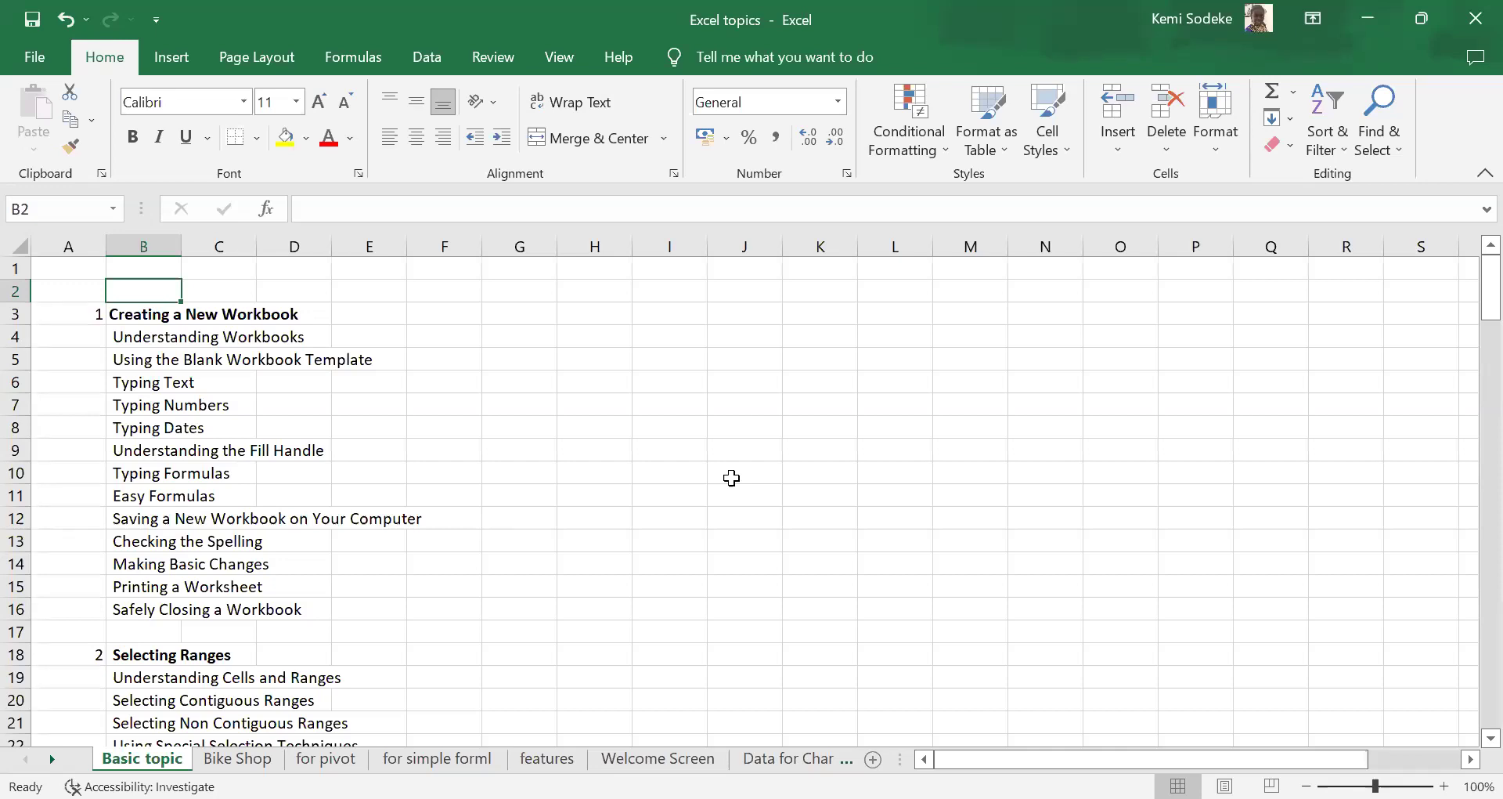
# - Select cell G3 on the Basic topic sheet and bring the topic list back into view
pyautogui.click(533, 315)
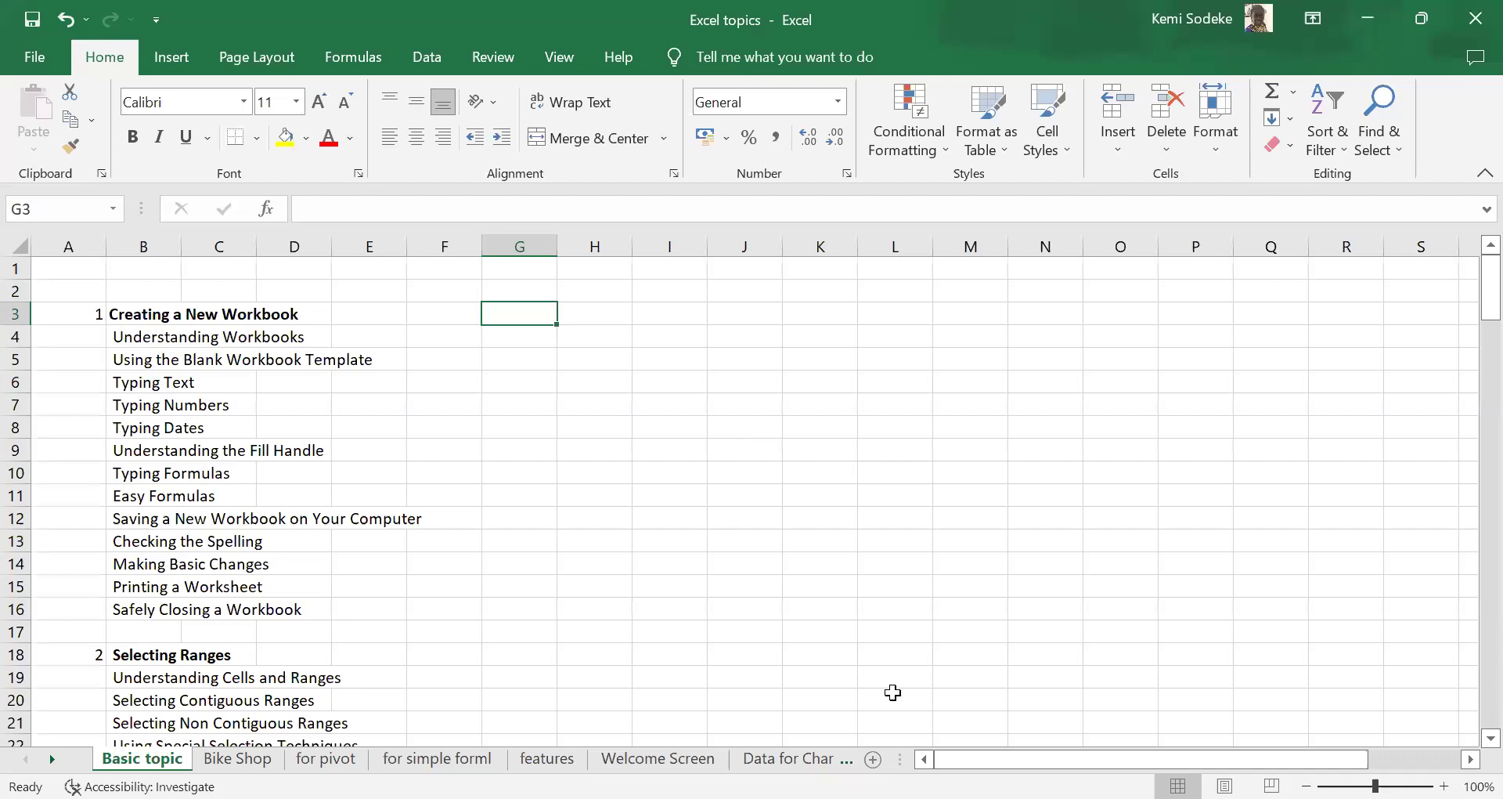
pyautogui.moveTo(1150, 759); pyautogui.dragTo(1413, 759)
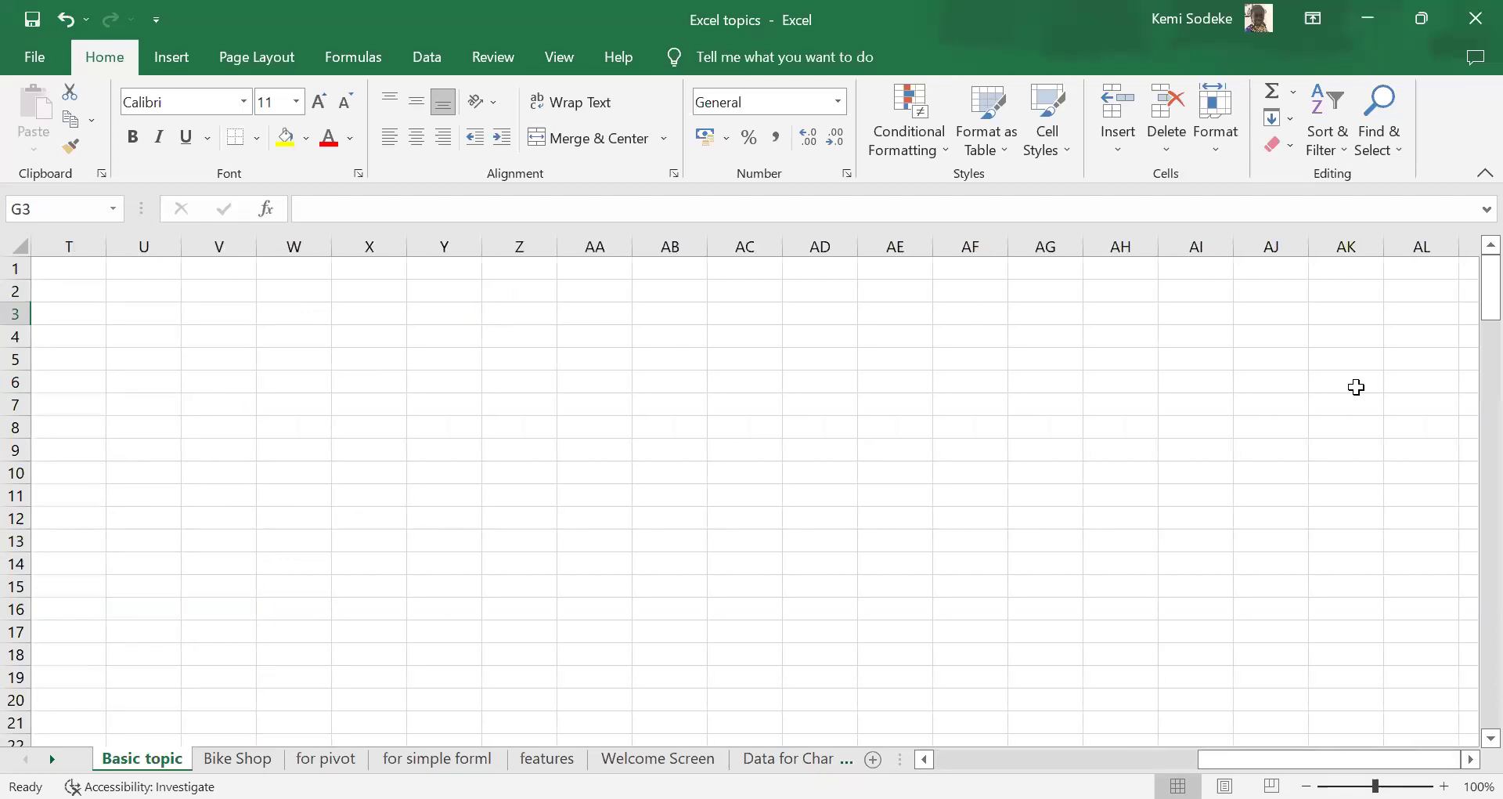
pyautogui.click(957, 758)
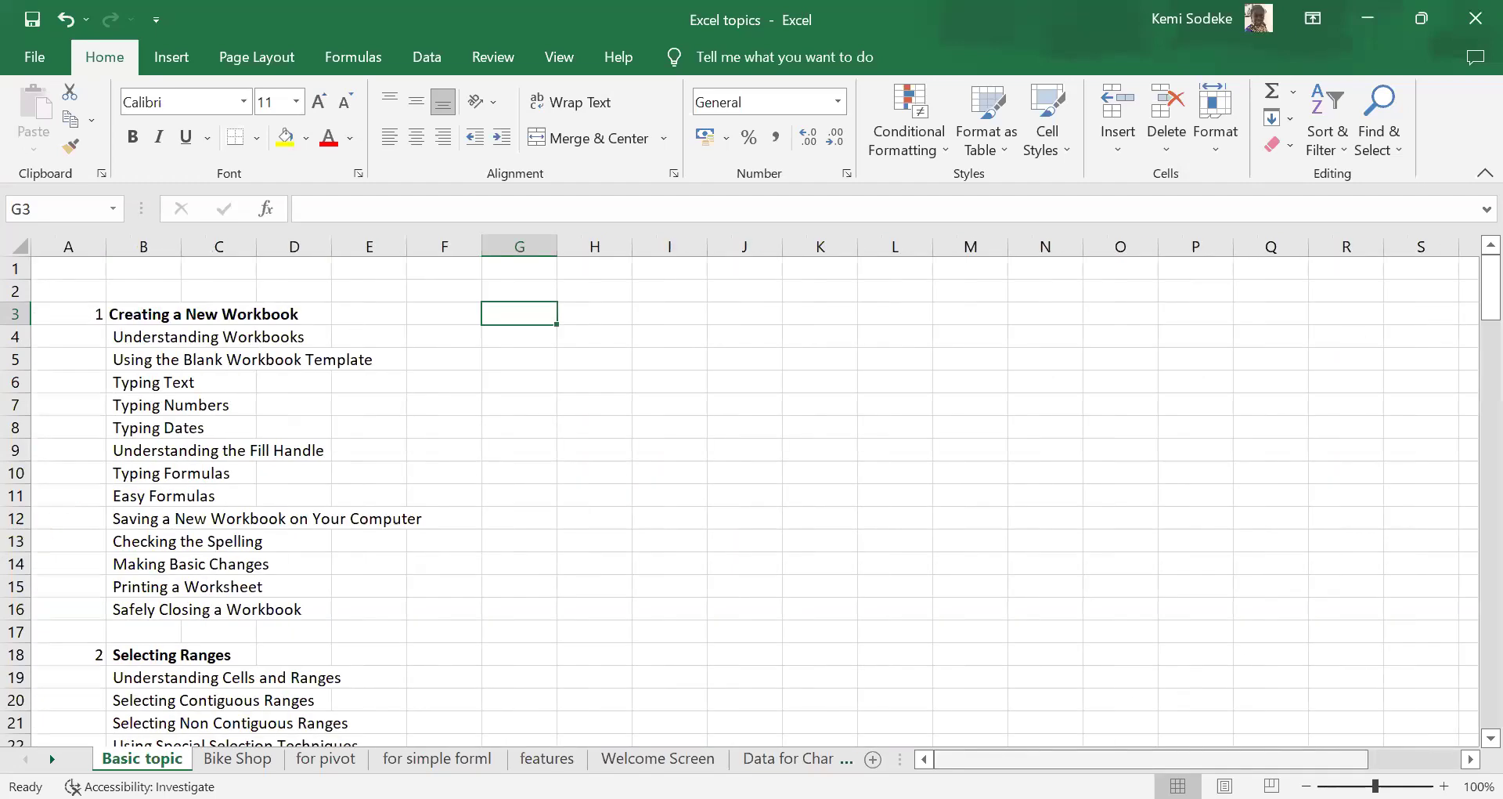
# - Select rows 1 through 5 of the topic sheet in turn
pyautogui.click(16, 268)
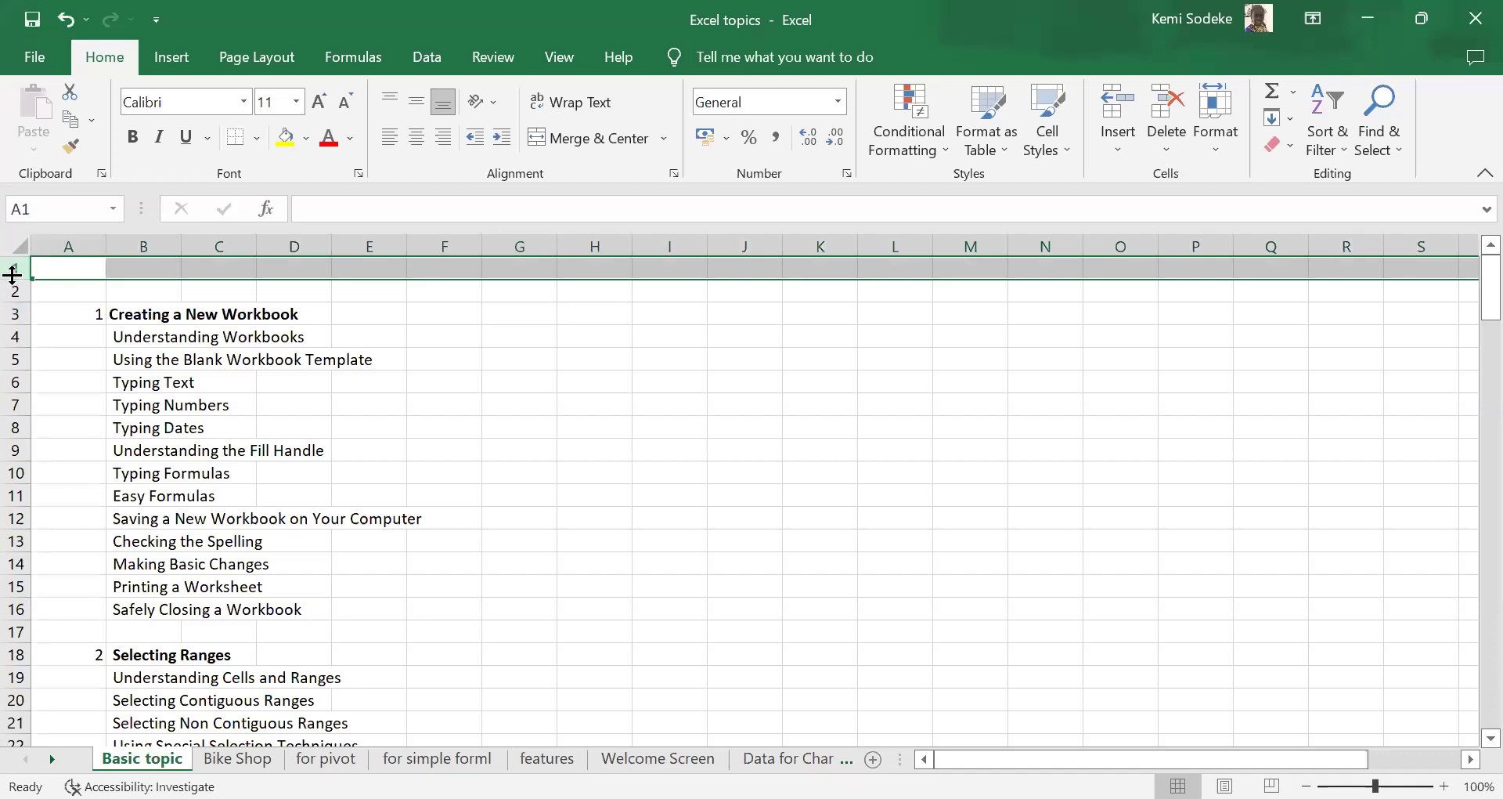
pyautogui.click(12, 292)
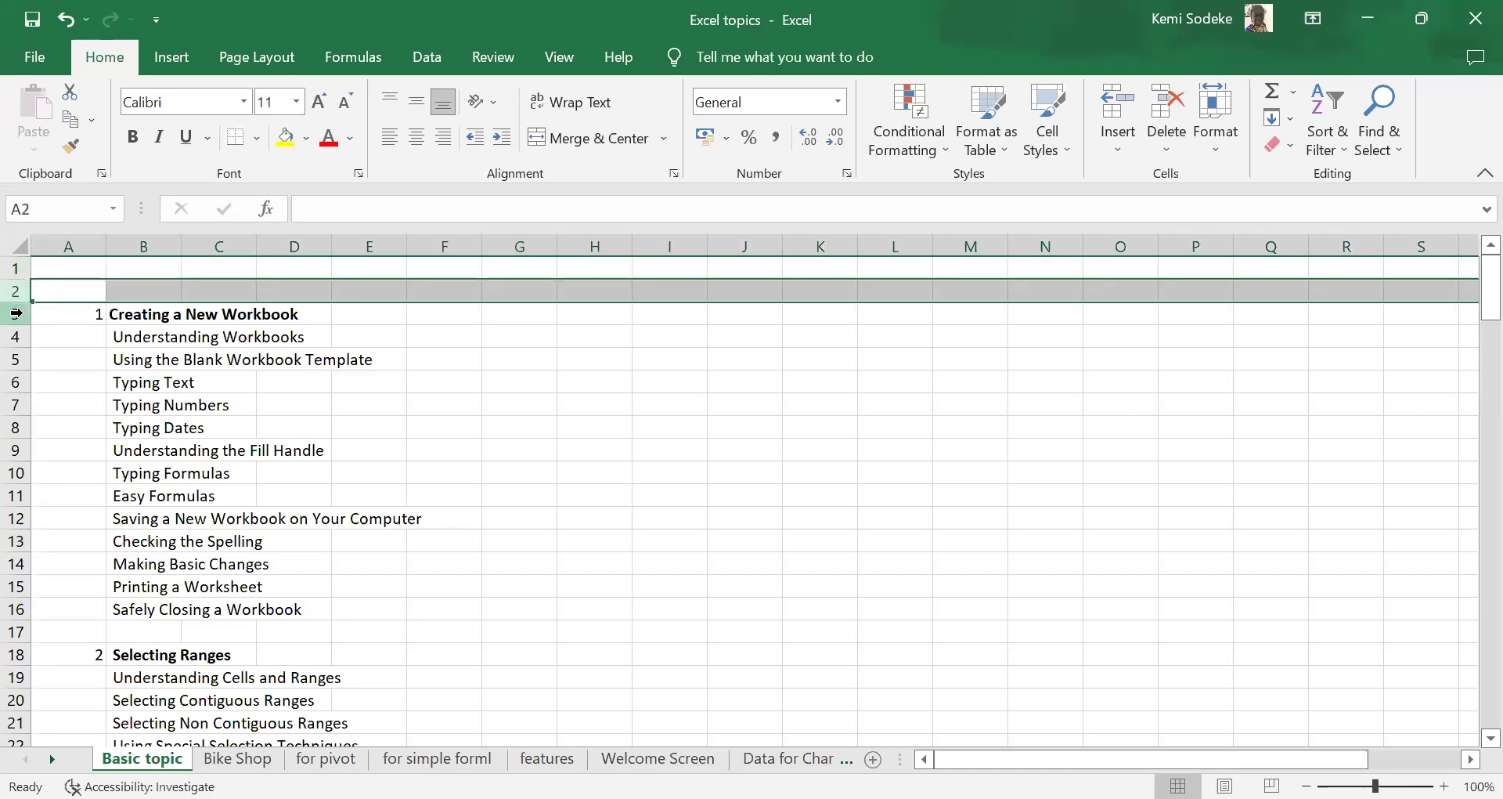
pyautogui.click(15, 313)
pyautogui.click(15, 336)
pyautogui.click(16, 360)
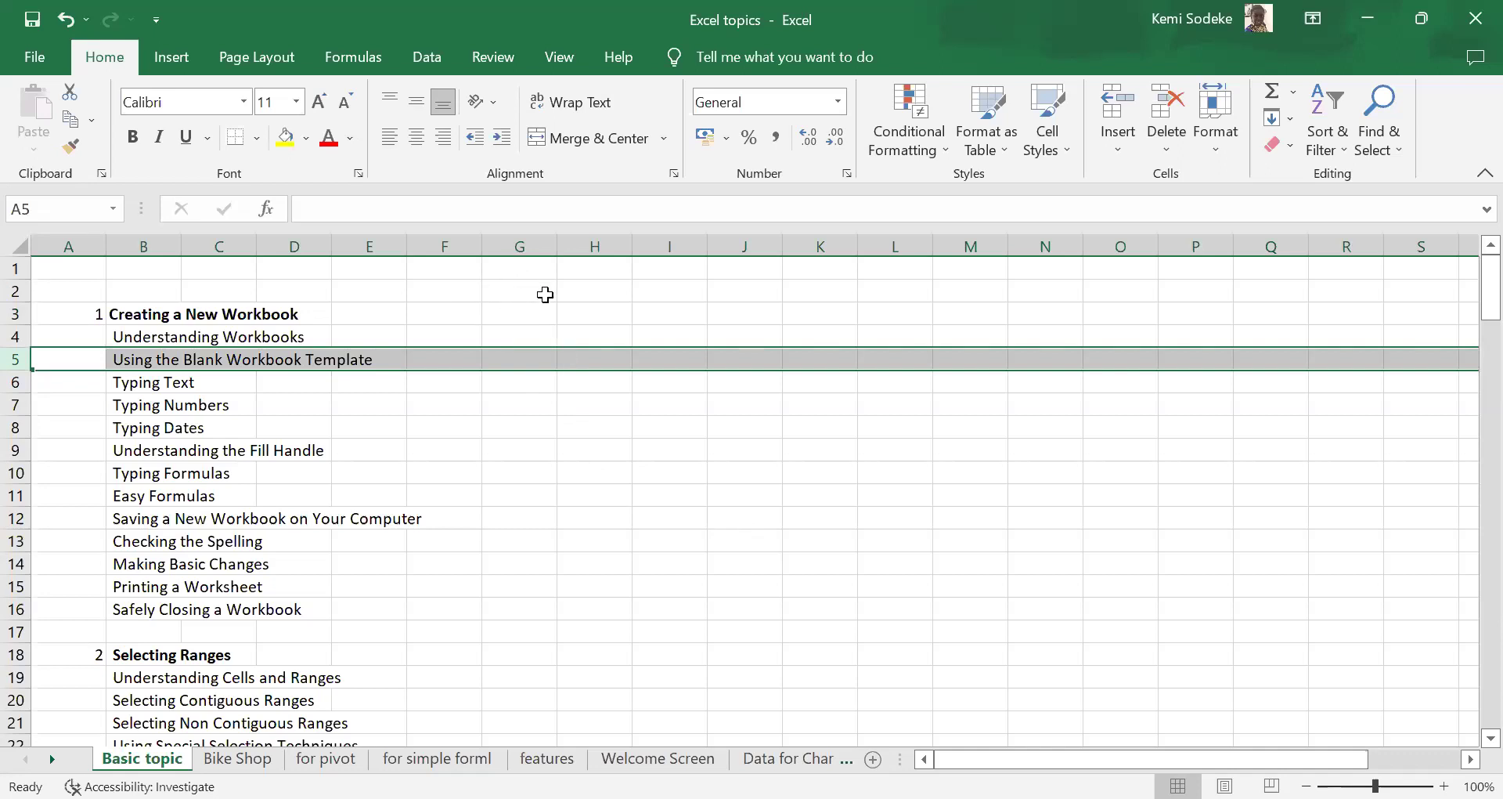
# - Select cells F1, G1, H1, I1 and J1 along the first row
pyautogui.click(467, 271)
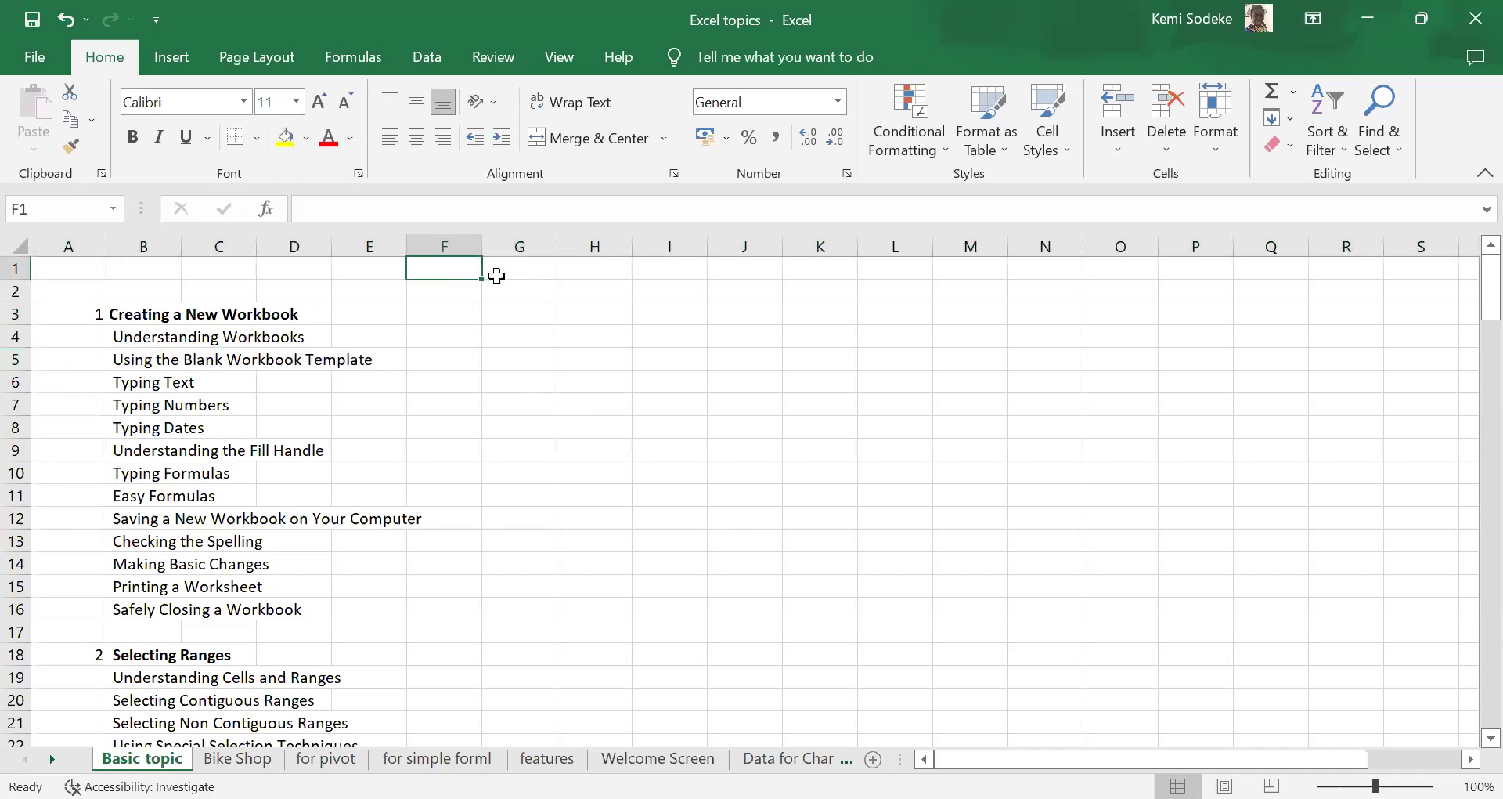
pyautogui.click(524, 268)
pyautogui.click(622, 268)
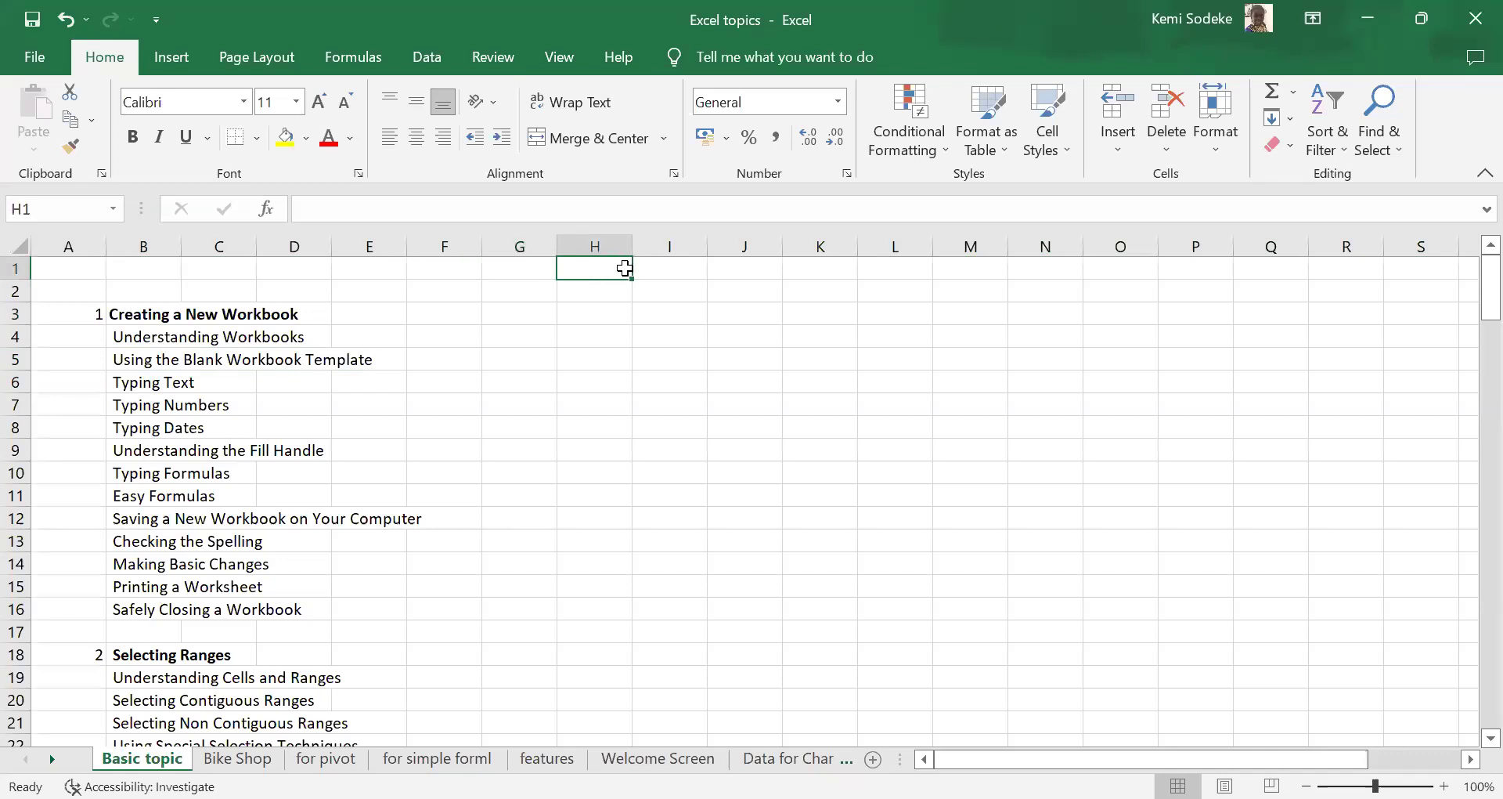
pyautogui.click(670, 268)
pyautogui.click(737, 270)
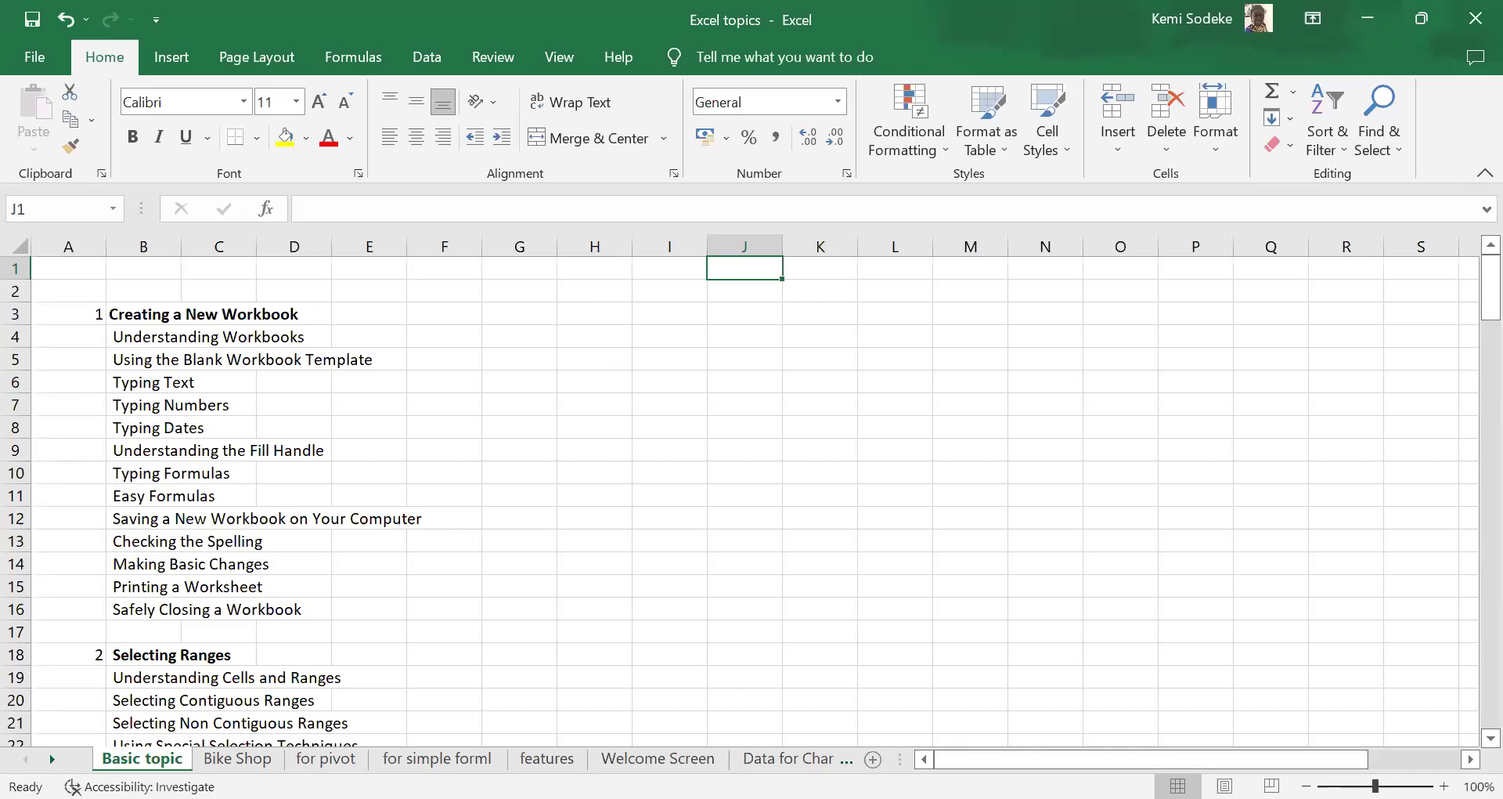
# - Insert a new blank worksheet, Sheet1, and select cells B2, A1 and B1 on it
pyautogui.click(873, 759)
pyautogui.click(158, 295)
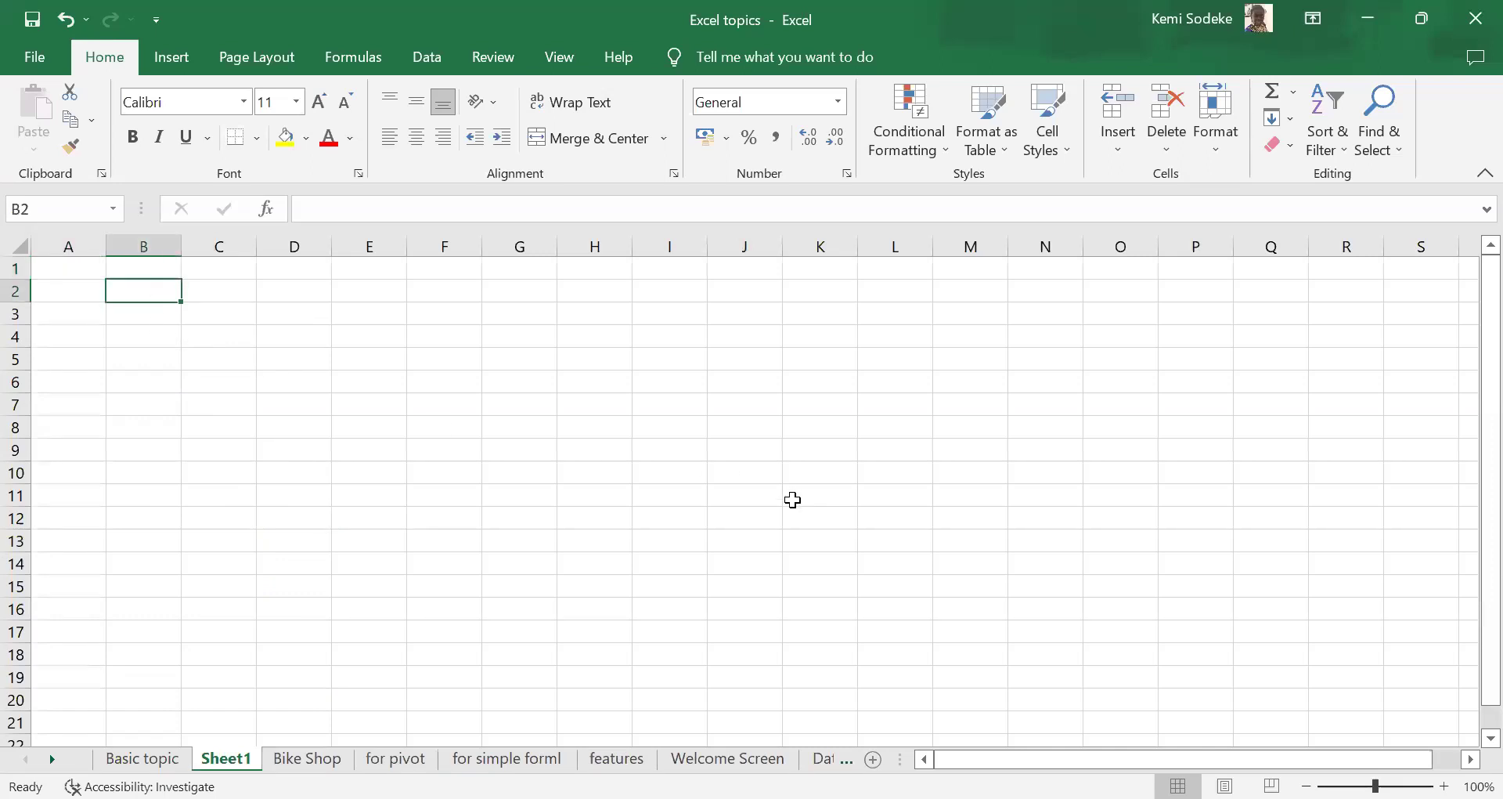
pyautogui.click(68, 269)
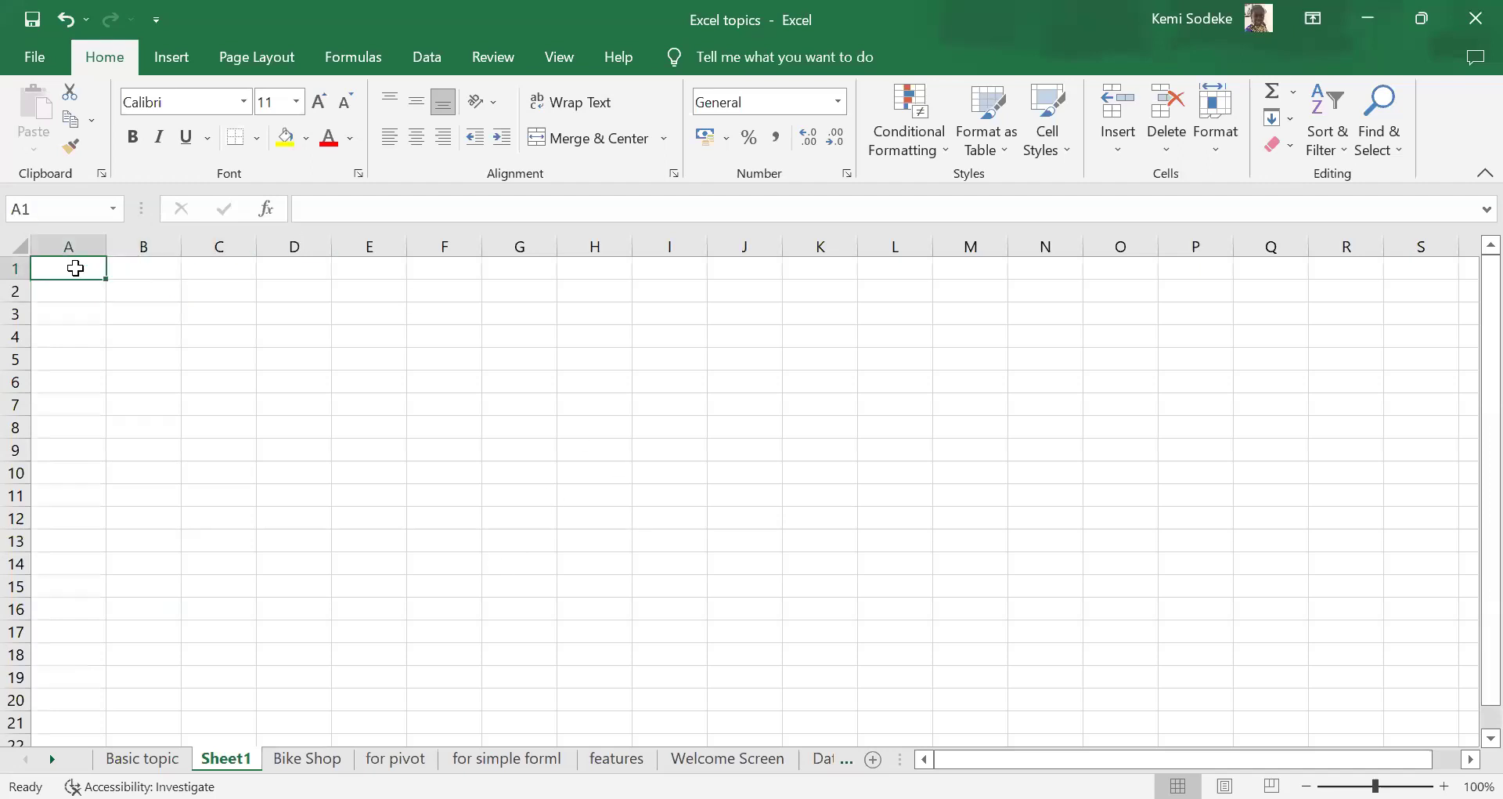
pyautogui.click(140, 269)
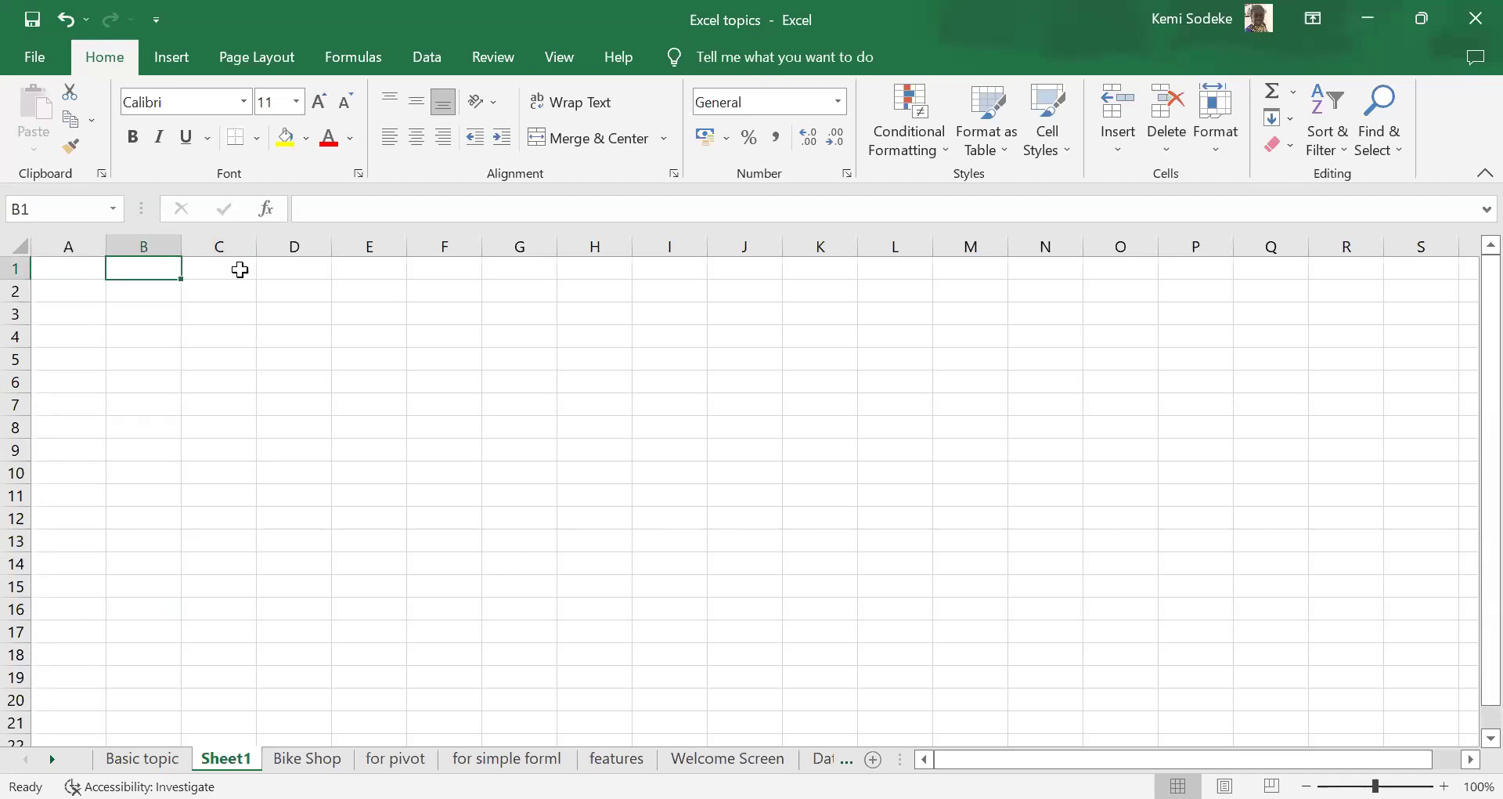
pyautogui.click(78, 269)
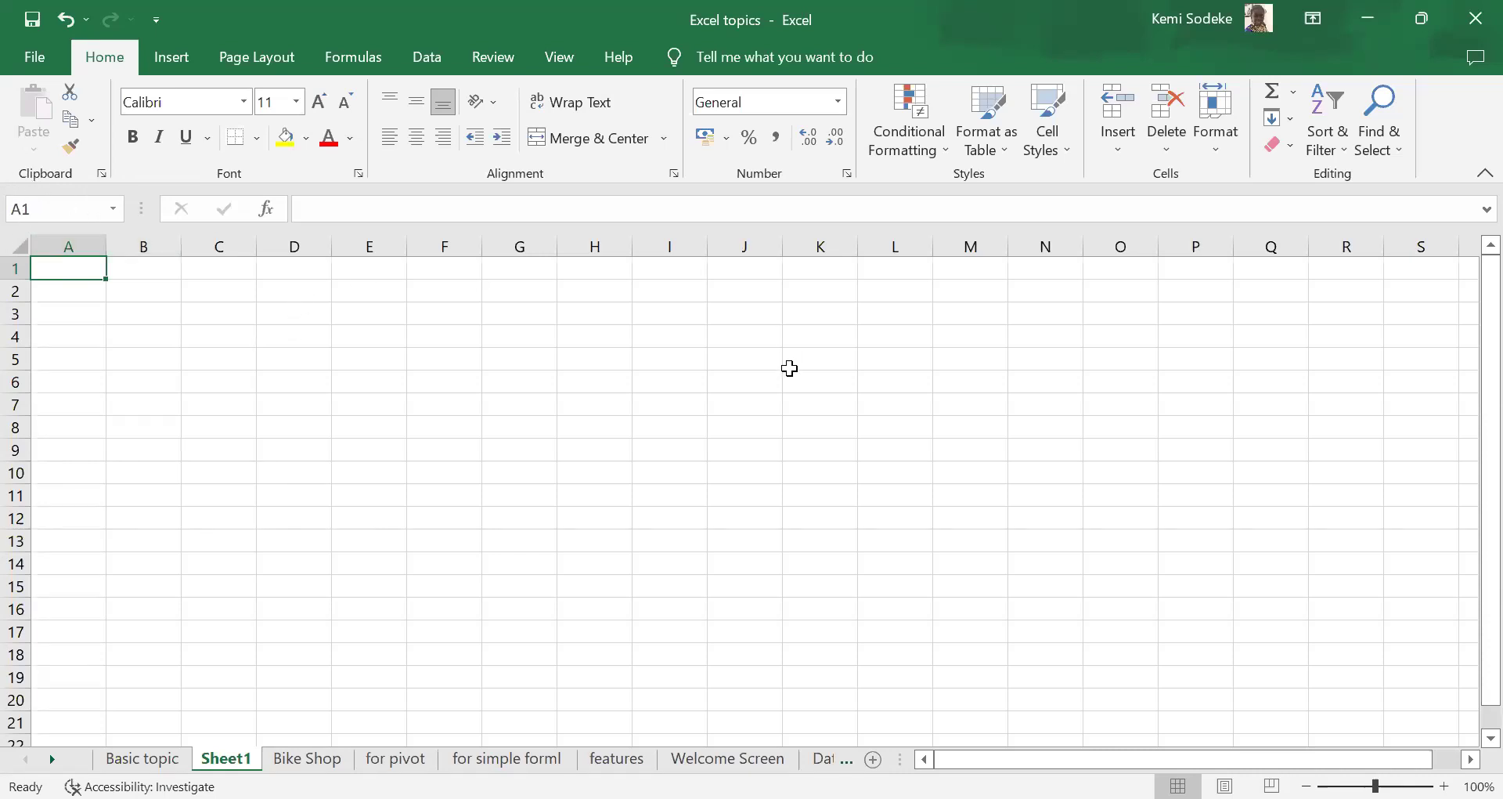
# - Select cells J5, L12, C6, A1, B2 and C2 on Sheet1, finishing on C3
pyautogui.click(754, 362)
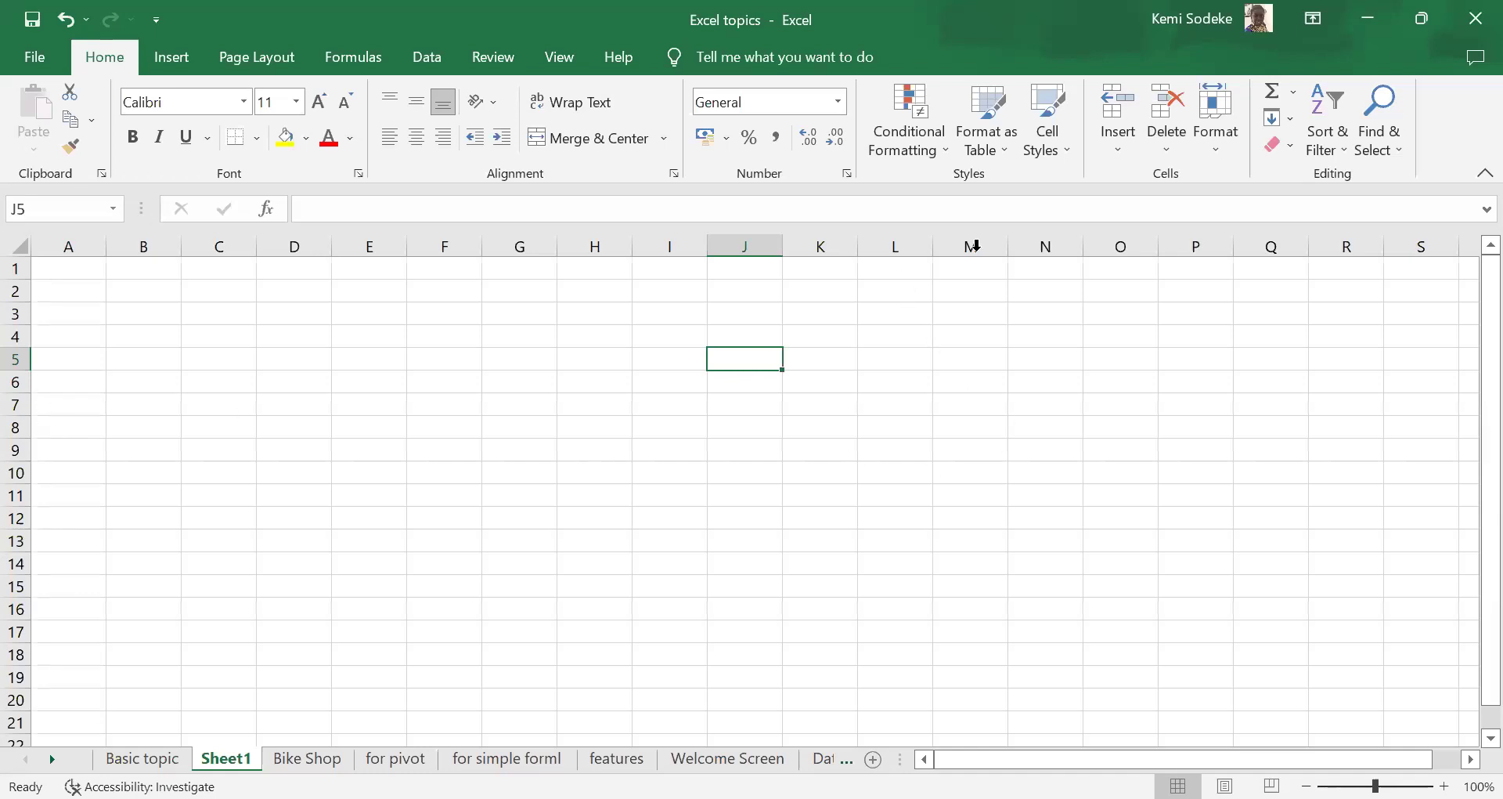
pyautogui.click(894, 522)
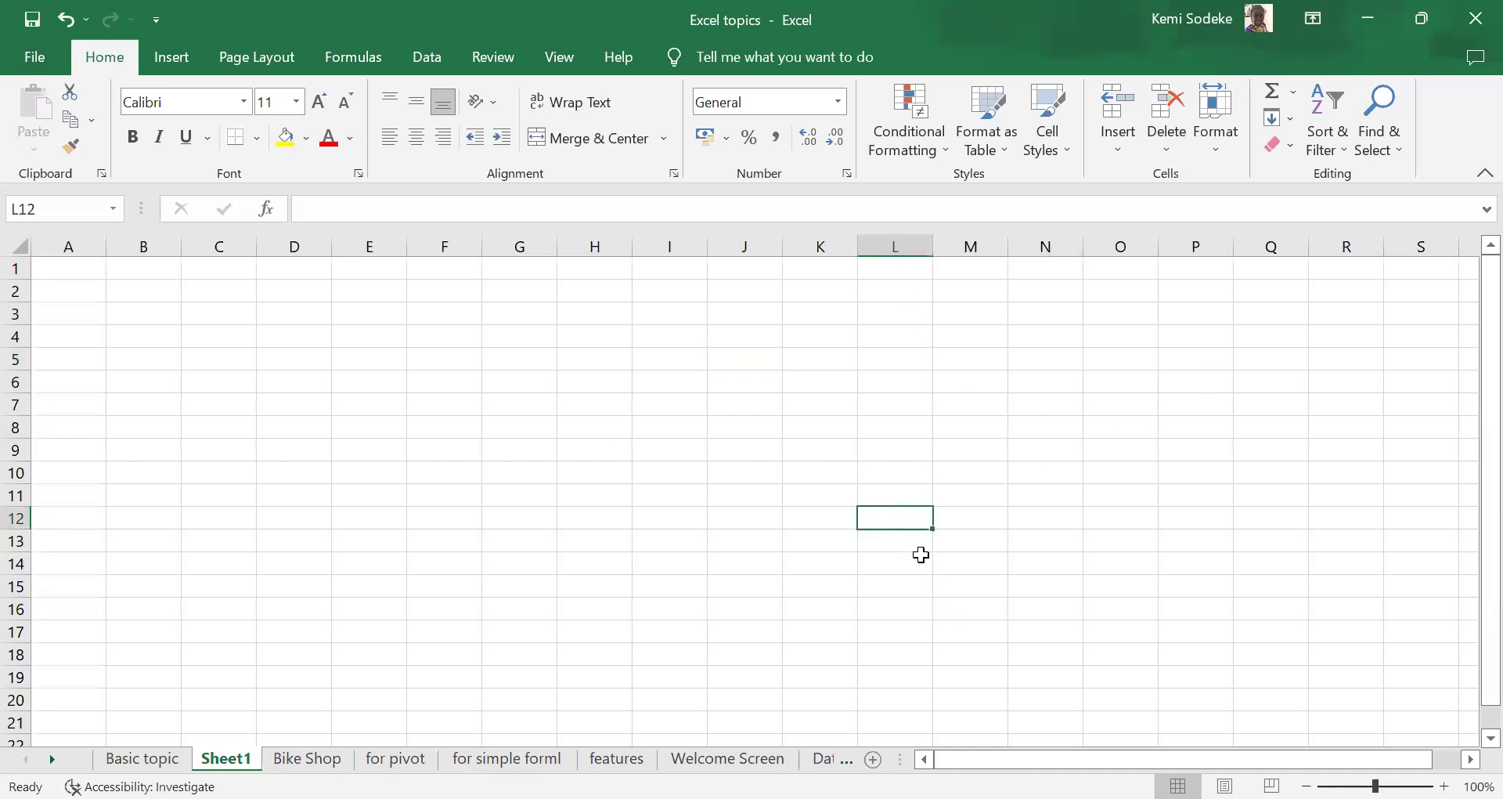
pyautogui.click(219, 386)
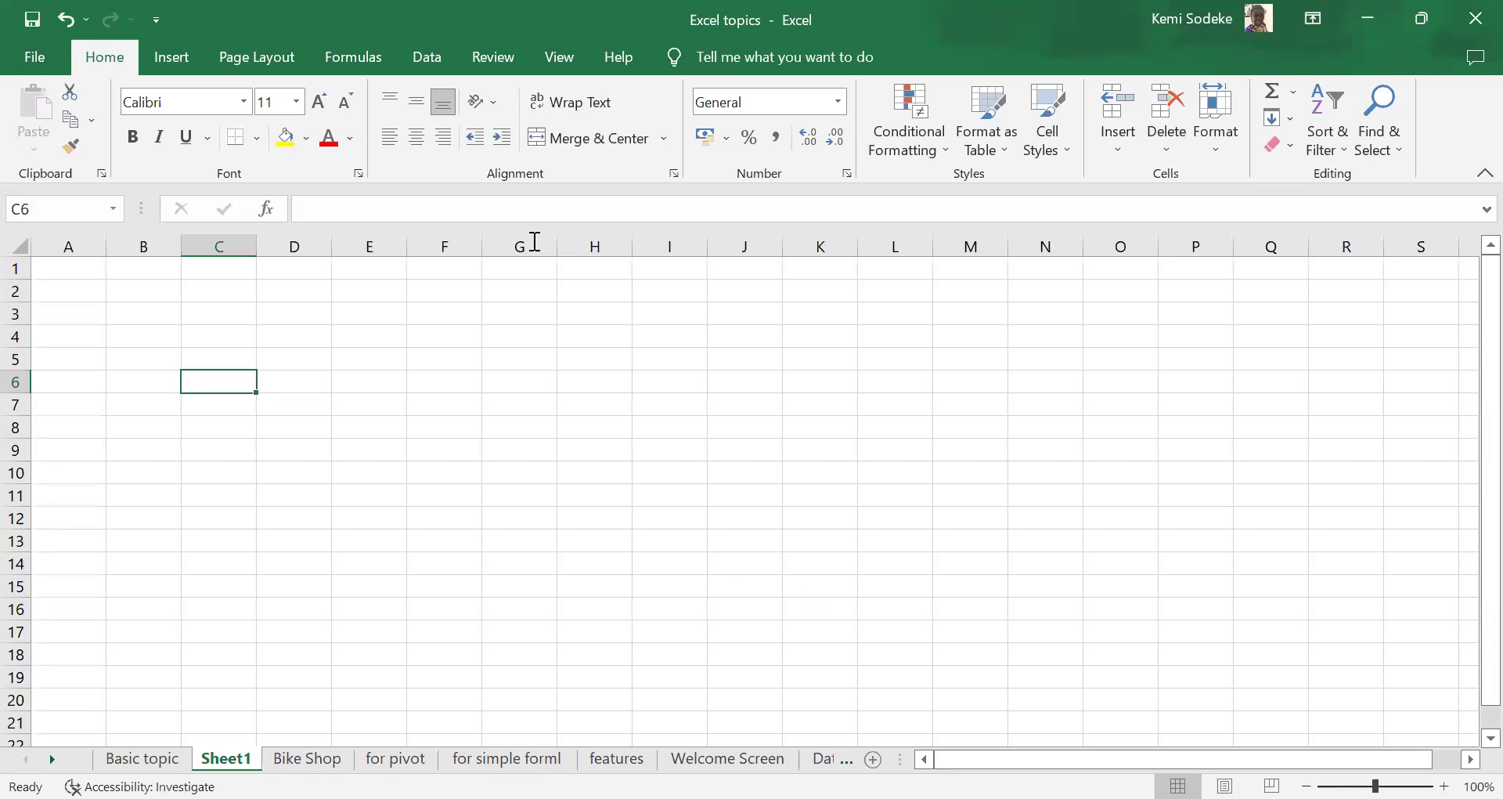
pyautogui.click(67, 270)
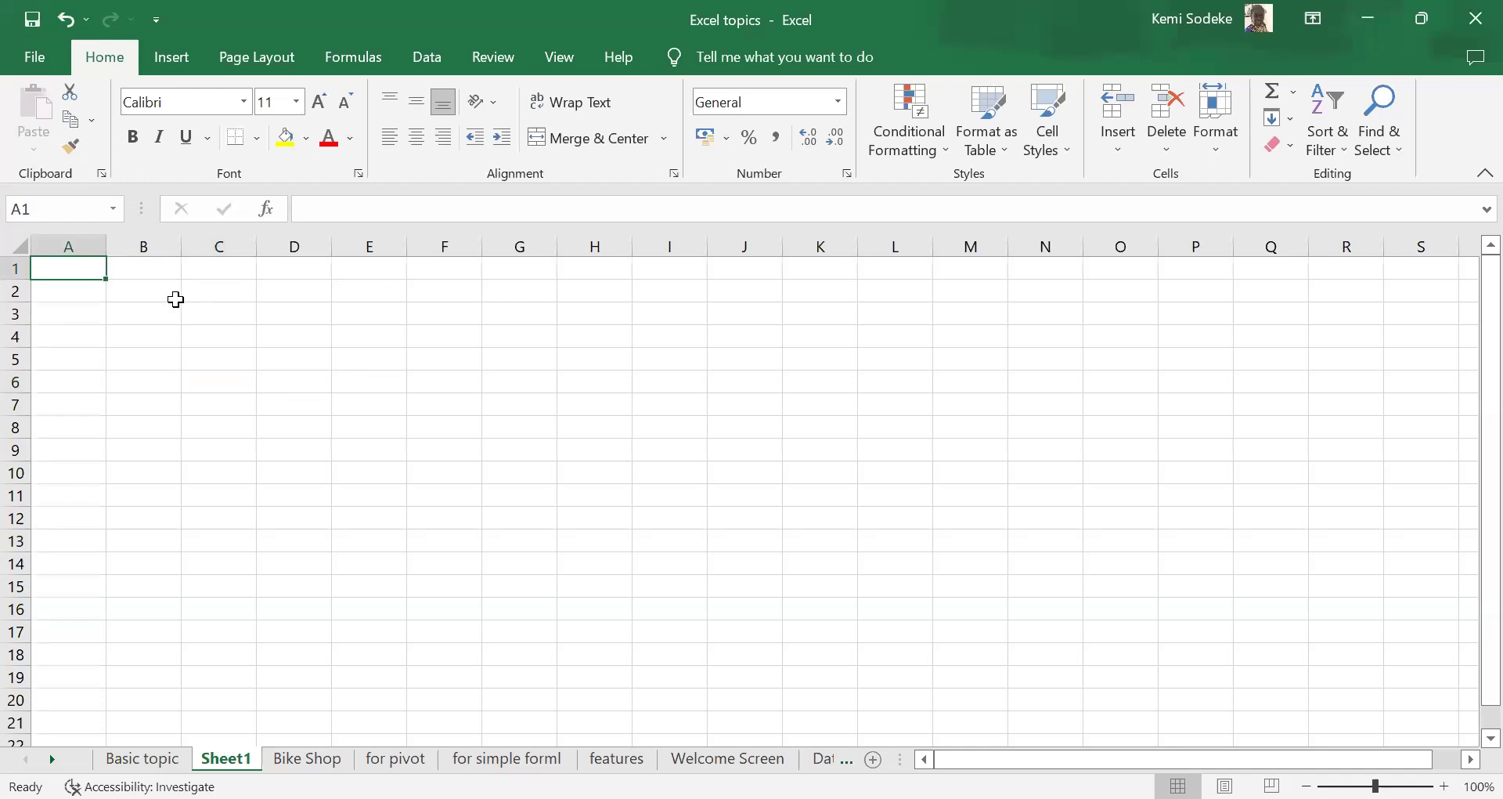
pyautogui.click(160, 291)
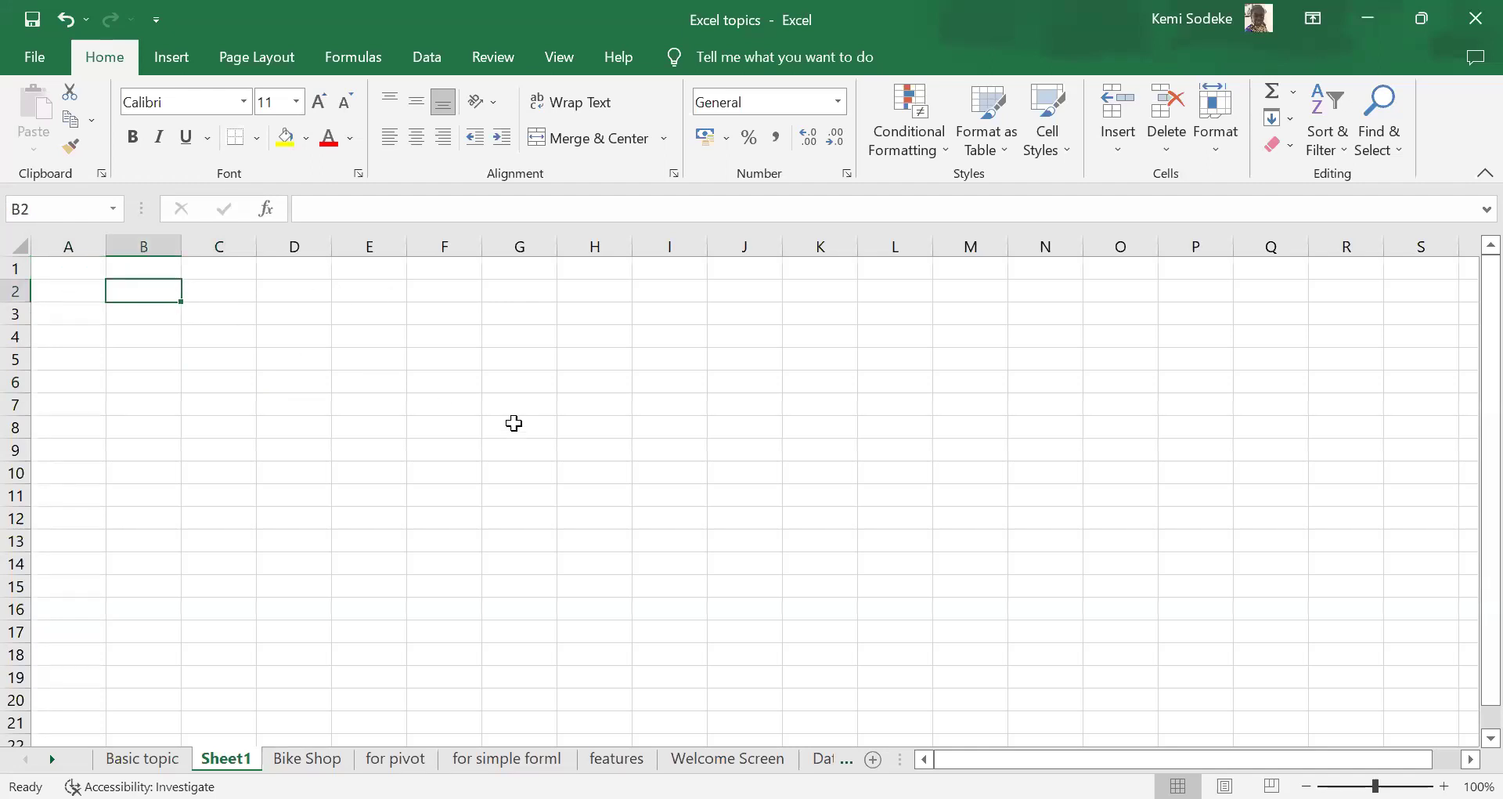
pyautogui.click(211, 294)
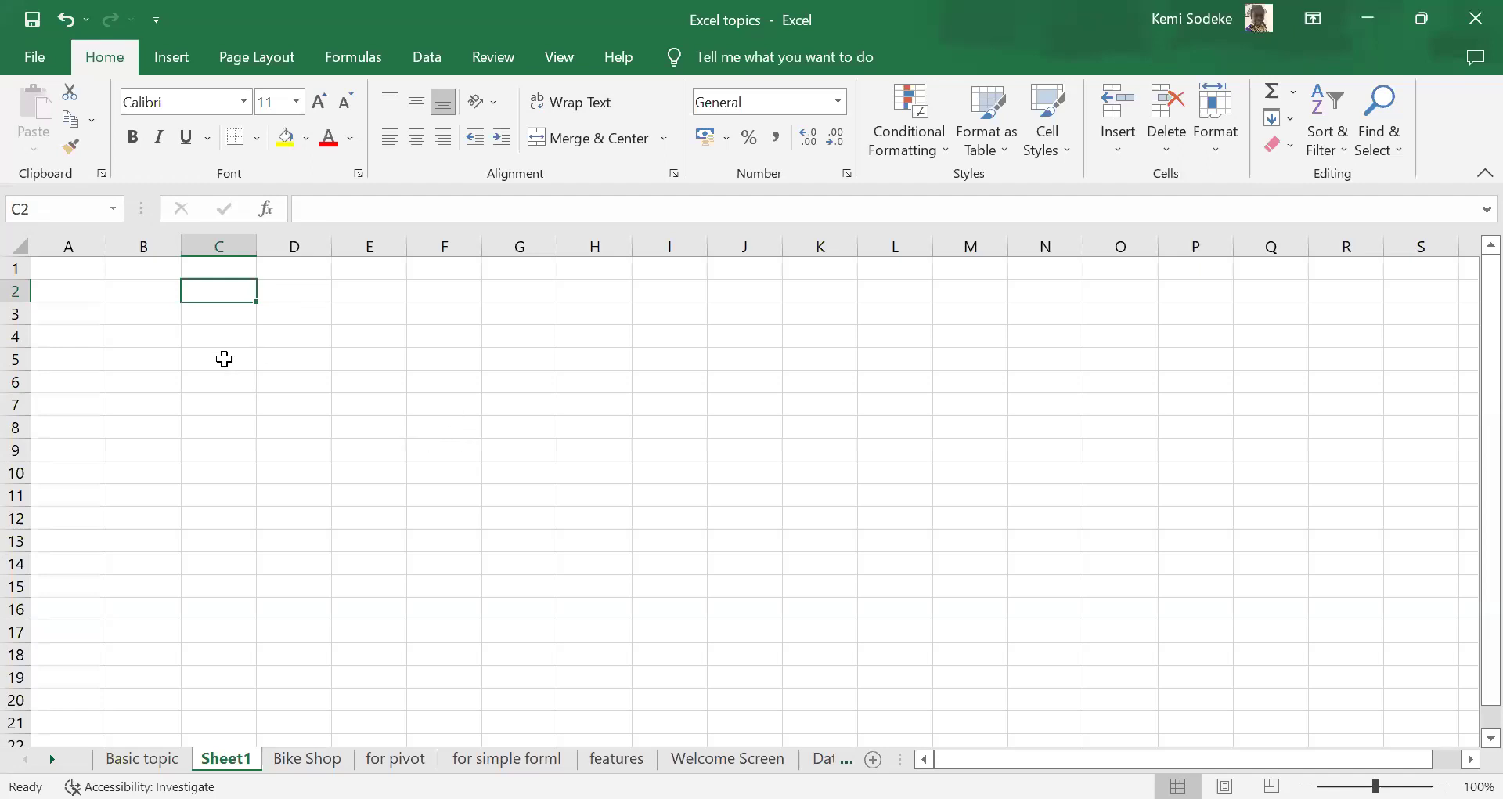
pyautogui.click(211, 308)
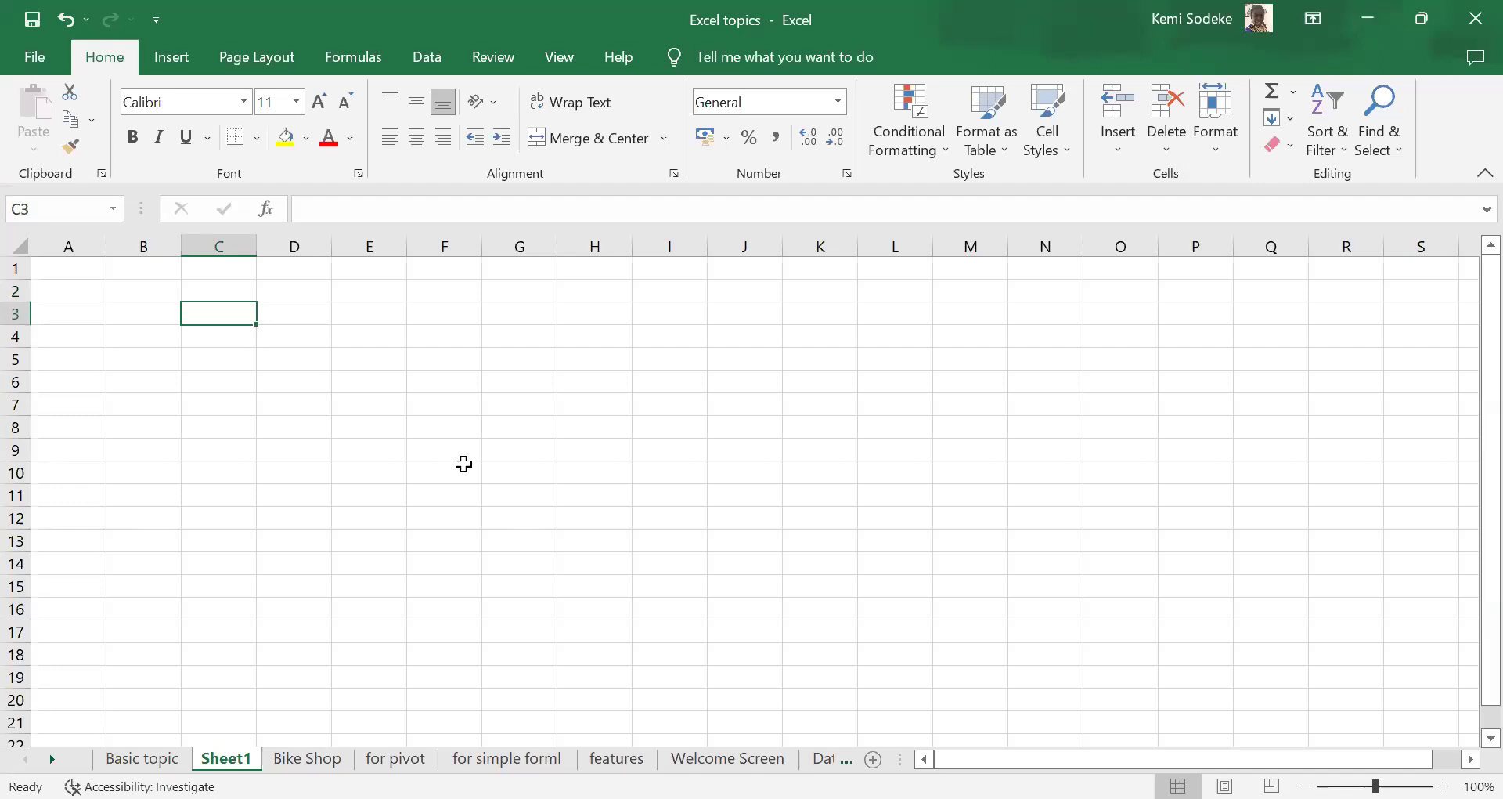
# - Enter Tesco in C3 and Milk in C4, then move to the empty cell C5
pyautogui.write('Tesco')
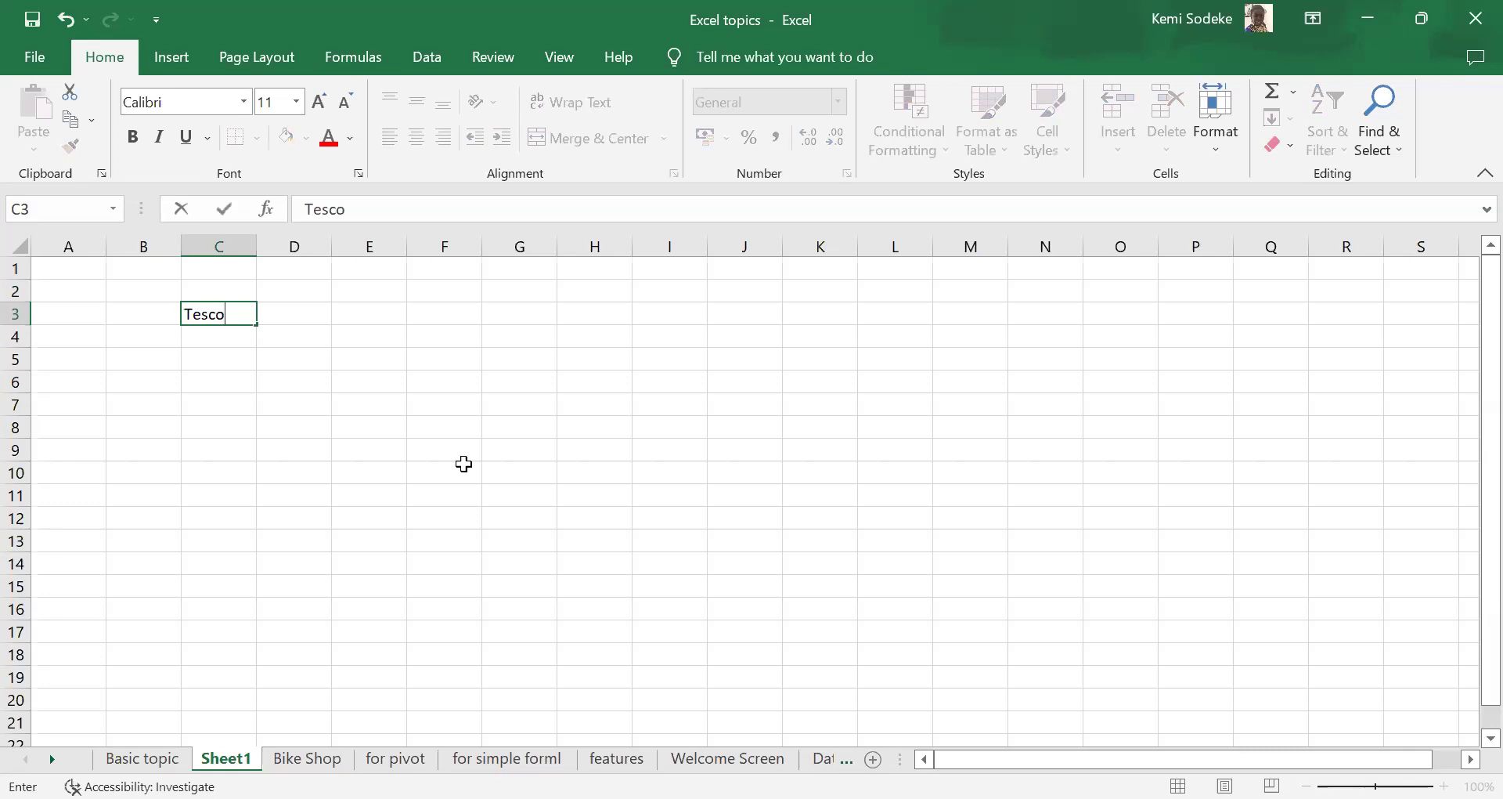
pyautogui.press('Return')
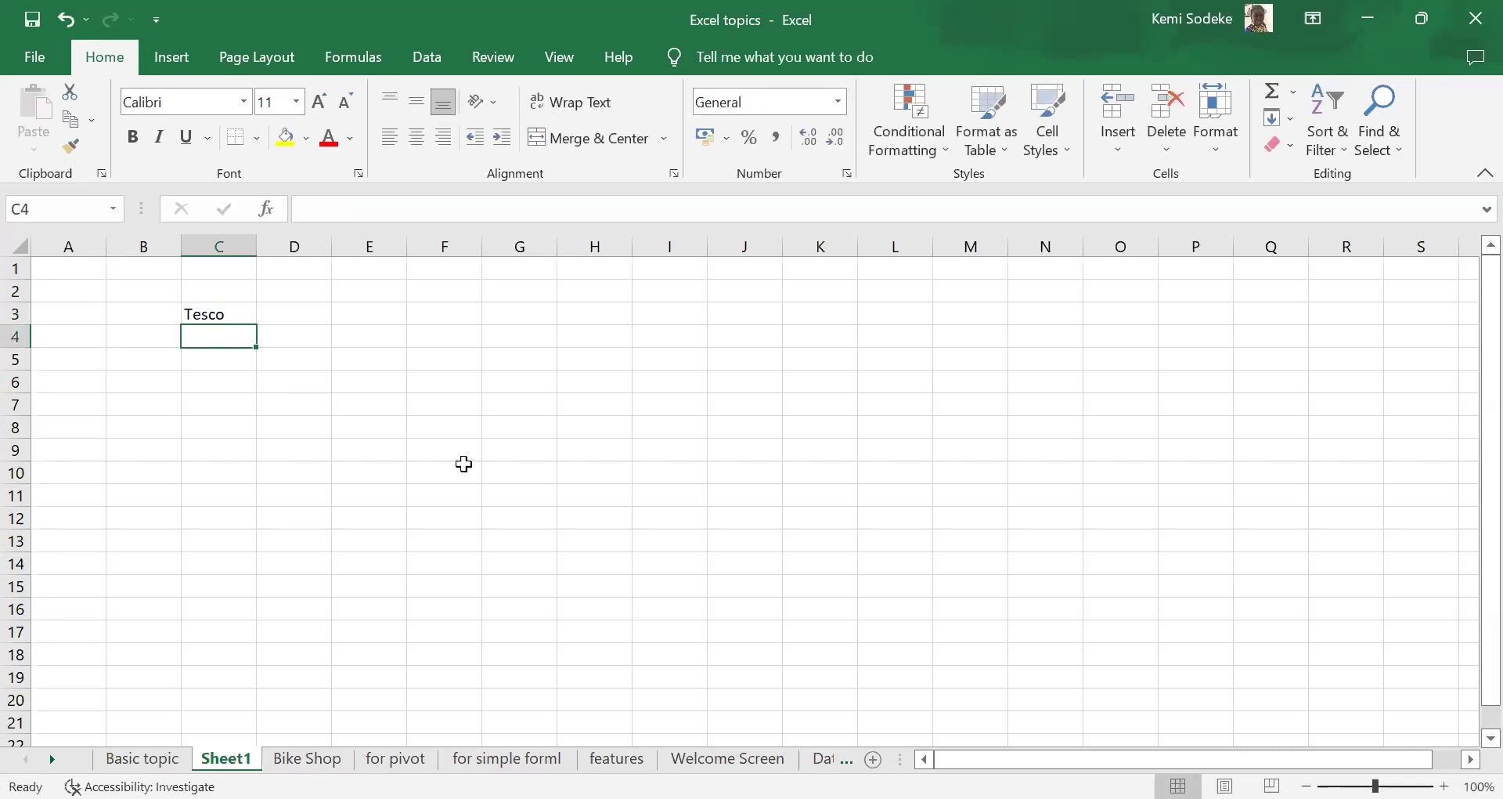
pyautogui.write('Milk')
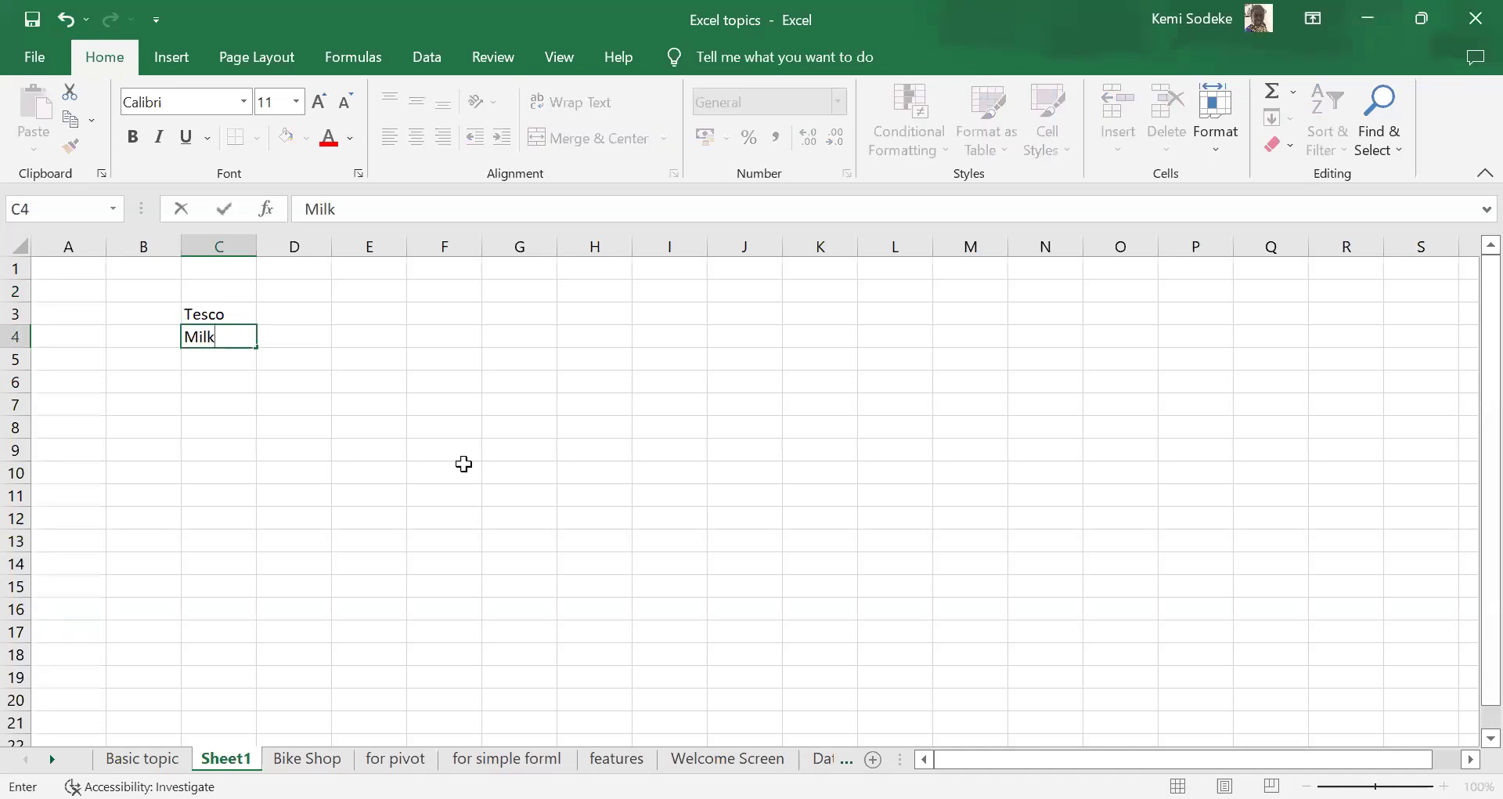
pyautogui.press('Return')
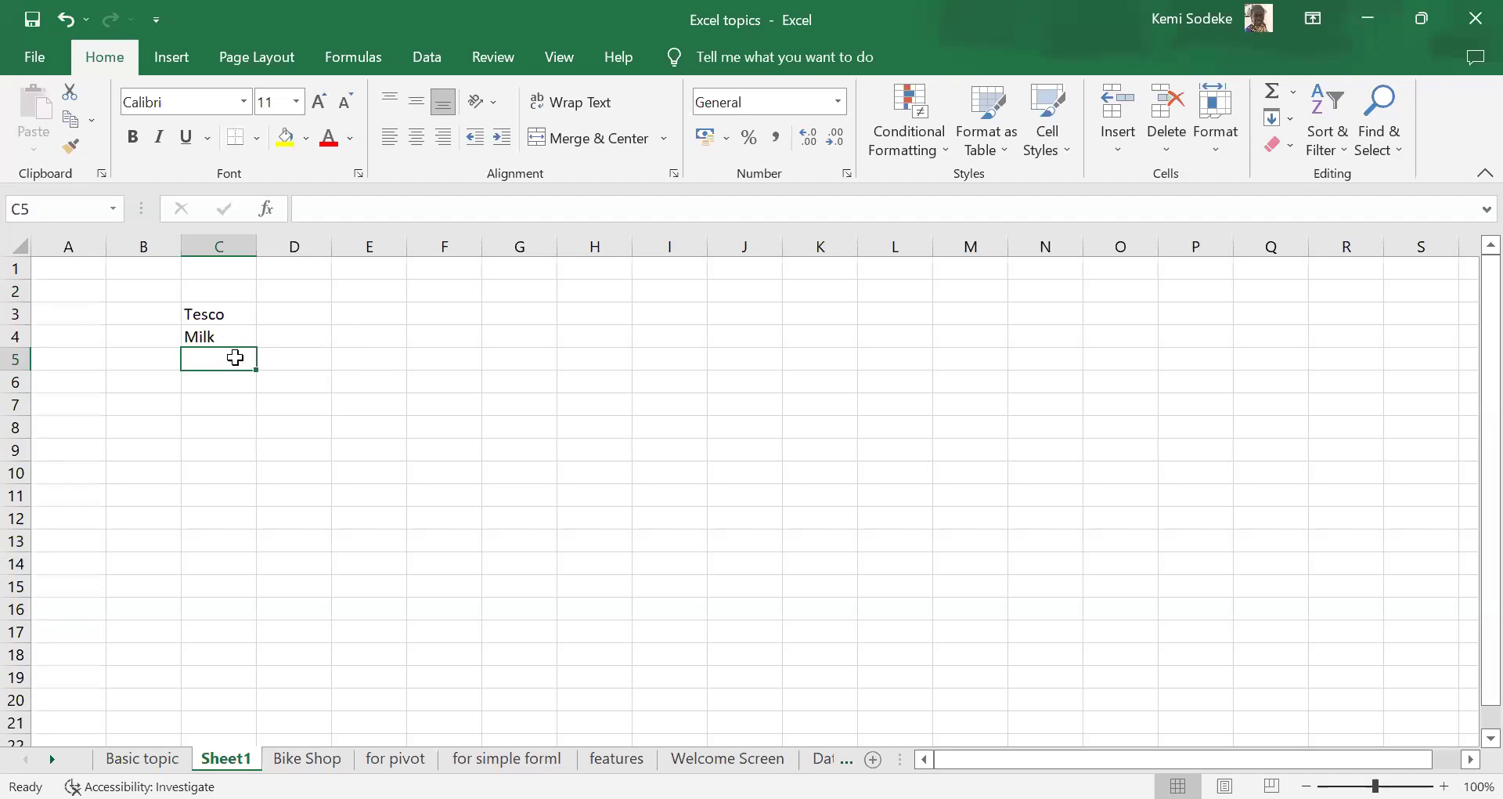
pyautogui.click(296, 333)
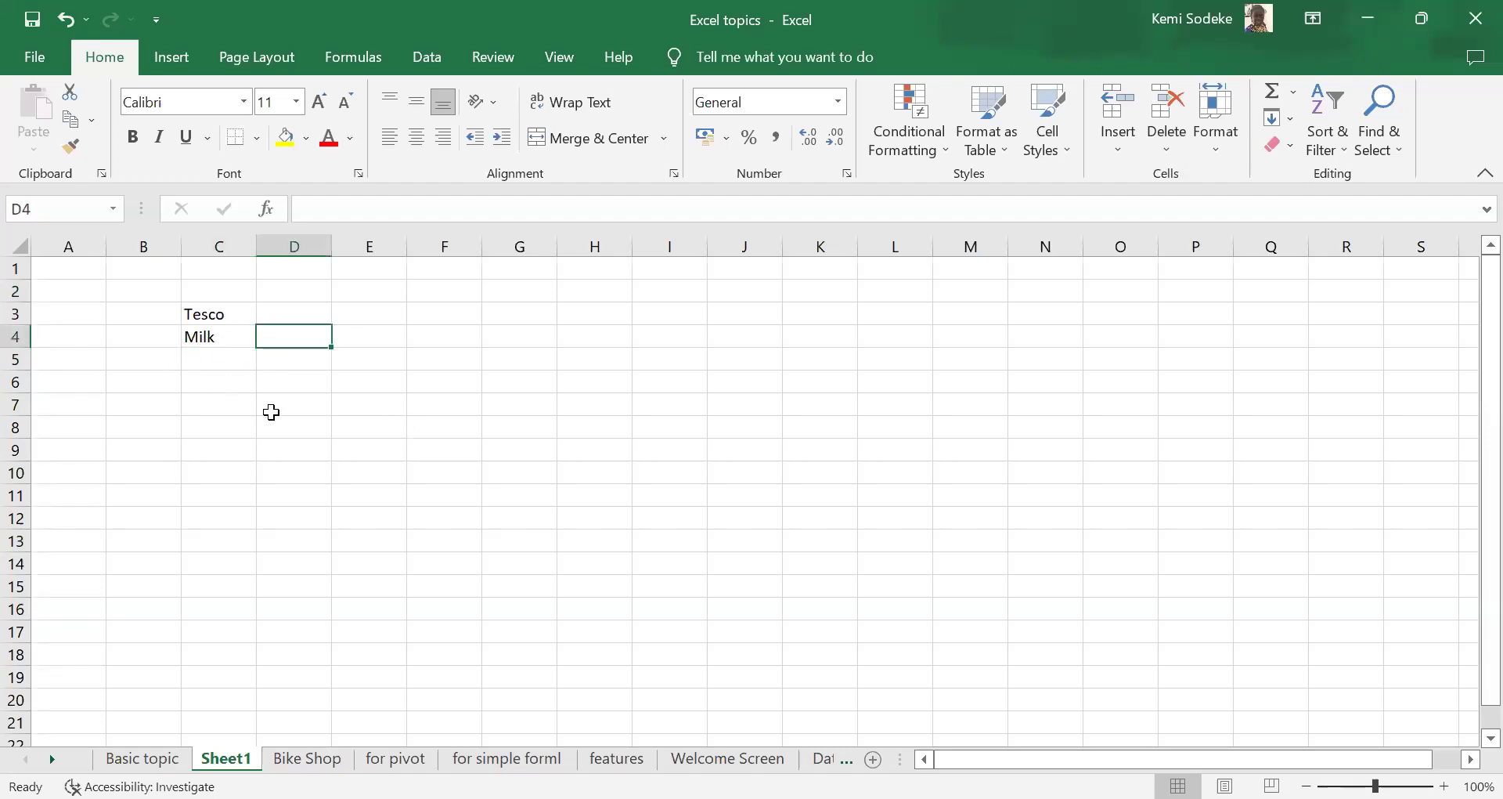
pyautogui.click(213, 360)
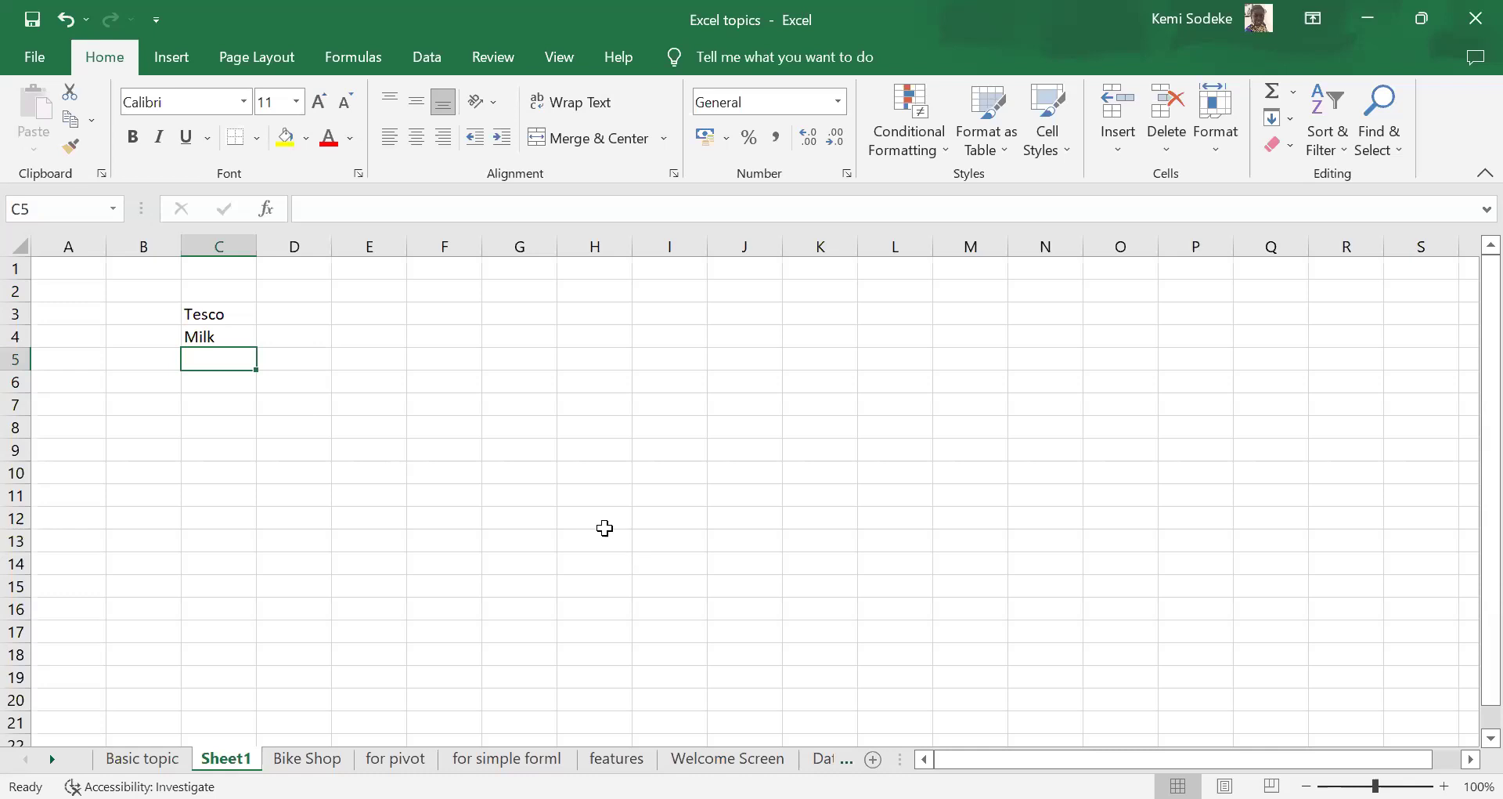
pyautogui.click(196, 334)
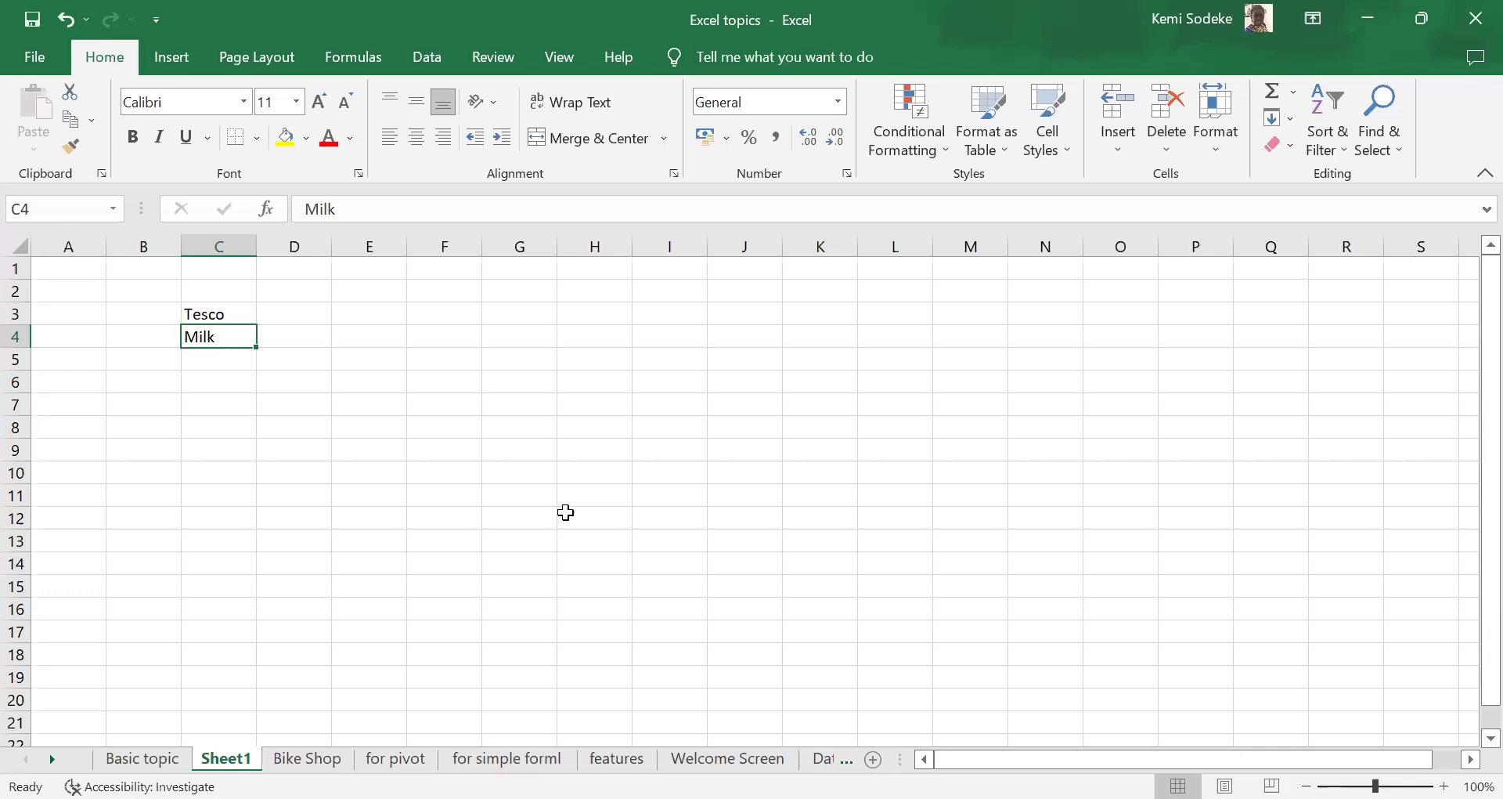
pyautogui.press('Return')
# - List Butter, Water, Tomatoes, Apples and banana down C5:C9
pyautogui.write('Butter')
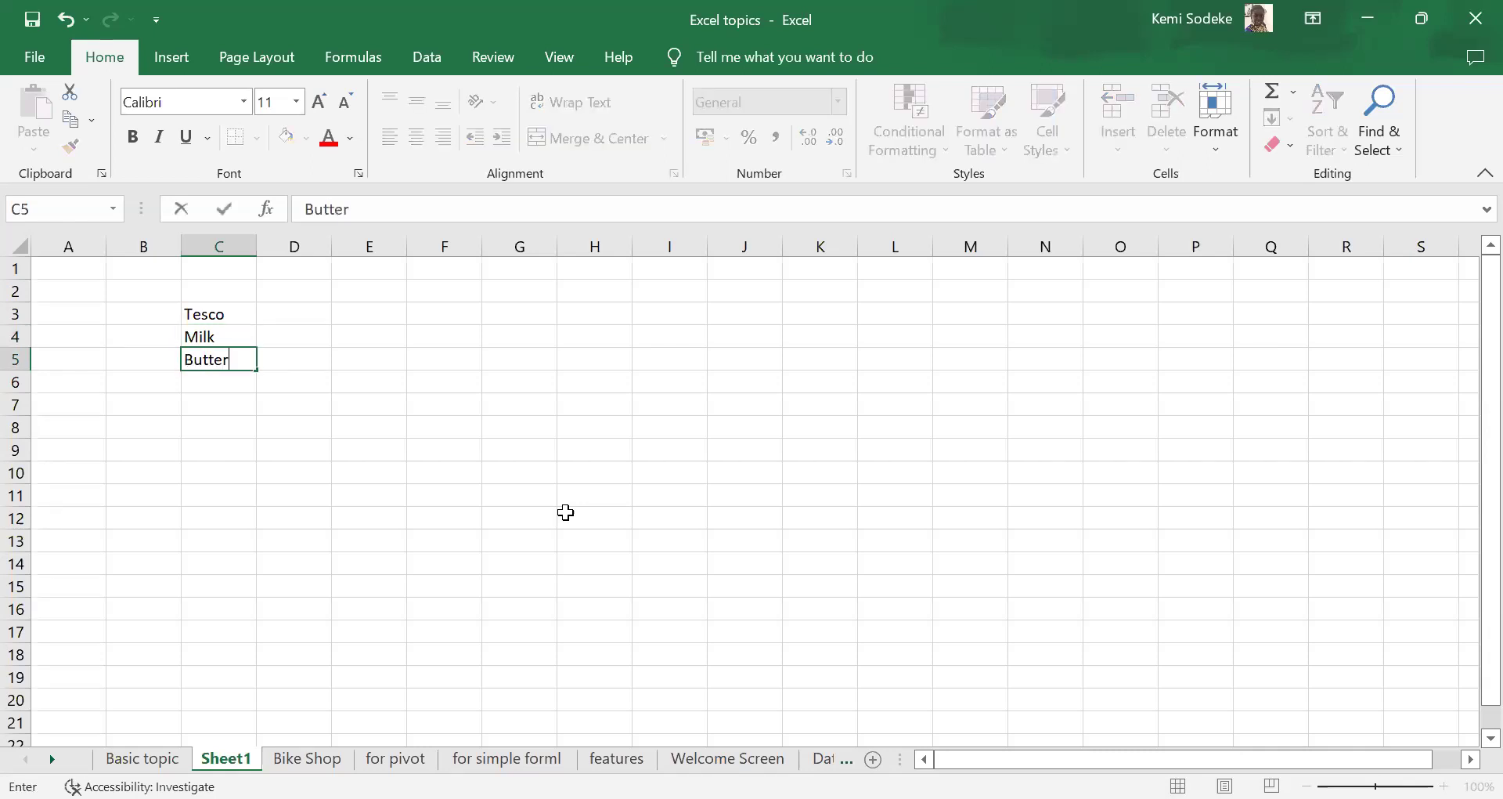
pyautogui.press('Return')
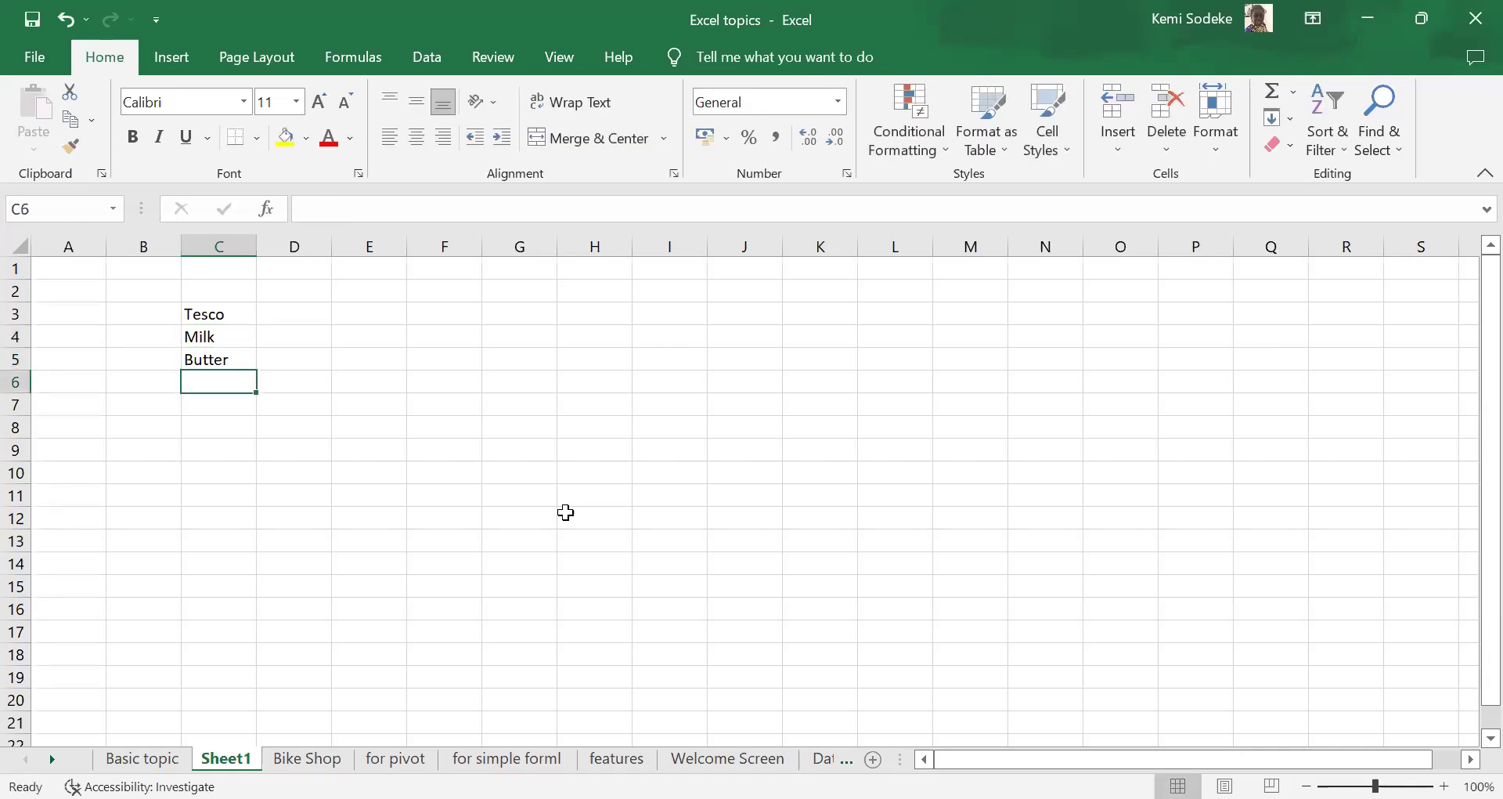
pyautogui.write('Water')
pyautogui.press('Return')
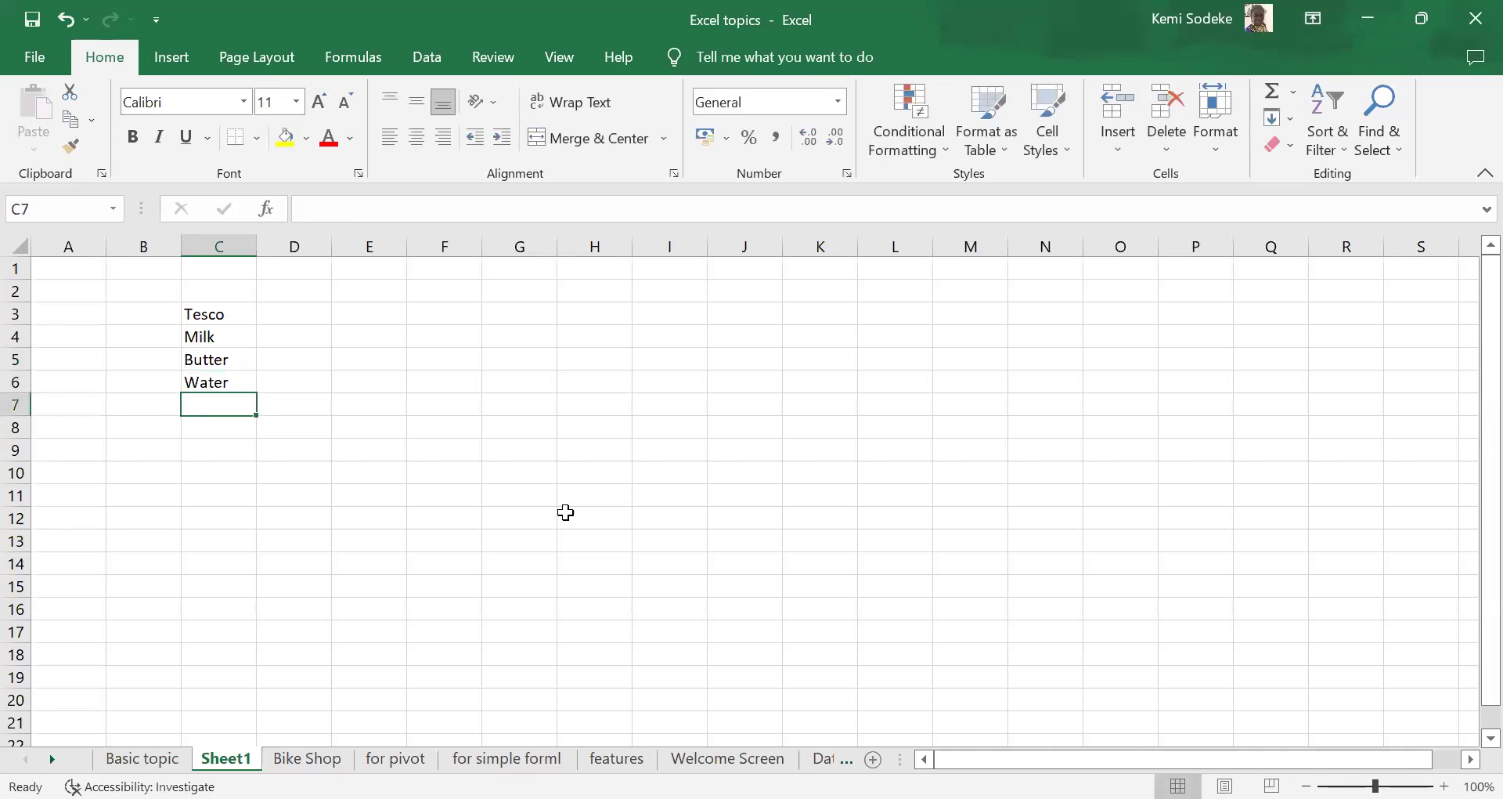
pyautogui.write('Tomatoes')
pyautogui.press('Return')
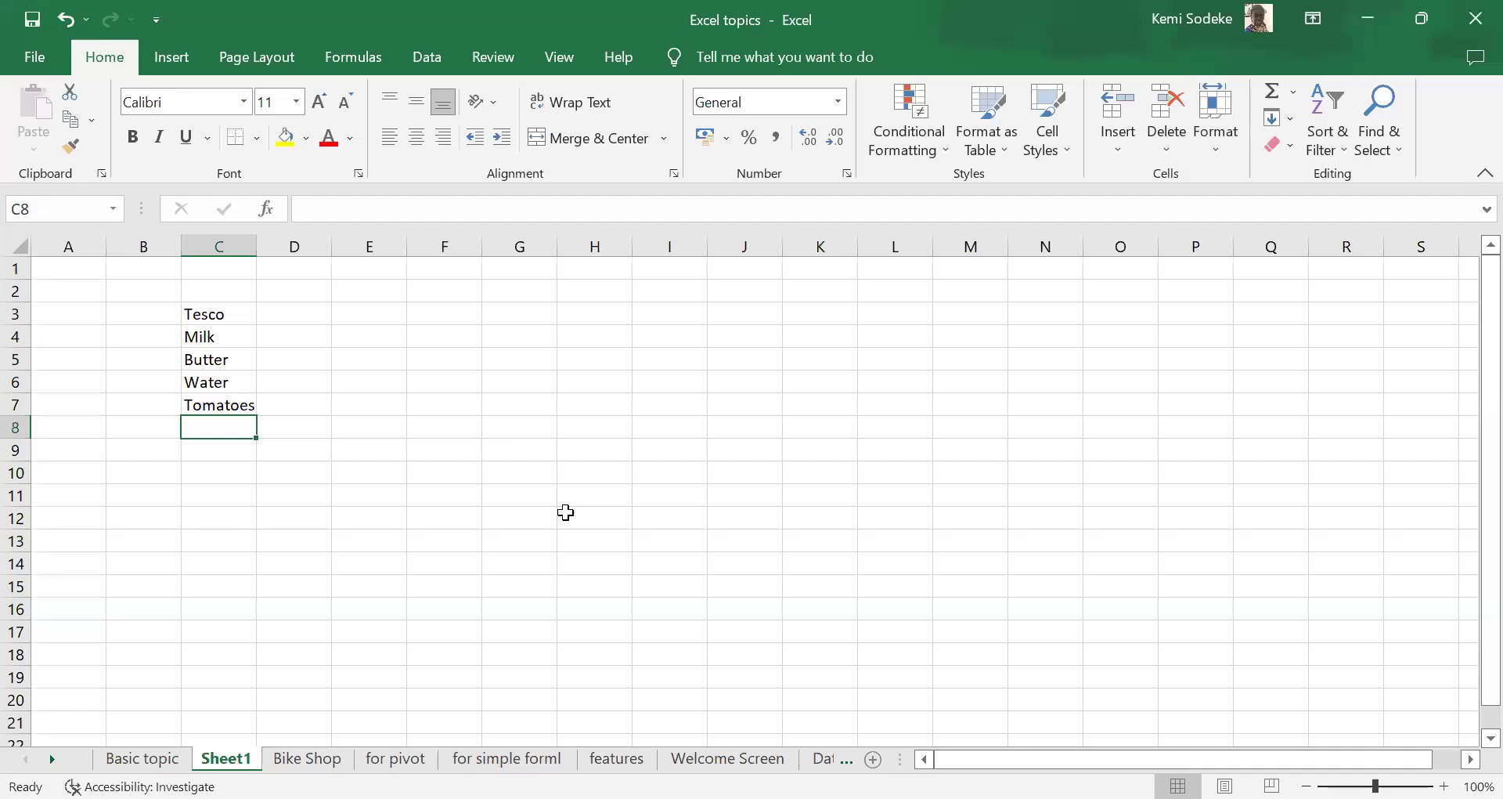
pyautogui.write('Apples')
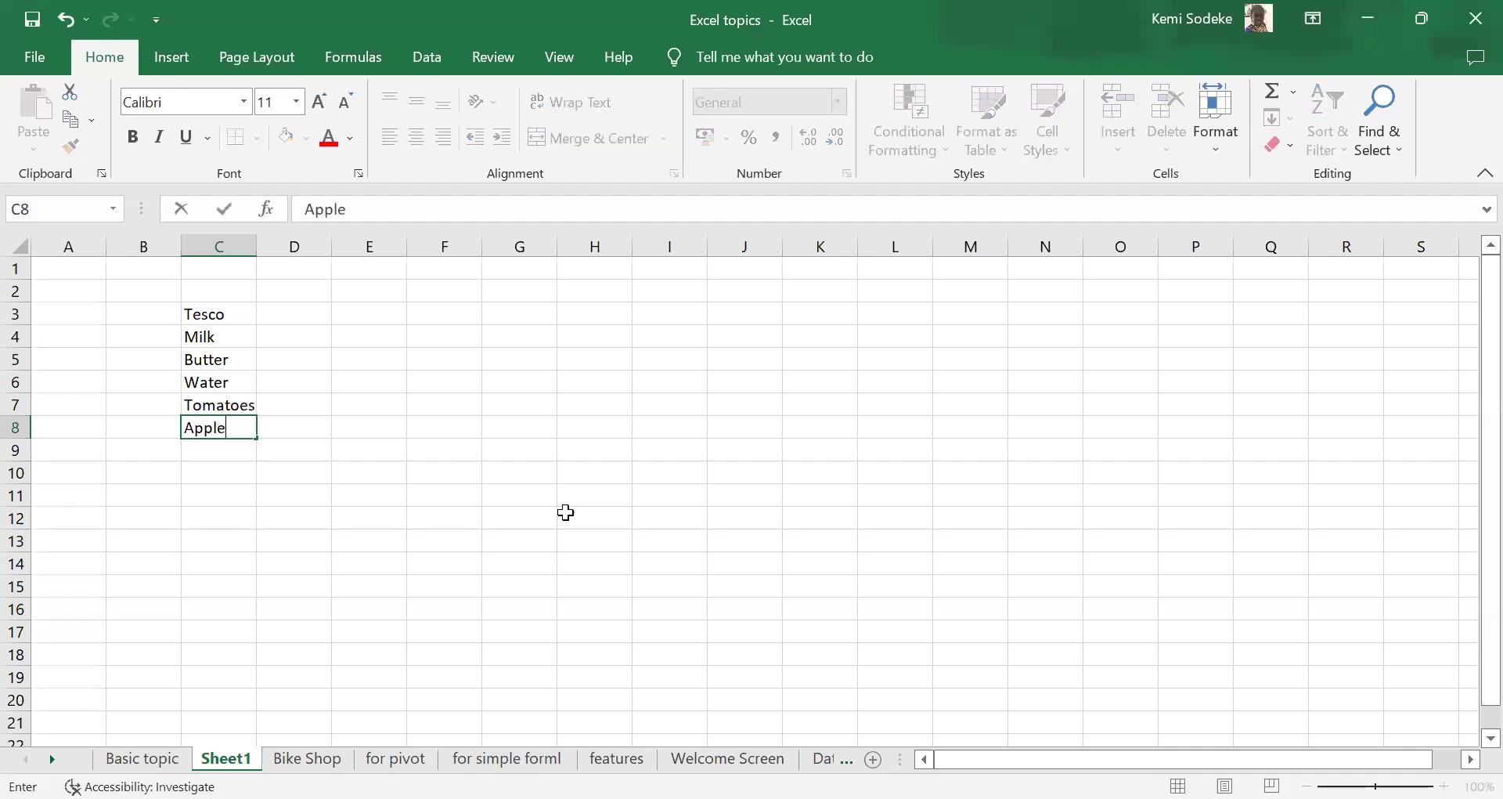
pyautogui.press('Return')
pyautogui.write('banan')
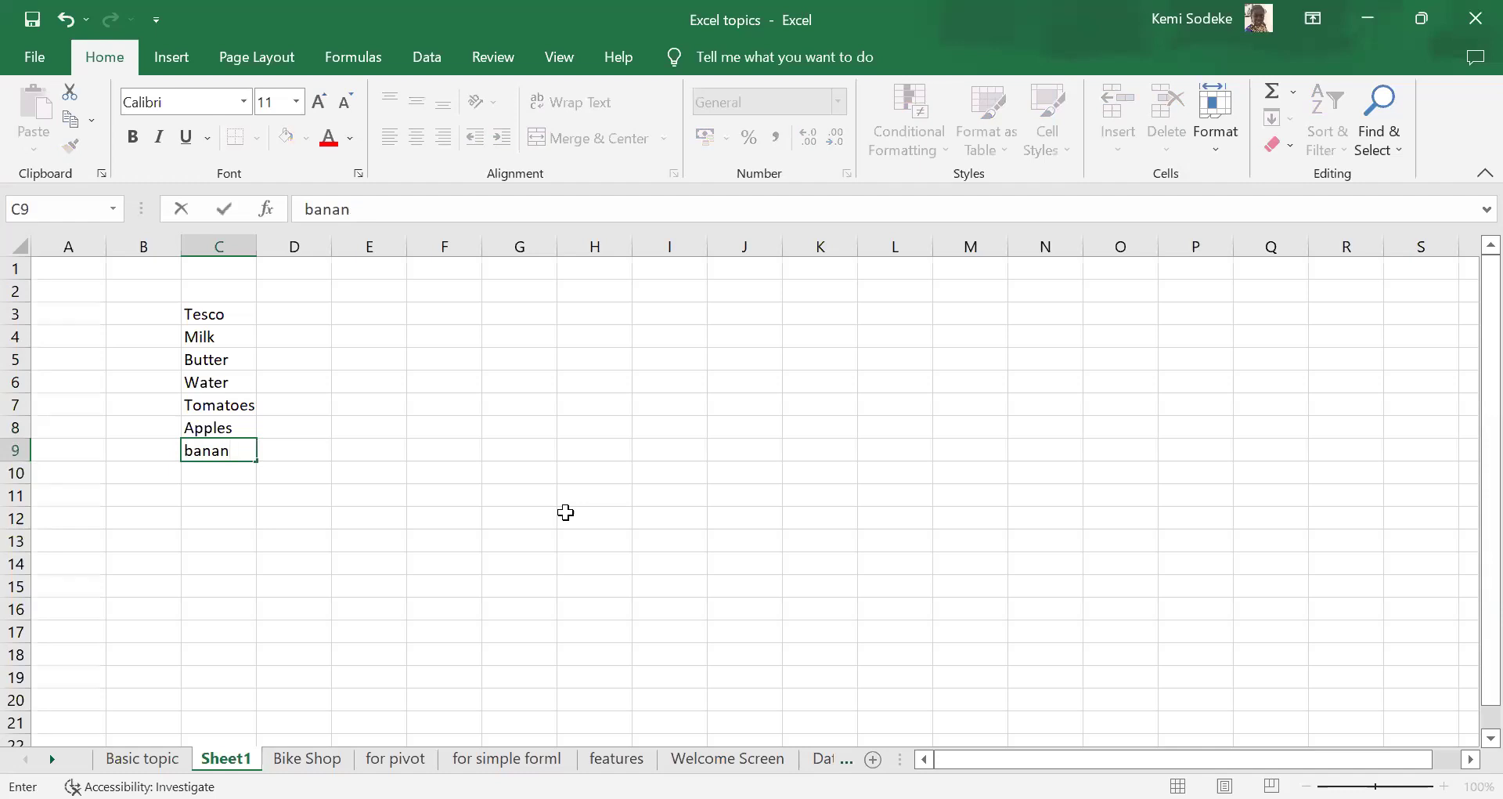
pyautogui.write('sa')
pyautogui.press('Return')
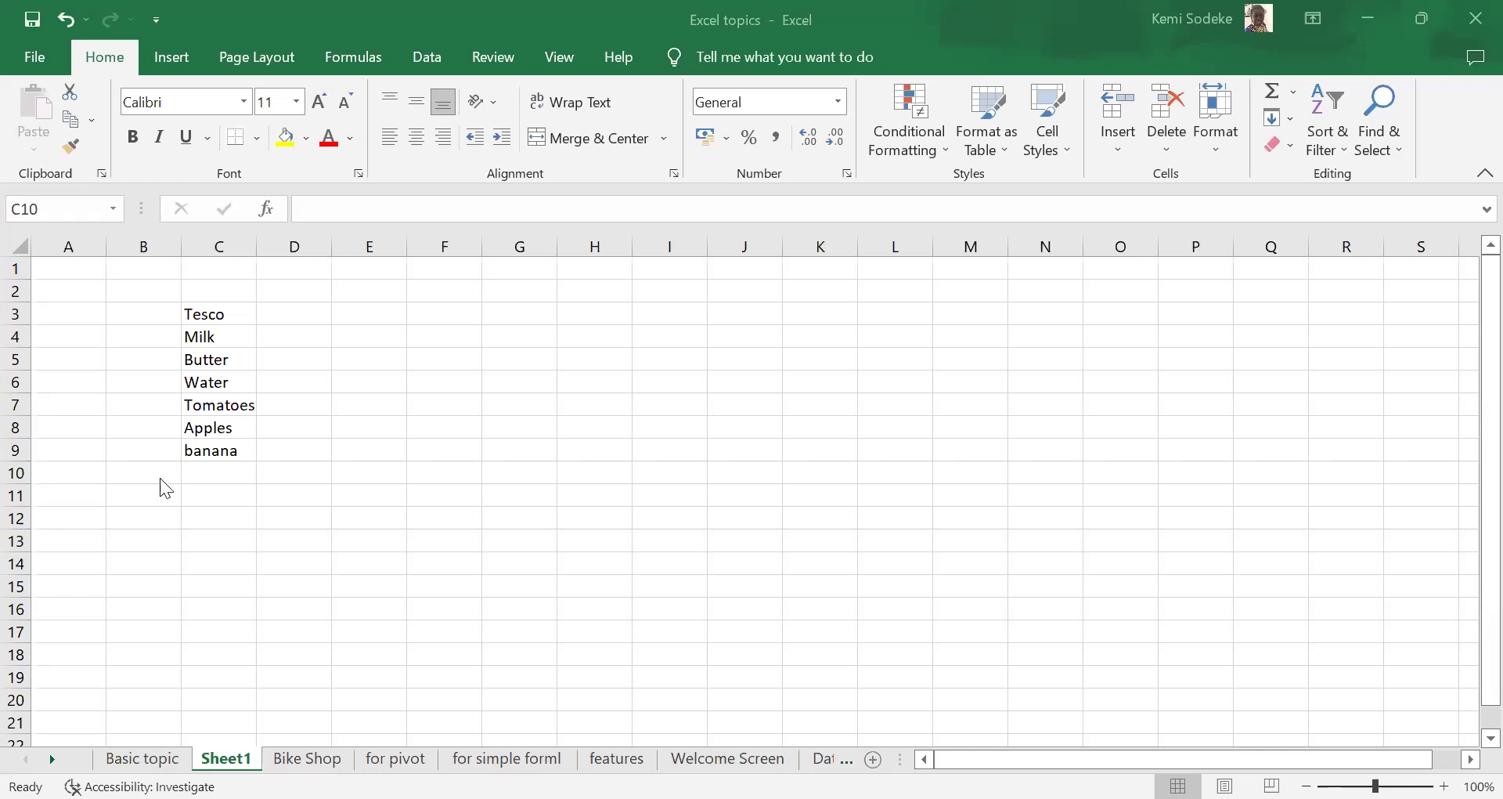
# - Add pepper, cheese and candy in C10:C12, then select Milk and its price cell D4
pyautogui.click(222, 472)
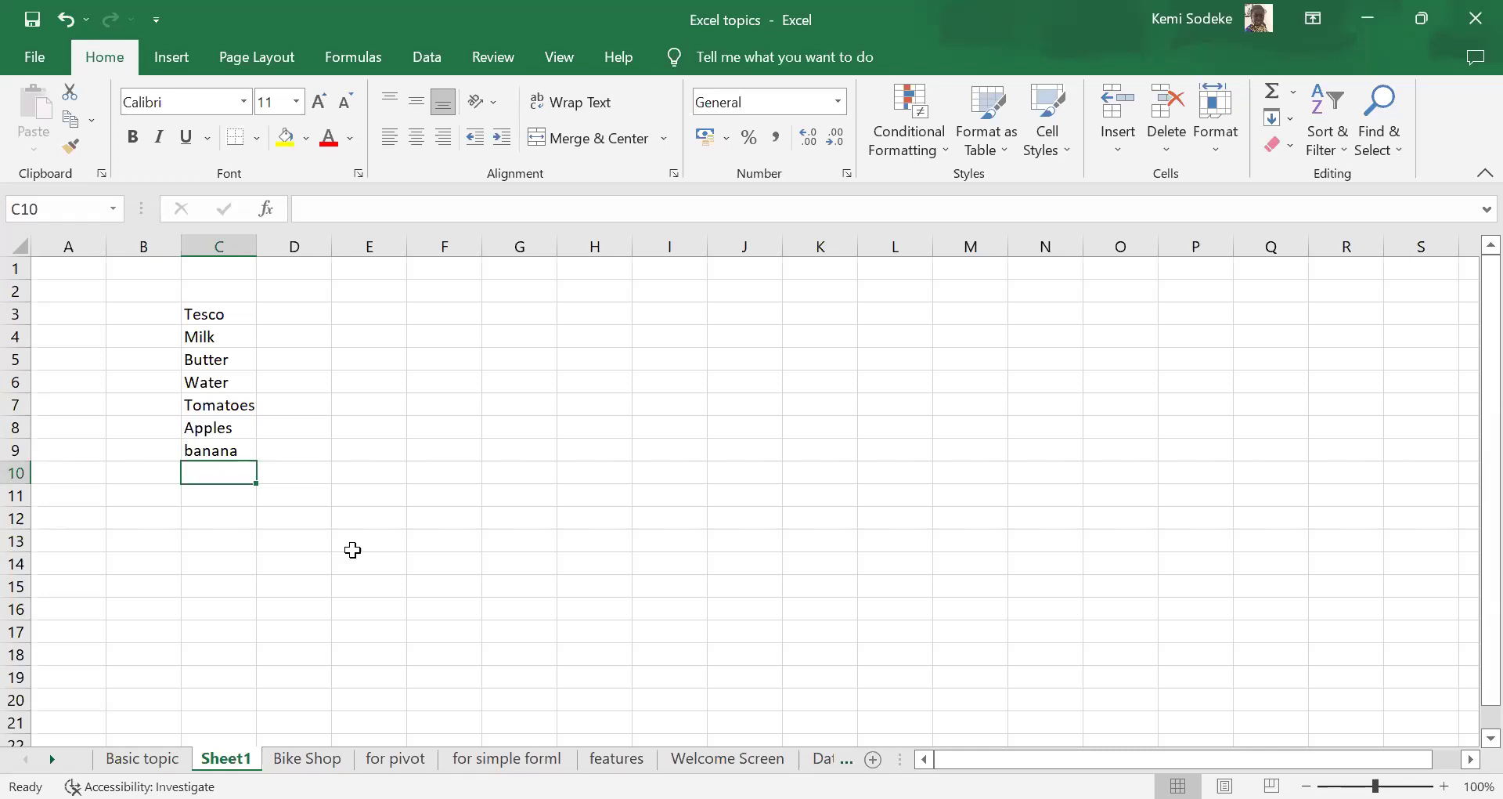
pyautogui.write('pe')
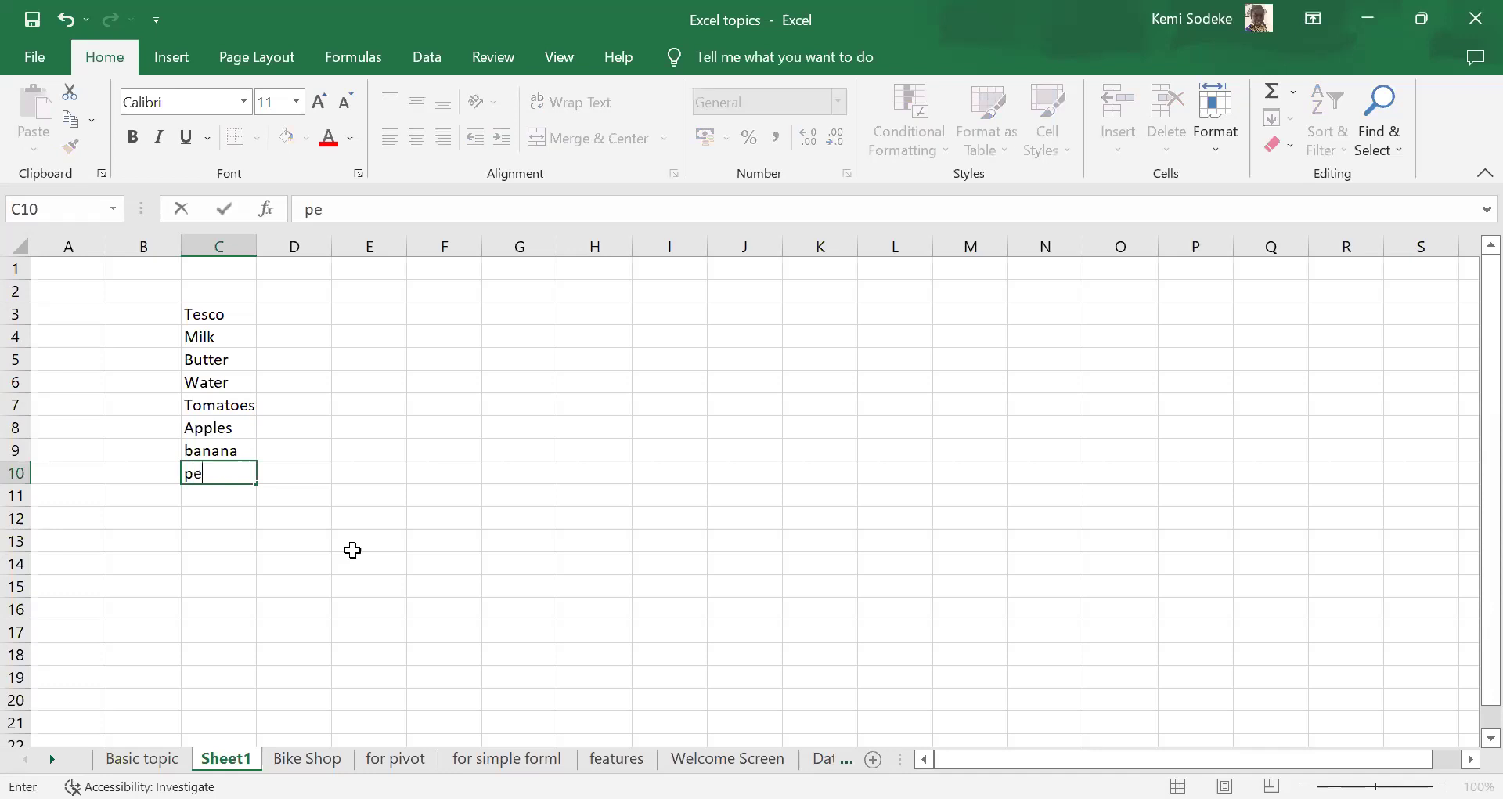
pyautogui.write('pper')
pyautogui.press('Return')
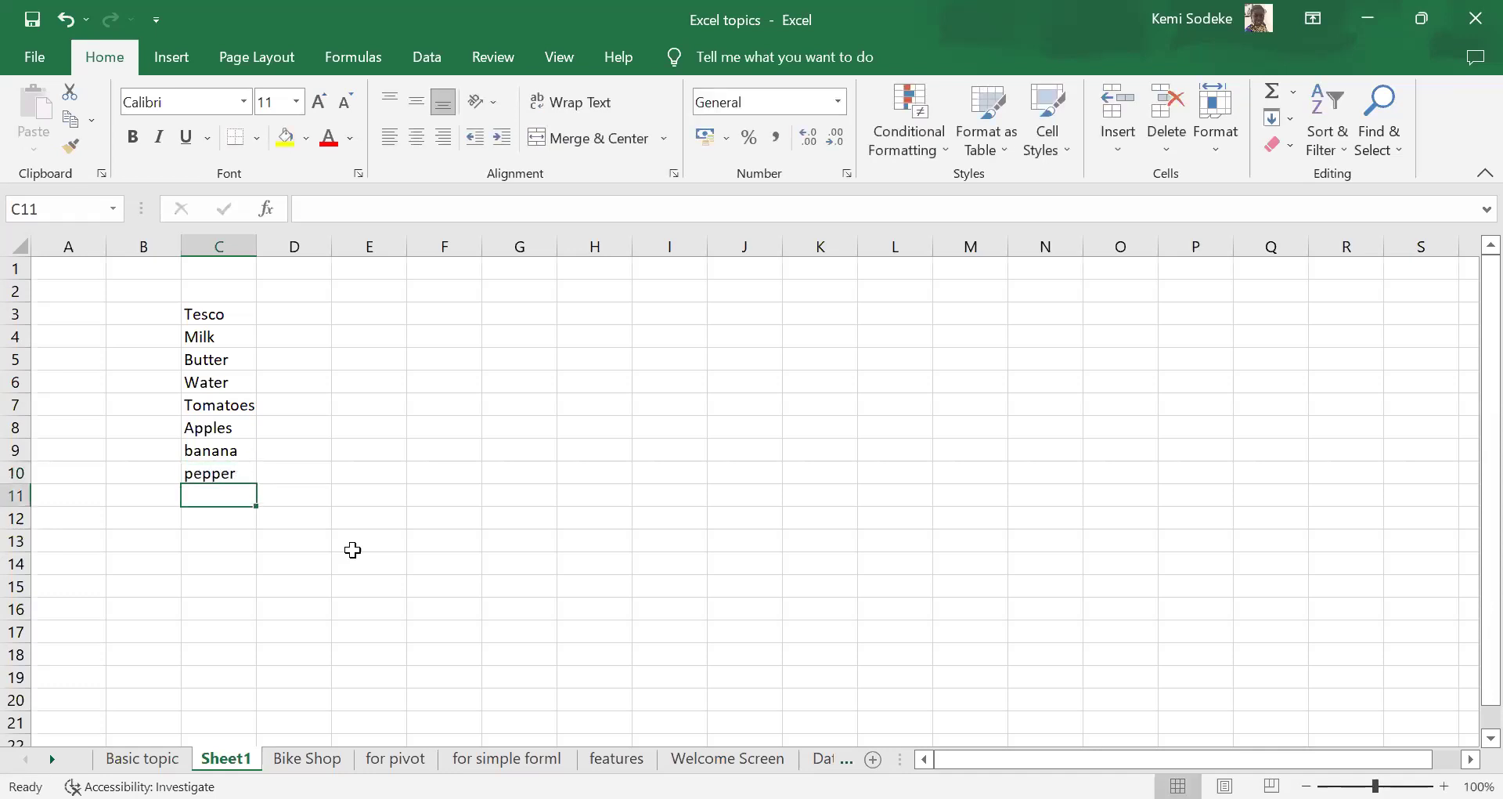
pyautogui.write('cheese')
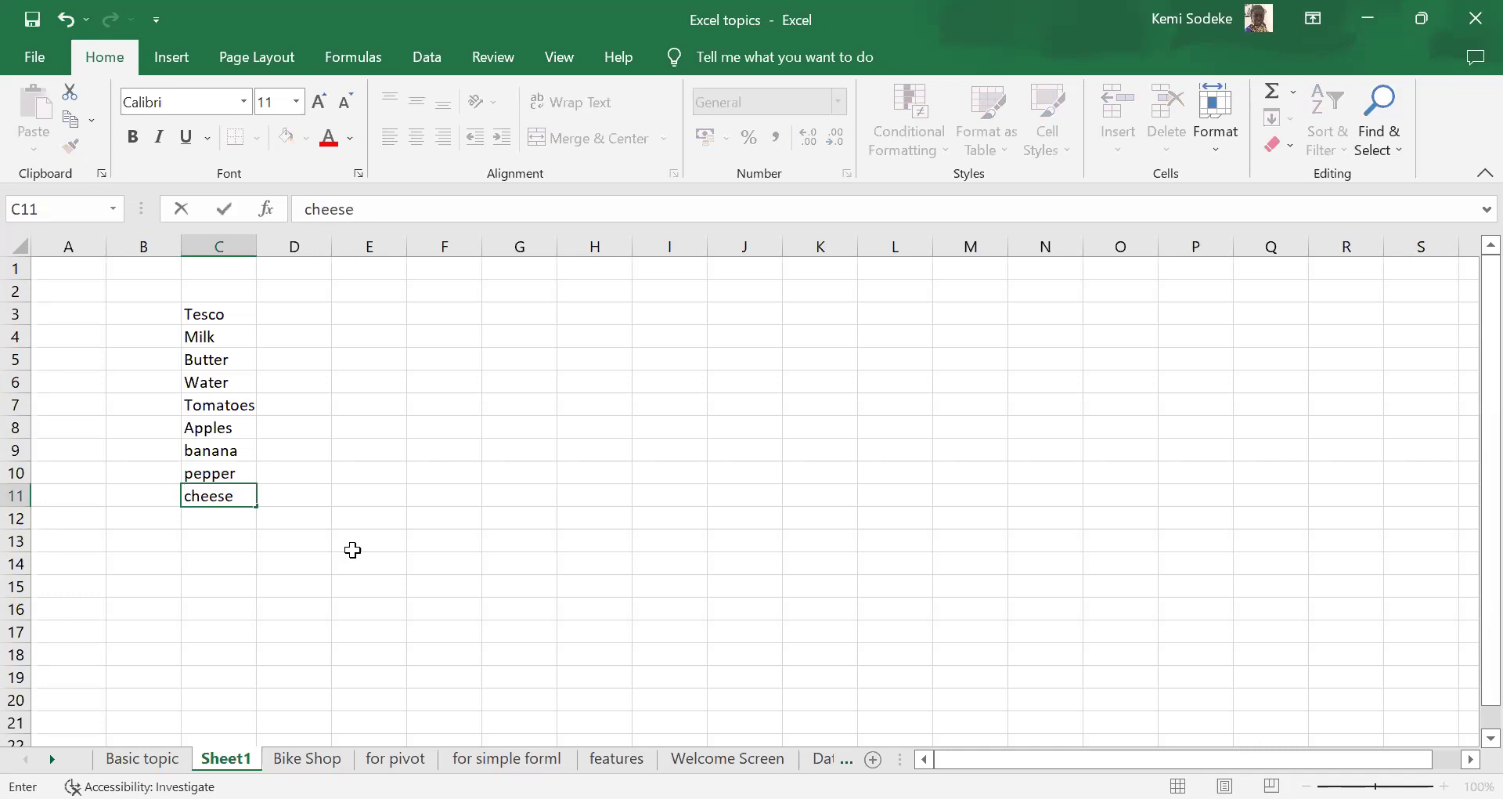
pyautogui.press('Return')
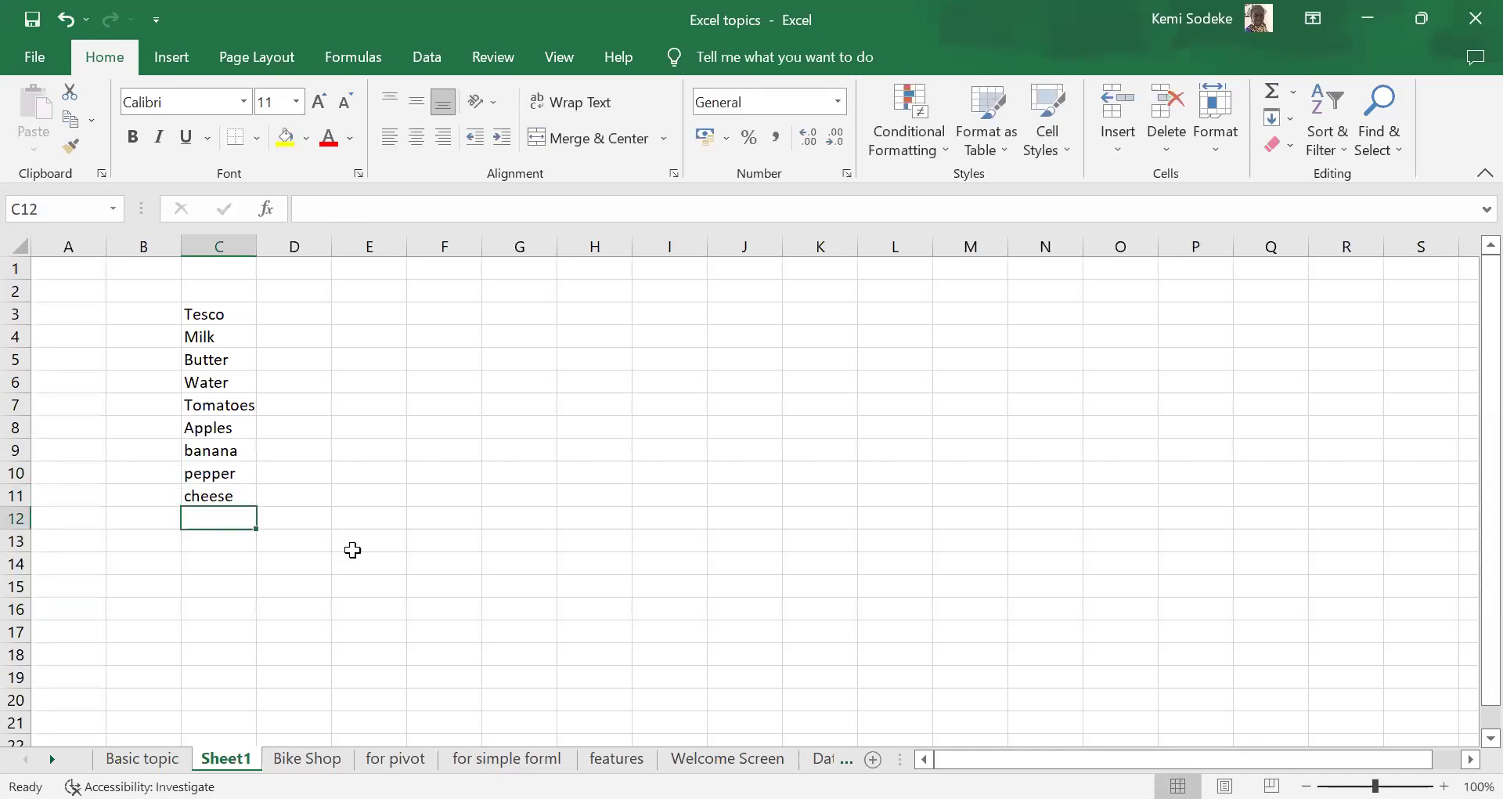
pyautogui.write('candy')
pyautogui.press('Return')
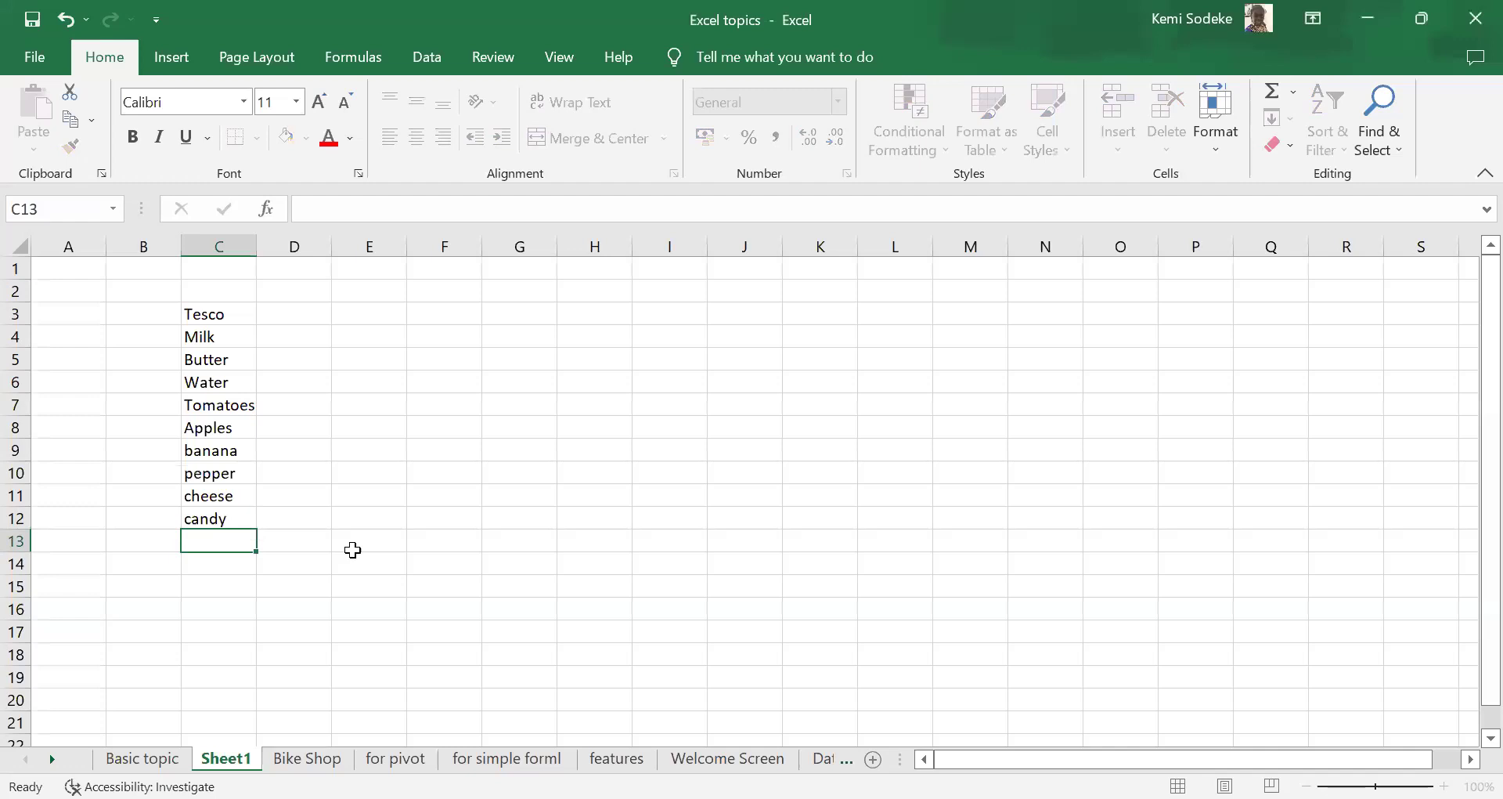
pyautogui.click(243, 336)
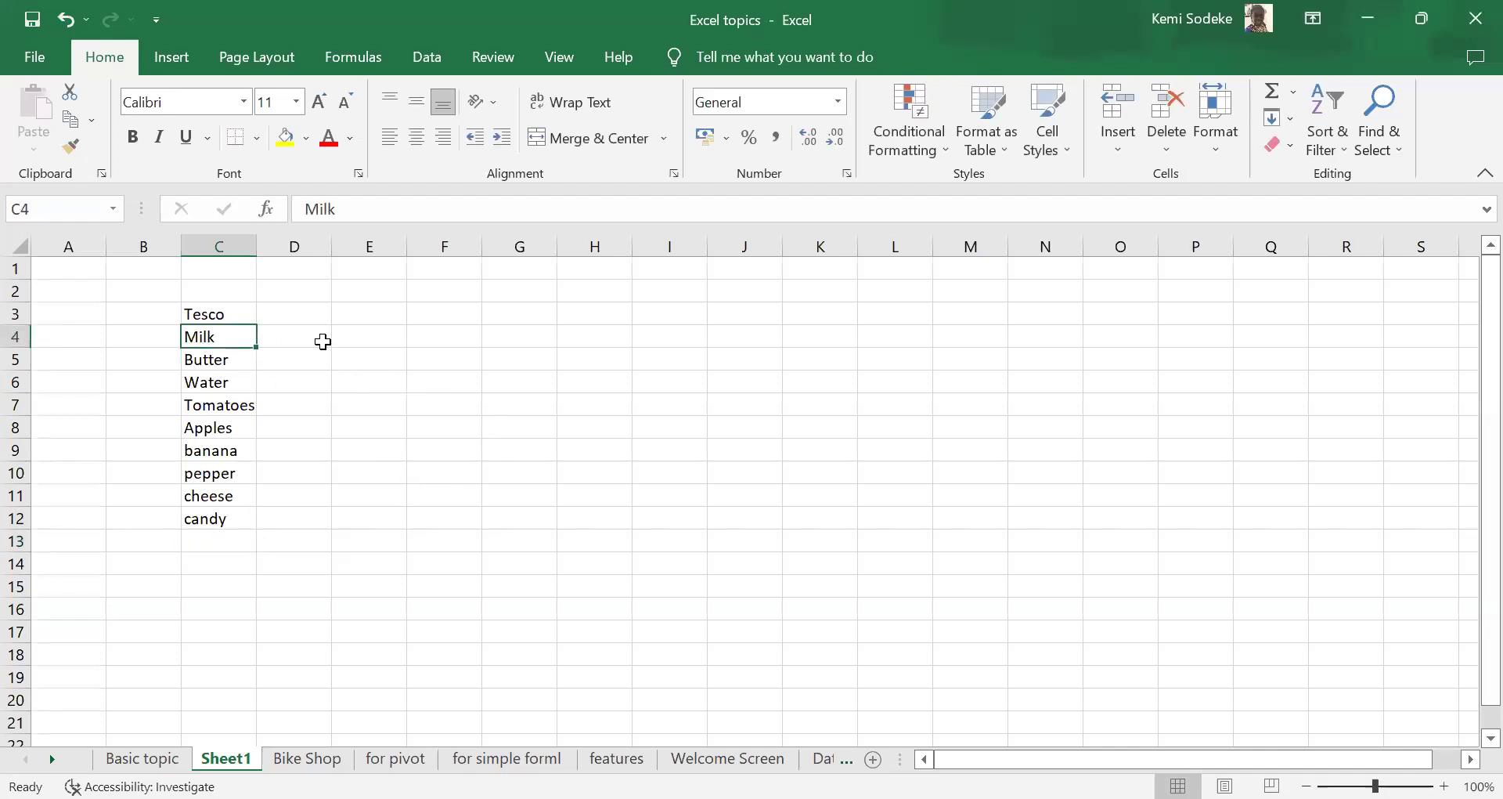
pyautogui.click(305, 338)
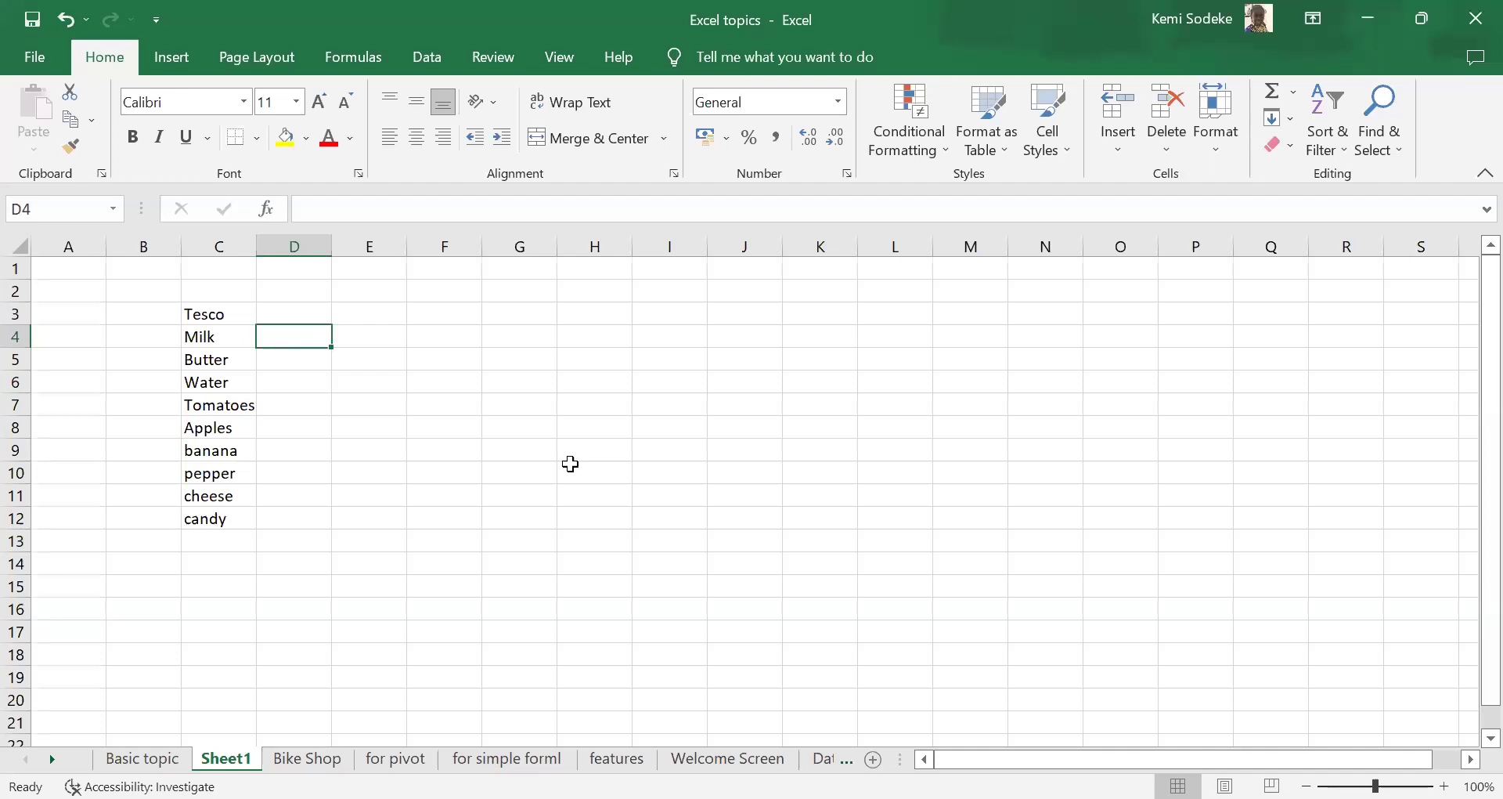
# - Enter prices 2 and 8 in D4:D5 and 3 for Water, correcting a mistyped 67
pyautogui.write('2')
pyautogui.press('Return')
pyautogui.write('8')
pyautogui.press('Return')
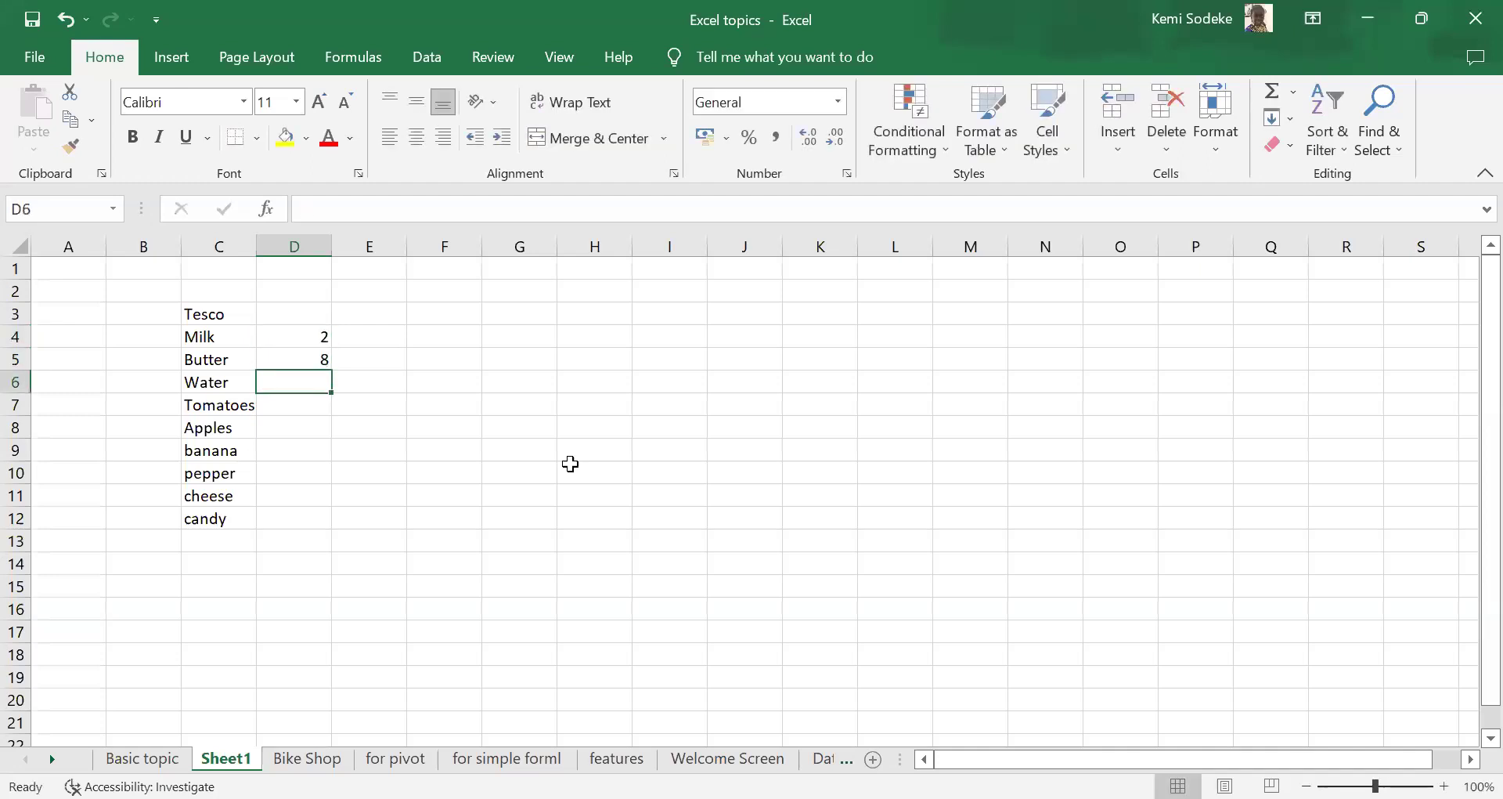
pyautogui.write('67')
pyautogui.press('Return')
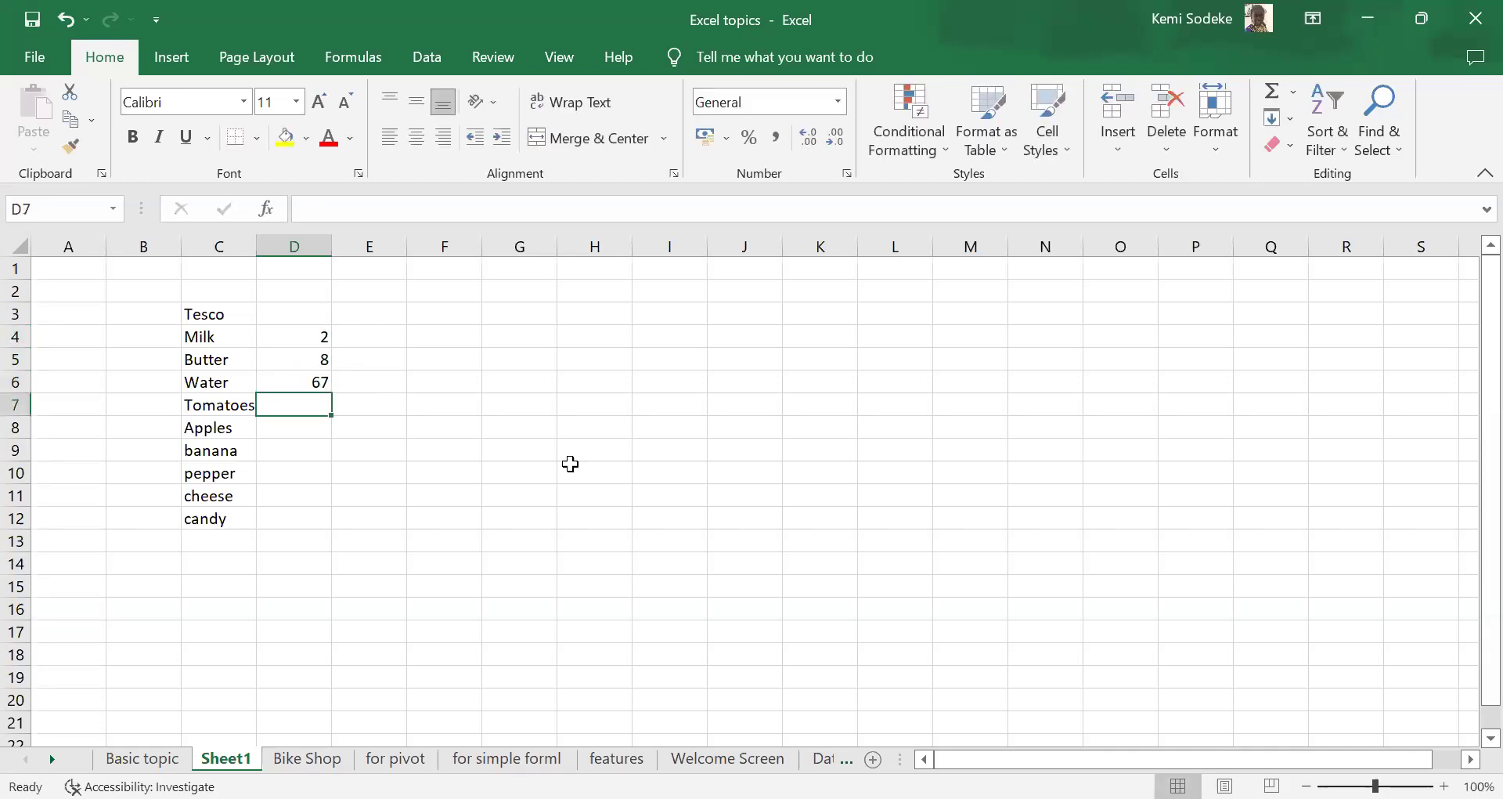
pyautogui.click(327, 390)
pyautogui.write('3')
pyautogui.press('Return')
# - Enter prices 8, 8, 5, 42, 8 and 9 in D7:D12
pyautogui.write('8')
pyautogui.press('Return')
pyautogui.write('8')
pyautogui.press('Return')
pyautogui.write('5')
pyautogui.press('Return')
pyautogui.write('42')
pyautogui.press('Return')
pyautogui.write('8')
pyautogui.press('Return')
pyautogui.write('9')
pyautogui.press('Return')
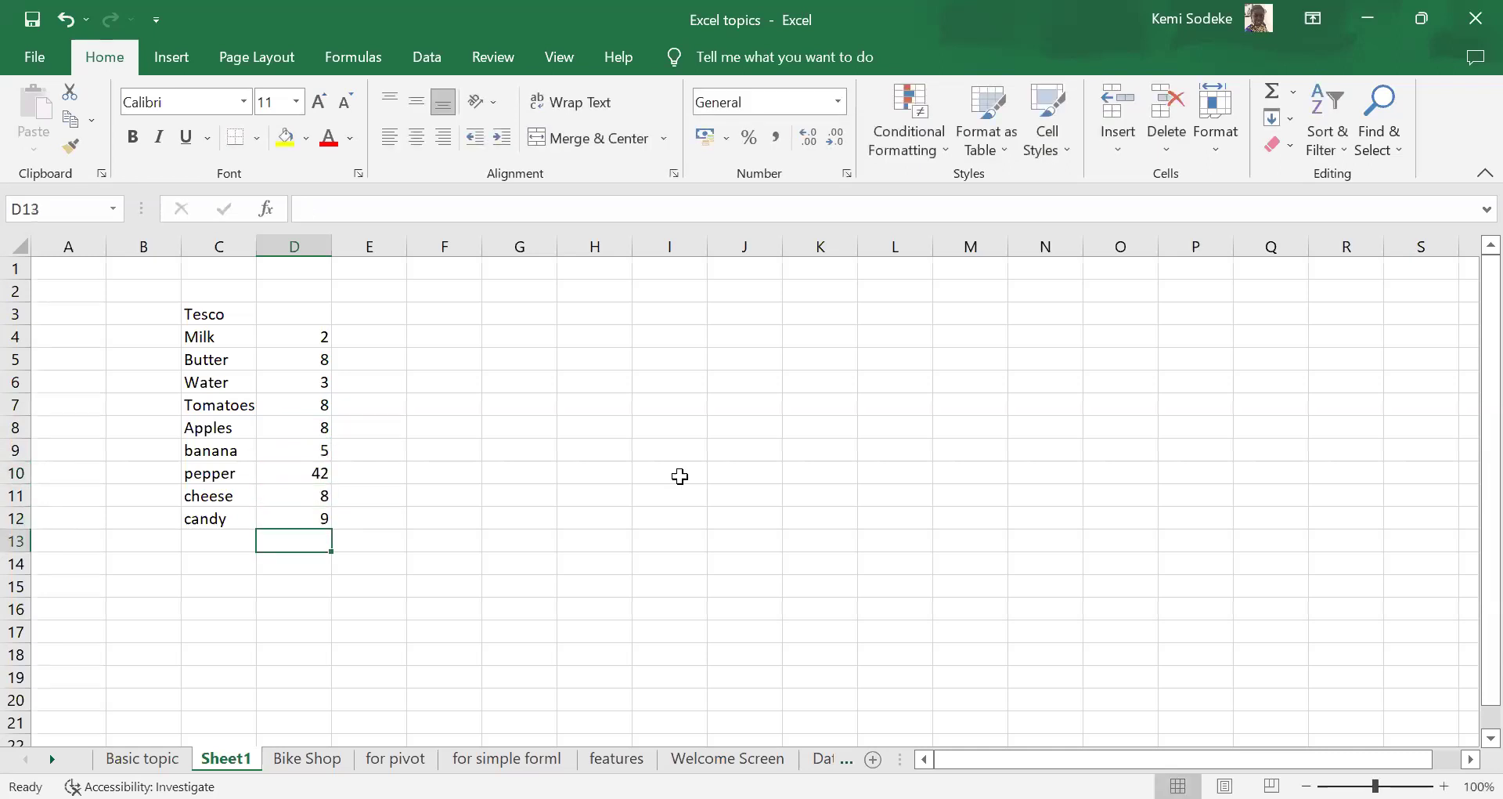
# - Correct pepper's price in D10 to 5 and add the heading Price in D3
pyautogui.click(324, 479)
pyautogui.write('5')
pyautogui.press('Return')
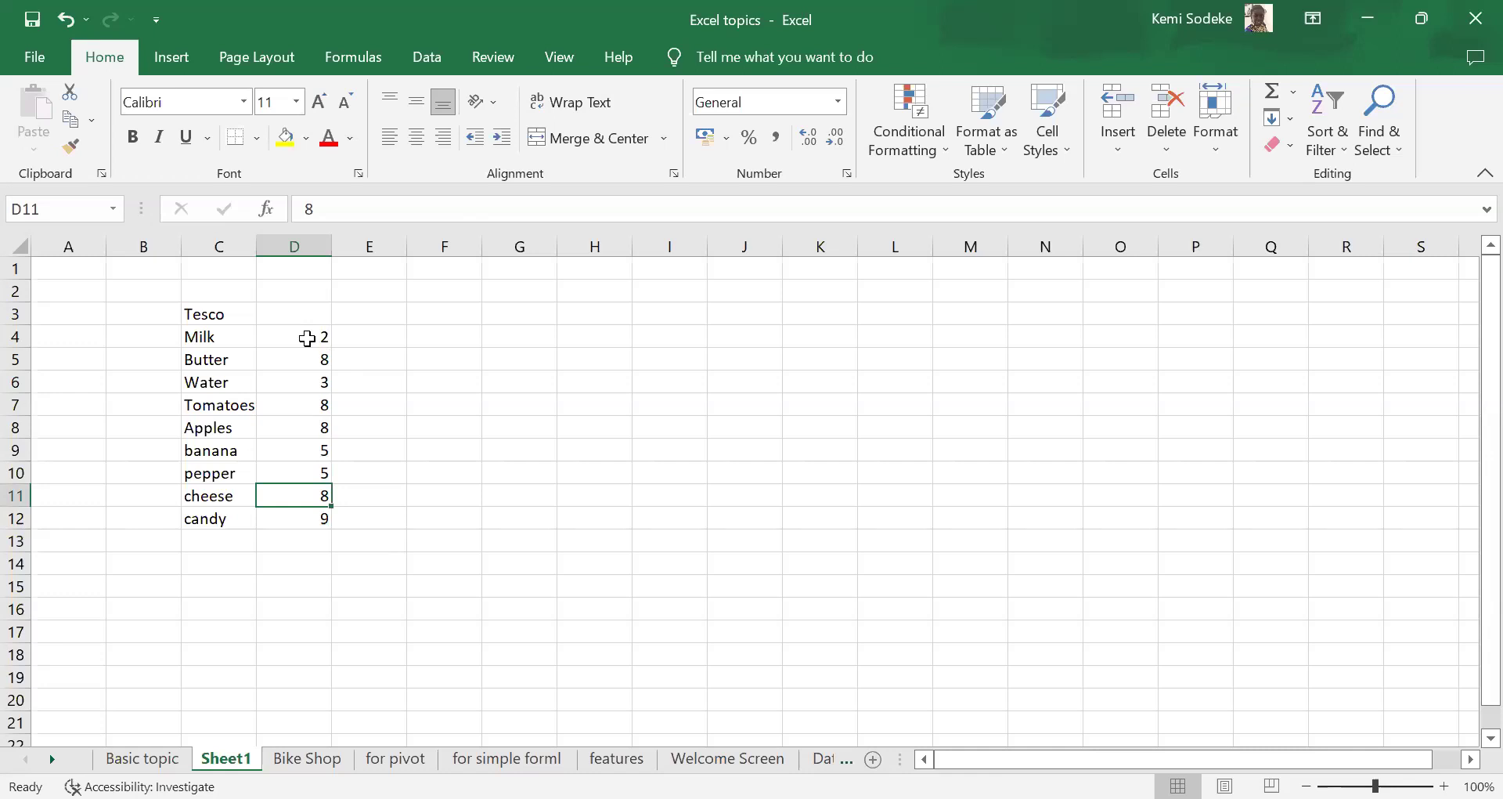
pyautogui.click(308, 315)
pyautogui.write('Price')
pyautogui.press('Return')
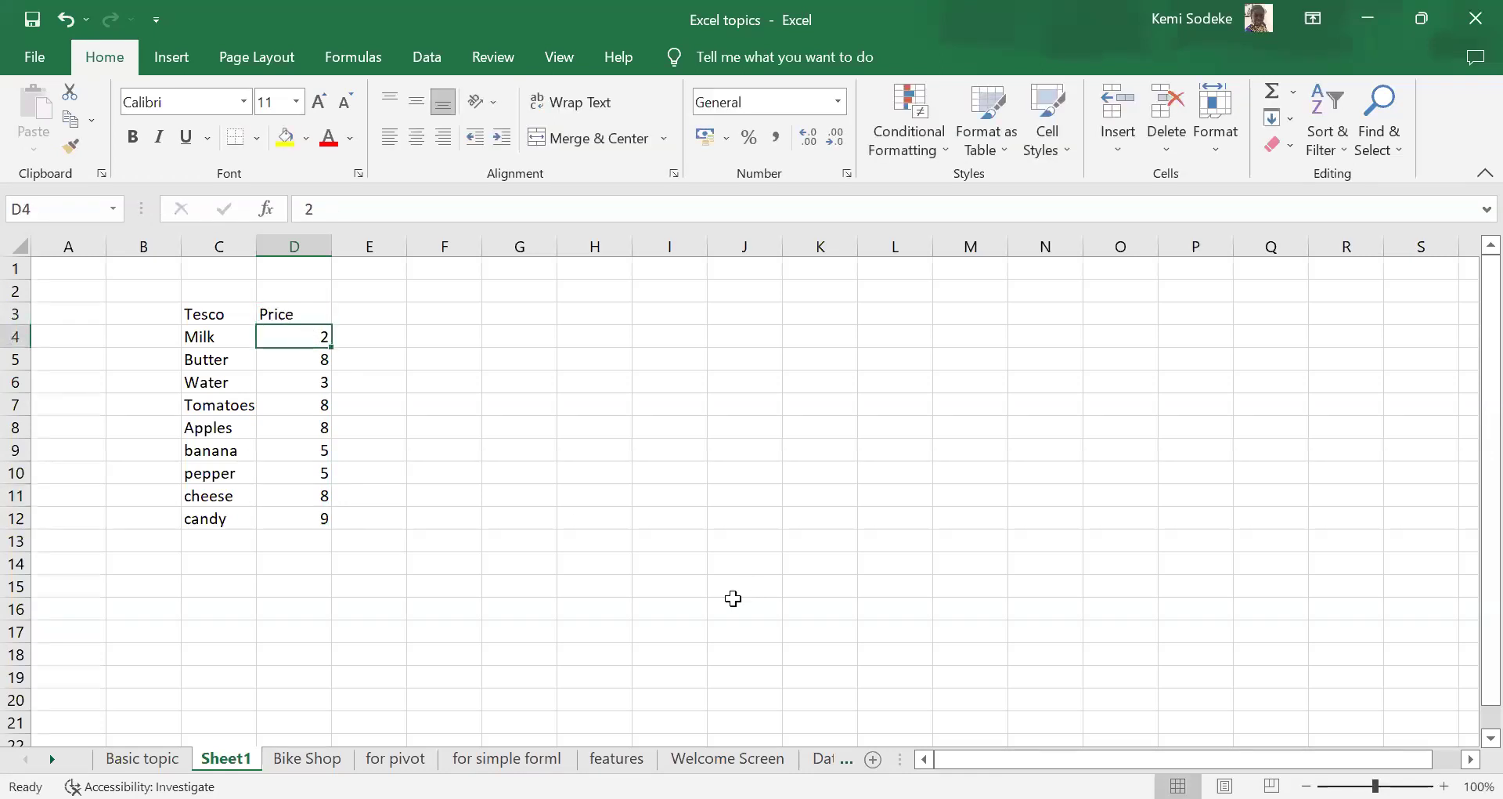
# - Add the heading Quantity in E3 and quantities 3, 5, 6, 9 in E4:E7
pyautogui.click(378, 314)
pyautogui.write('Quantity')
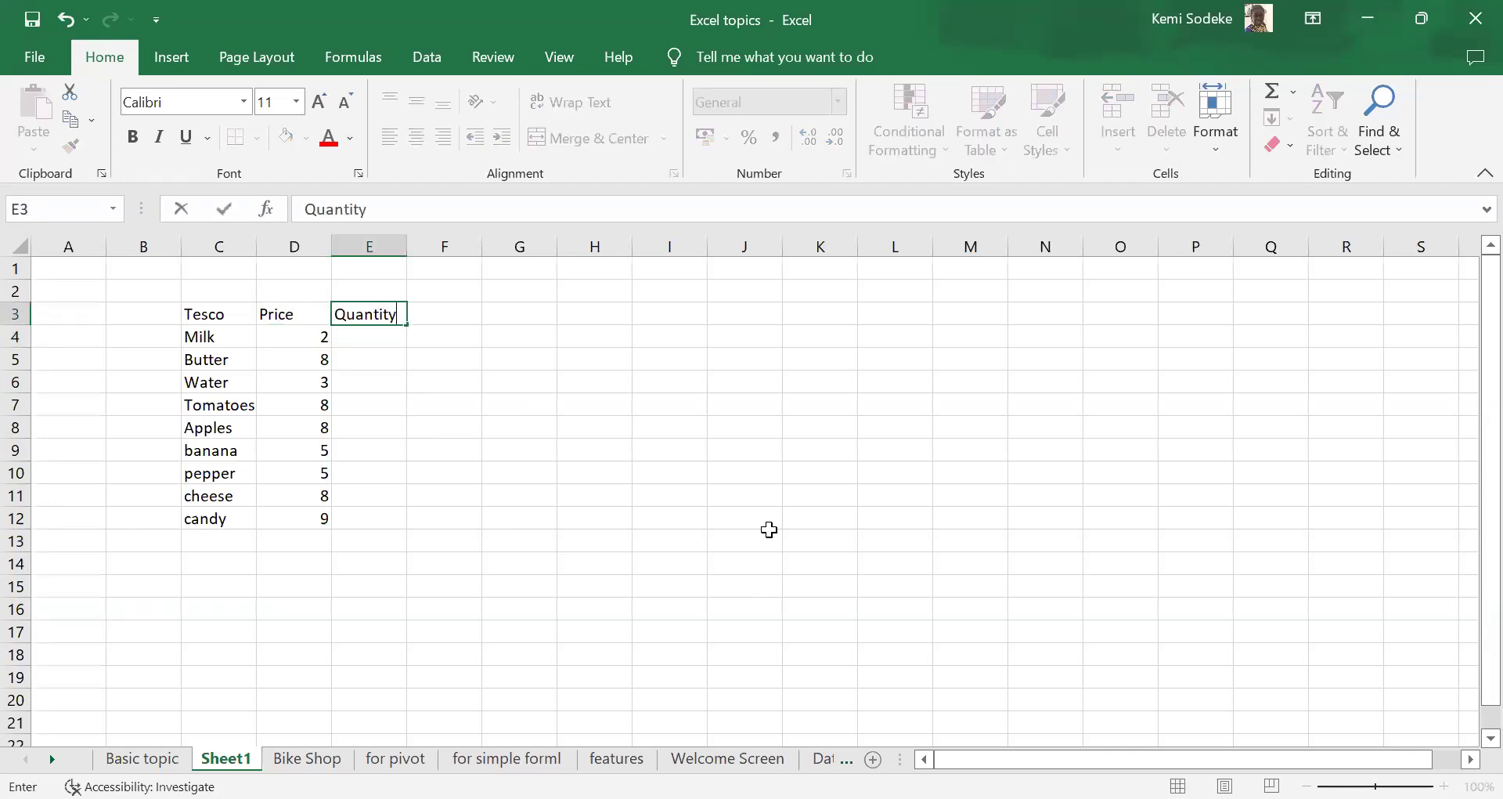
pyautogui.press('Return')
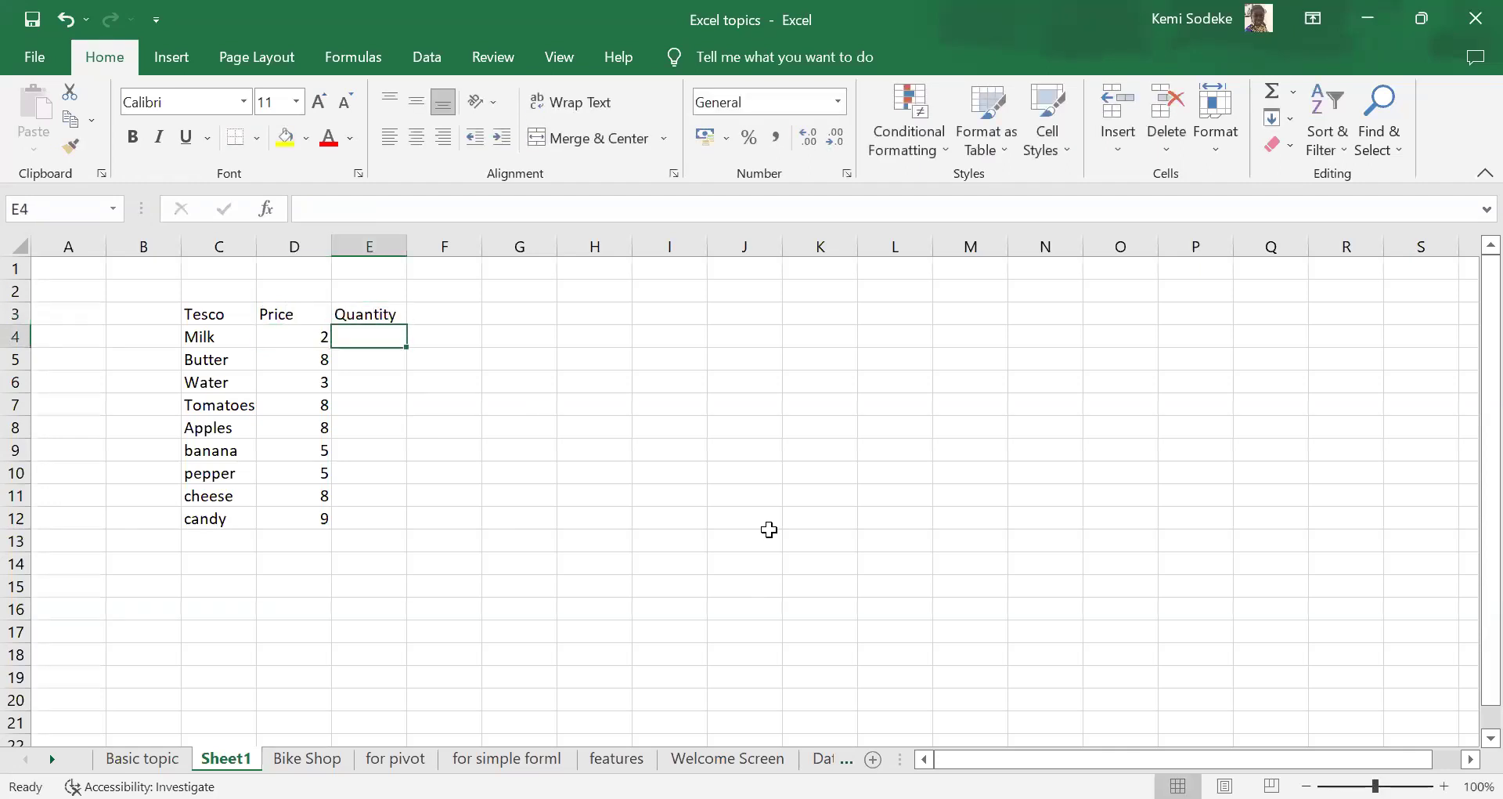
pyautogui.write('3')
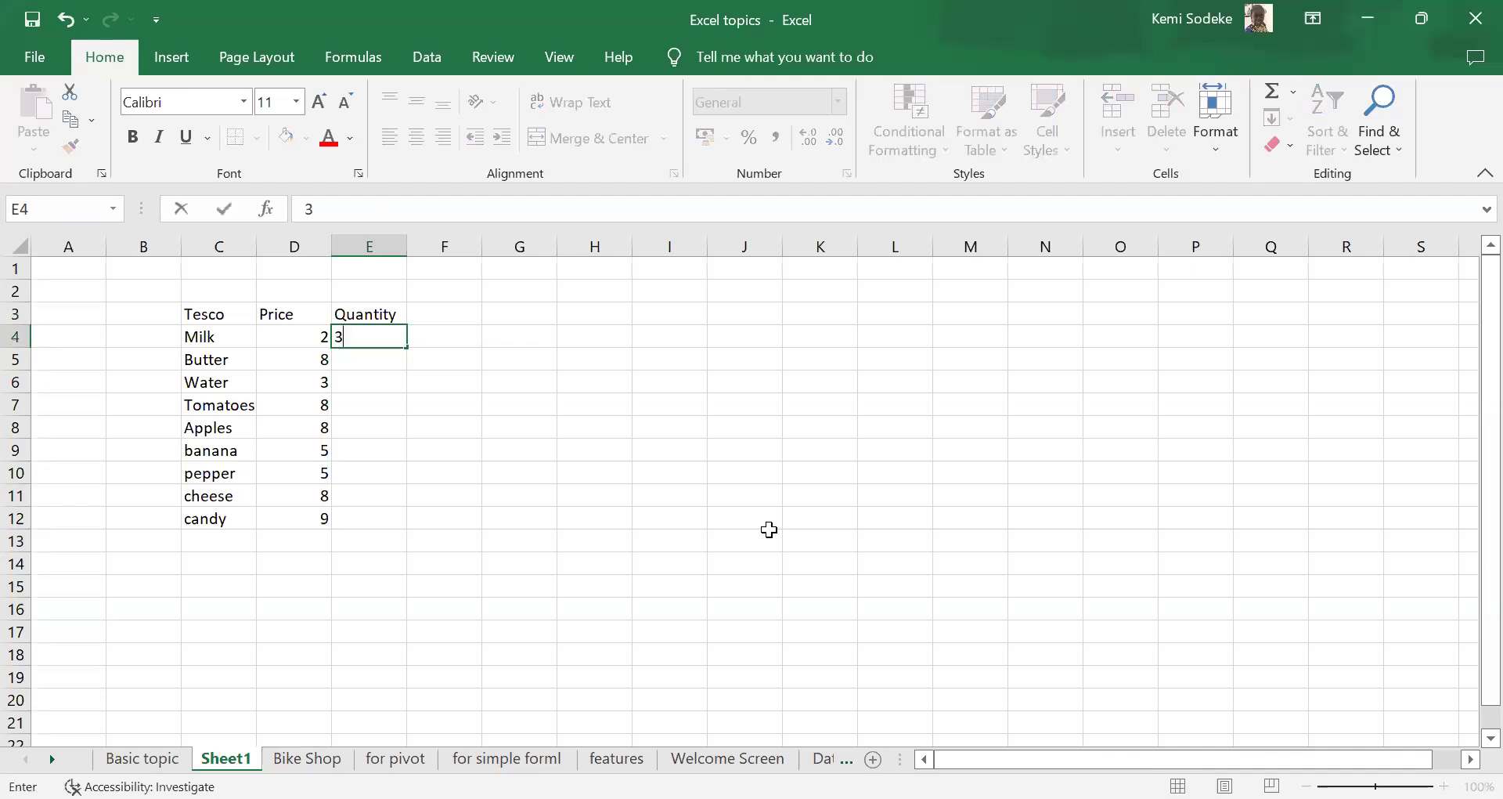
pyautogui.press('Return')
pyautogui.write('5')
pyautogui.press('Return')
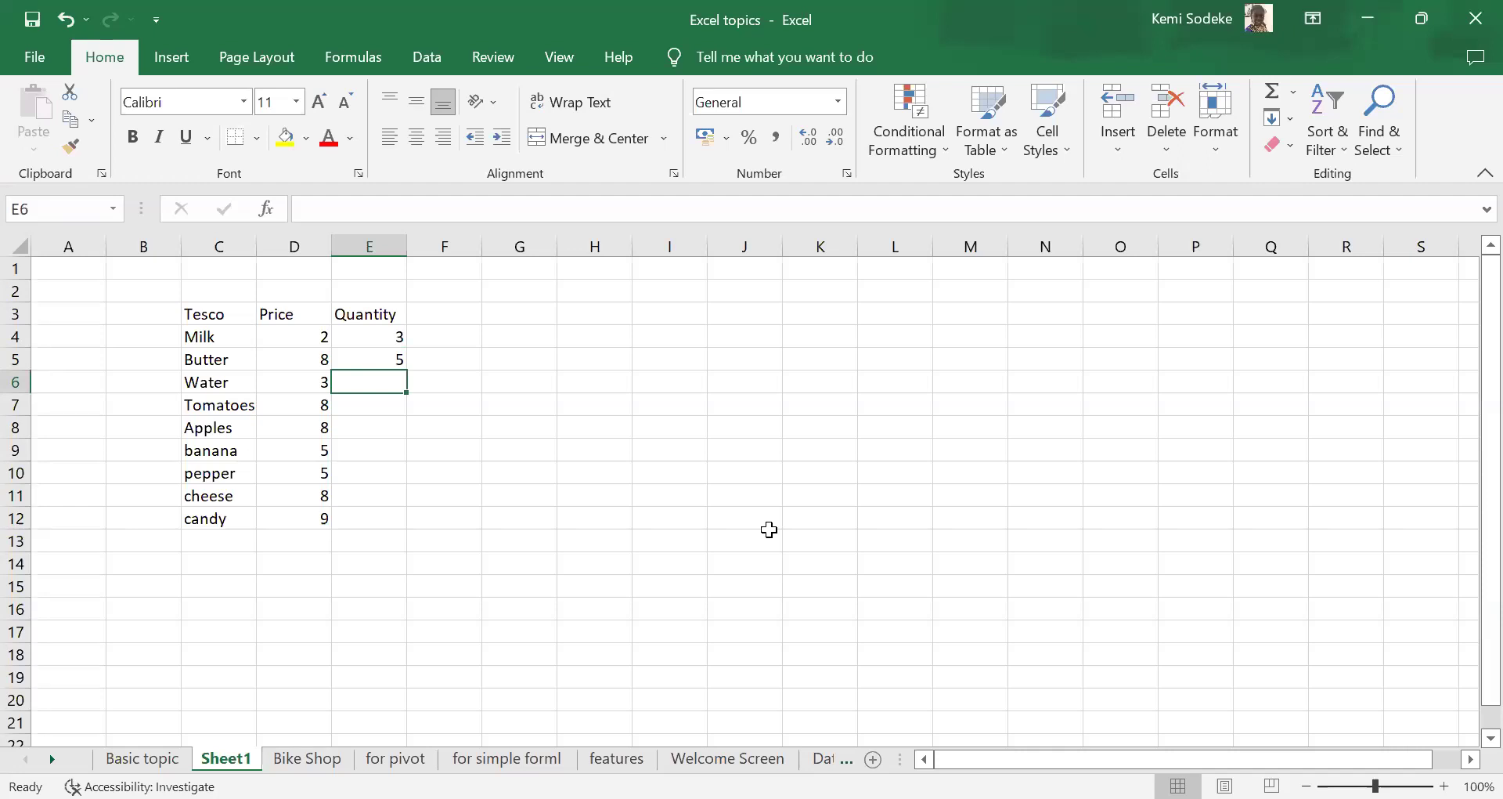
pyautogui.write('6')
pyautogui.press('Return')
pyautogui.write('9')
pyautogui.press('Return')
# - Enter quantities 3, 5, 8, 2 and 10 in E8:E12
pyautogui.write('3')
pyautogui.press('Return')
pyautogui.write('5')
pyautogui.press('Return')
pyautogui.write('8')
pyautogui.press('Return')
pyautogui.write('2')
pyautogui.press('Return')
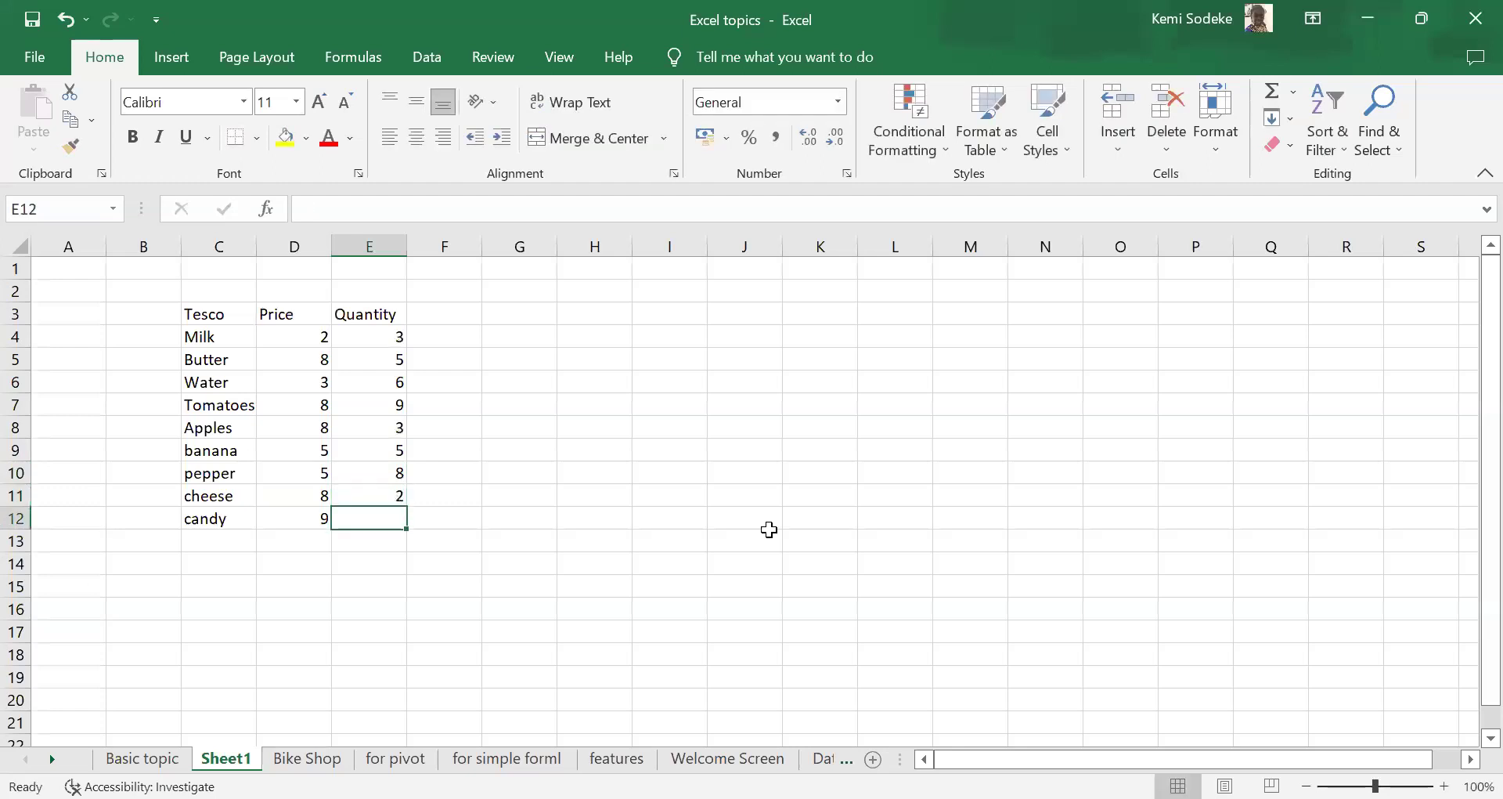
pyautogui.write('10')
pyautogui.press('Return')
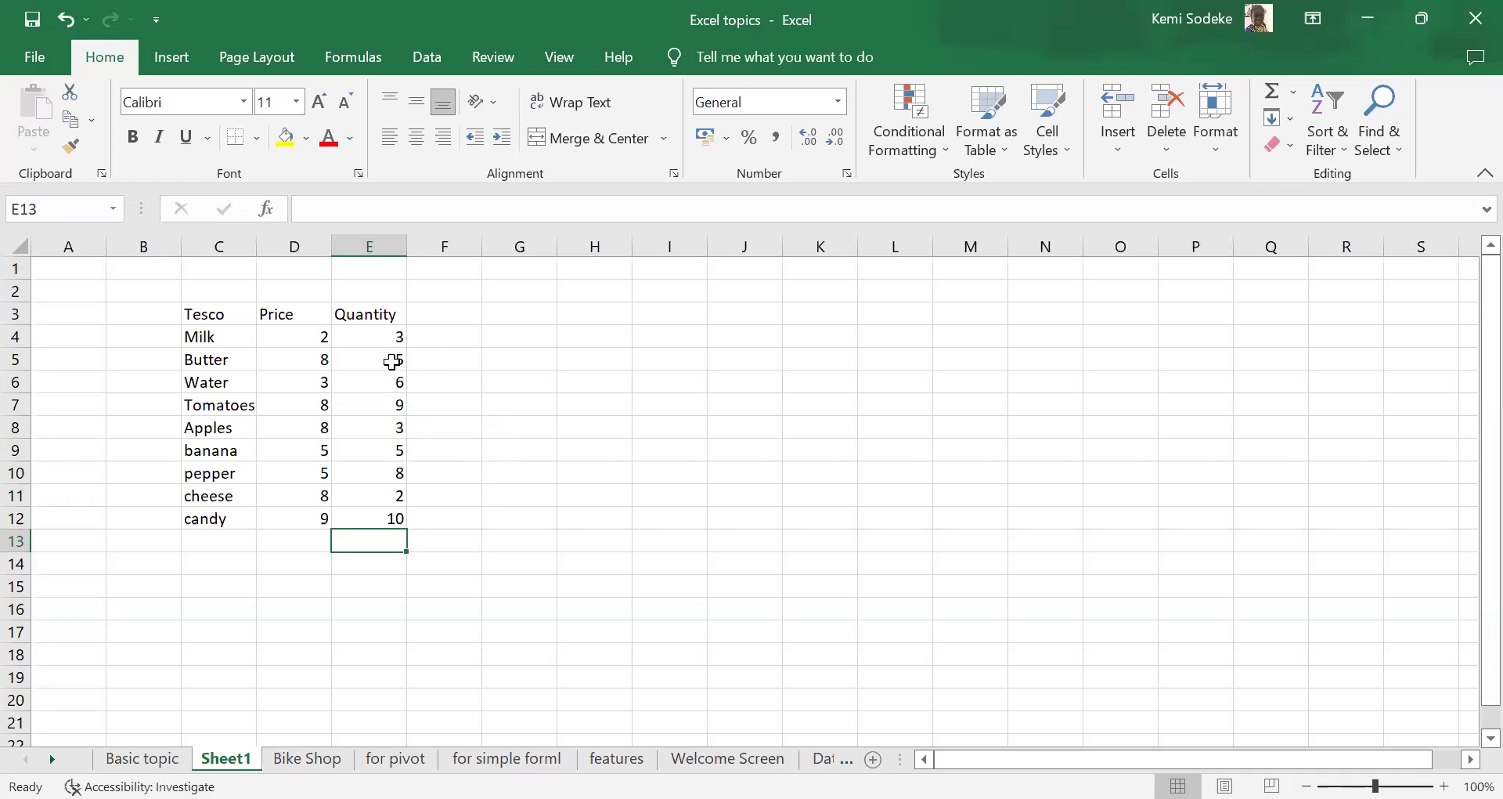
pyautogui.click(307, 337)
pyautogui.click(311, 242)
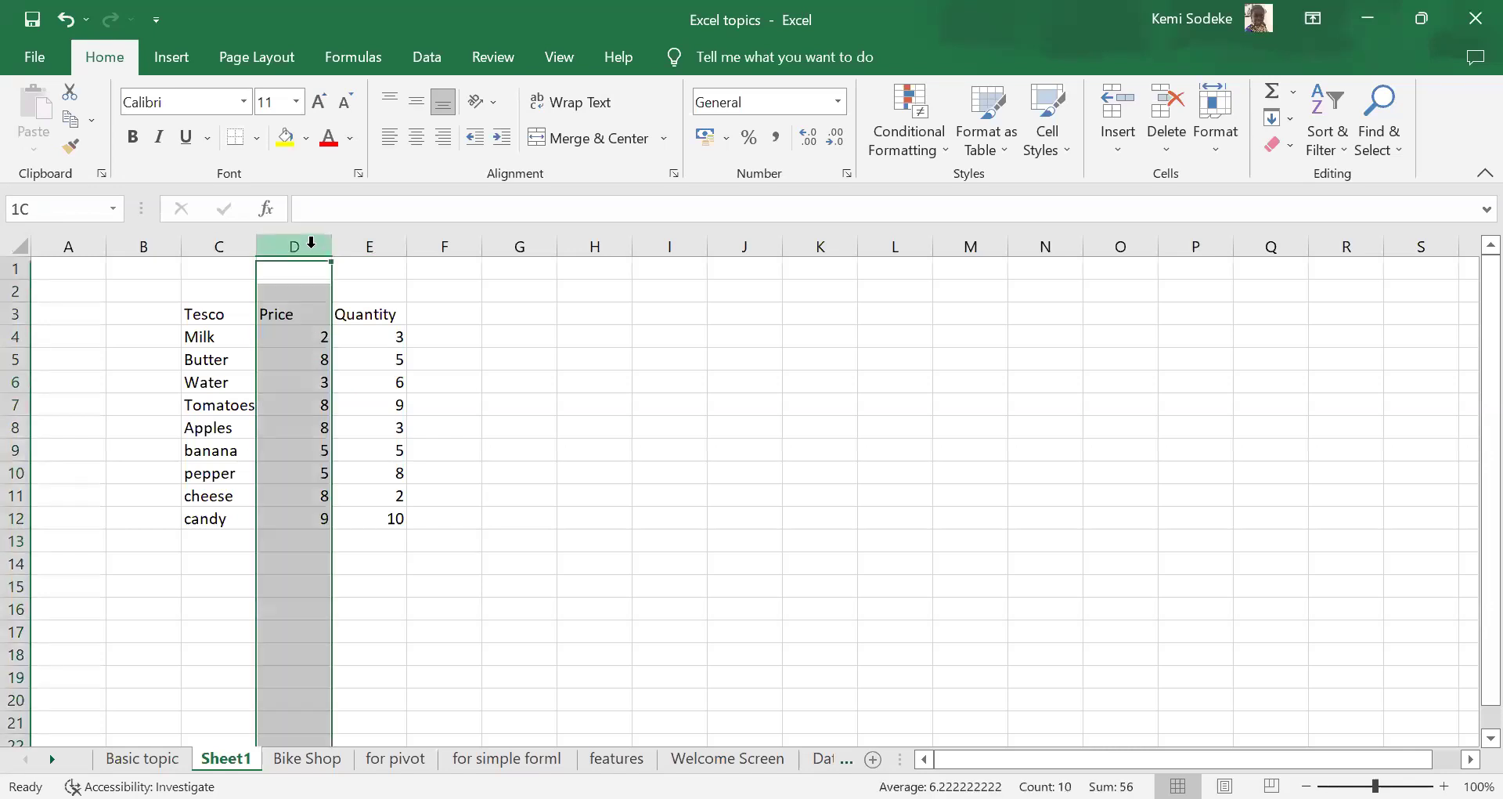
pyautogui.click(381, 241)
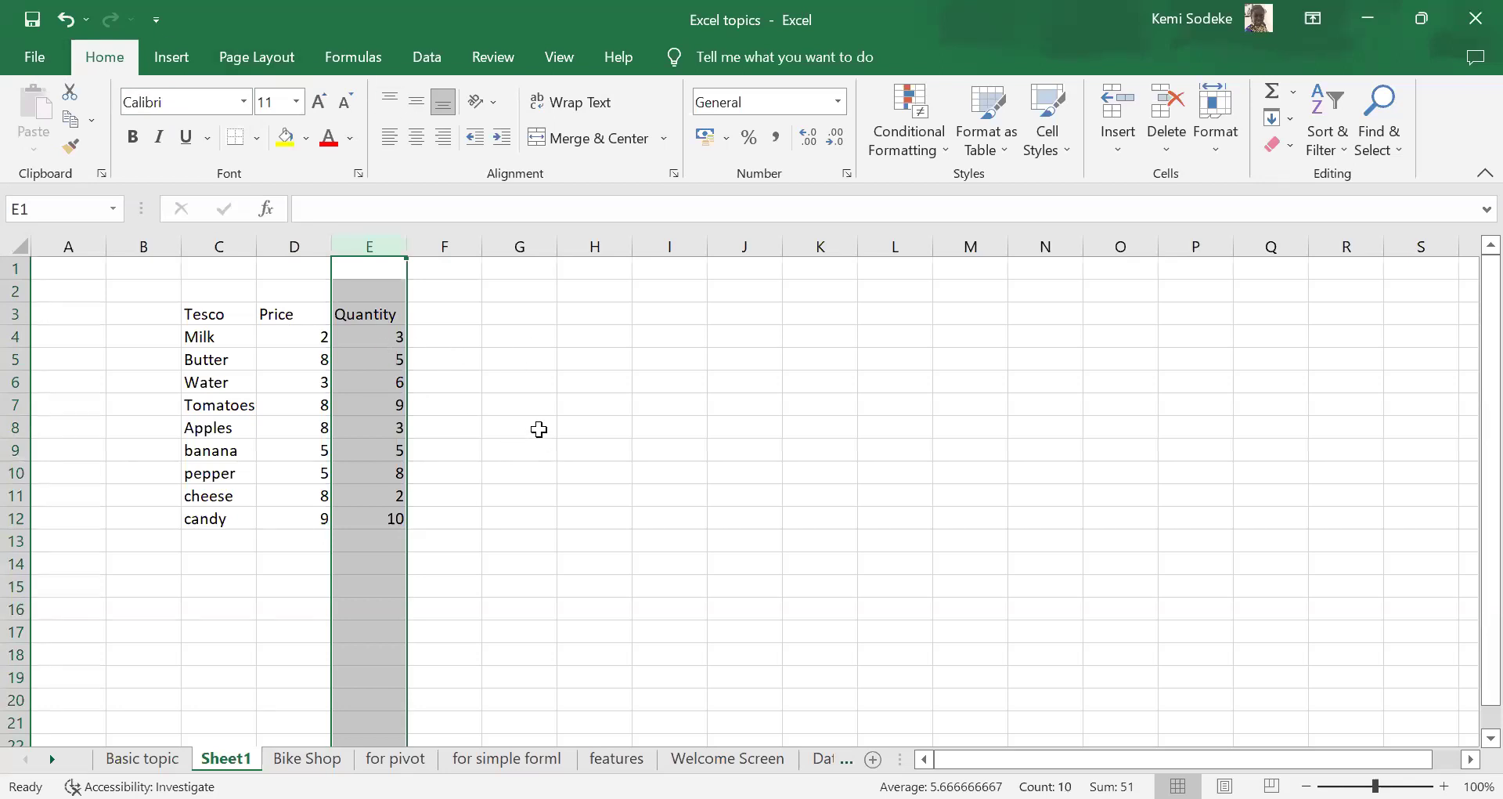
pyautogui.click(489, 400)
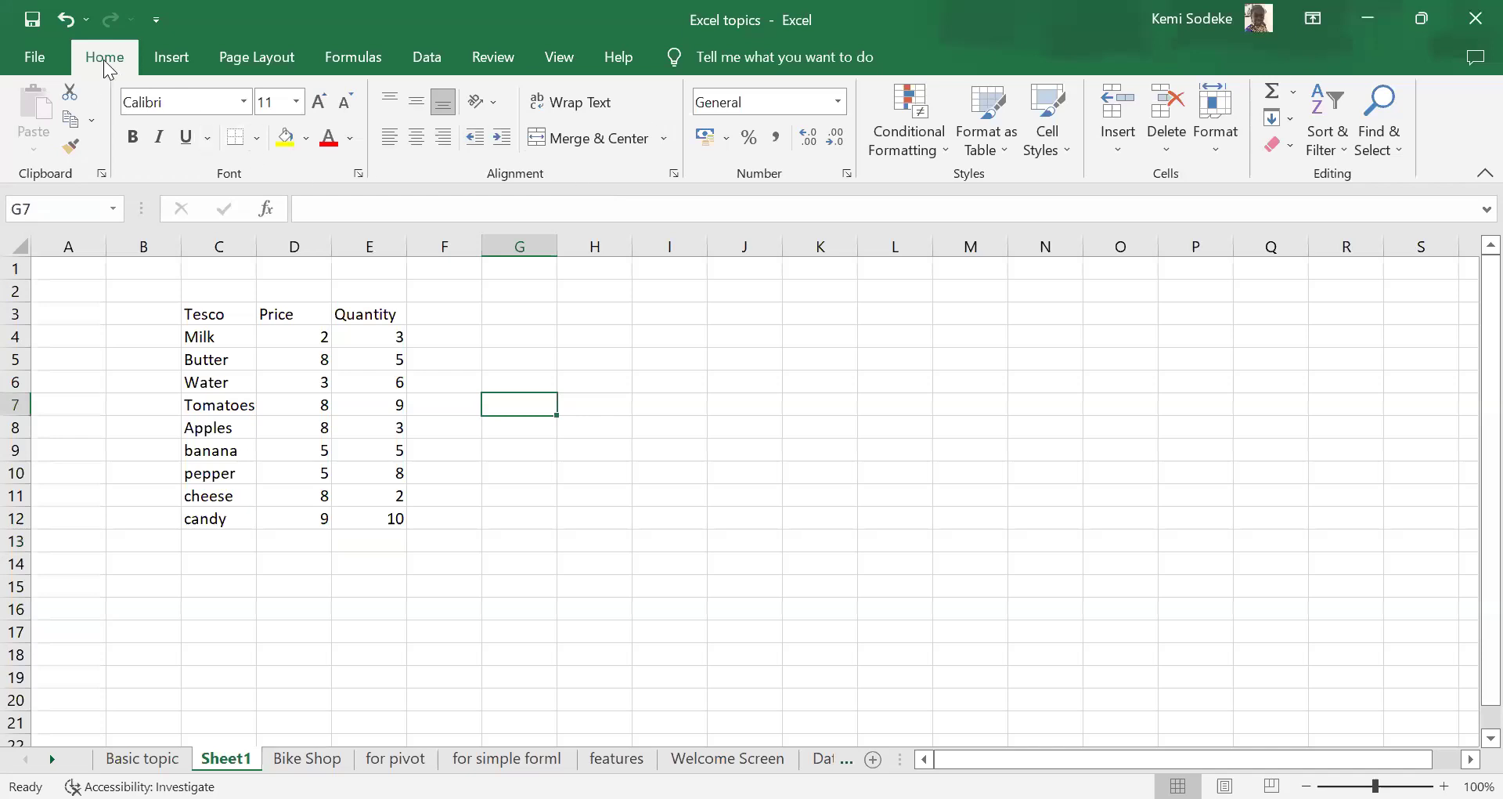
pyautogui.click(177, 58)
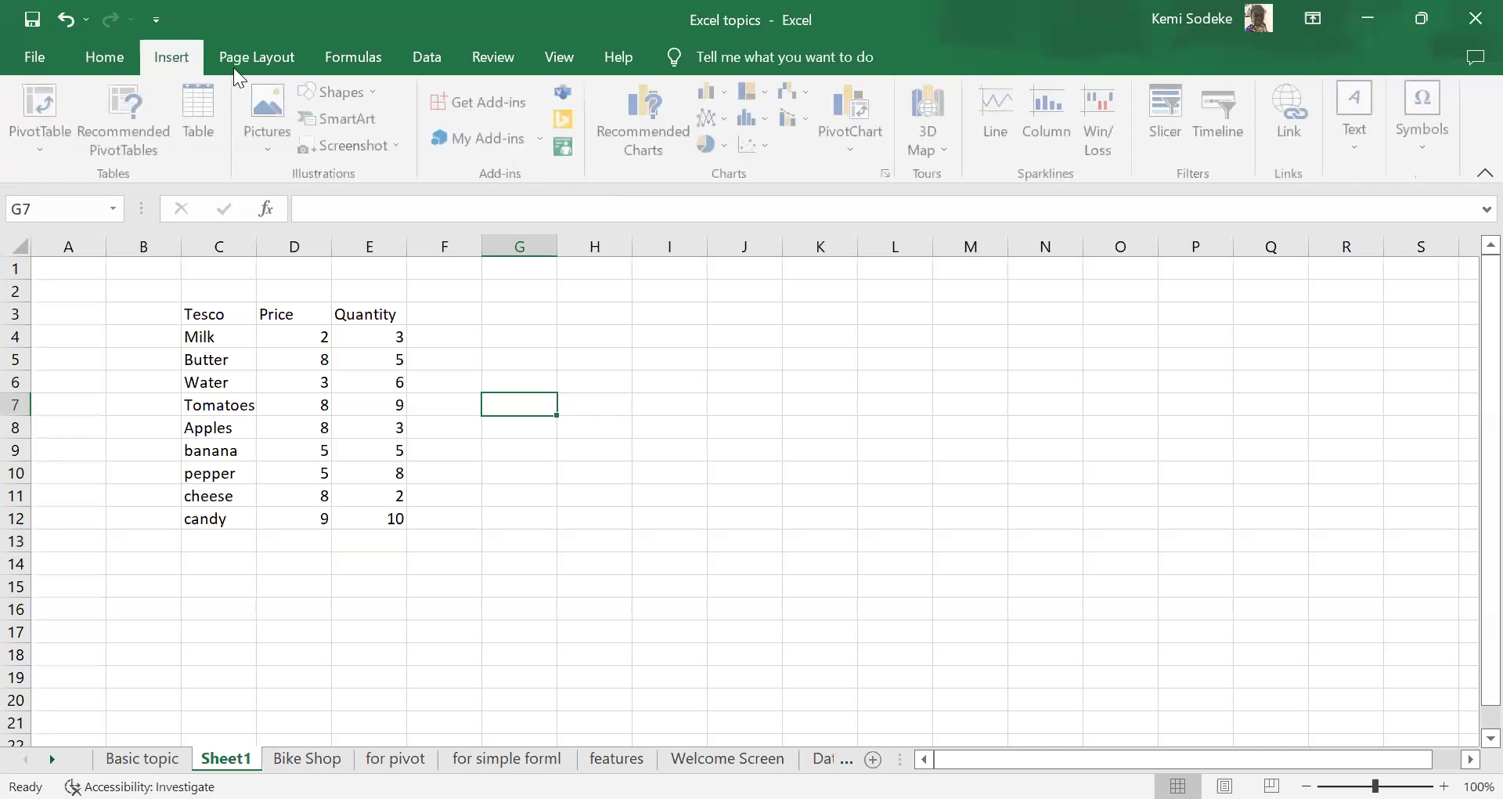
pyautogui.click(298, 58)
pyautogui.click(354, 52)
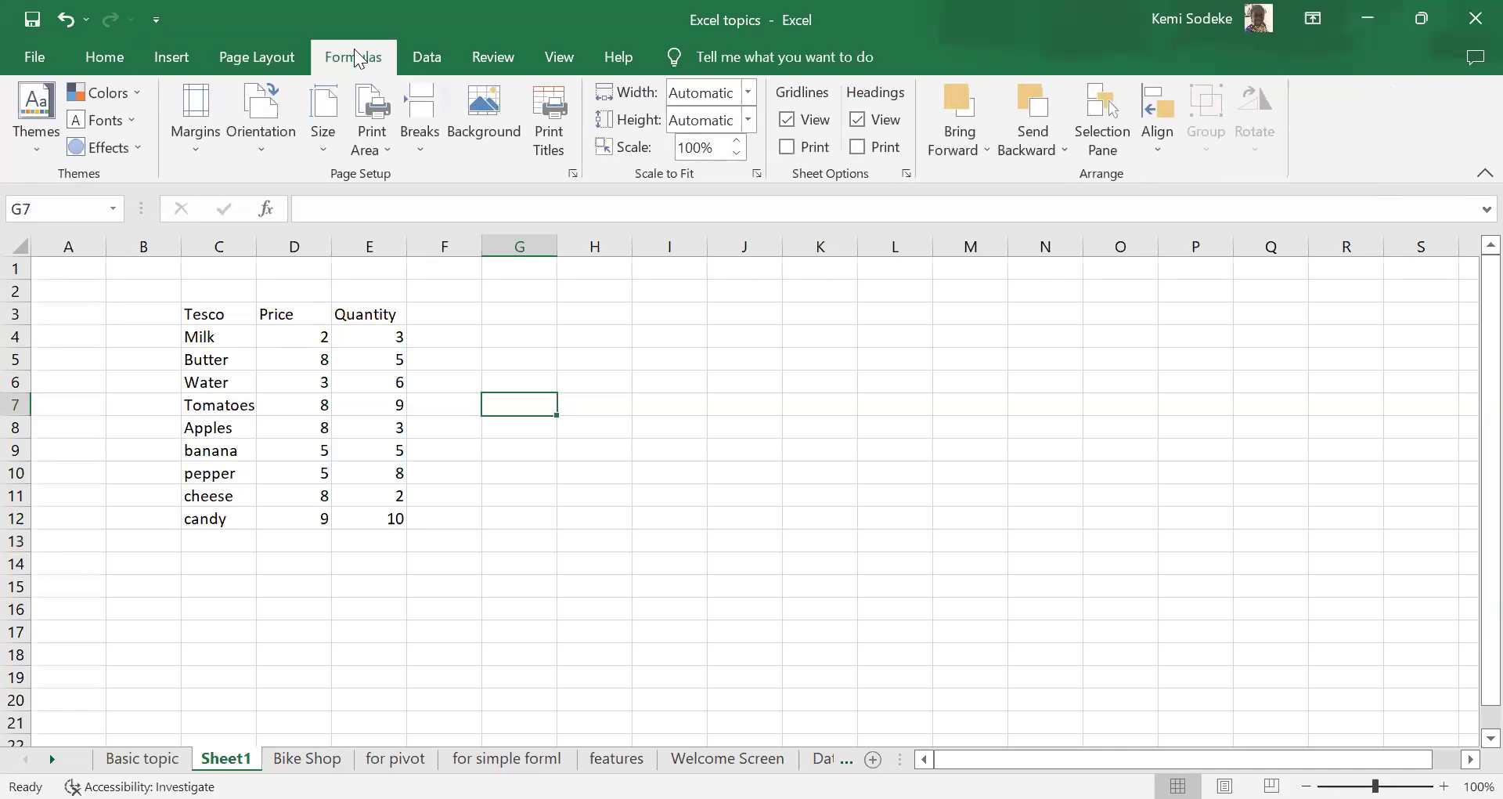
pyautogui.click(433, 62)
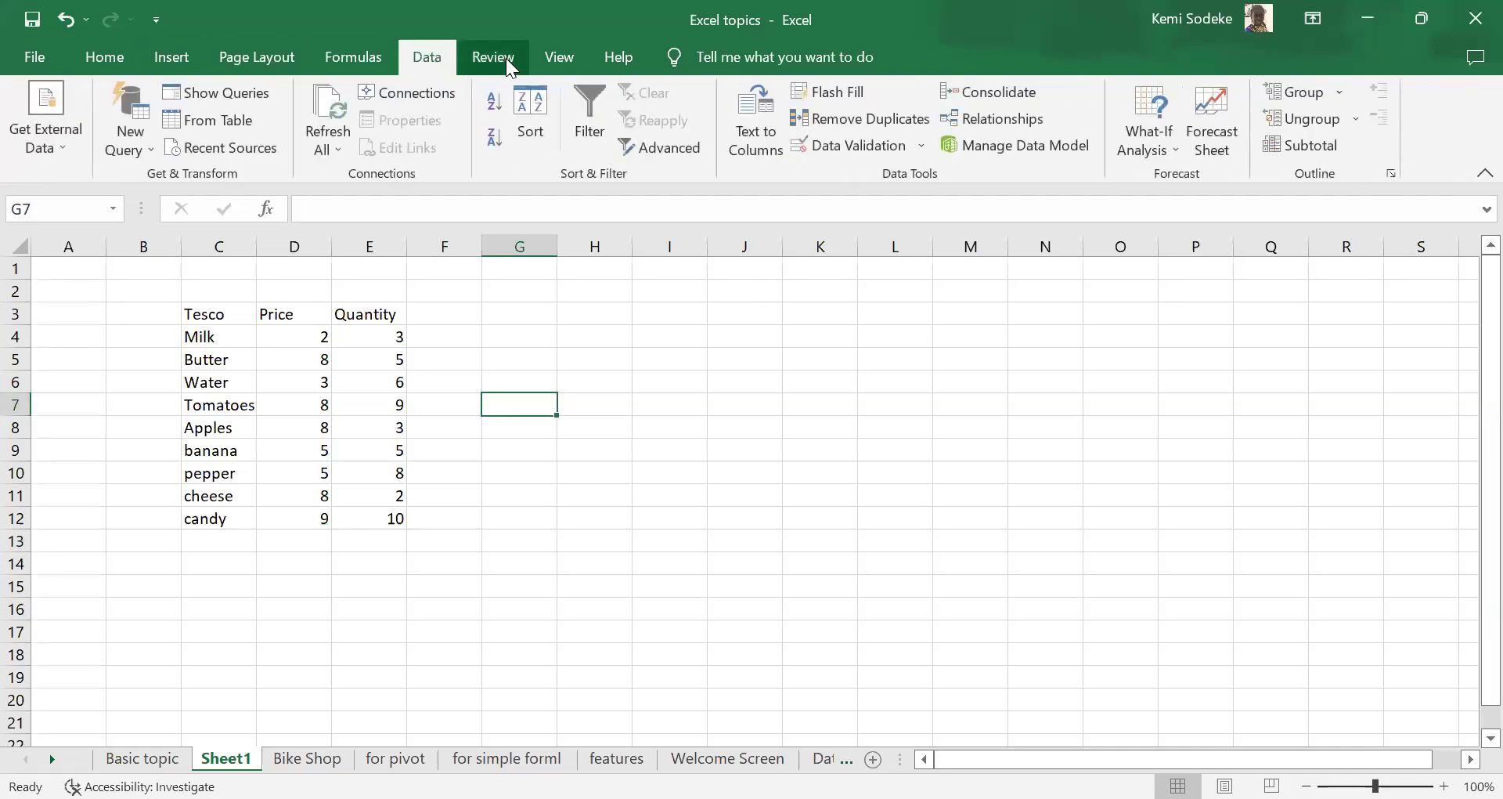
pyautogui.scroll(-2, 557, 63)
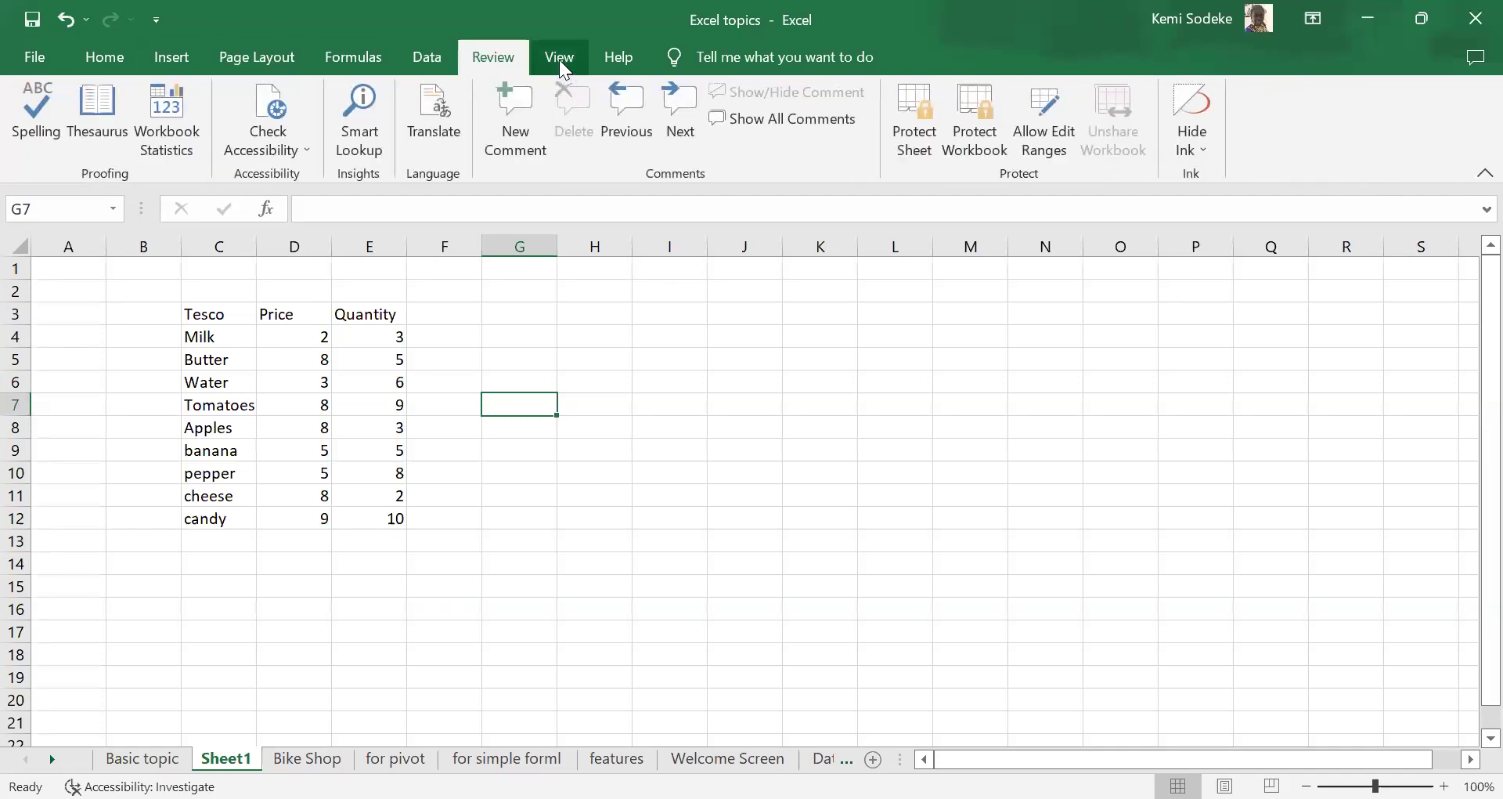
pyautogui.click(626, 61)
pyautogui.click(106, 59)
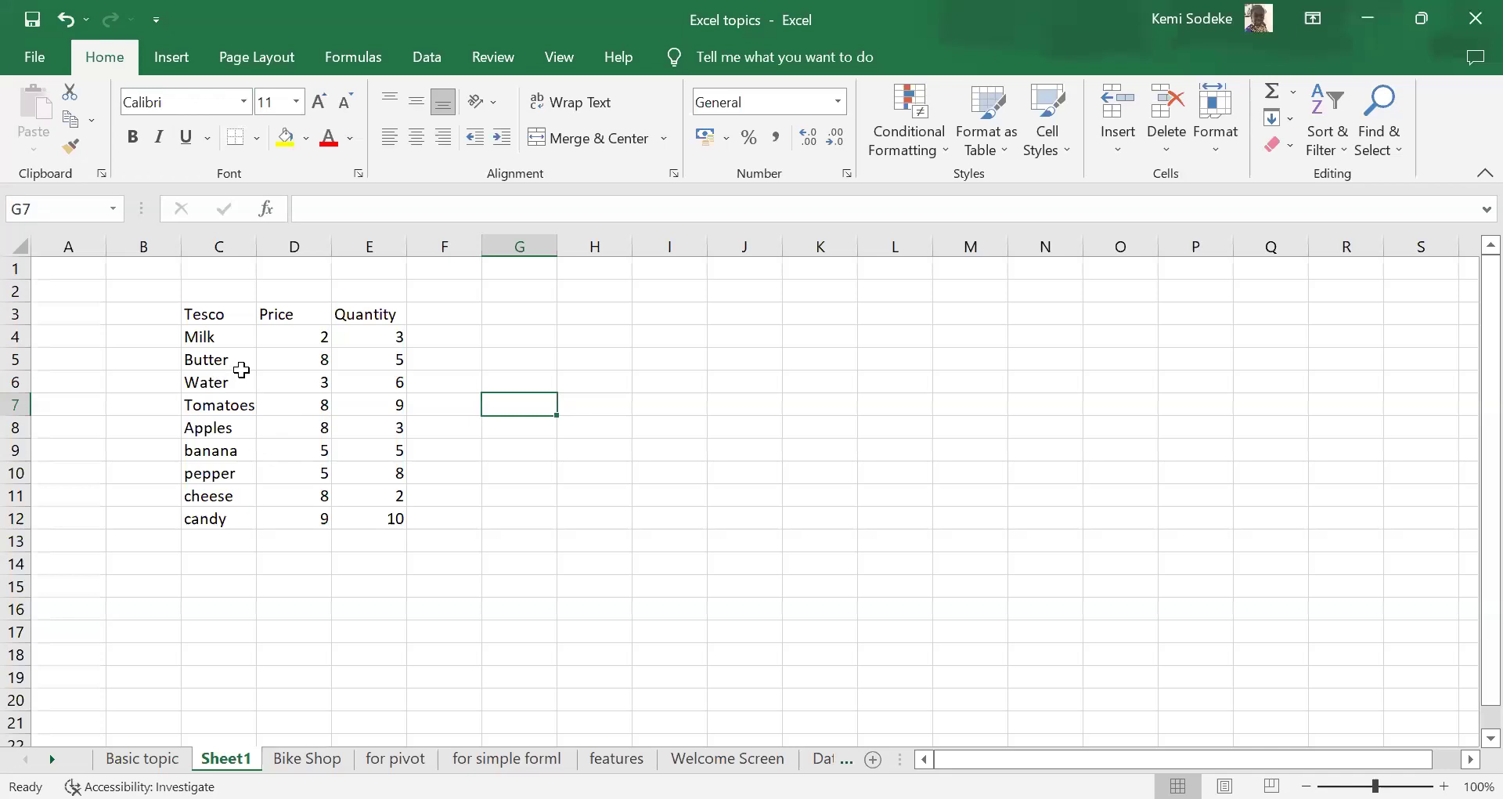
# - Set Milk in C4 to Arial Rounded MT Bold at font size 16
pyautogui.click(233, 338)
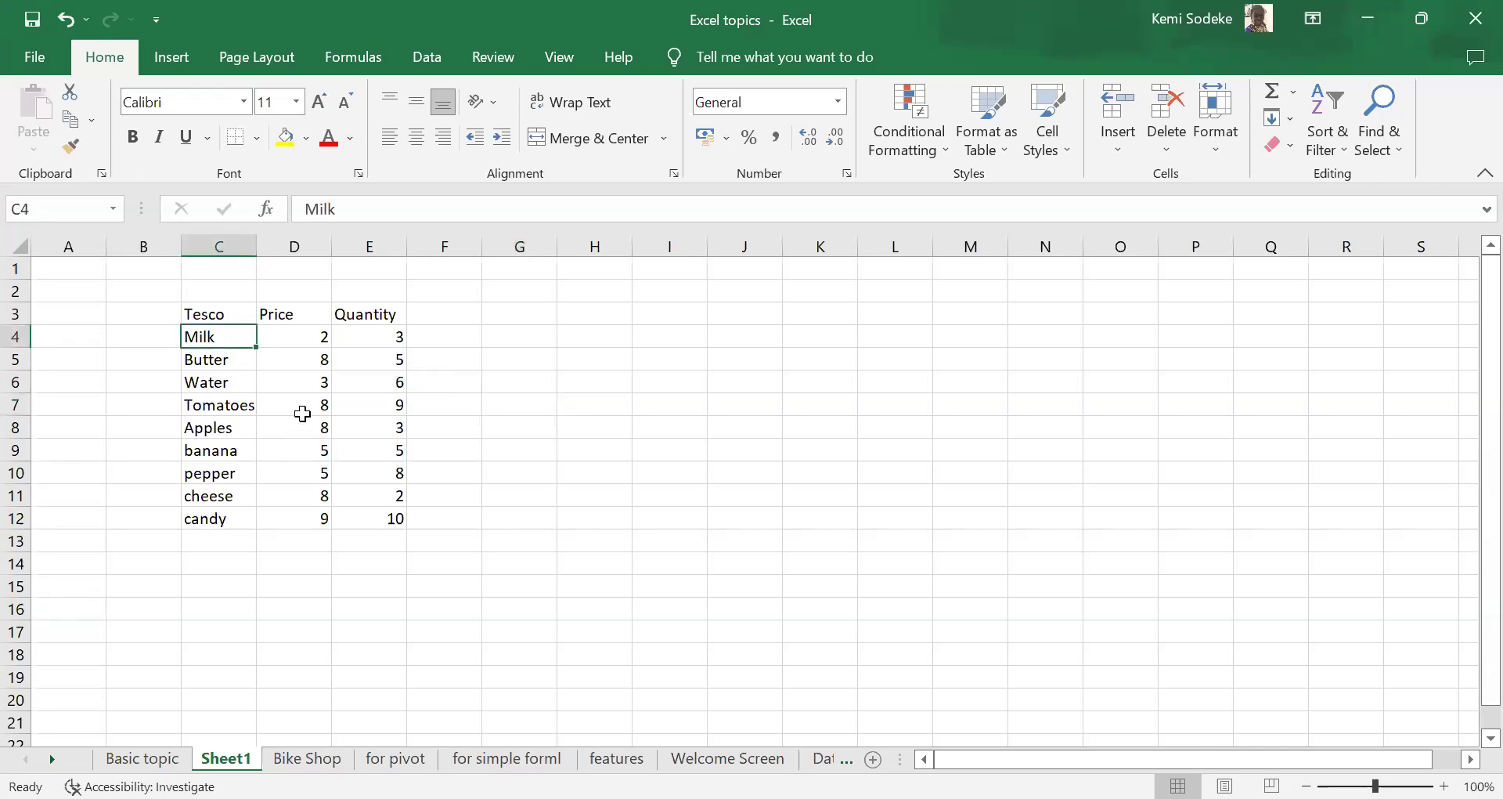
pyautogui.click(246, 102)
pyautogui.click(213, 384)
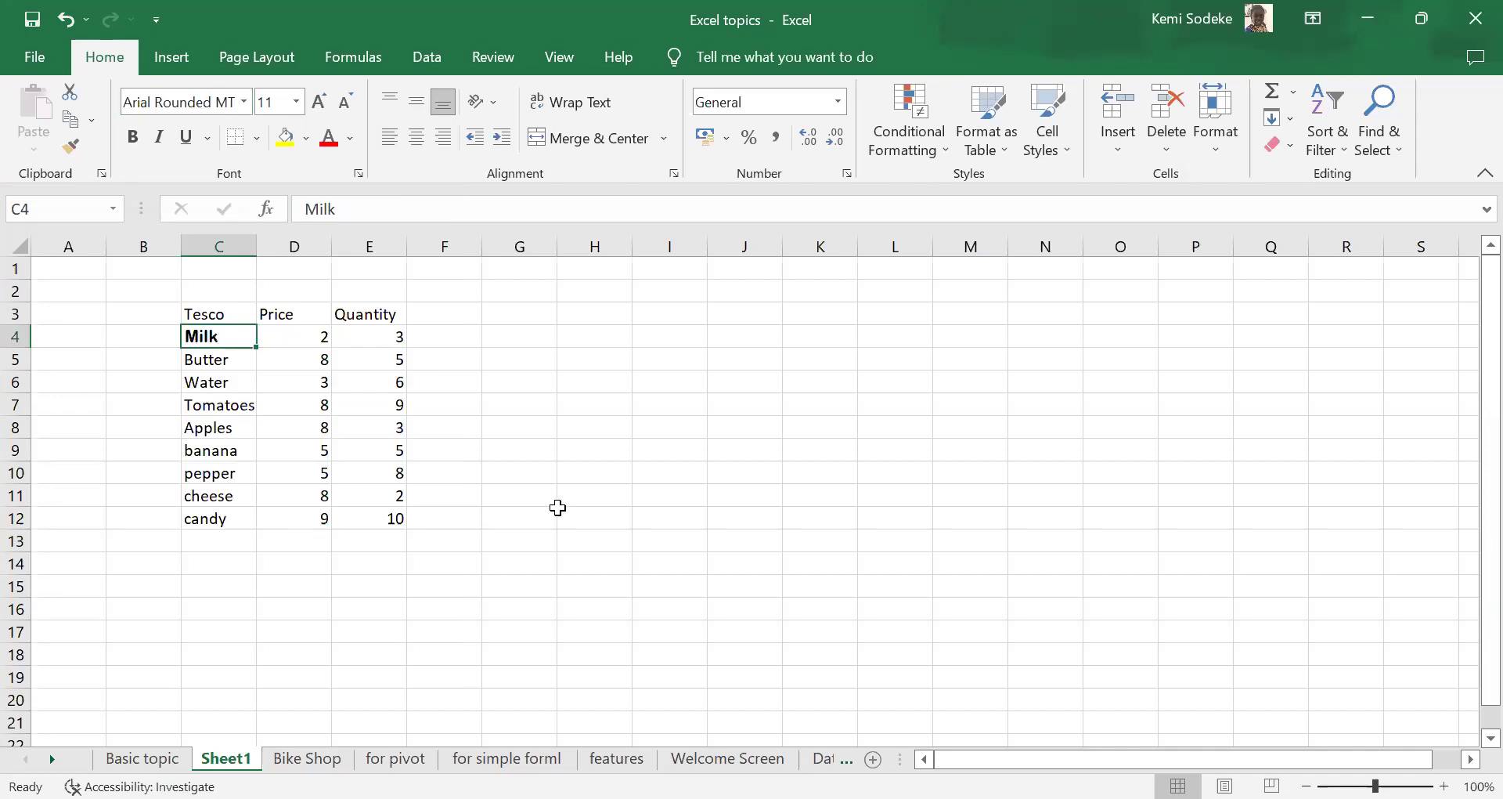
pyautogui.click(298, 101)
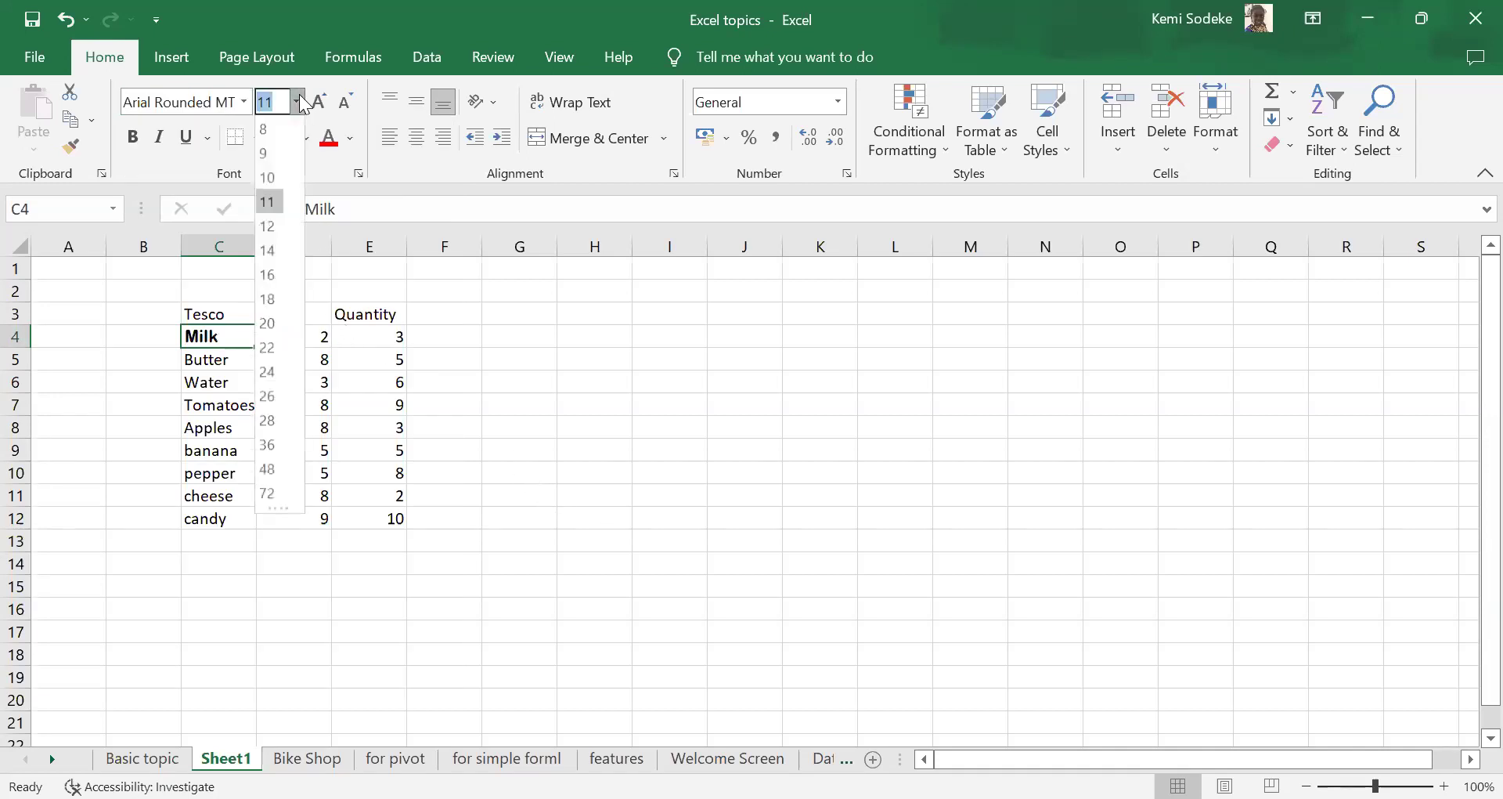
pyautogui.click(282, 282)
pyautogui.click(537, 376)
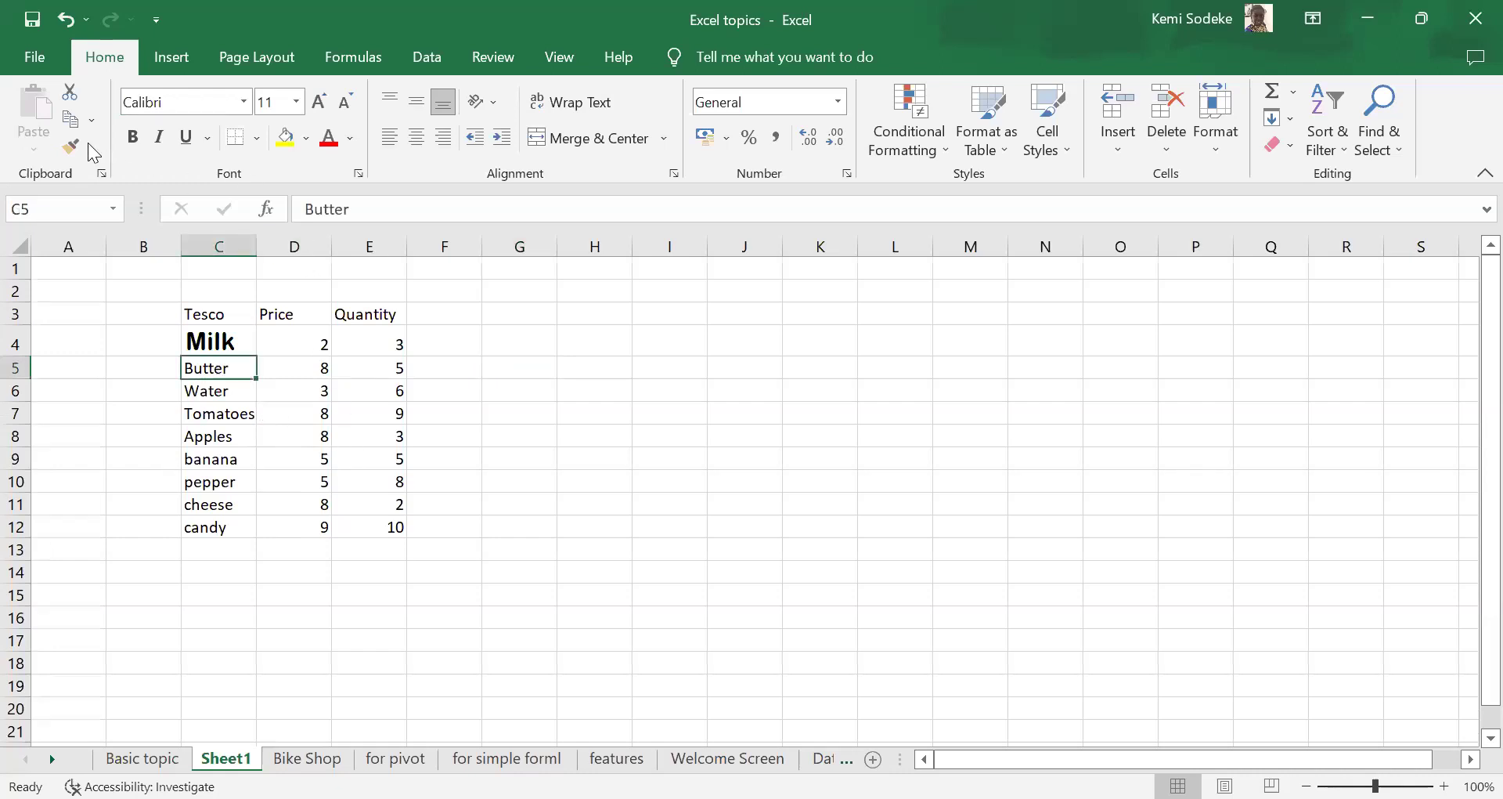
# - Make Butter bold and Water italic, then select the Tomatoes cell
pyautogui.click(136, 150)
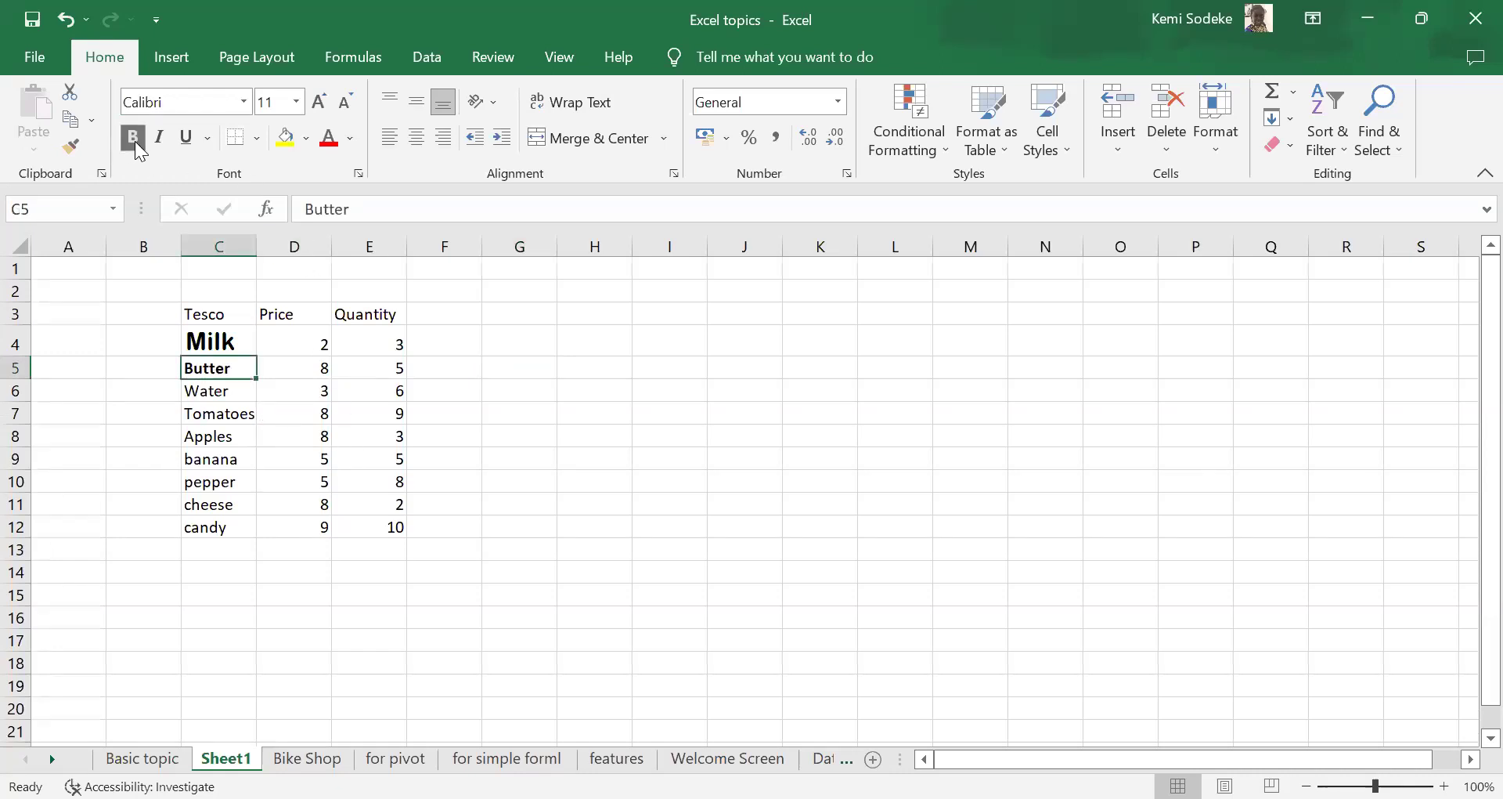
pyautogui.click(239, 396)
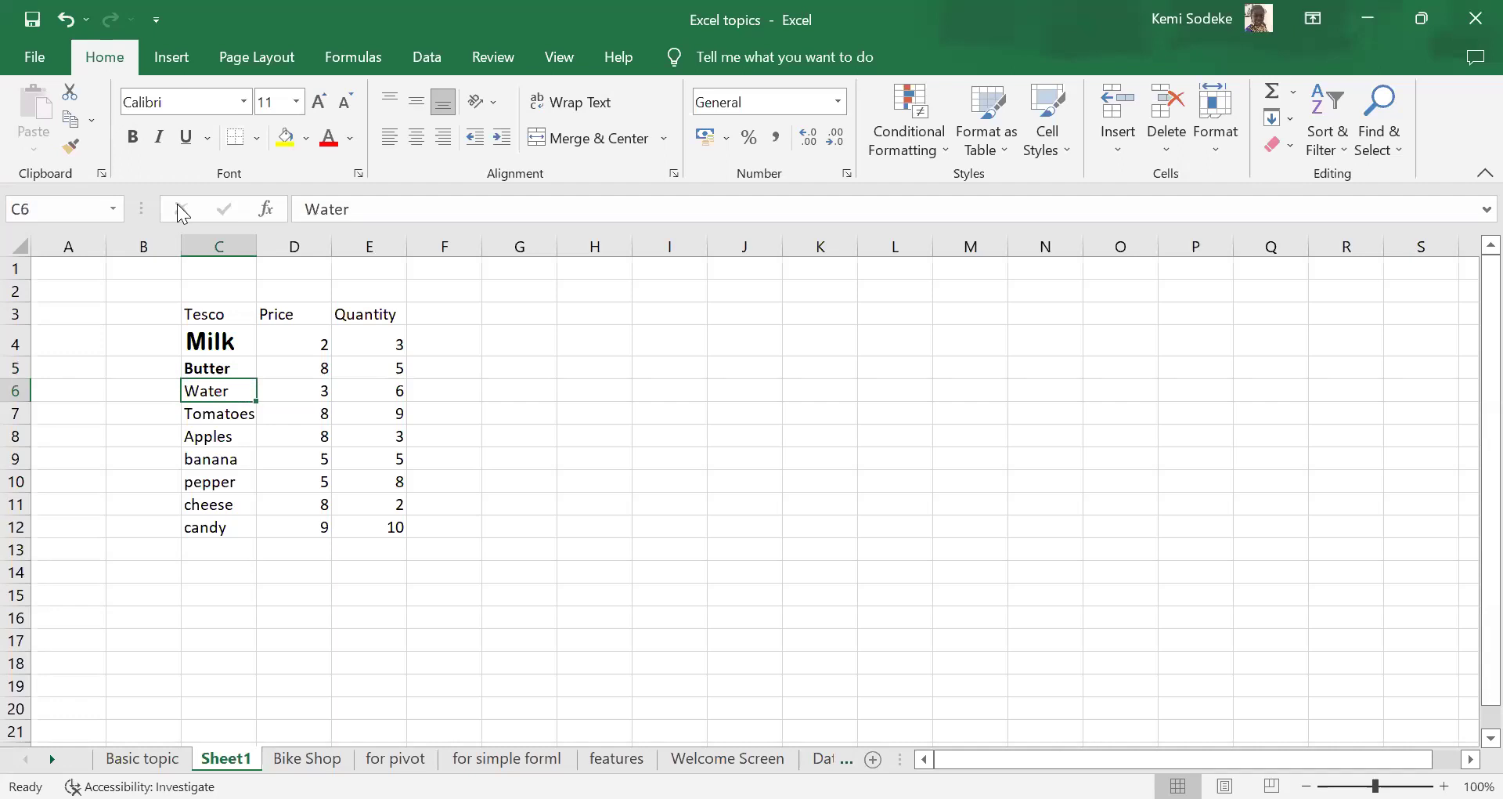
pyautogui.click(160, 141)
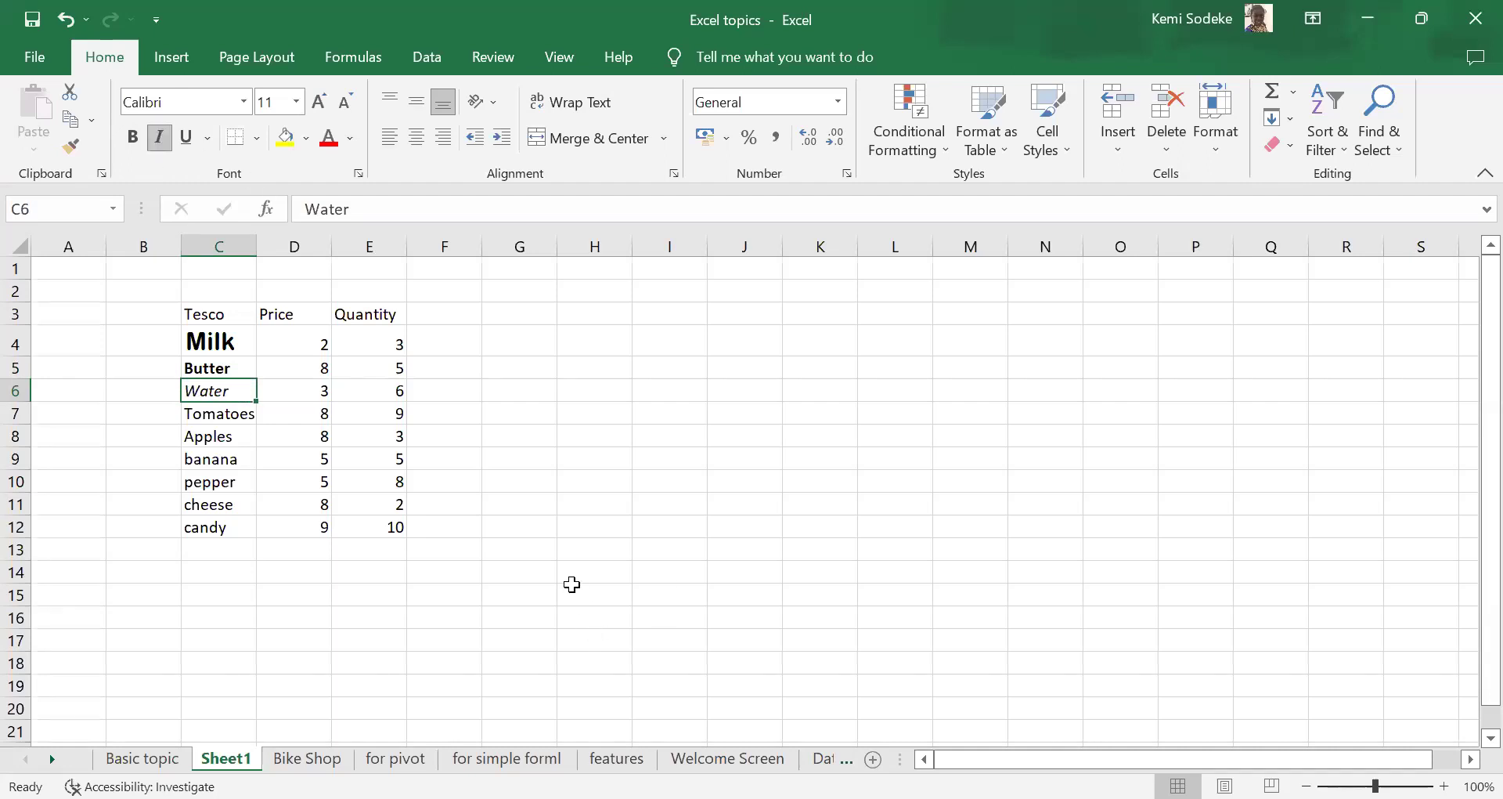
pyautogui.click(247, 417)
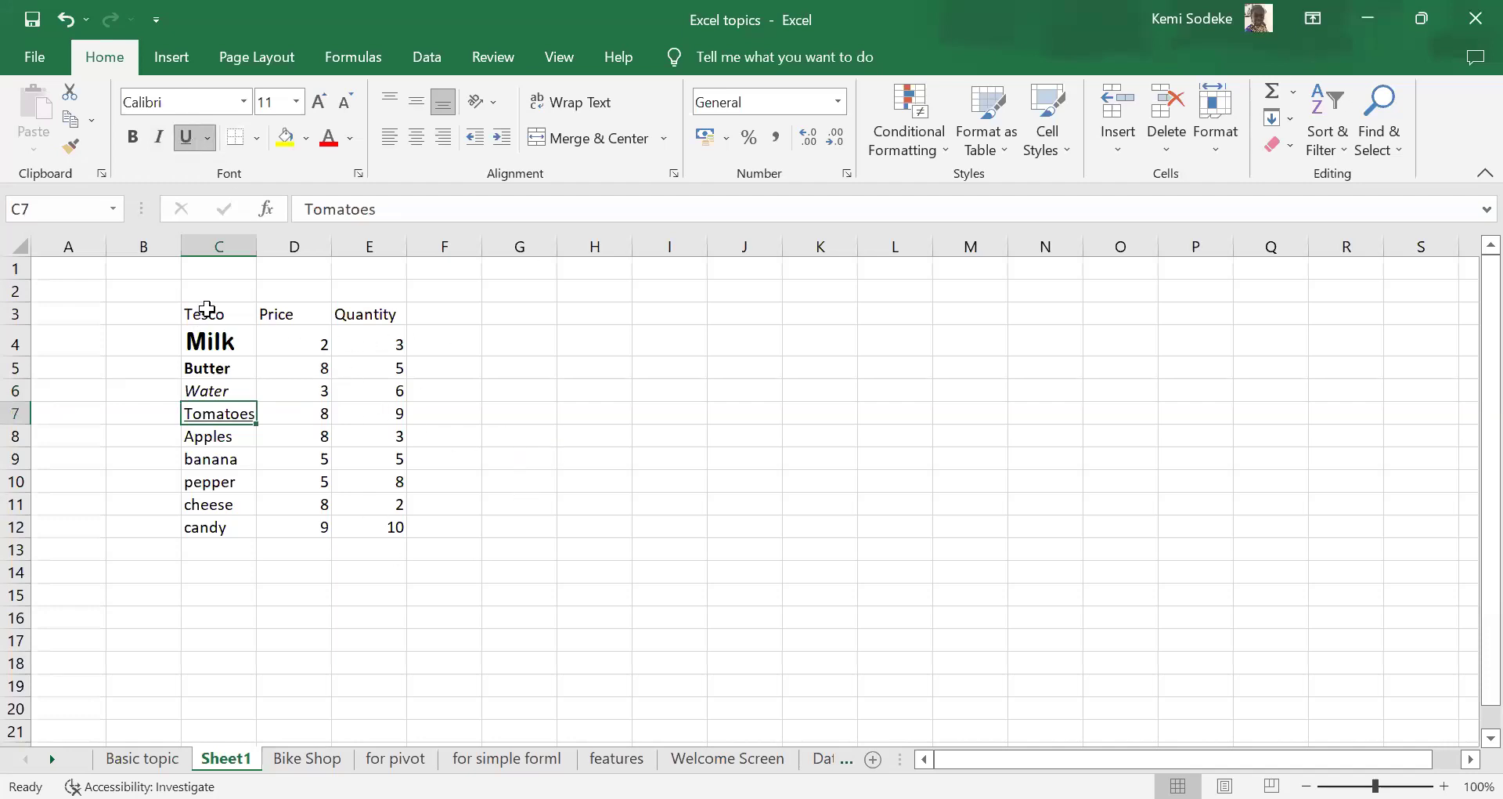
# - Select the Tesco table C3:E12 and open the Borders dropdown
pyautogui.moveTo(201, 313); pyautogui.dragTo(367, 528)
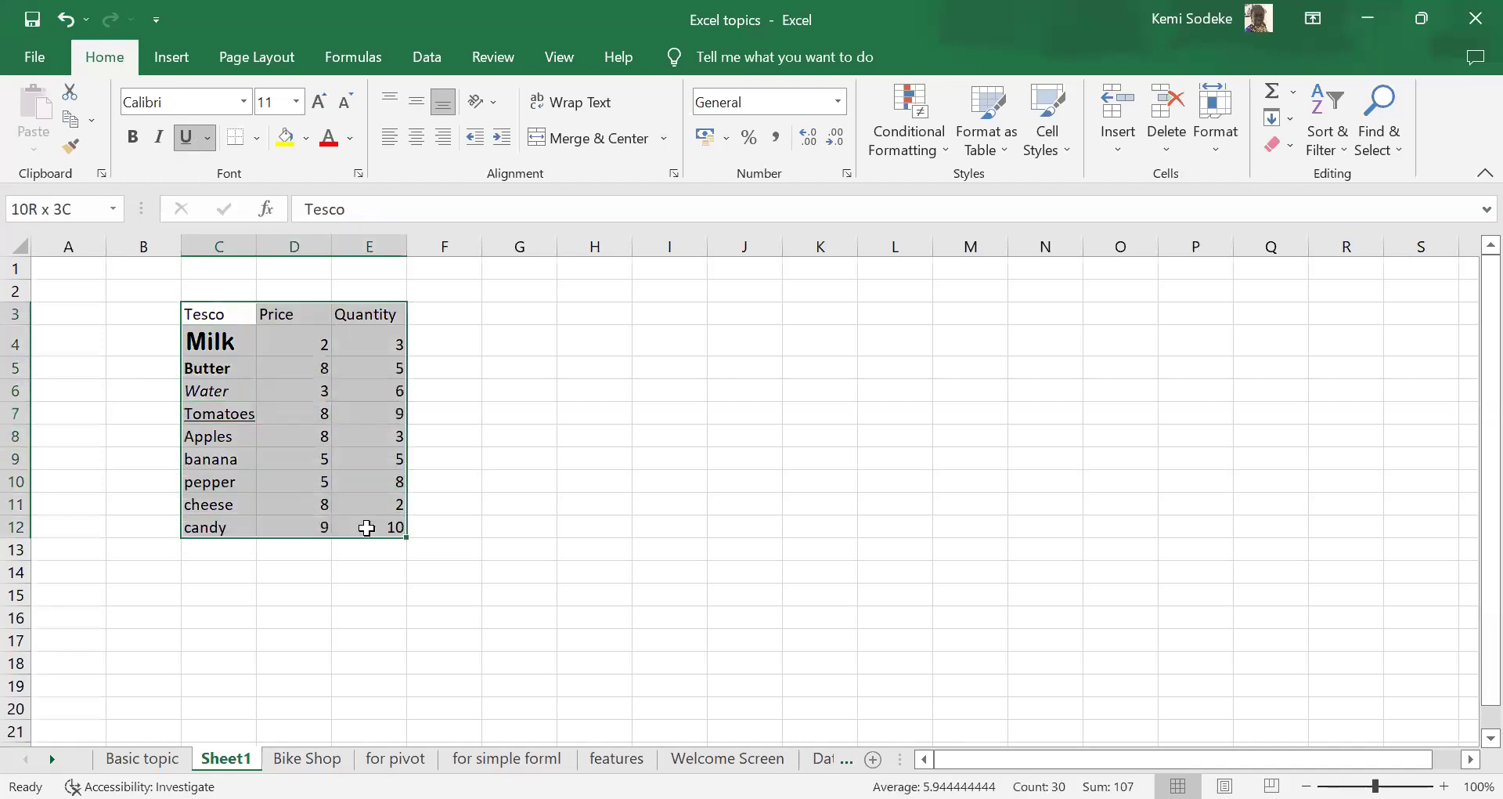
pyautogui.click(359, 571)
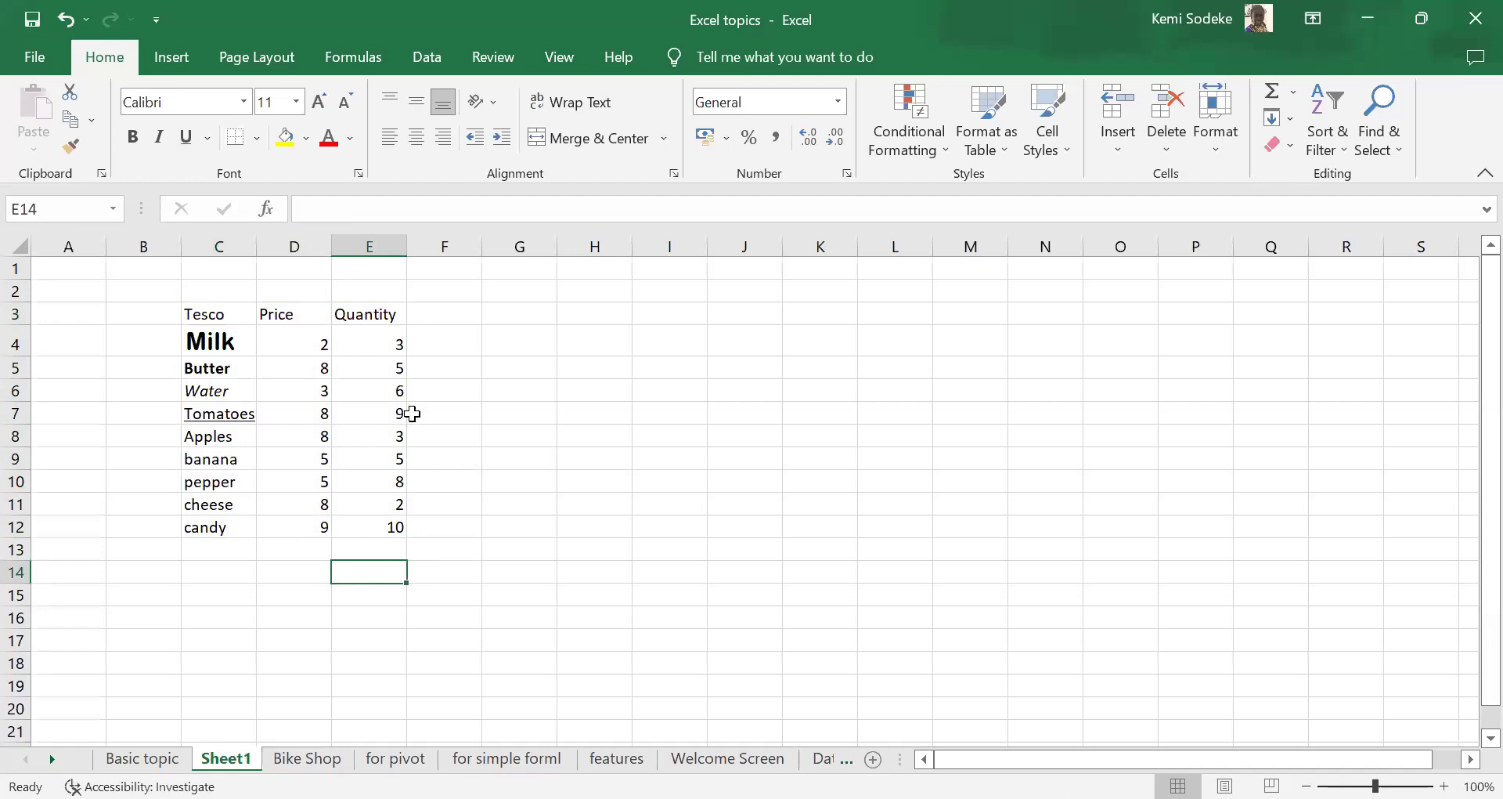
pyautogui.click(218, 313)
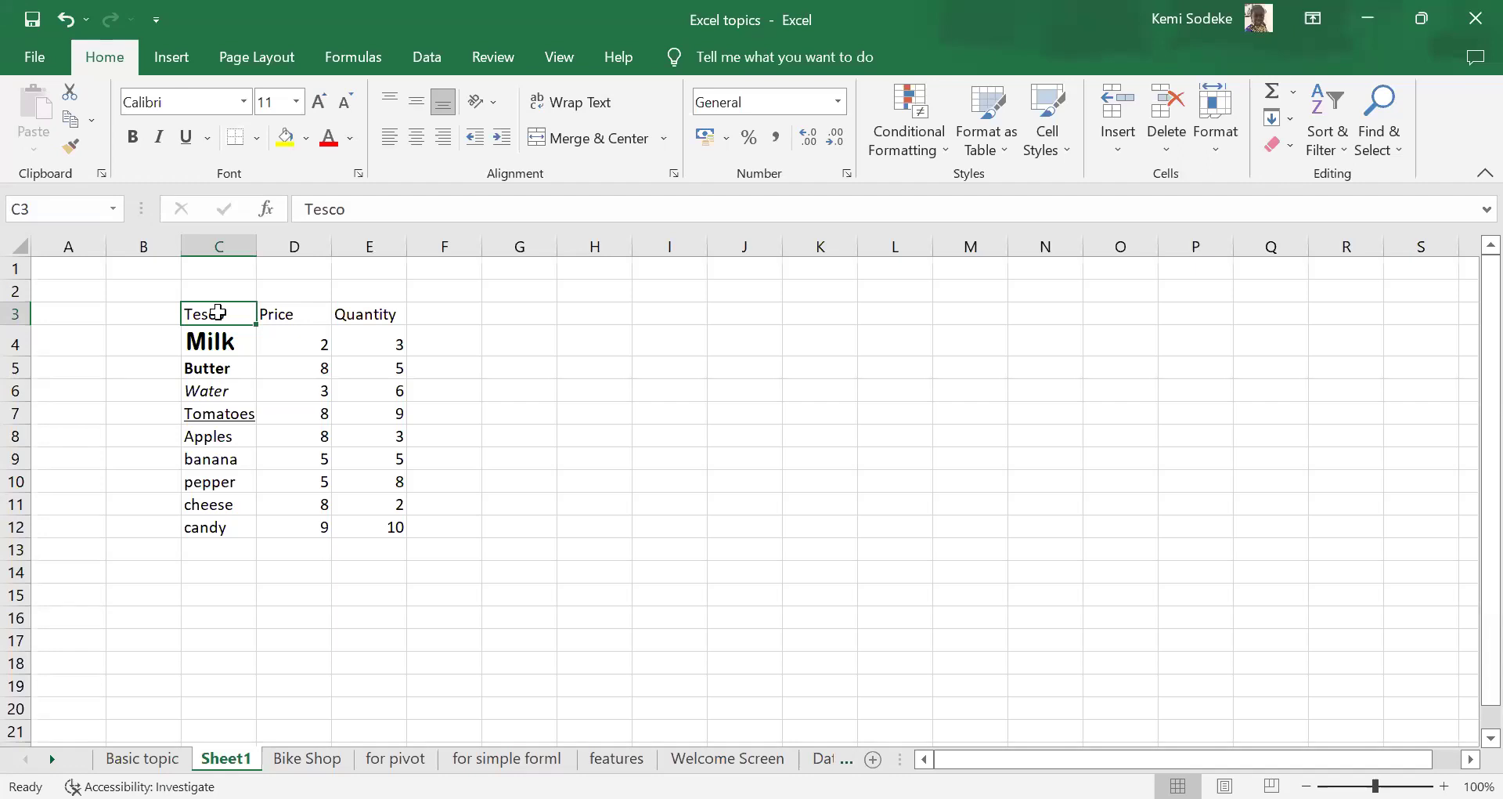
pyautogui.moveTo(218, 313); pyautogui.dragTo(373, 526)
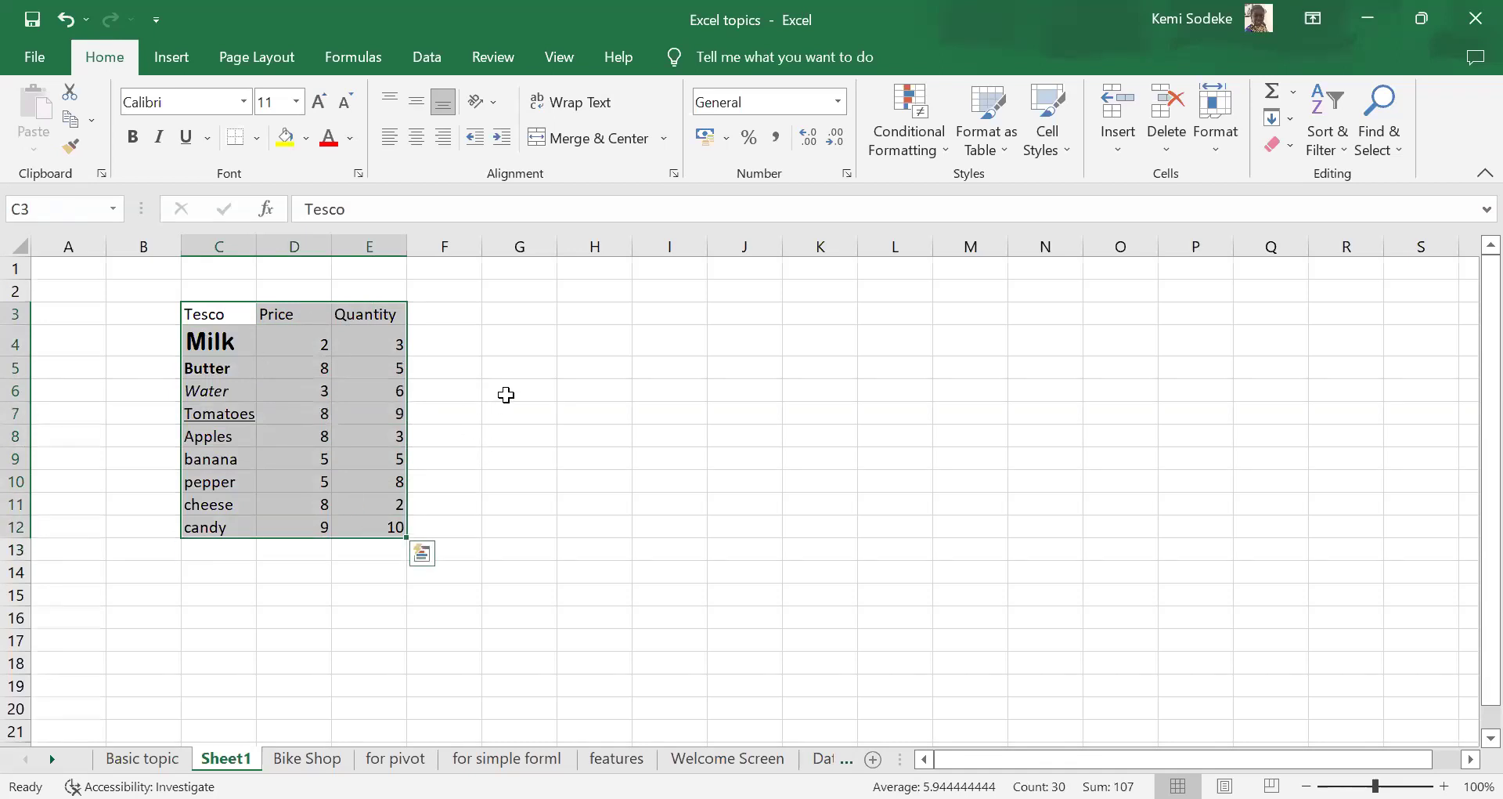
pyautogui.click(463, 311)
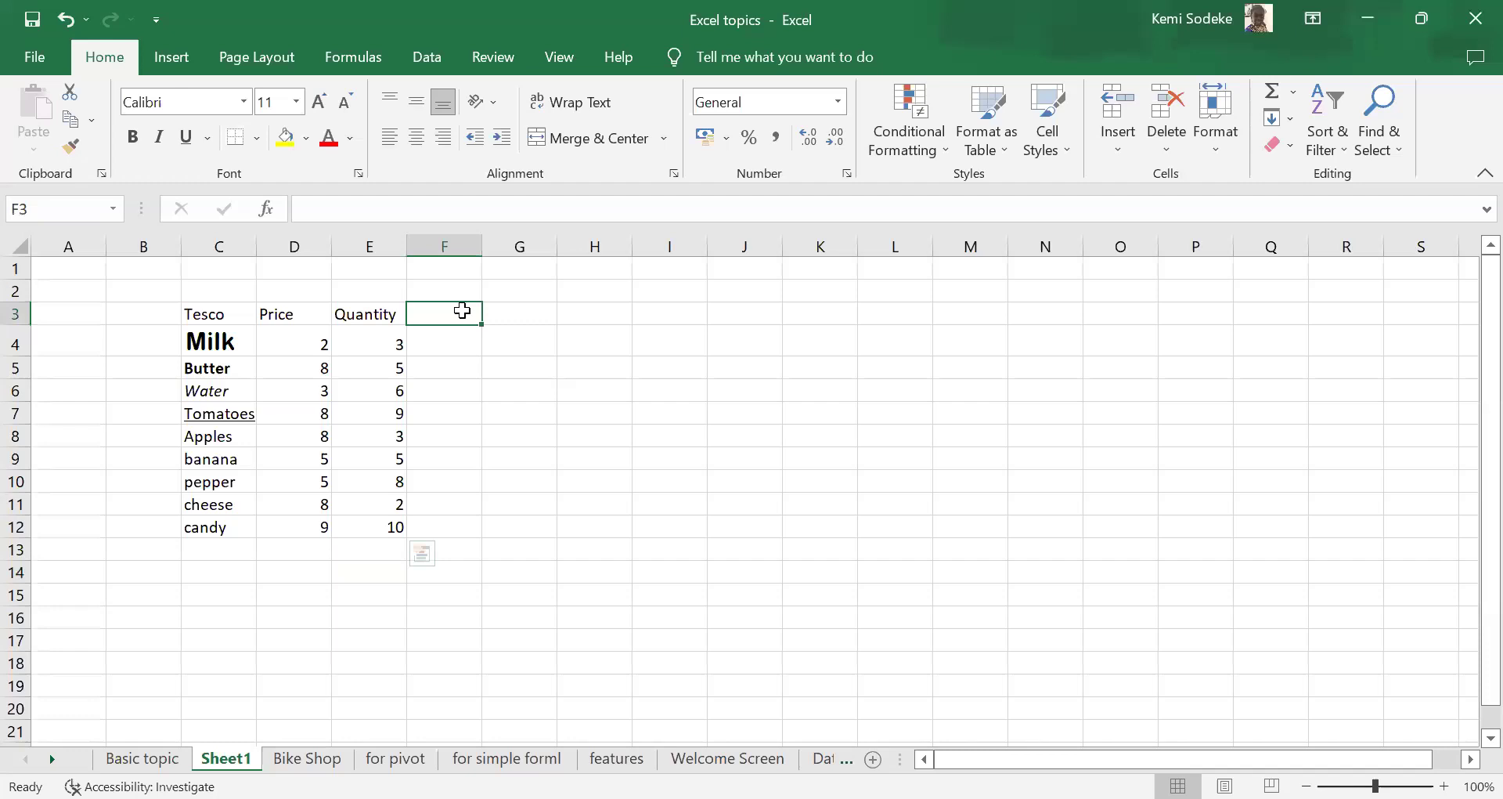
pyautogui.moveTo(463, 312); pyautogui.dragTo(596, 564)
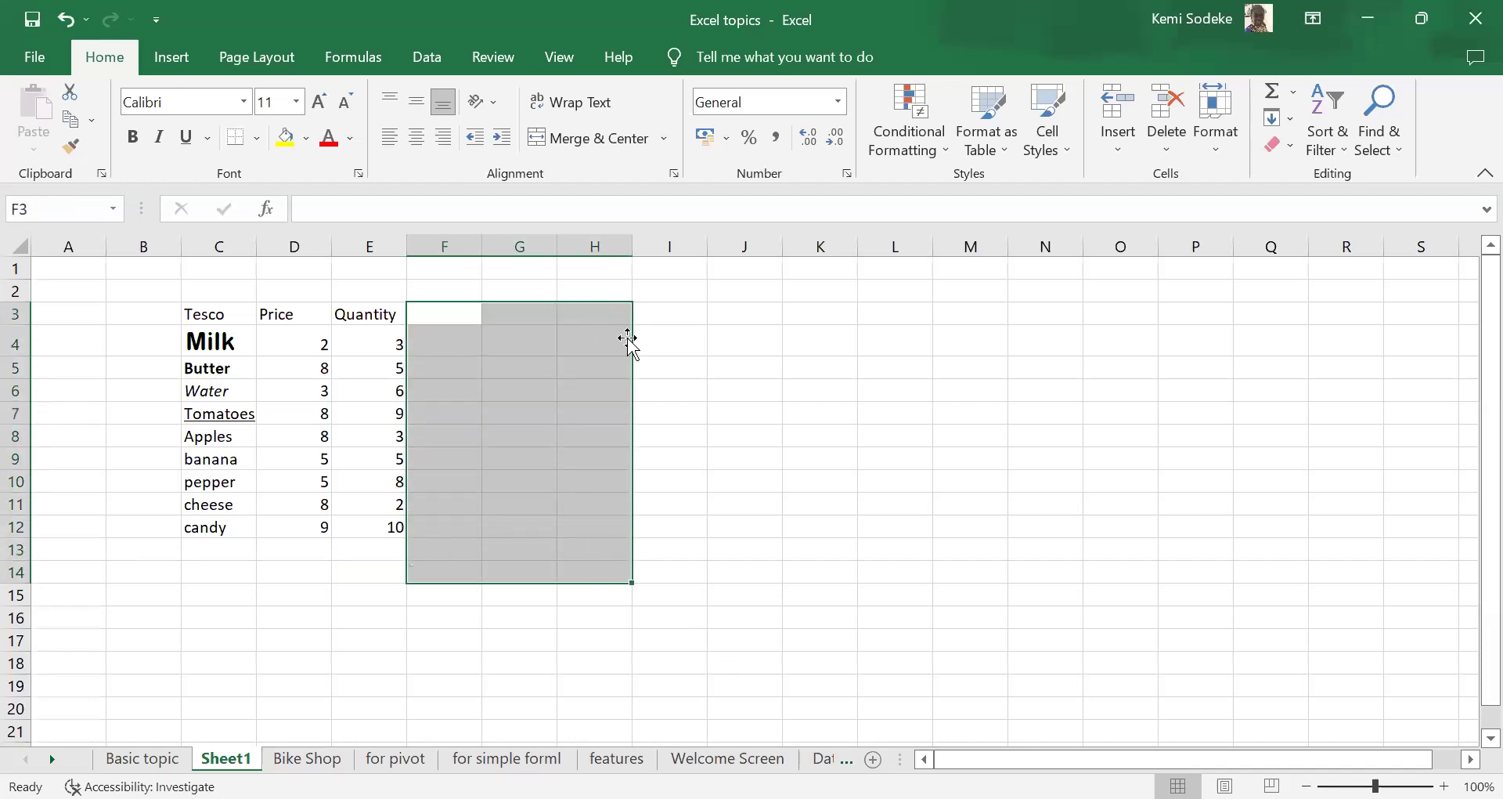
pyautogui.moveTo(736, 314); pyautogui.dragTo(977, 554)
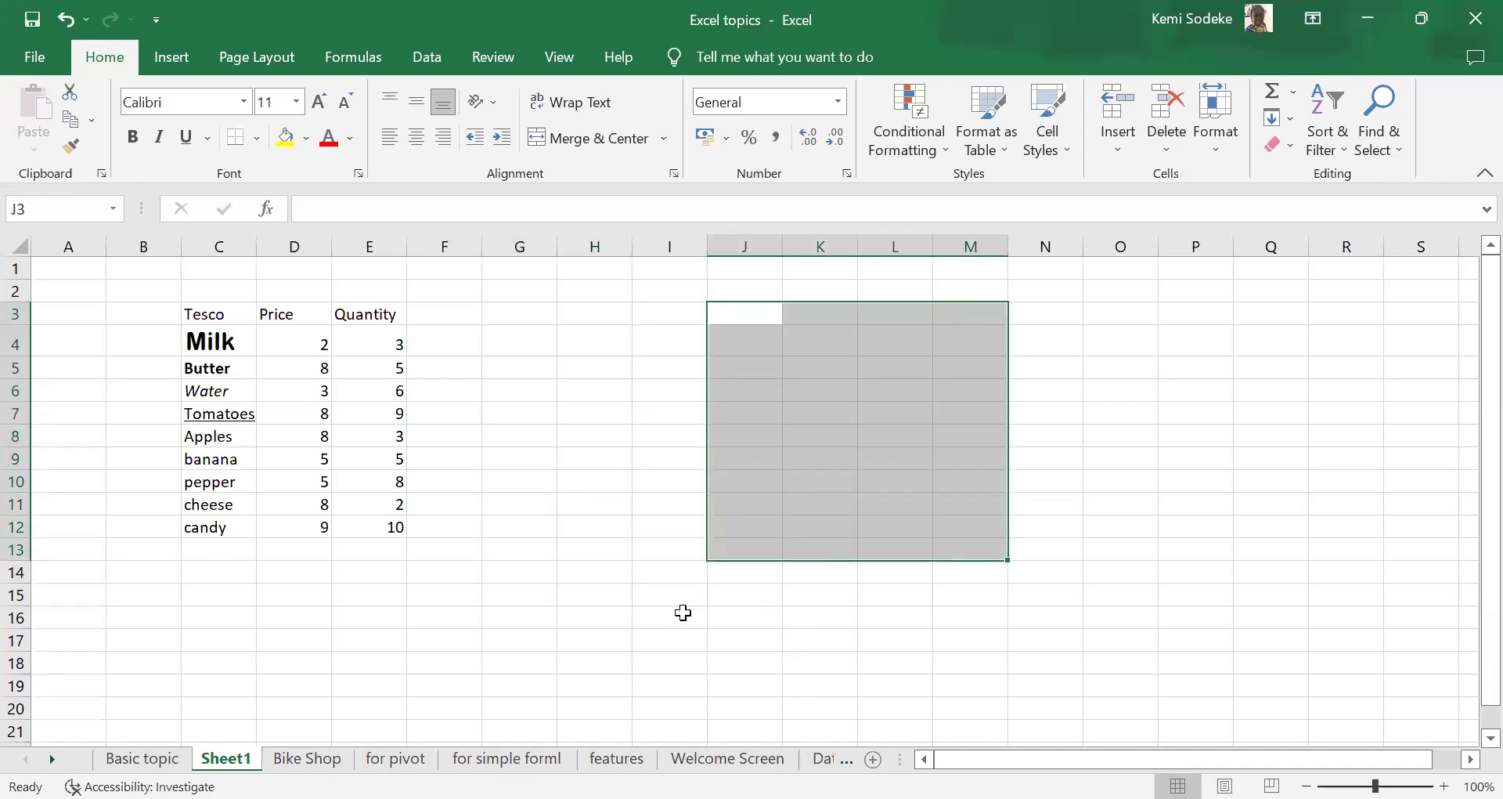
pyautogui.click(339, 610)
pyautogui.moveTo(216, 321); pyautogui.dragTo(392, 531)
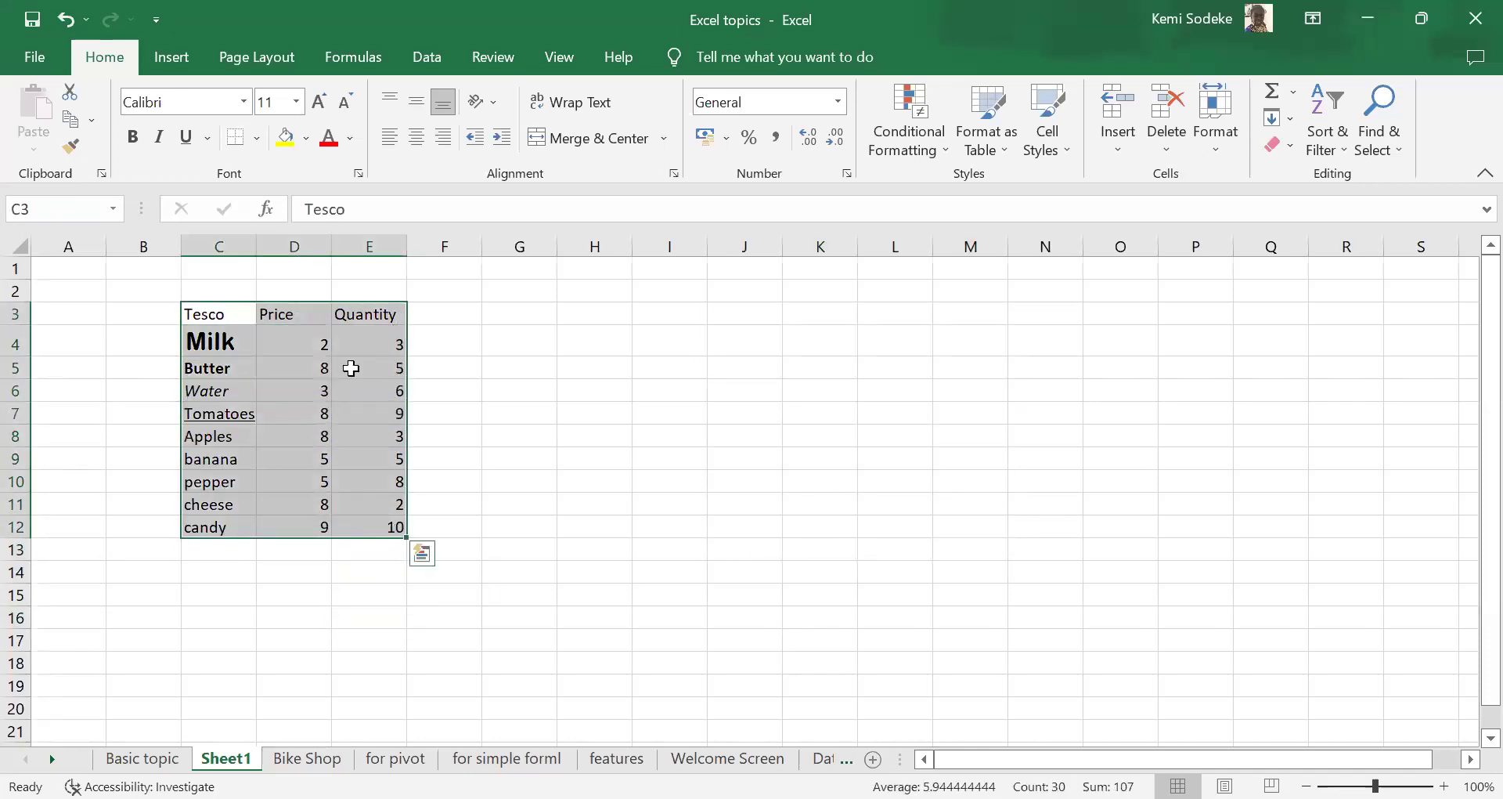
pyautogui.click(259, 139)
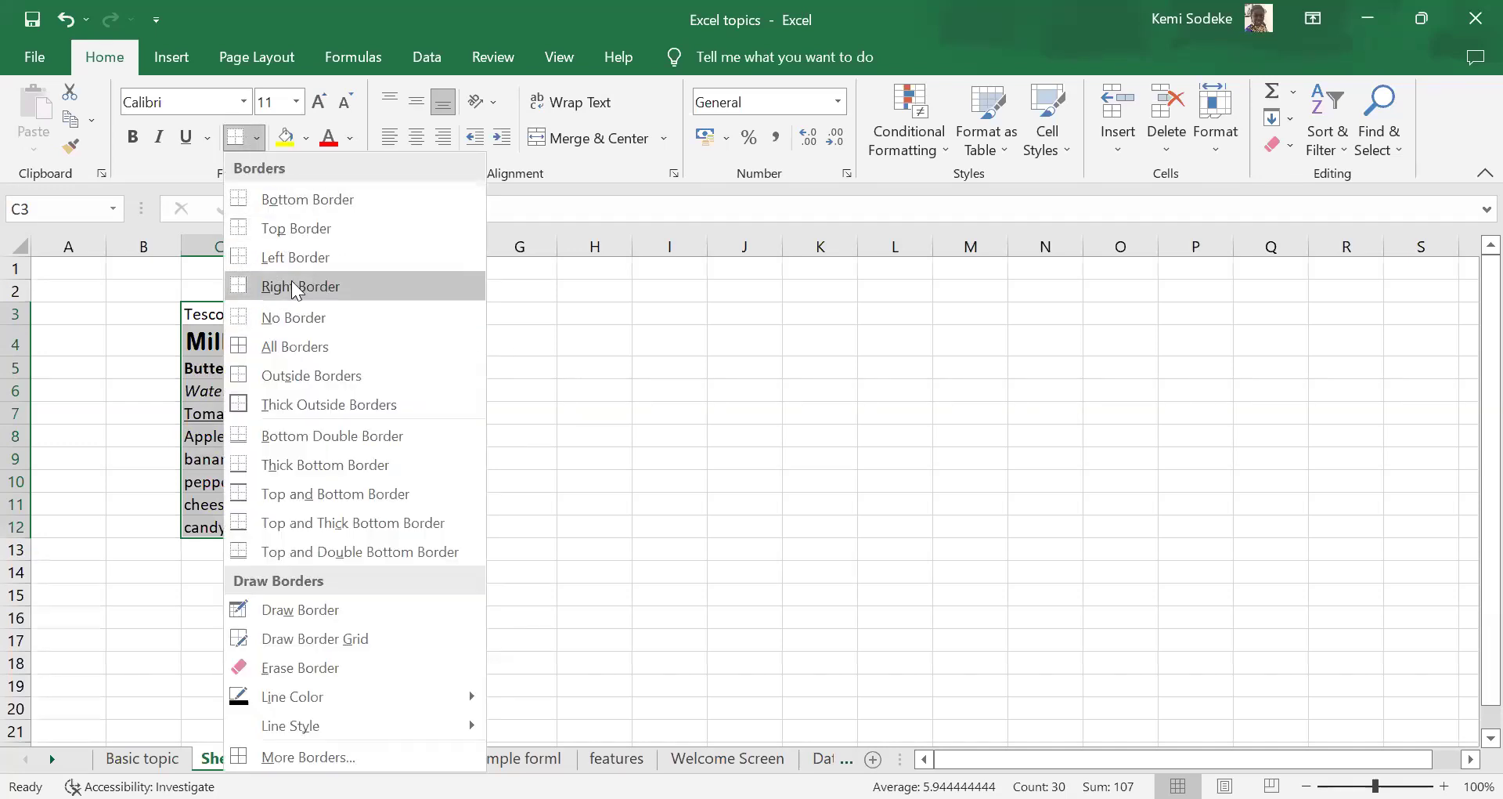
# - Apply All Borders to C3:E12 and autofit column C to its longest item
pyautogui.click(354, 345)
pyautogui.click(586, 480)
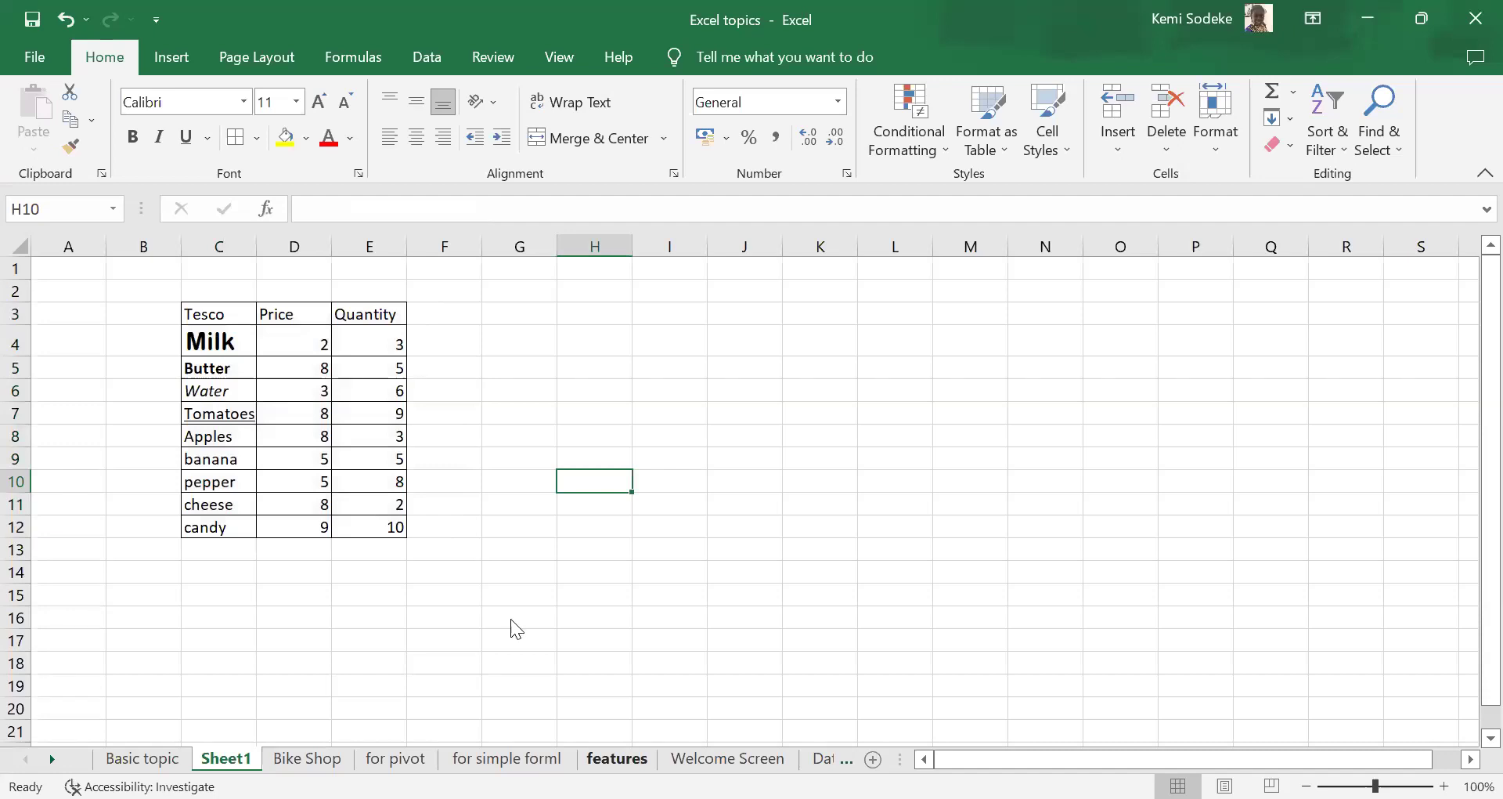
pyautogui.doubleClick(257, 246)
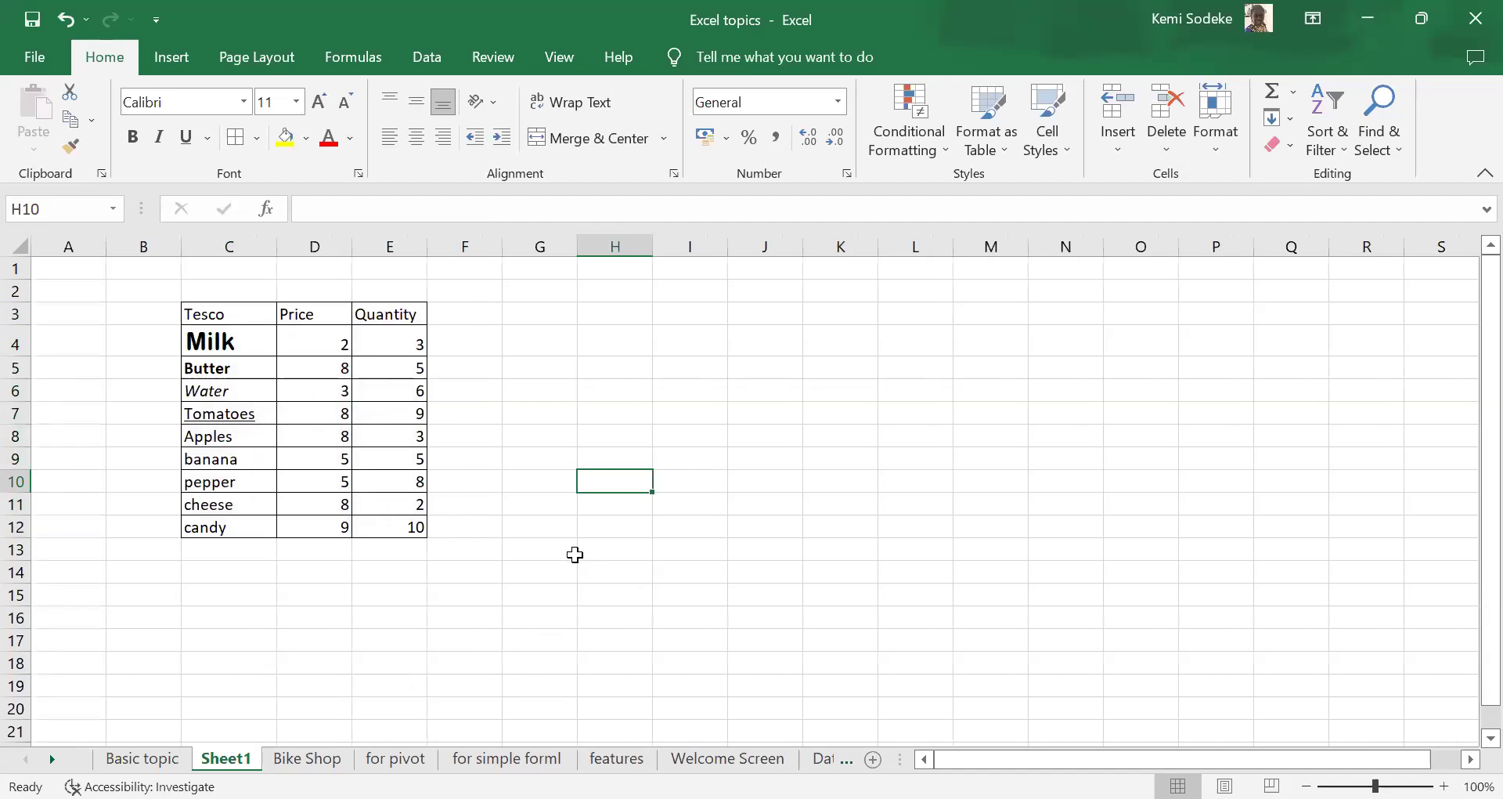
# - Give the table C3:E12 and its header row C3:E3 thick outside borders
pyautogui.moveTo(222, 313); pyautogui.dragTo(375, 536)
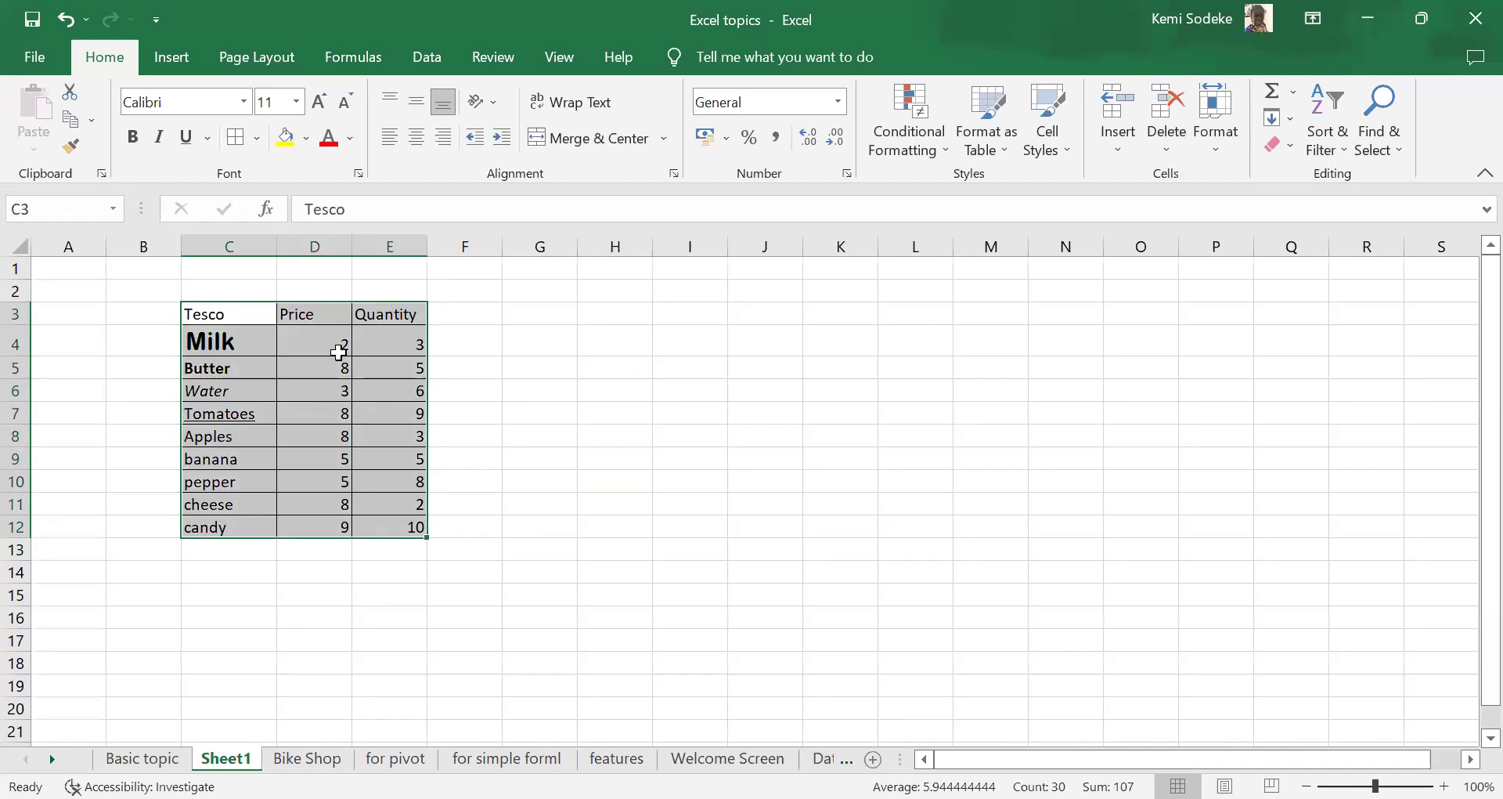
pyautogui.click(257, 138)
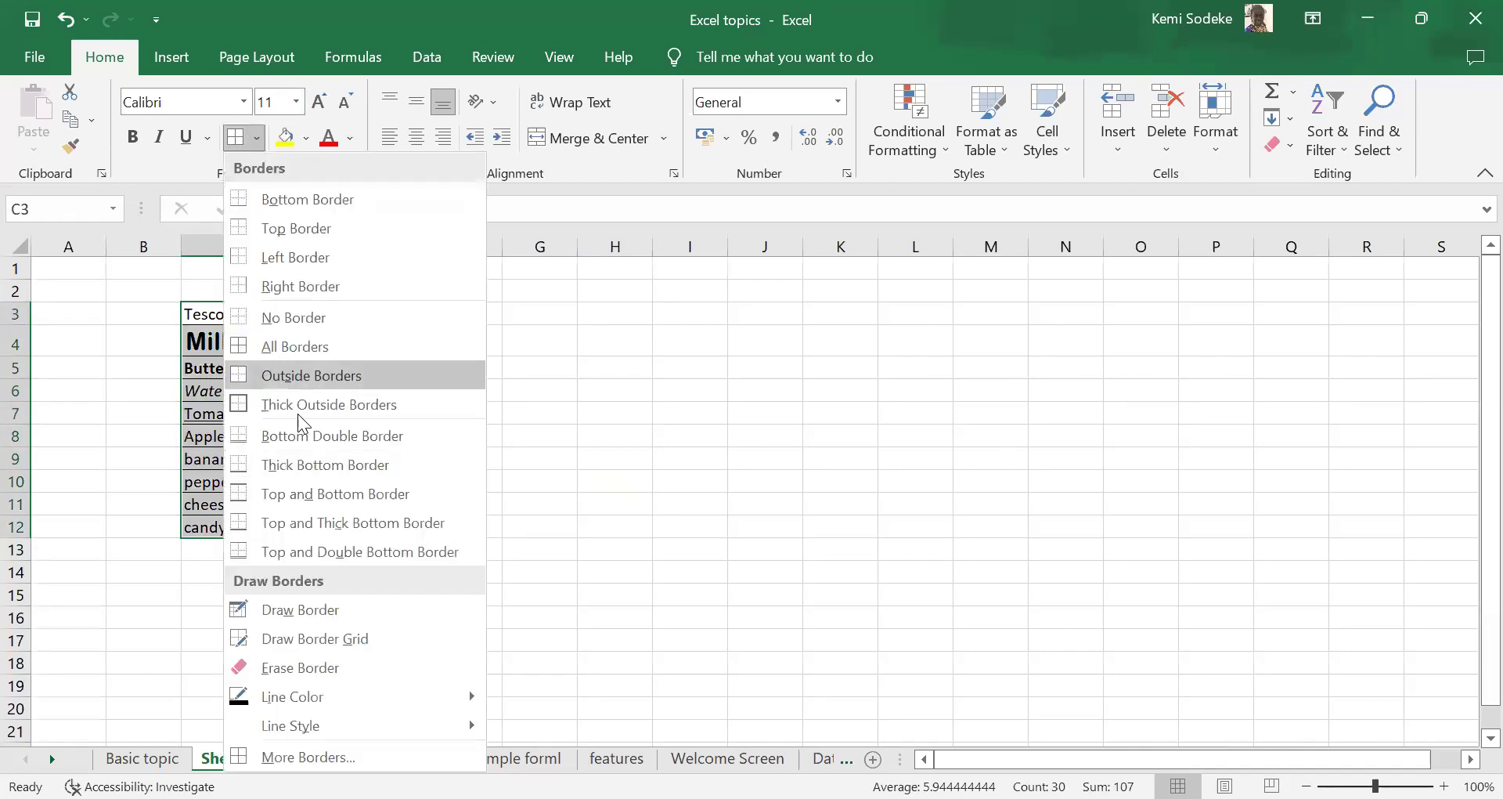
pyautogui.click(388, 404)
pyautogui.click(615, 481)
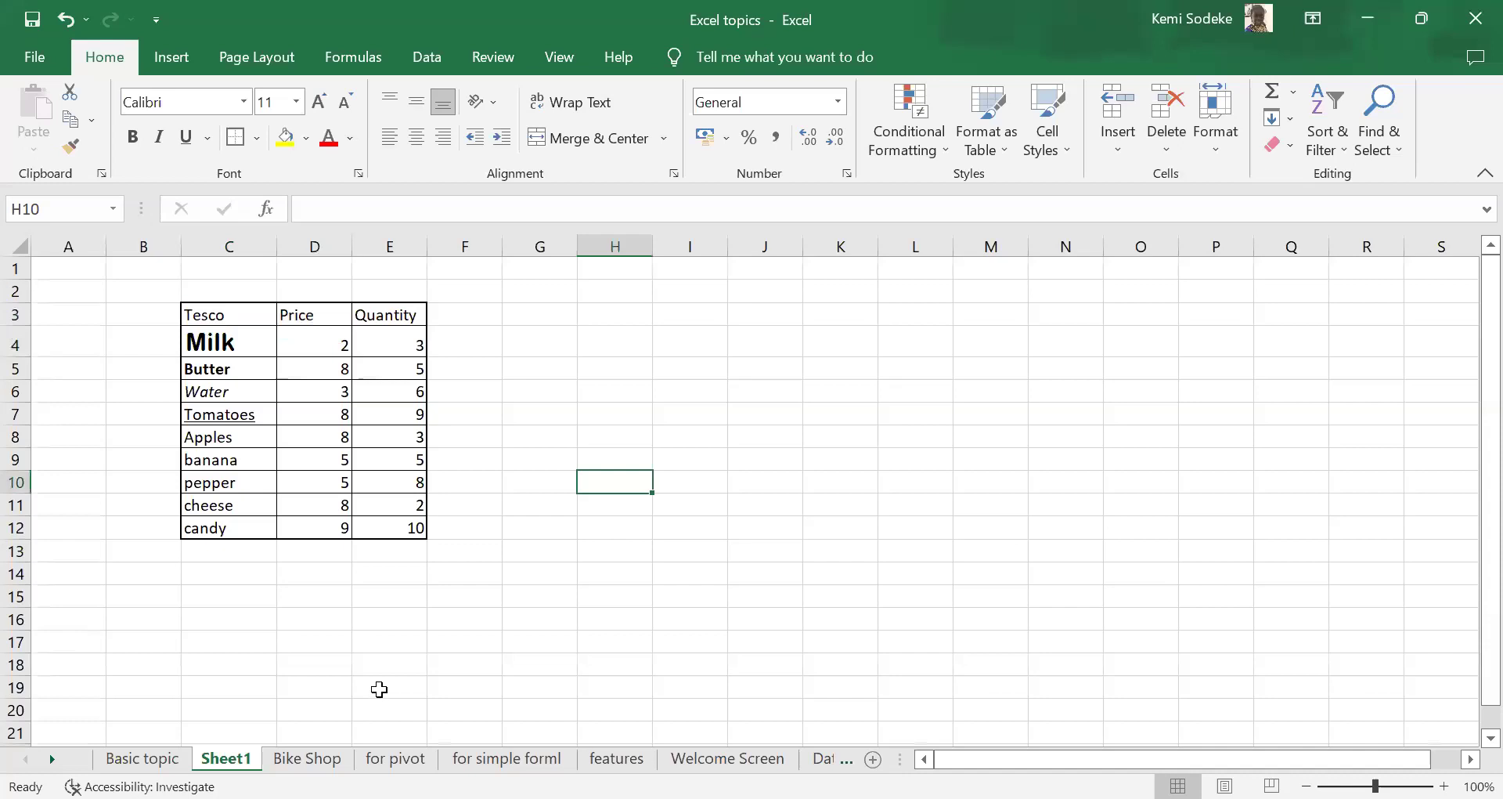
pyautogui.moveTo(208, 314); pyautogui.dragTo(369, 314)
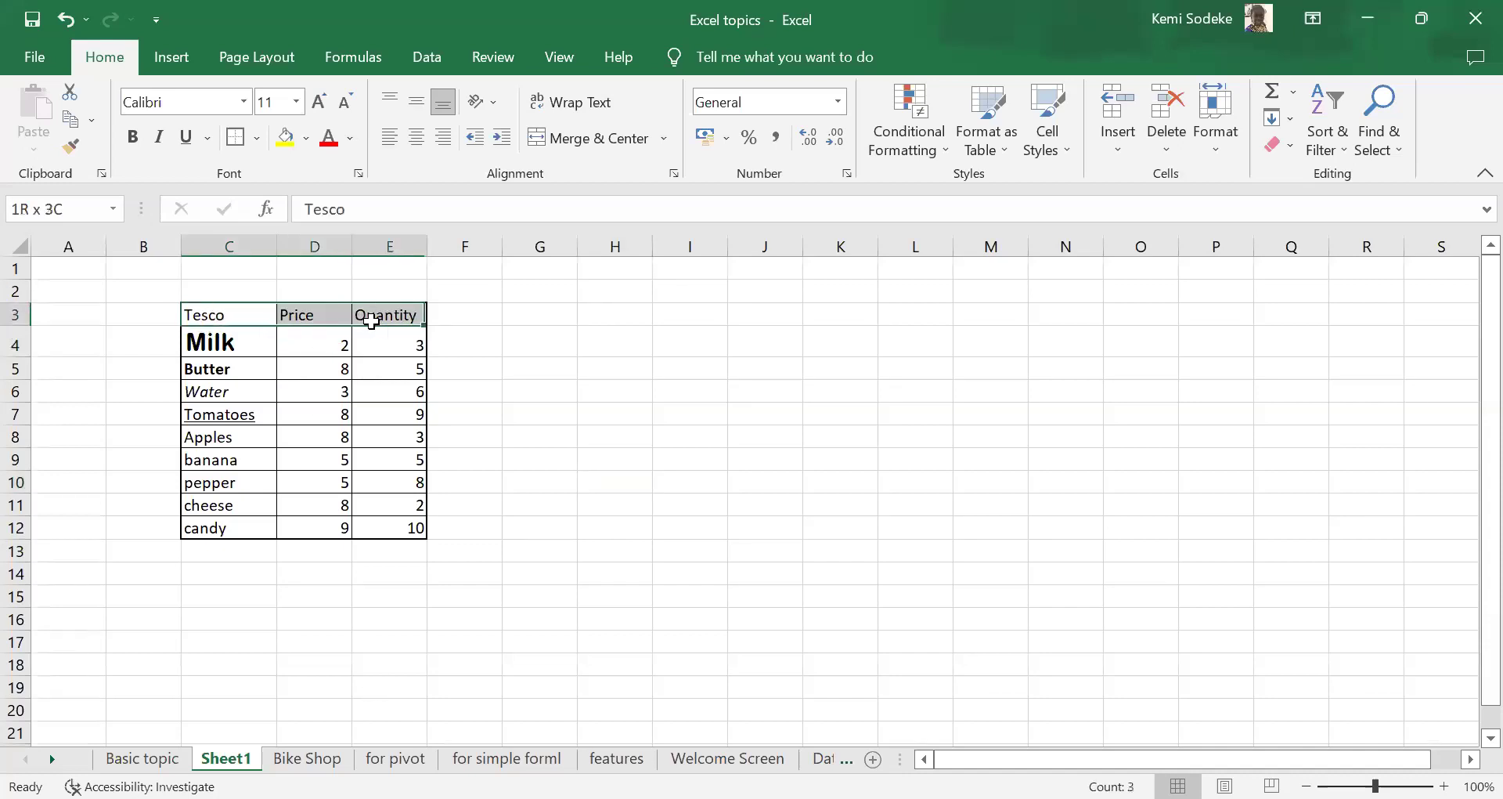
pyautogui.click(235, 138)
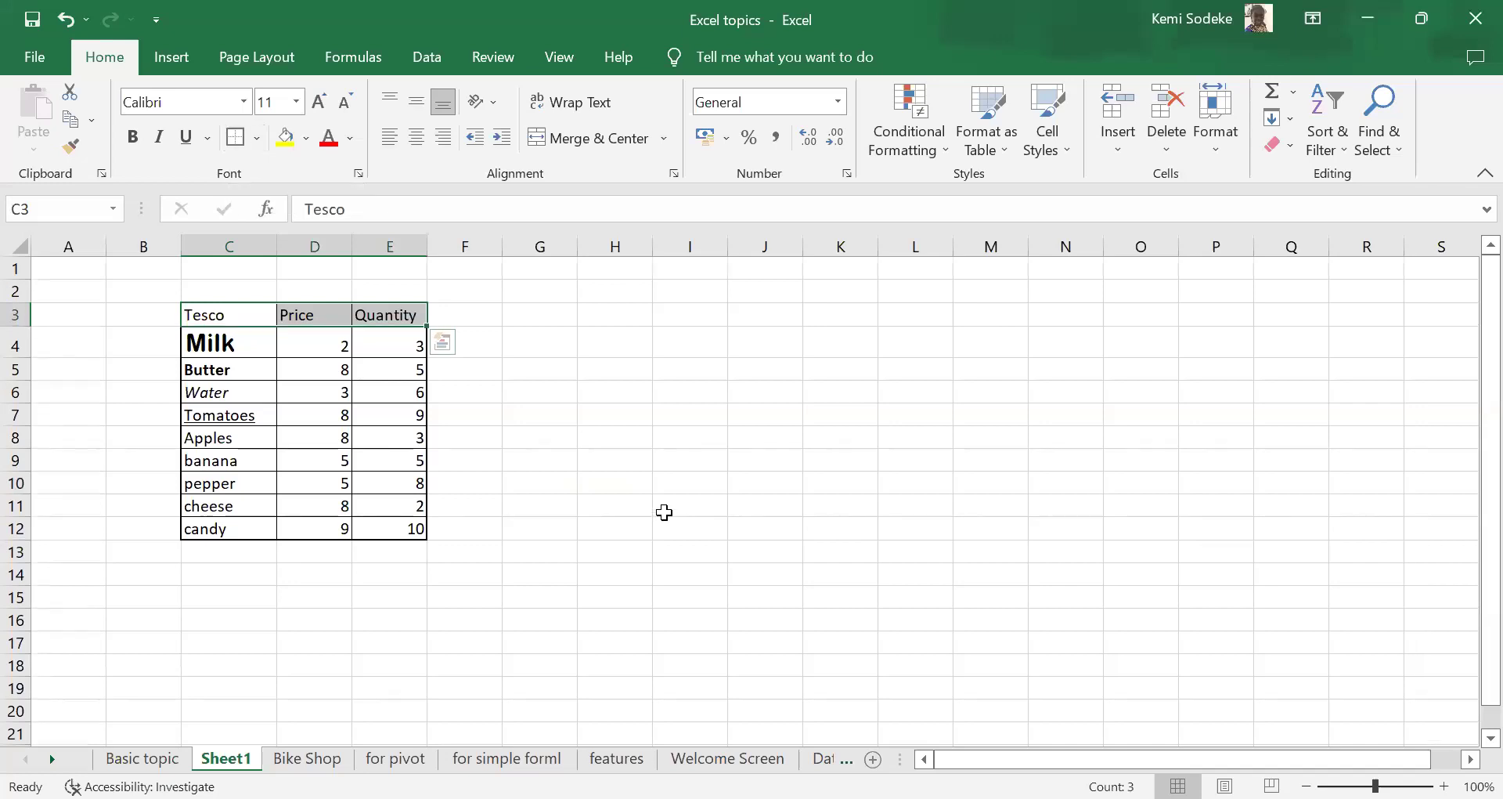
pyautogui.click(604, 479)
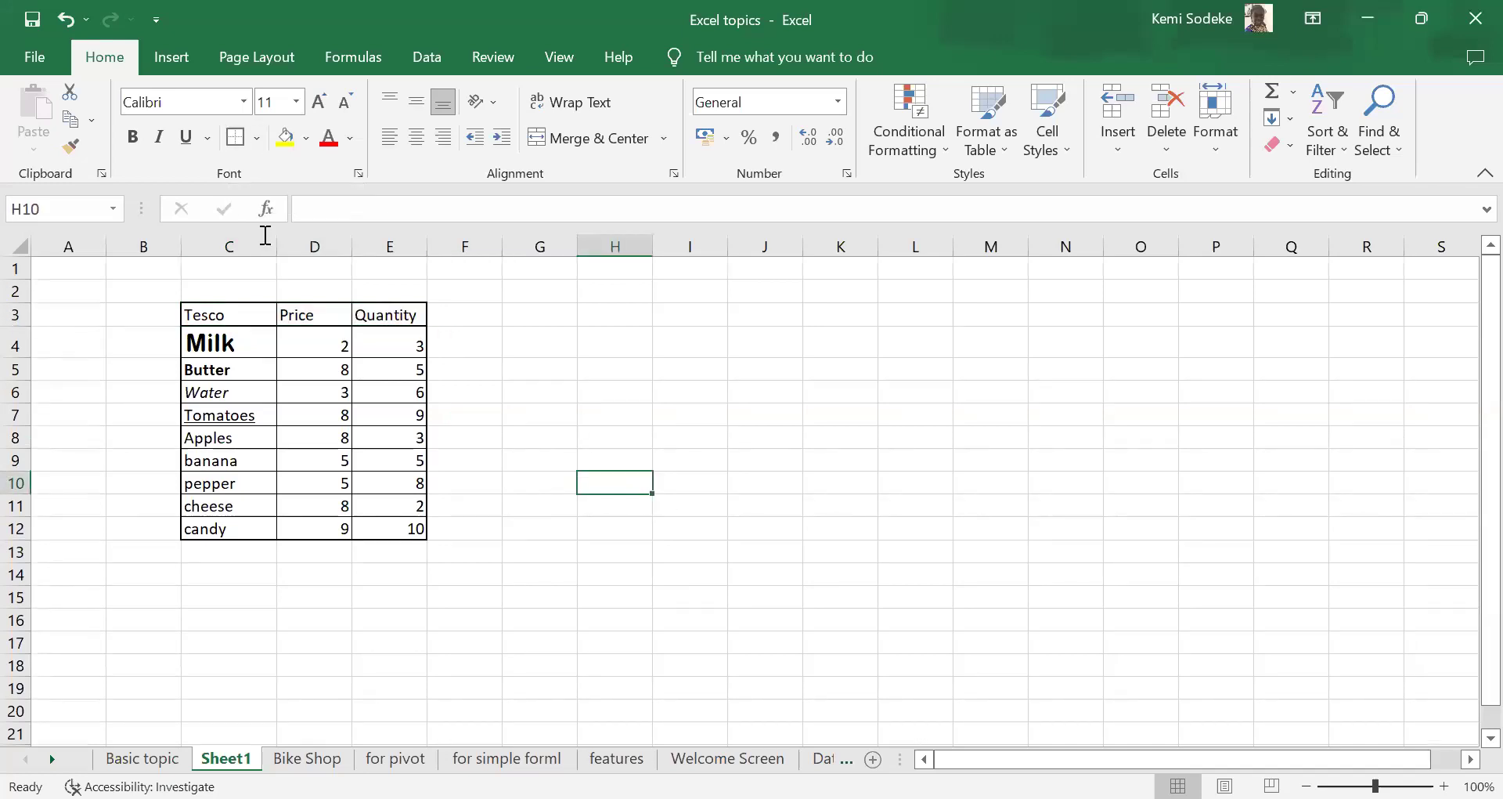
# - Fill the Milk cell C4 with gold
pyautogui.click(238, 342)
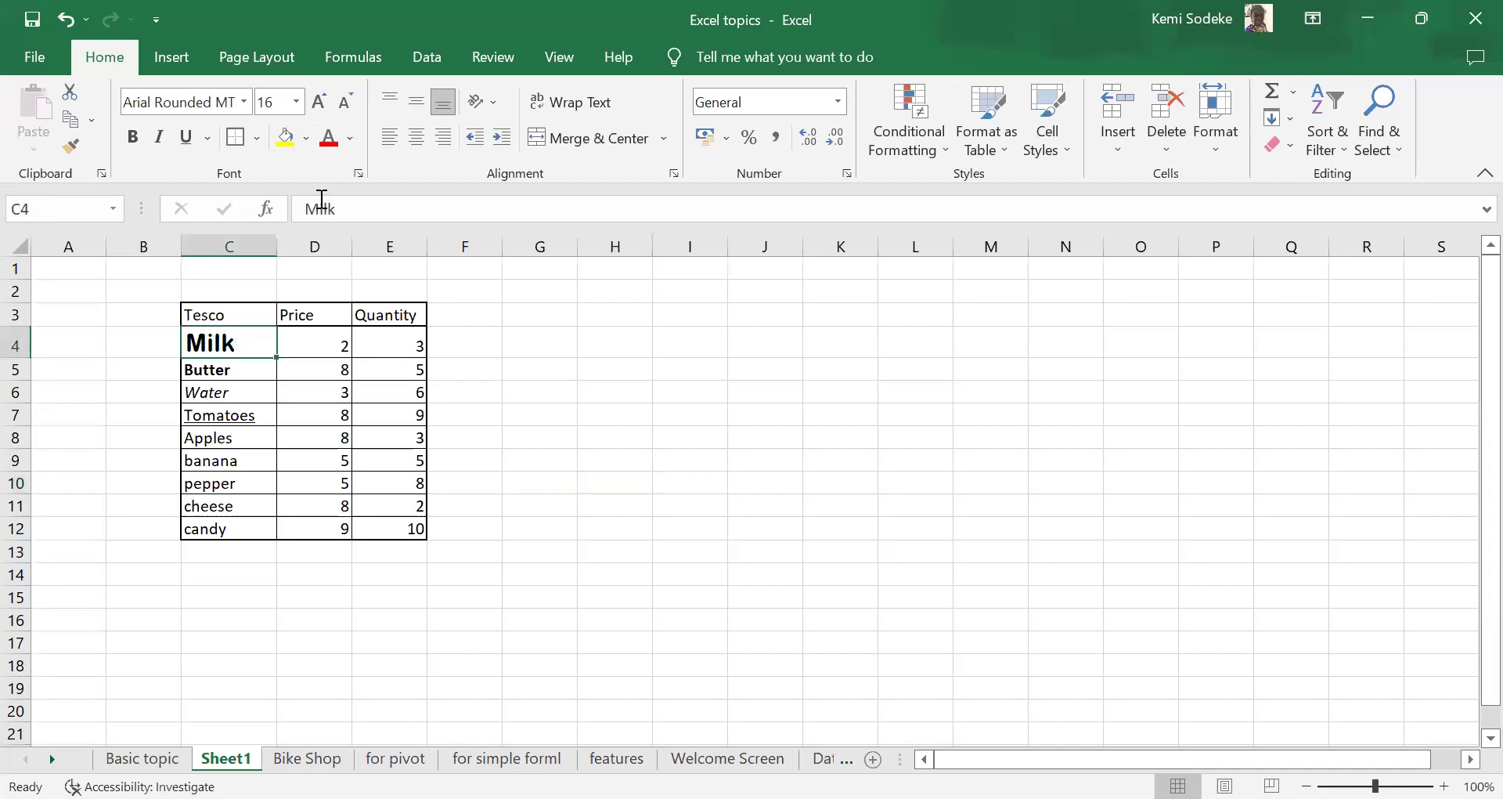
pyautogui.click(307, 140)
pyautogui.click(427, 239)
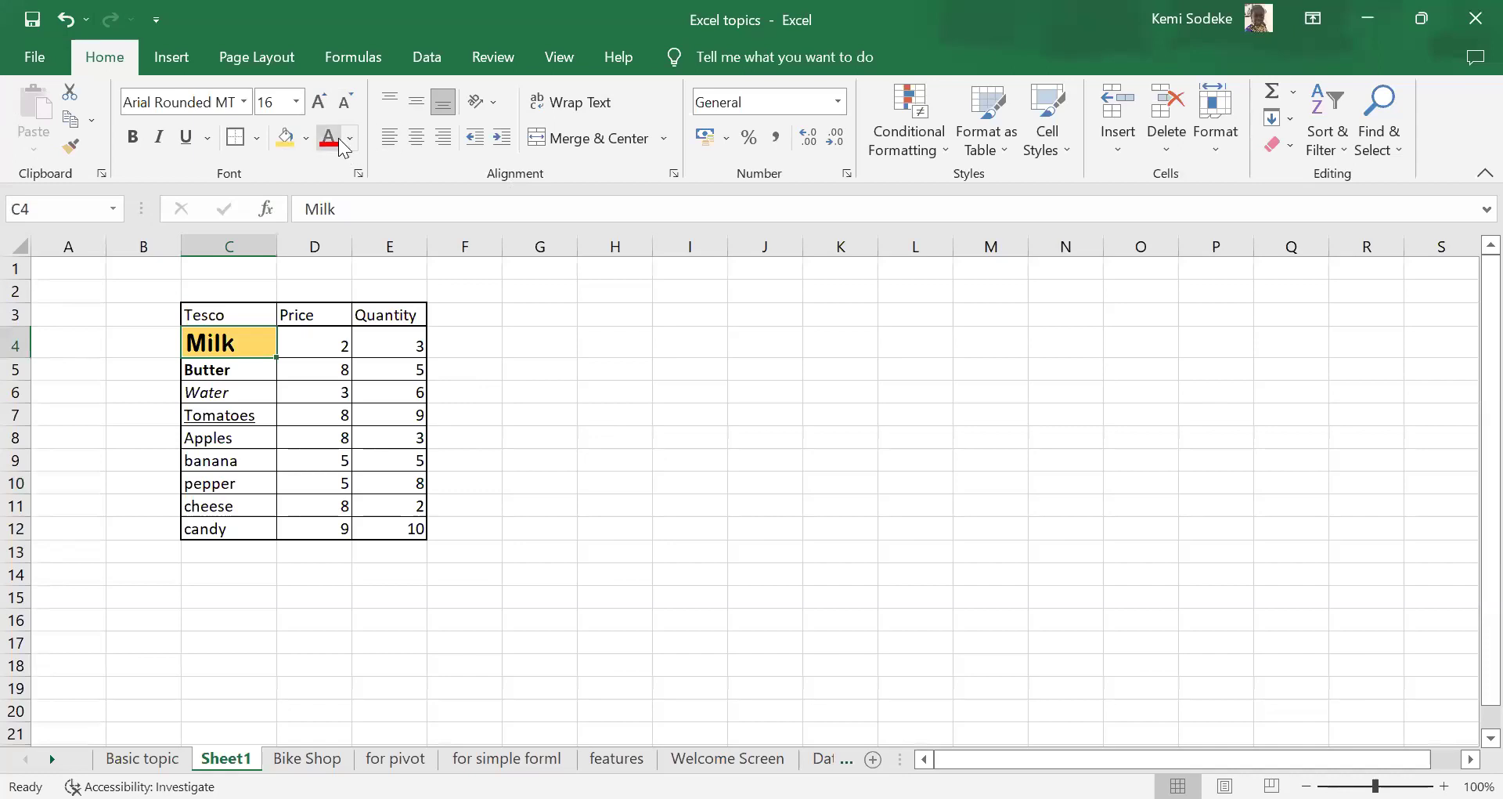
# - Colour Water's text dark blue, then centre and merge-and-centre cell G8
pyautogui.click(215, 375)
pyautogui.click(209, 391)
pyautogui.click(350, 139)
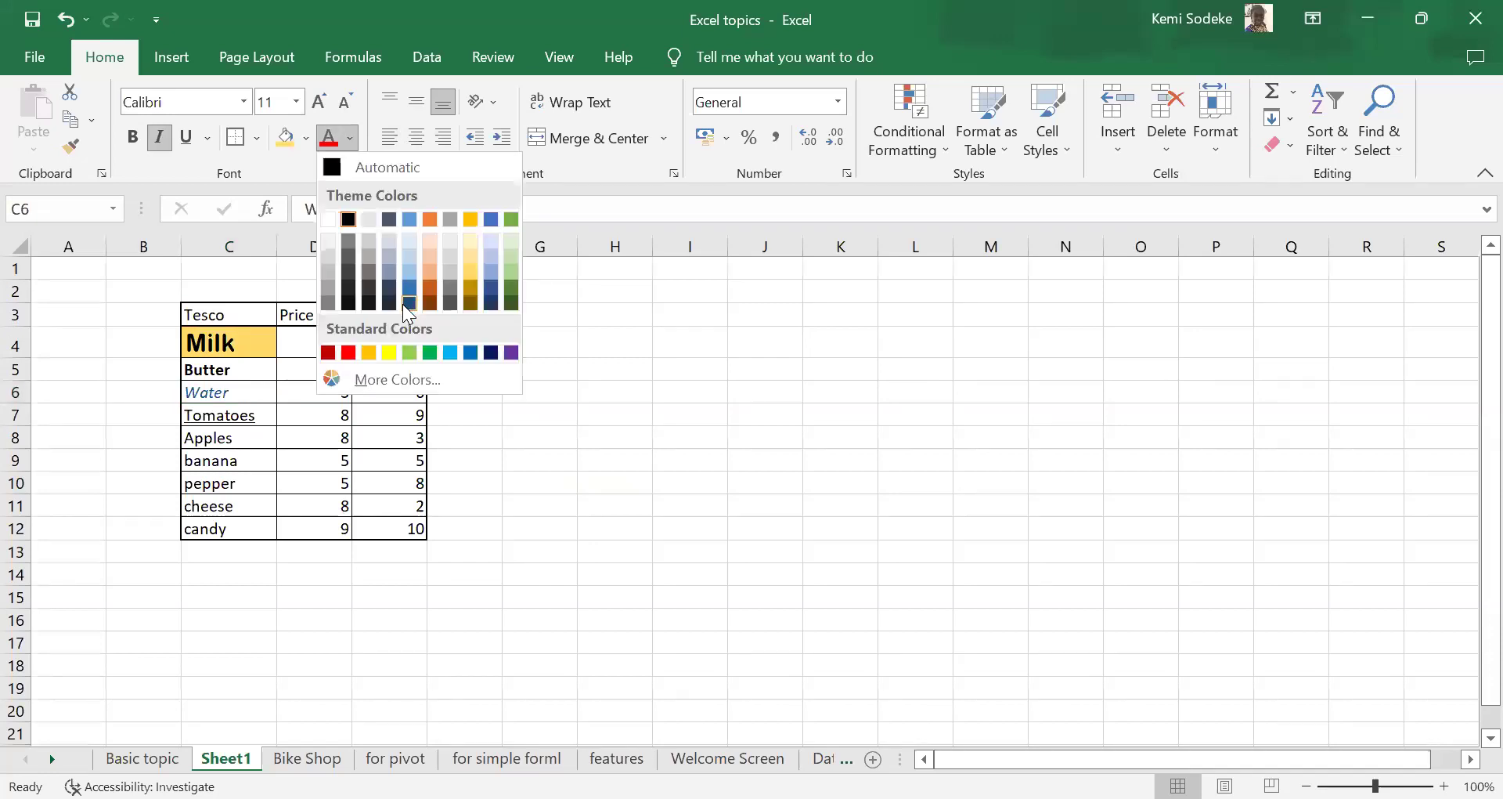
pyautogui.click(409, 302)
pyautogui.click(539, 437)
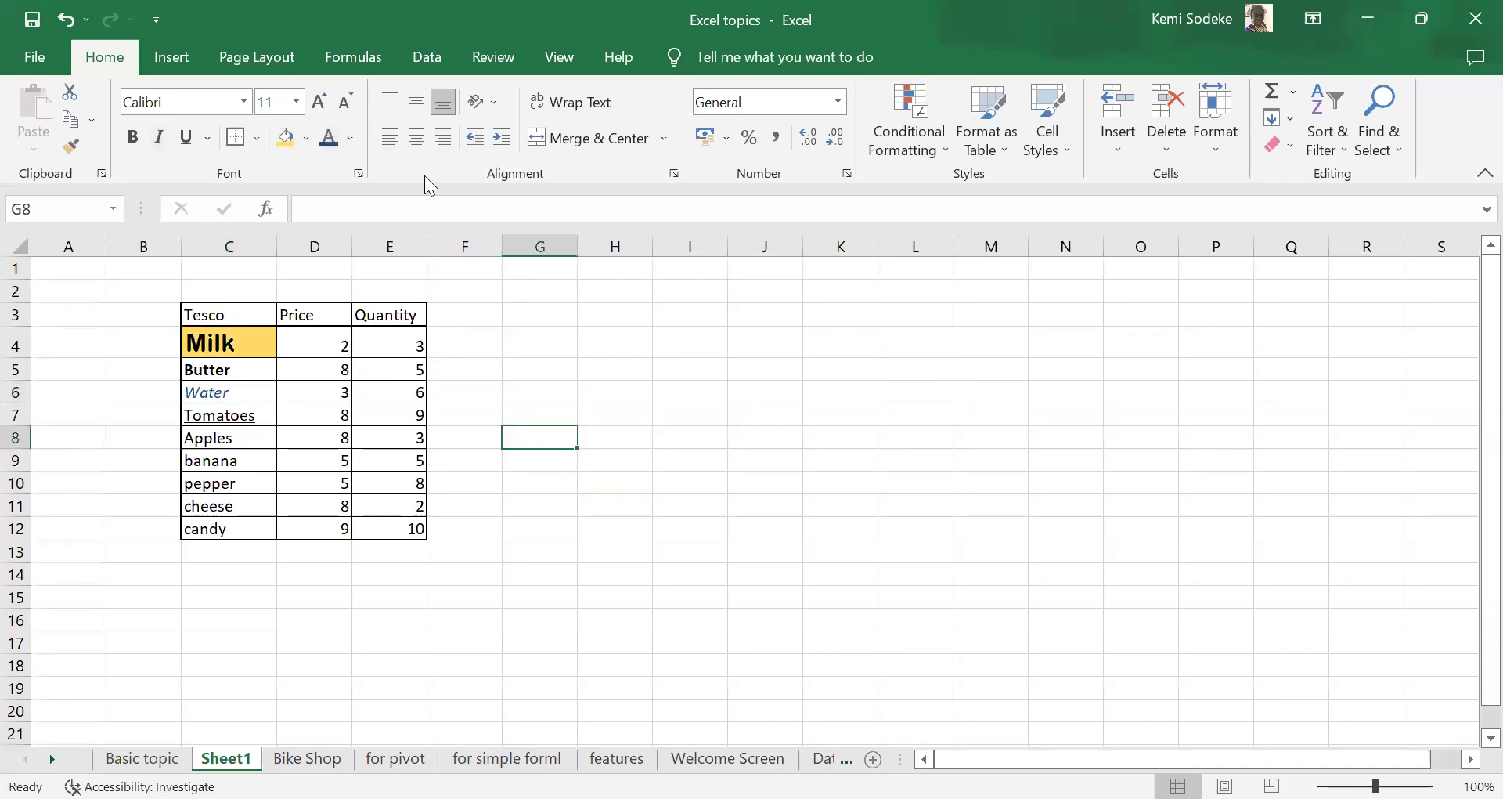
pyautogui.click(417, 138)
pyautogui.click(540, 139)
# - Widen column C further and right-align Apples in C8, after trying left and centre alignment
pyautogui.moveTo(276, 245); pyautogui.dragTo(317, 246)
pyautogui.click(389, 137)
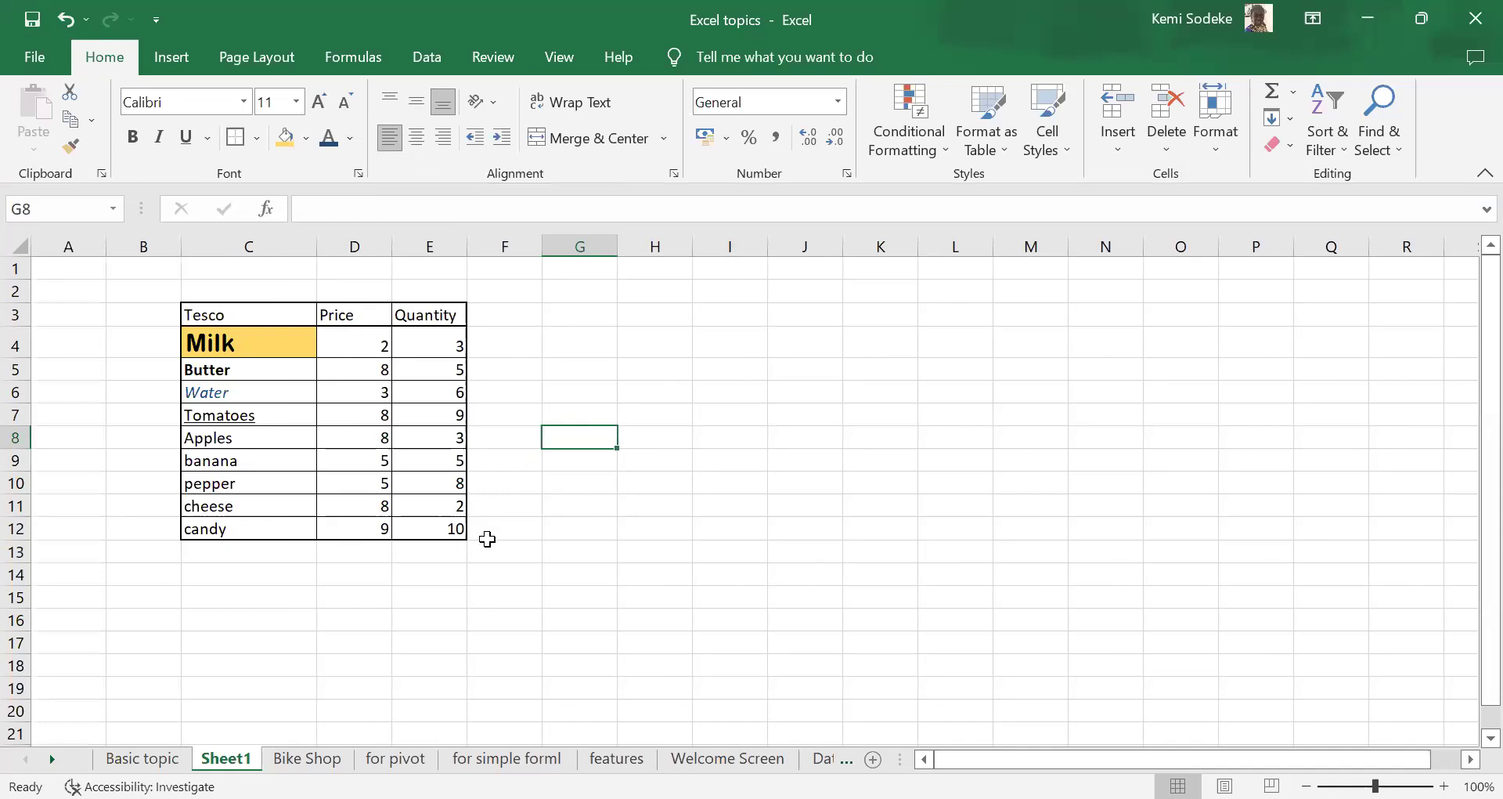
pyautogui.click(243, 437)
pyautogui.click(396, 141)
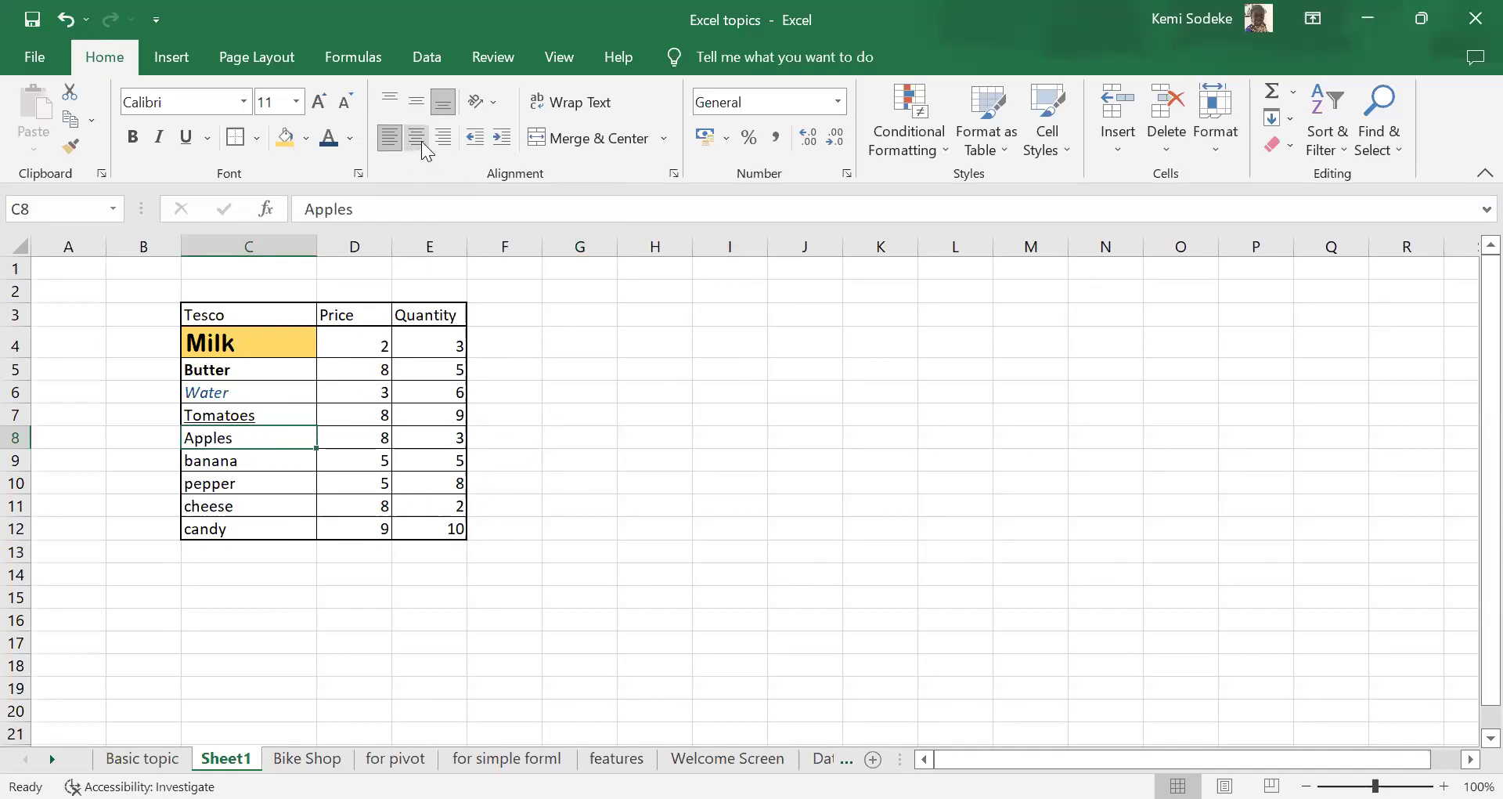
pyautogui.click(418, 139)
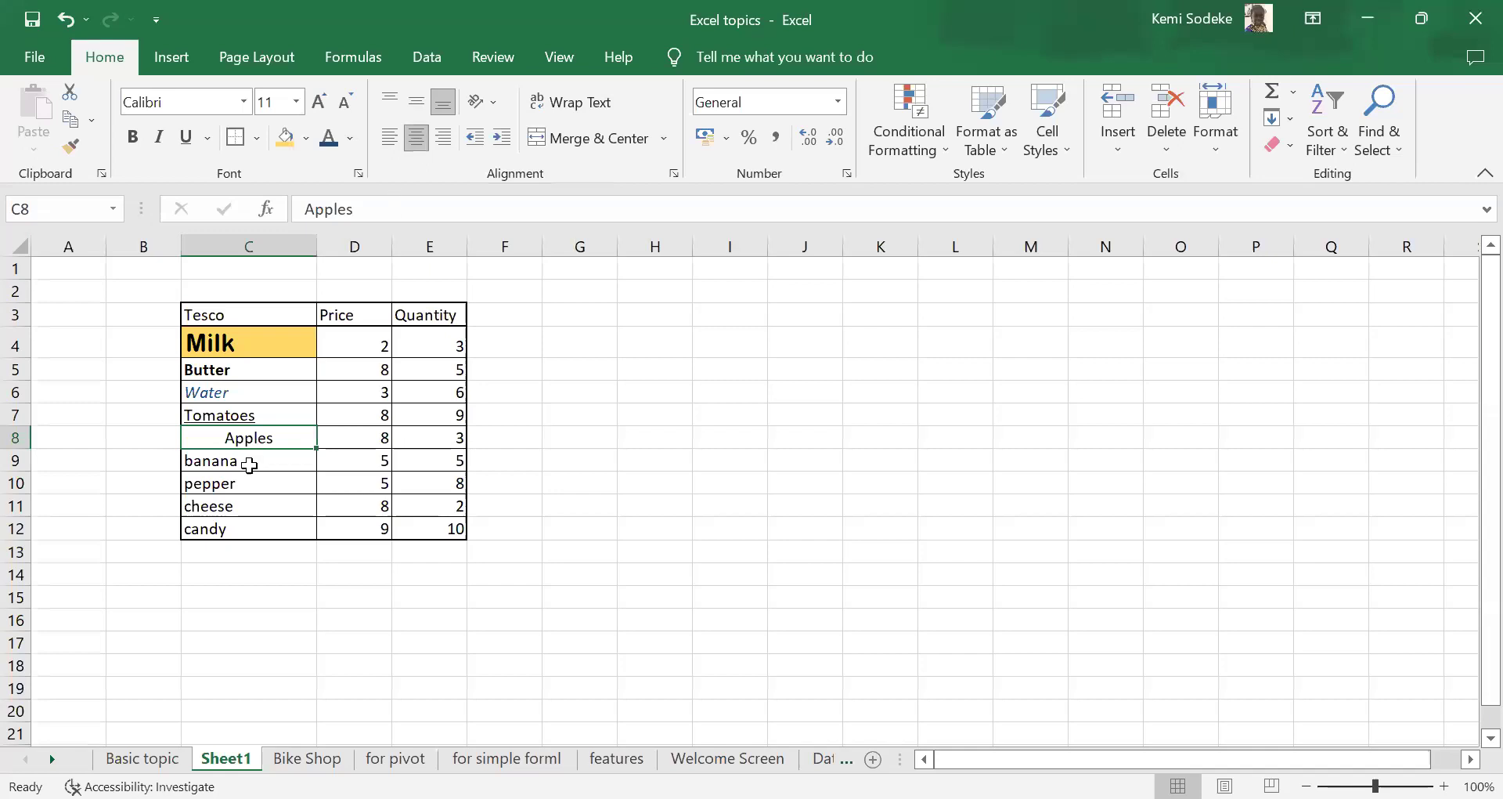
pyautogui.click(444, 140)
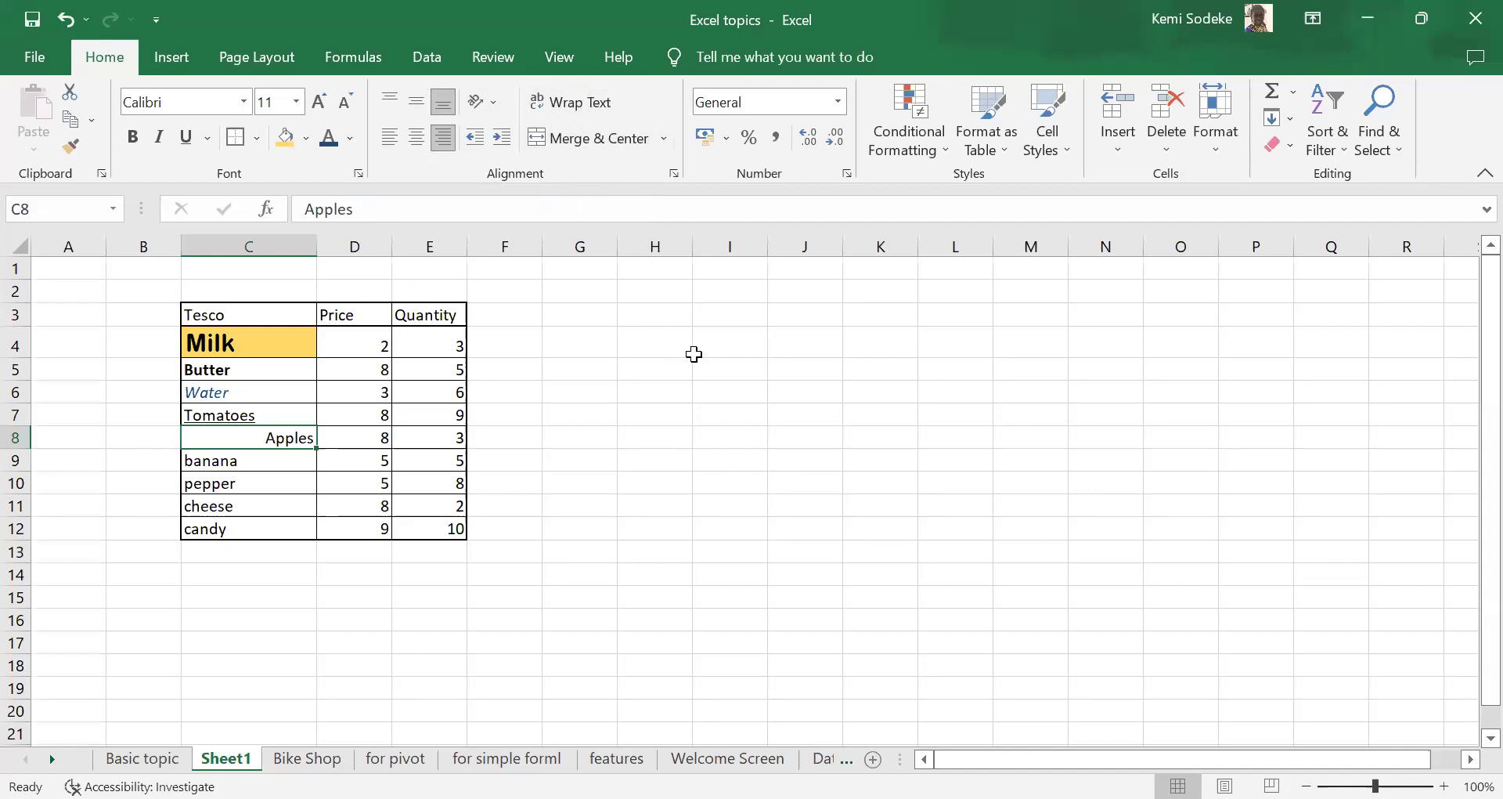
# - Enter 'I am going shopping today' in H3
pyautogui.click(657, 317)
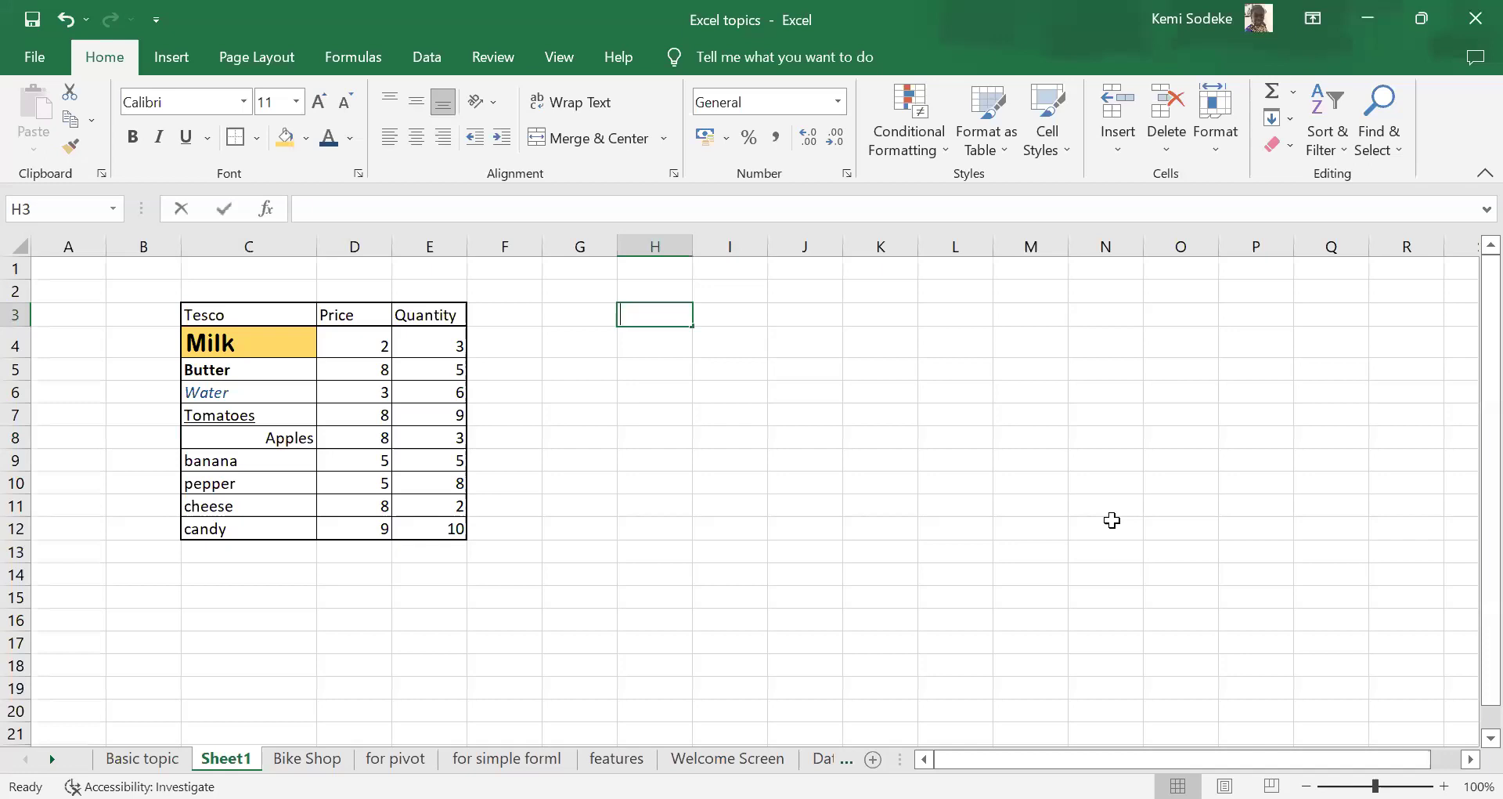
pyautogui.write('I am going')
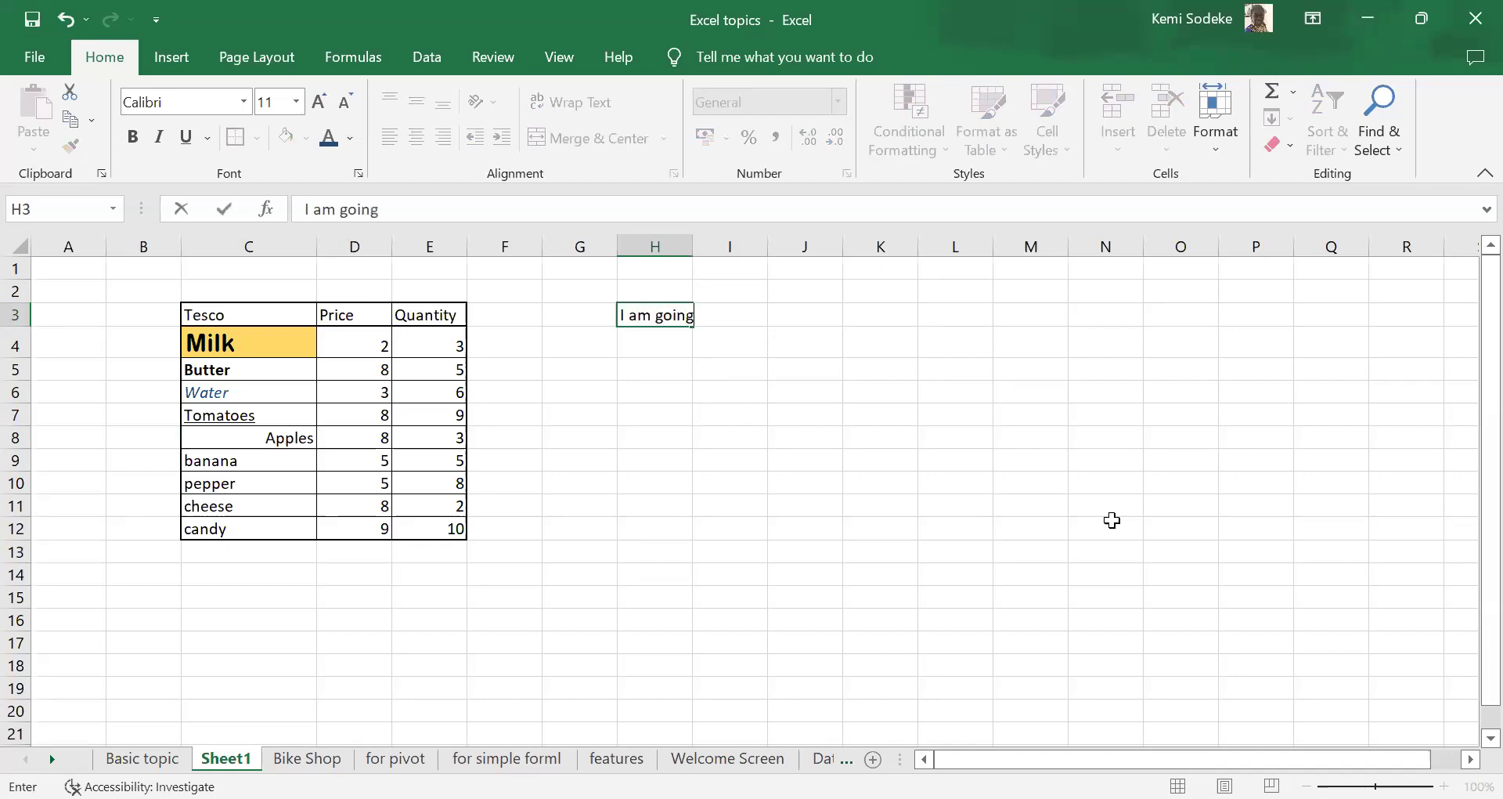
pyautogui.write(' shopping today')
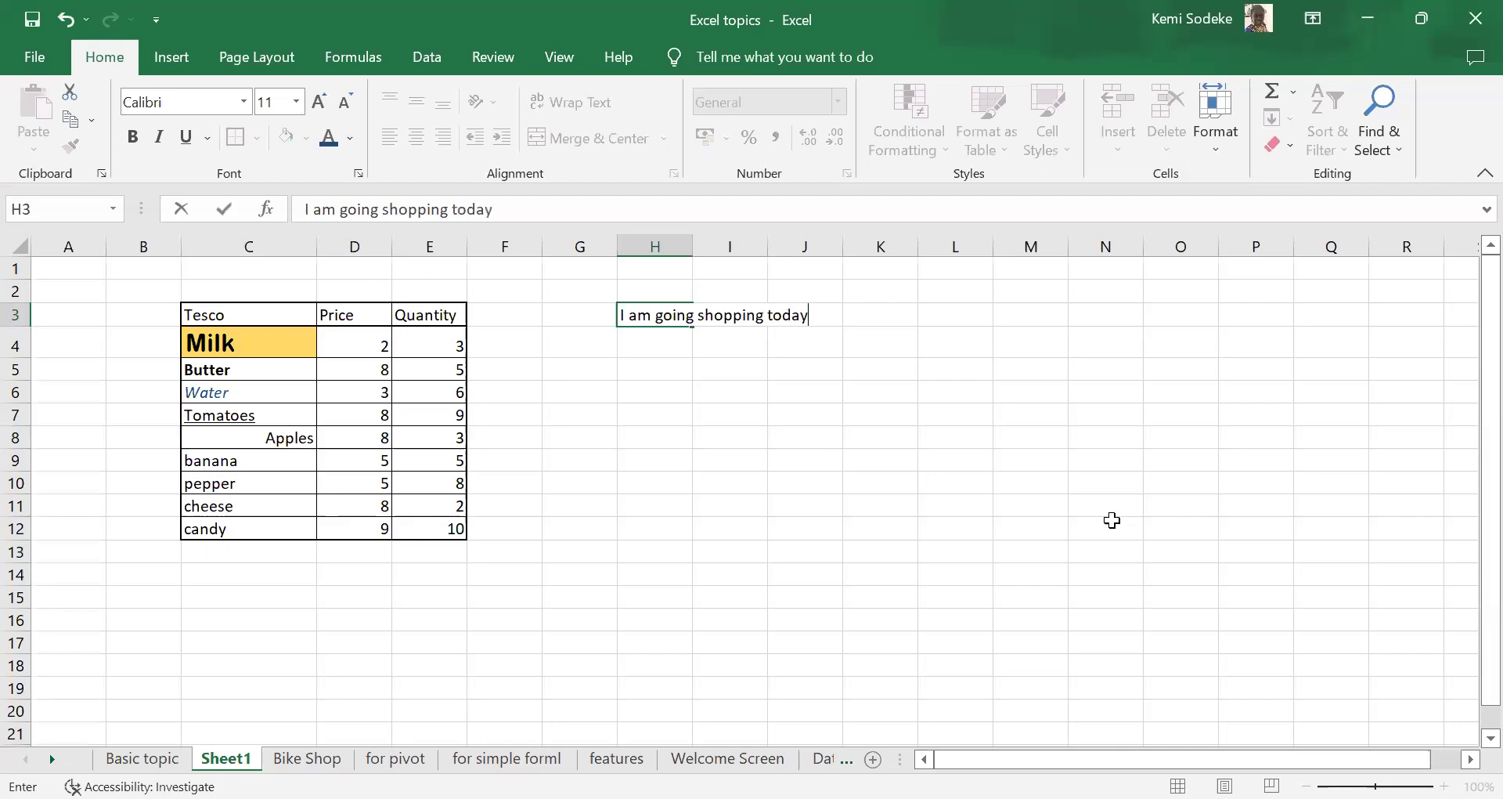
pyautogui.press('Return')
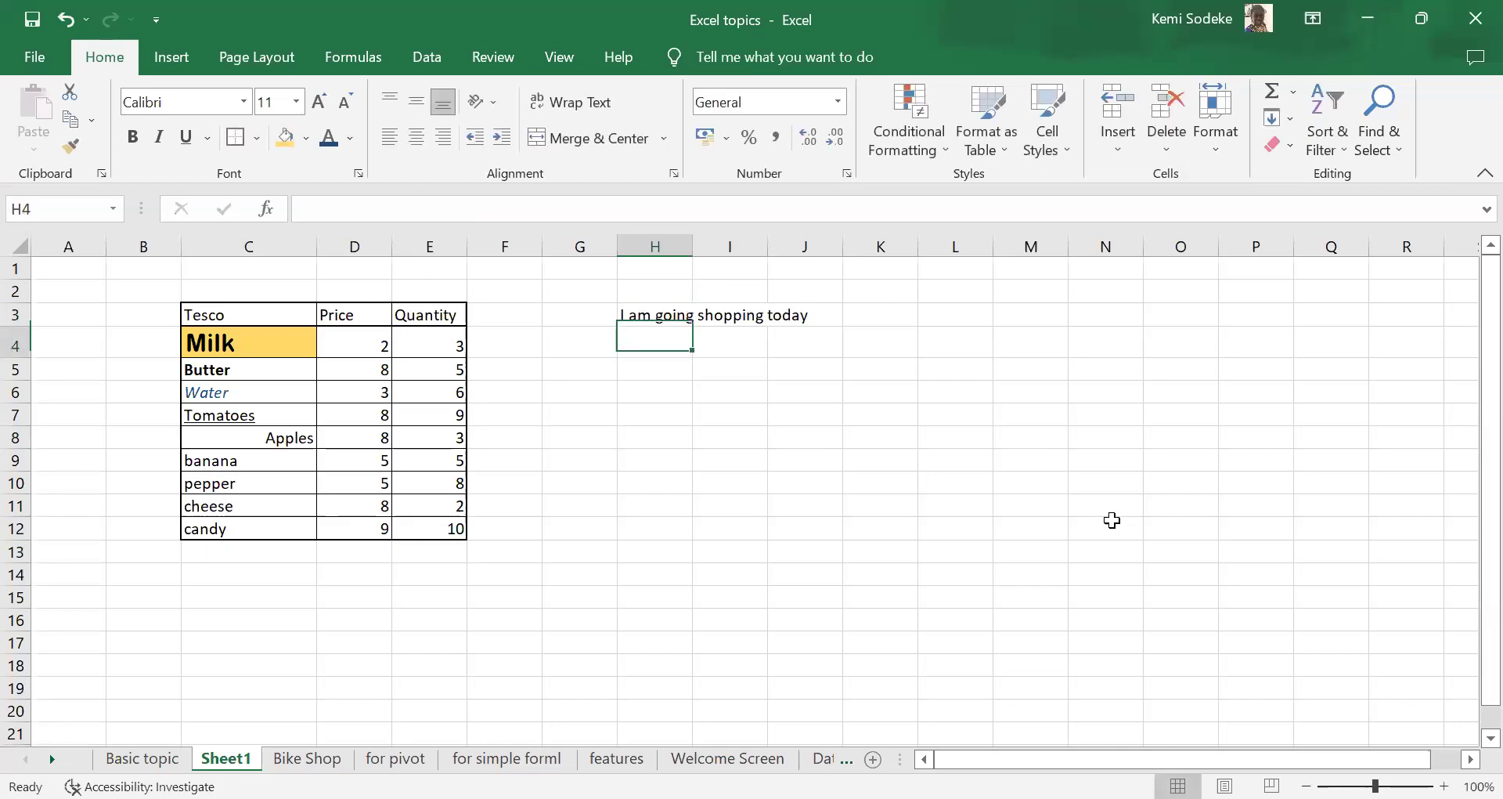
pyautogui.click(658, 318)
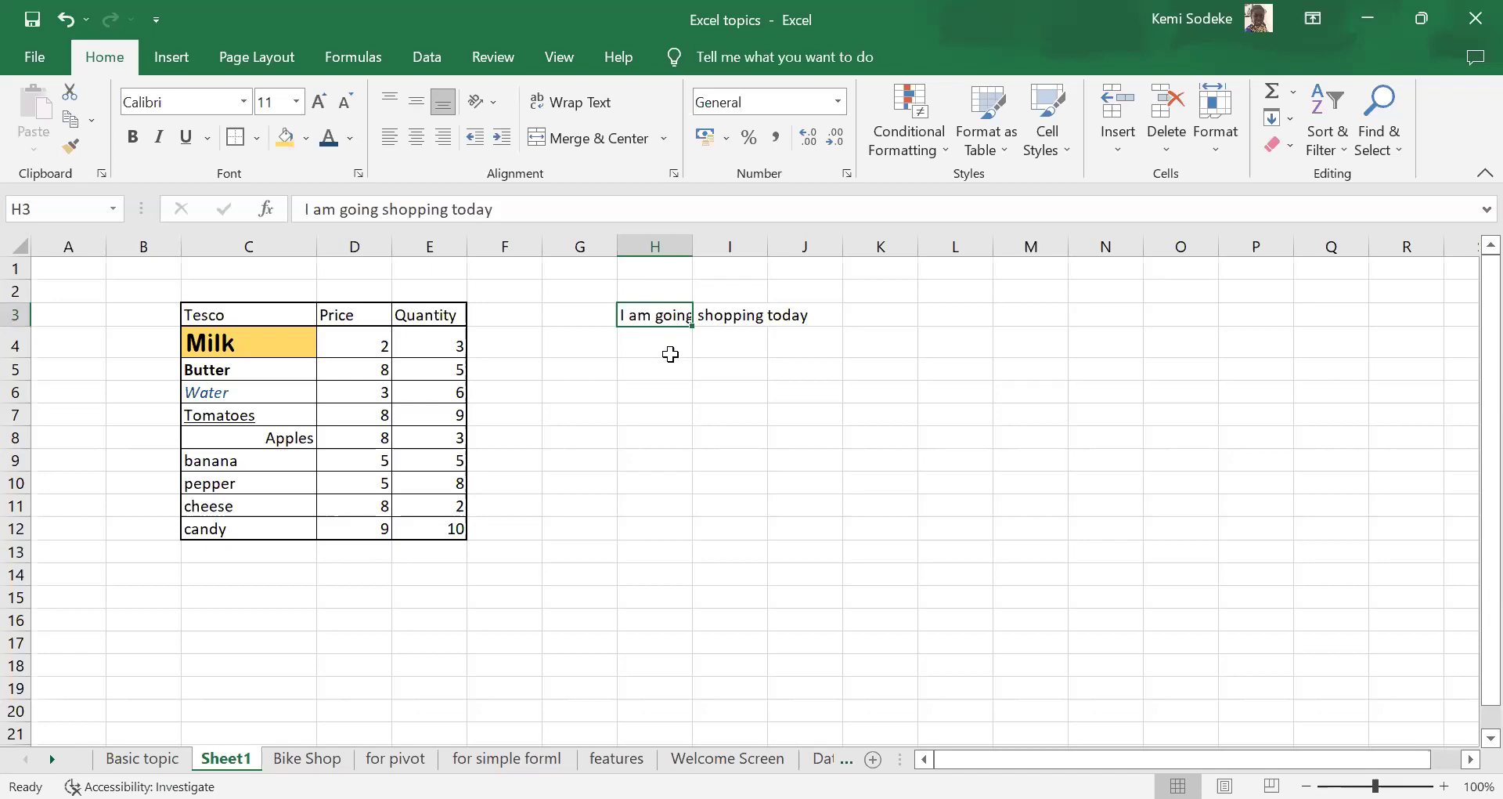
# - Put 'hat' in I3 and wrap H3's sentence onto four lines
pyautogui.click(732, 317)
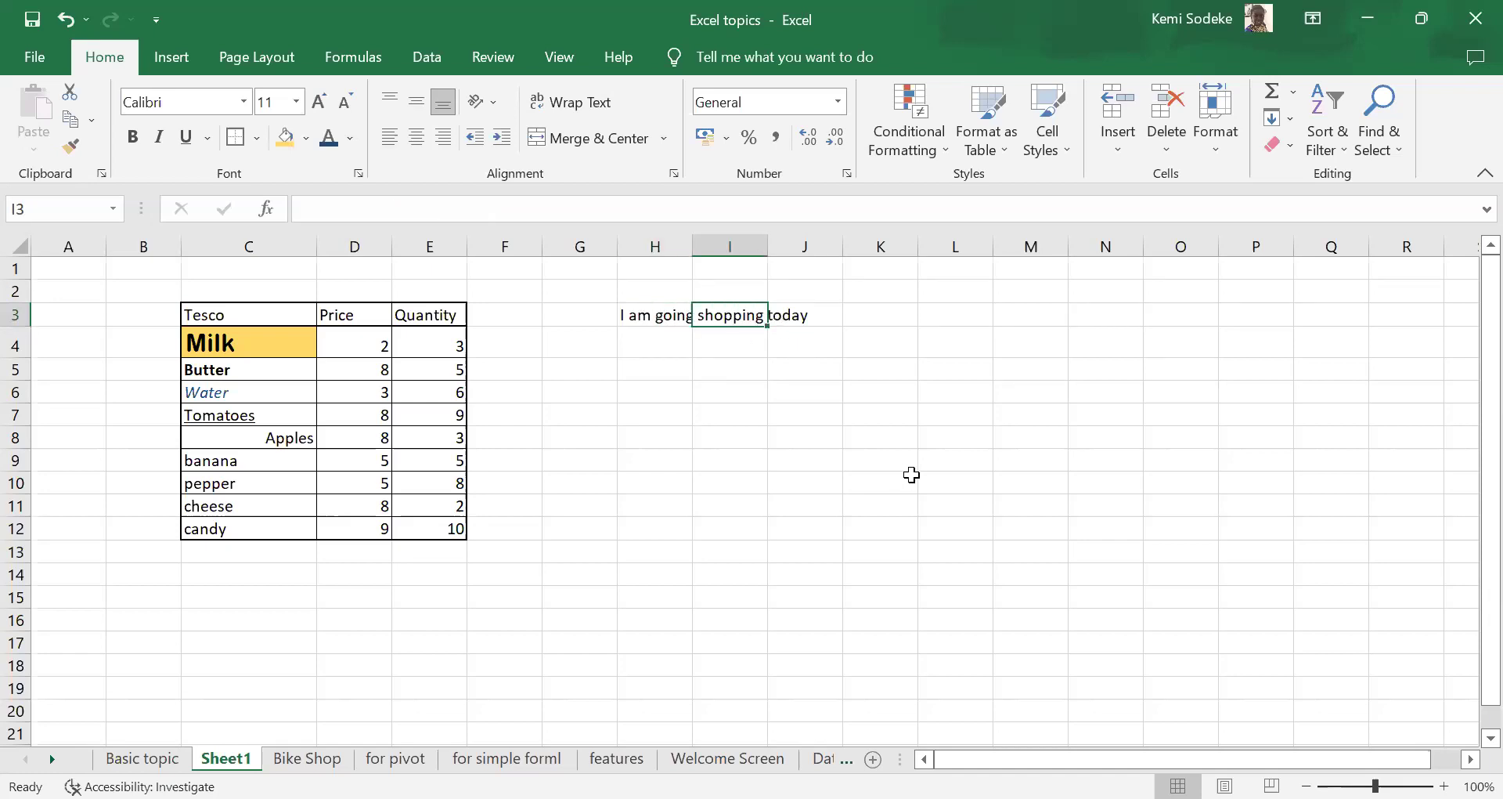
pyautogui.write('hat')
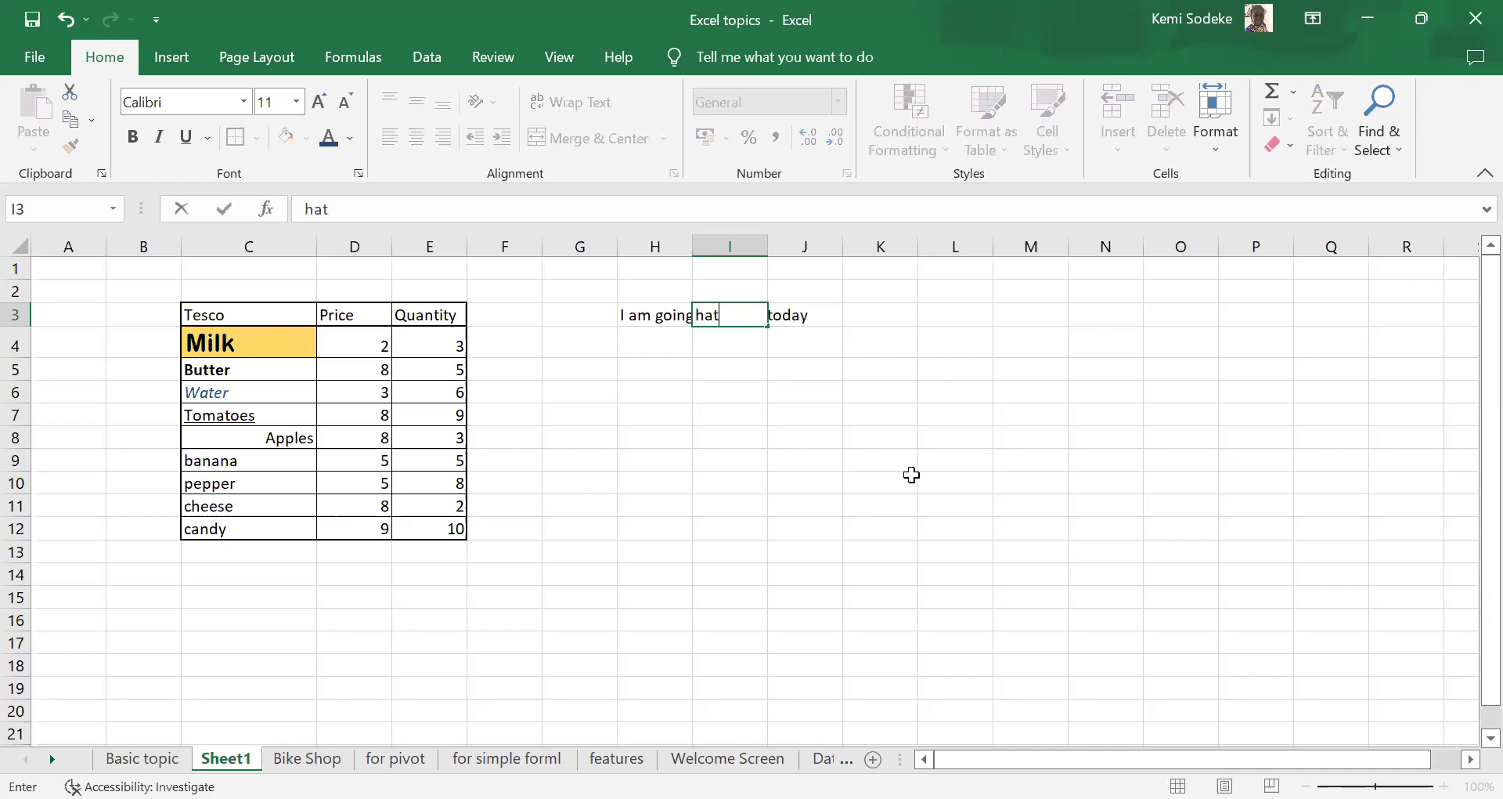
pyautogui.press('Return')
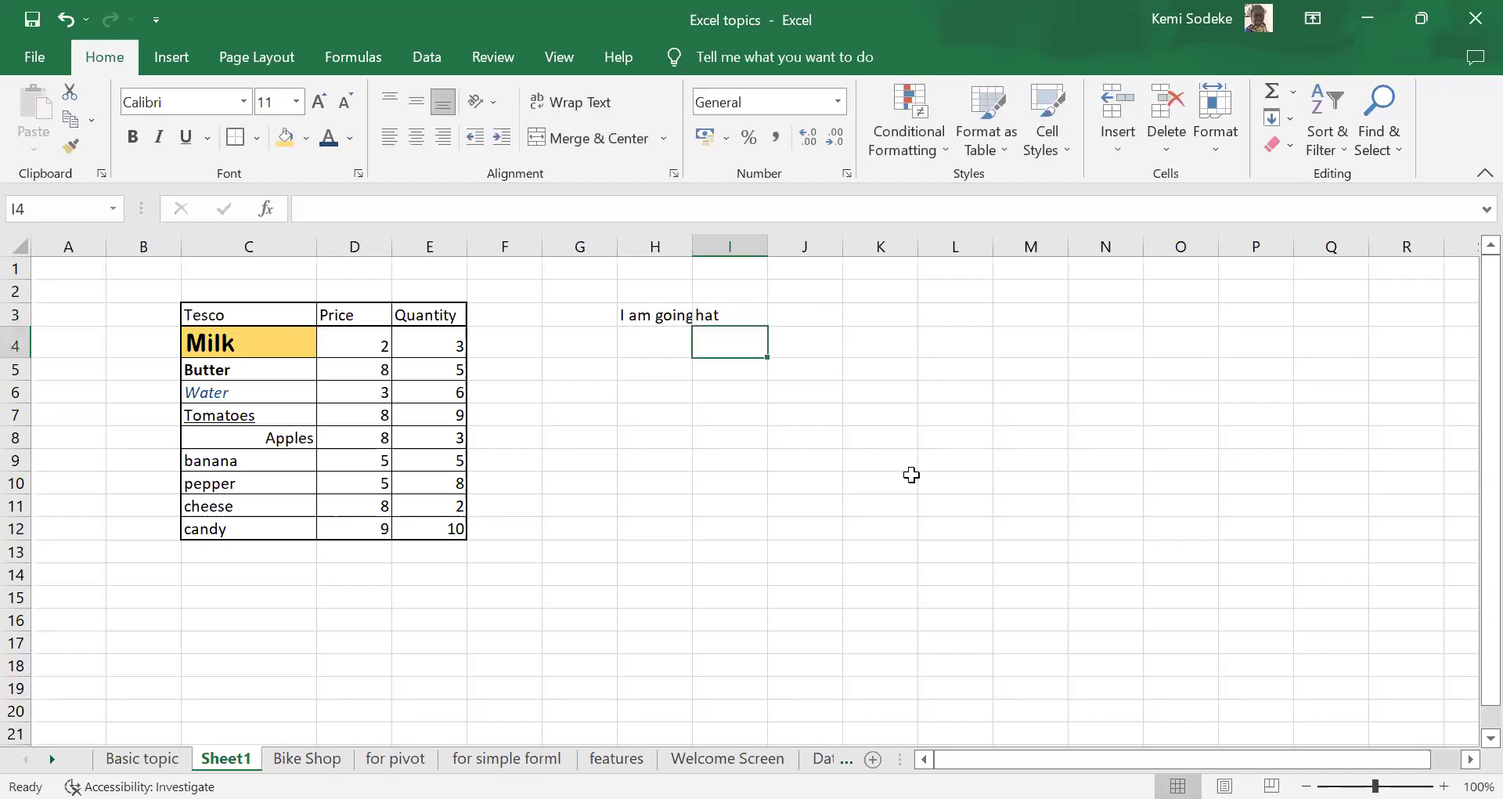
pyautogui.click(648, 315)
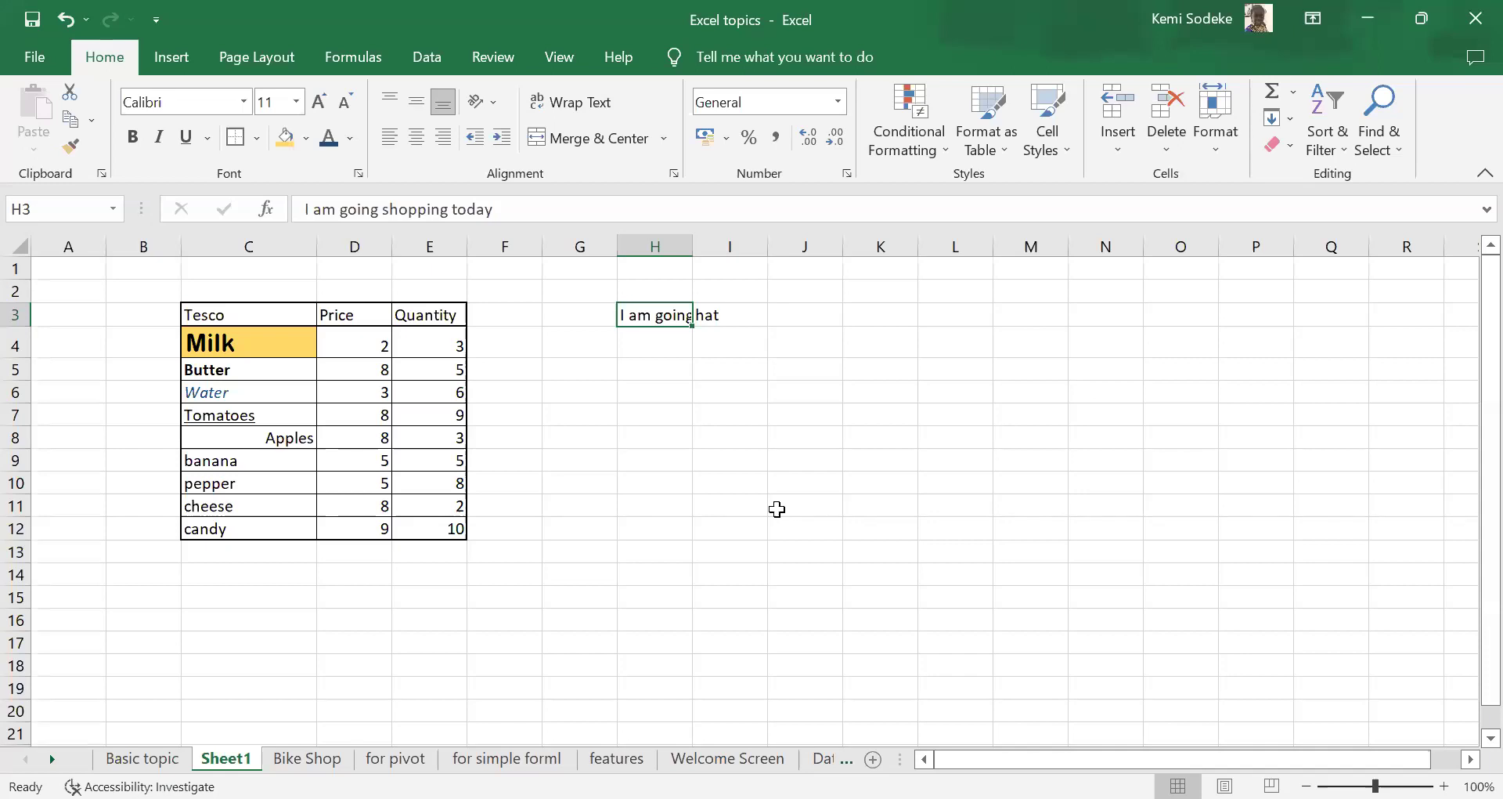
pyautogui.click(591, 98)
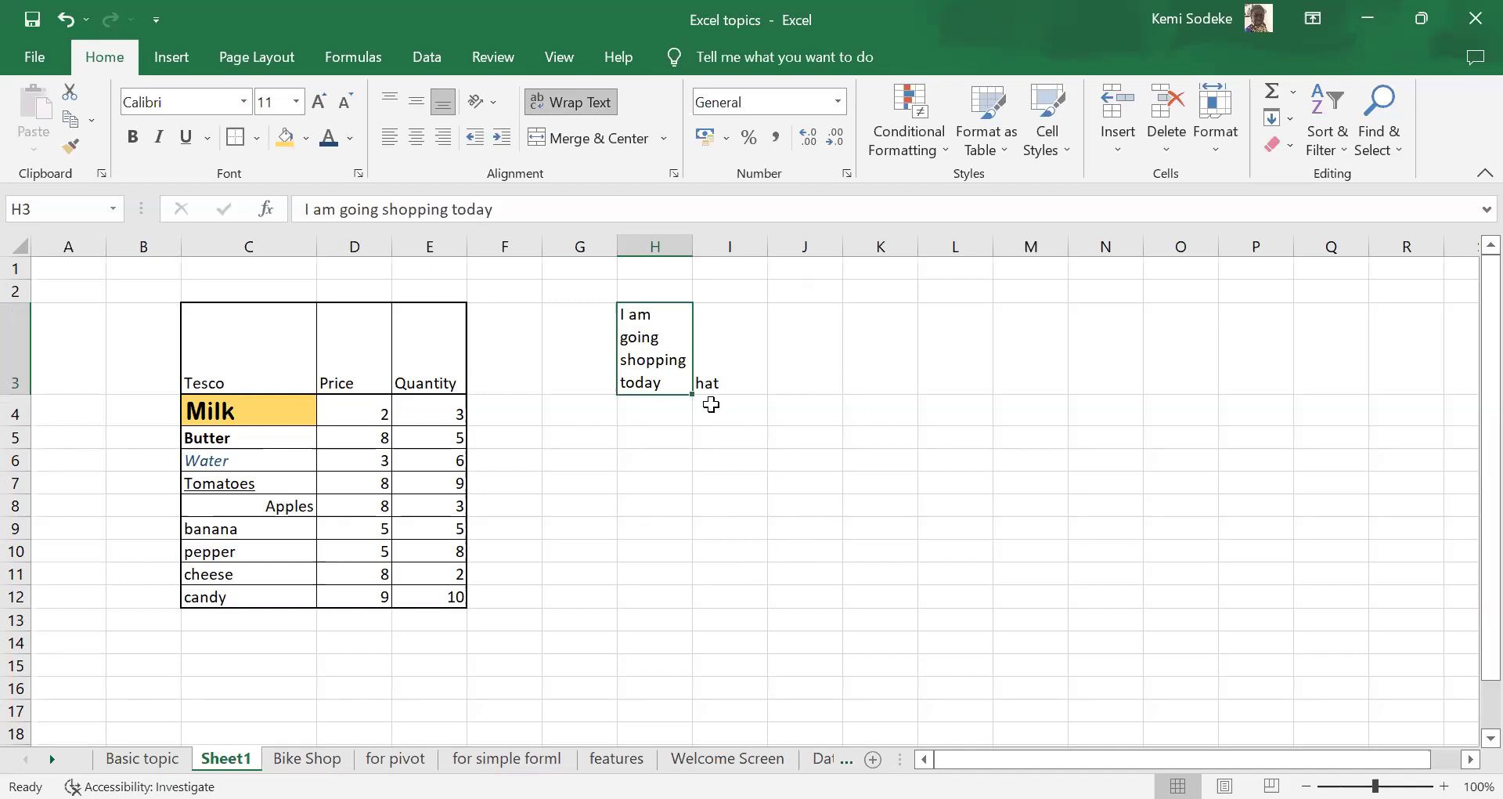
# - Clear 'hat' from I3 and turn off text wrapping in H3
pyautogui.click(717, 380)
pyautogui.press('Delete')
pyautogui.click(787, 523)
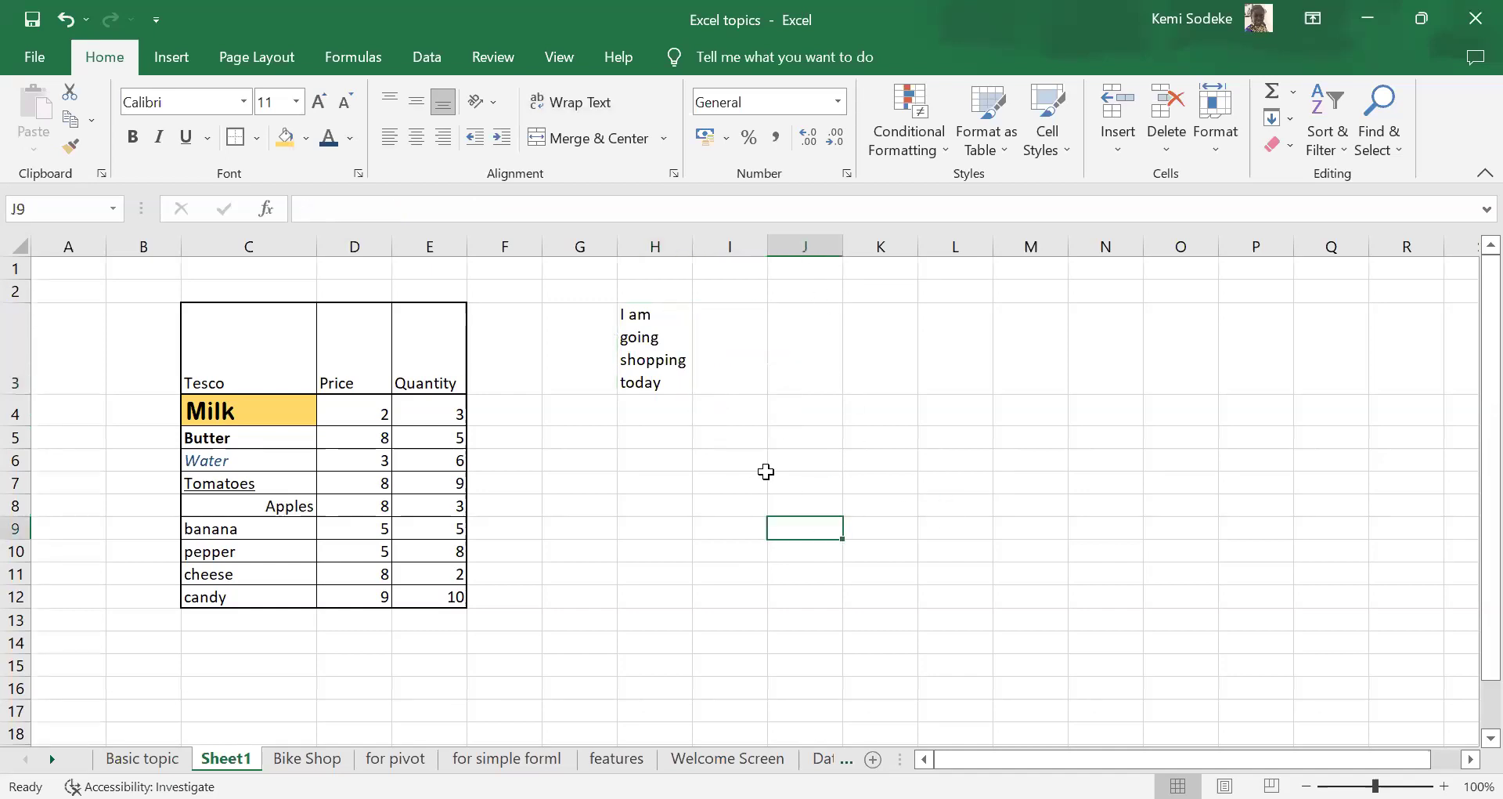
pyautogui.click(642, 346)
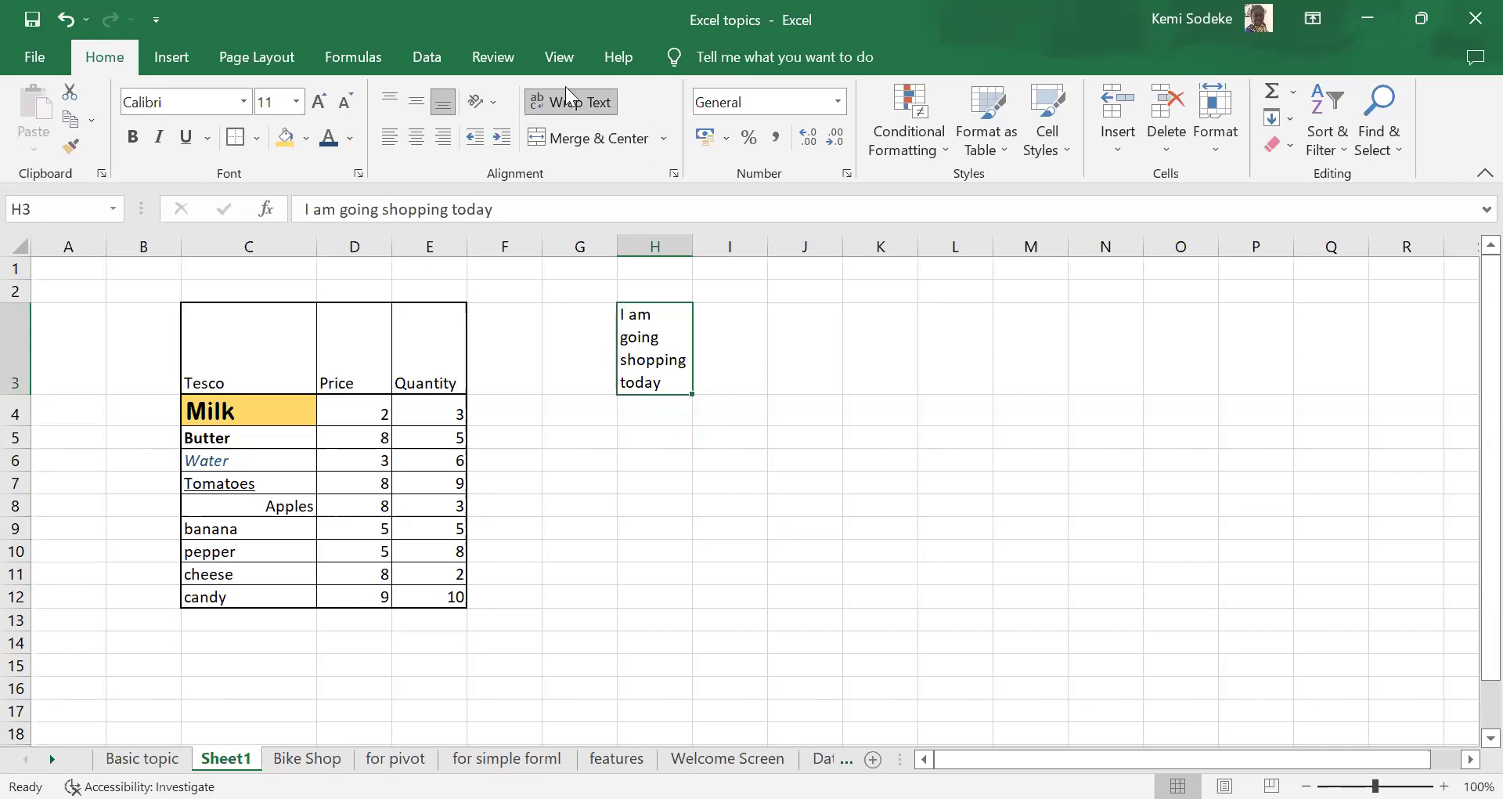
pyautogui.click(598, 107)
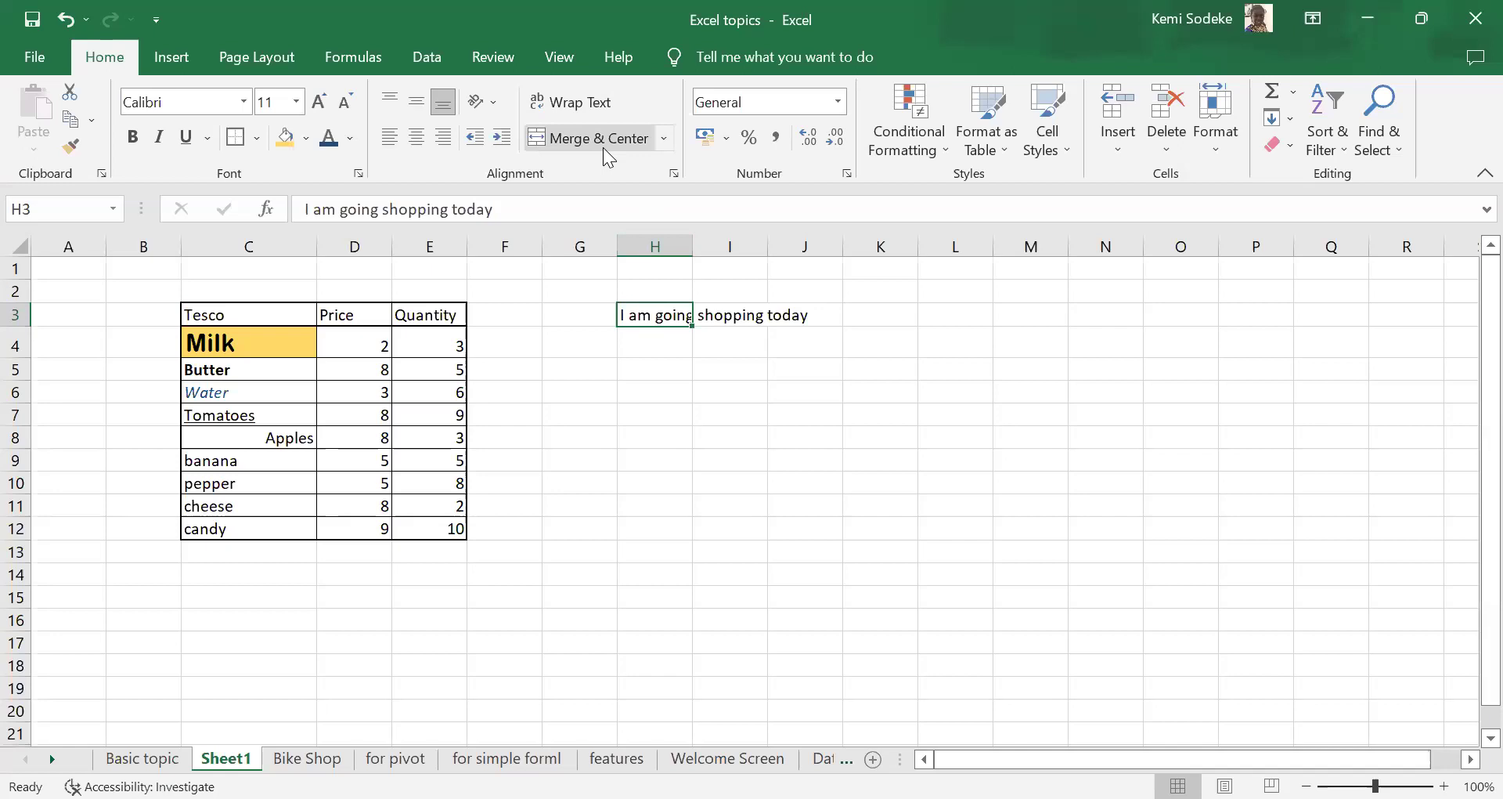
# - Merge cells H6:J6 into one centred cell
pyautogui.click(656, 392)
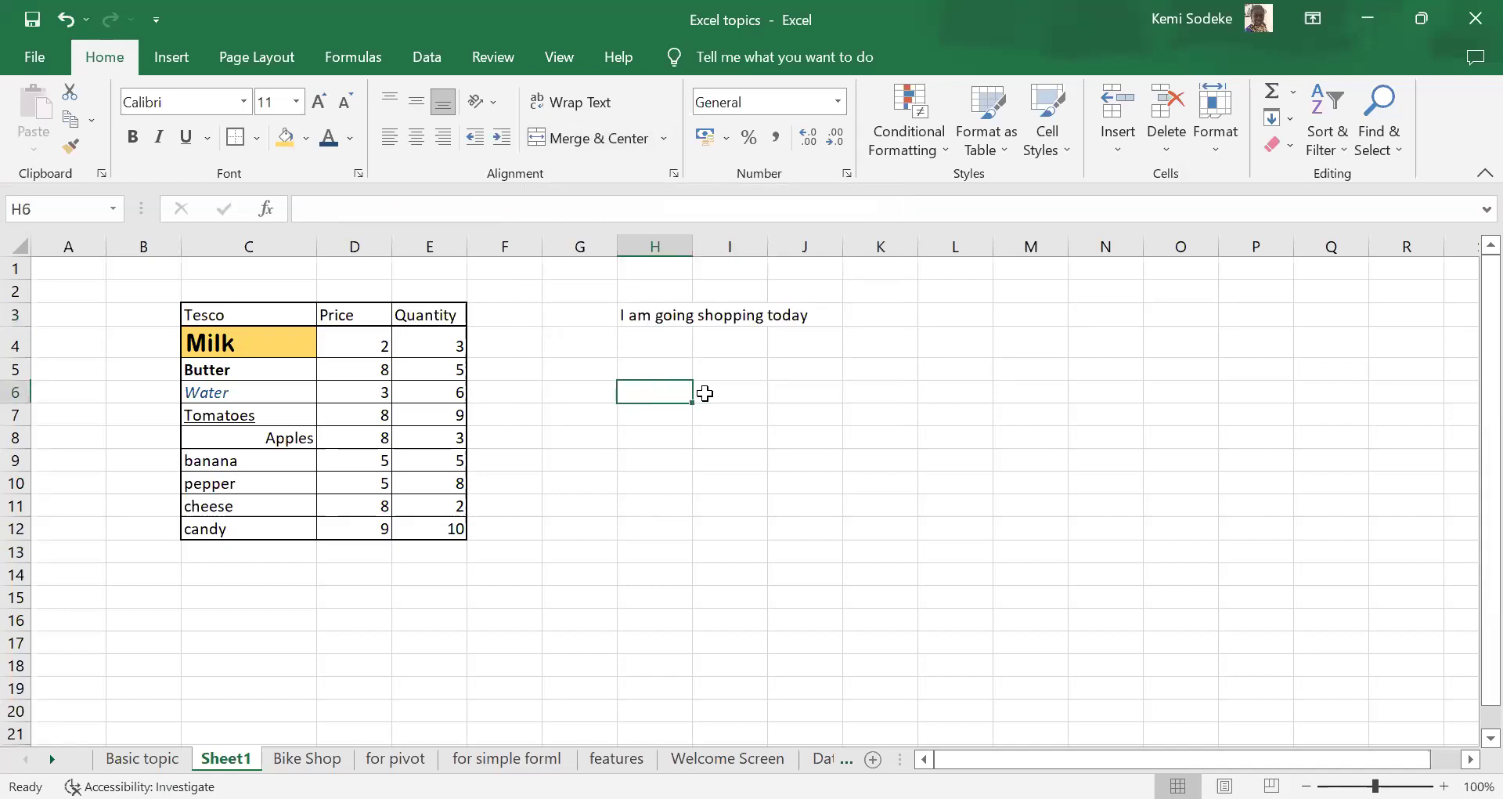
pyautogui.click(728, 396)
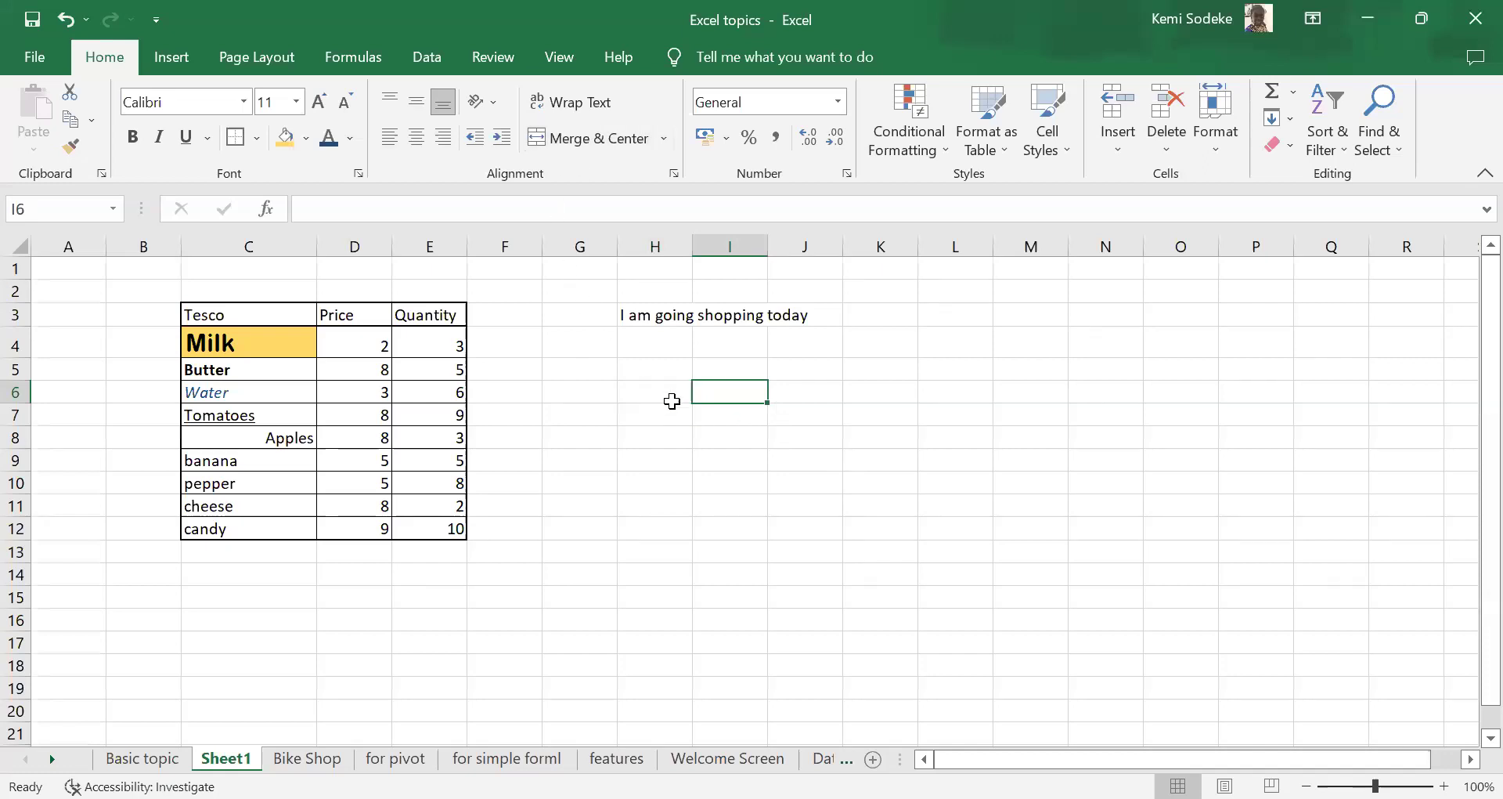
pyautogui.moveTo(648, 388); pyautogui.dragTo(799, 395)
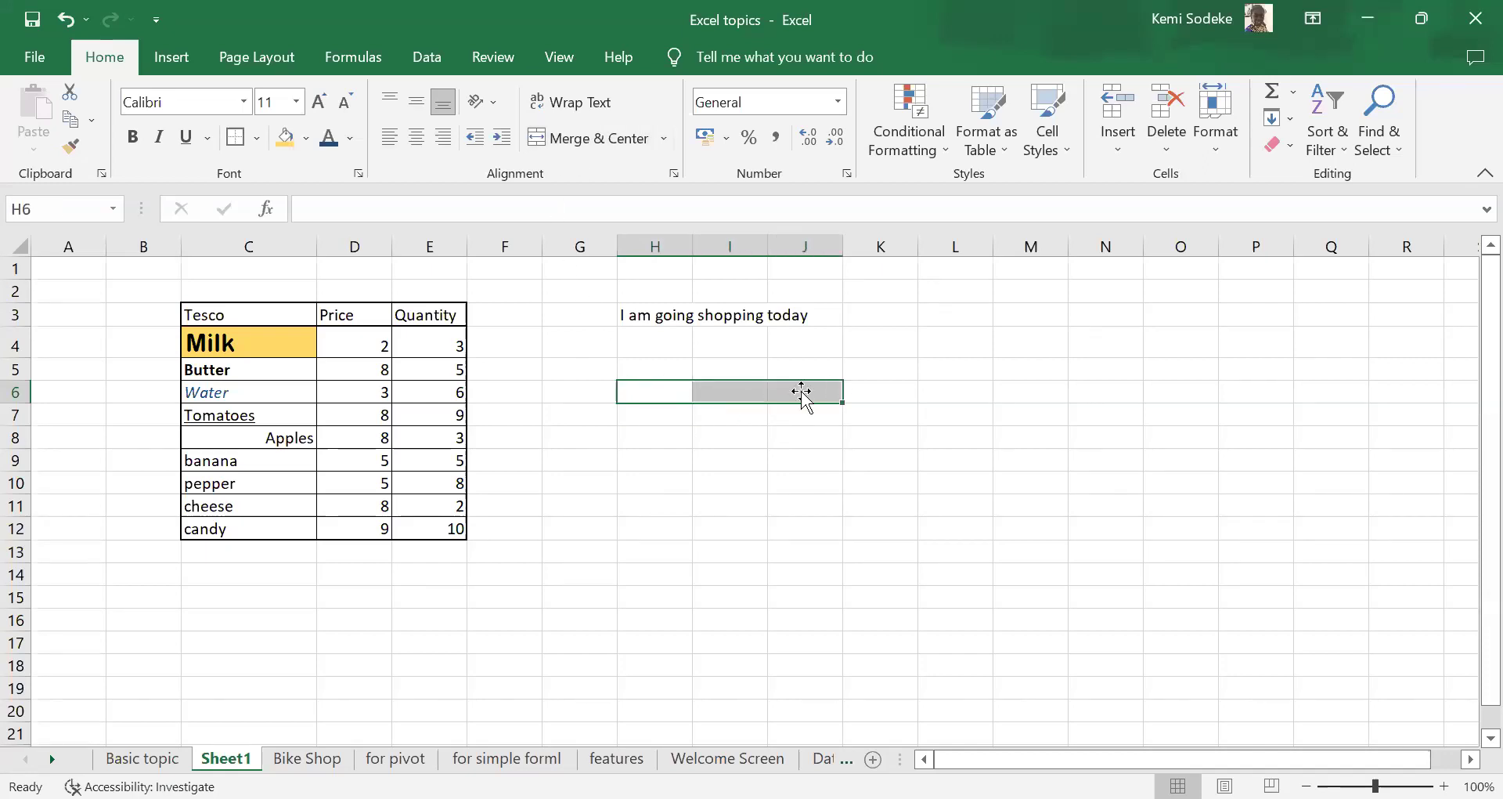
pyautogui.click(605, 134)
pyautogui.click(778, 533)
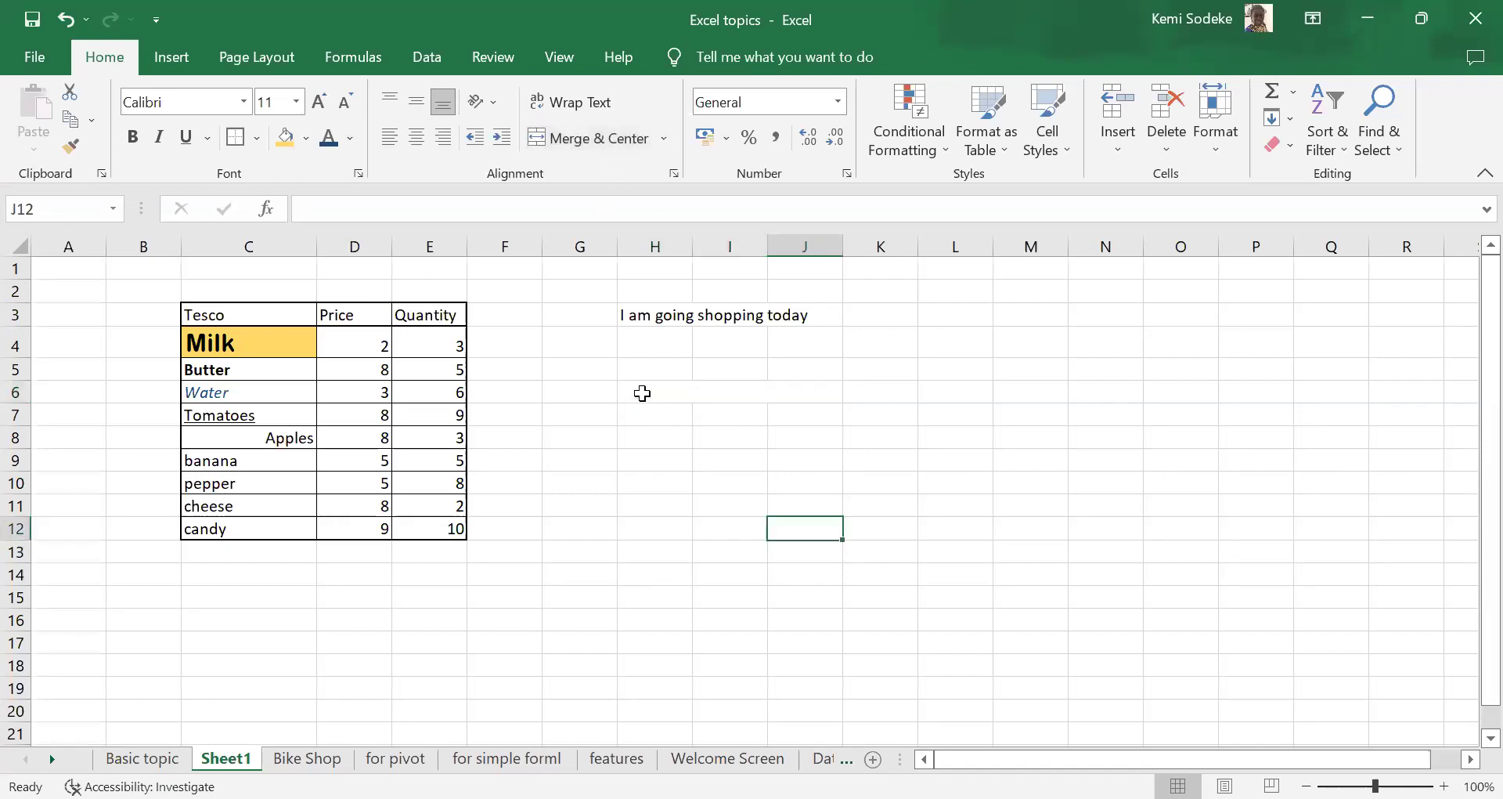
pyautogui.click(642, 393)
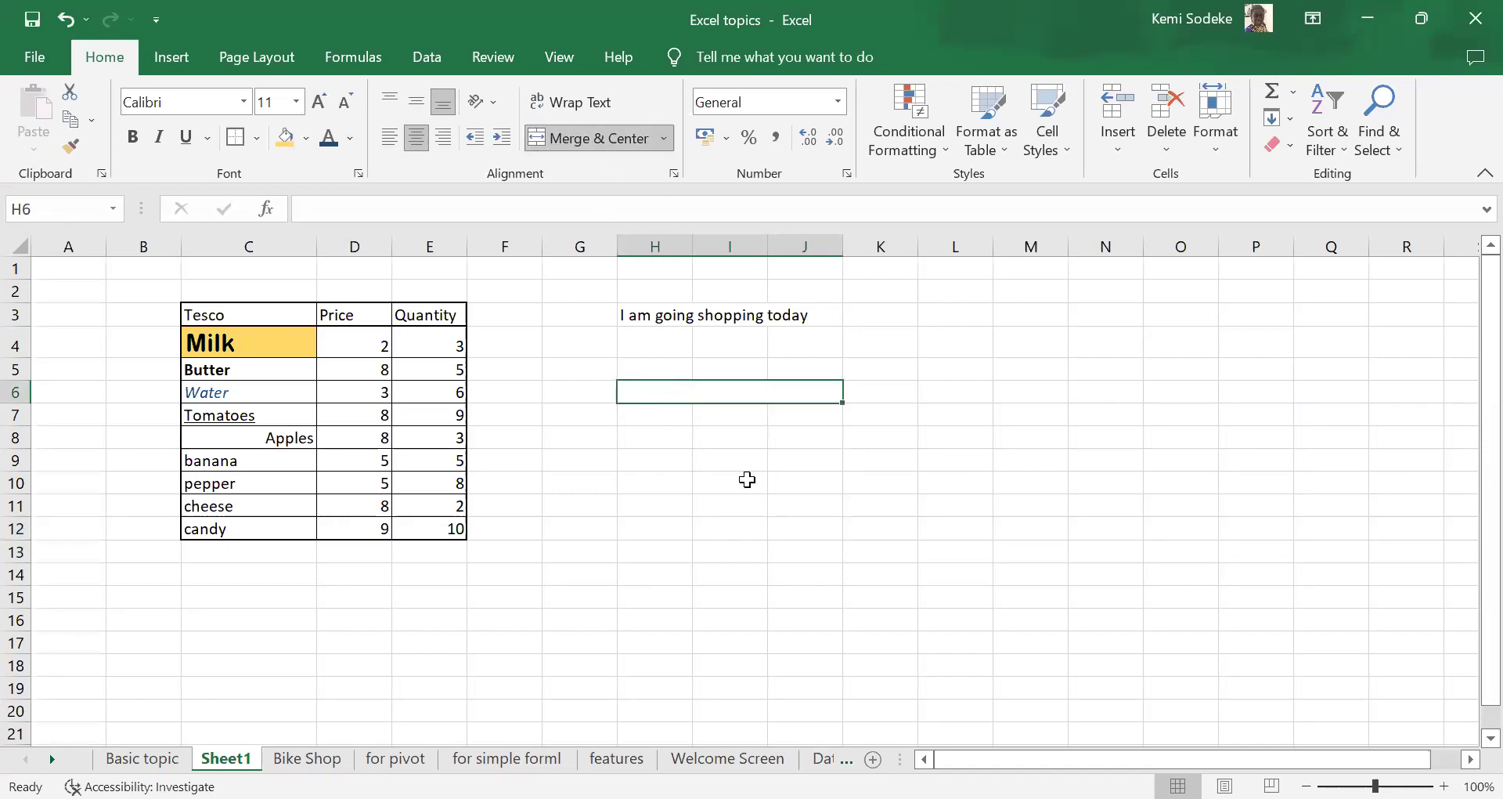
# - Fill the merged H6:J6 light blue, then unmerge it back into three cells
pyautogui.click(305, 138)
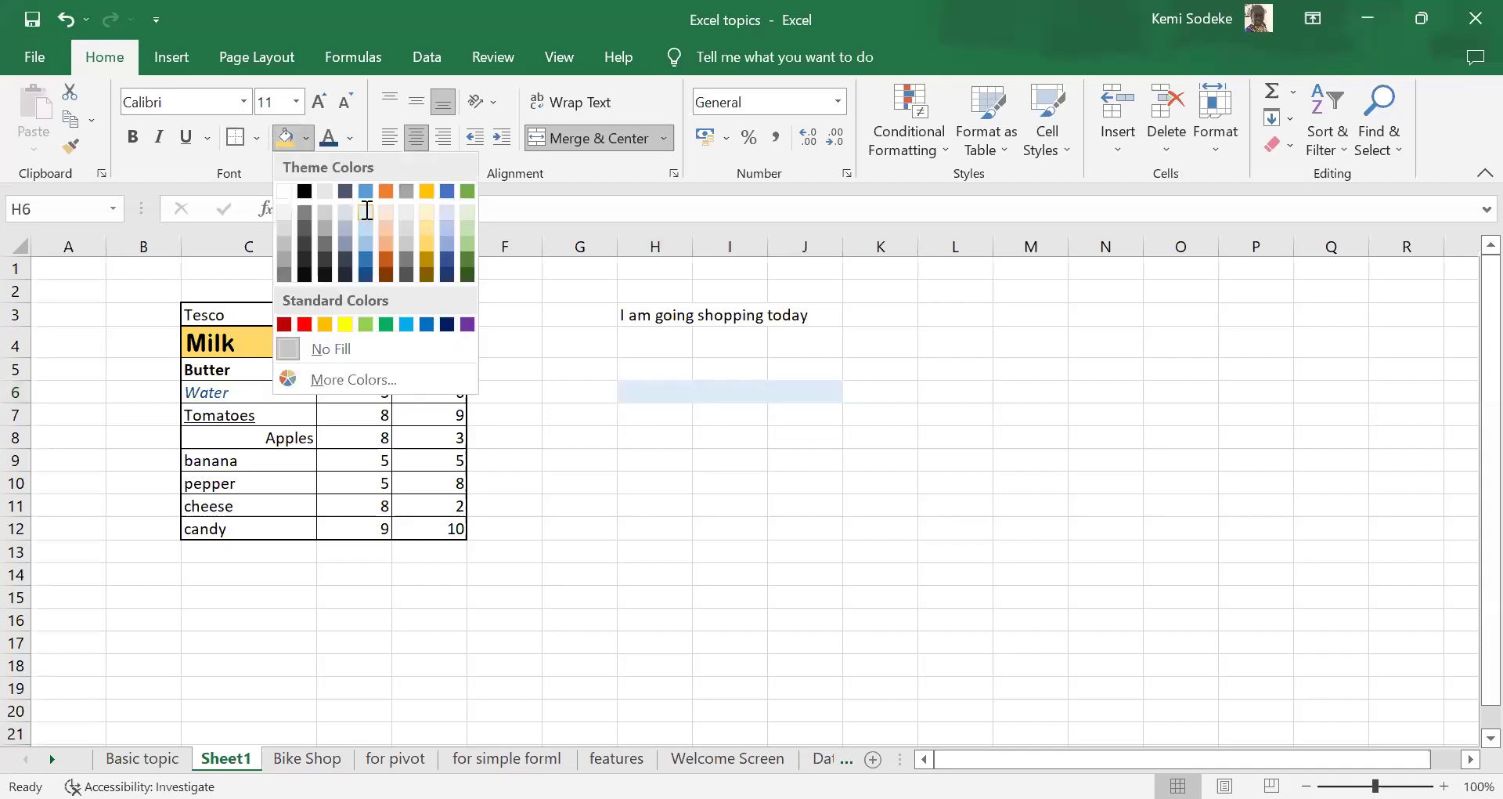
pyautogui.click(647, 503)
pyautogui.click(791, 390)
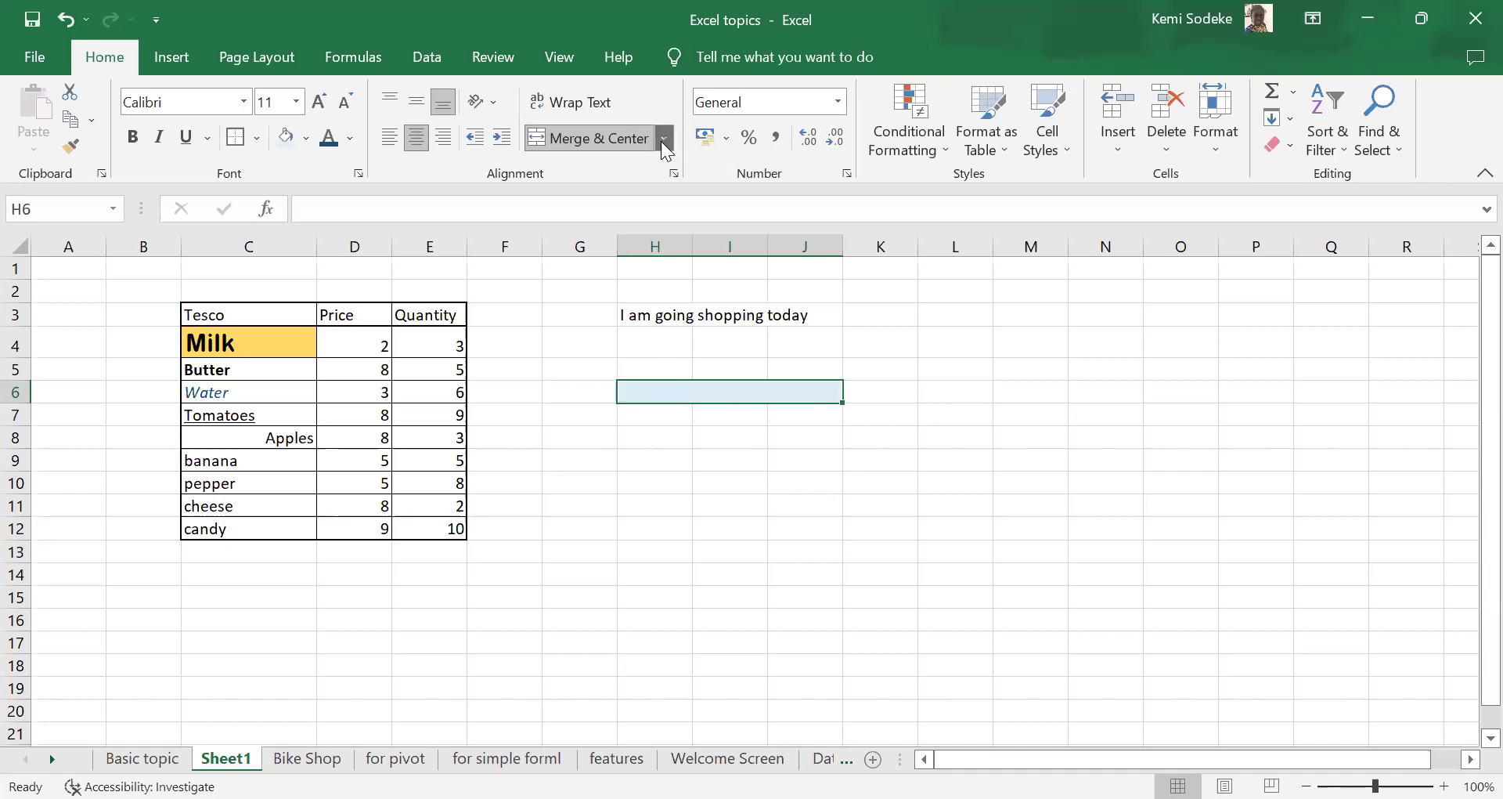
pyautogui.click(597, 137)
pyautogui.click(825, 505)
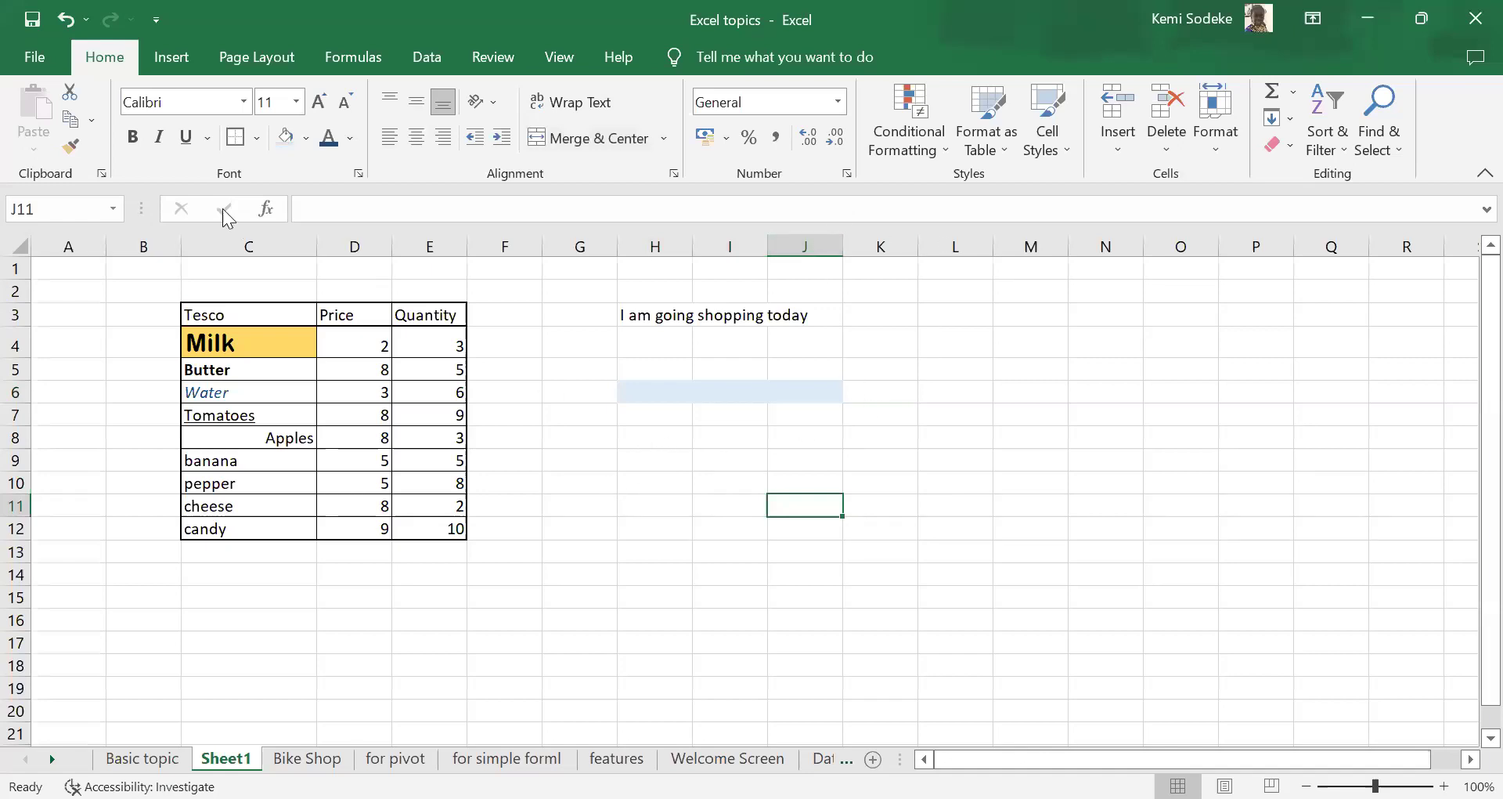
pyautogui.click(589, 435)
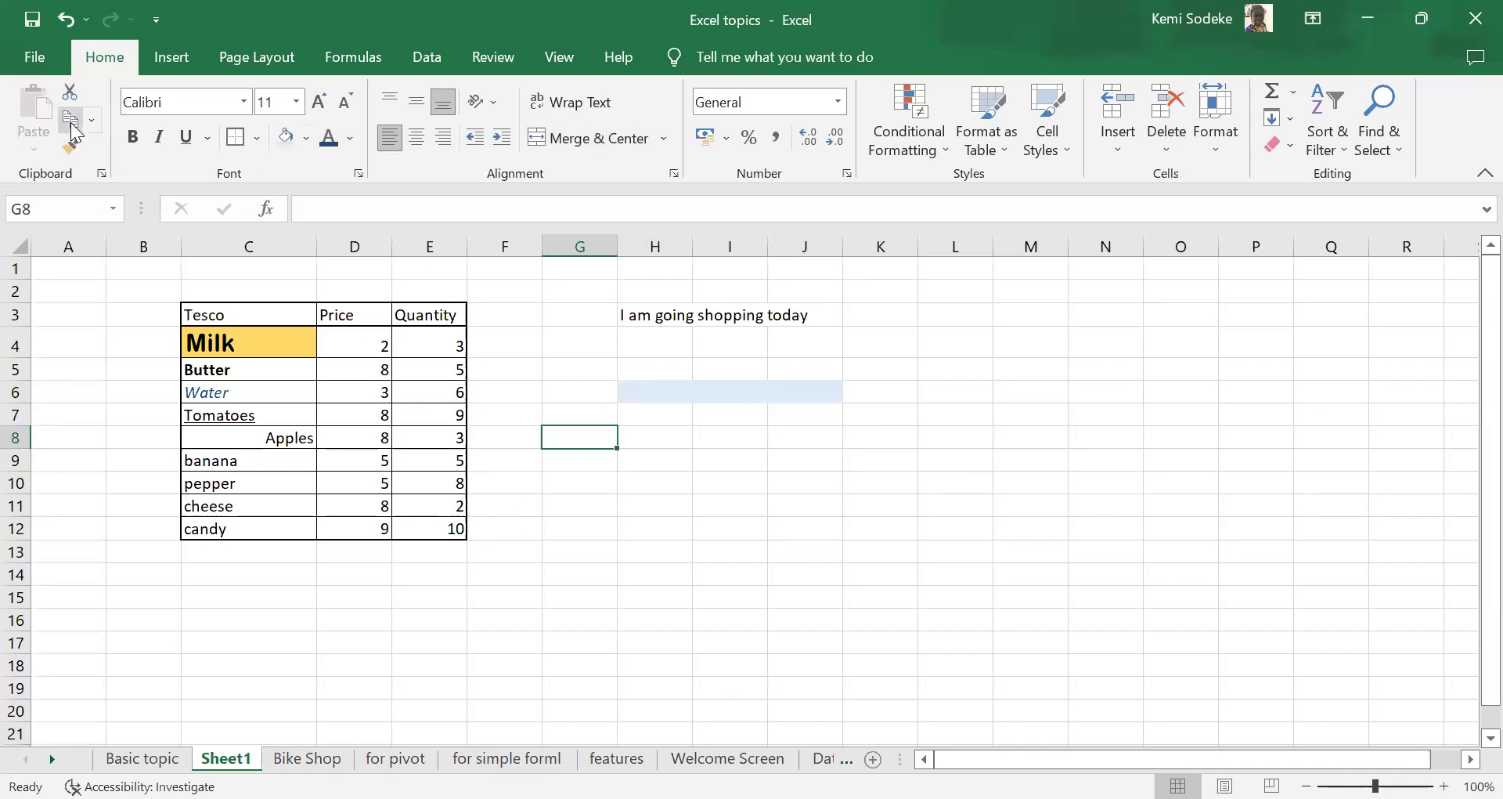
# - Clear the shopping sentence from the block G1:J8
pyautogui.moveTo(609, 274); pyautogui.dragTo(832, 436)
pyautogui.press('Delete')
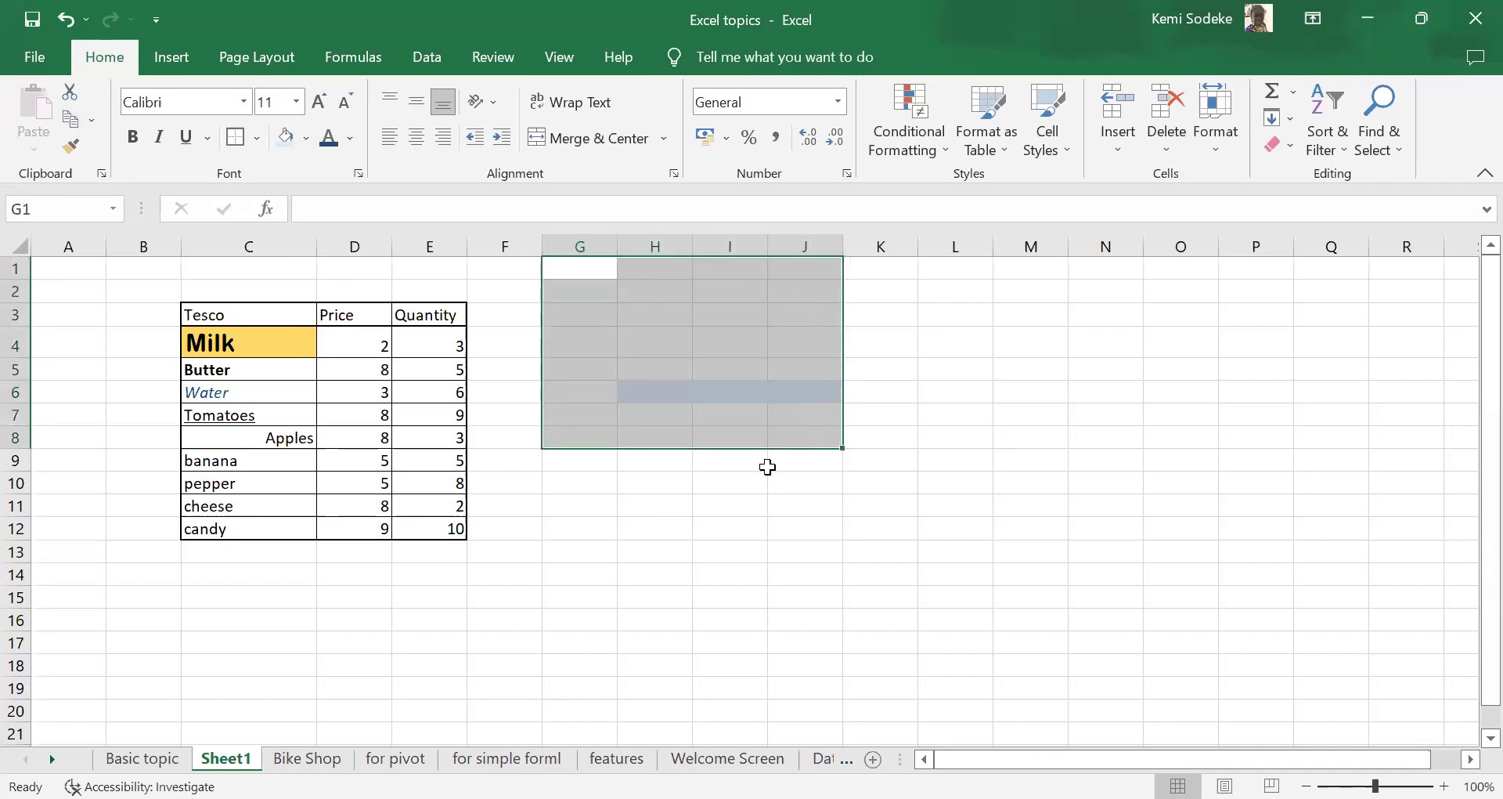
pyautogui.click(505, 513)
# - Copy the table C3:E12 to J3, then undo the paste and cancel the copy
pyautogui.moveTo(206, 315)
pyautogui.mouseDown()
pyautogui.moveTo(429, 345)
pyautogui.moveTo(437, 535)
pyautogui.mouseUp()
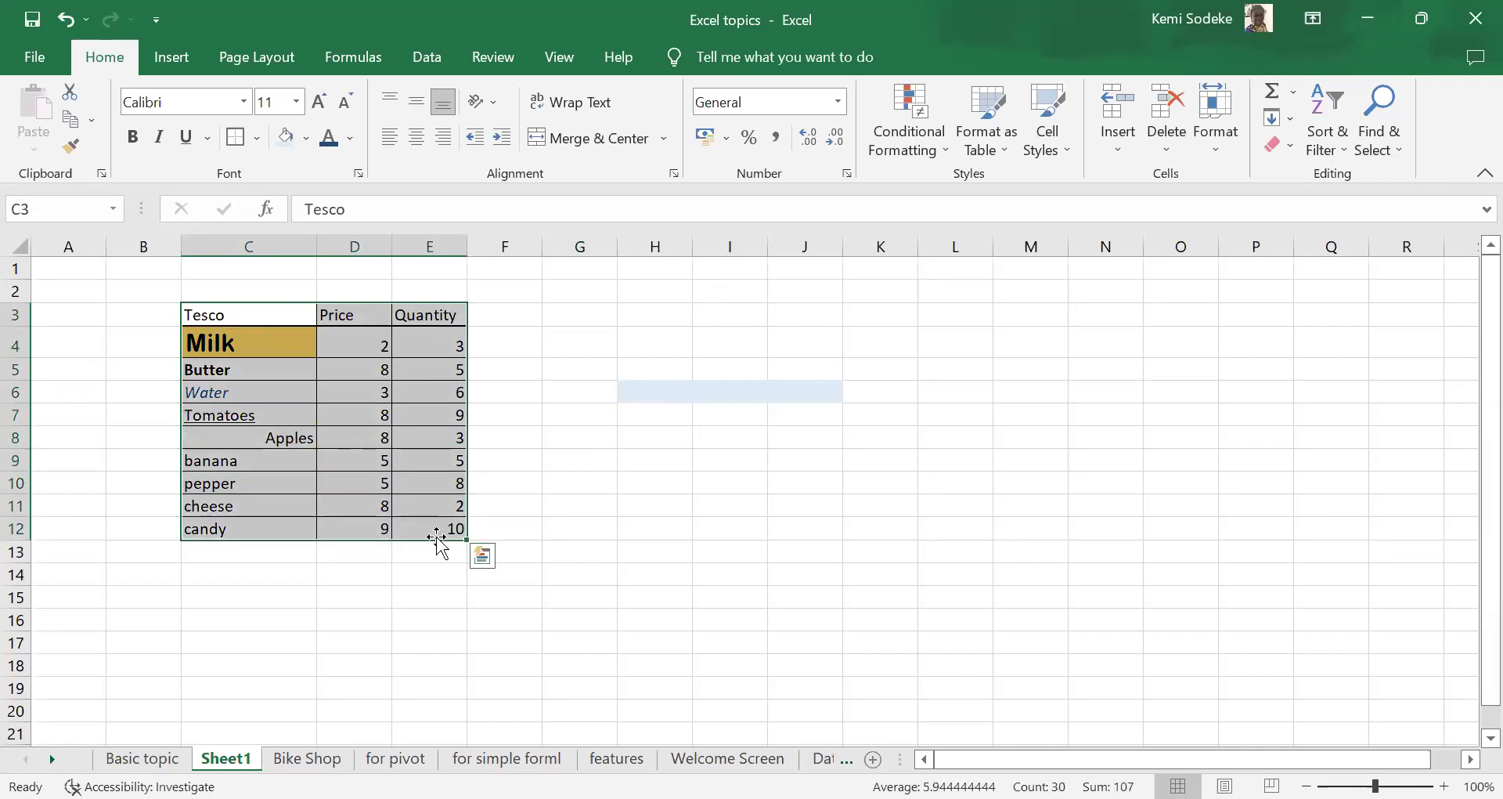
pyautogui.click(72, 121)
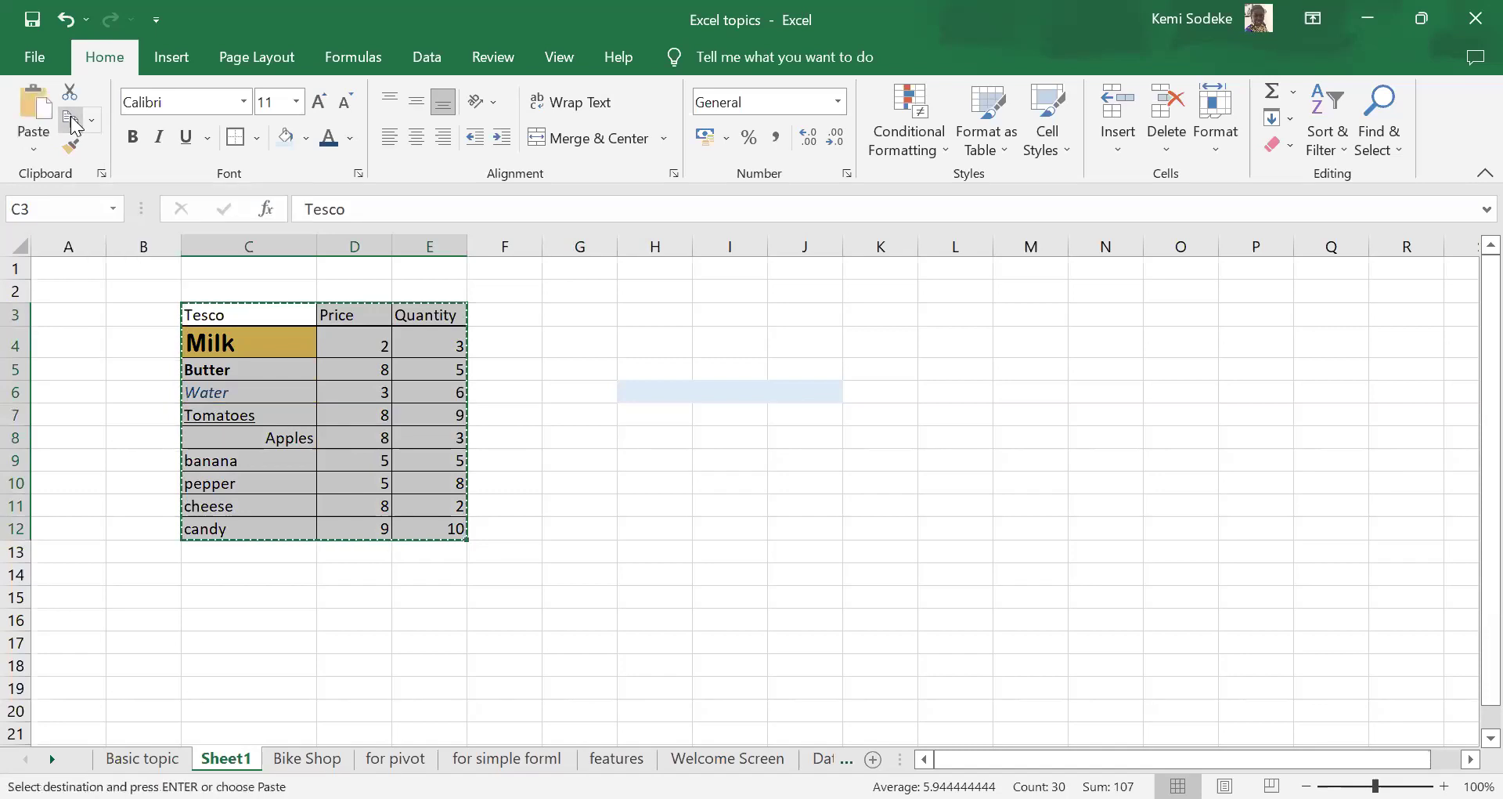
pyautogui.click(803, 312)
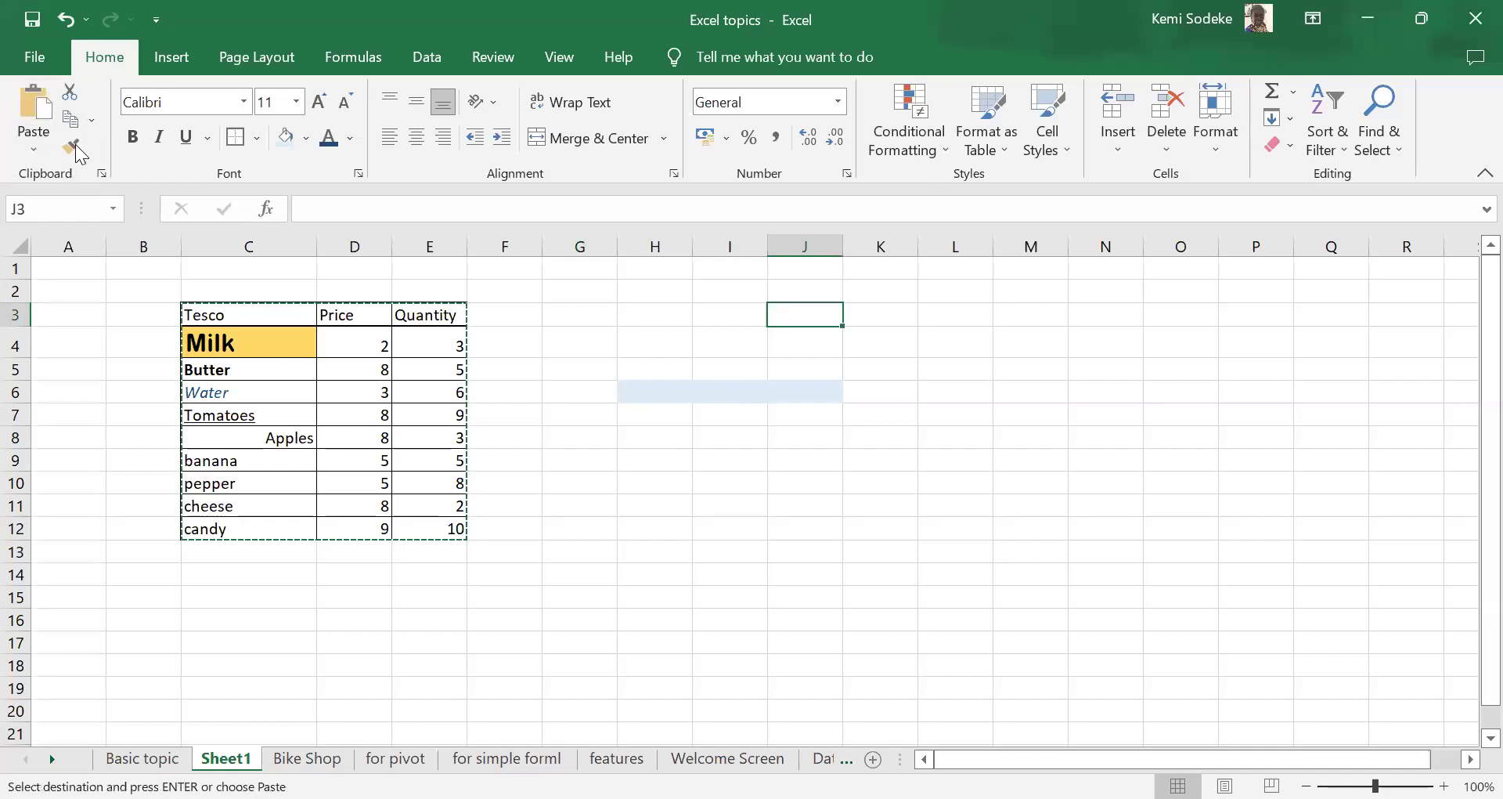
pyautogui.click(34, 108)
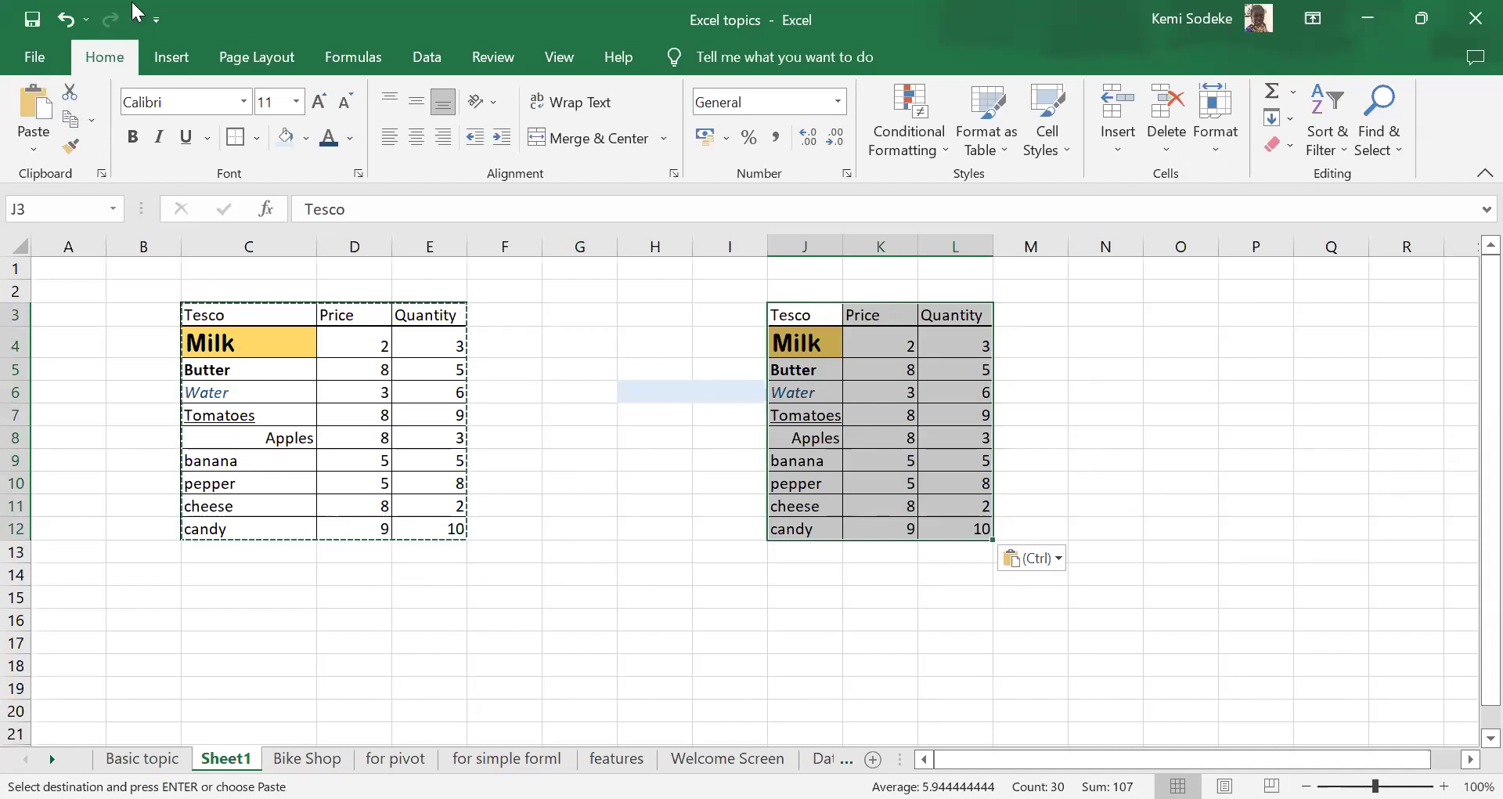
pyautogui.click(65, 22)
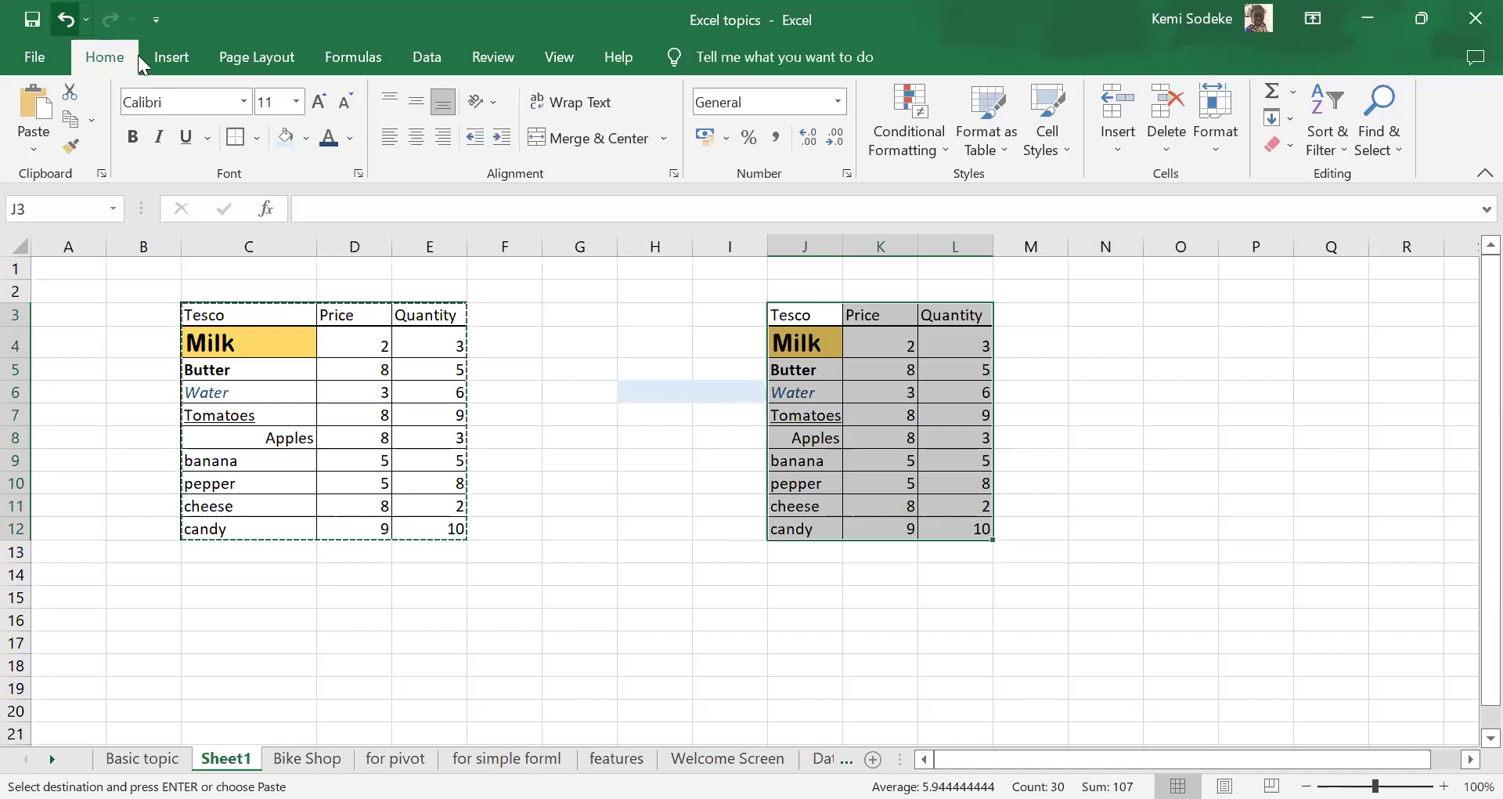
pyautogui.click(583, 485)
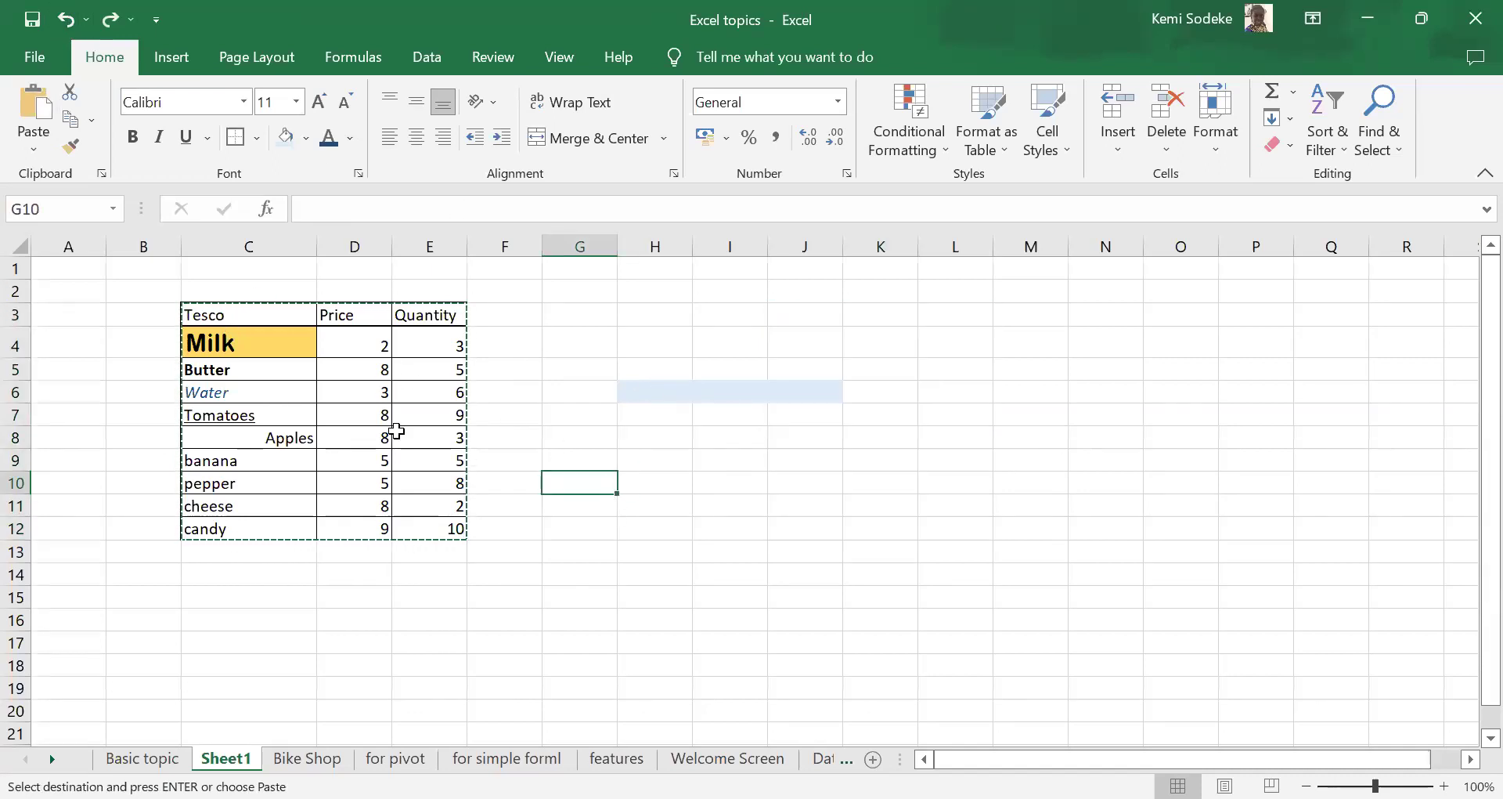
pyautogui.press('Escape')
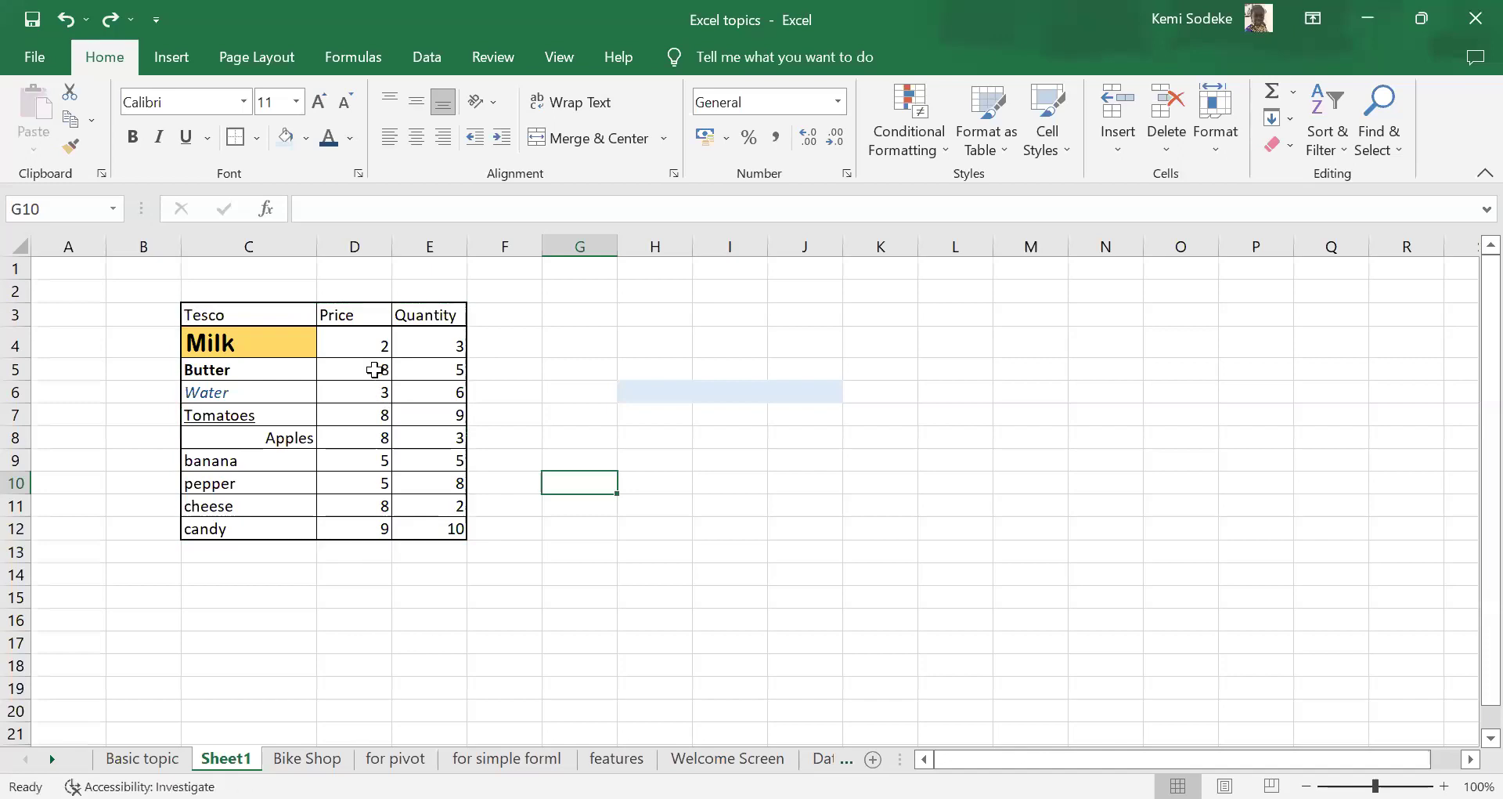
# - Cut the shopping table C3:E12 and paste it at K3, filling K3:M12
pyautogui.moveTo(211, 311); pyautogui.dragTo(483, 520)
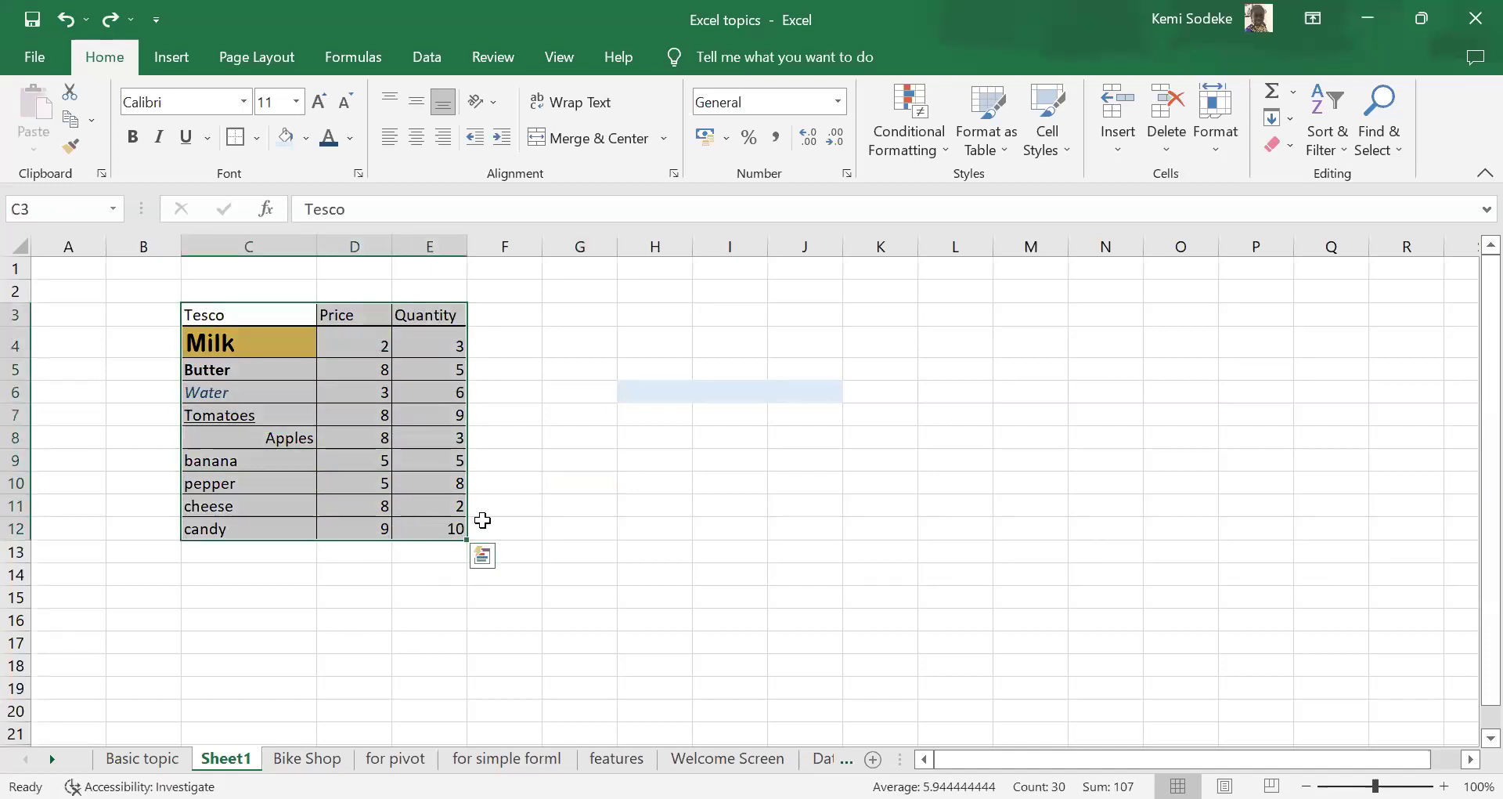
pyautogui.click(75, 97)
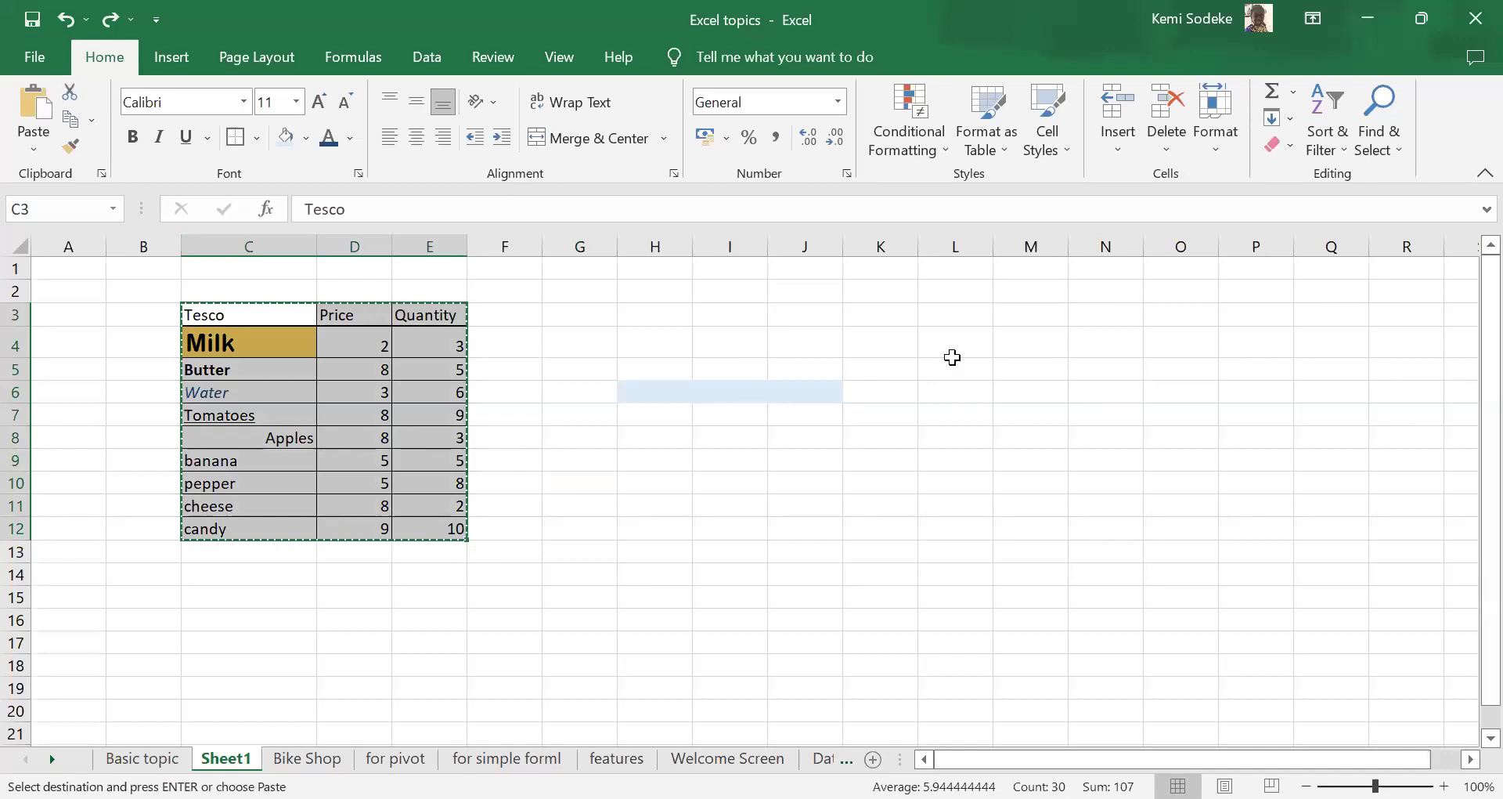
pyautogui.click(869, 307)
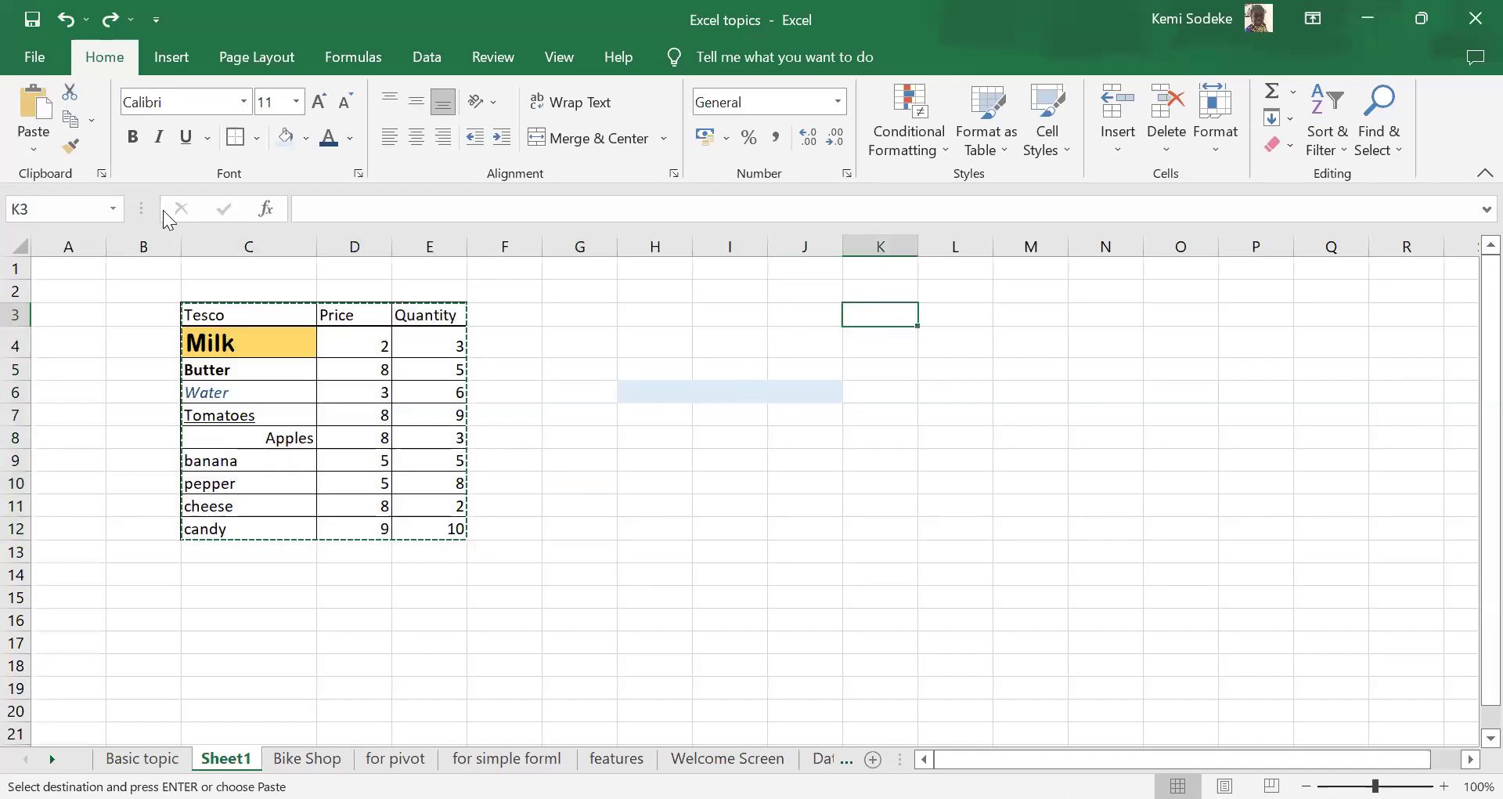
pyautogui.click(36, 105)
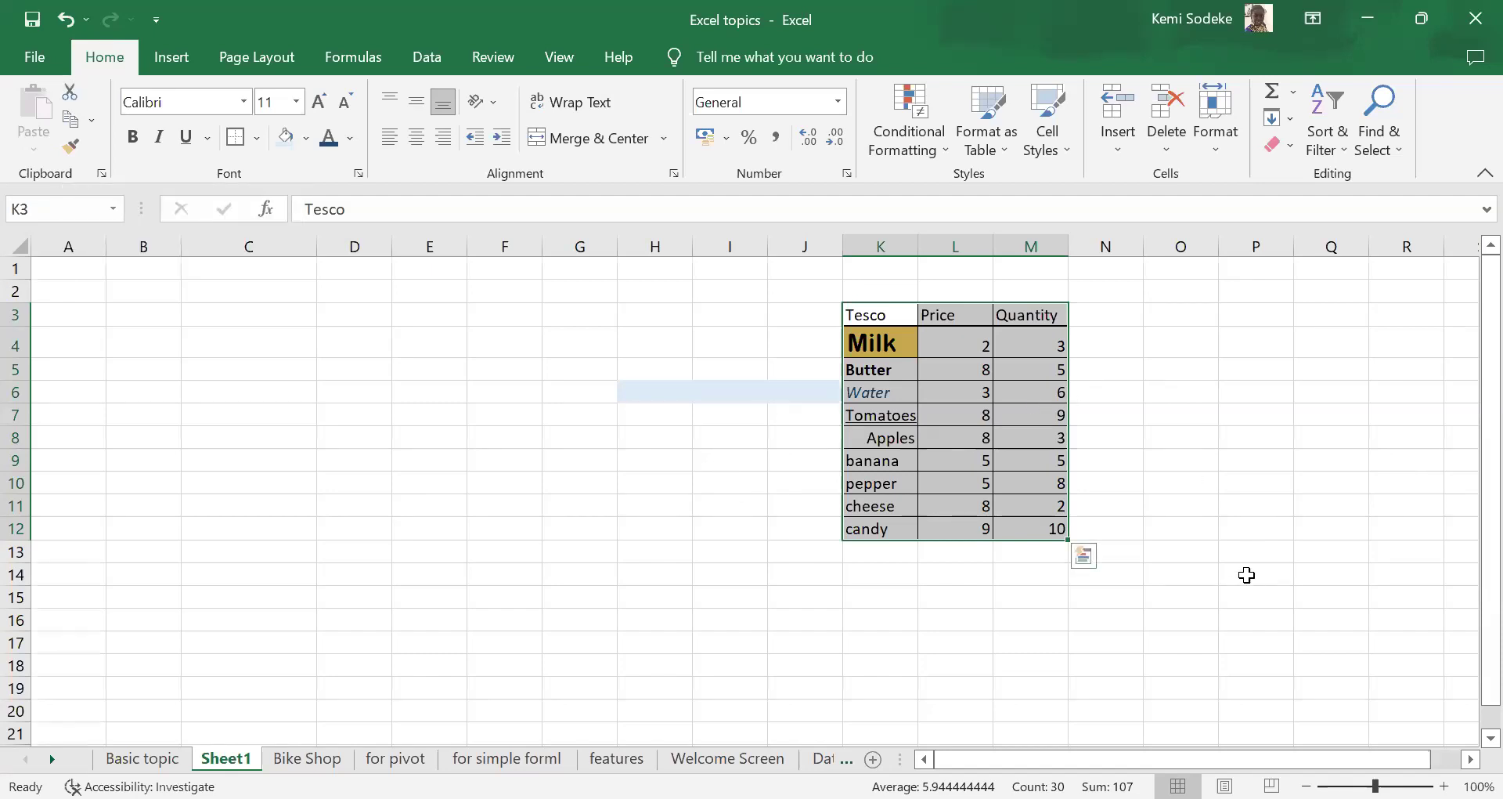
# - Drag the Tesco table from K3:M12 to B9:D18, then undo the misplaced move
pyautogui.click(1165, 318)
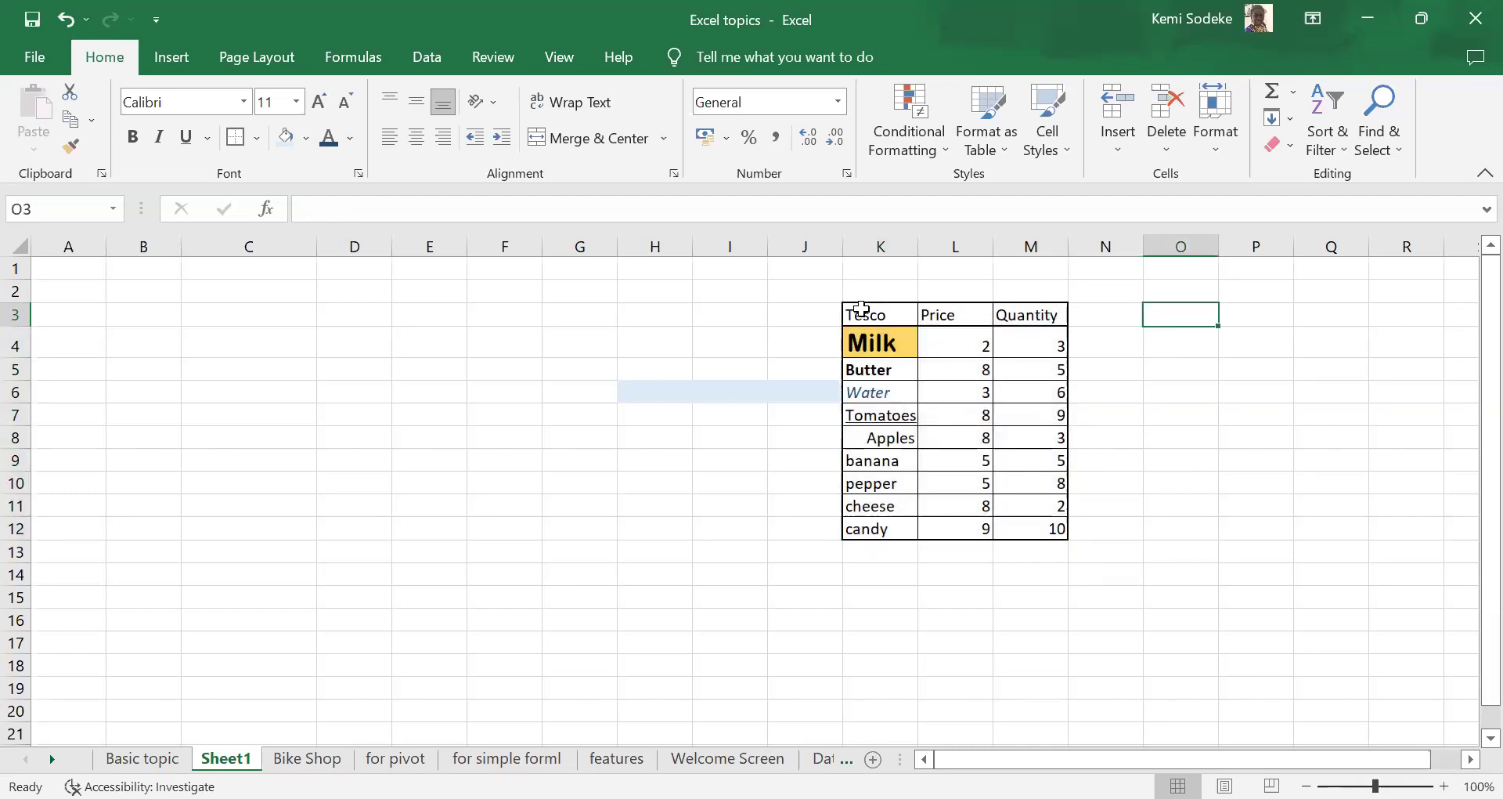
pyautogui.moveTo(861, 309); pyautogui.dragTo(1038, 530)
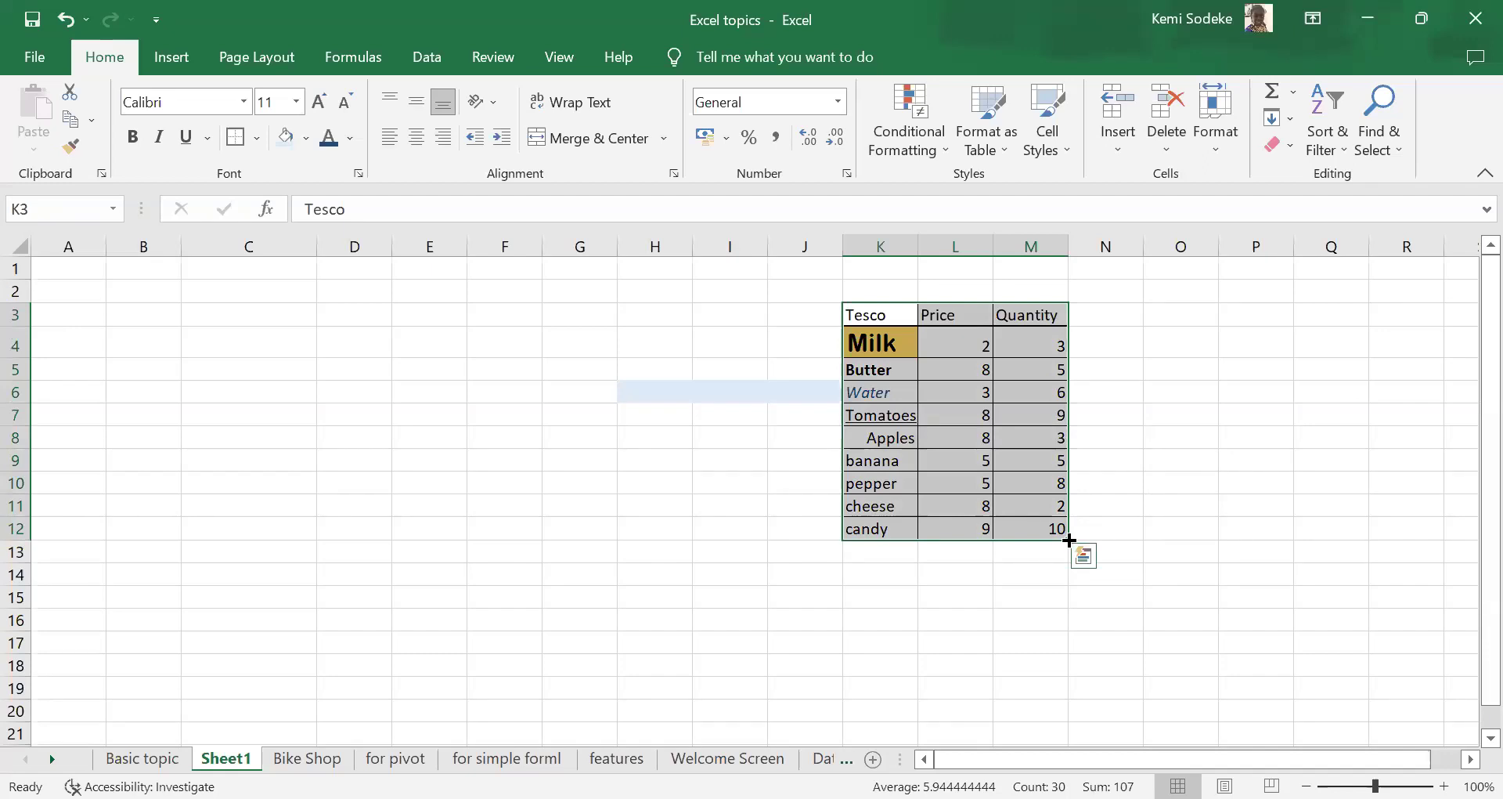
pyautogui.moveTo(1069, 541); pyautogui.dragTo(1069, 540)
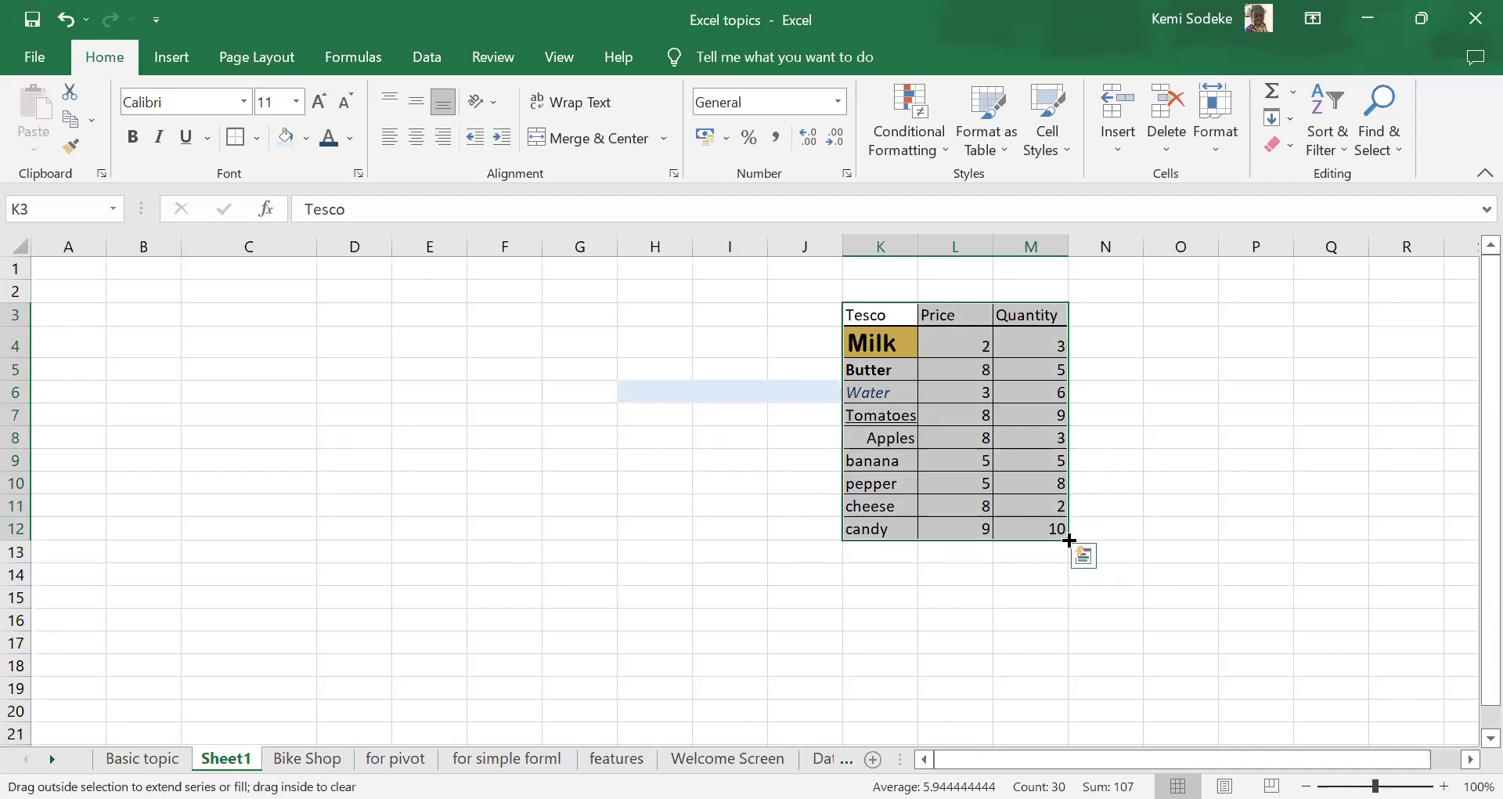
pyautogui.moveTo(1070, 541); pyautogui.dragTo(1069, 540)
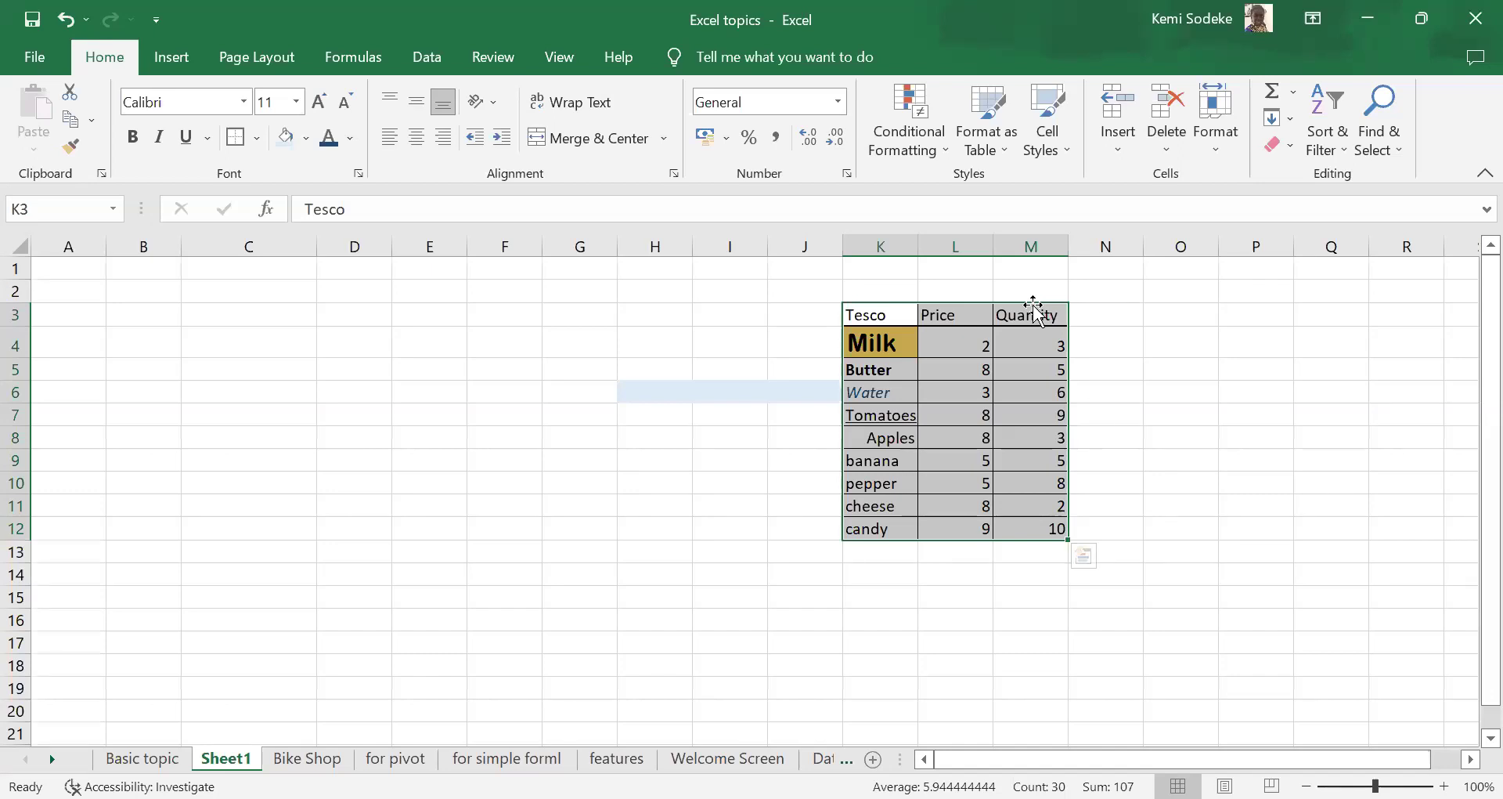
pyautogui.moveTo(1034, 306); pyautogui.dragTo(875, 316)
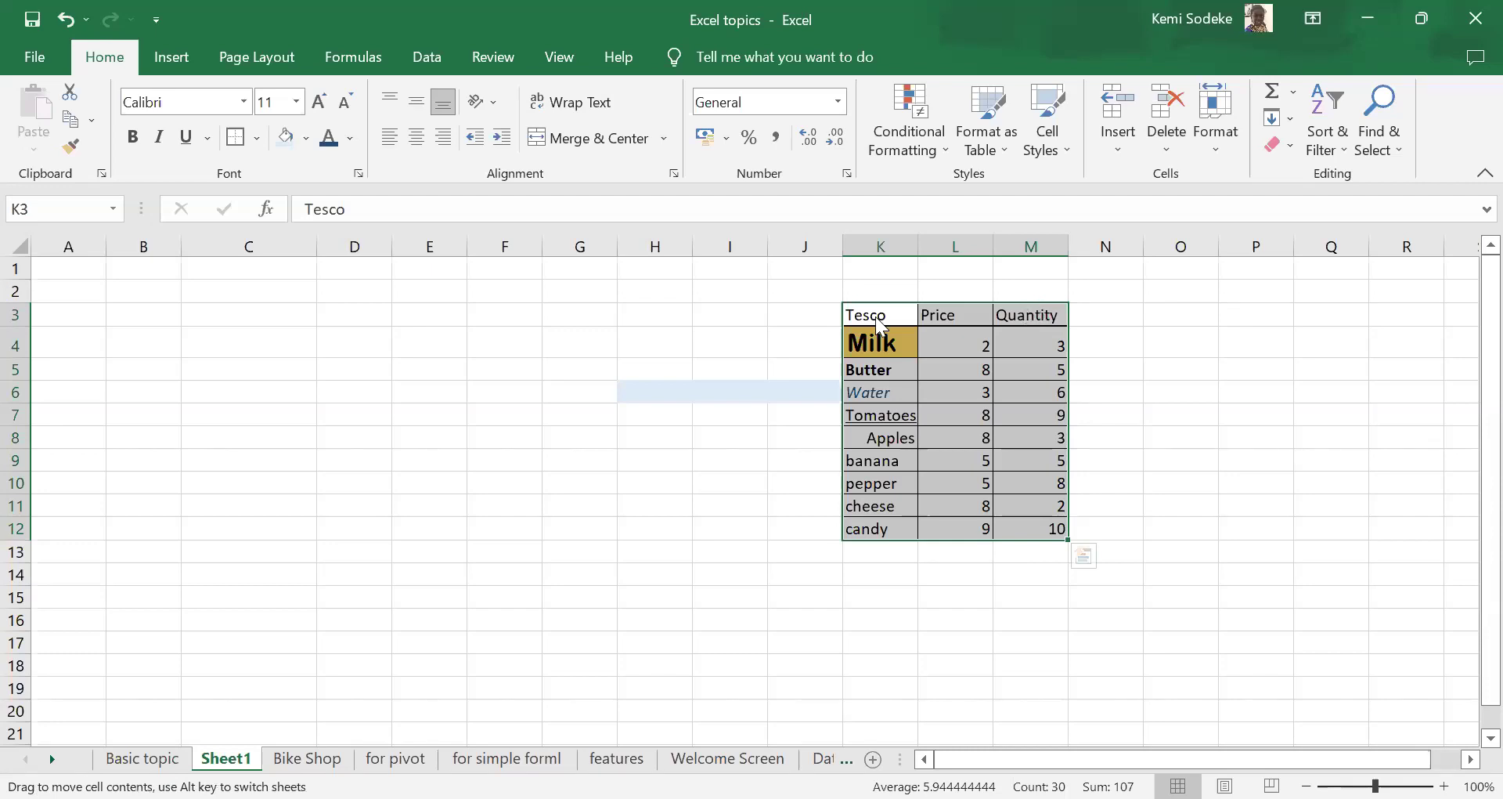
pyautogui.moveTo(341, 324); pyautogui.dragTo(353, 443)
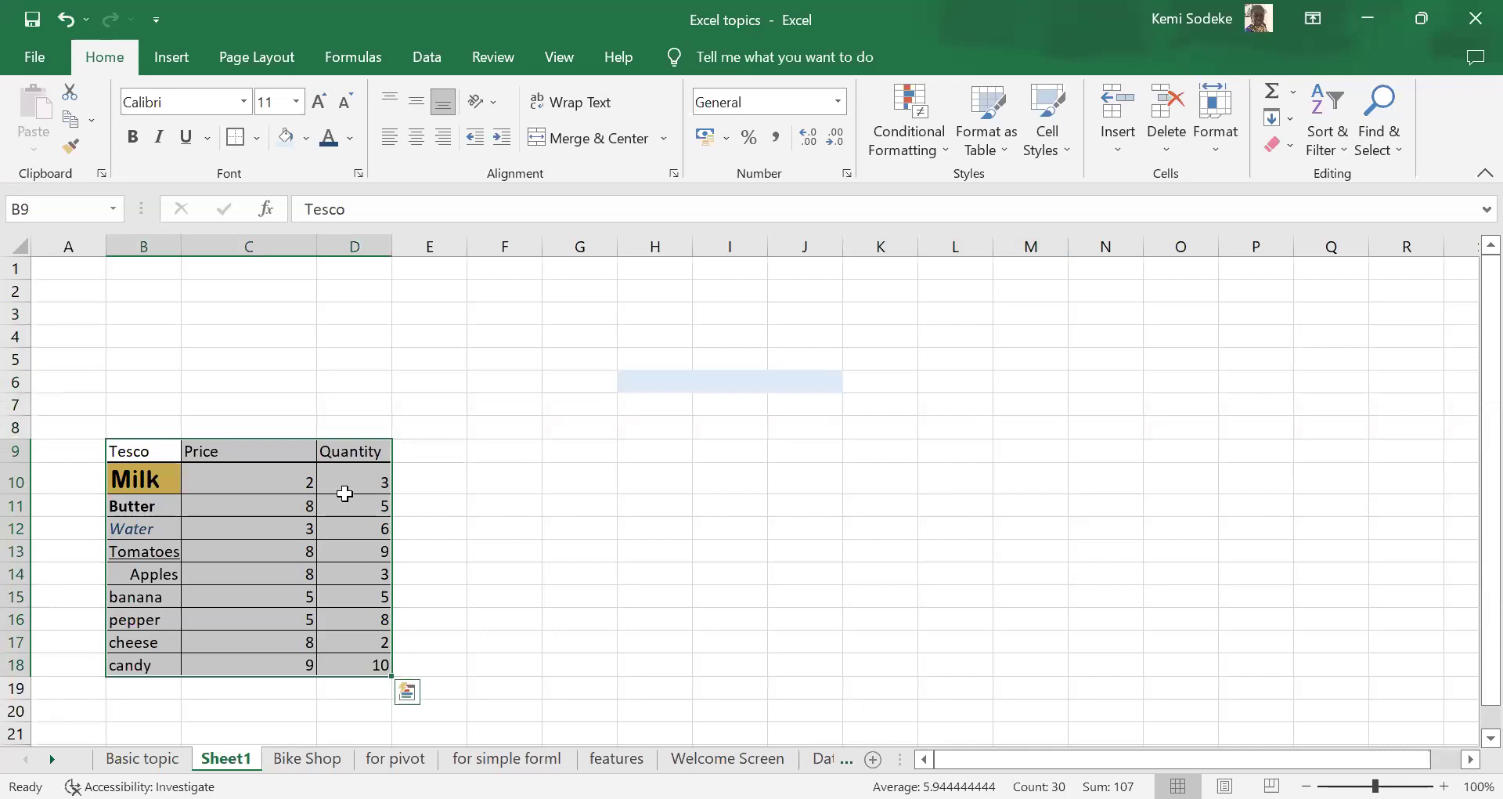
pyautogui.click(68, 19)
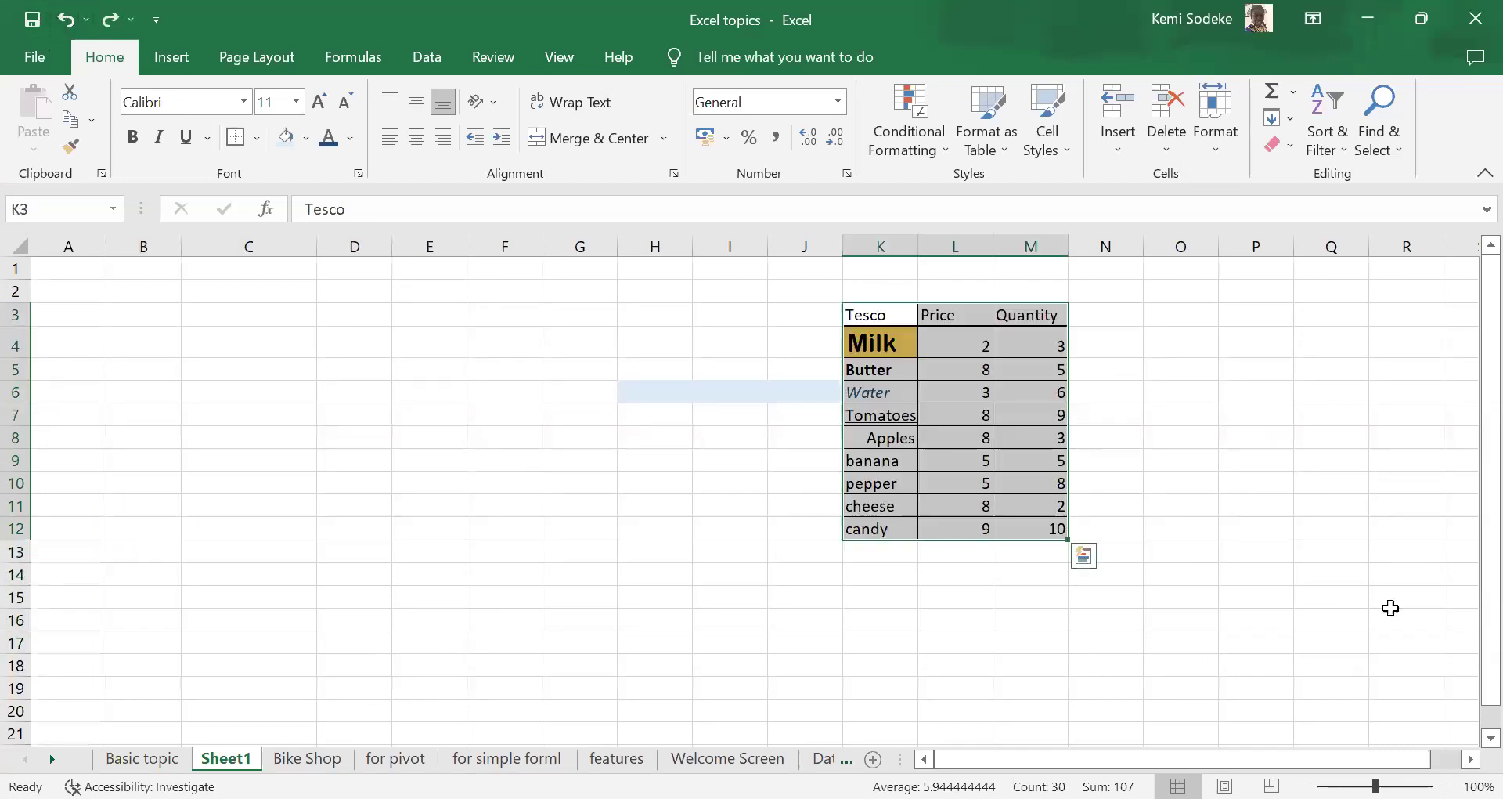
# - Drag the Tesco table again and drop it at B4:D13
pyautogui.moveTo(1255, 415); pyautogui.dragTo(1182, 435)
pyautogui.moveTo(850, 313); pyautogui.dragTo(1032, 517)
pyautogui.moveTo(1037, 310); pyautogui.dragTo(978, 313)
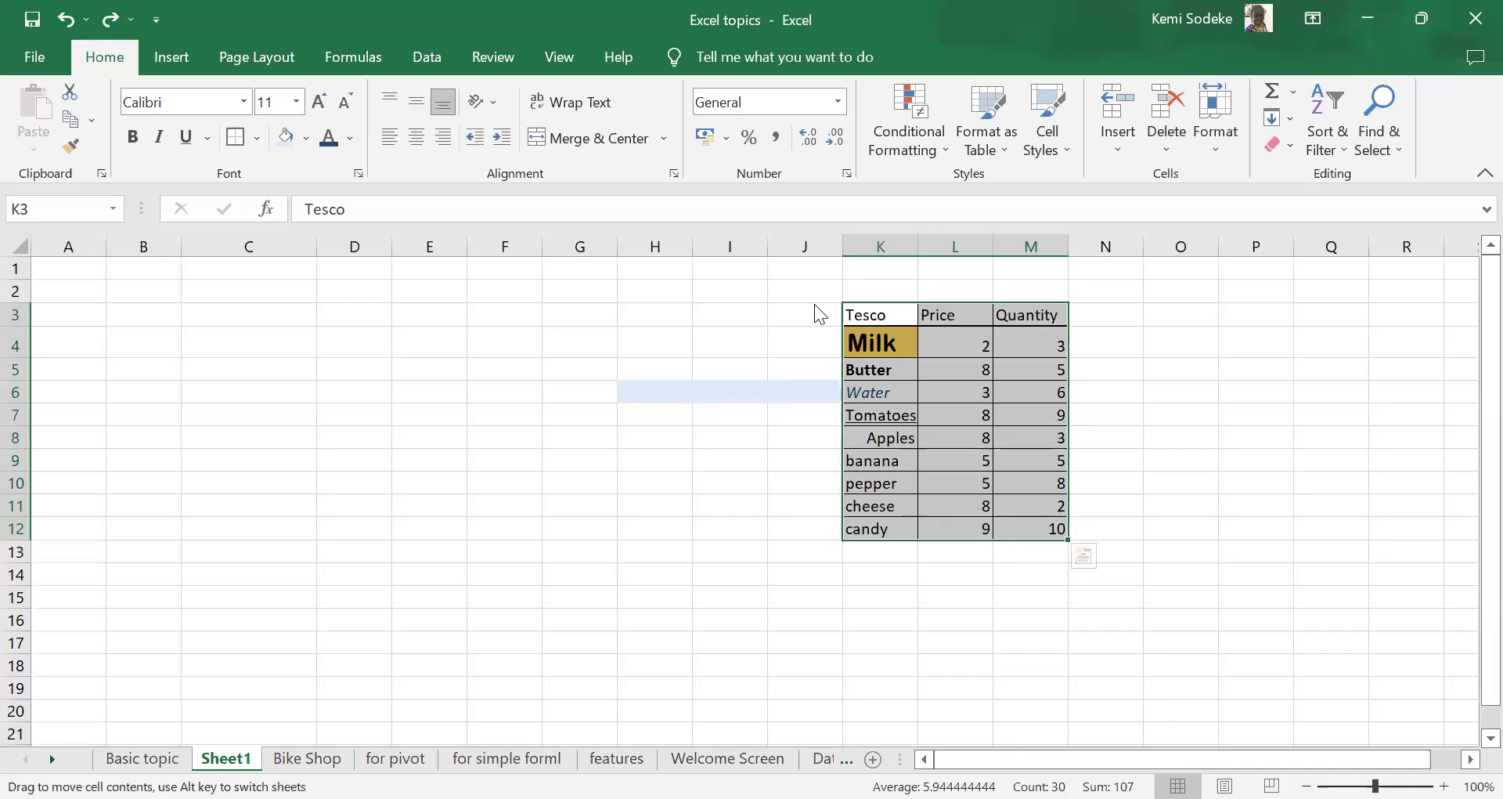
pyautogui.moveTo(361, 335); pyautogui.dragTo(361, 335)
pyautogui.click(570, 503)
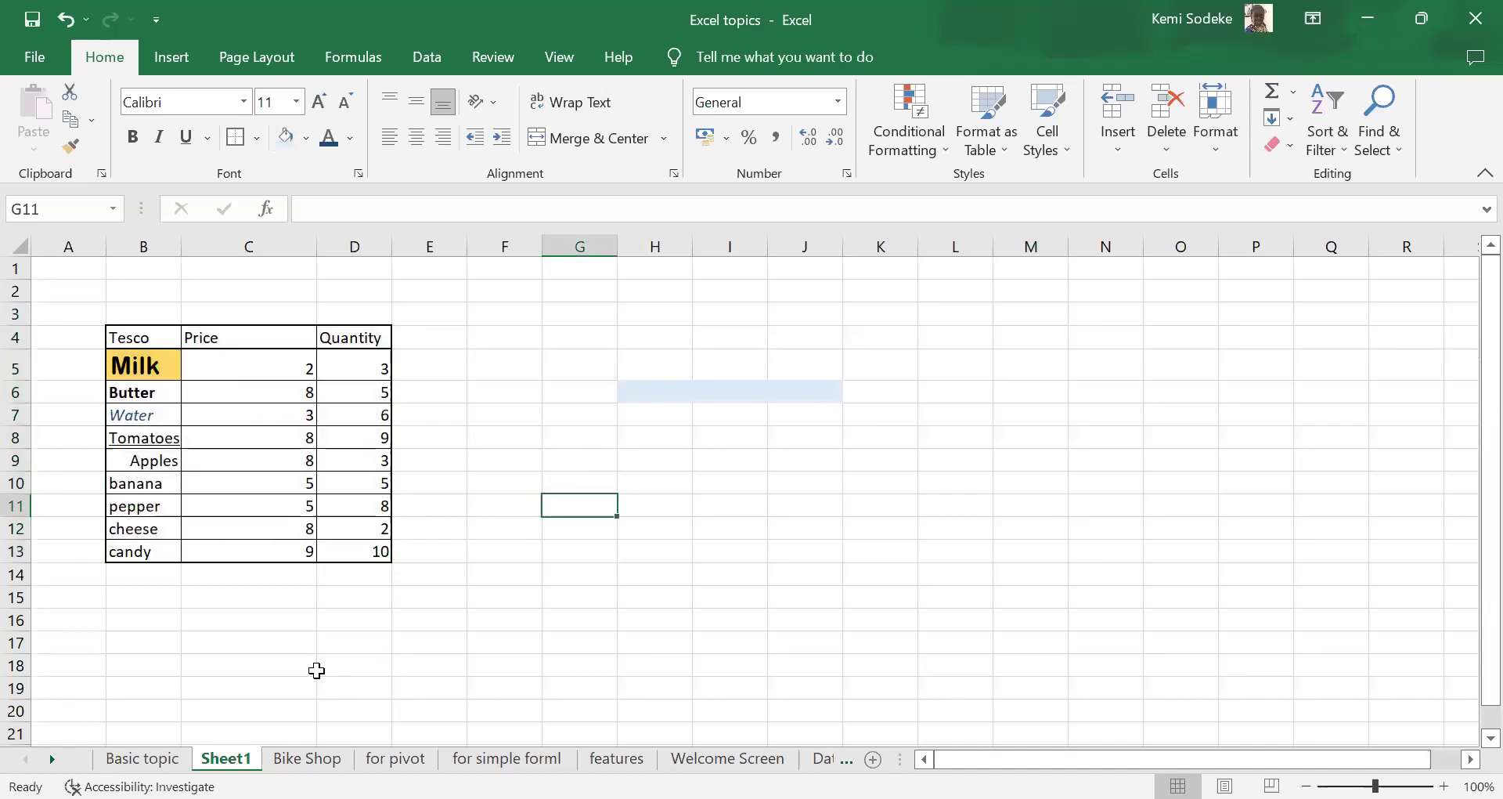
# - Widen column B just enough to fit the item names, undoing an over-wide 18.09 attempt
pyautogui.click(180, 246)
pyautogui.moveTo(179, 246); pyautogui.dragTo(266, 244)
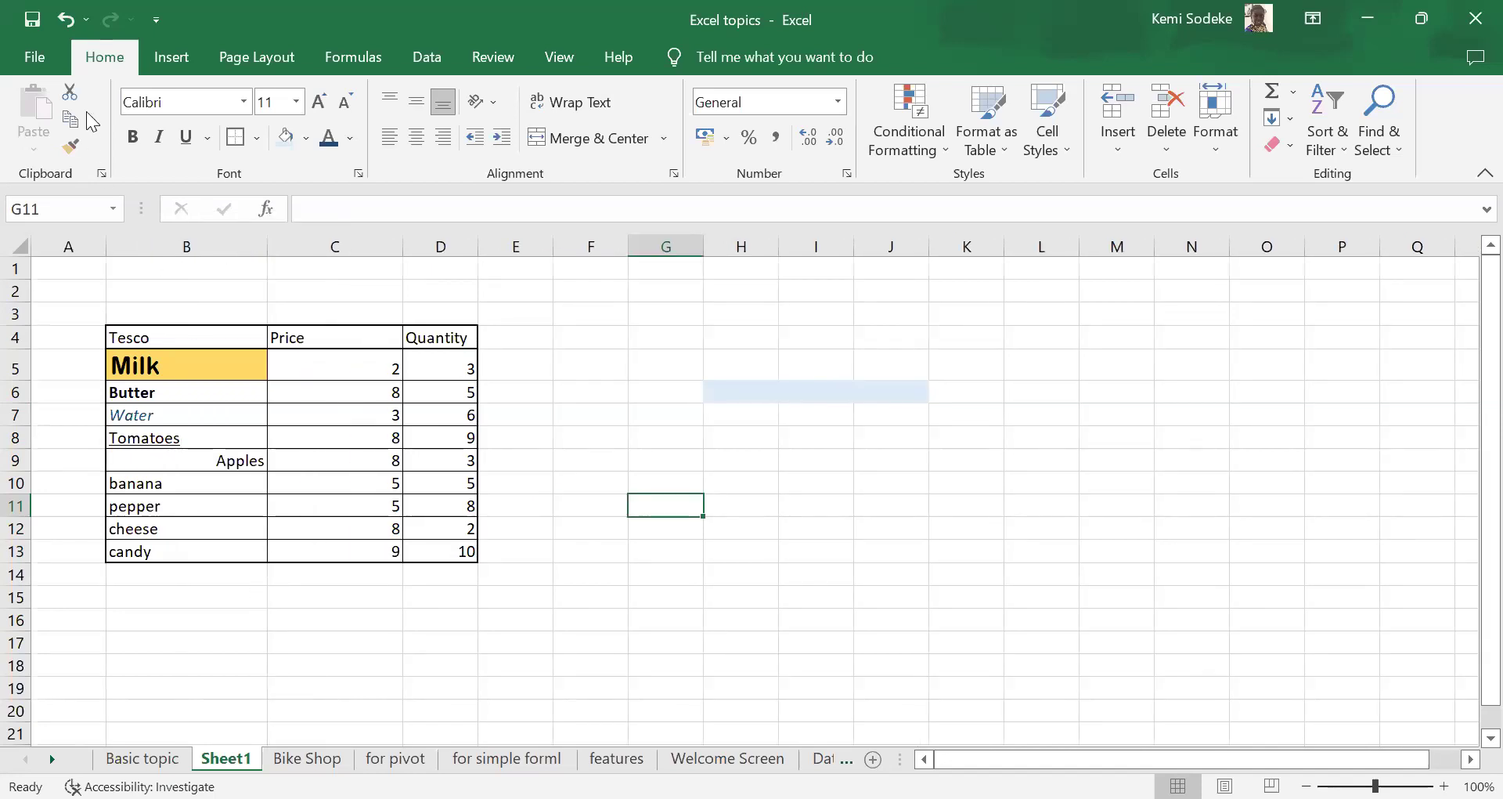
pyautogui.click(66, 19)
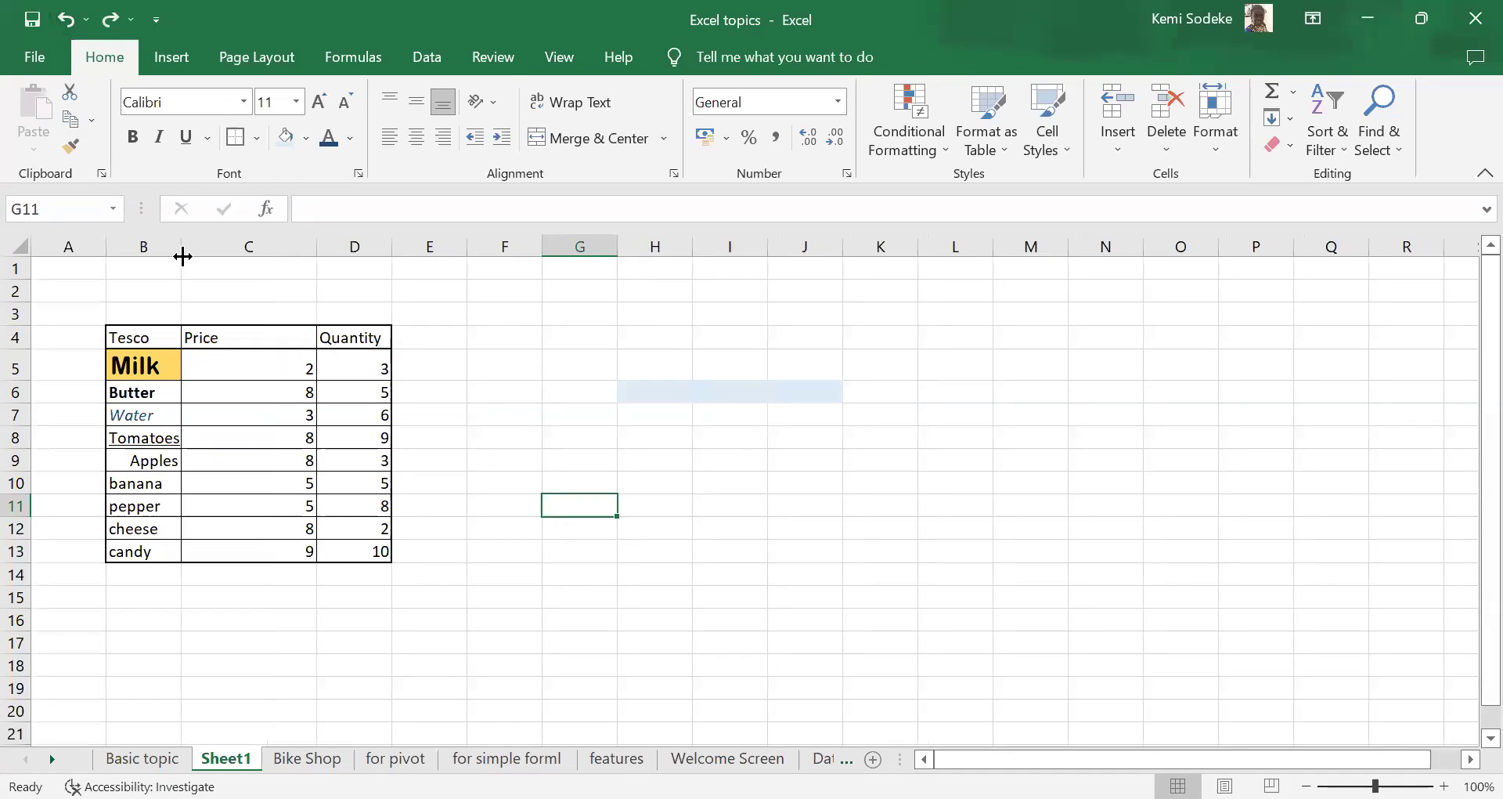
pyautogui.moveTo(181, 244); pyautogui.dragTo(228, 244)
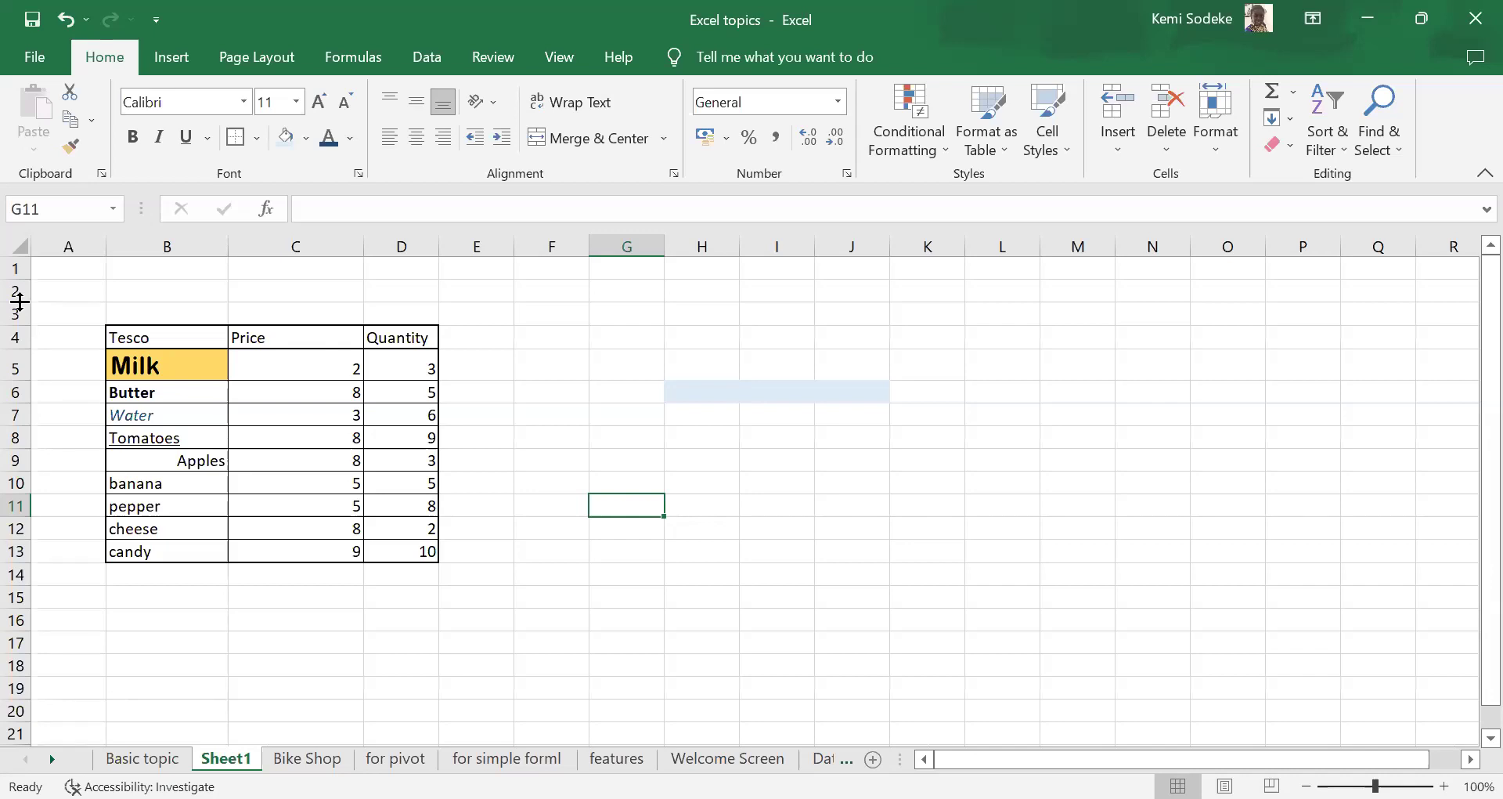
# - Make row 2 and the Milk row taller
pyautogui.moveTo(19, 301); pyautogui.dragTo(17, 310)
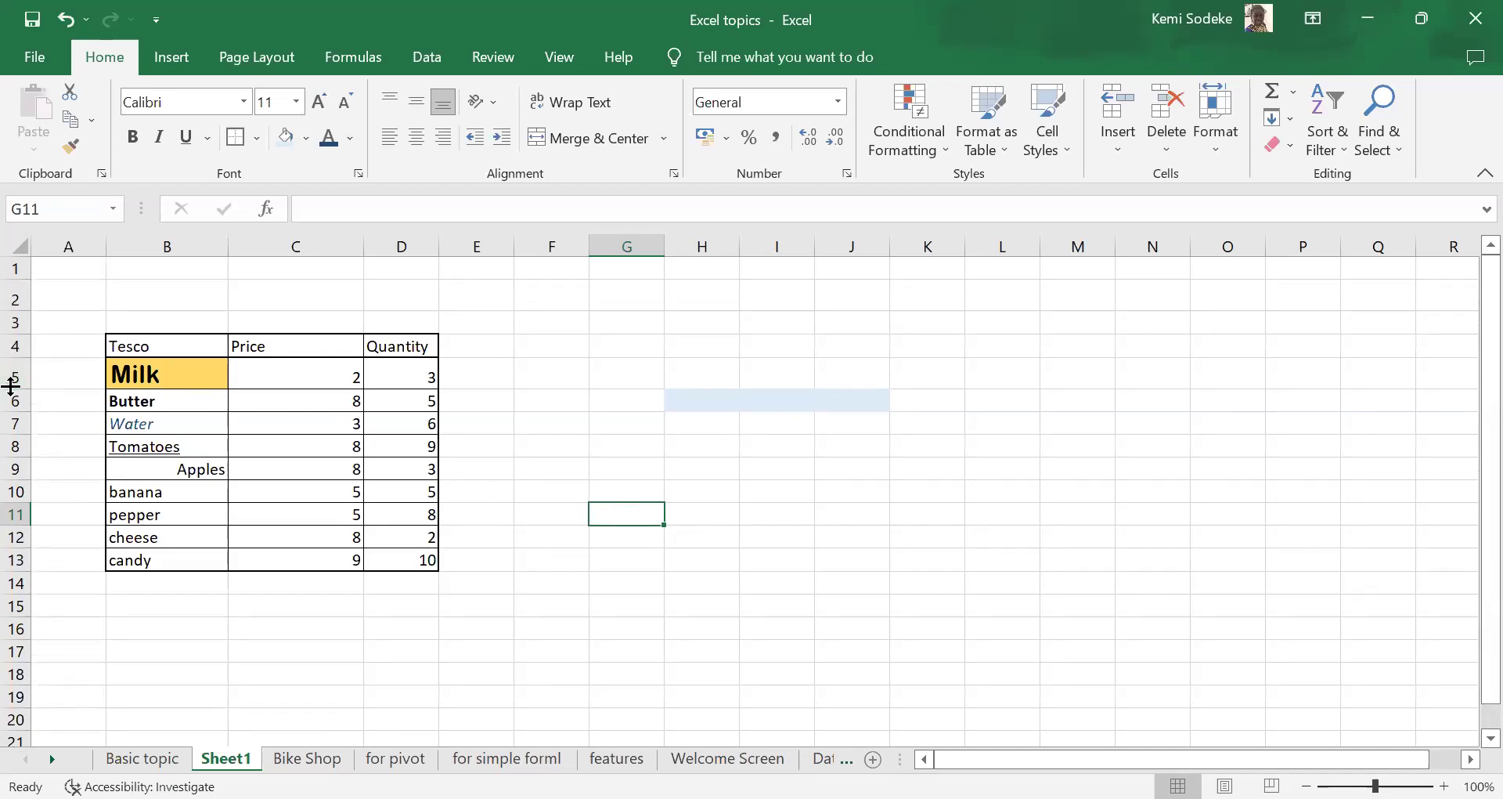
pyautogui.moveTo(18, 390); pyautogui.dragTo(17, 409)
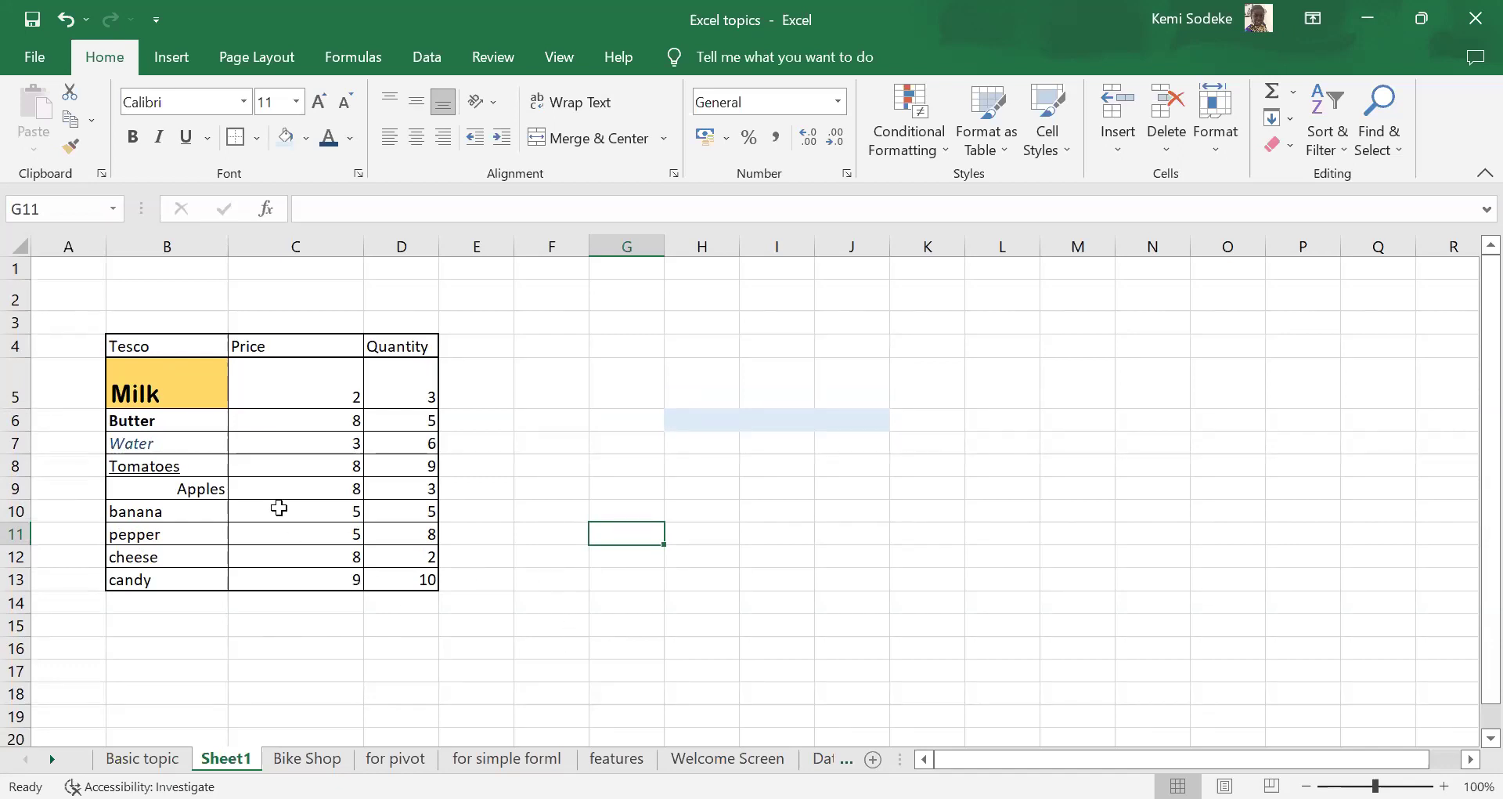
pyautogui.click(497, 389)
pyautogui.click(304, 349)
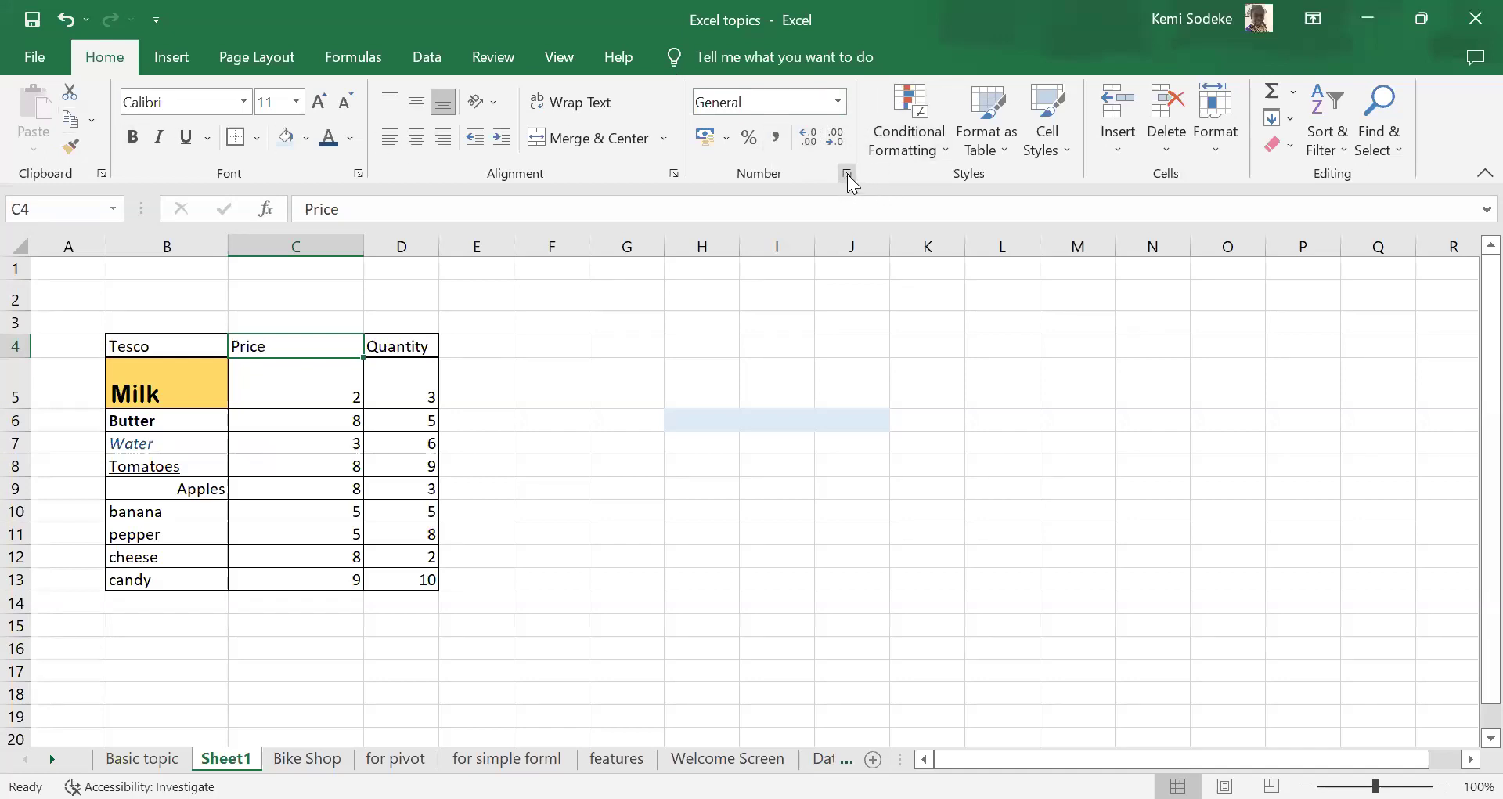
pyautogui.hotkey('ctrl', '1')
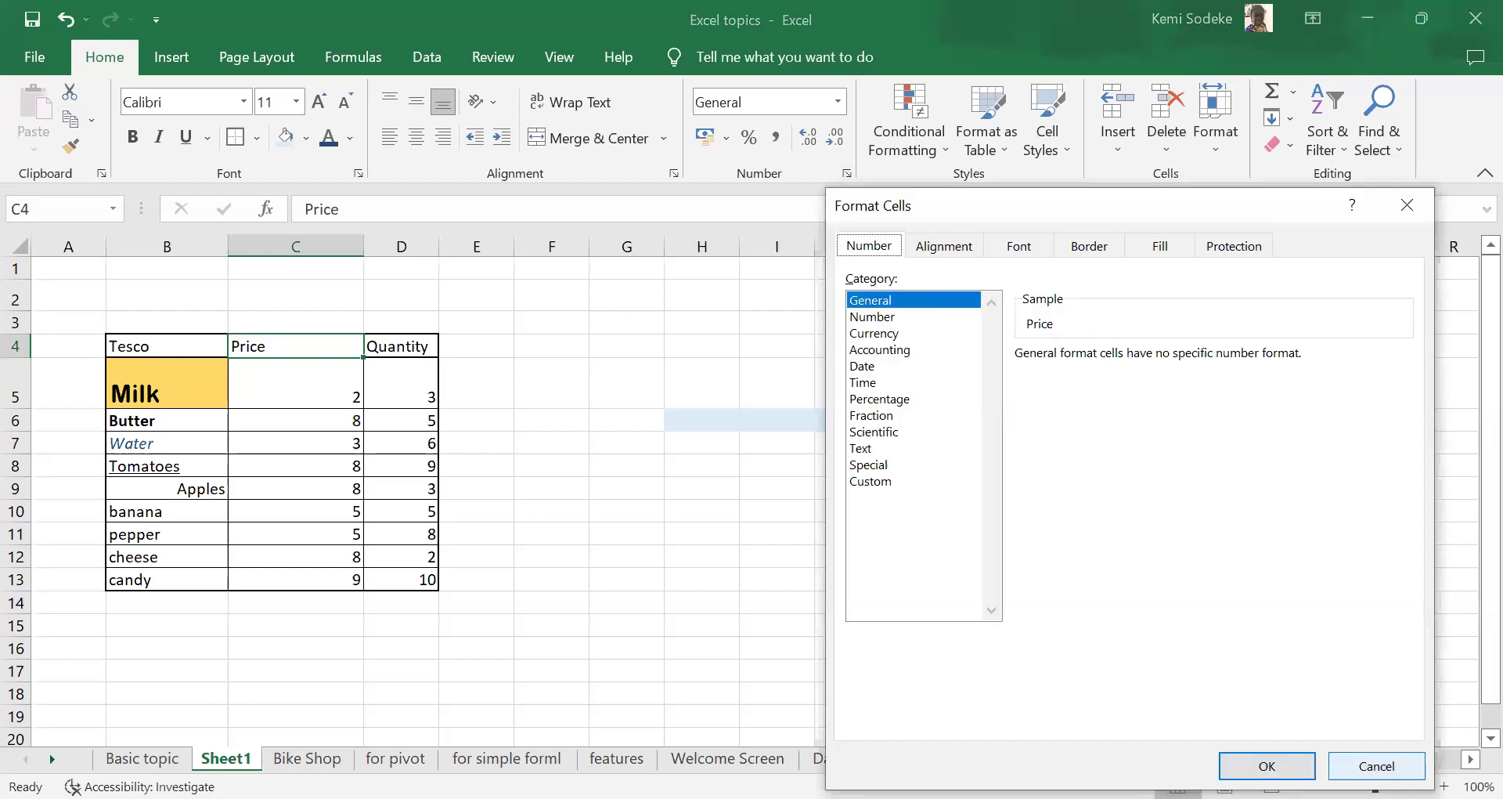
pyautogui.click(1266, 766)
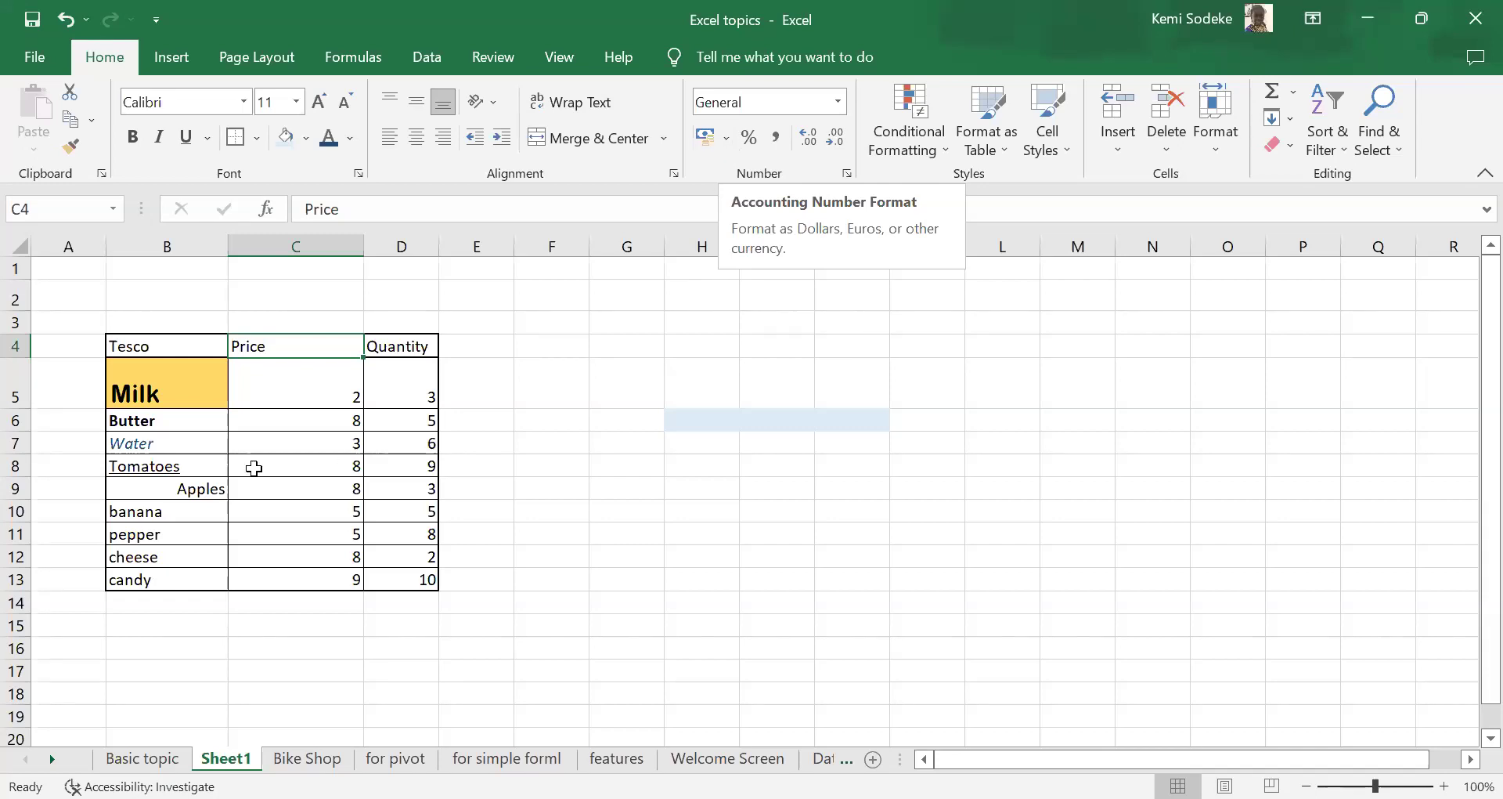
# - Format the Milk, Butter and Water prices C5:C7 as £ English (United Kingdom) Accounting
pyautogui.click(301, 379)
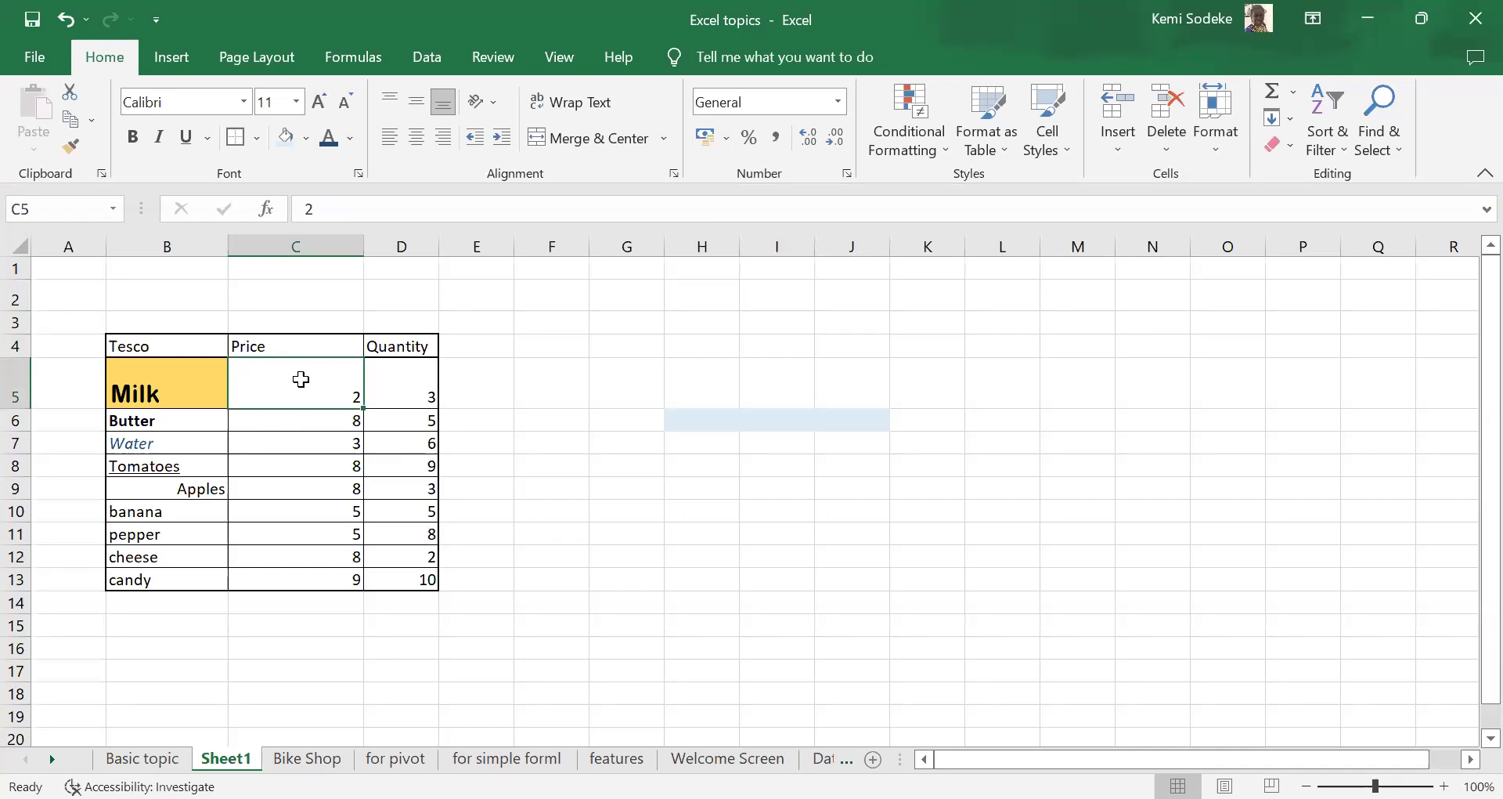
pyautogui.moveTo(301, 379); pyautogui.dragTo(300, 444)
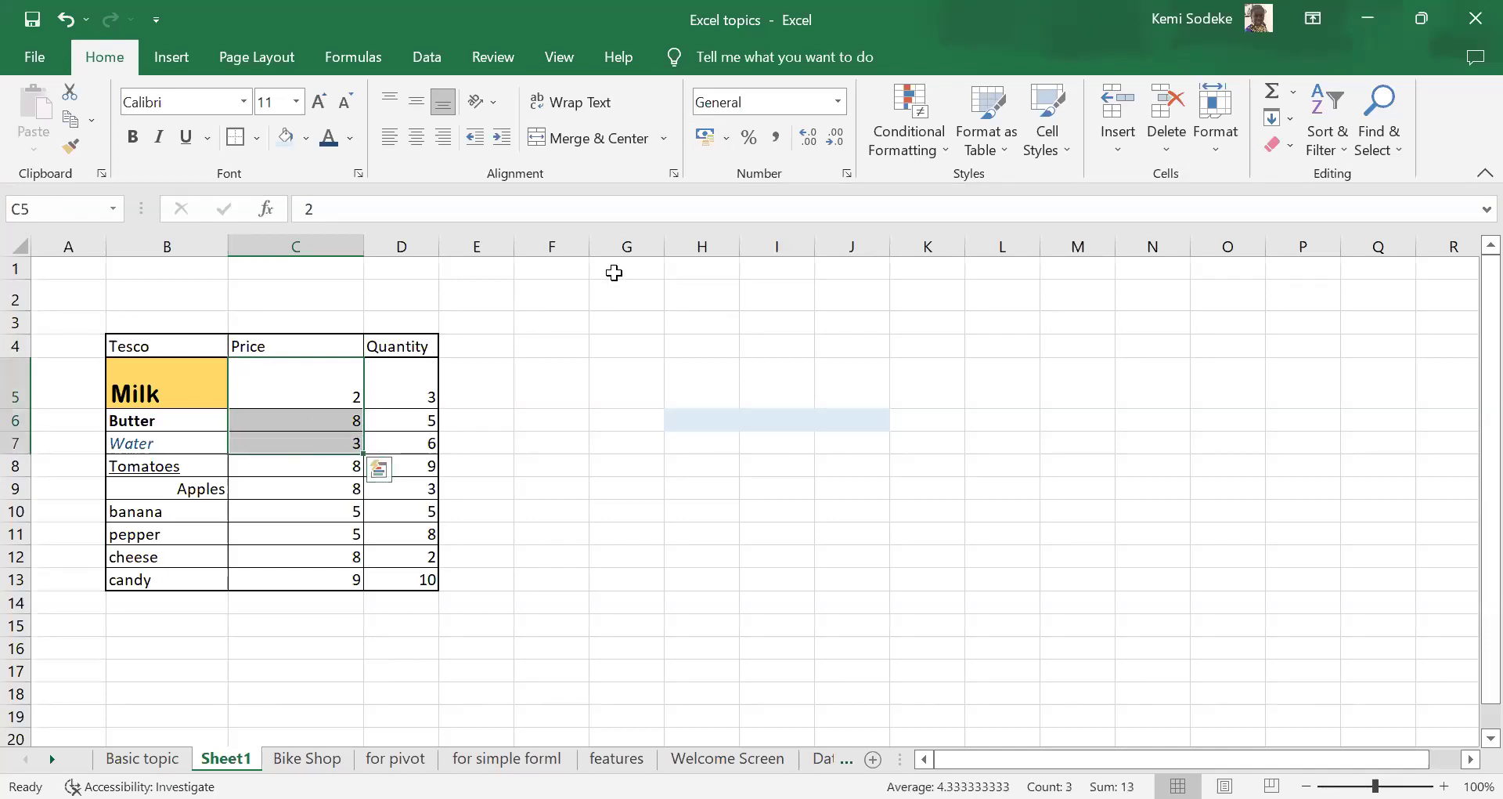
pyautogui.click(728, 138)
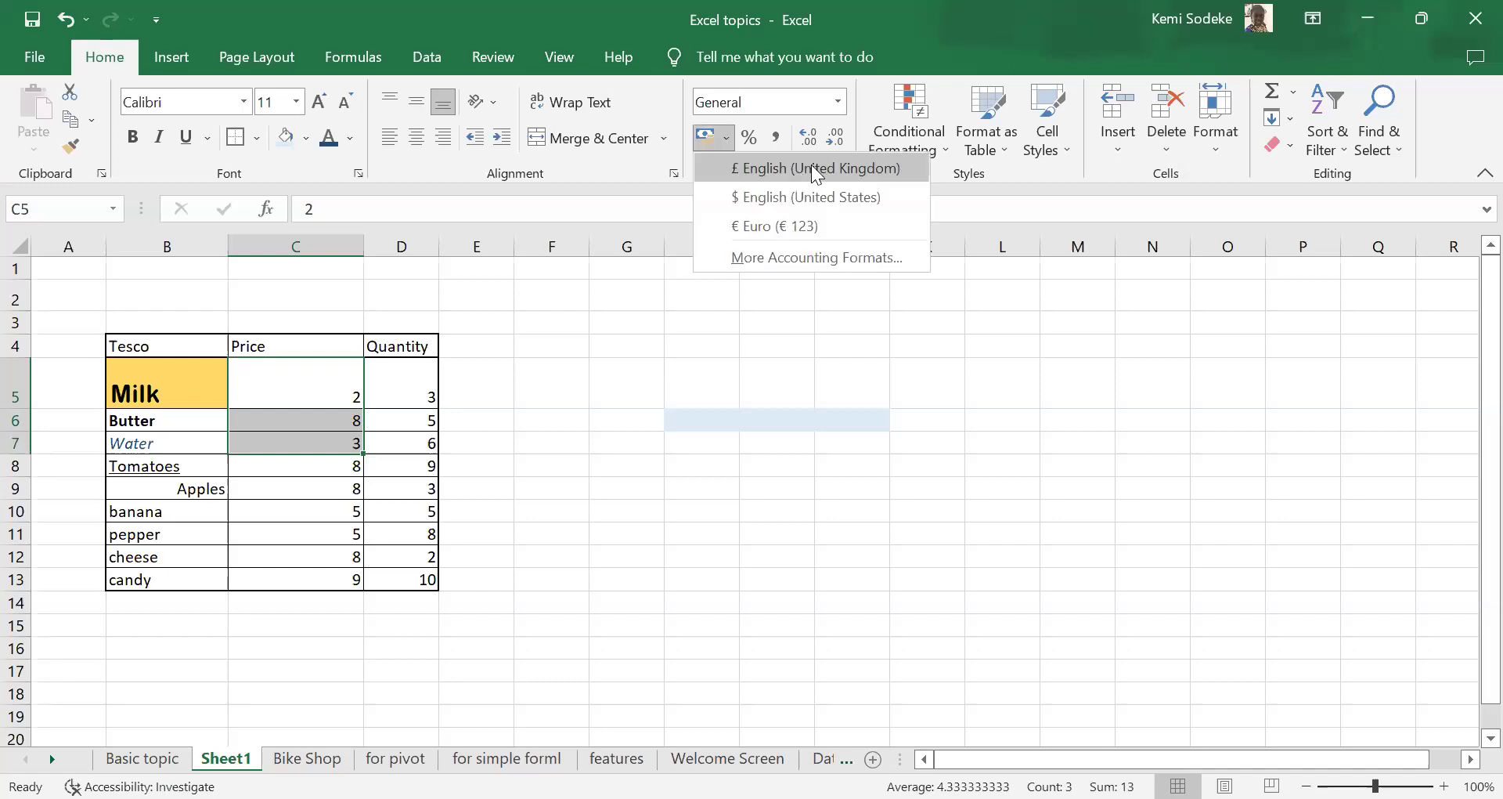
pyautogui.click(811, 169)
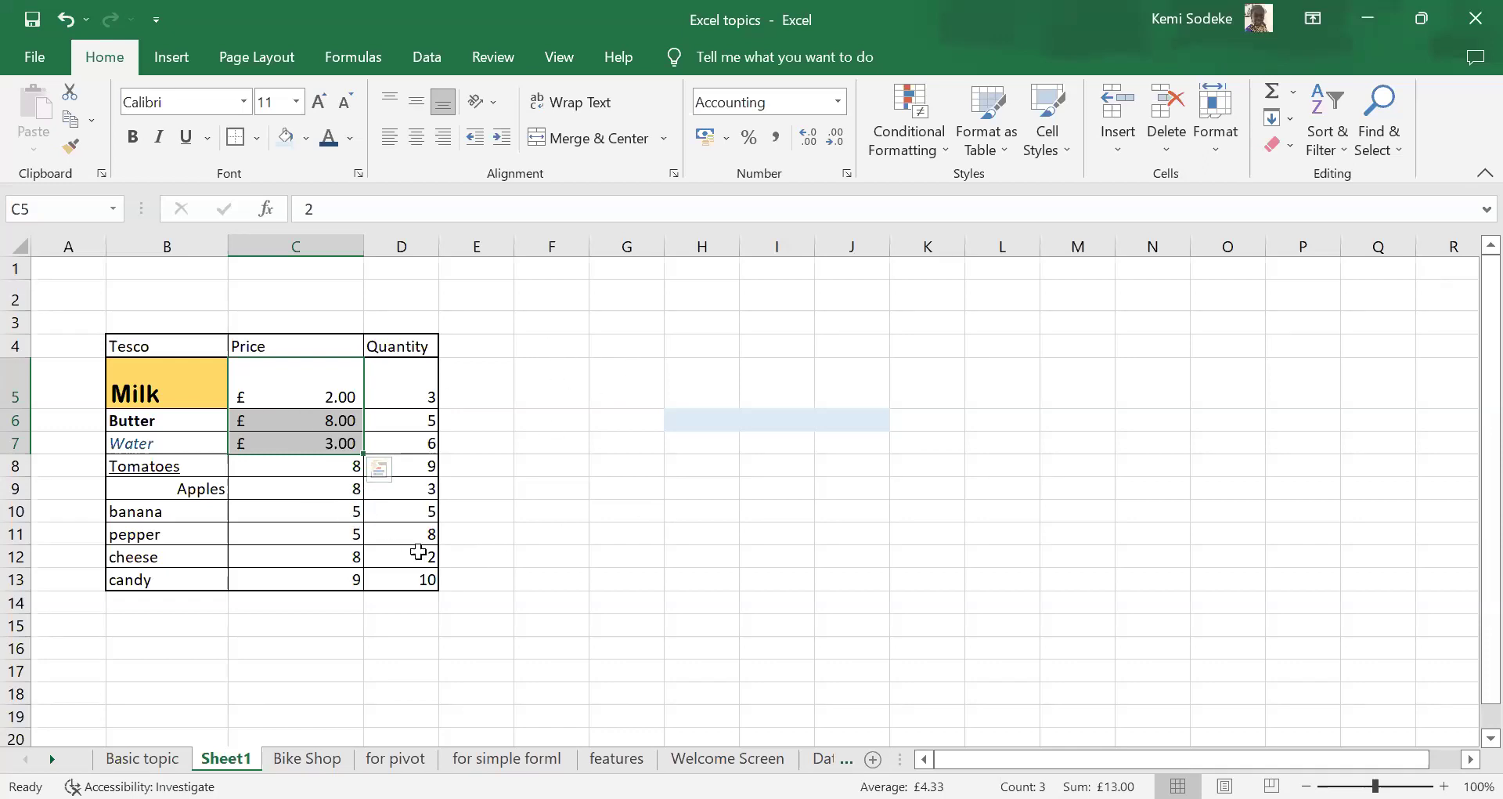
# - Format the Tomatoes, Apples and banana prices C8:C10 as $ English (United States) Accounting
pyautogui.click(627, 383)
pyautogui.moveTo(316, 392); pyautogui.dragTo(303, 506)
pyautogui.click(729, 139)
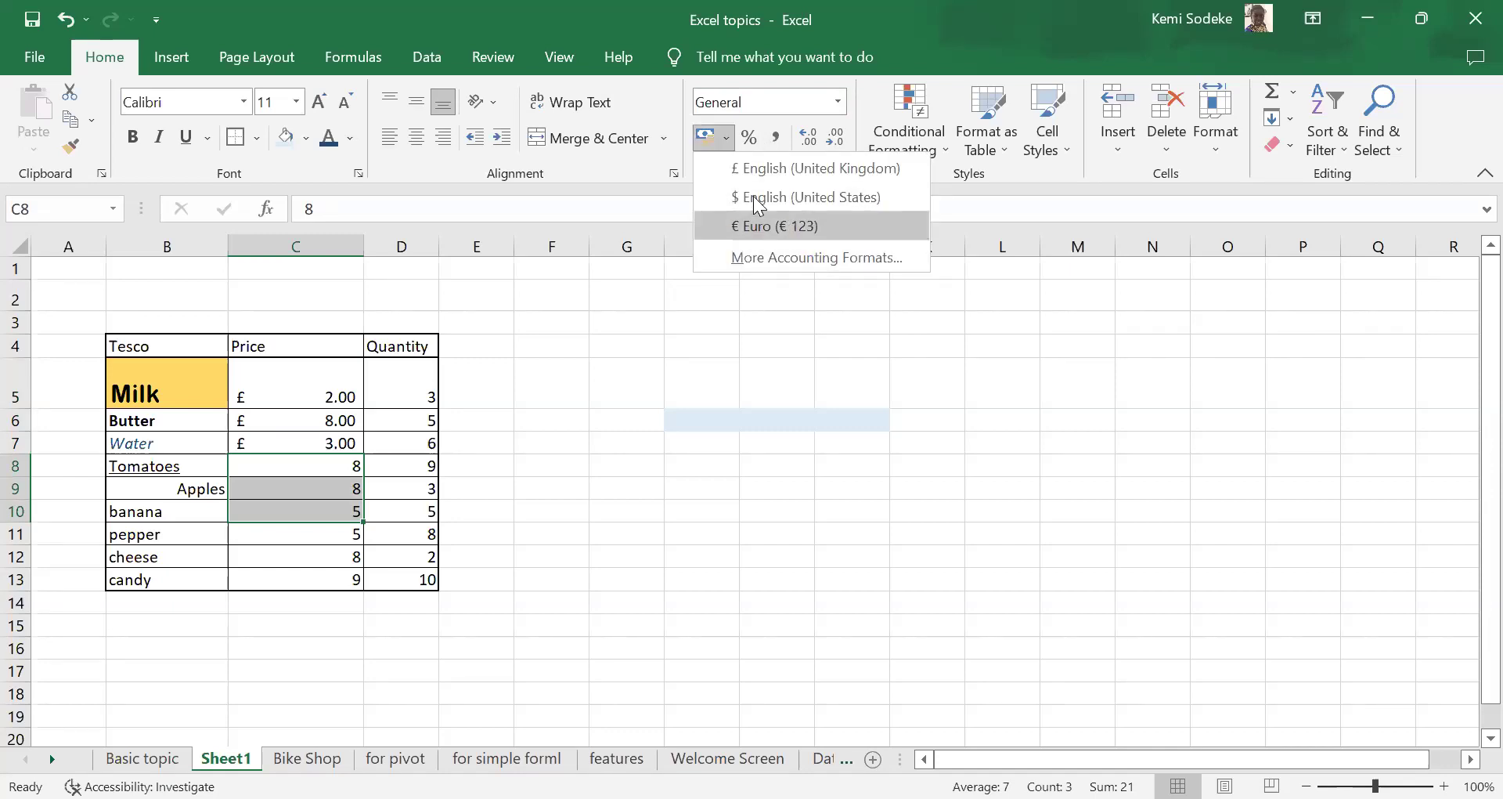
pyautogui.click(833, 195)
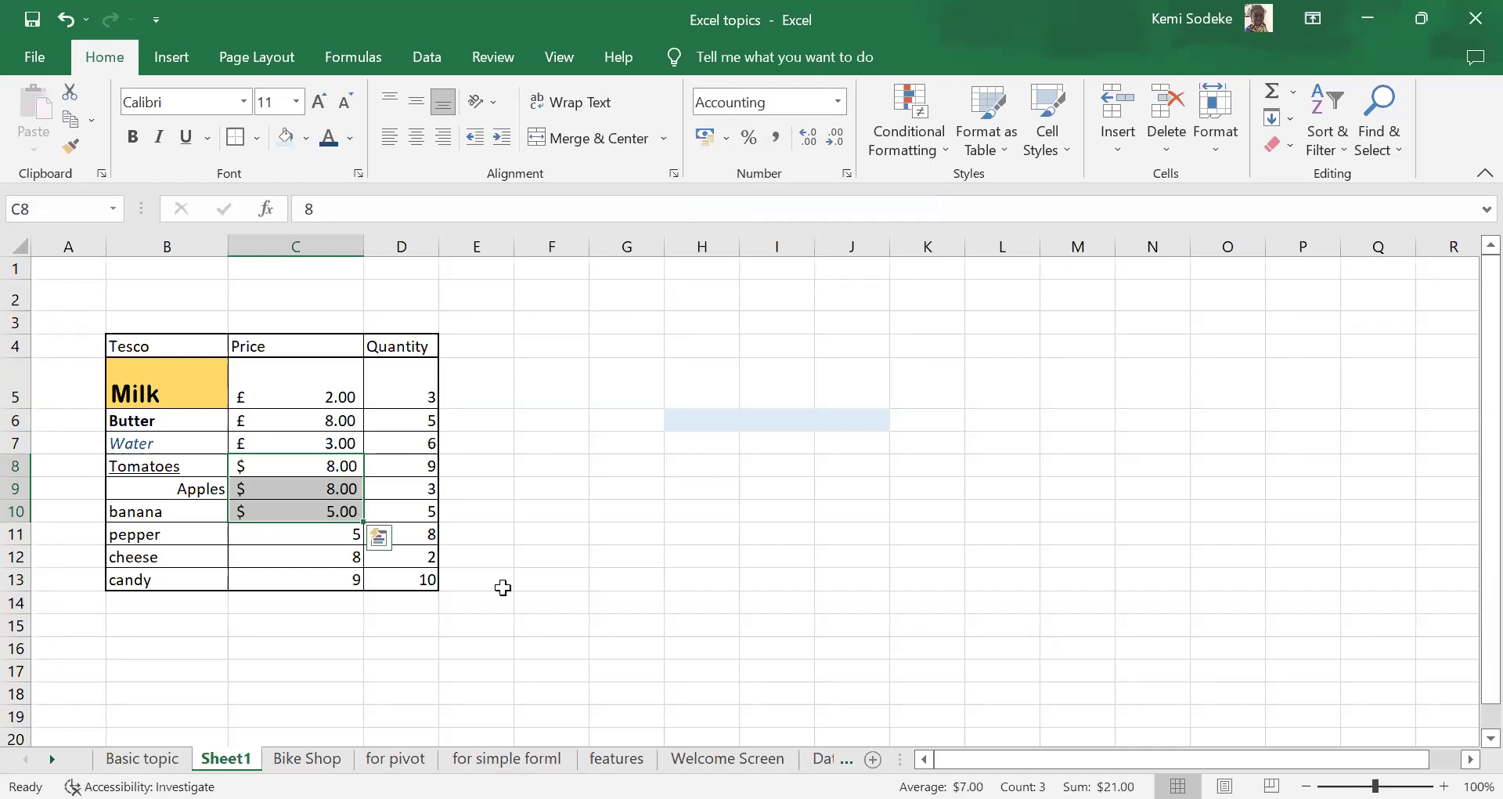
pyautogui.moveTo(333, 533); pyautogui.dragTo(335, 580)
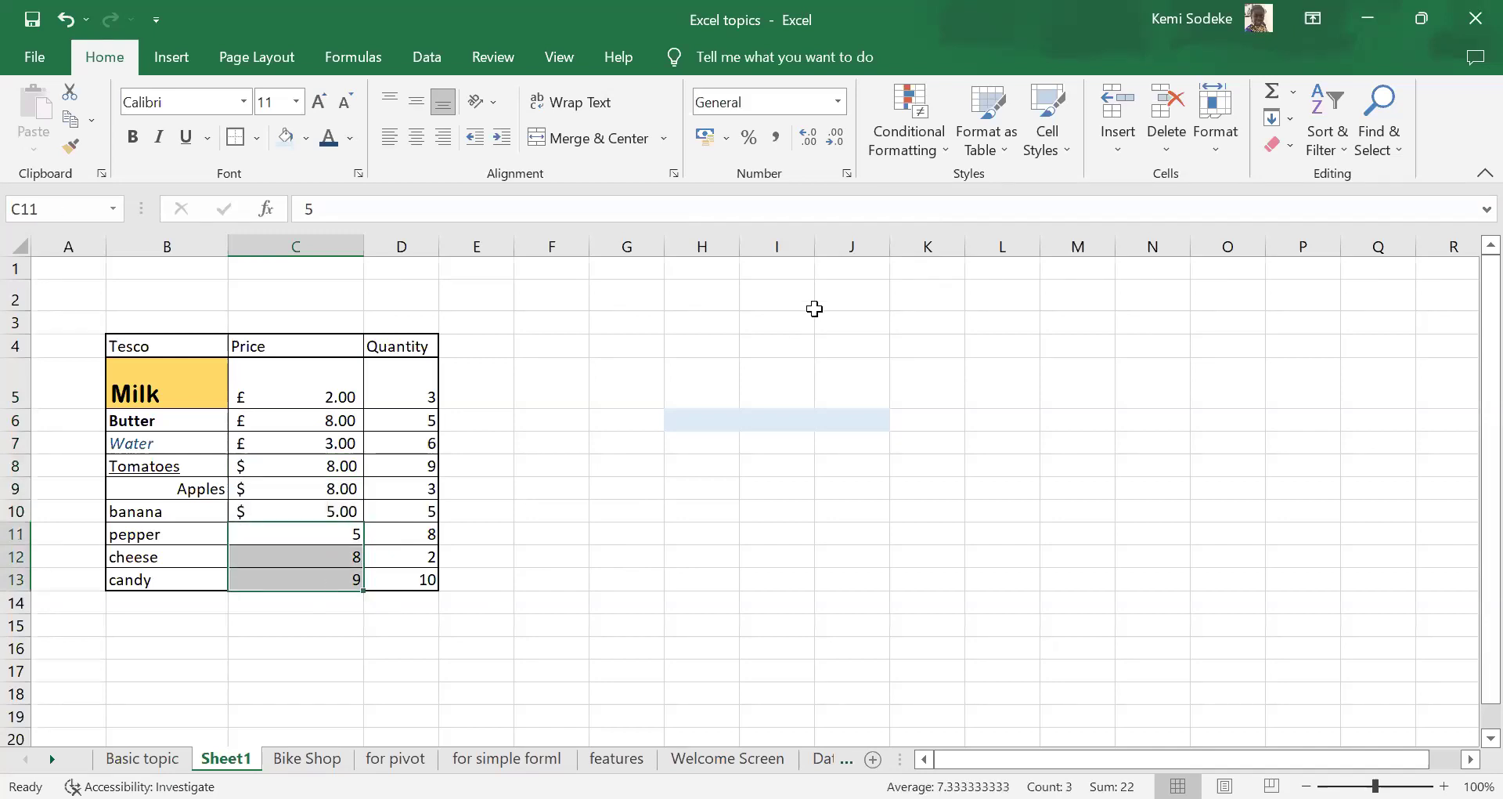
# - Give prices C11:C13 Currency format with the € Spanish (Spain) symbol, showing 5.00 €, 8.00 €, 9.00 €
pyautogui.click(847, 174)
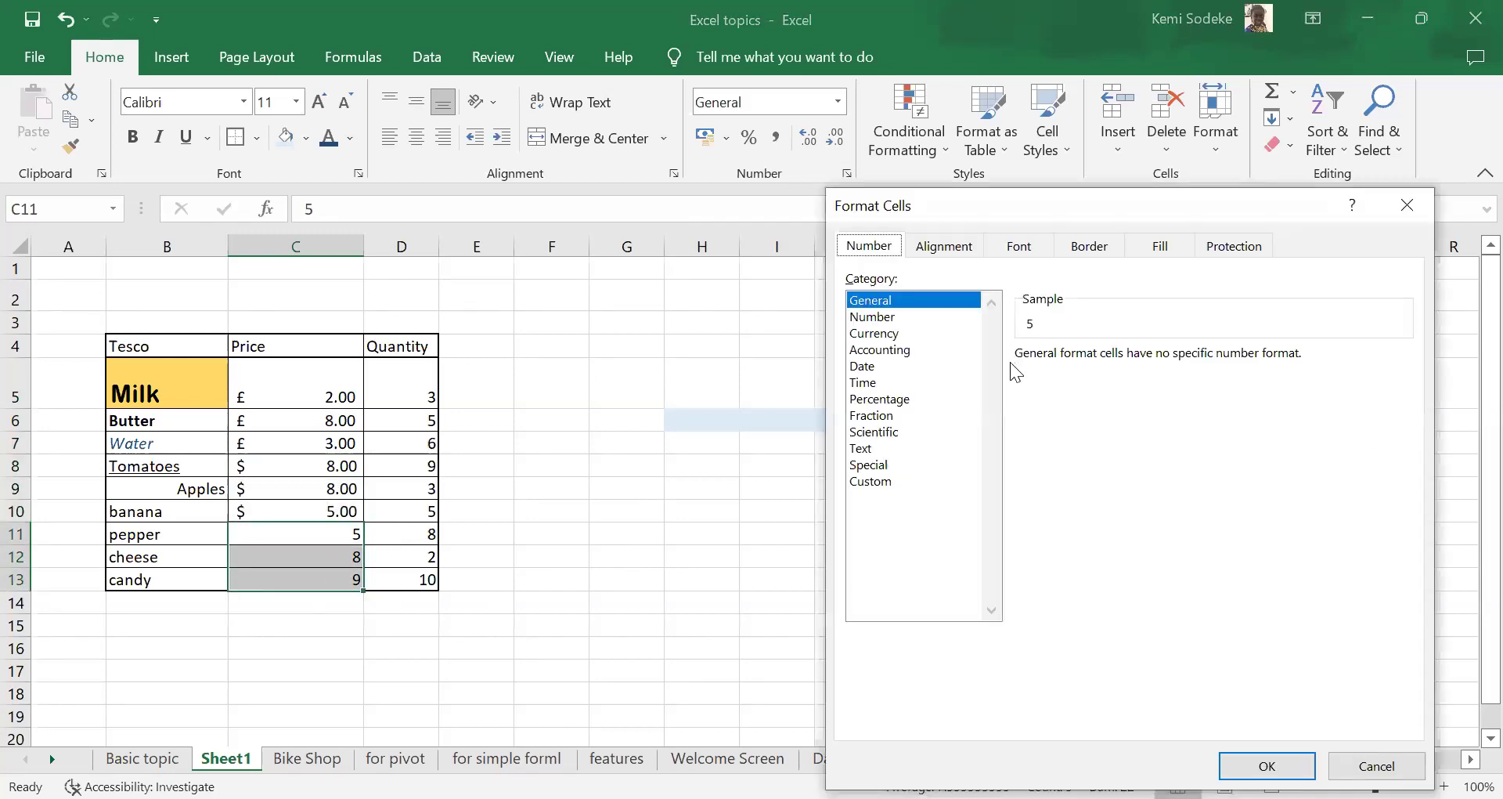
pyautogui.click(891, 334)
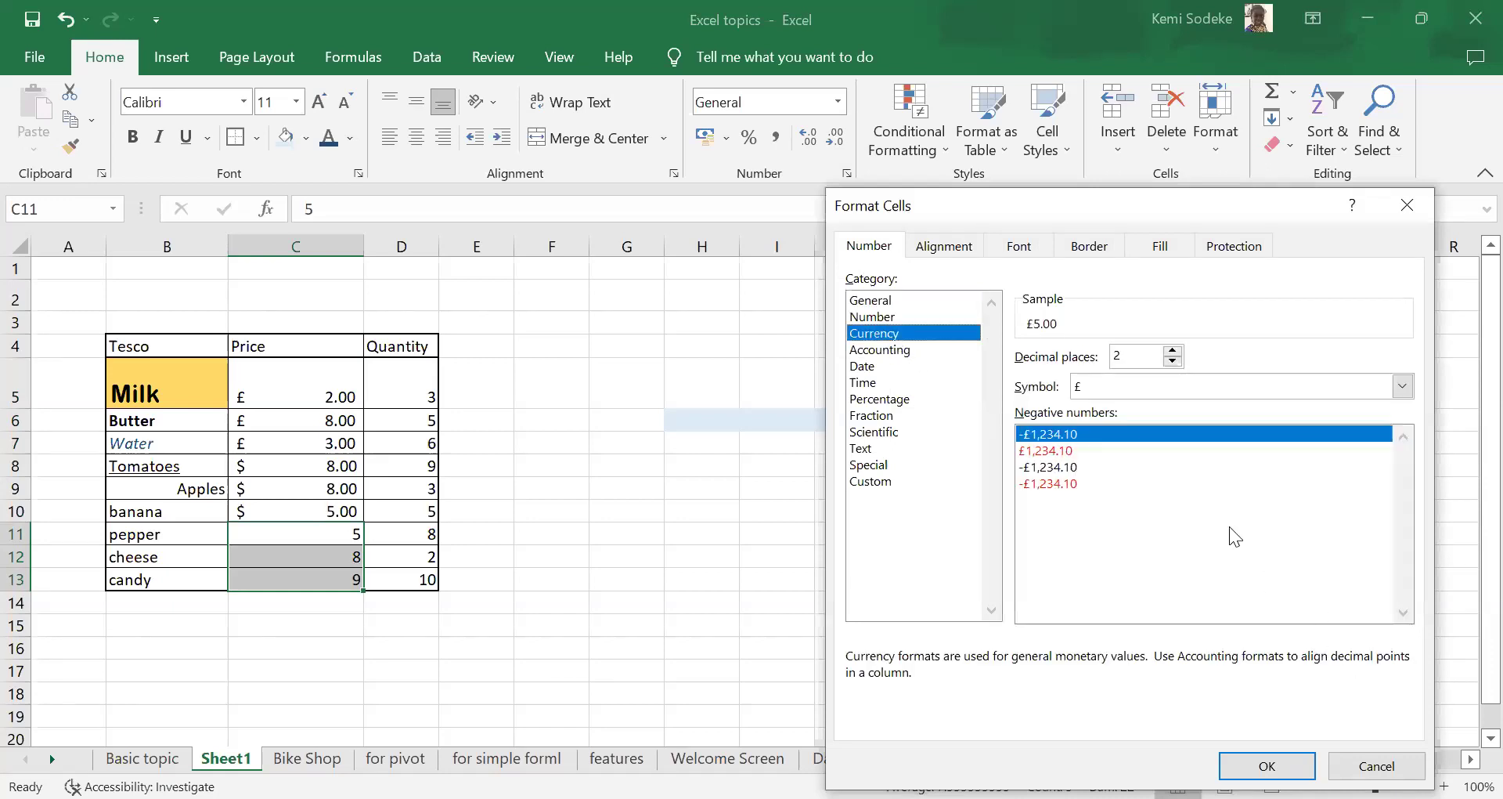
pyautogui.click(1402, 386)
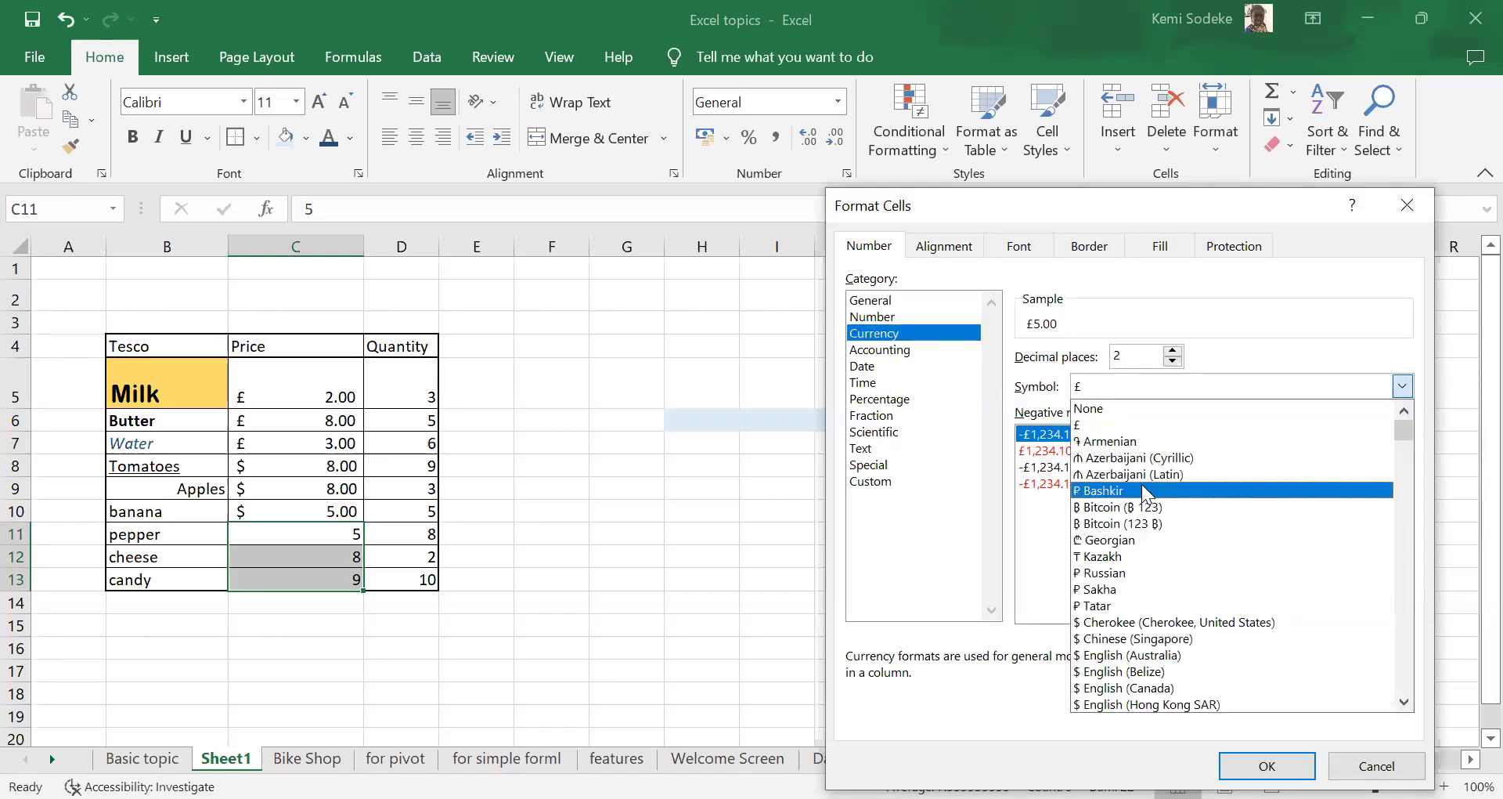
pyautogui.scroll(-3, 1234, 604)
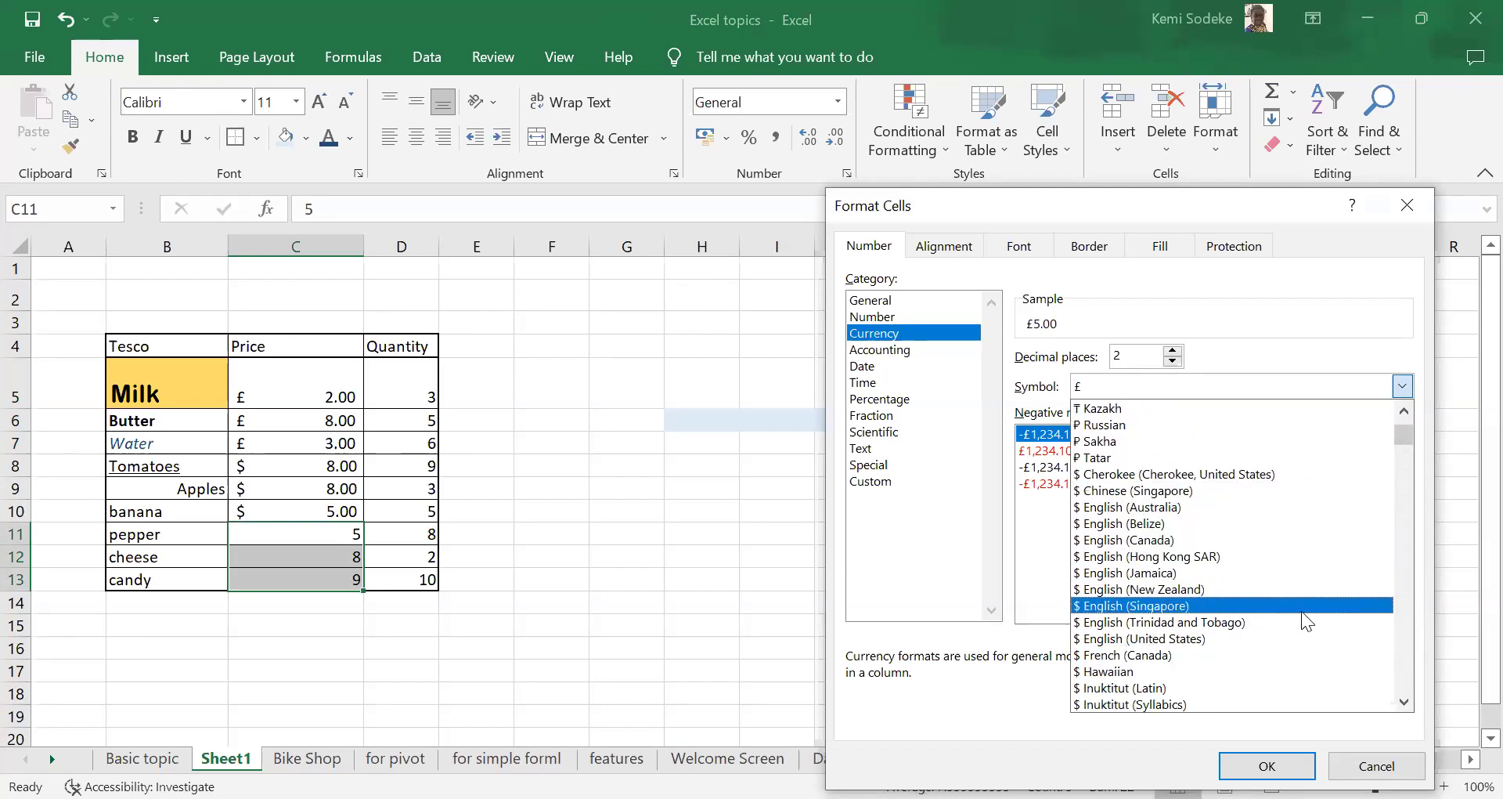
pyautogui.scroll(-5, 1400, 687)
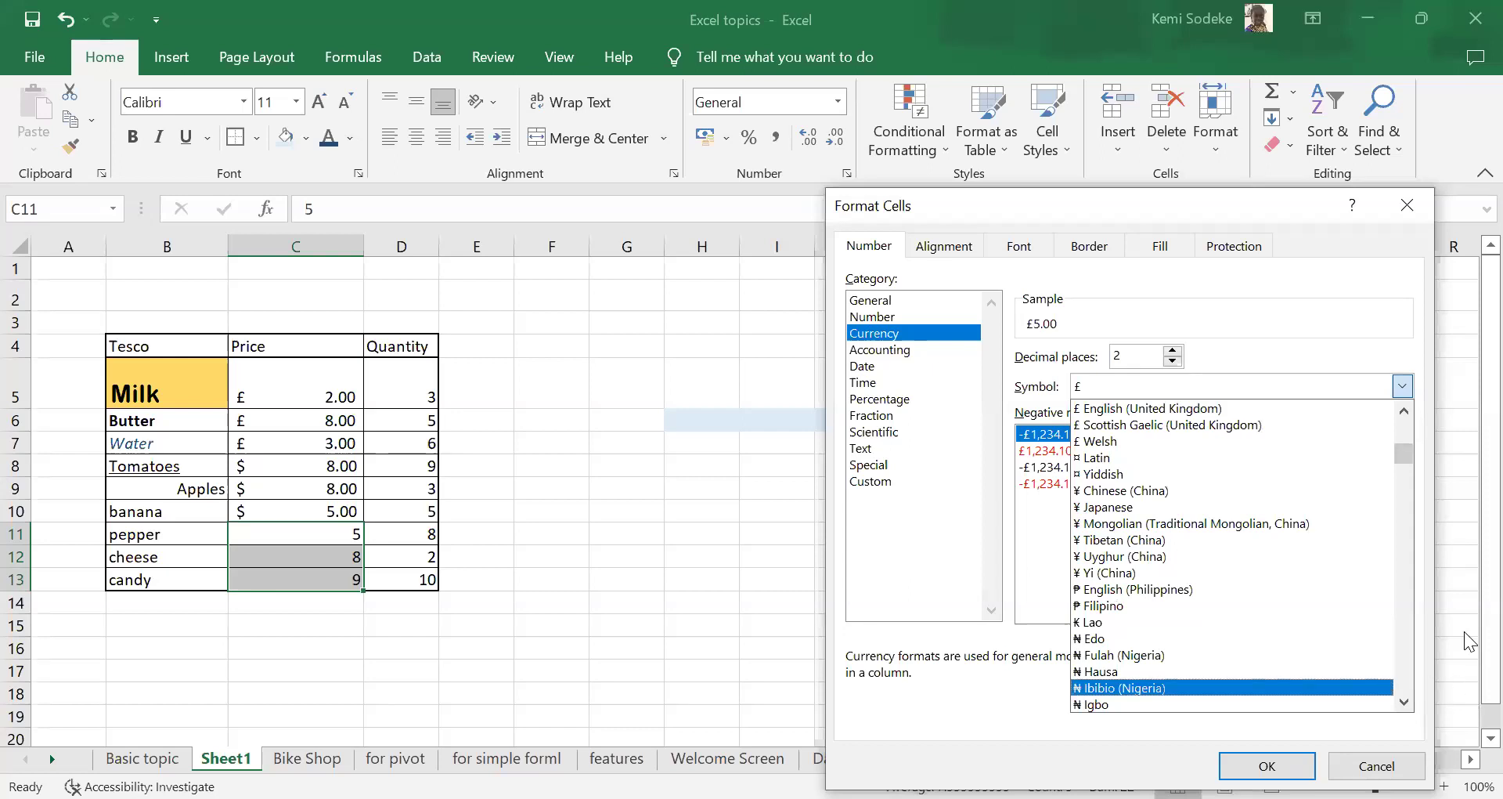
pyautogui.scroll(-10, 1408, 669)
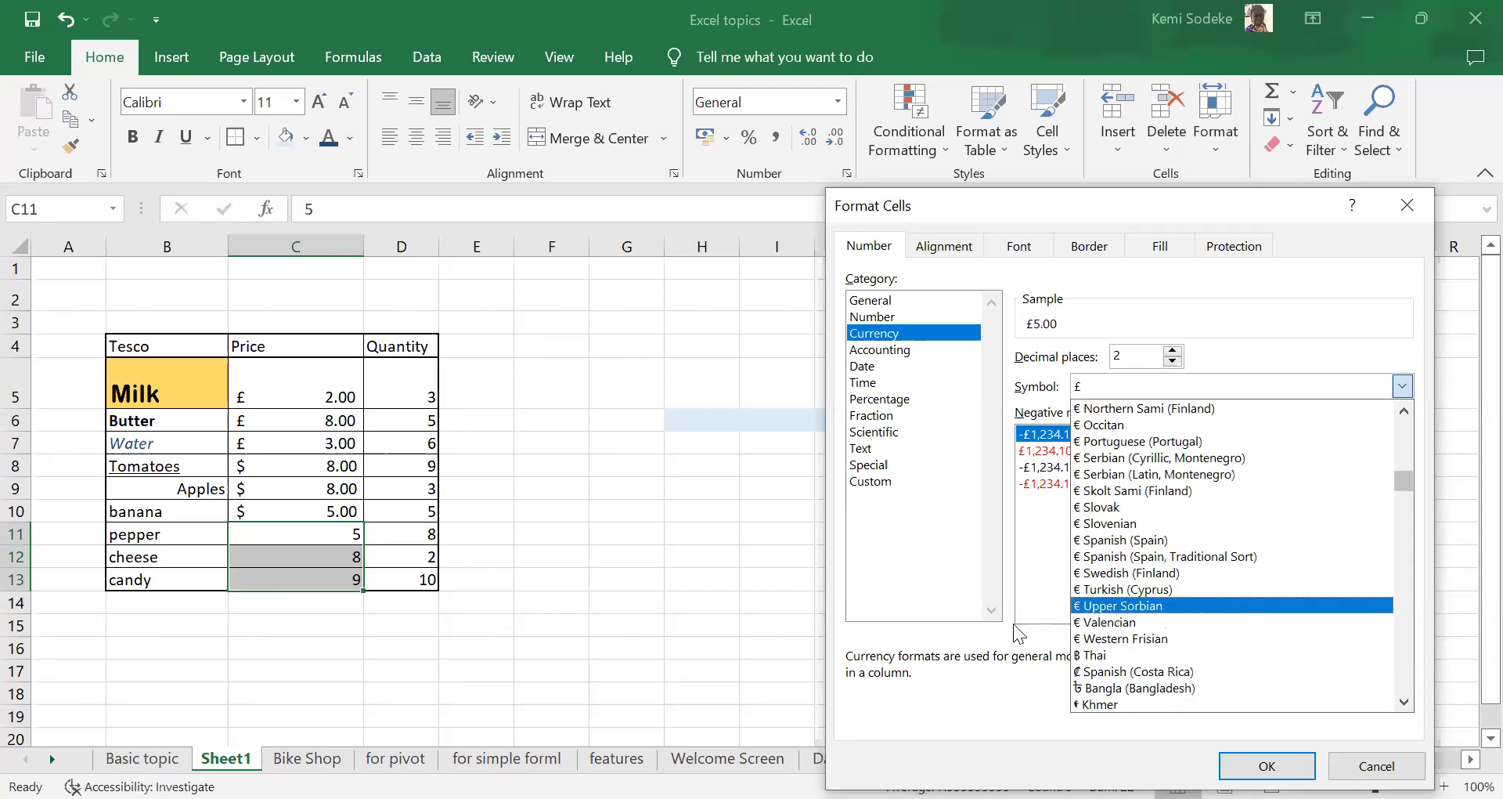
pyautogui.click(1172, 540)
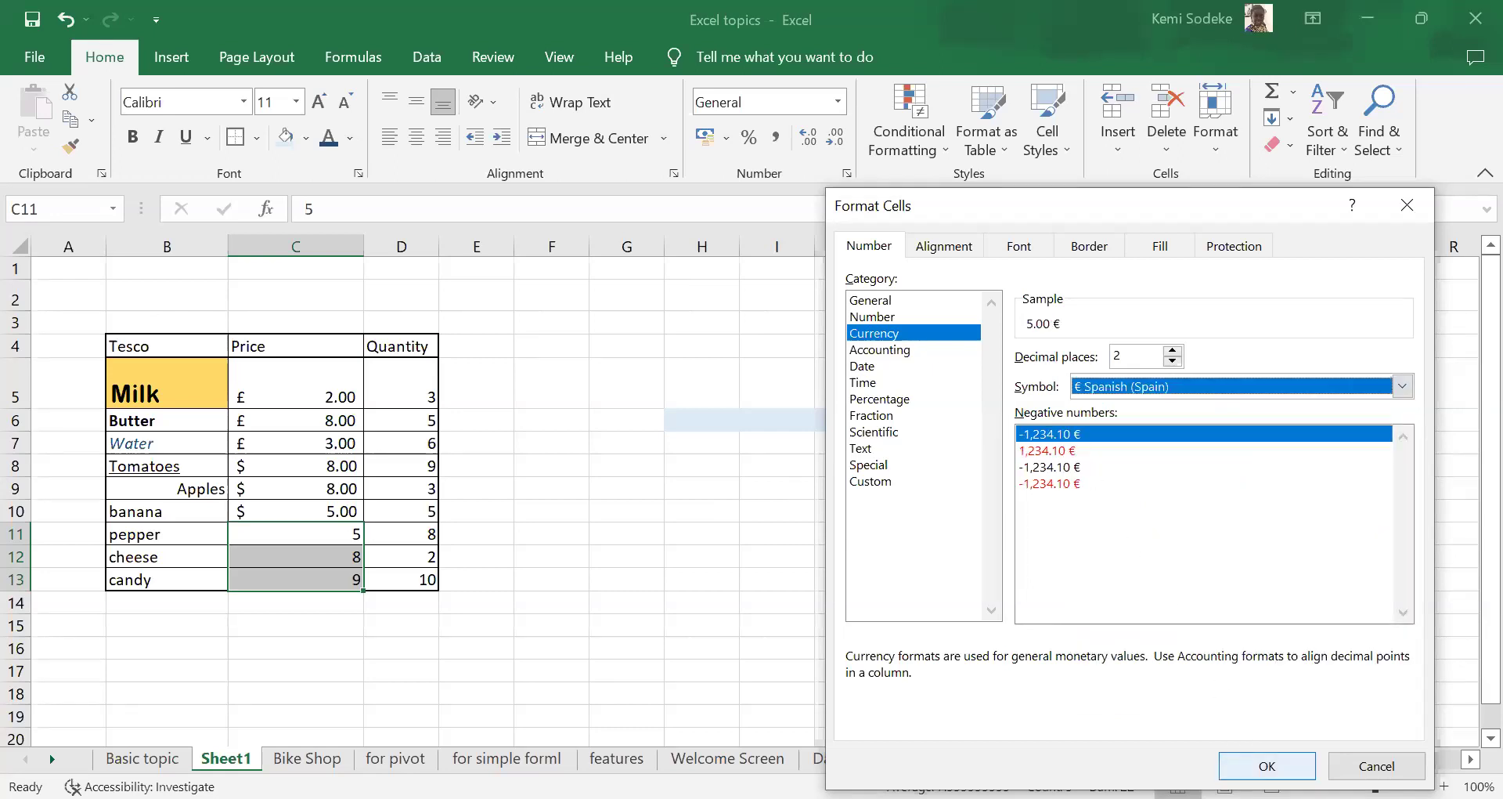
pyautogui.click(1267, 765)
pyautogui.click(694, 614)
pyautogui.moveTo(322, 536); pyautogui.dragTo(321, 579)
pyautogui.click(643, 508)
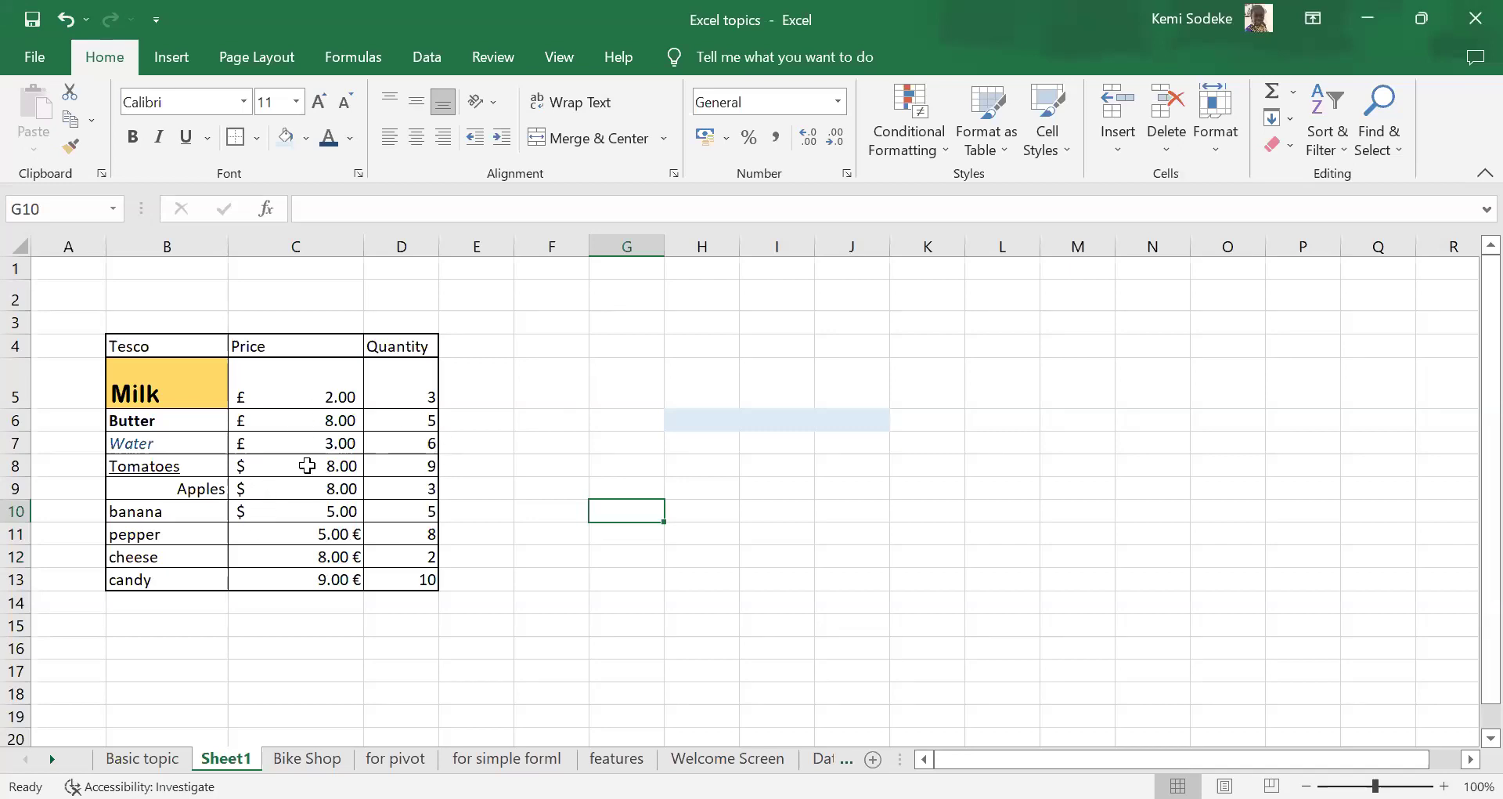
# - Copy C5's £ accounting format onto the Tomatoes price in C8 with Format Painter
pyautogui.moveTo(310, 470); pyautogui.dragTo(310, 507)
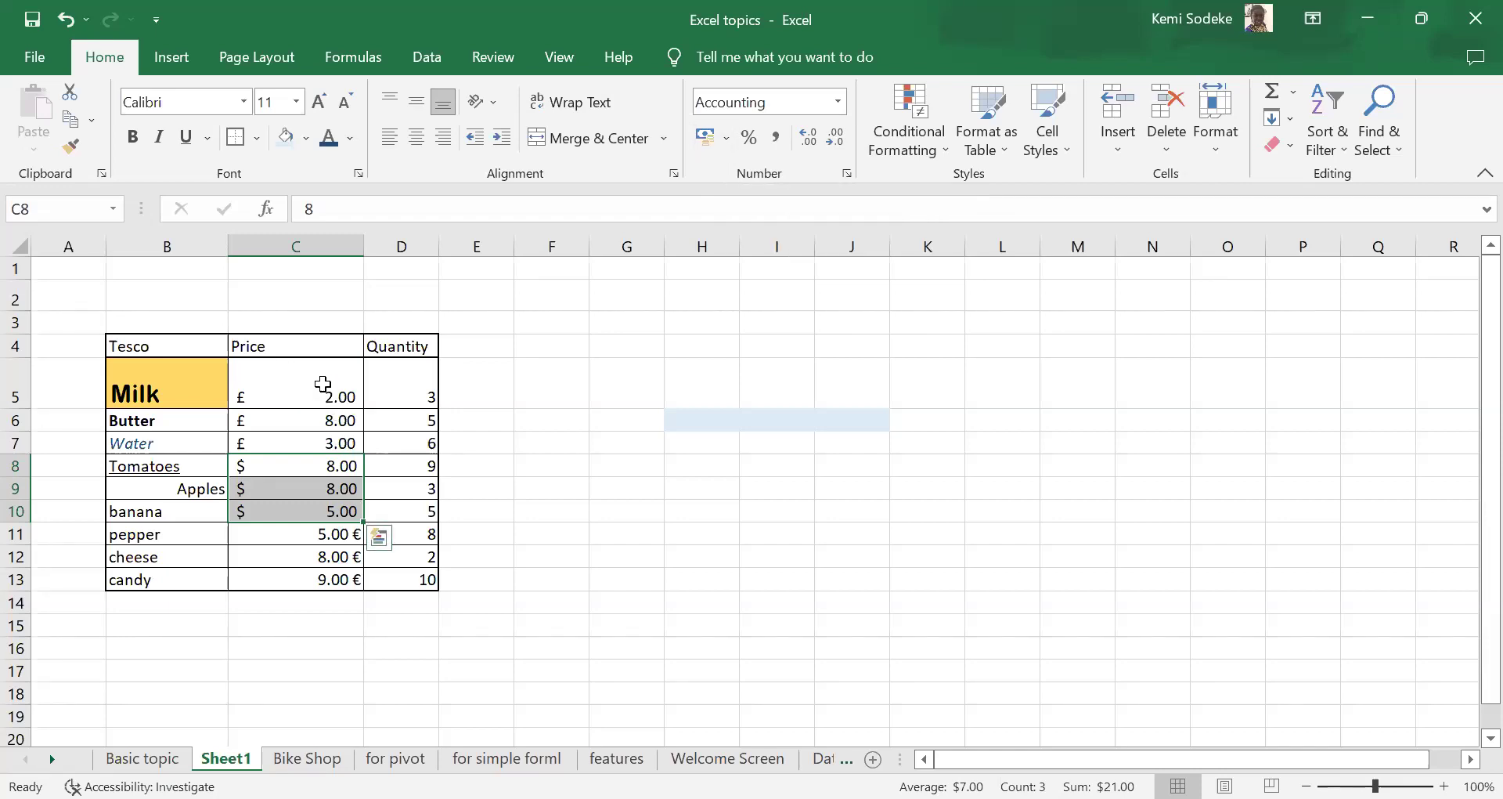
pyautogui.click(323, 385)
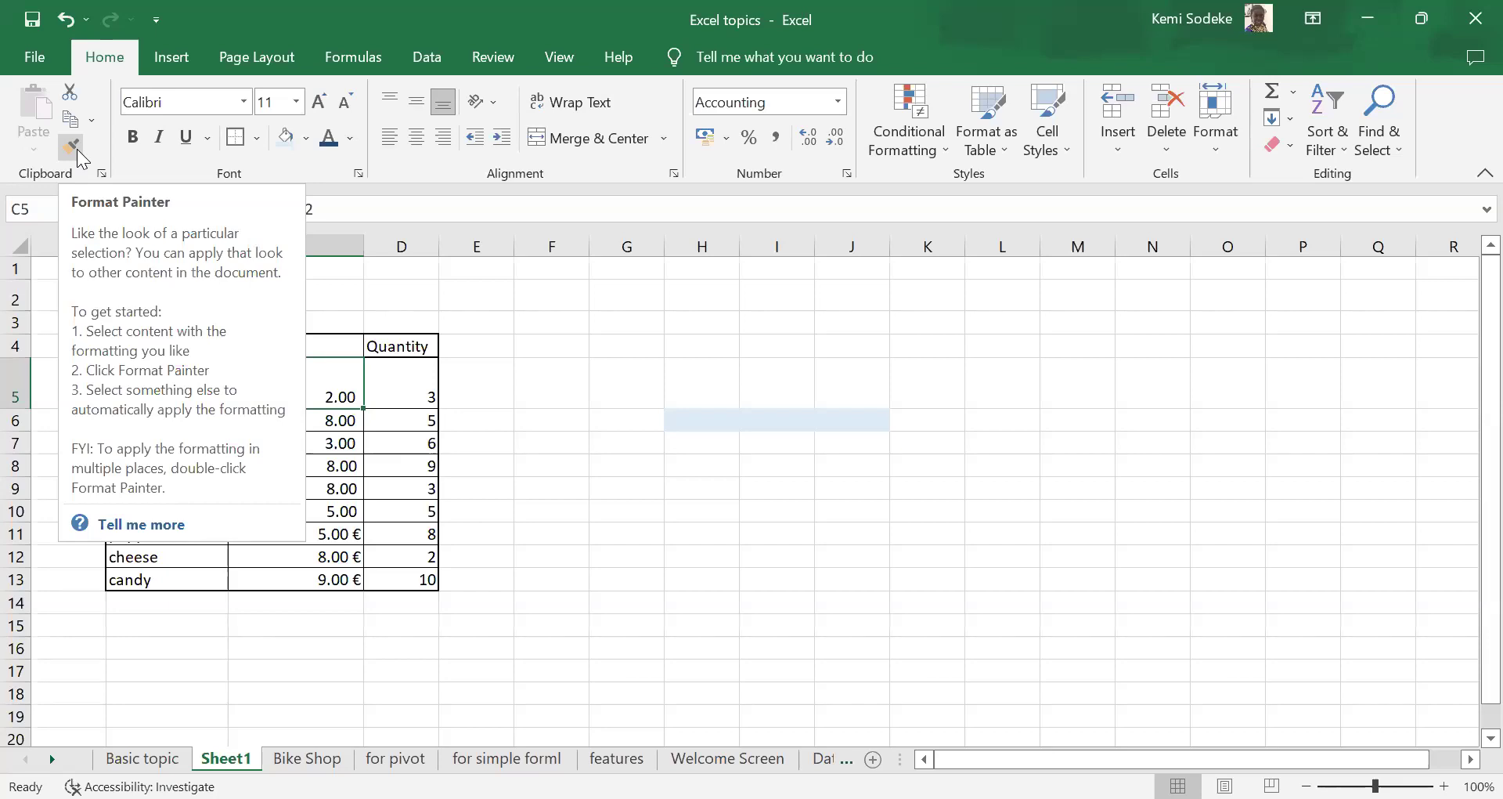
pyautogui.click(693, 383)
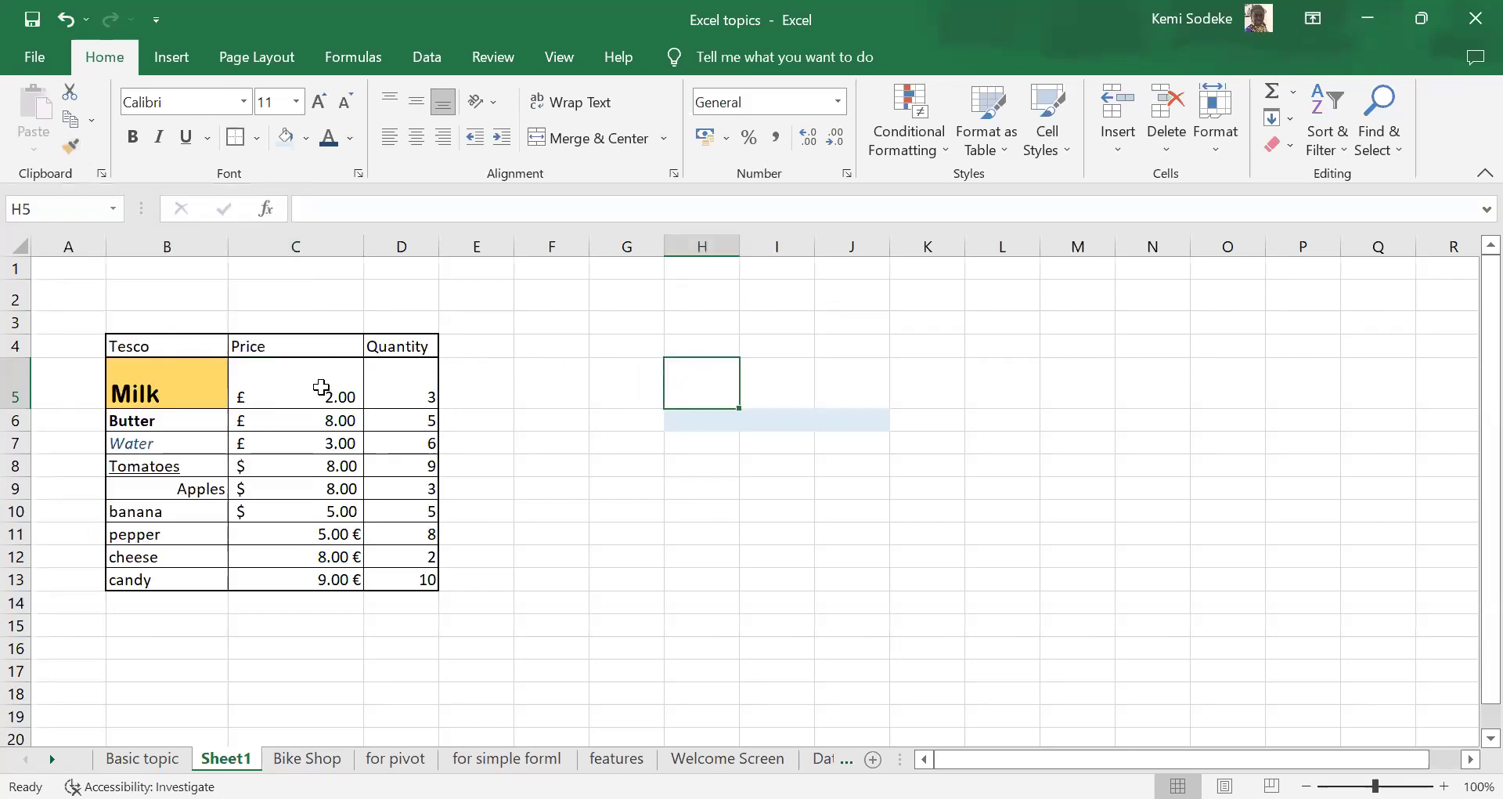
pyautogui.click(295, 386)
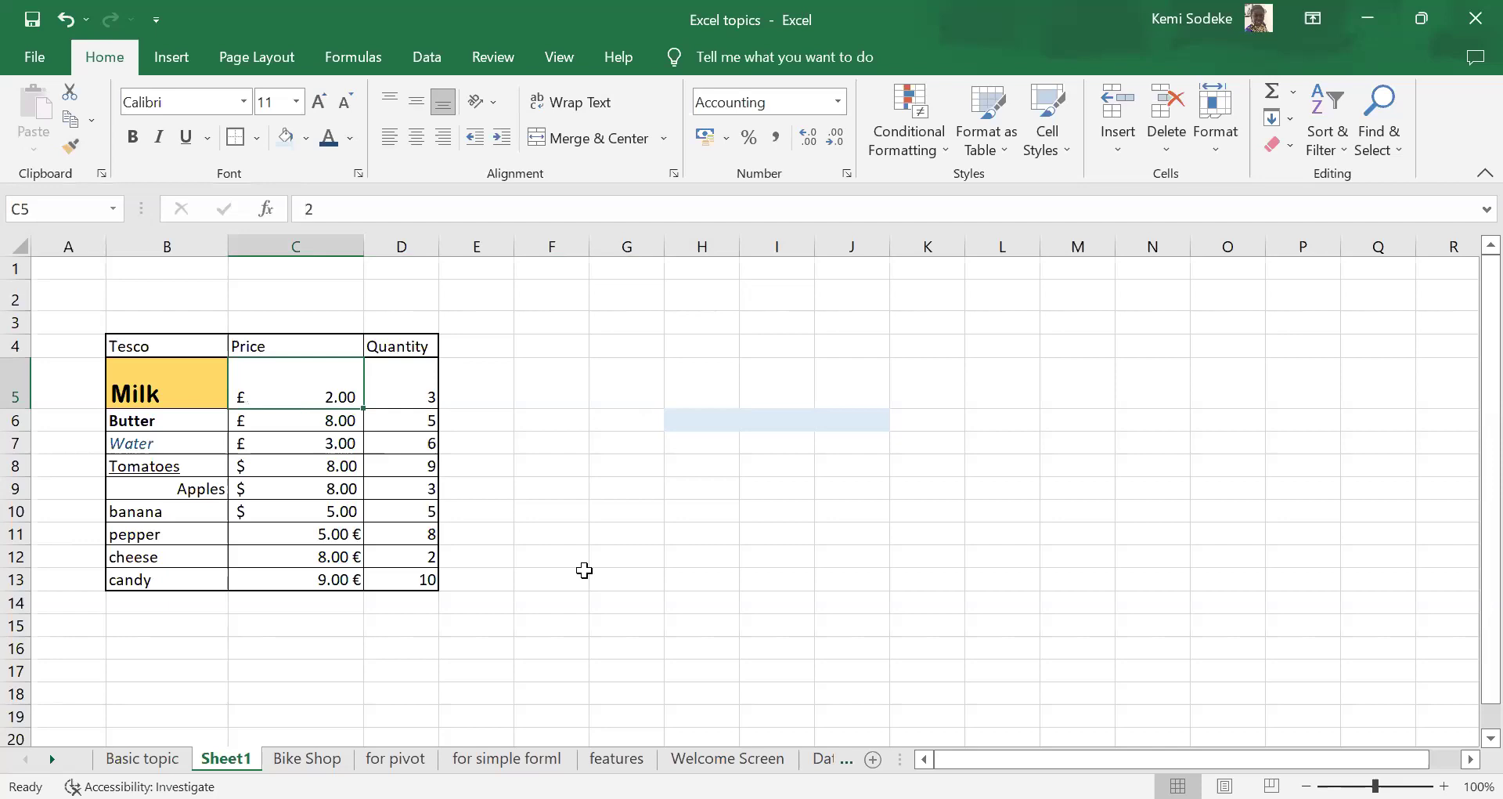
pyautogui.click(307, 468)
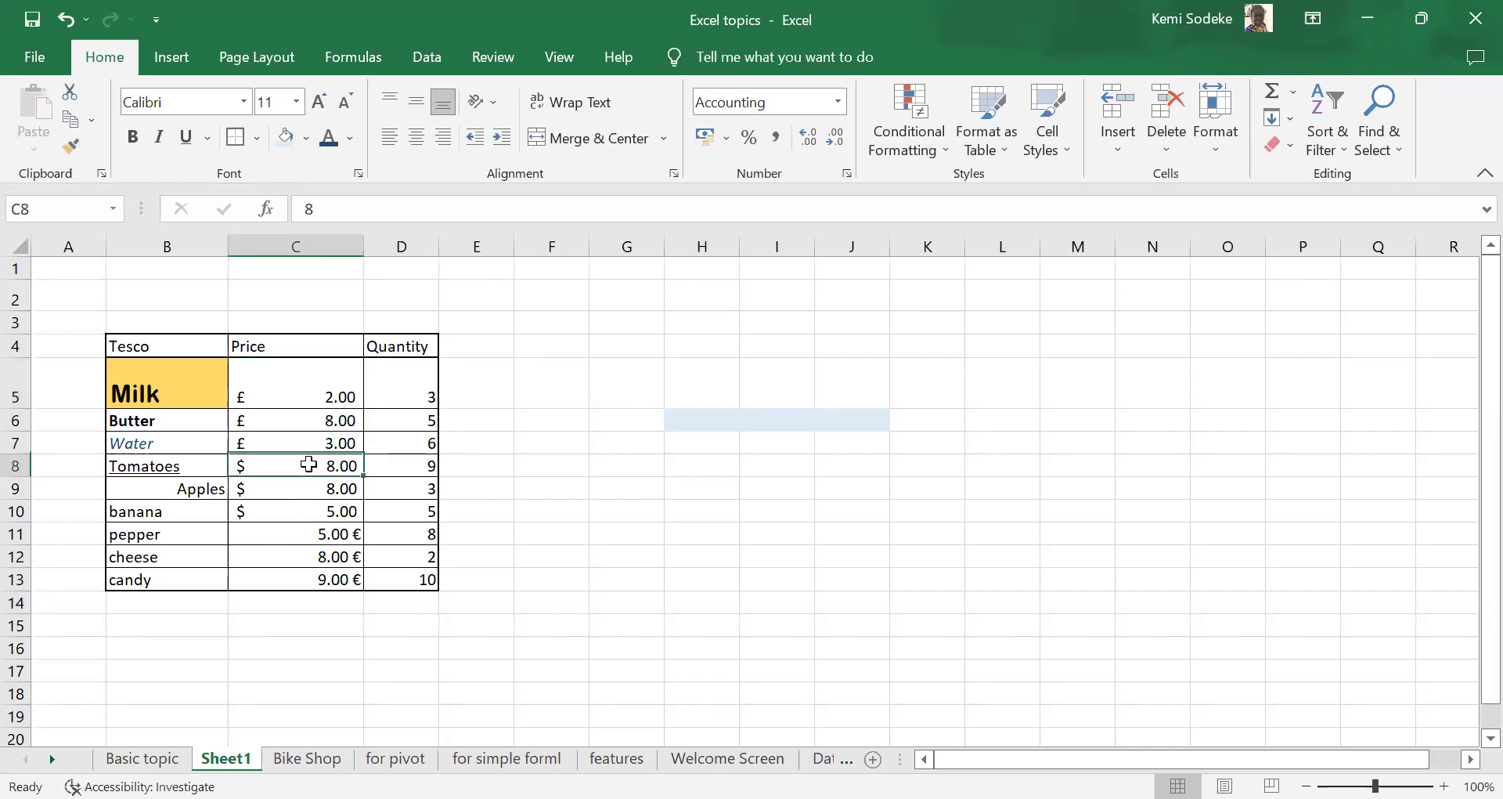
pyautogui.click(301, 385)
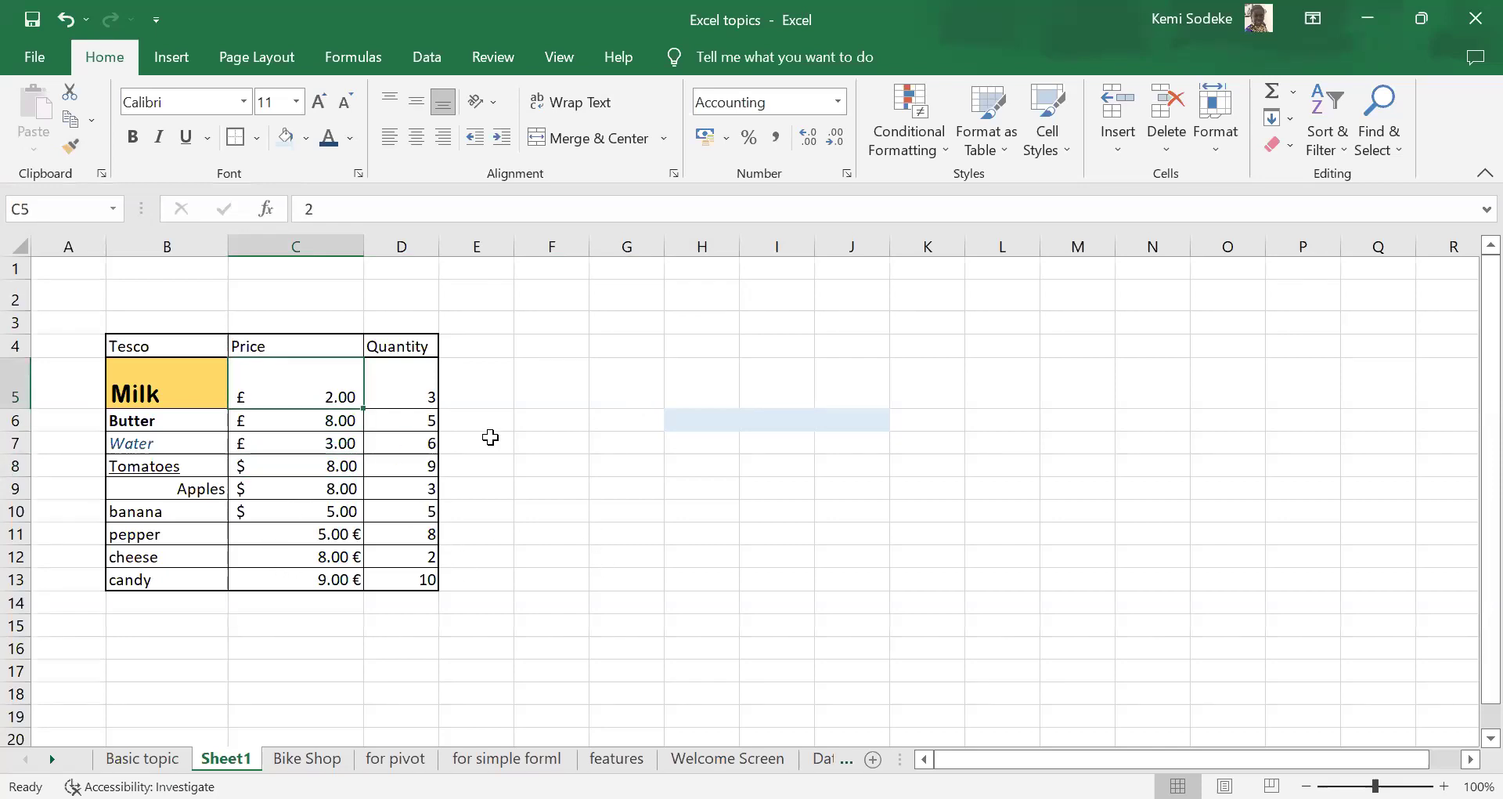
pyautogui.click(69, 147)
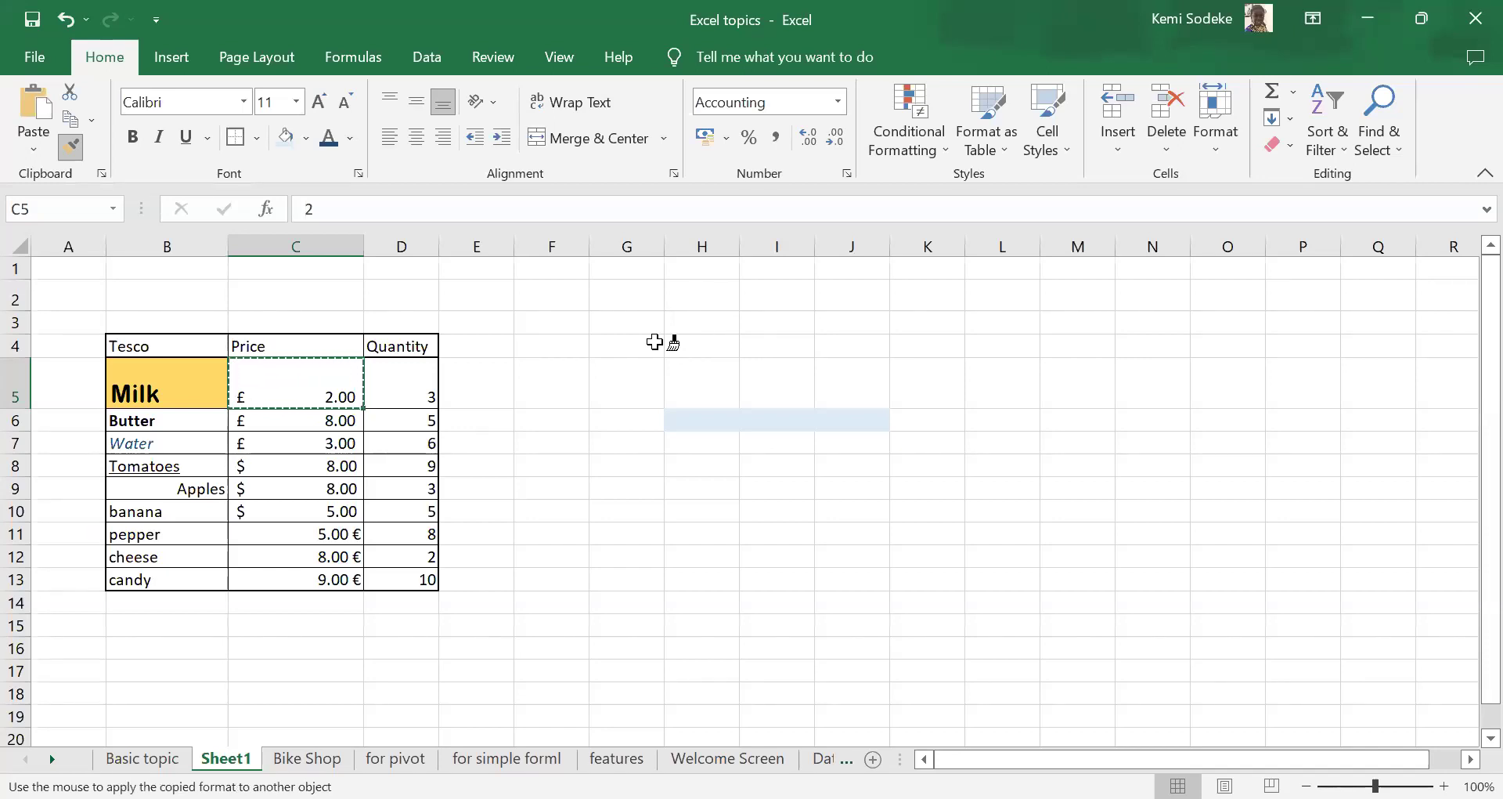
pyautogui.click(317, 465)
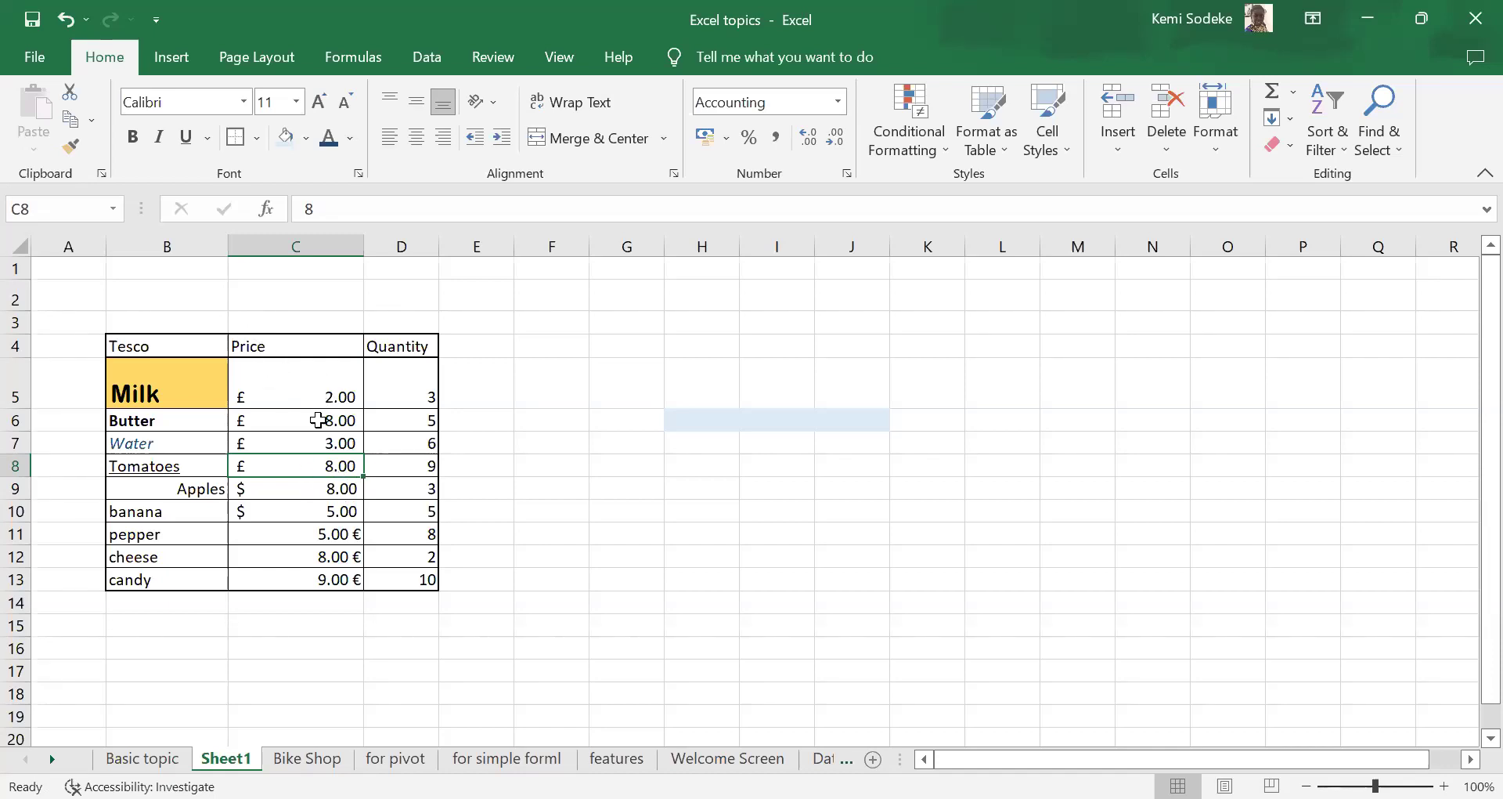
pyautogui.click(328, 532)
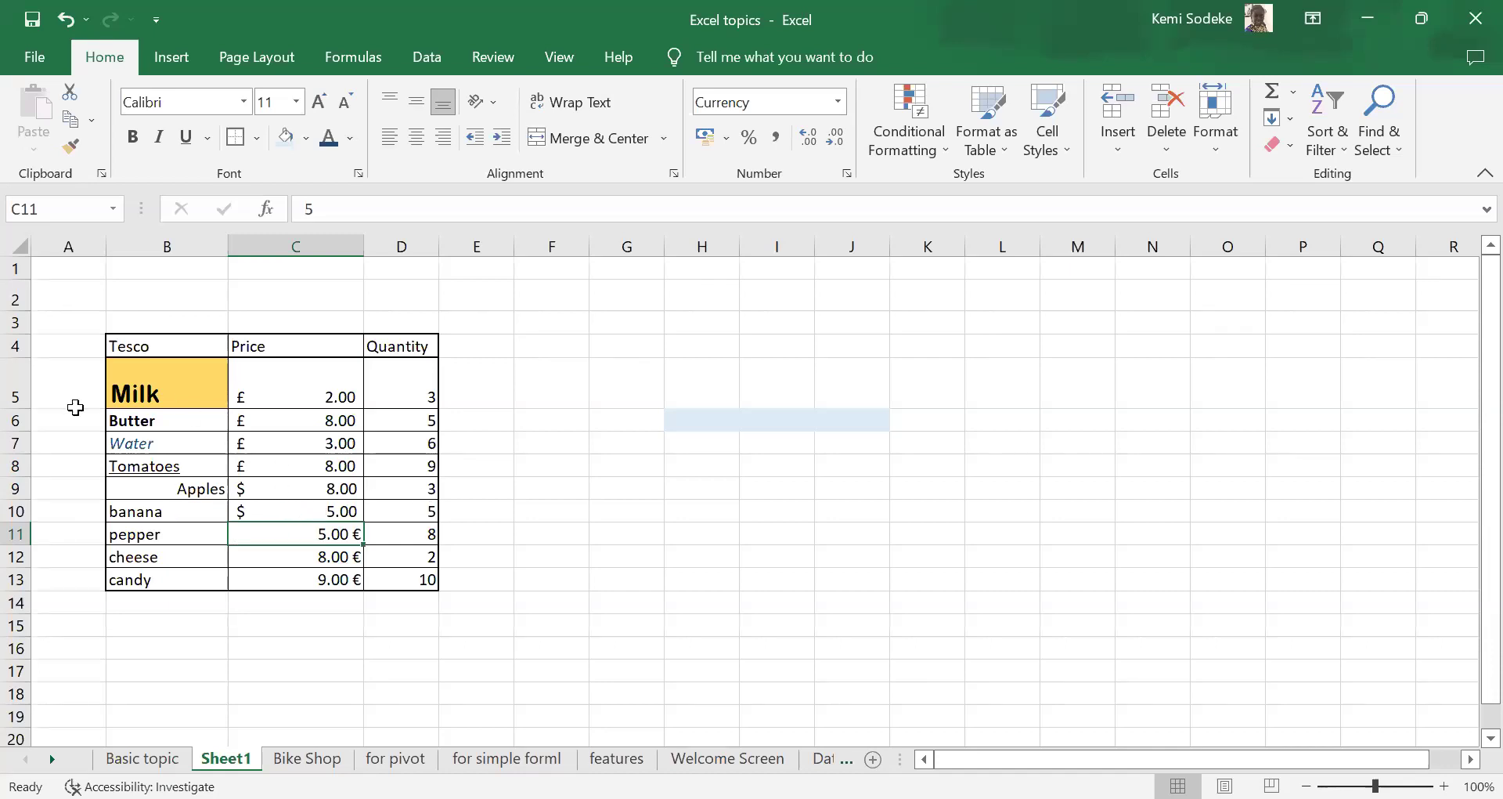
pyautogui.click(170, 390)
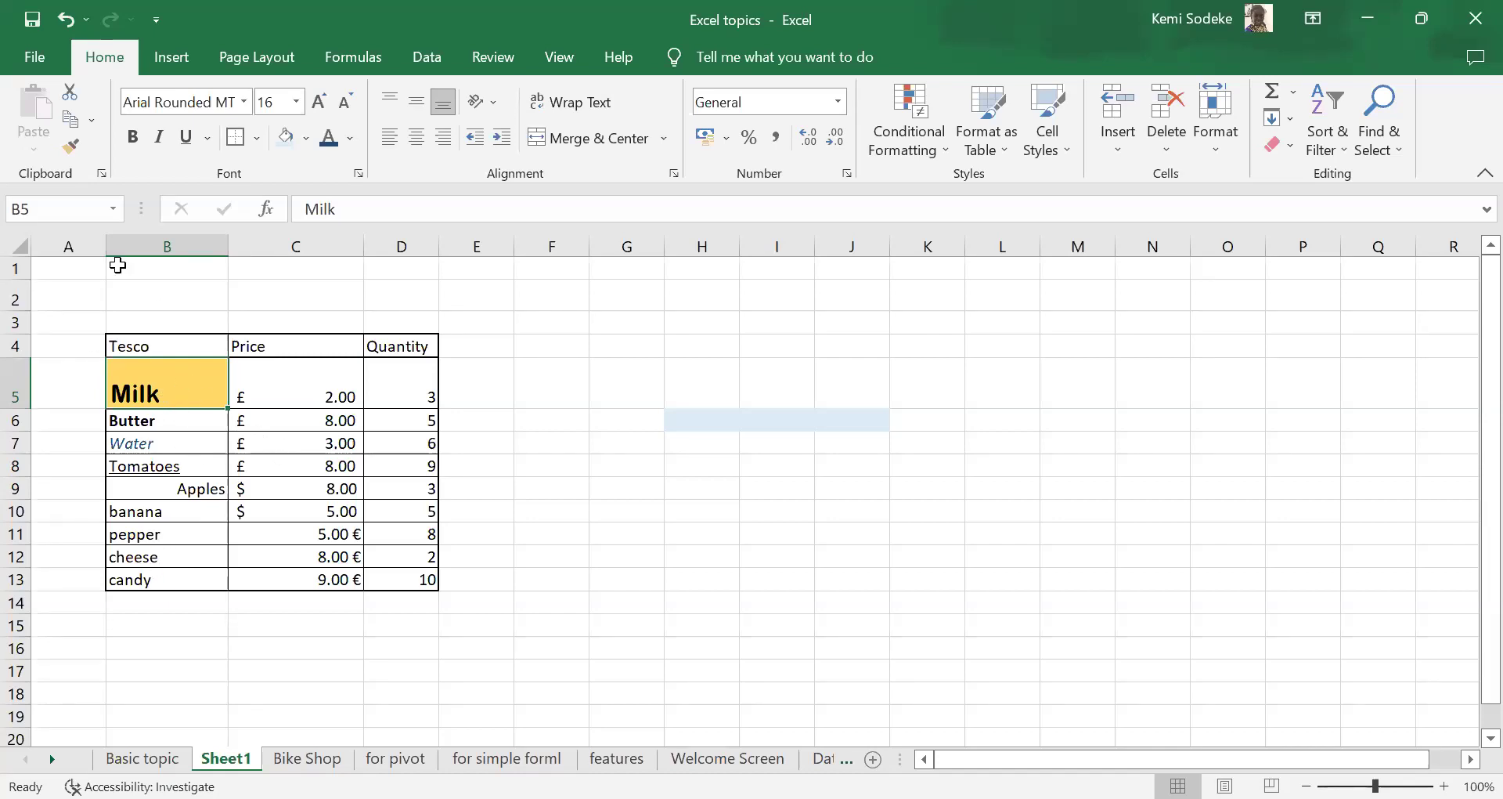
# - Format-paint Milk's style from B5 onto cheese in B12, and bold headers B4:D4
pyautogui.click(74, 154)
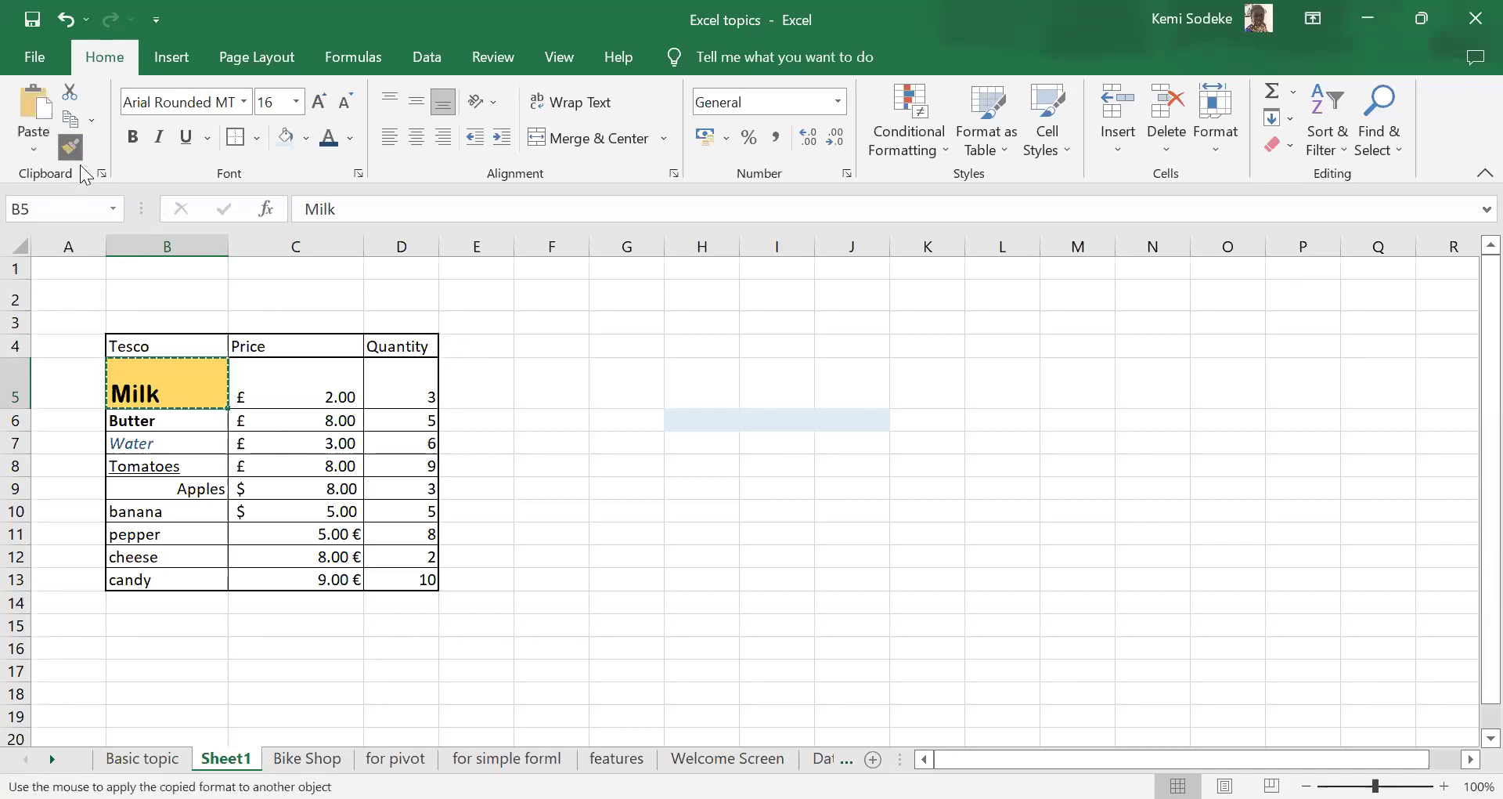
pyautogui.click(177, 555)
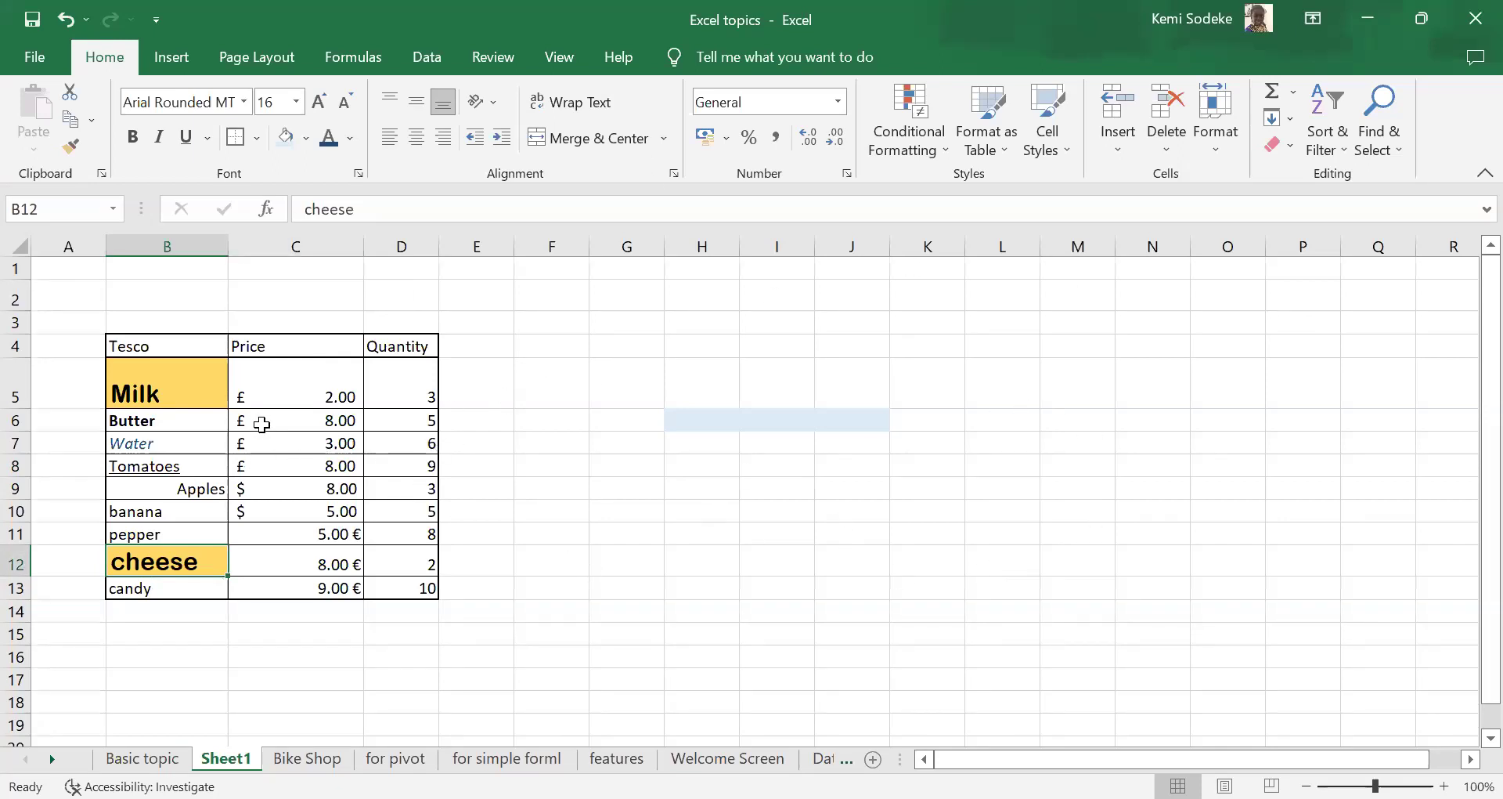
pyautogui.moveTo(149, 346); pyautogui.dragTo(411, 342)
pyautogui.hotkey('ctrl', 'b')
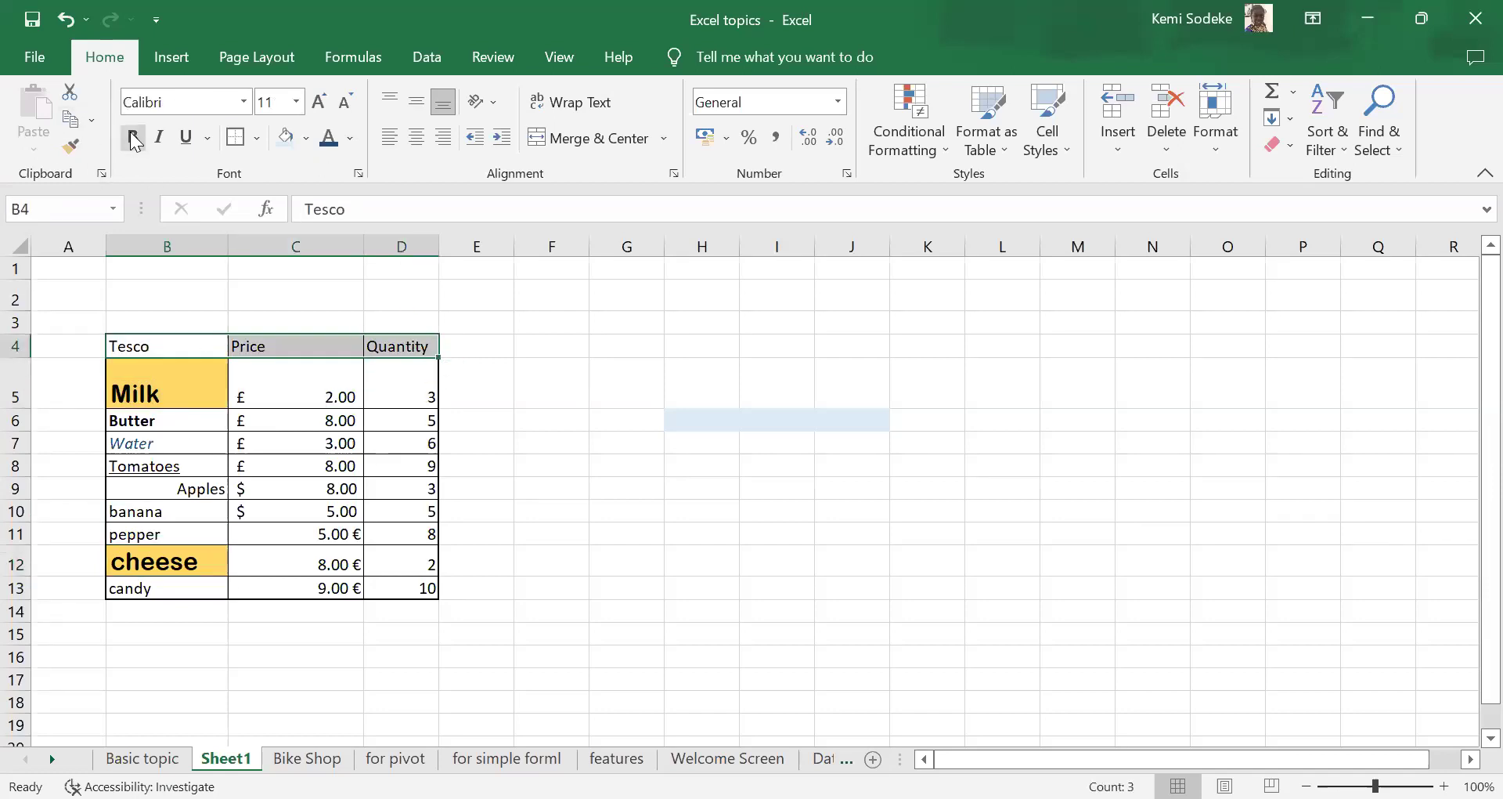
pyautogui.click(536, 467)
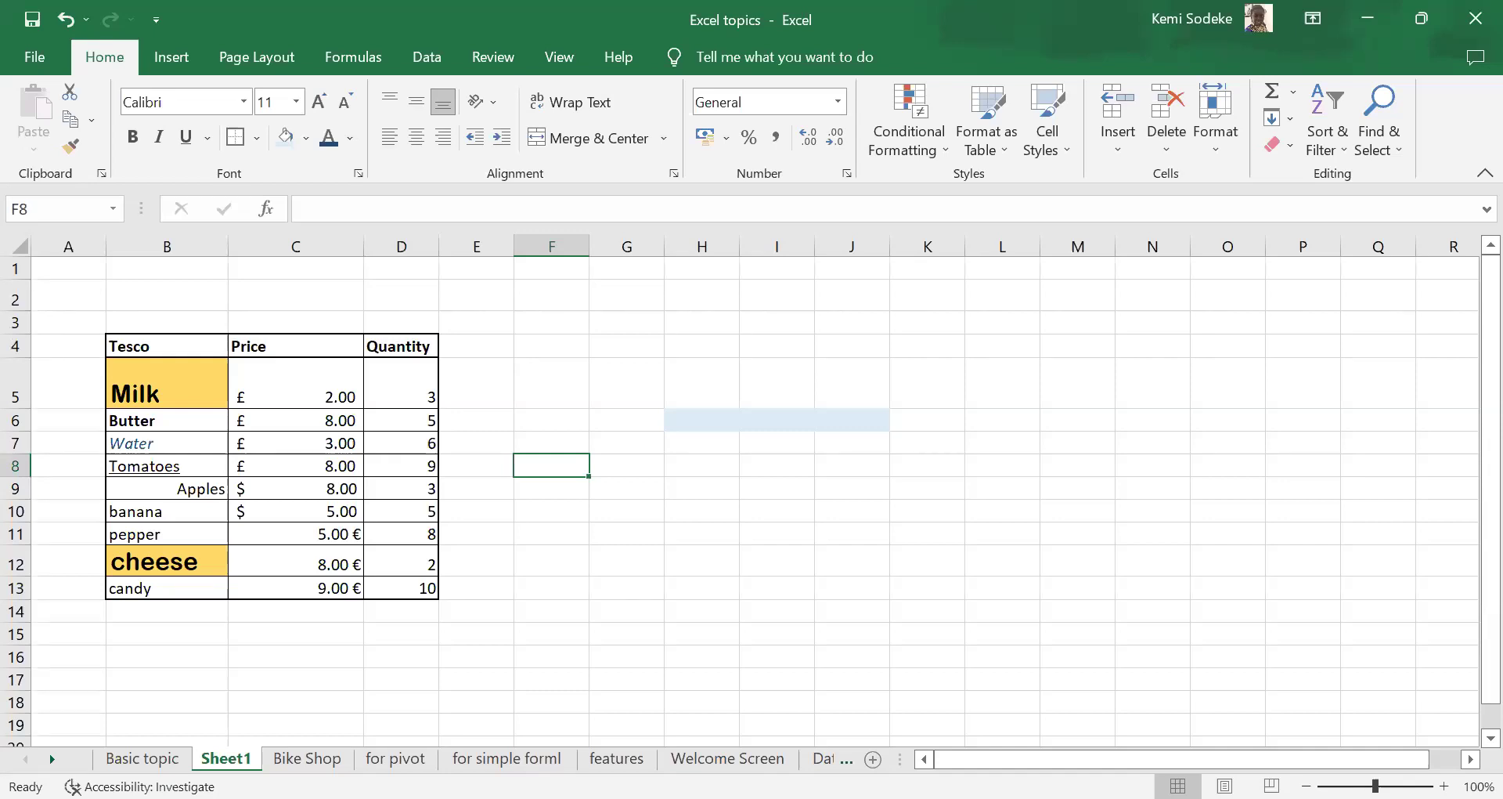
# - Glance over the Basic topic sheet, then return to Sheet1
pyautogui.click(146, 756)
pyautogui.scroll(-1, 339, 456)
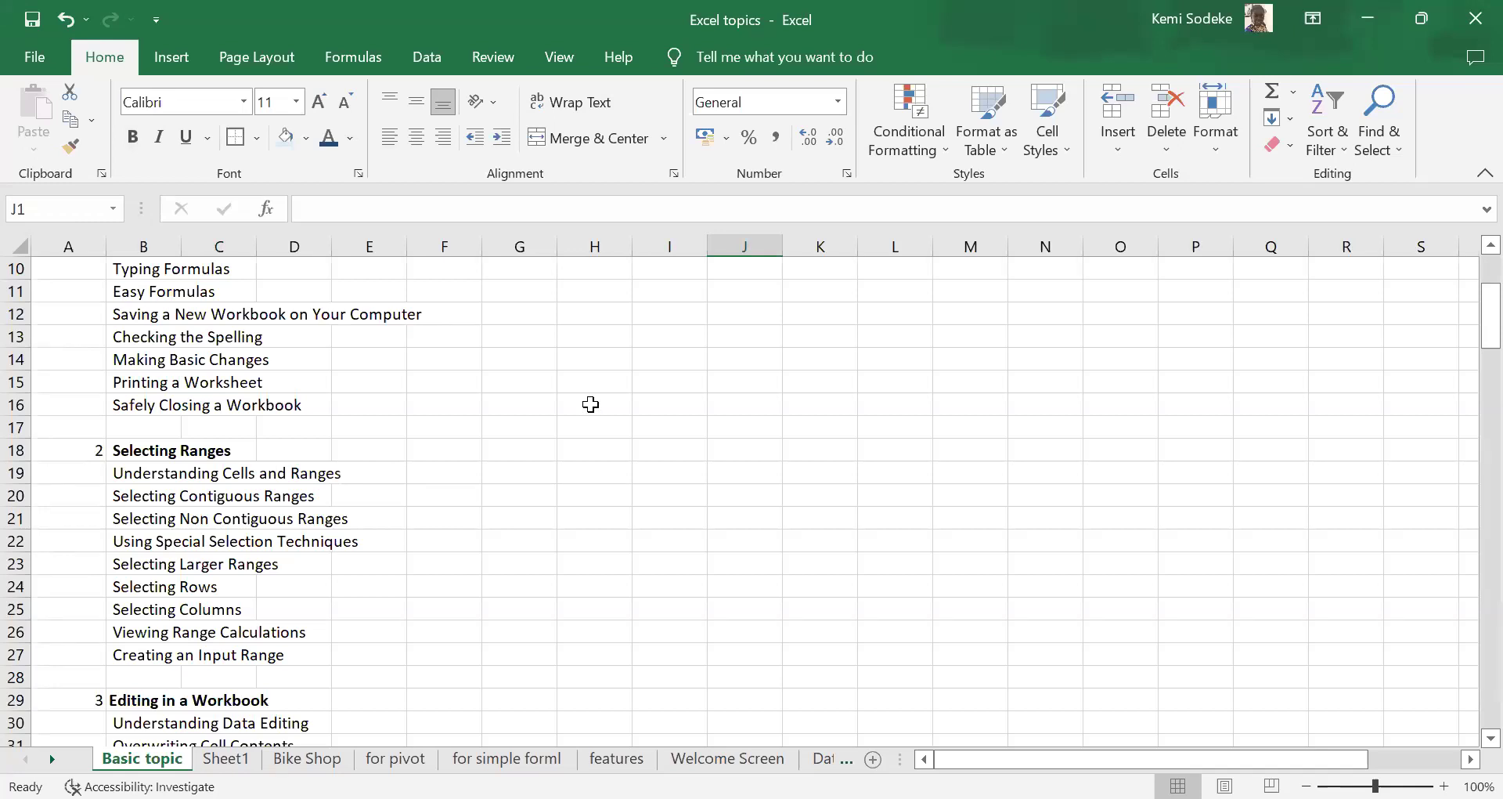
pyautogui.scroll(2, 591, 404)
pyautogui.hotkey('ctrl', 'pagedown')
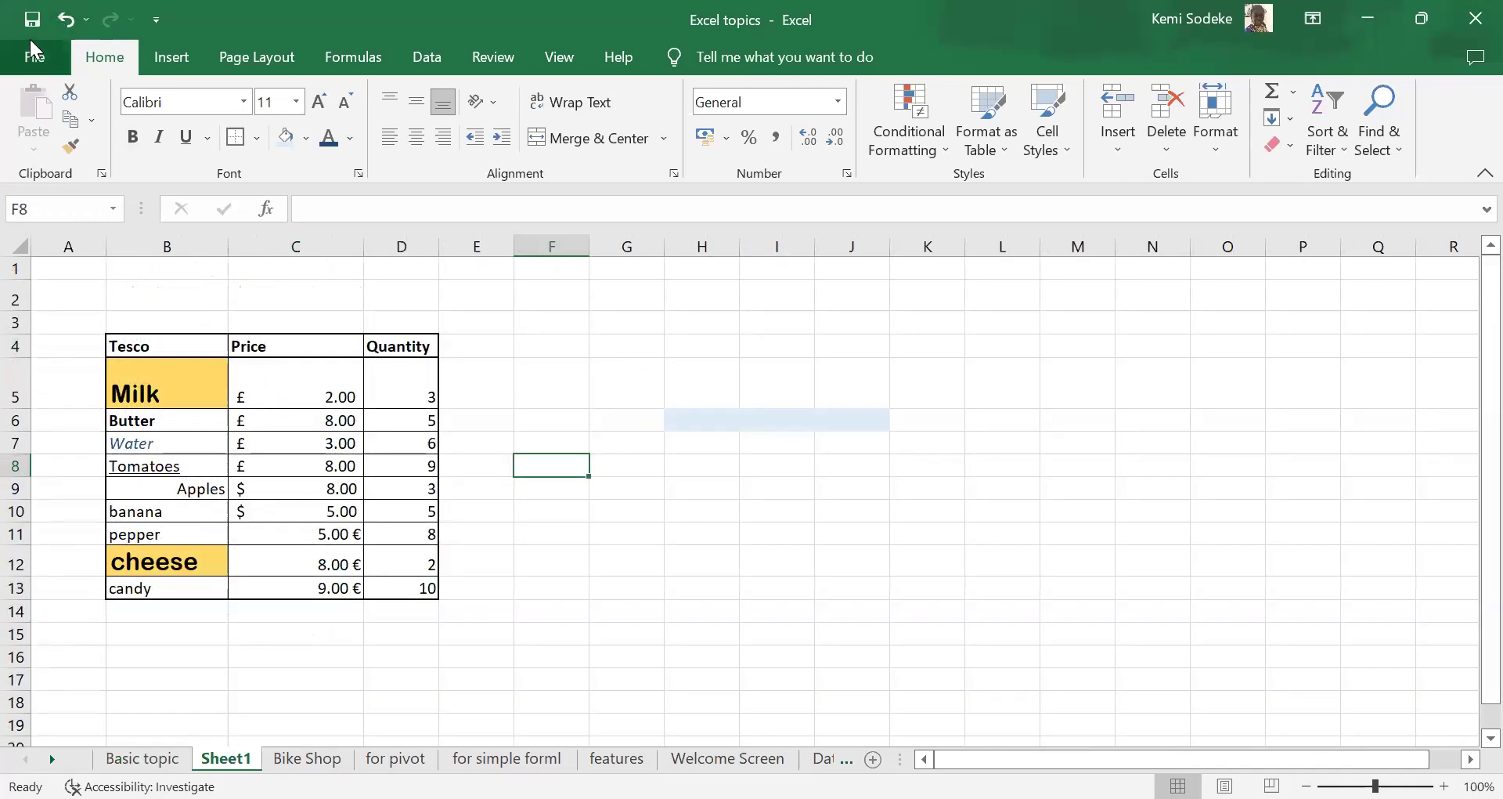
# - Select A1:H19 around the Tesco table and make it Sheet1's print area from Page Layout
pyautogui.click(34, 56)
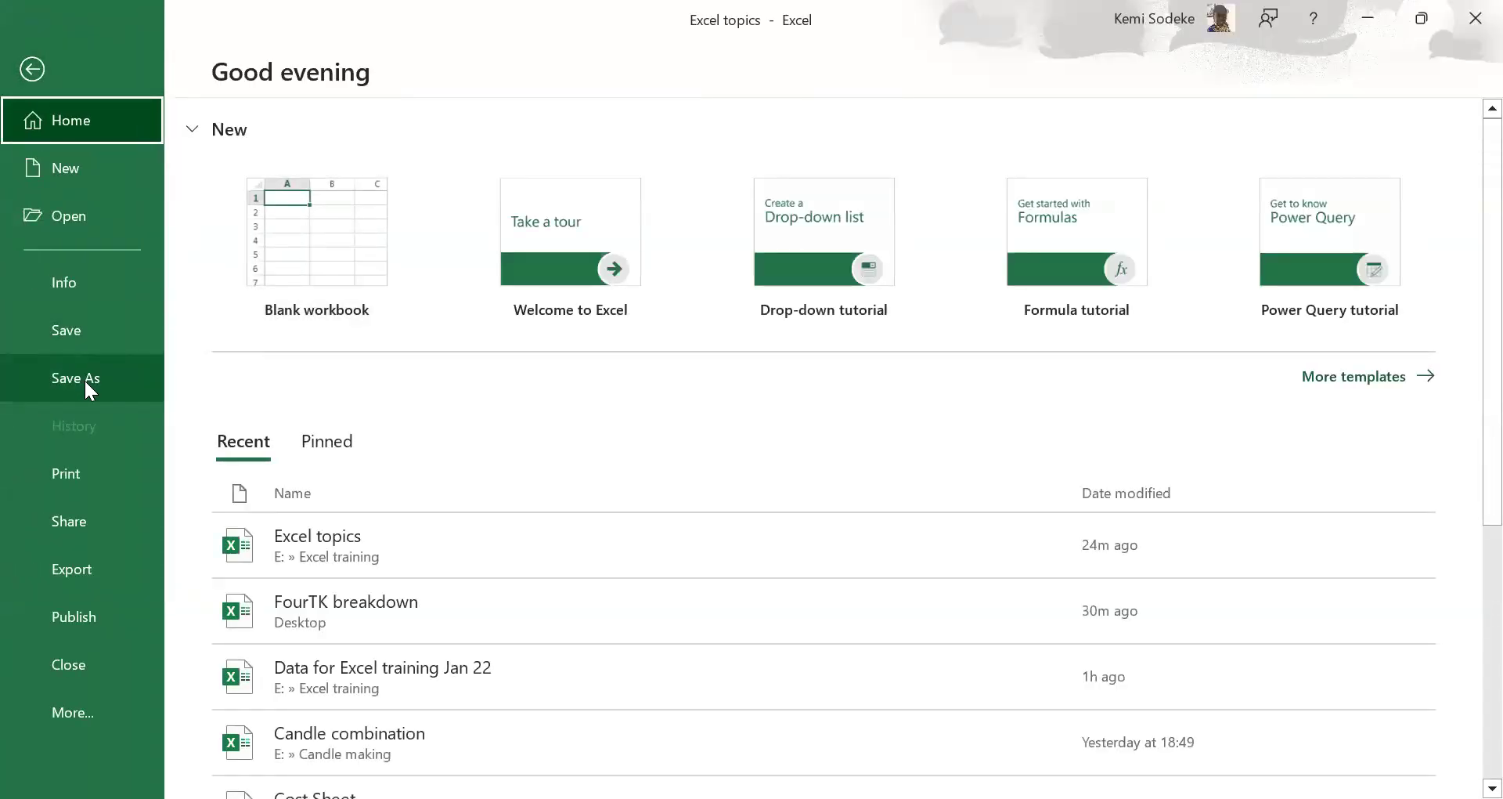
pyautogui.click(32, 67)
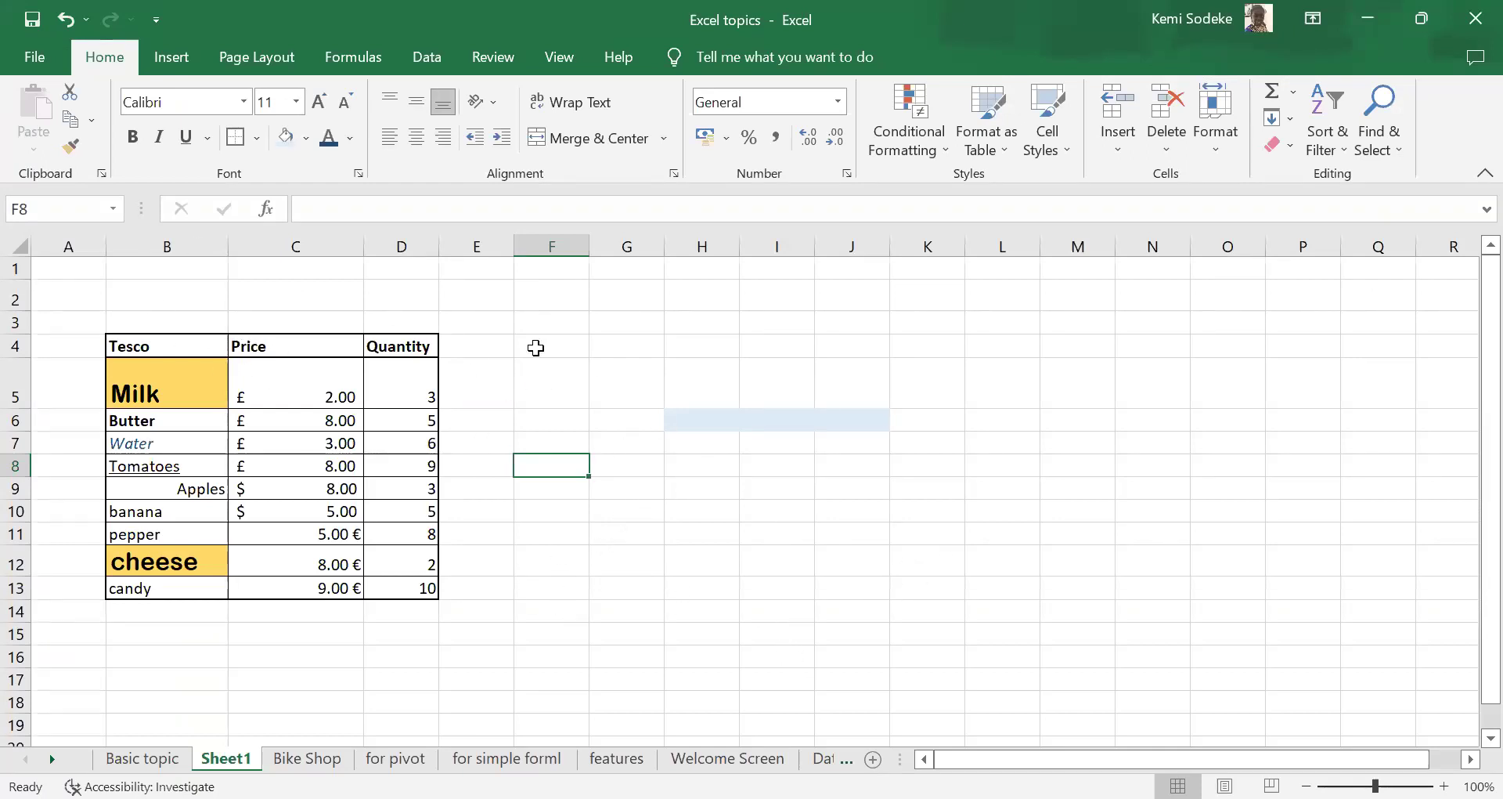
pyautogui.click(279, 60)
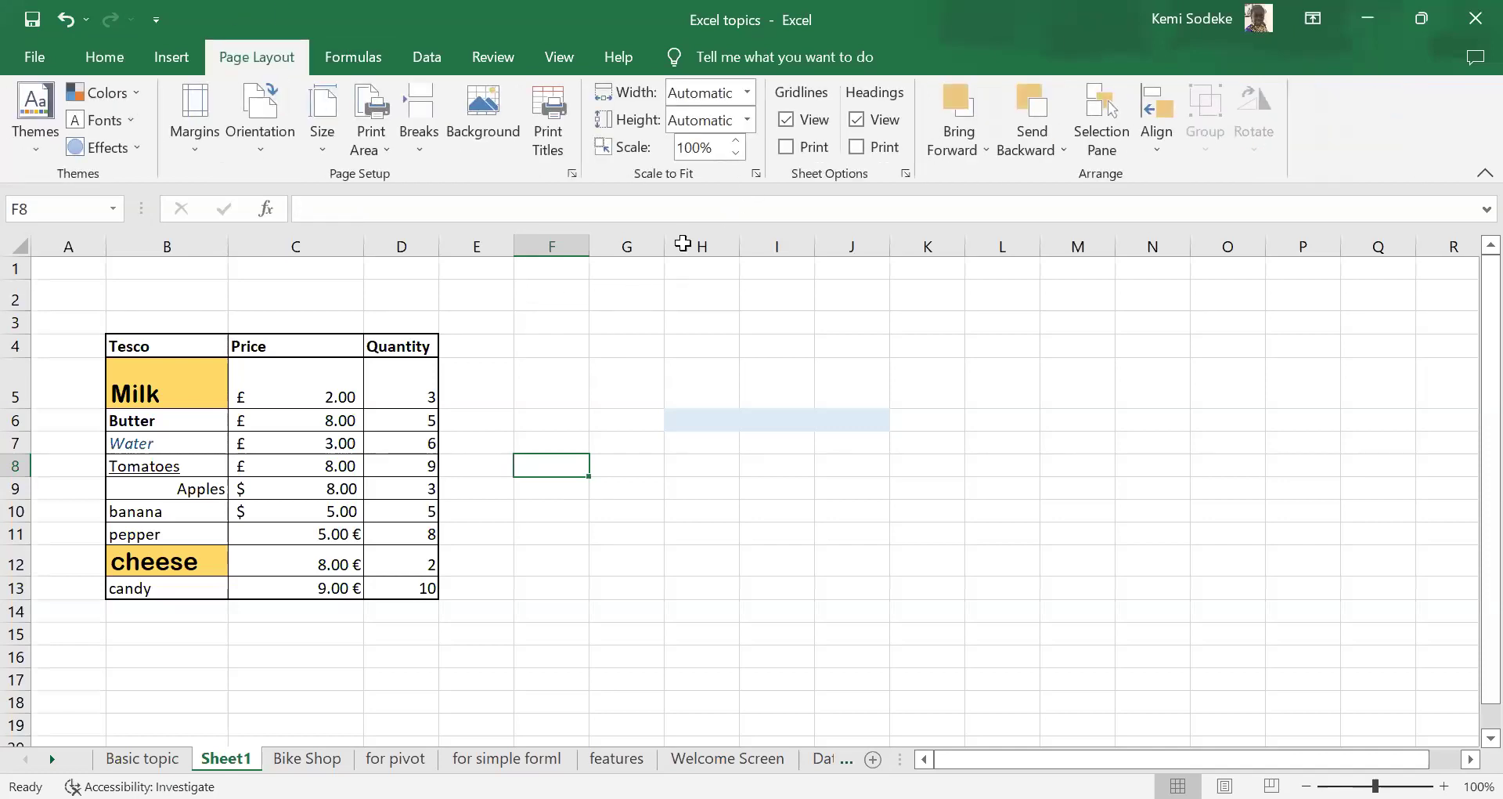
pyautogui.click(374, 106)
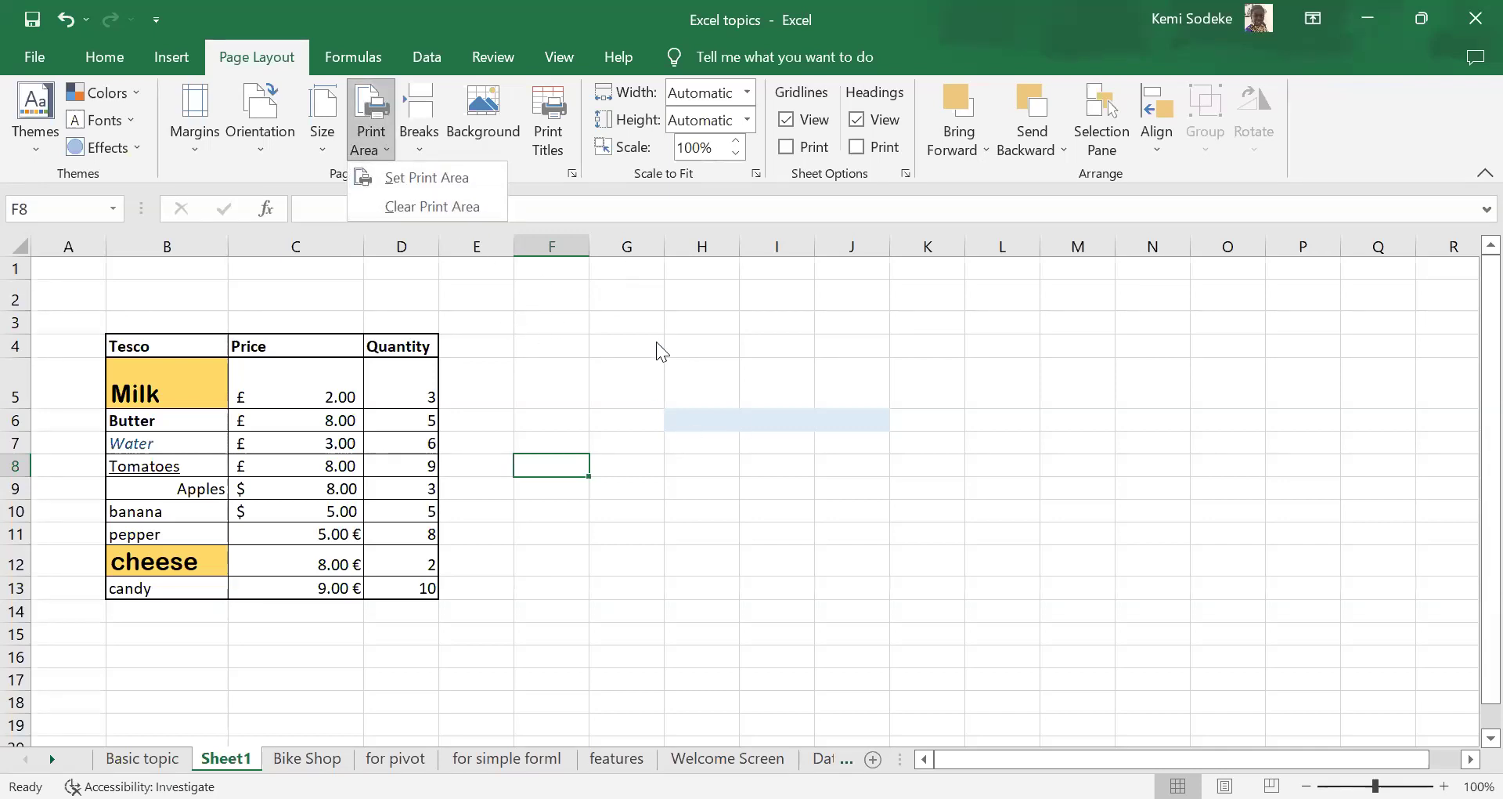
pyautogui.click(409, 306)
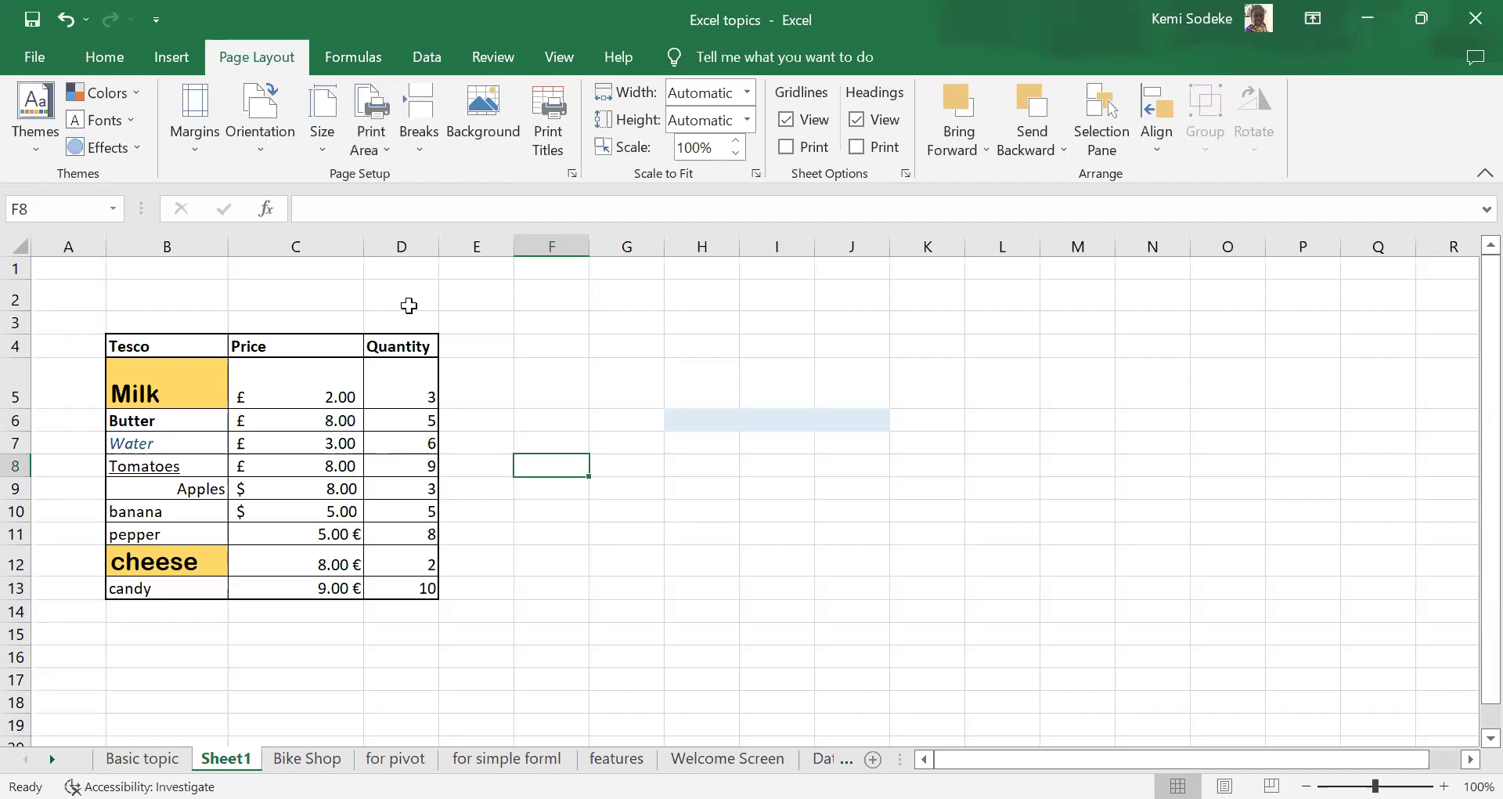
pyautogui.moveTo(50, 265); pyautogui.dragTo(694, 732)
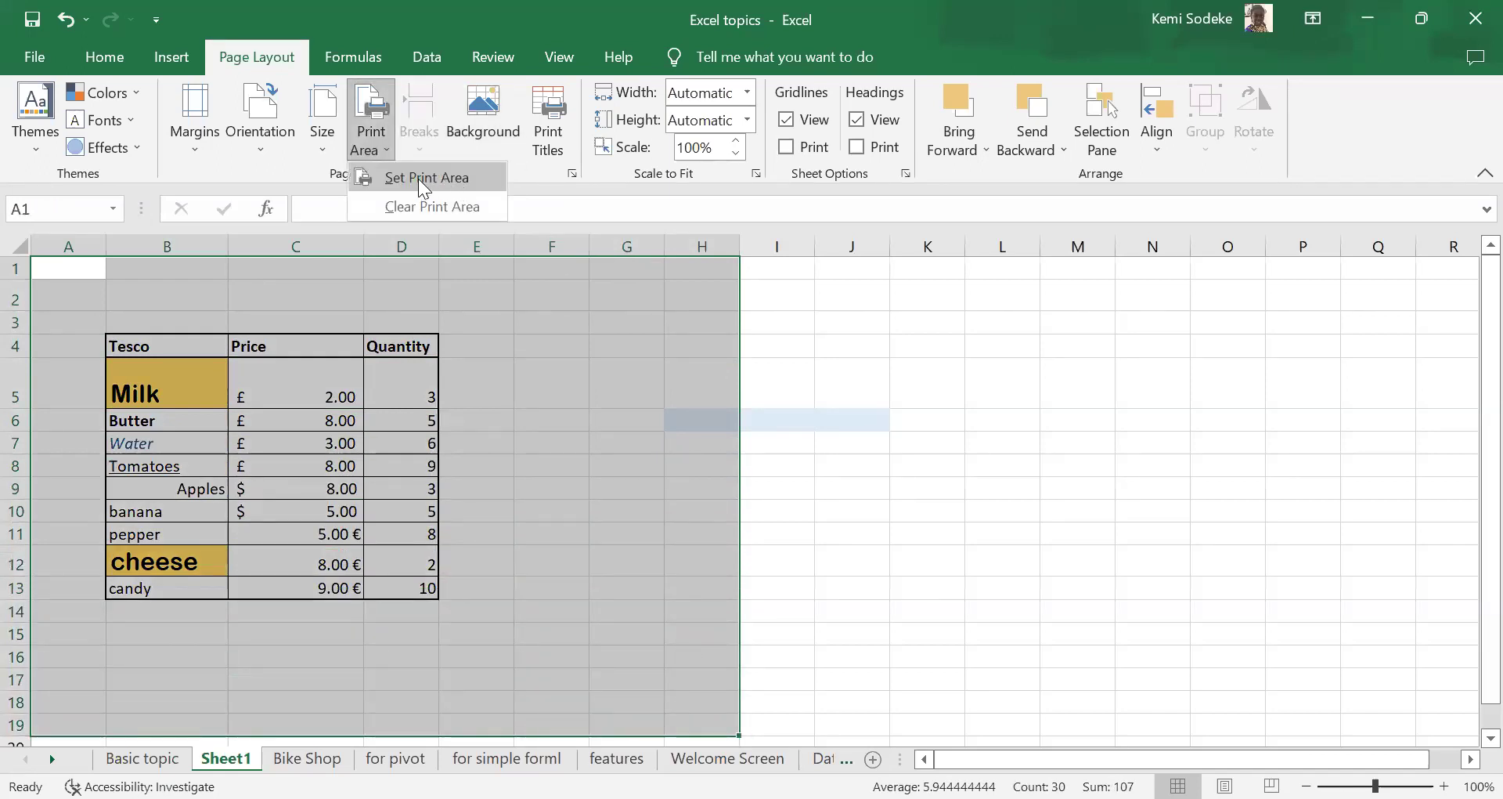
pyautogui.click(418, 178)
pyautogui.click(929, 504)
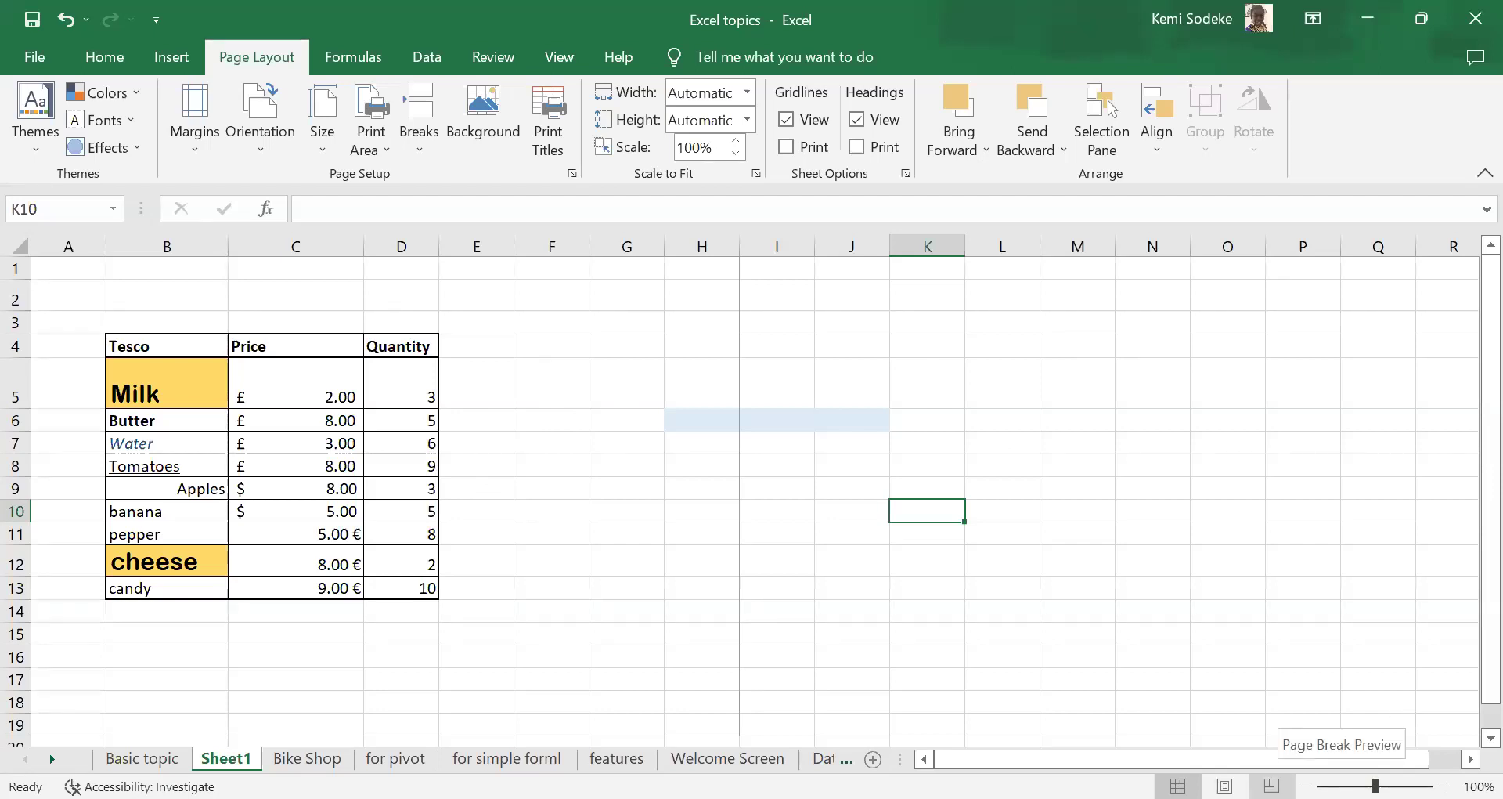
# - Switch Sheet1 to Page Break Preview, try ending the page at column E, then undo it
pyautogui.click(1271, 785)
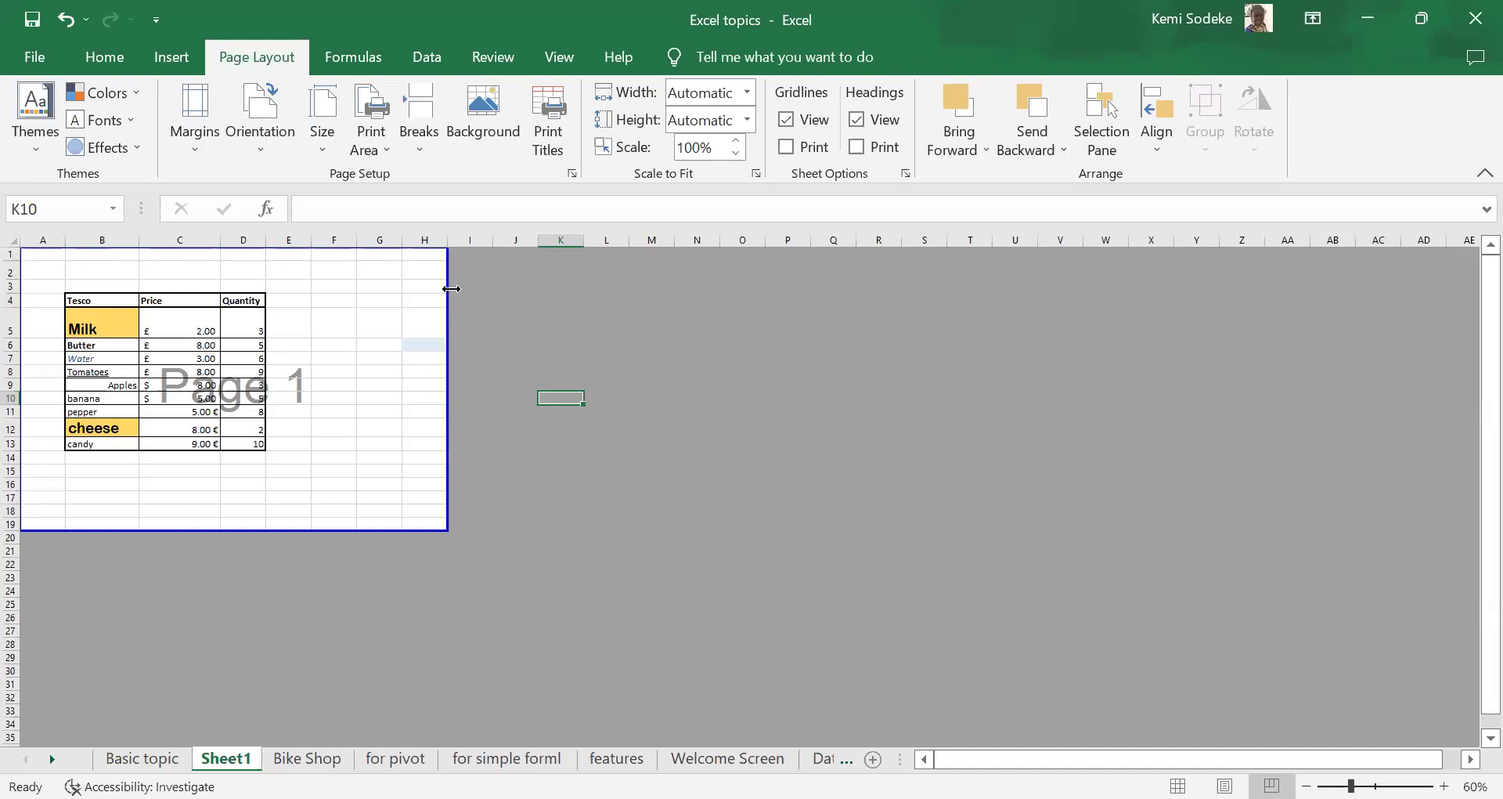
pyautogui.moveTo(448, 292); pyautogui.dragTo(311, 292)
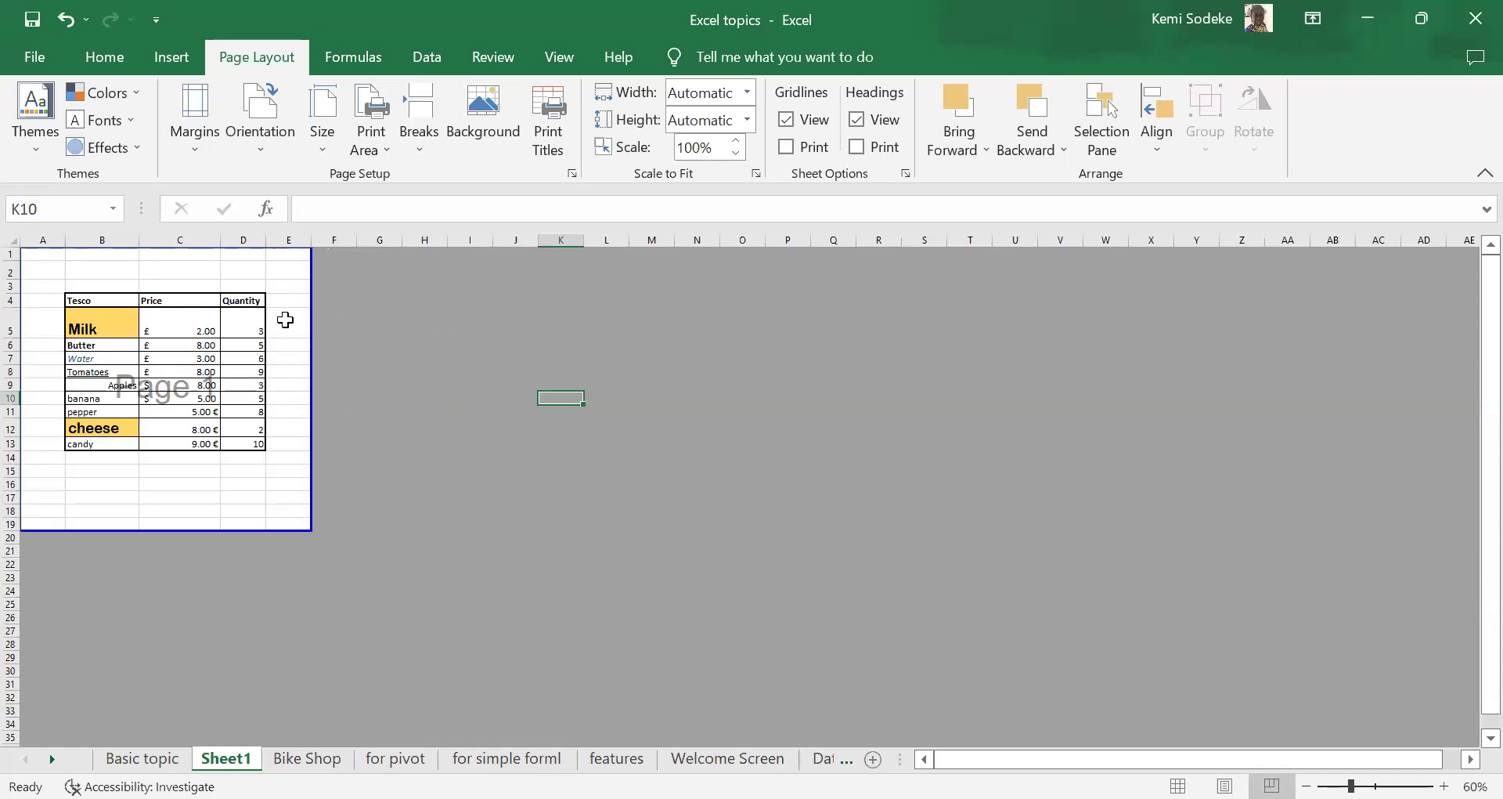
pyautogui.click(206, 270)
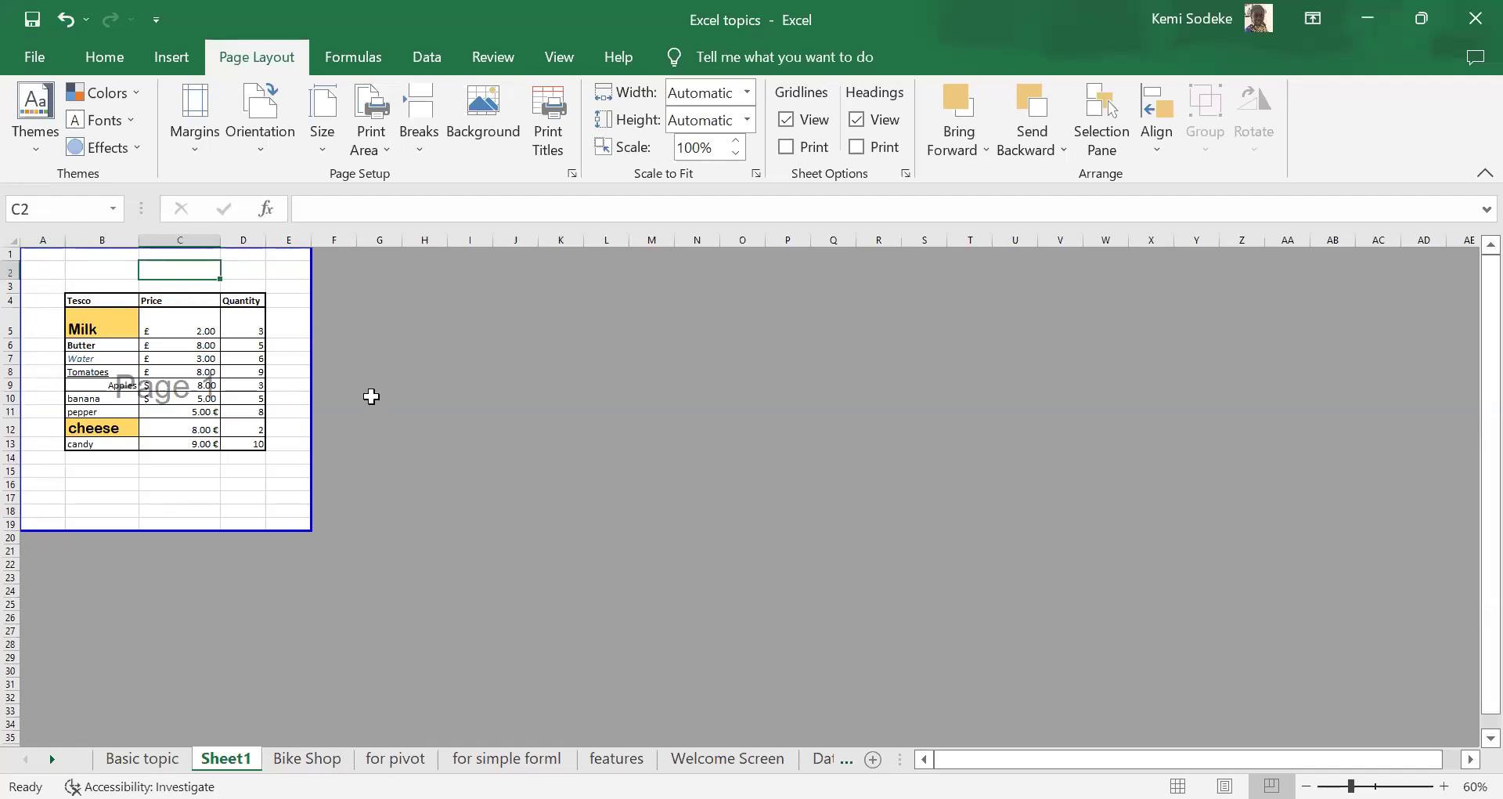
pyautogui.click(66, 20)
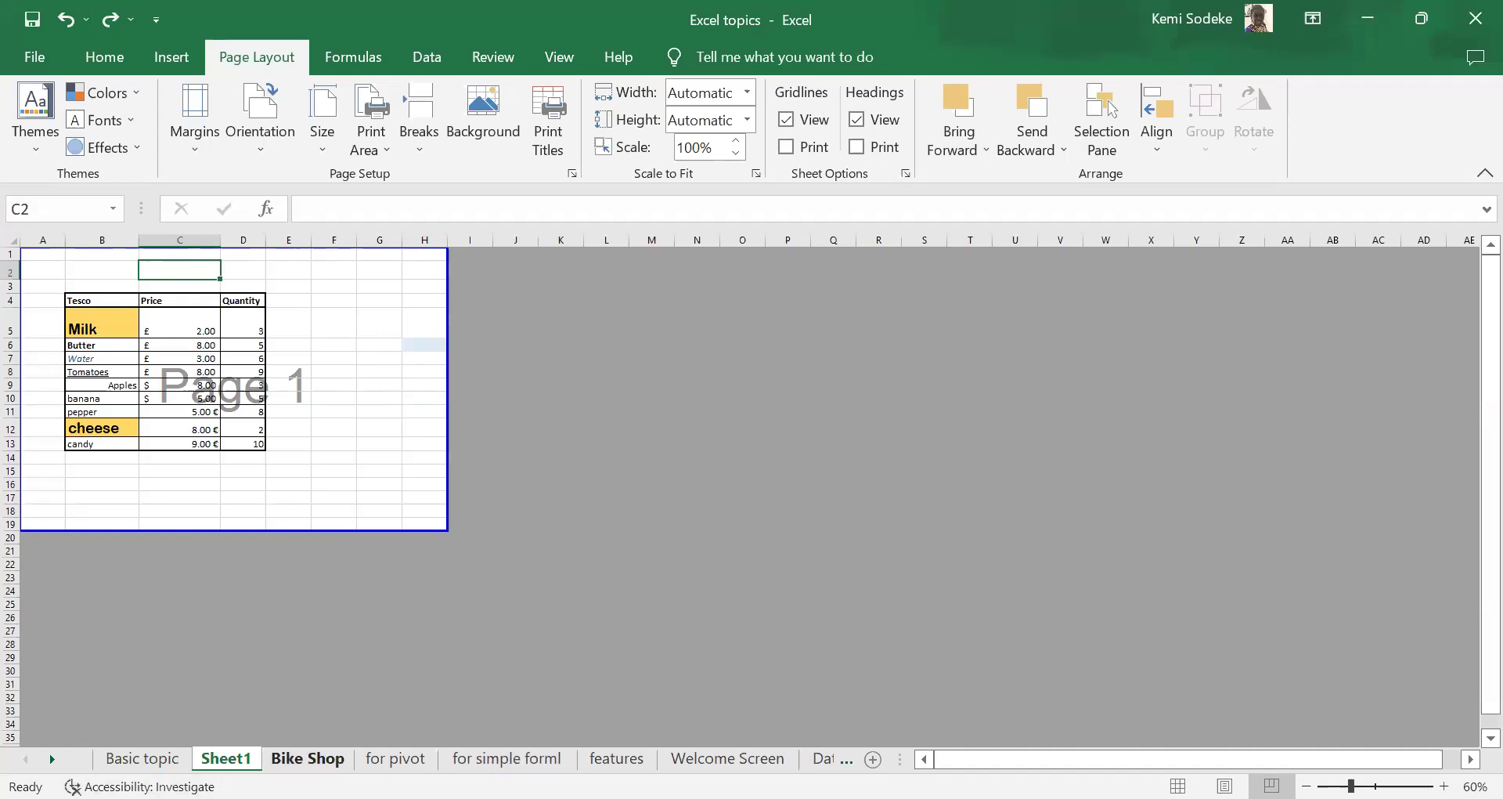
# - Open the Bike Shop sheet and scroll back up to its header row
pyautogui.click(314, 759)
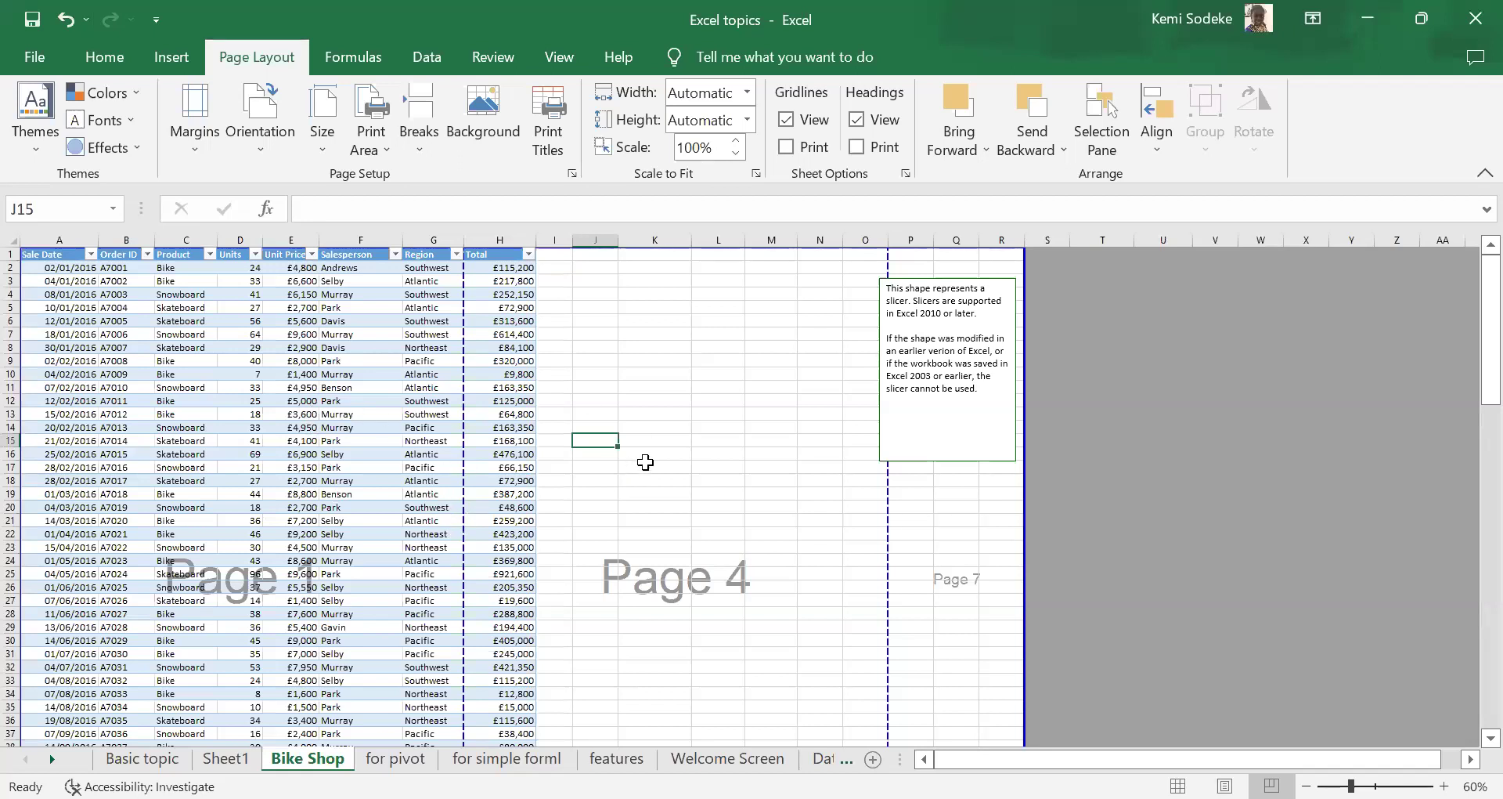
pyautogui.scroll(-1, 689, 501)
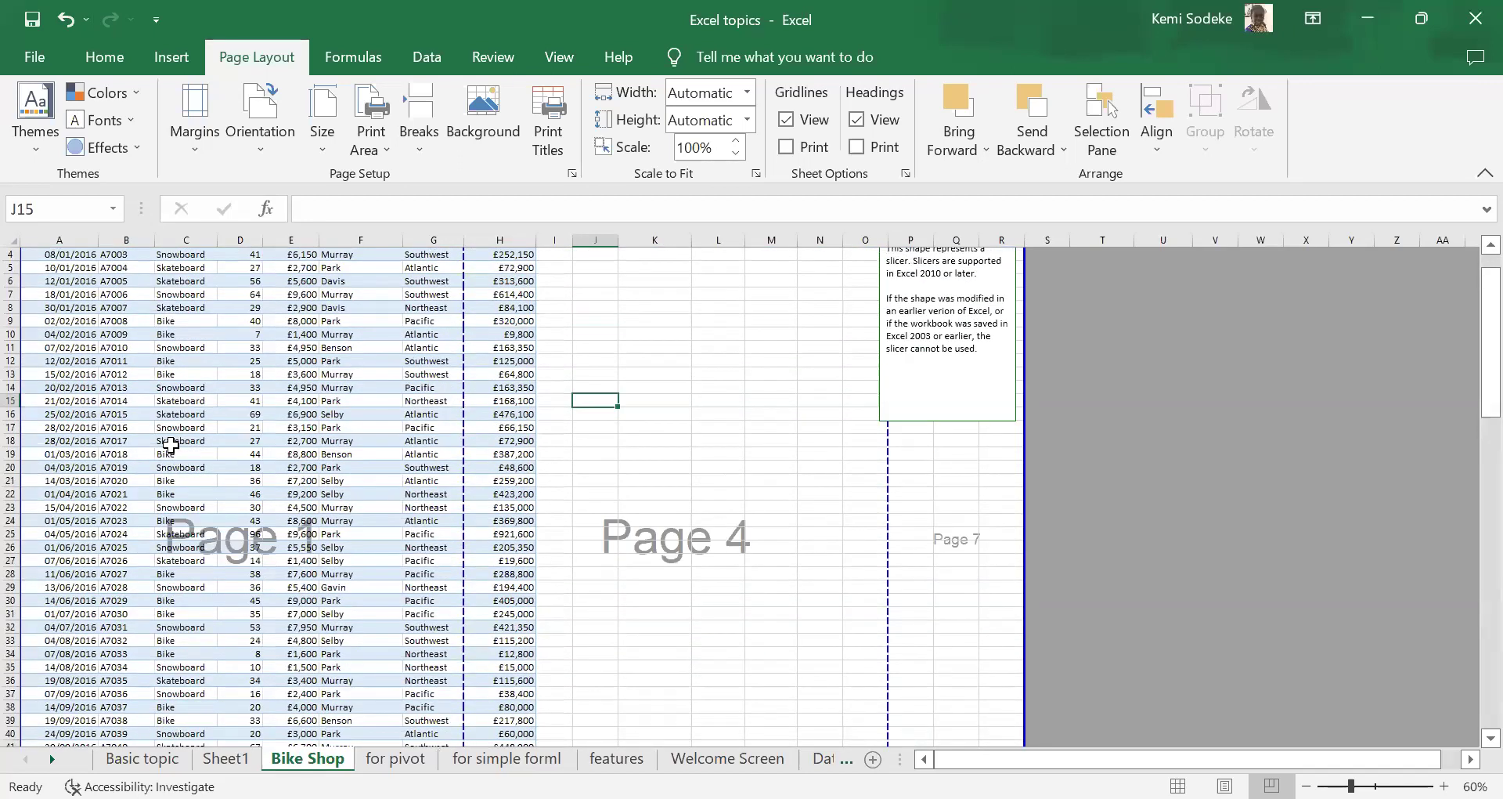
pyautogui.scroll(1, 196, 462)
pyautogui.scroll(-5, 647, 513)
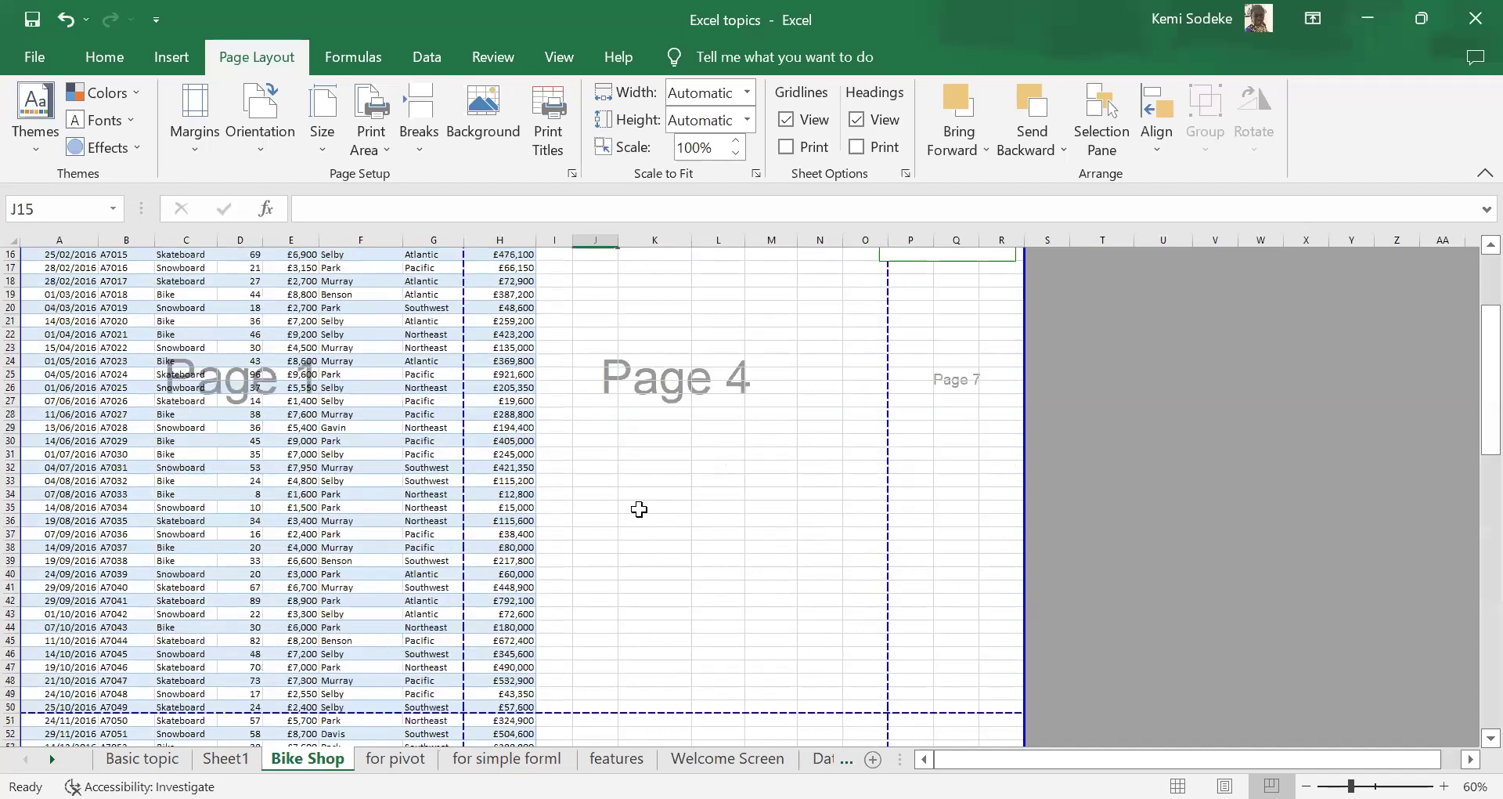
pyautogui.scroll(-10, 639, 509)
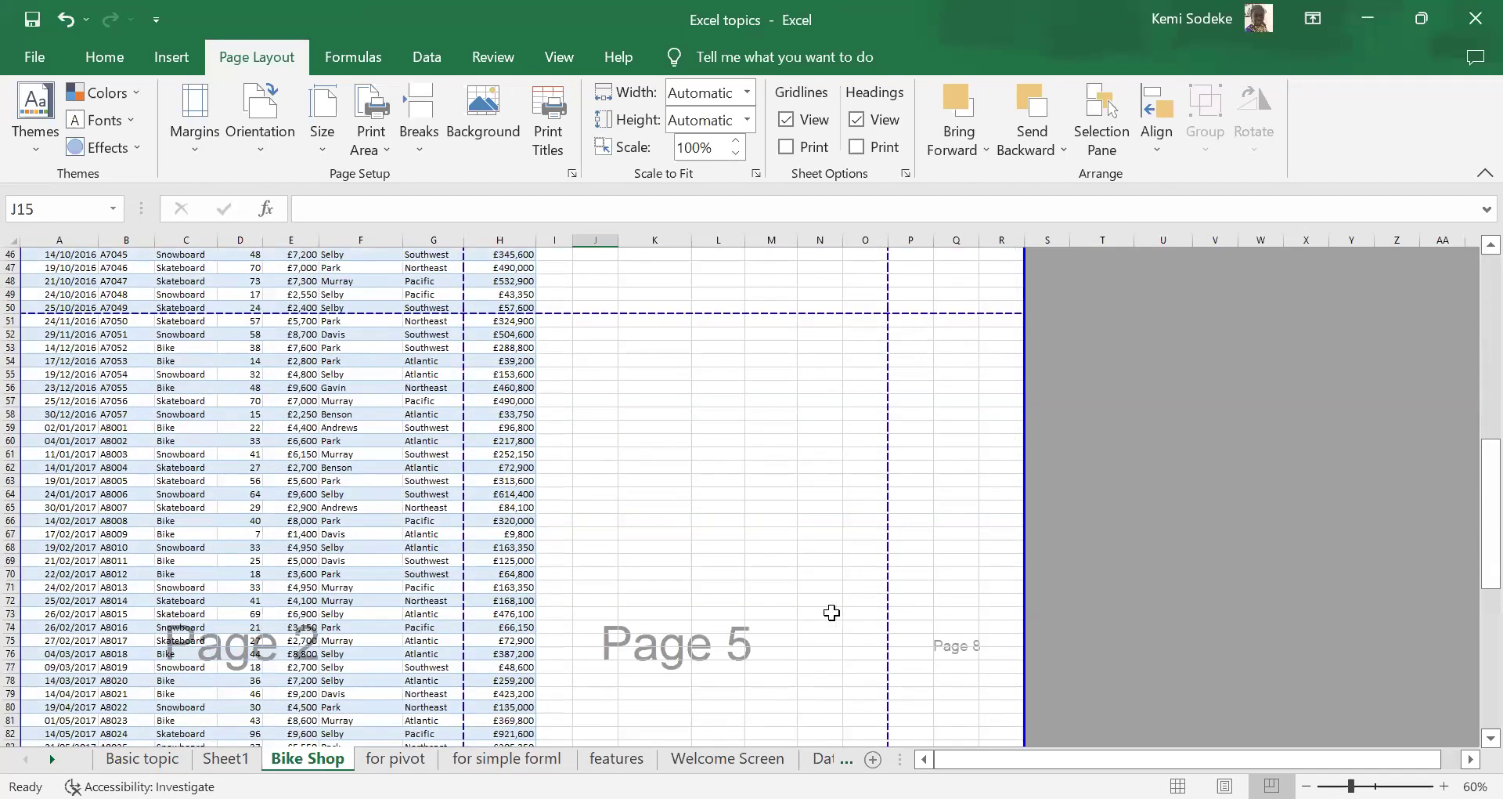
pyautogui.scroll(7, 819, 594)
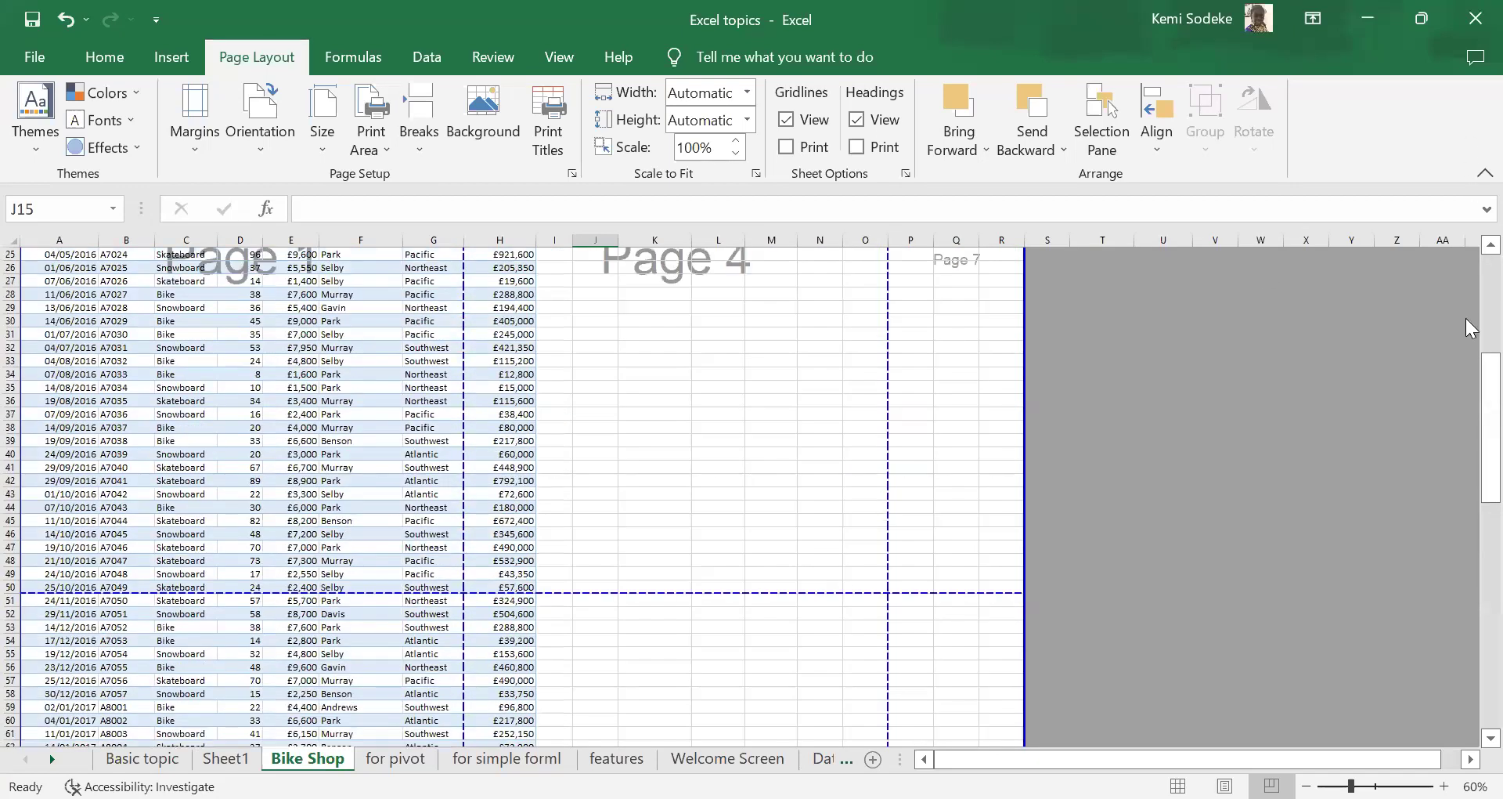
pyautogui.scroll(8, 625, 301)
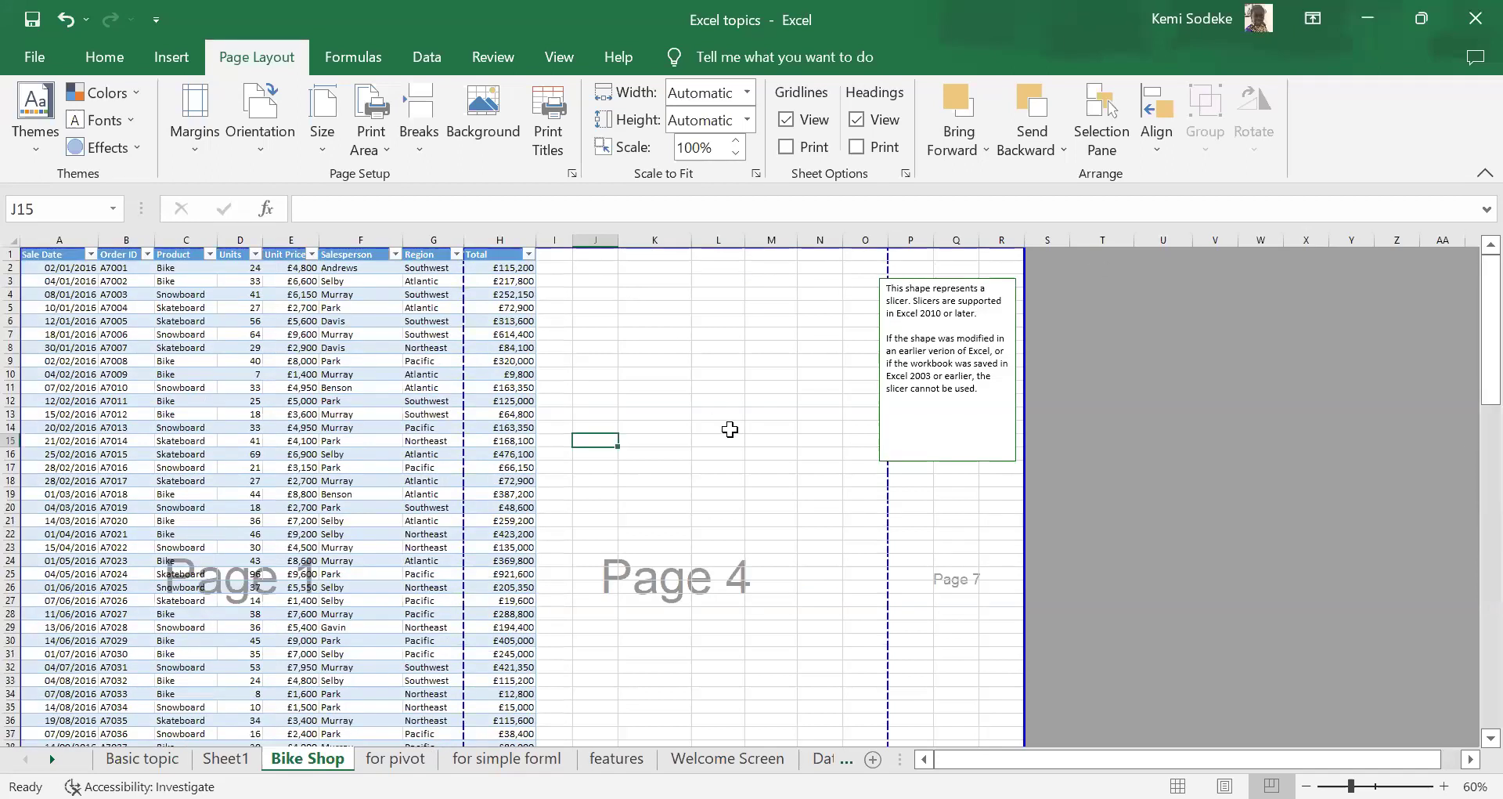
# - Select A1:H44 of the Bike Shop sales table and set it as the print area
pyautogui.click(32, 255)
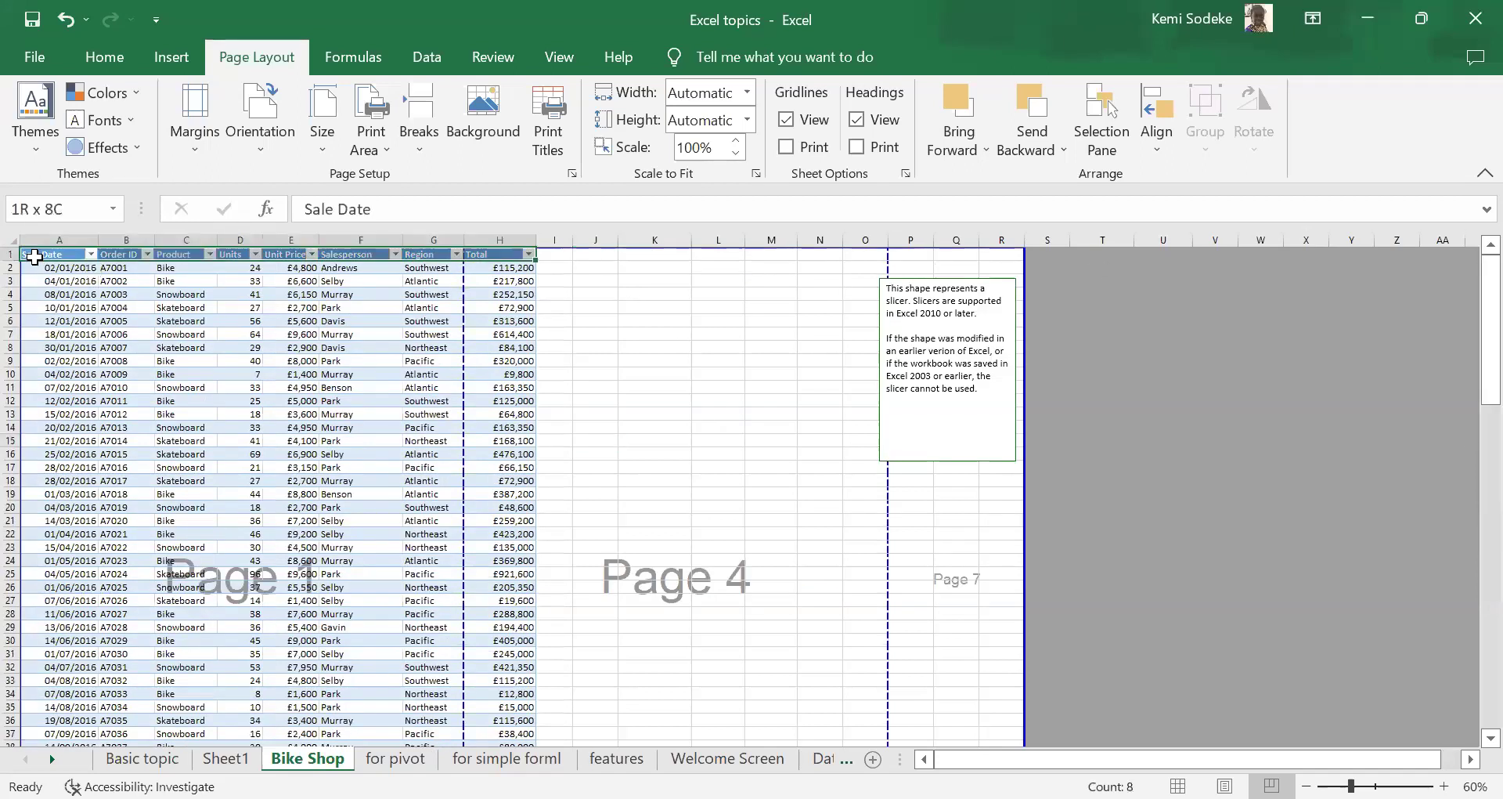
pyautogui.moveTo(40, 254); pyautogui.dragTo(487, 744)
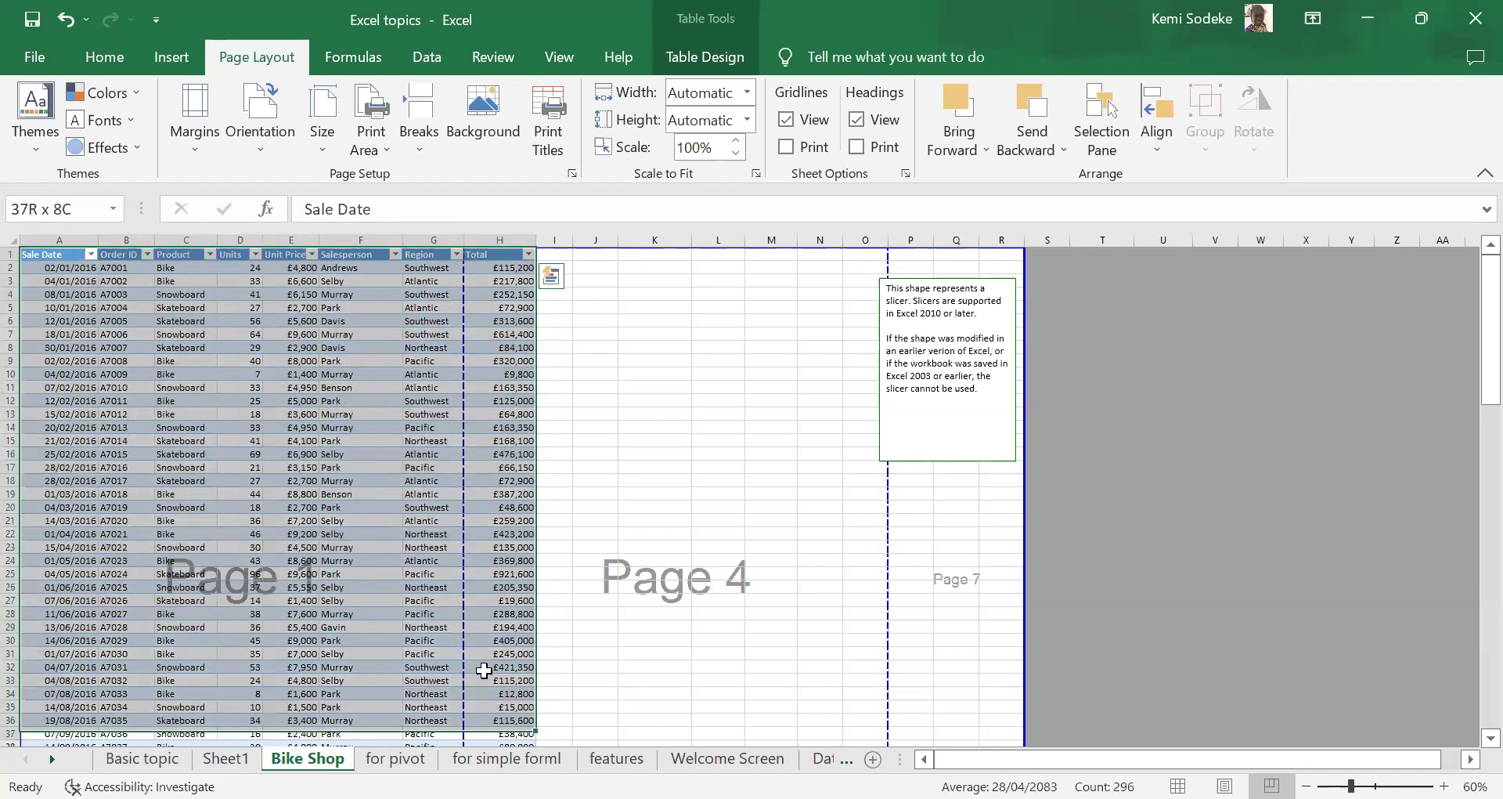
pyautogui.moveTo(484, 684); pyautogui.dragTo(487, 680)
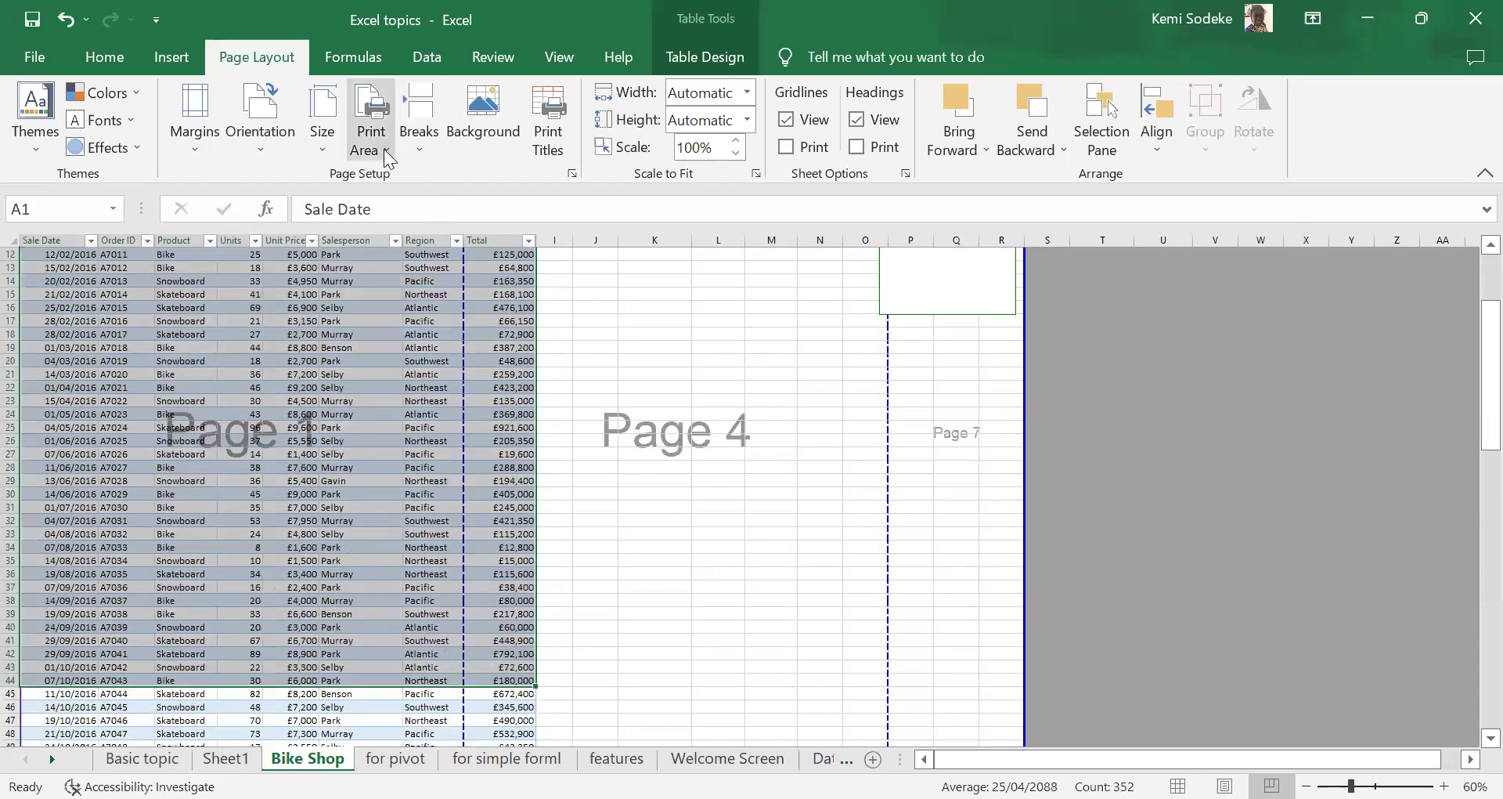
pyautogui.click(385, 153)
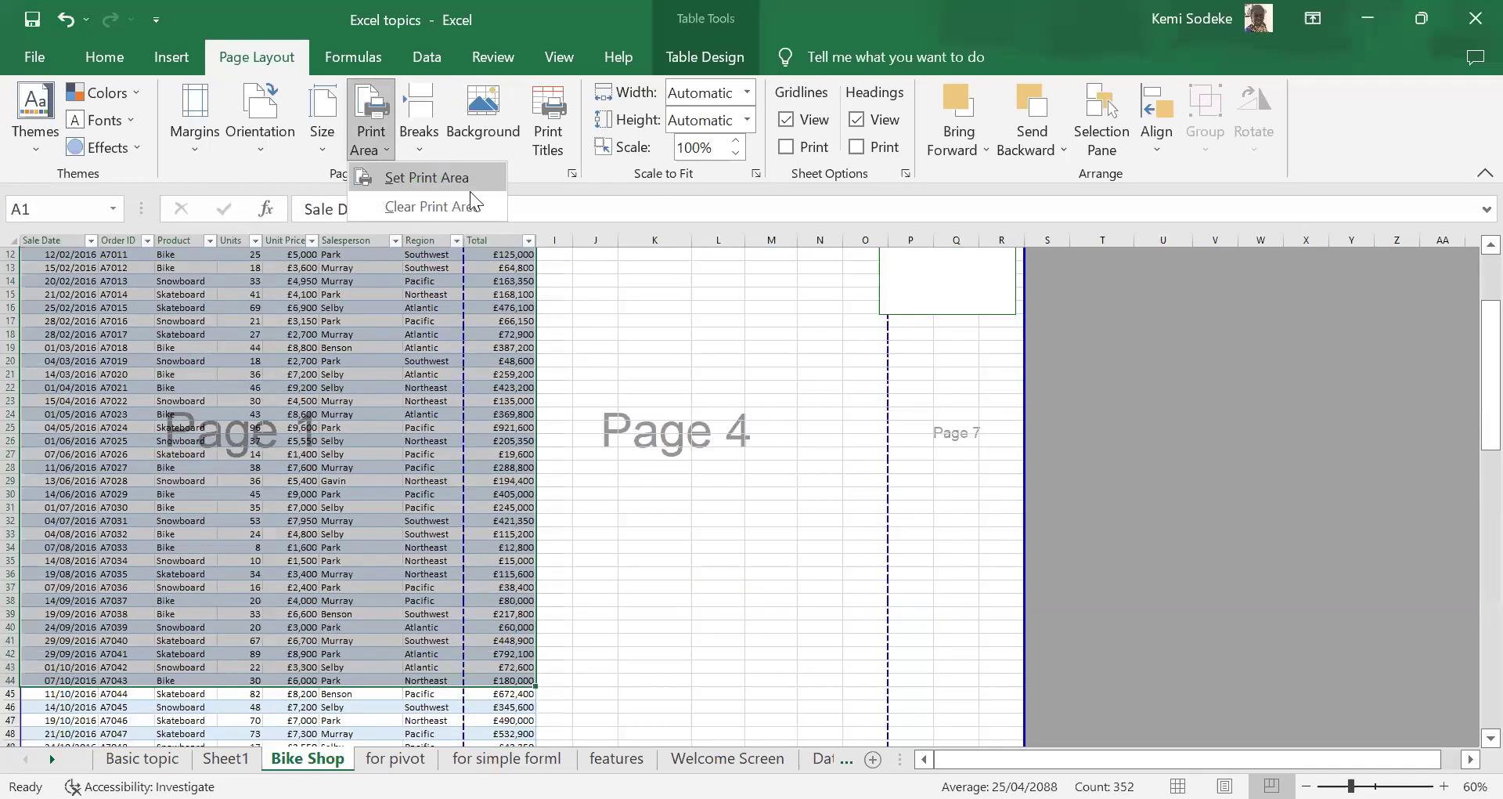
pyautogui.click(470, 188)
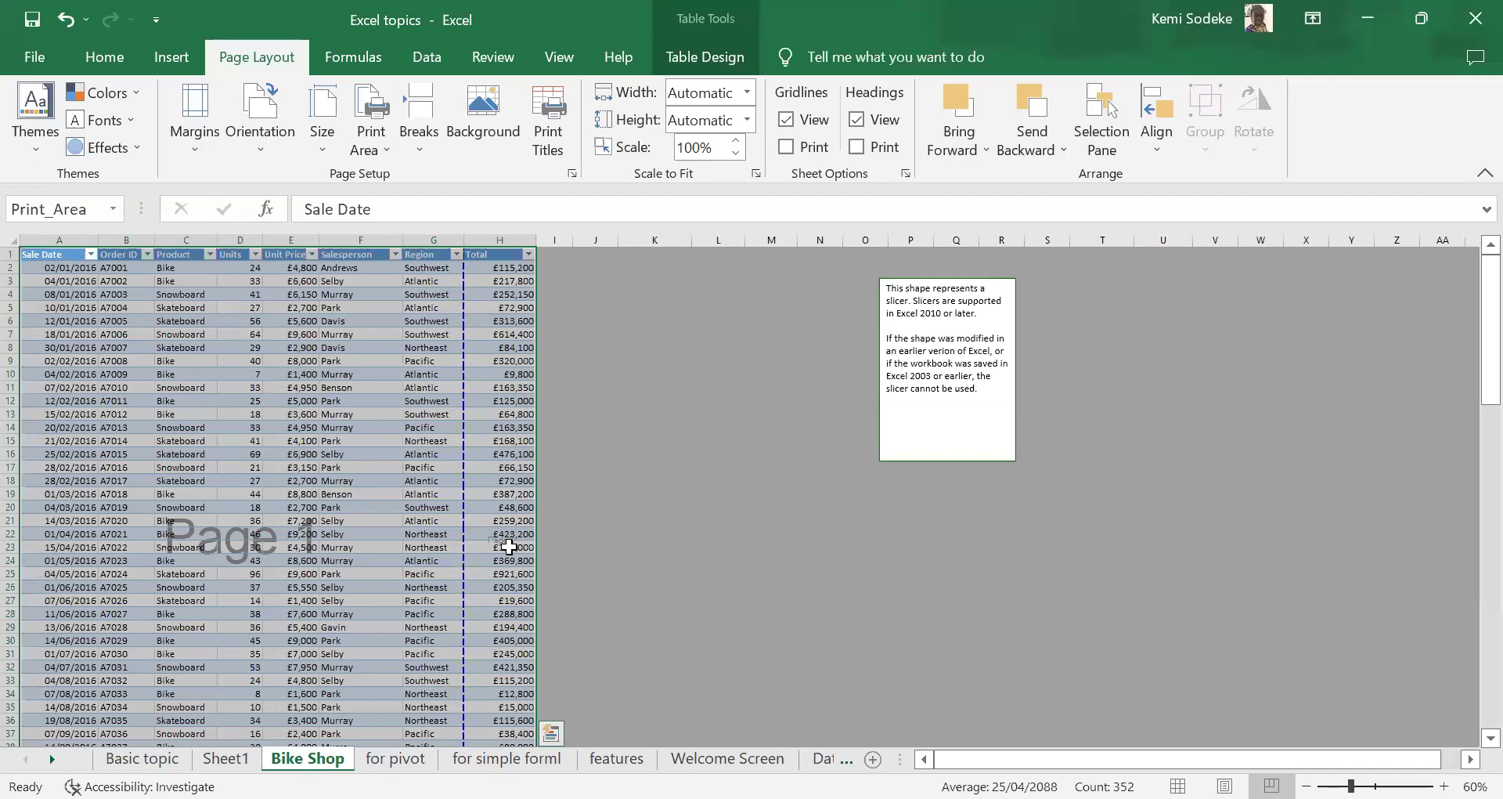
pyautogui.scroll(-3, 475, 590)
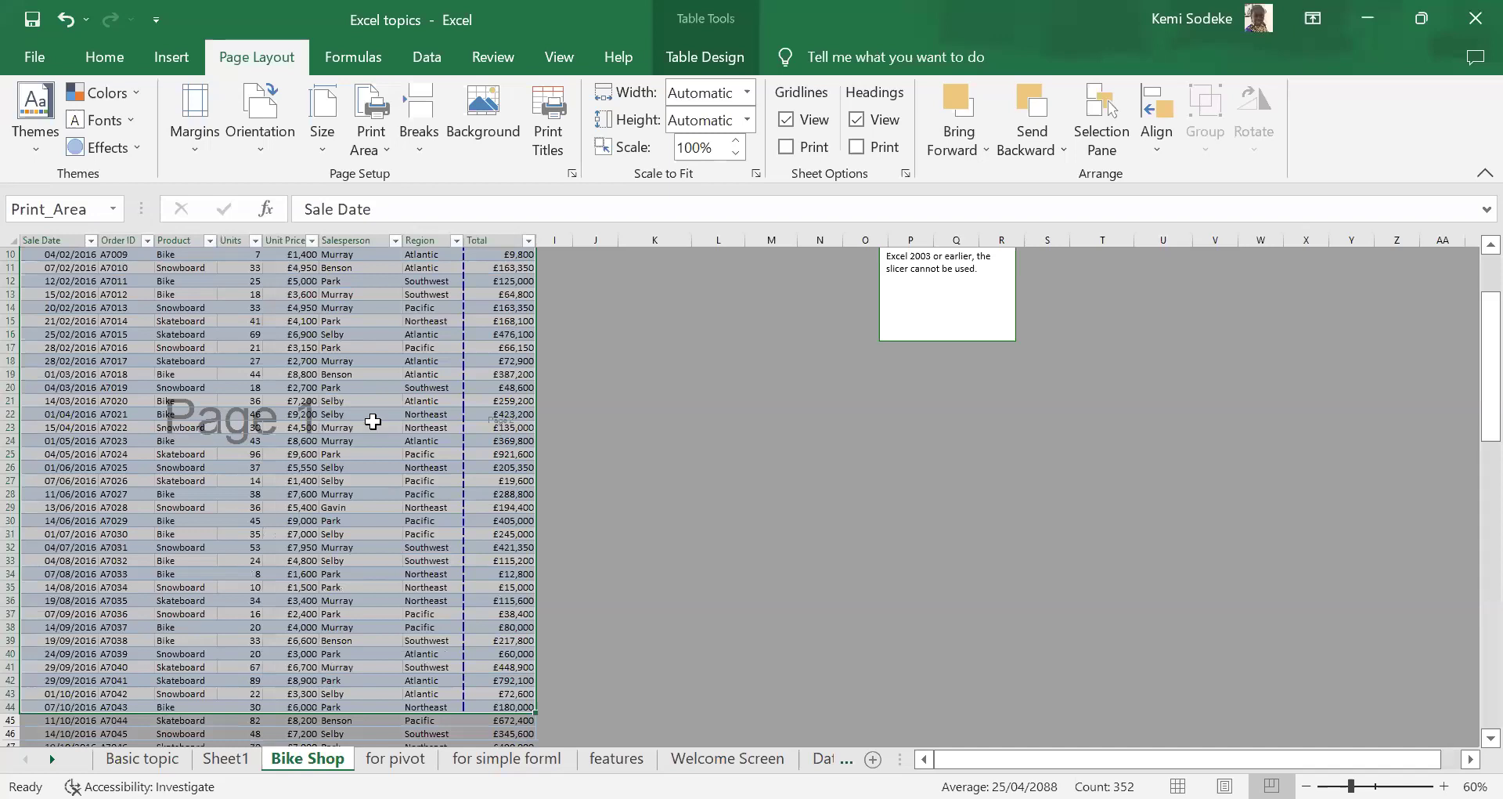
pyautogui.scroll(2, 487, 393)
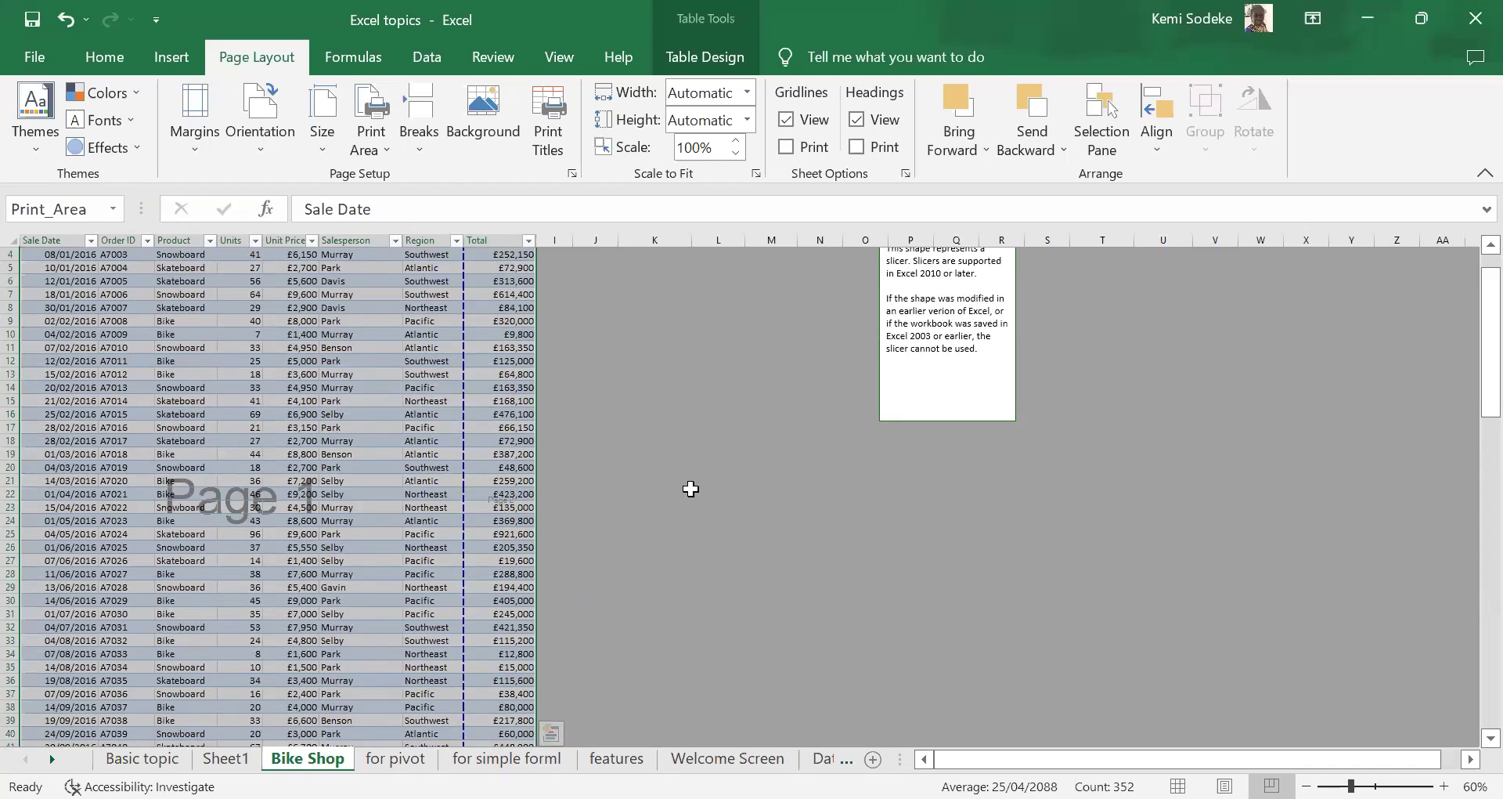
pyautogui.scroll(1, 580, 373)
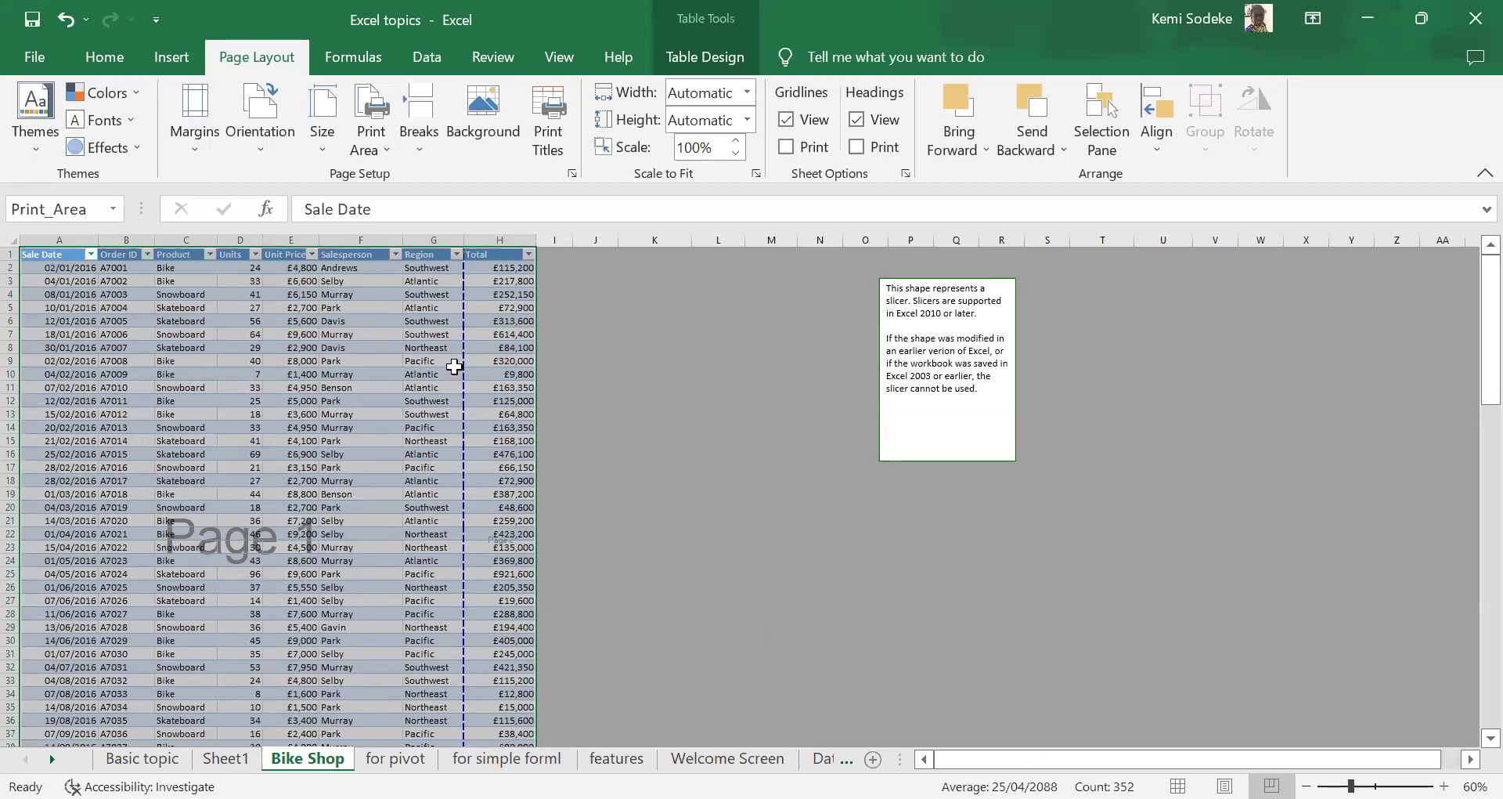
# - Drag the G/H page break out so all Bike Shop columns fit one page width
pyautogui.moveTo(462, 365); pyautogui.dragTo(532, 363)
pyautogui.scroll(-3, 597, 479)
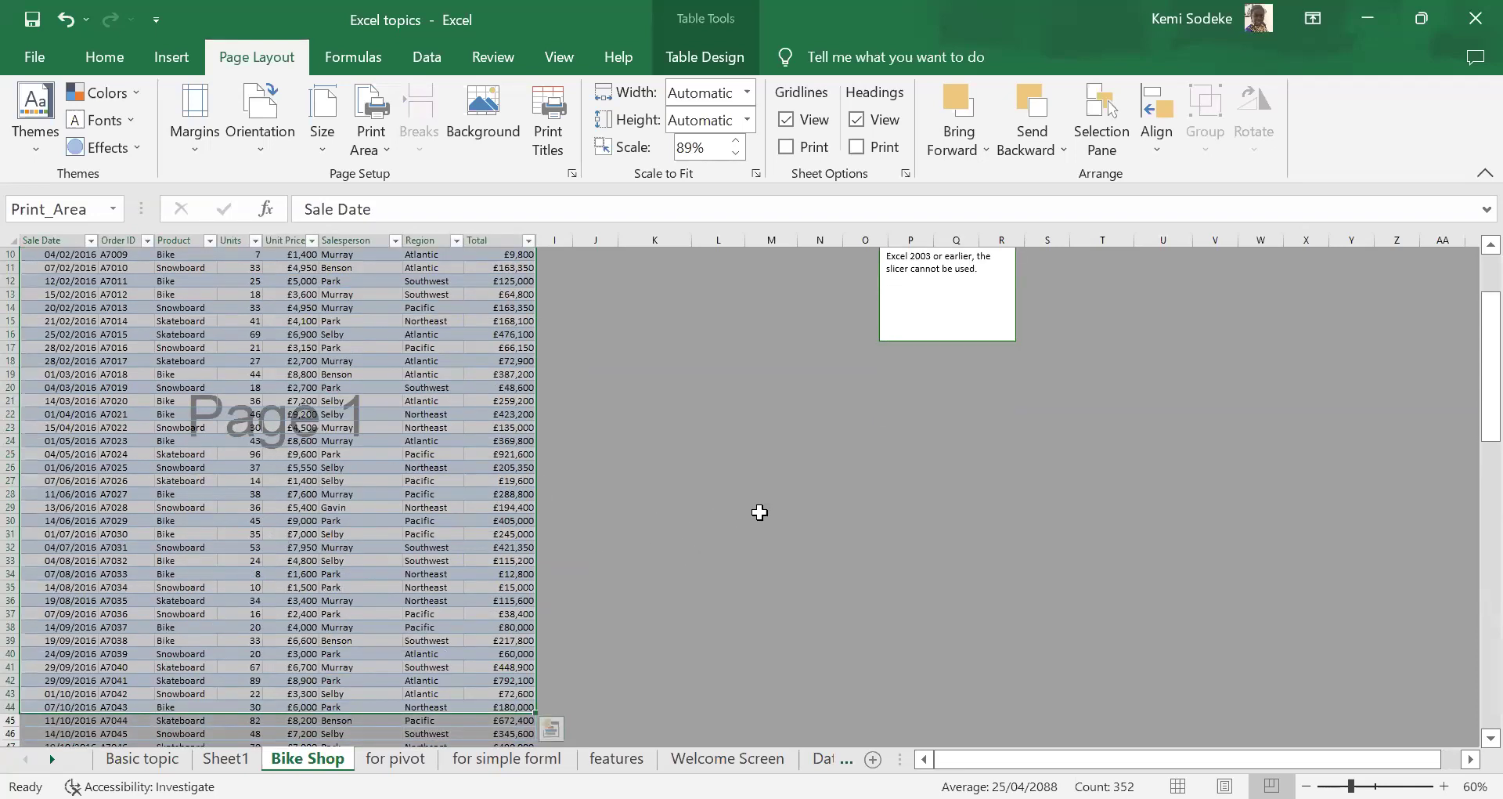
pyautogui.scroll(2, 759, 512)
pyautogui.scroll(-3, 571, 474)
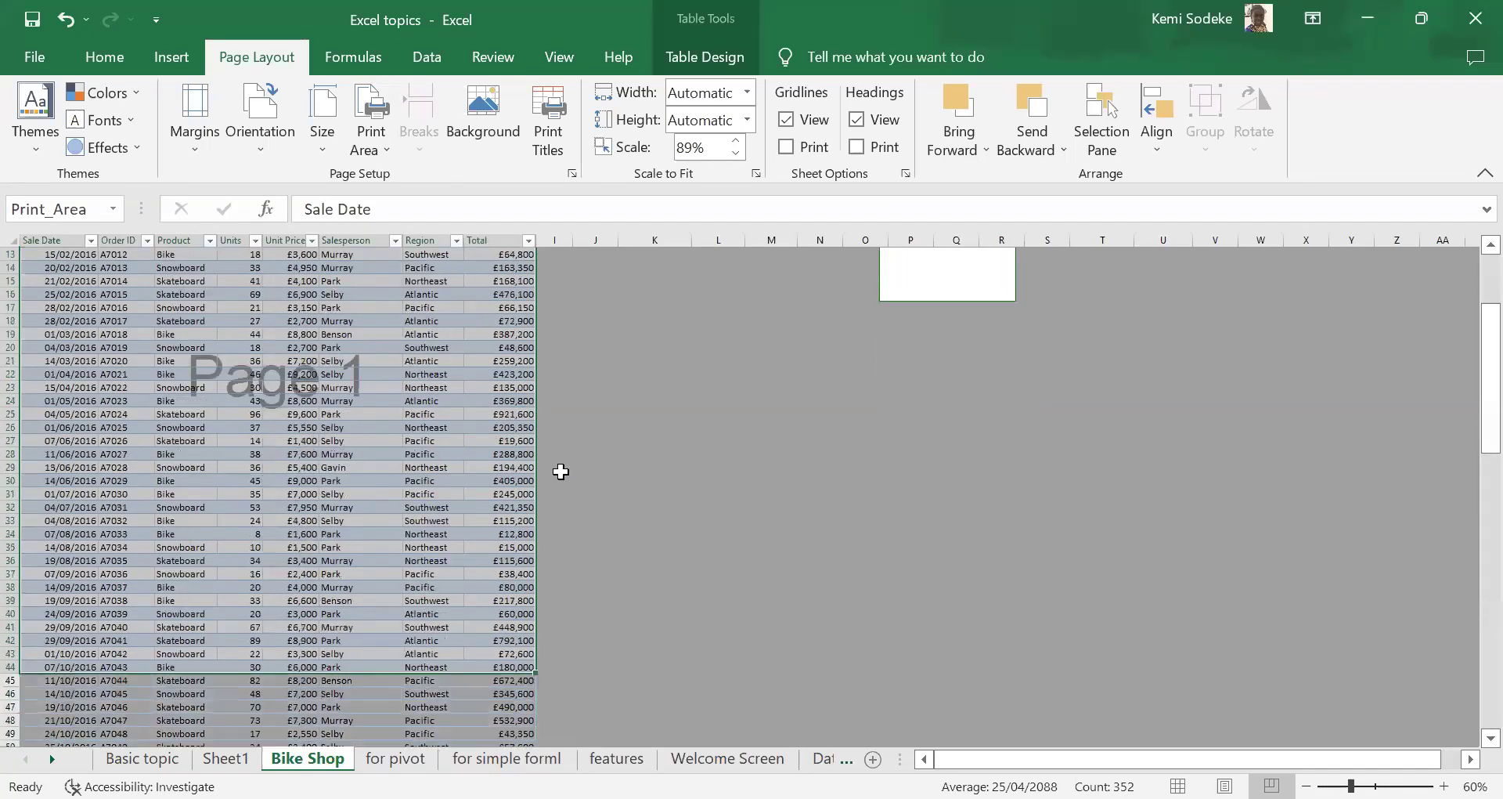
pyautogui.scroll(-6, 38, 463)
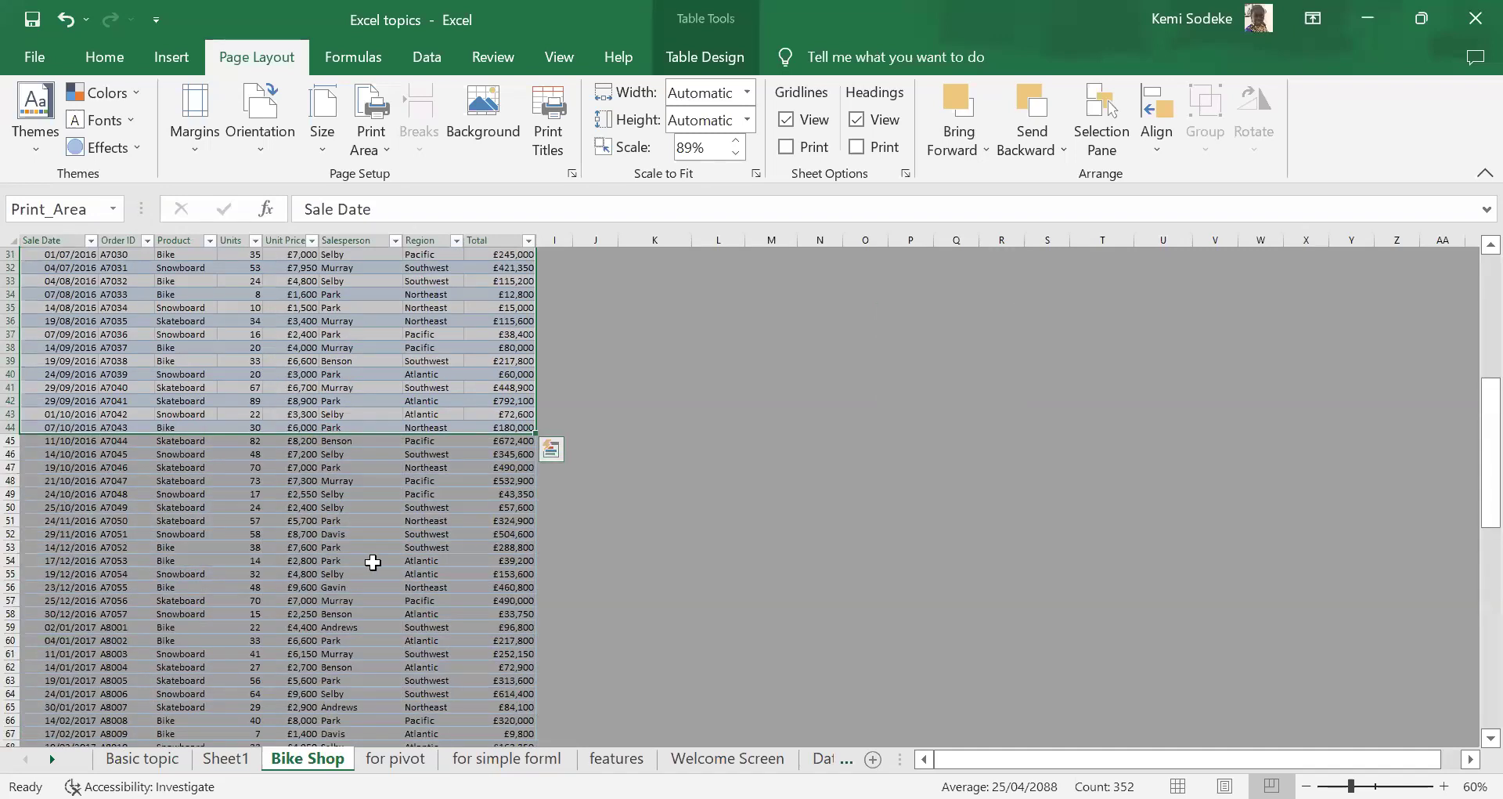
pyautogui.click(302, 575)
pyautogui.scroll(6, 587, 644)
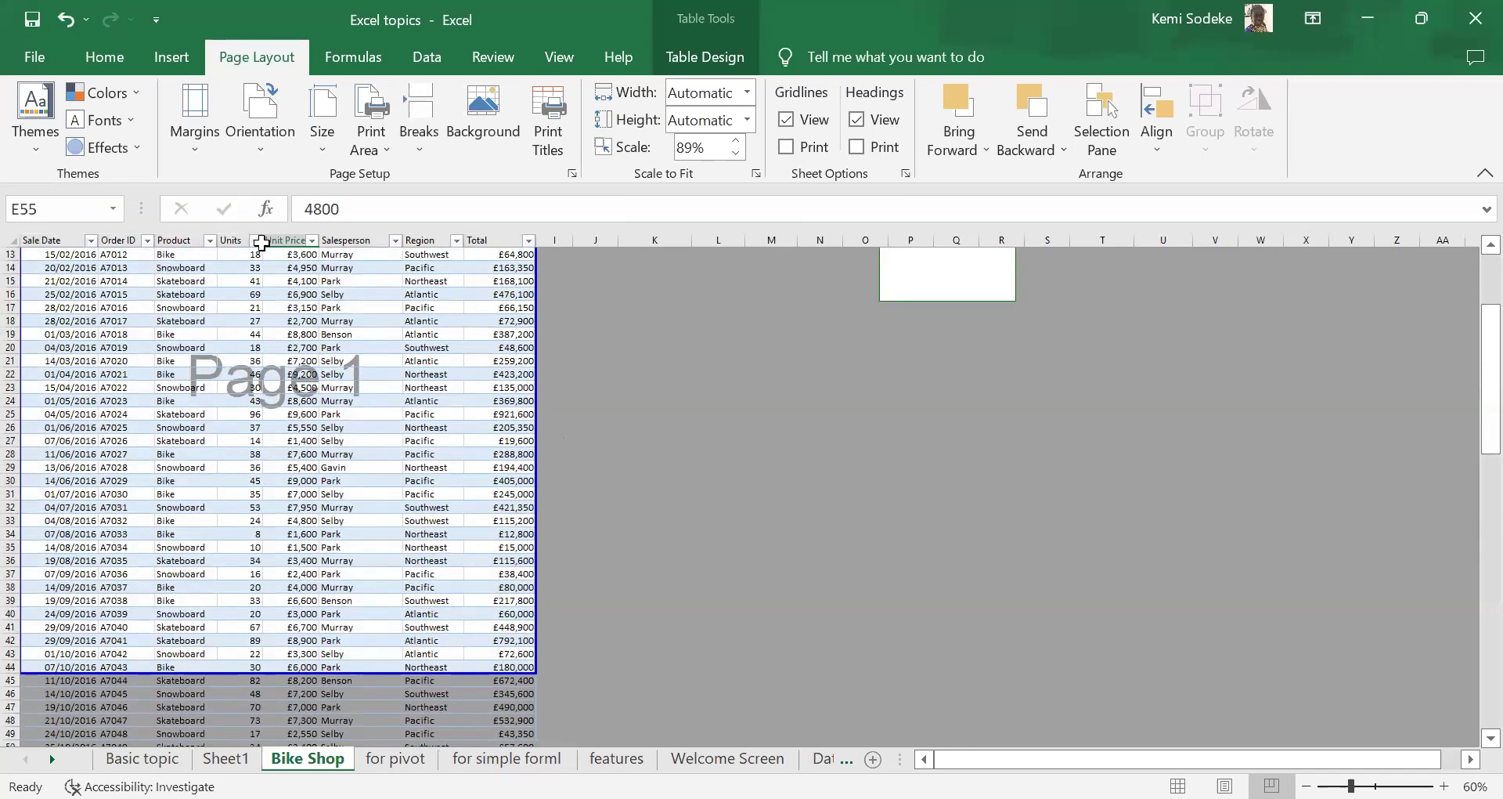
pyautogui.scroll(-4, 442, 446)
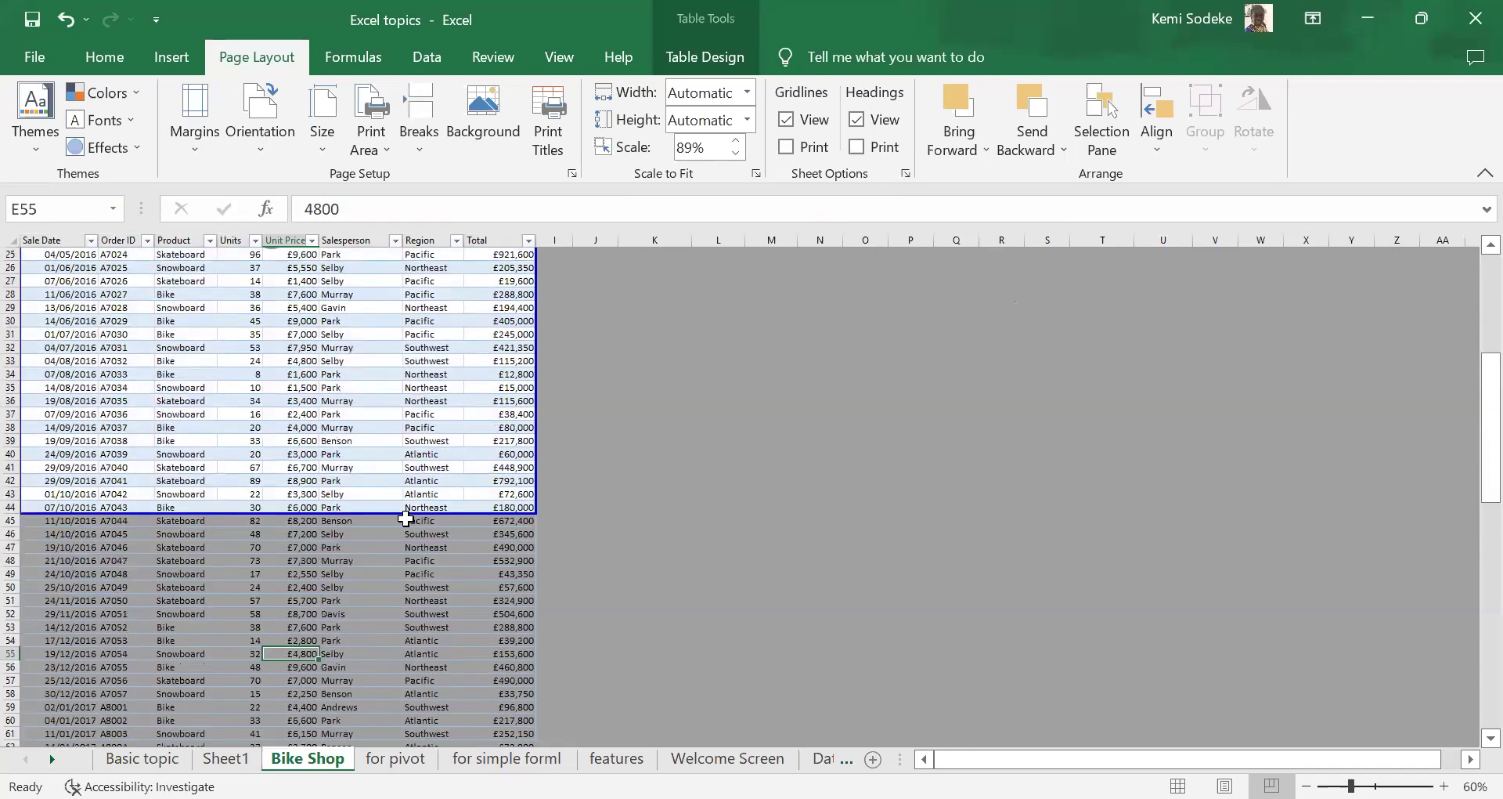
# - Extend the print area border down through row 55 and then to row 81
pyautogui.moveTo(358, 512); pyautogui.dragTo(610, 524)
pyautogui.scroll(-4, 610, 525)
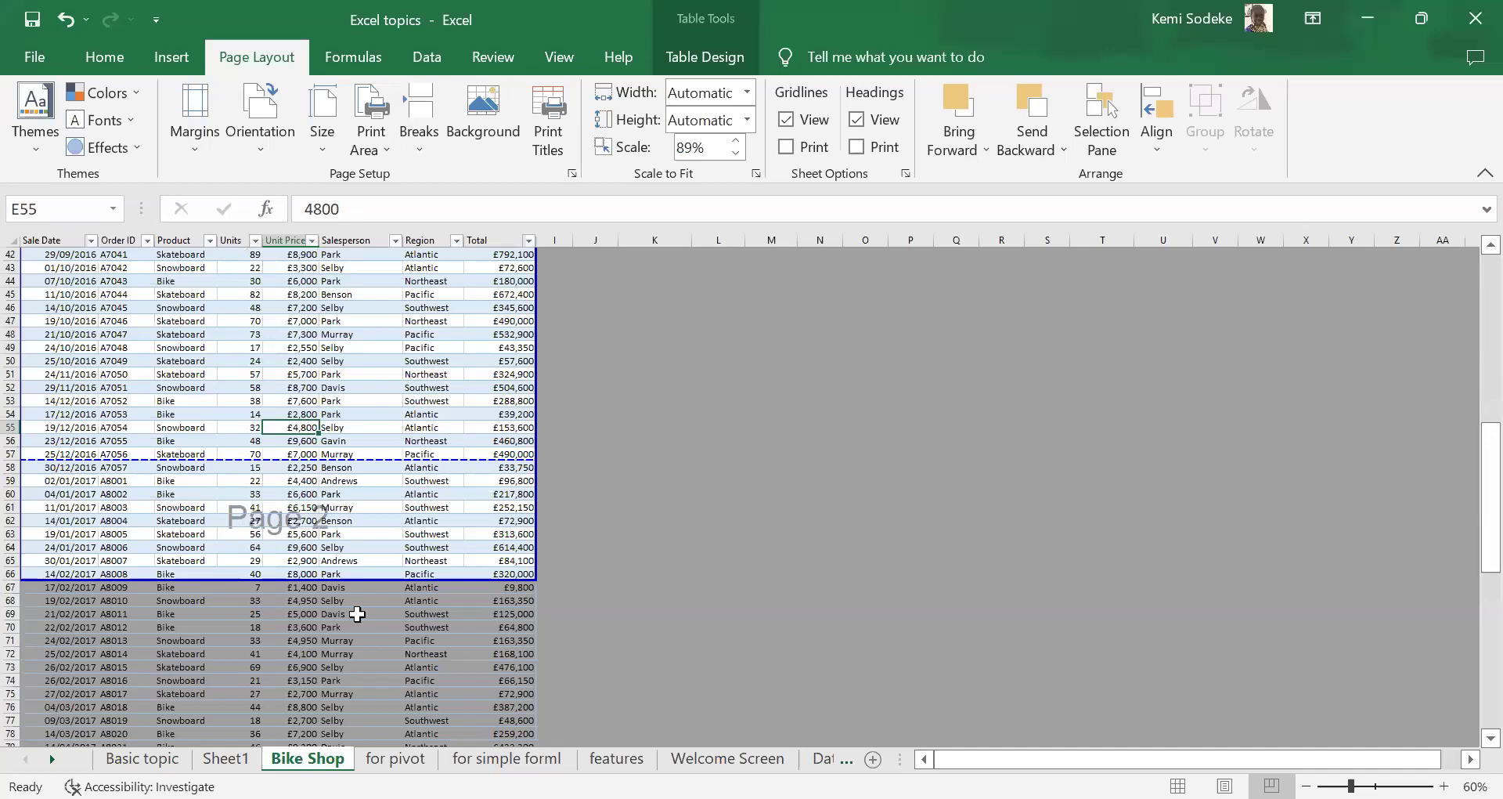
pyautogui.moveTo(375, 580); pyautogui.dragTo(382, 739)
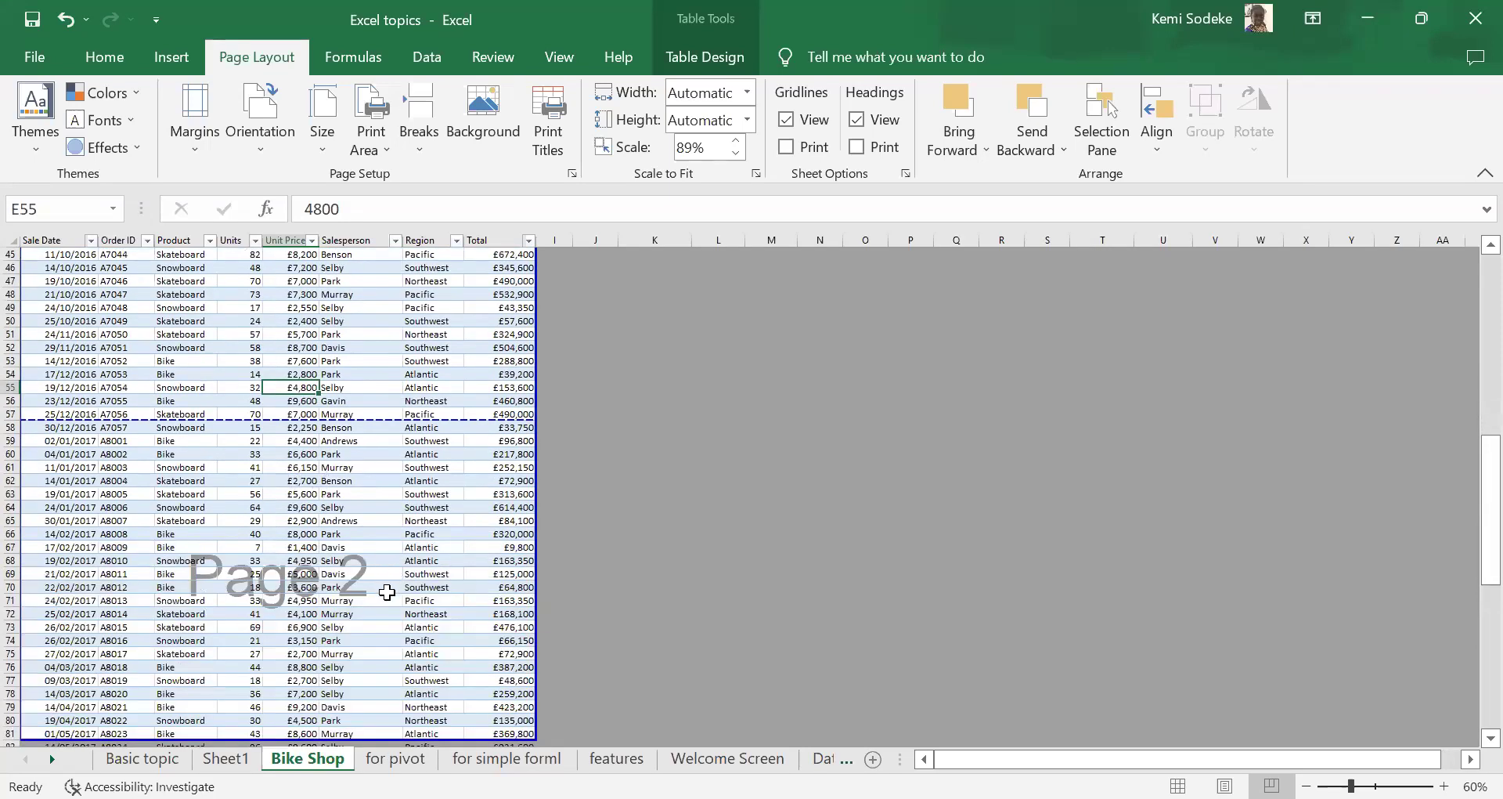
pyautogui.scroll(4, 387, 592)
pyautogui.scroll(-10, 393, 582)
pyautogui.scroll(9, 379, 683)
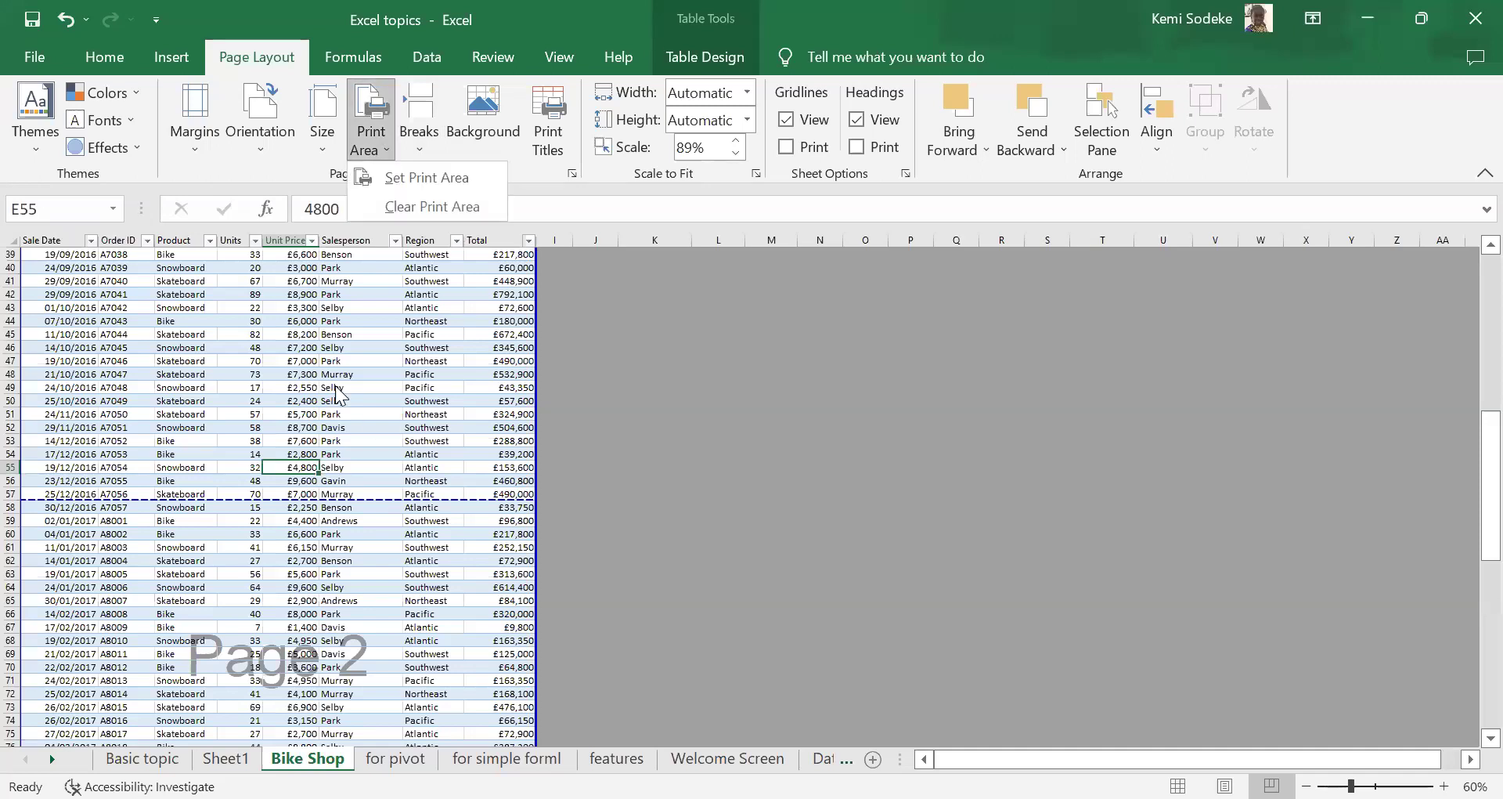
# - In Page Setup, choose Landscape orientation and set scaling to 100%
pyautogui.click(195, 104)
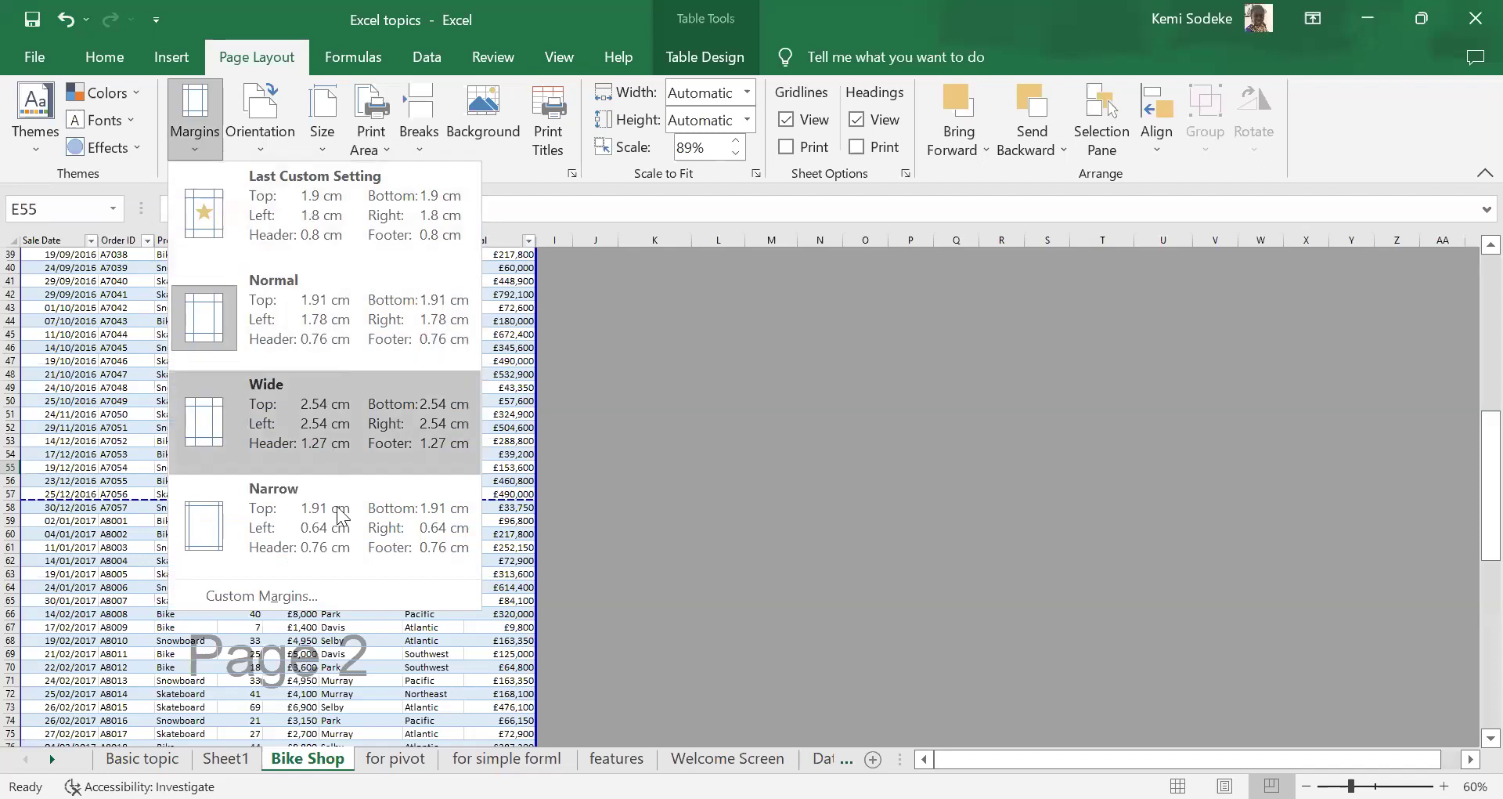
pyautogui.click(283, 595)
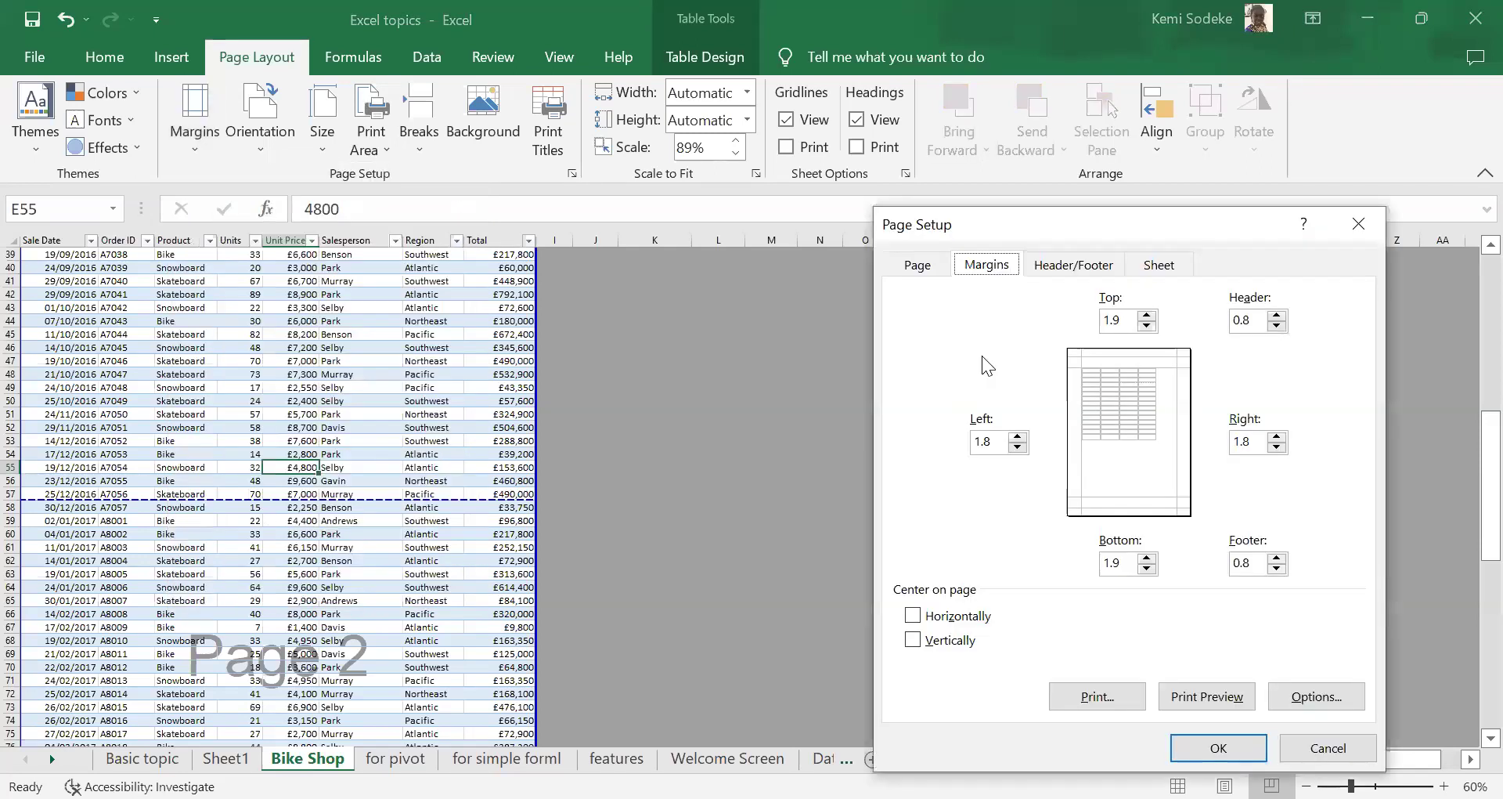
pyautogui.click(921, 268)
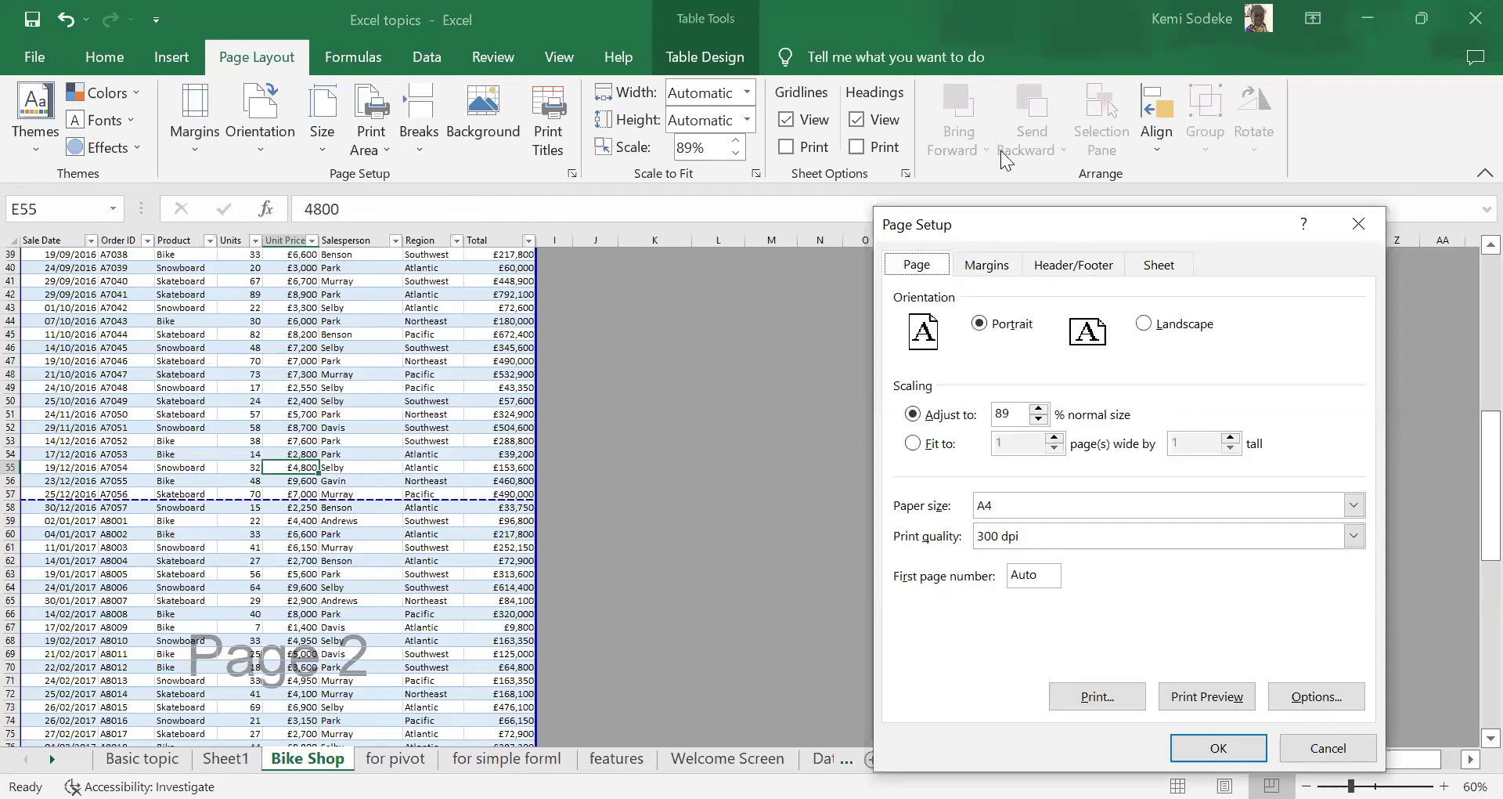
pyautogui.moveTo(1019, 221); pyautogui.dragTo(998, 146)
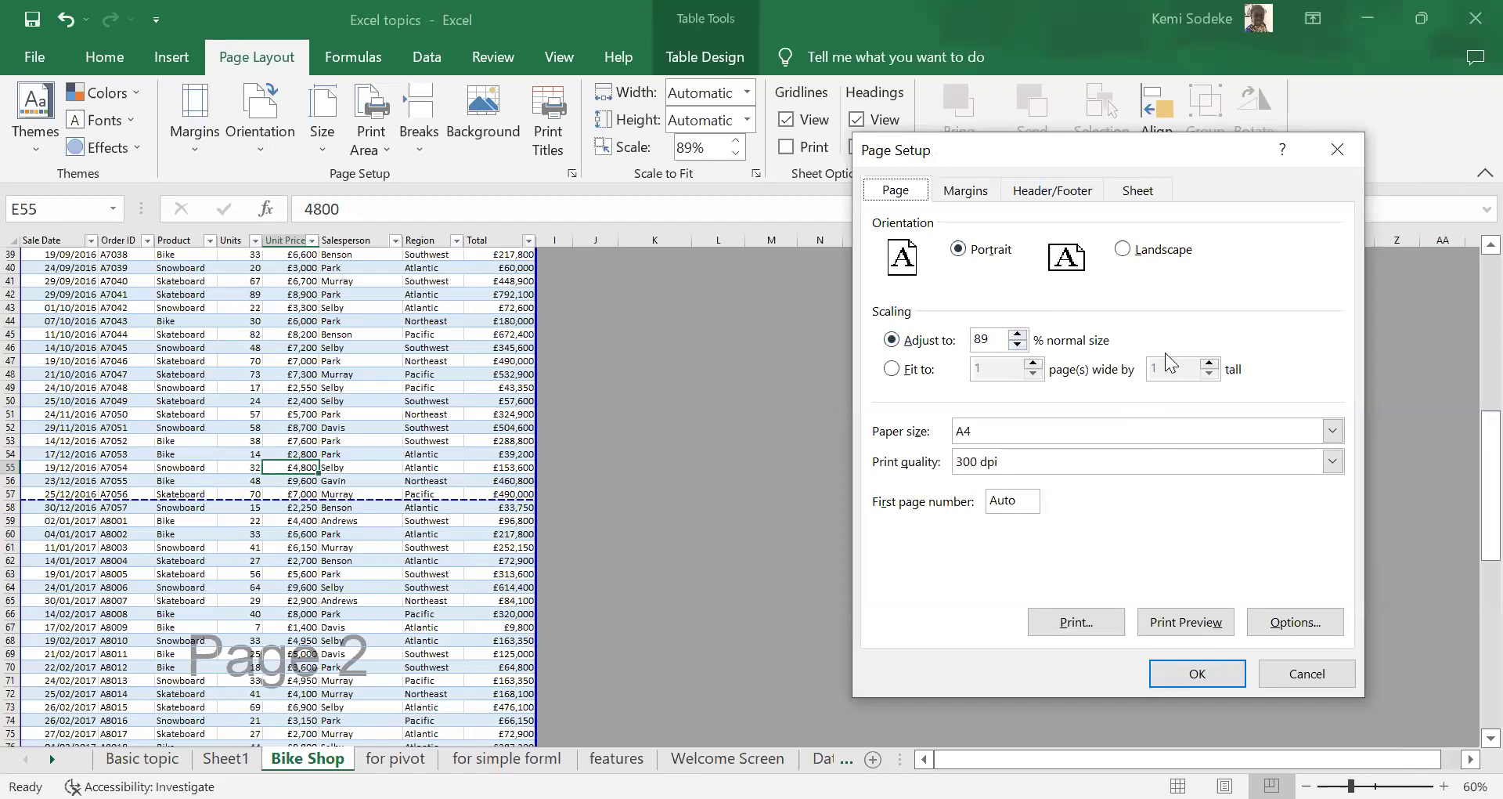
pyautogui.click(1125, 252)
pyautogui.click(1019, 335)
# - Preview the 3-page landscape printout of the Bike Shop table, then go back to the sheet
pyautogui.click(1193, 622)
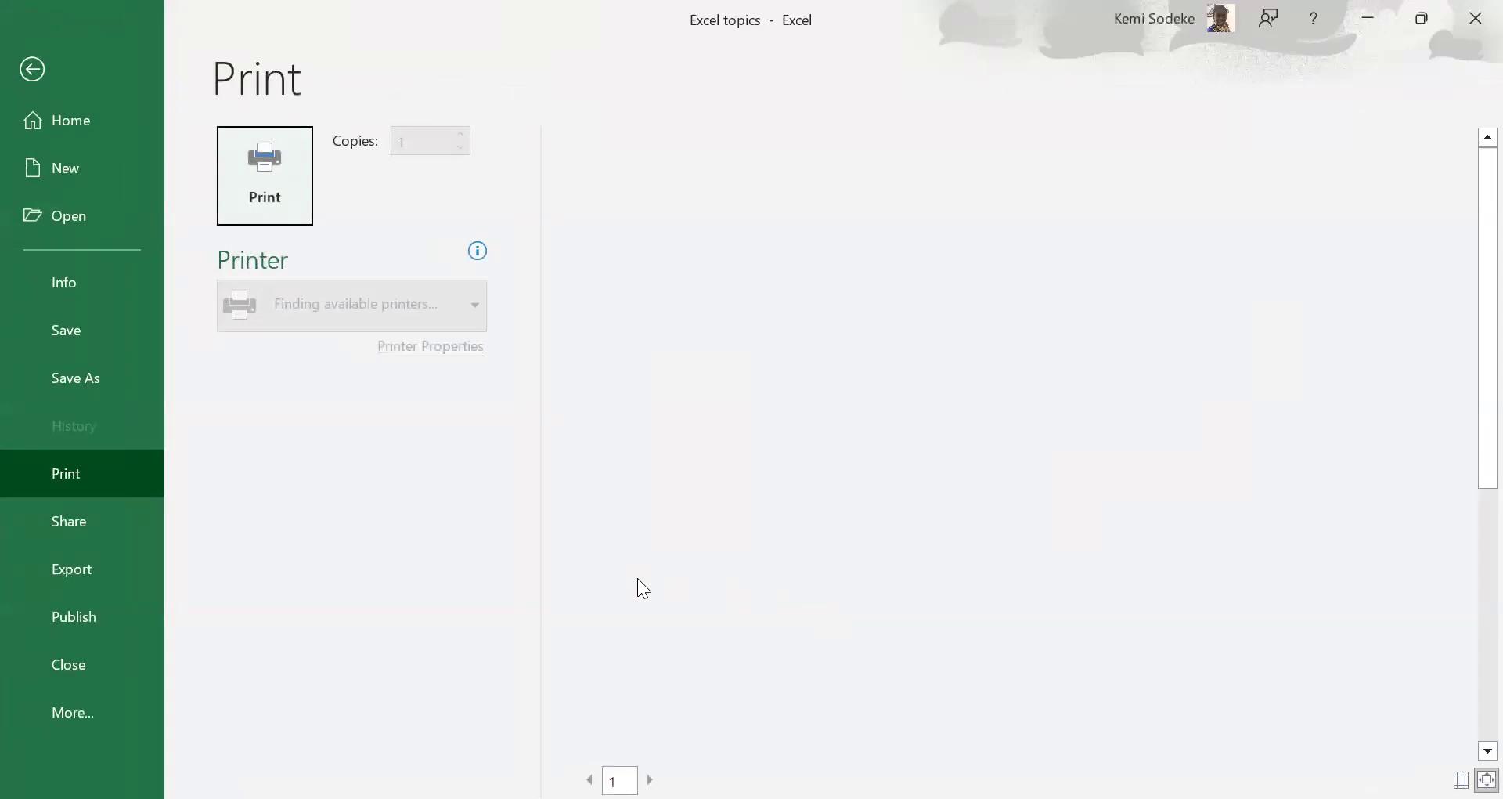
pyautogui.scroll(-3, 1231, 507)
pyautogui.scroll(4, 903, 478)
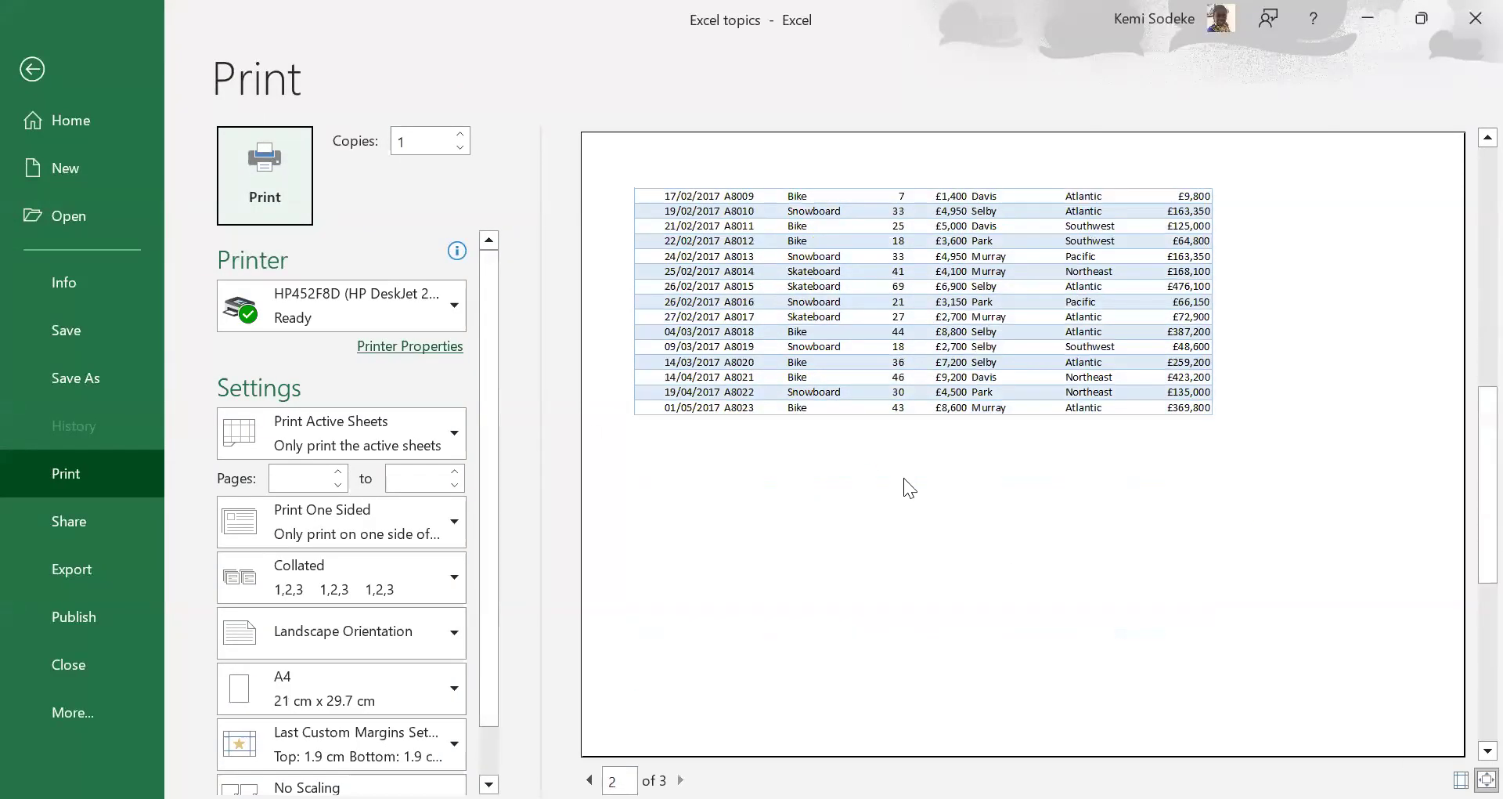
pyautogui.click(35, 69)
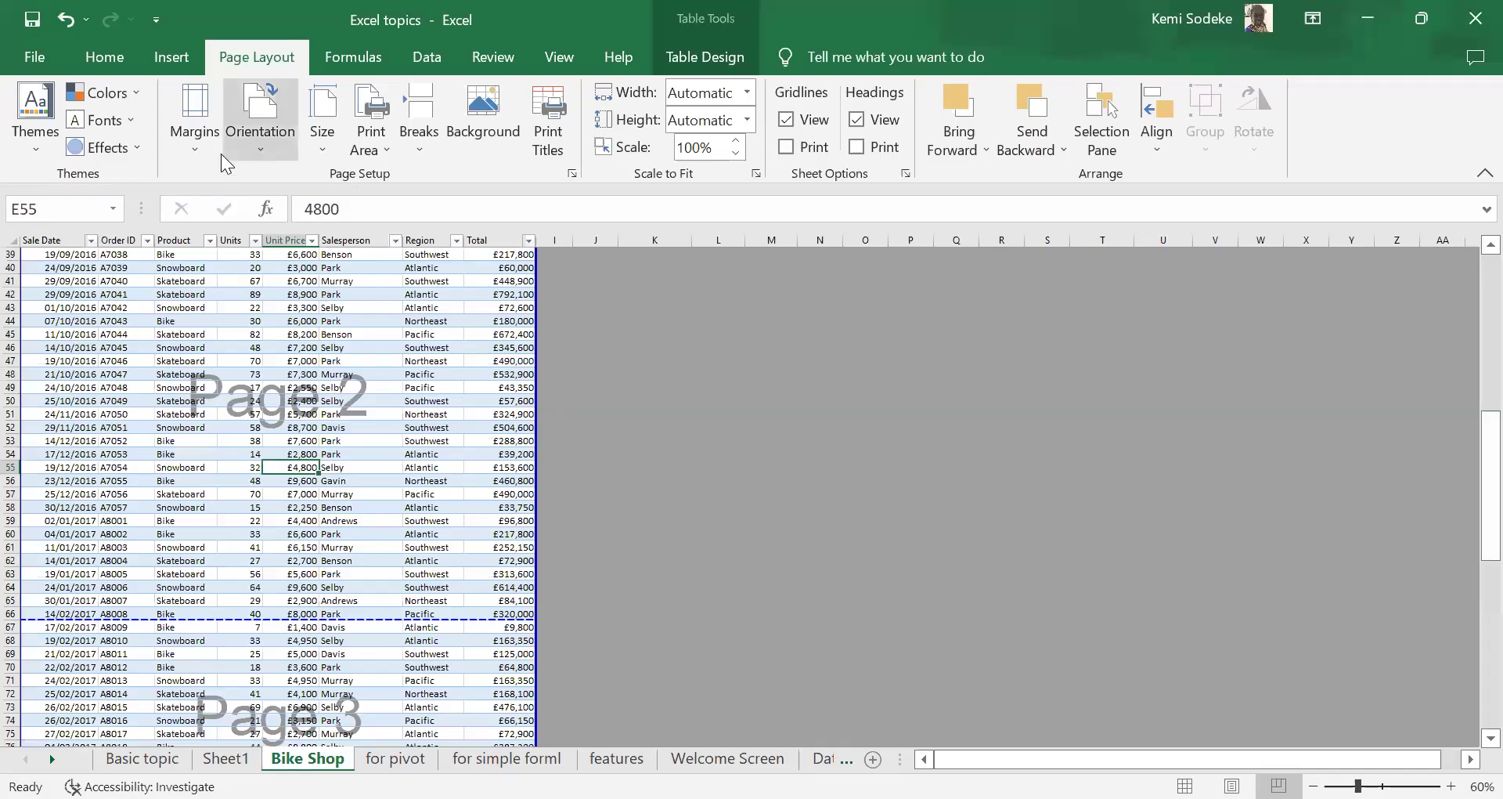
pyautogui.click(197, 147)
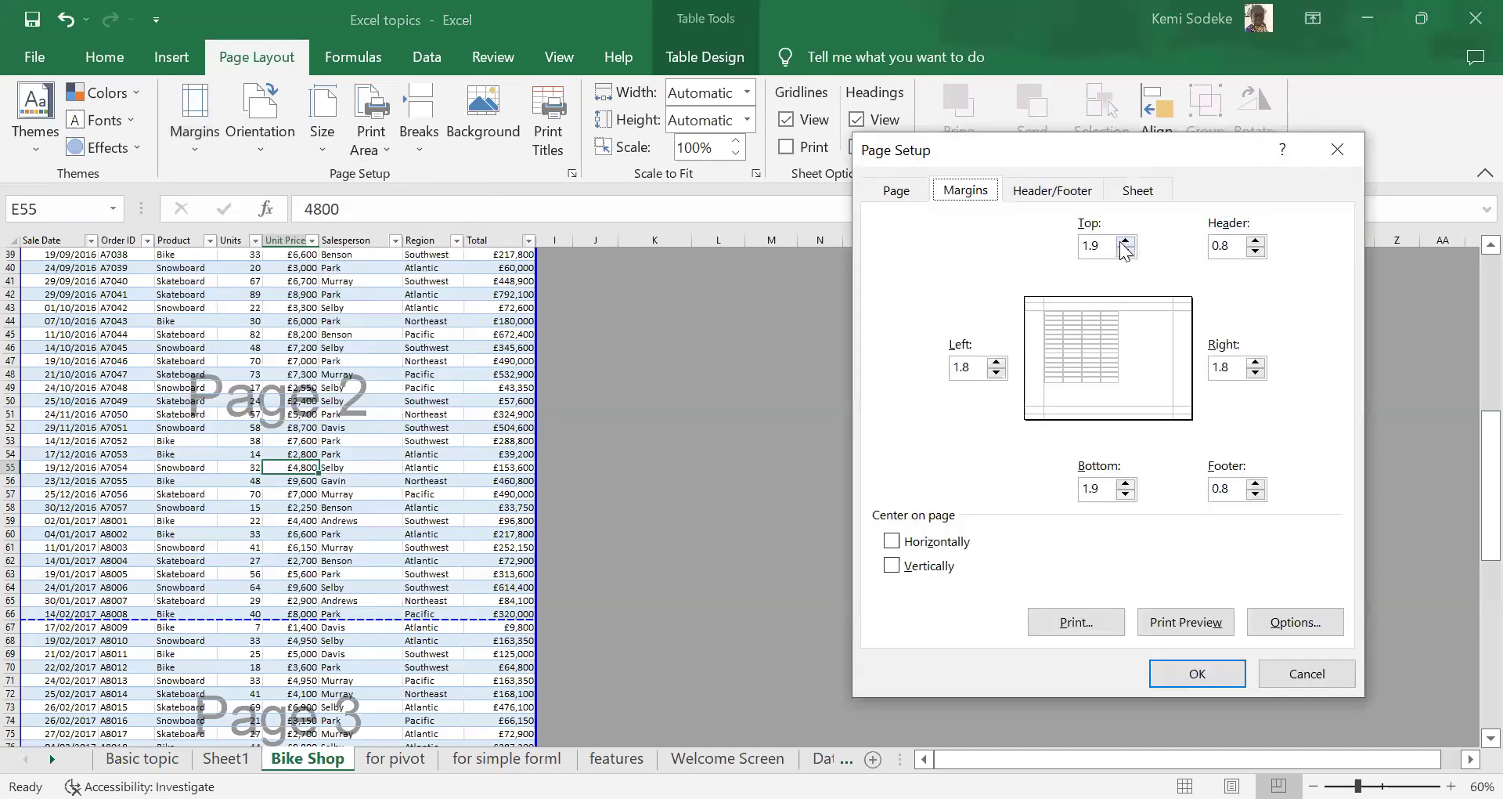
pyautogui.click(1135, 192)
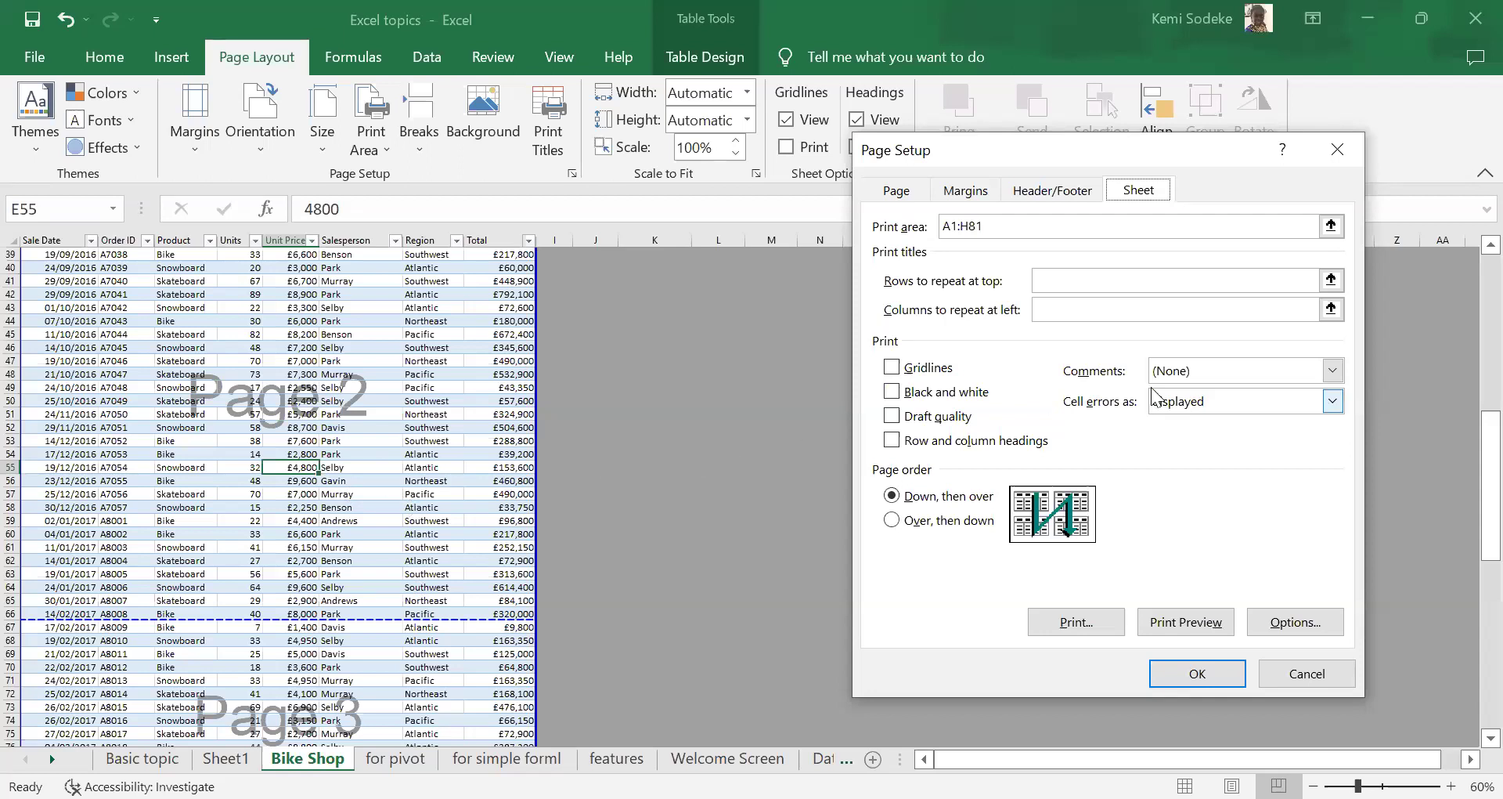
pyautogui.click(892, 367)
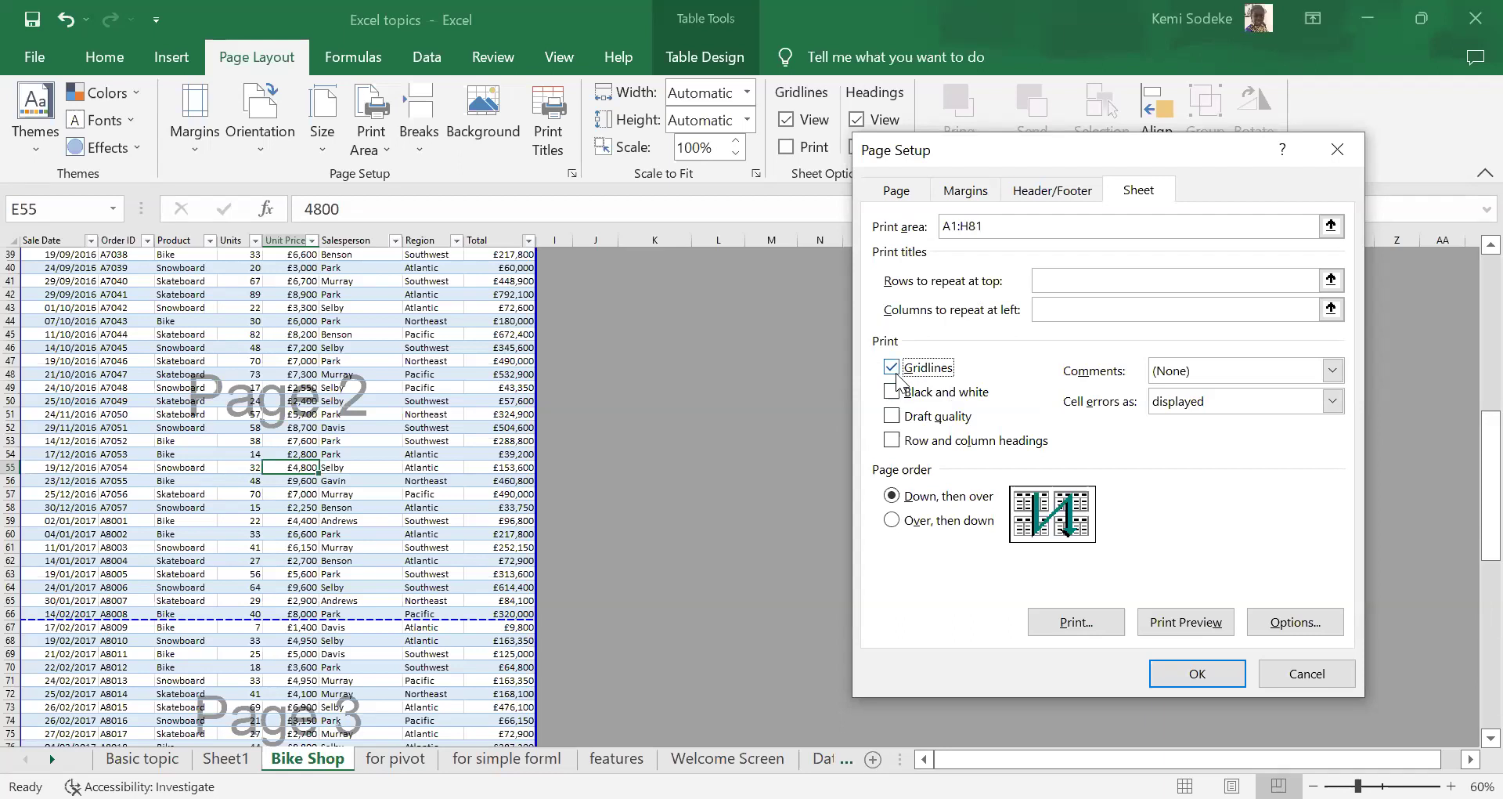
pyautogui.click(967, 193)
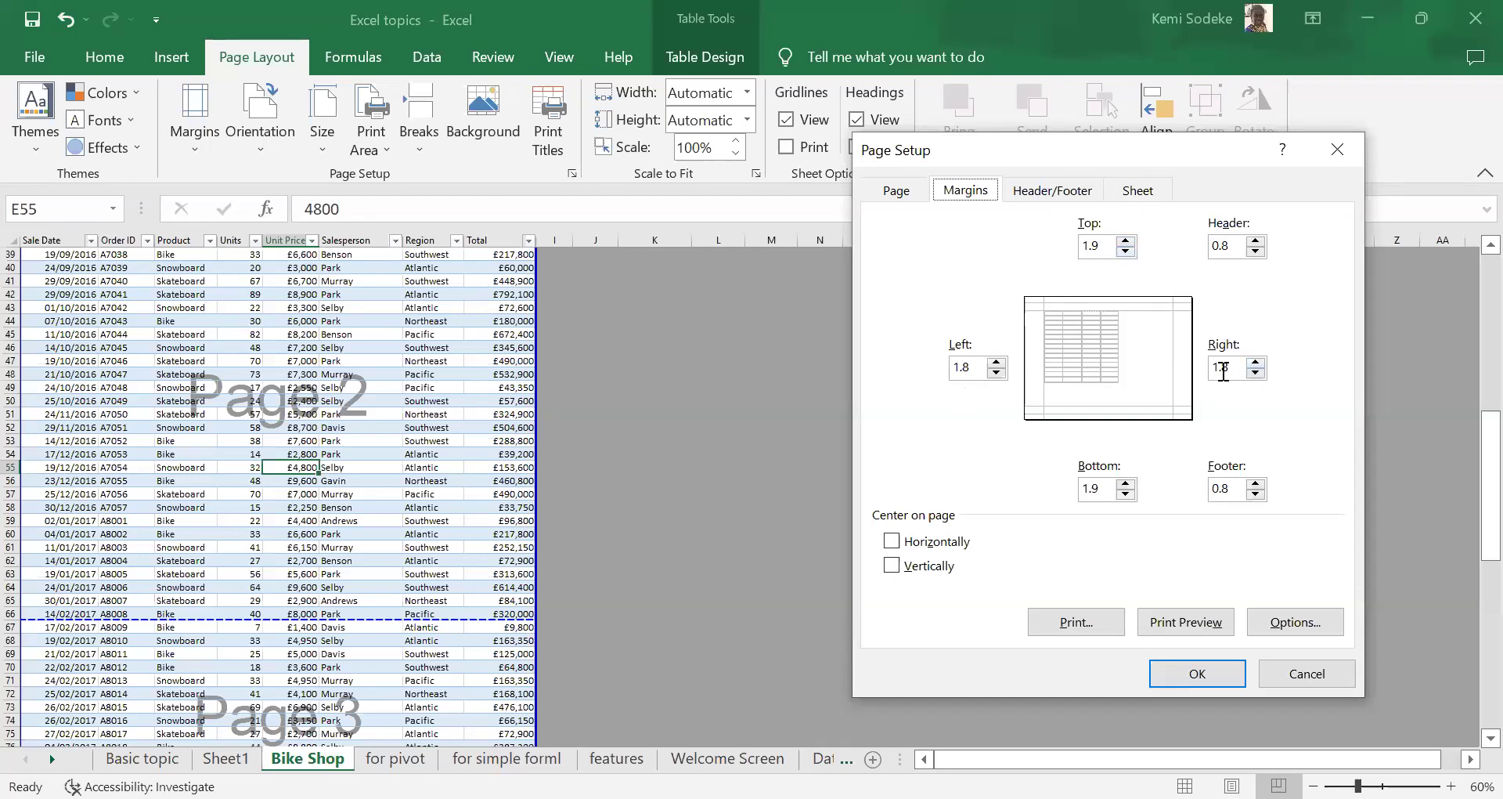
pyautogui.click(1256, 373)
pyautogui.click(1127, 251)
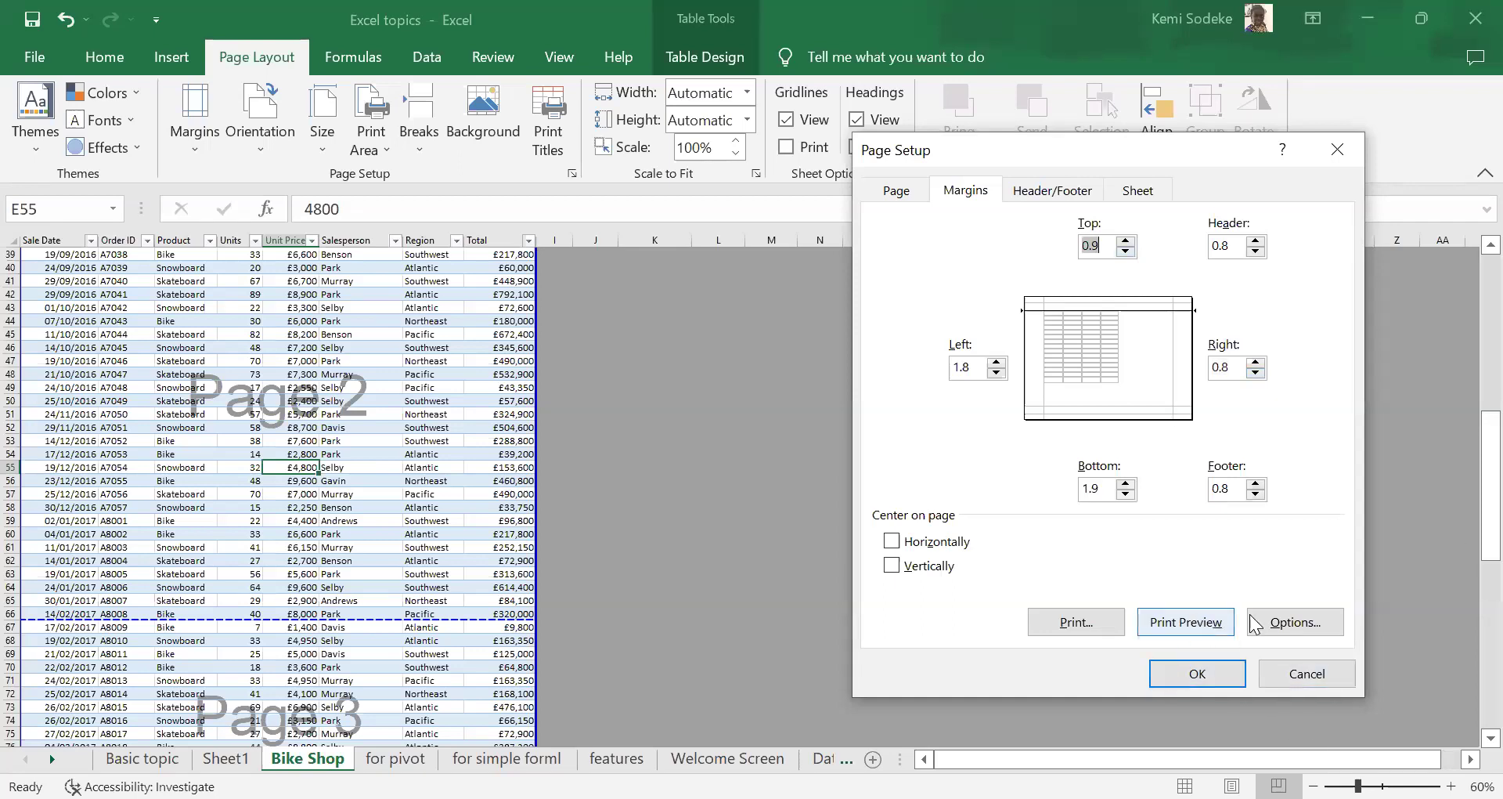
pyautogui.click(896, 190)
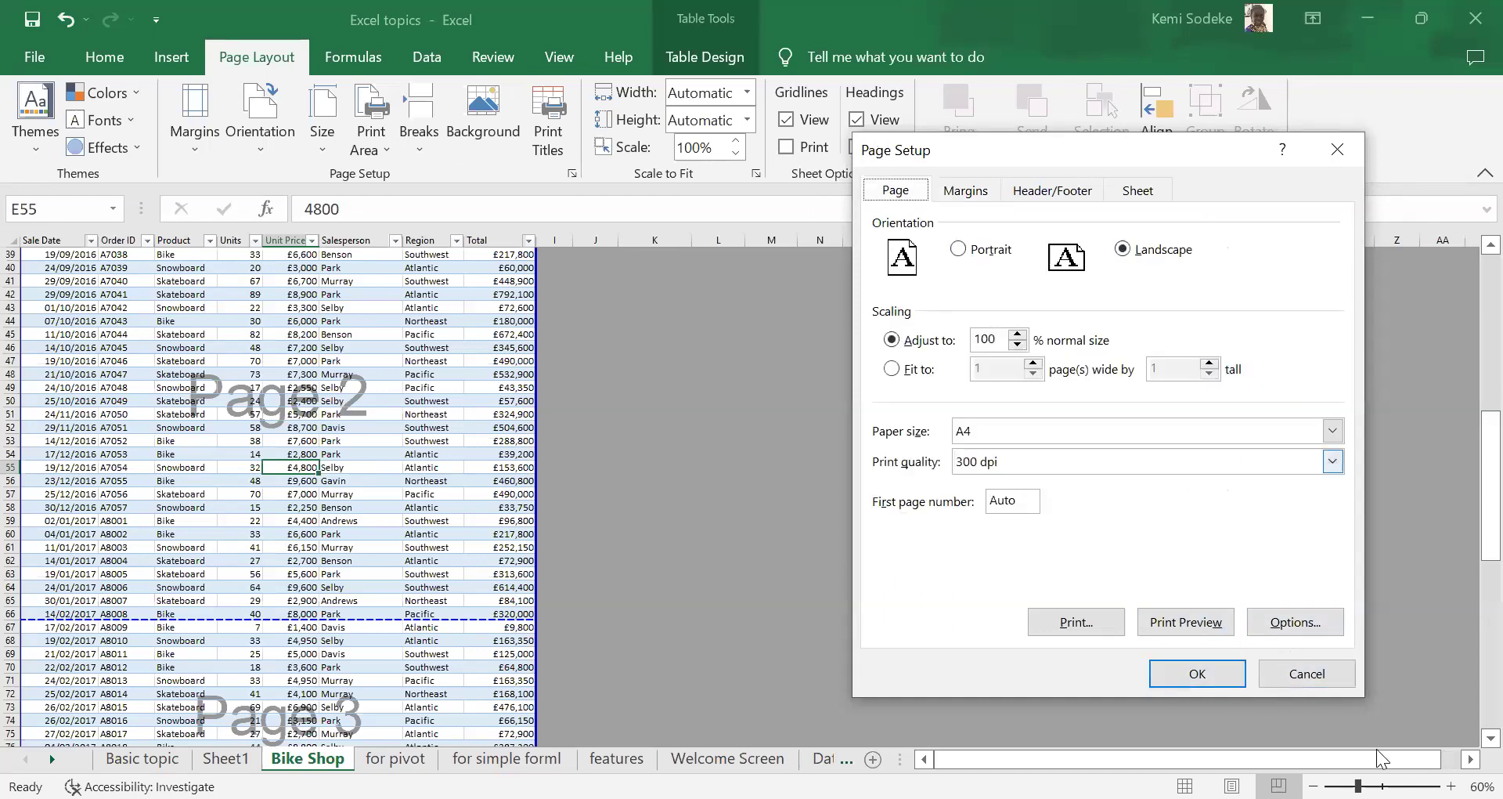
pyautogui.click(1307, 673)
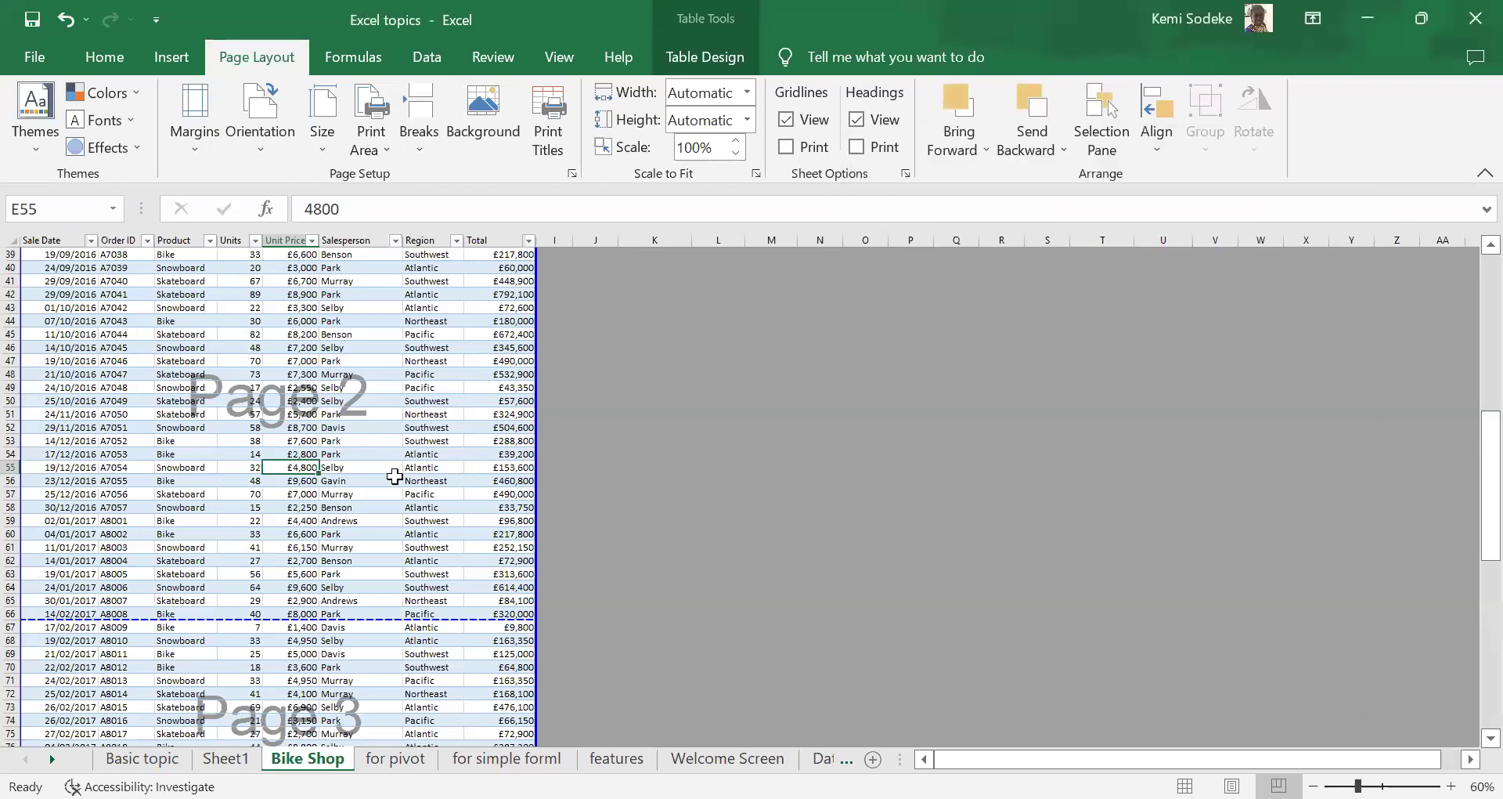
# - Return to the Home tab, move to Sheet1 and choose Normal view from the status bar
pyautogui.scroll(-4, 394, 476)
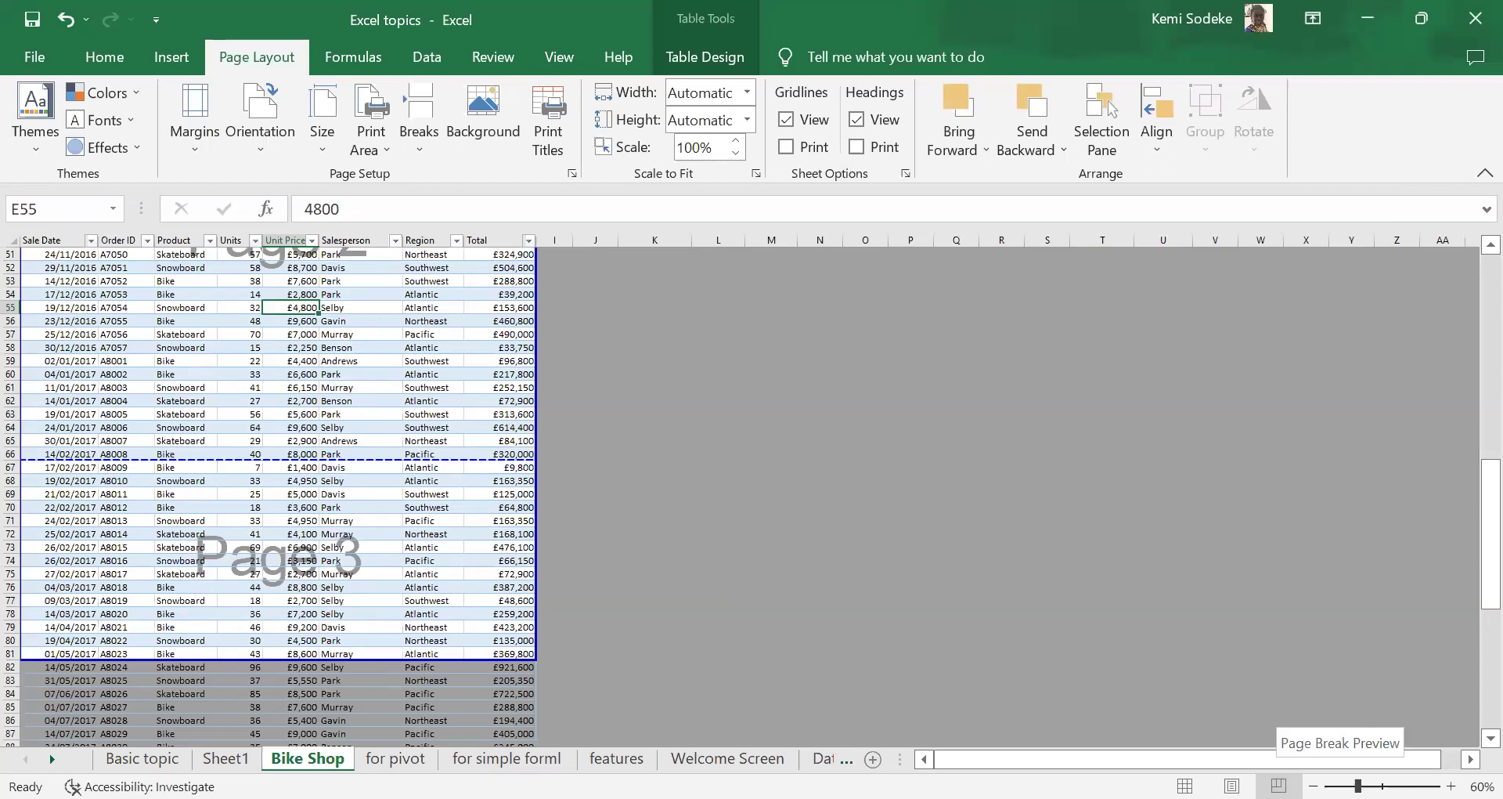
pyautogui.scroll(5, 316, 434)
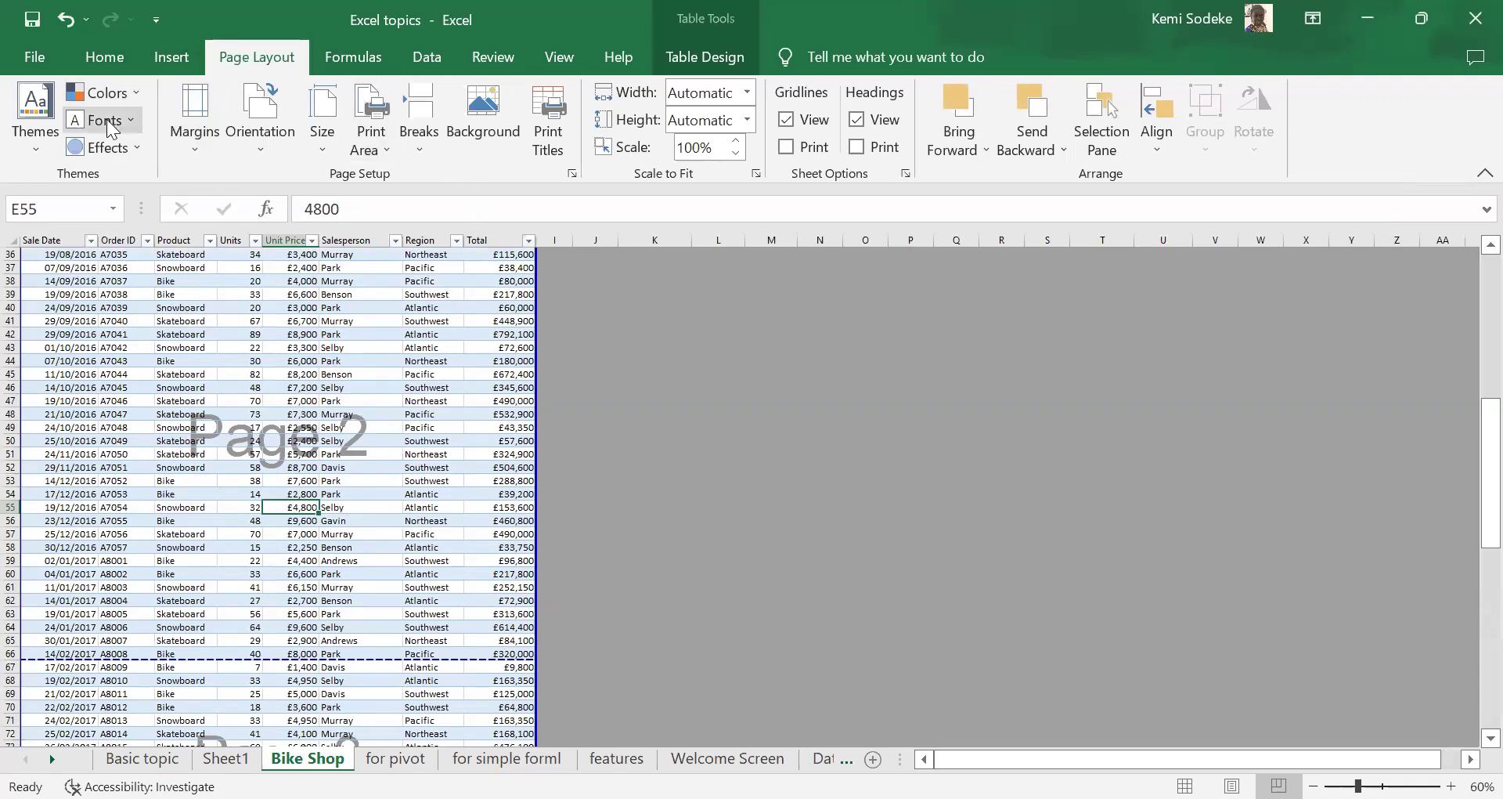
pyautogui.click(105, 57)
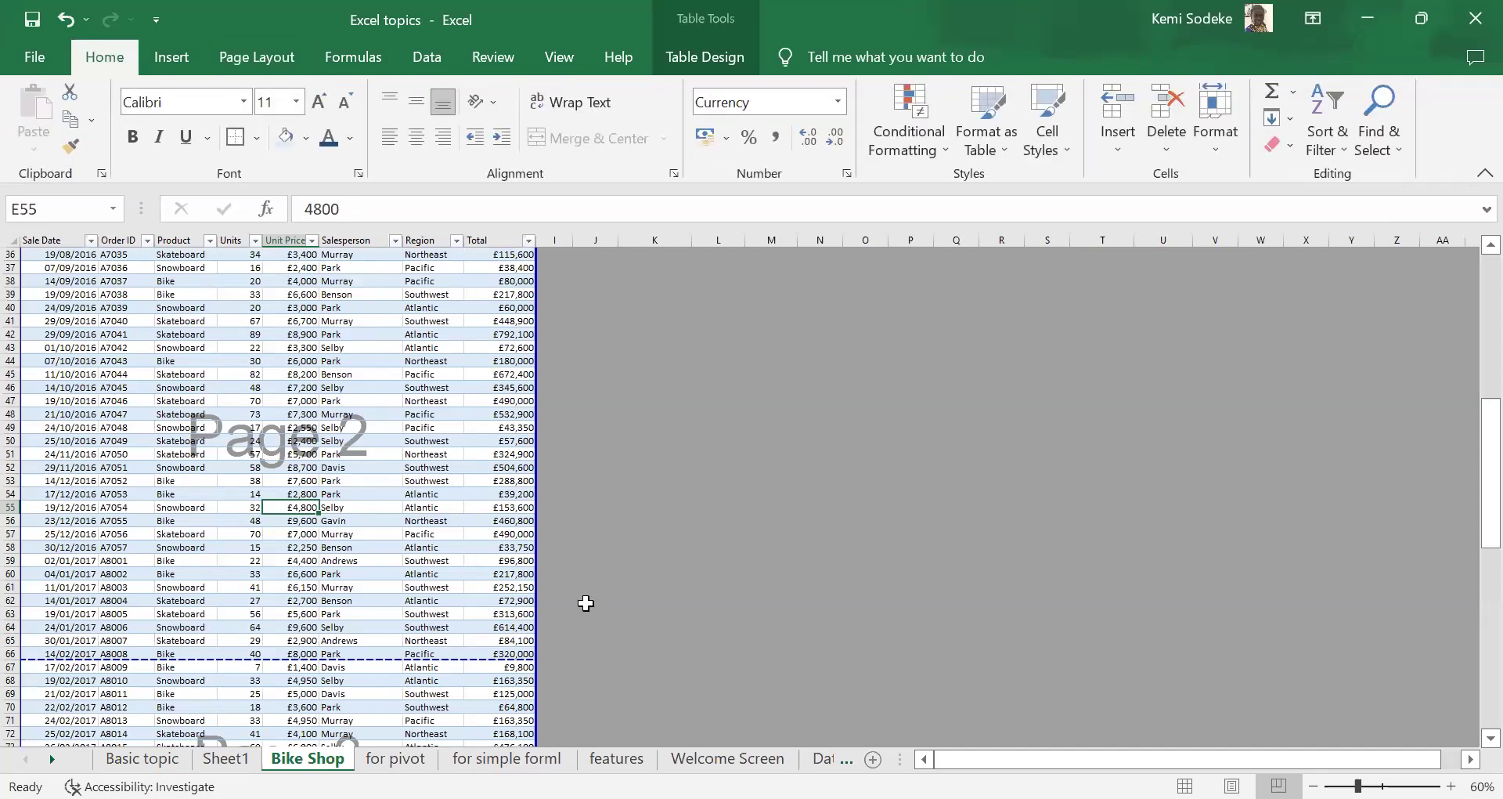
pyautogui.hotkey('ctrl', 'pageup')
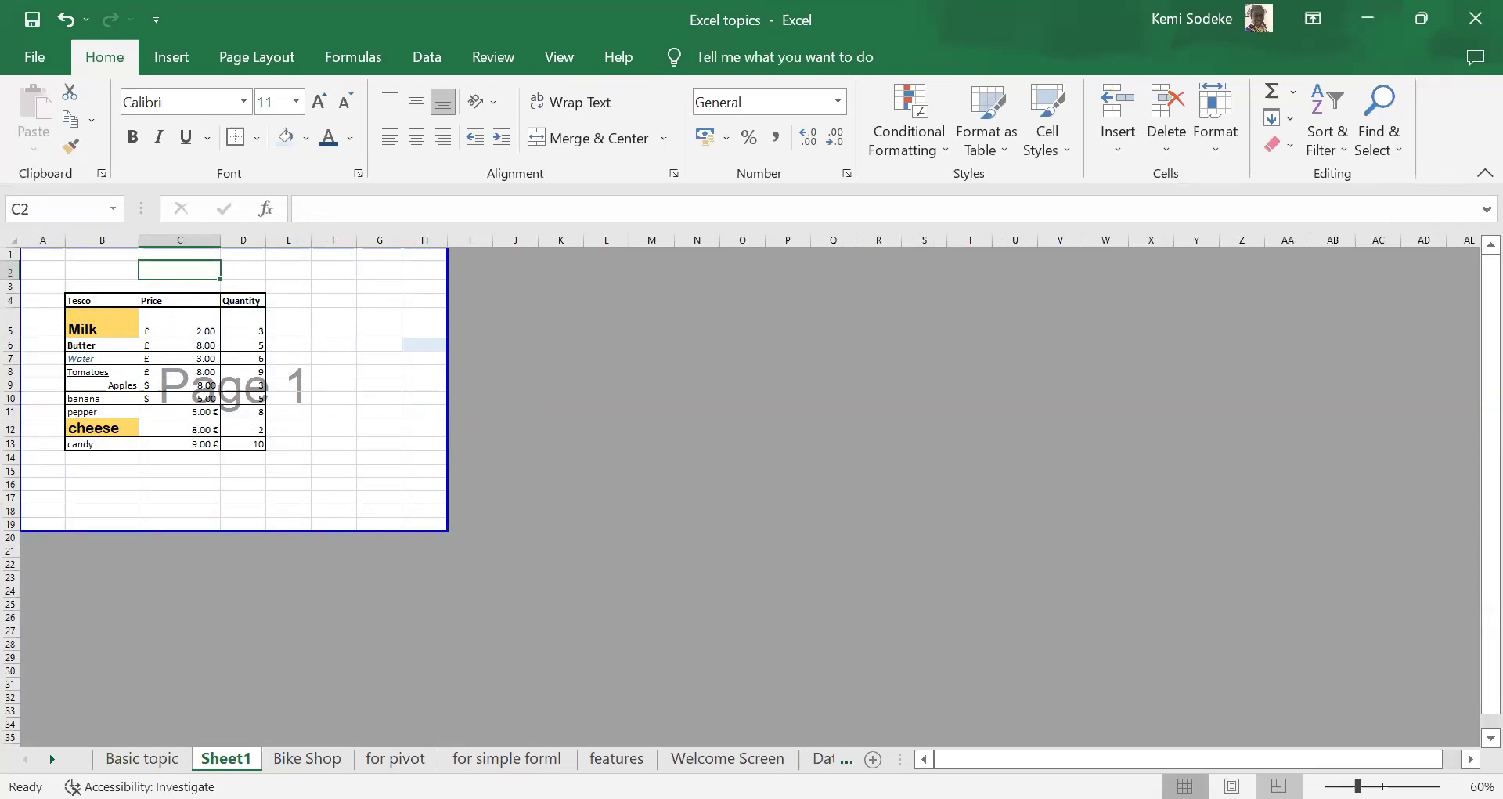
pyautogui.click(1185, 785)
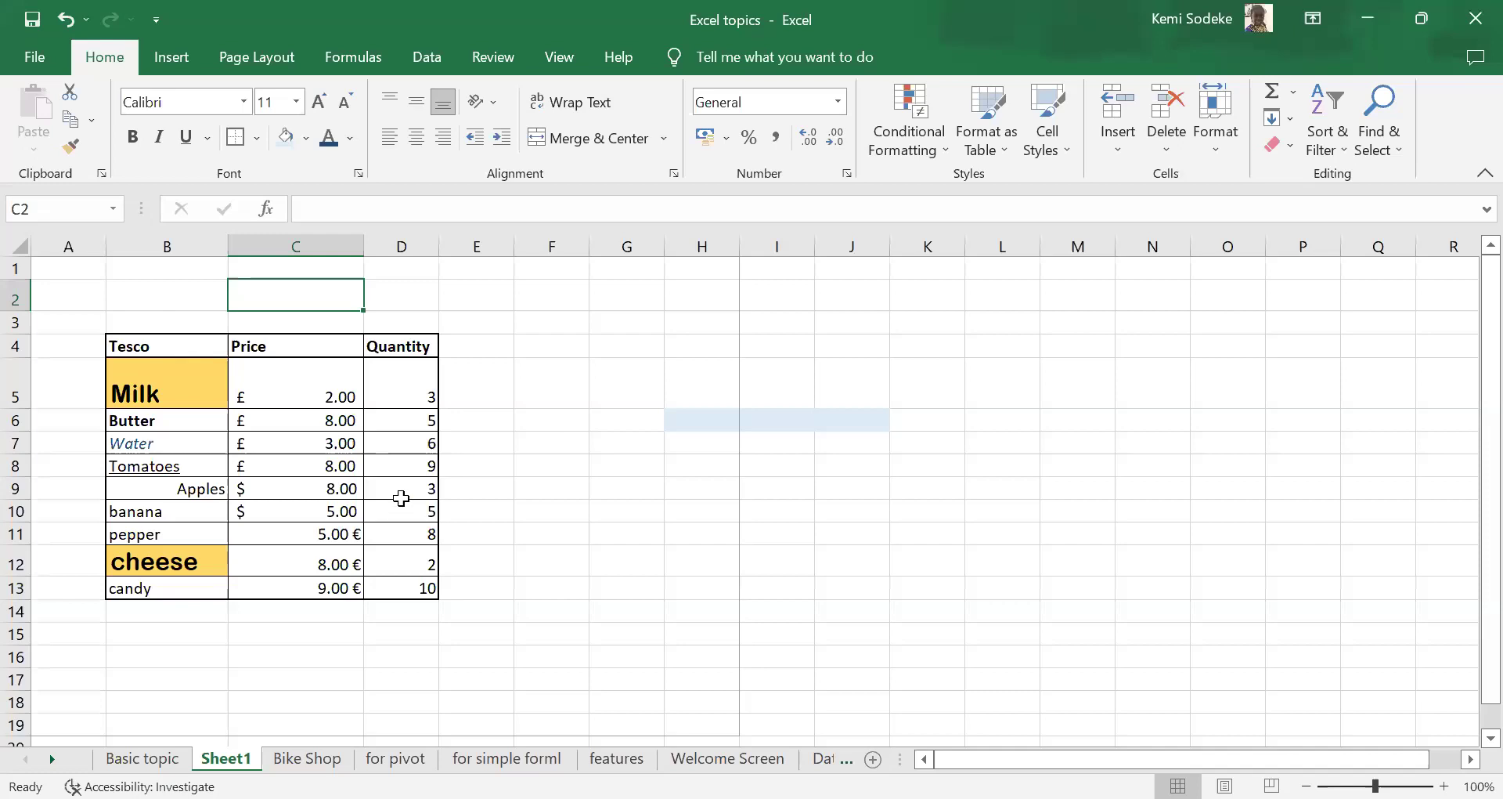
# - Fill the Tesco, Price and Quantity headers in B4:D4 with light blue
pyautogui.moveTo(128, 340); pyautogui.dragTo(392, 339)
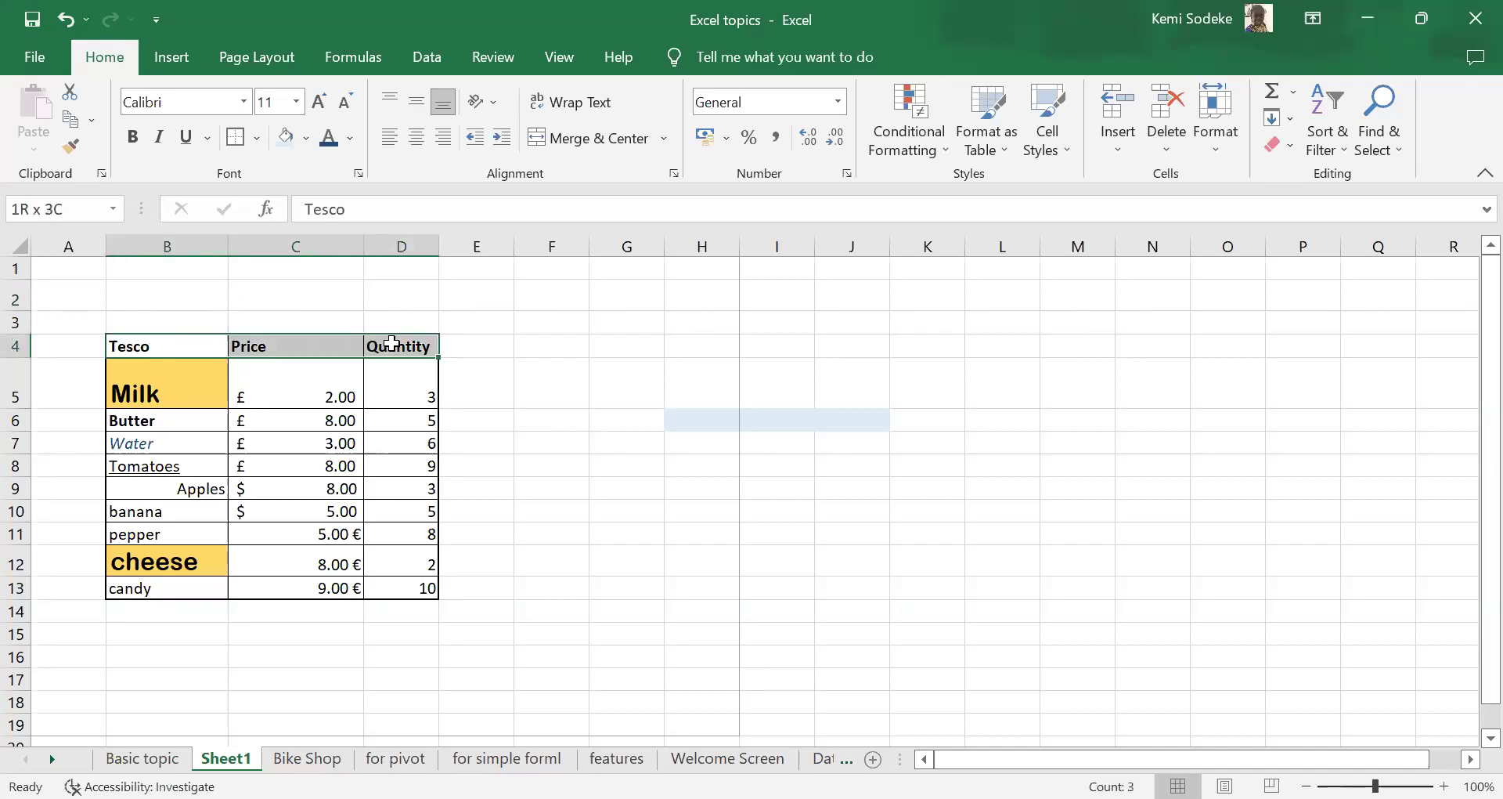
pyautogui.click(282, 138)
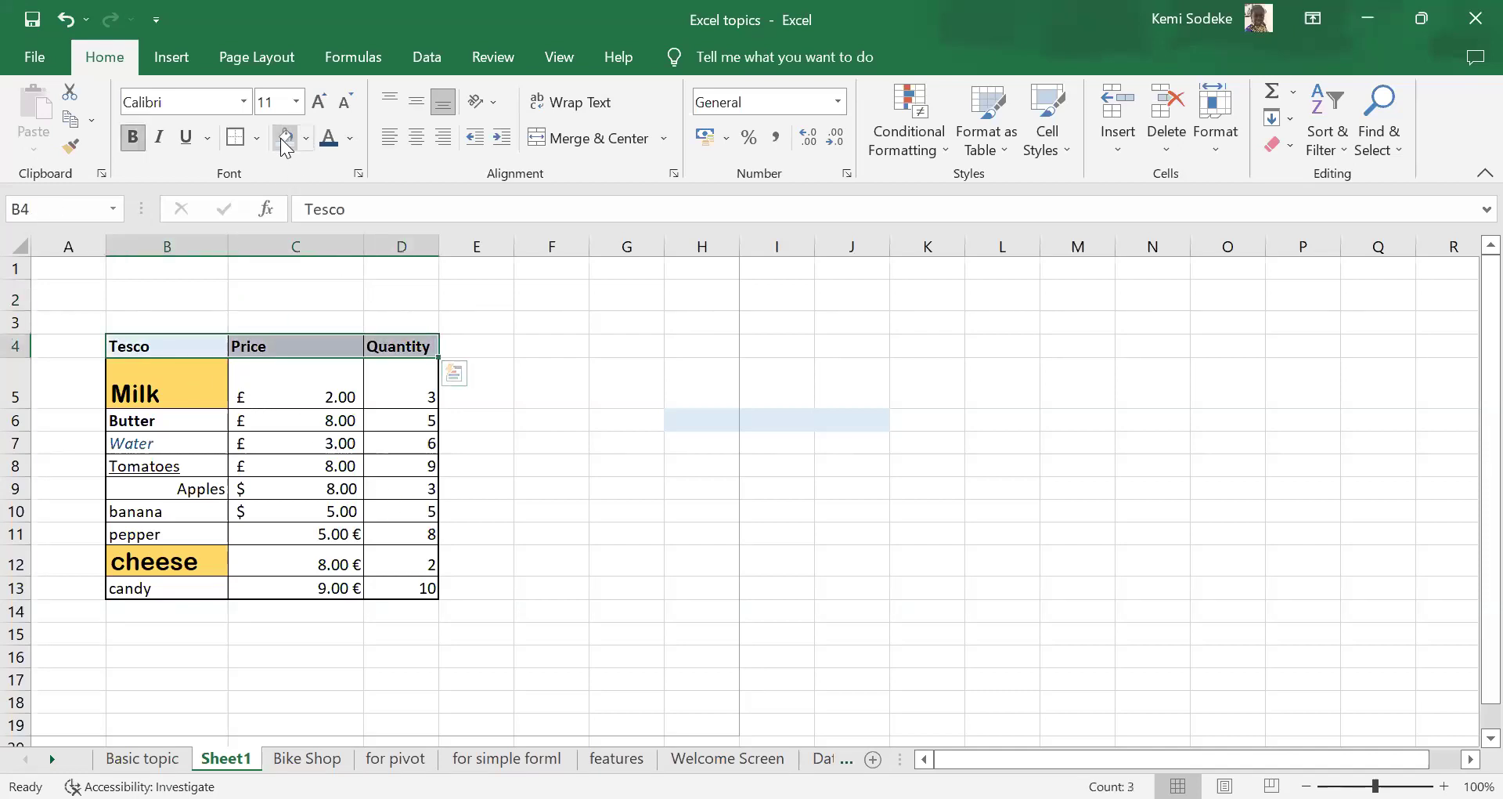
pyautogui.click(592, 481)
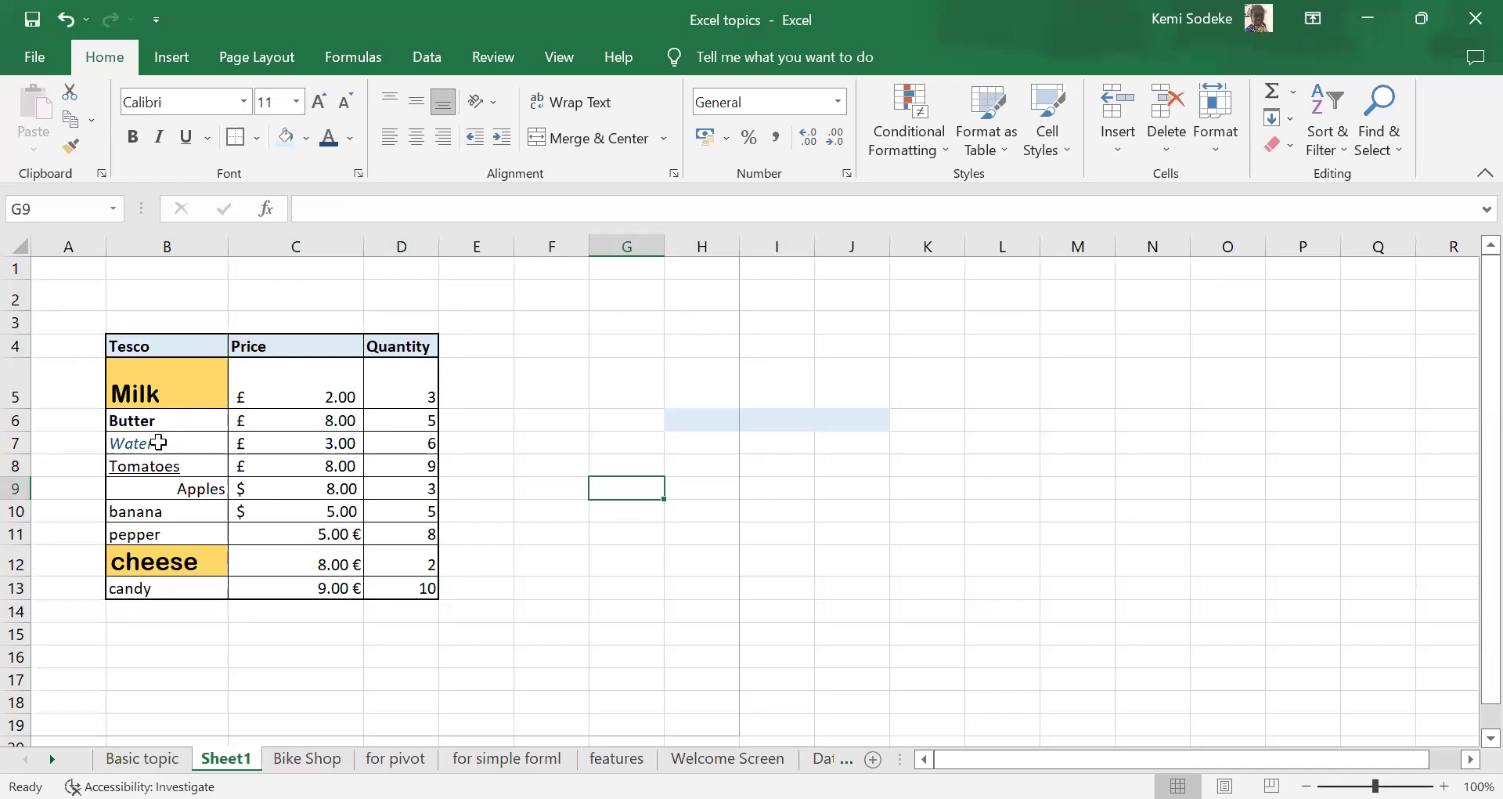
# - Paint pepper's plain format from B11 over all item names in B5:B13
pyautogui.click(166, 515)
pyautogui.click(178, 535)
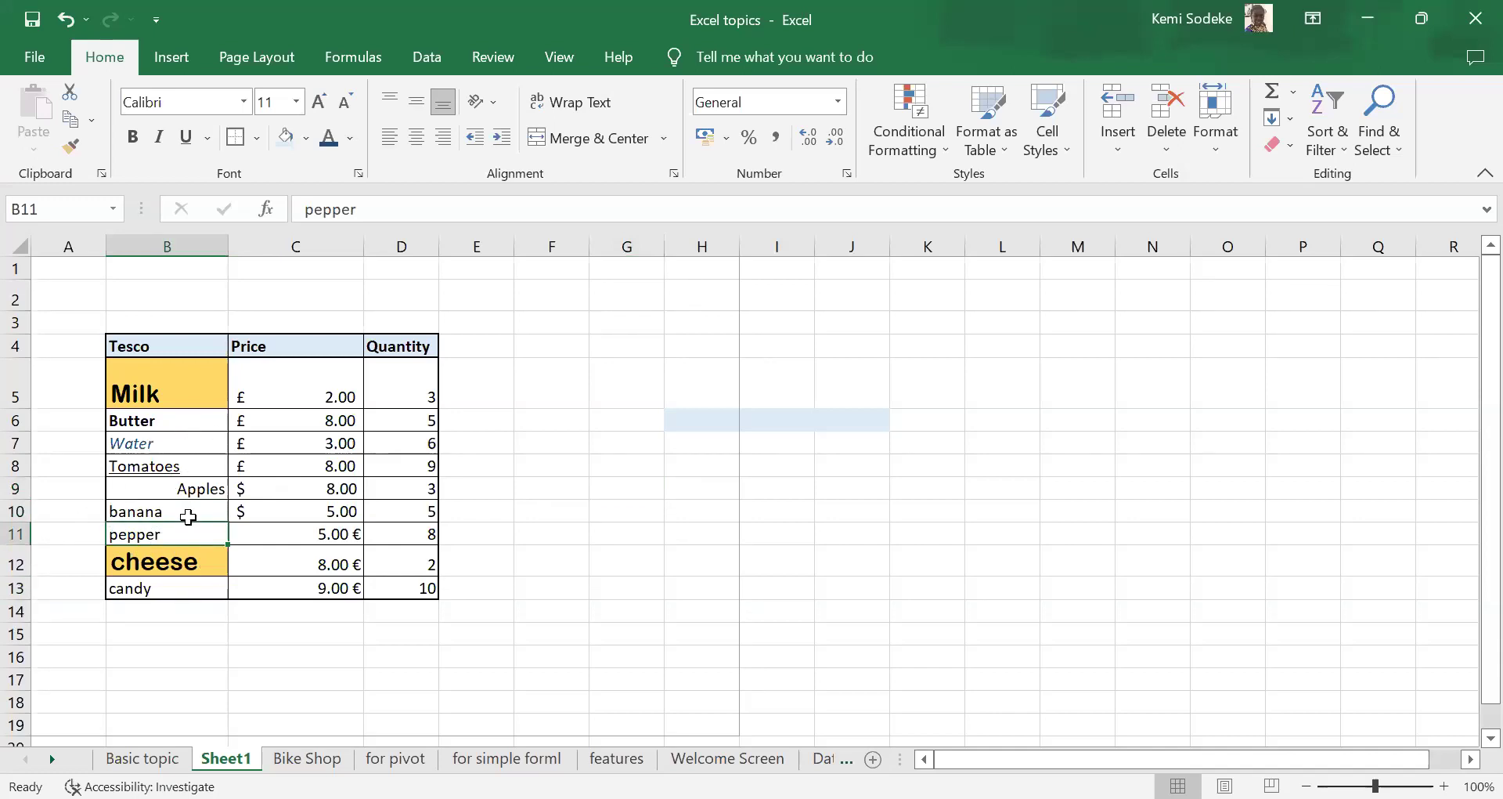
pyautogui.click(75, 153)
pyautogui.click(178, 409)
pyautogui.moveTo(179, 409)
pyautogui.mouseDown()
pyautogui.moveTo(191, 577)
pyautogui.moveTo(174, 593)
pyautogui.mouseUp()
pyautogui.click(151, 667)
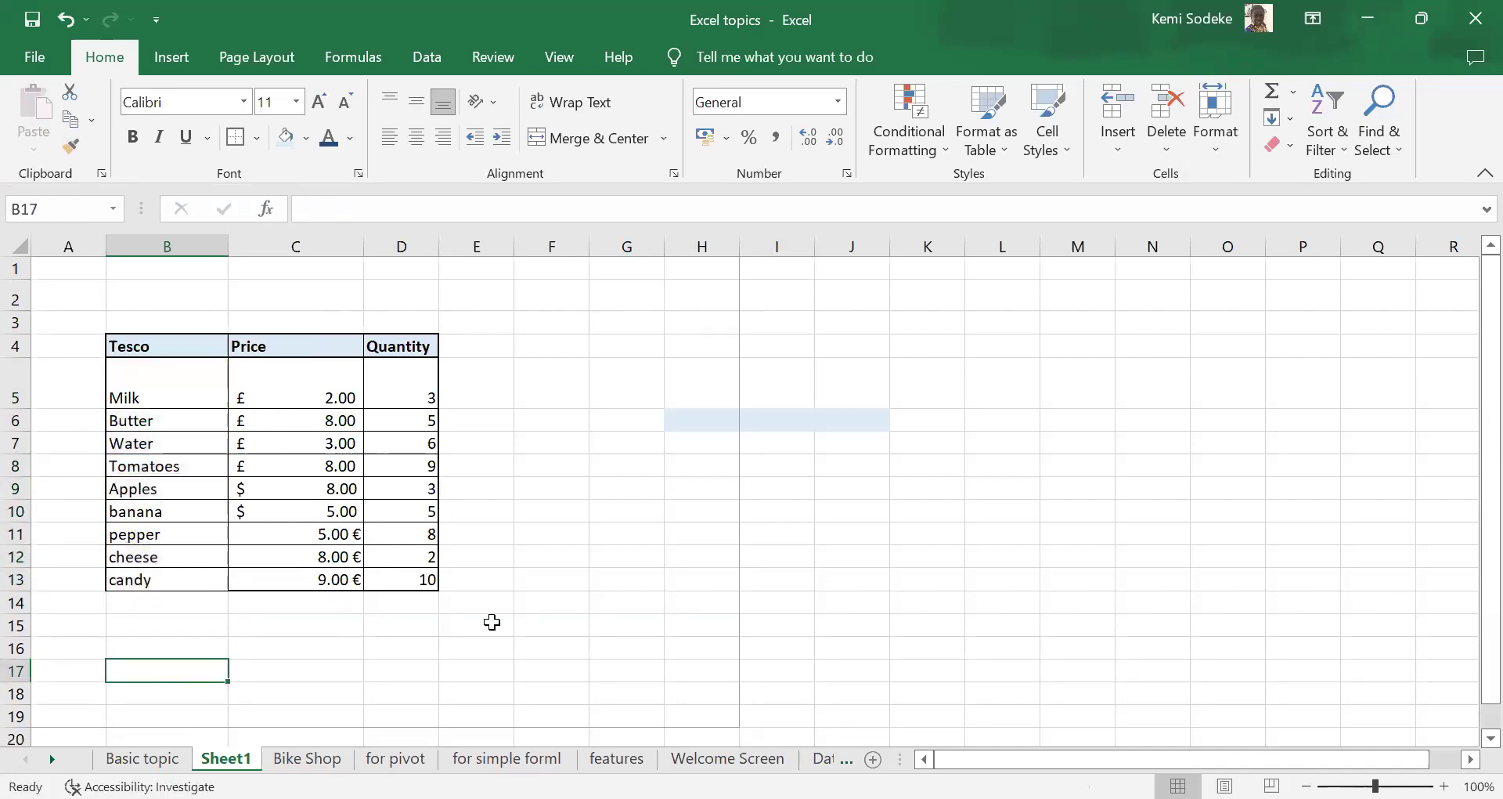
pyautogui.click(172, 533)
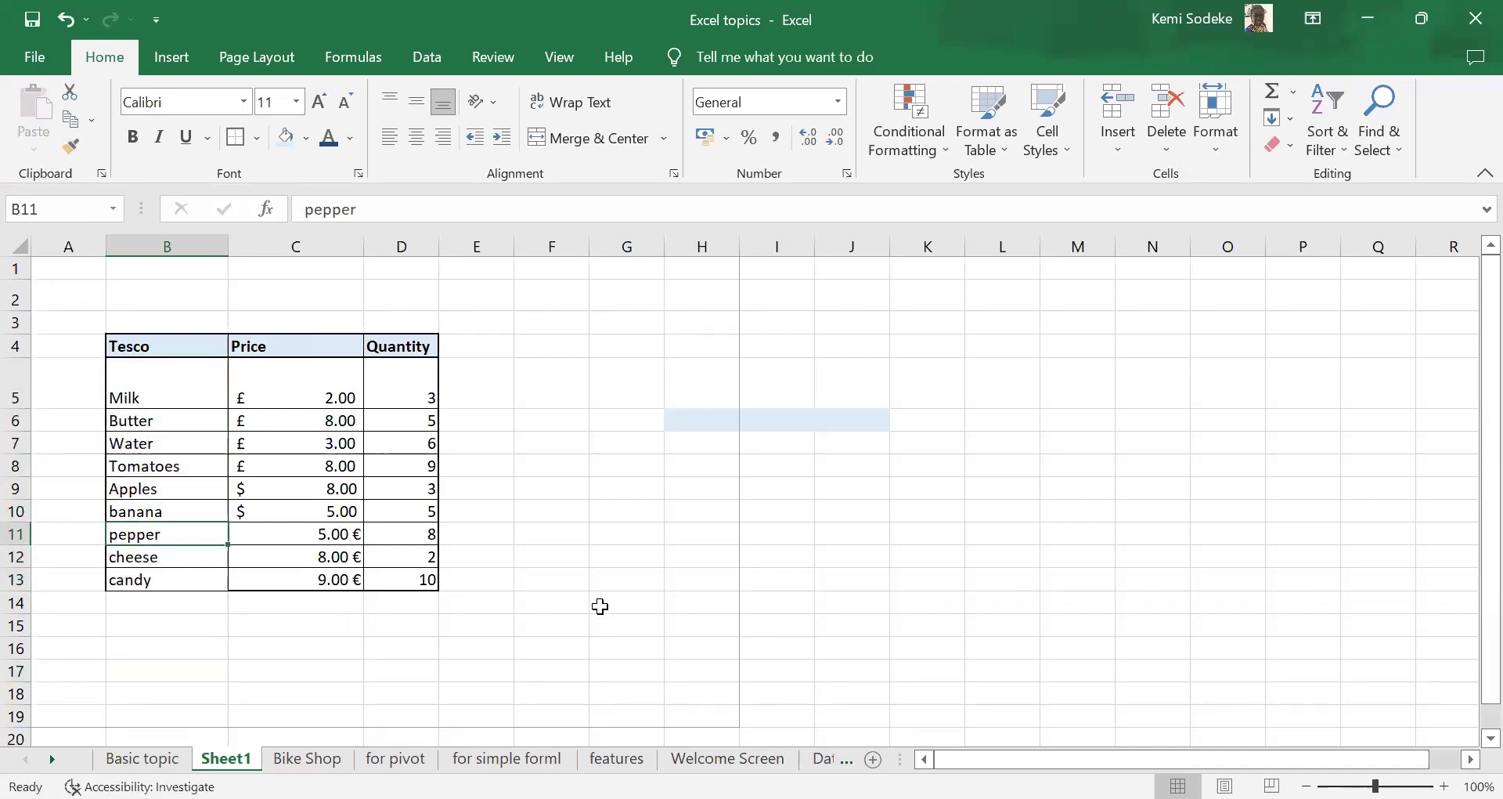
pyautogui.click(467, 344)
# - Drag the column borders to widen columns E and D, then select E5 for the formula
pyautogui.moveTo(514, 246); pyautogui.dragTo(561, 246)
pyautogui.moveTo(434, 246); pyautogui.dragTo(453, 246)
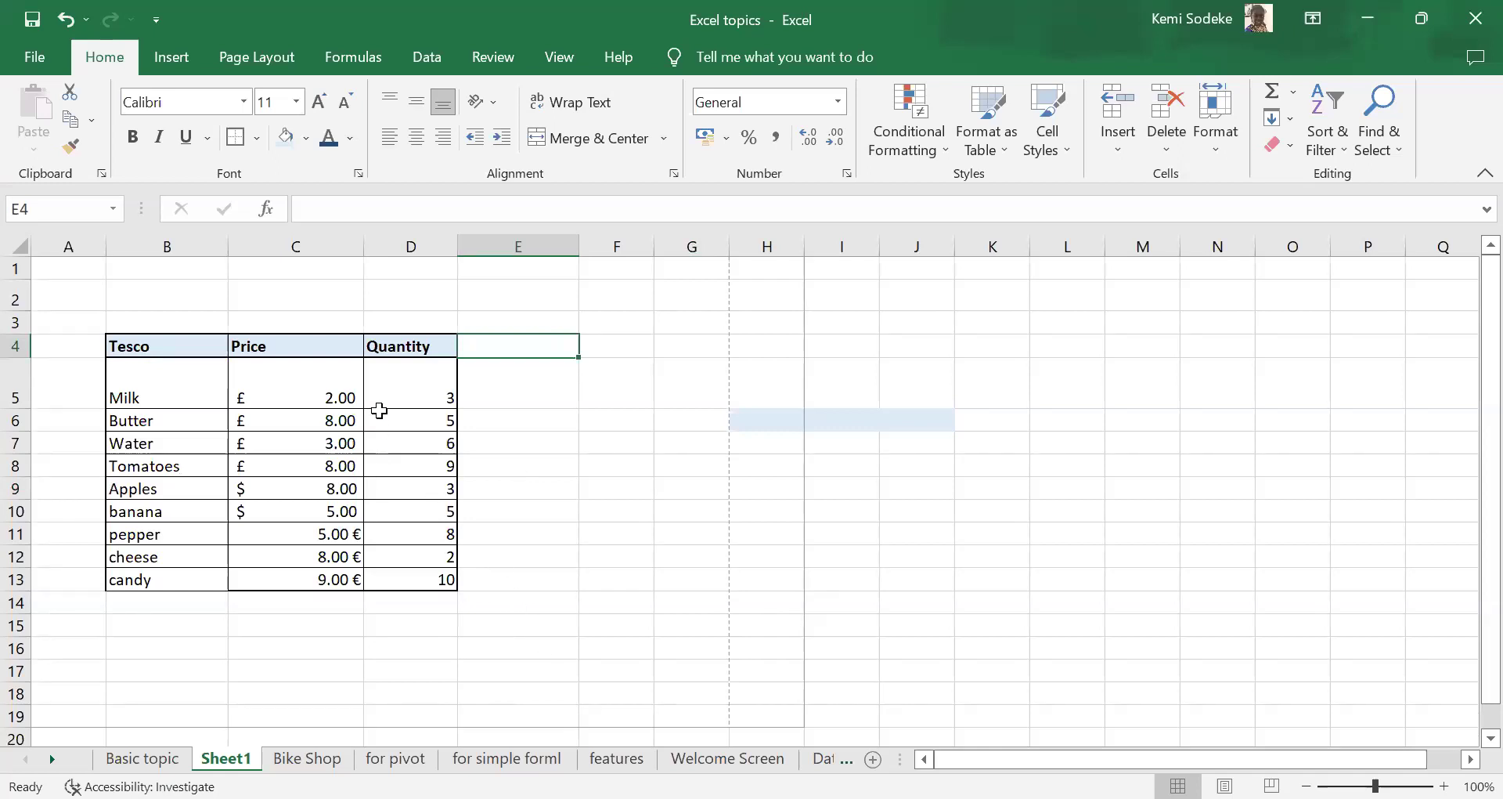
pyautogui.click(407, 394)
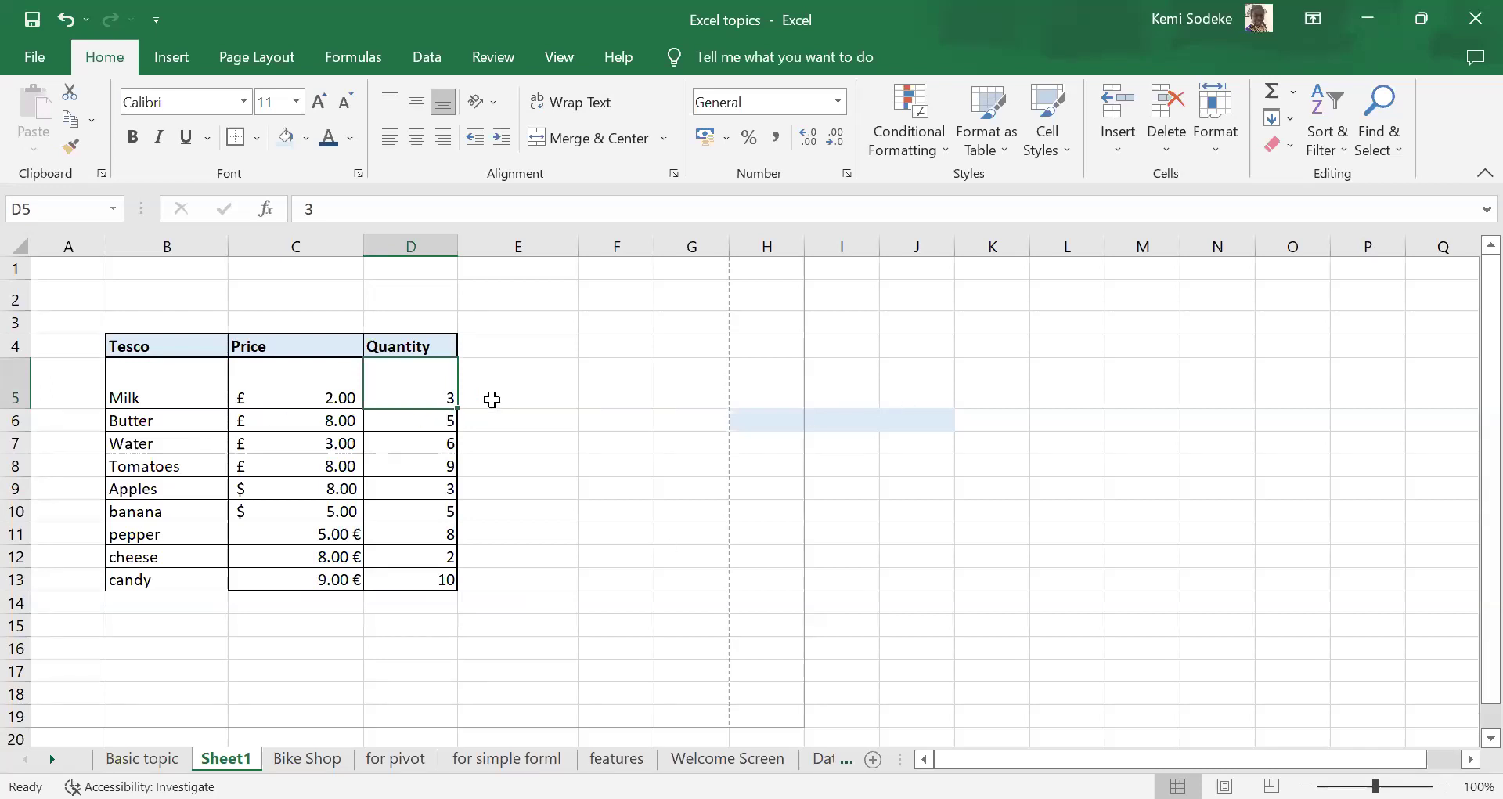
pyautogui.click(507, 382)
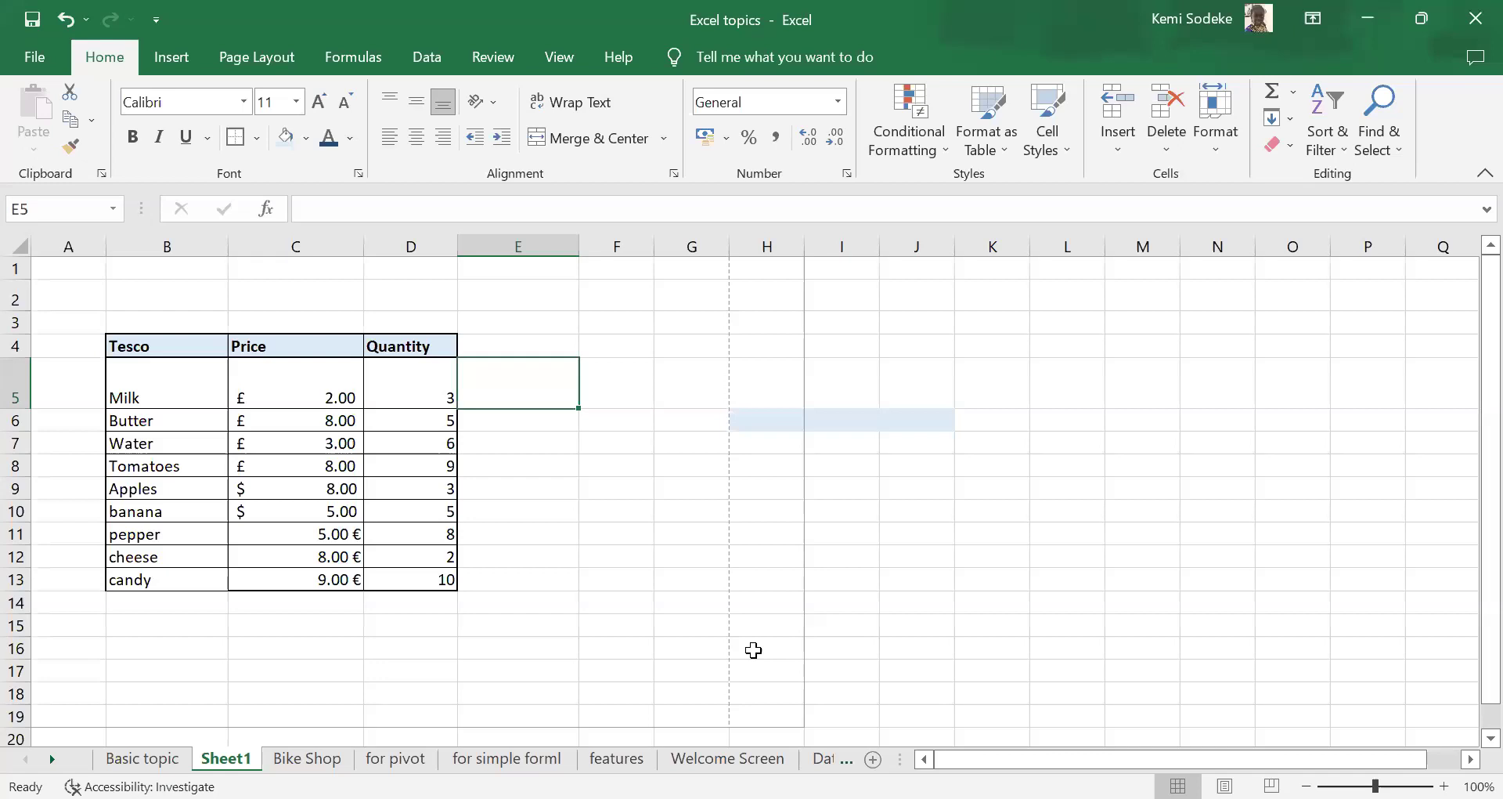
# - Enter =2*3 in E5 so it shows 6, then begin a new formula there
pyautogui.write('=')
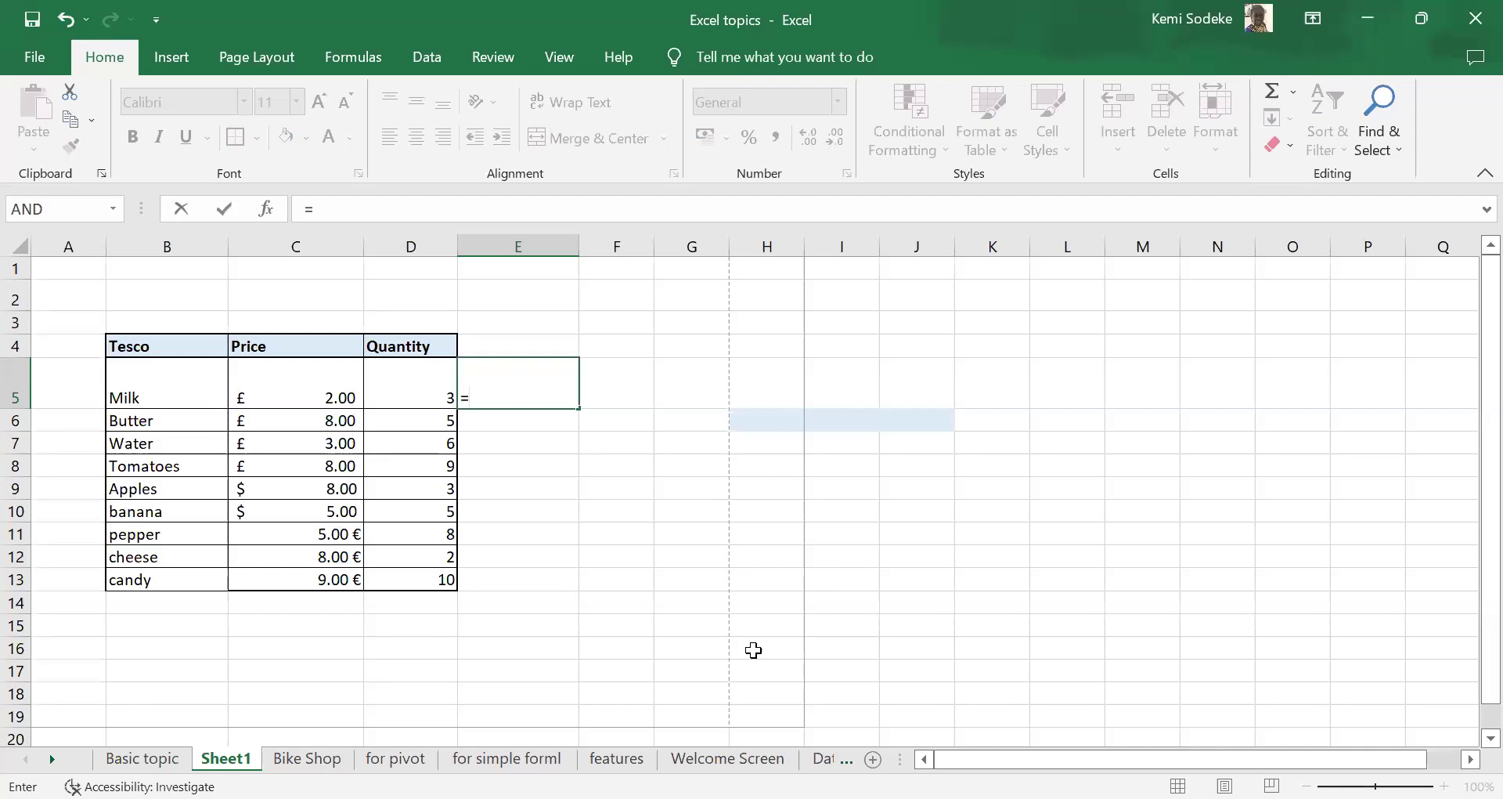
pyautogui.write('2*3')
pyautogui.press('Return')
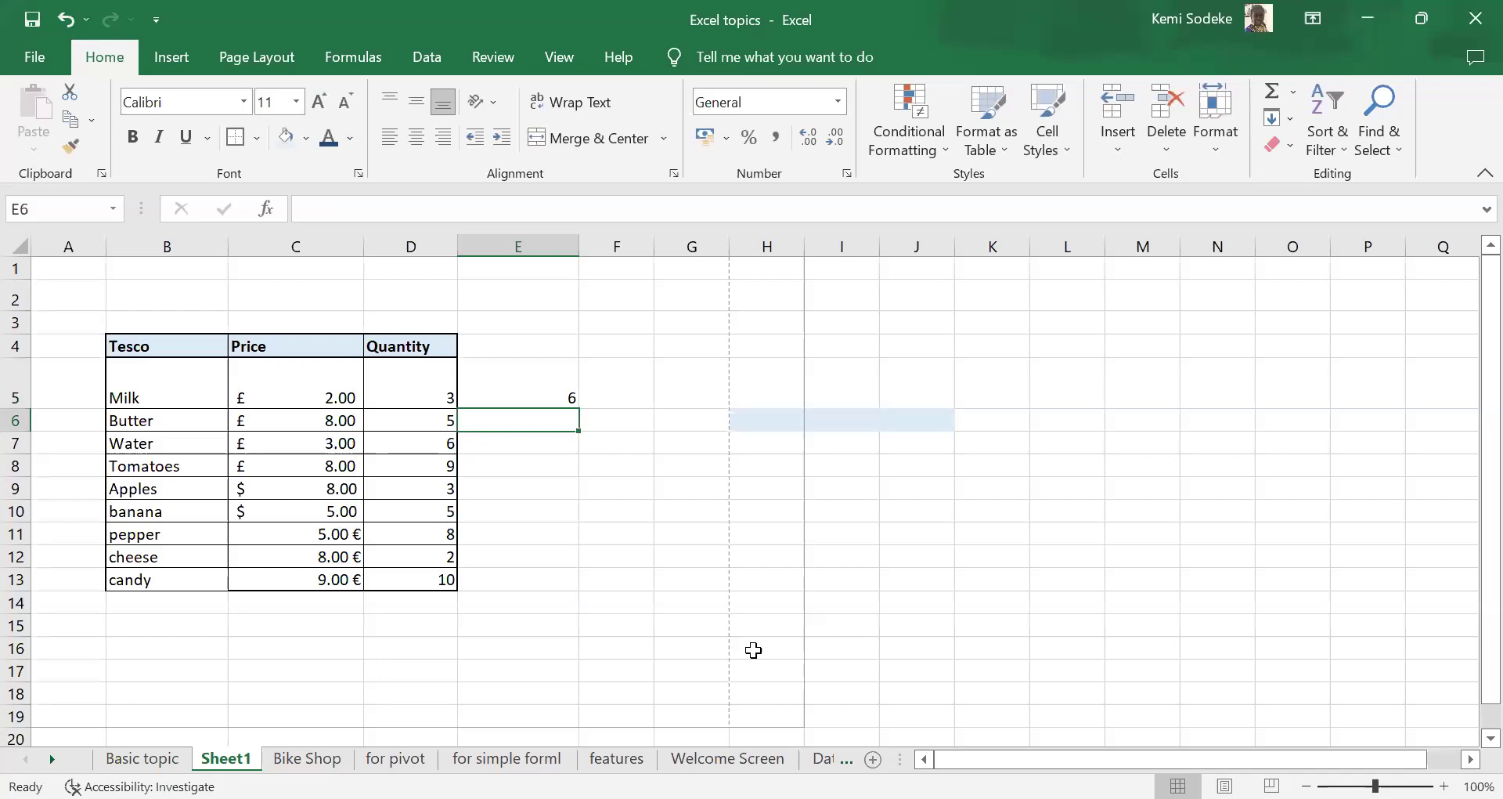
pyautogui.click(532, 390)
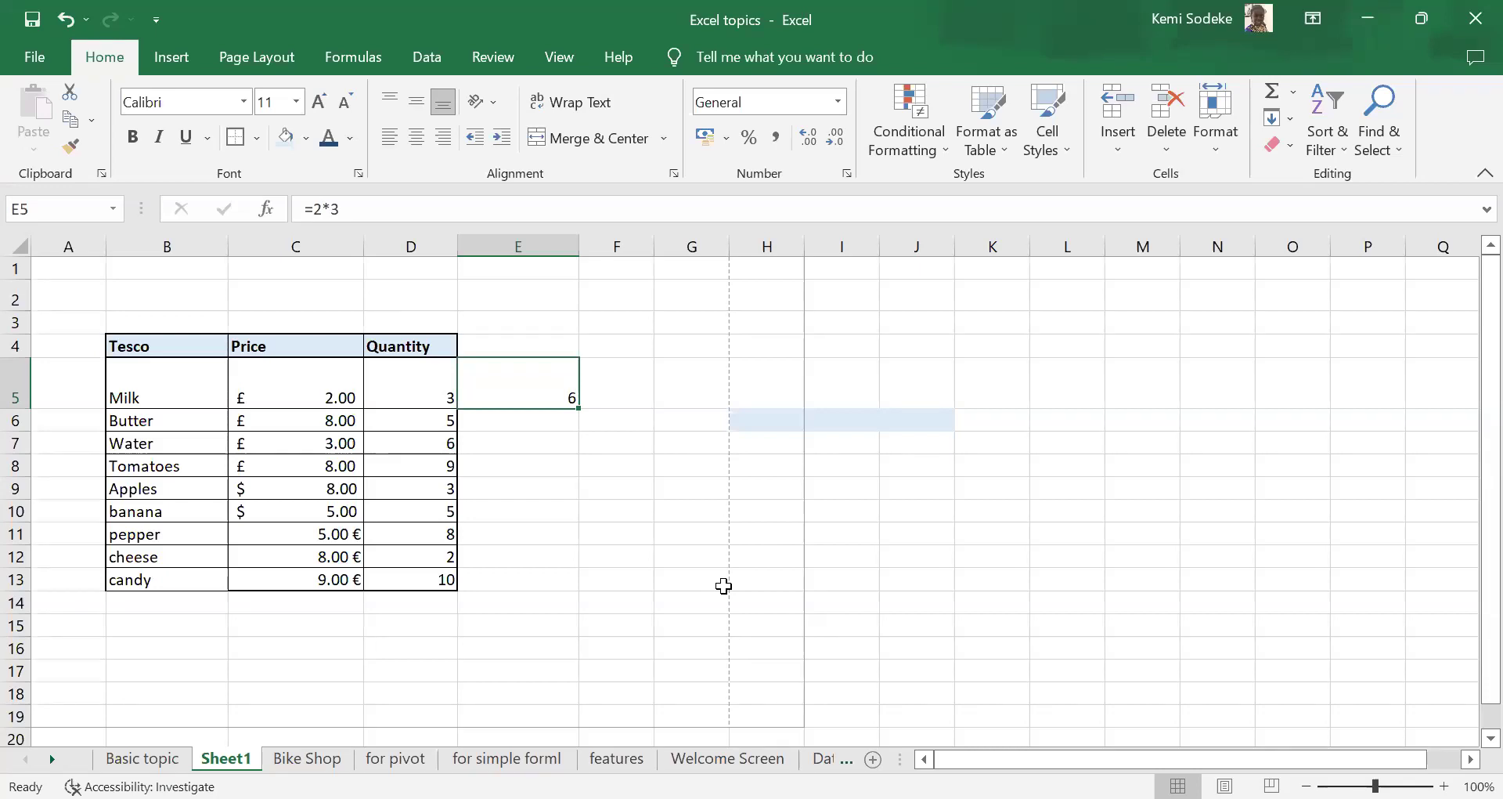
pyautogui.write('=')
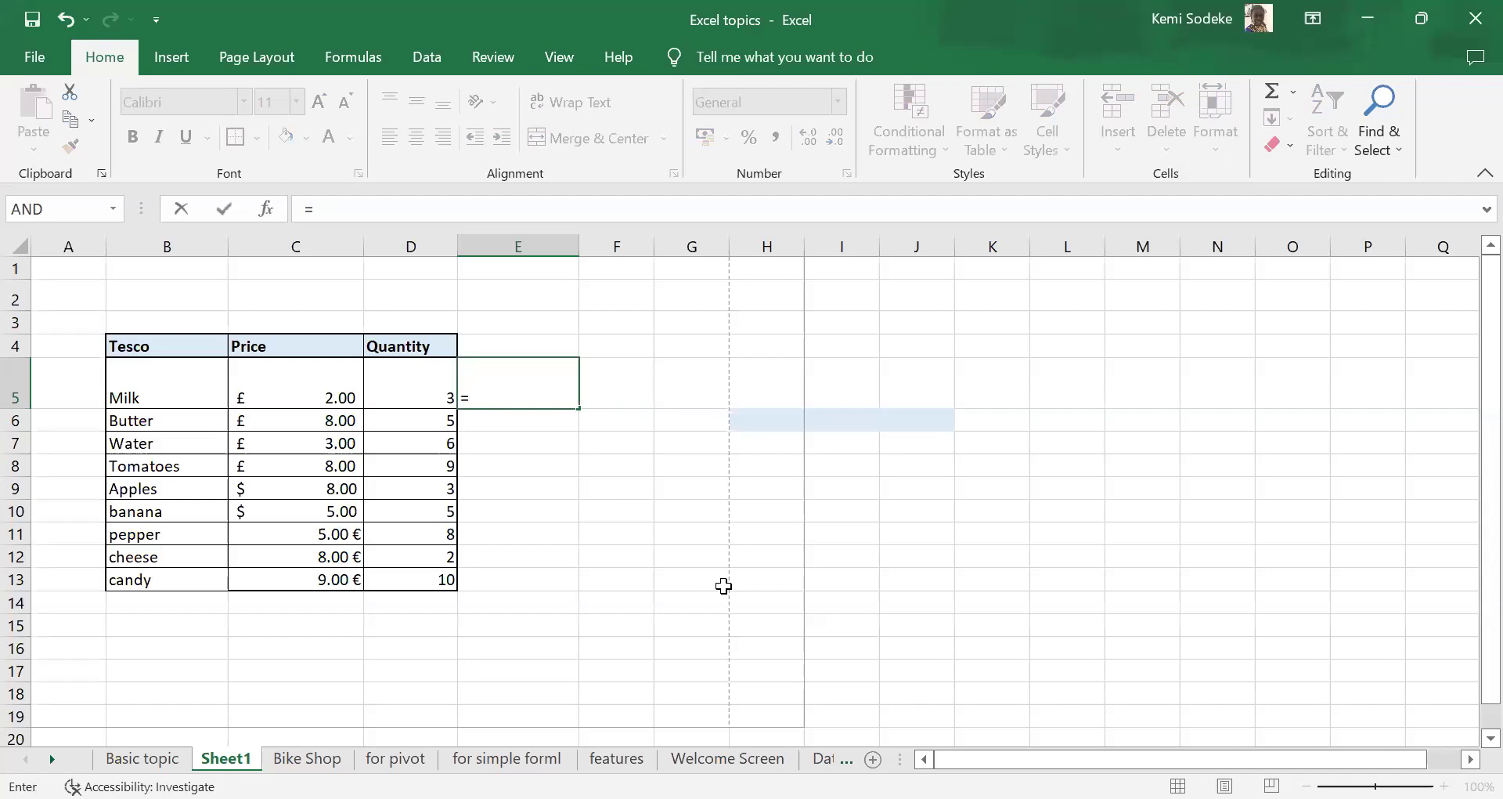
# - Make E5 compute =C5*D5, Milk's price times quantity, giving £ 6.00
pyautogui.click(298, 385)
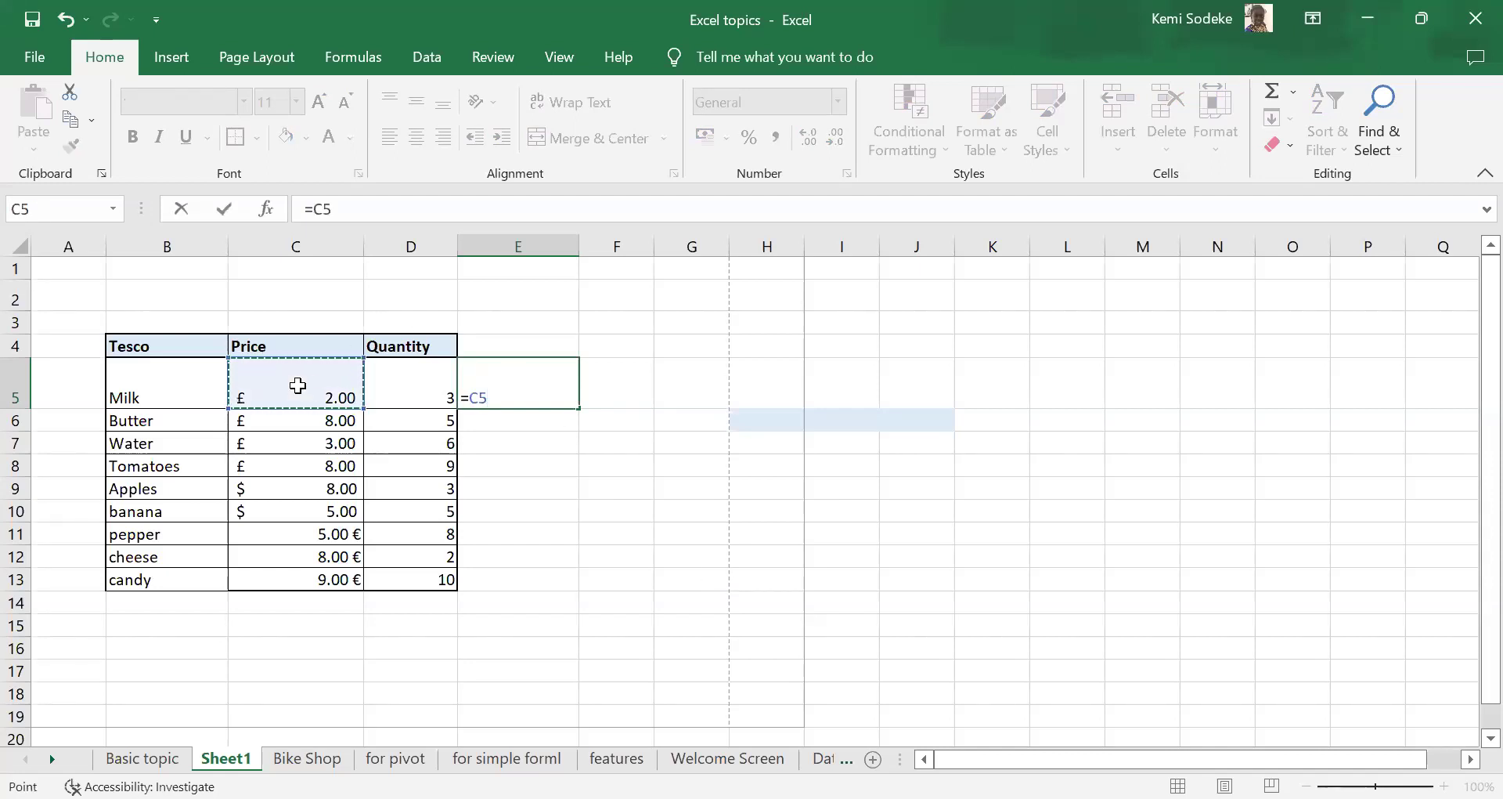
pyautogui.write('*')
pyautogui.click(405, 373)
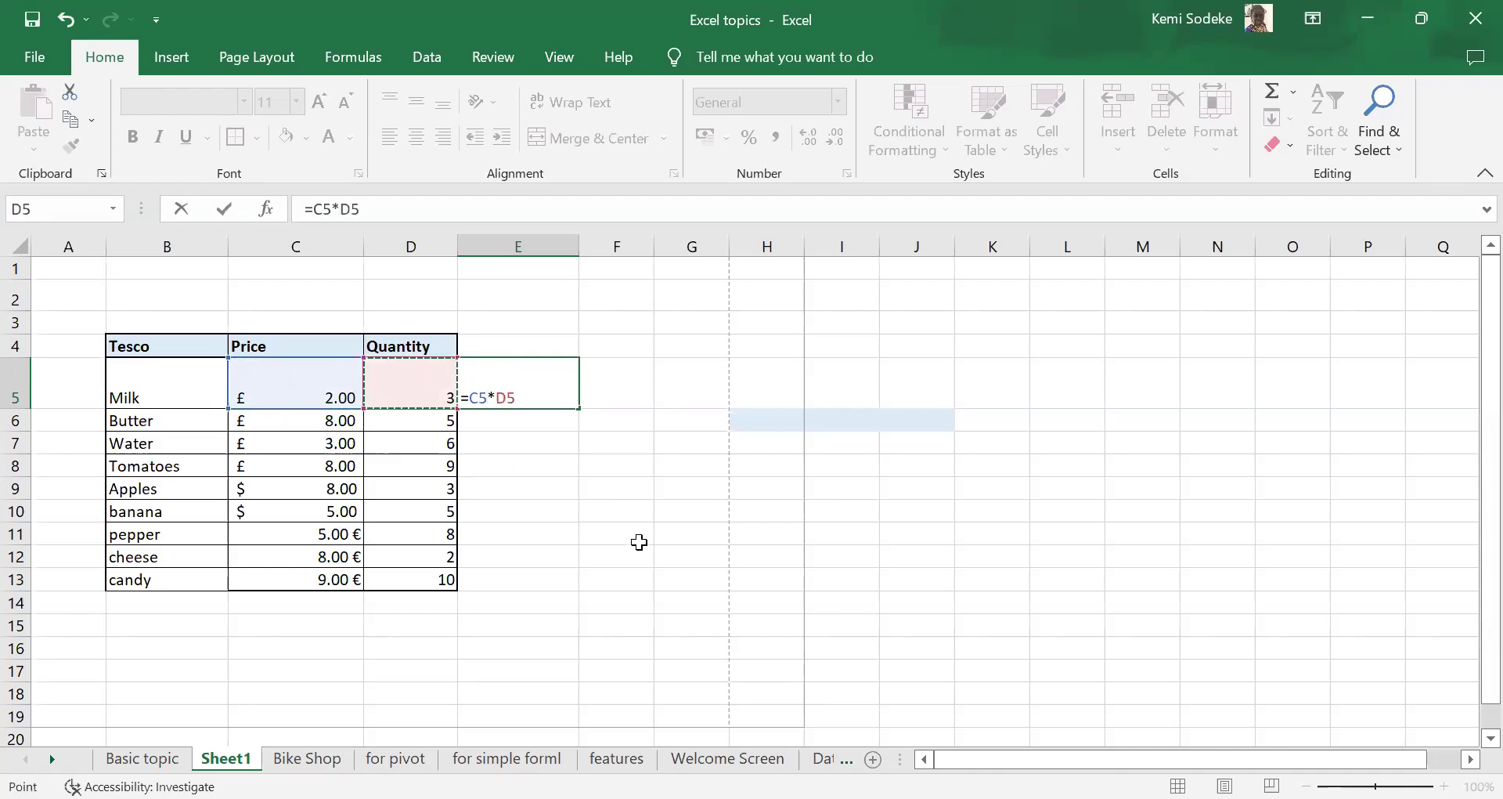
pyautogui.press('Return')
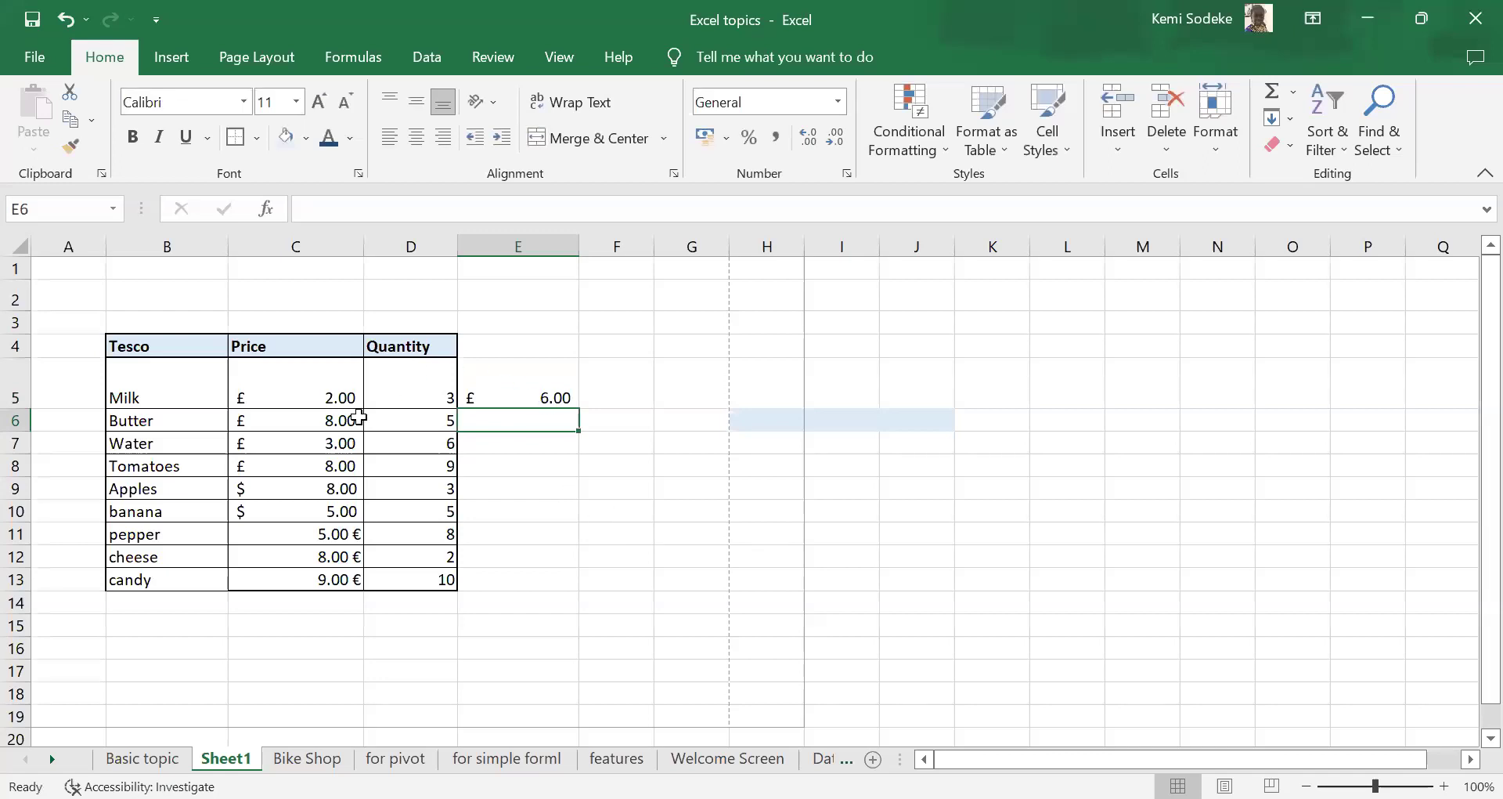
# - Check the values in C5 and D5 and the =C5*D5 formula in E5
pyautogui.click(278, 385)
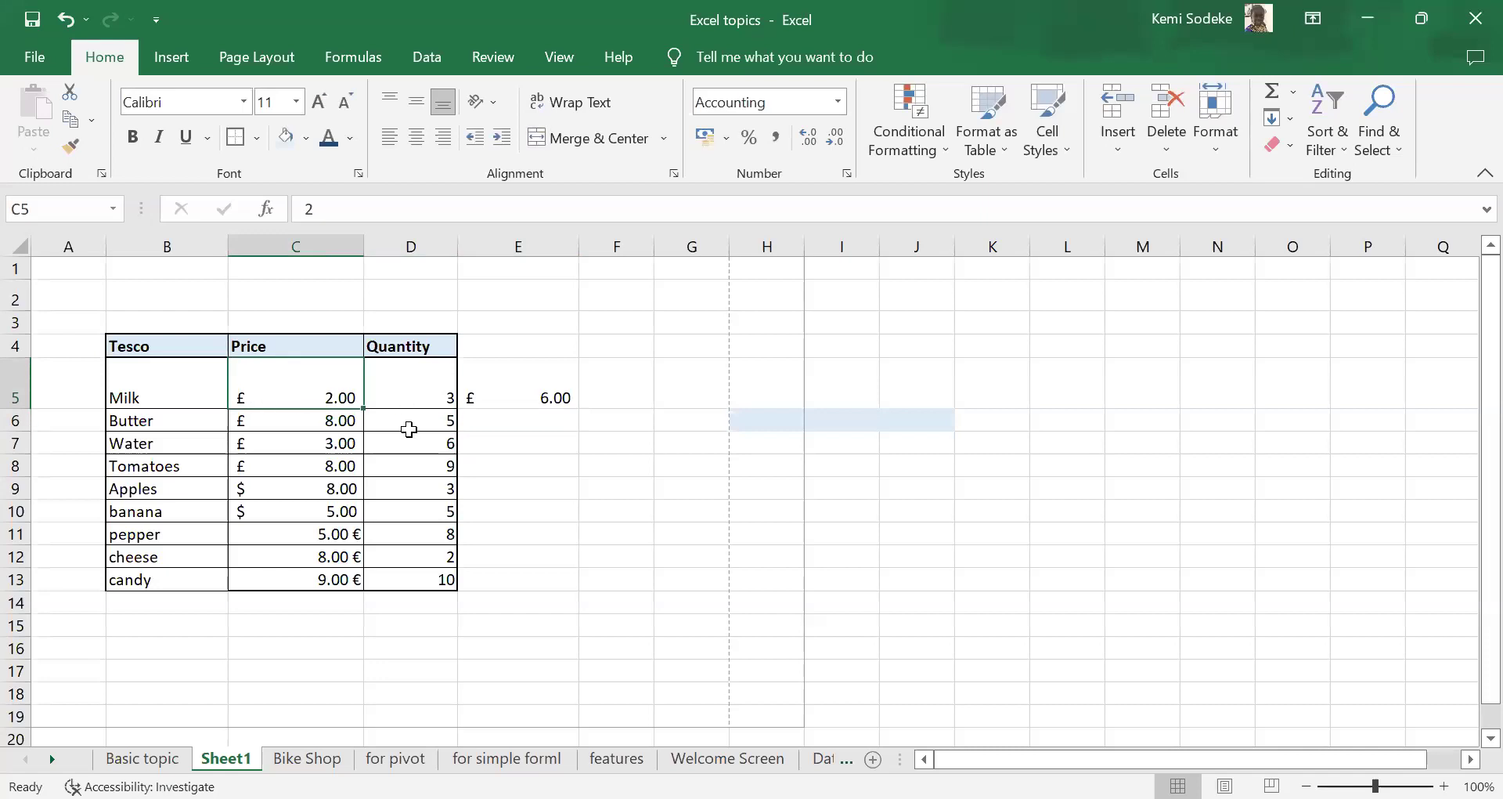
pyautogui.click(422, 388)
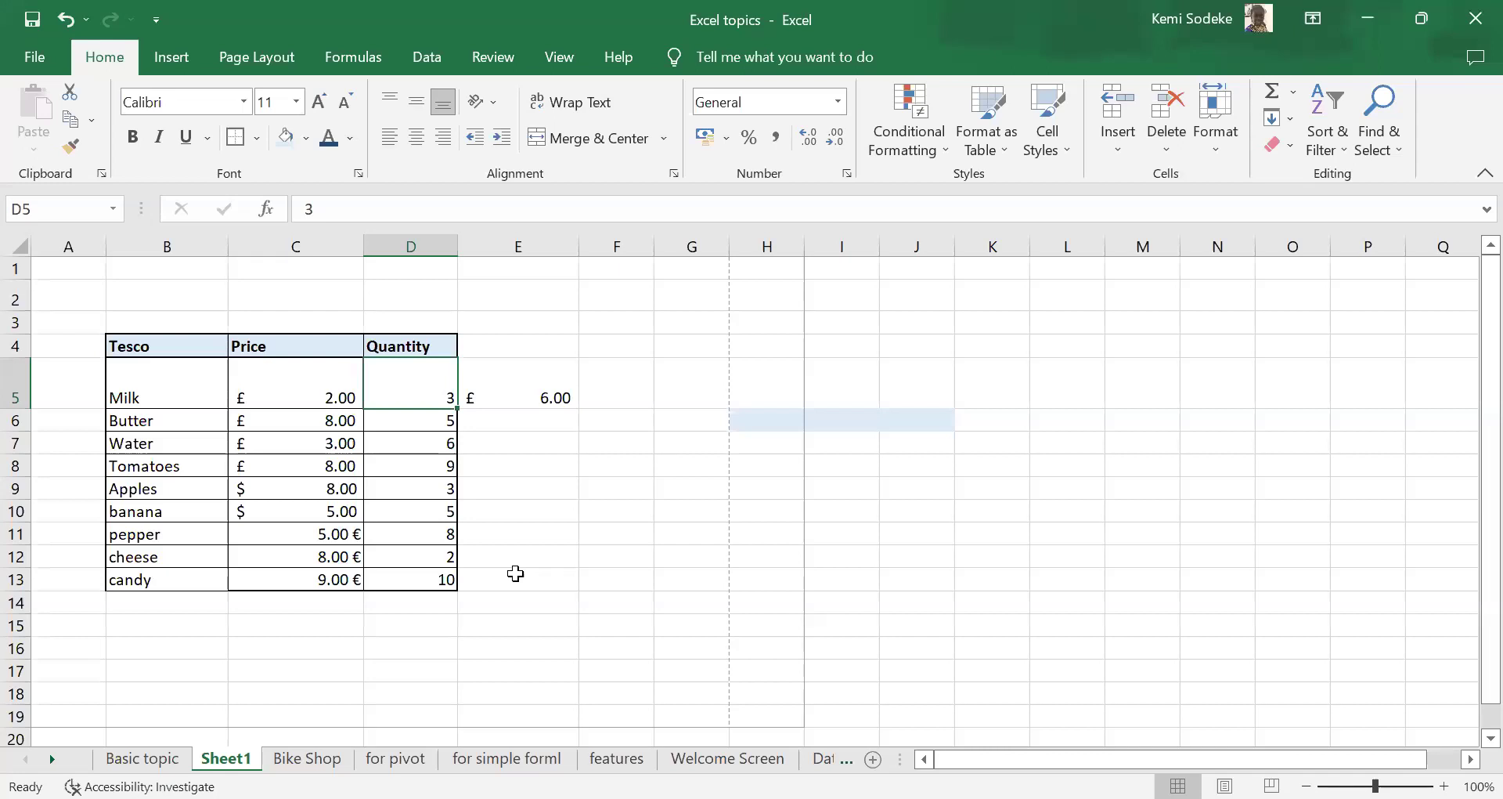
pyautogui.click(498, 383)
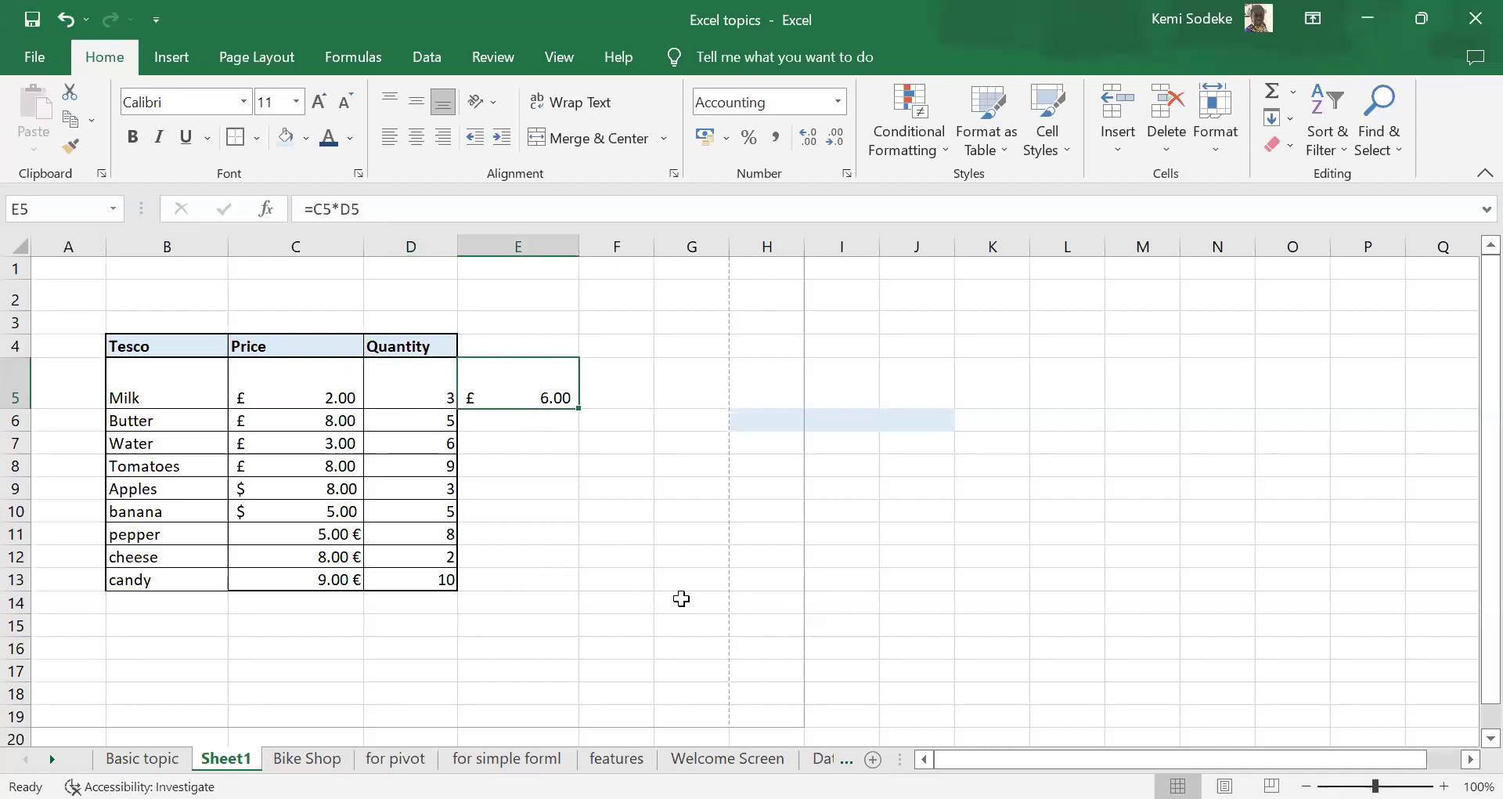
pyautogui.click(532, 422)
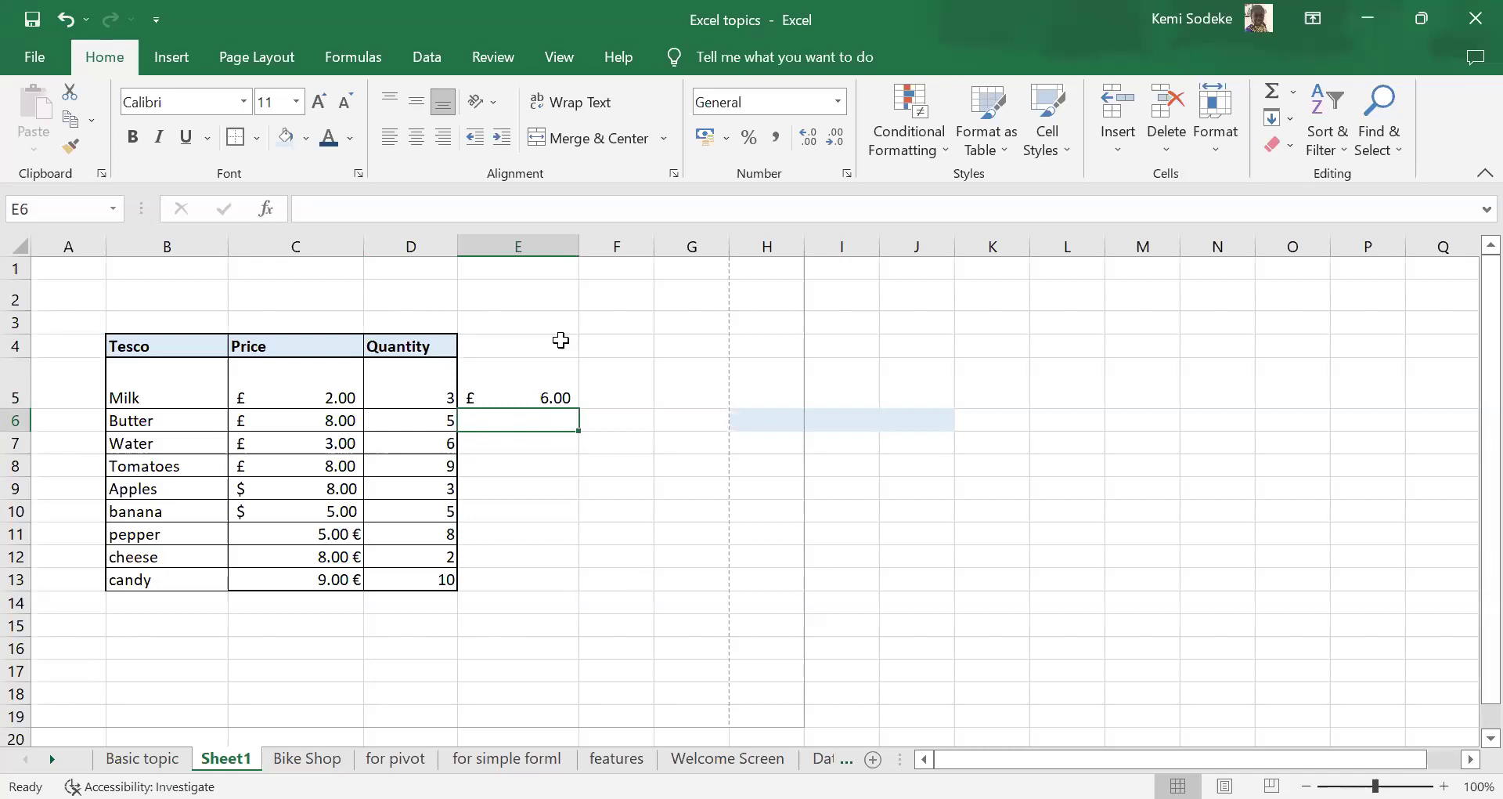
pyautogui.click(554, 394)
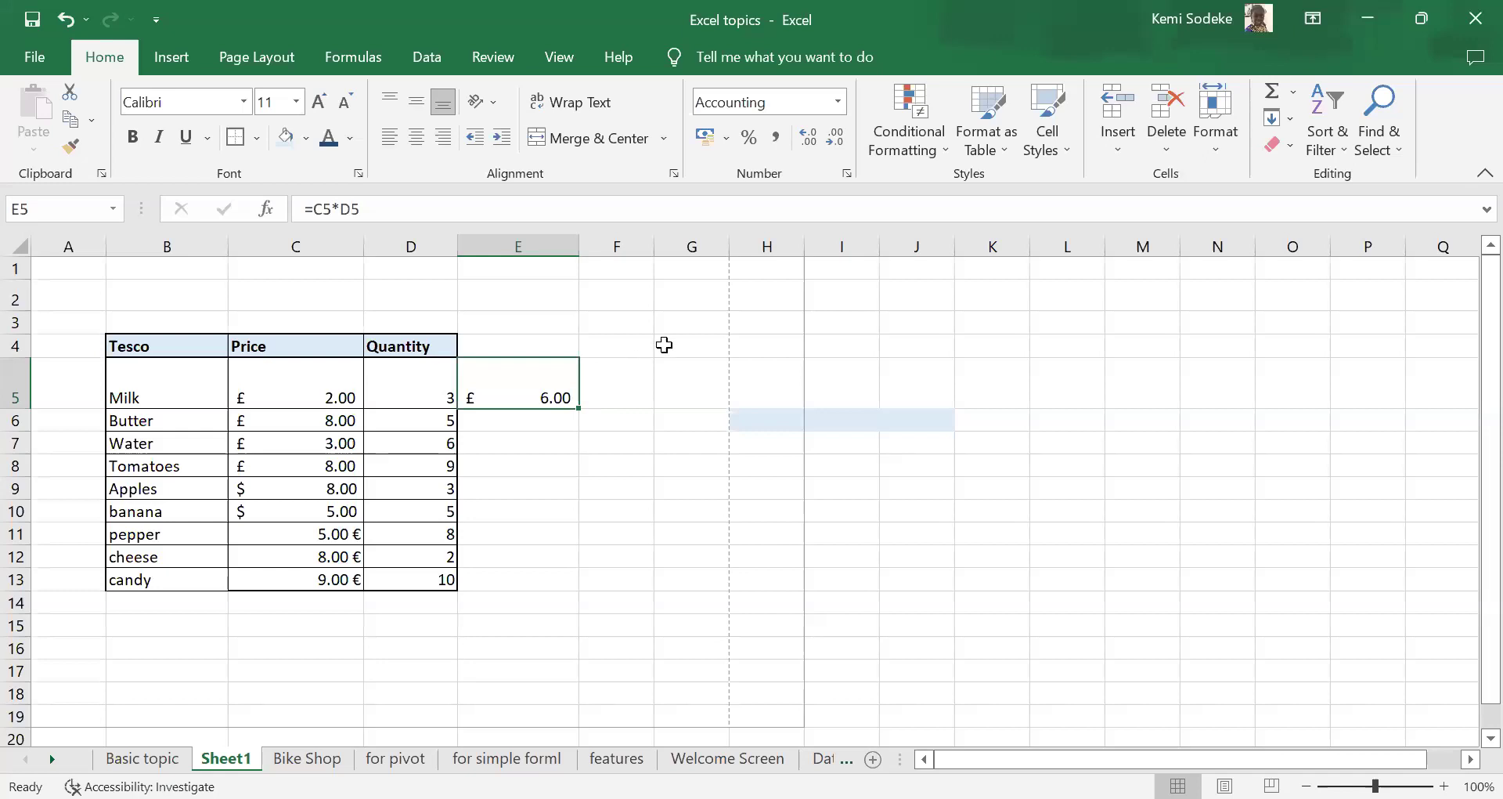
# - Fill the =C5*D5 total formula down to E13 and verify Butter's total is =C6*D6
pyautogui.moveTo(579, 409); pyautogui.dragTo(570, 583)
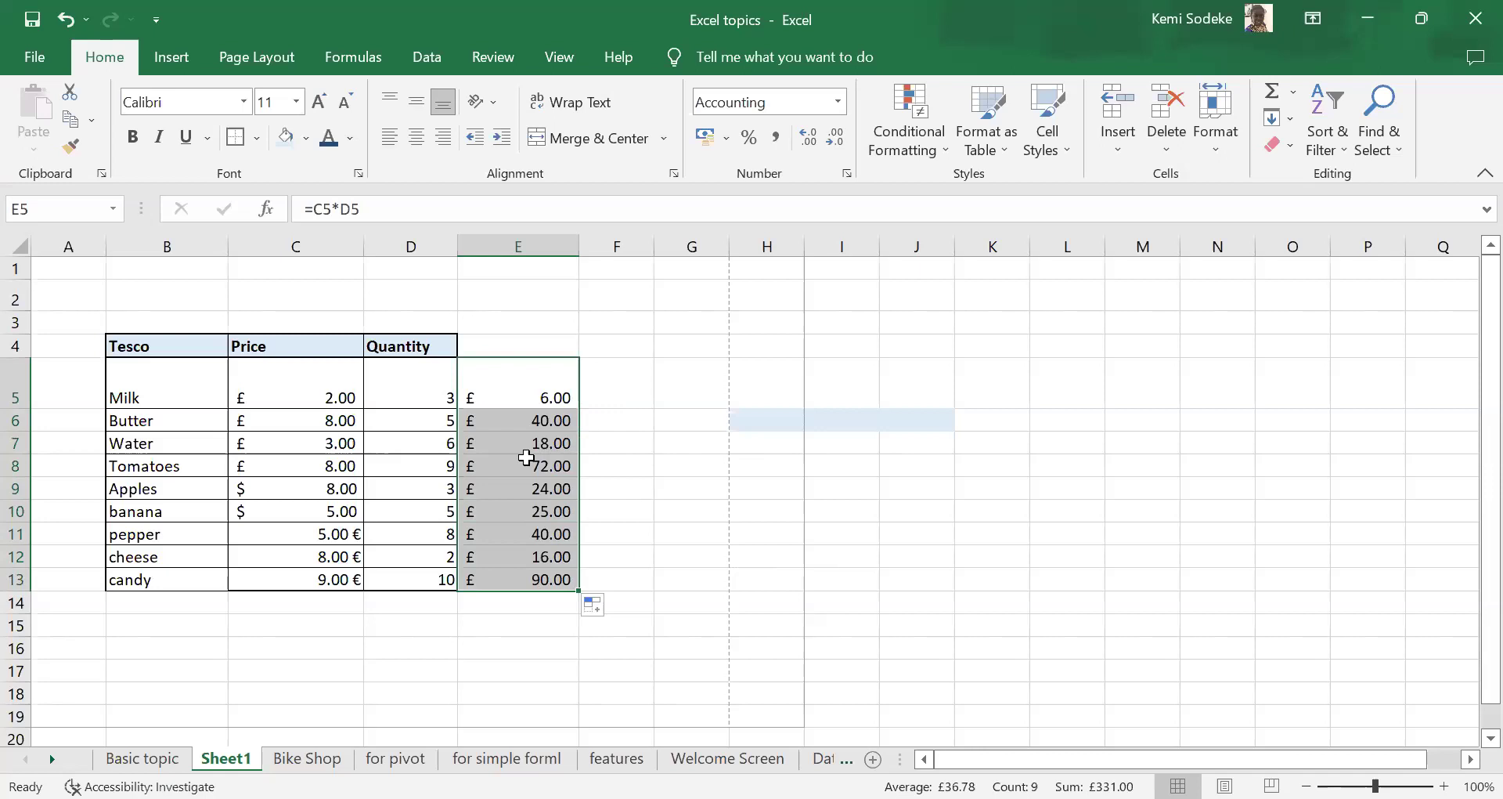
pyautogui.click(528, 423)
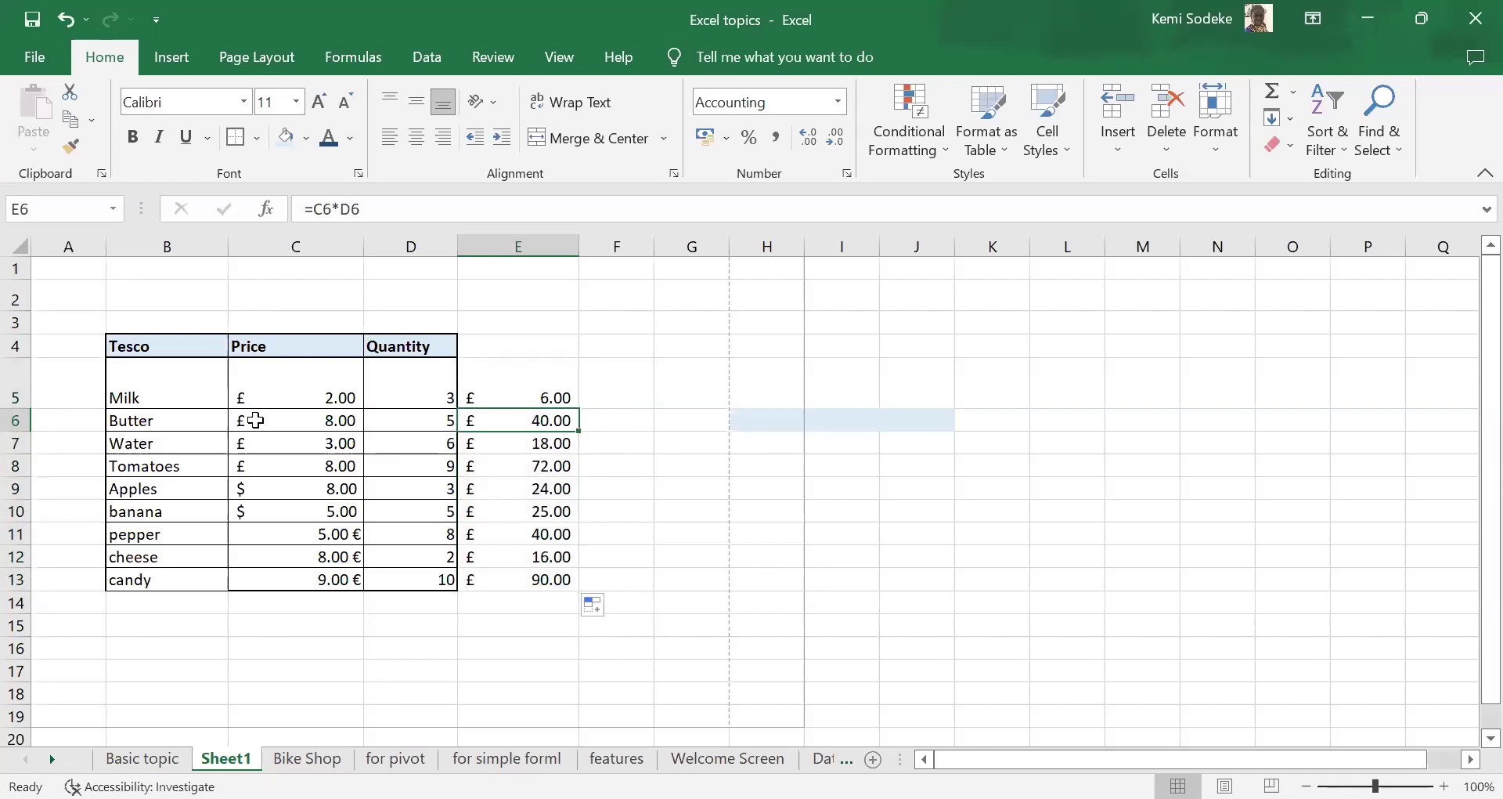
pyautogui.click(296, 421)
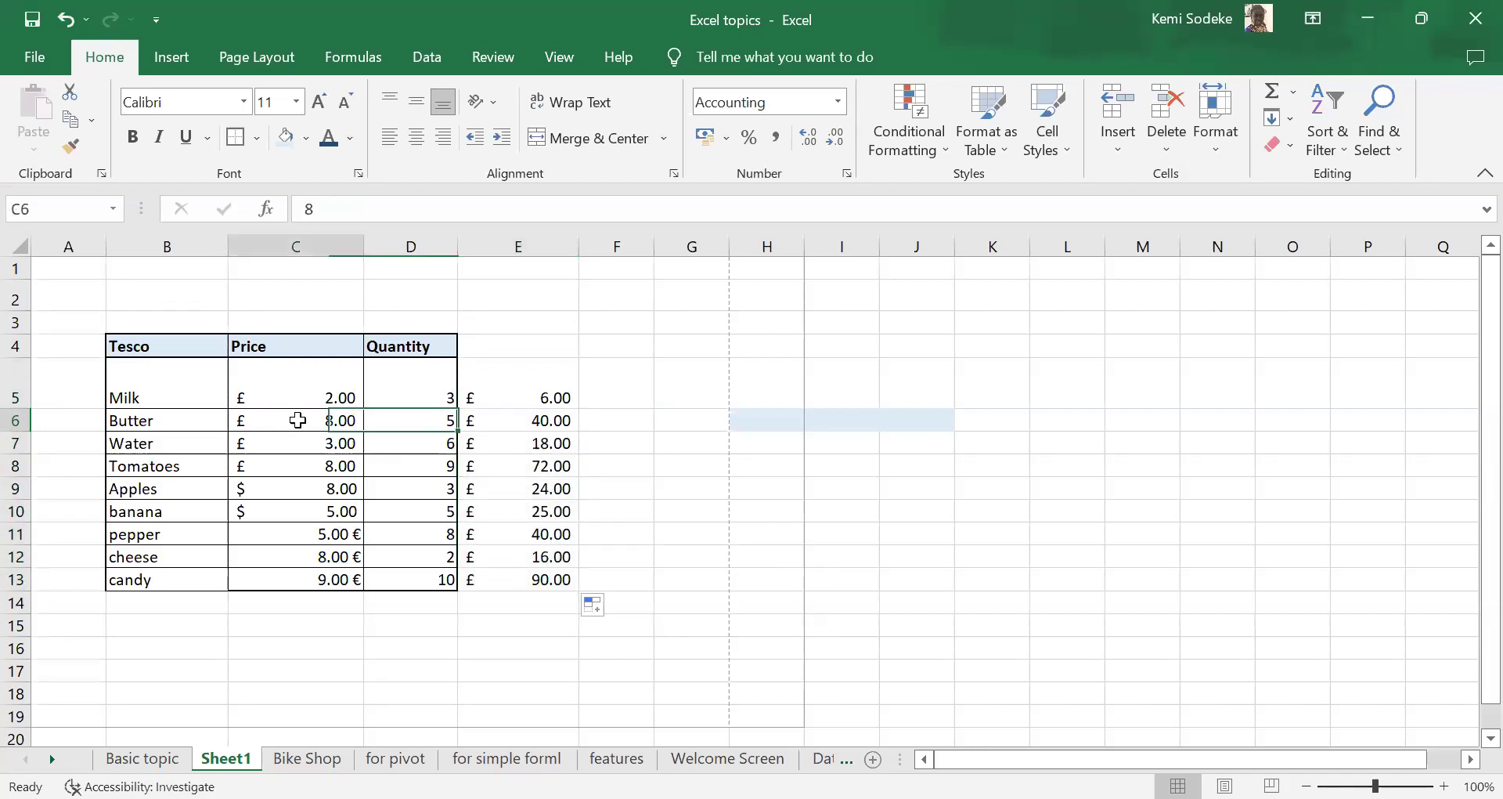
pyautogui.click(423, 421)
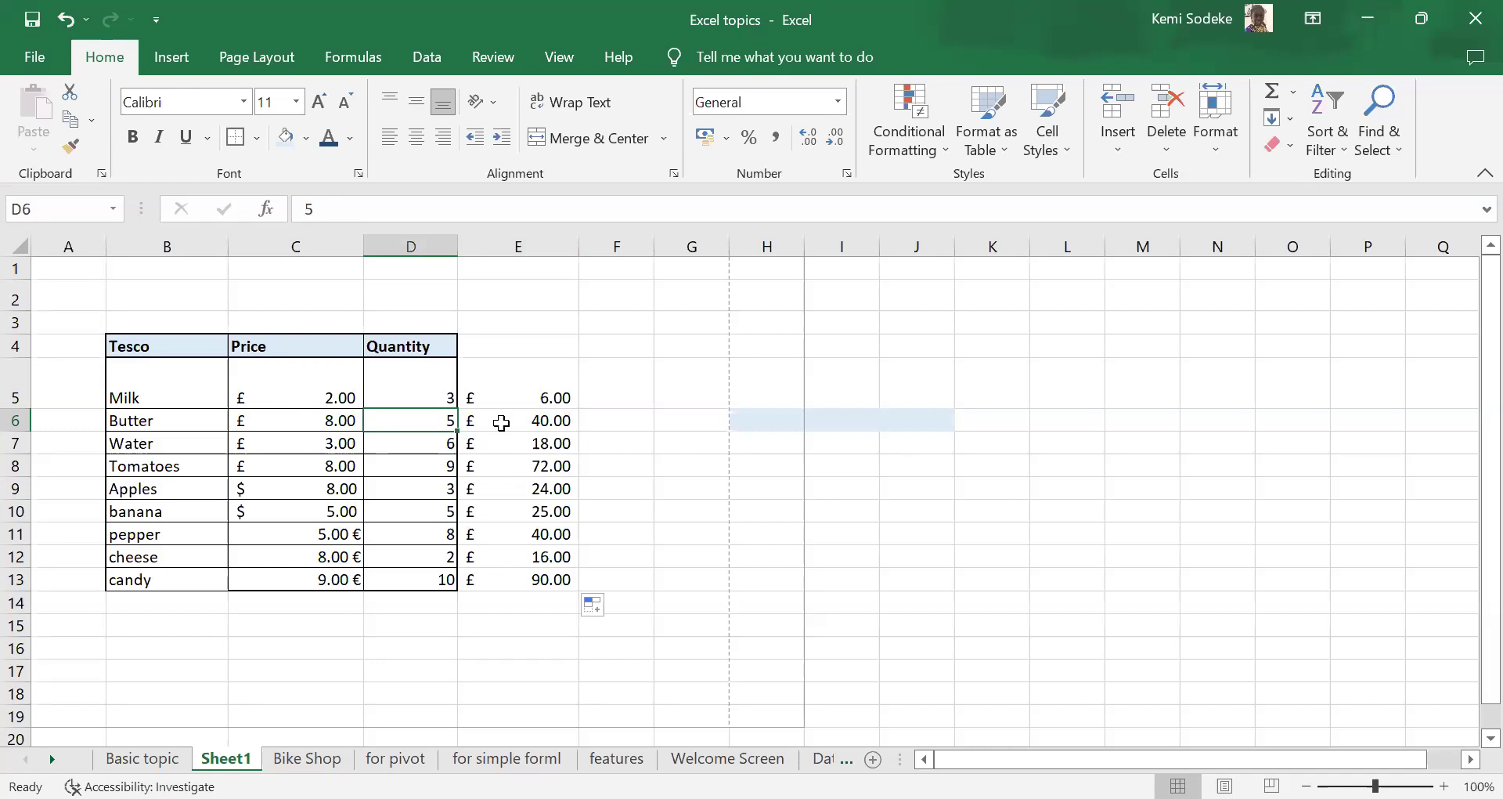
pyautogui.click(547, 420)
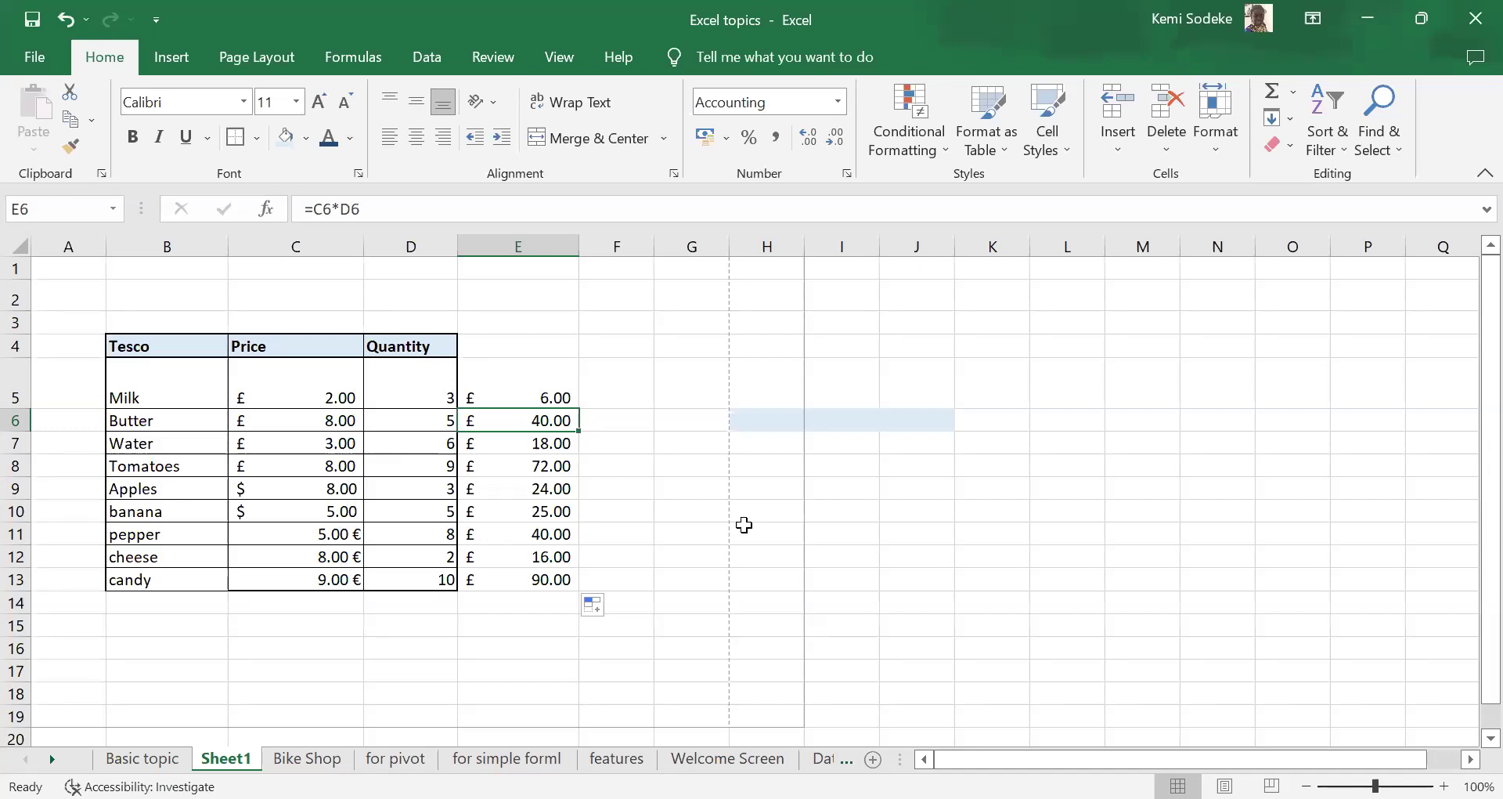
pyautogui.click(544, 578)
pyautogui.scroll(-2, 665, 514)
pyautogui.moveTo(578, 416); pyautogui.dragTo(564, 523)
pyautogui.scroll(1, 722, 546)
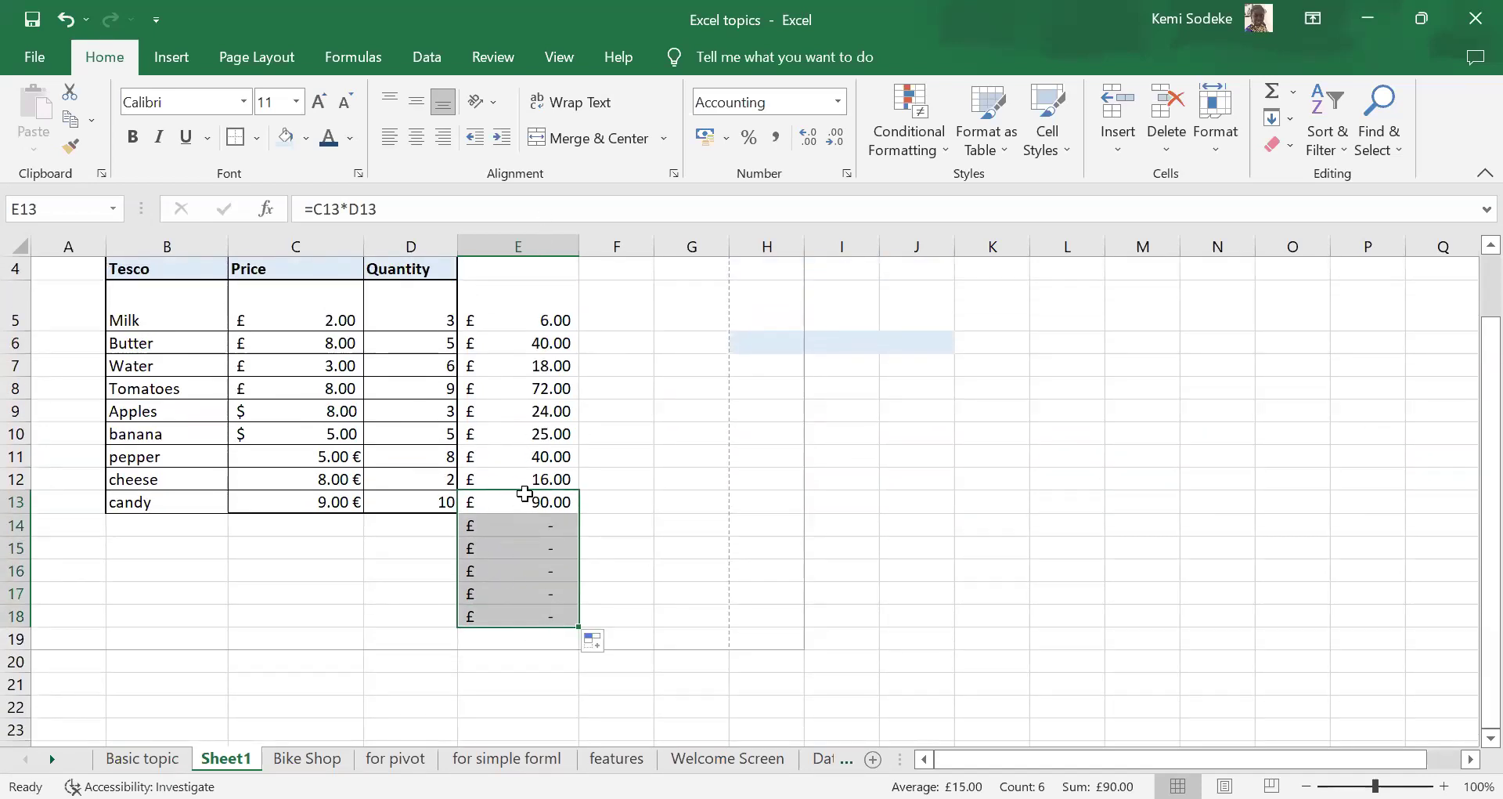
pyautogui.moveTo(527, 521); pyautogui.dragTo(537, 616)
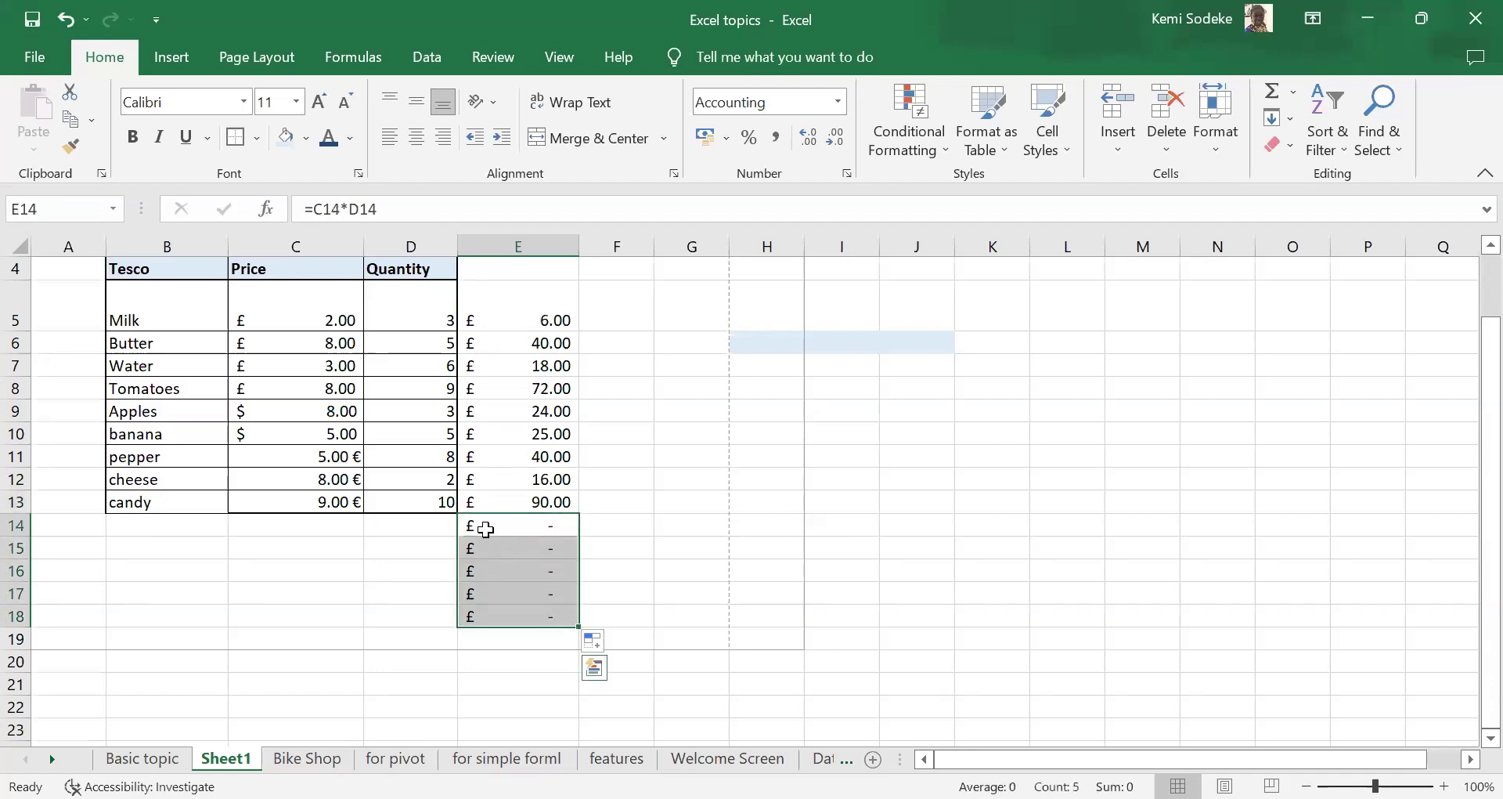
pyautogui.click(417, 526)
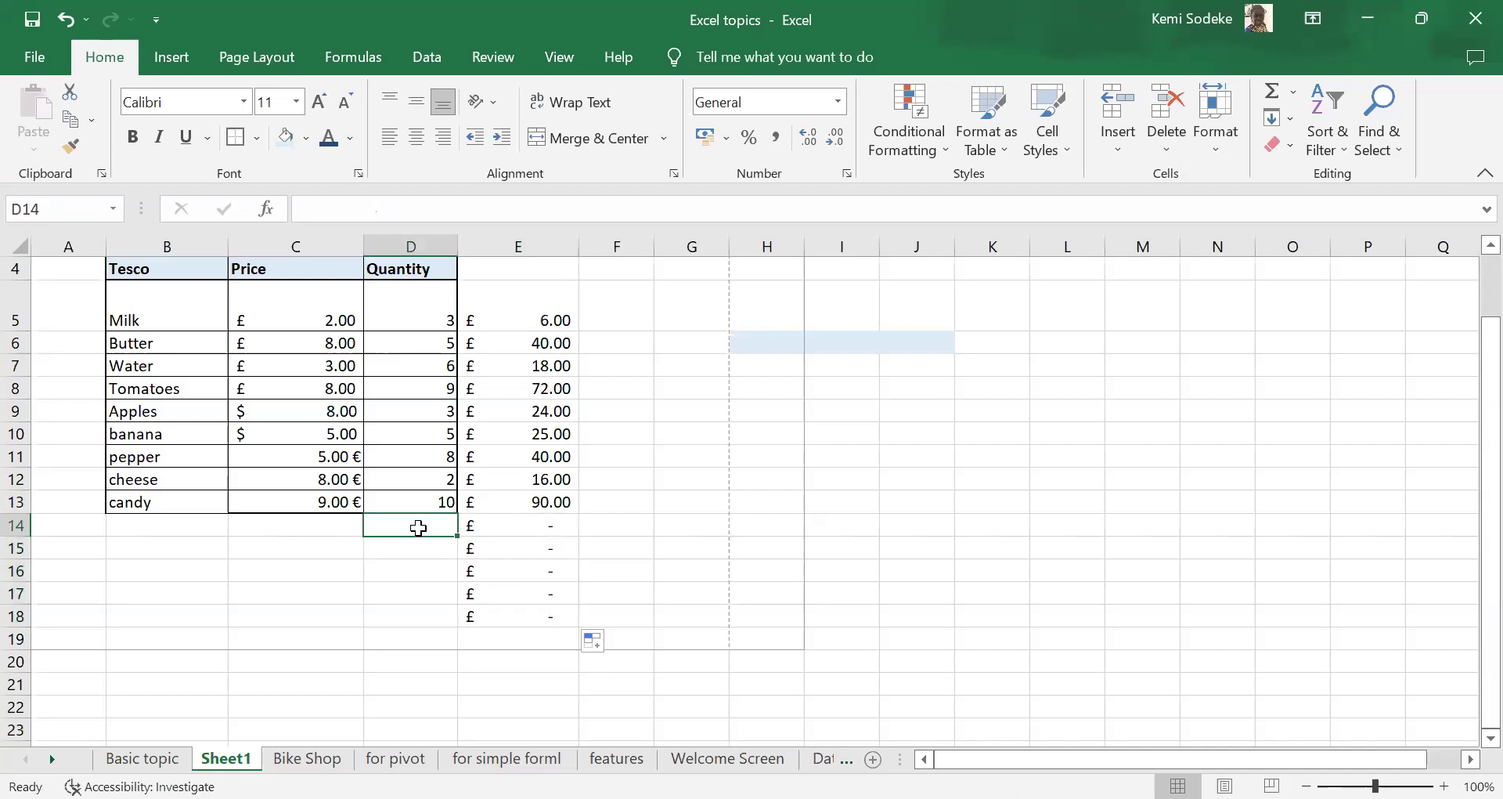
pyautogui.click(324, 528)
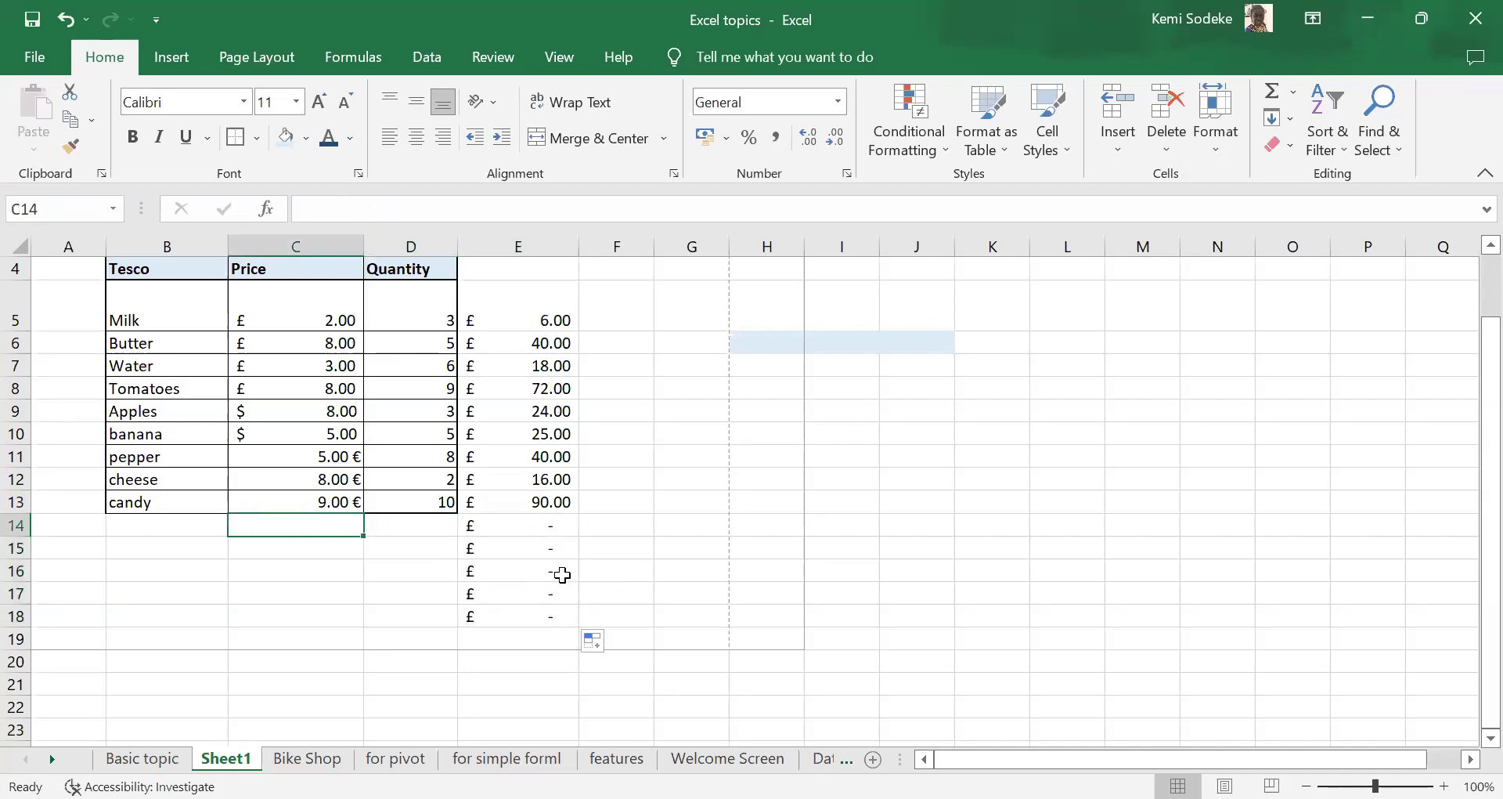
pyautogui.click(541, 524)
pyautogui.moveTo(541, 525); pyautogui.dragTo(548, 616)
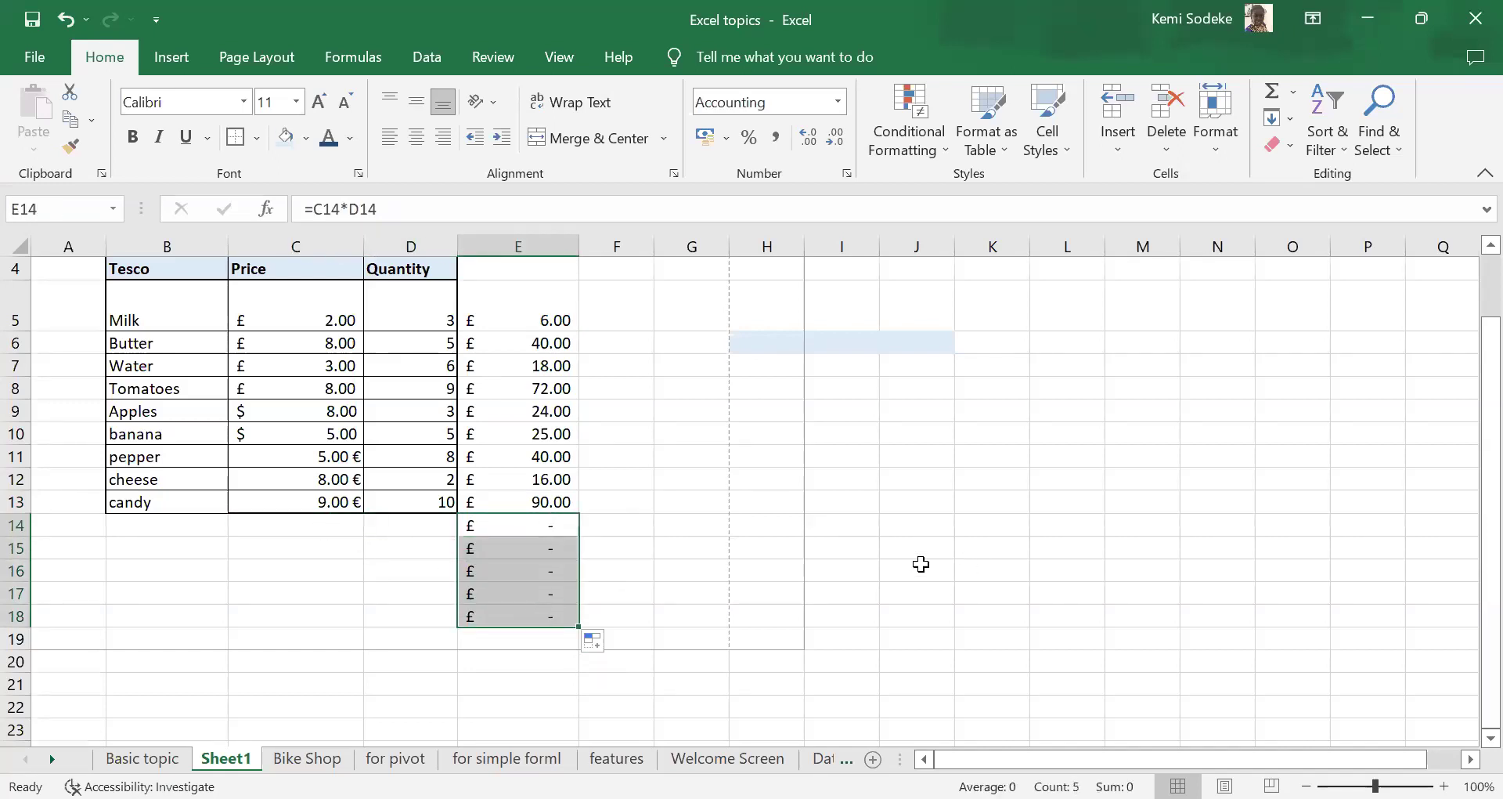
pyautogui.press('Delete')
pyautogui.click(757, 482)
pyautogui.scroll(1, 470, 501)
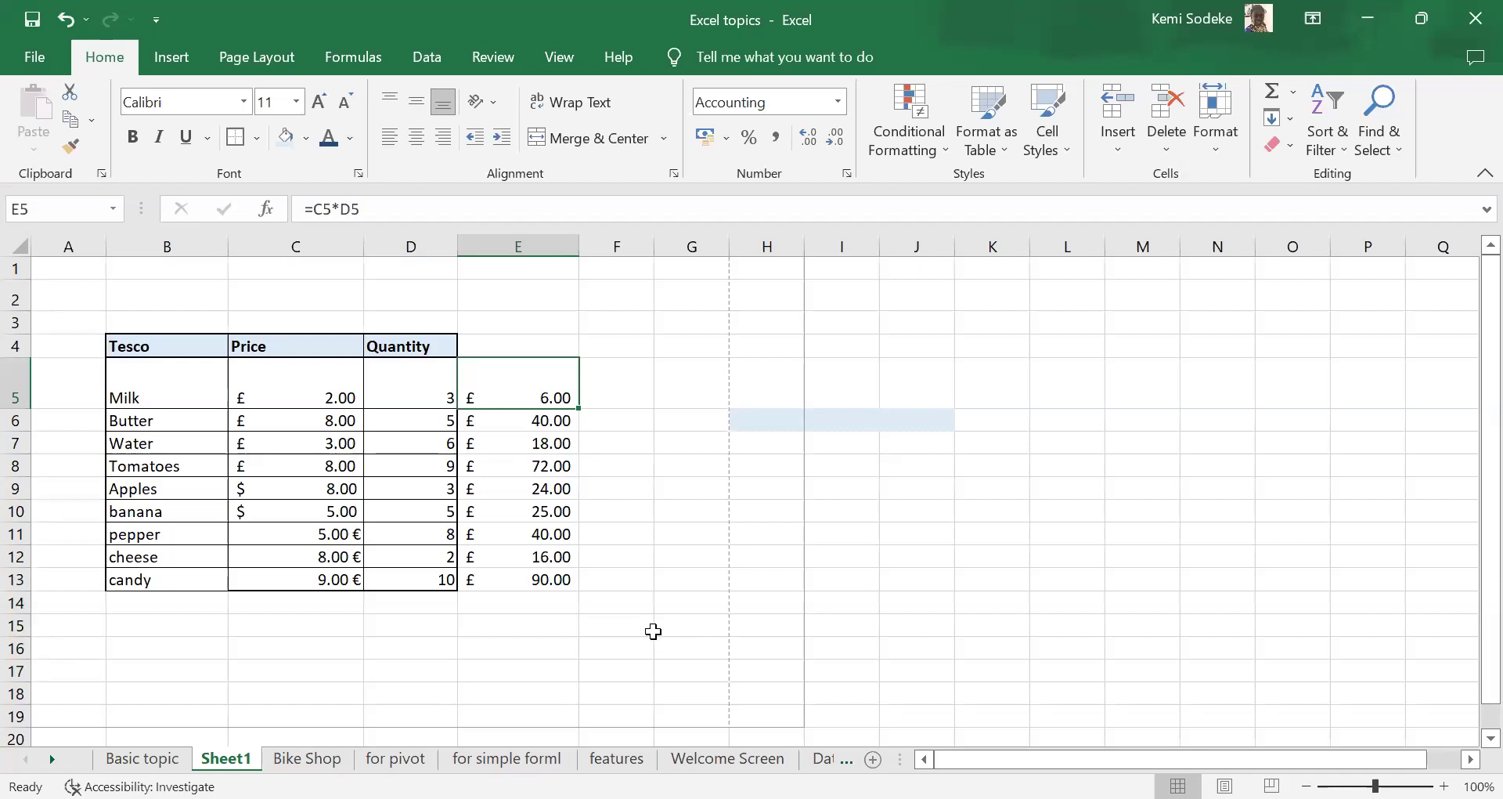
# - Enter =SUM(E5:E13) in E15, giving a £331.00 grand total of the item totals
pyautogui.click(528, 624)
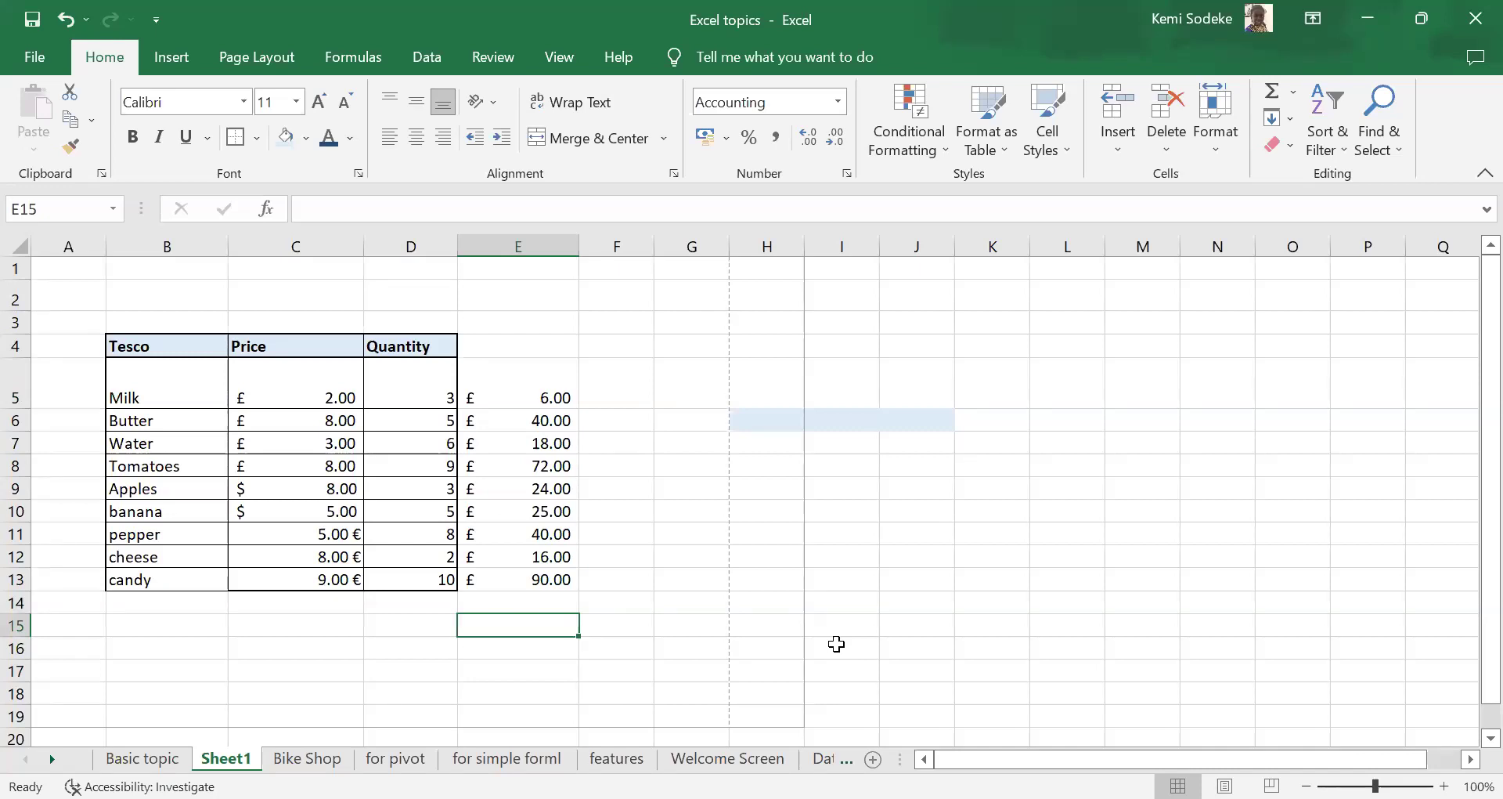
pyautogui.write('=')
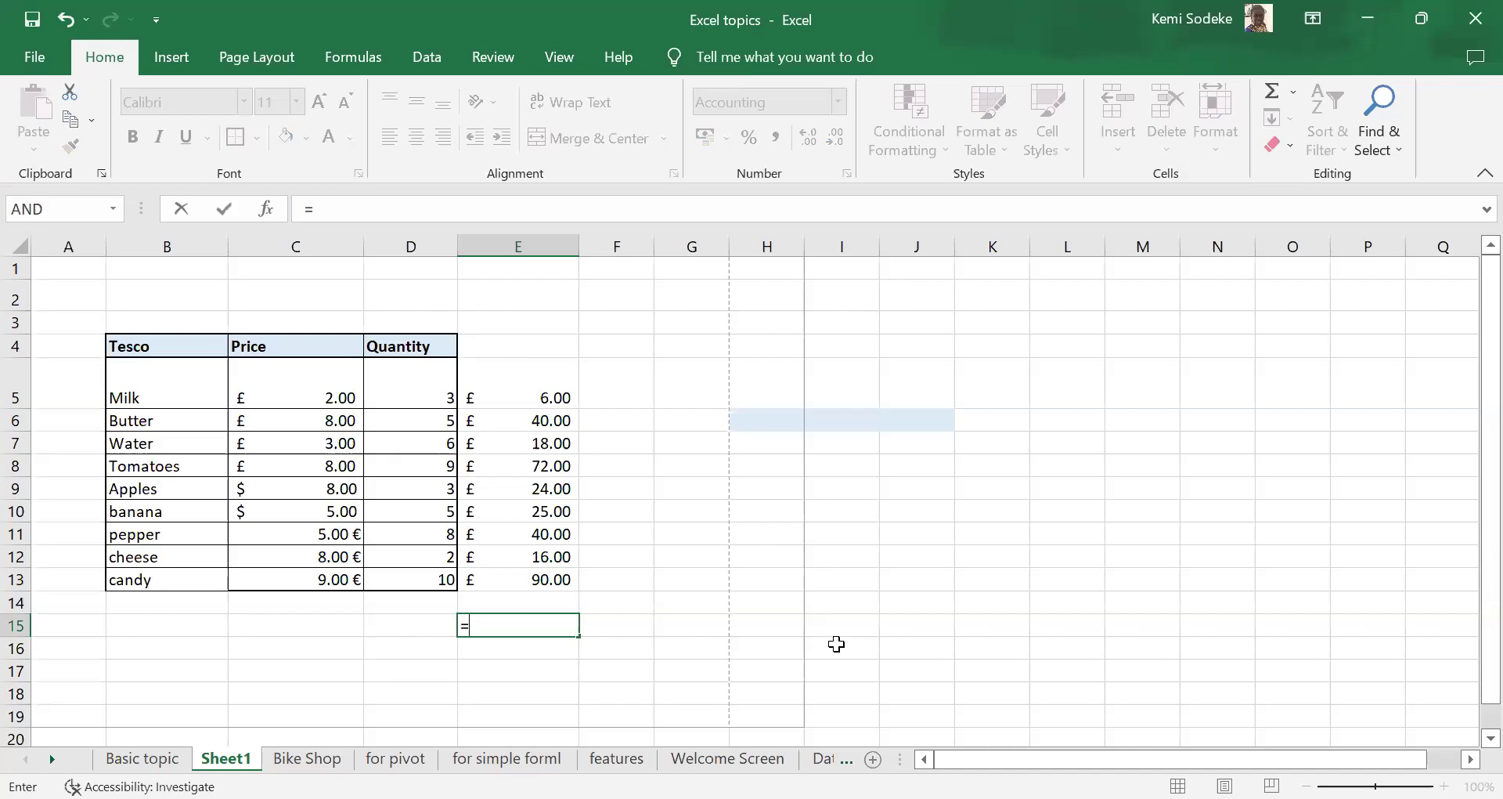
pyautogui.write('sum')
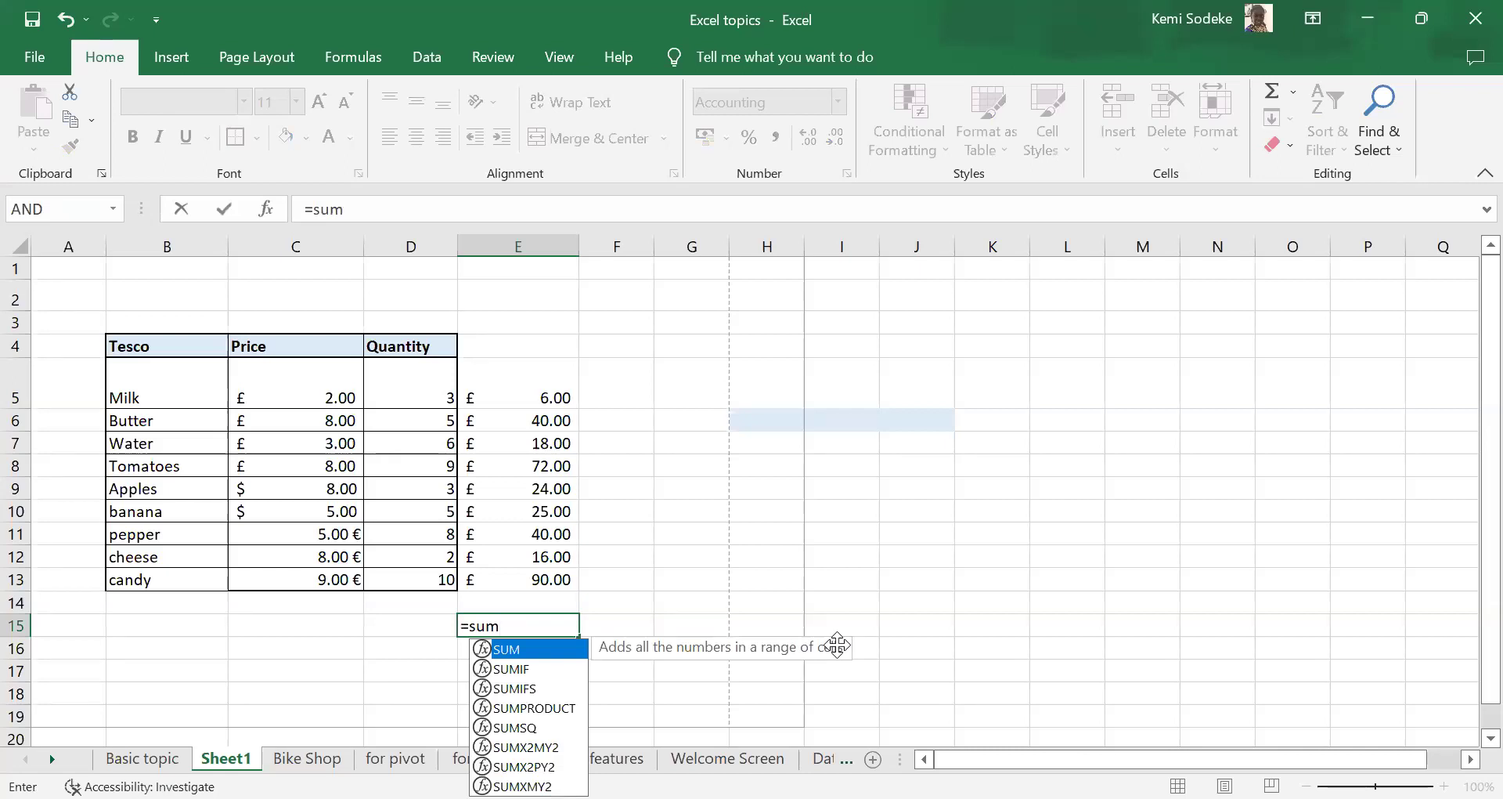
pyautogui.write('(')
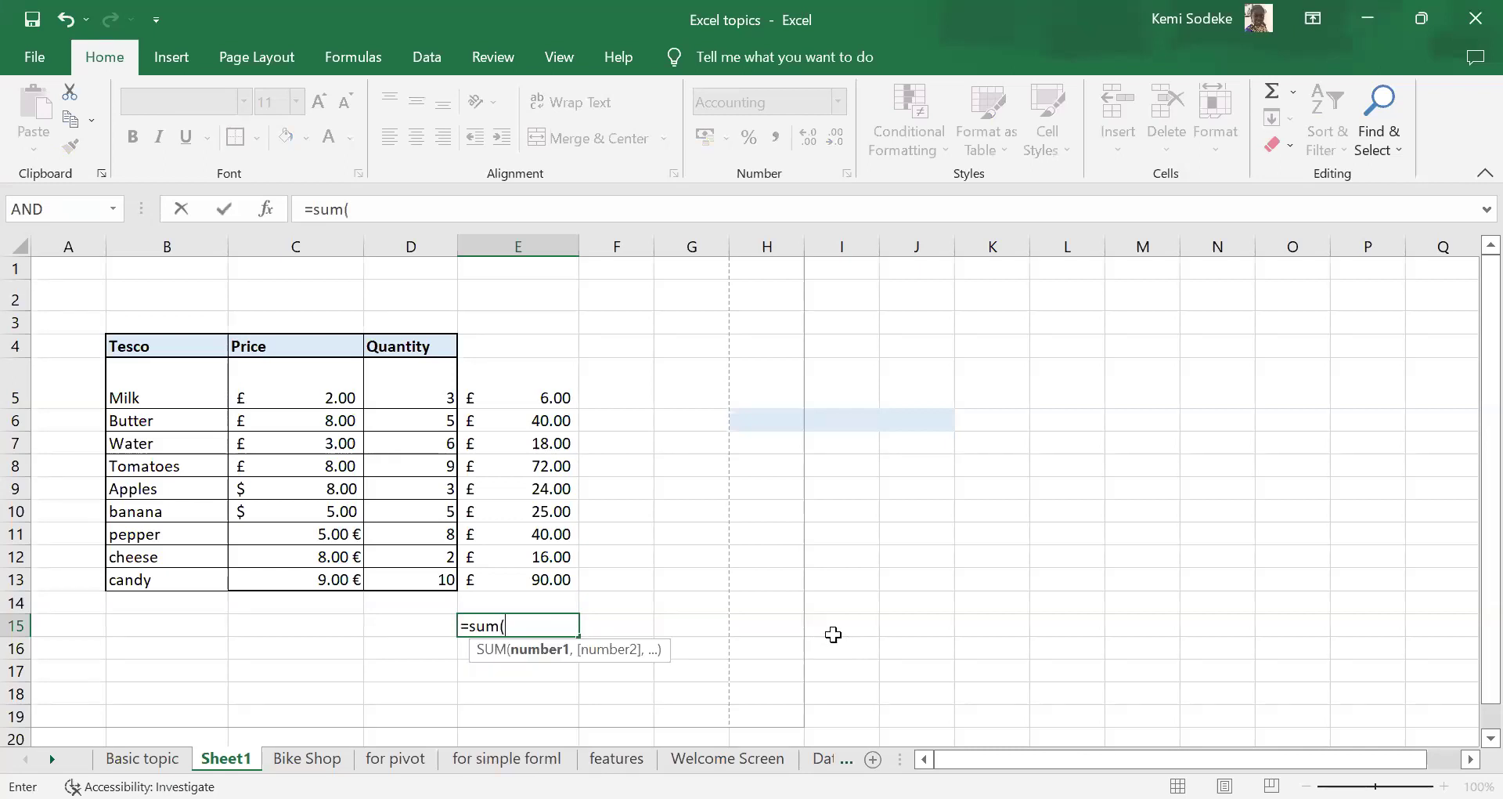
pyautogui.click(534, 380)
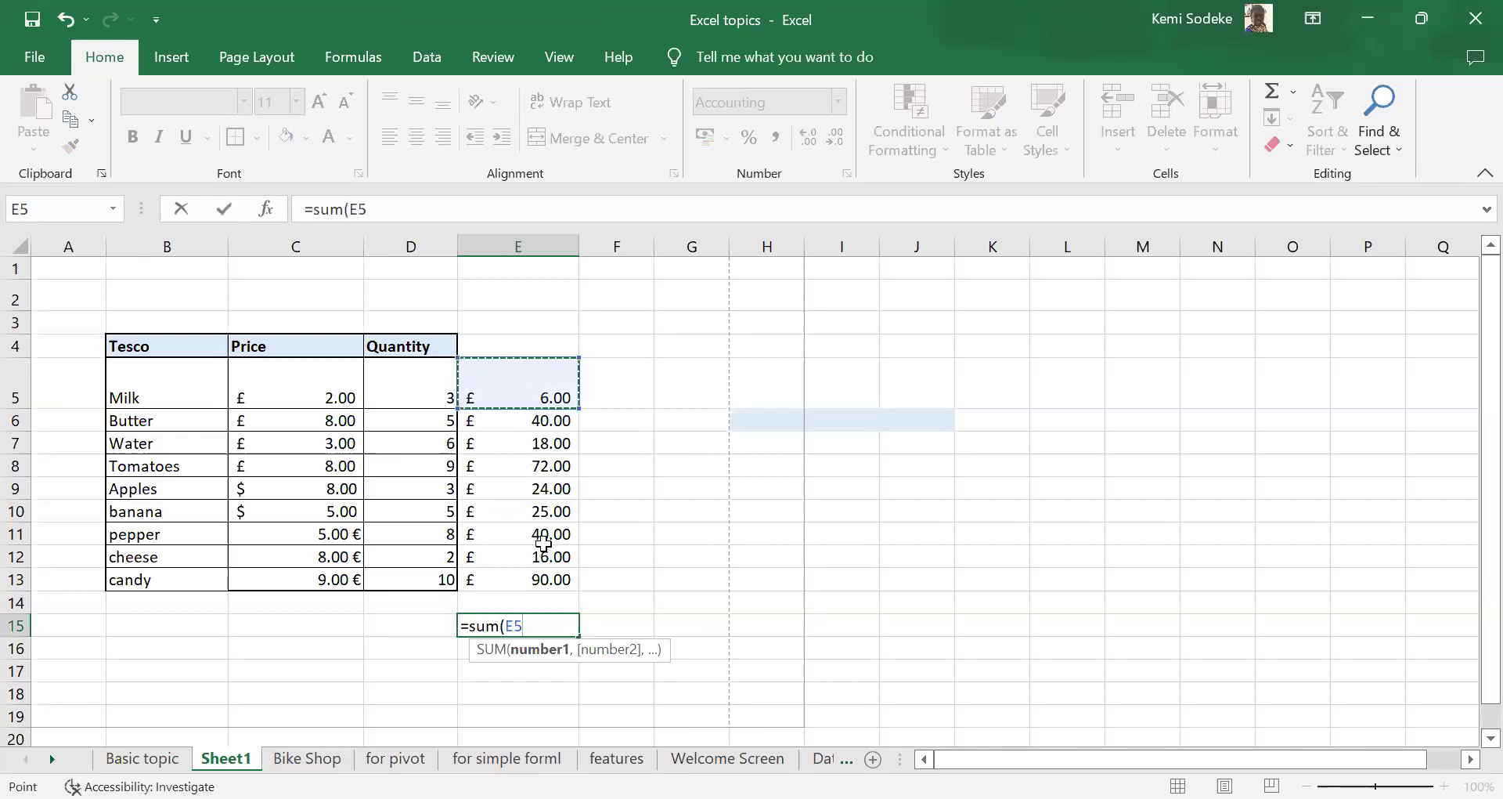
pyautogui.keyDown('shift'); pyautogui.click(535, 576); pyautogui.keyUp('shift')
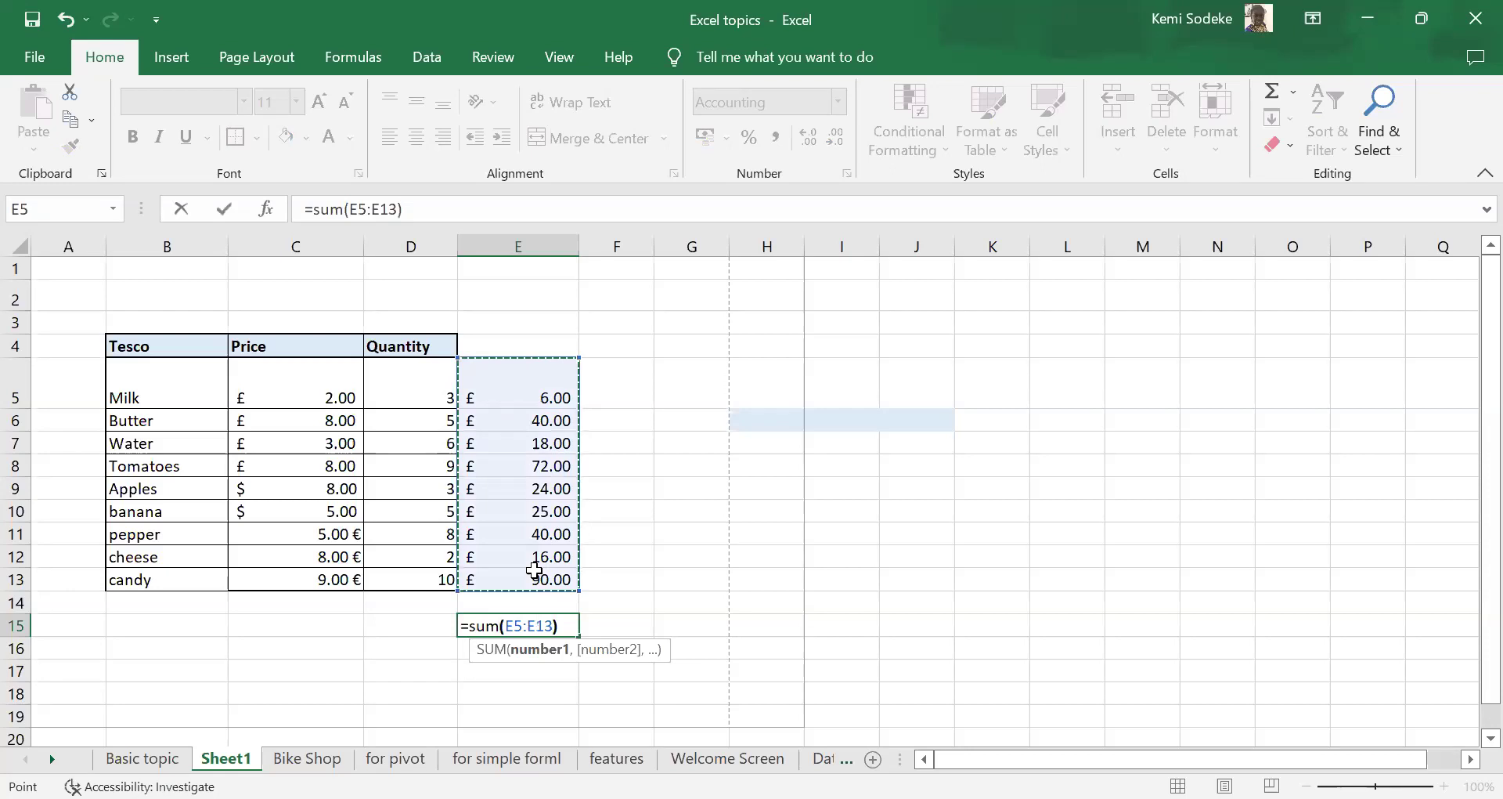
pyautogui.press('Return')
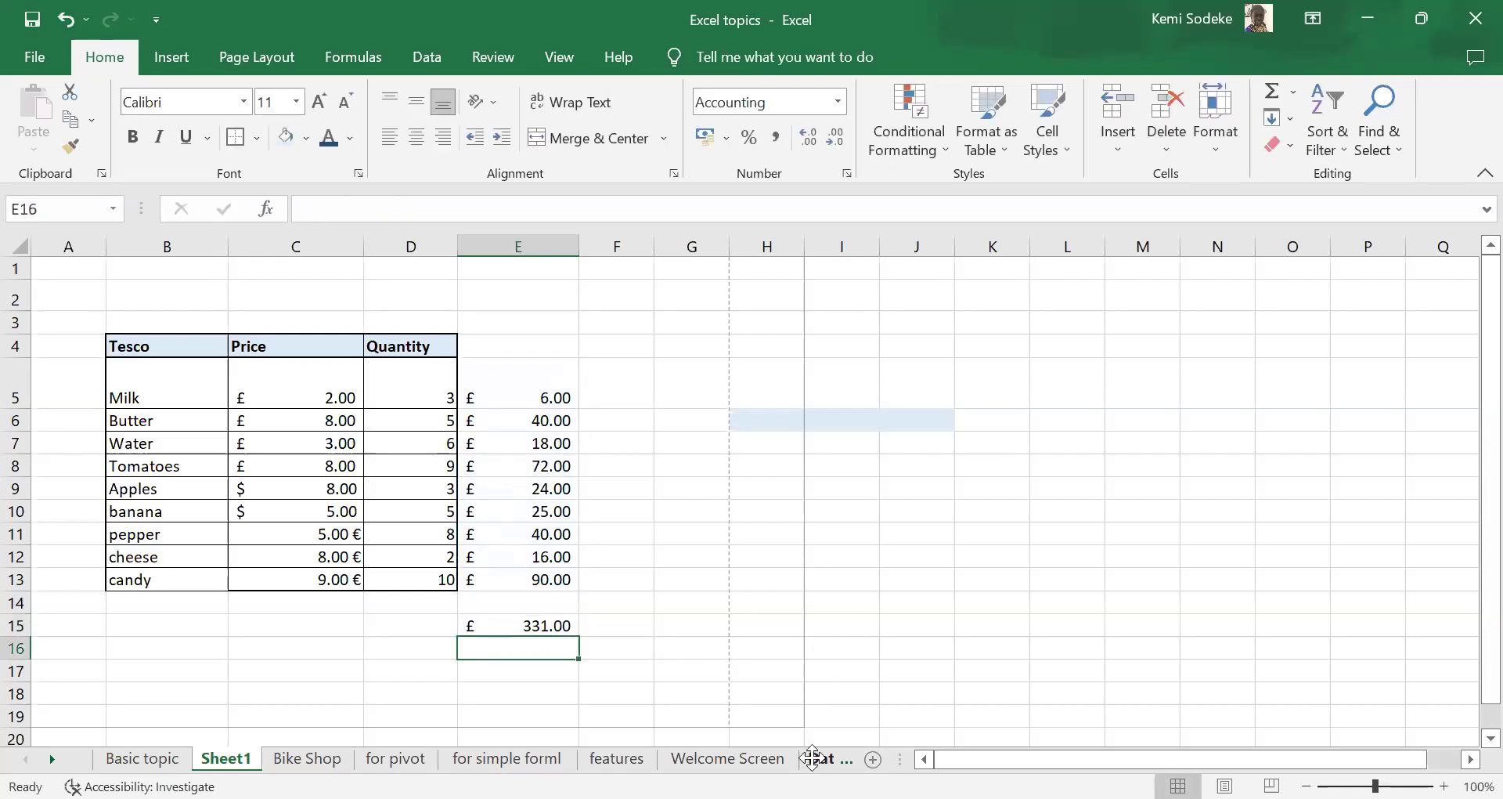
pyautogui.click(547, 625)
pyautogui.click(635, 627)
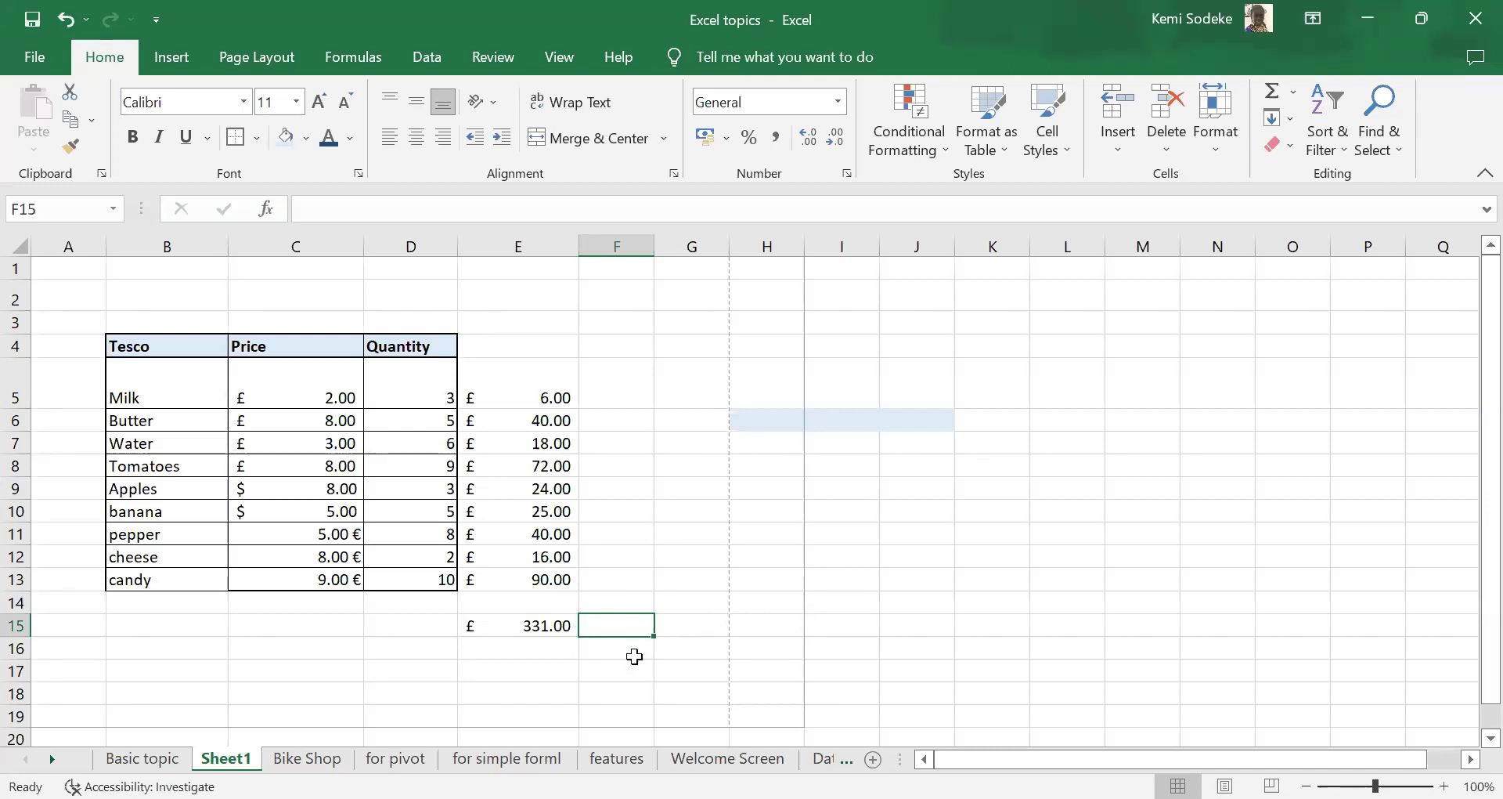
# - In F15, add E5 through E13 with + into £331.00 and compare it with E15's SUM
pyautogui.write('=')
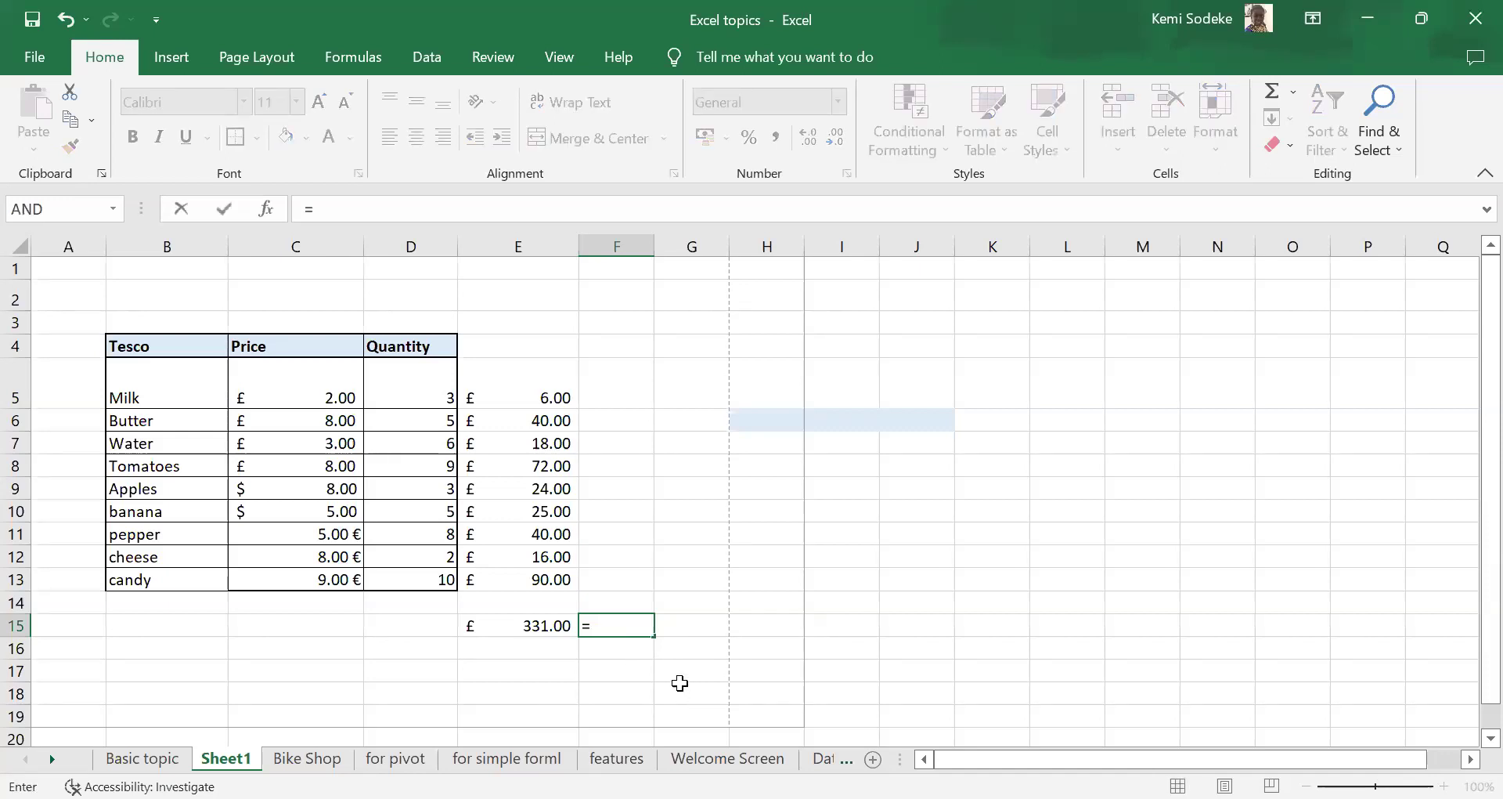
pyautogui.click(543, 398)
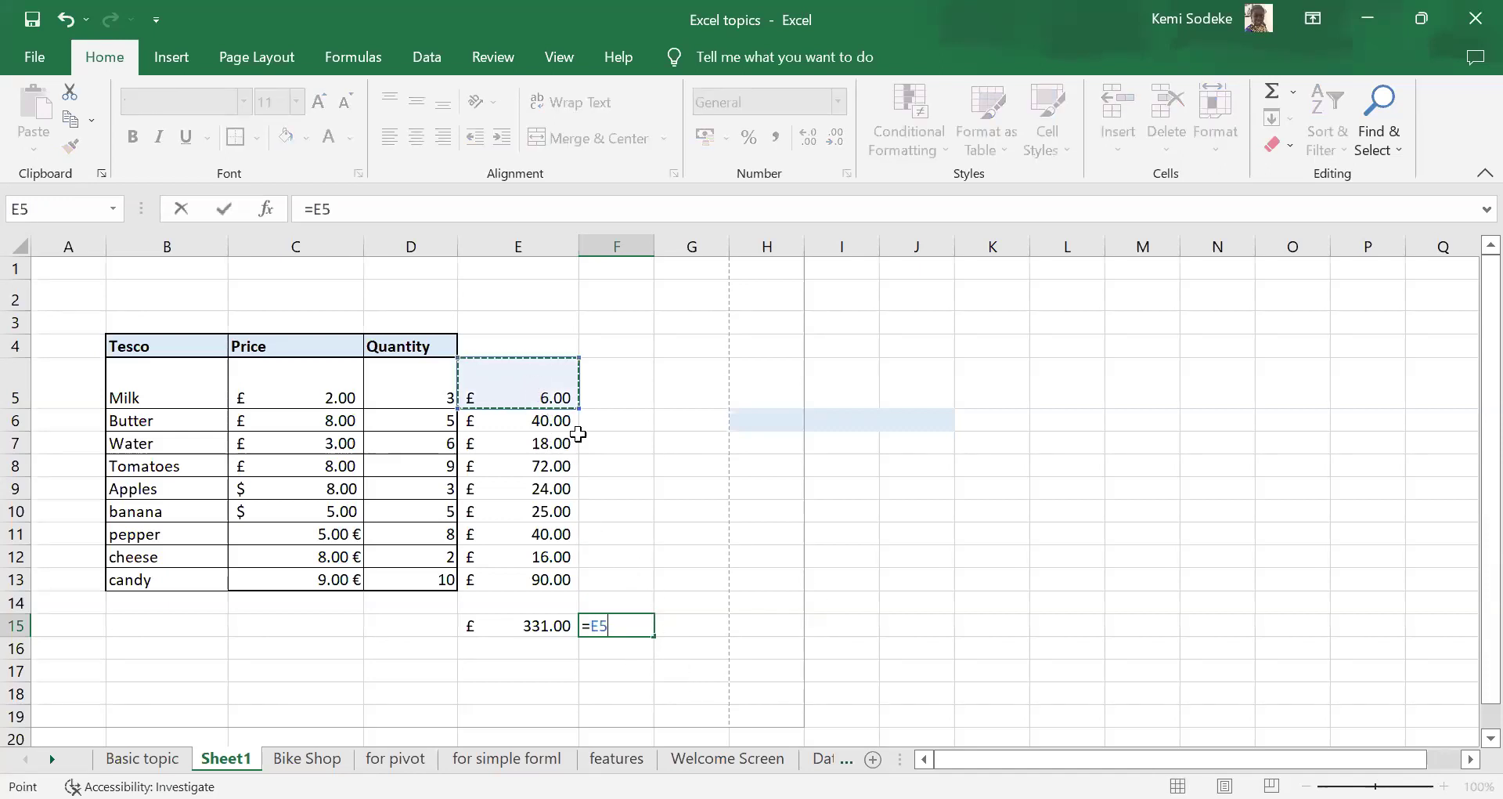
pyautogui.write('+')
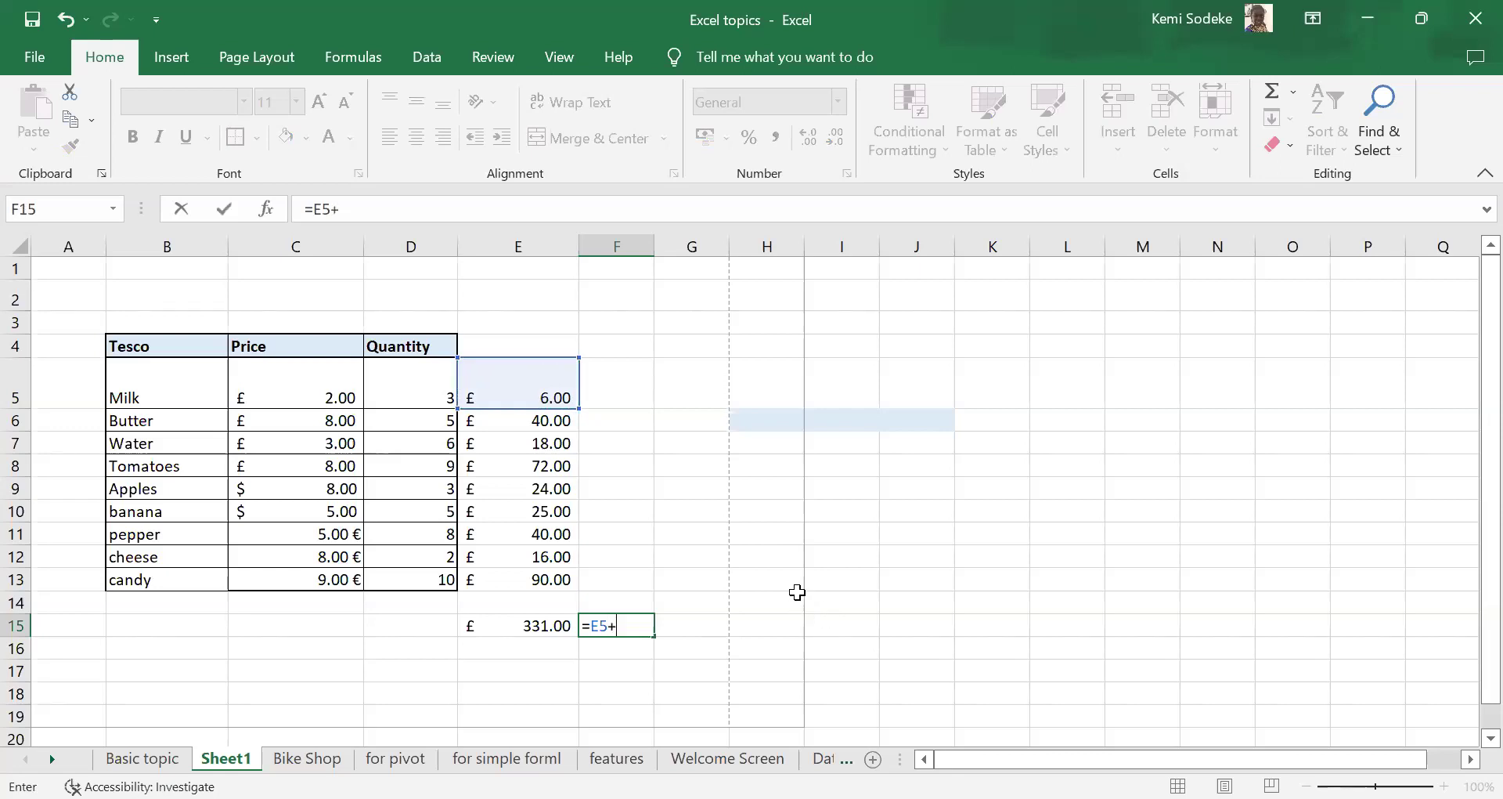
pyautogui.click(533, 420)
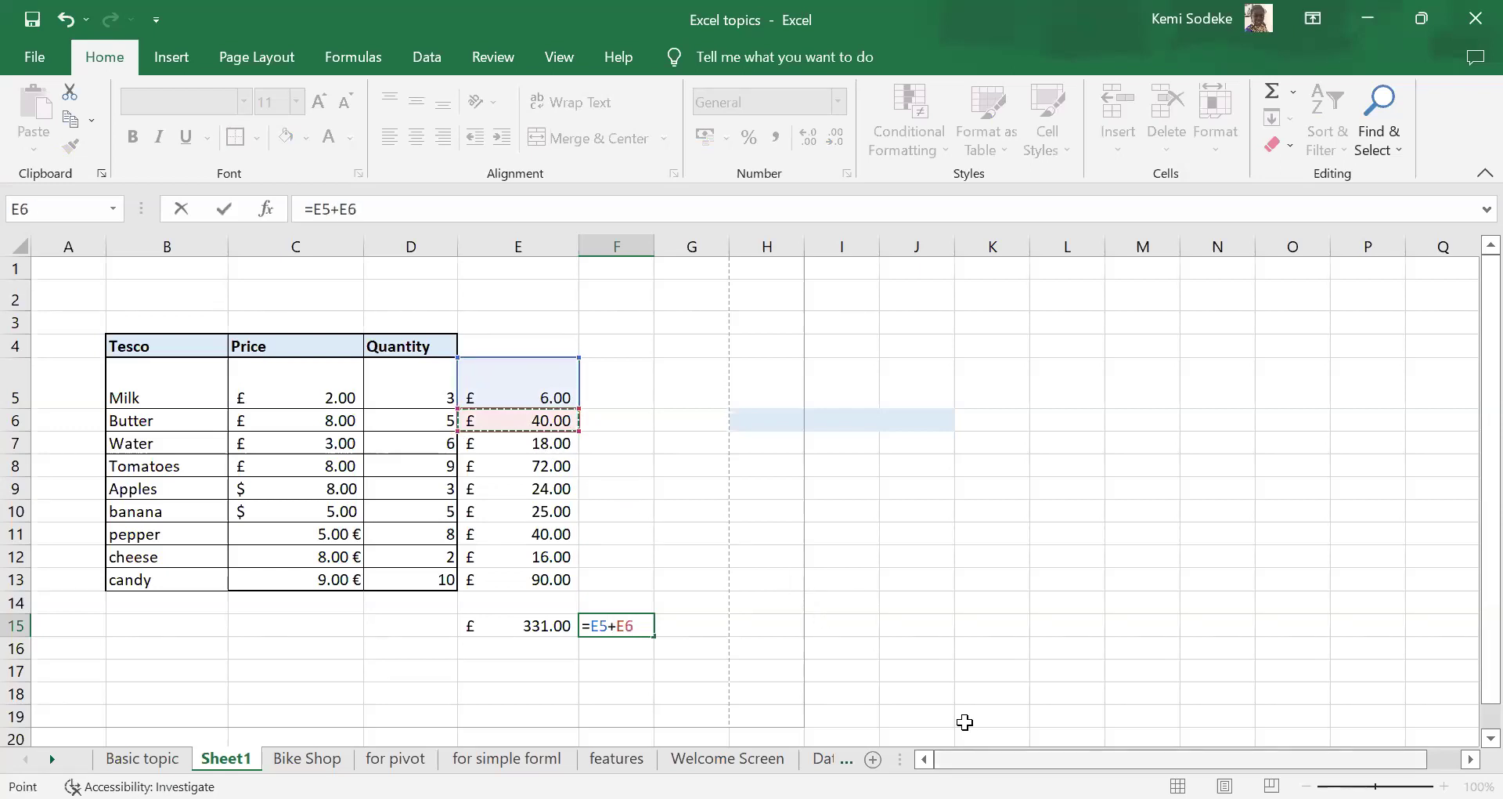
pyautogui.write('+')
pyautogui.click(553, 445)
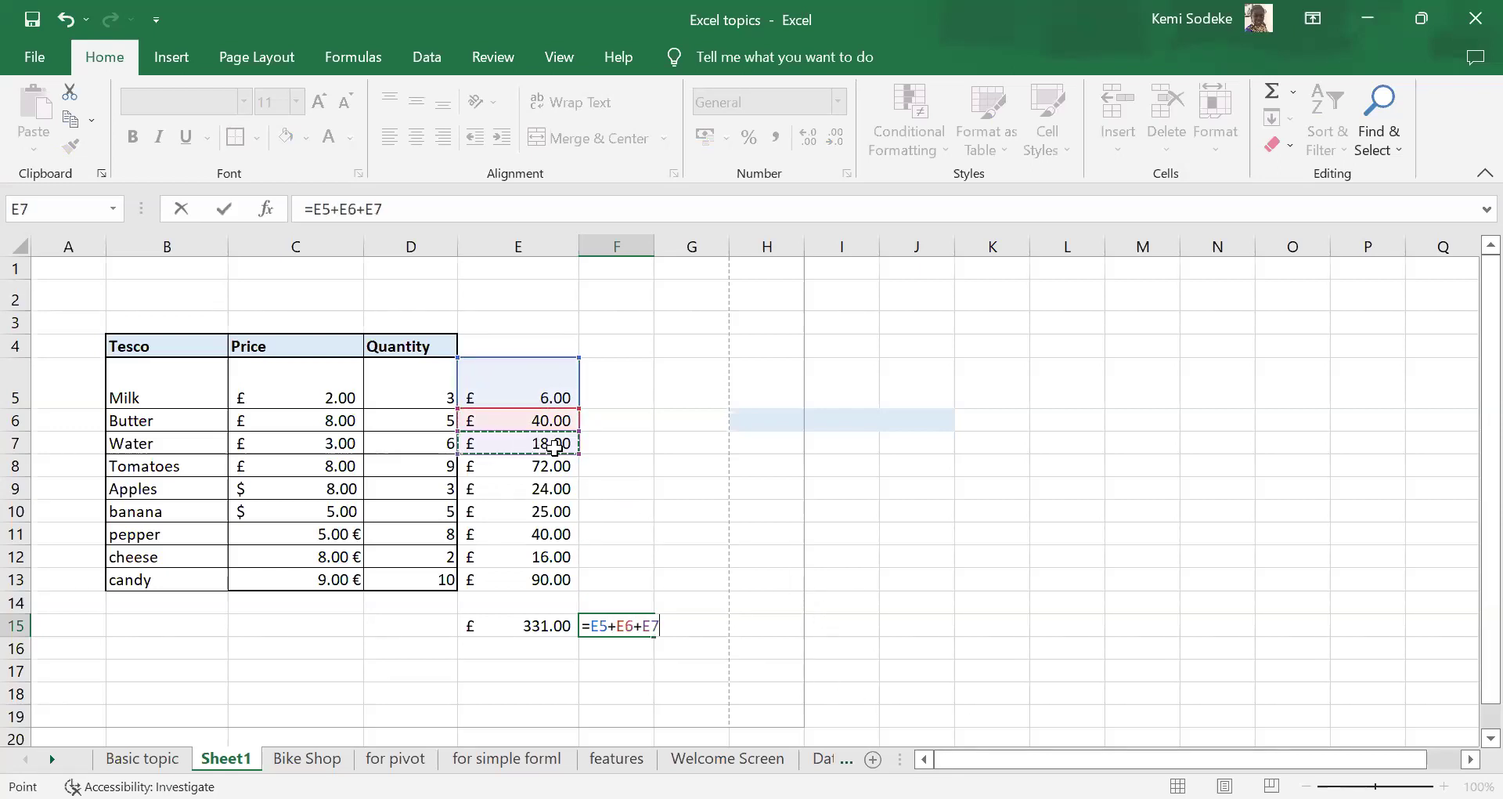
pyautogui.write('+')
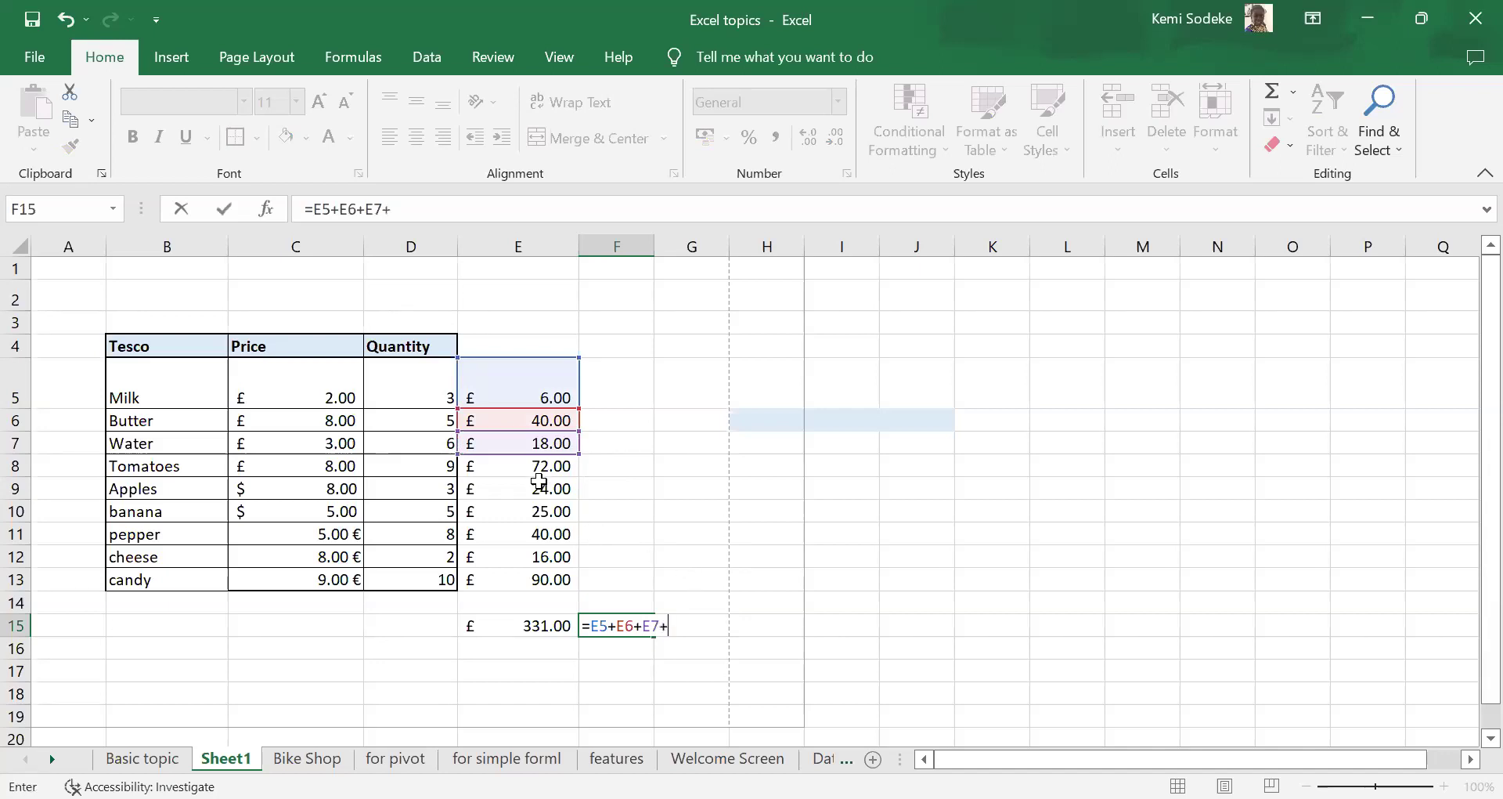
pyautogui.click(540, 470)
pyautogui.write('+')
pyautogui.click(565, 489)
pyautogui.write('+')
pyautogui.click(565, 512)
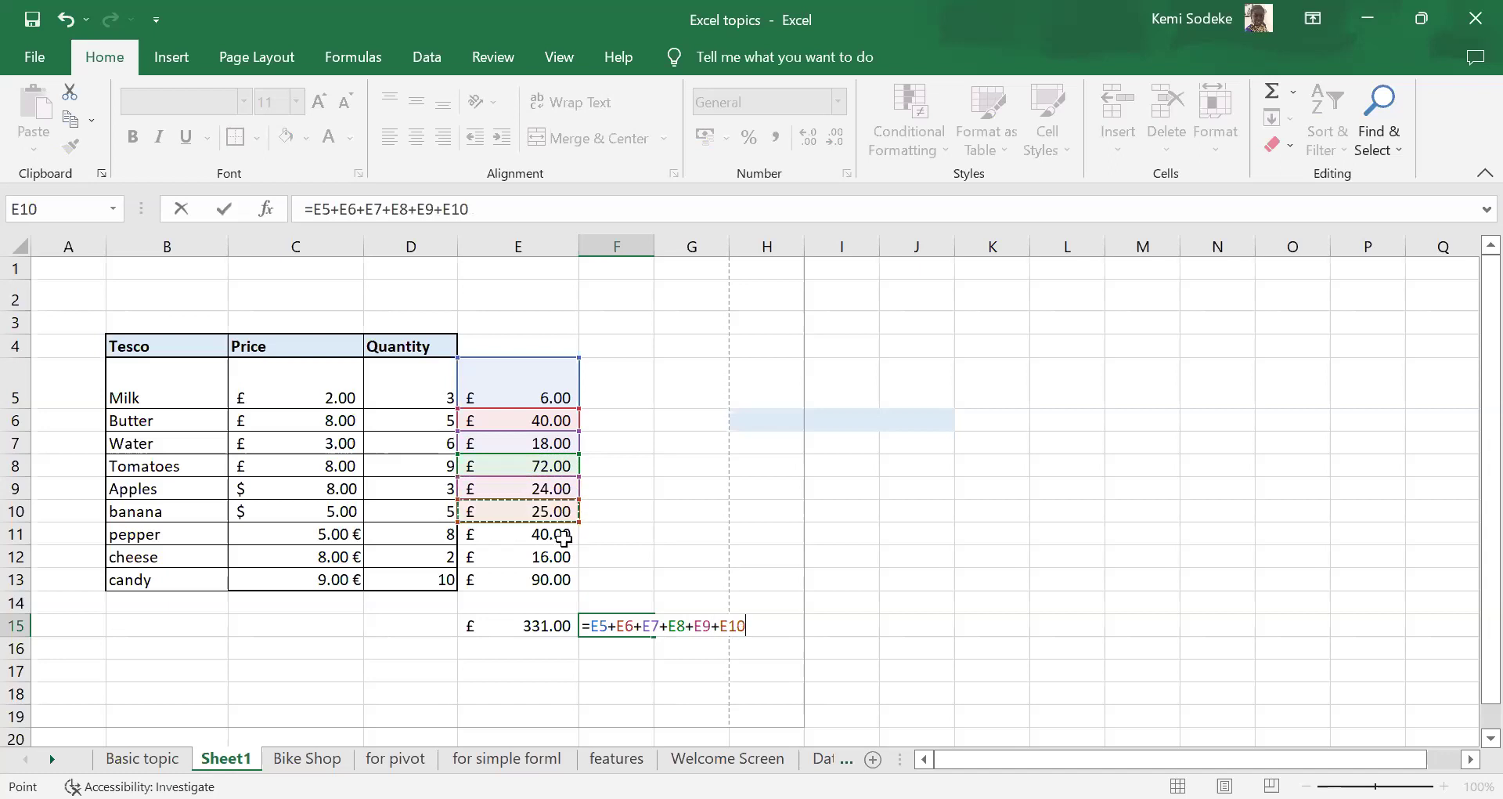
pyautogui.write('+')
pyautogui.click(564, 536)
pyautogui.write('+')
pyautogui.click(560, 557)
pyautogui.write('+')
pyautogui.click(553, 579)
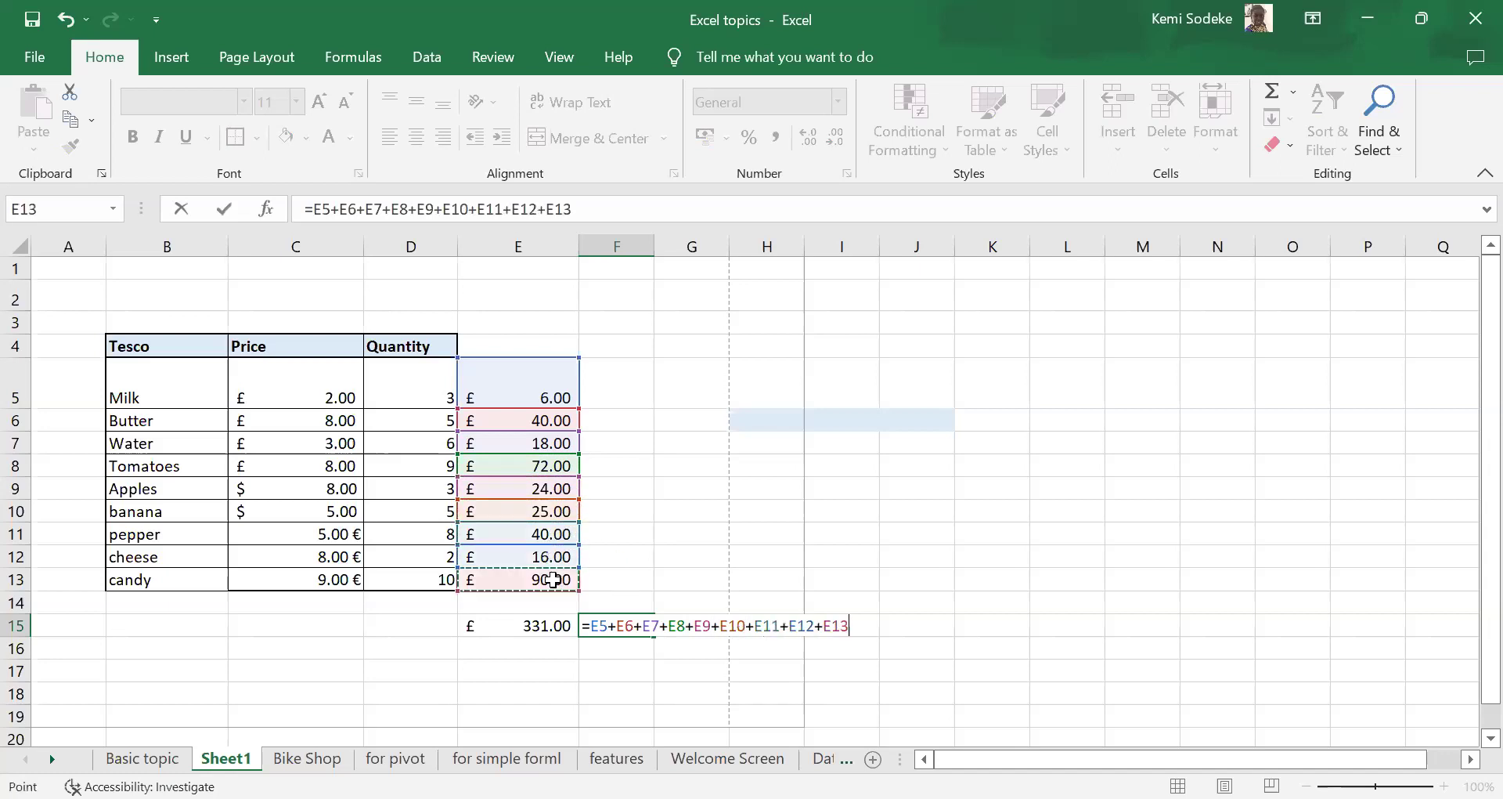
pyautogui.press('Return')
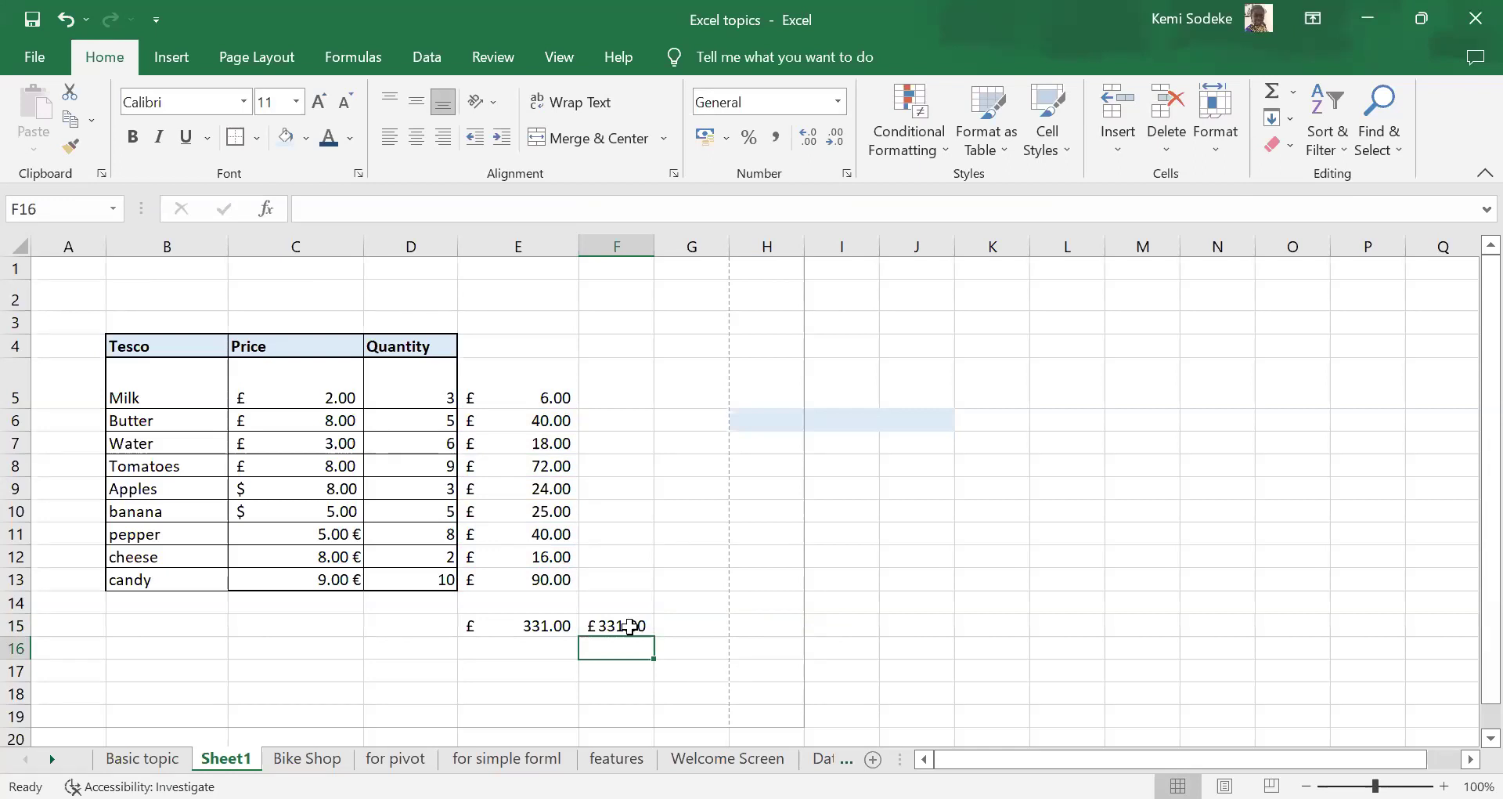
pyautogui.click(634, 629)
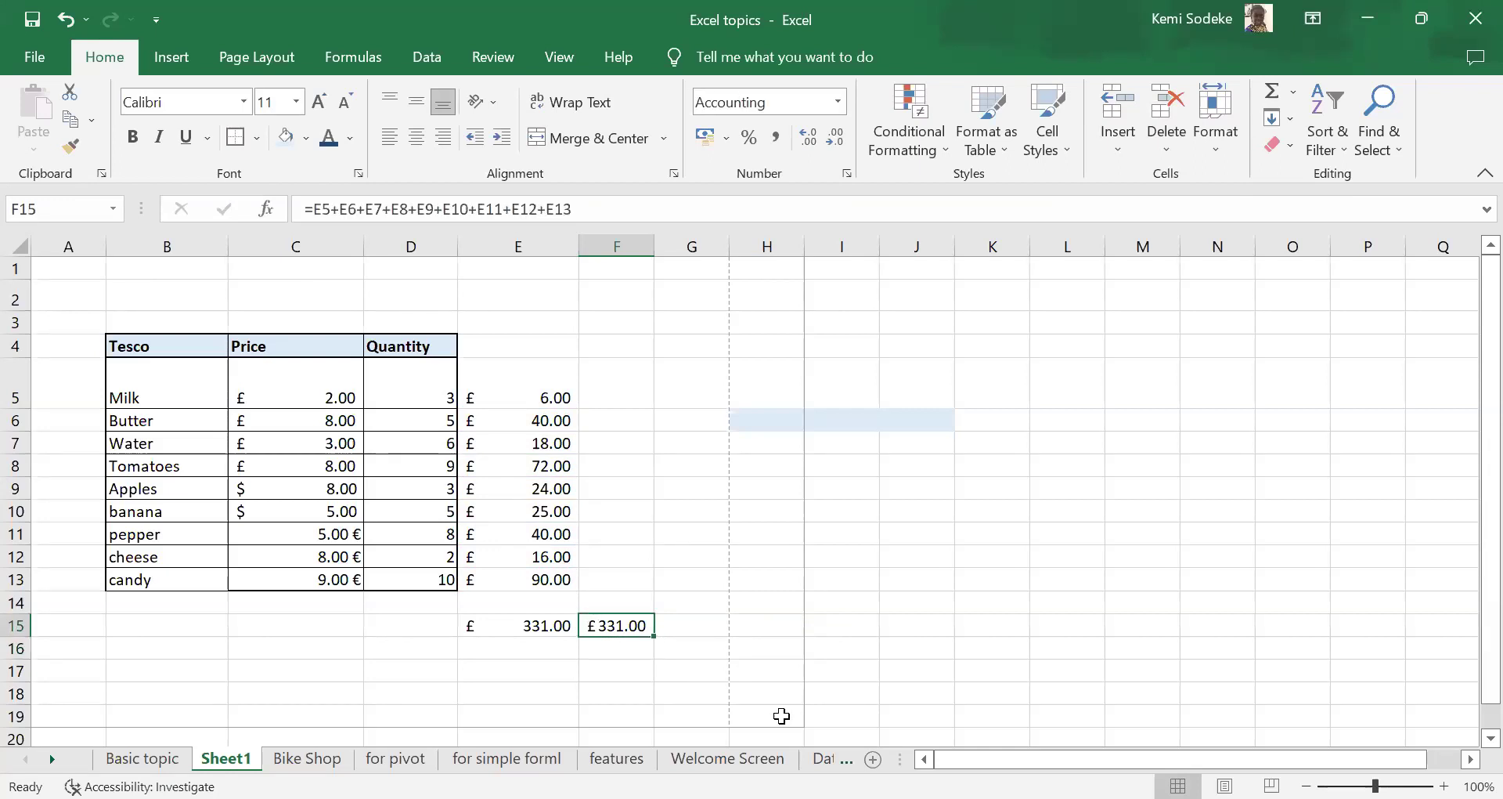
pyautogui.click(540, 624)
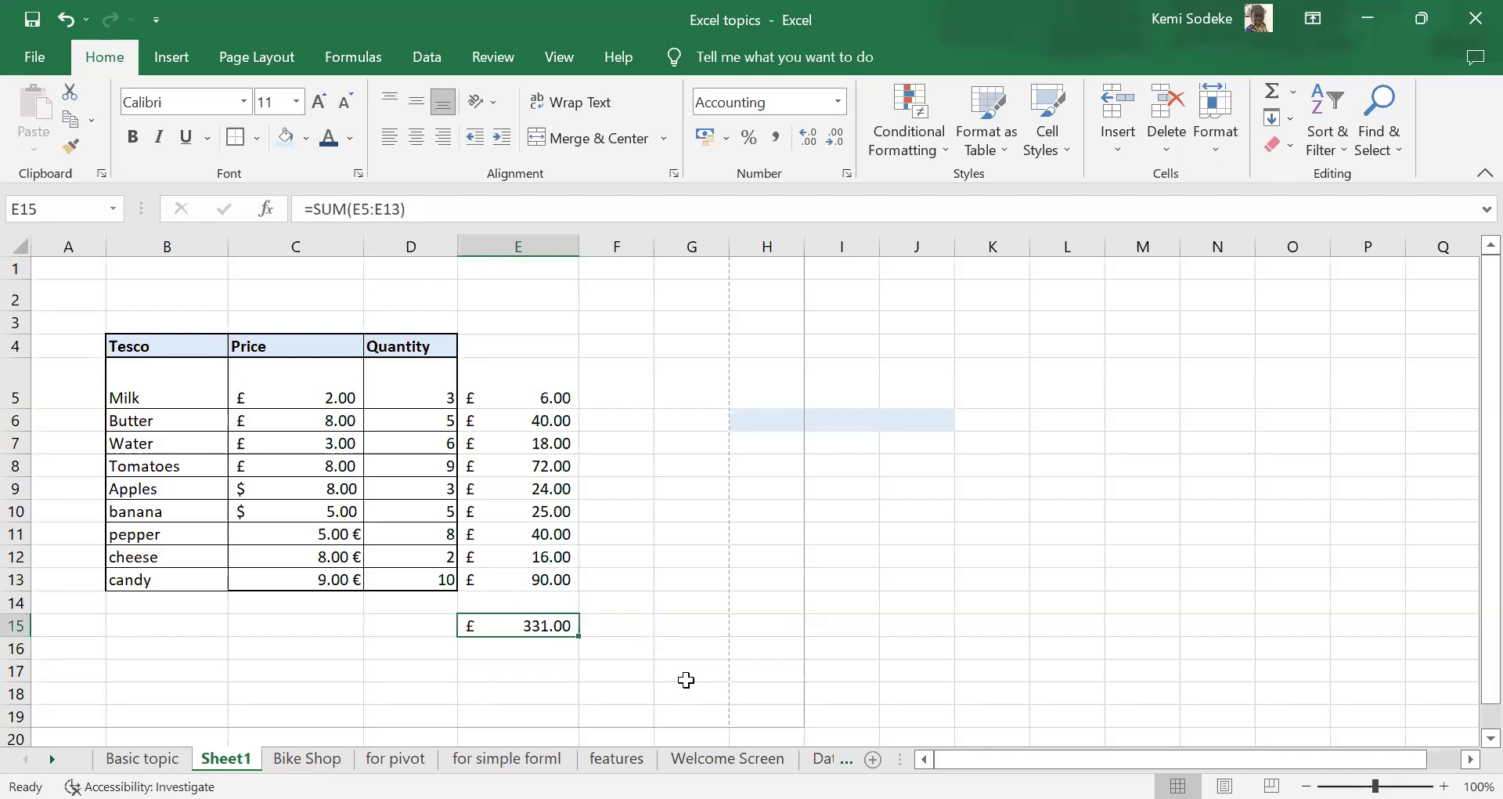
# - Select the item totals E5:E13 to view their sum in the status bar
pyautogui.click(549, 395)
pyautogui.moveTo(549, 483); pyautogui.dragTo(551, 583)
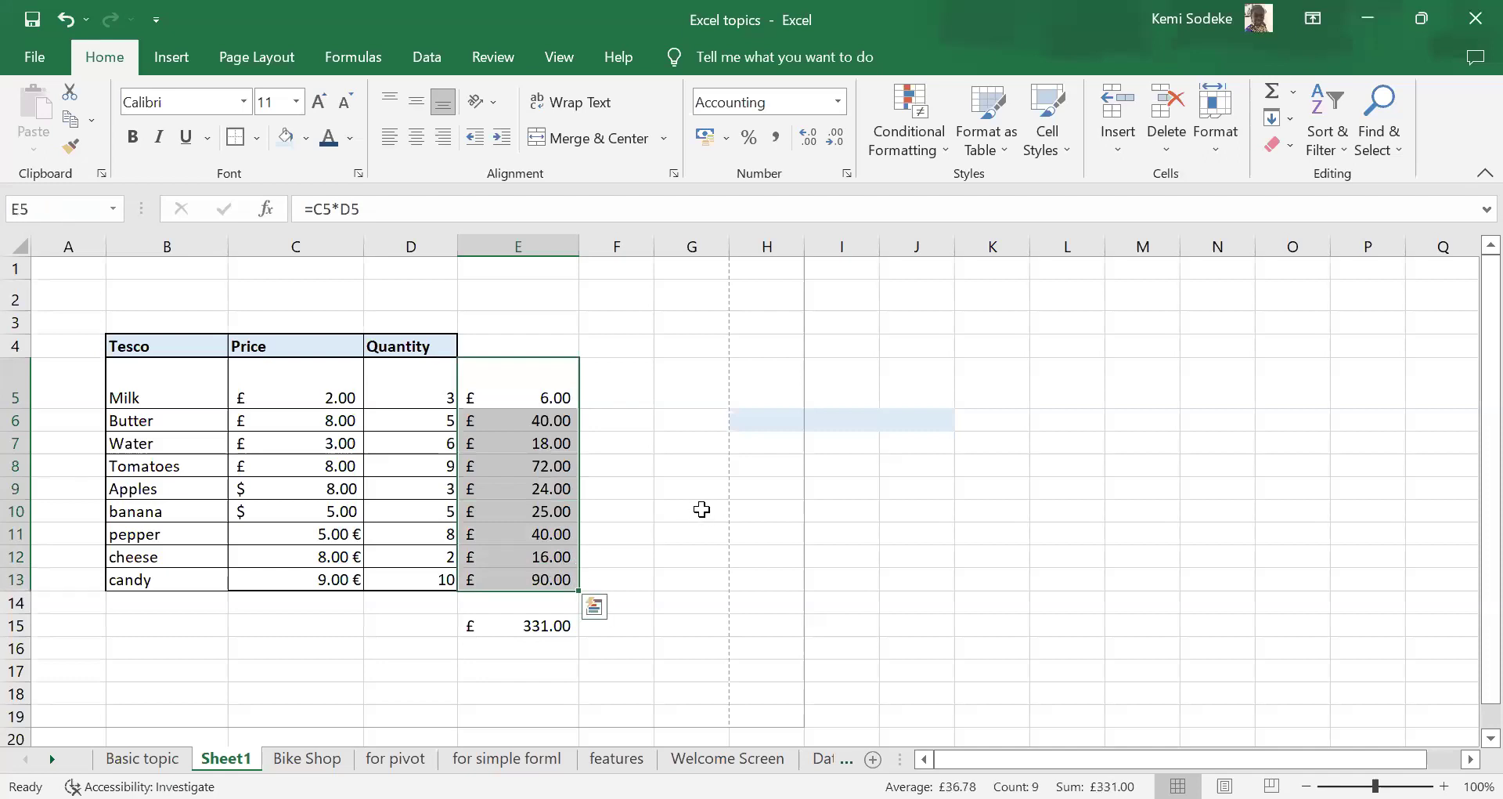
pyautogui.click(705, 505)
pyautogui.scroll(-2, 783, 532)
# - Enter =AVERAGE(E5:E13) in E16, showing £36.78, then delete it
pyautogui.click(528, 476)
pyautogui.scroll(1, 779, 495)
pyautogui.scroll(2, 779, 495)
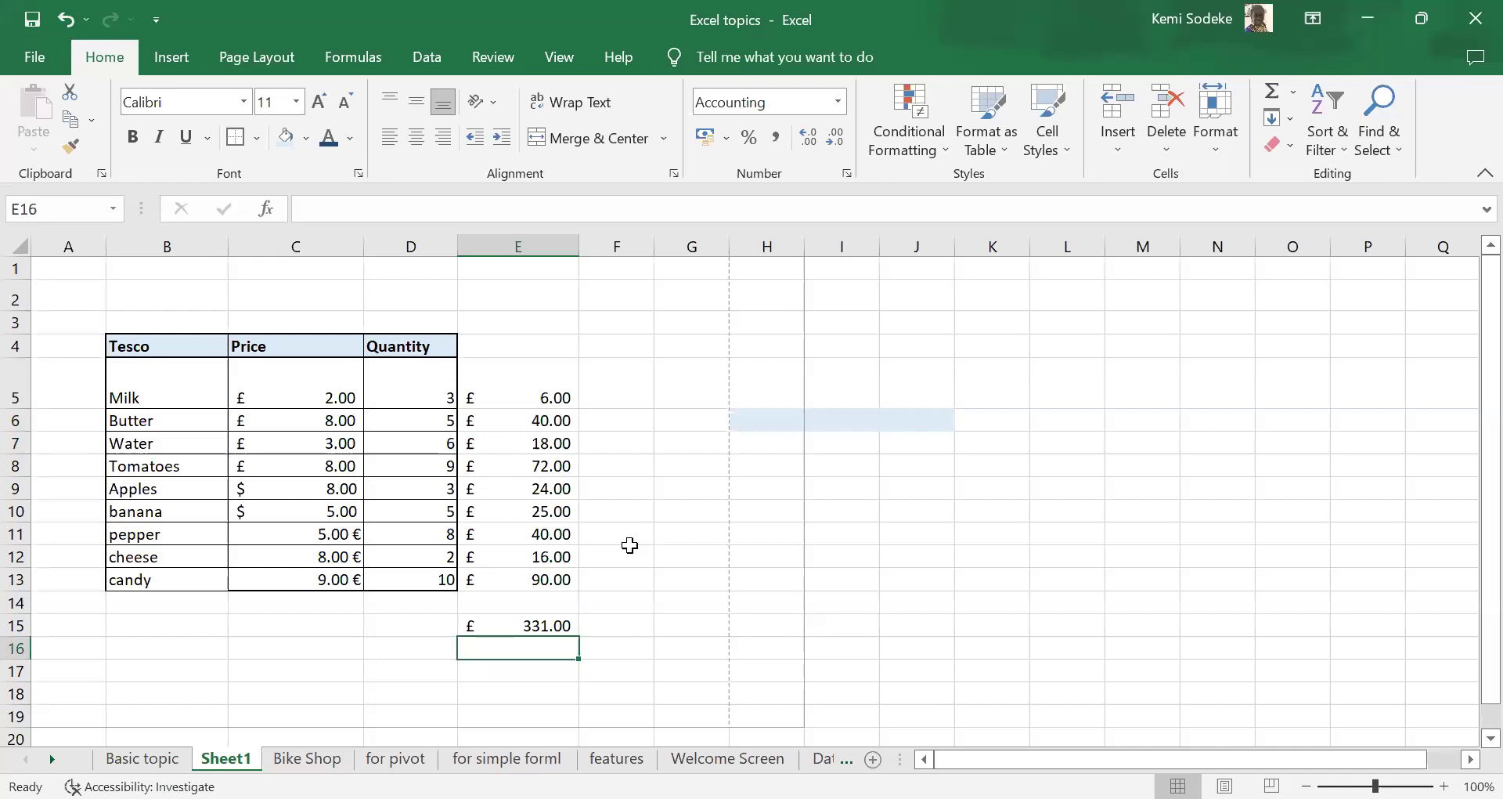
pyautogui.write('=')
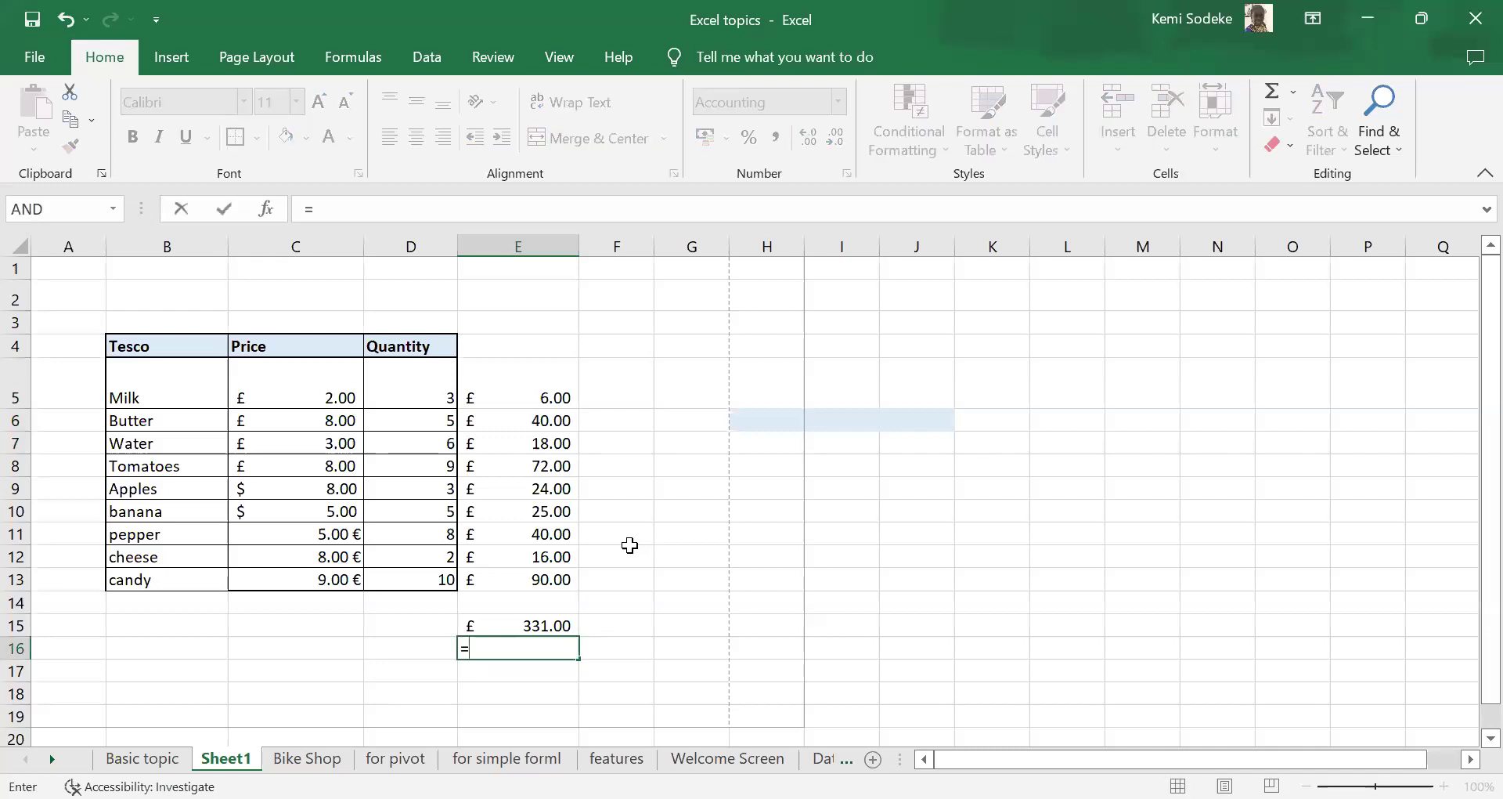
pyautogui.write('ave')
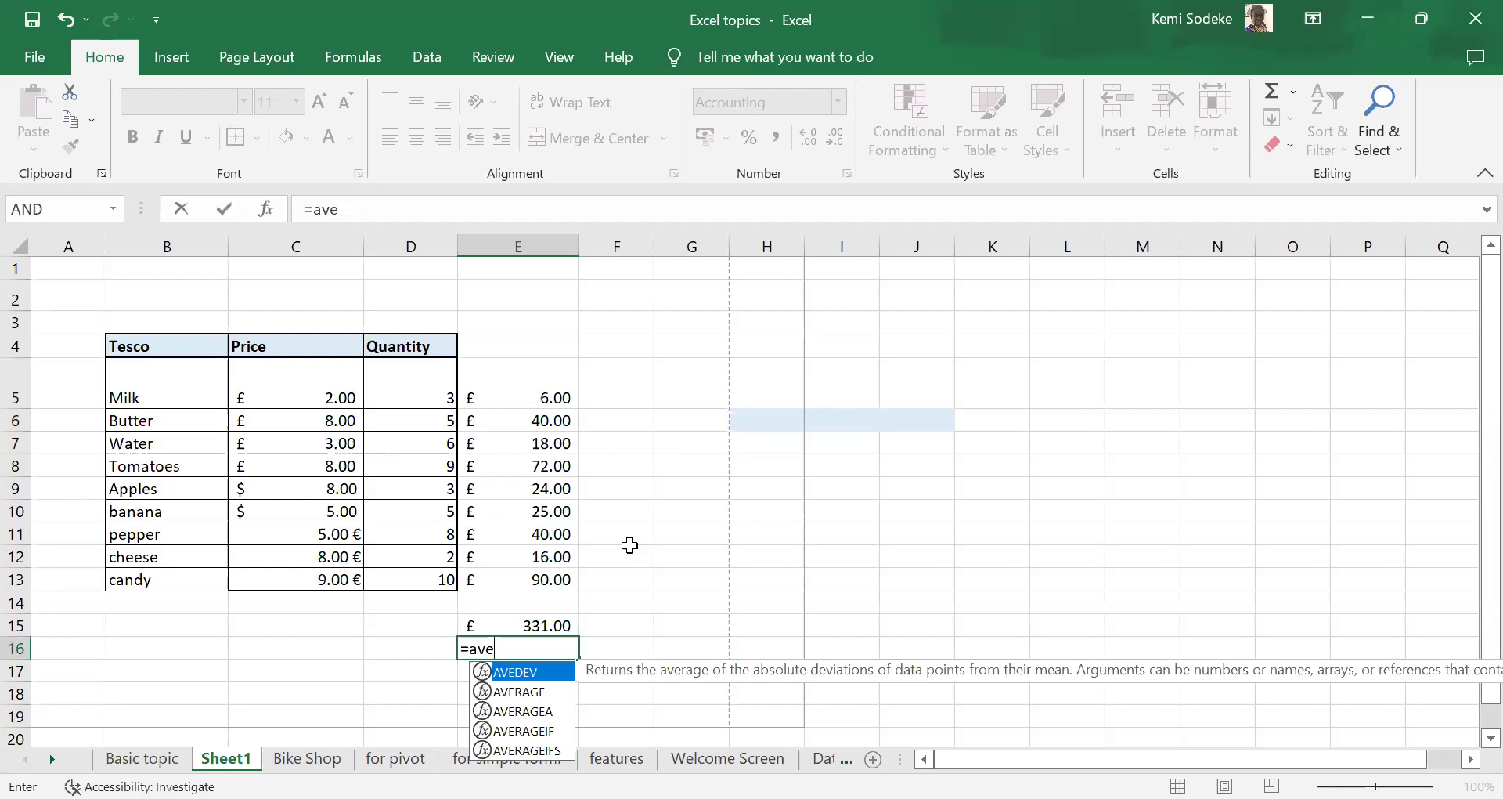
pyautogui.write('rgae')
pyautogui.press('BackSpace')
pyautogui.press('BackSpace')
pyautogui.press('BackSpace')
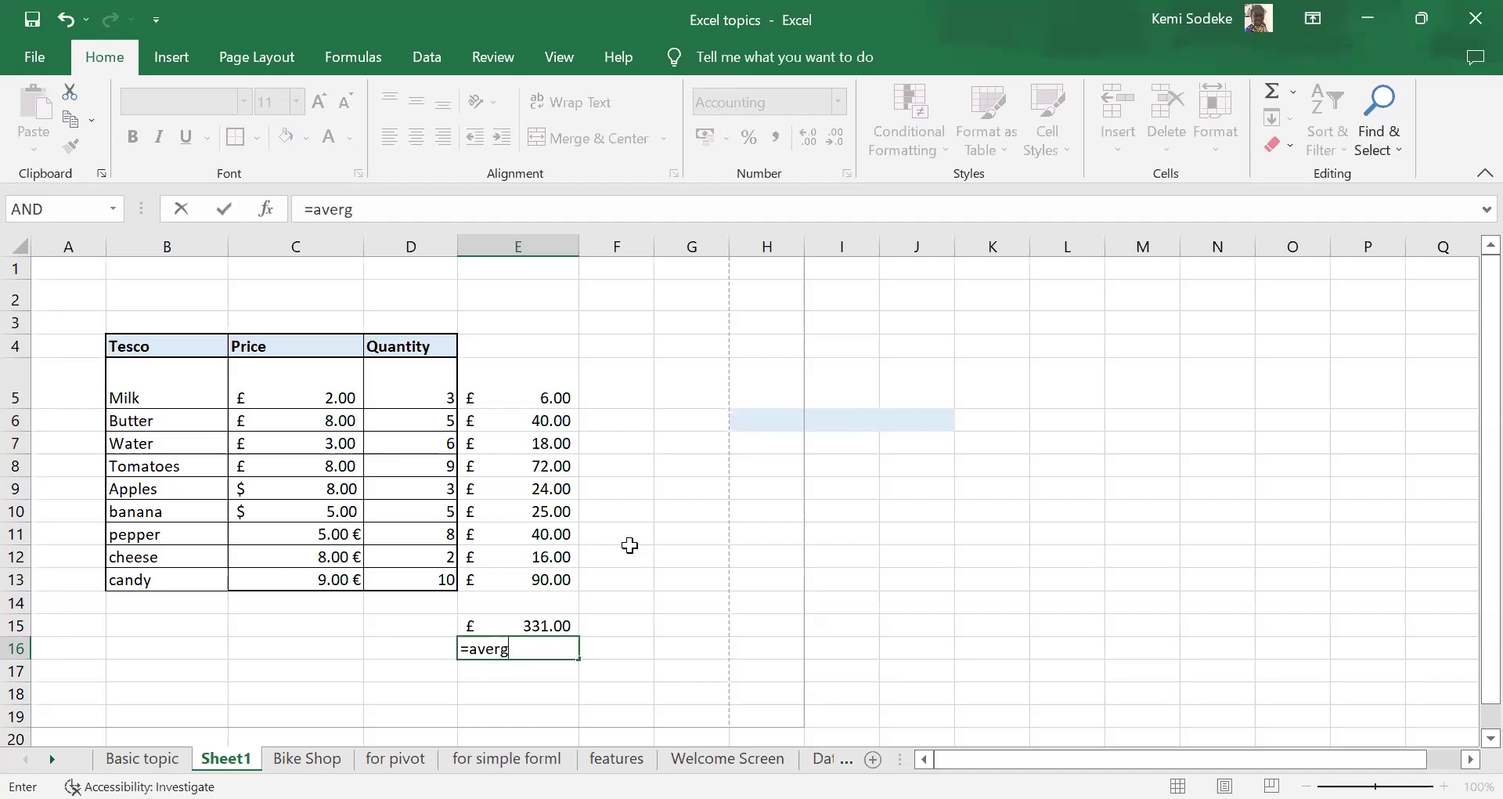
pyautogui.write('age')
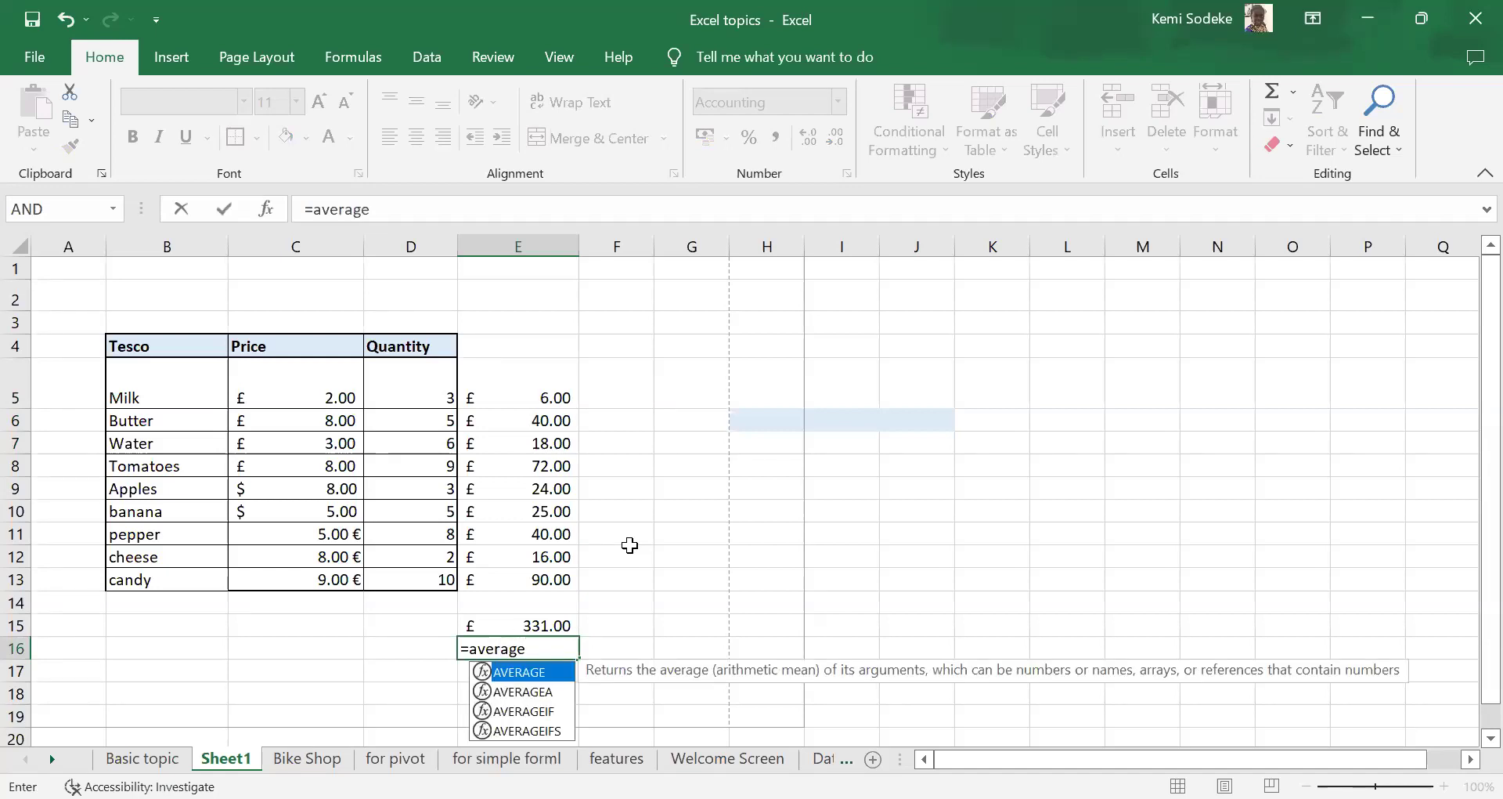
pyautogui.write('(')
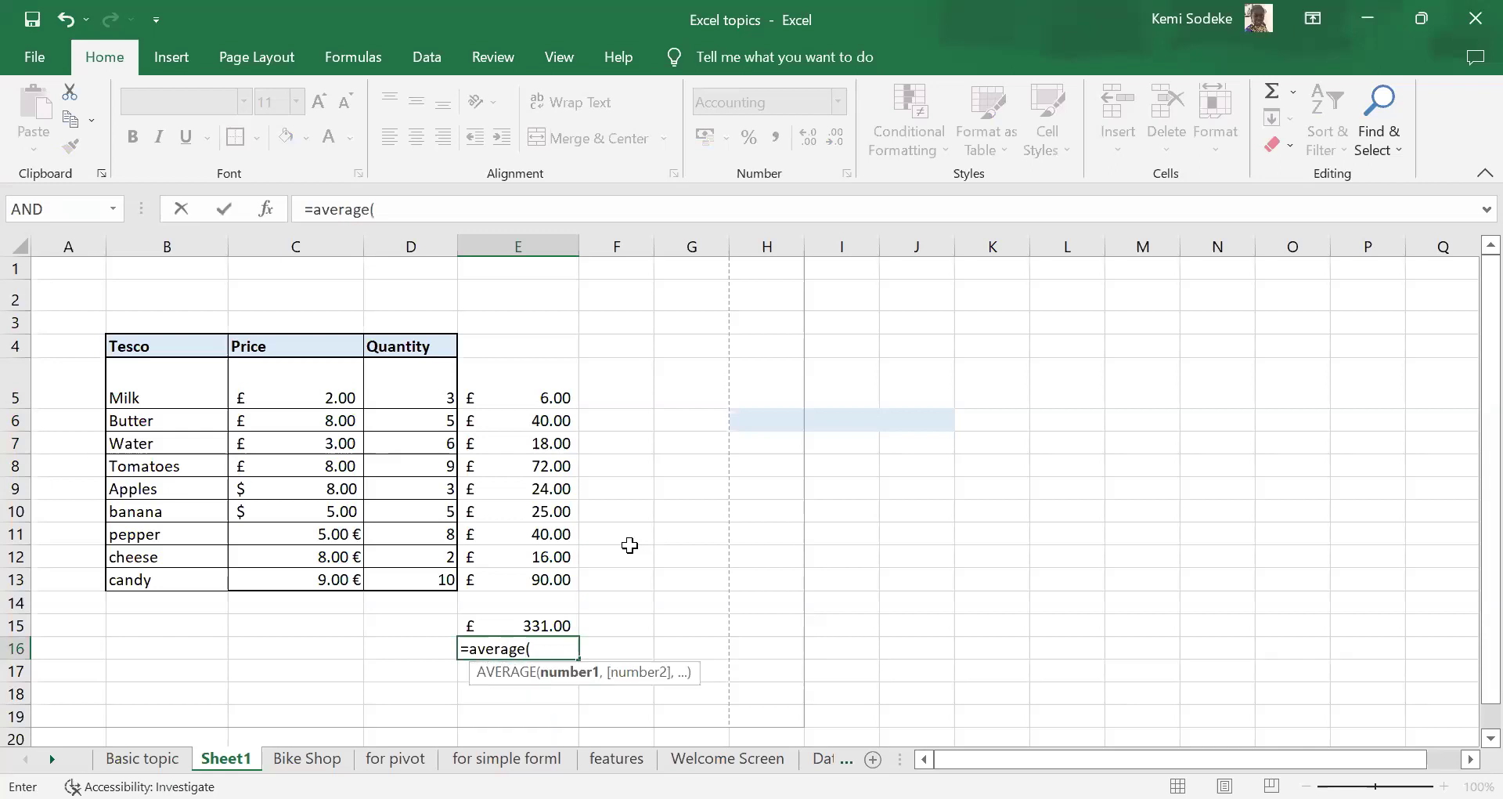
pyautogui.click(539, 401)
pyautogui.keyDown('shift'); pyautogui.click(545, 583); pyautogui.keyUp('shift')
pyautogui.press('Return')
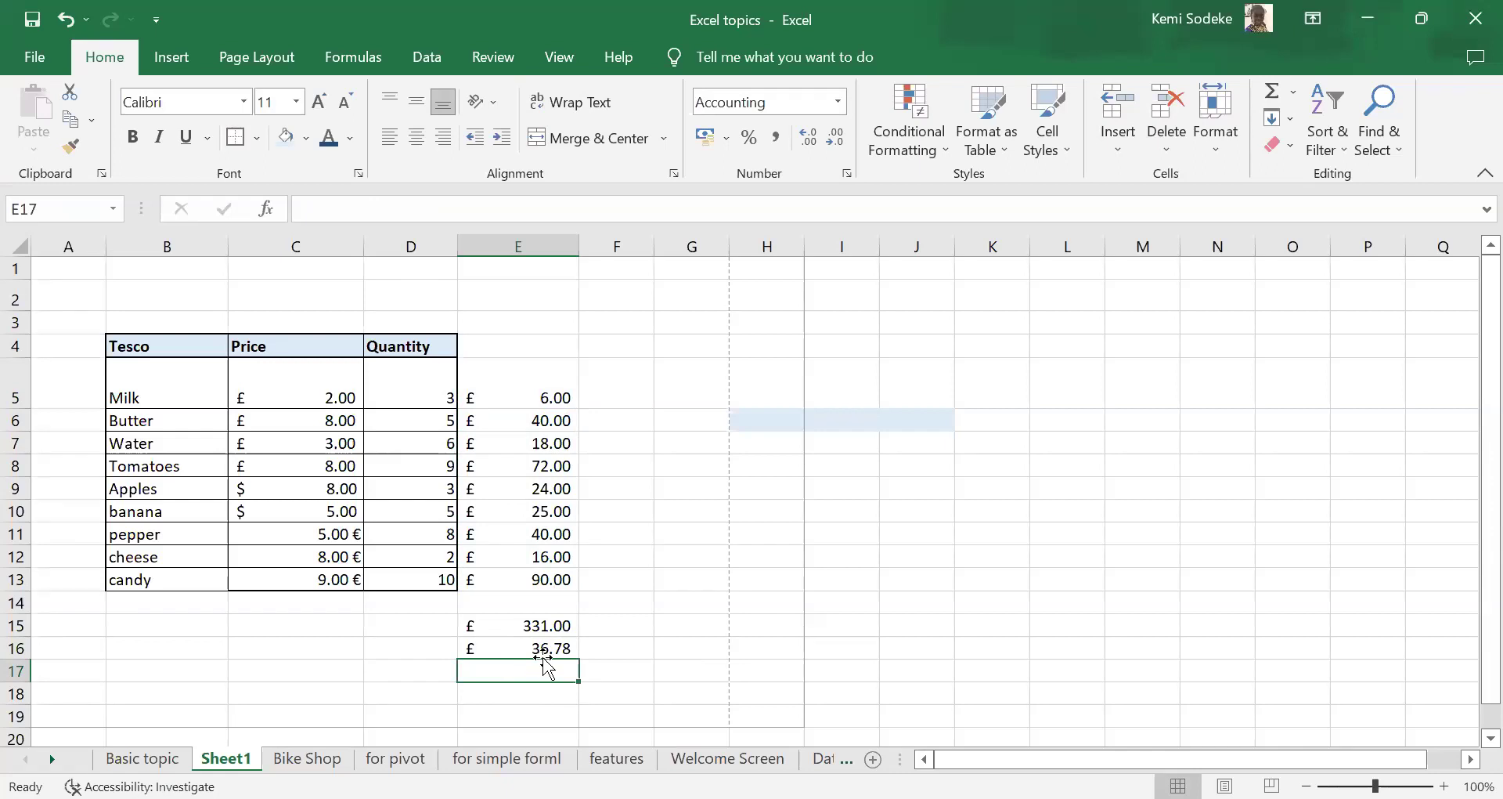
pyautogui.press('Up')
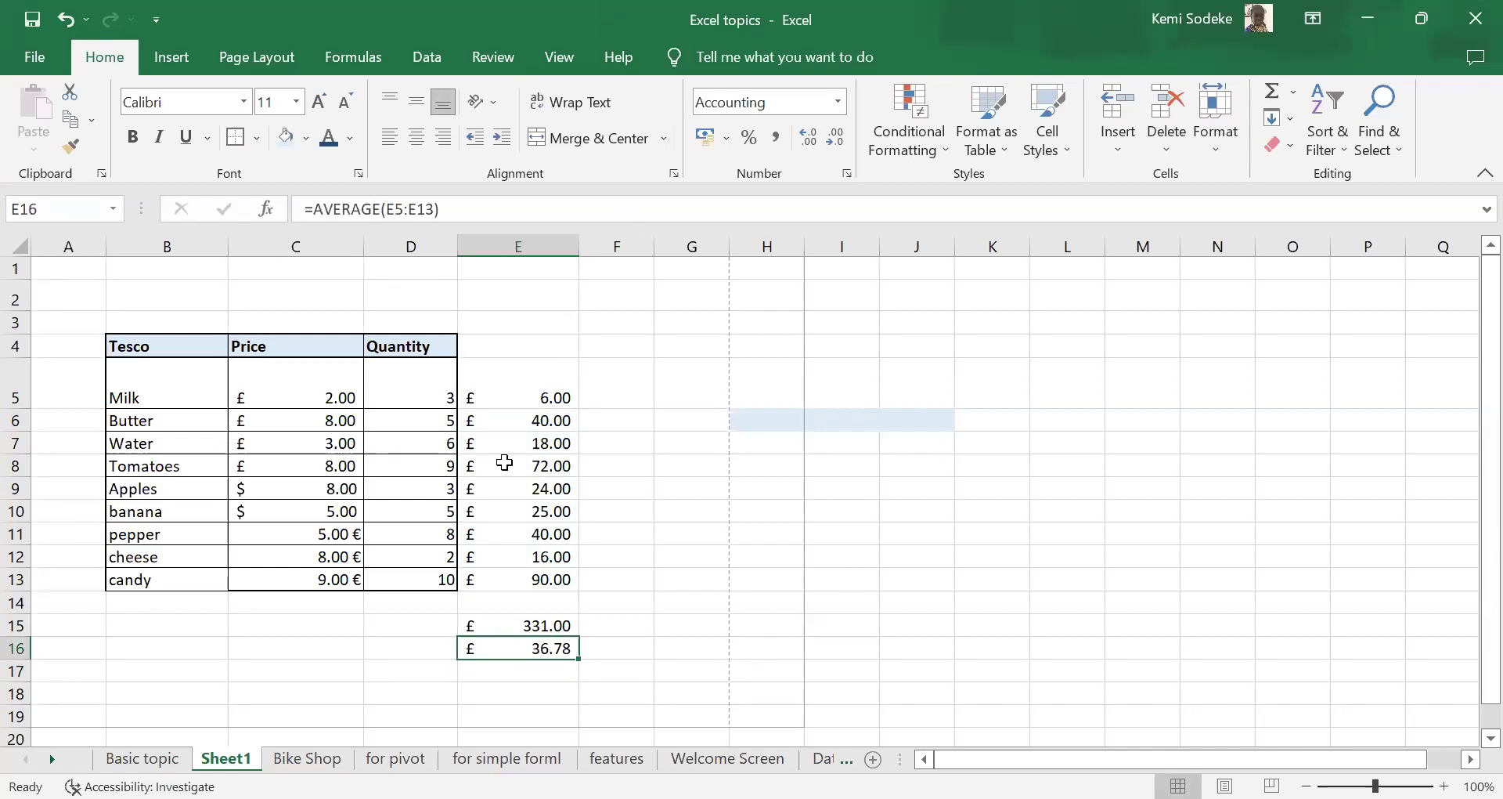
pyautogui.press('Delete')
# - Give column E the heading 'Total' in E4
pyautogui.click(718, 490)
pyautogui.click(544, 349)
pyautogui.write('Total')
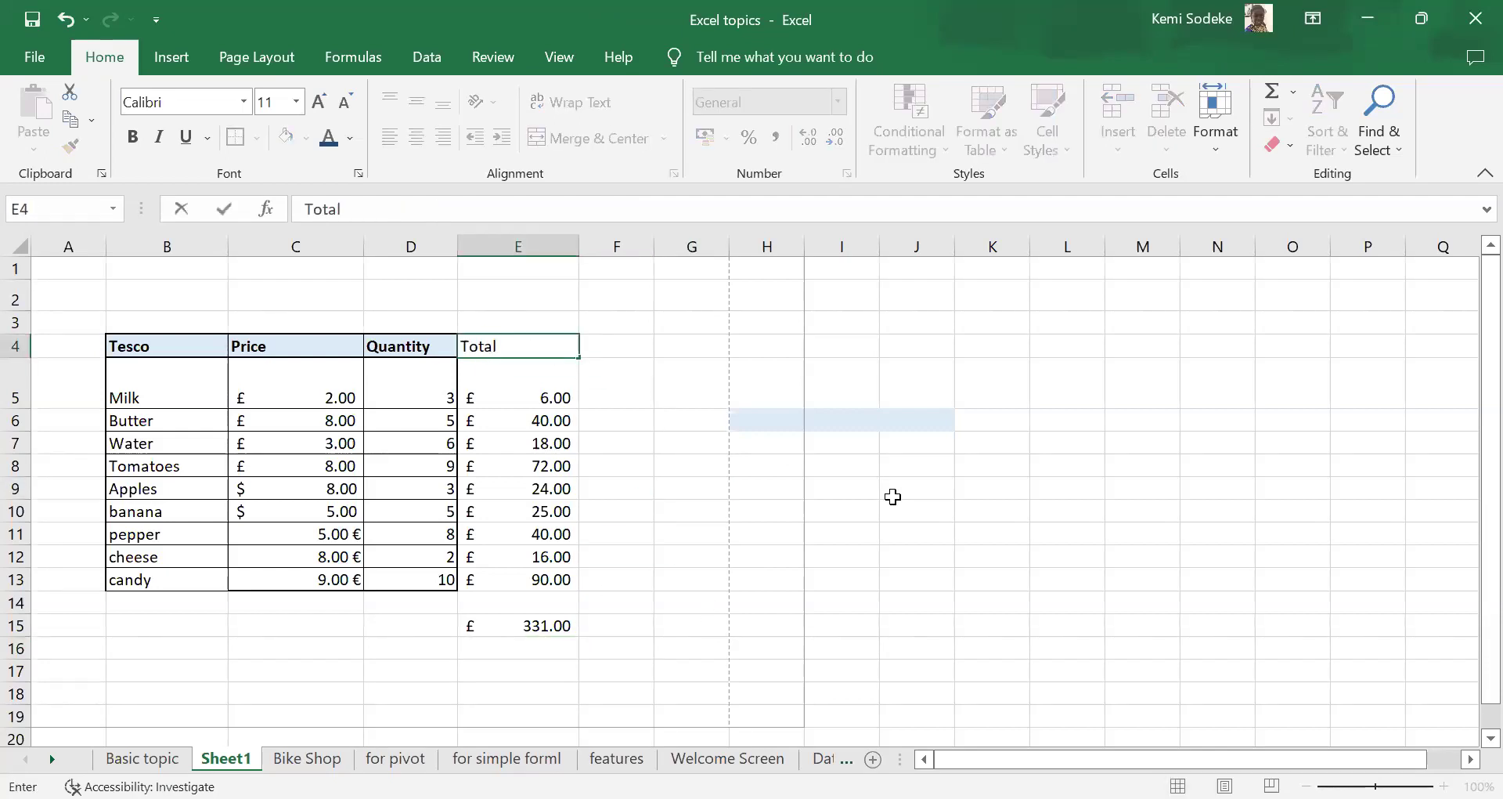
pyautogui.press('Return')
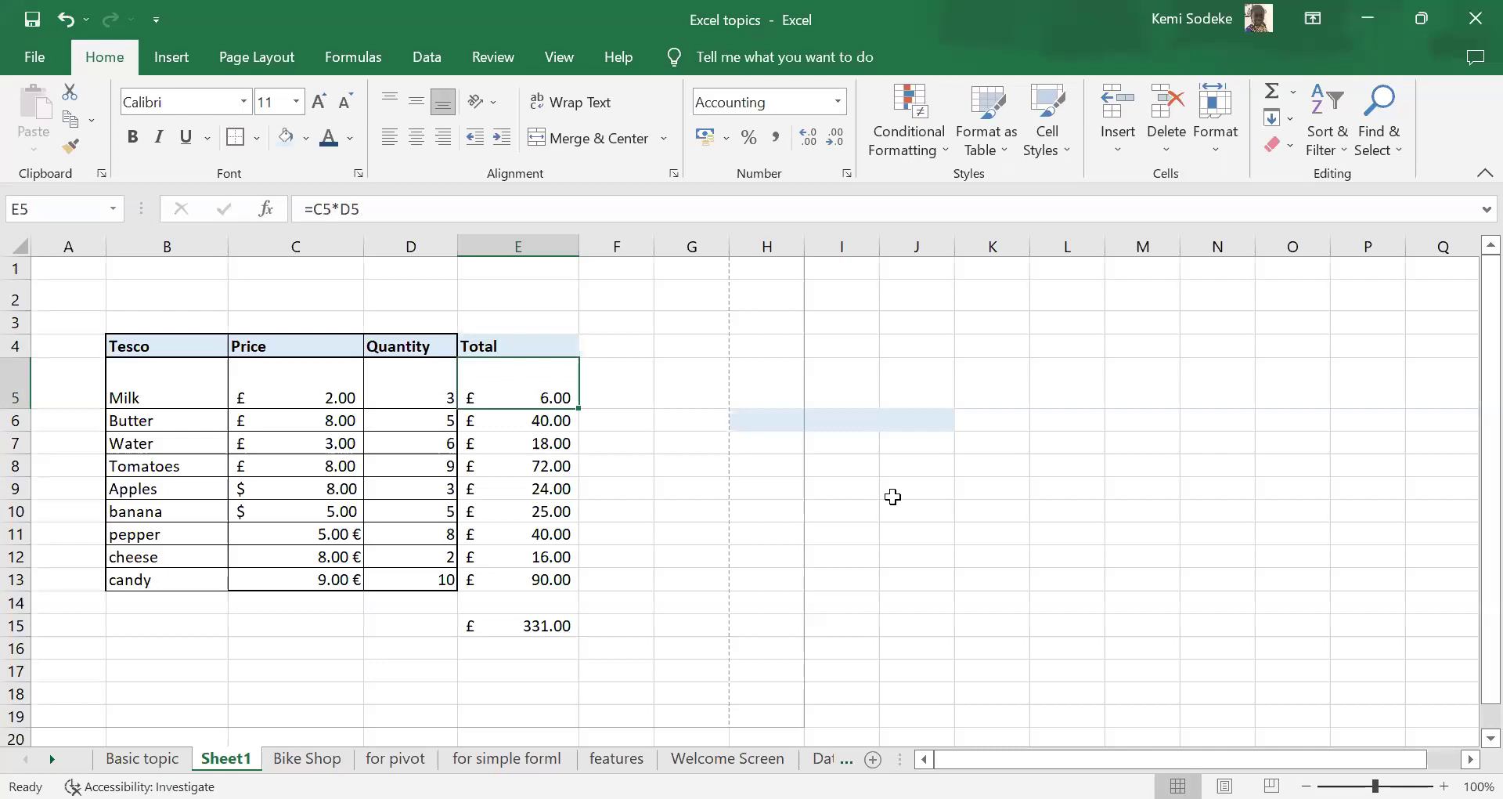
pyautogui.click(531, 625)
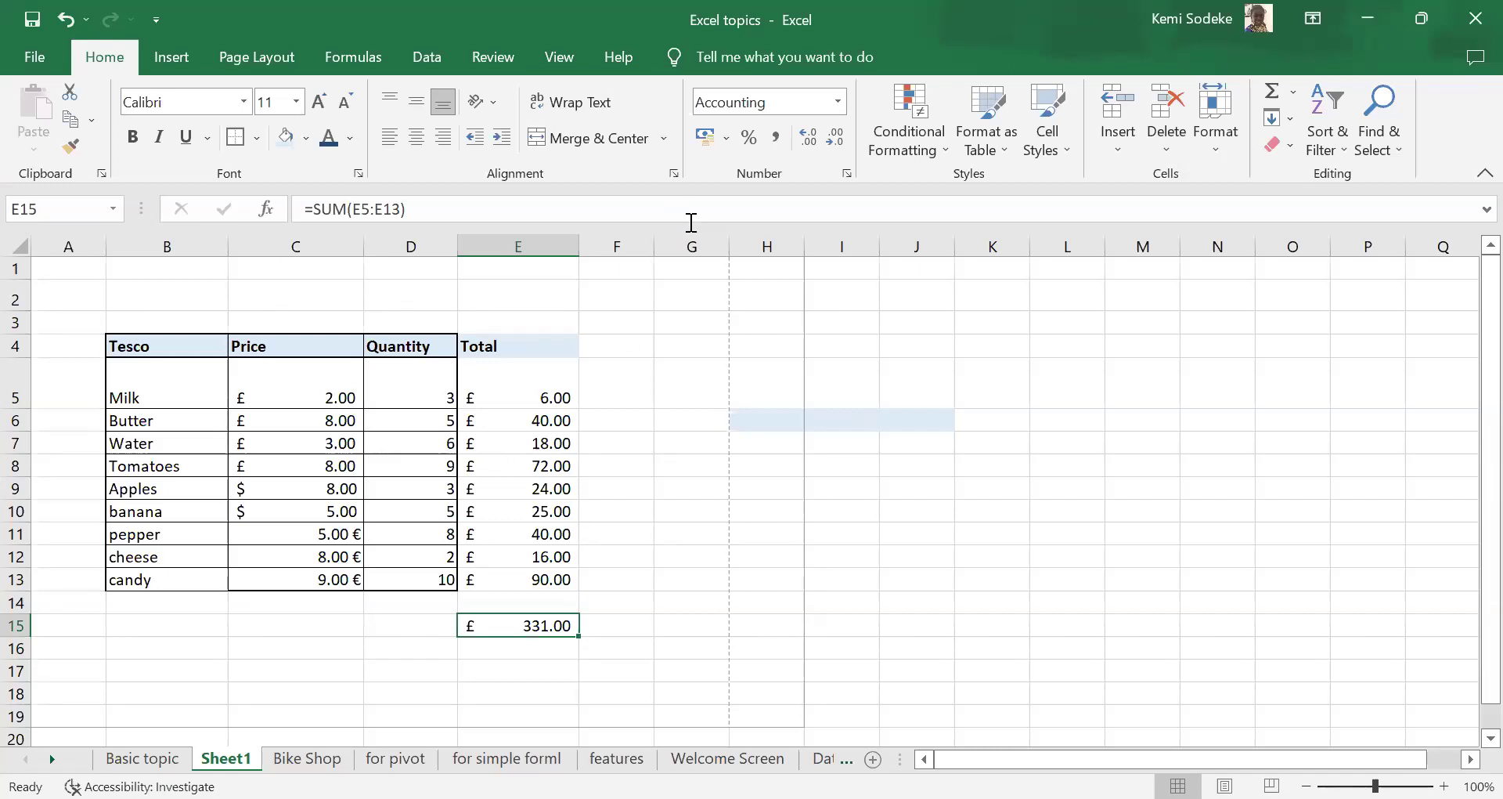
# - Add a 'Budget' label in G2 with the amount 200 in H2
pyautogui.click(676, 299)
pyautogui.write('Budget')
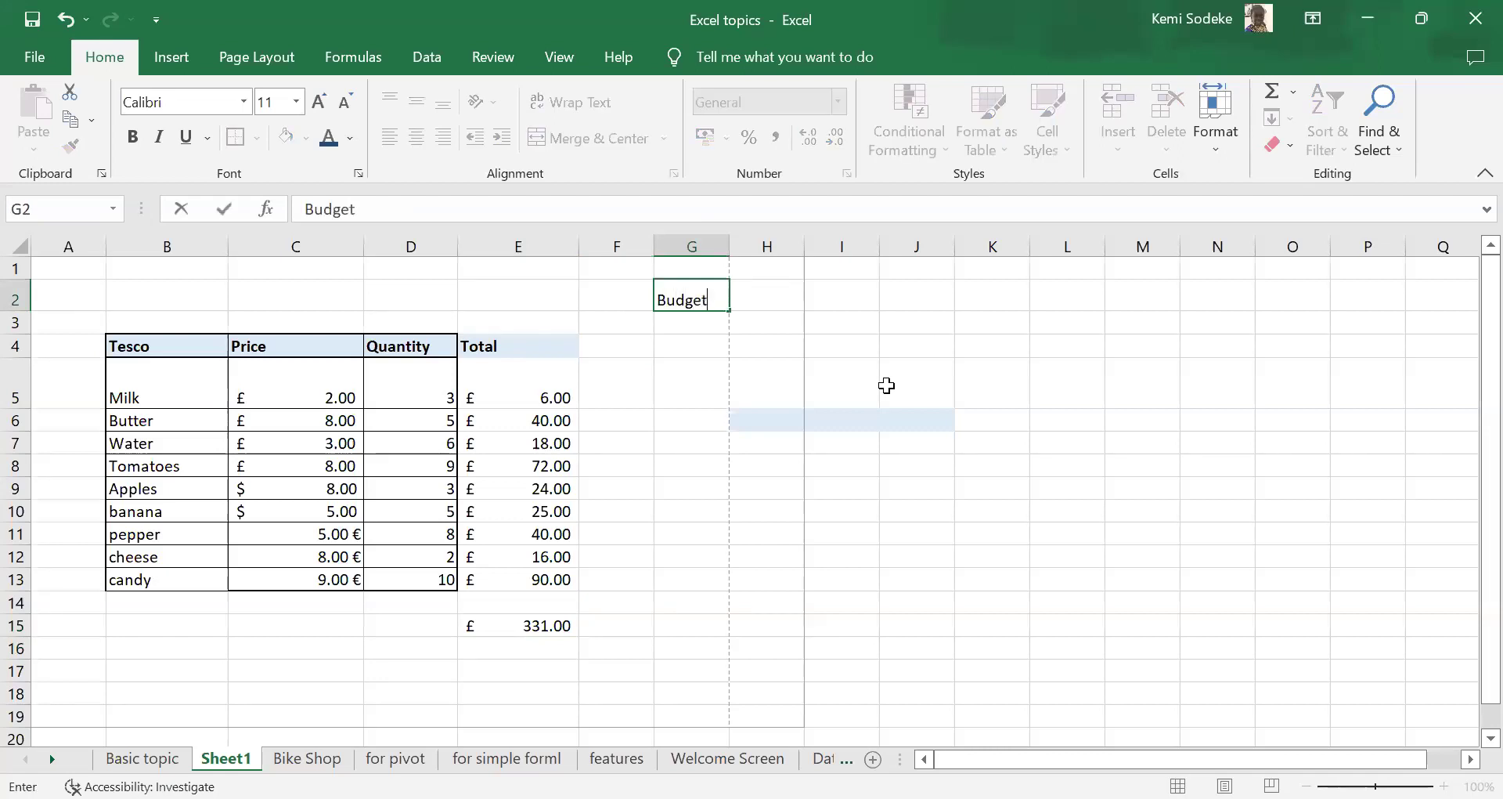
pyautogui.press('Tab')
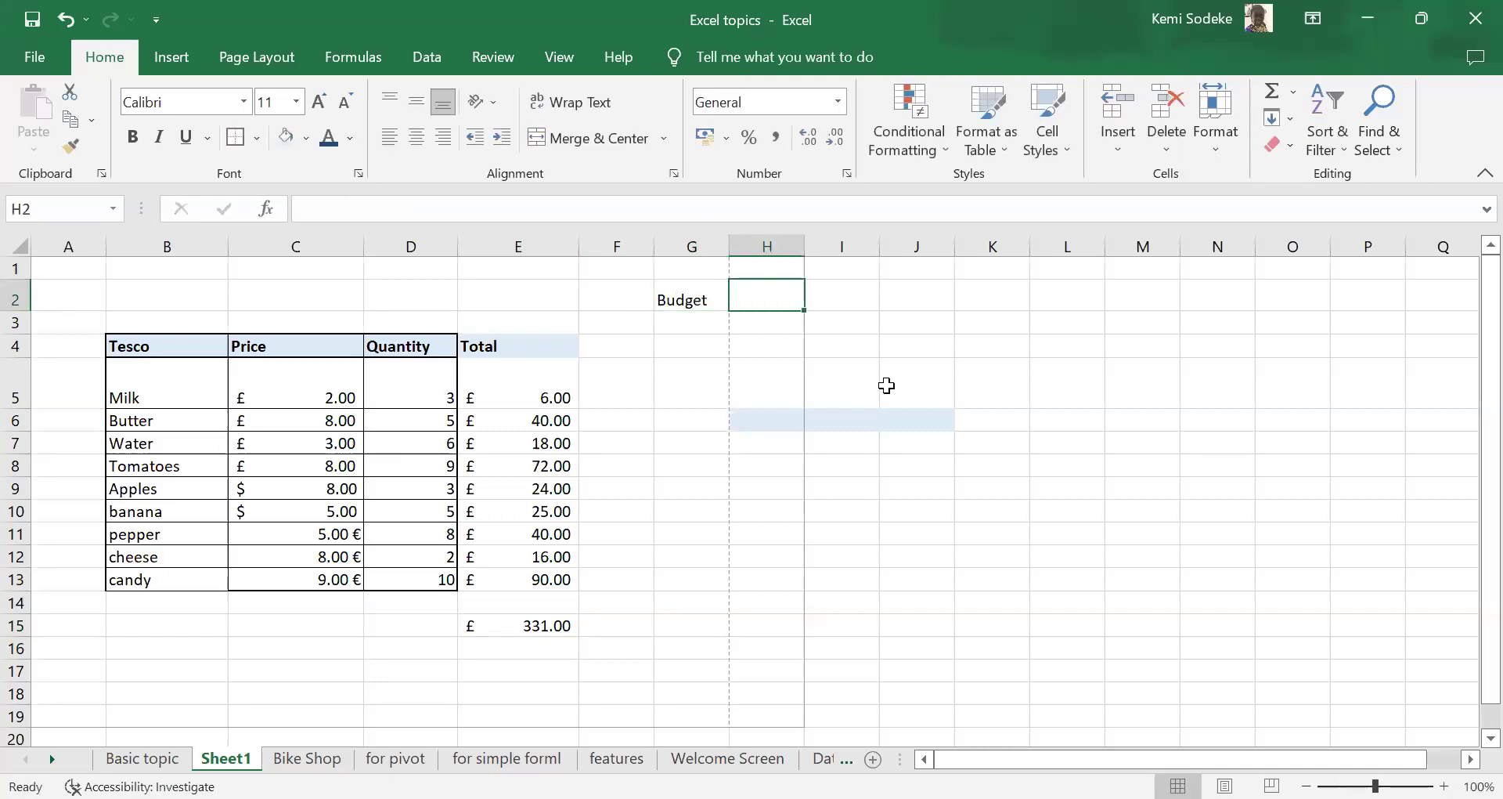
pyautogui.write('200')
pyautogui.press('Return')
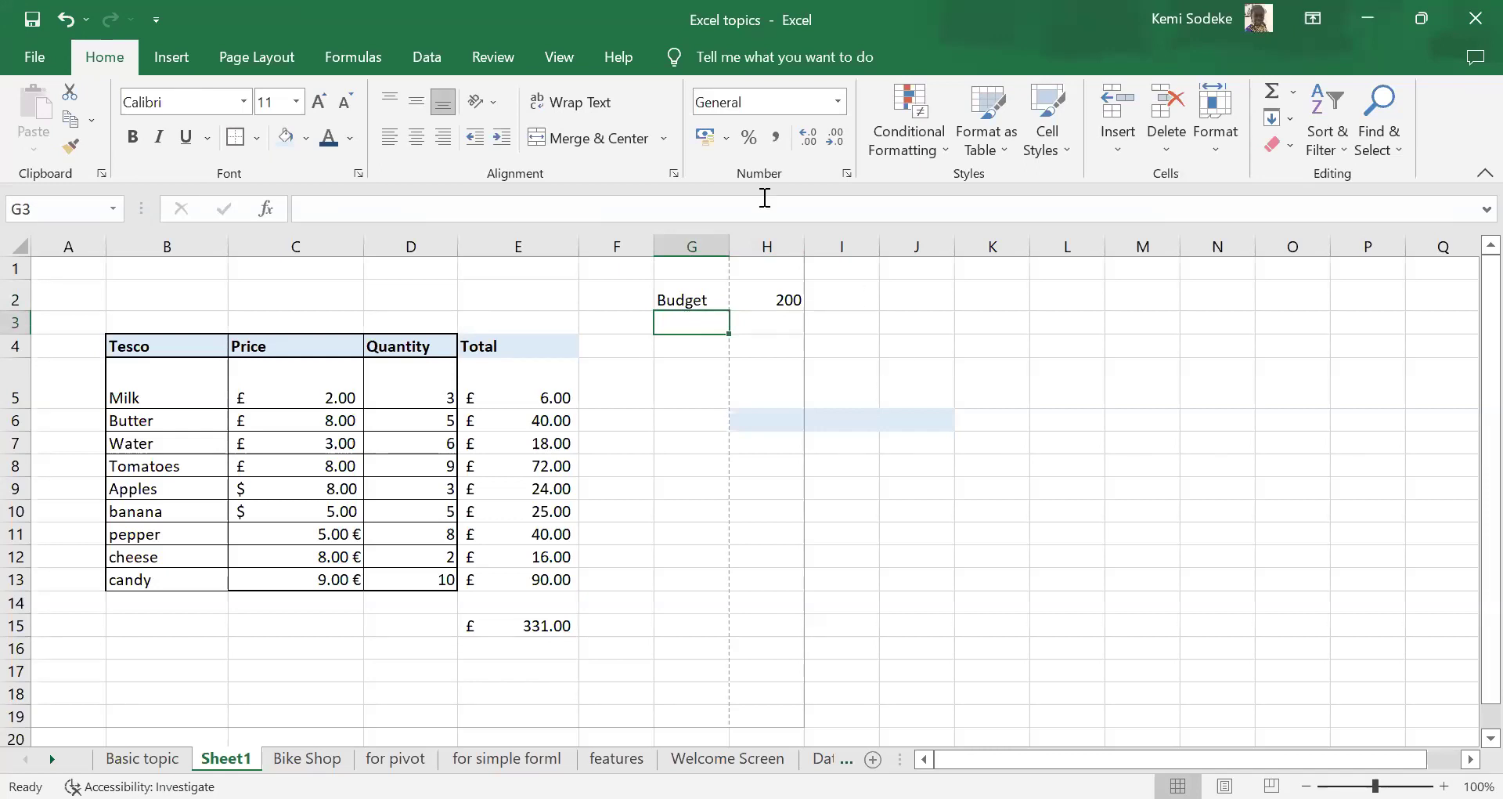
pyautogui.click(327, 466)
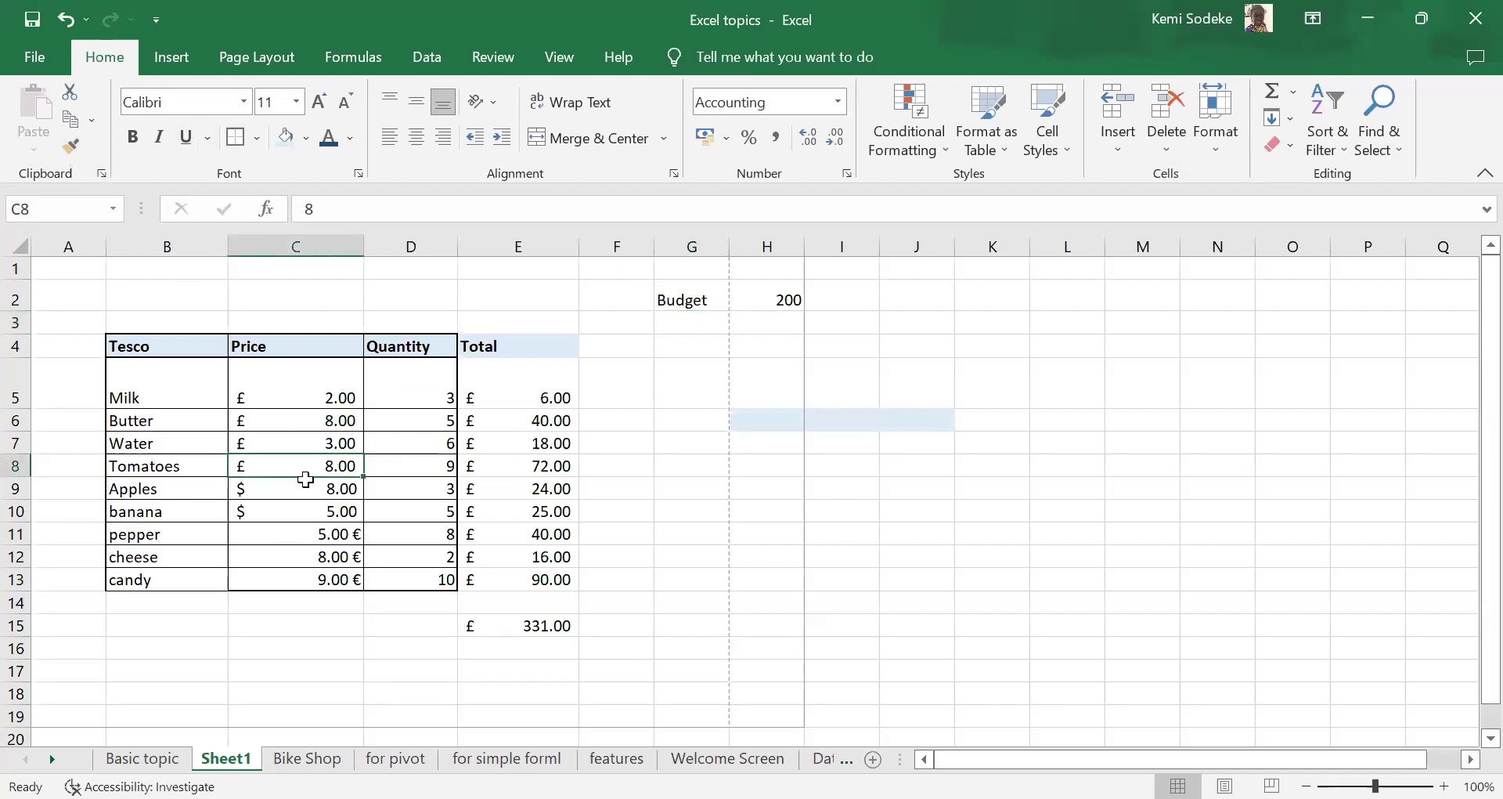
# - Copy the £ price format onto the Apples-to-candy prices with Format Painter
pyautogui.click(71, 147)
pyautogui.moveTo(336, 483); pyautogui.dragTo(337, 580)
pyautogui.click(278, 649)
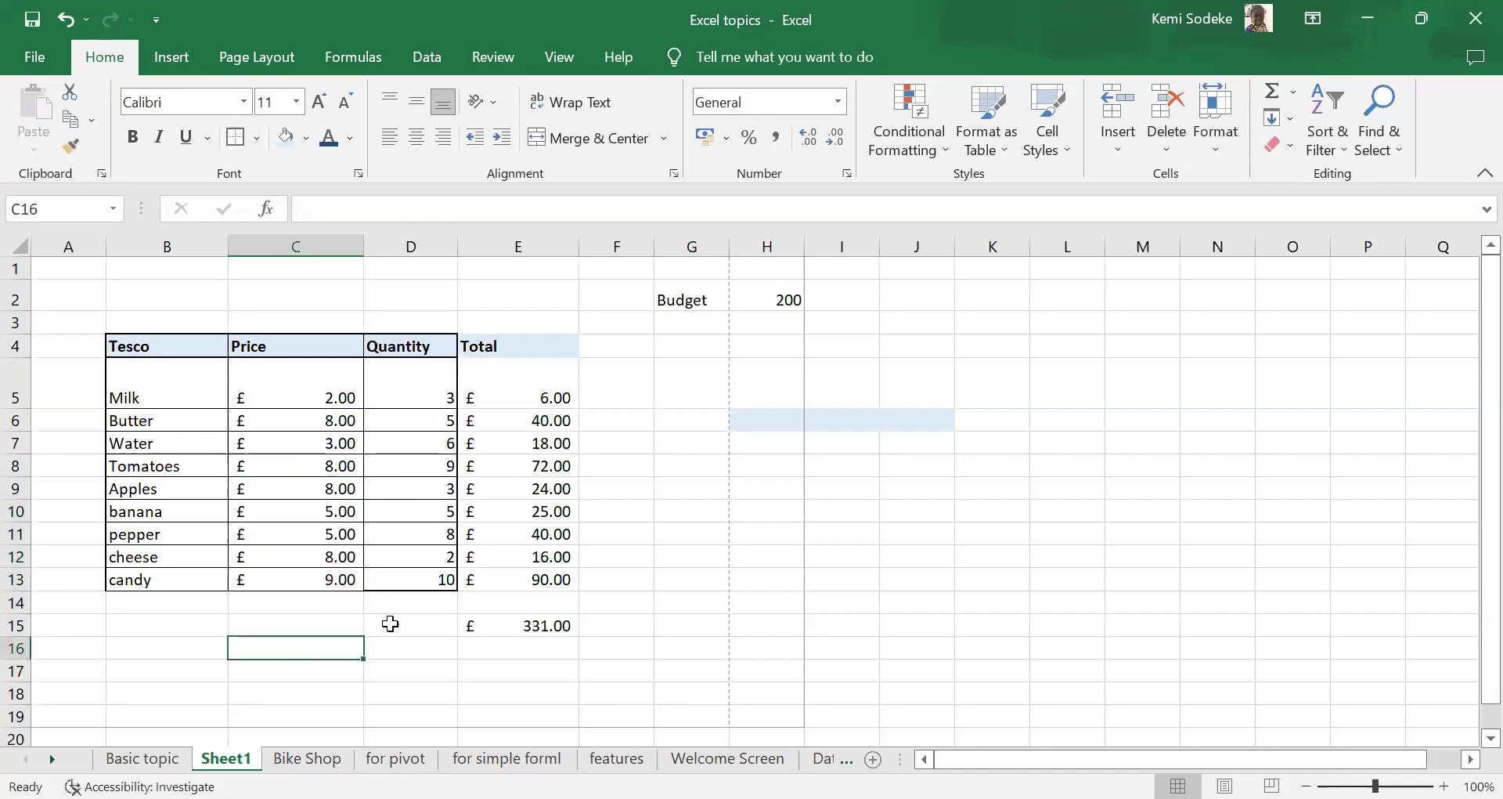
pyautogui.click(769, 289)
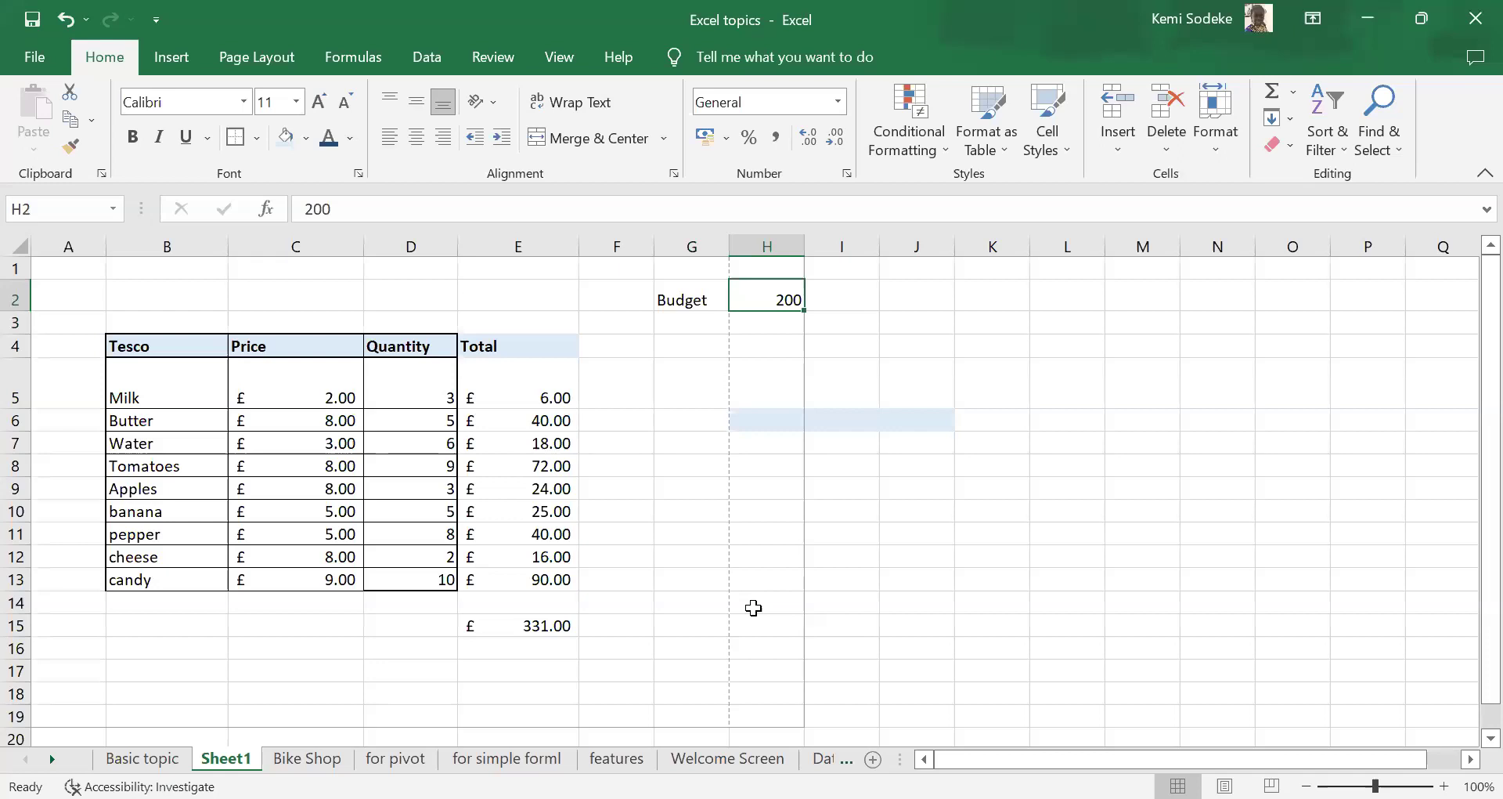
# - Enter =H2-E15 in E17 to show the remaining budget of -£131.00
pyautogui.click(513, 673)
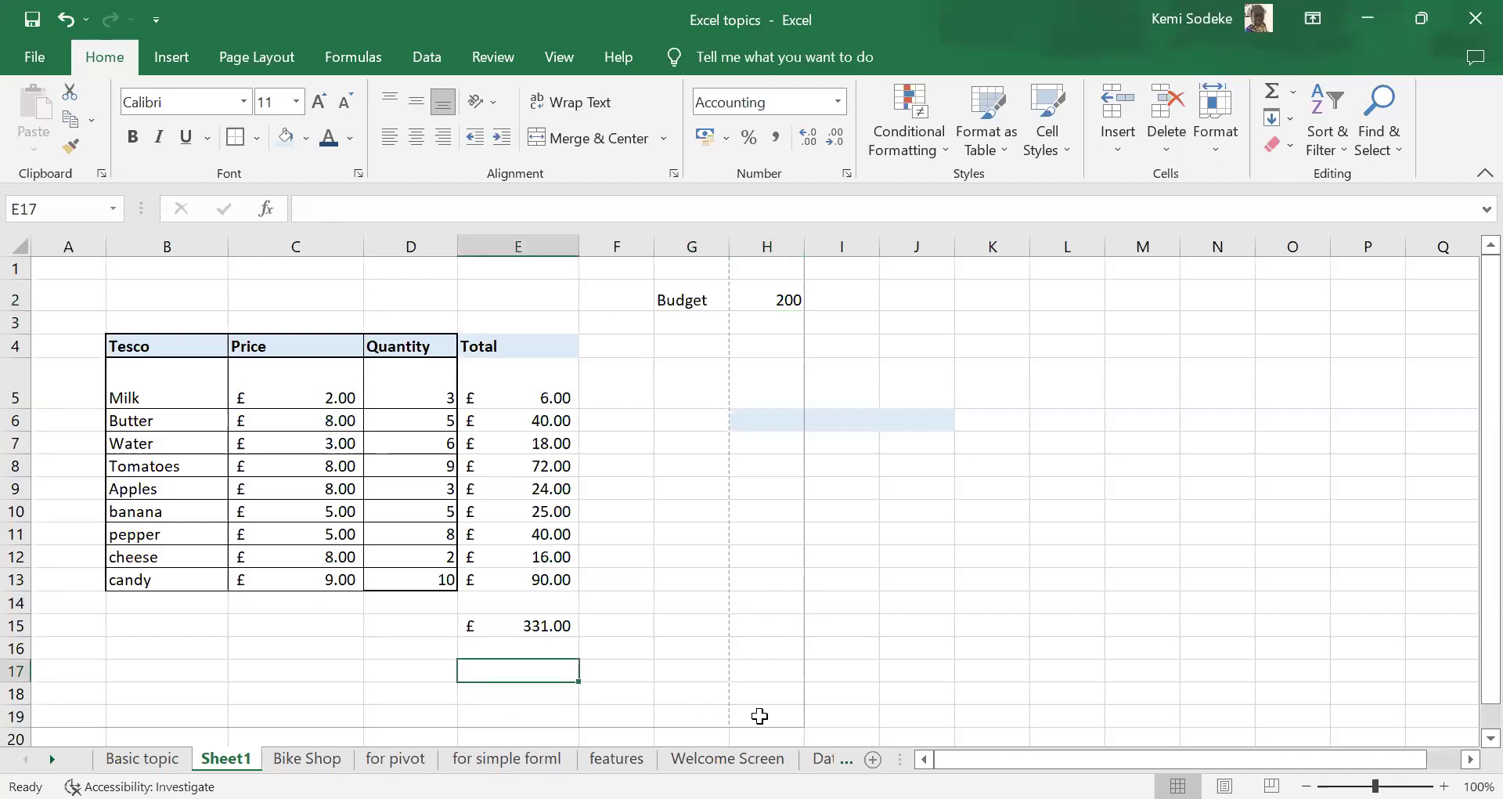
pyautogui.write('=')
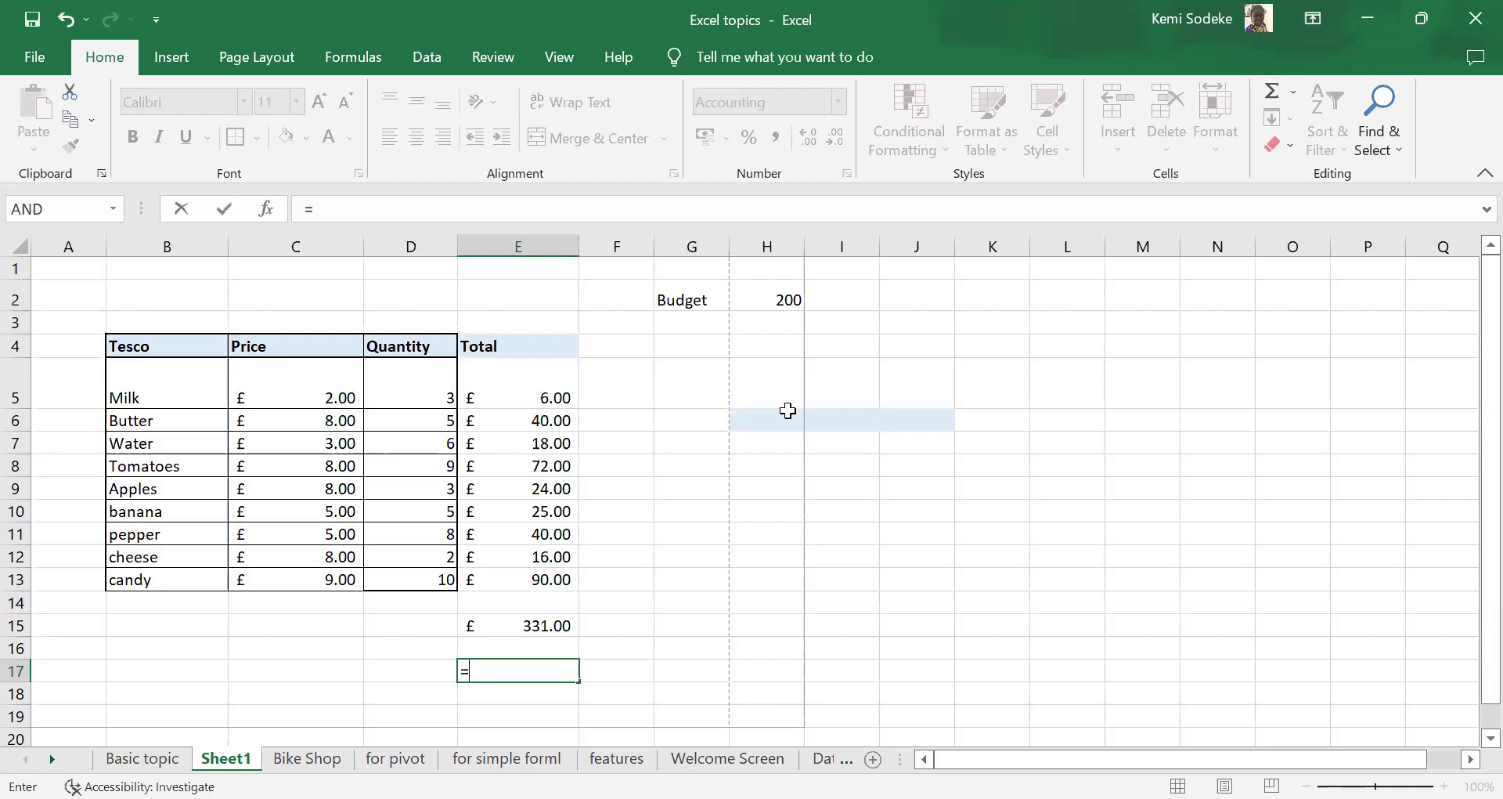
pyautogui.click(778, 297)
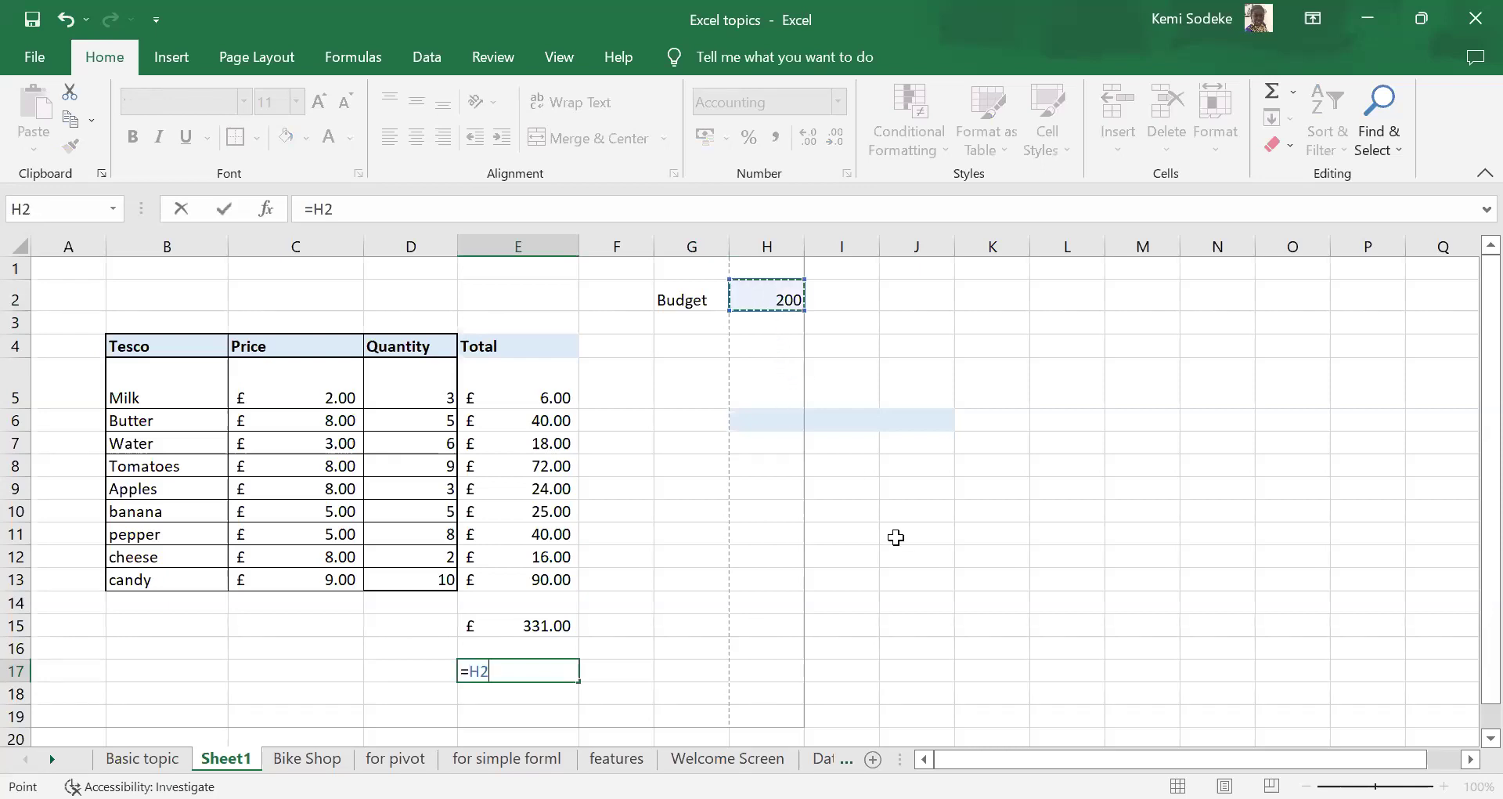
pyautogui.write('-')
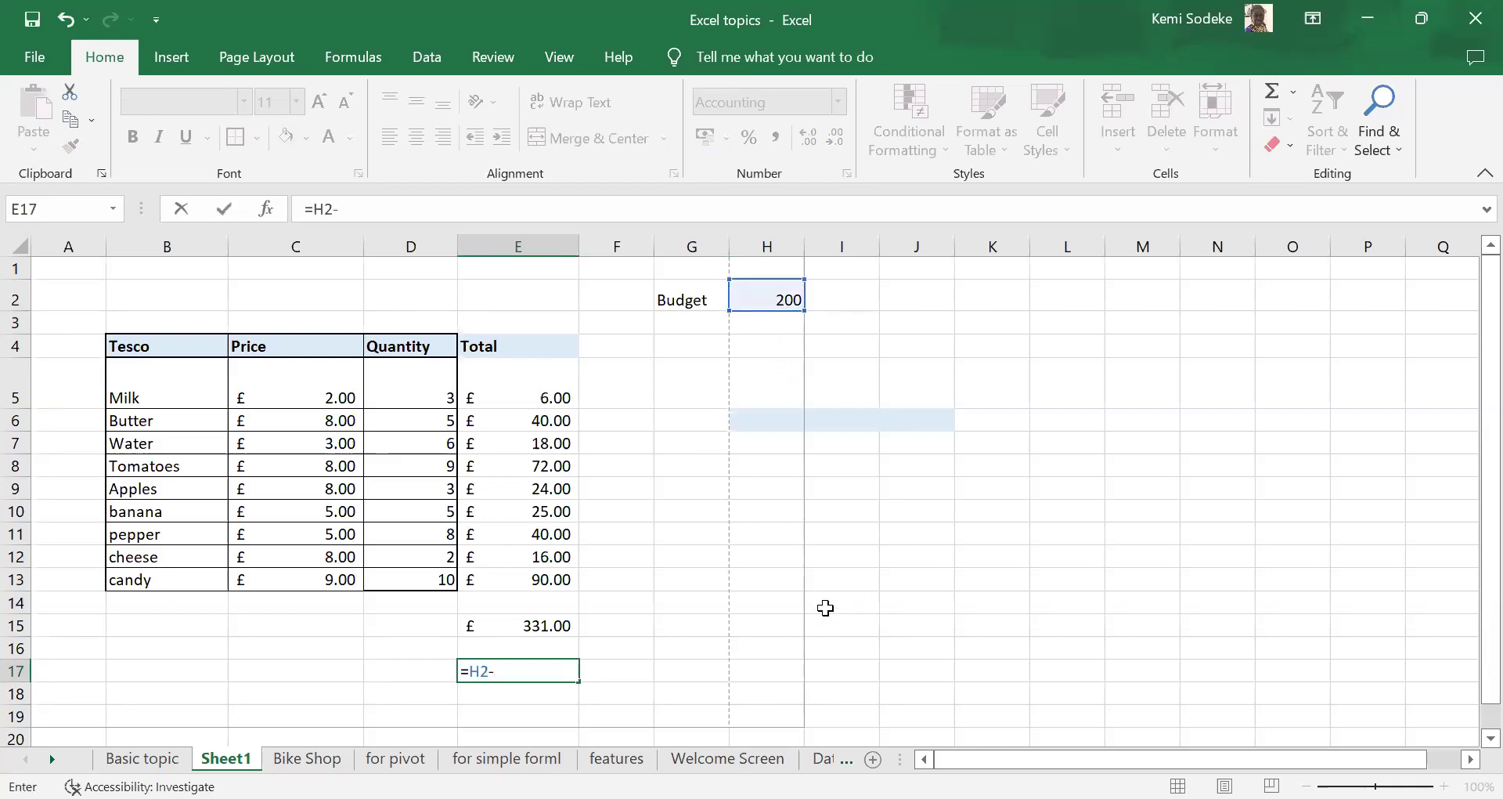
pyautogui.click(523, 627)
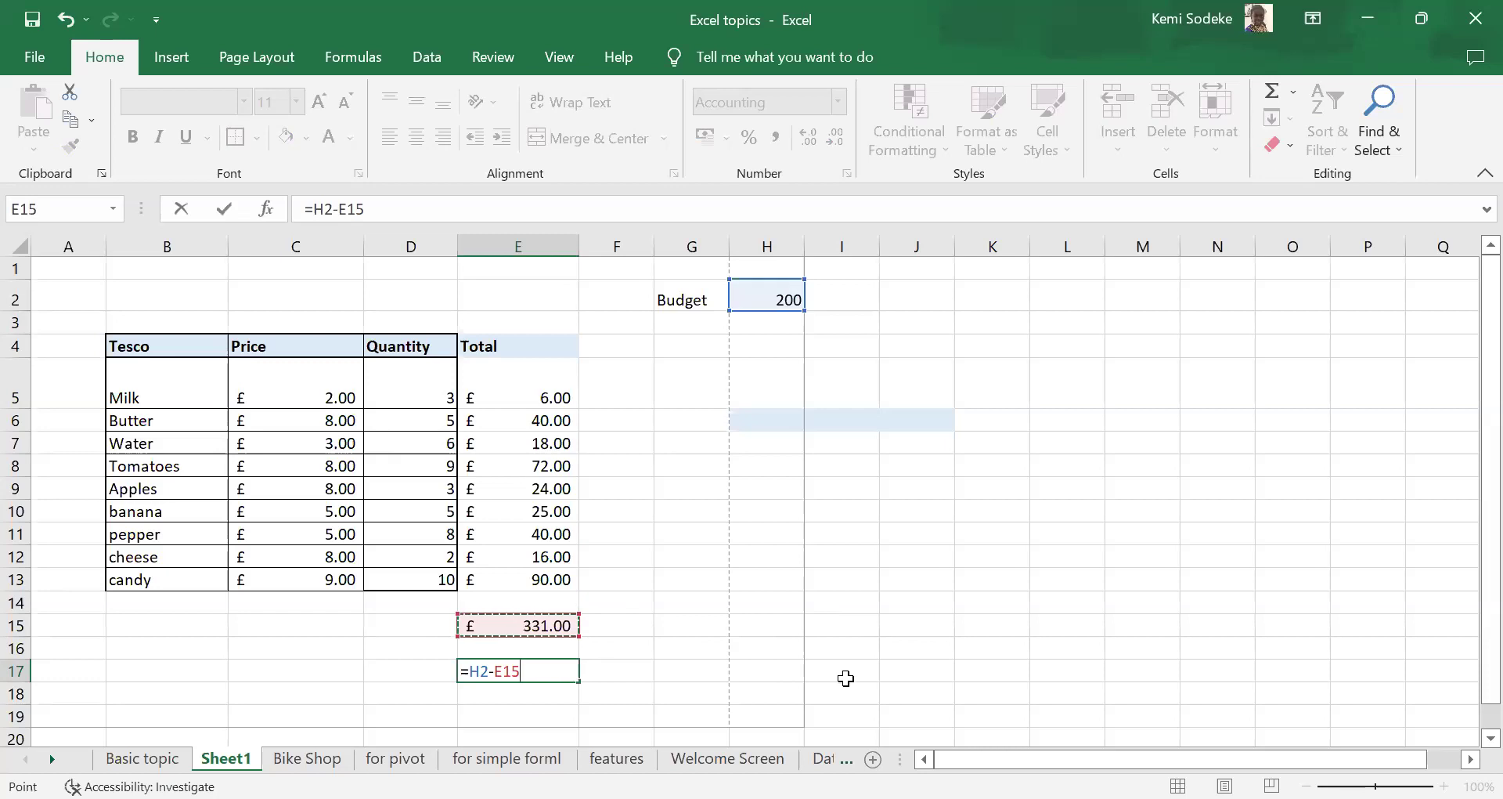
pyautogui.press('Return')
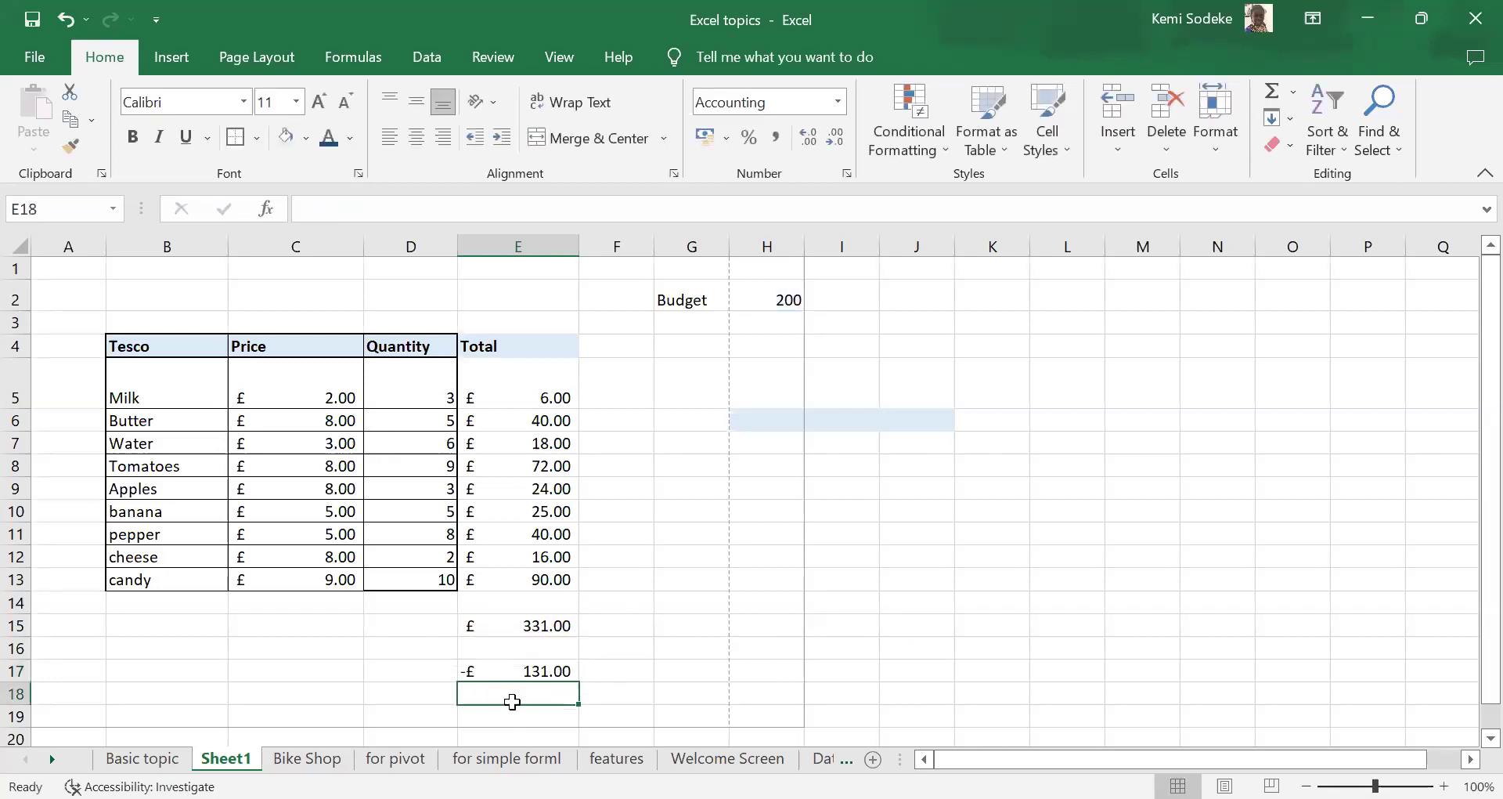
pyautogui.click(540, 671)
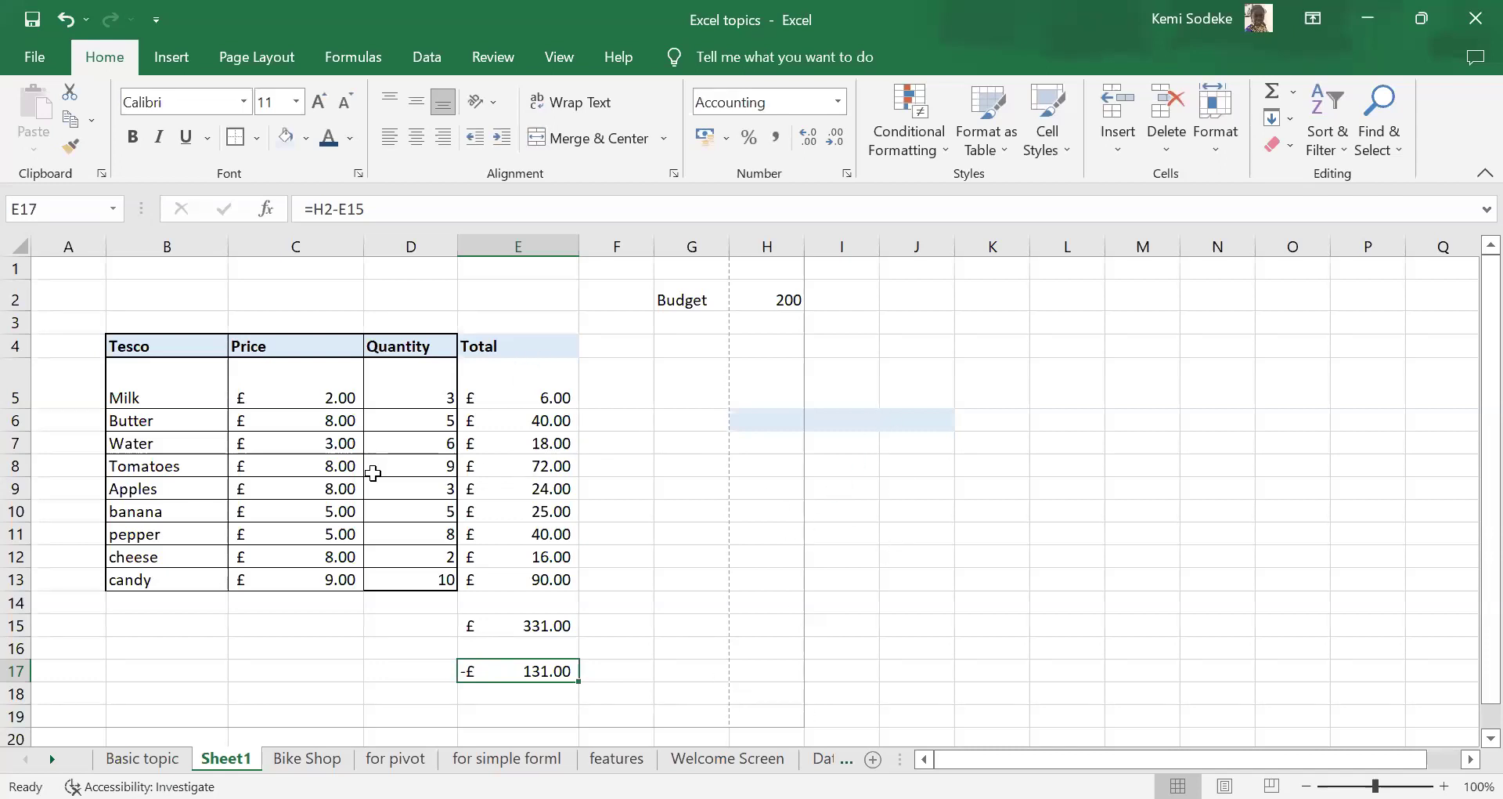
# - Change Butter's price to 5 and review the updated grand total and remaining budget
pyautogui.click(298, 422)
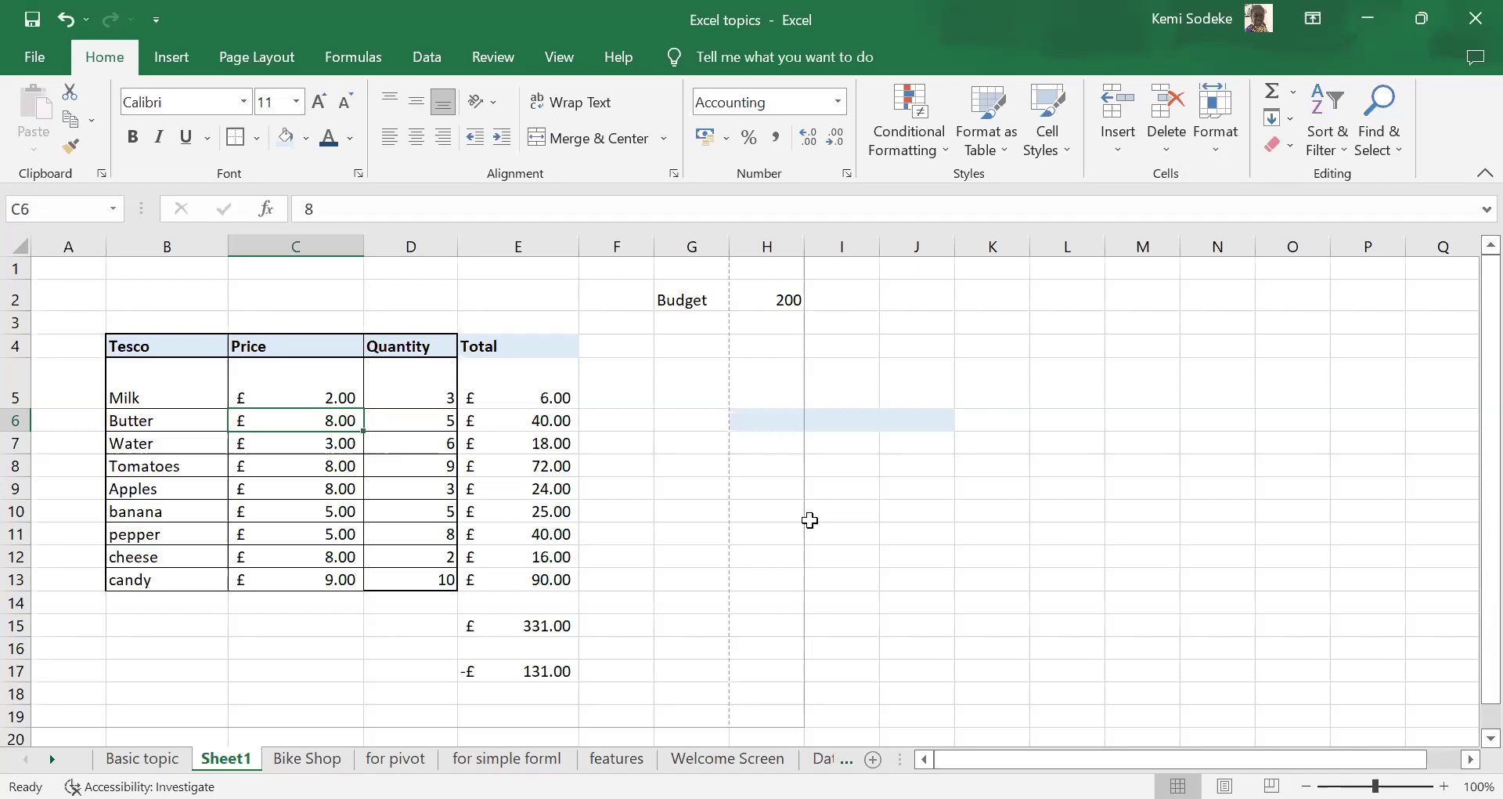
pyautogui.write('5')
pyautogui.press('Return')
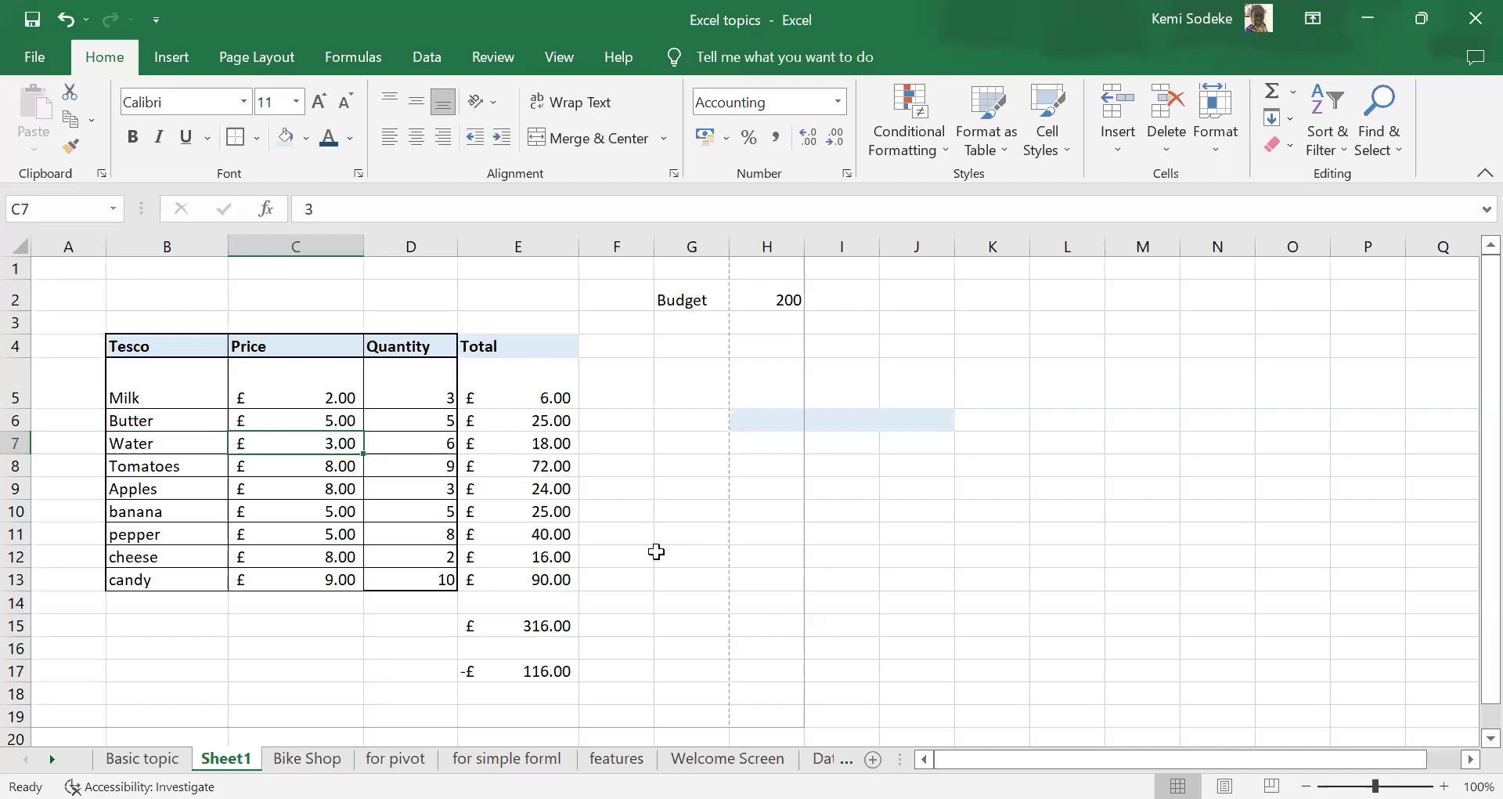
pyautogui.click(553, 628)
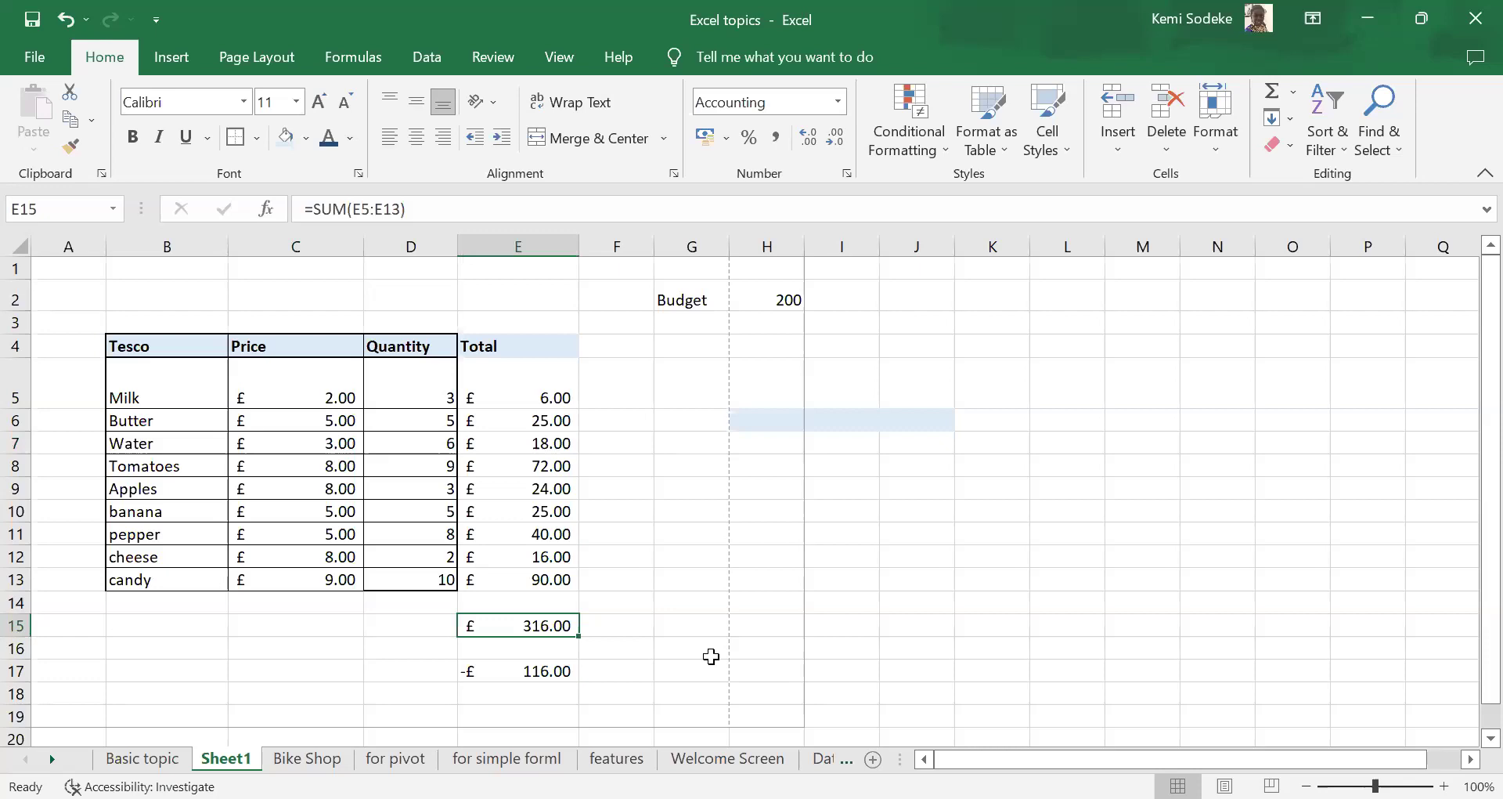
pyautogui.click(539, 670)
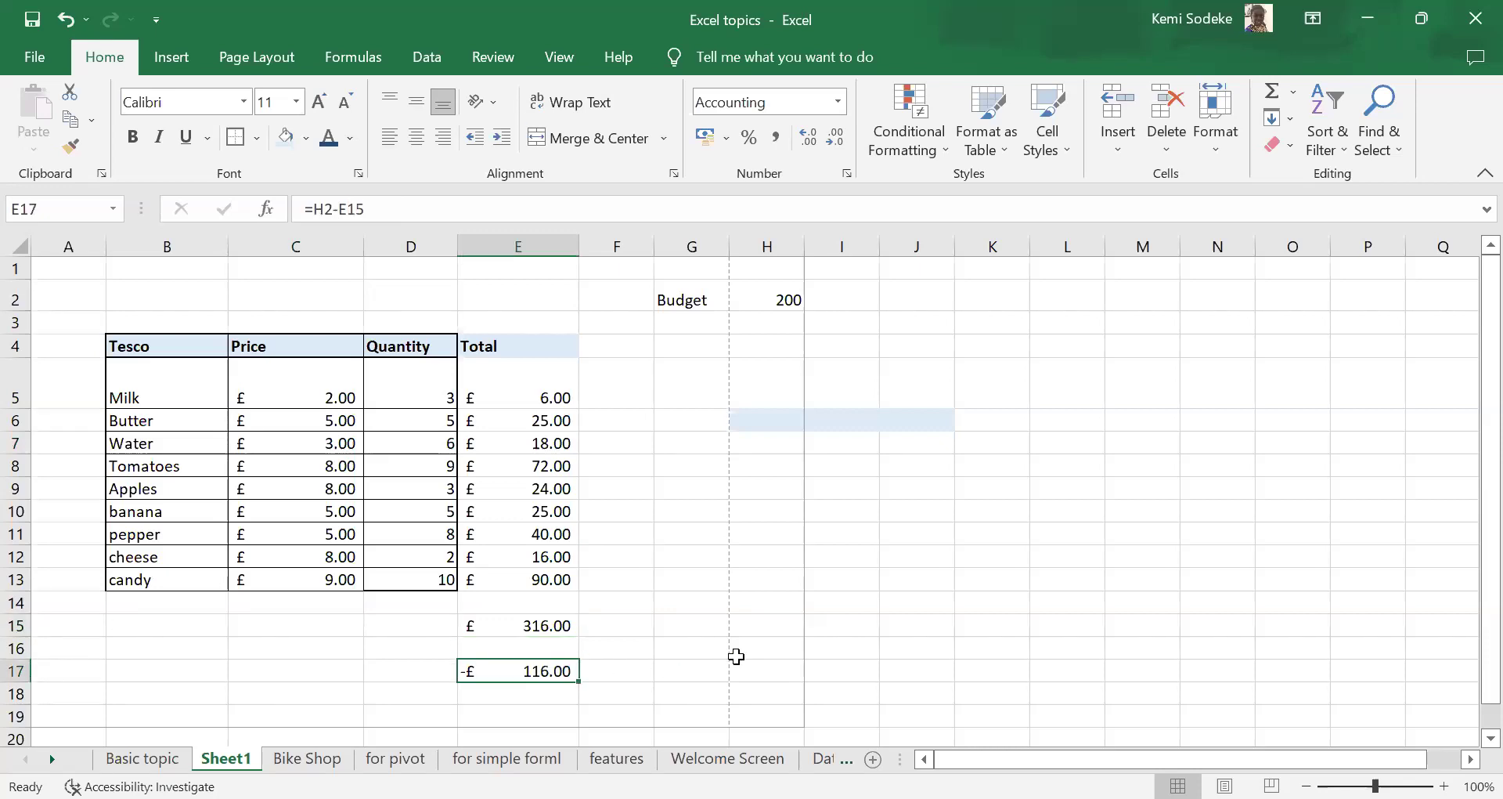
# - Set the Tomatoes quantity to 1 and pepper quantity to 0, bringing the total to £212.00
pyautogui.click(405, 473)
pyautogui.write('1')
pyautogui.press('Return')
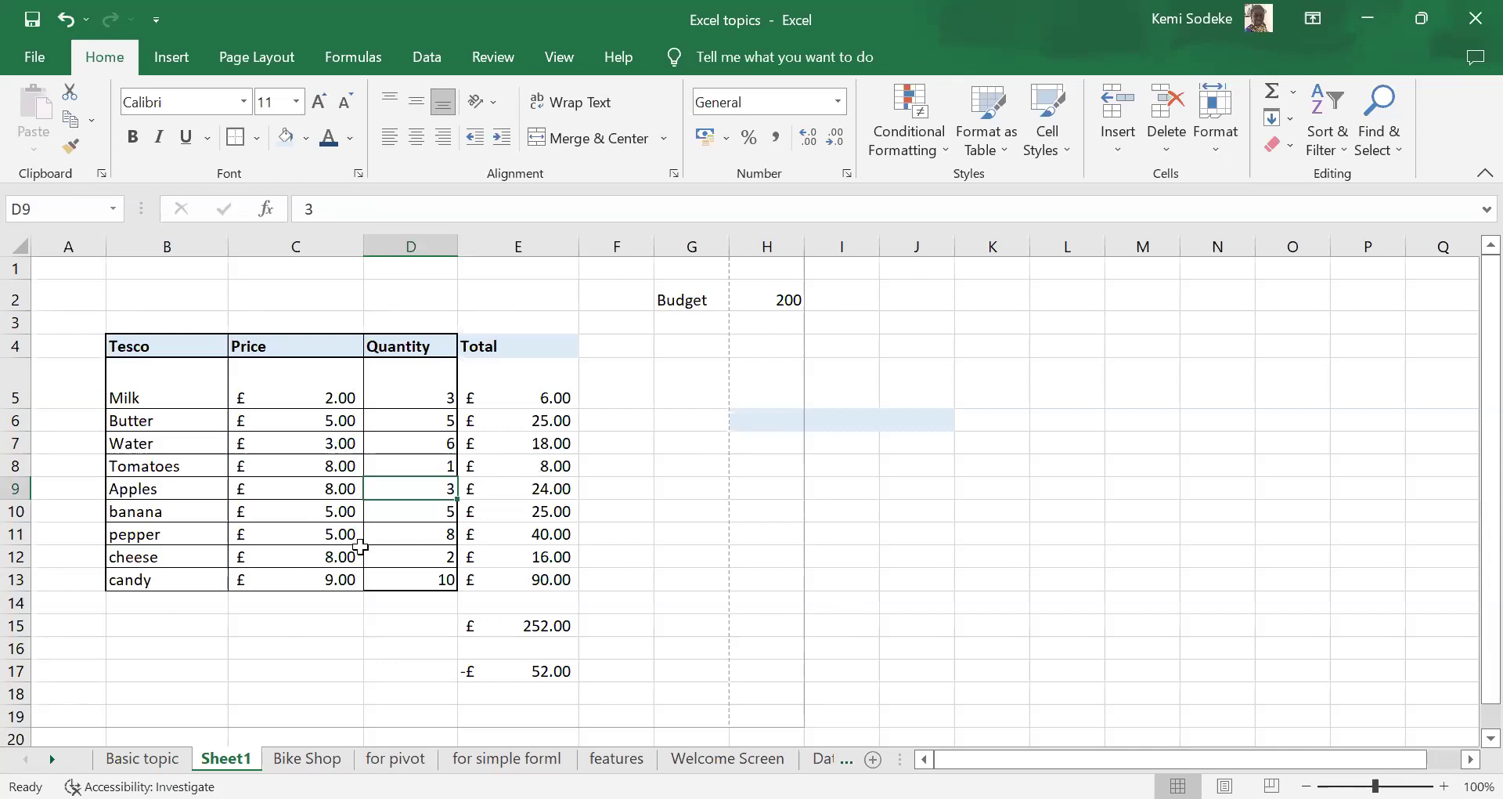
pyautogui.click(403, 537)
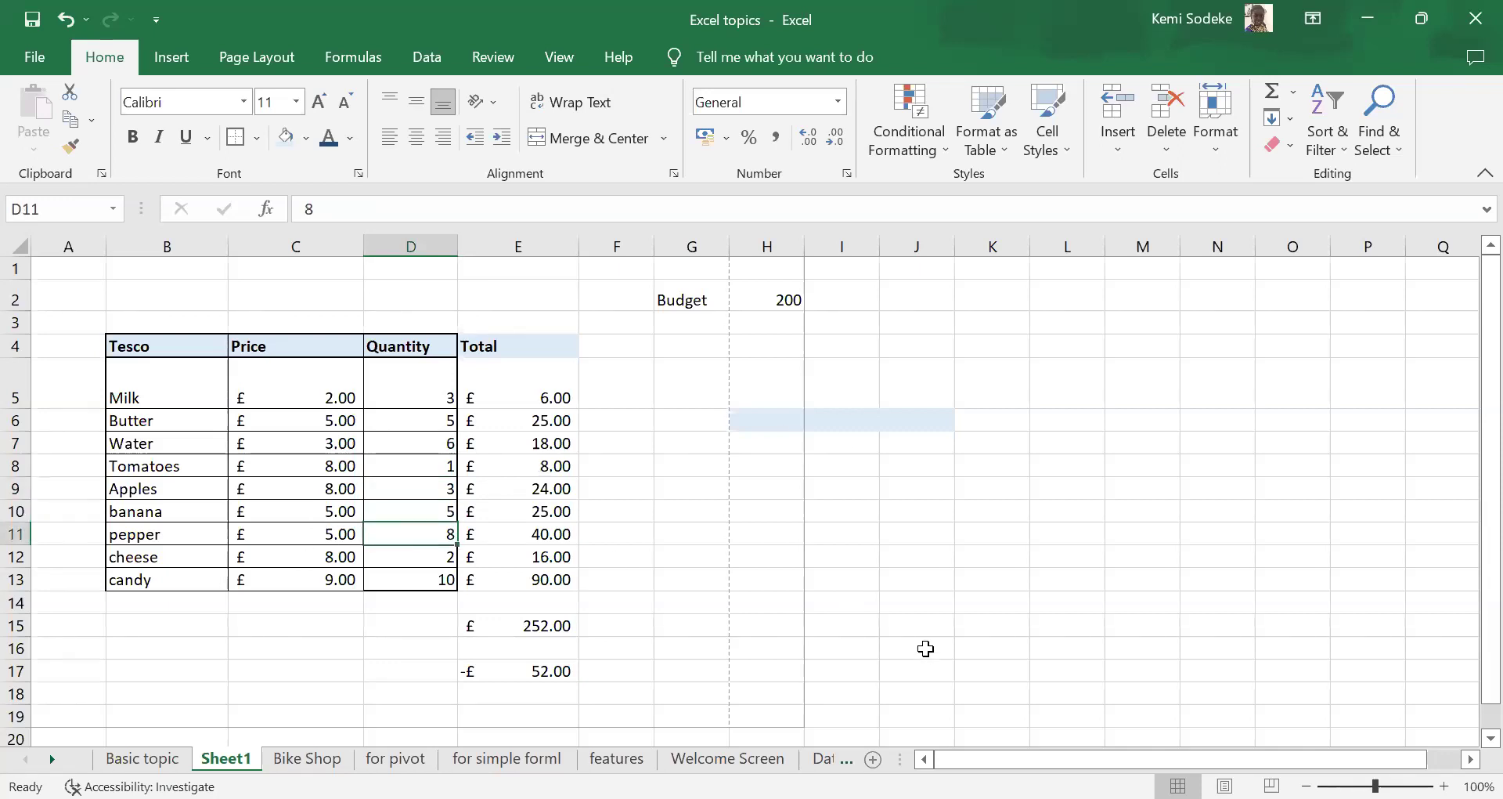
pyautogui.write('0')
pyautogui.press('Return')
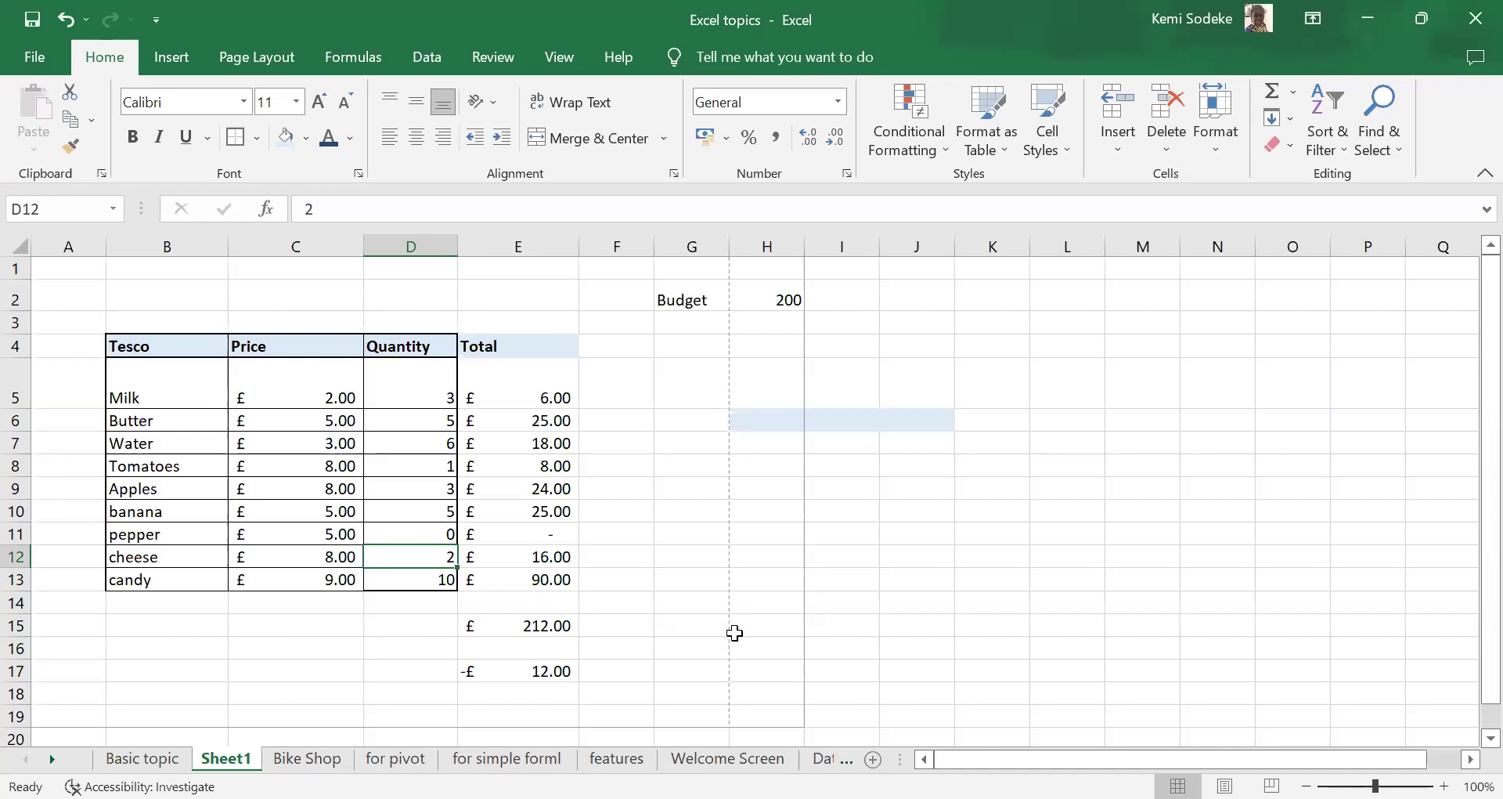
pyautogui.click(539, 629)
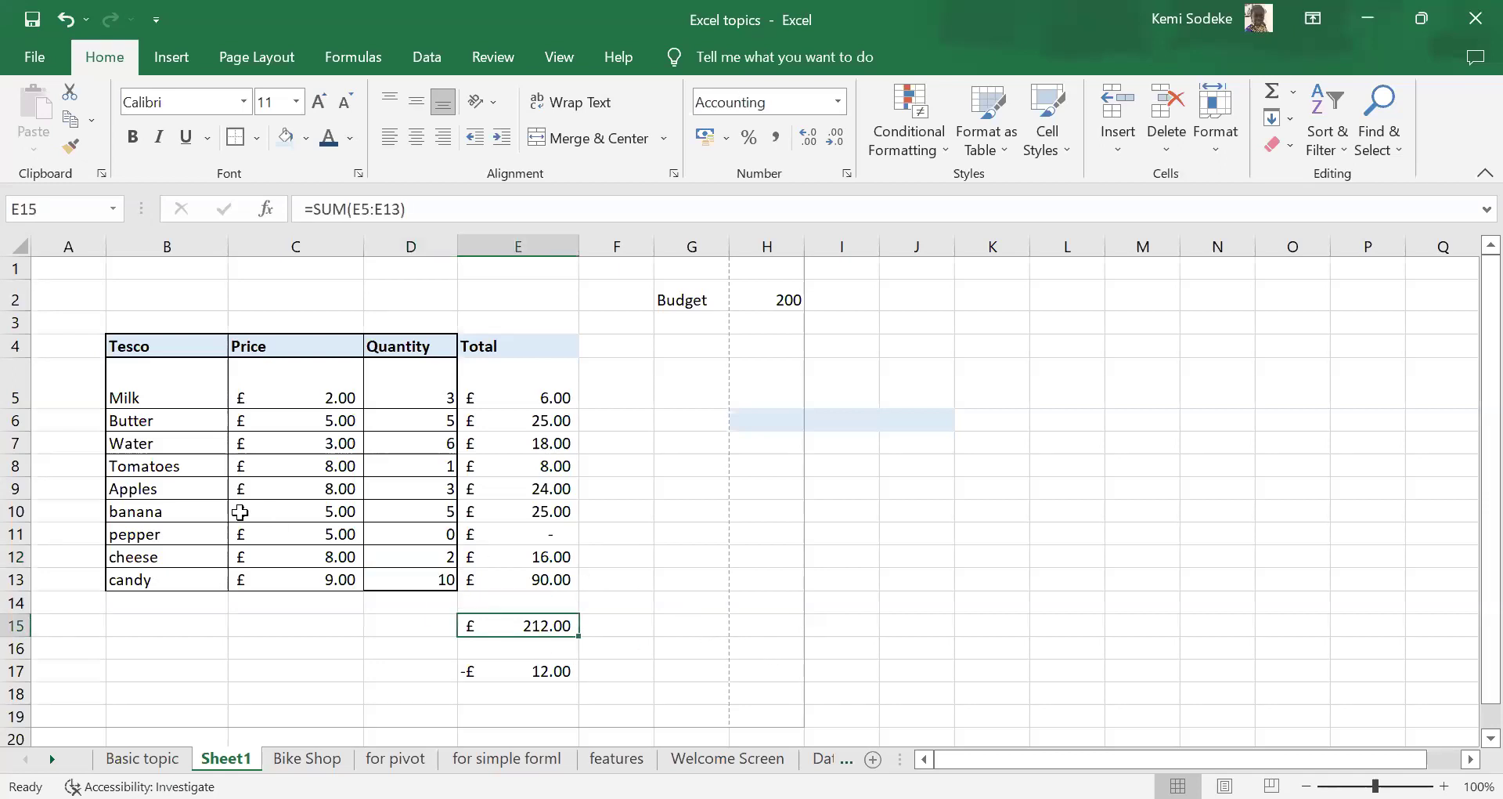
# - Change the Apples price in C9 to 2, so the grand total becomes £194.00
pyautogui.click(295, 487)
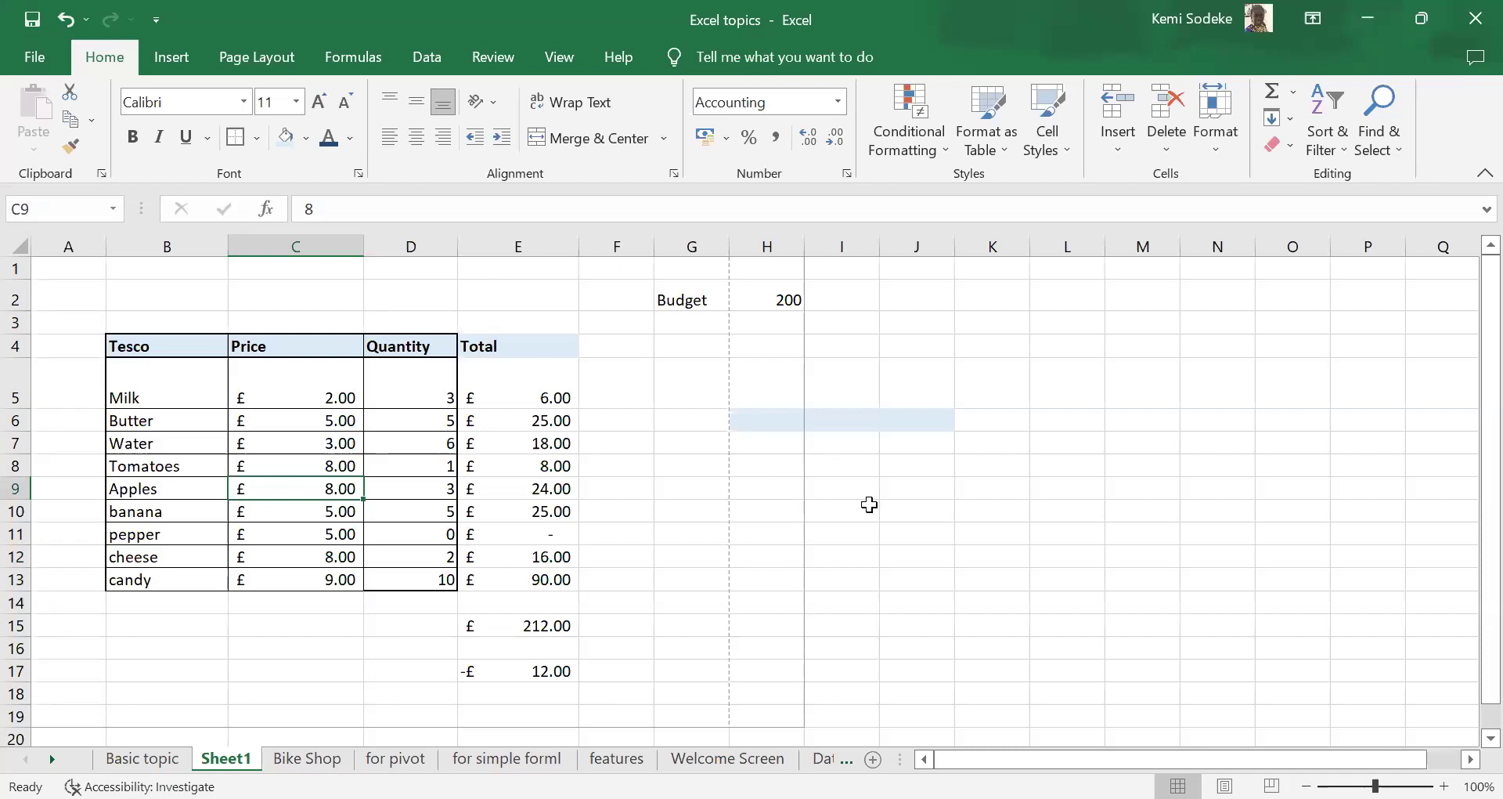
pyautogui.write('2')
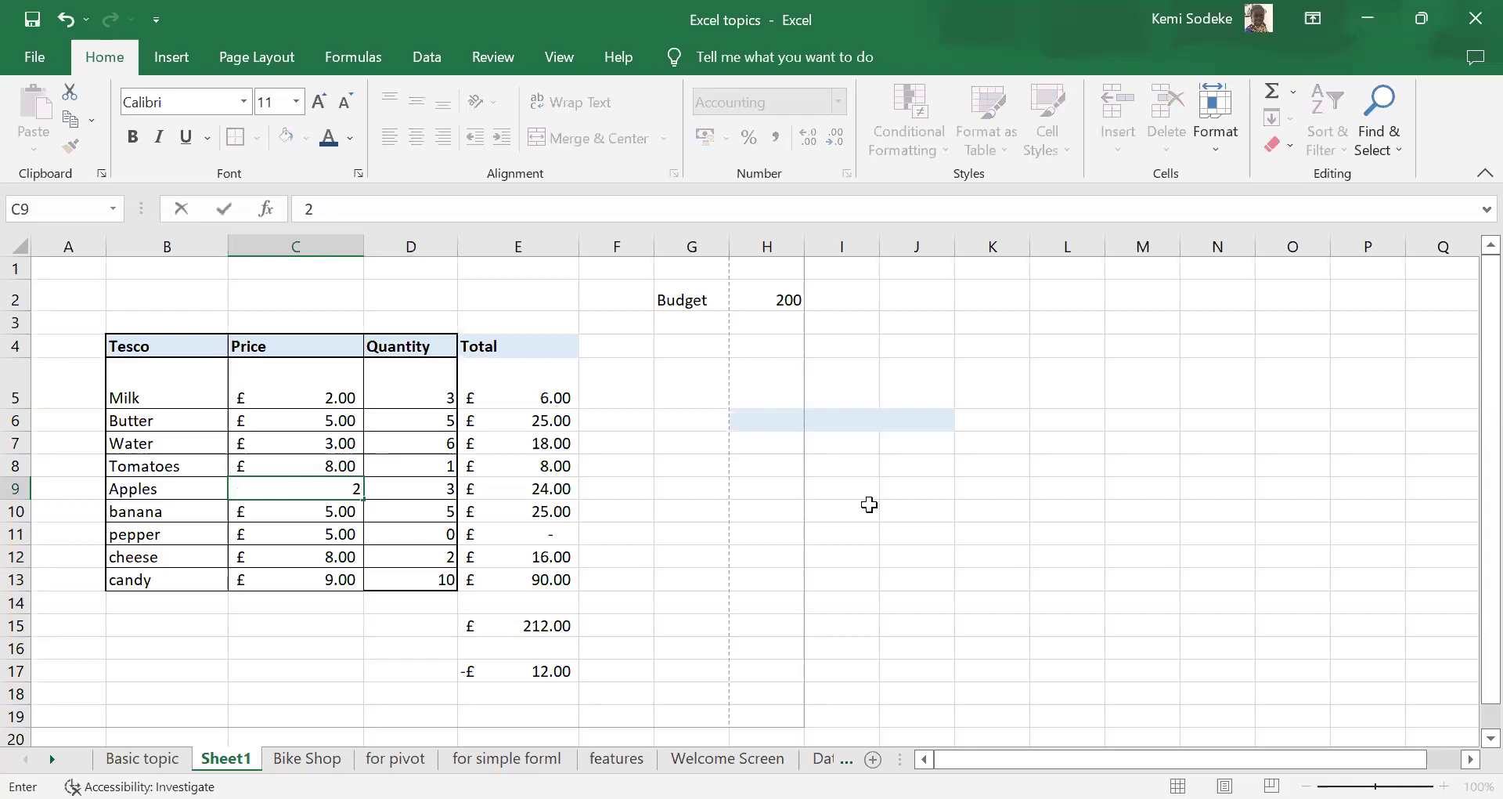
pyautogui.press('Return')
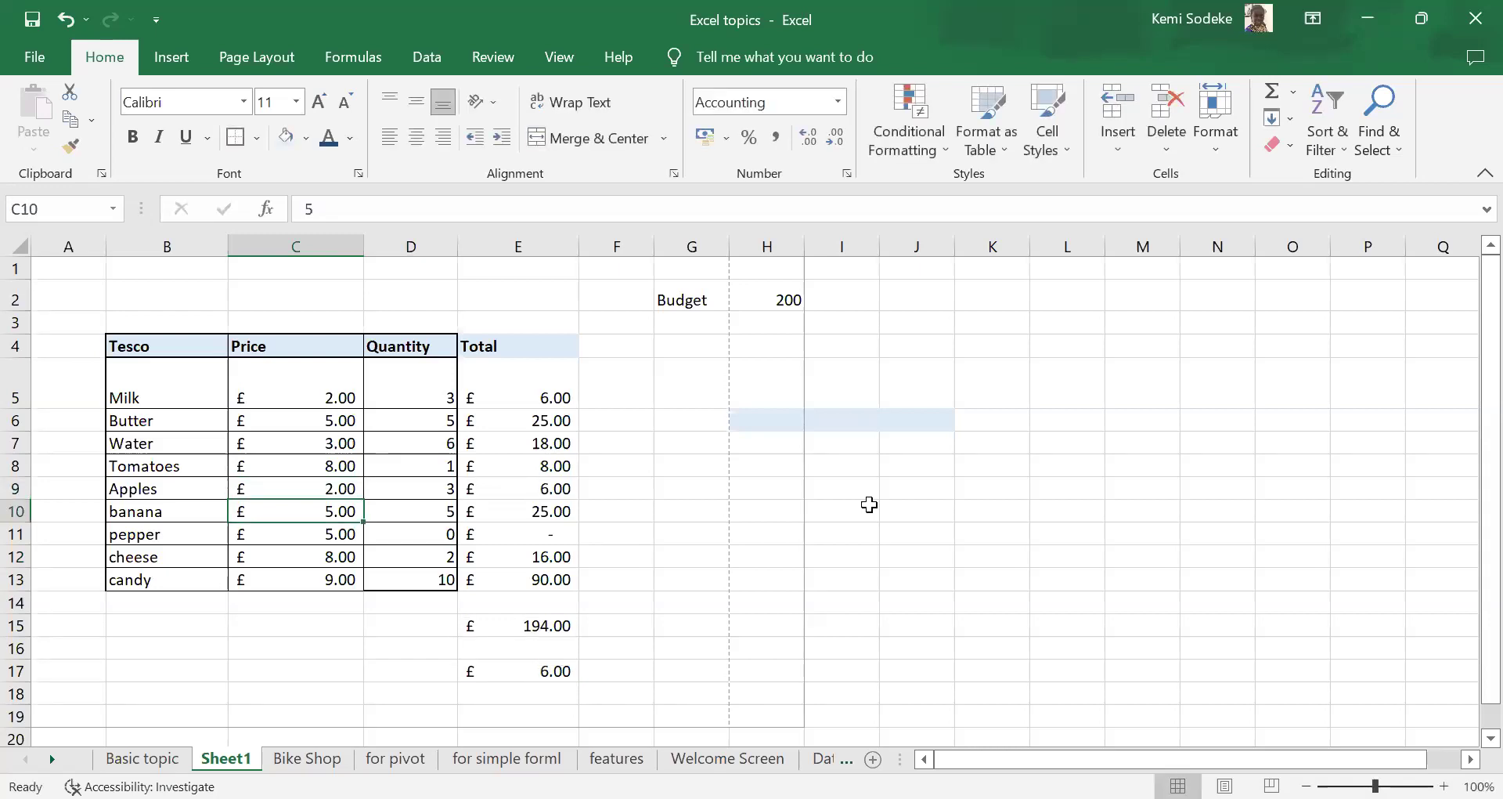
pyautogui.click(512, 630)
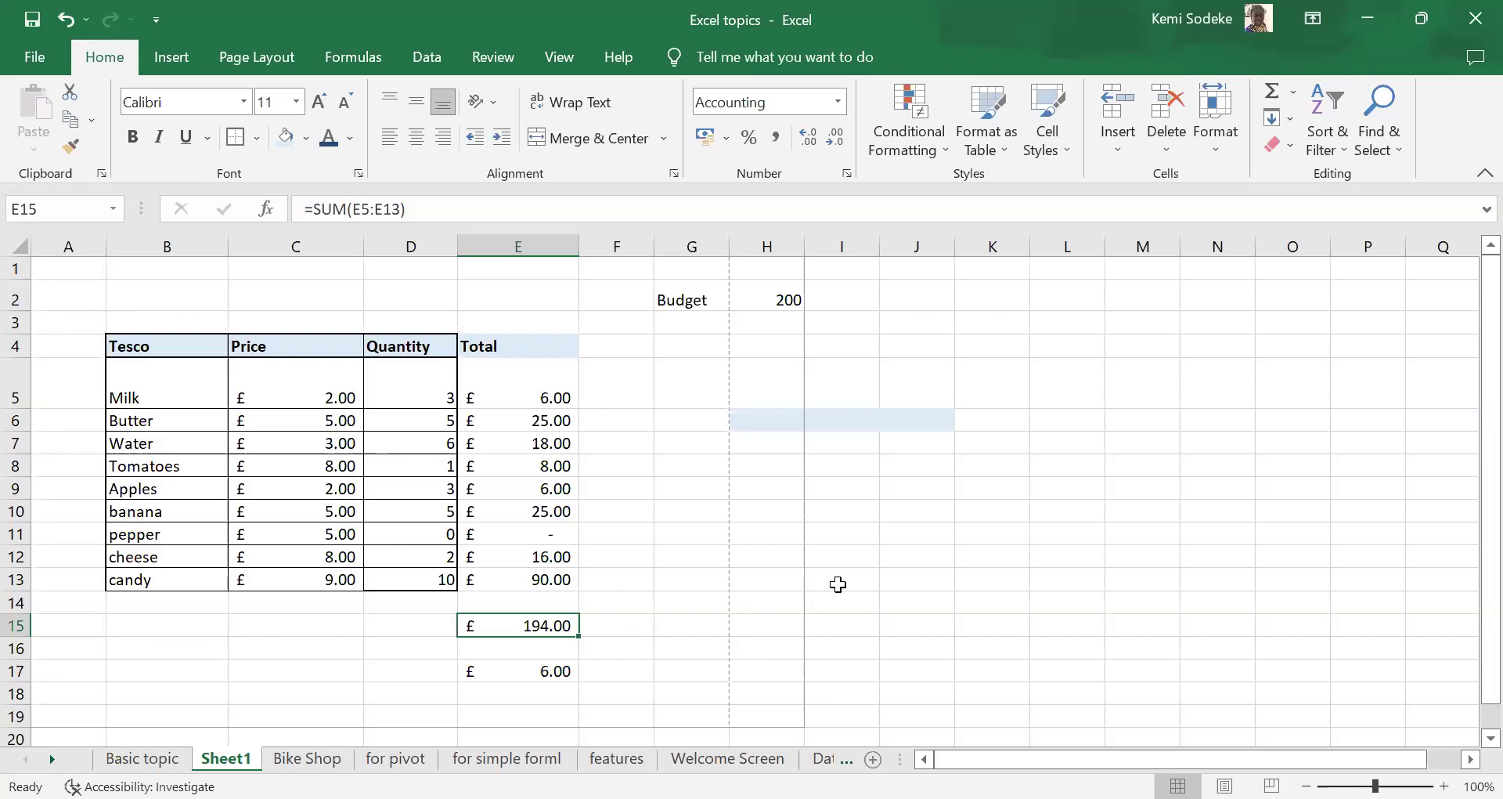
pyautogui.scroll(-1, 720, 576)
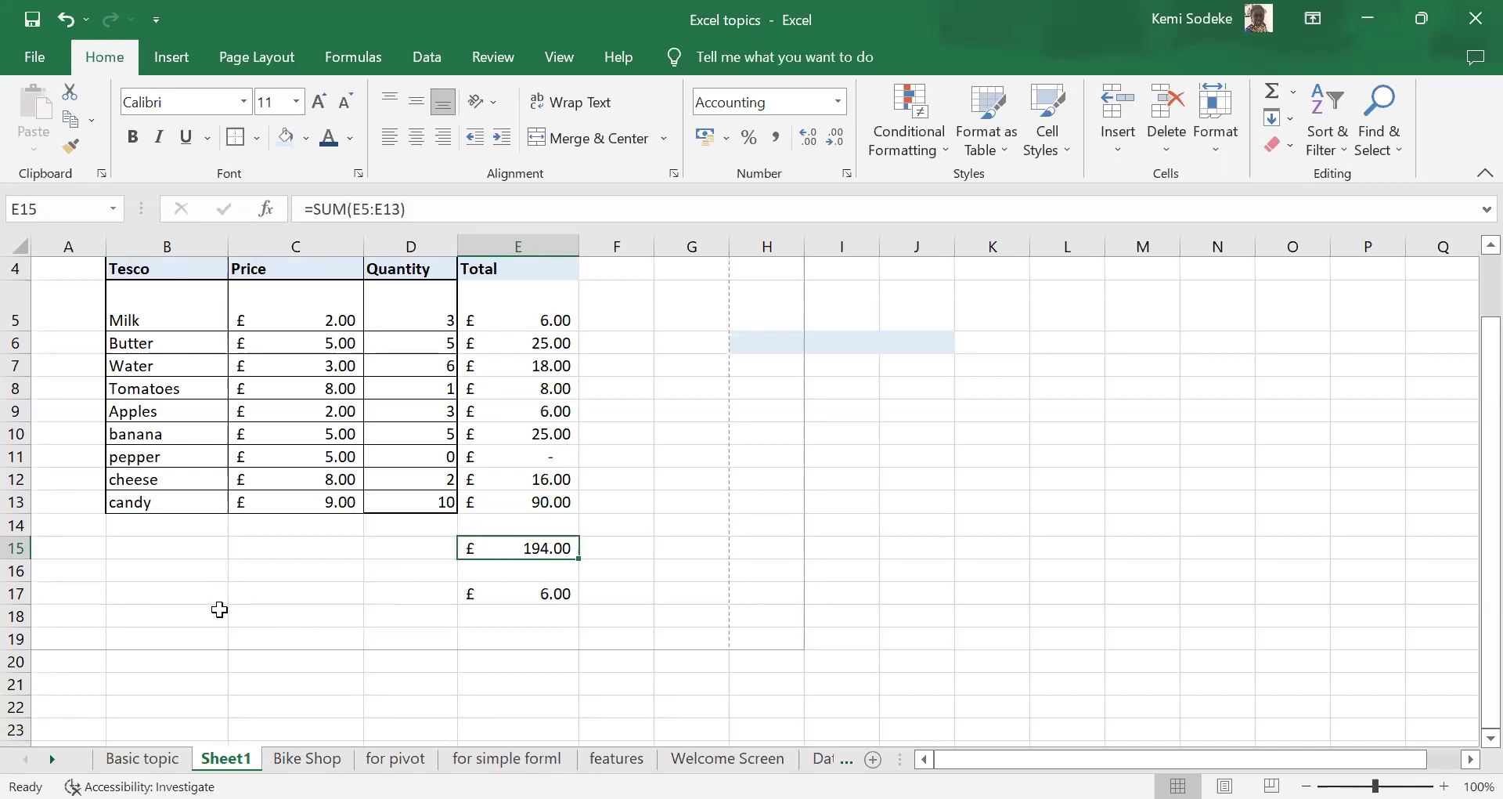
# - Add an Oil row in B14:D14 with price 5 and quantity 2
pyautogui.click(169, 526)
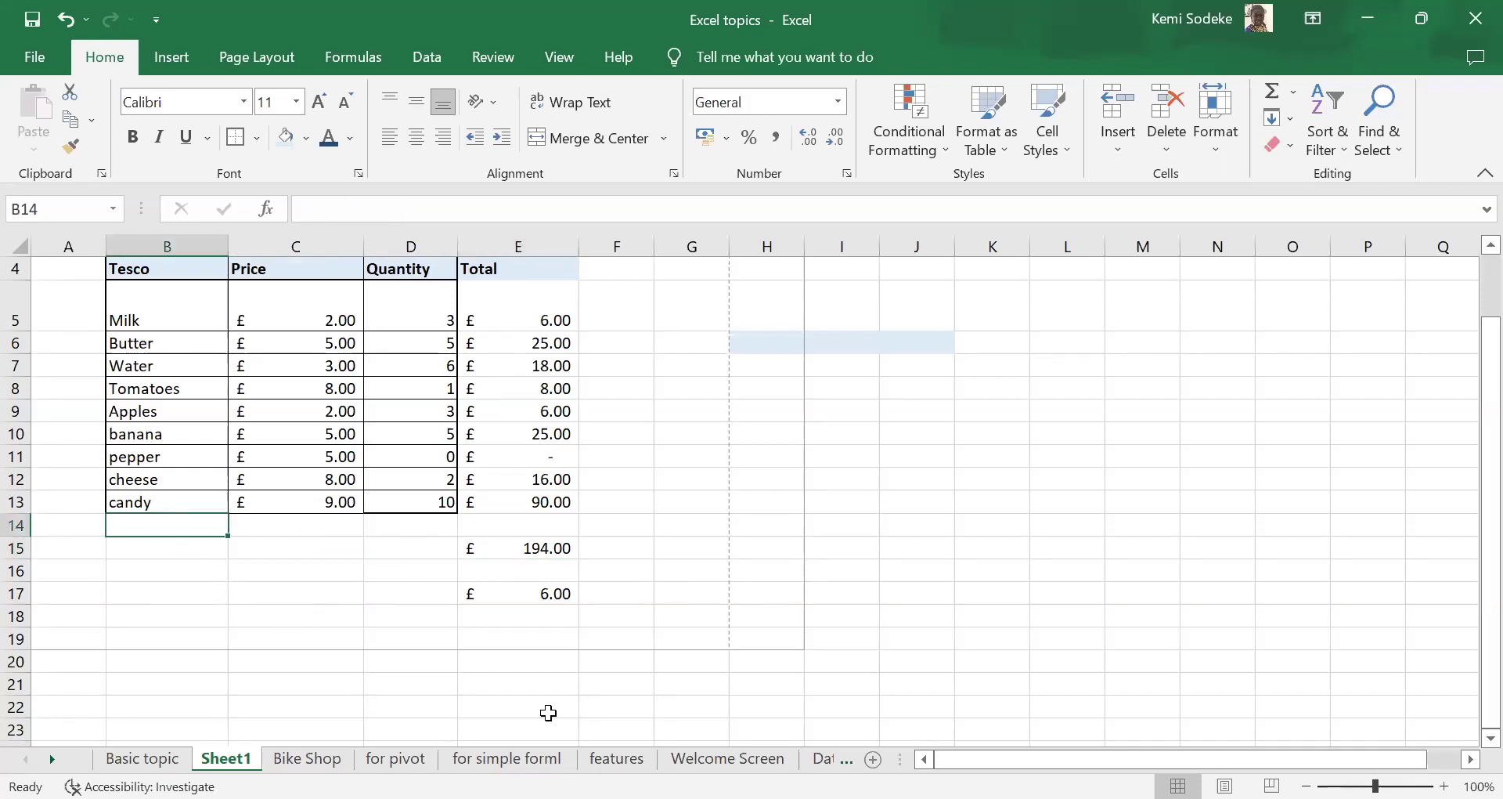
pyautogui.write('Oil')
pyautogui.press('Tab')
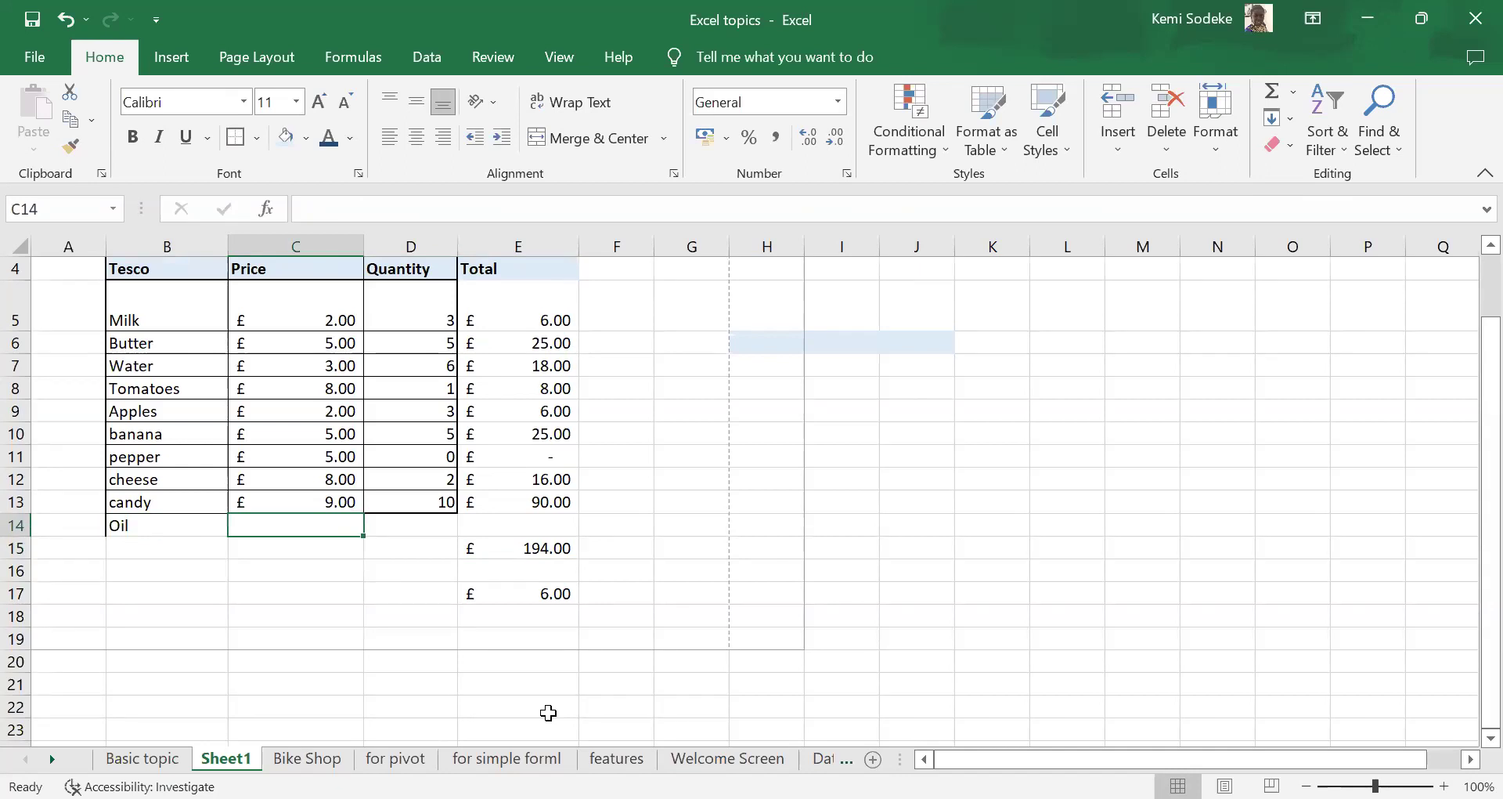
pyautogui.write('5')
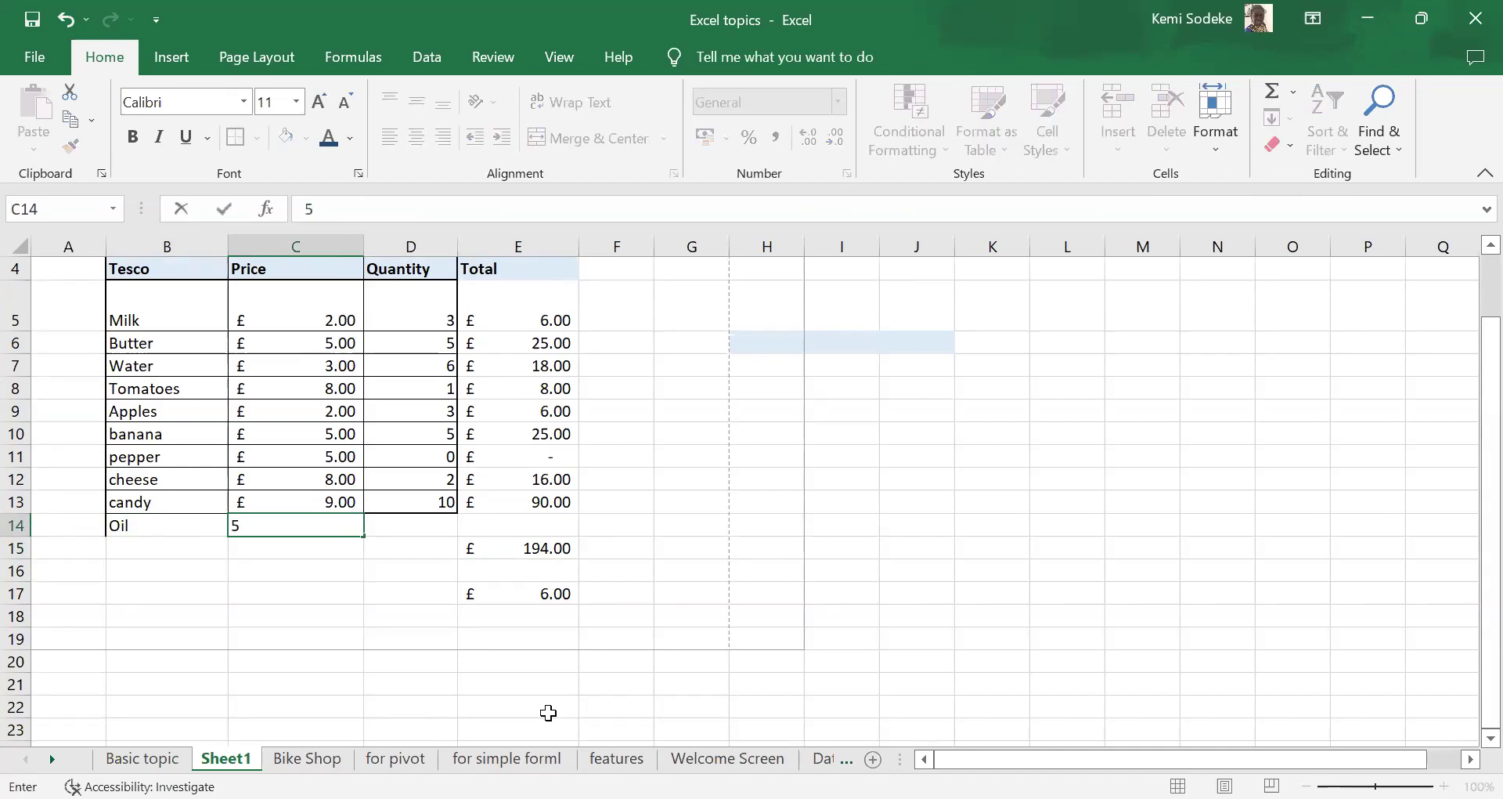
pyautogui.press('Tab')
pyautogui.write('2')
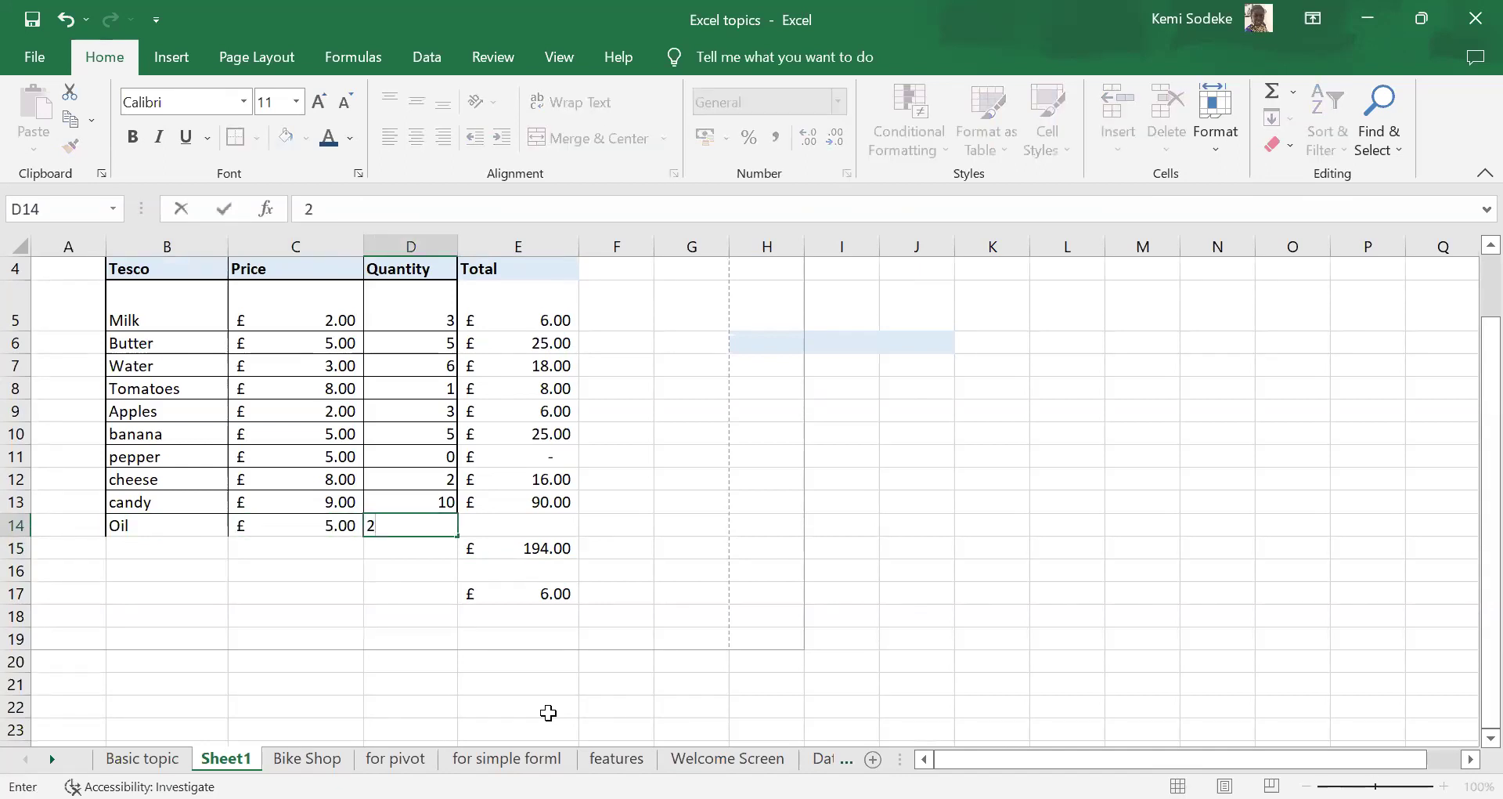
pyautogui.press('Return')
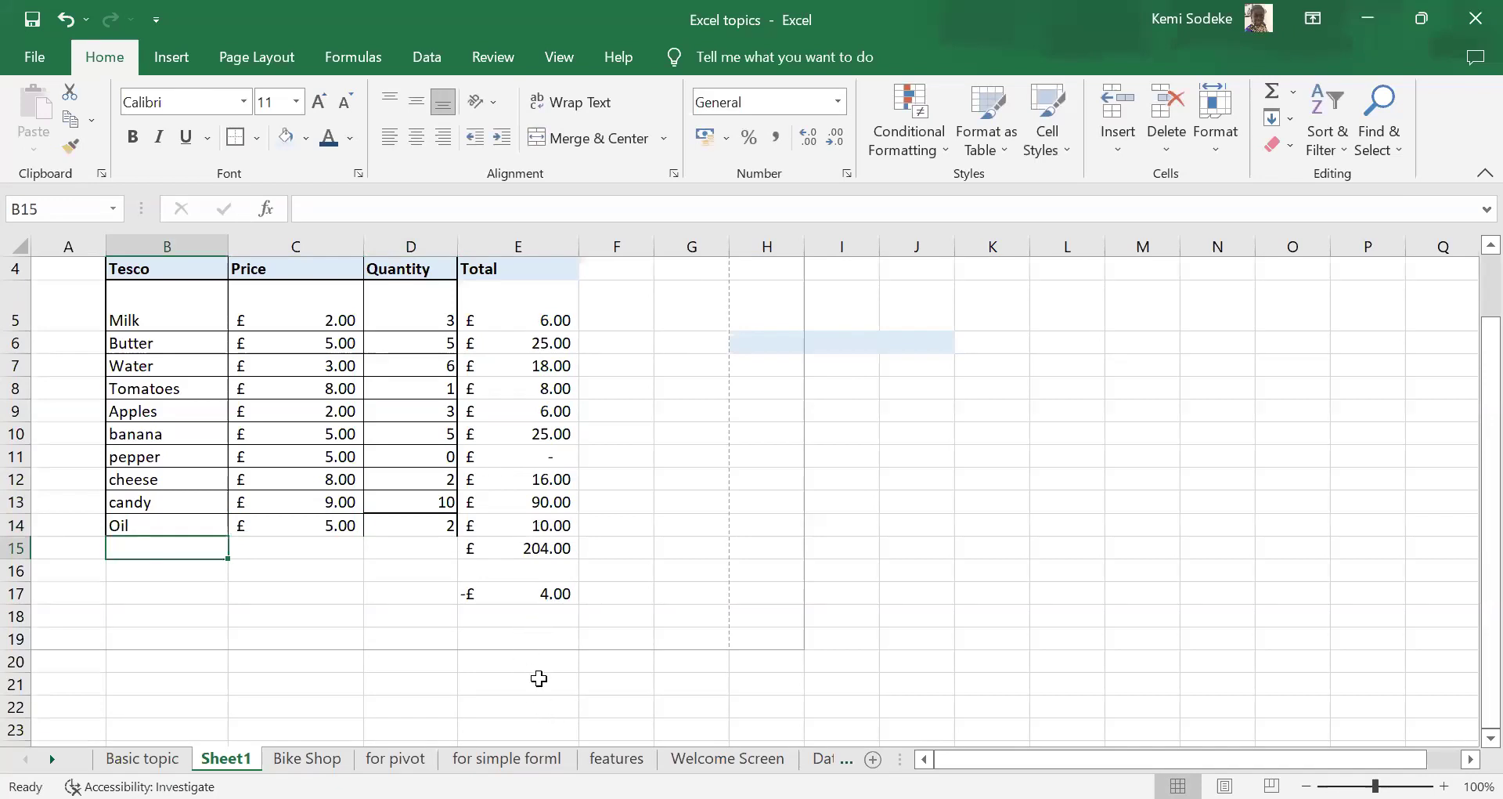
# - Verify the Oil total of £10.00, grand total £204.00 and remaining budget -£4.00
pyautogui.click(540, 526)
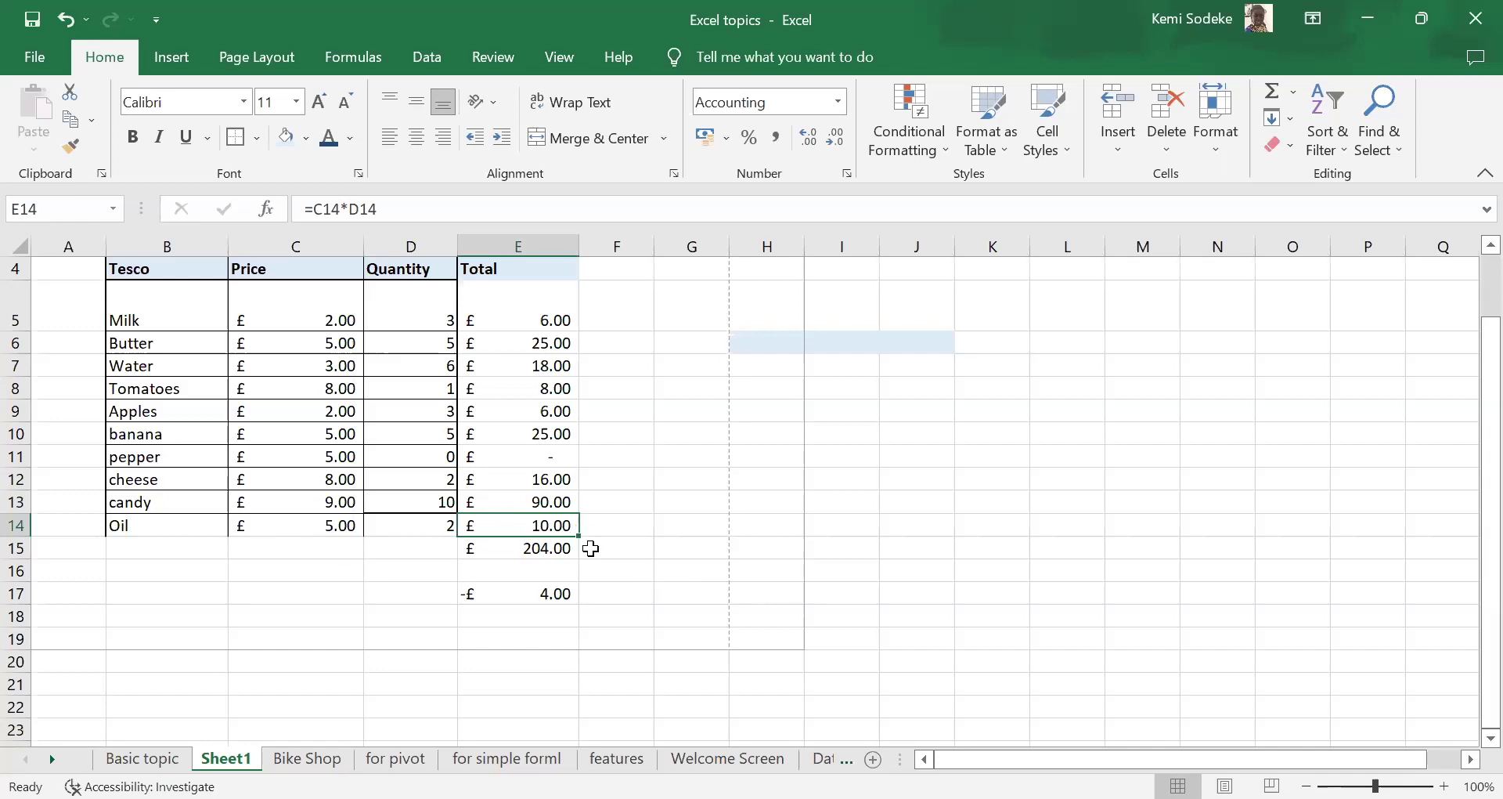
pyautogui.click(524, 548)
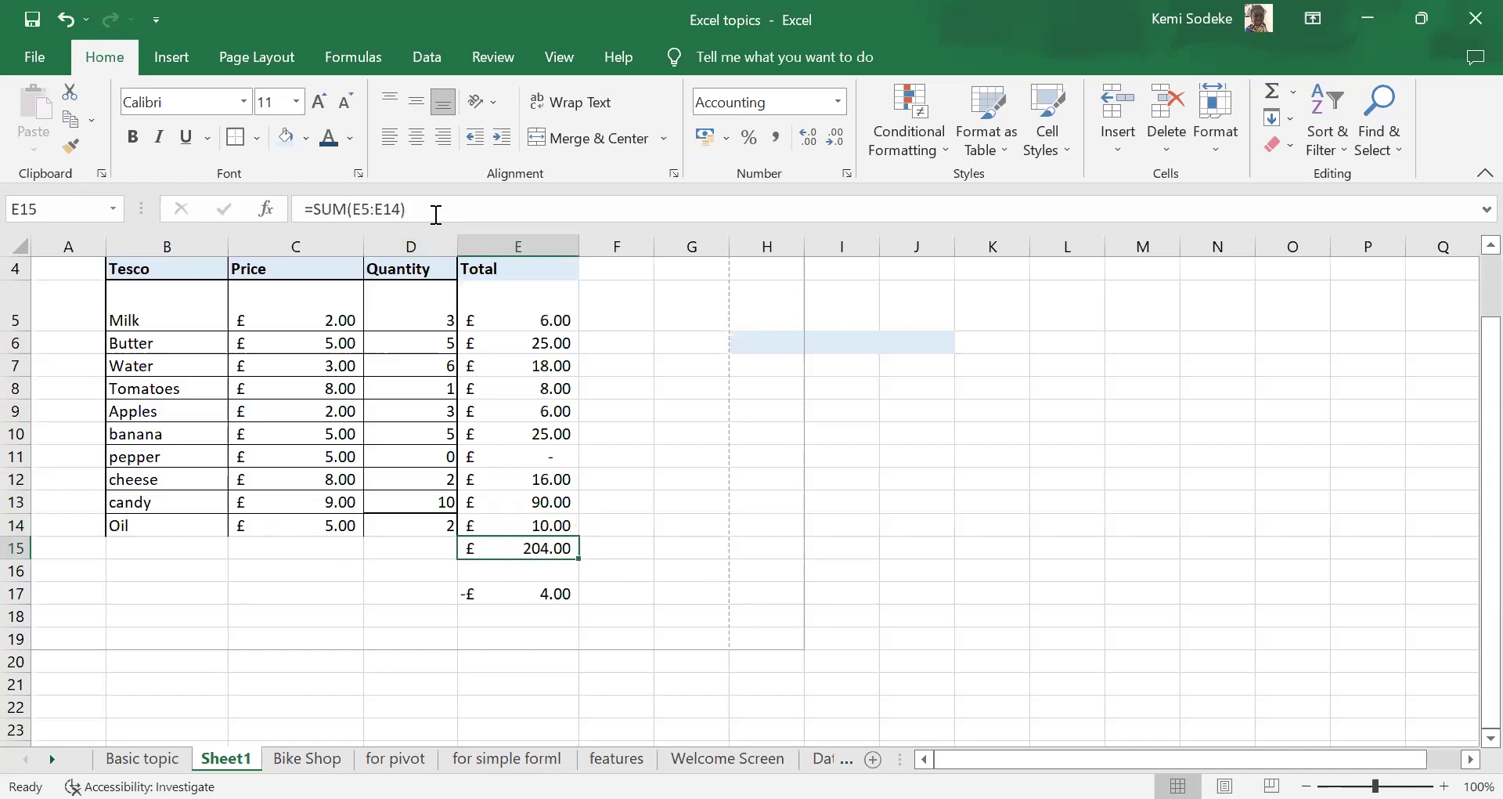
pyautogui.click(548, 593)
pyautogui.scroll(1, 892, 608)
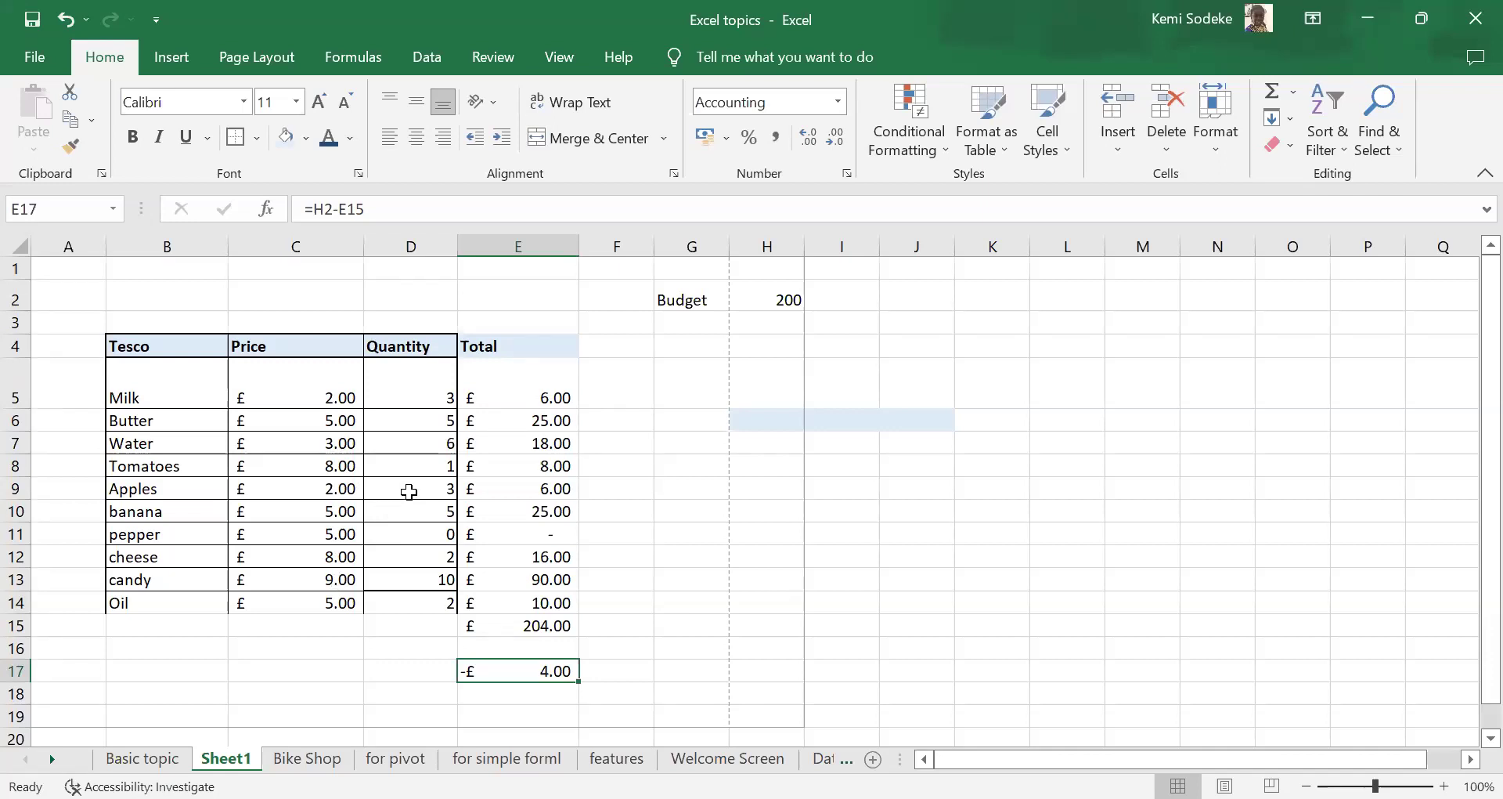
# - Change the Apples quantity in D9 to 1, making the total £200.00 and remainder zero
pyautogui.click(436, 489)
pyautogui.write('1')
pyautogui.press('Return')
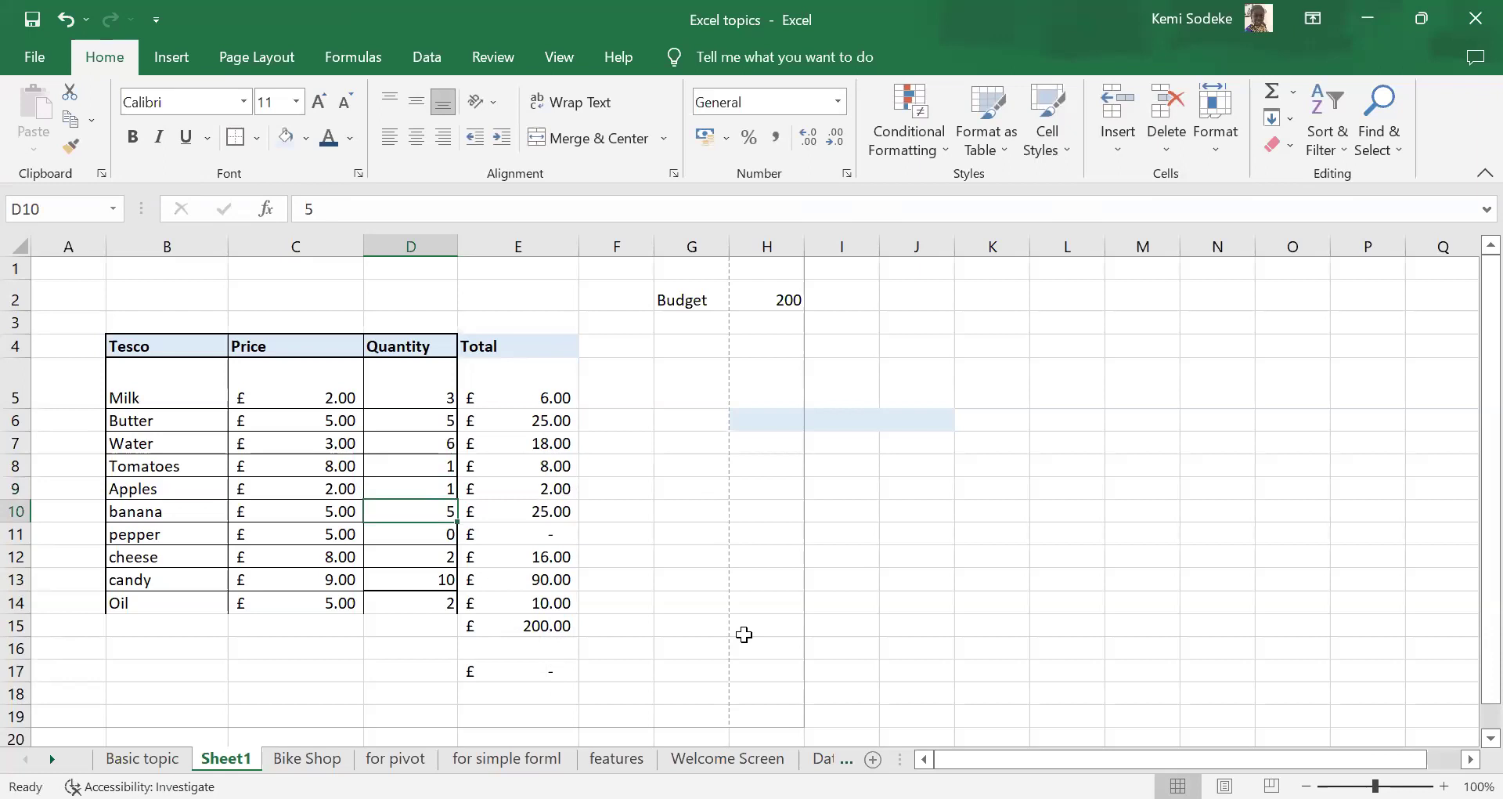
pyautogui.click(527, 672)
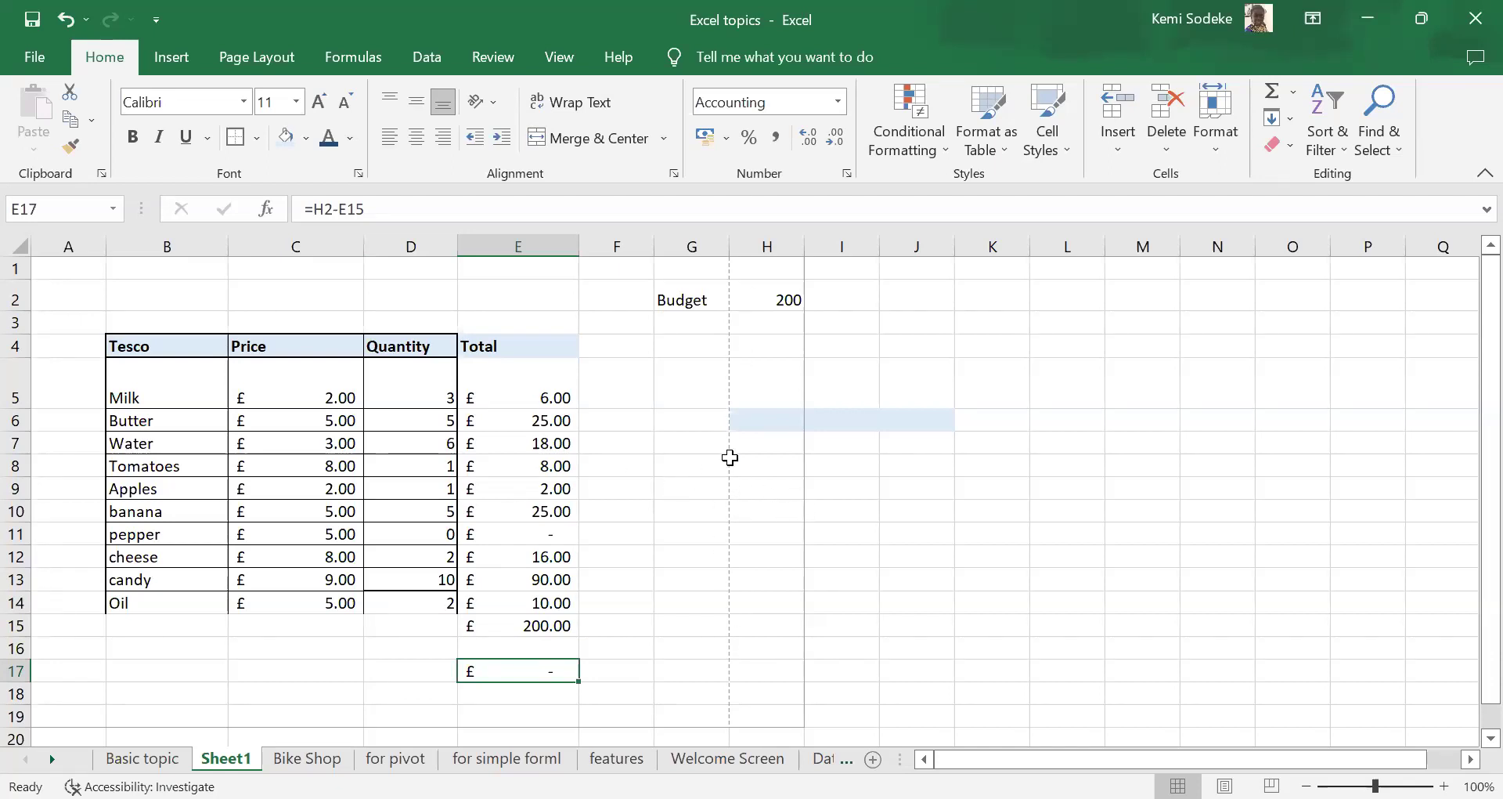
pyautogui.click(818, 529)
pyautogui.scroll(-1, 689, 495)
pyautogui.scroll(1, 689, 495)
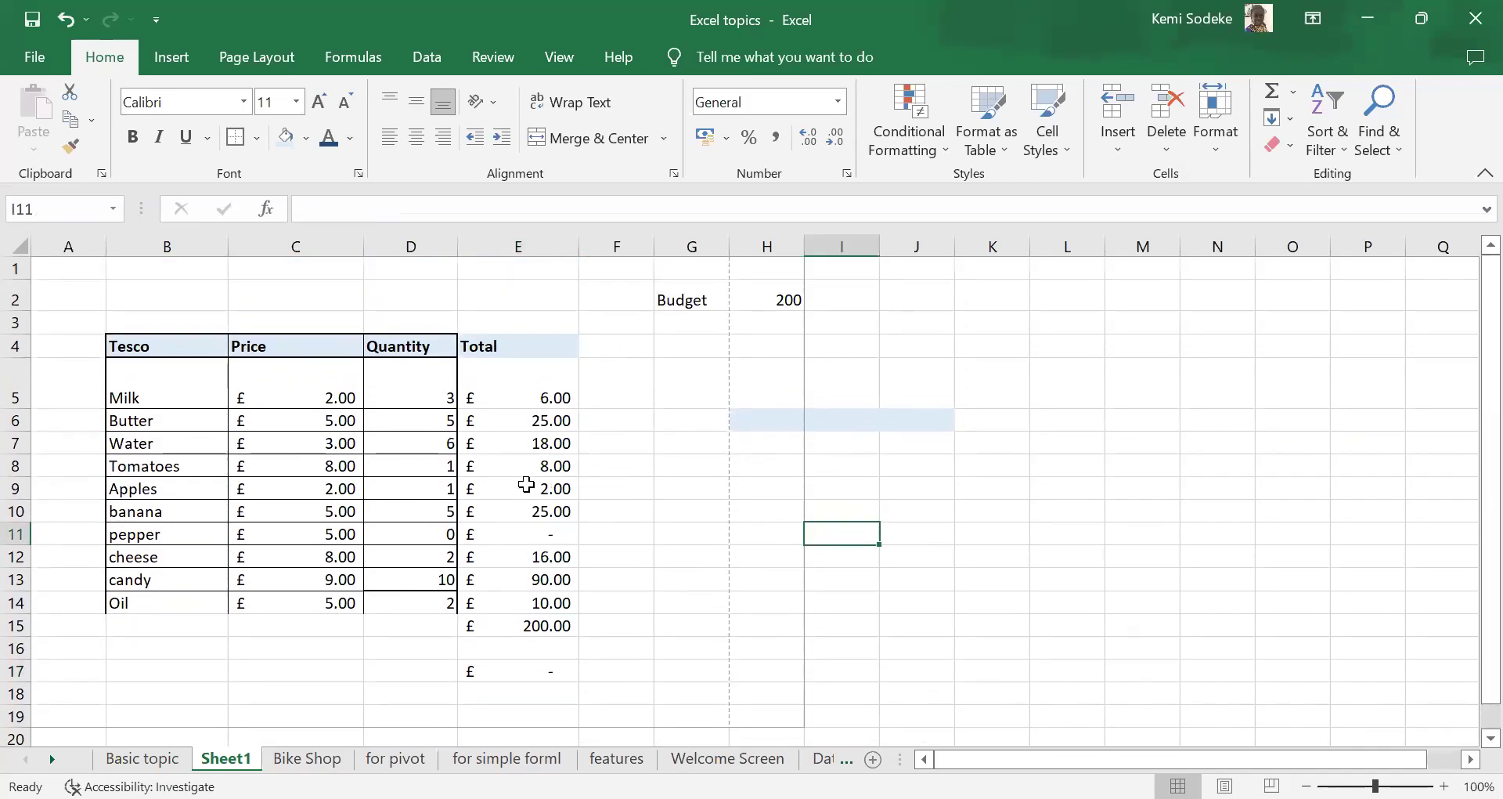
# - Apply All Borders to the Tesco table B4:E14, then check the E15 grand total formula
pyautogui.moveTo(125, 343); pyautogui.dragTo(545, 613)
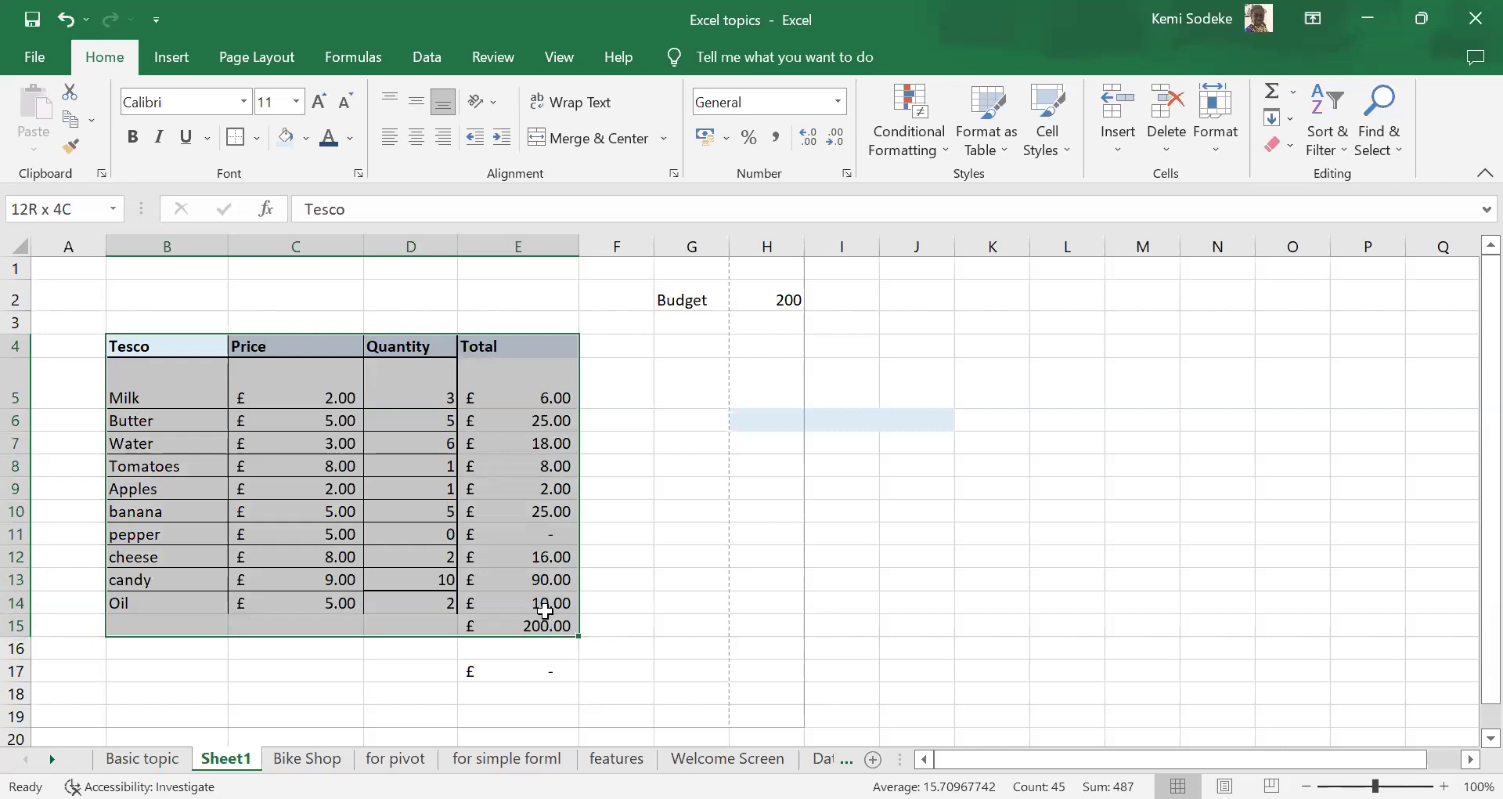
pyautogui.click(257, 137)
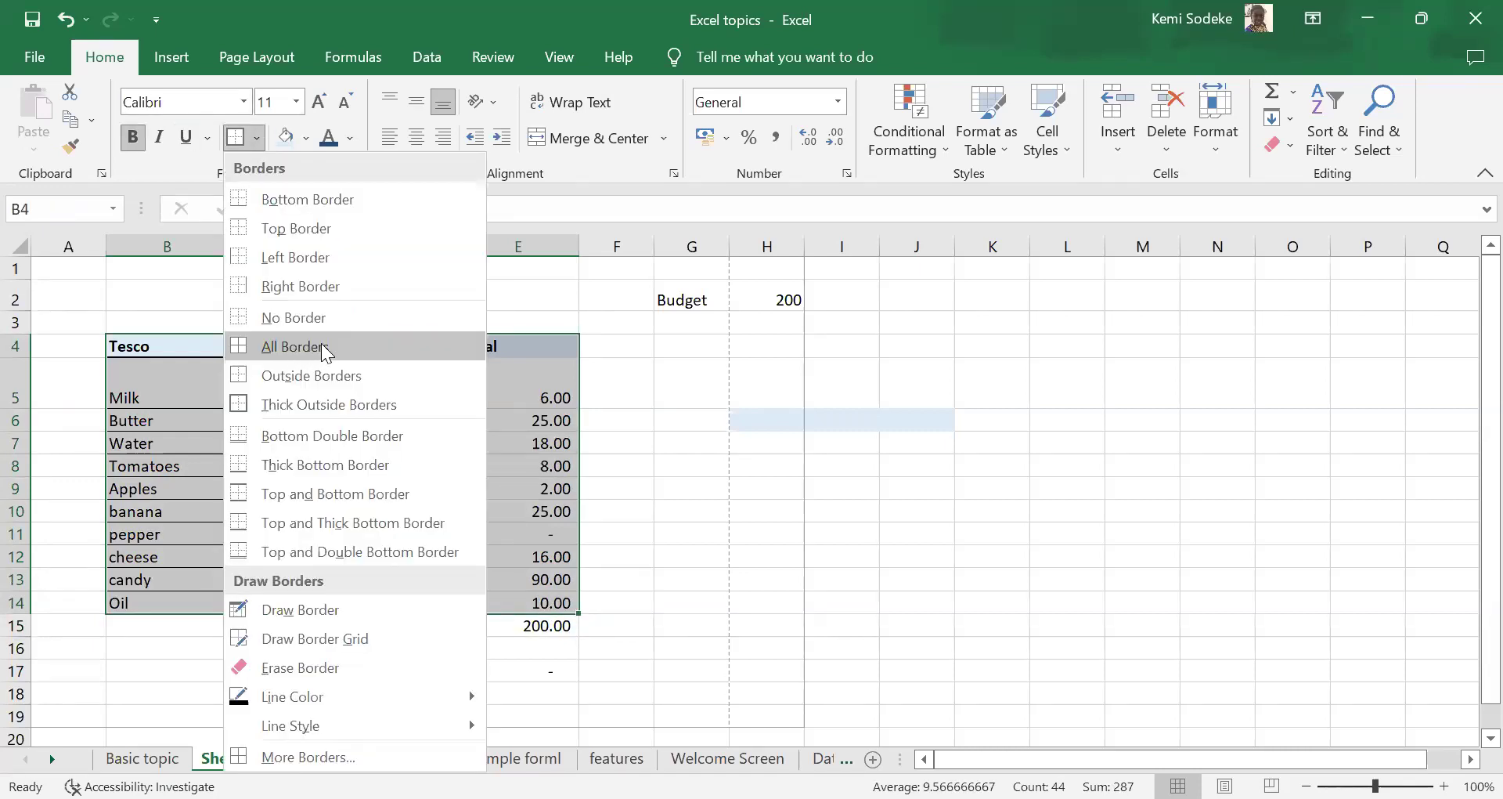
pyautogui.click(739, 527)
pyautogui.click(739, 462)
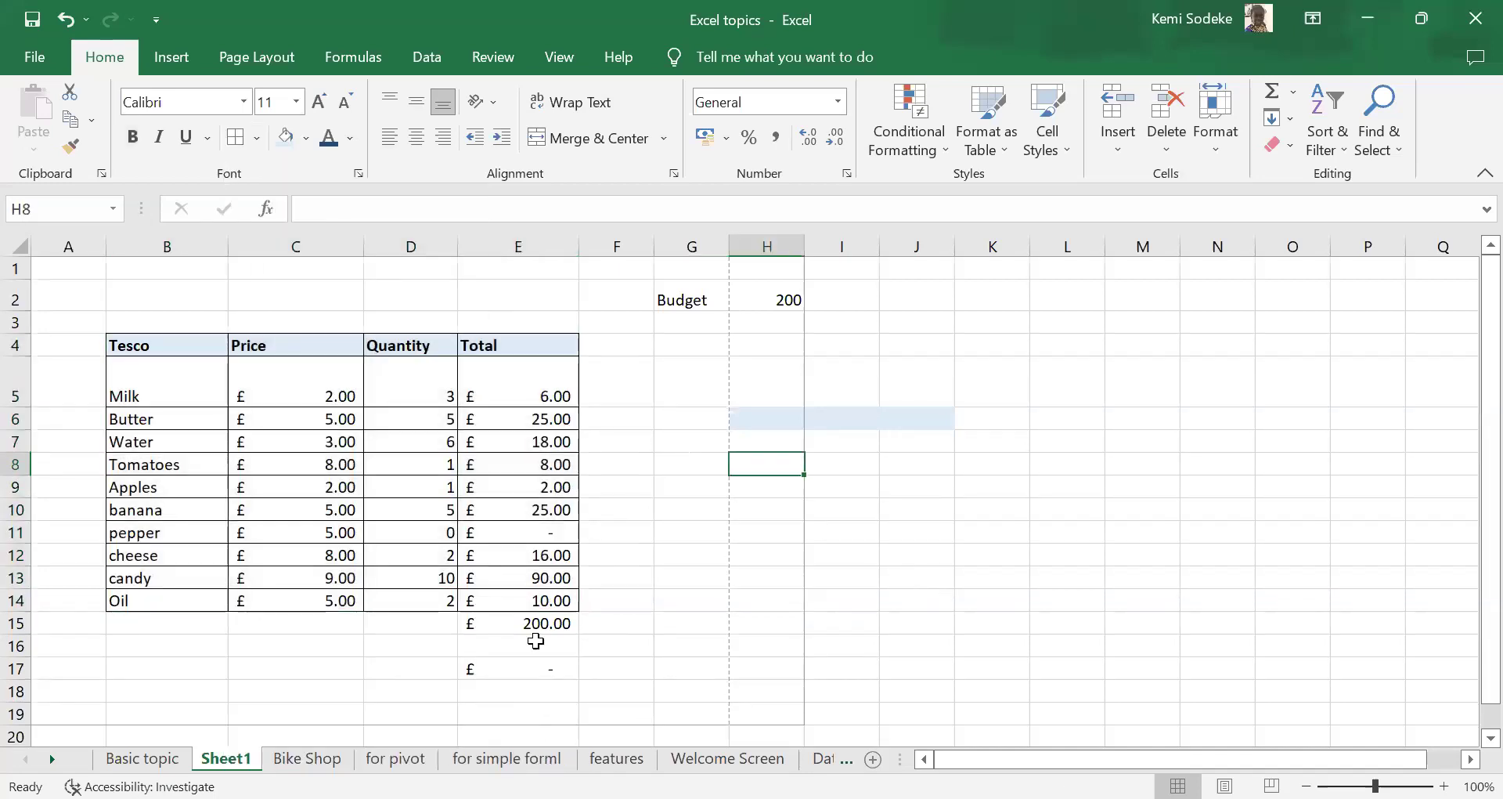
pyautogui.scroll(-3, 661, 576)
pyautogui.click(522, 454)
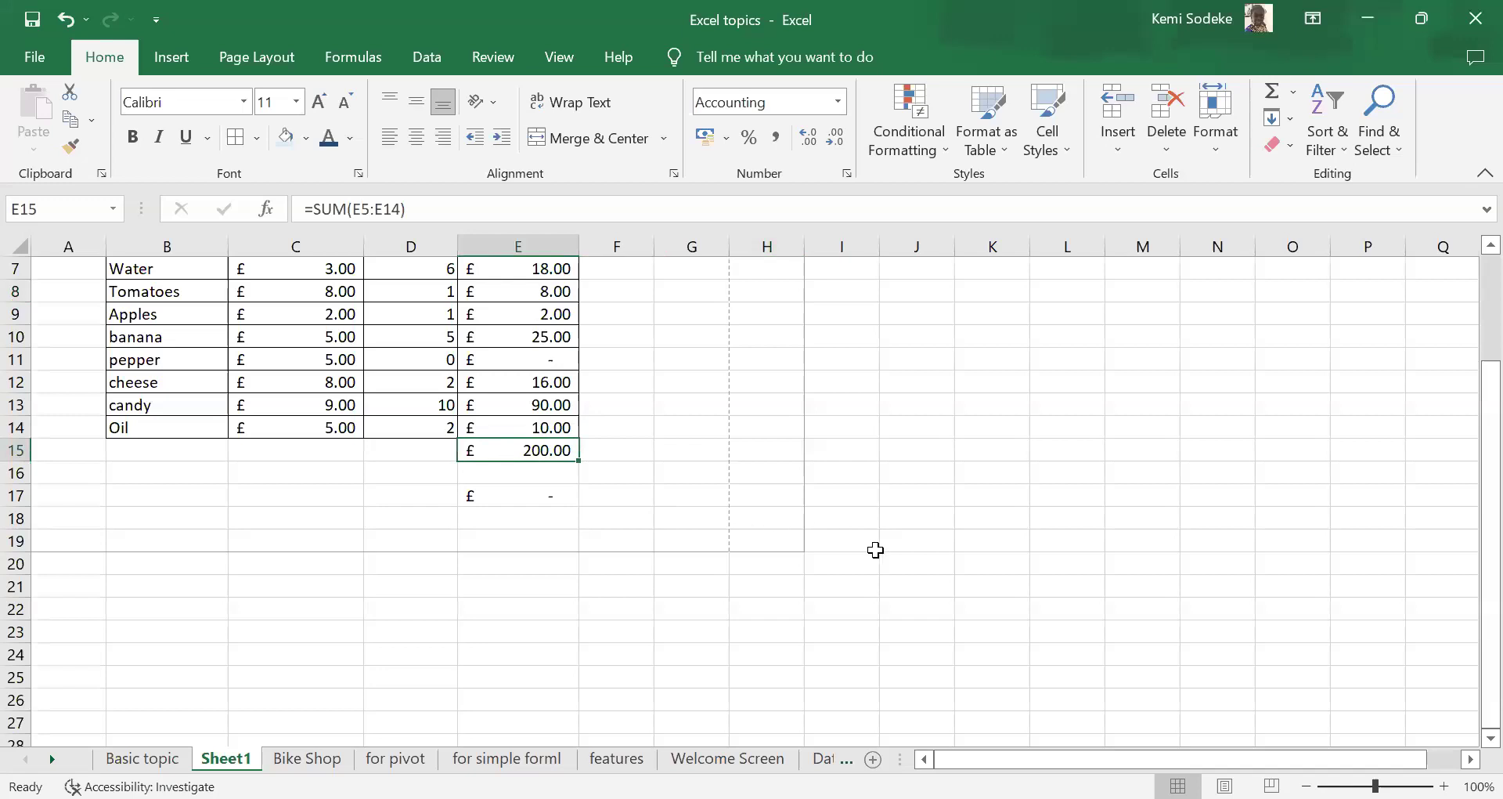
pyautogui.scroll(1, 872, 546)
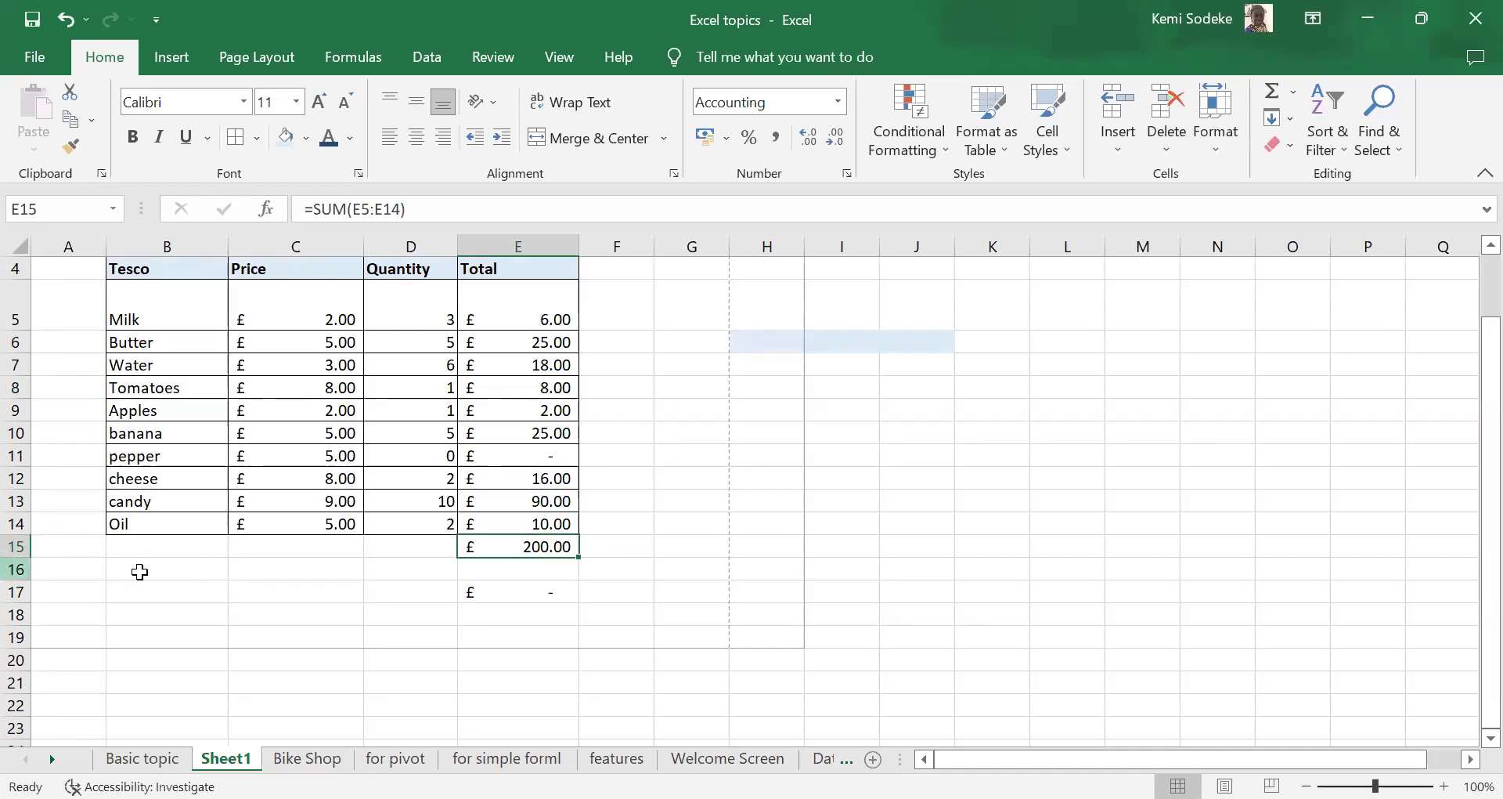
pyautogui.click(16, 546)
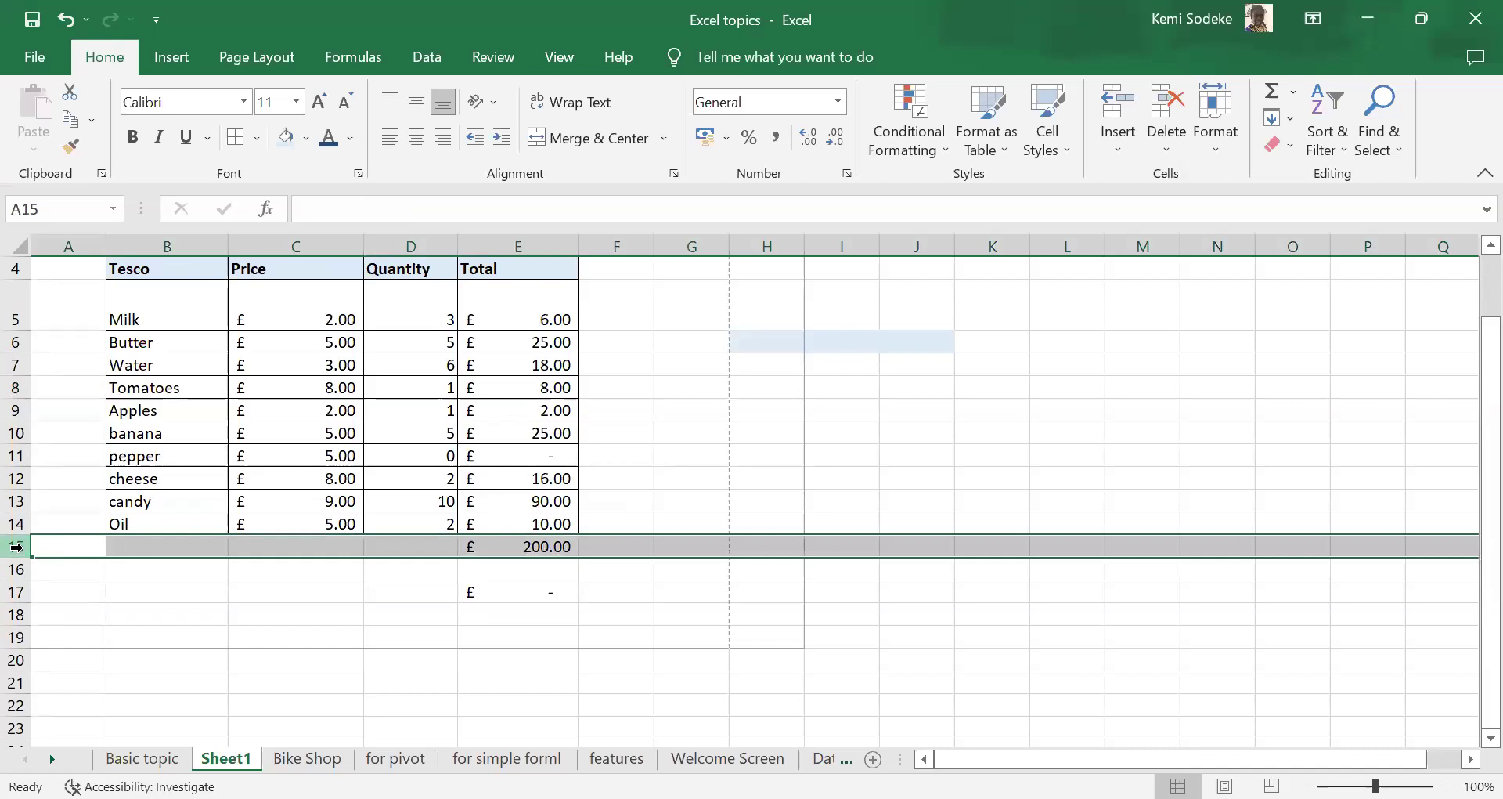
pyautogui.rightClick(16, 550)
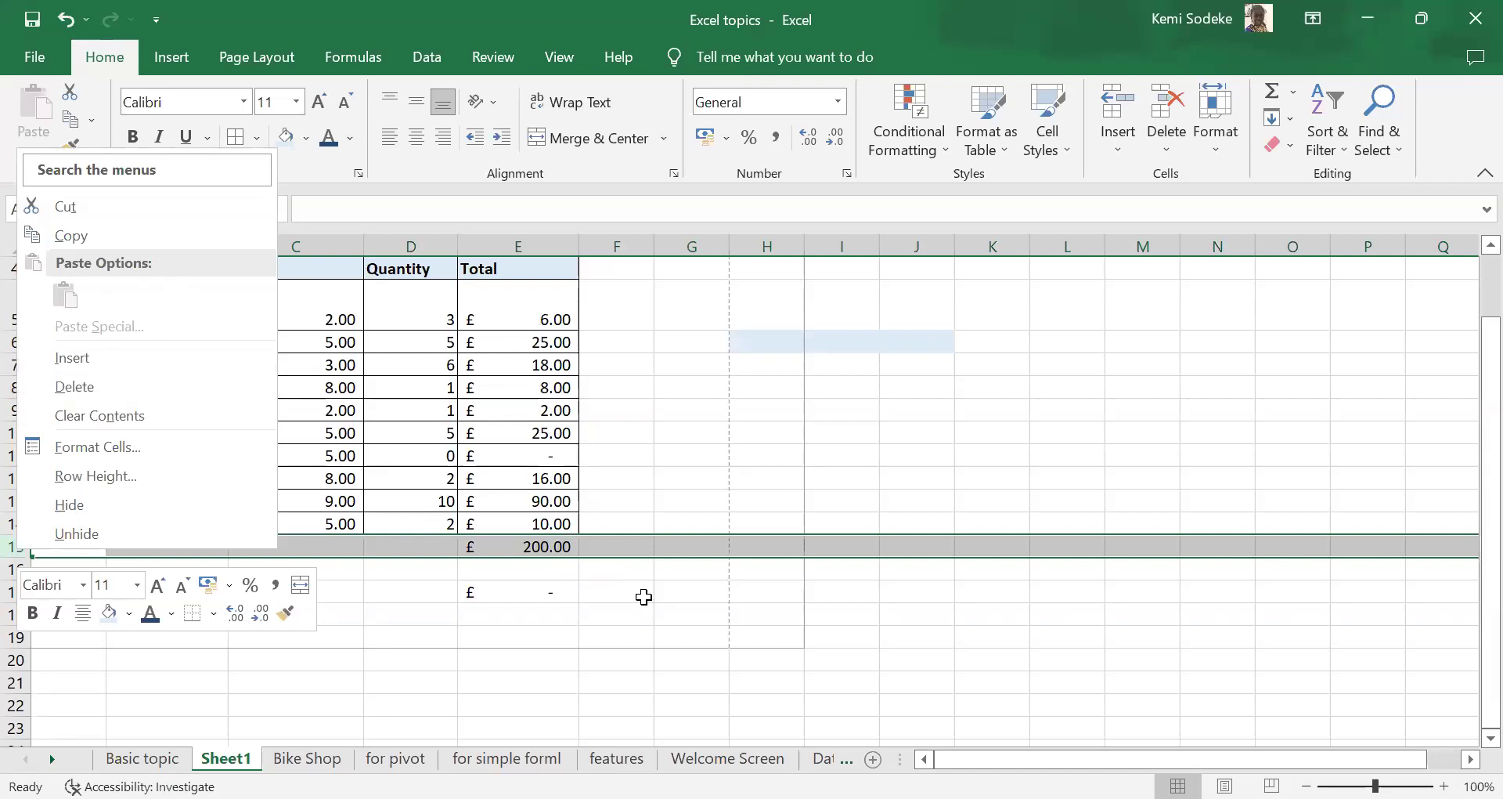
pyautogui.press('Escape')
pyautogui.click(503, 546)
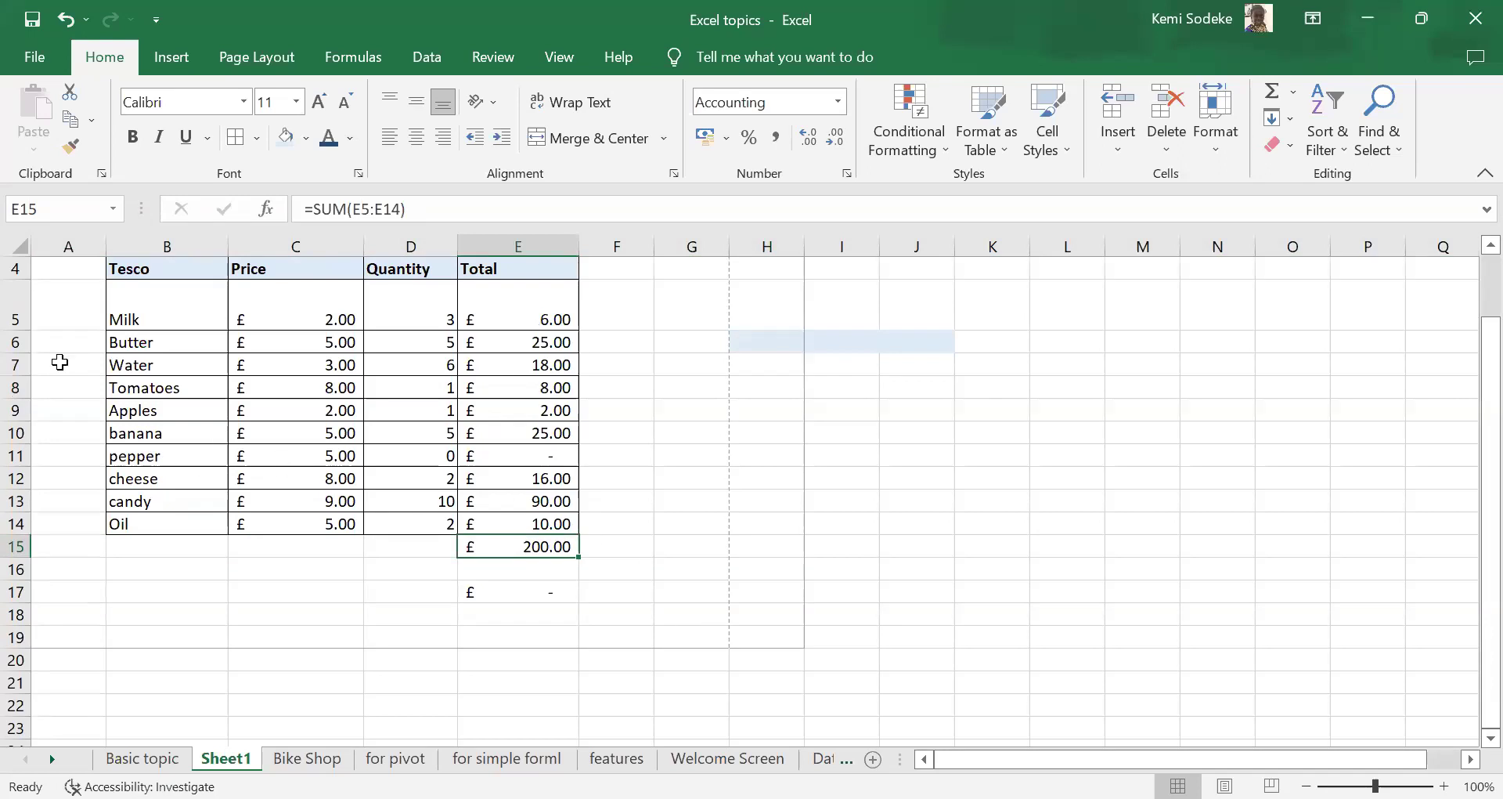
pyautogui.click(15, 546)
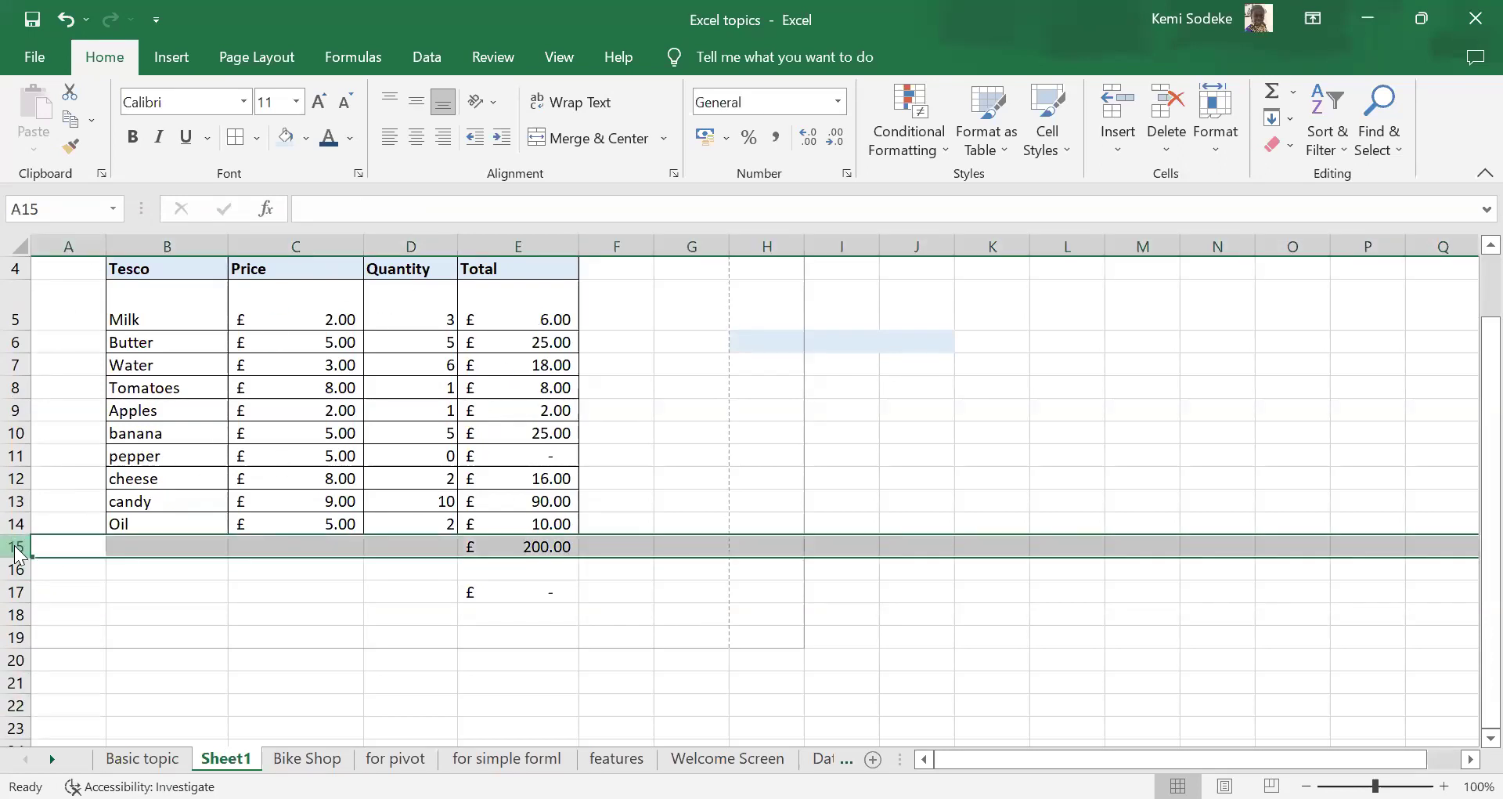
pyautogui.rightClick(15, 545)
pyautogui.click(97, 349)
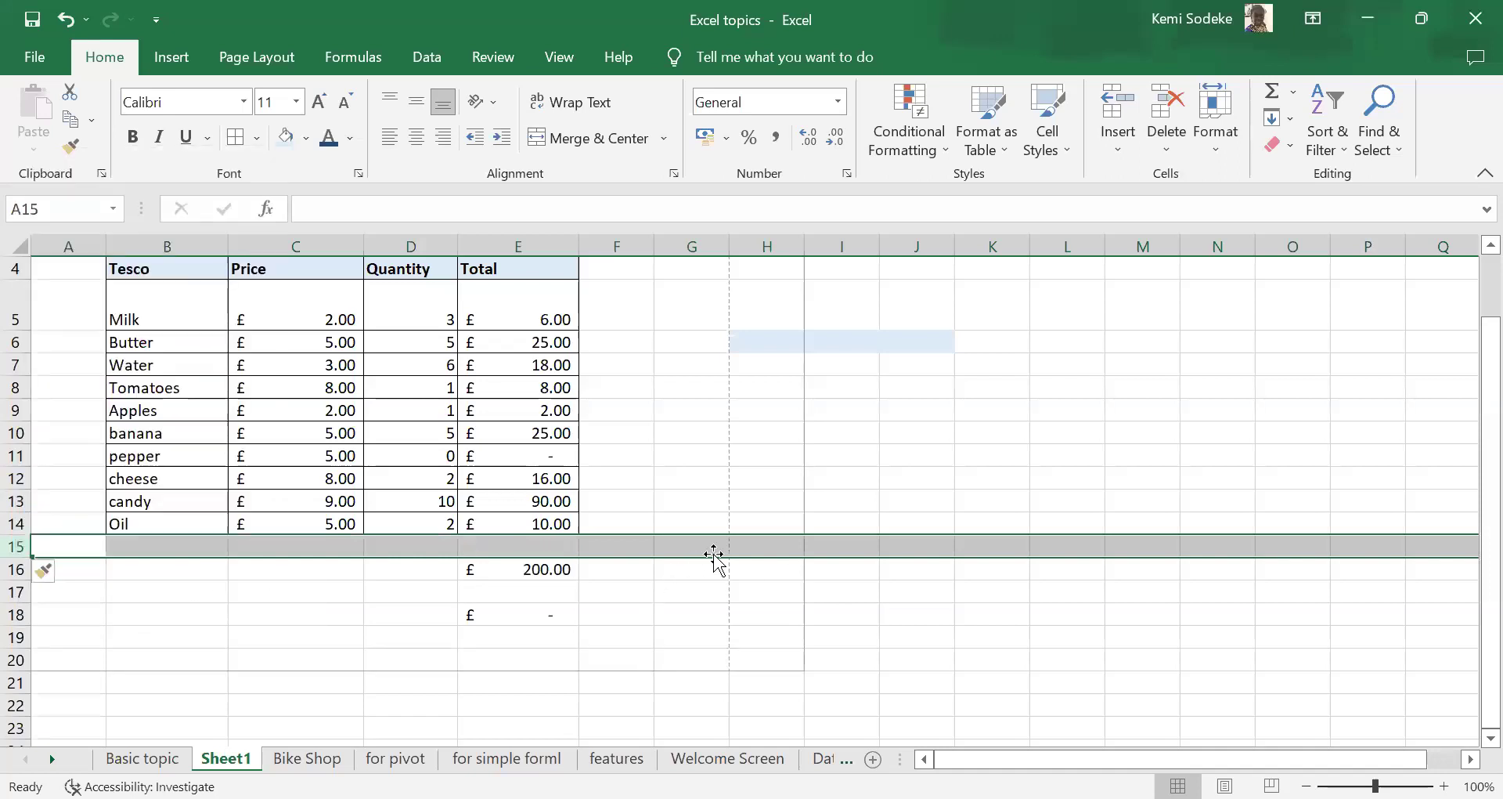
pyautogui.click(664, 658)
pyautogui.click(548, 572)
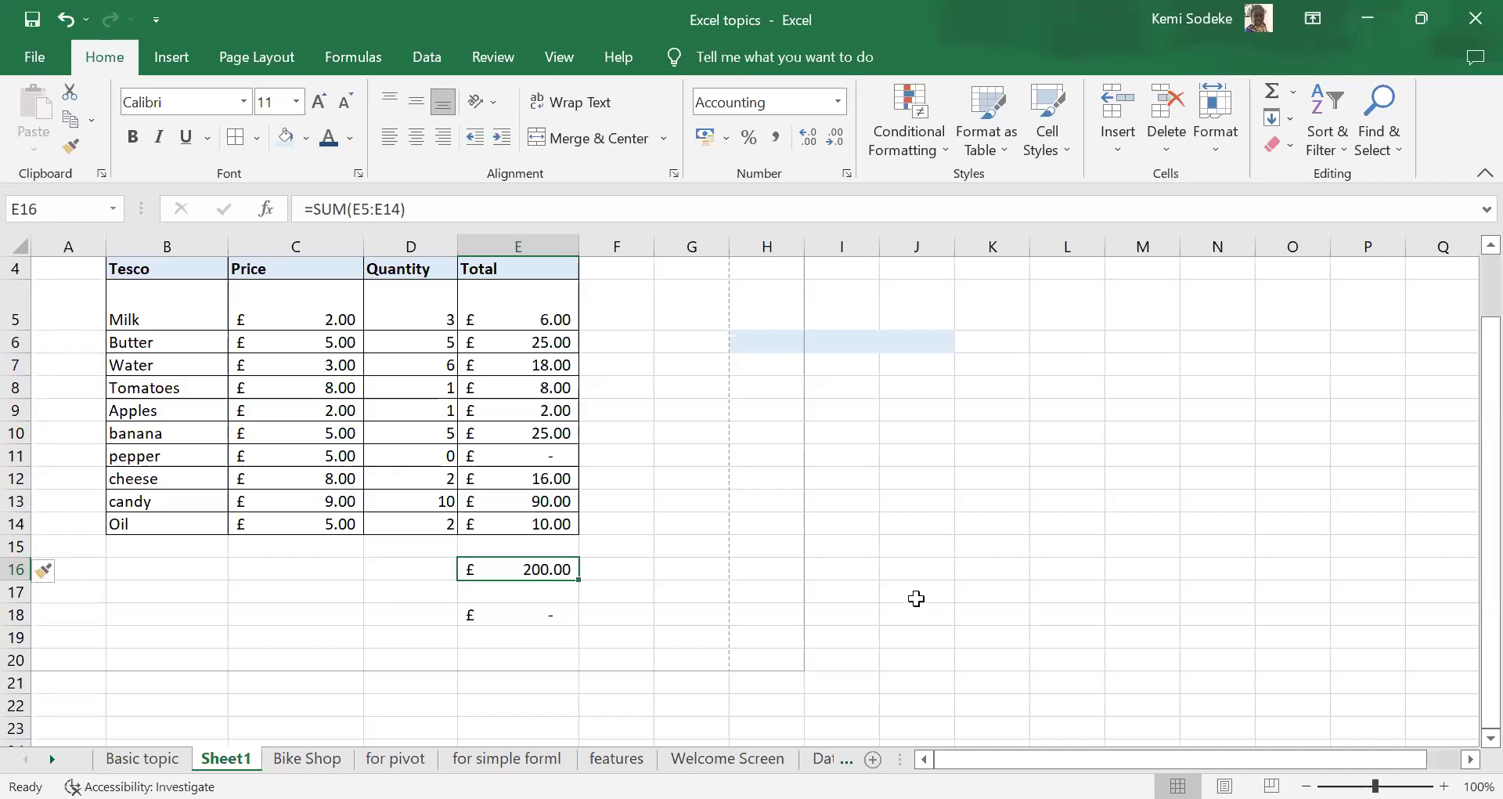
pyautogui.click(16, 549)
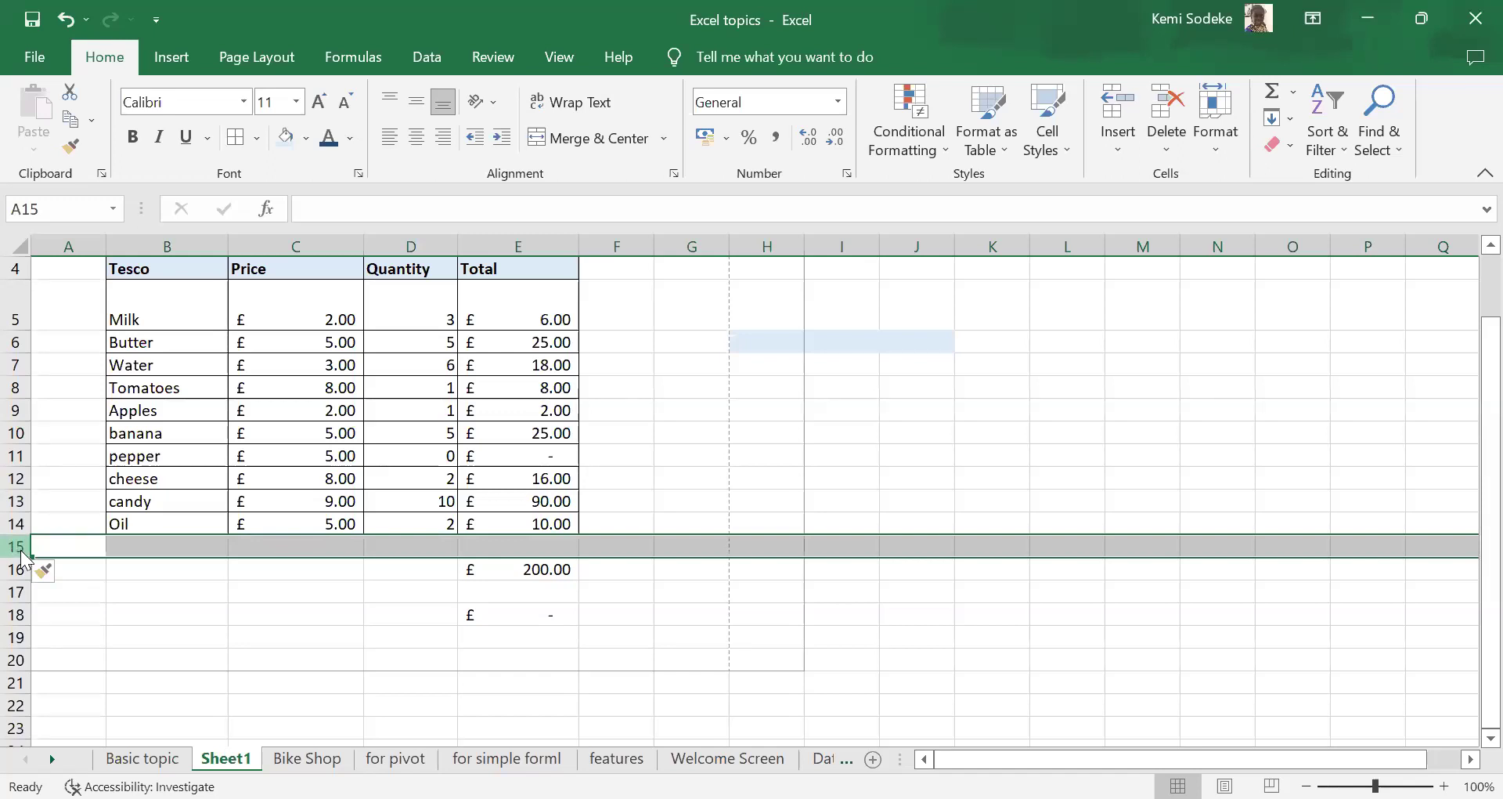
pyautogui.rightClick(23, 558)
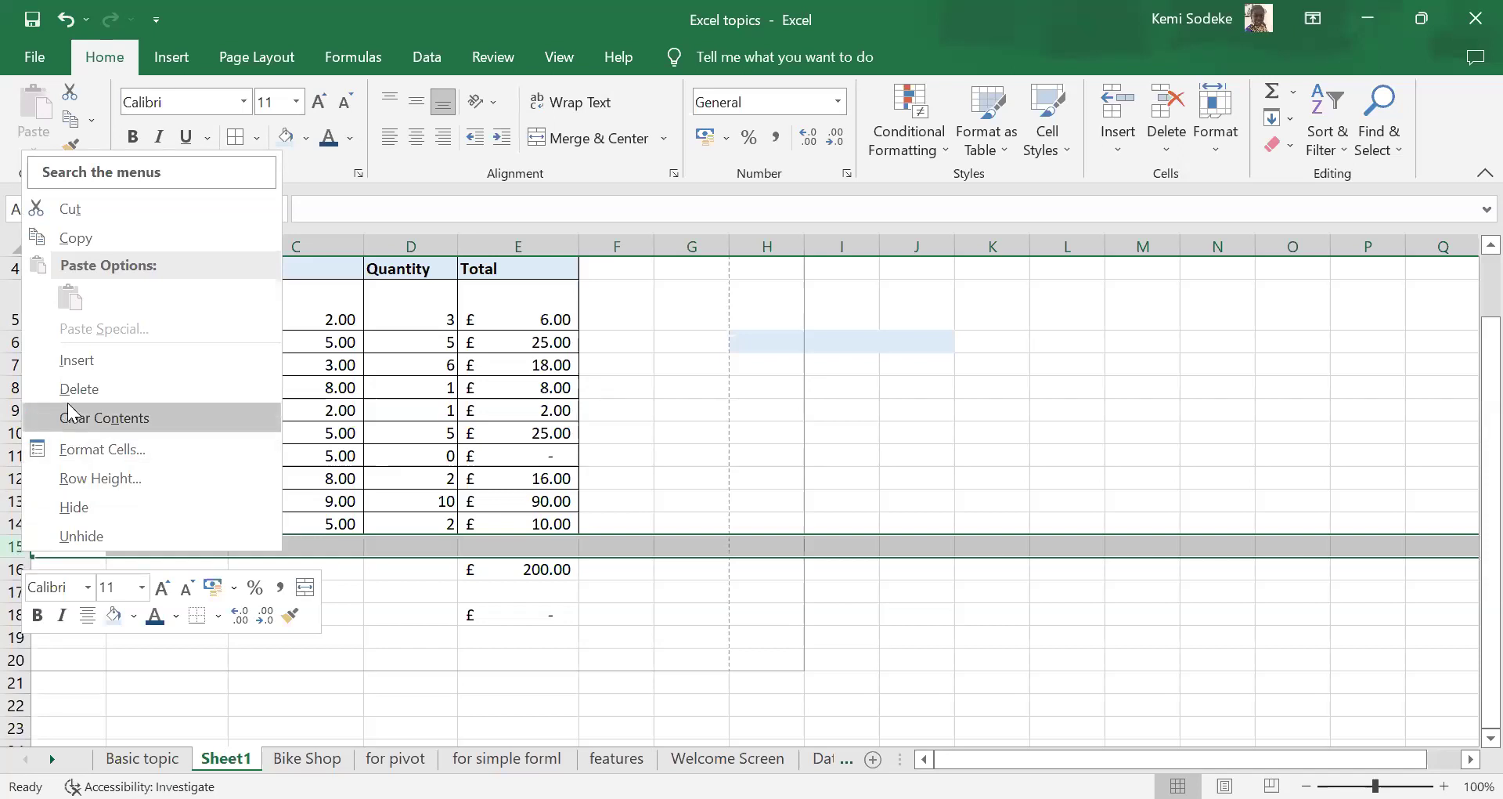
pyautogui.click(122, 387)
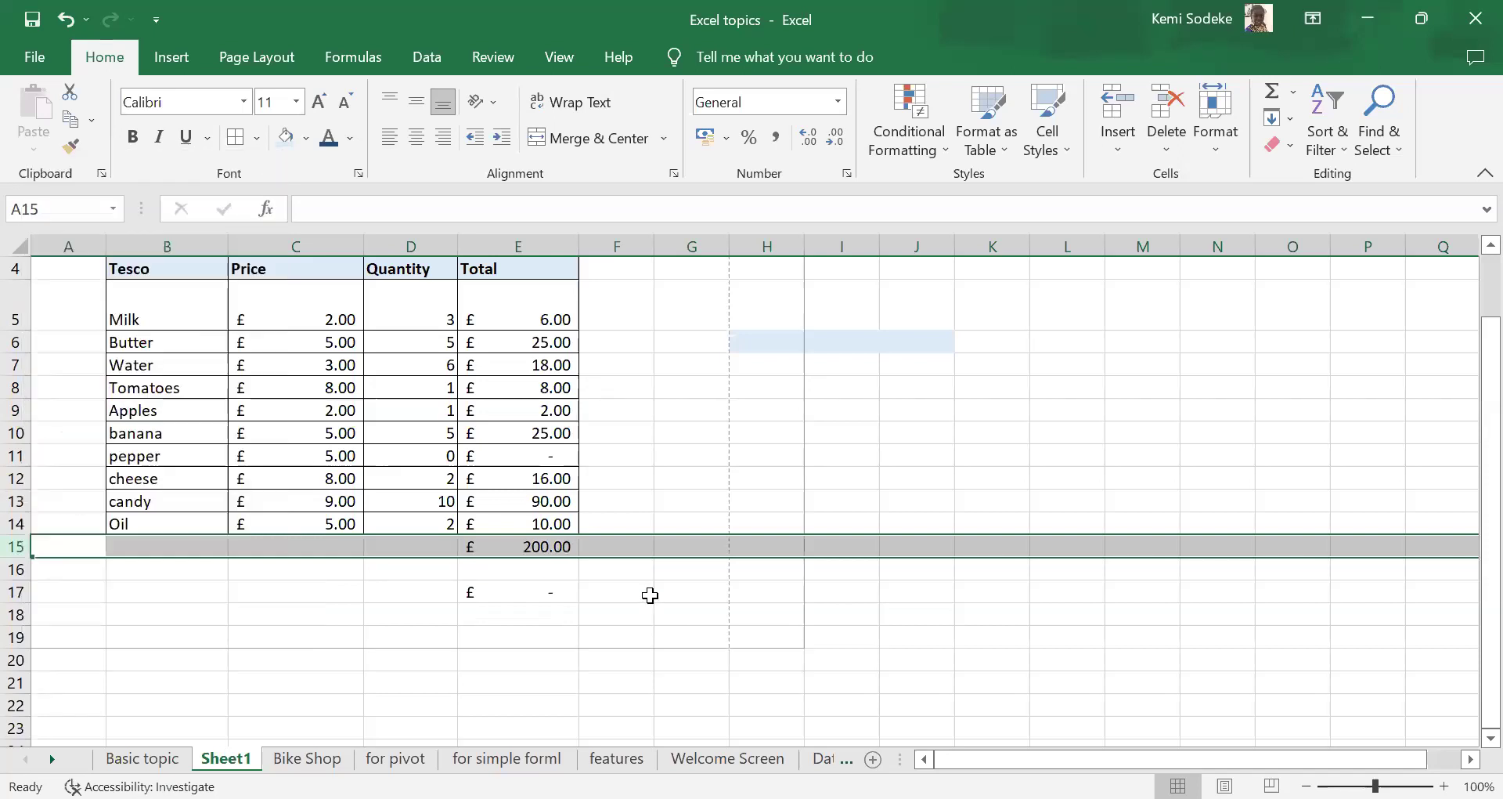
pyautogui.click(66, 20)
pyautogui.click(533, 576)
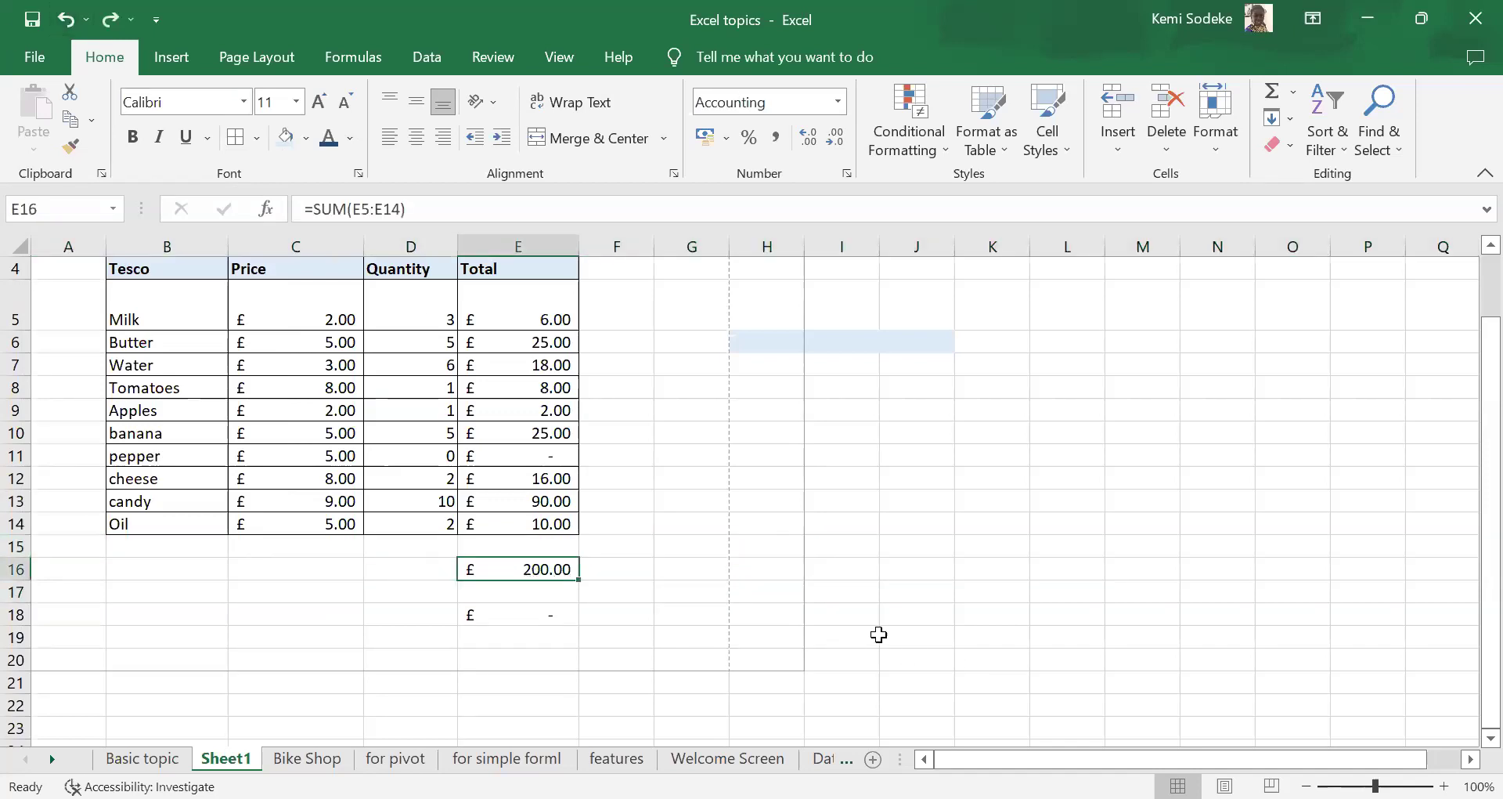
# - Make the £200.00 total in E16 bold
pyautogui.scroll(1, 810, 564)
pyautogui.scroll(-3, 783, 560)
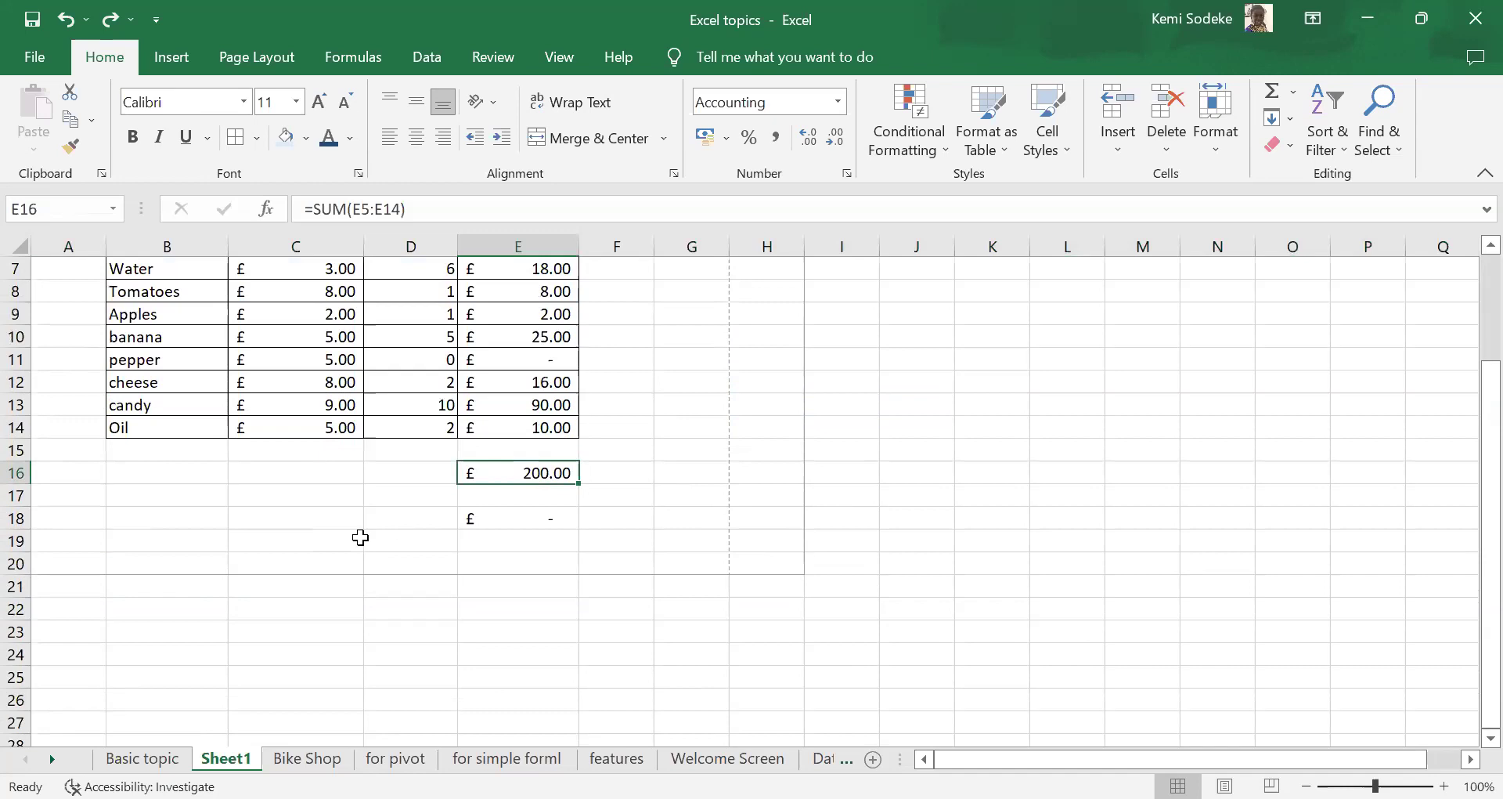
pyautogui.scroll(1, 779, 559)
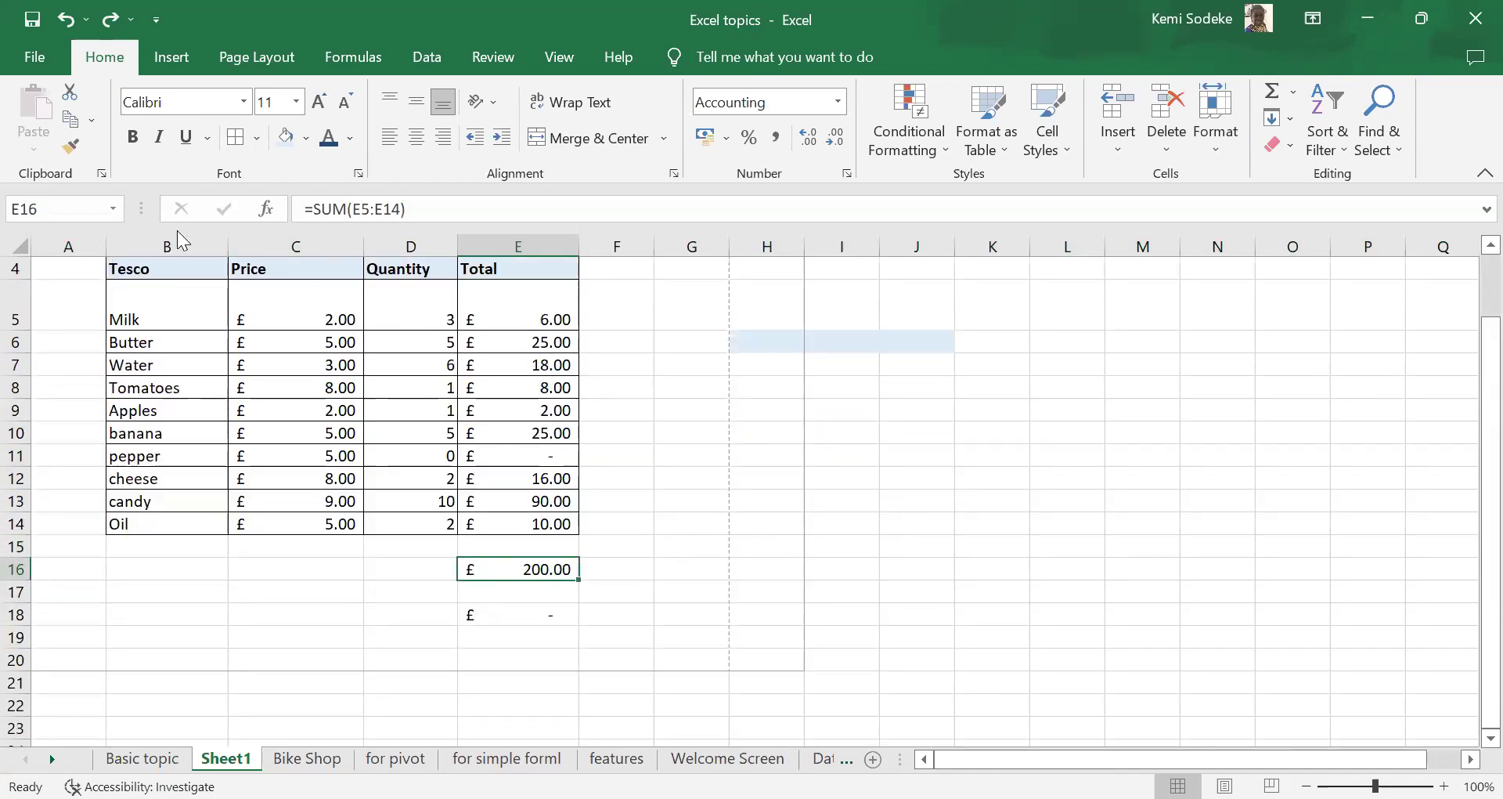
pyautogui.click(130, 141)
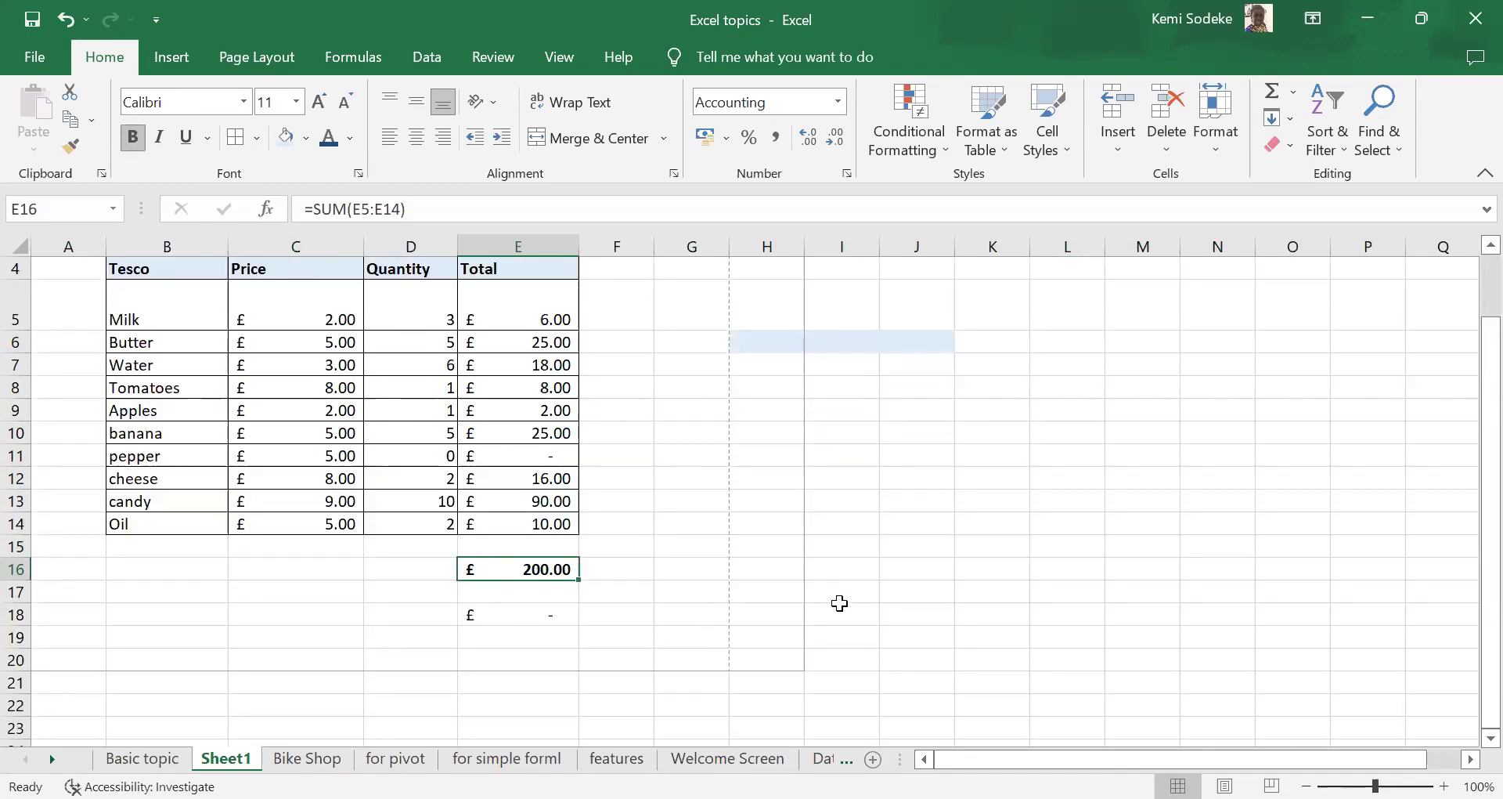
pyautogui.scroll(1, 839, 604)
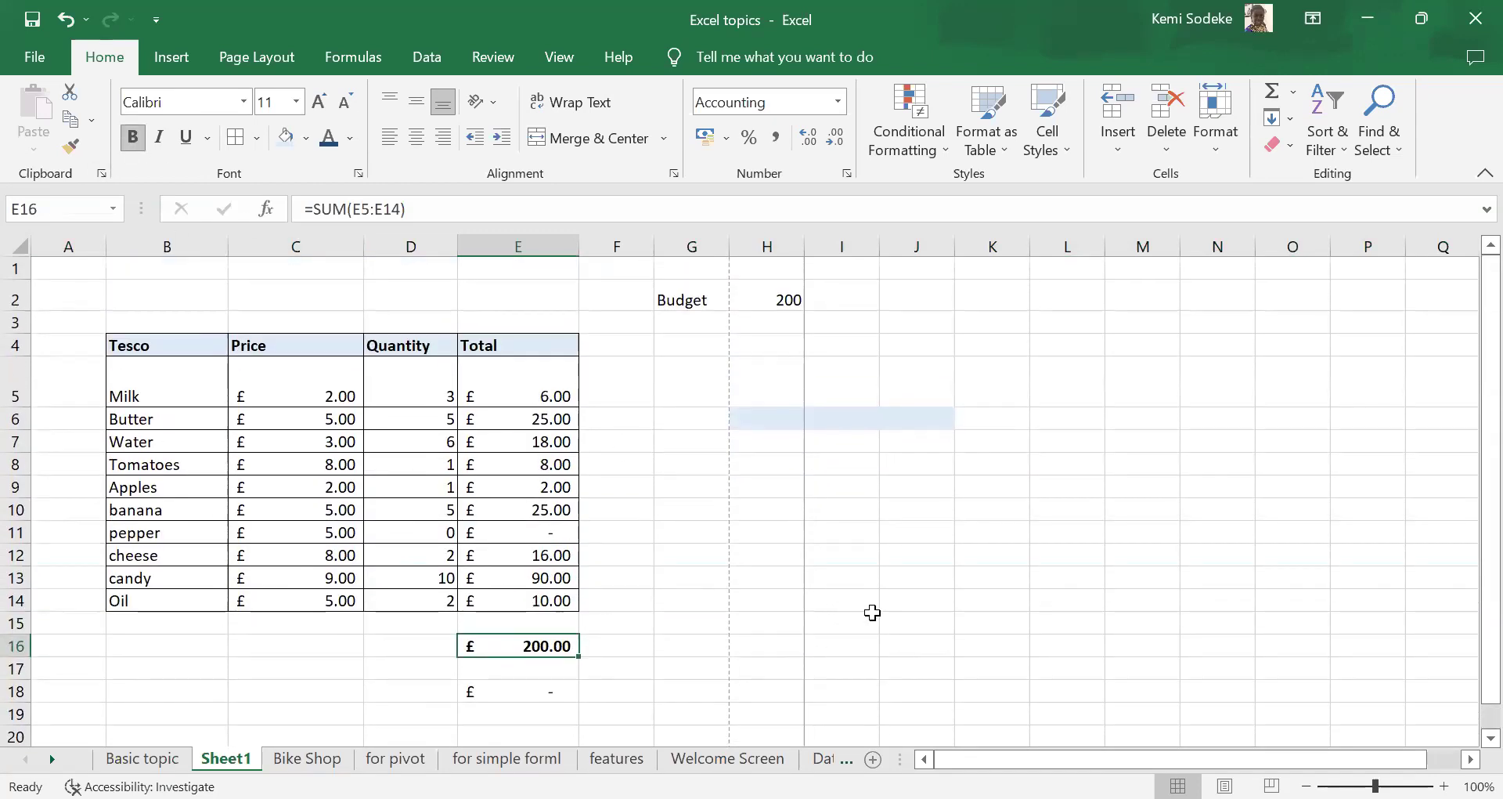
# - Fill E16 with light orange and check that E18 shows zero budget remaining
pyautogui.click(305, 138)
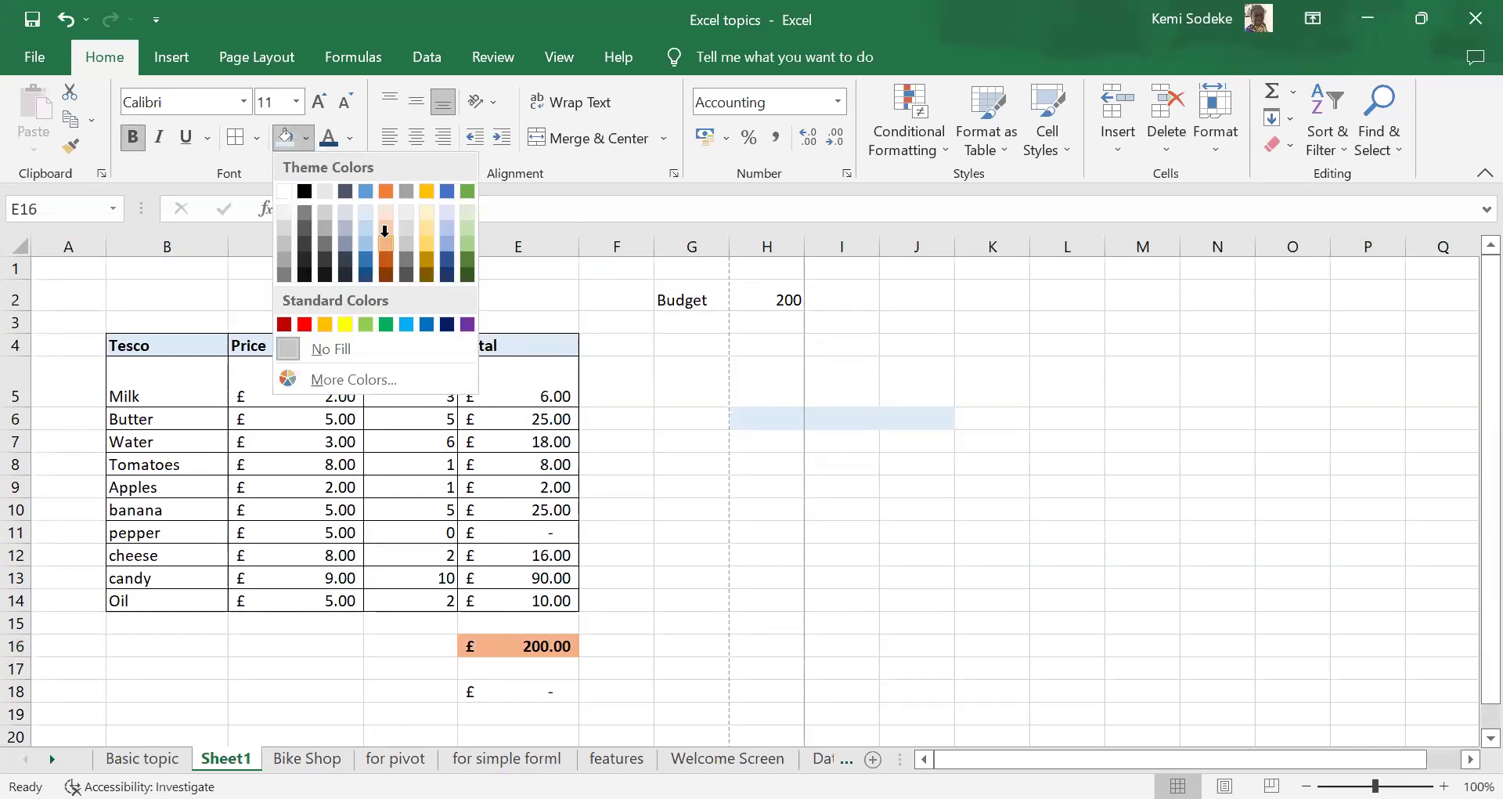
pyautogui.click(385, 231)
pyautogui.click(842, 578)
pyautogui.scroll(-3, 856, 570)
pyautogui.scroll(2, 704, 548)
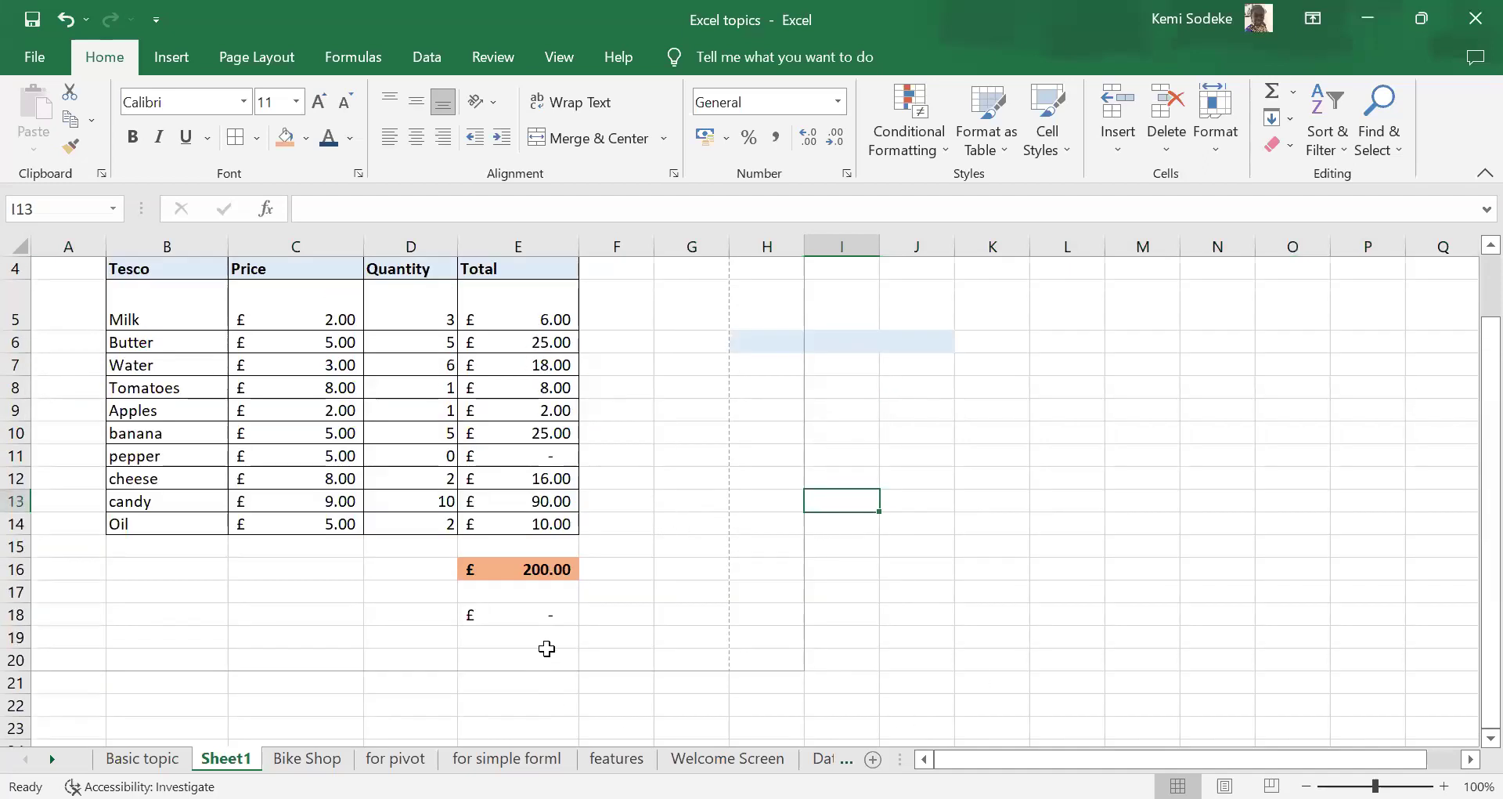
pyautogui.click(549, 615)
pyautogui.scroll(1, 919, 611)
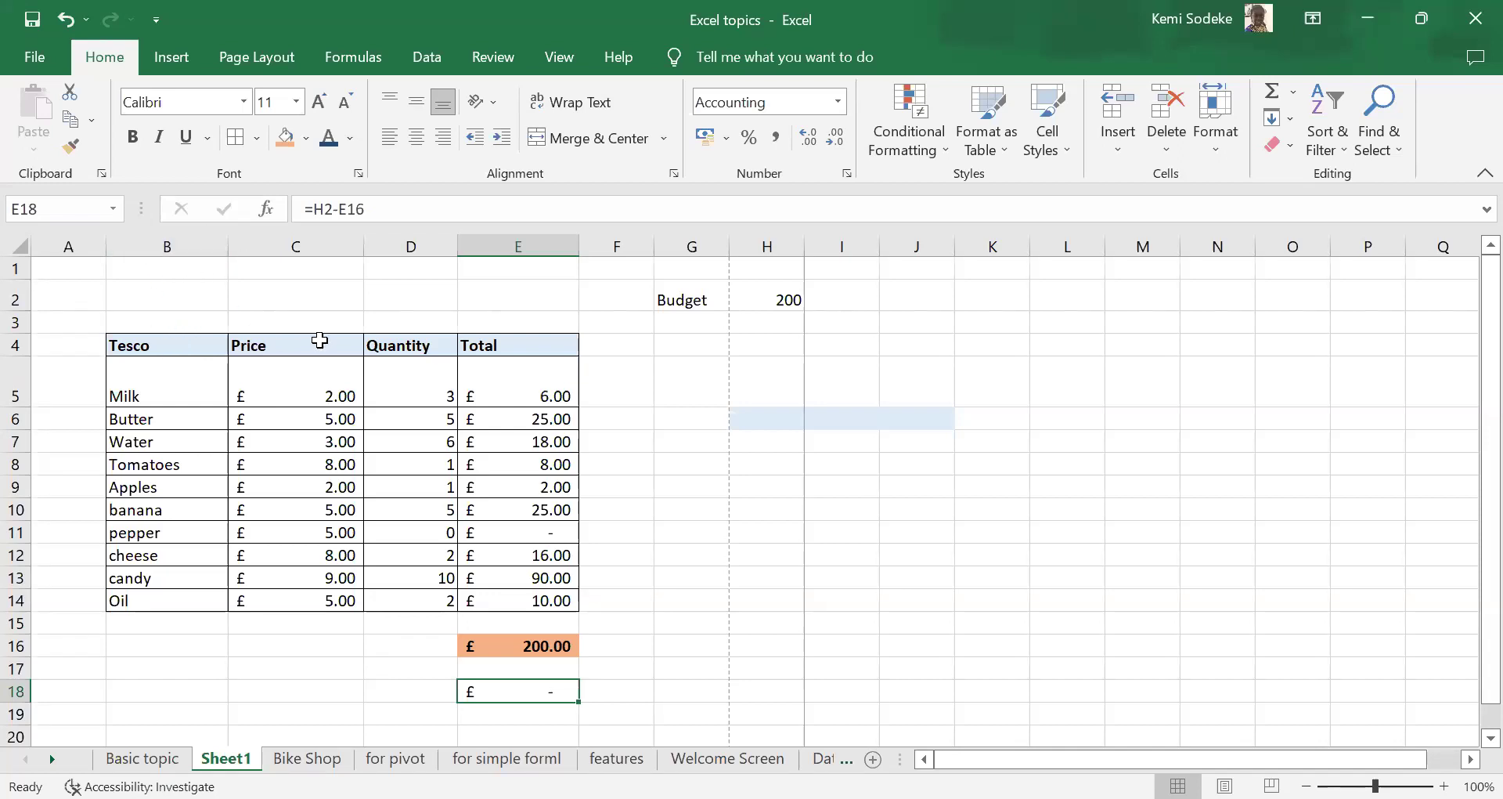
# - Copy columns B through H containing the Tesco table and budget
pyautogui.click(155, 246)
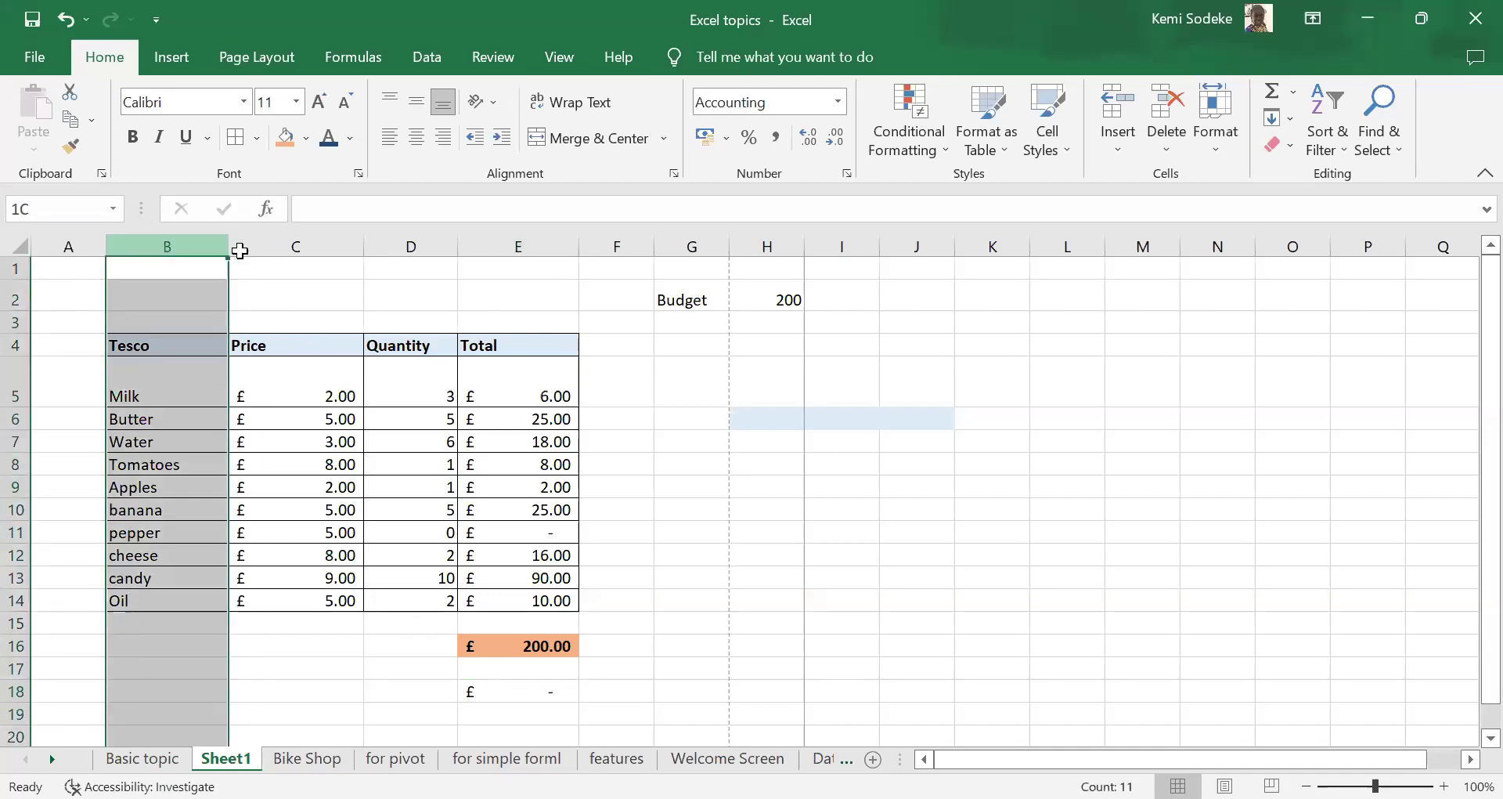
pyautogui.moveTo(617, 245); pyautogui.dragTo(766, 233)
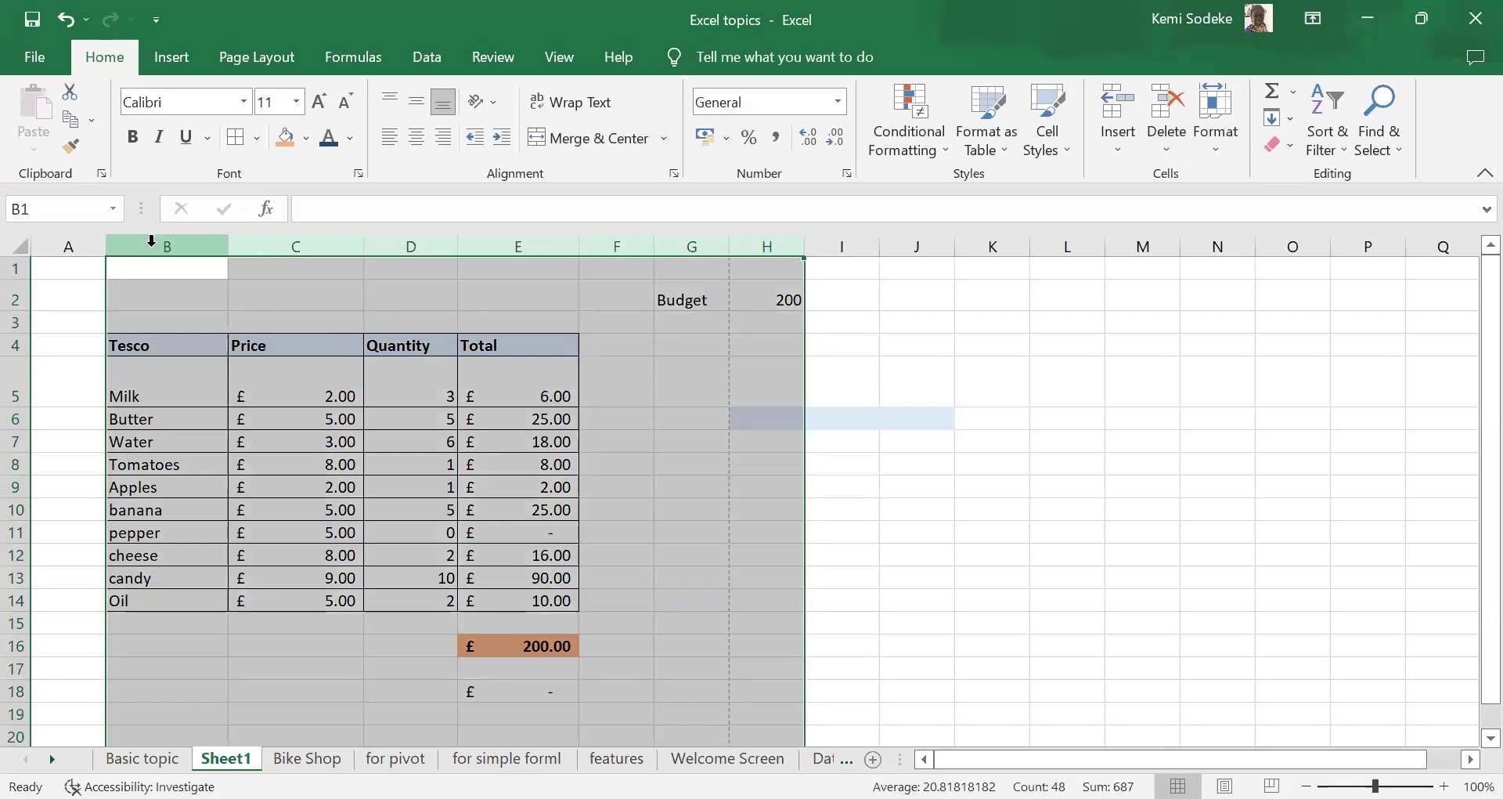
pyautogui.rightClick(768, 244)
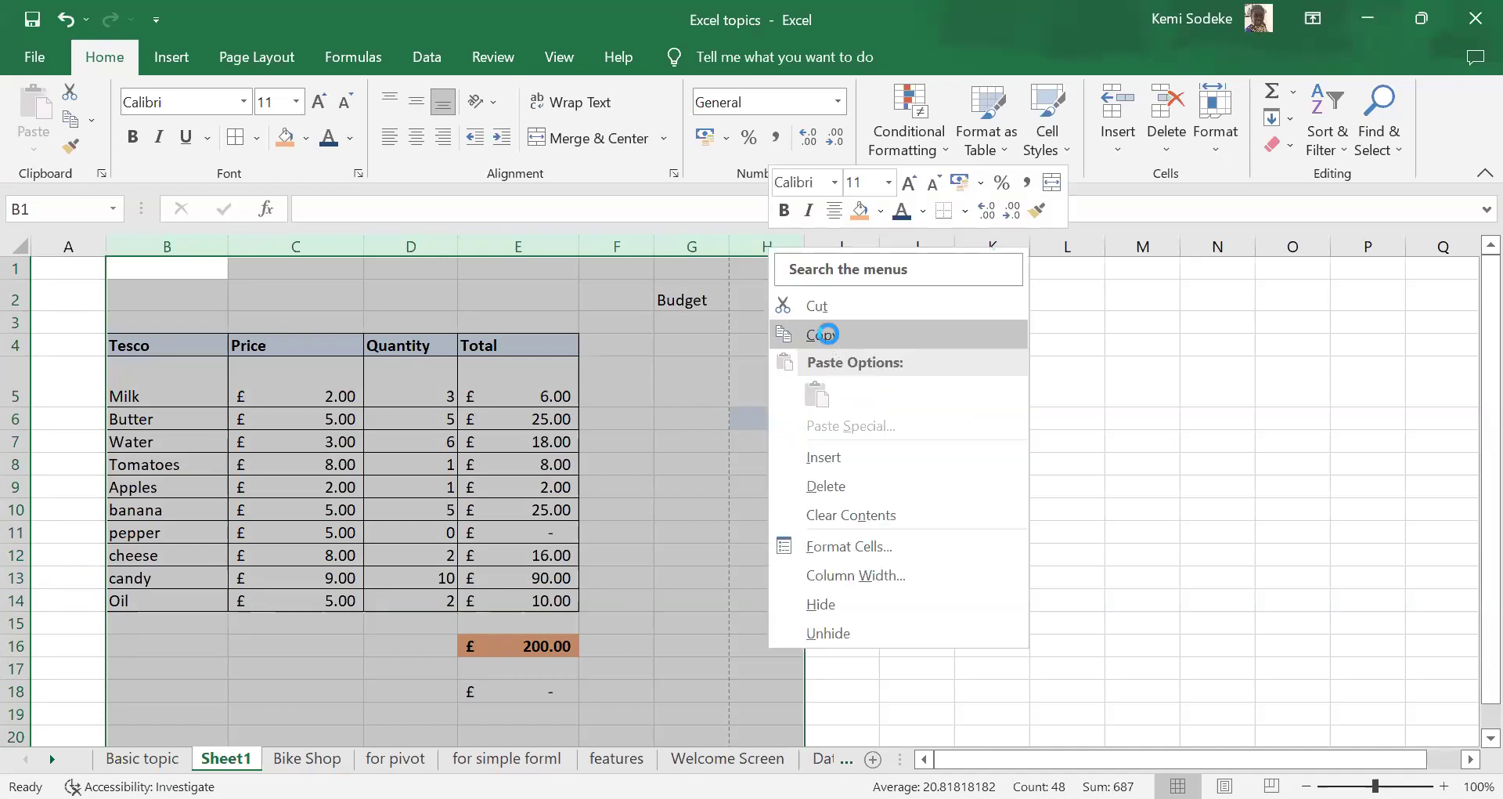
pyautogui.click(827, 332)
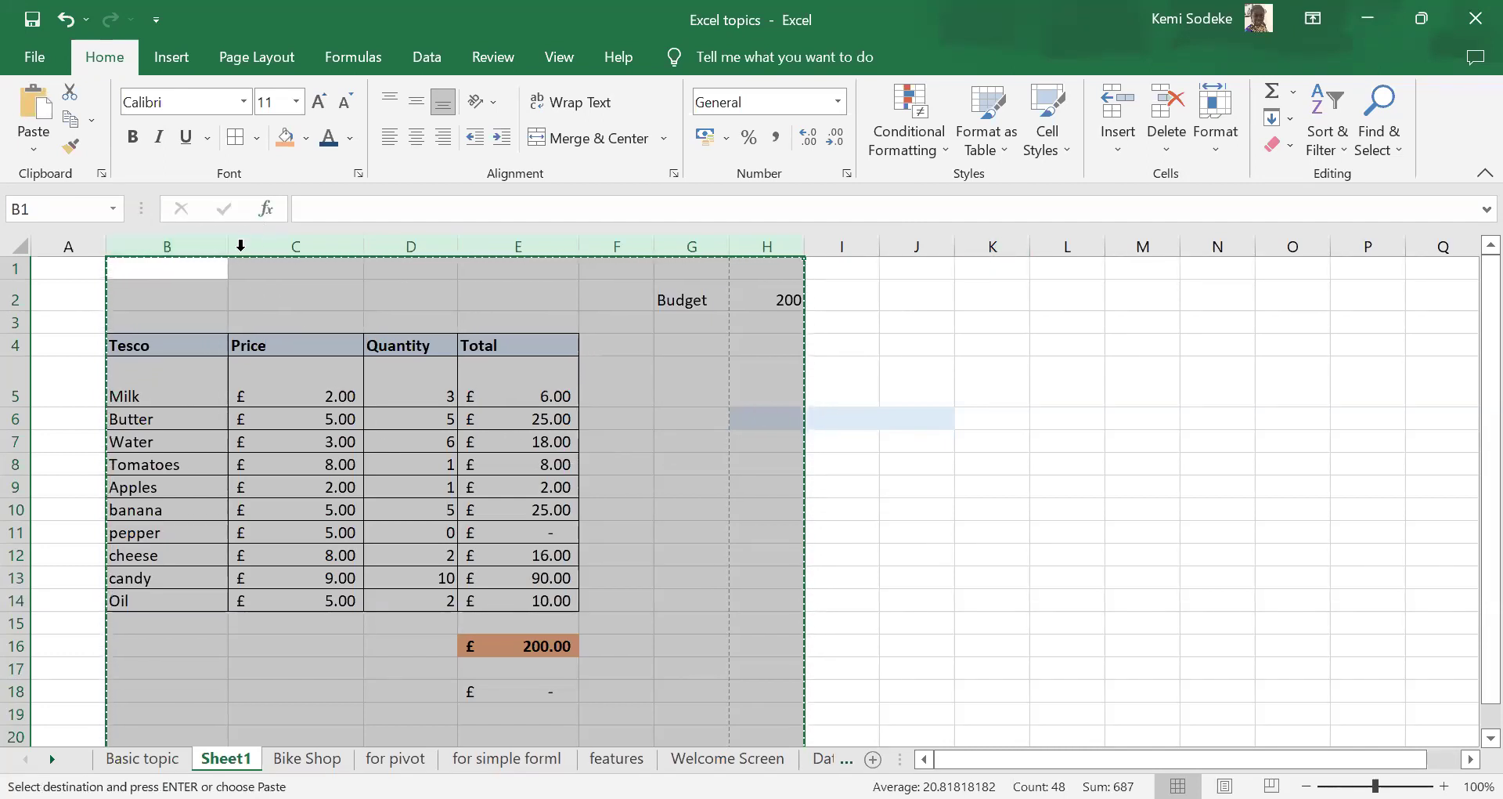
# - Insert the copied cells at column K beside the original table
pyautogui.rightClick(926, 249)
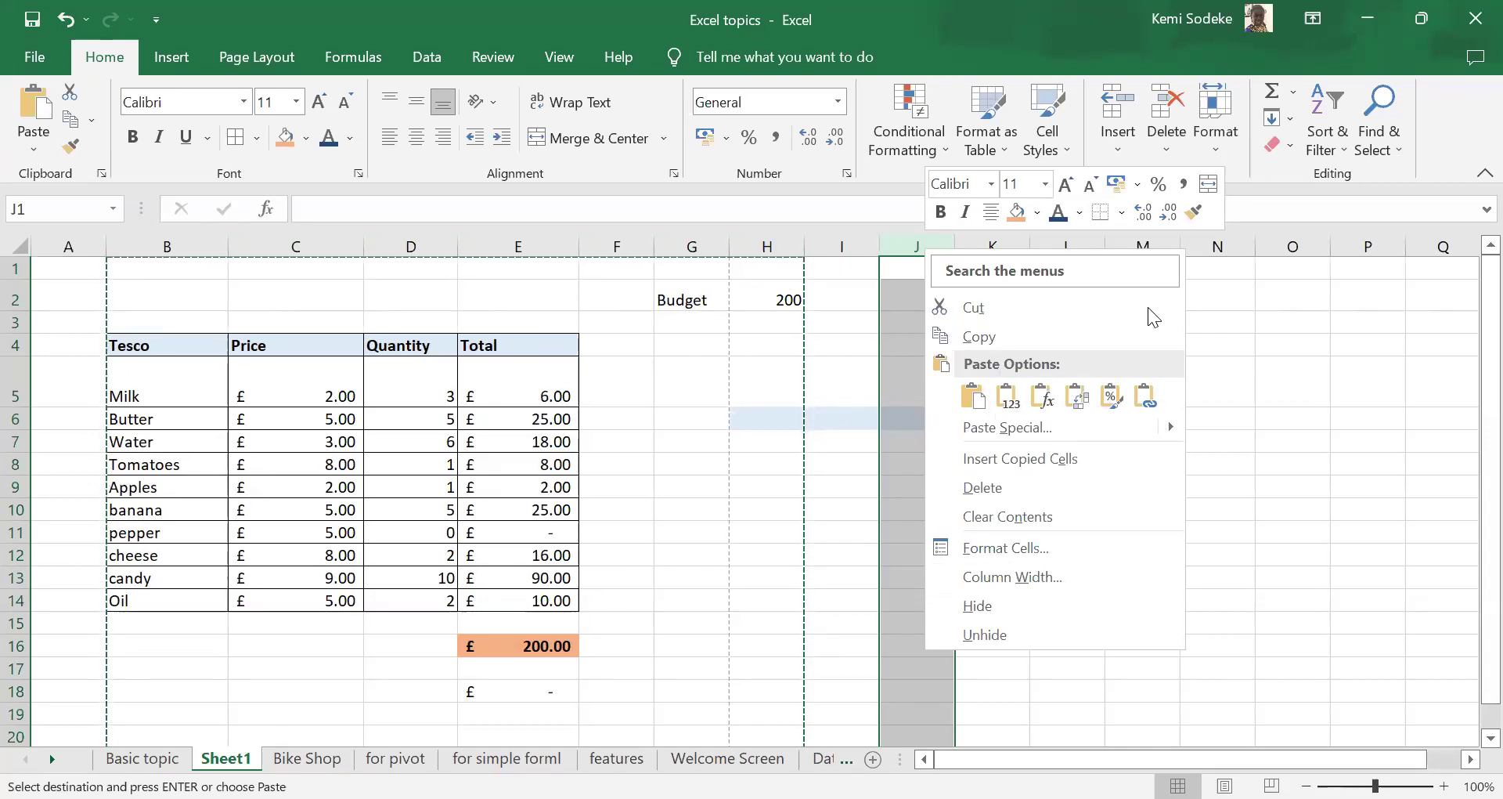
pyautogui.click(988, 246)
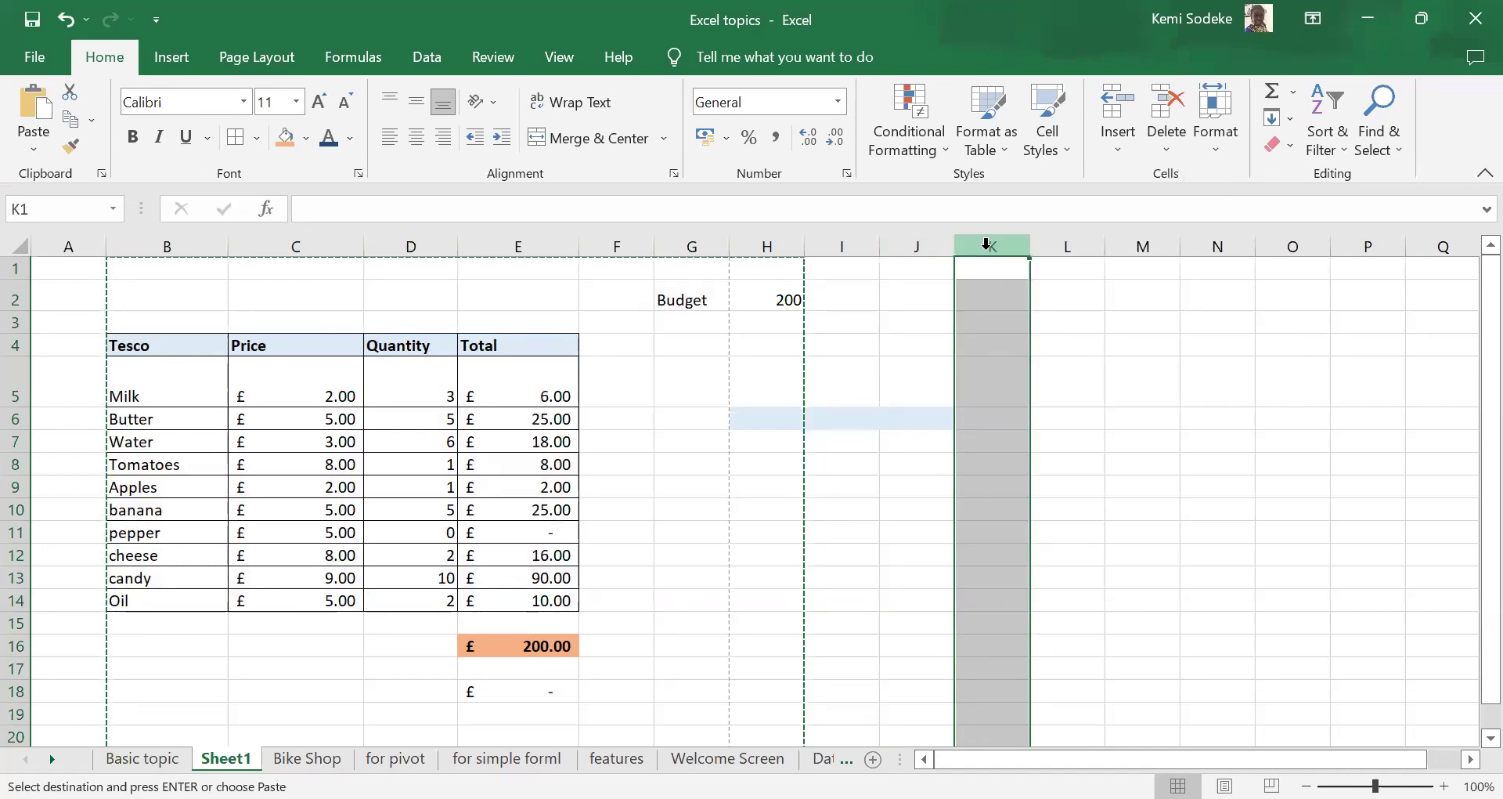
pyautogui.hotkey('shift', 'F10')
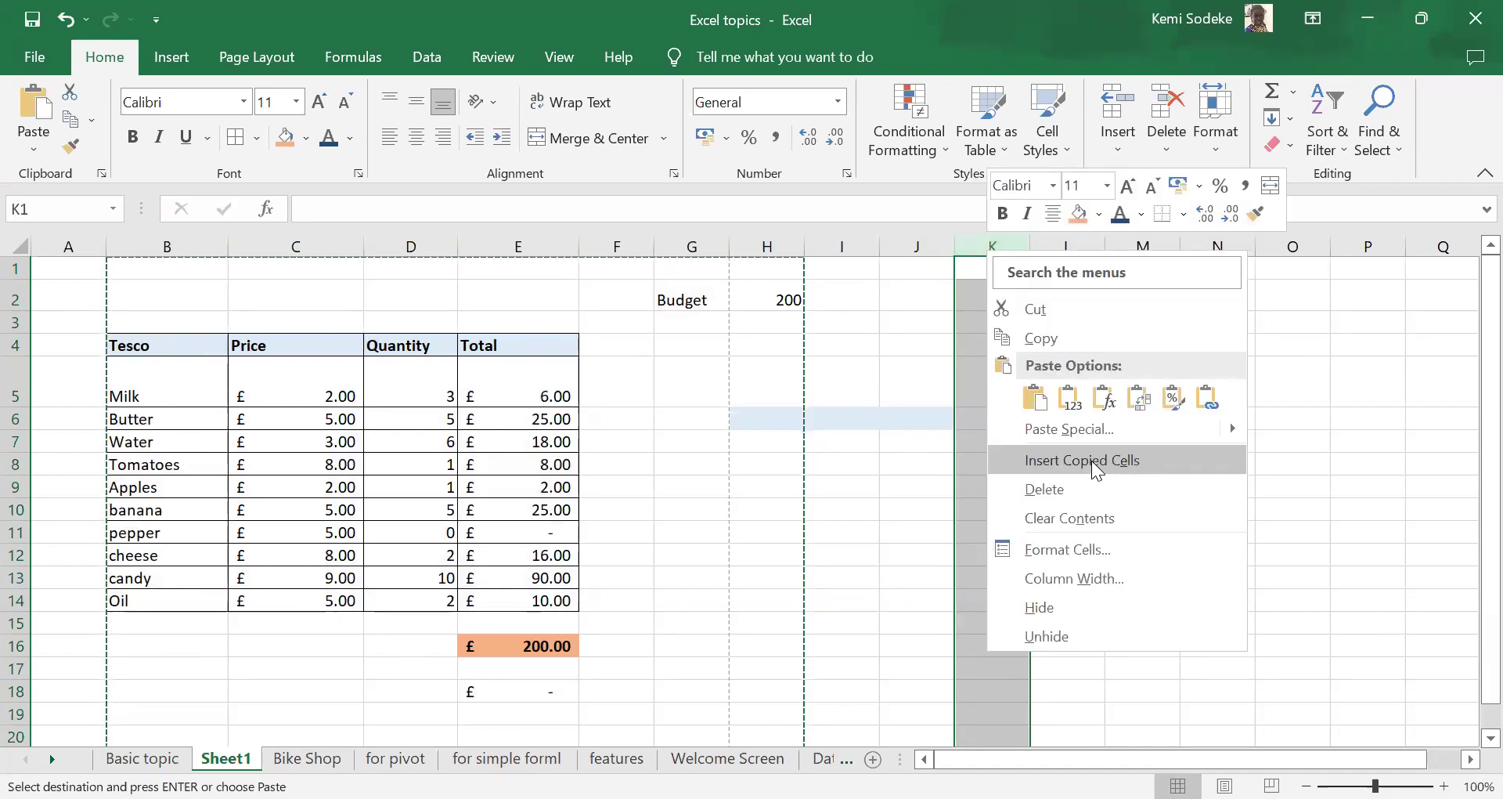
pyautogui.click(1091, 460)
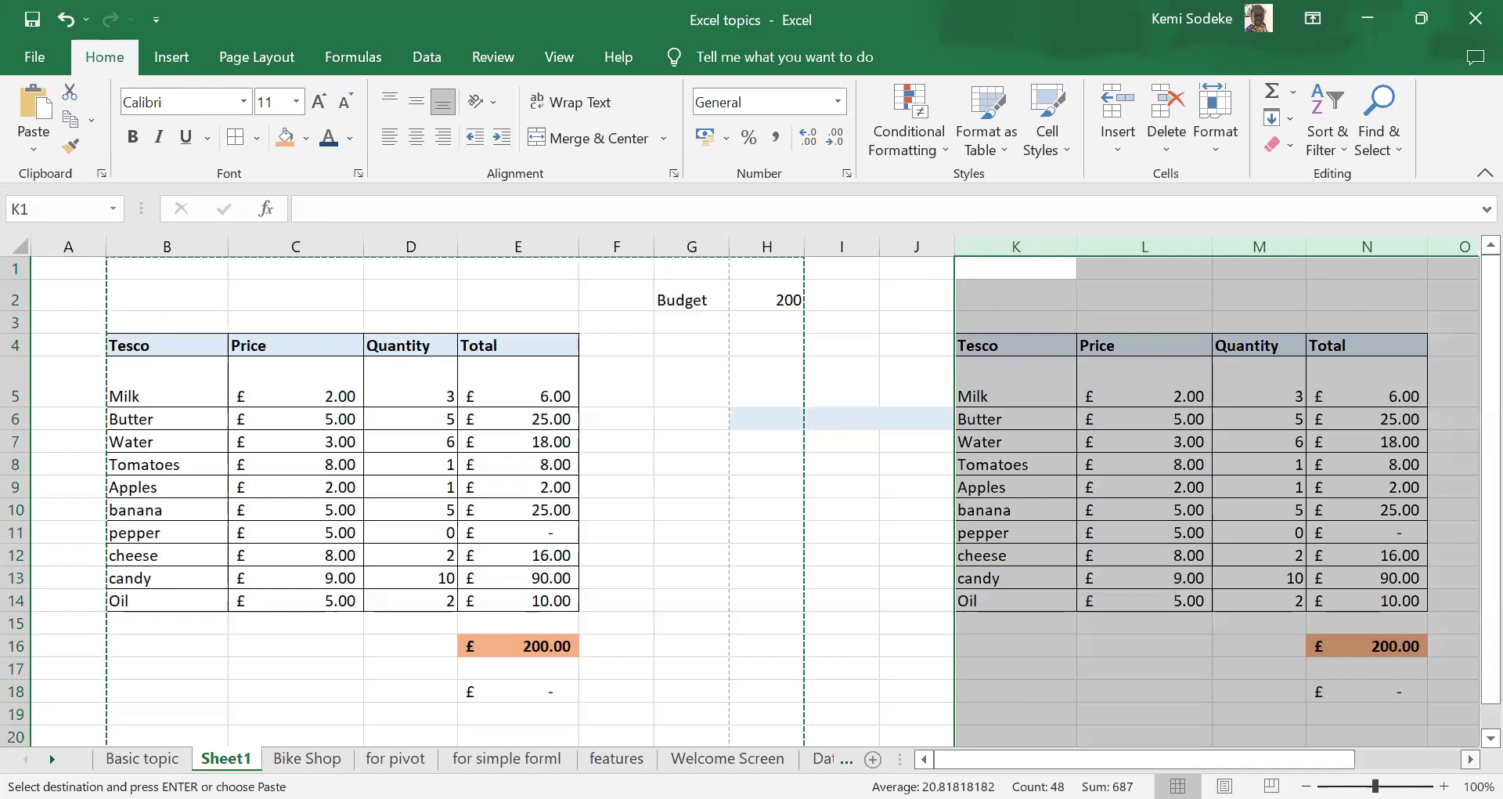
# - Rename the copied table's heading in K4 to Asda
pyautogui.hscroll(3, 764, 502)
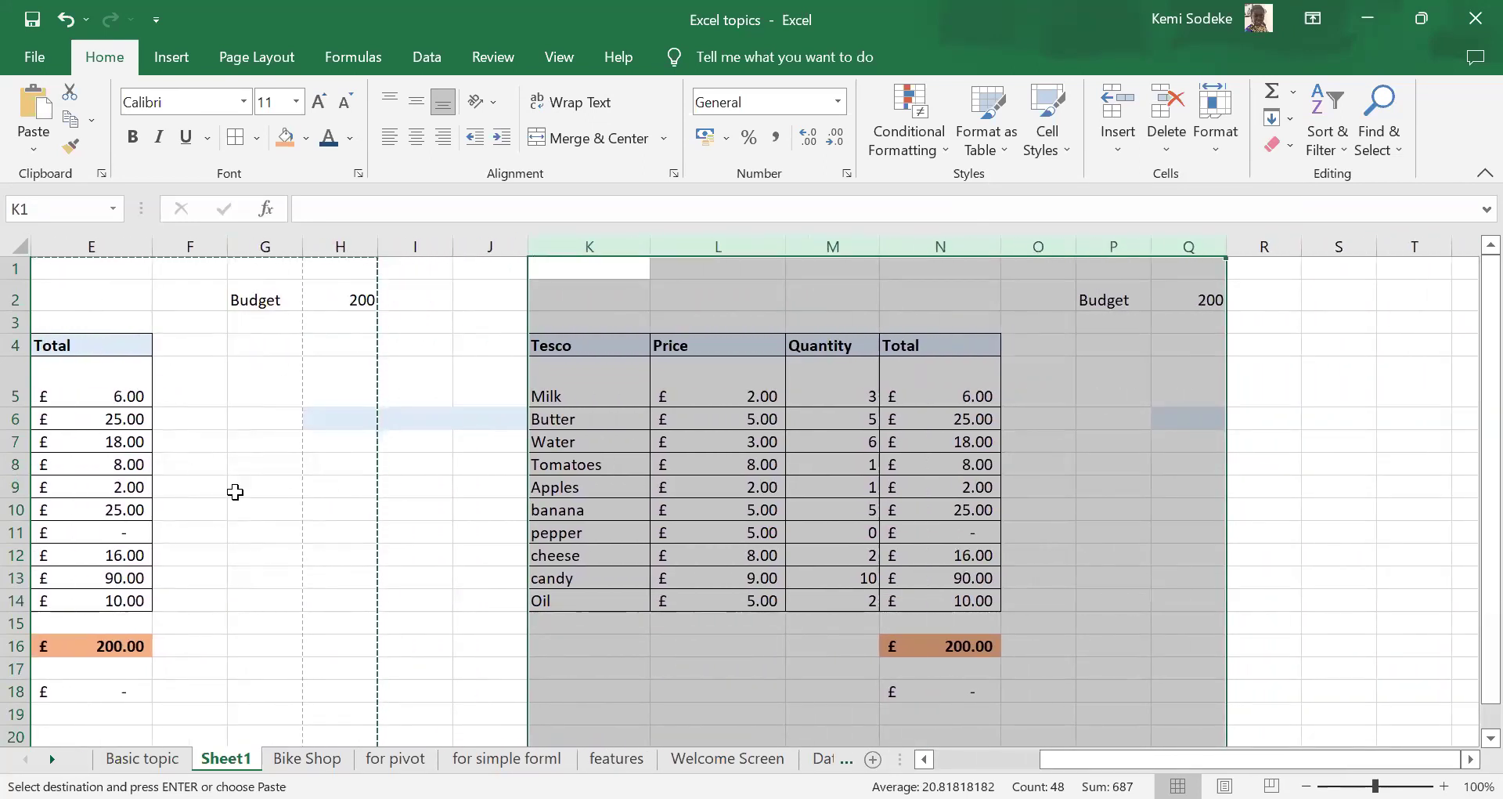
pyautogui.click(1290, 505)
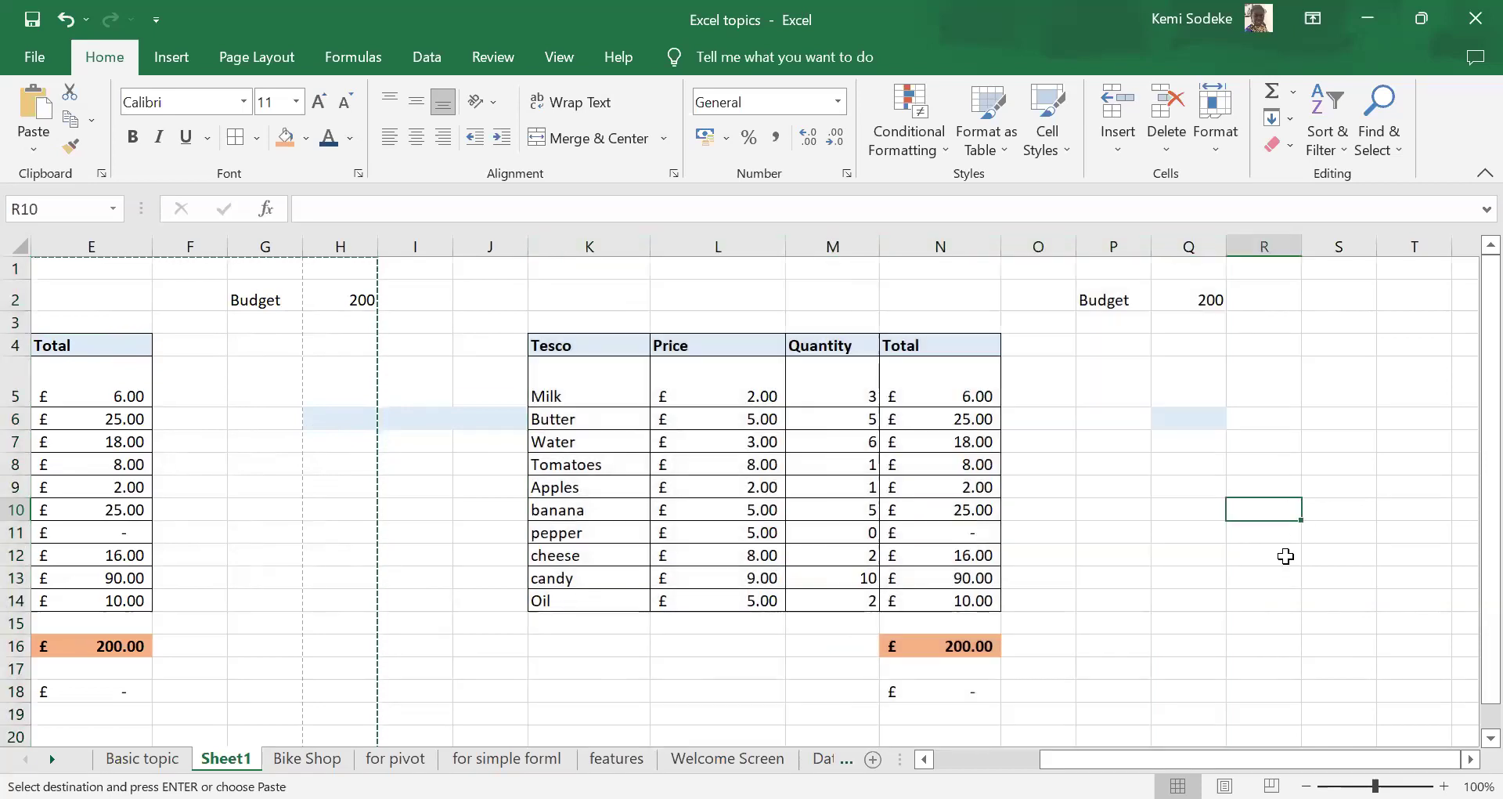
pyautogui.click(576, 344)
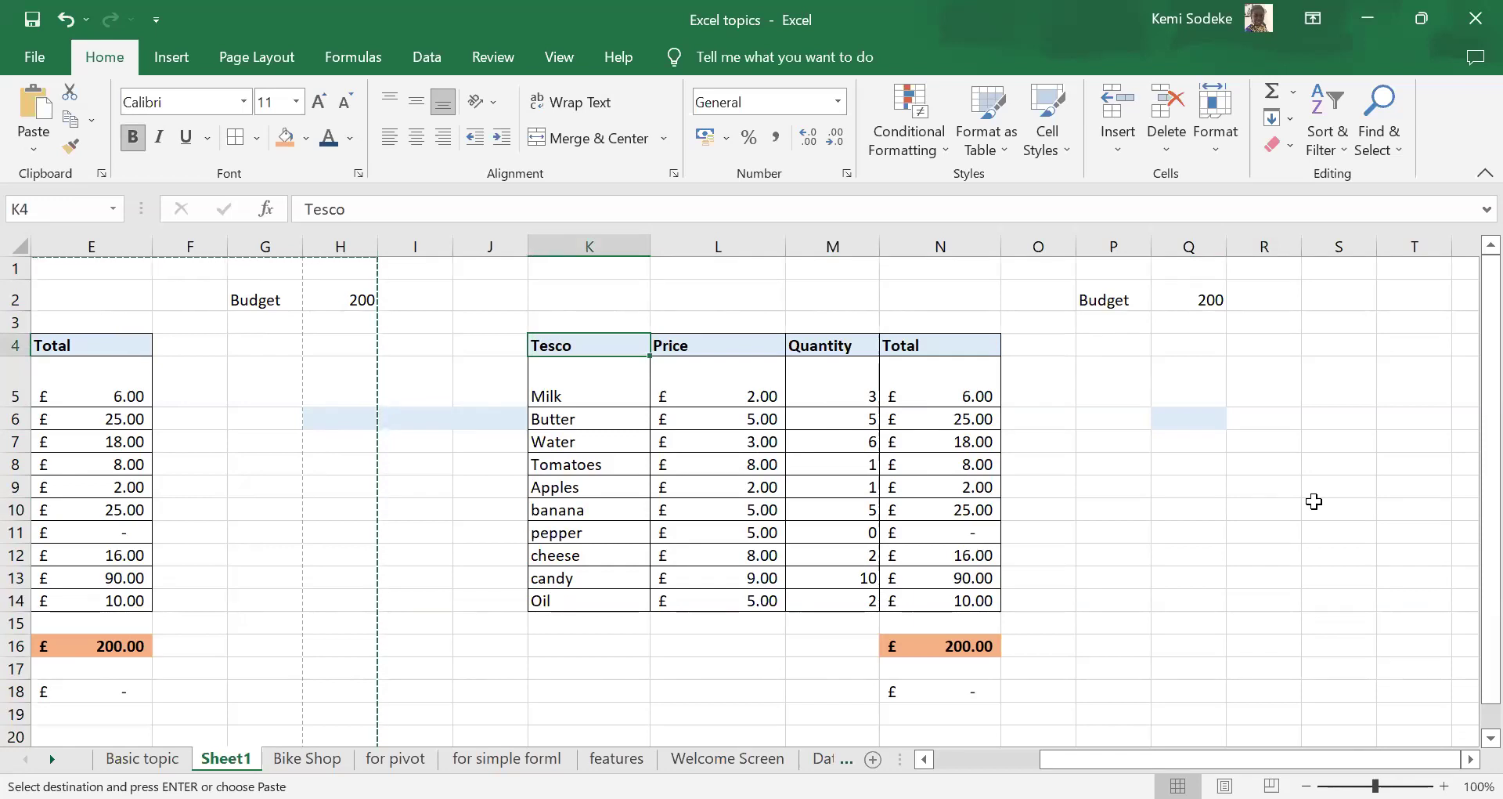
pyautogui.write('Asda')
pyautogui.press('Return')
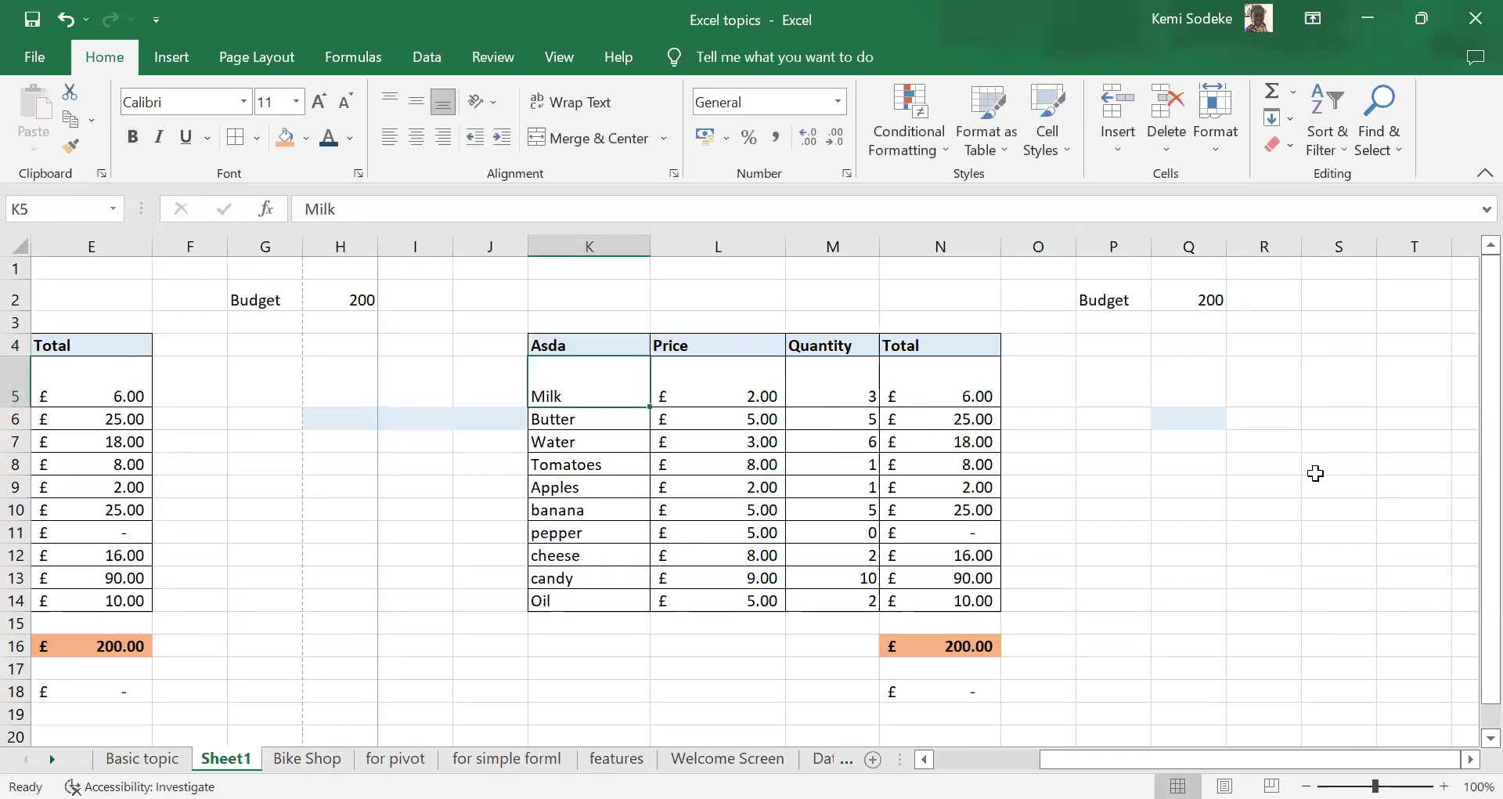
# - Set the Asda prices to Butter 6, cheese 2 and Tomatoes 4
pyautogui.click(745, 428)
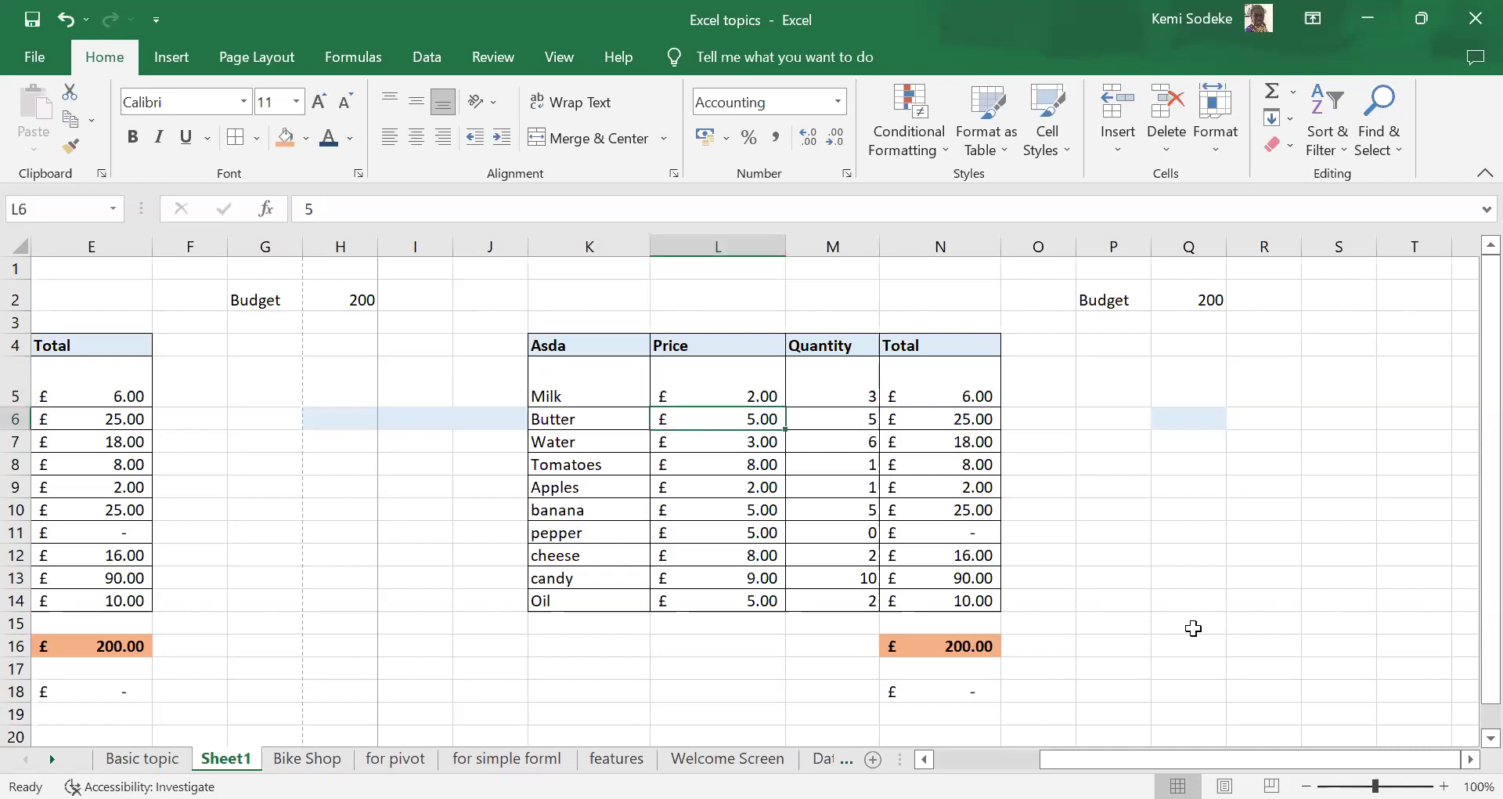
pyautogui.write('6')
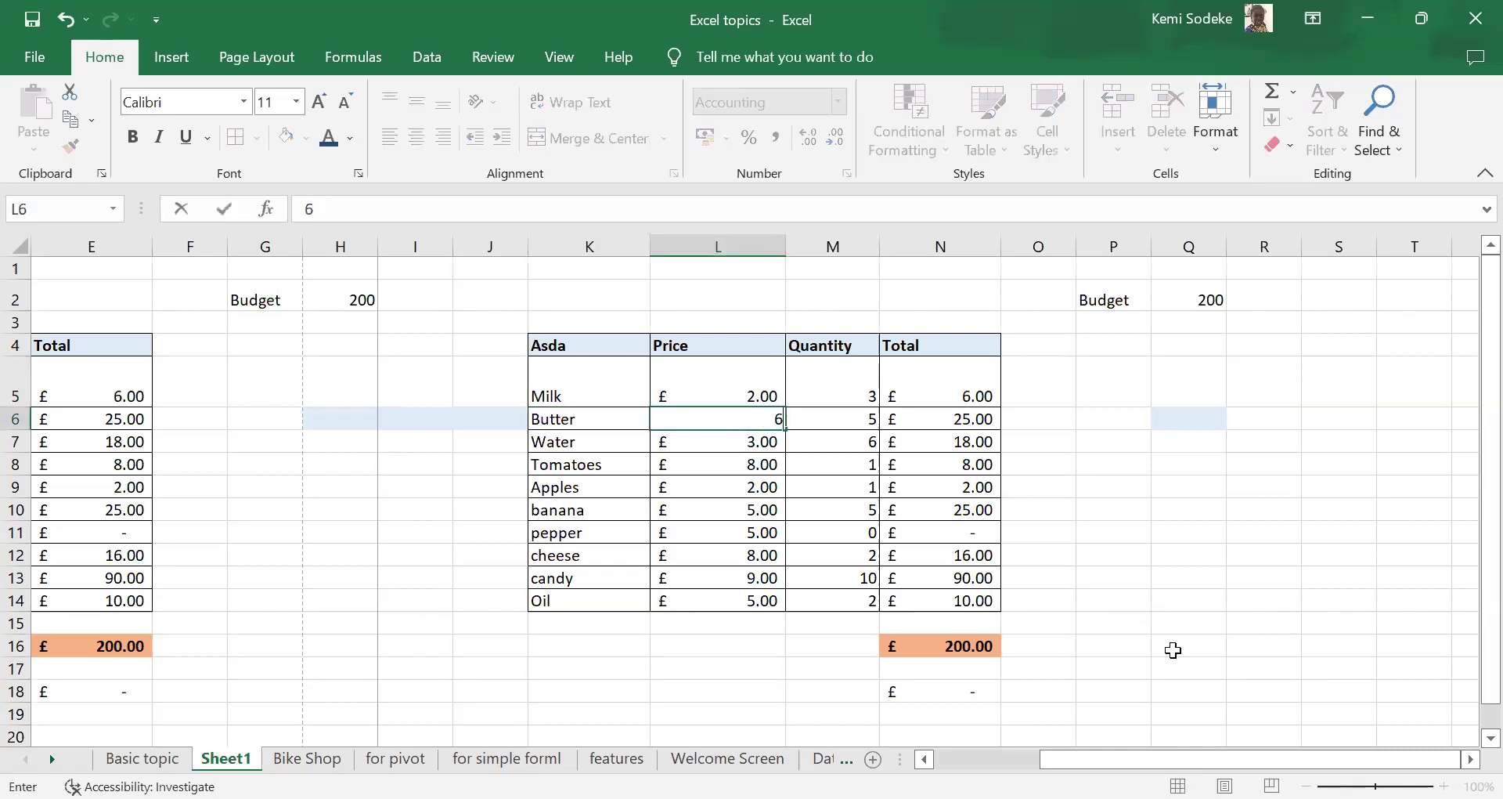
pyautogui.click(736, 554)
pyautogui.write('2')
pyautogui.press('Return')
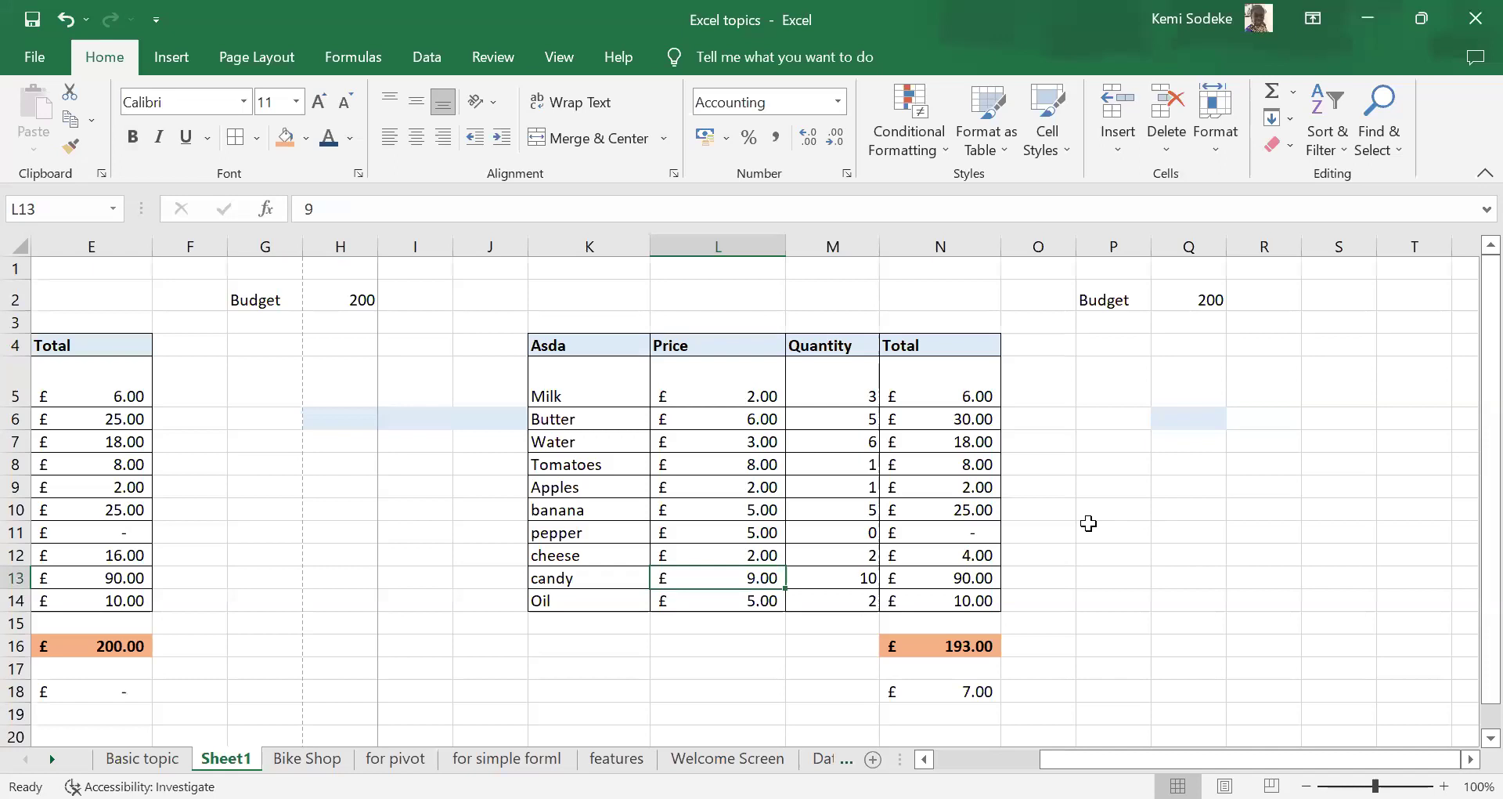
pyautogui.click(747, 465)
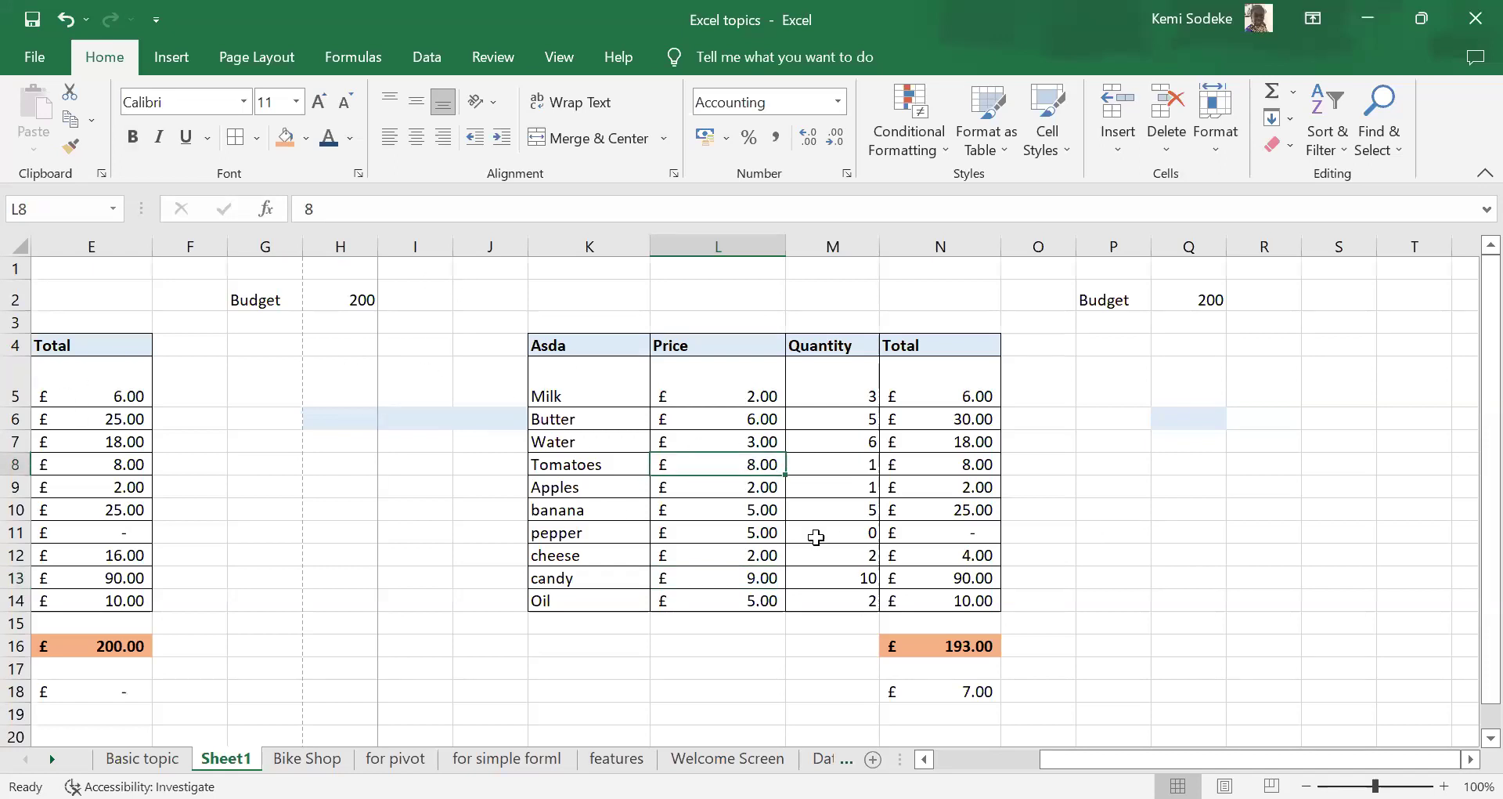
pyautogui.write('4')
pyautogui.press('Return')
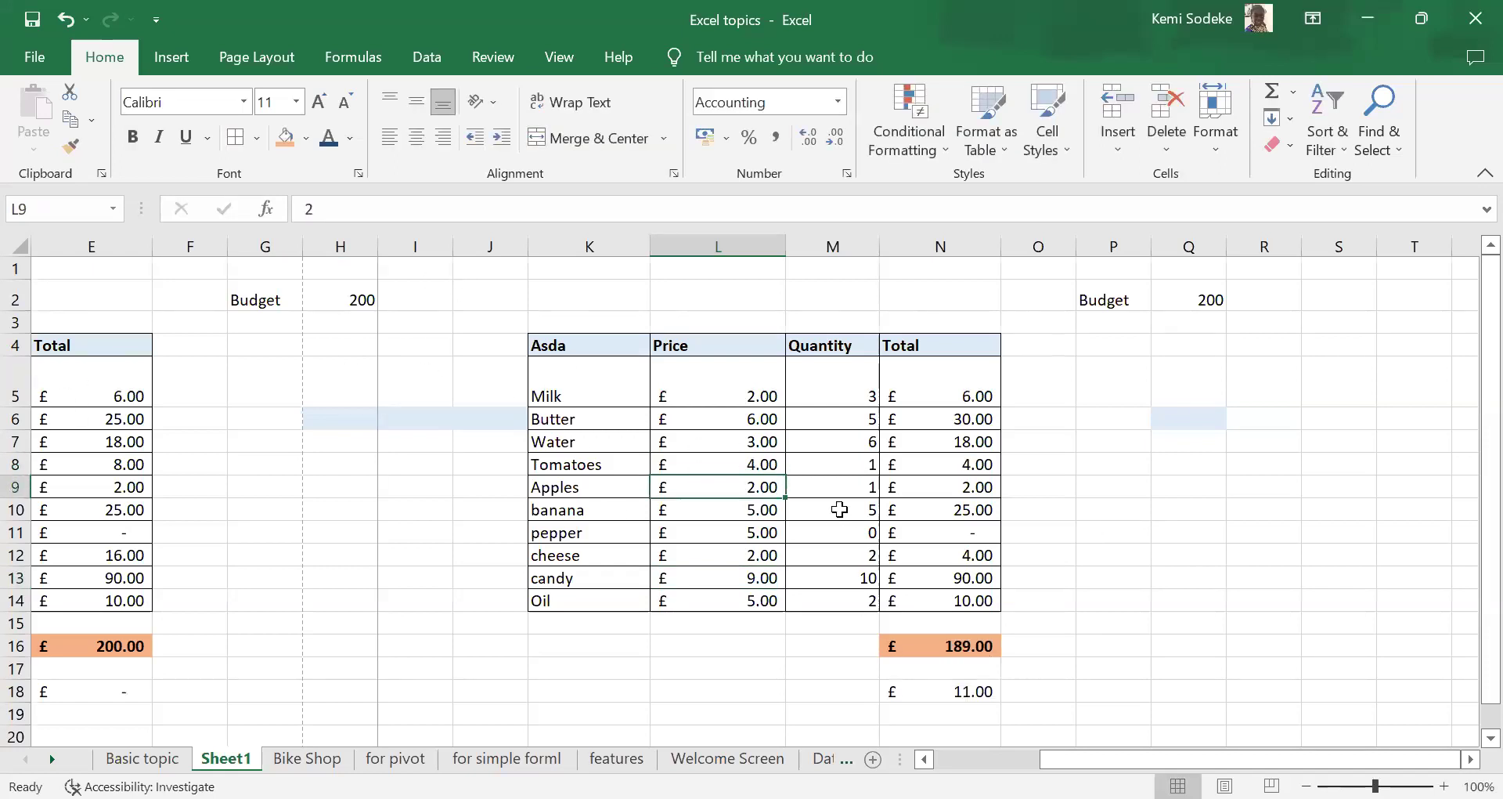
# - Change the pepper quantity in M11 to 2, bringing the total to £199.00
pyautogui.click(839, 537)
pyautogui.write('2')
pyautogui.press('Return')
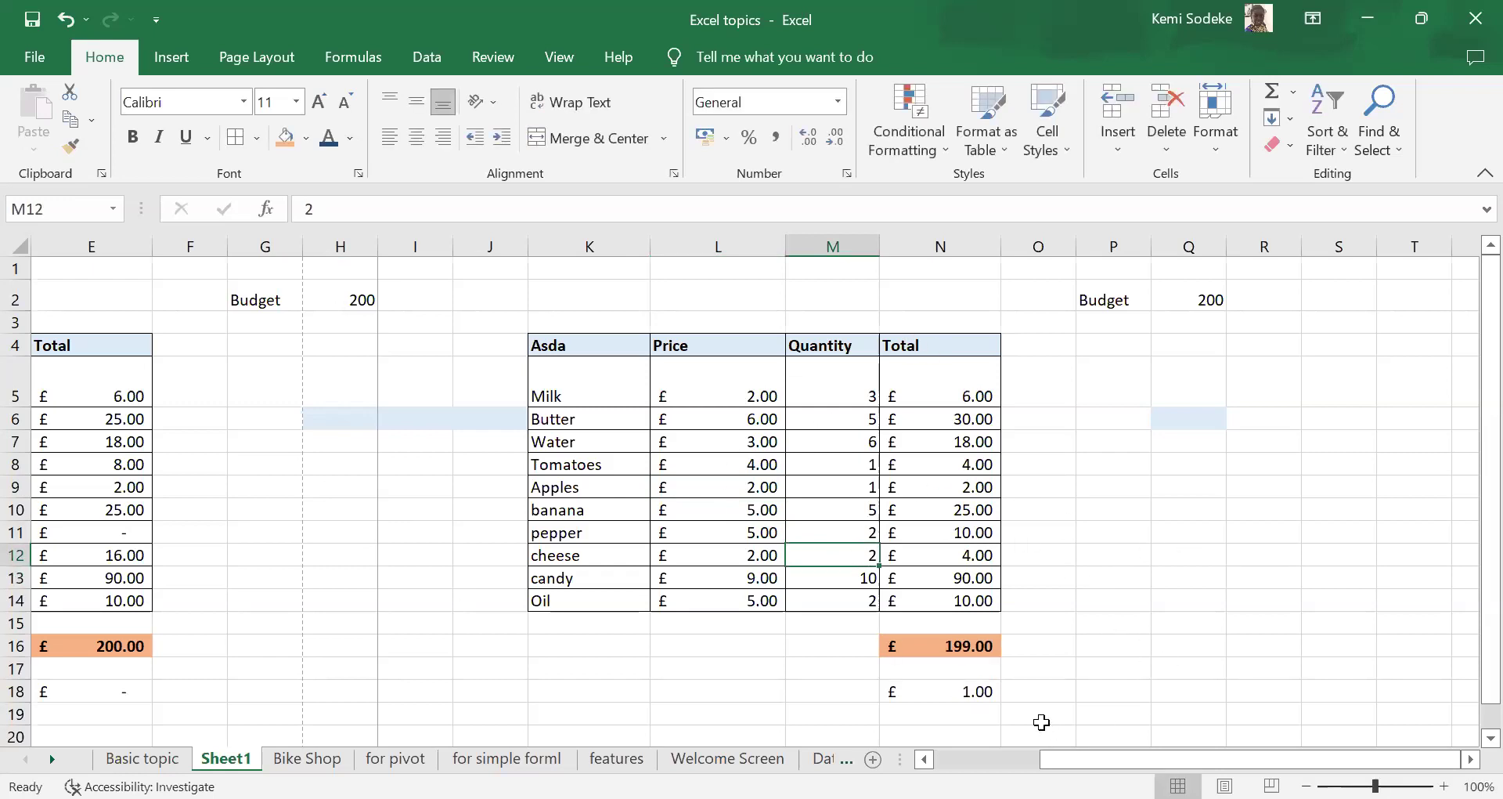
pyautogui.scroll(-2, 1102, 504)
pyautogui.scroll(2, 1101, 501)
pyautogui.hscroll(-2, 817, 477)
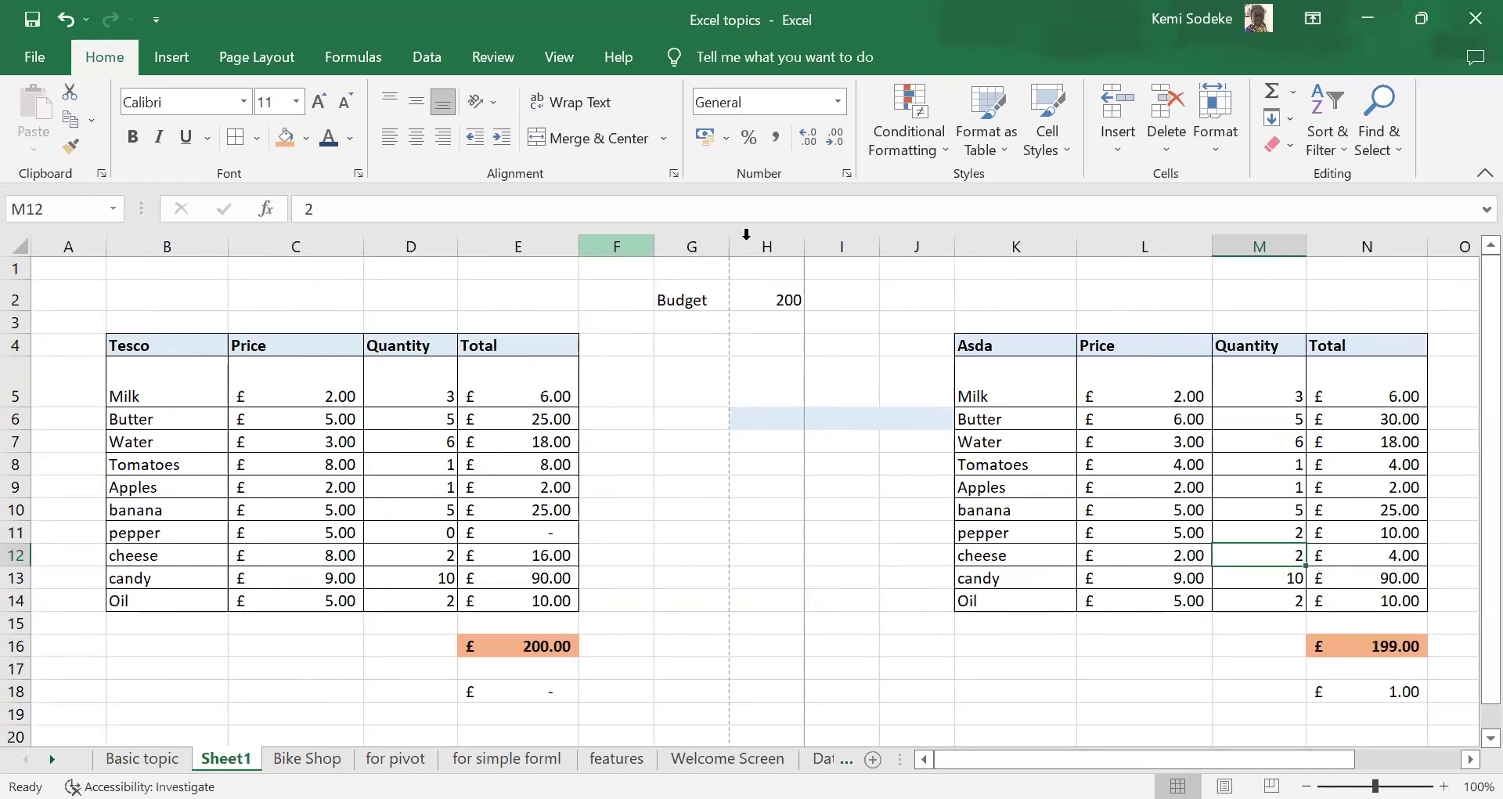
# - Delete the empty column I
pyautogui.click(838, 240)
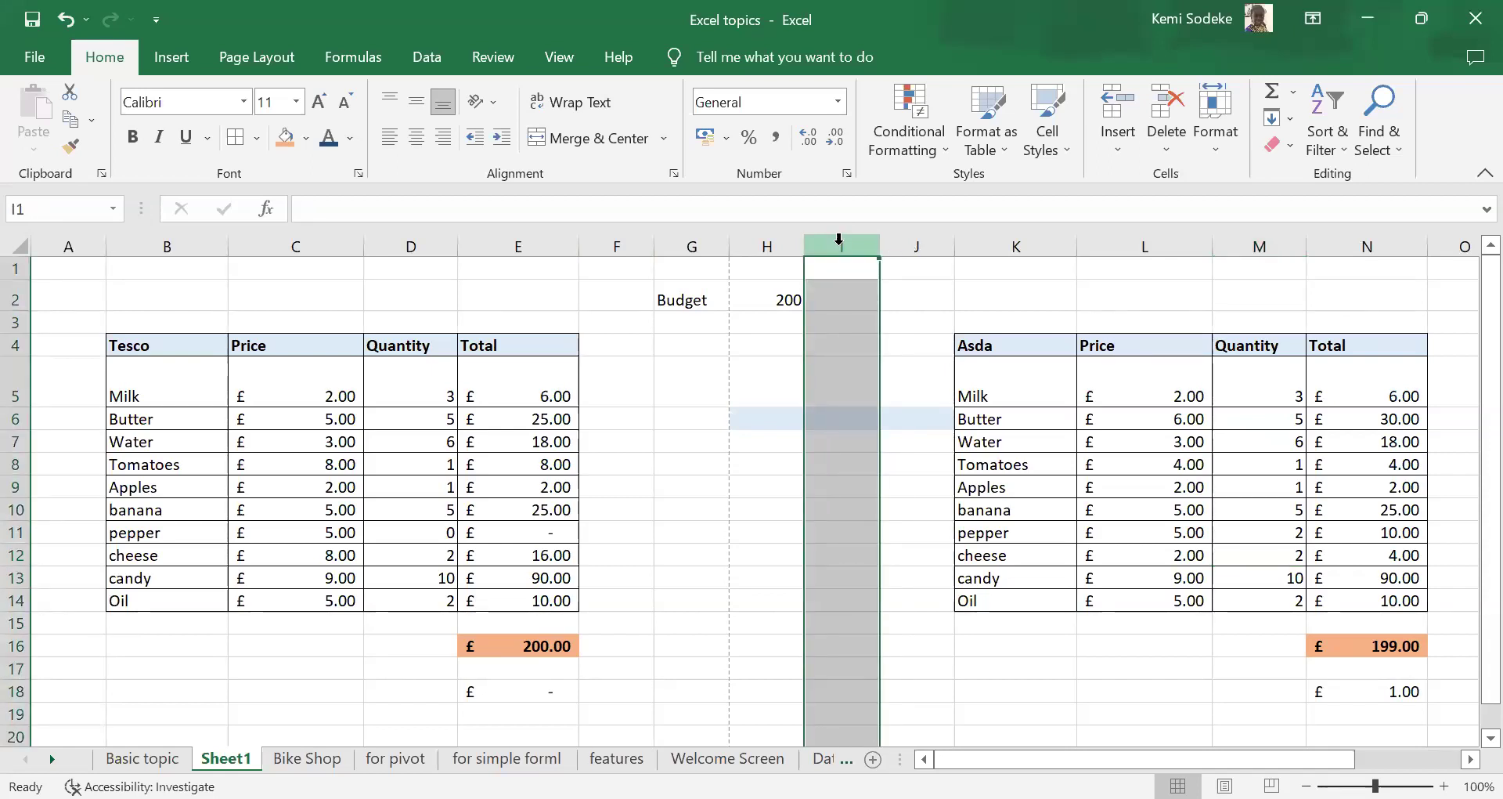
pyautogui.rightClick(850, 486)
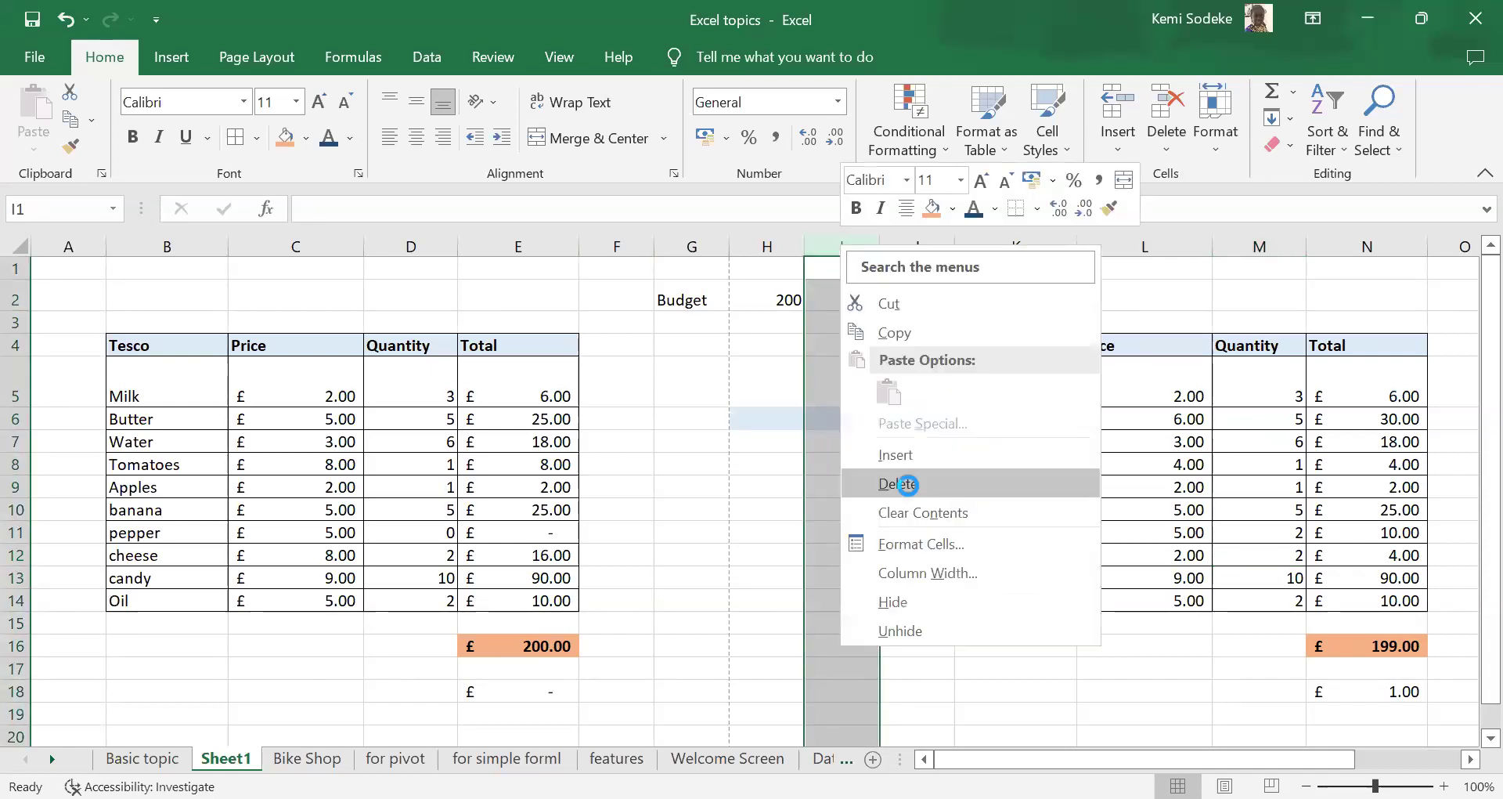
pyautogui.click(882, 480)
pyautogui.hscroll(3, 752, 501)
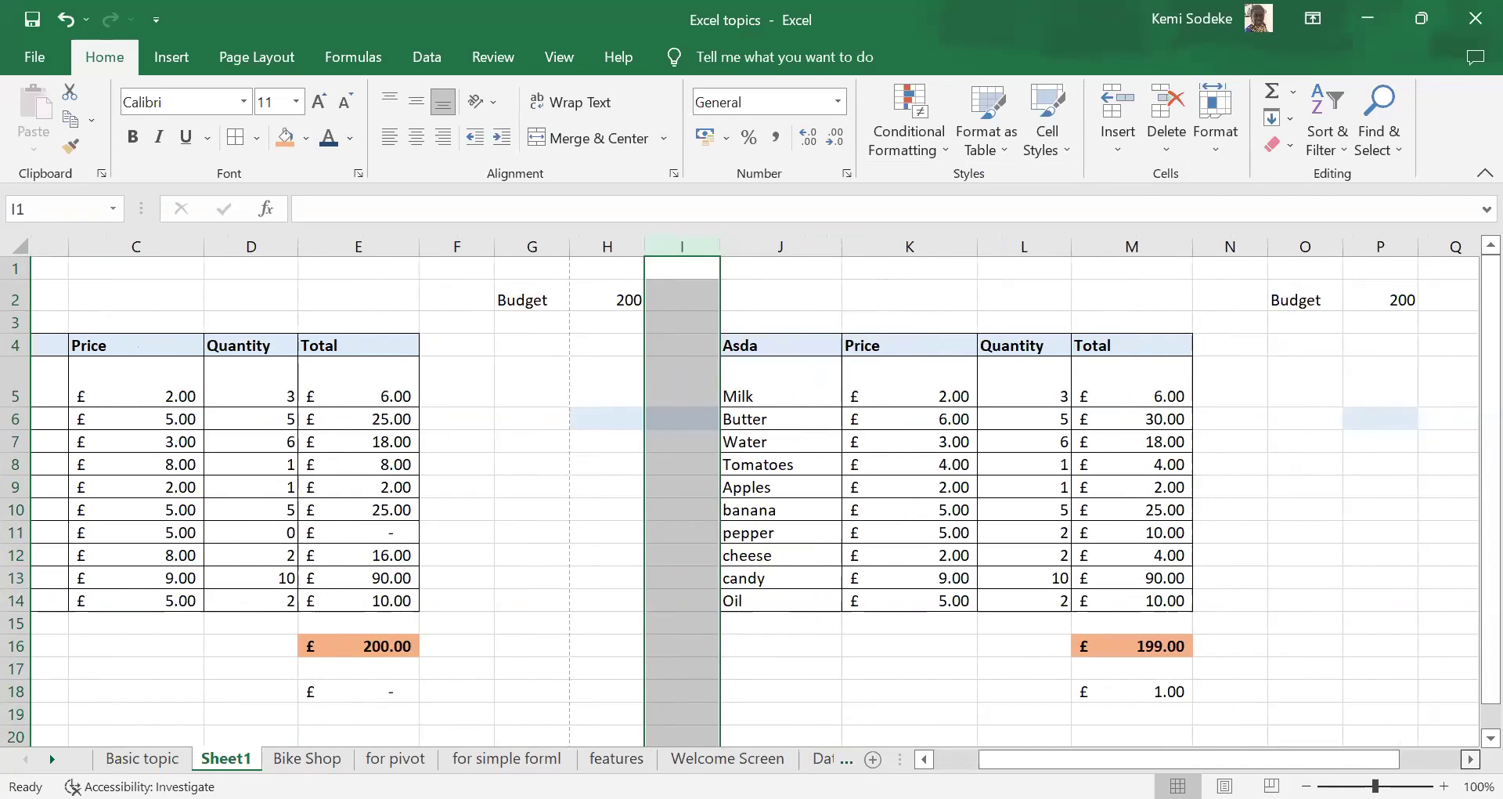
pyautogui.click(1148, 570)
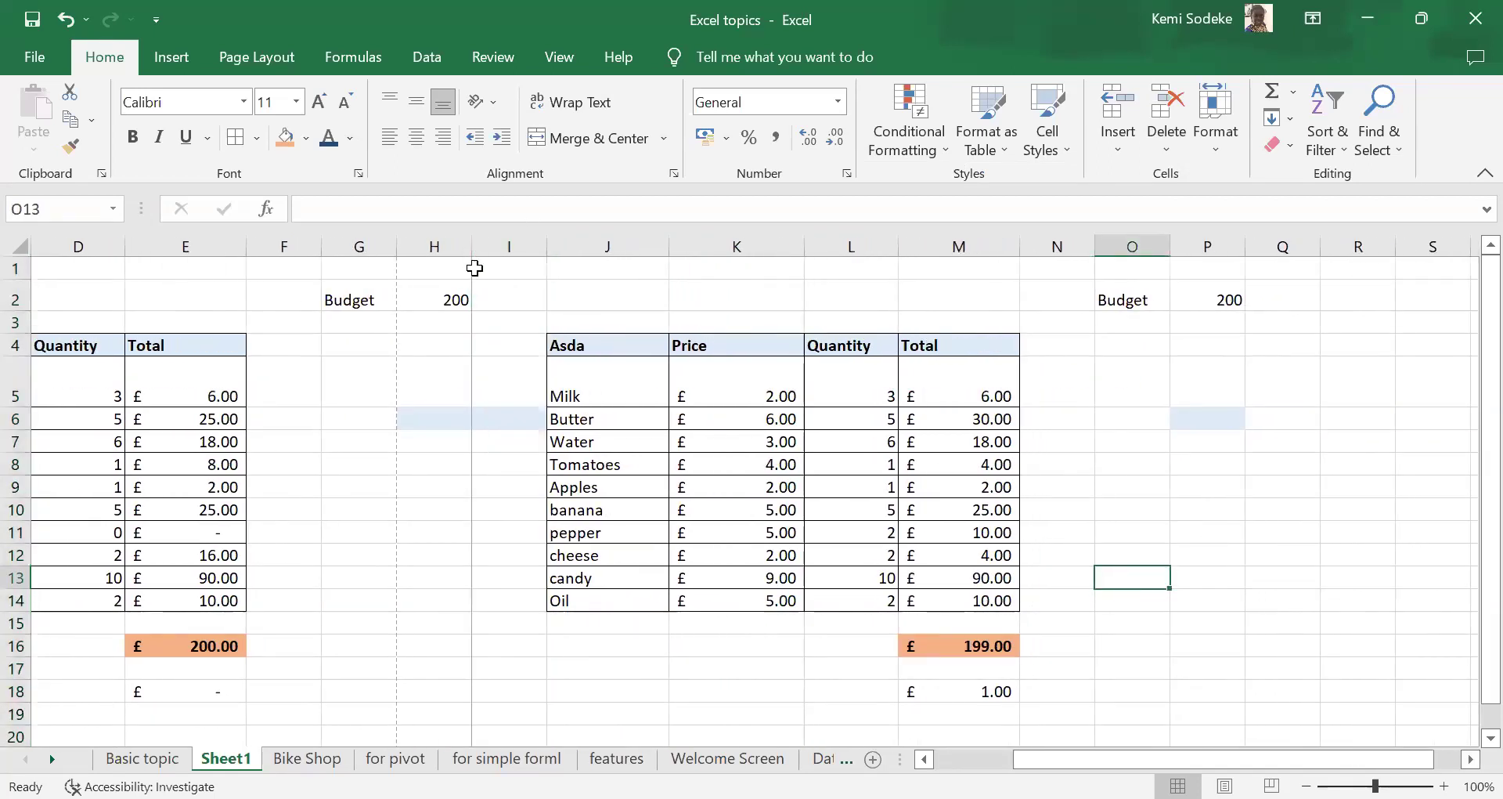
# - Delete columns J through P holding the Asda table
pyautogui.click(579, 246)
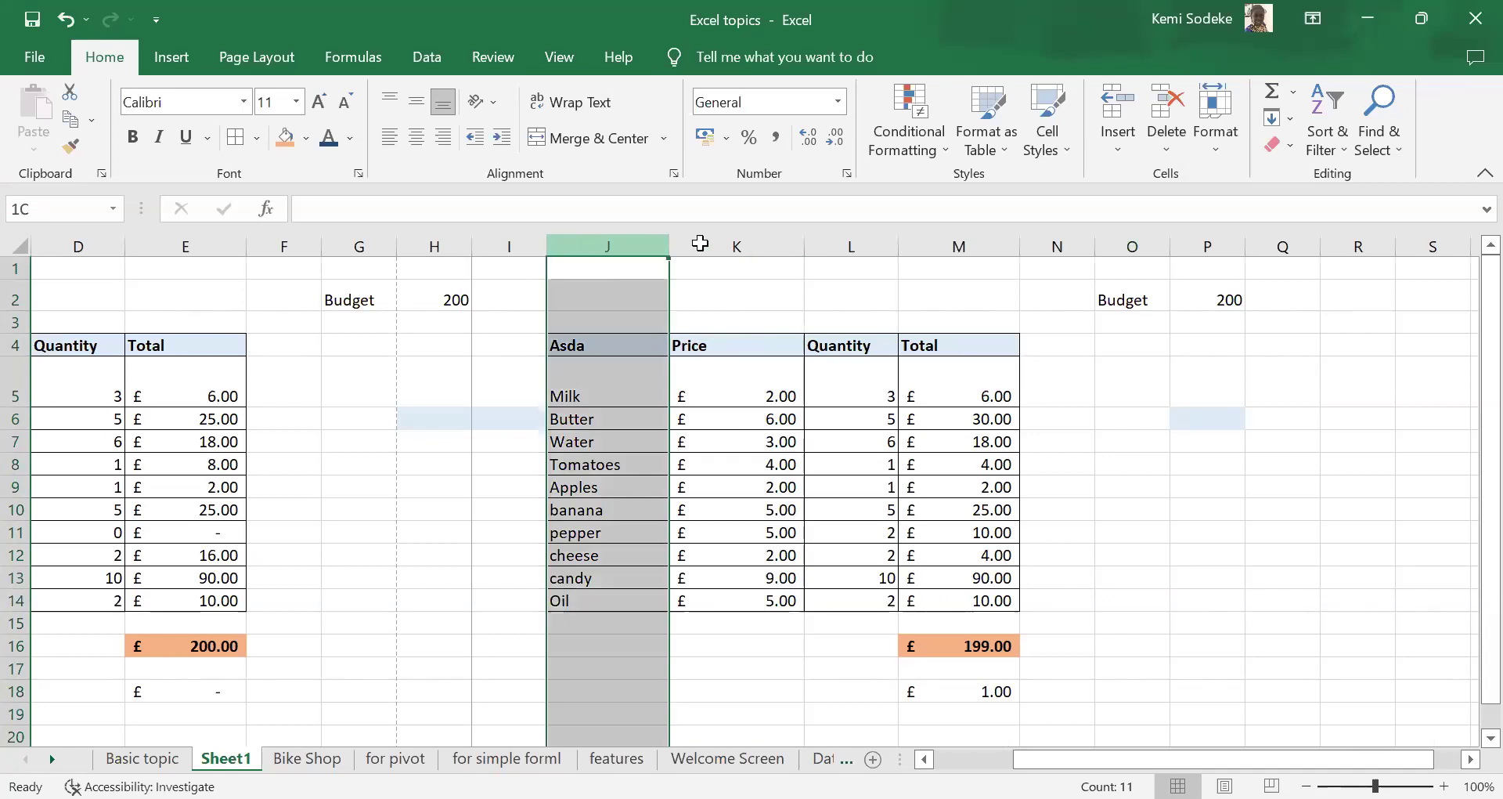
pyautogui.keyDown('shift'); pyautogui.click(1211, 246); pyautogui.keyUp('shift')
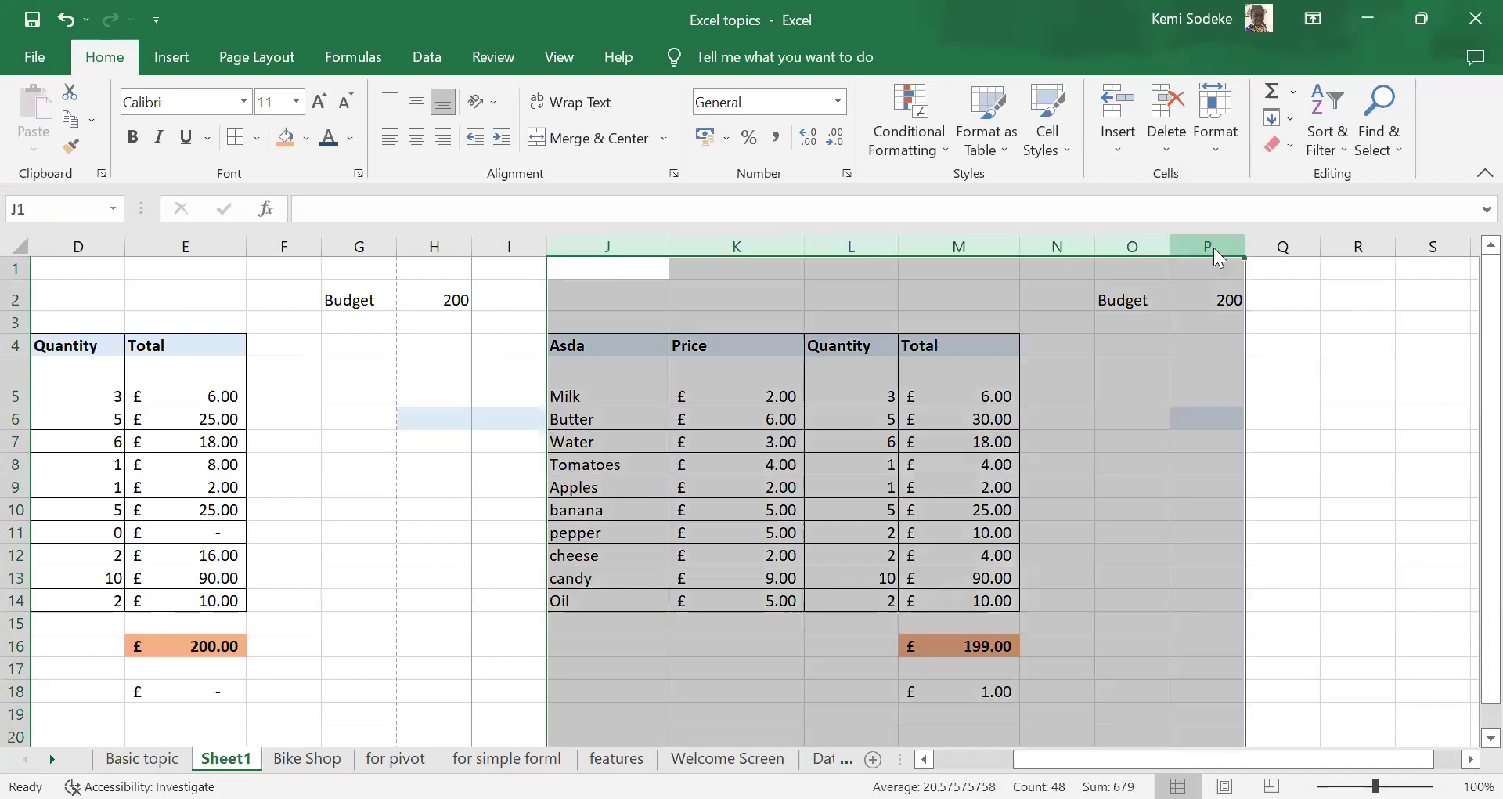
pyautogui.rightClick(1213, 248)
pyautogui.click(1308, 483)
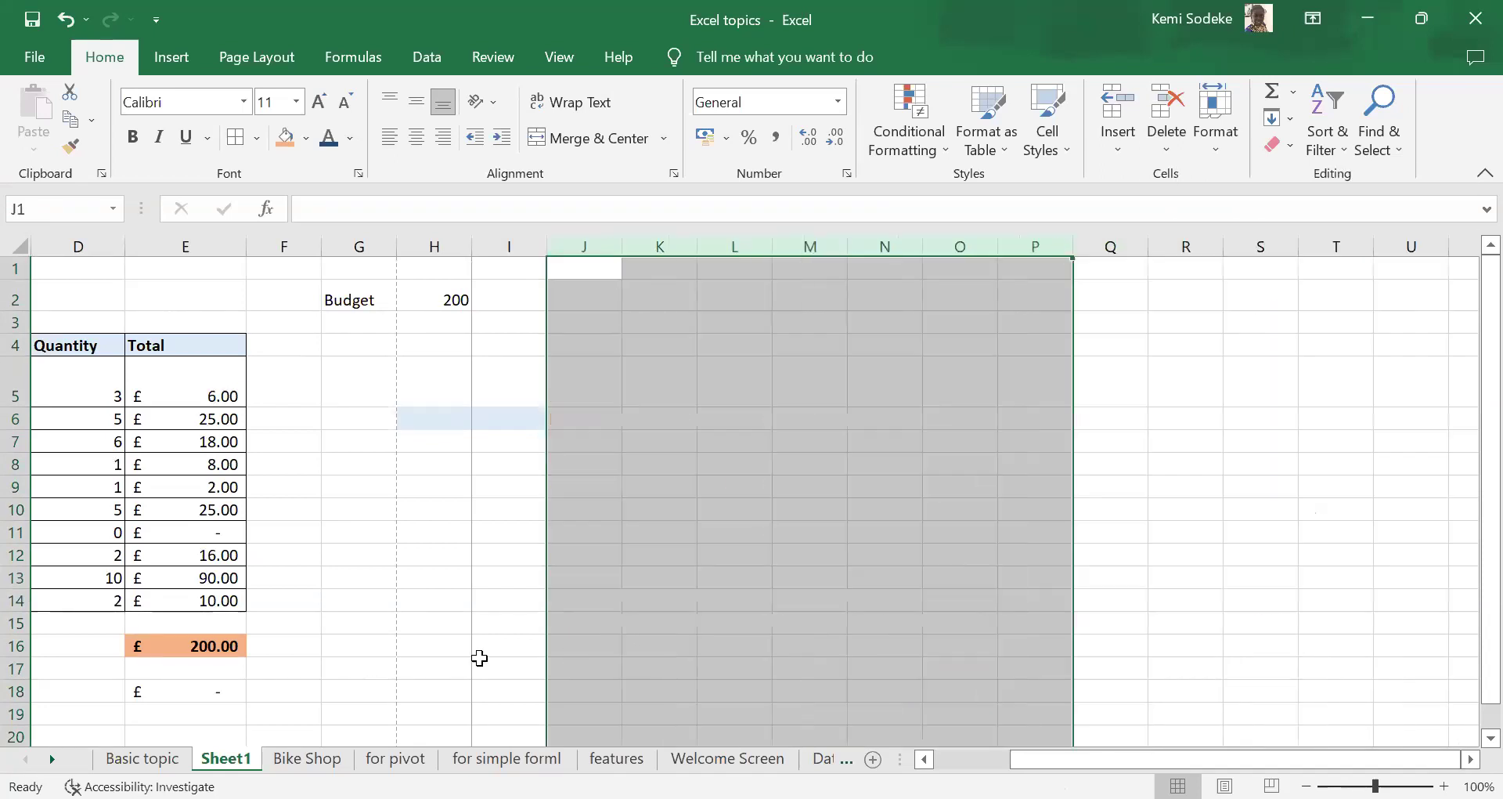
pyautogui.click(460, 603)
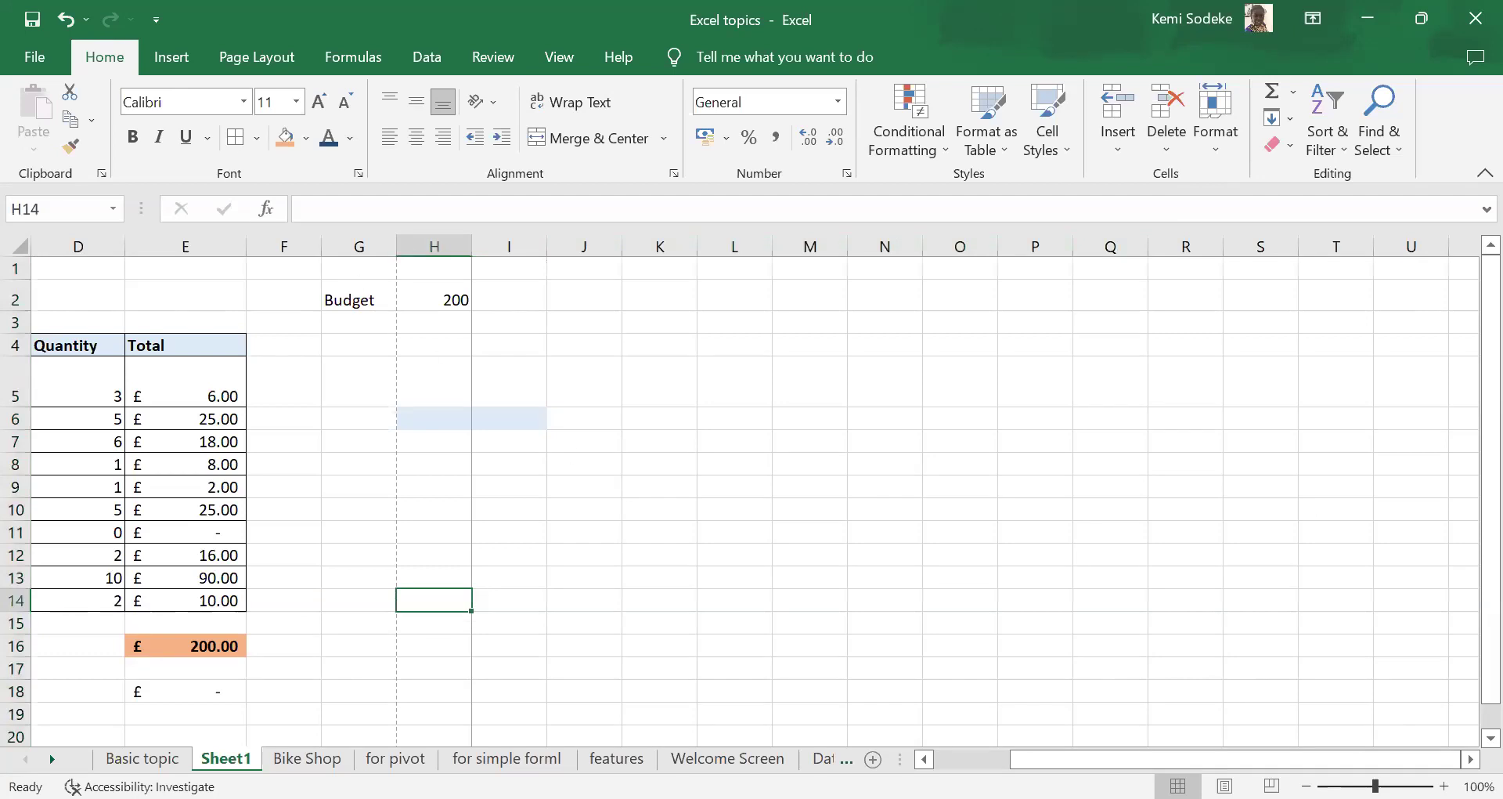
pyautogui.hscroll(-2, 654, 689)
pyautogui.click(143, 757)
pyautogui.scroll(-5, 349, 478)
pyautogui.scroll(-1, 352, 475)
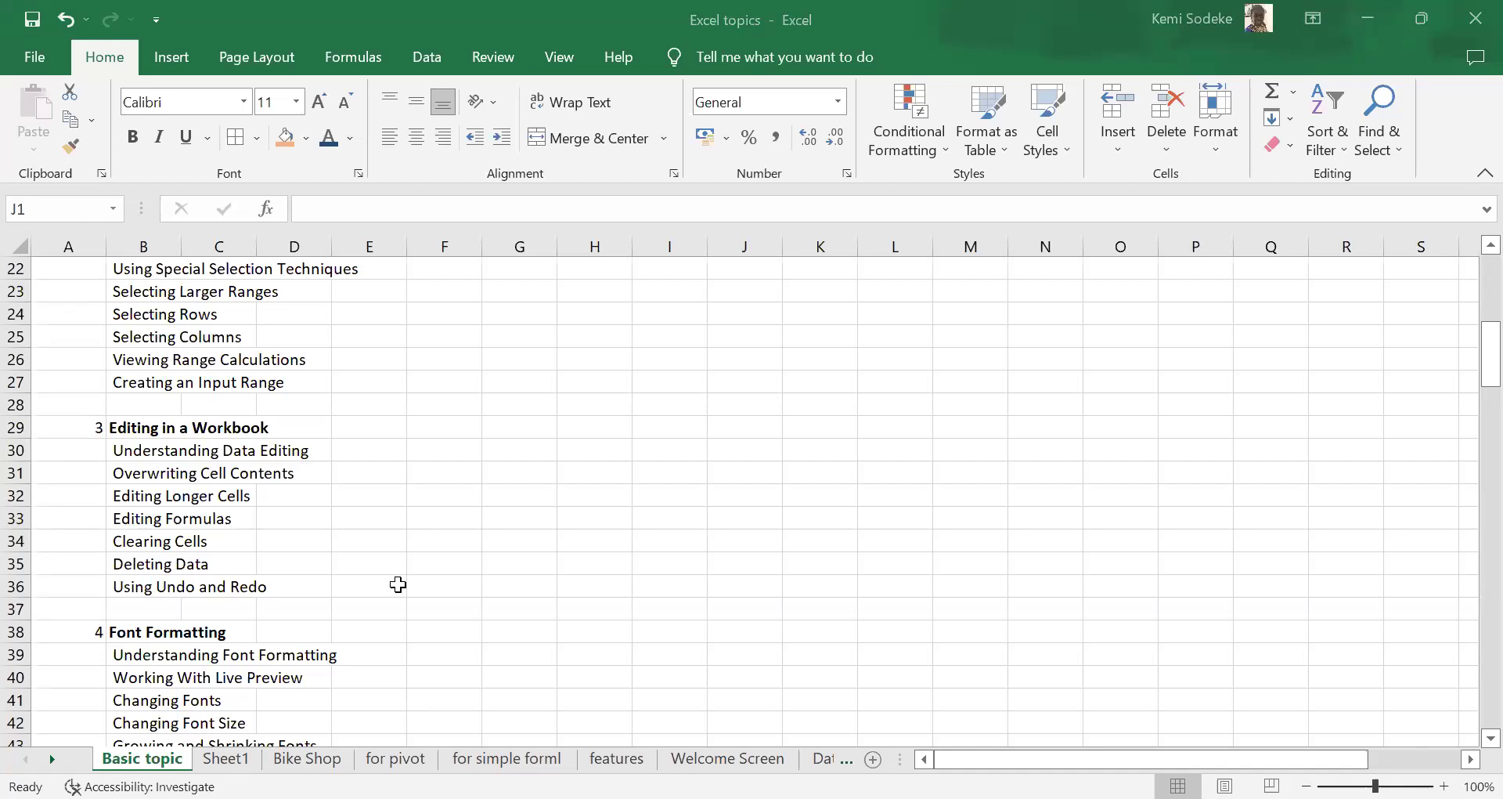
pyautogui.scroll(-3, 312, 631)
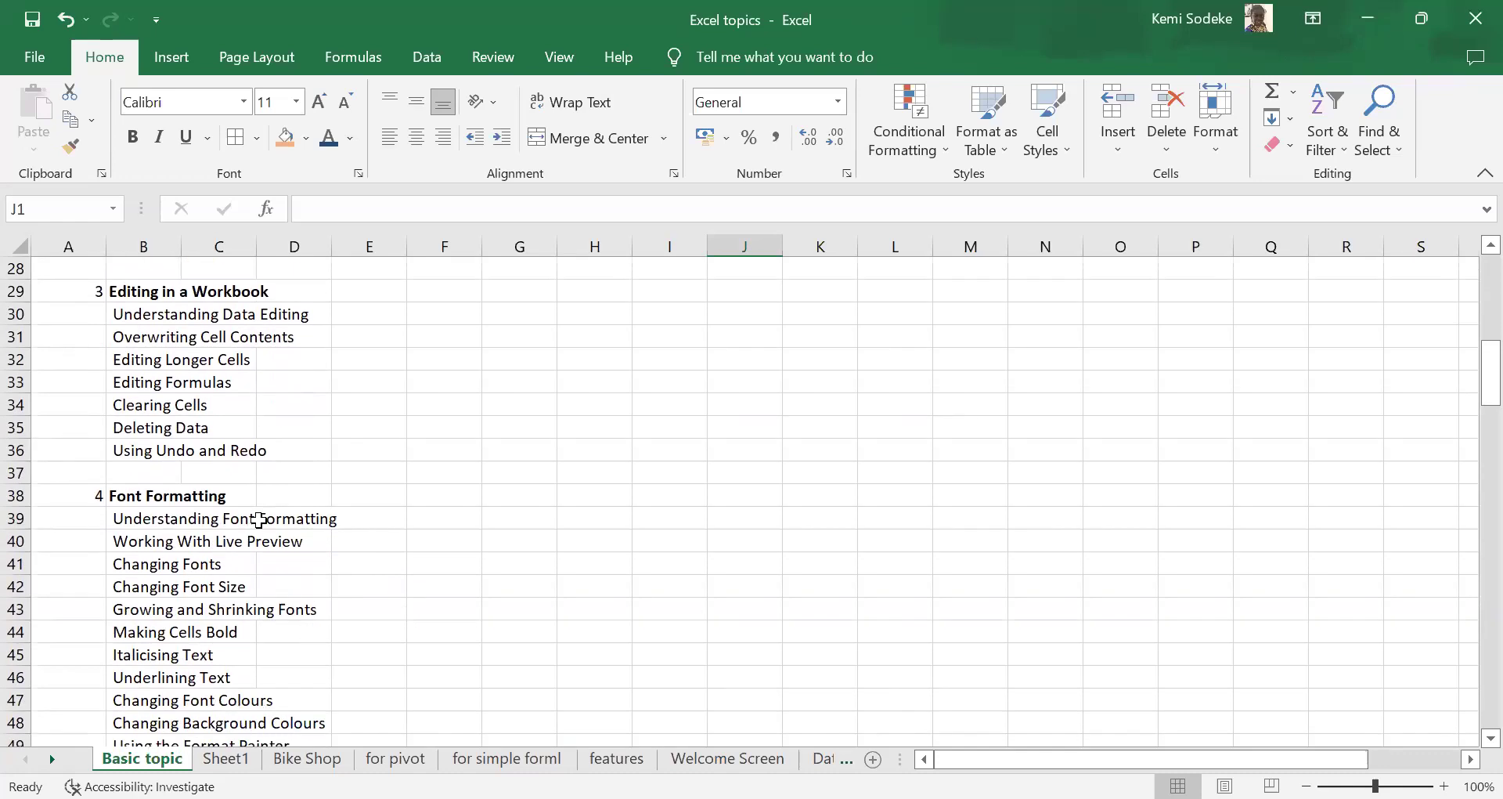
pyautogui.scroll(-2, 258, 520)
pyautogui.click(226, 756)
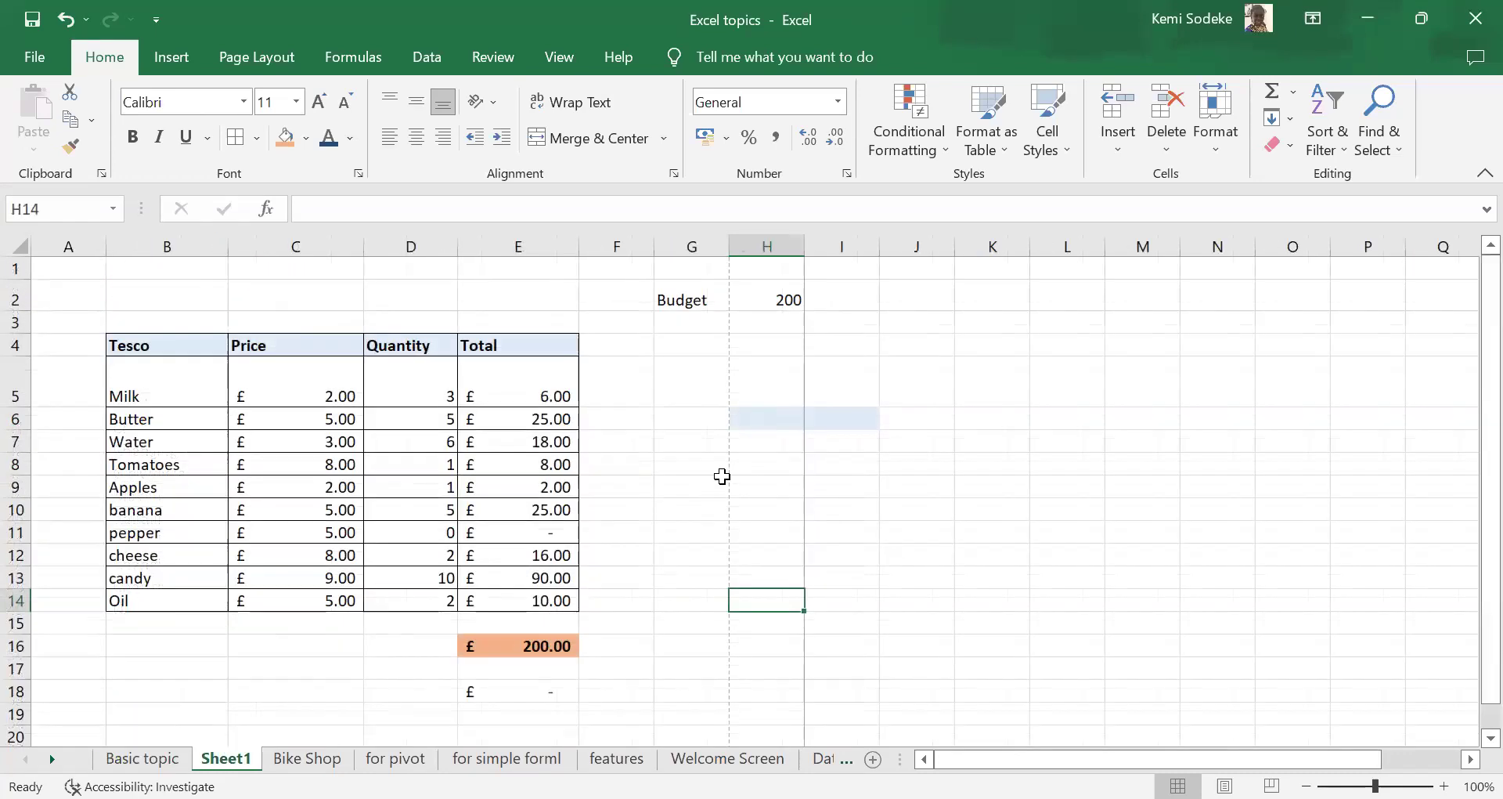
pyautogui.click(1000, 533)
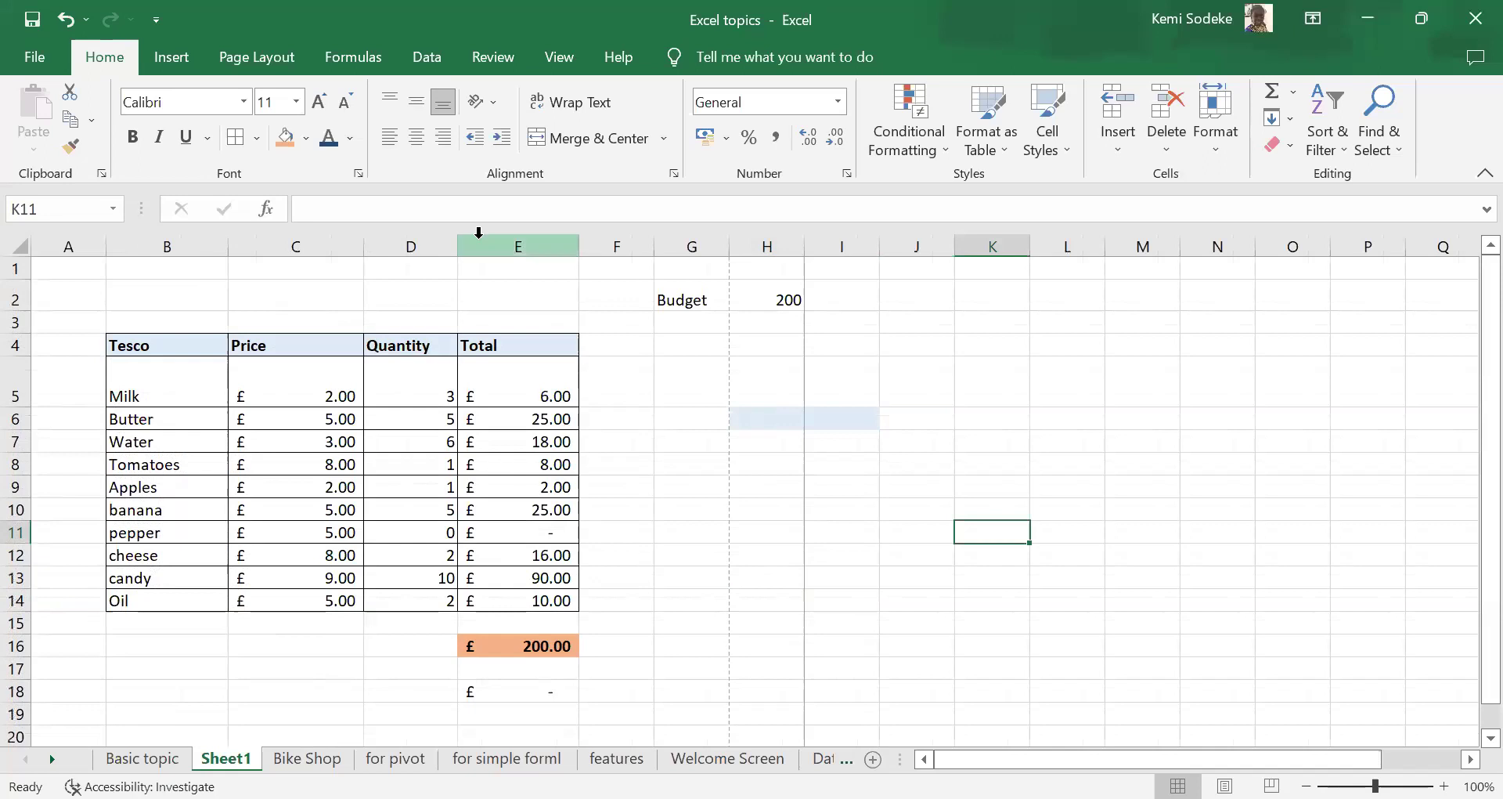
pyautogui.click(322, 390)
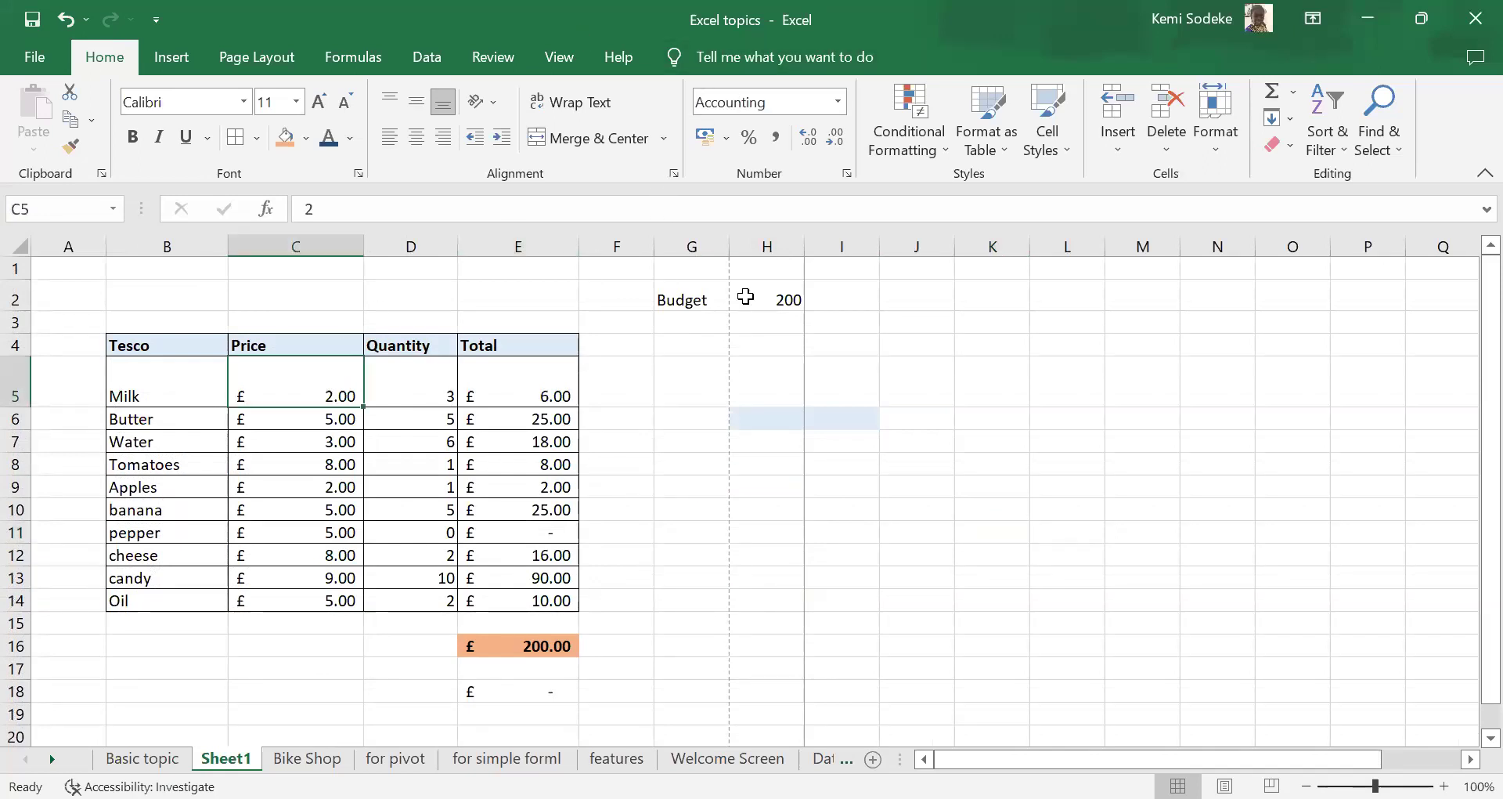
pyautogui.click(848, 174)
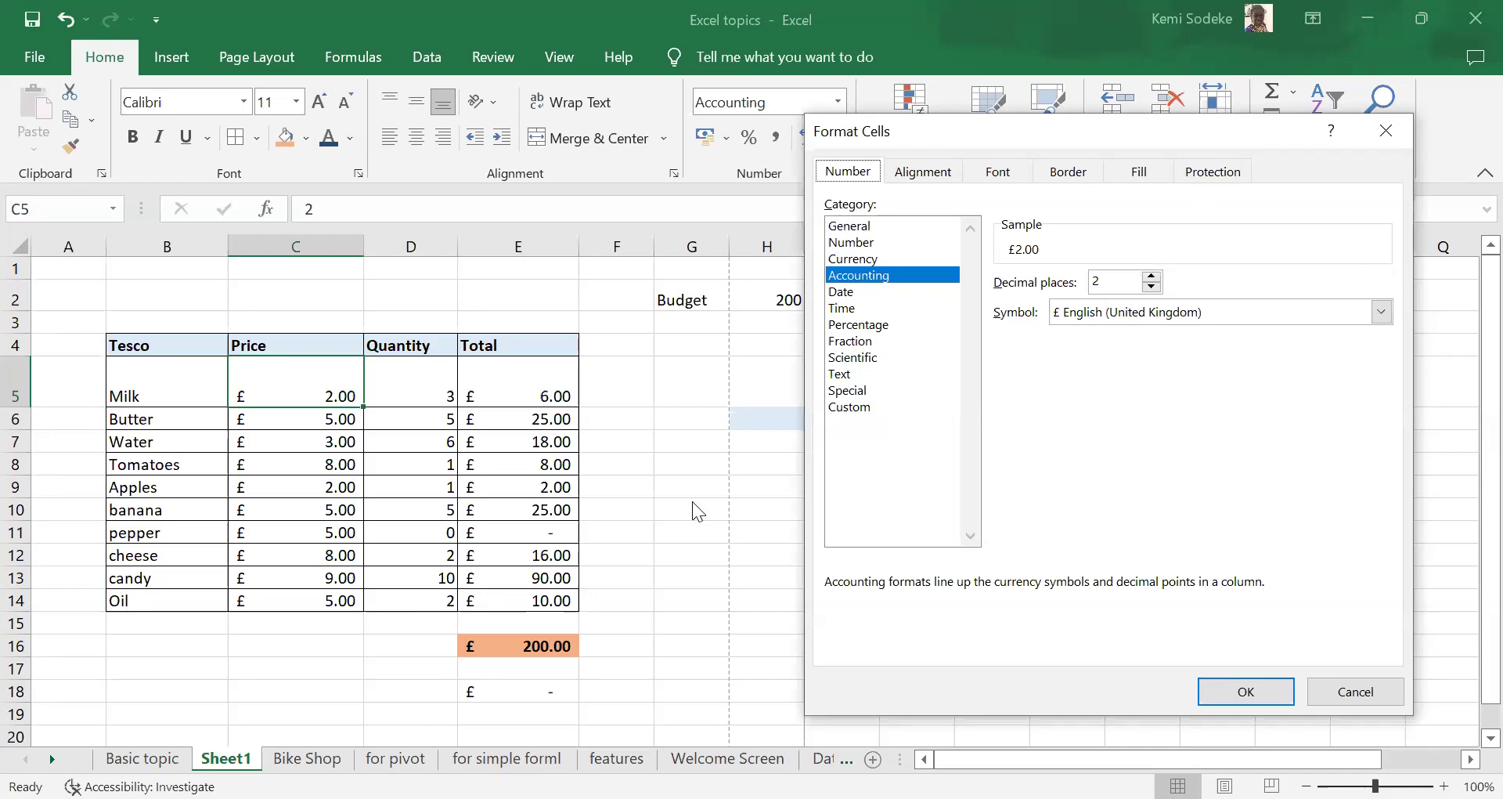
pyautogui.click(1354, 693)
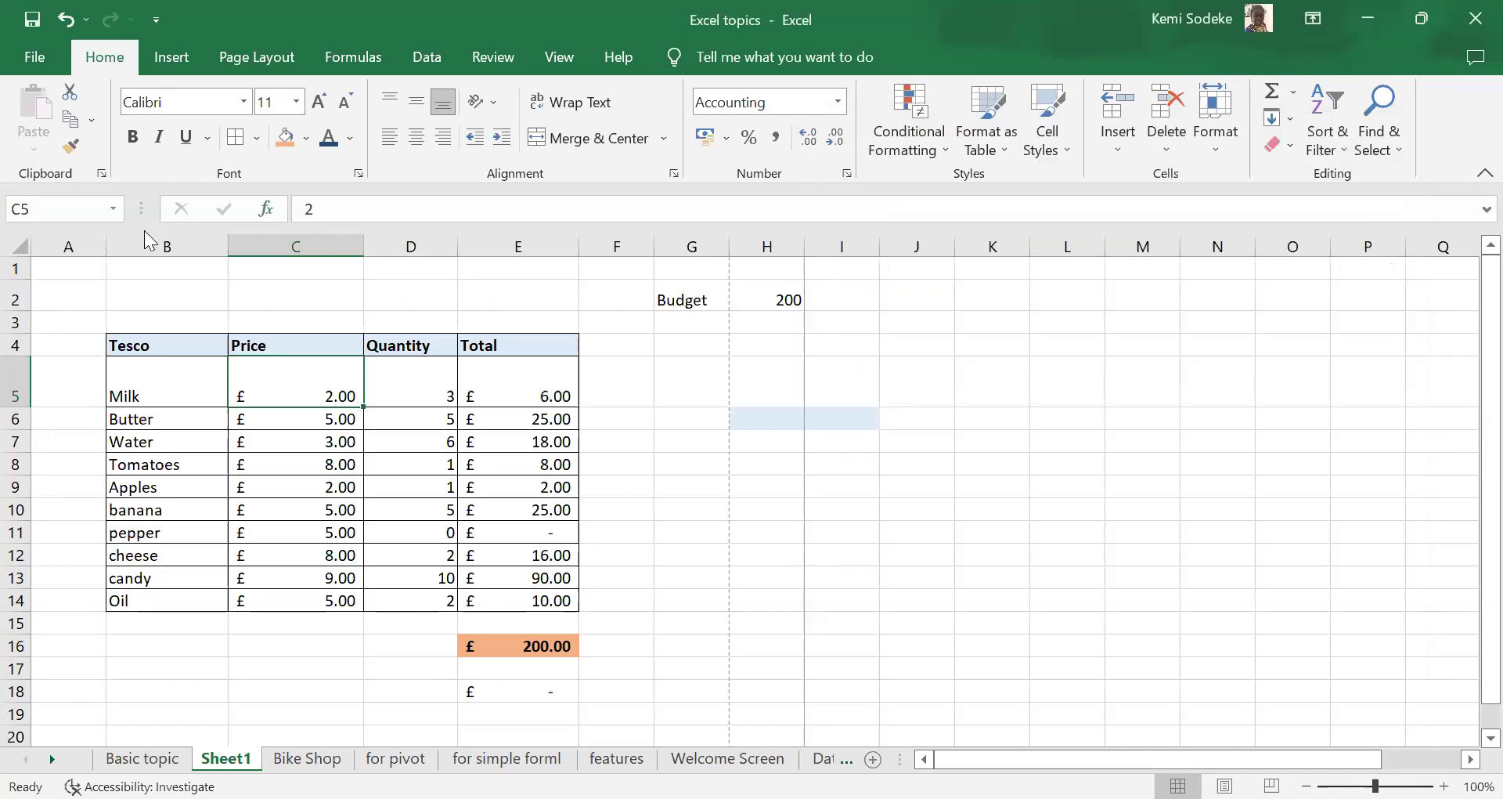
pyautogui.click(170, 379)
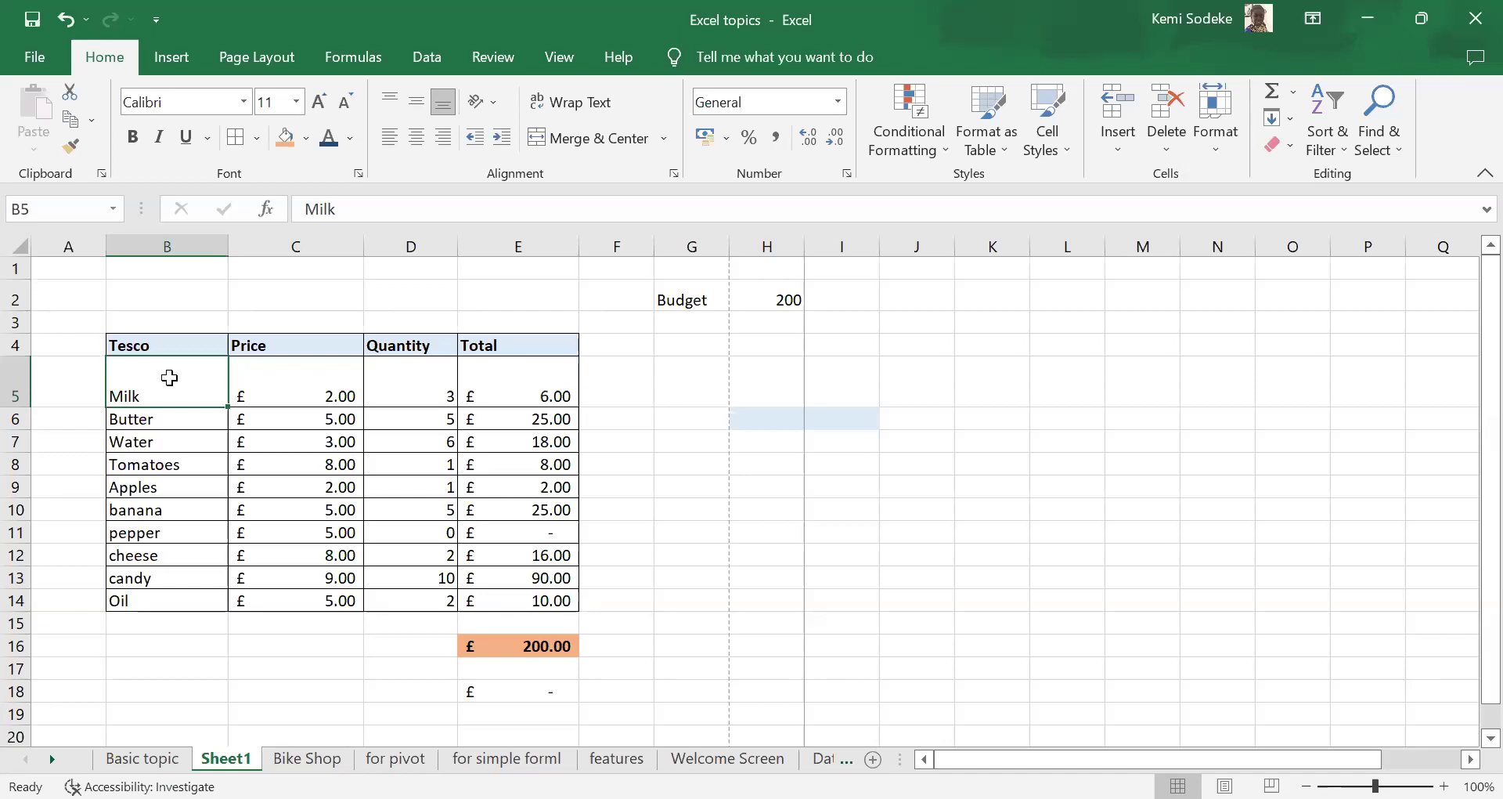
pyautogui.click(846, 174)
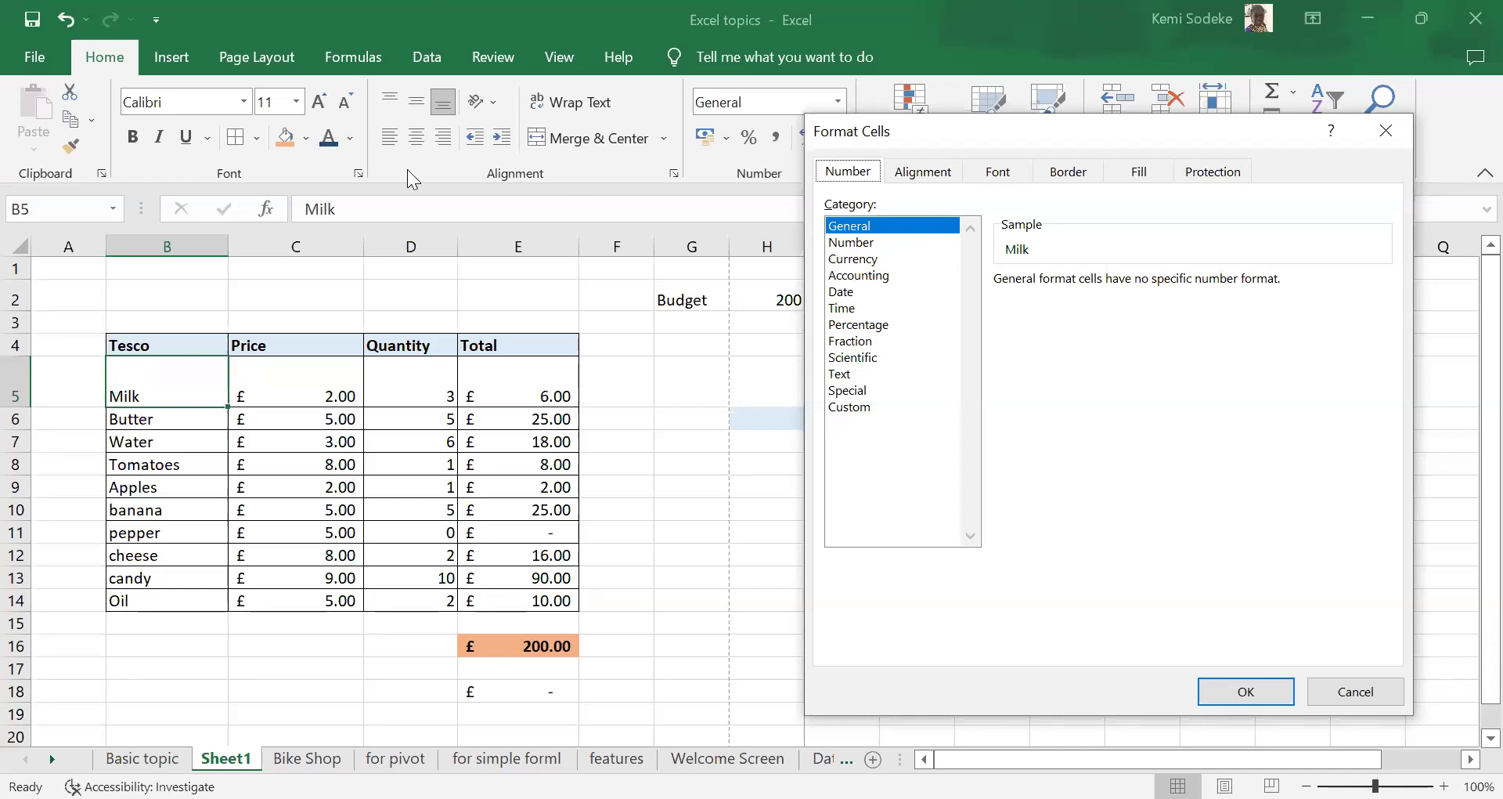
pyautogui.click(927, 170)
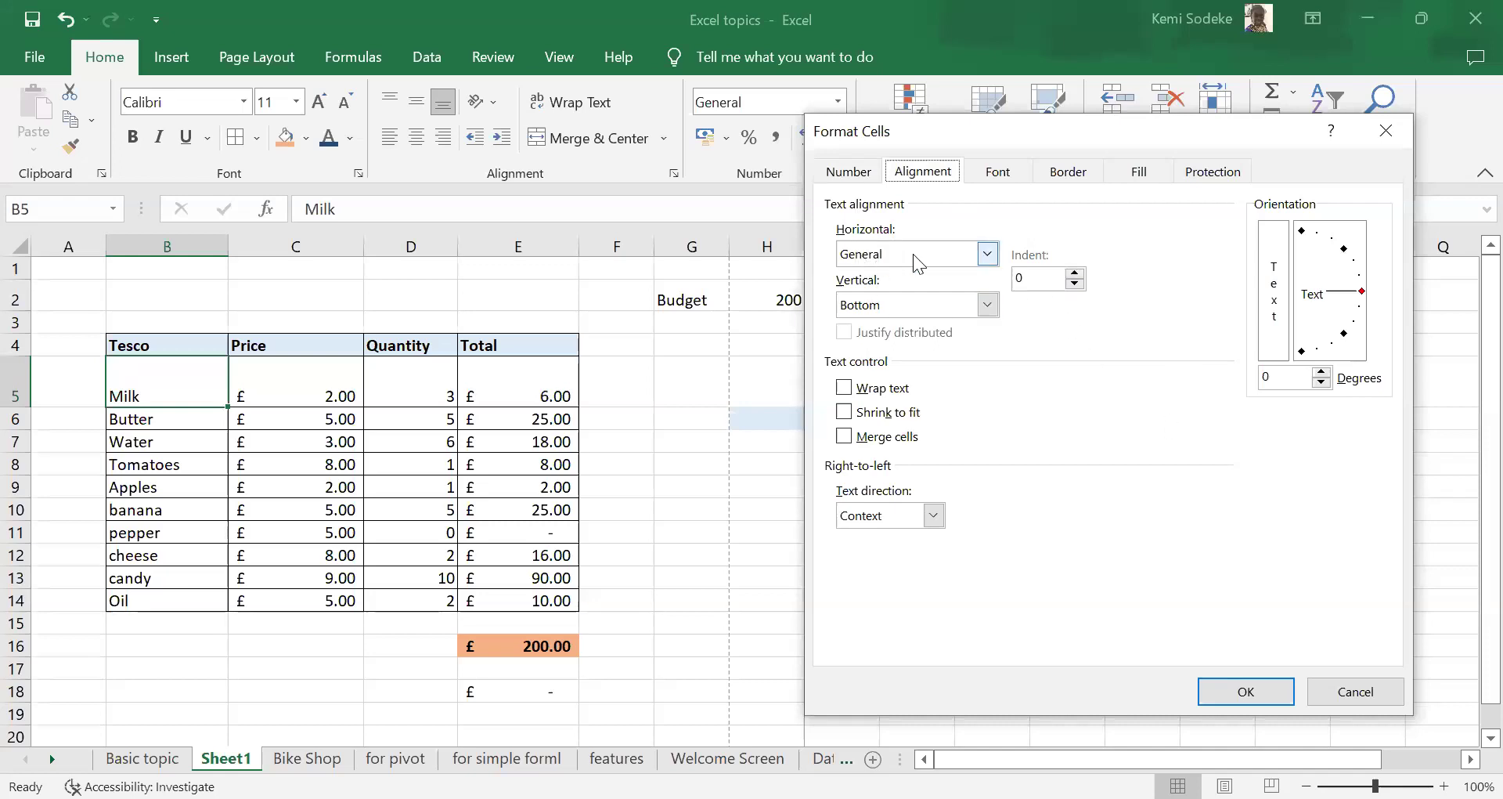
pyautogui.click(984, 255)
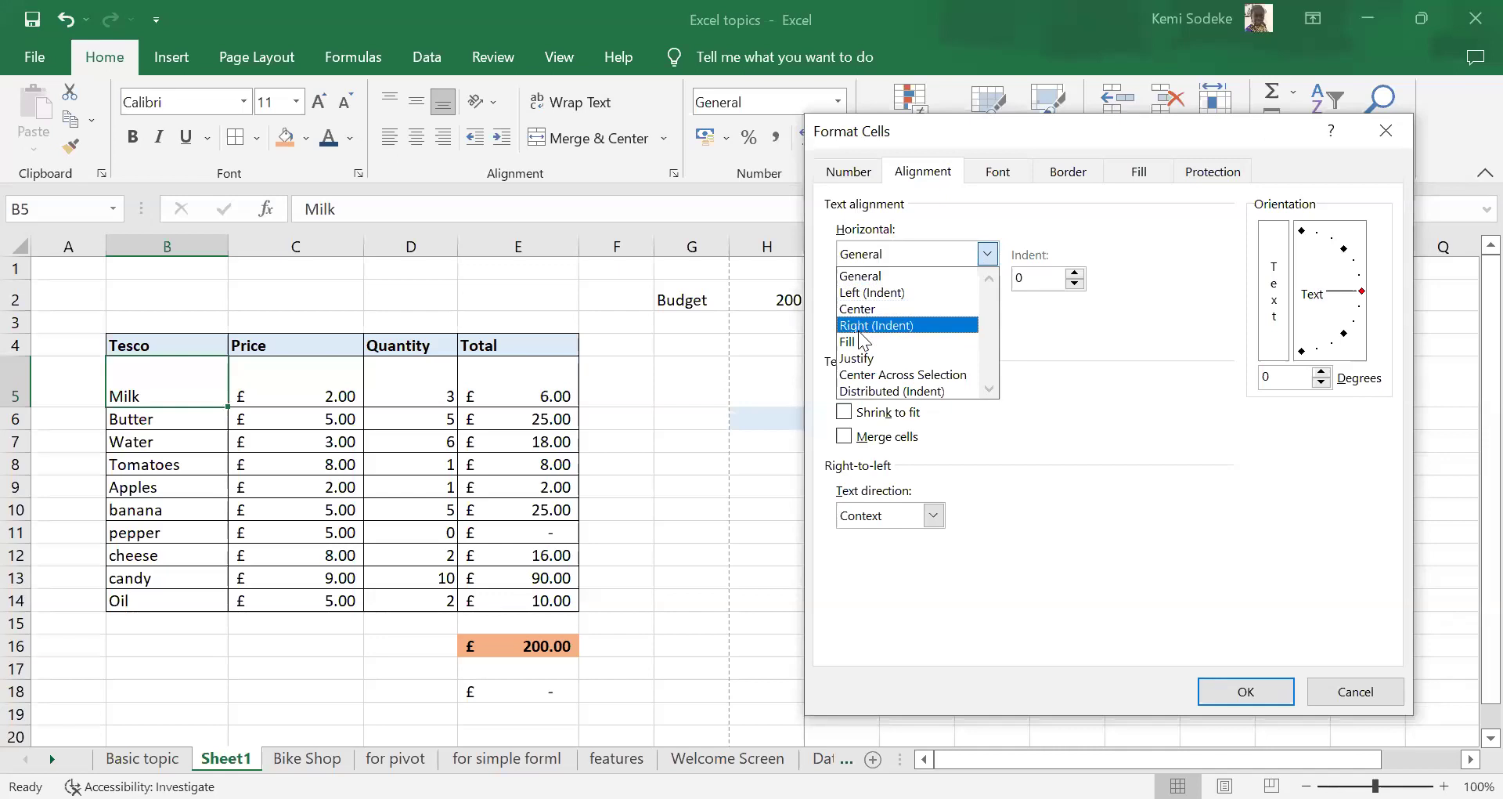
pyautogui.click(1068, 321)
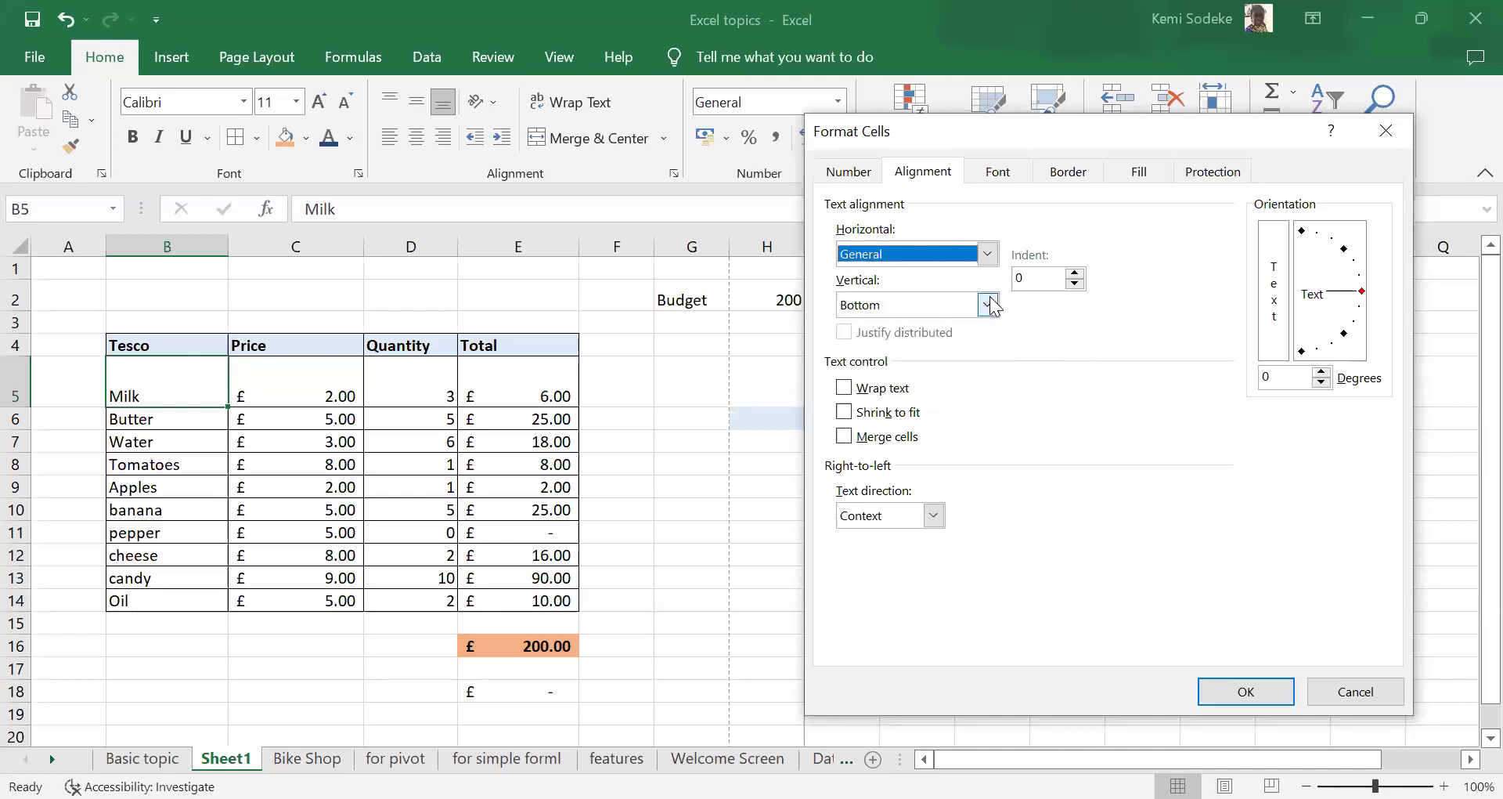
pyautogui.click(990, 304)
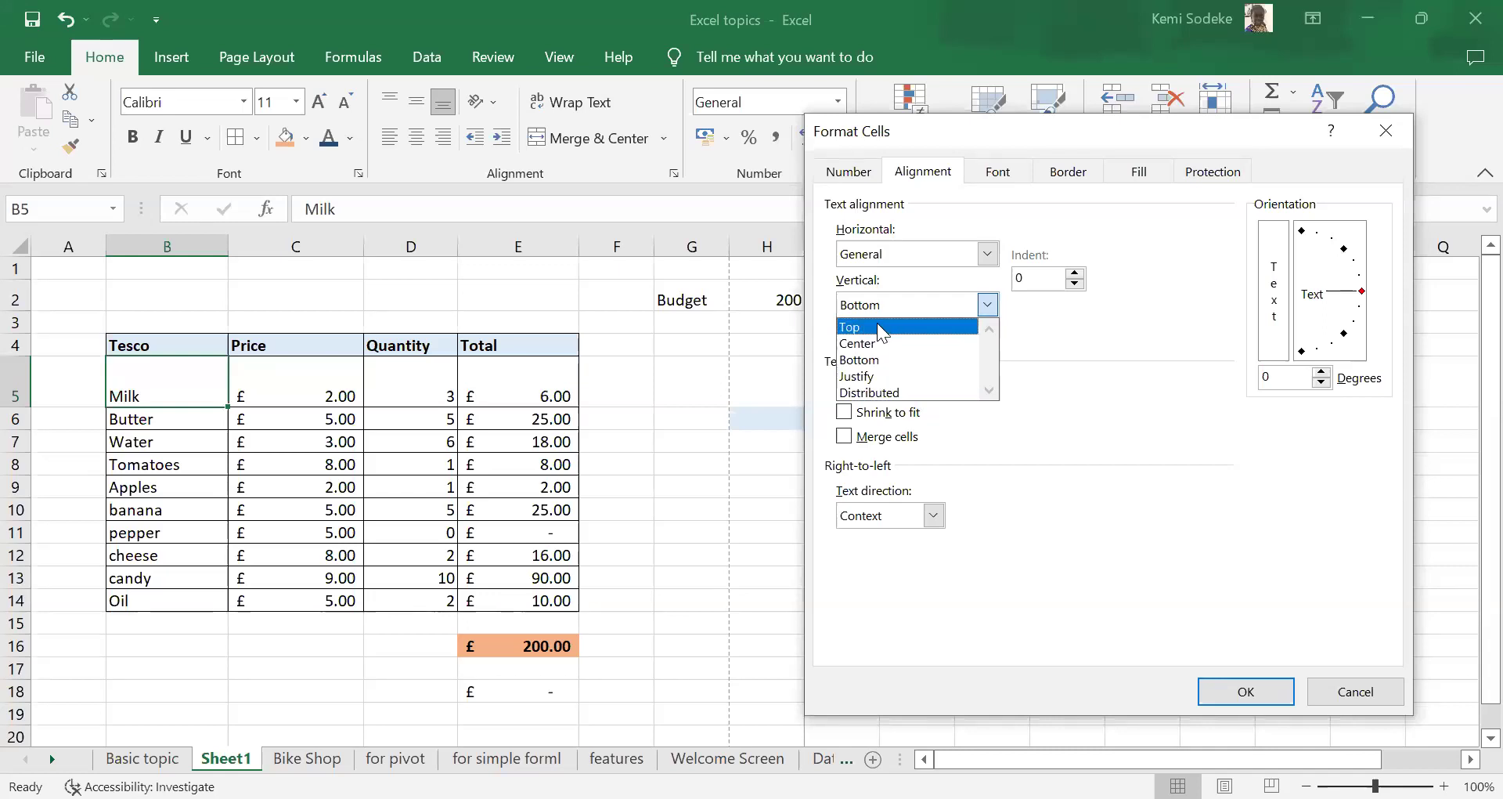
pyautogui.click(877, 326)
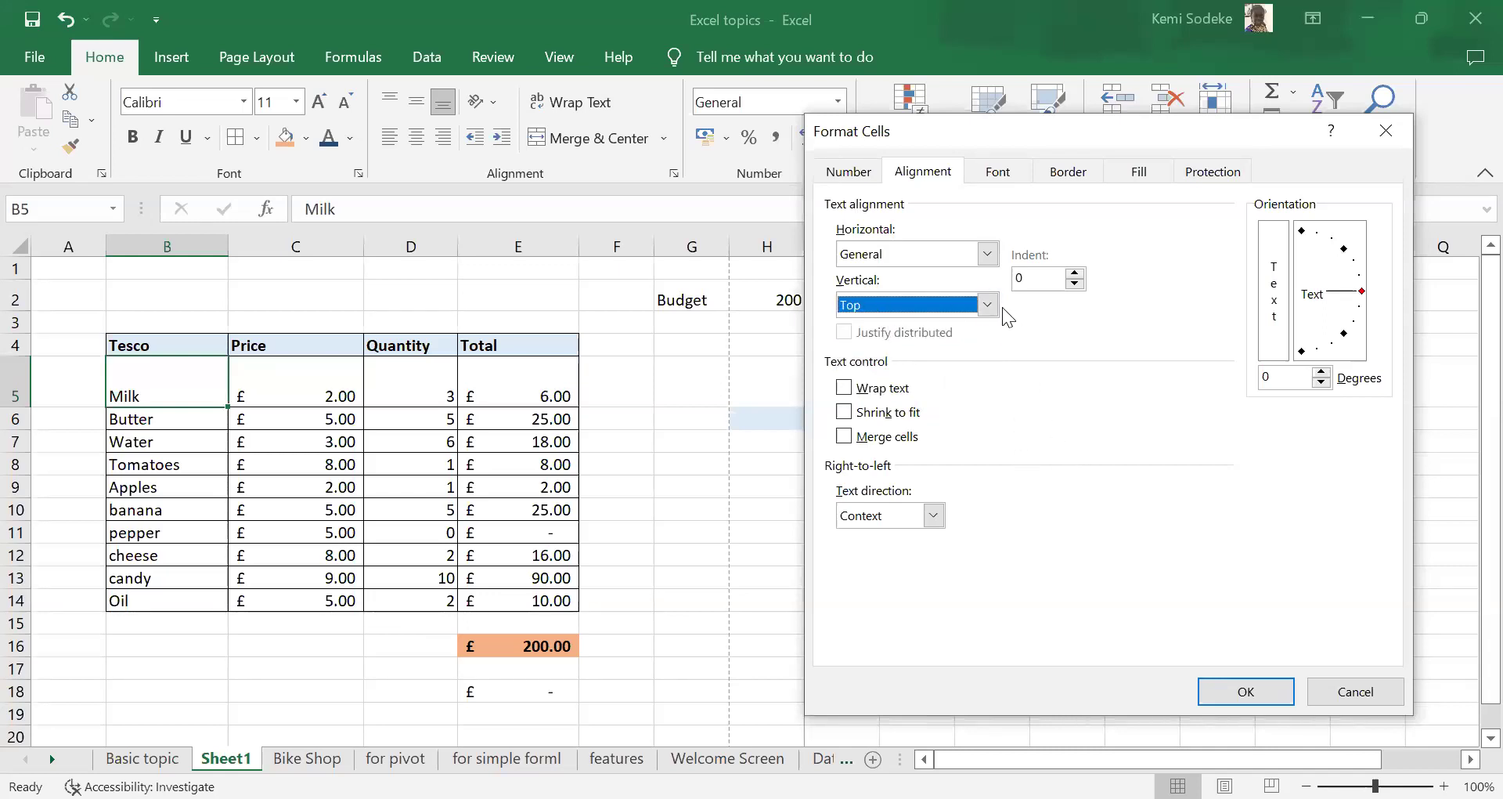
pyautogui.click(988, 305)
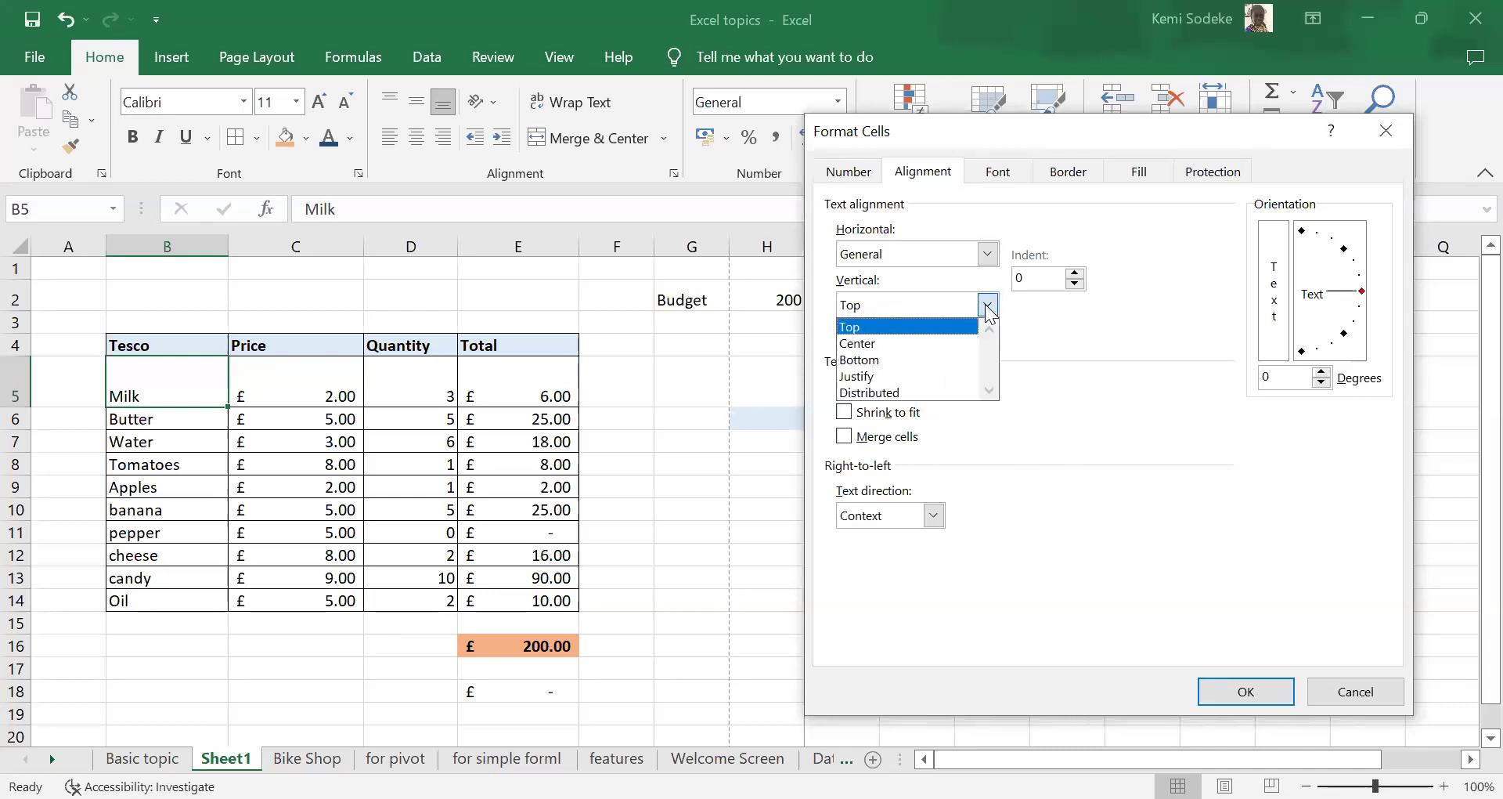
pyautogui.click(1083, 321)
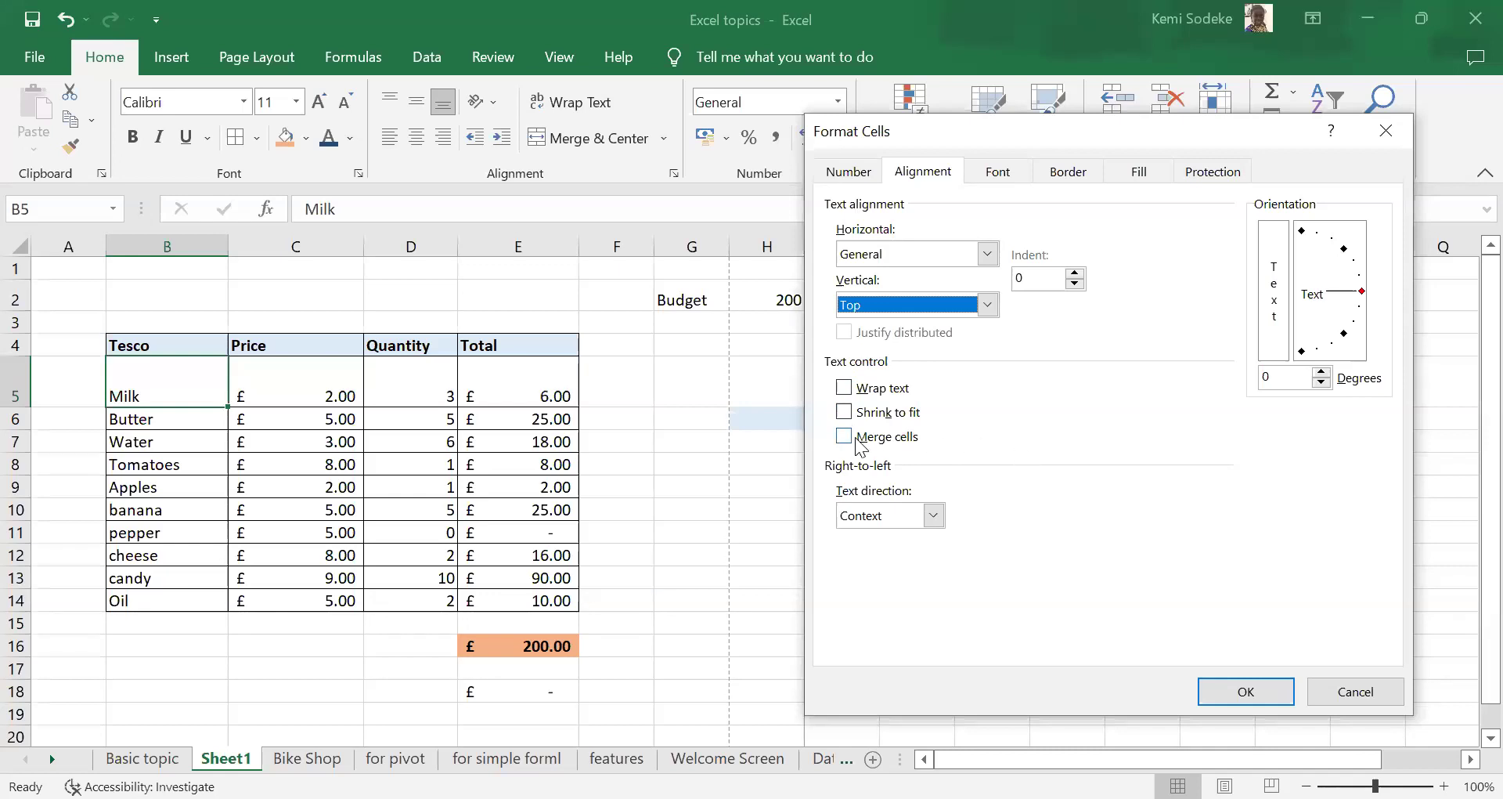
pyautogui.click(999, 174)
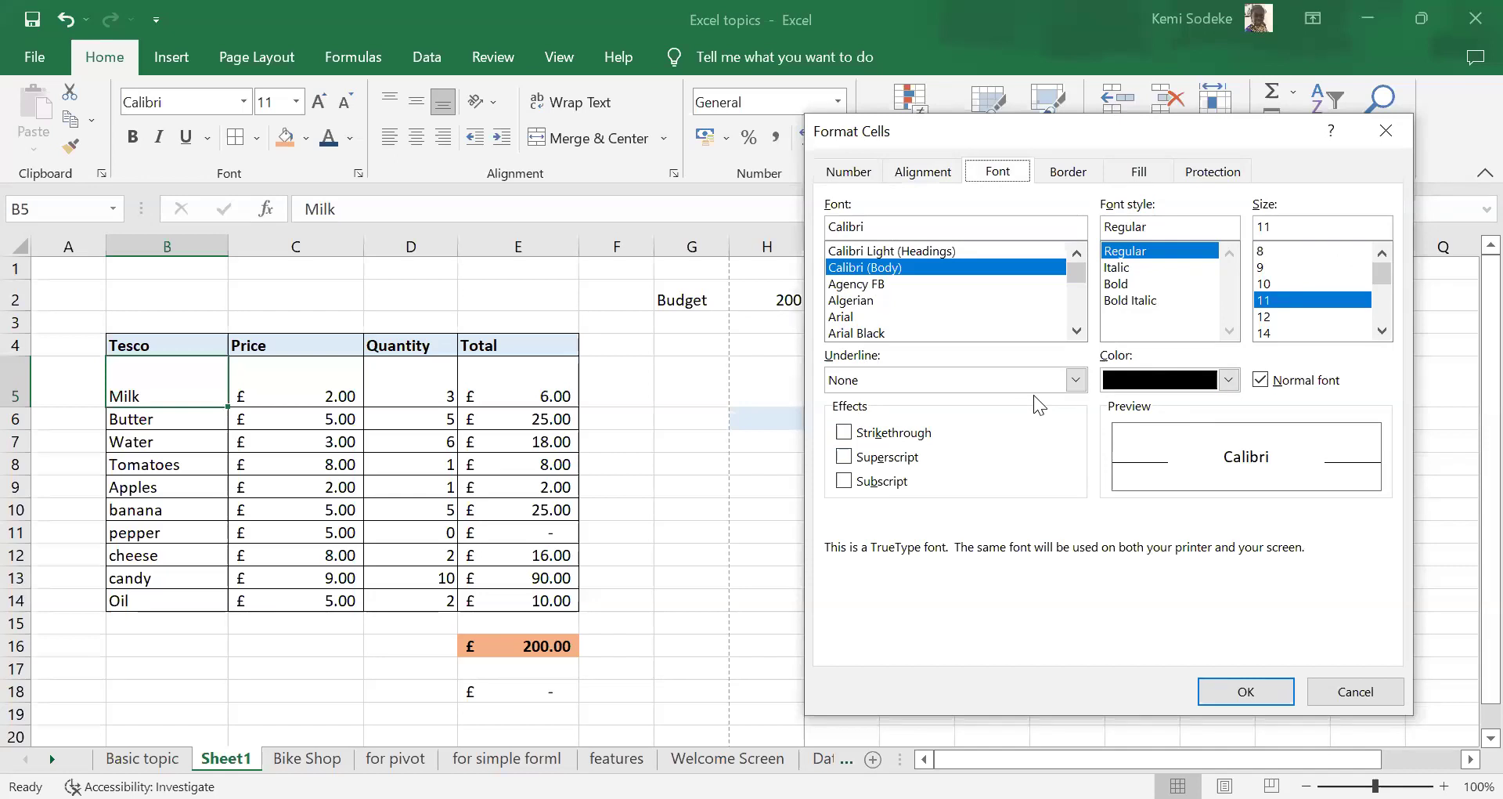
pyautogui.click(866, 300)
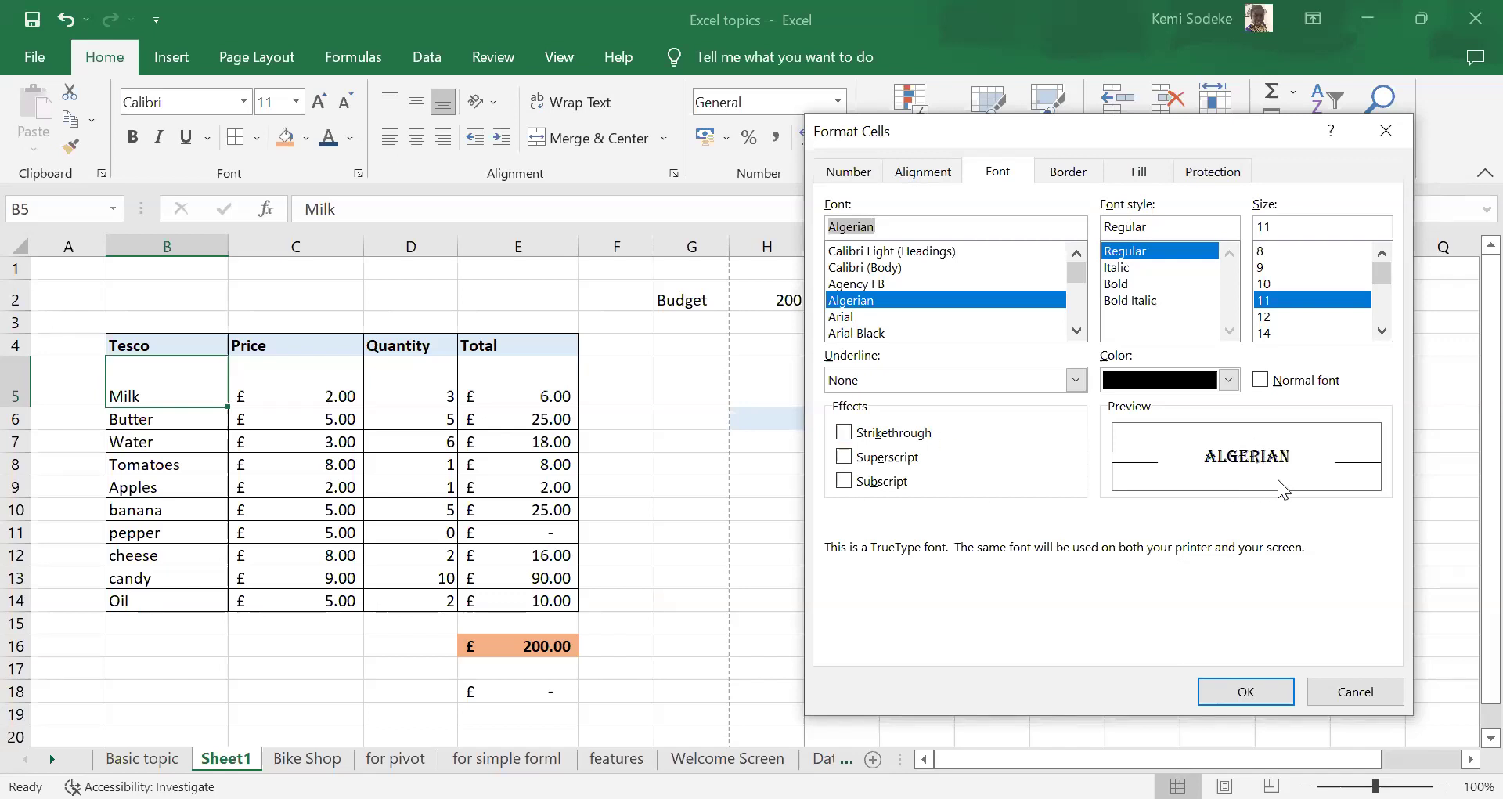
pyautogui.click(846, 436)
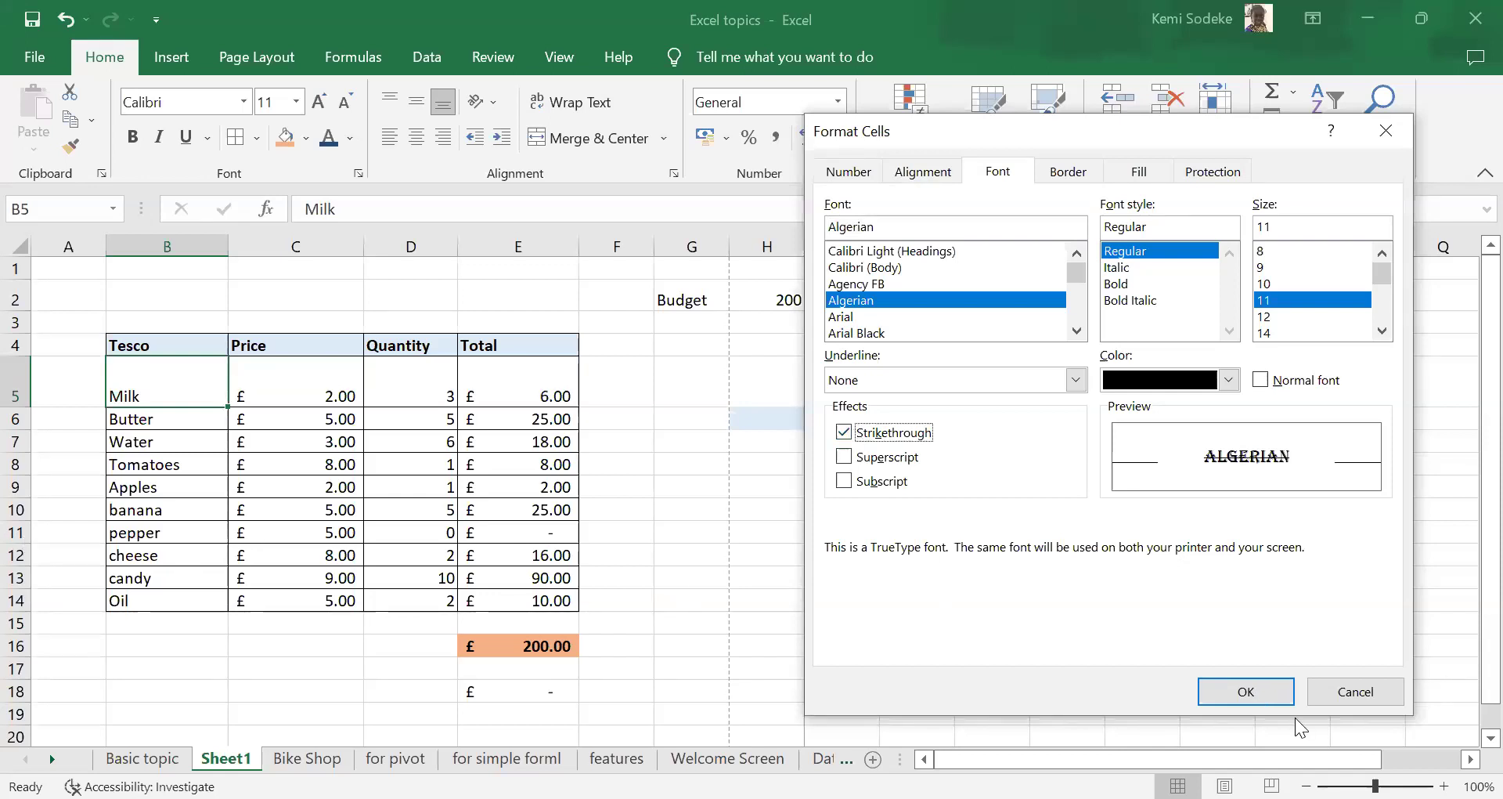
pyautogui.click(1340, 688)
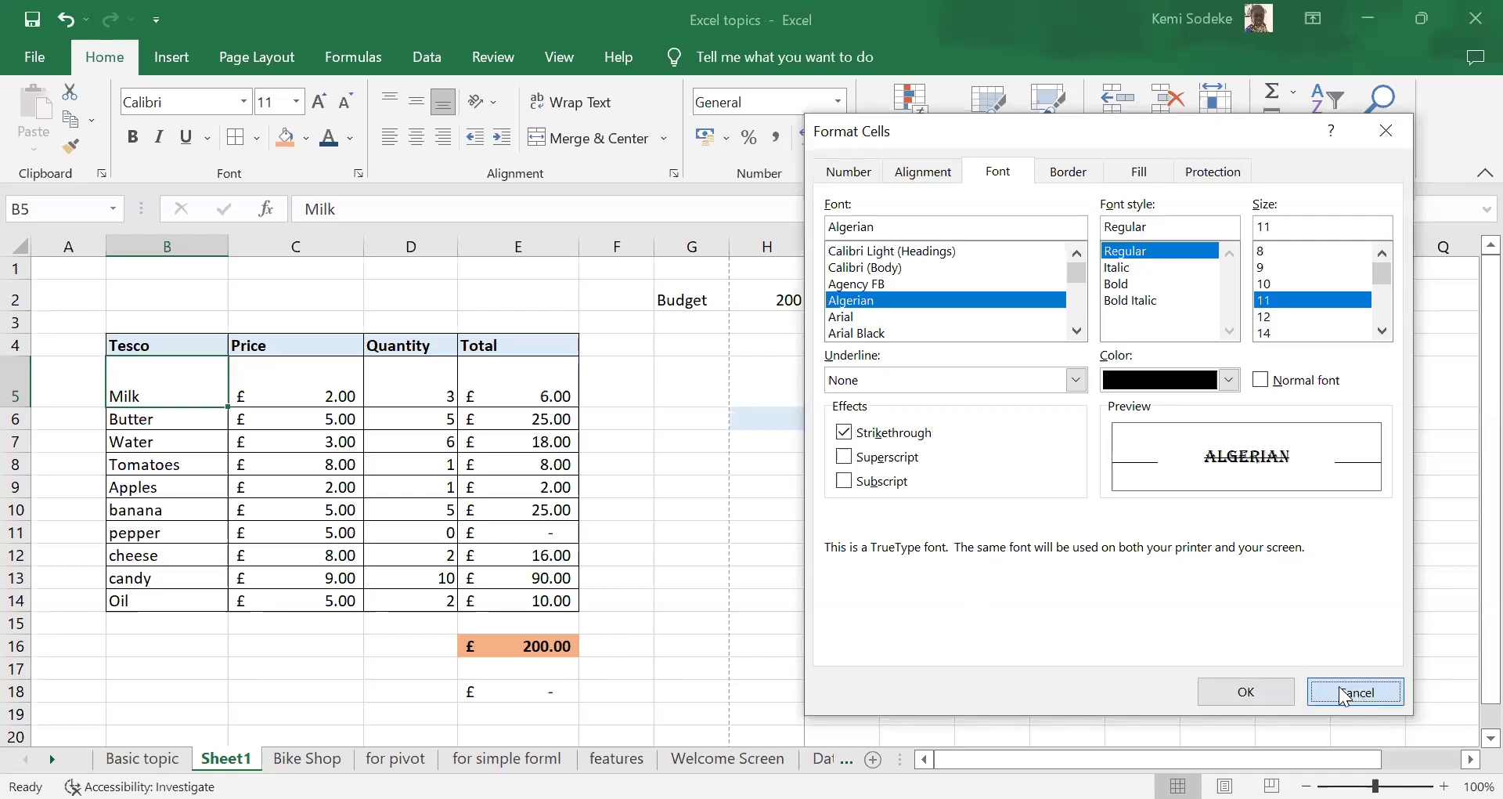
pyautogui.click(161, 532)
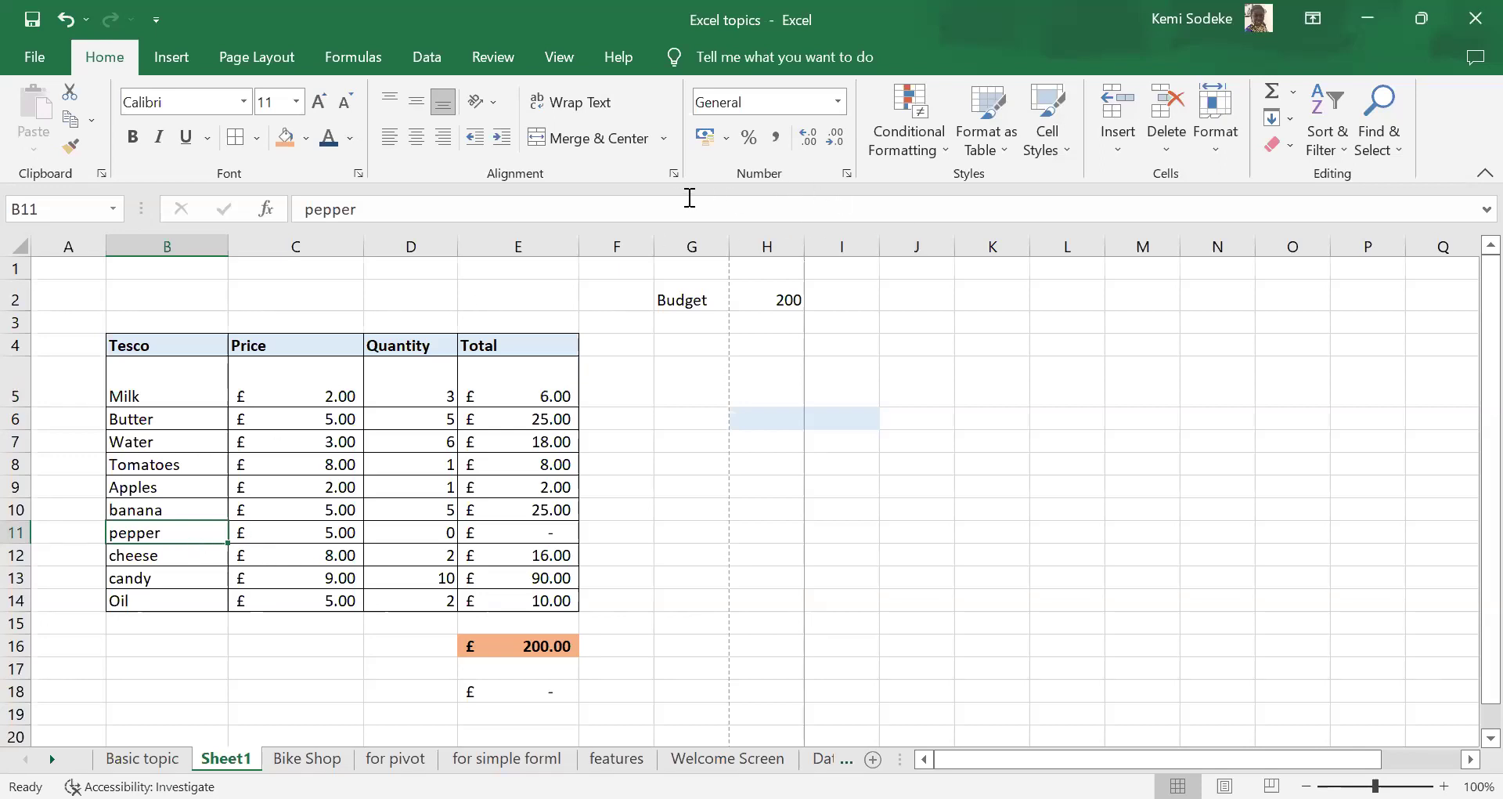
# - Apply strikethrough to the pepper item text through Format Cells > Font
pyautogui.click(847, 176)
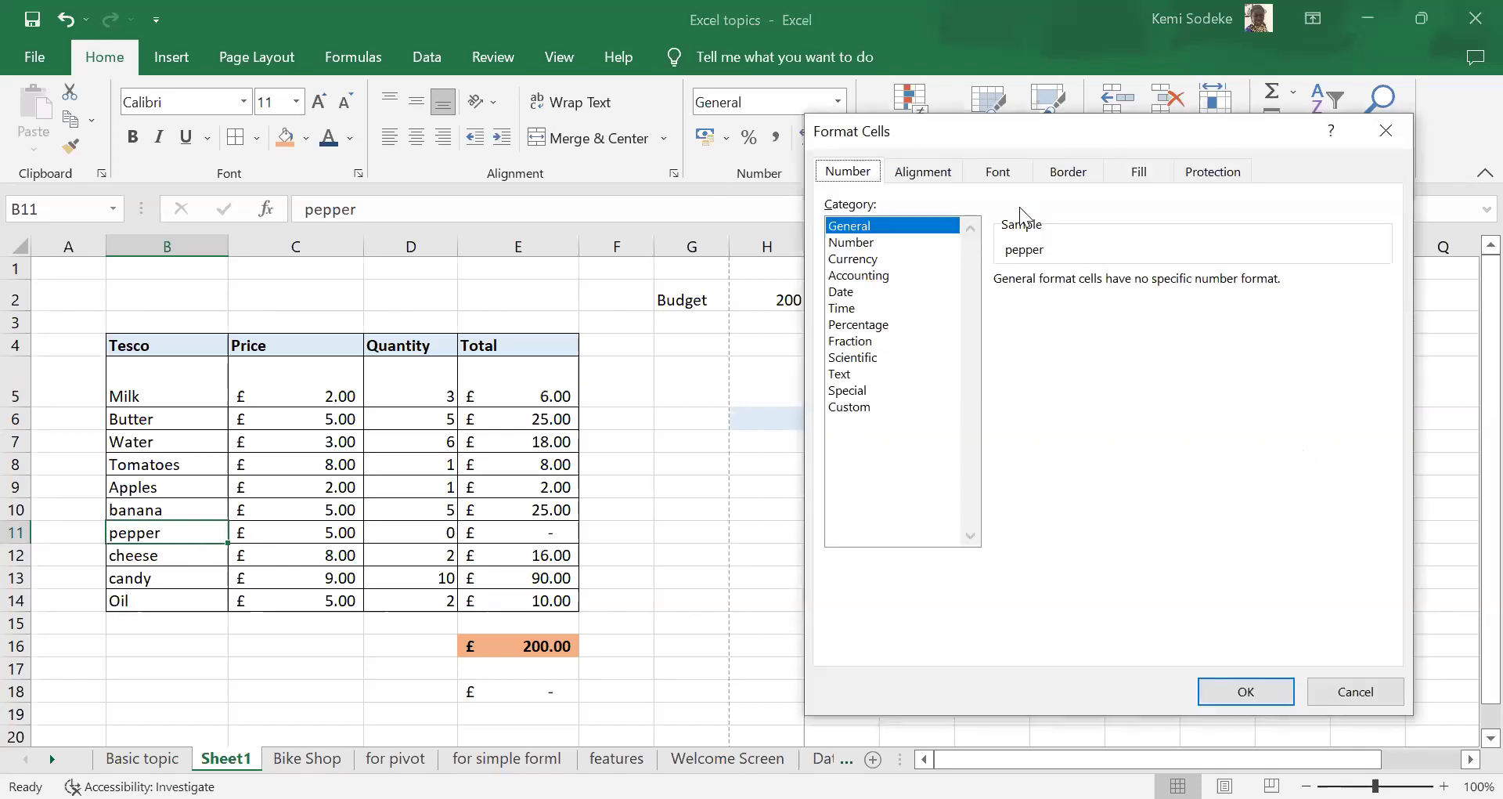
pyautogui.click(1006, 174)
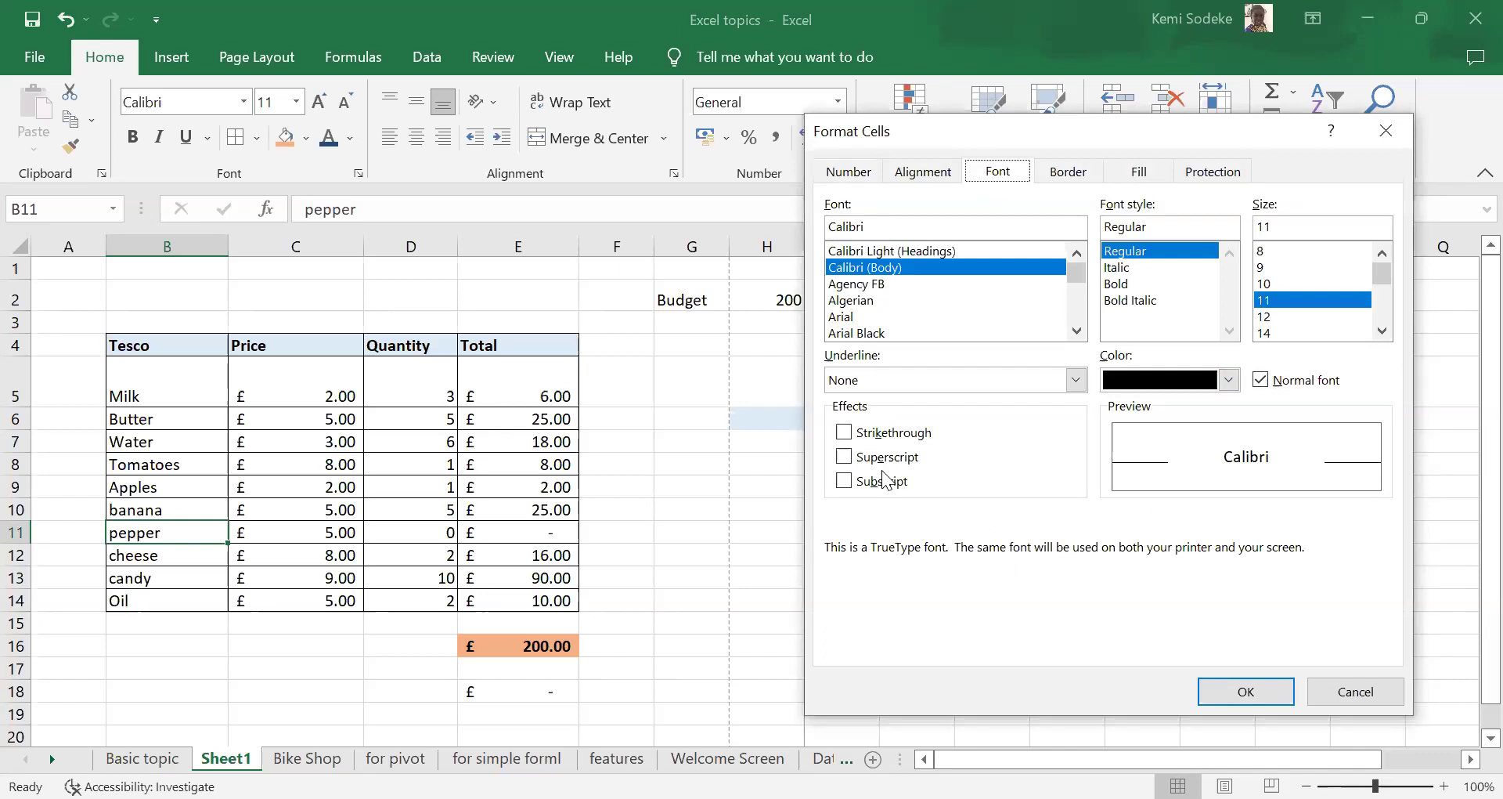
pyautogui.click(844, 432)
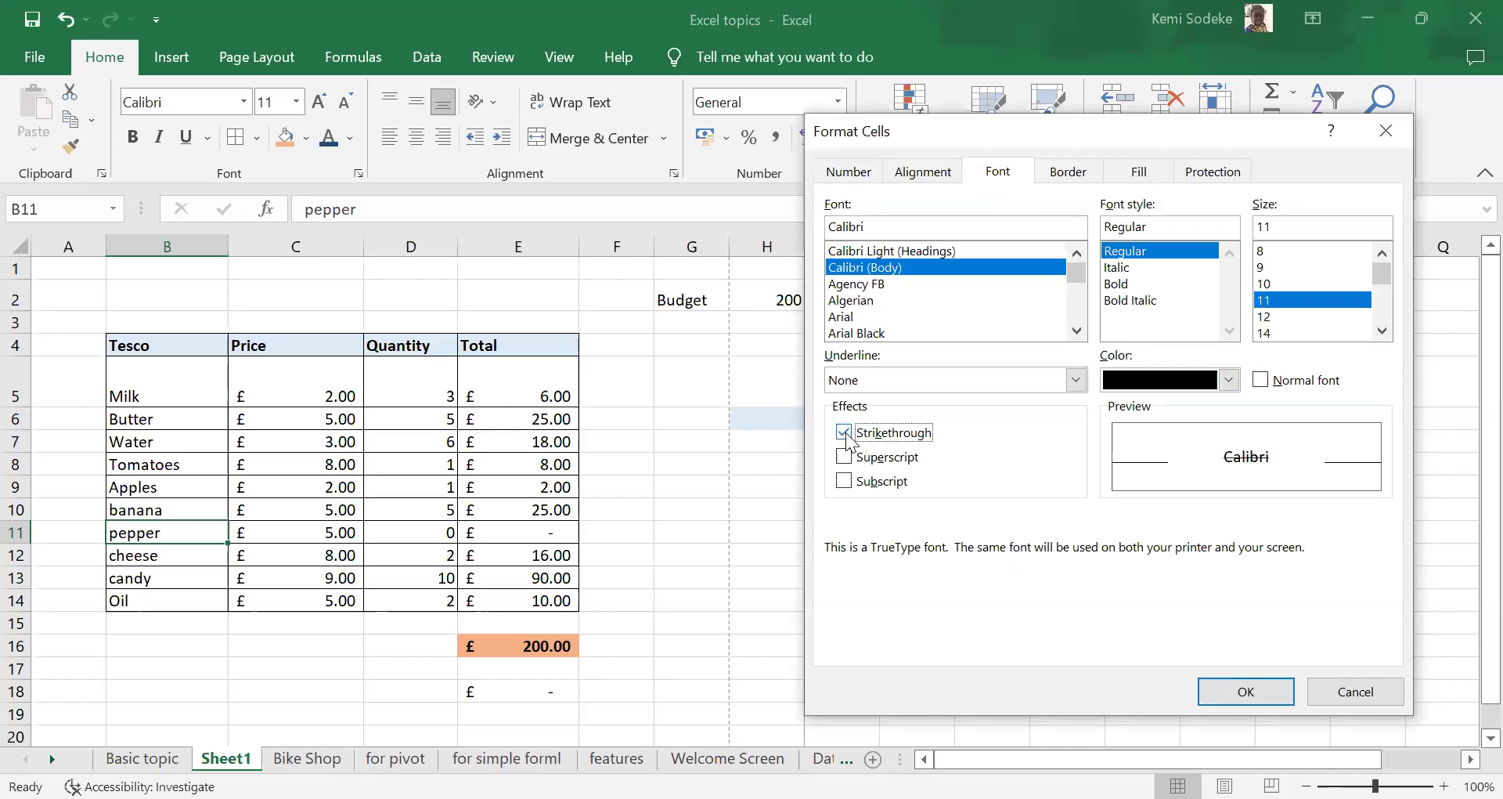
pyautogui.click(1247, 692)
pyautogui.click(274, 692)
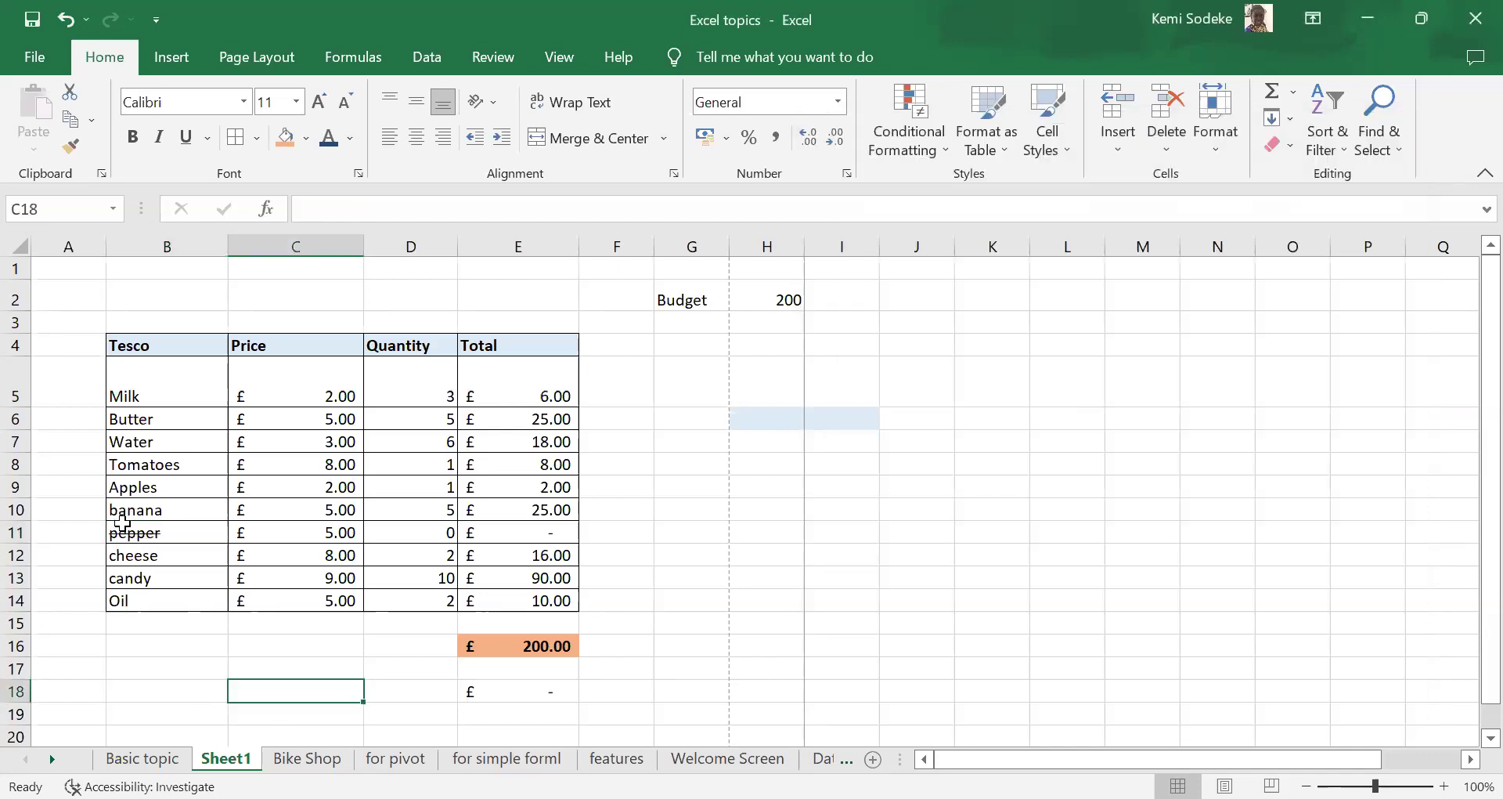
# - Extend the strikethrough across the whole pepper row B11:E11, including price, quantity and total
pyautogui.click(135, 535)
pyautogui.moveTo(135, 535); pyautogui.dragTo(542, 534)
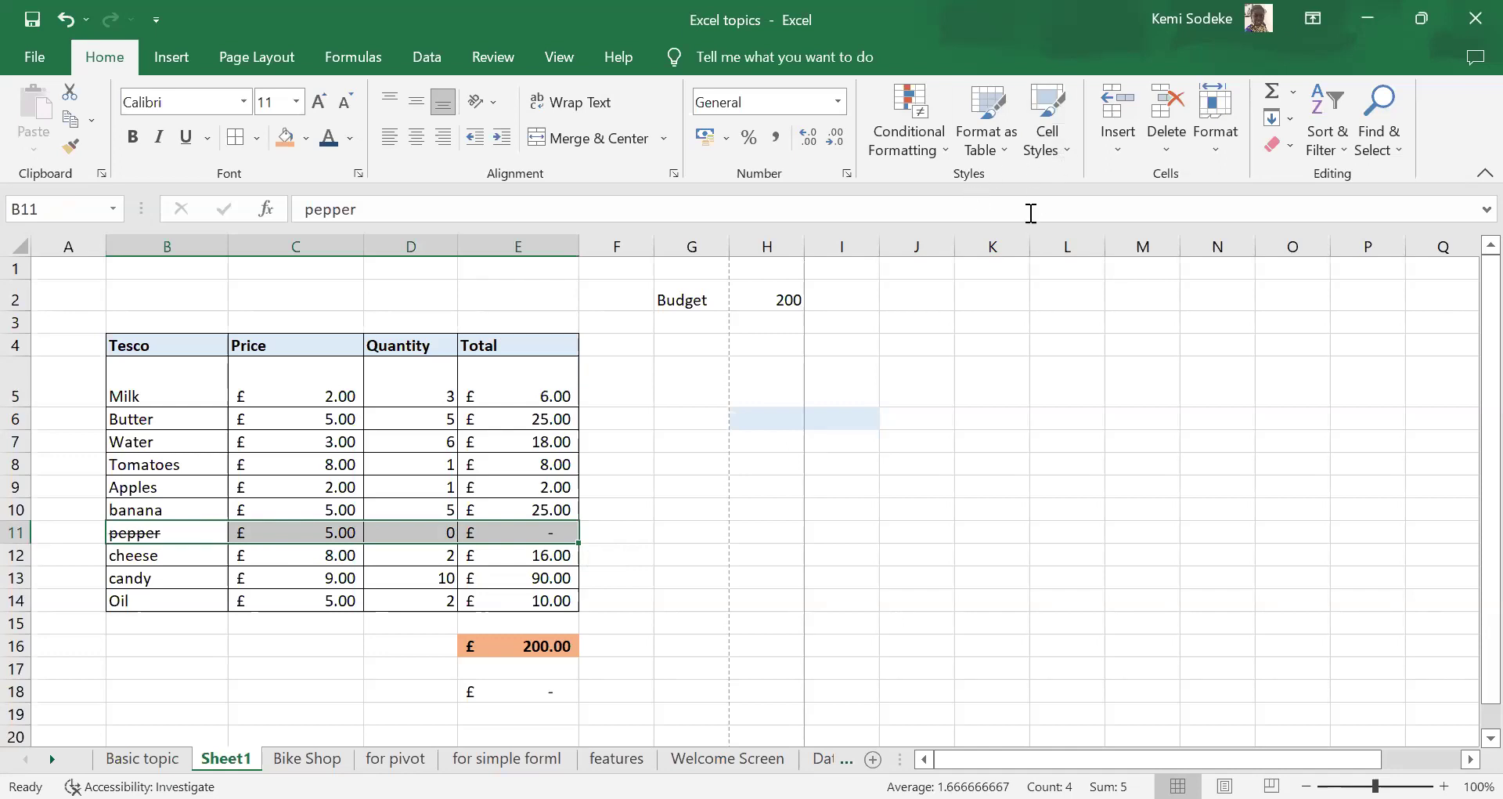
pyautogui.click(847, 172)
pyautogui.click(998, 170)
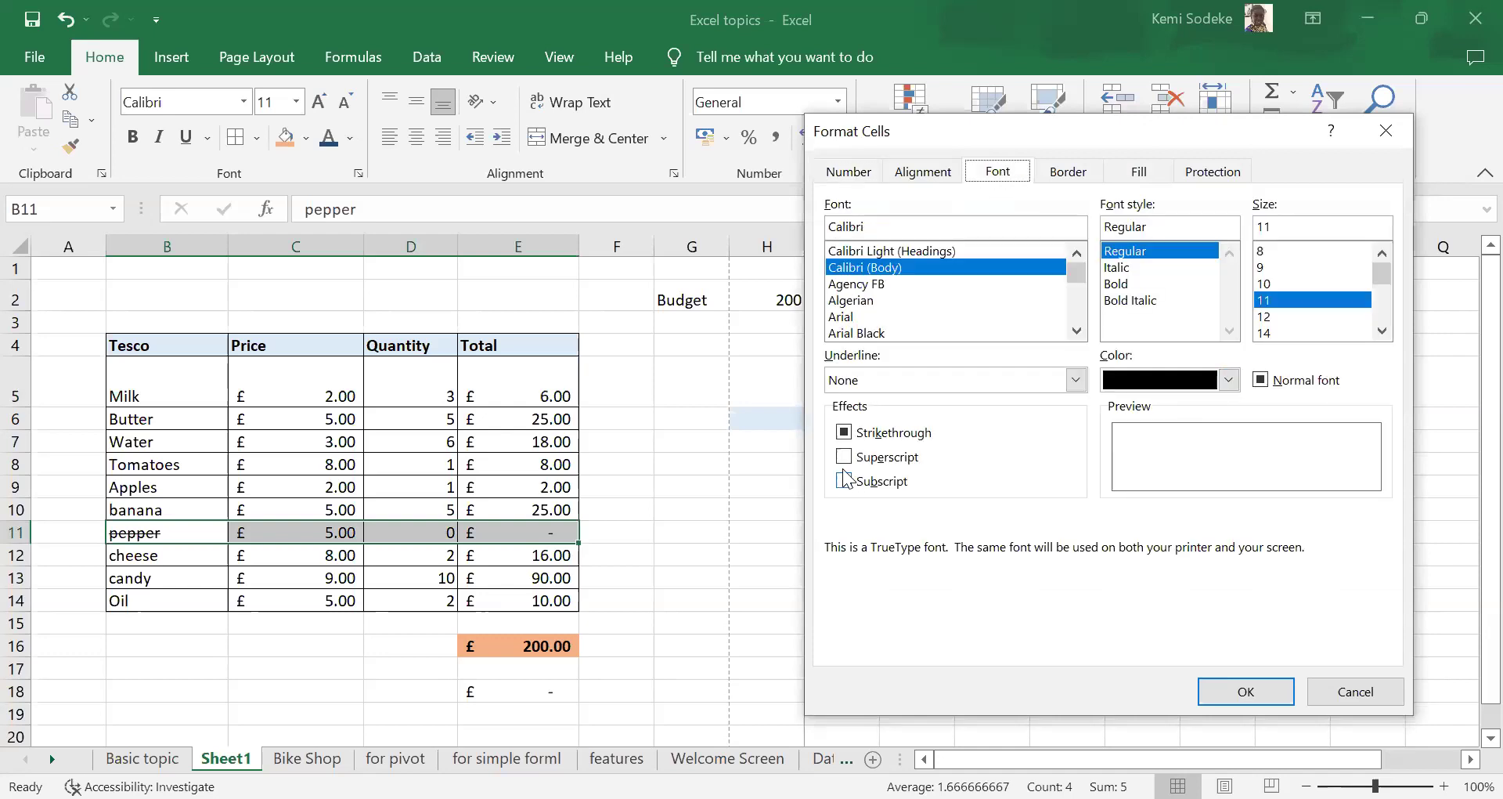
pyautogui.click(844, 432)
pyautogui.click(1245, 691)
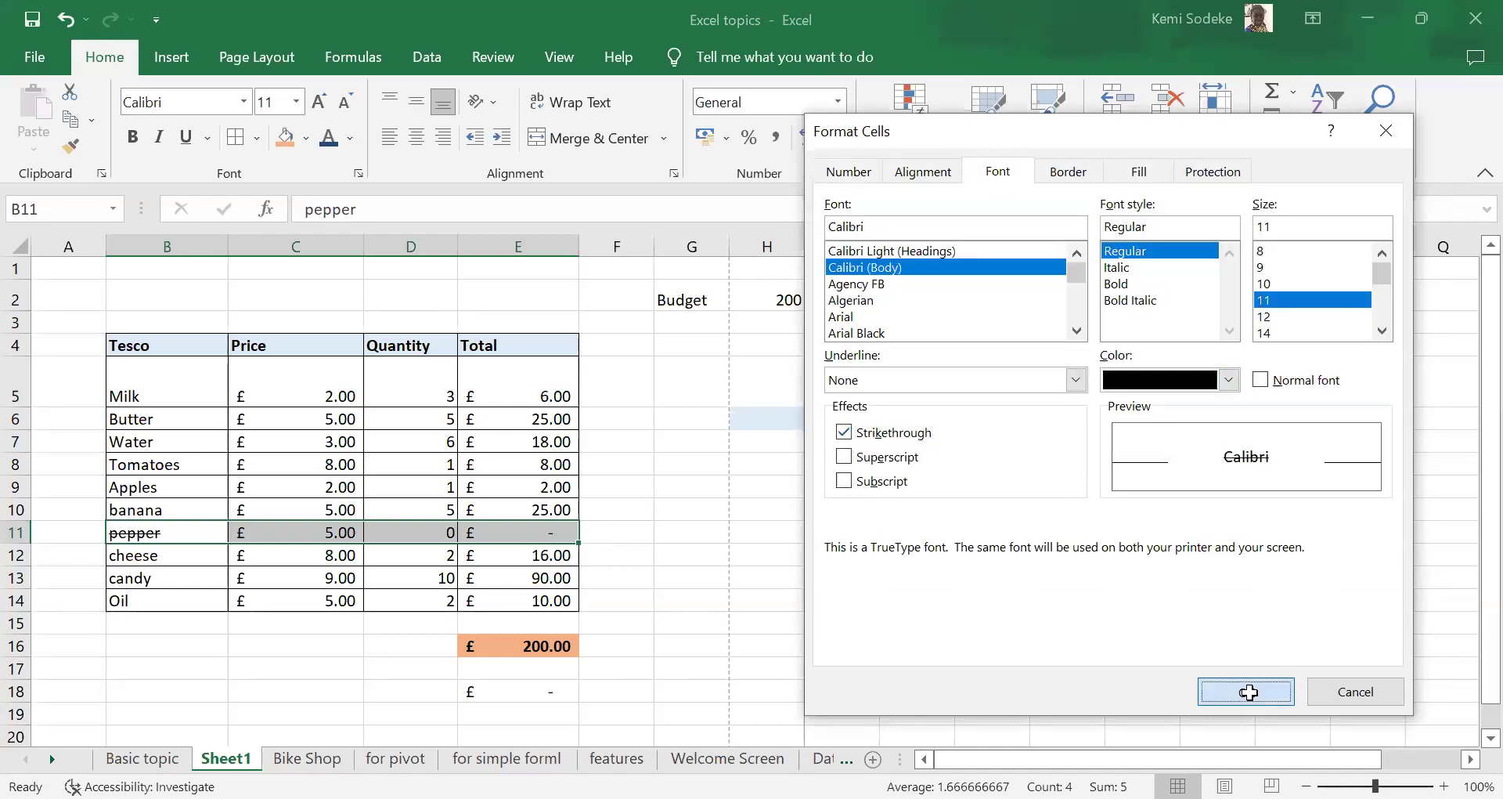
pyautogui.click(771, 645)
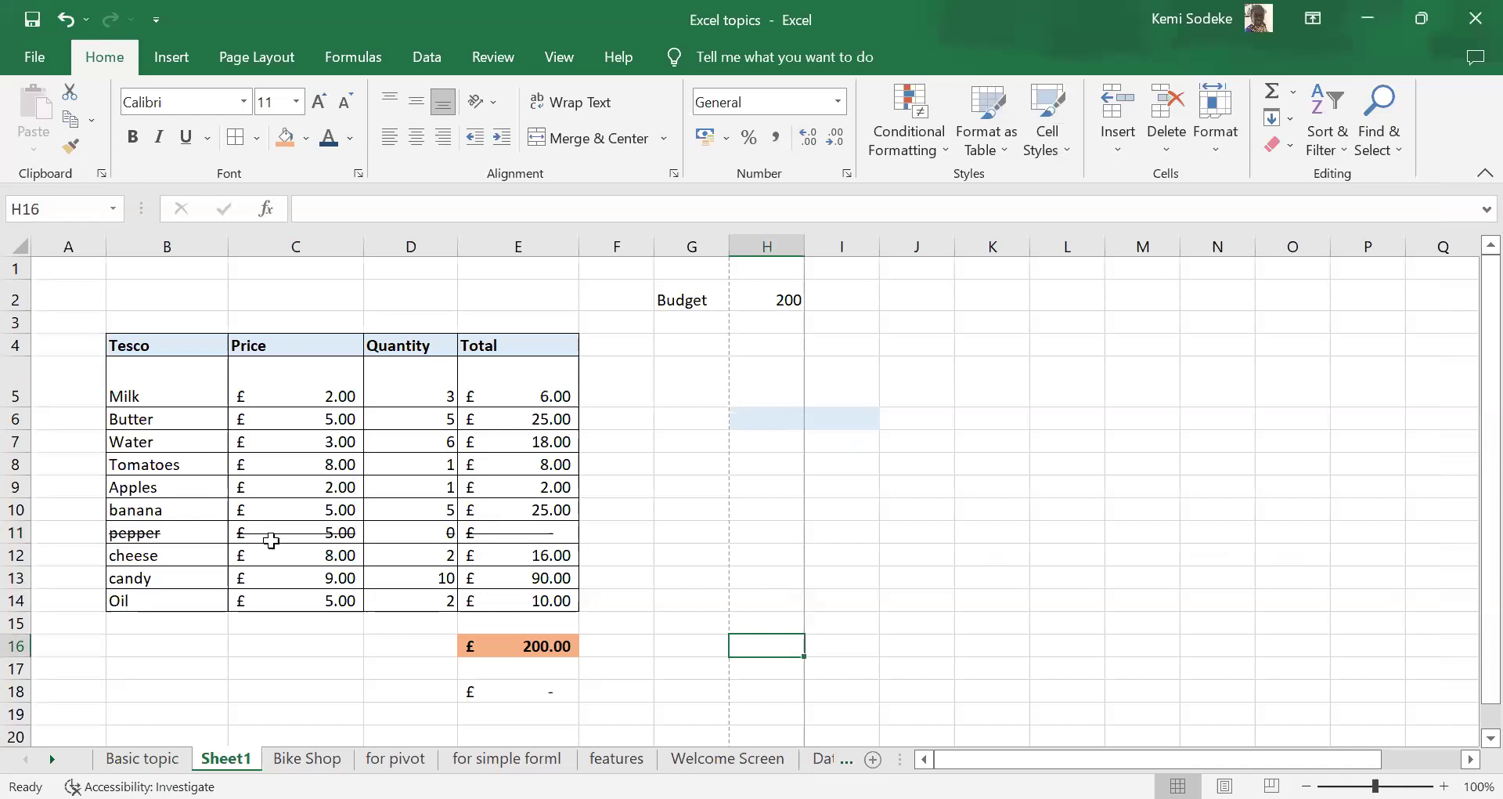
pyautogui.click(318, 531)
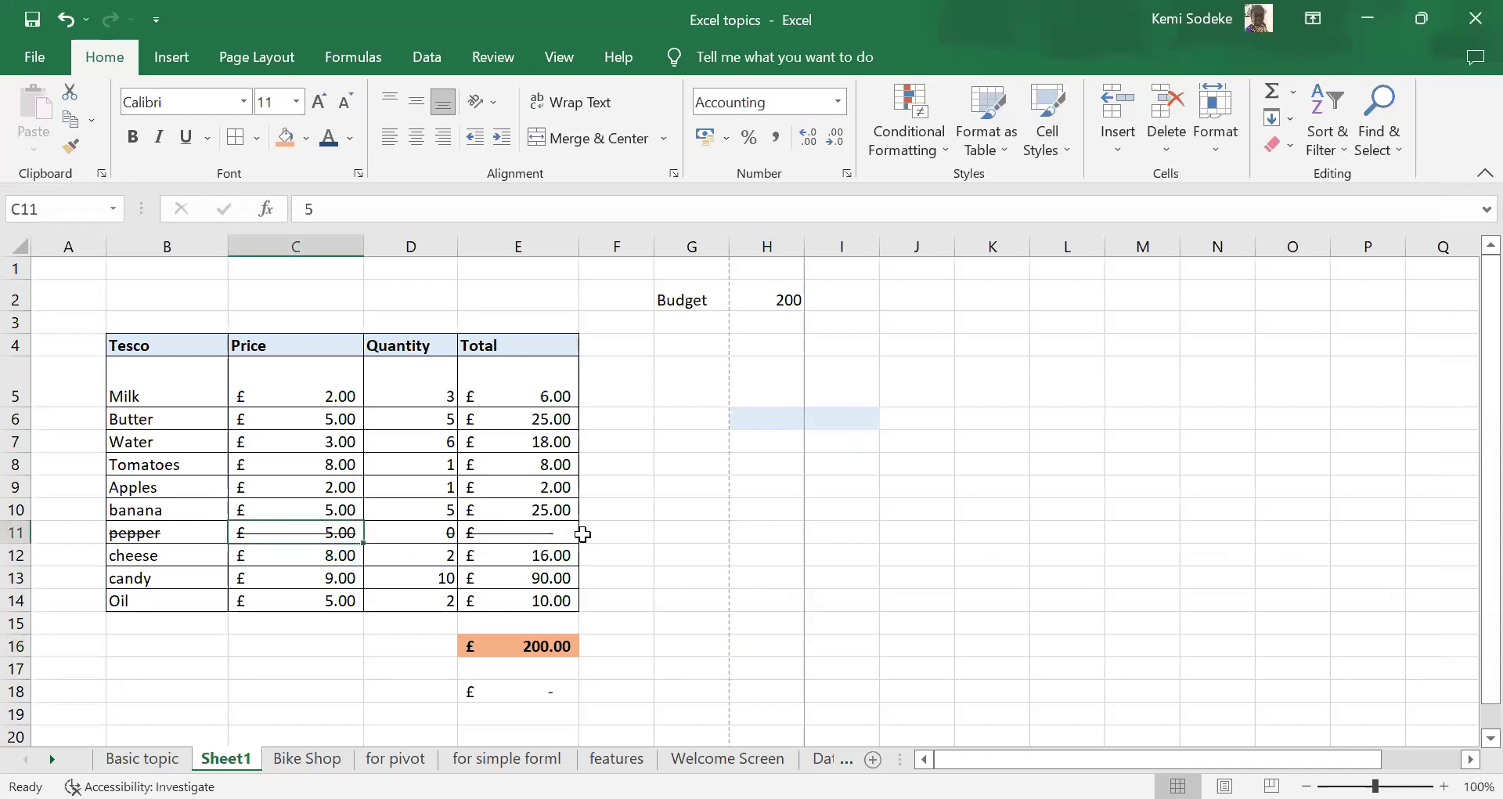
pyautogui.click(431, 528)
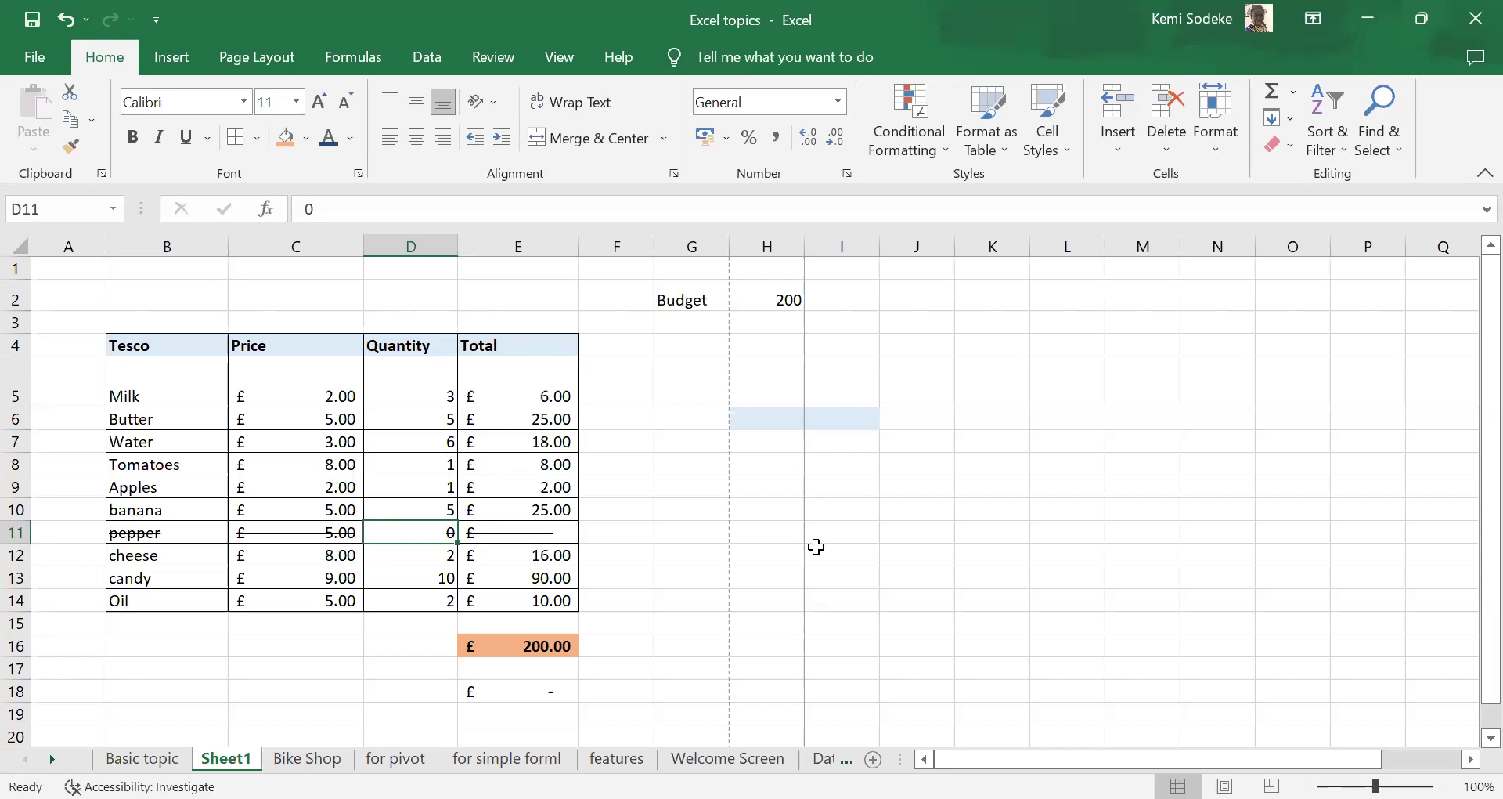
pyautogui.click(861, 562)
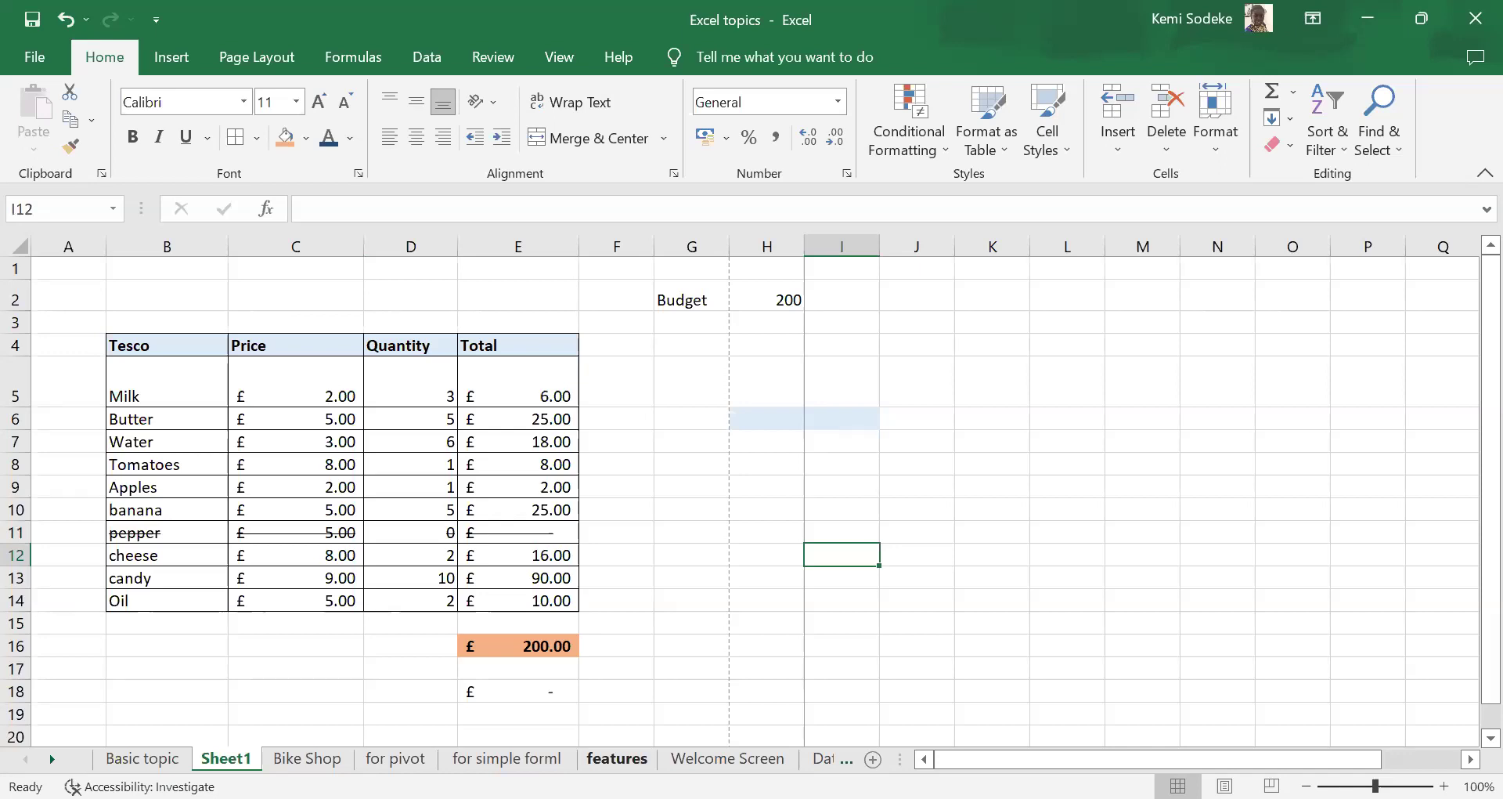
# - Format Milk in B5 as superscript
pyautogui.hotkey('ctrl', 'pageup')
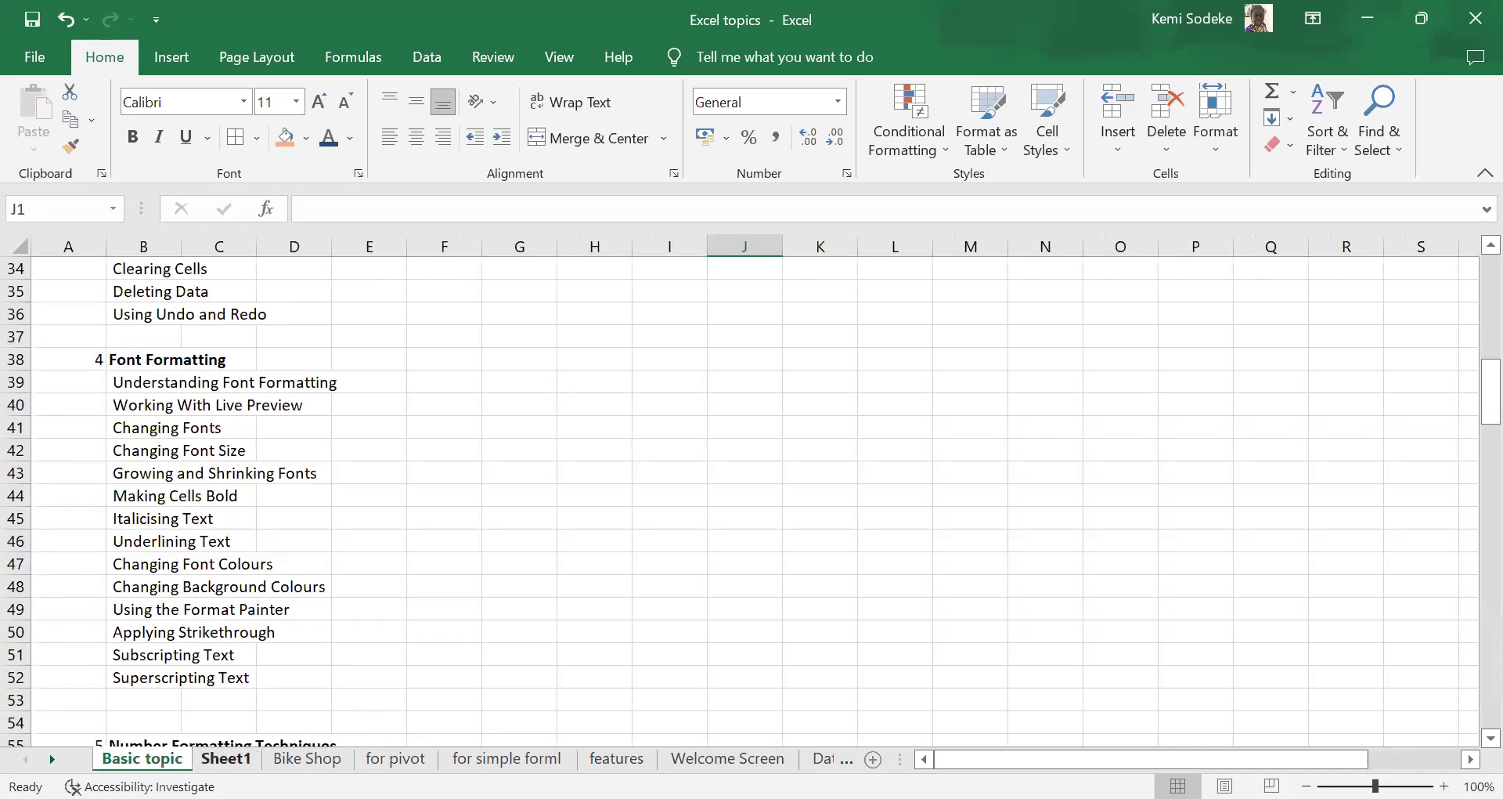
pyautogui.hotkey('ctrl', 'pagedown')
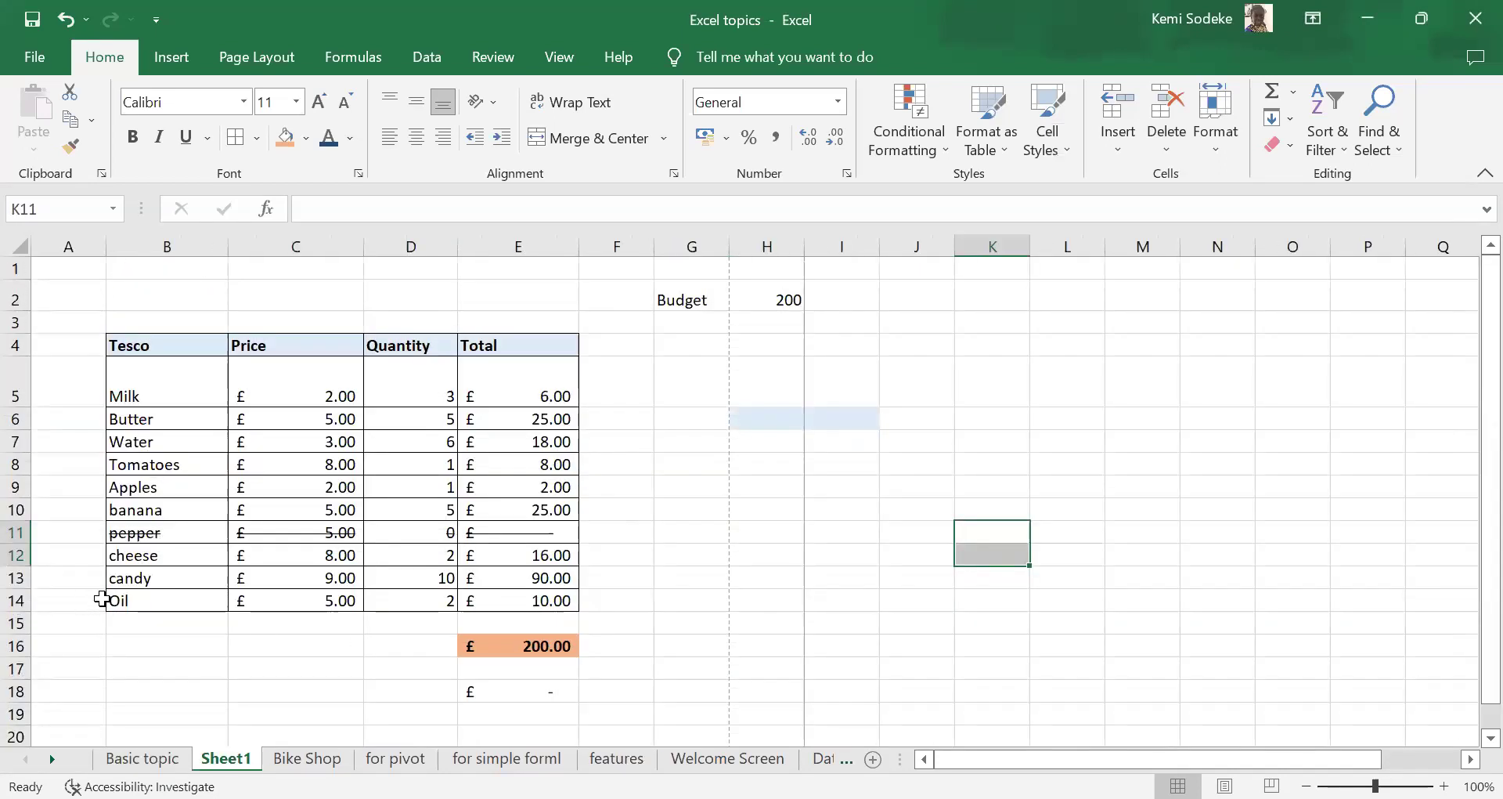
pyautogui.click(145, 562)
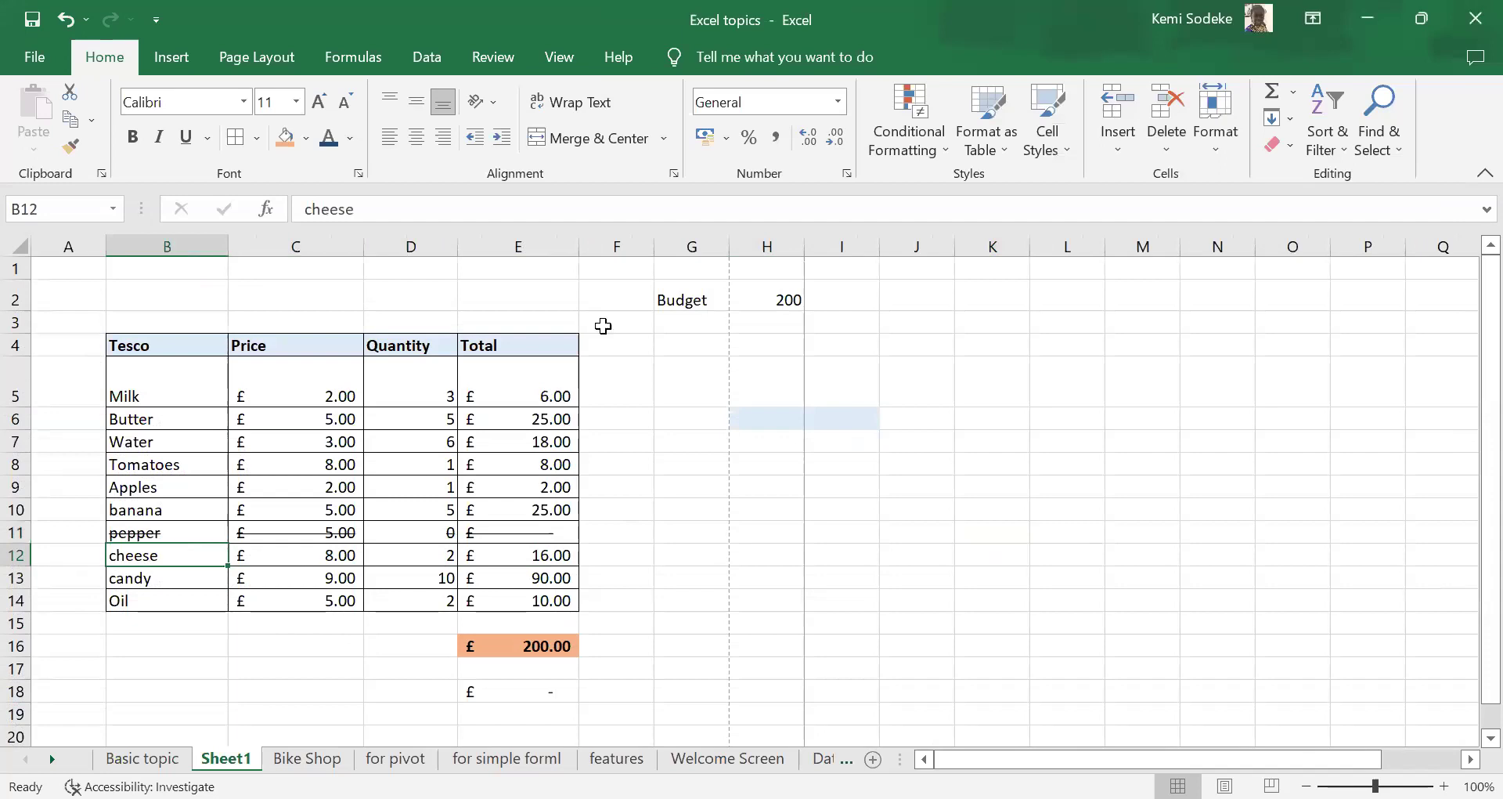
pyautogui.click(845, 175)
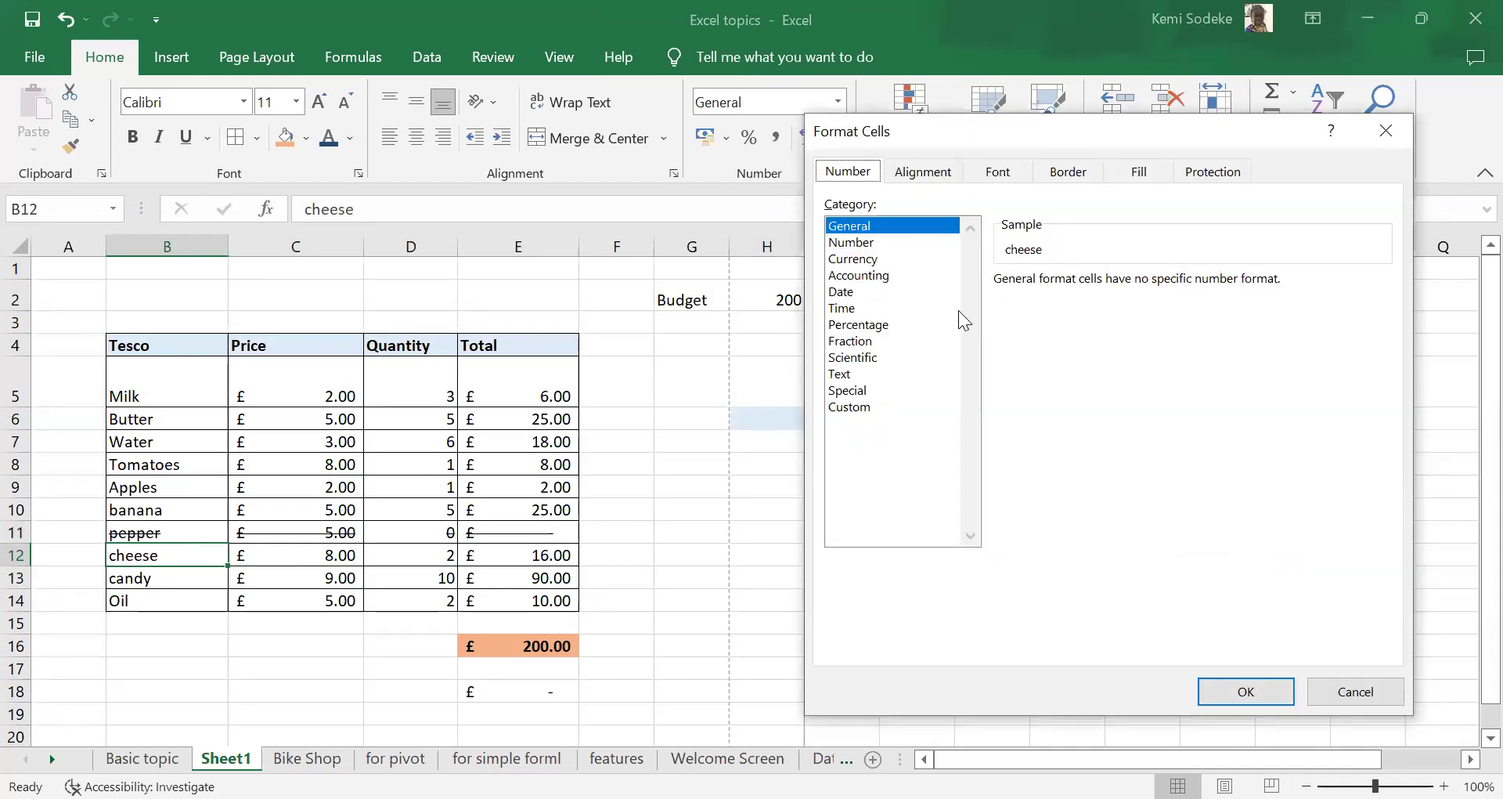
pyautogui.click(1355, 689)
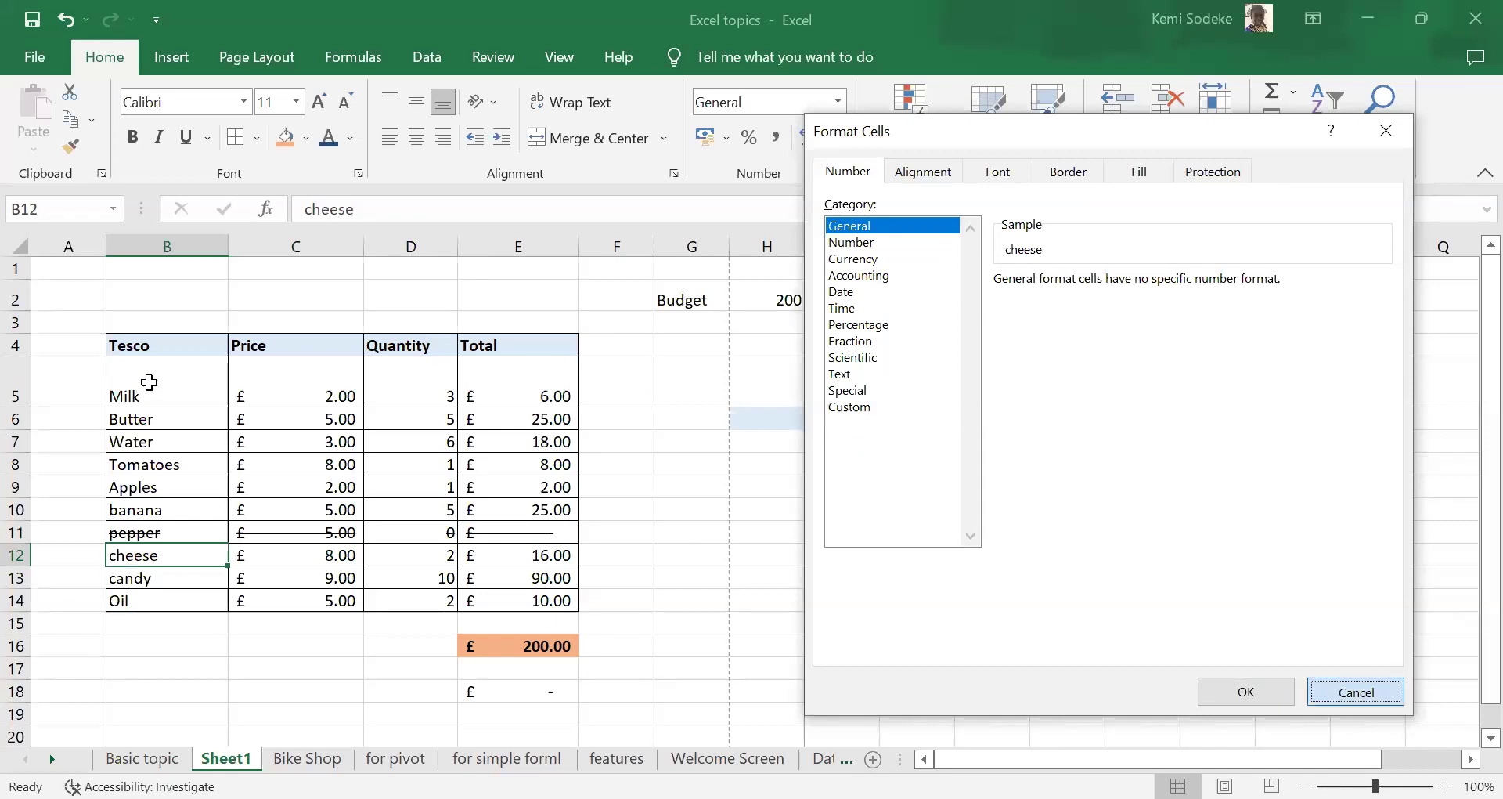
pyautogui.click(148, 381)
pyautogui.click(848, 175)
pyautogui.click(997, 171)
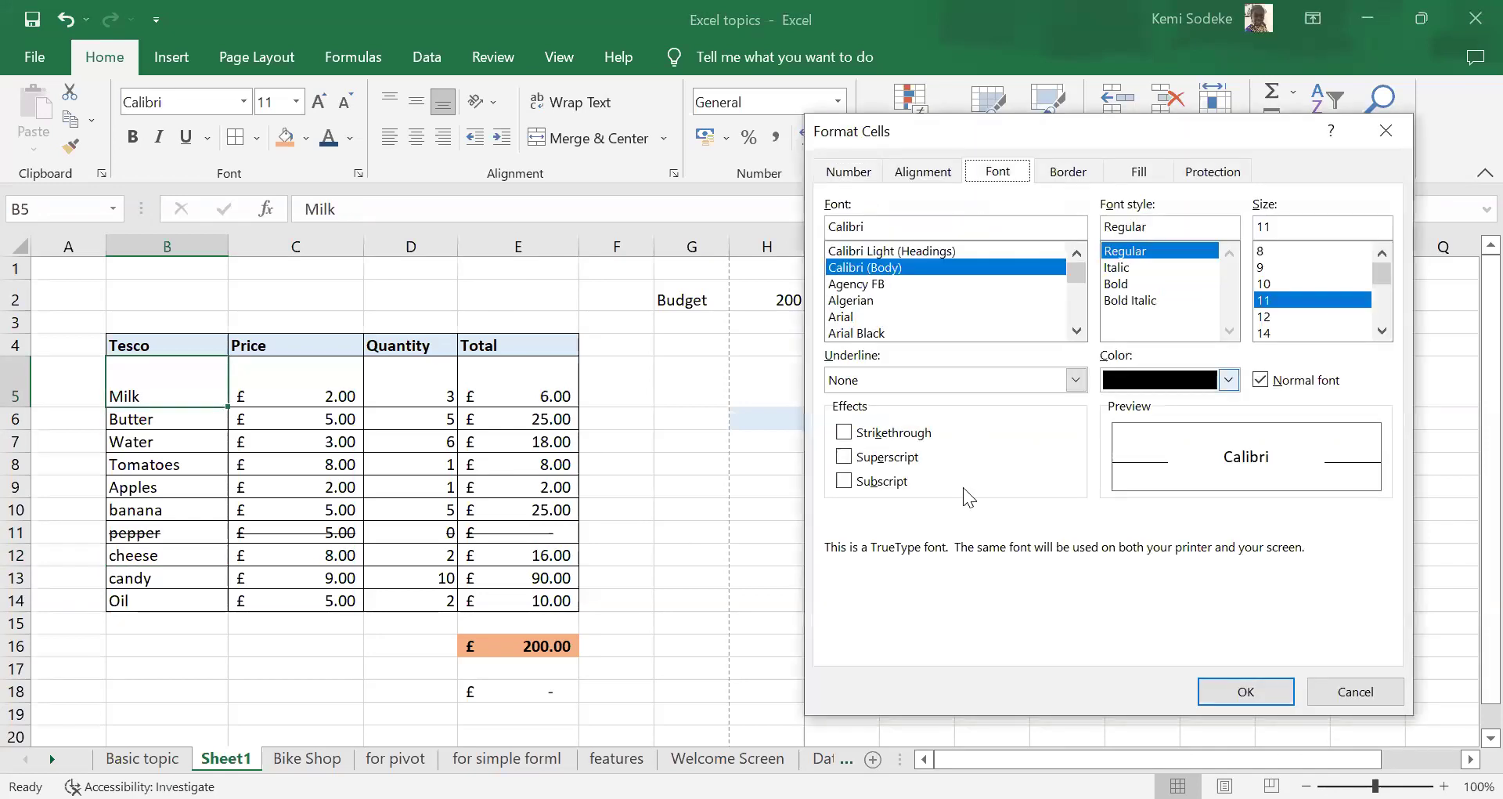
pyautogui.click(844, 457)
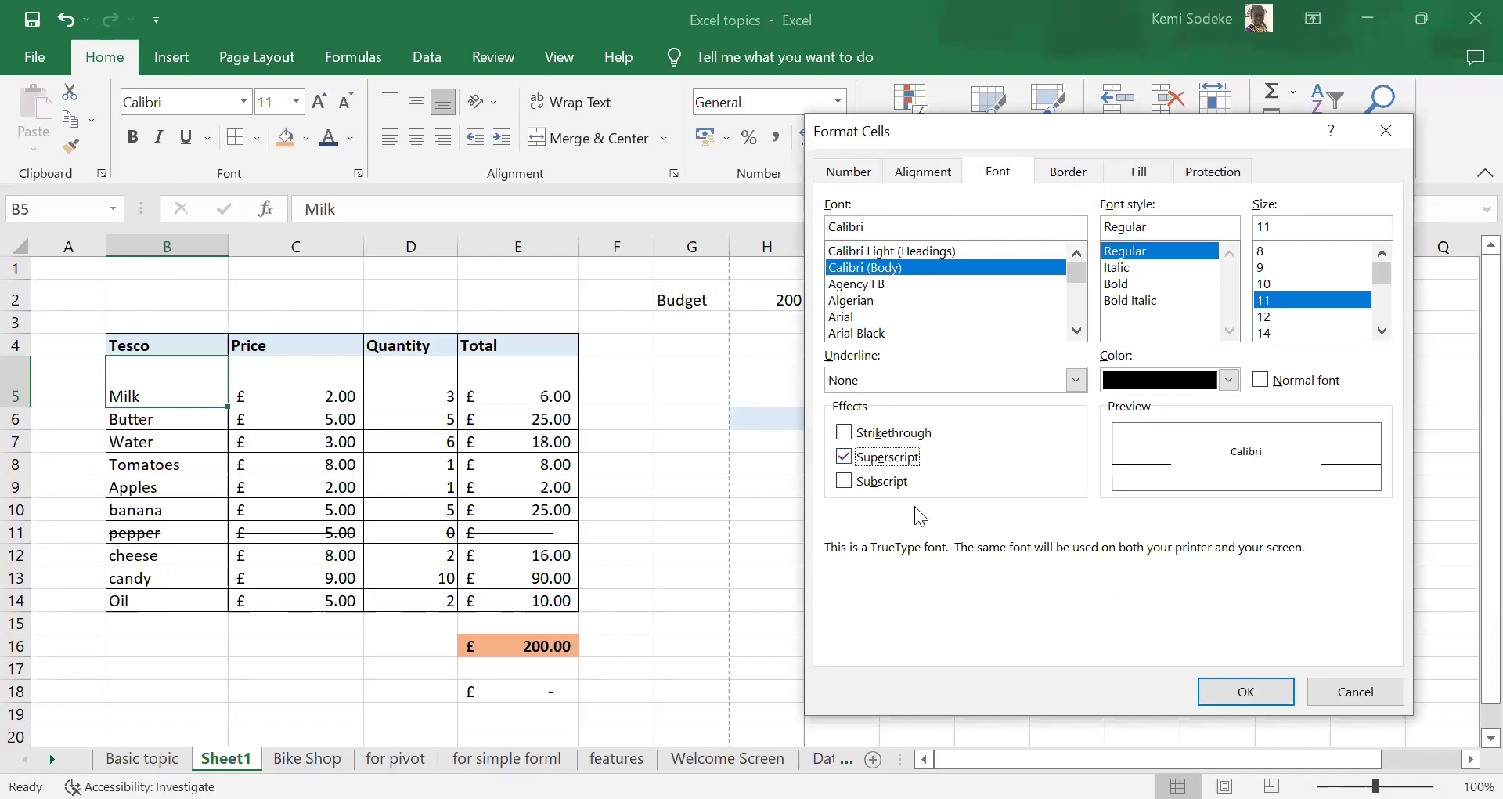
pyautogui.click(844, 481)
pyautogui.click(844, 456)
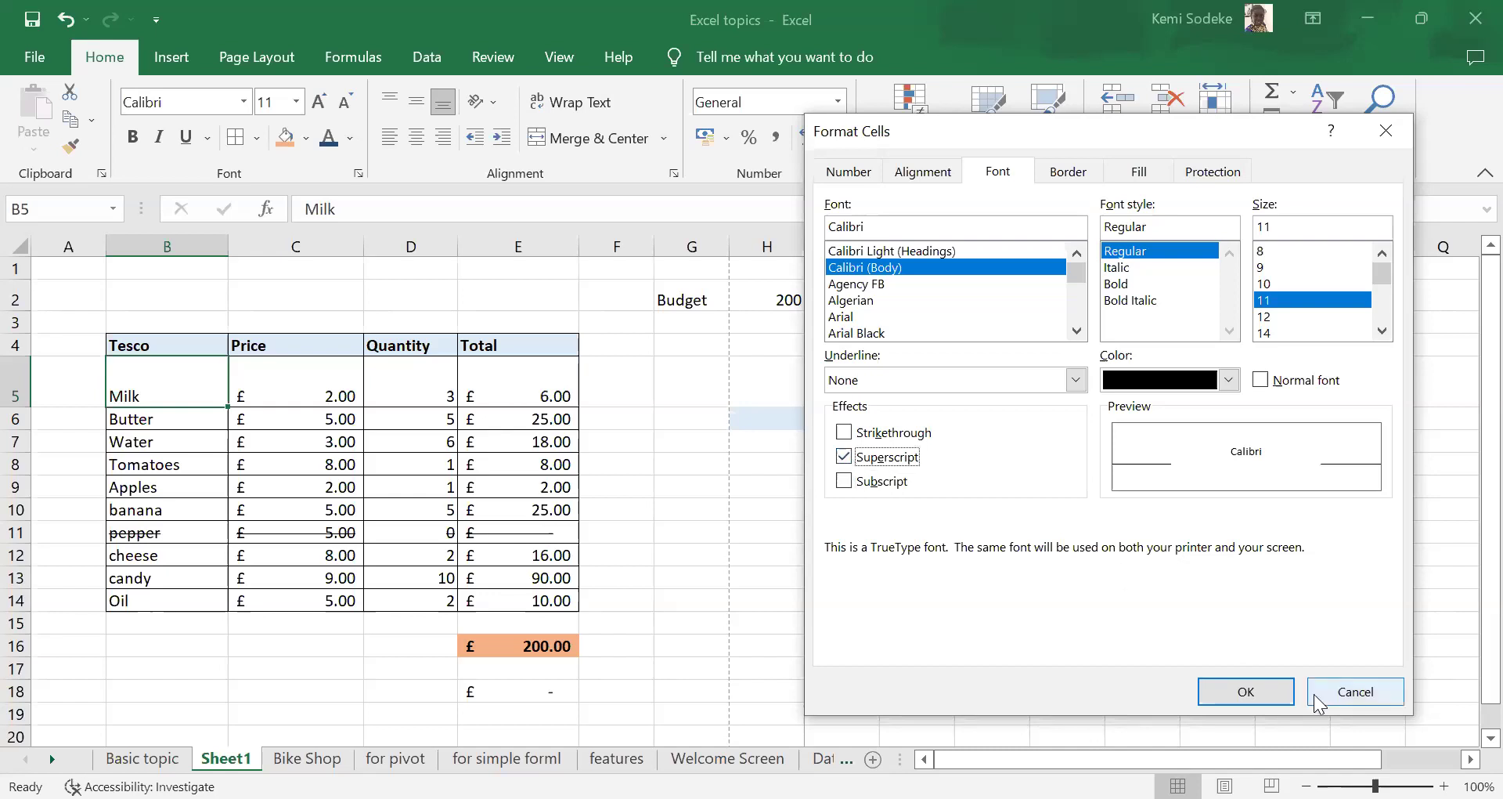
pyautogui.click(1248, 692)
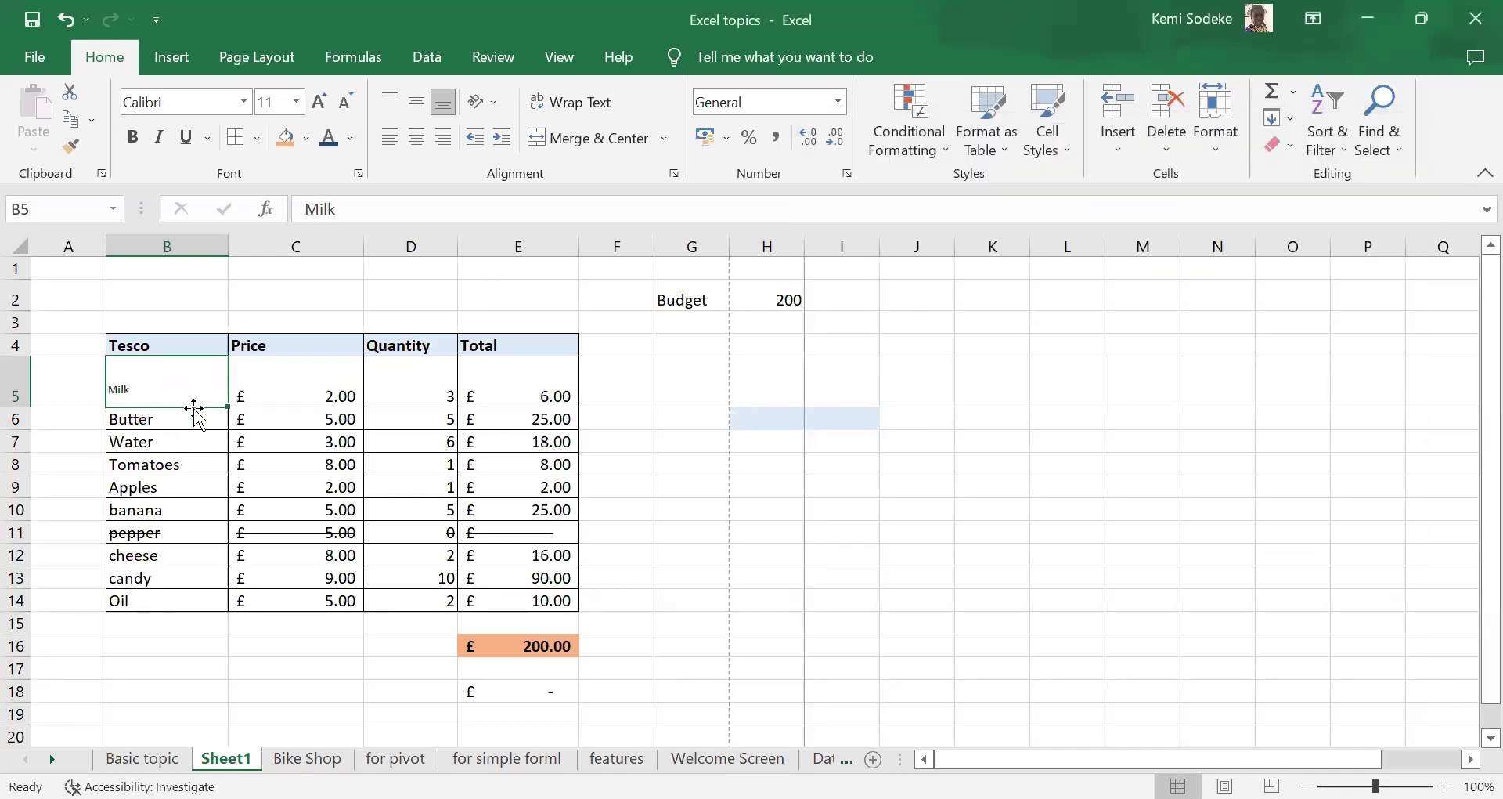
# - Format Butter in B6 as subscript
pyautogui.click(166, 419)
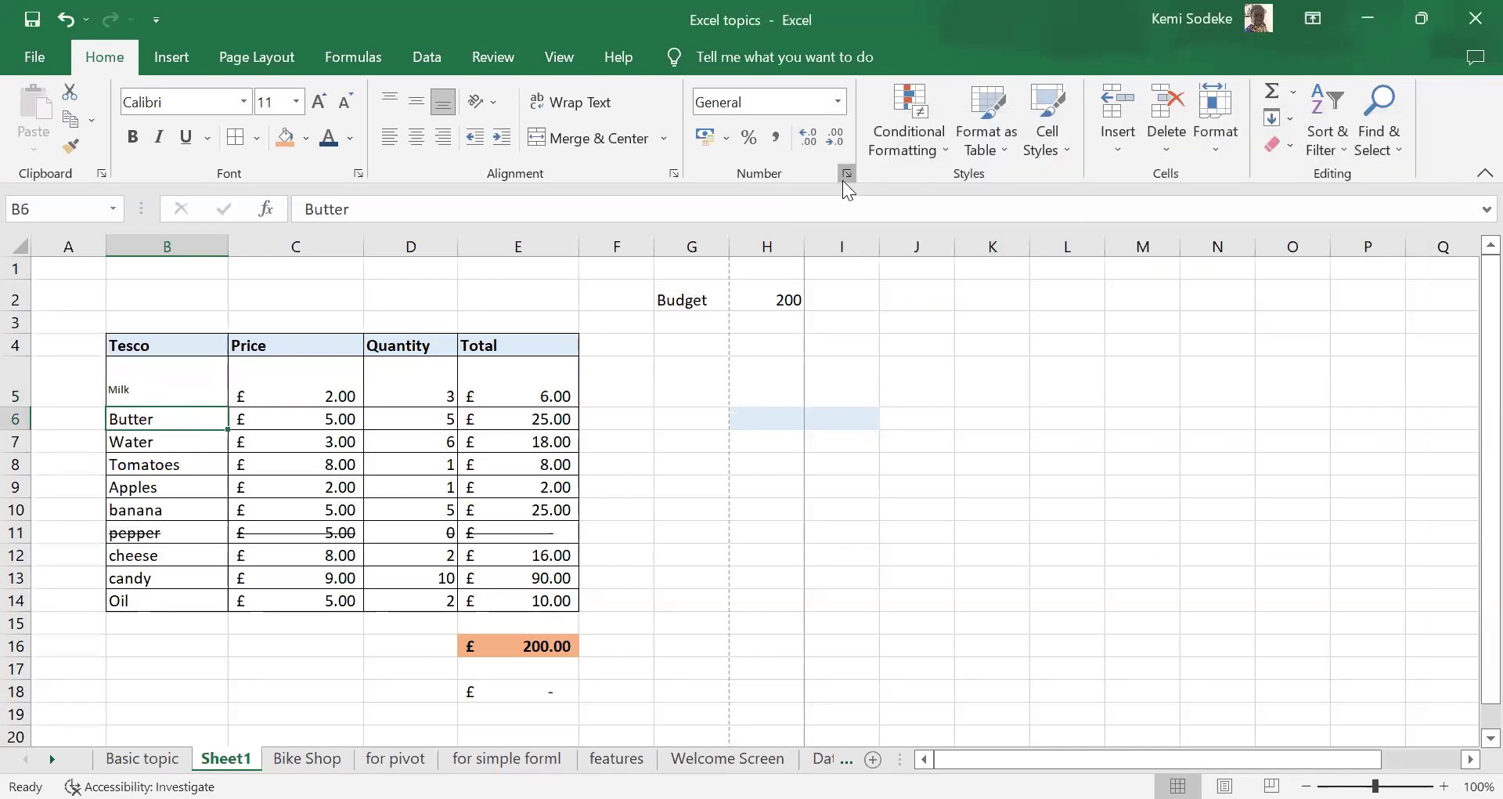
pyautogui.click(845, 179)
pyautogui.click(997, 171)
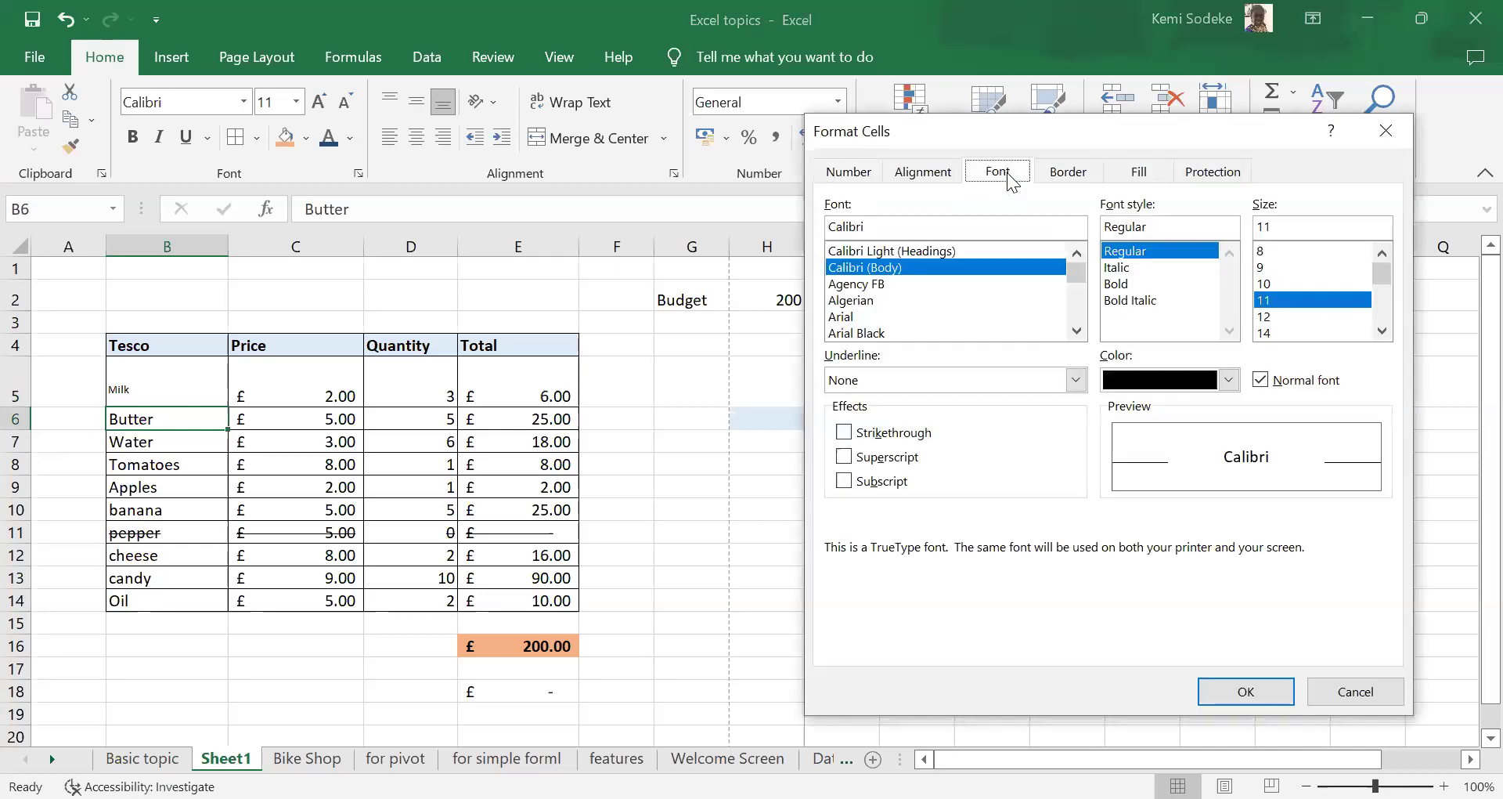
pyautogui.click(844, 481)
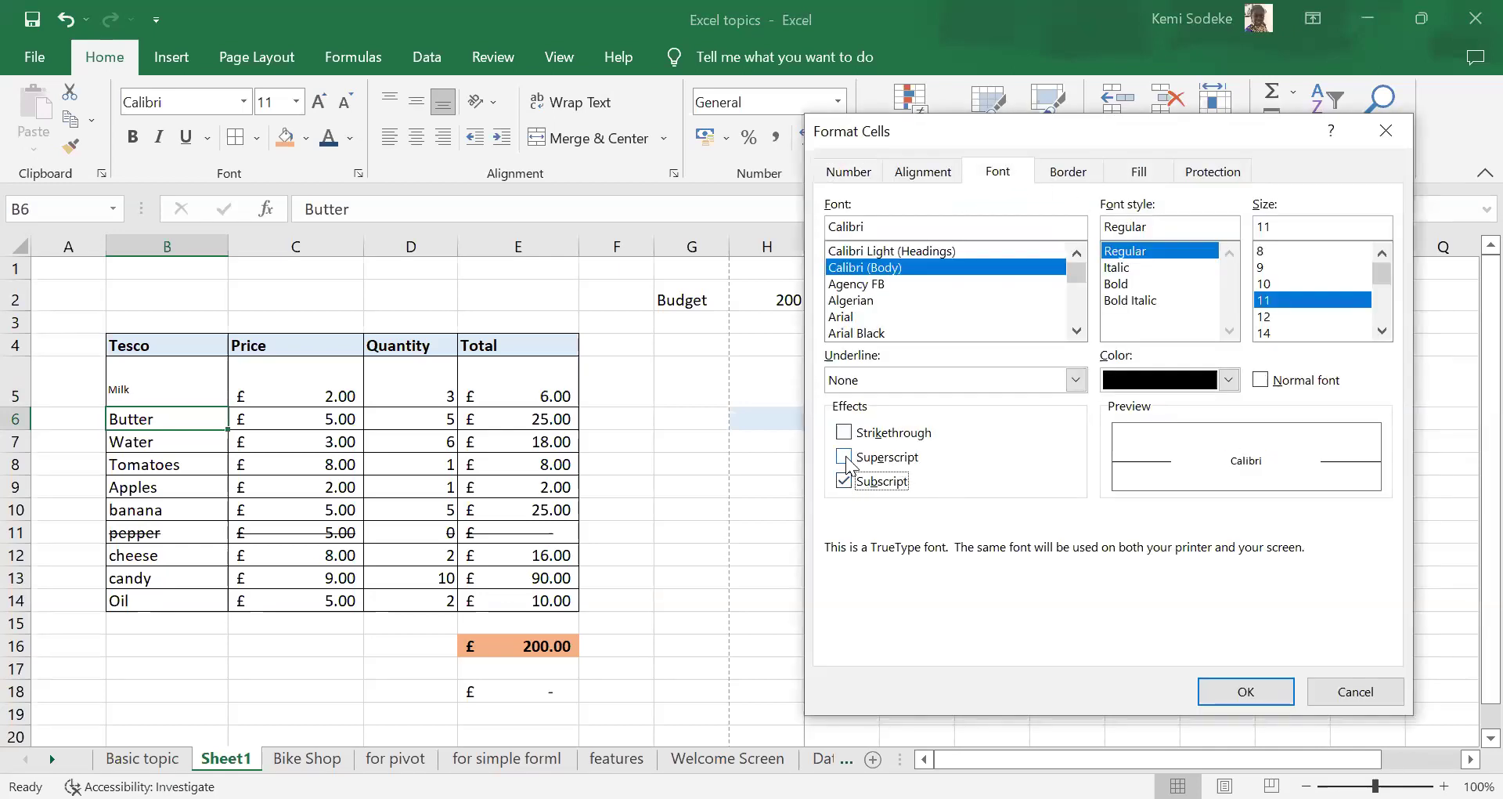
pyautogui.click(1251, 692)
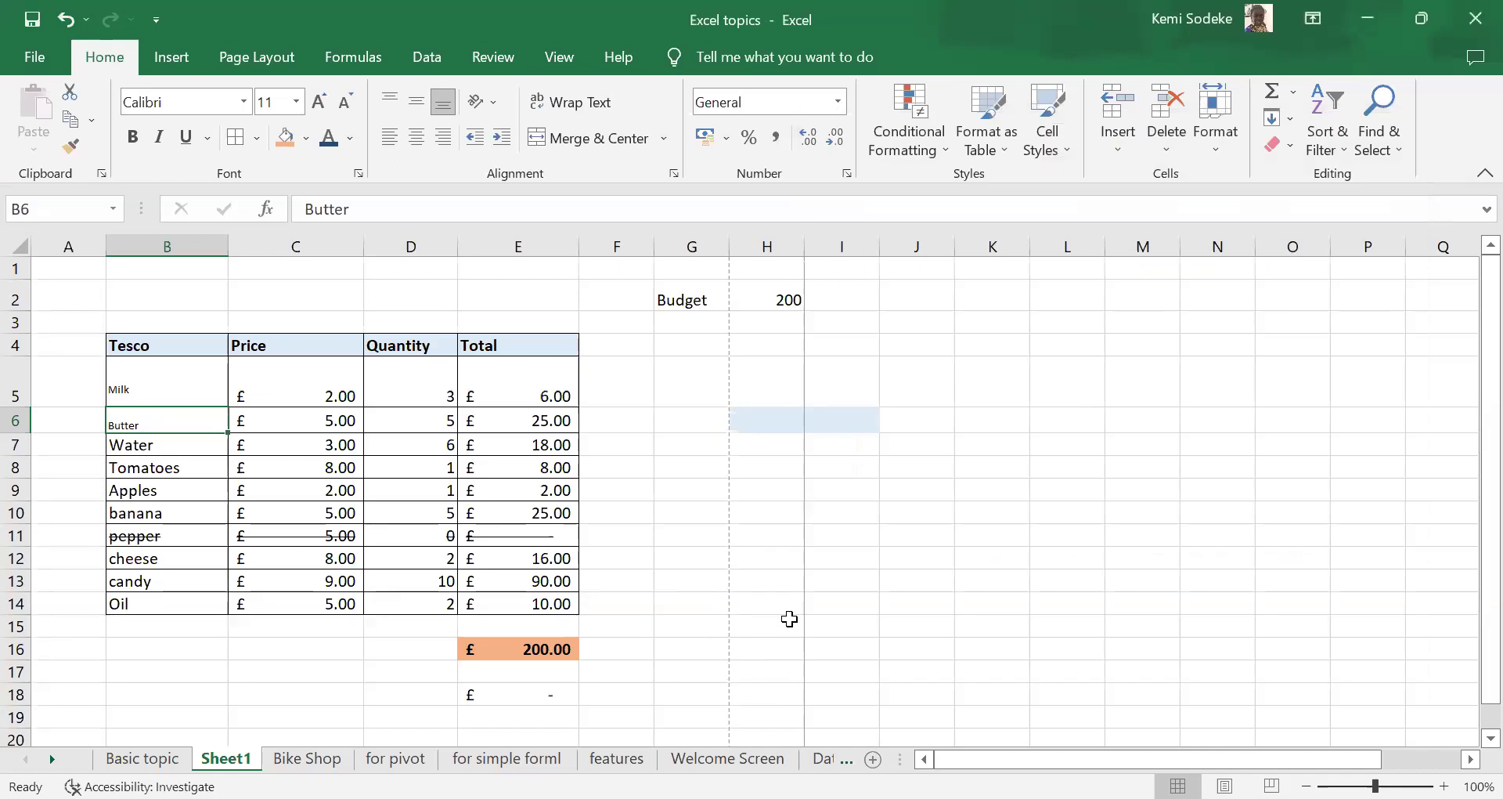
pyautogui.click(922, 624)
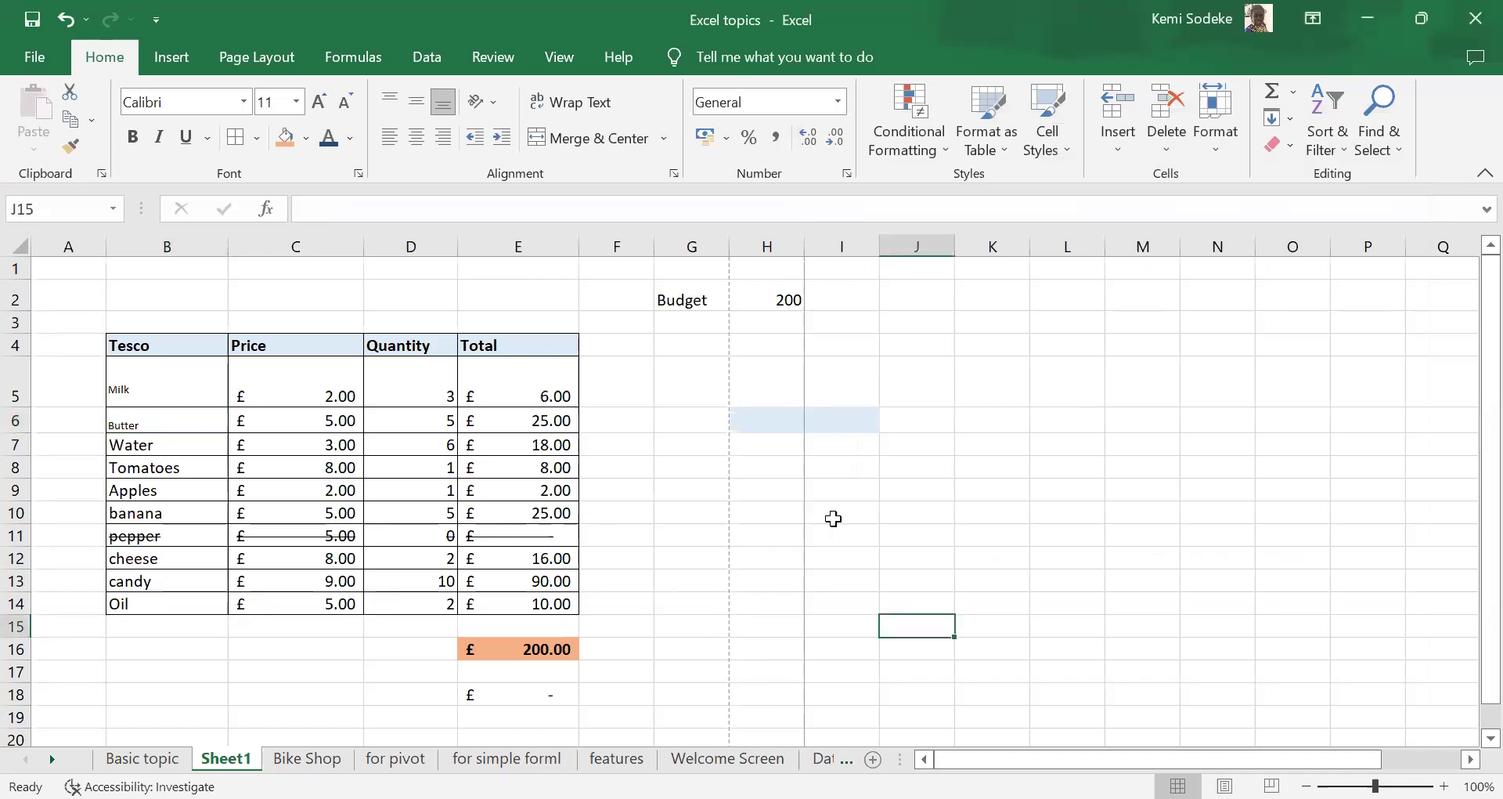
pyautogui.click(848, 173)
# - Give the header row B4:E4 a double-line Outline border
pyautogui.click(1066, 172)
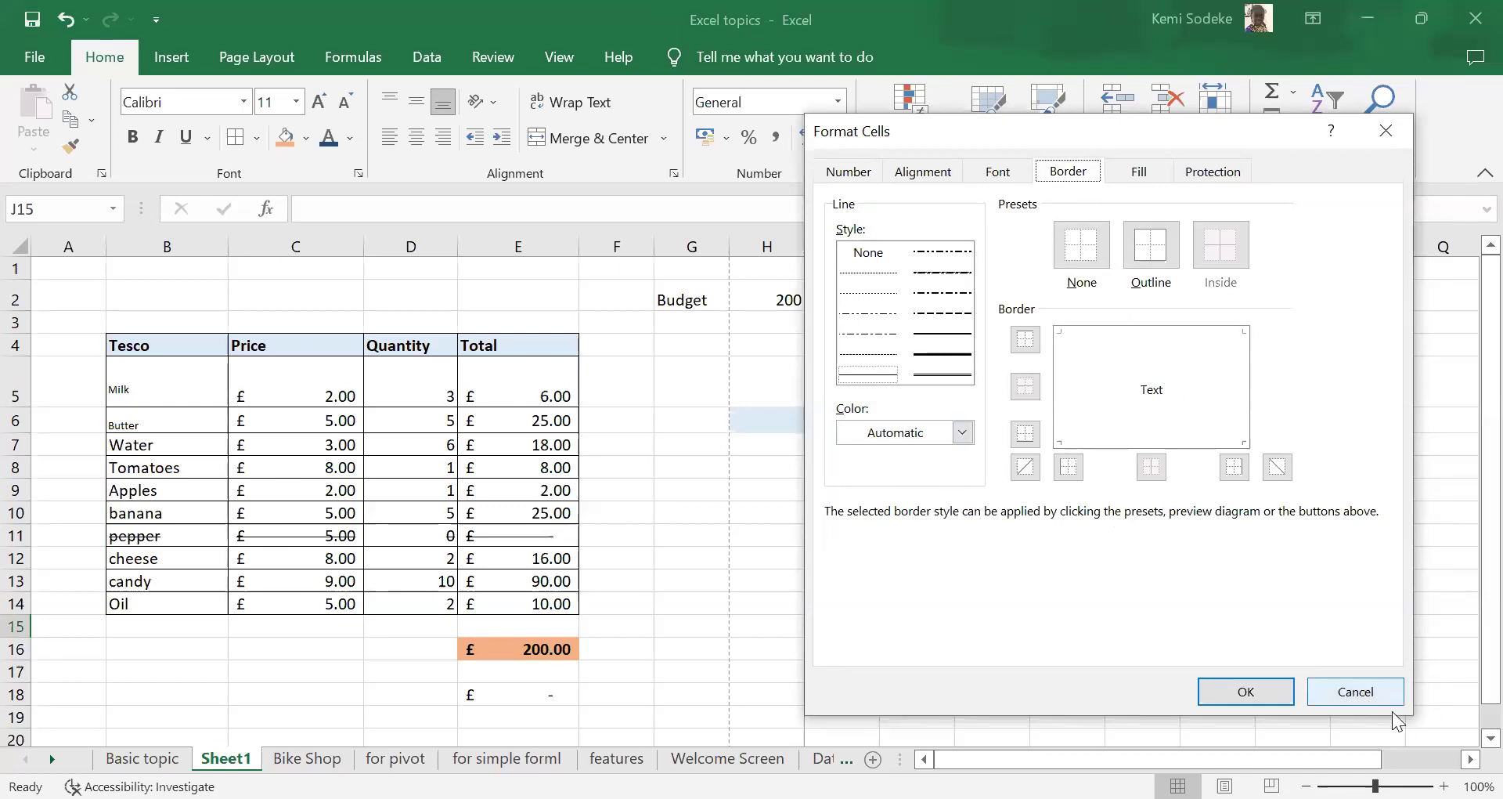
pyautogui.click(1356, 692)
pyautogui.click(681, 532)
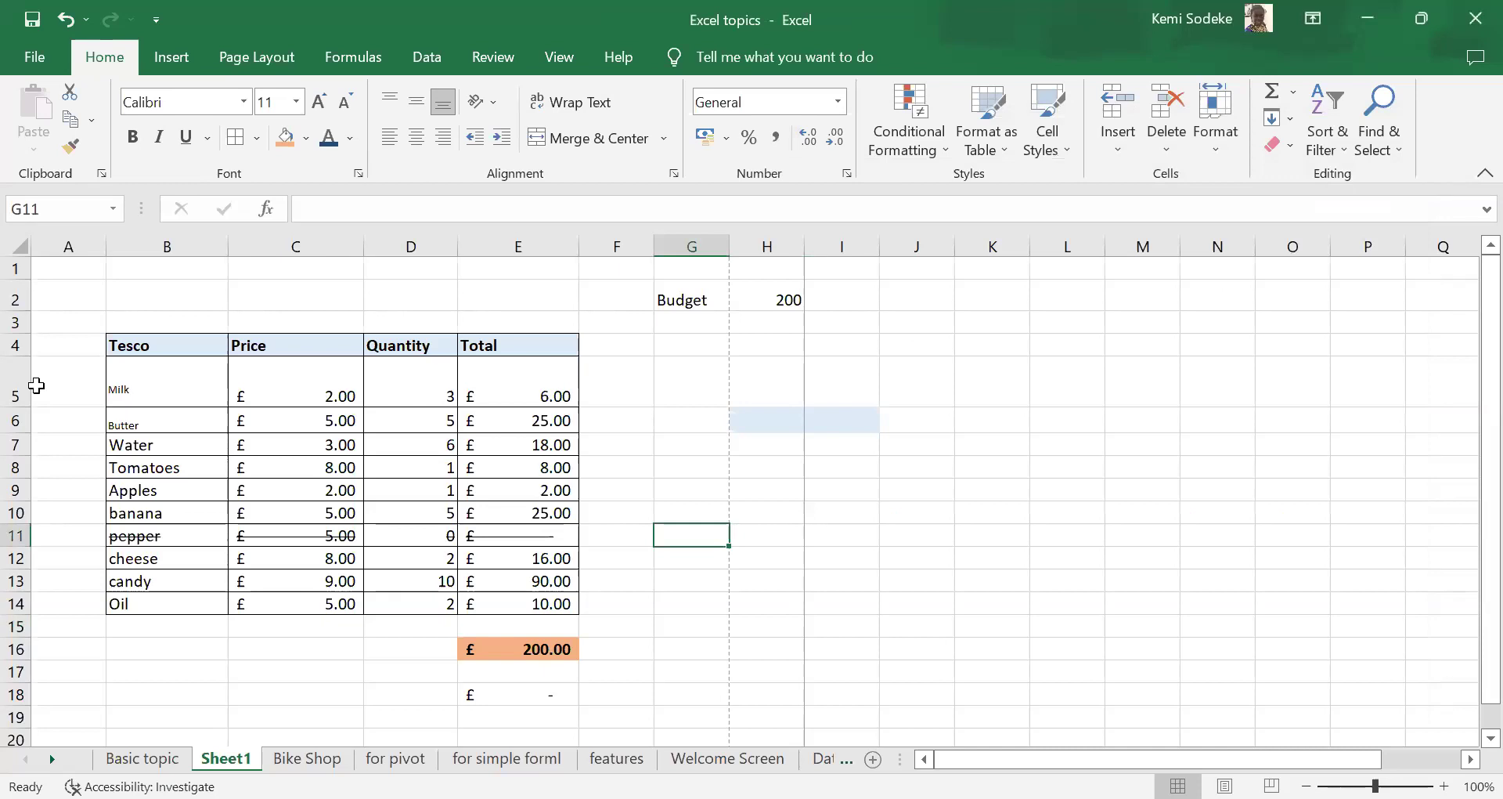
pyautogui.moveTo(141, 345); pyautogui.dragTo(498, 346)
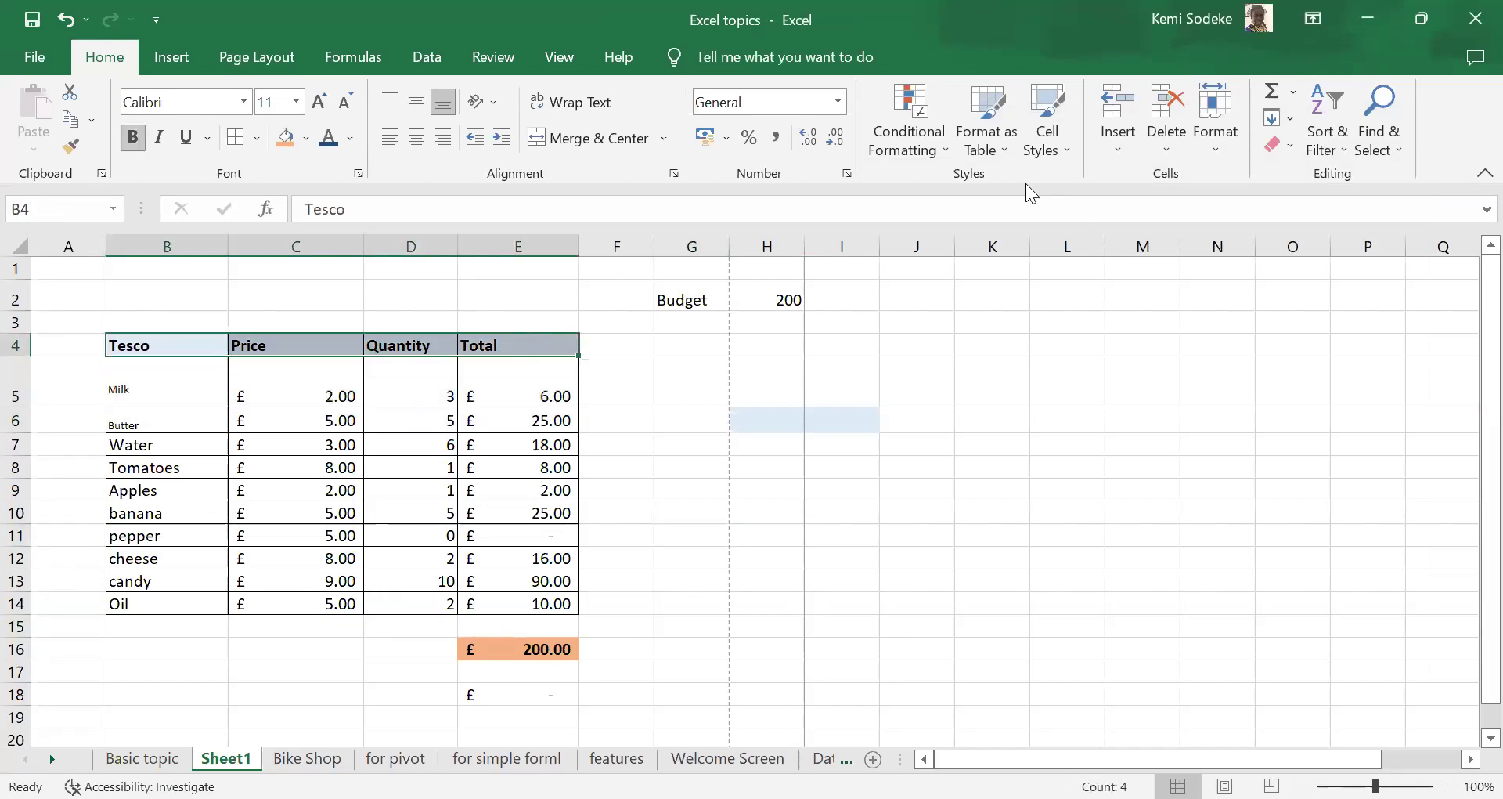
pyautogui.click(848, 173)
pyautogui.click(1086, 173)
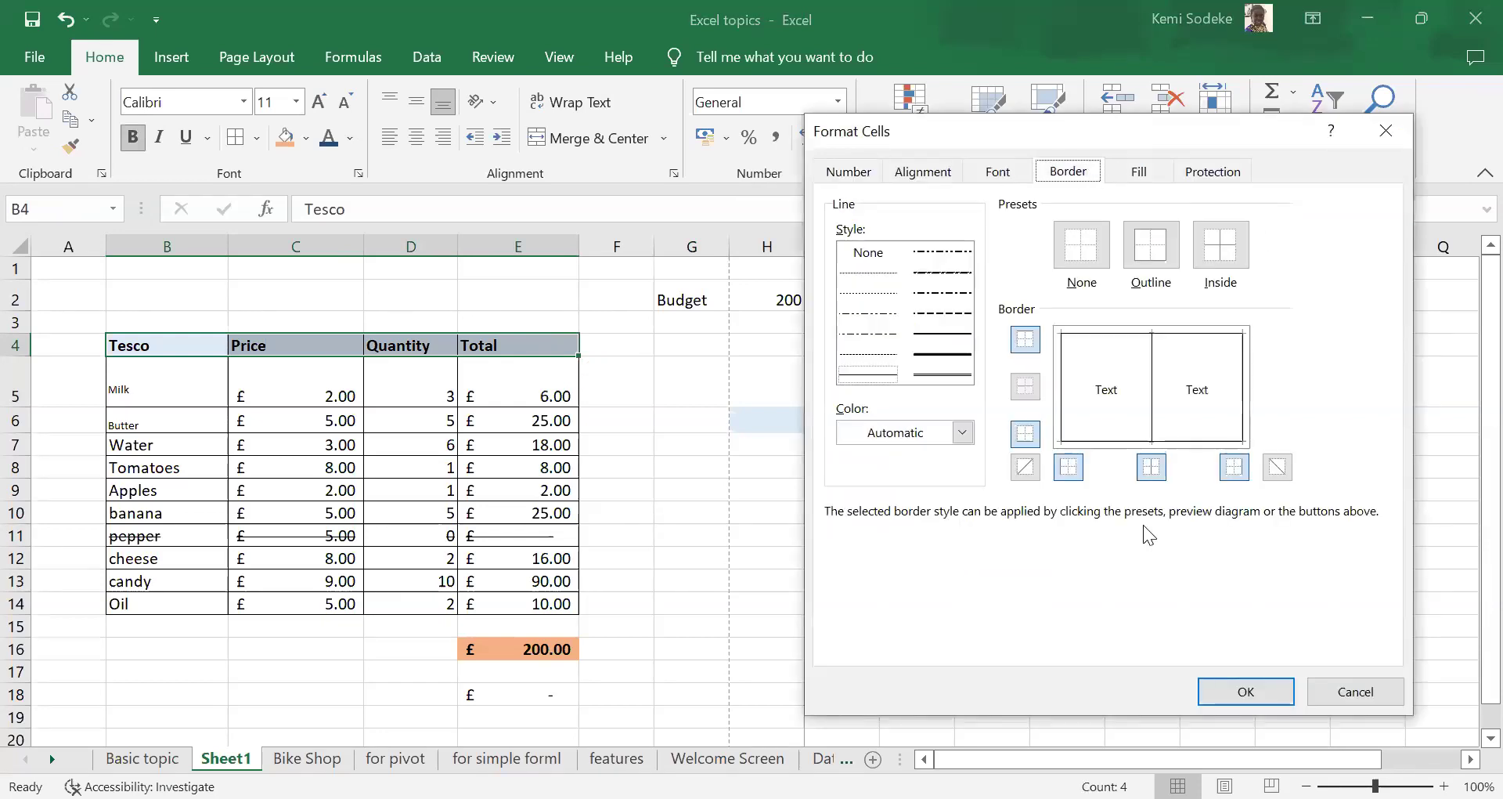
pyautogui.click(954, 377)
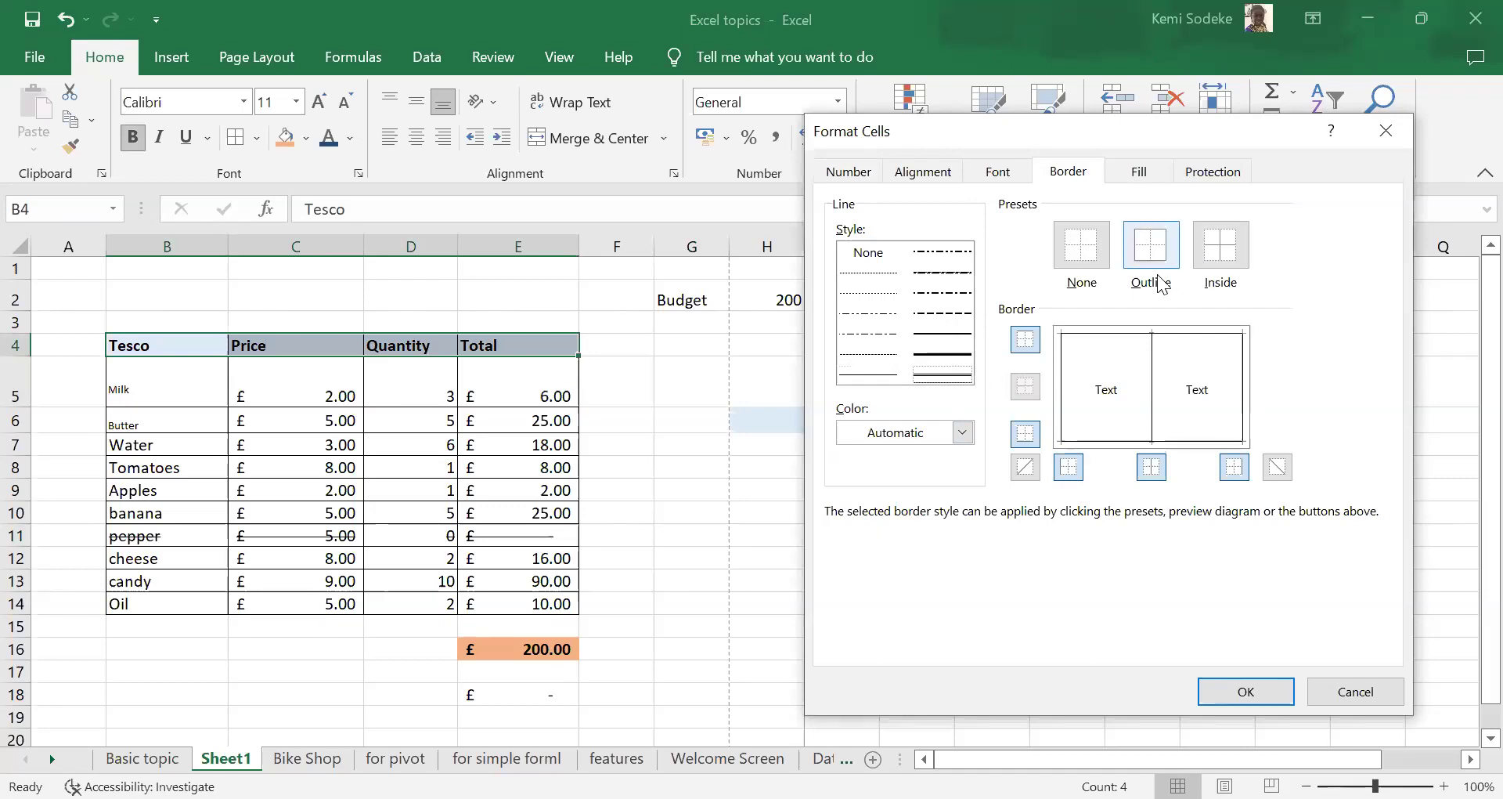
pyautogui.click(1149, 249)
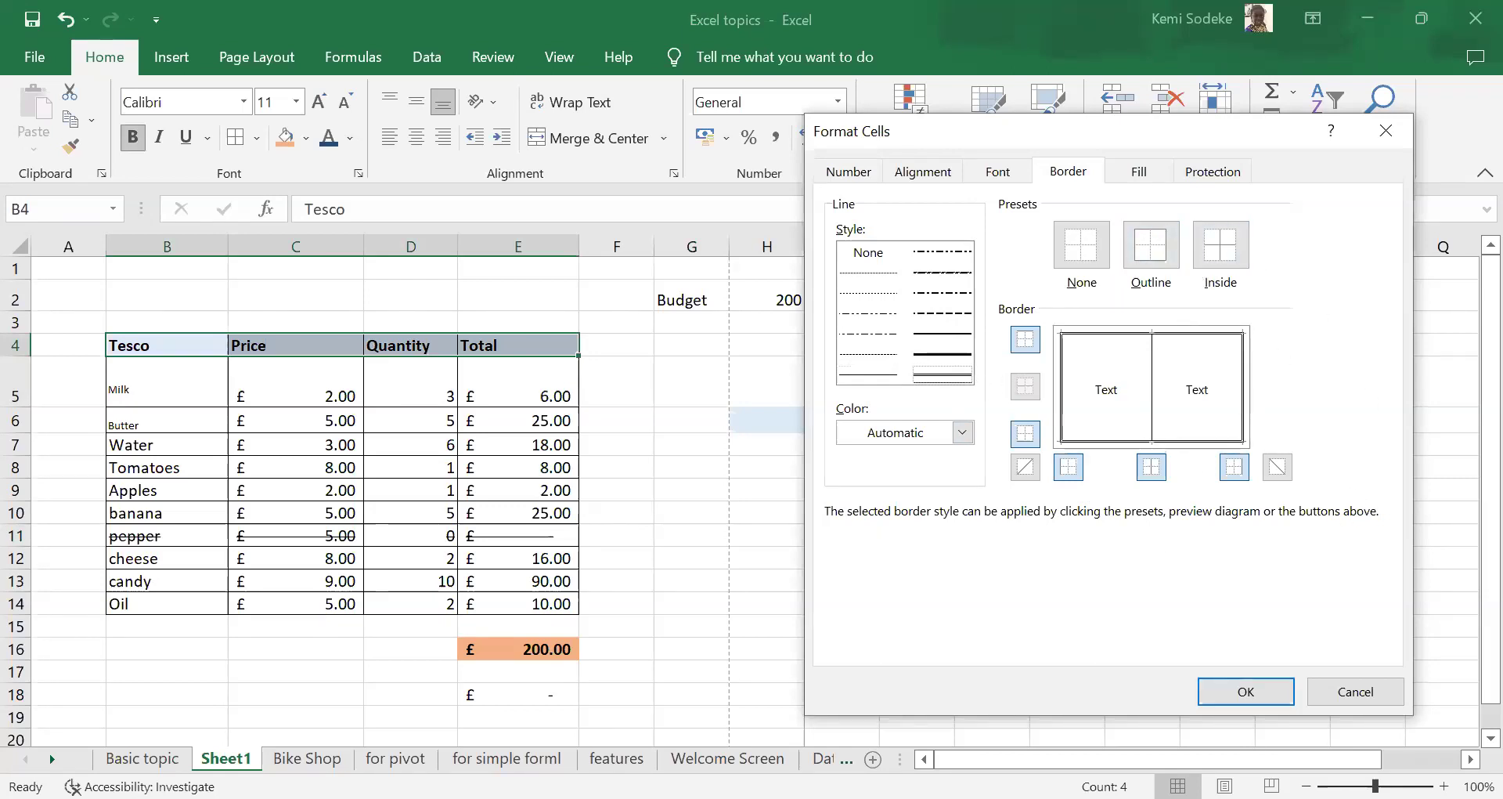
pyautogui.click(1249, 689)
pyautogui.click(841, 628)
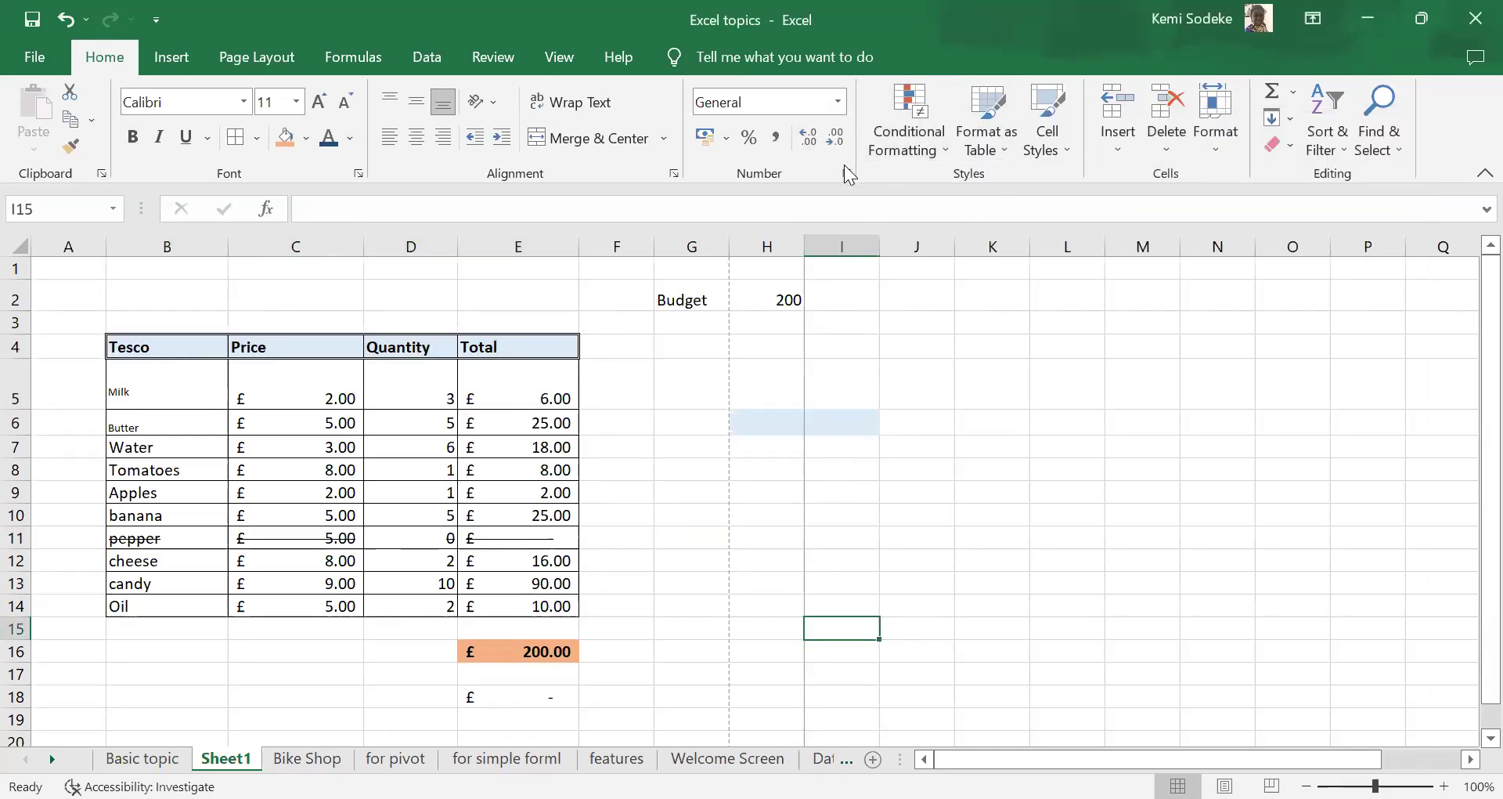
# - Reduce the Milk, Butter, Water and Tomatoes prices in C5:C8 to zero decimal places
pyautogui.click(688, 598)
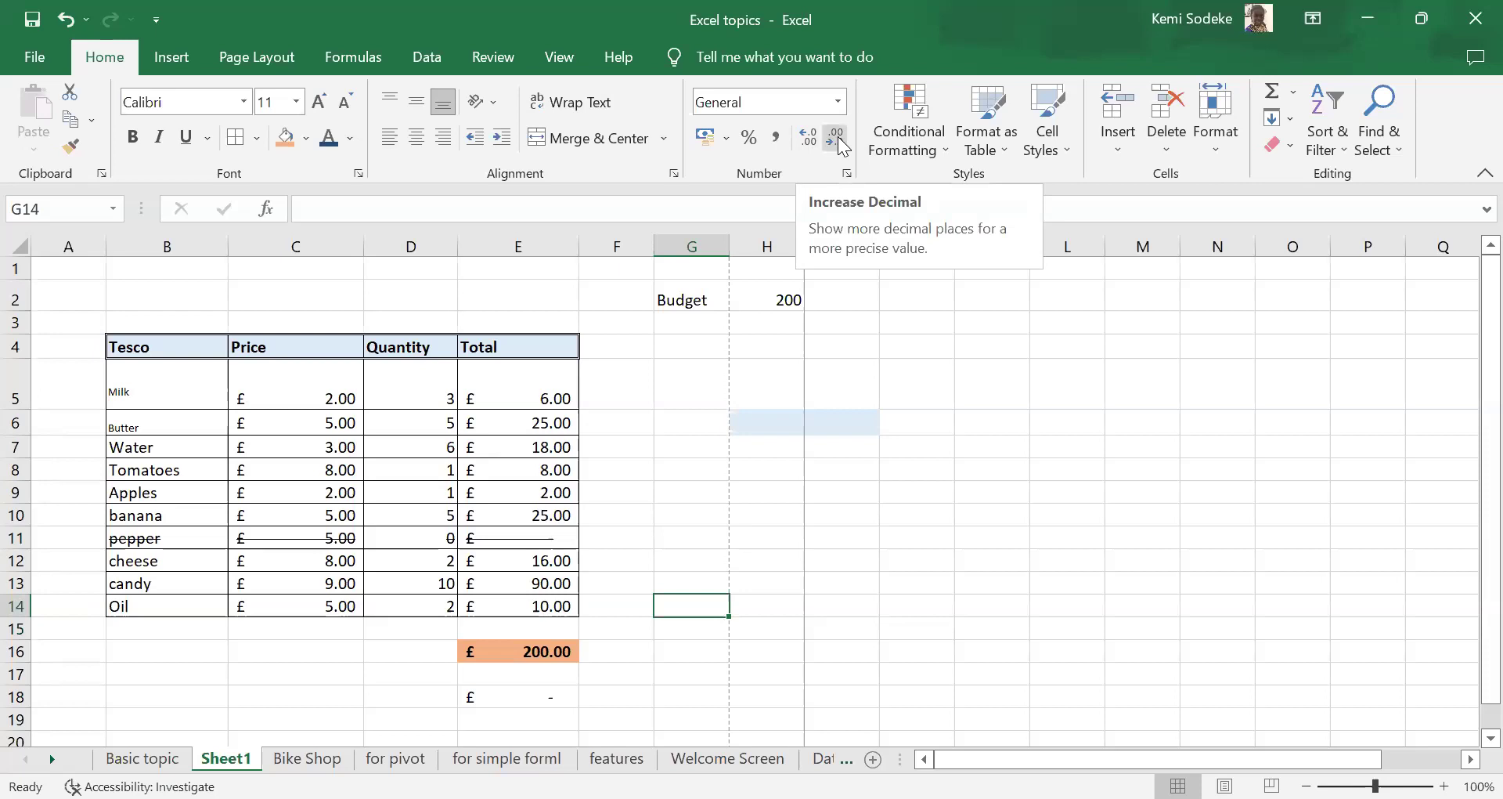
pyautogui.click(292, 390)
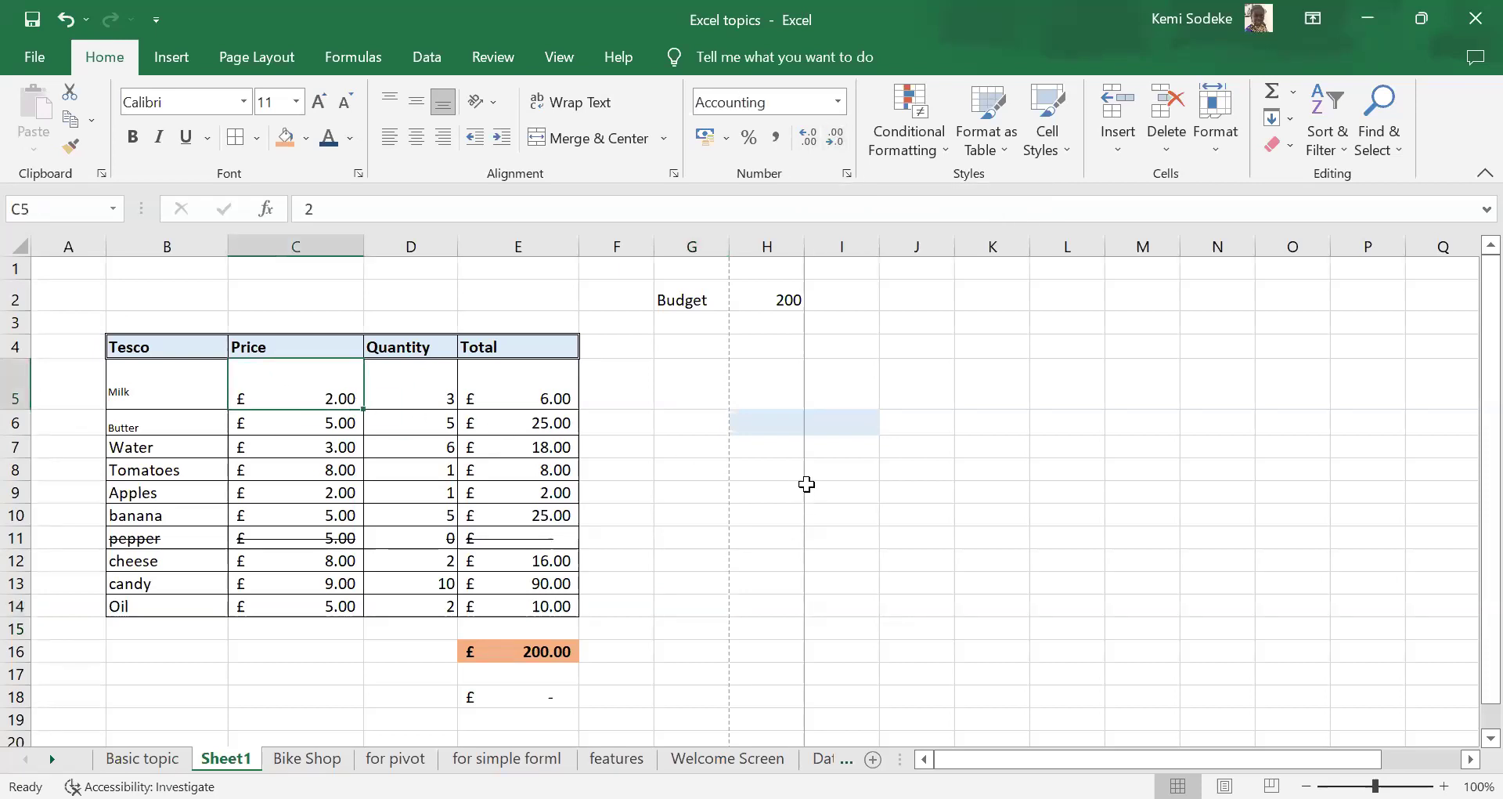
pyautogui.click(839, 139)
pyautogui.click(956, 363)
pyautogui.click(335, 395)
pyautogui.moveTo(332, 425); pyautogui.dragTo(335, 475)
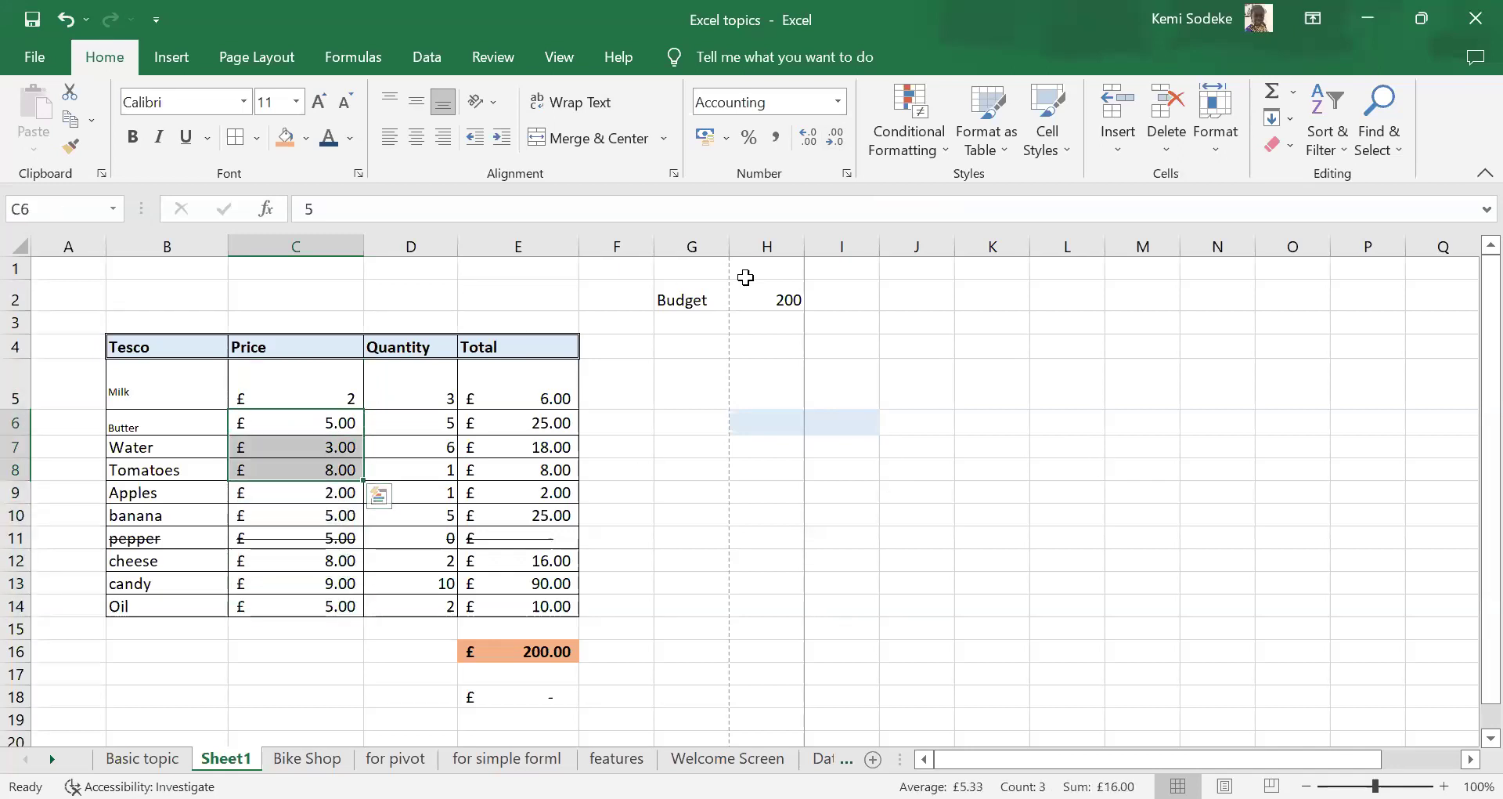
pyautogui.click(836, 141)
pyautogui.click(836, 141)
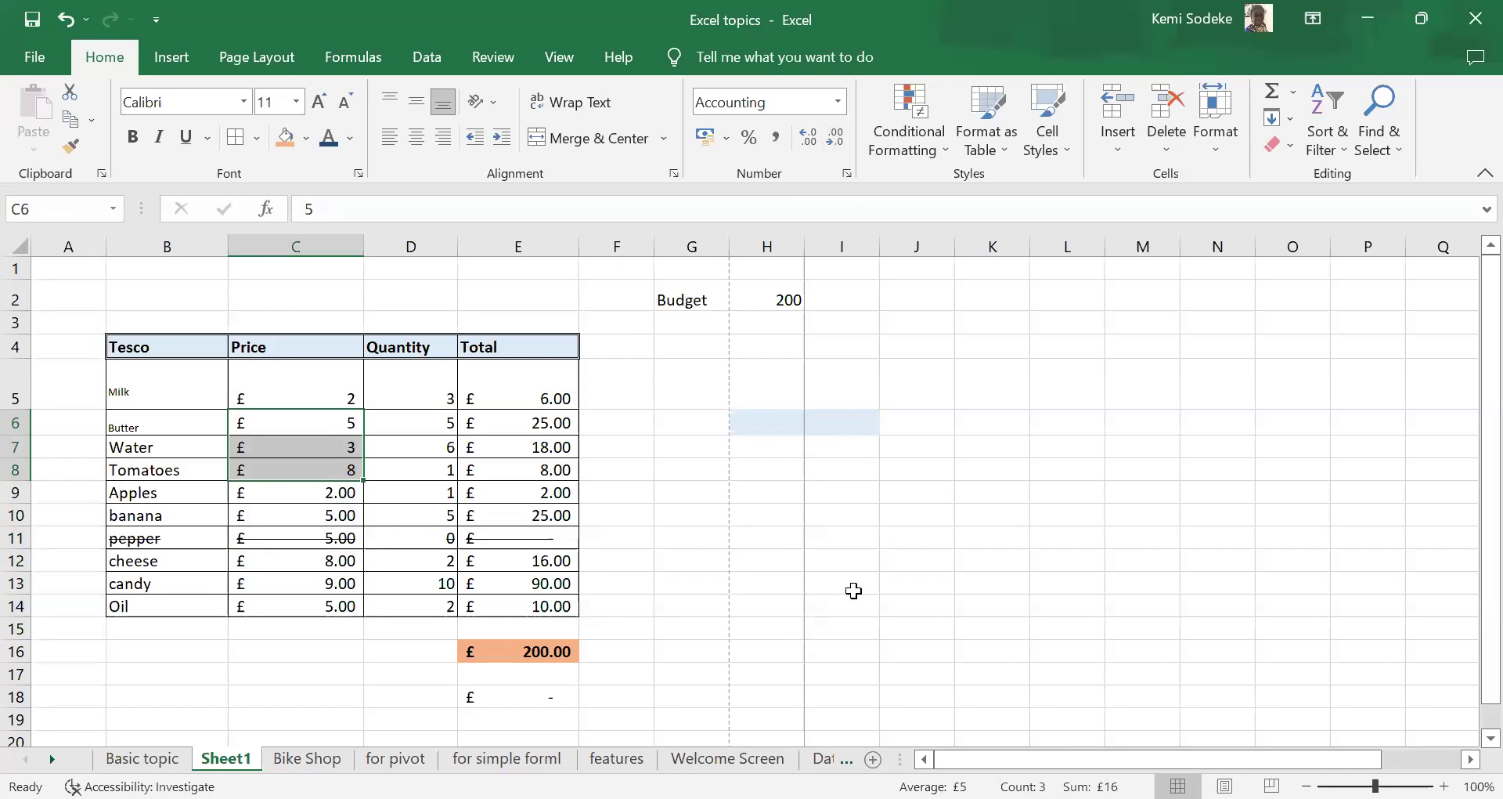
pyautogui.click(848, 585)
# - Copy the whole-number format onto the Apples, banana, cheese, candy and Oil prices
pyautogui.click(338, 418)
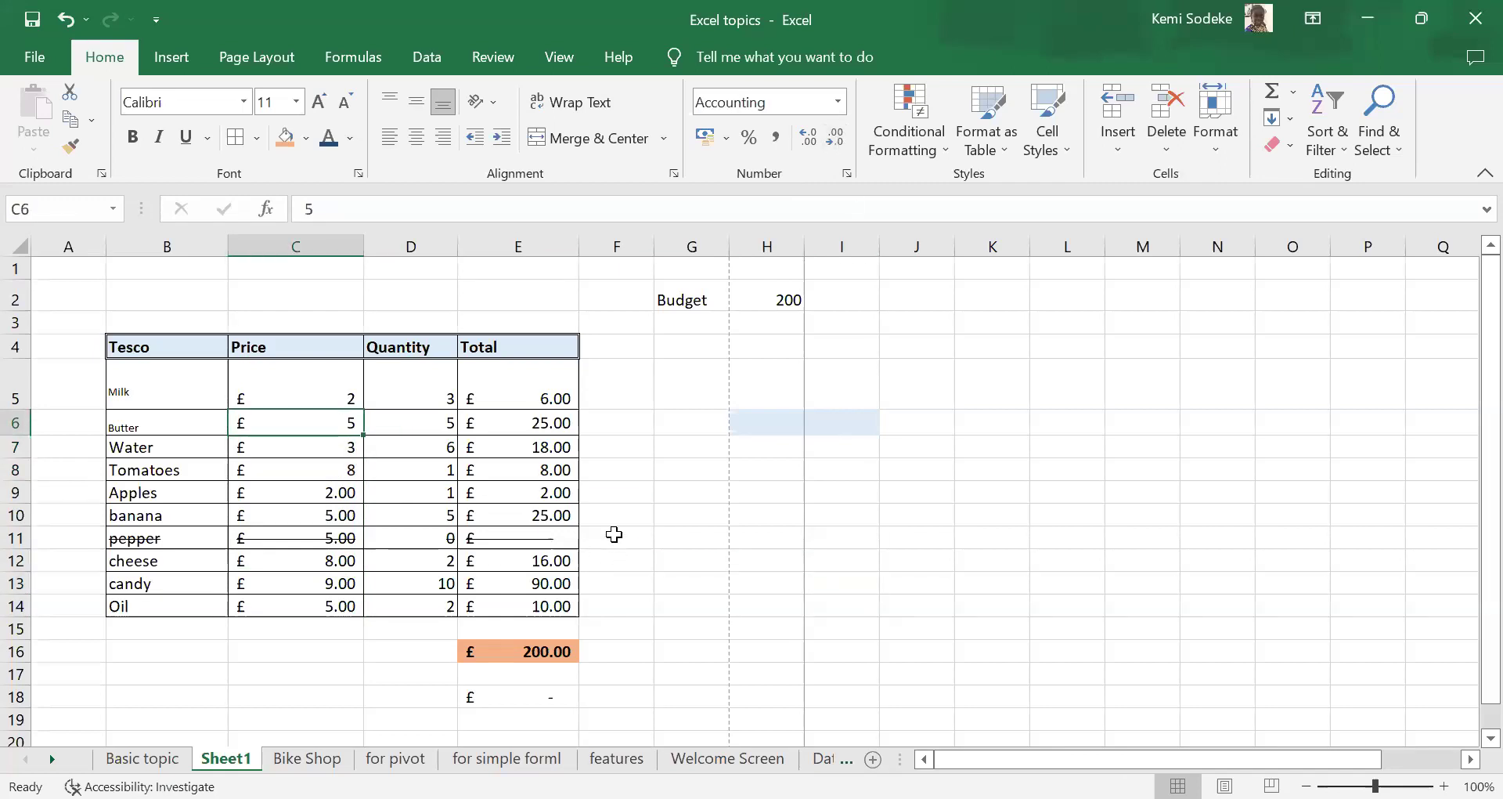
pyautogui.click(71, 145)
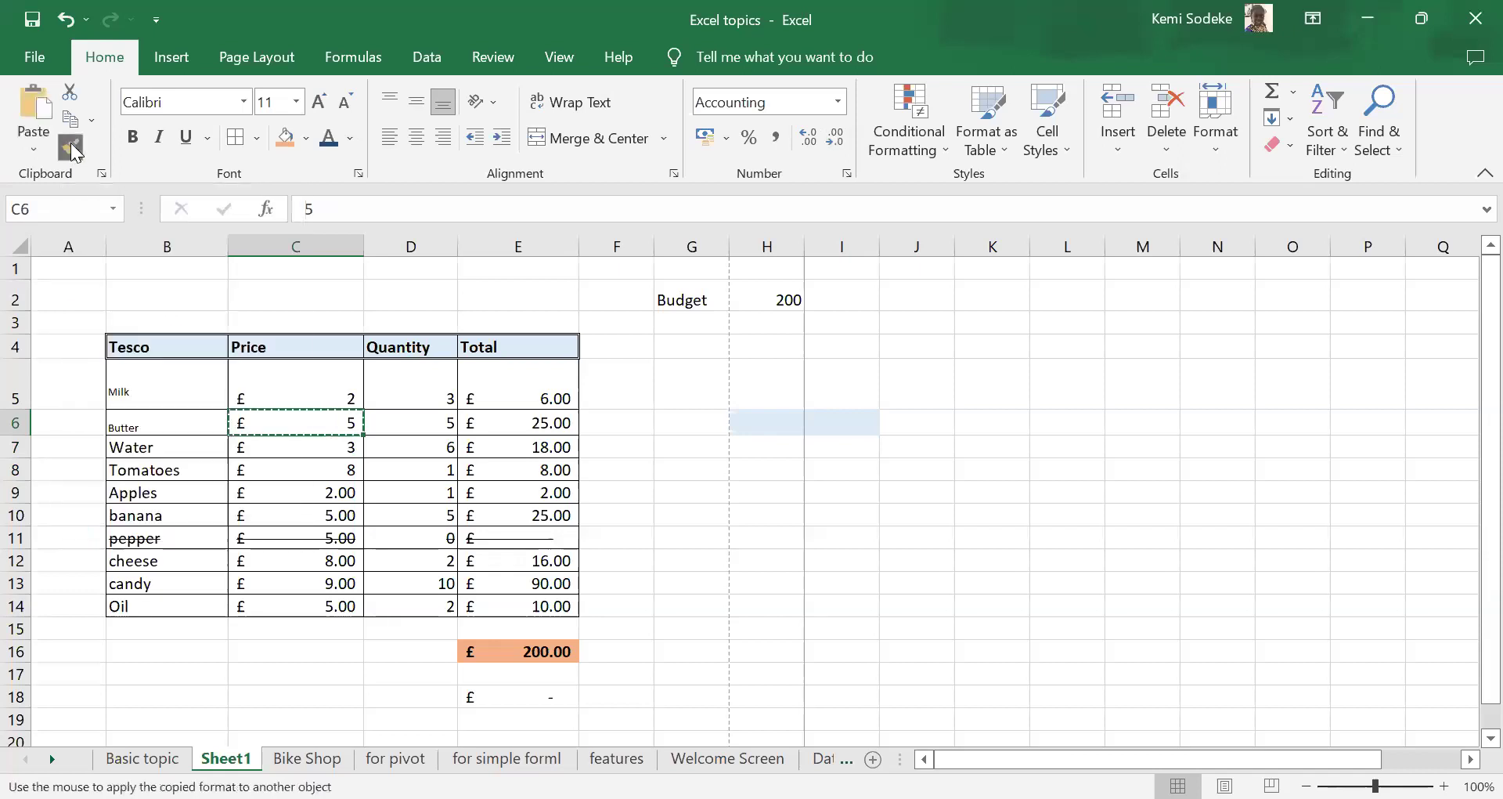
pyautogui.click(329, 491)
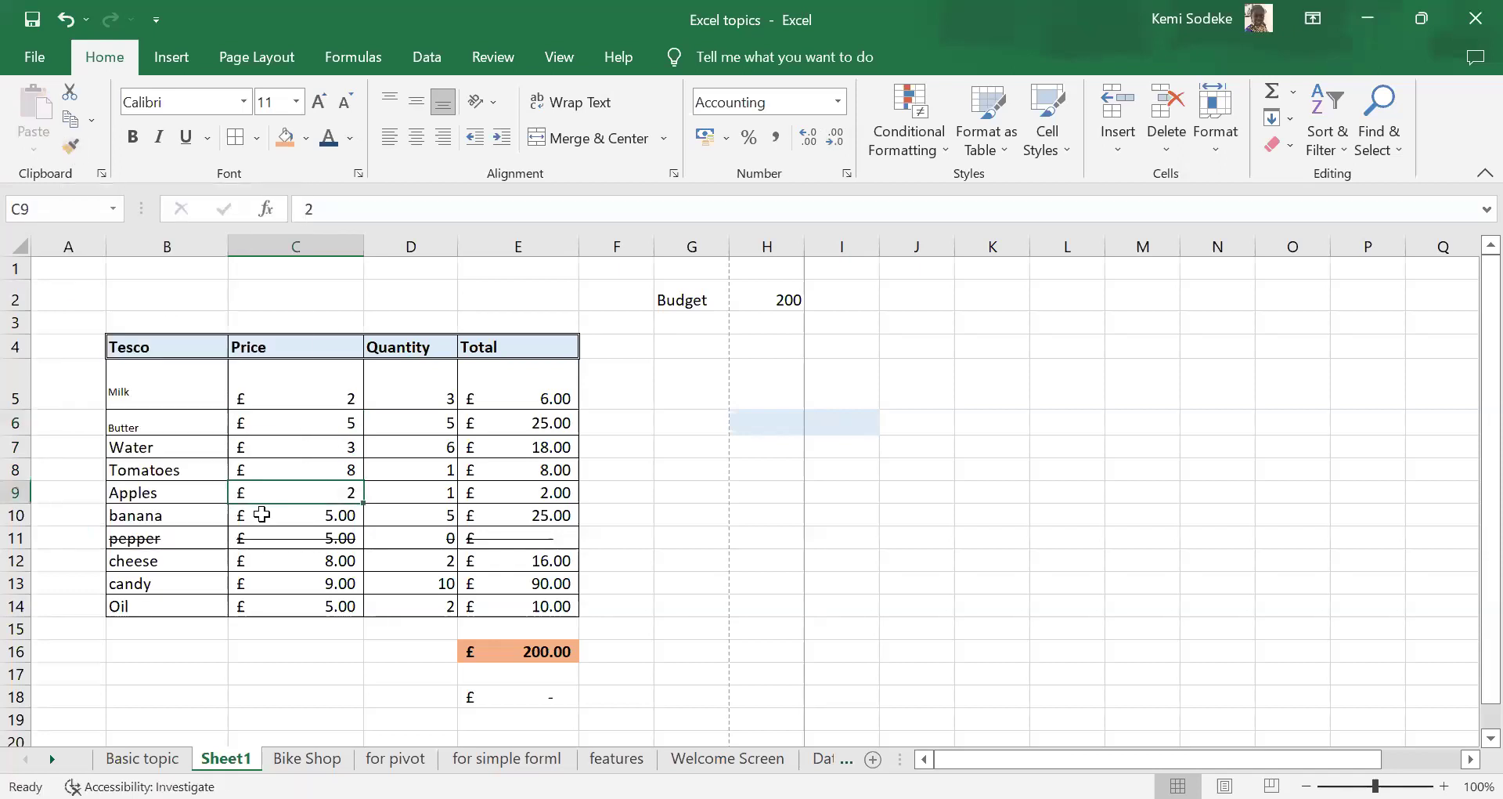
pyautogui.click(71, 144)
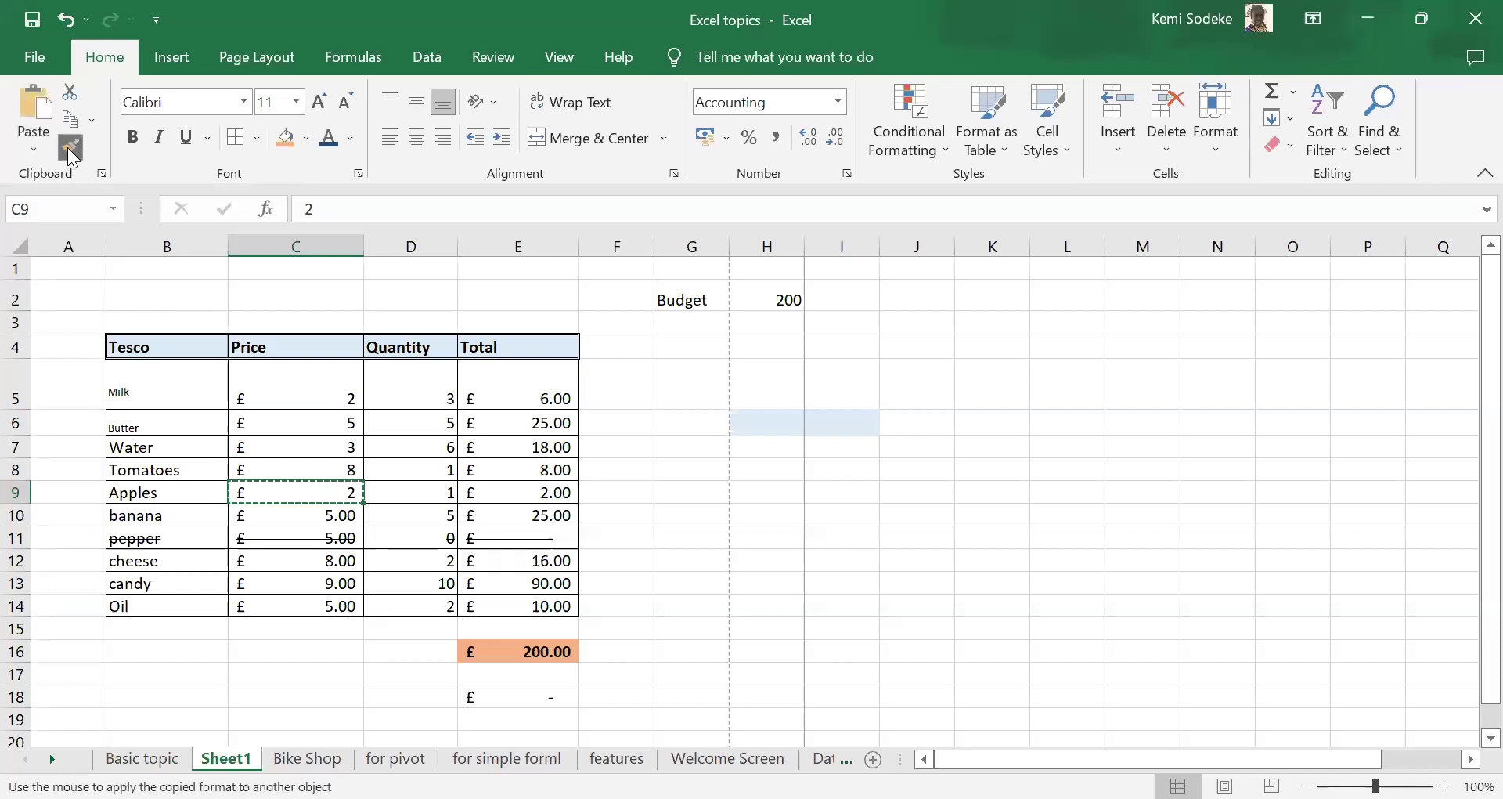
pyautogui.click(315, 514)
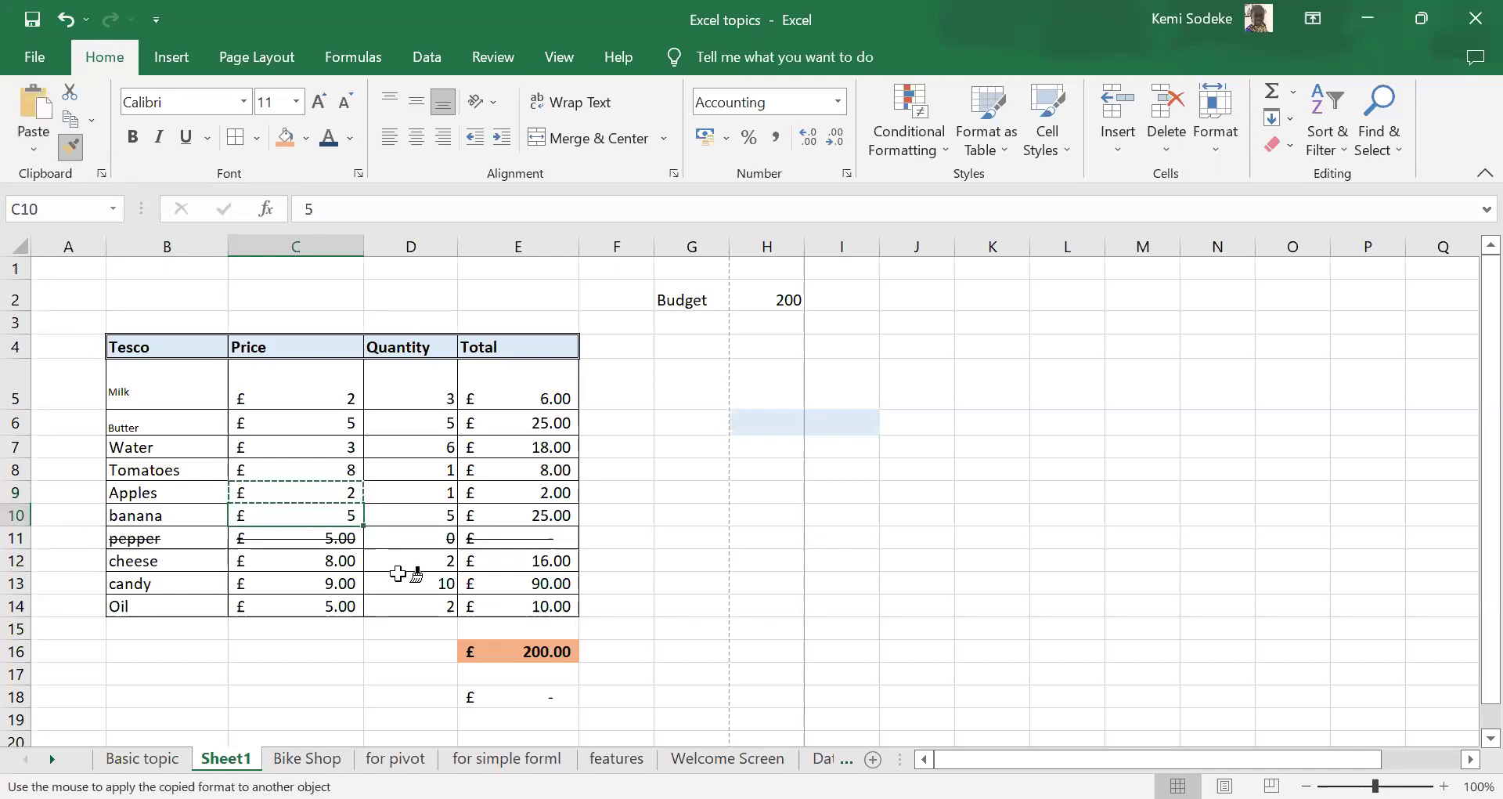
pyautogui.click(335, 560)
pyautogui.click(337, 584)
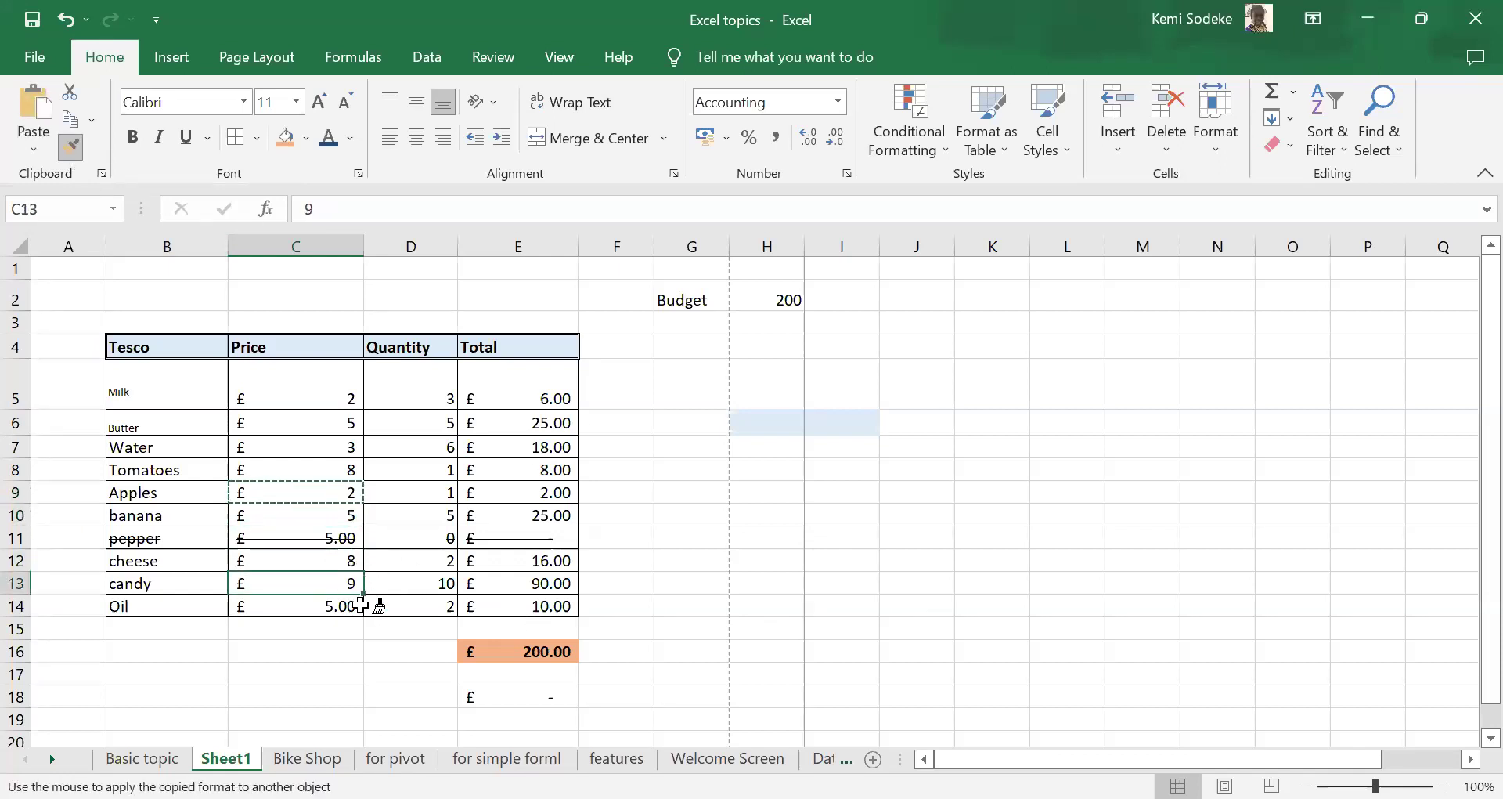
pyautogui.click(321, 605)
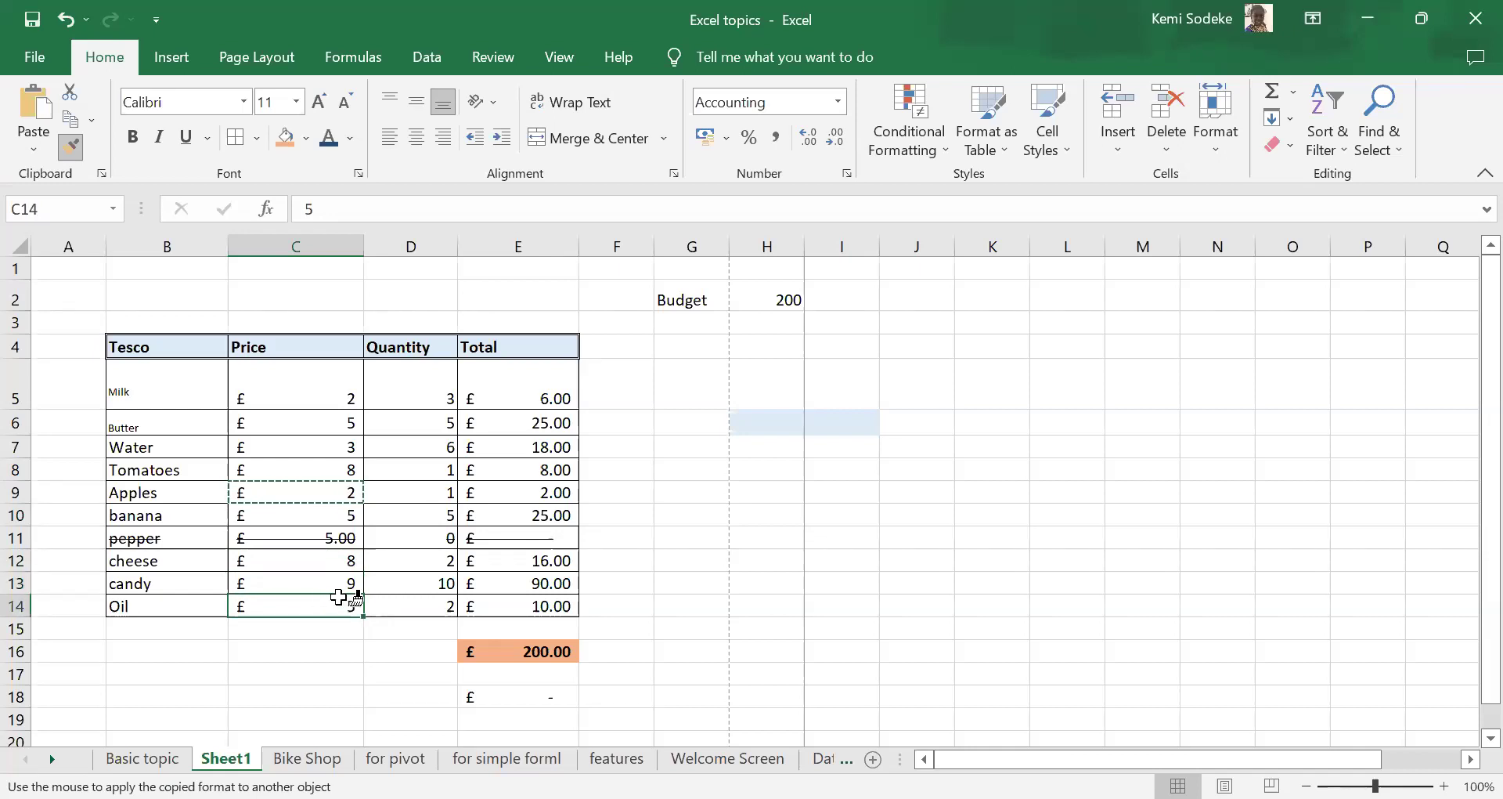
# - Apply the whole-number format to every total in E5:E14 except pepper's
pyautogui.click(528, 394)
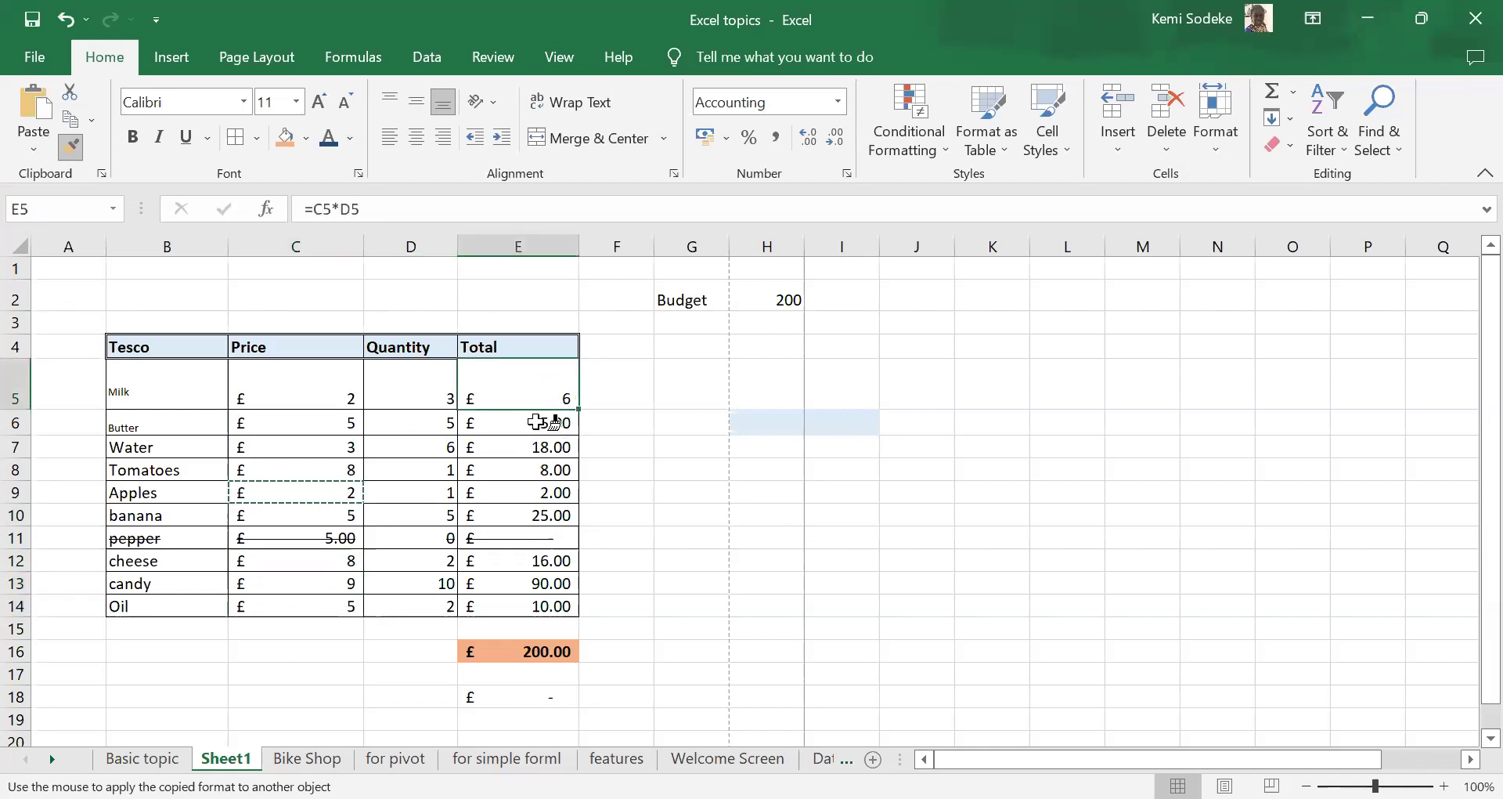
pyautogui.click(540, 427)
pyautogui.click(548, 449)
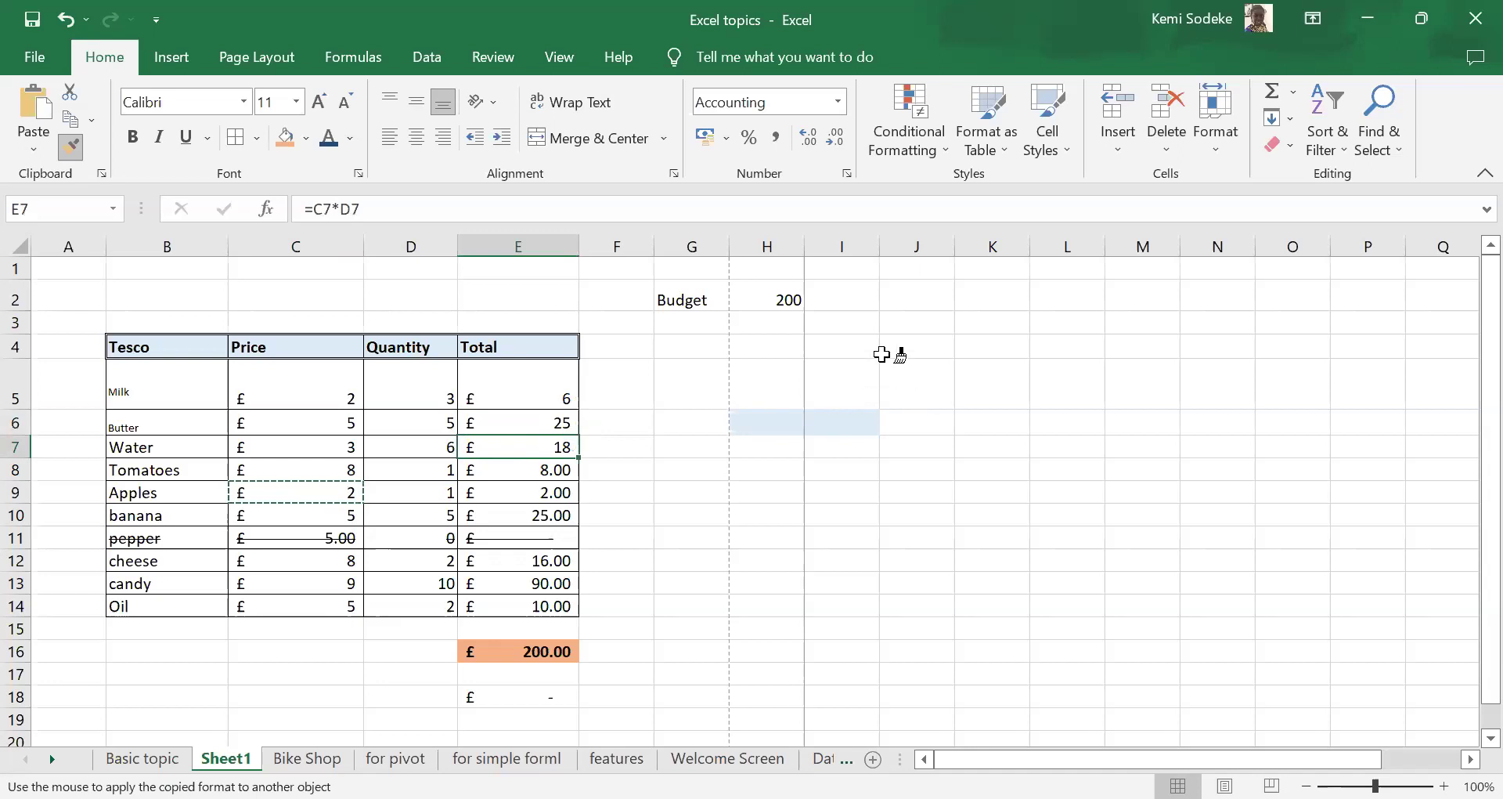
pyautogui.click(524, 470)
pyautogui.click(533, 493)
pyautogui.click(537, 515)
pyautogui.click(541, 562)
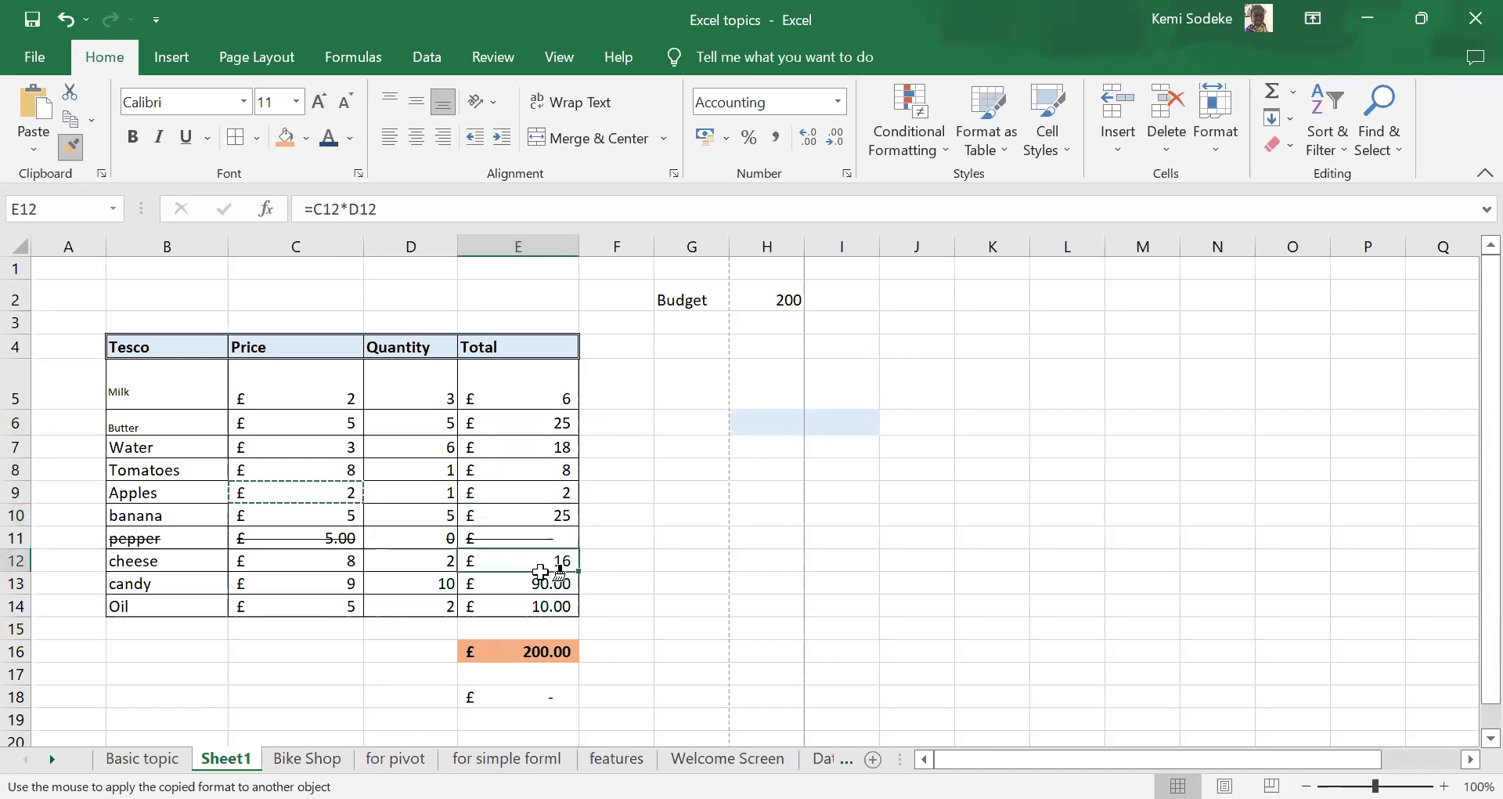
pyautogui.click(544, 583)
pyautogui.click(519, 611)
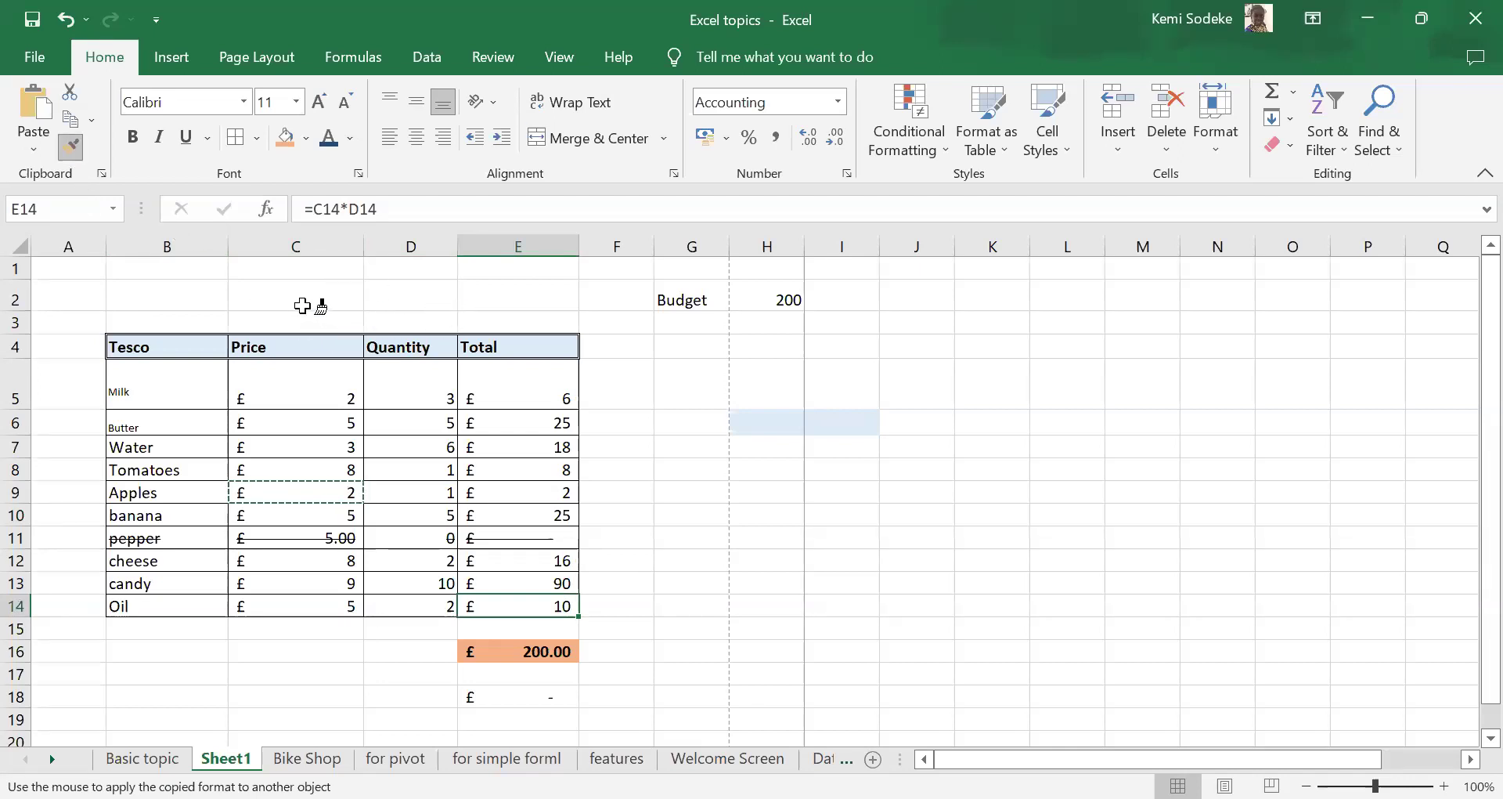
pyautogui.press('Escape')
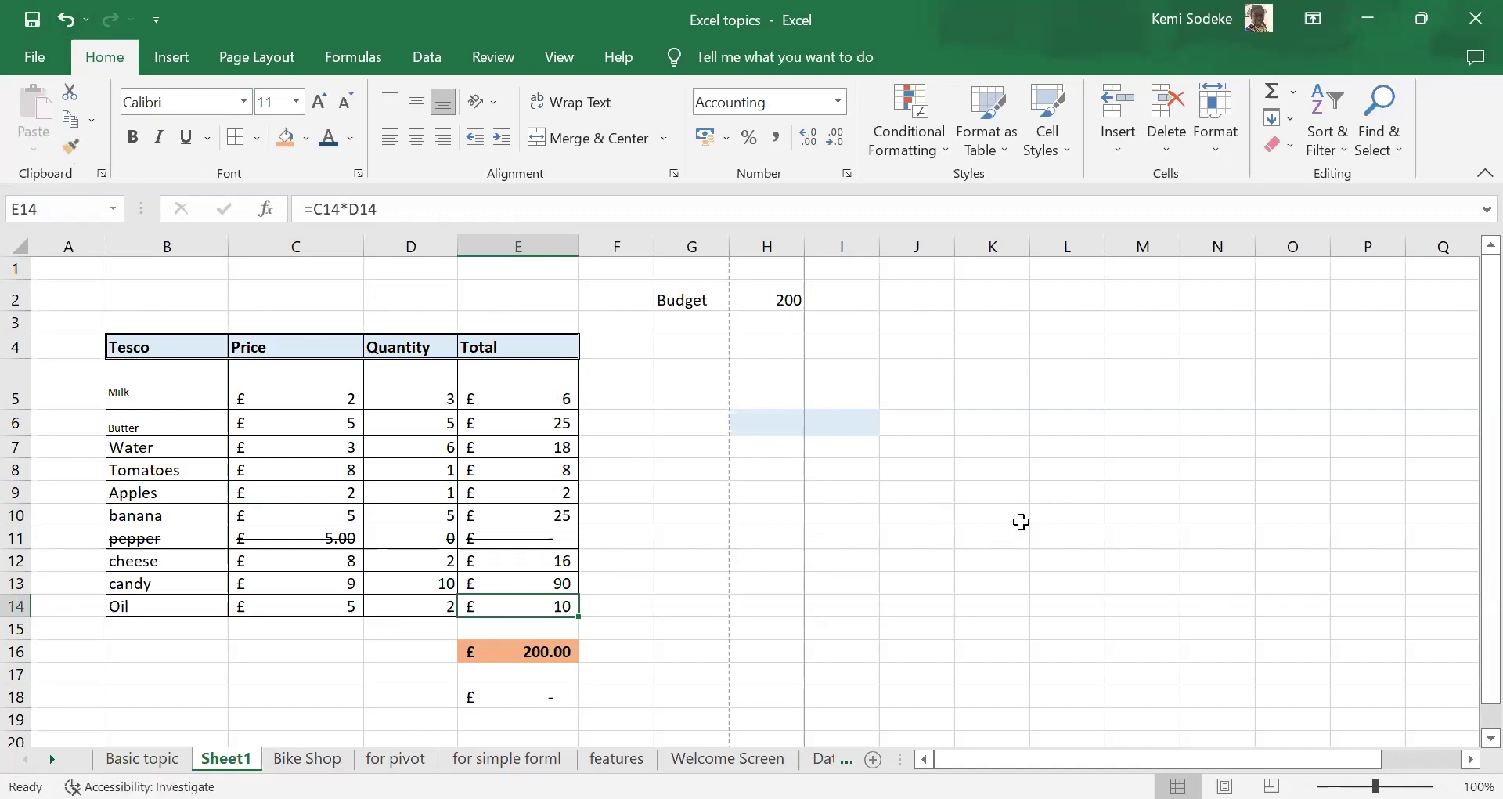
pyautogui.click(956, 557)
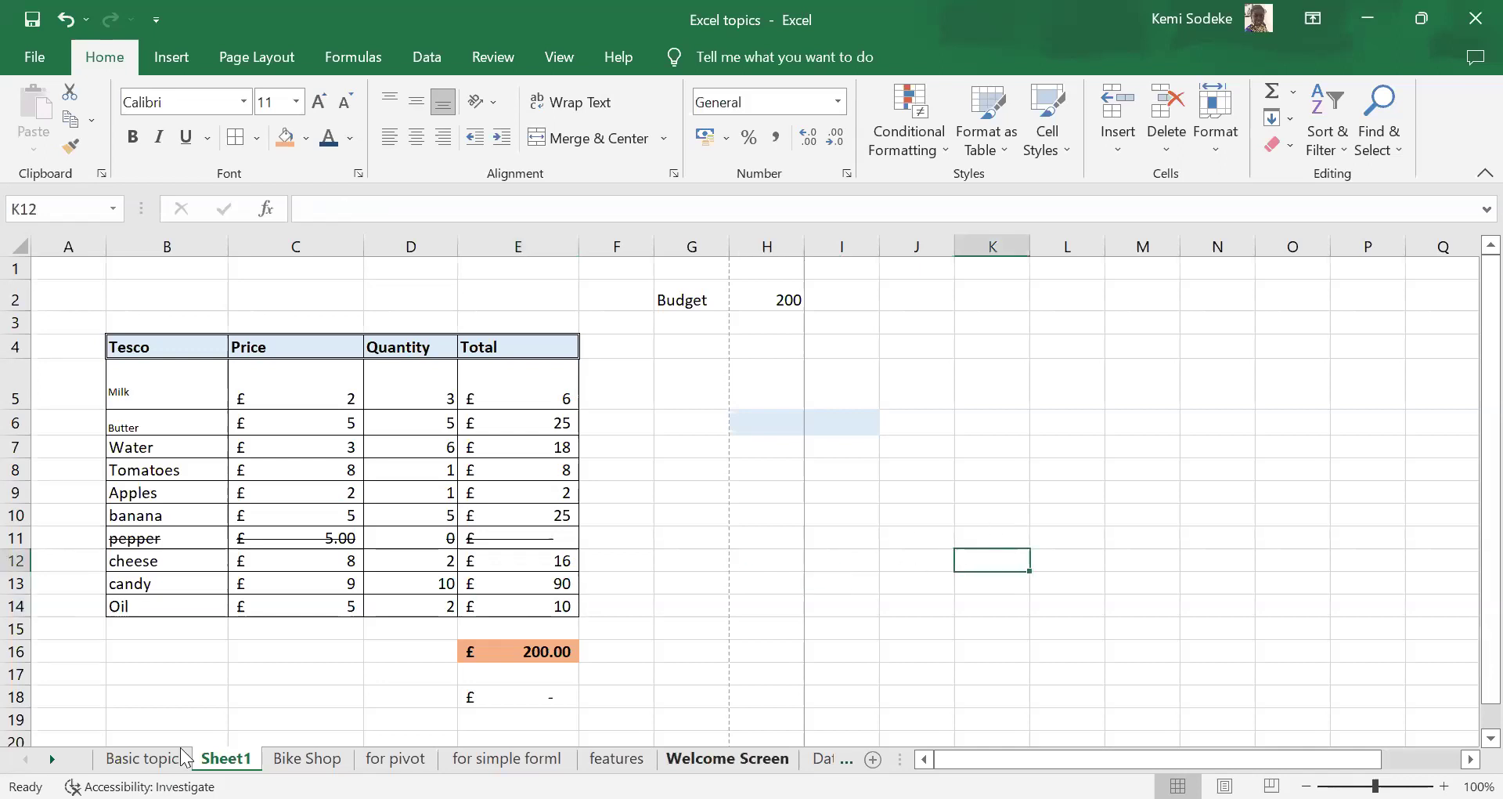
pyautogui.click(142, 758)
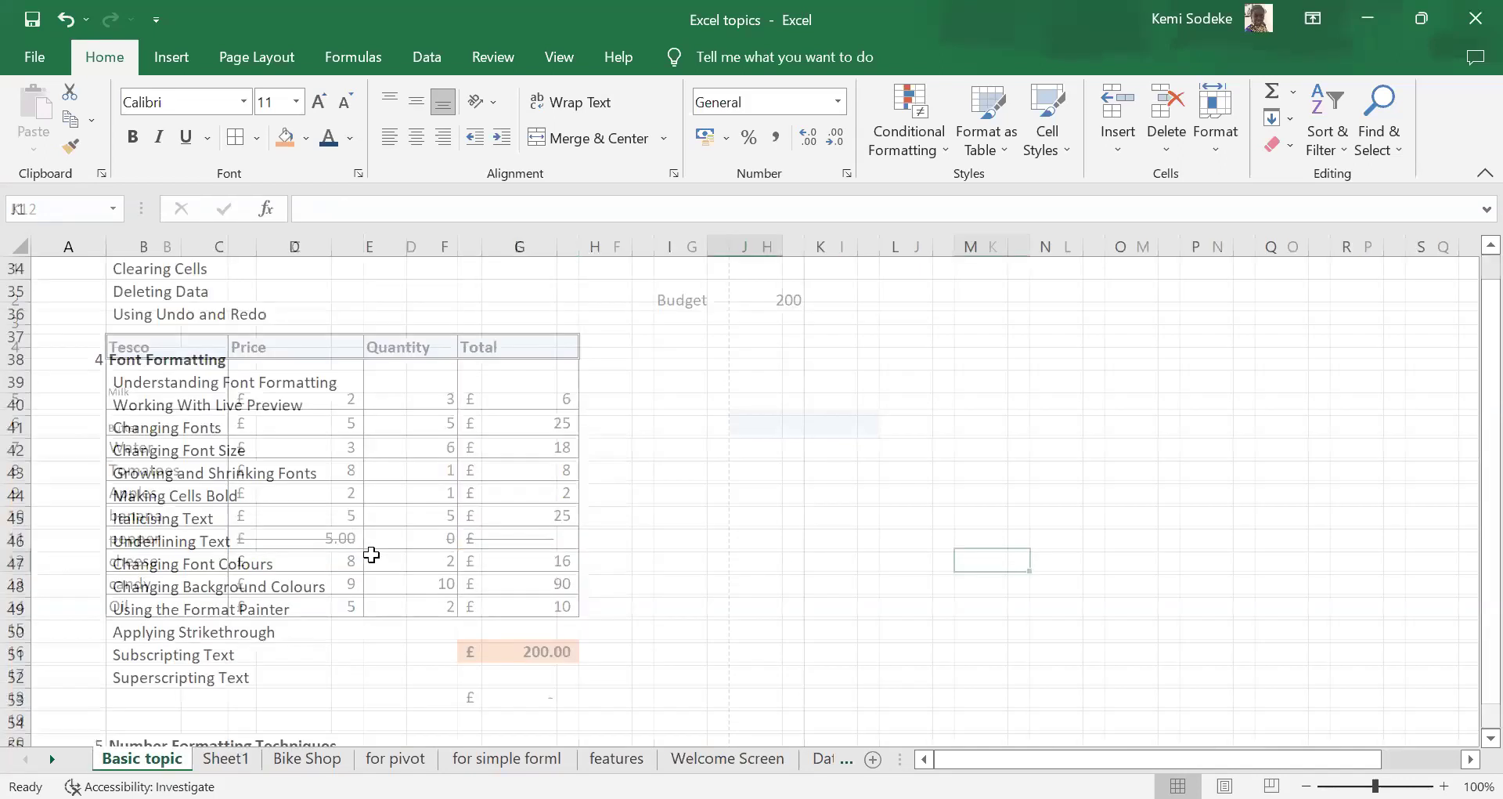
pyautogui.scroll(-2, 351, 506)
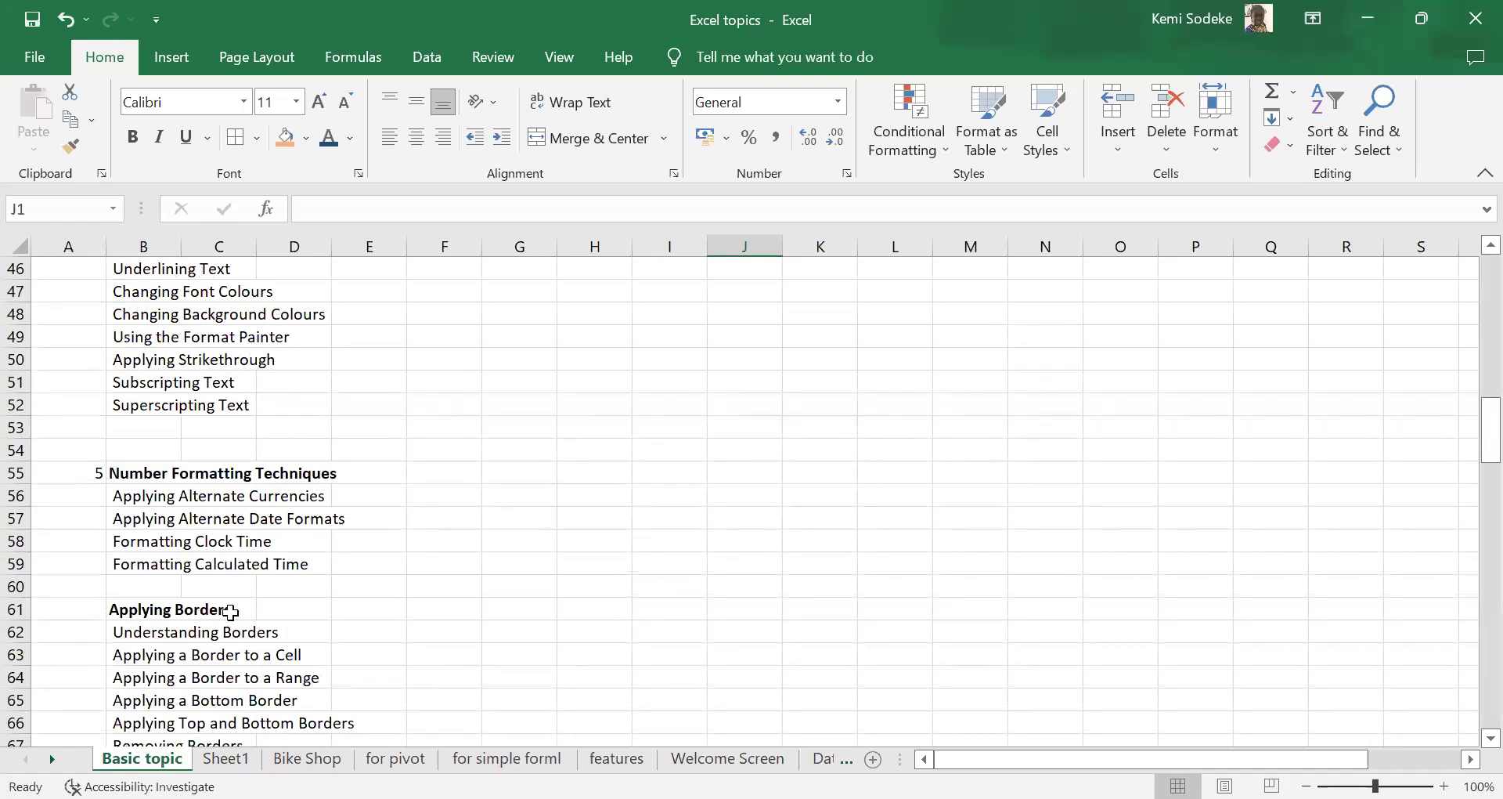
pyautogui.scroll(-5, 368, 556)
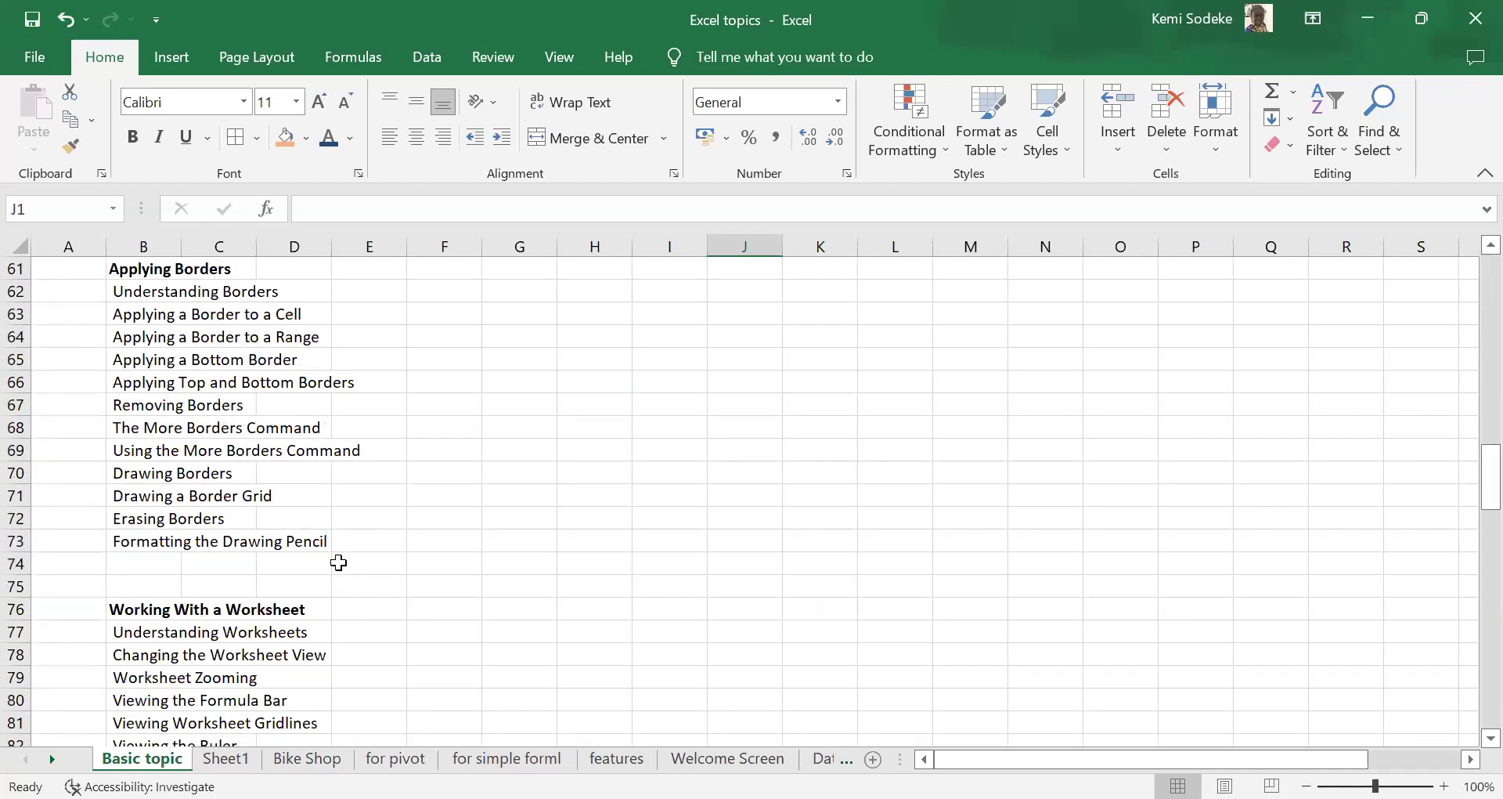
pyautogui.scroll(-1, 335, 562)
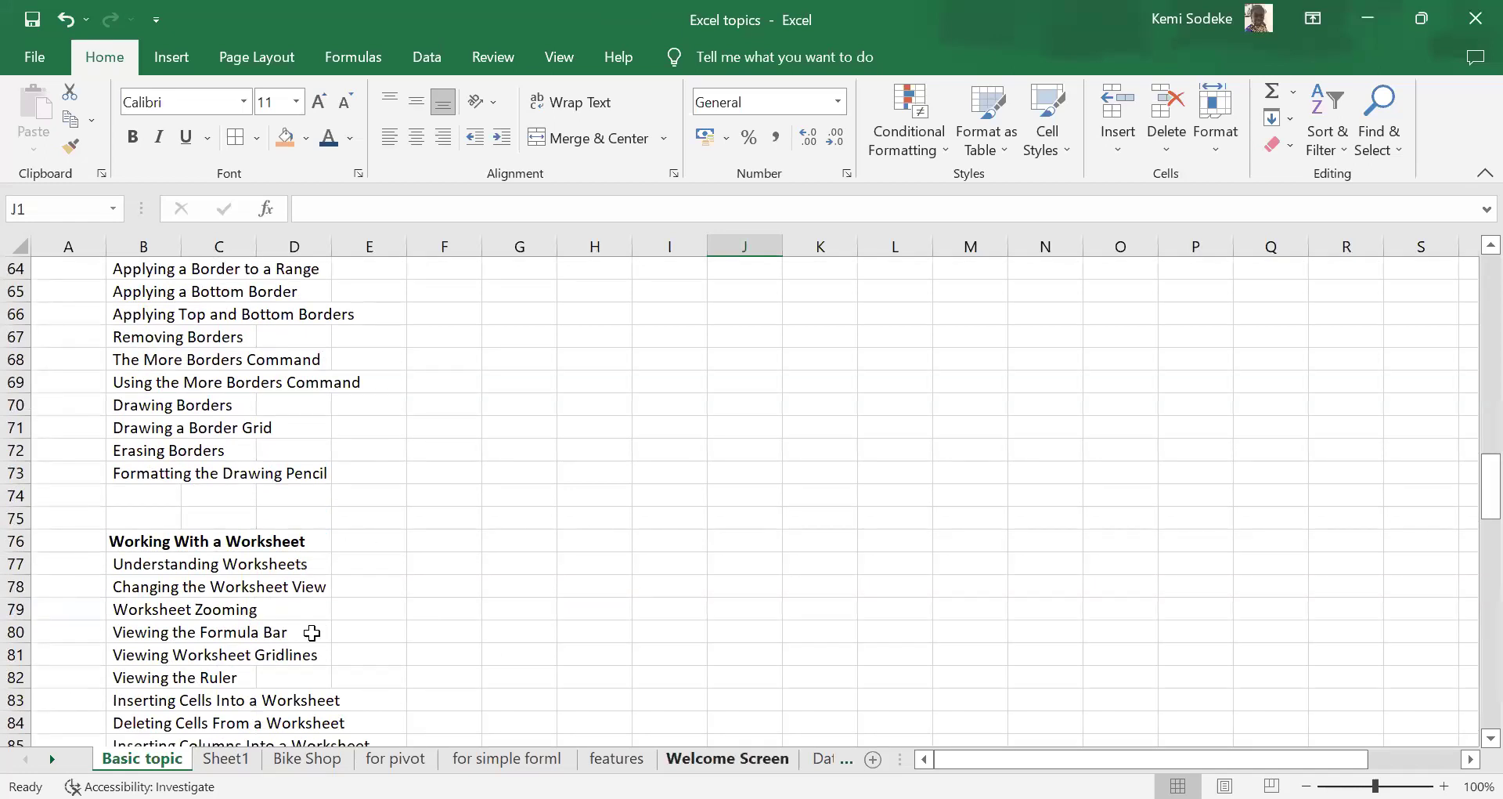
pyautogui.hotkey('ctrl', 'pagedown')
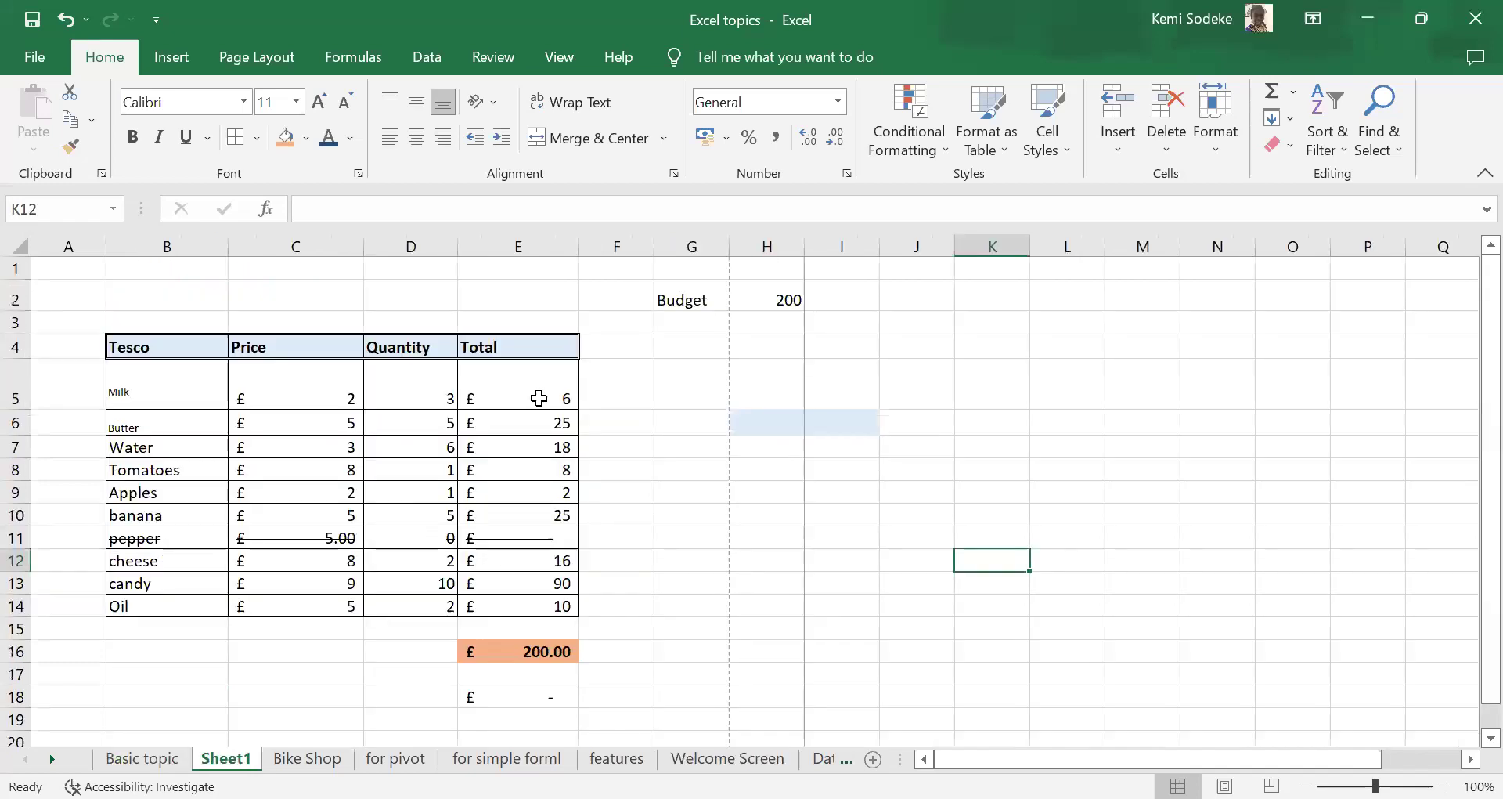
pyautogui.click(542, 395)
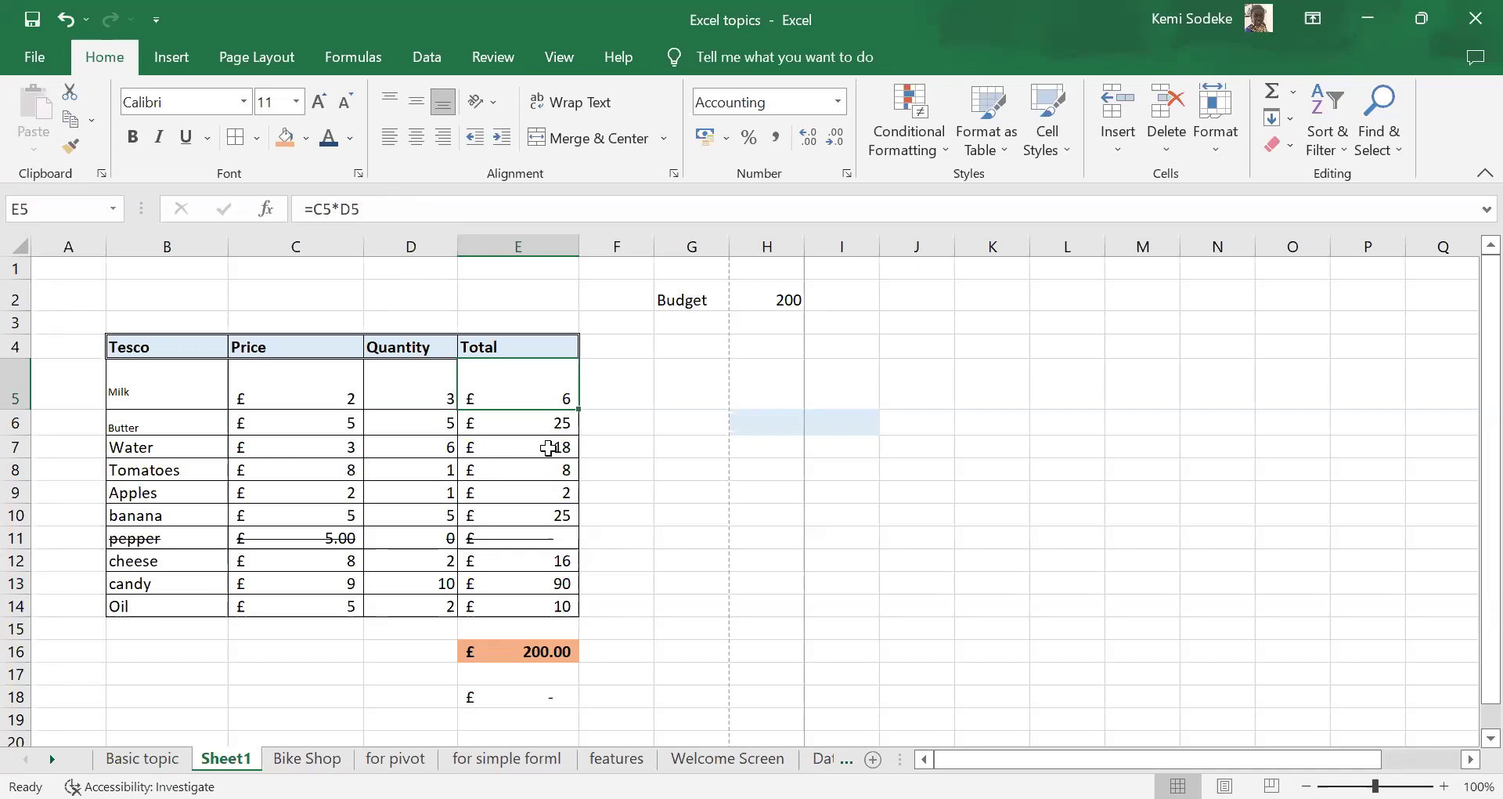
pyautogui.click(530, 651)
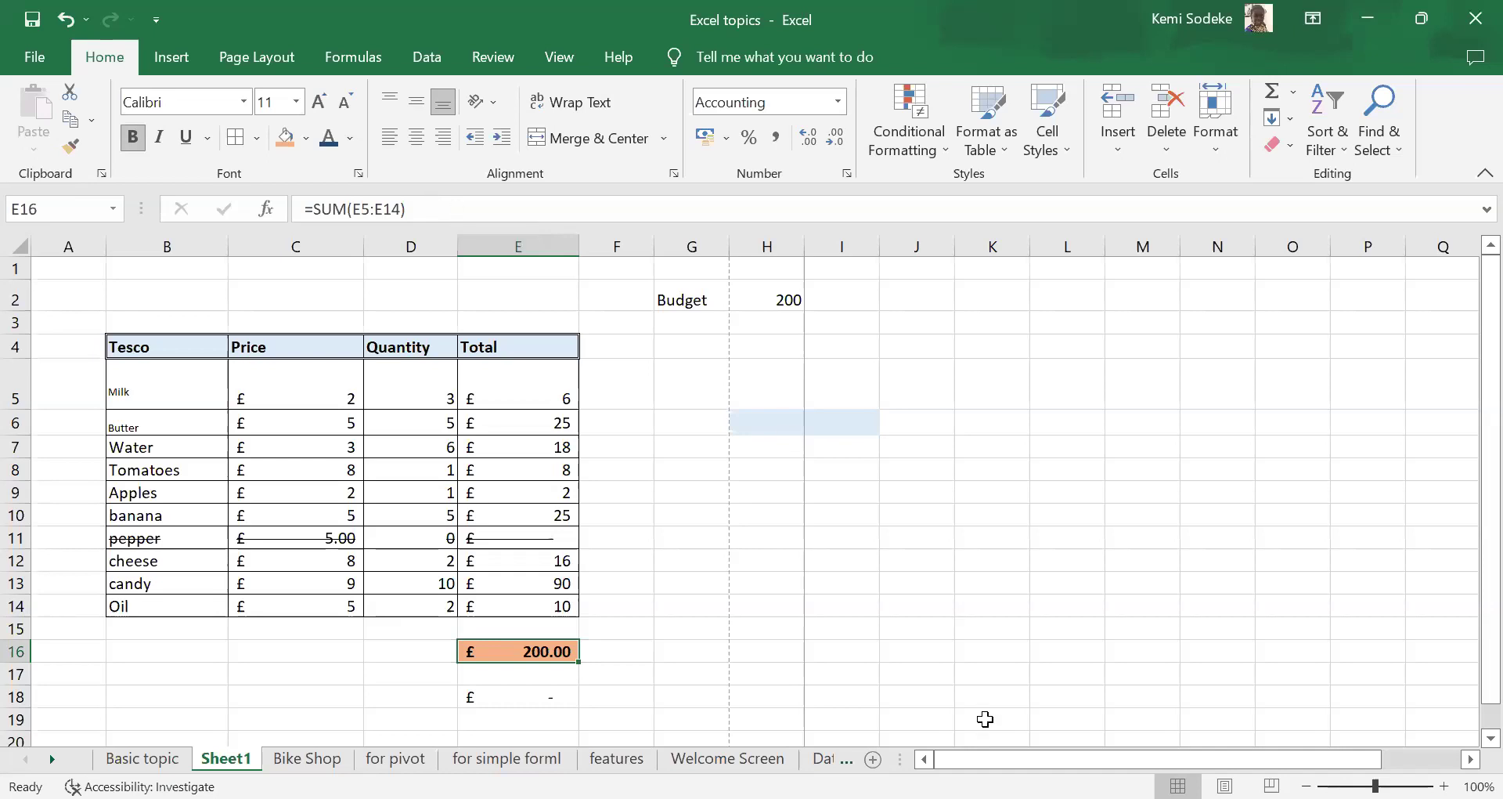
pyautogui.scroll(-2, 688, 552)
pyautogui.scroll(2, 686, 543)
pyautogui.scroll(-1, 593, 553)
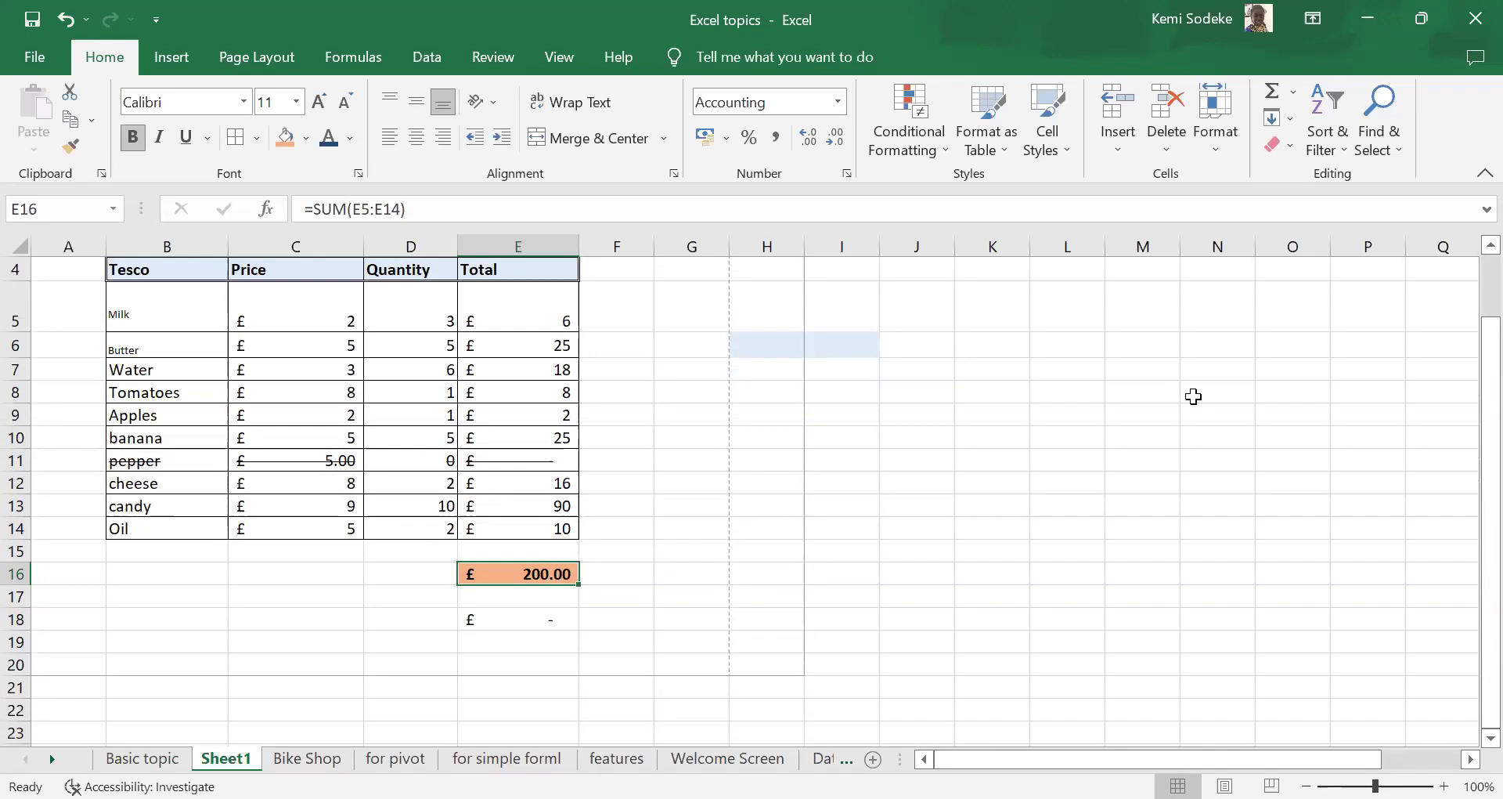
pyautogui.scroll(1, 1164, 404)
pyautogui.click(1076, 345)
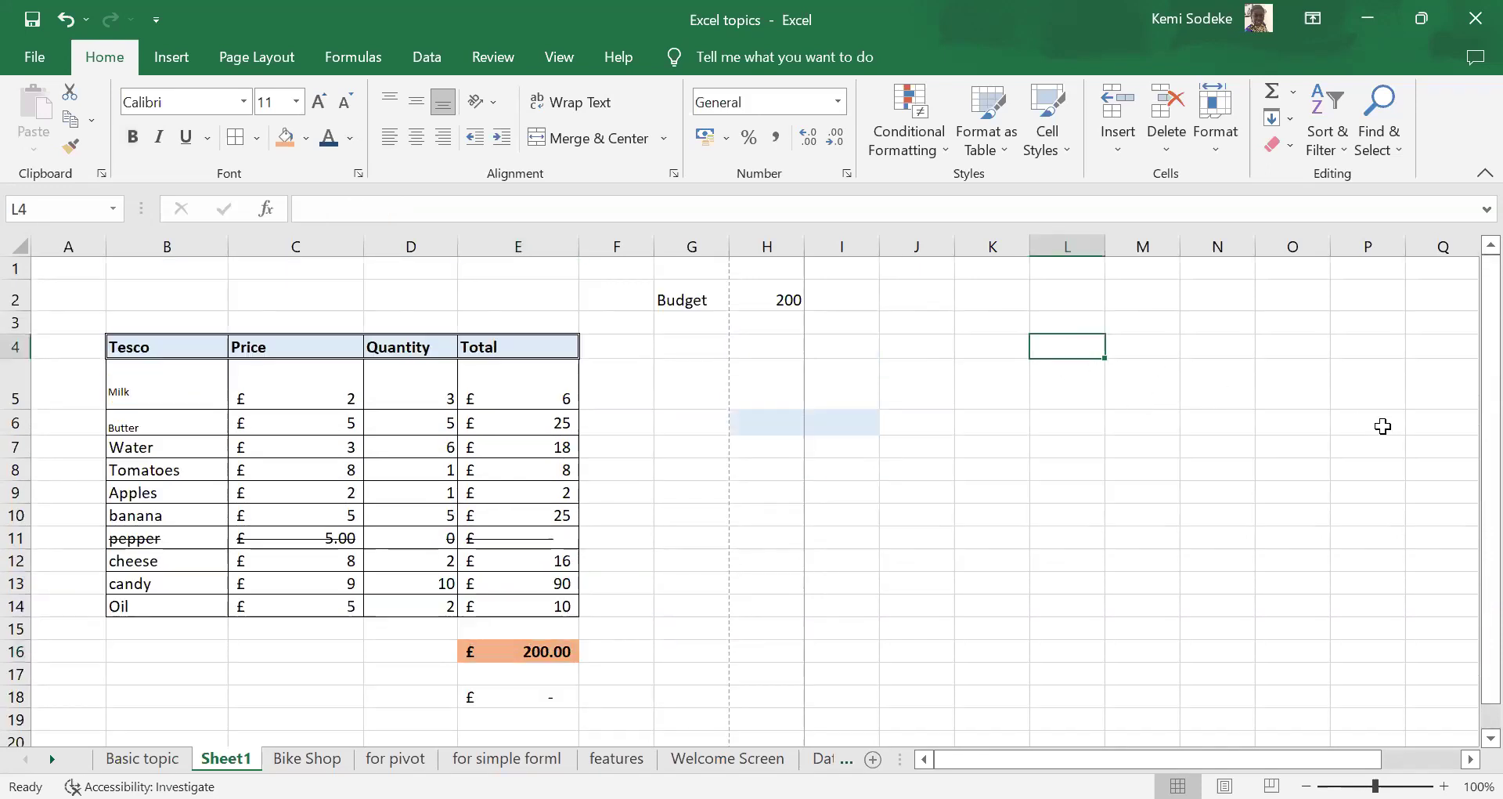
pyautogui.write('5')
pyautogui.press('Return')
pyautogui.write('6')
pyautogui.press('Return')
pyautogui.write('3')
pyautogui.press('Return')
pyautogui.write('8')
pyautogui.press('Return')
pyautogui.write('9')
pyautogui.press('Return')
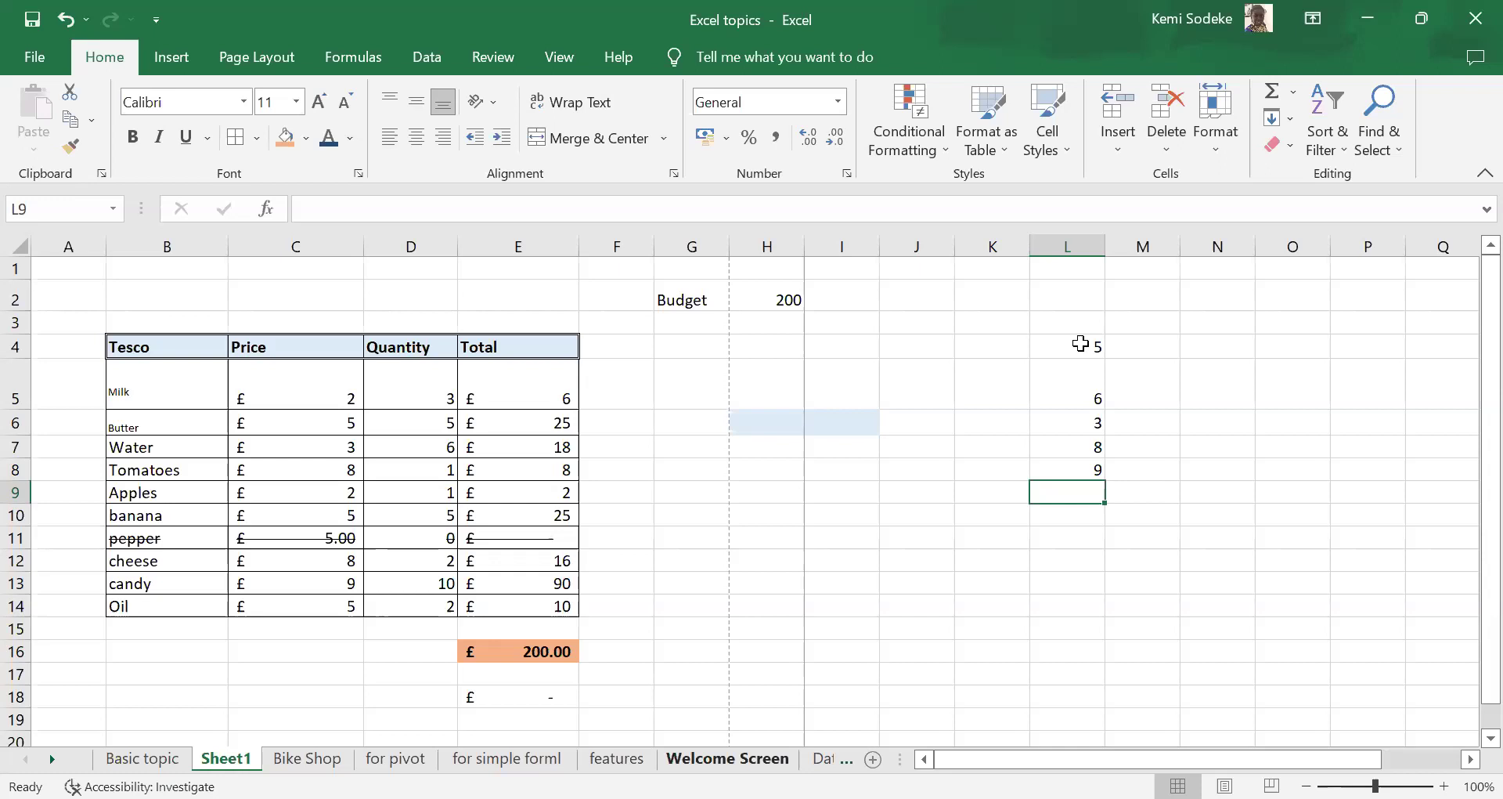
pyautogui.moveTo(1081, 342); pyautogui.dragTo(1080, 467)
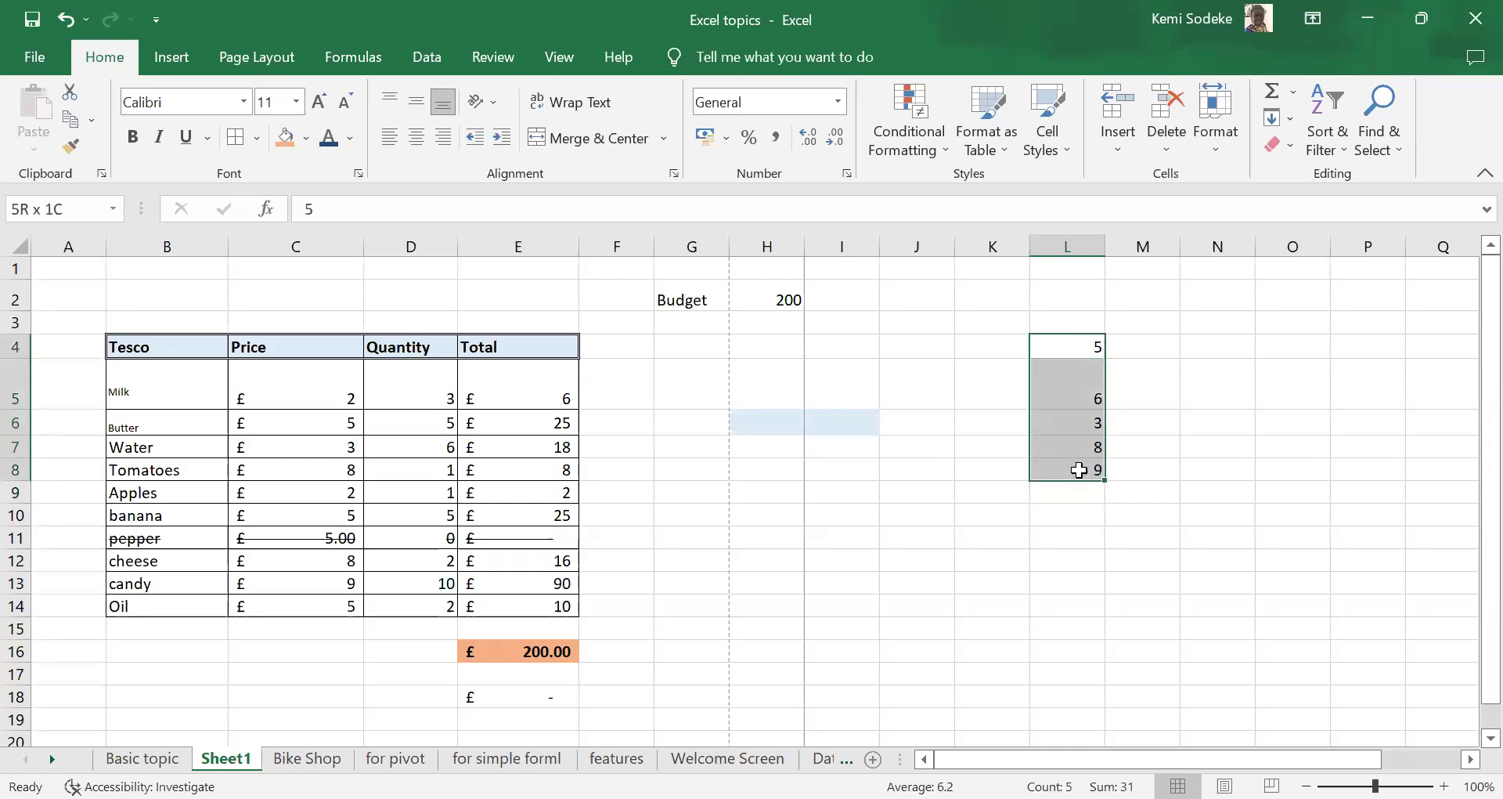
pyautogui.click(1071, 582)
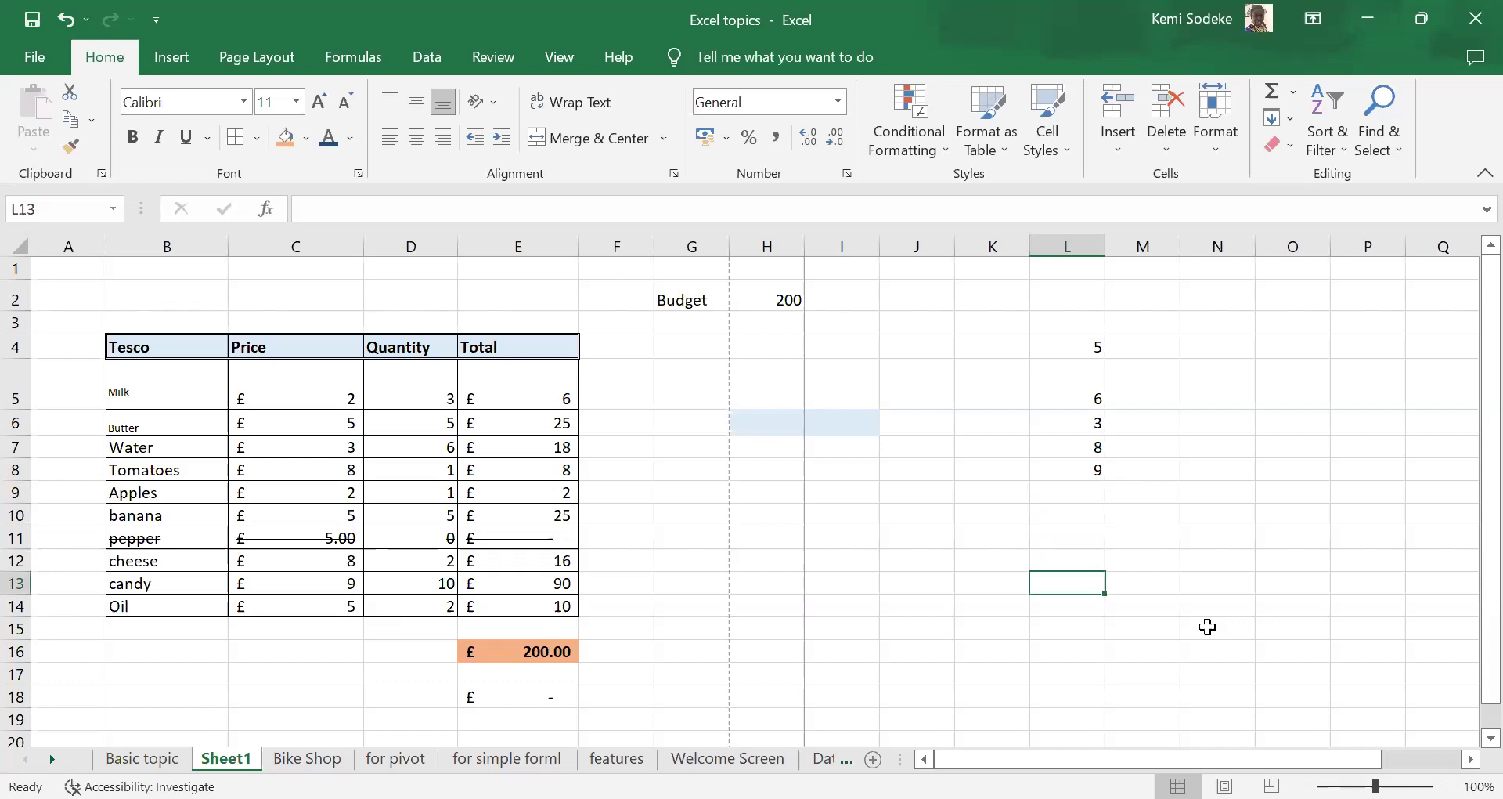
# - Copy the E16 total formula into L16
pyautogui.click(505, 651)
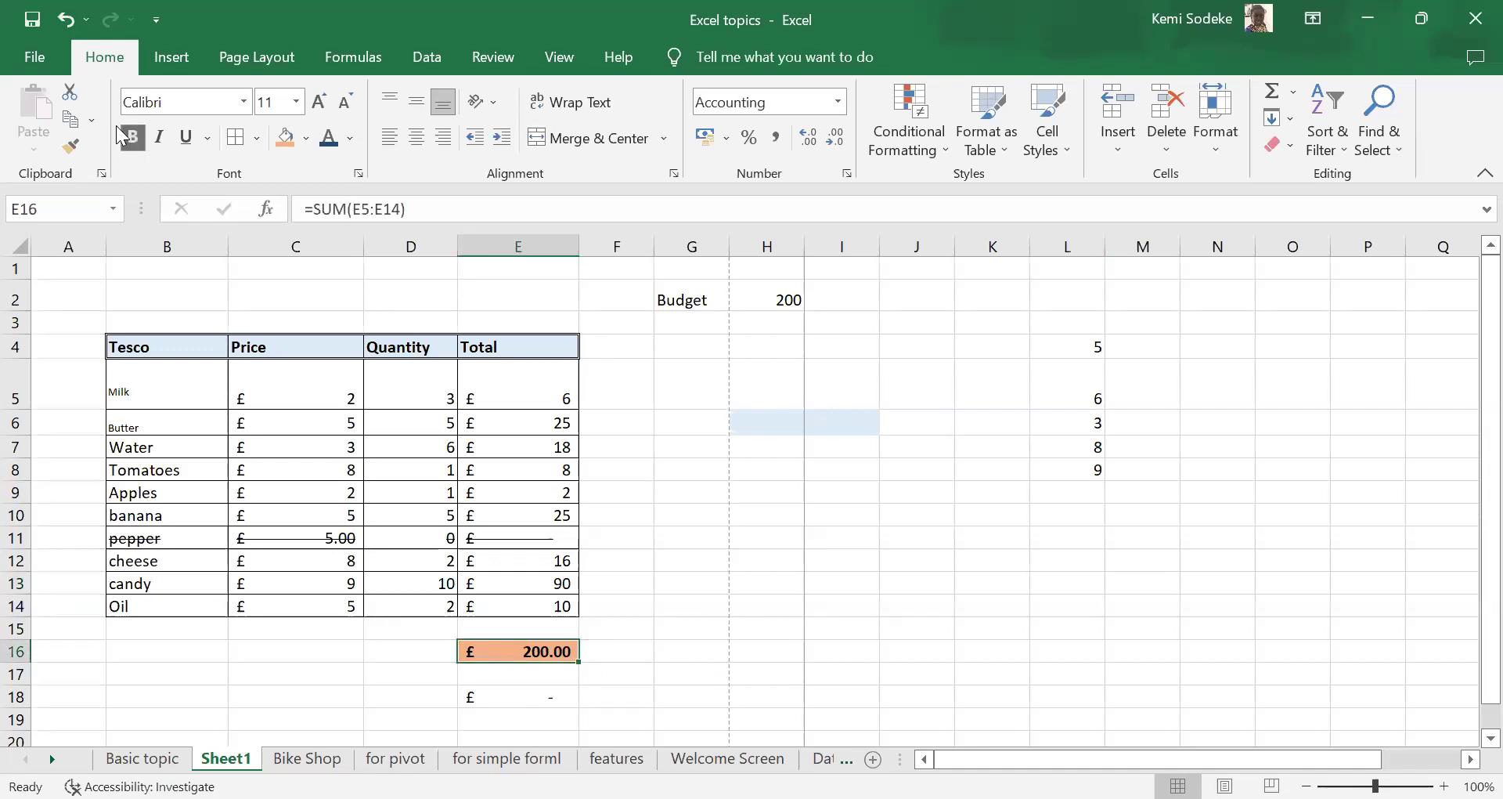
pyautogui.click(70, 122)
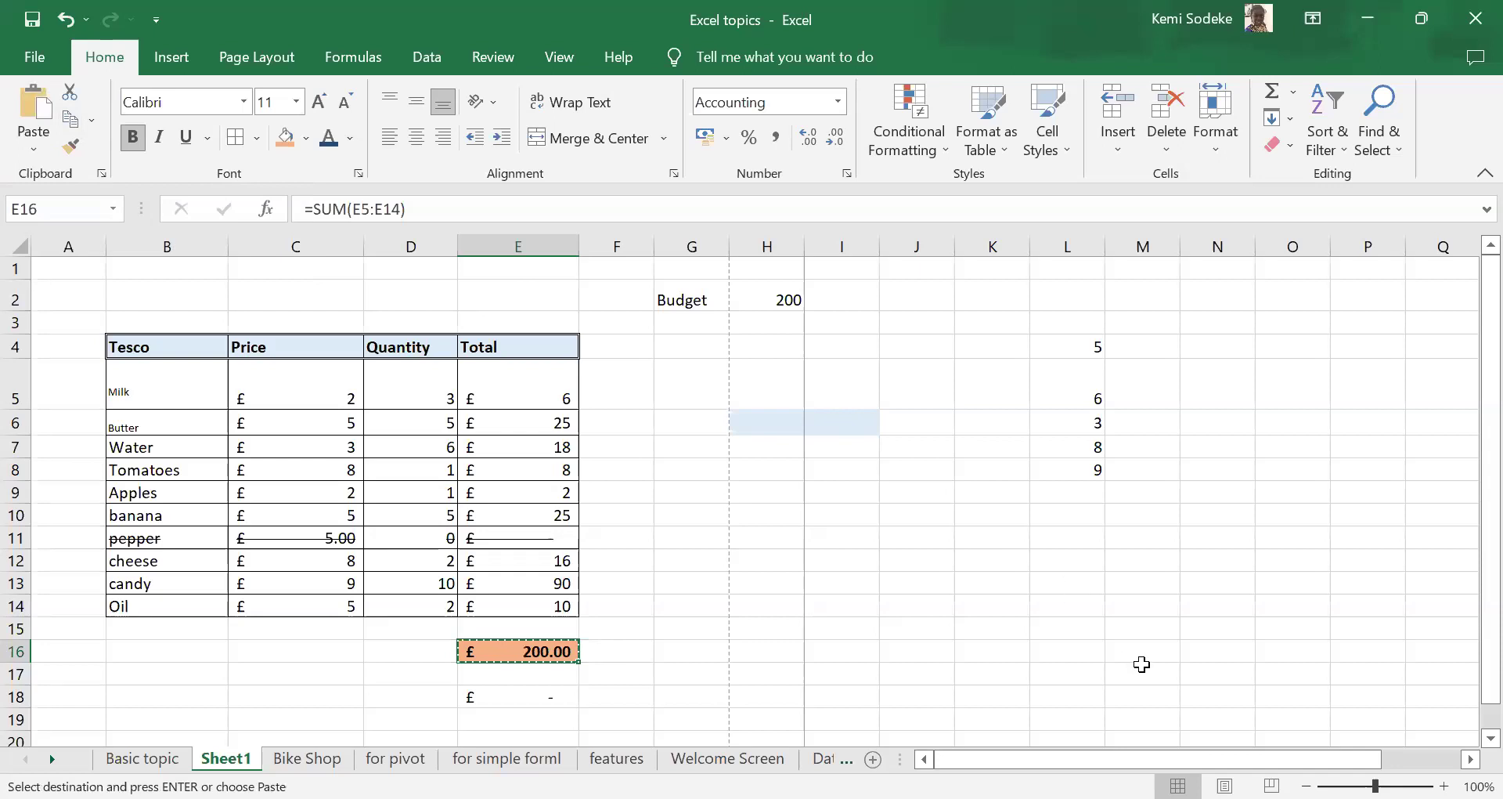
pyautogui.click(1081, 652)
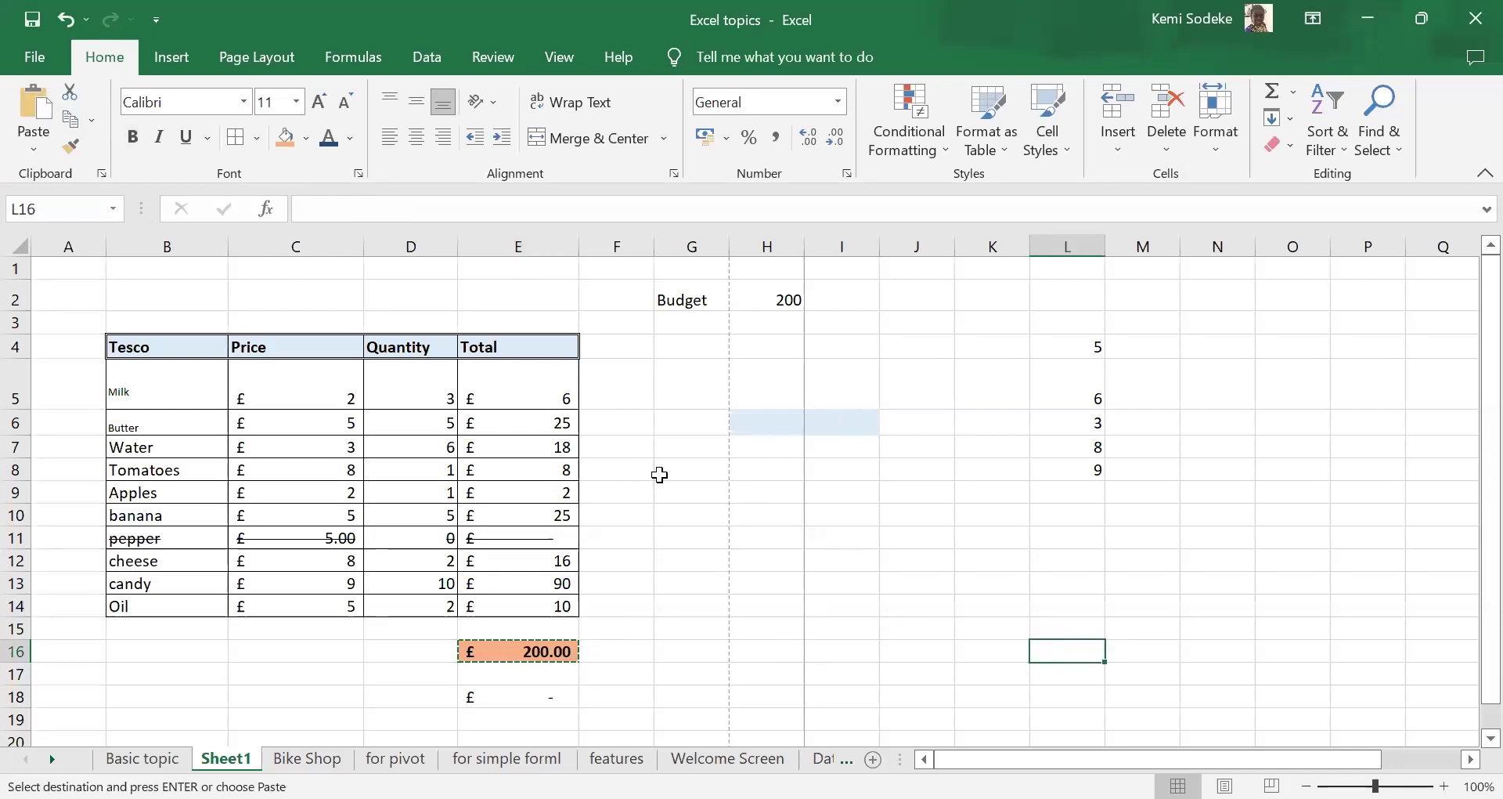
pyautogui.click(43, 116)
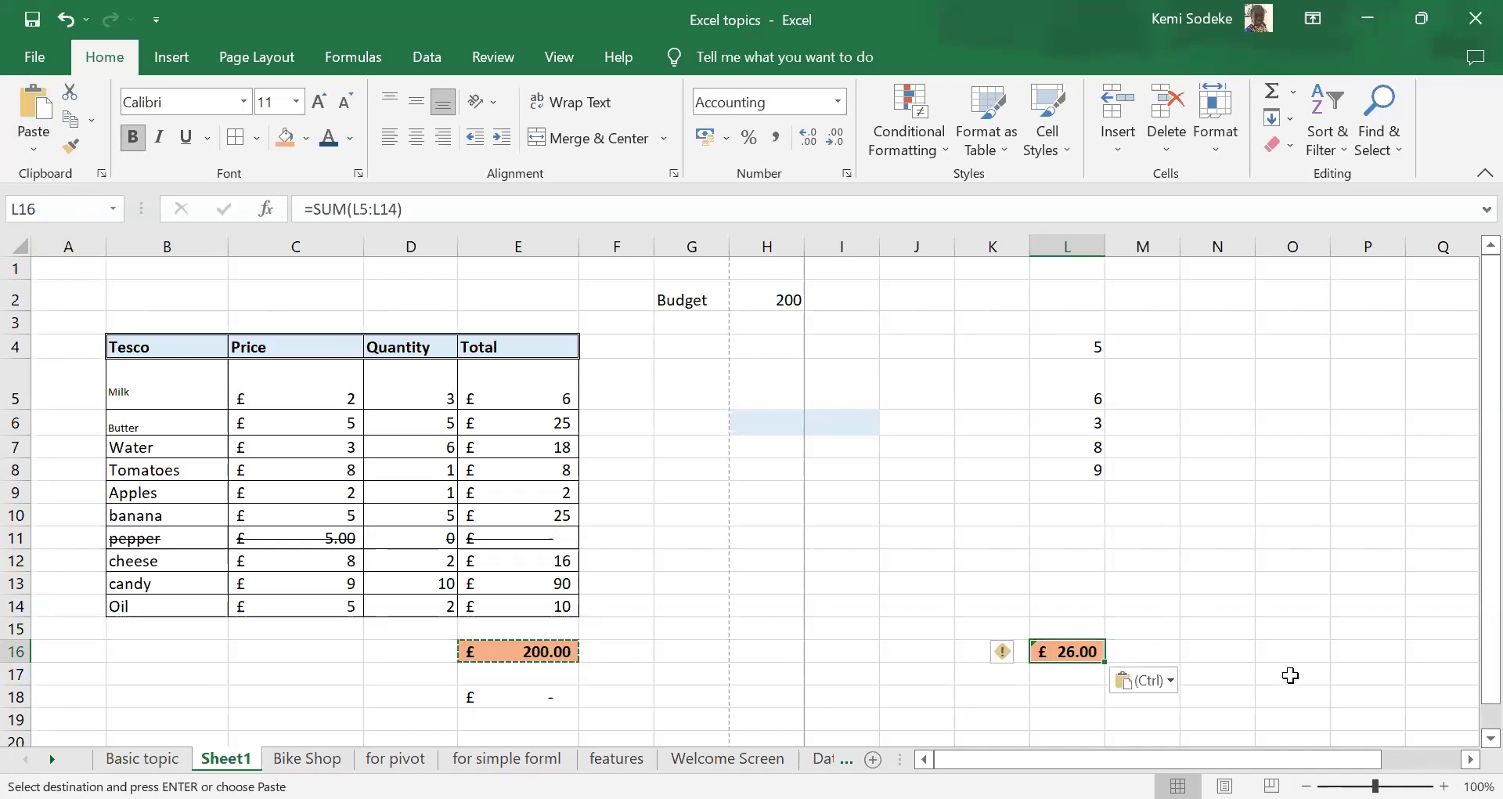
pyautogui.click(1292, 649)
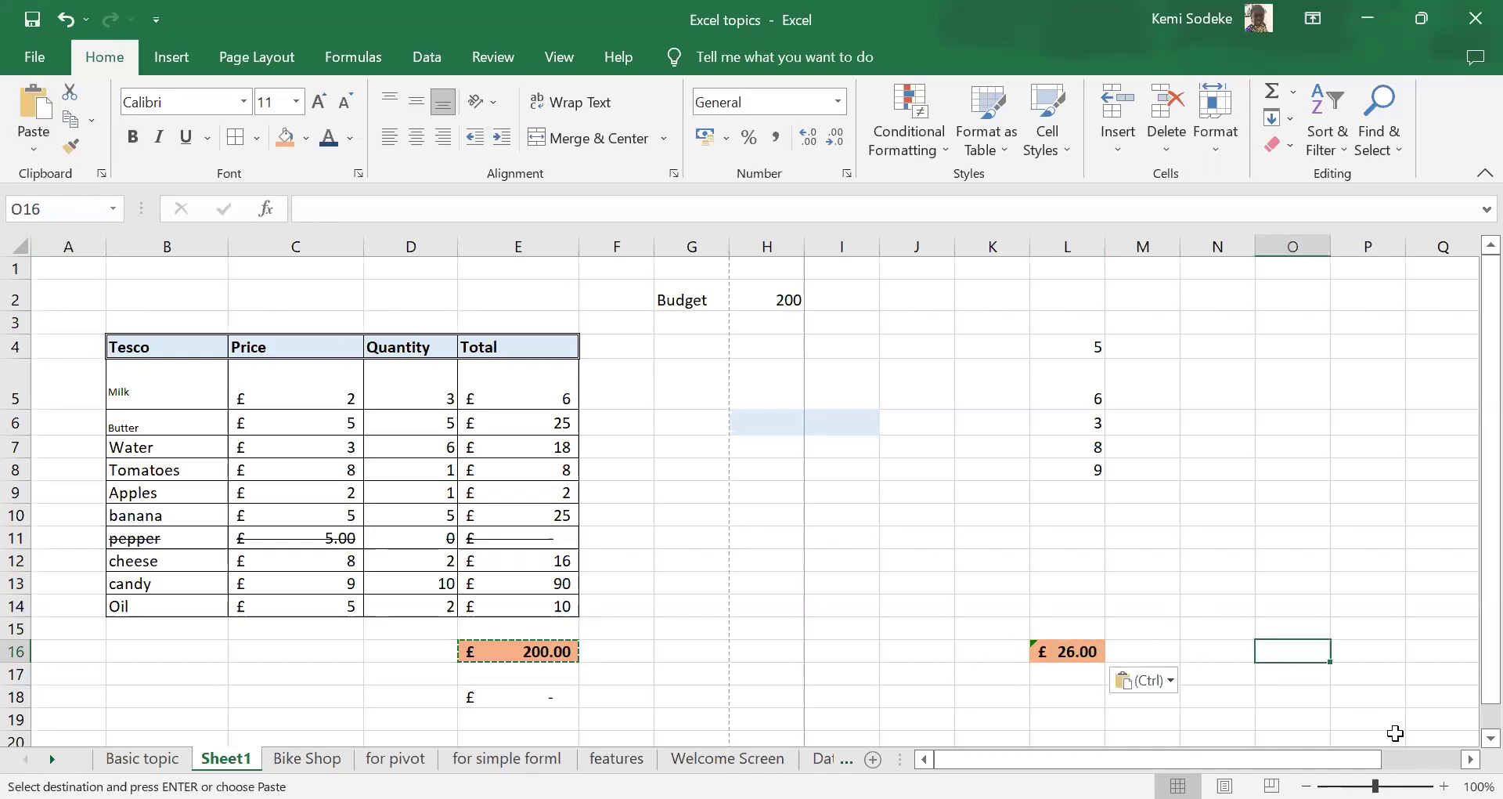
pyautogui.click(1071, 653)
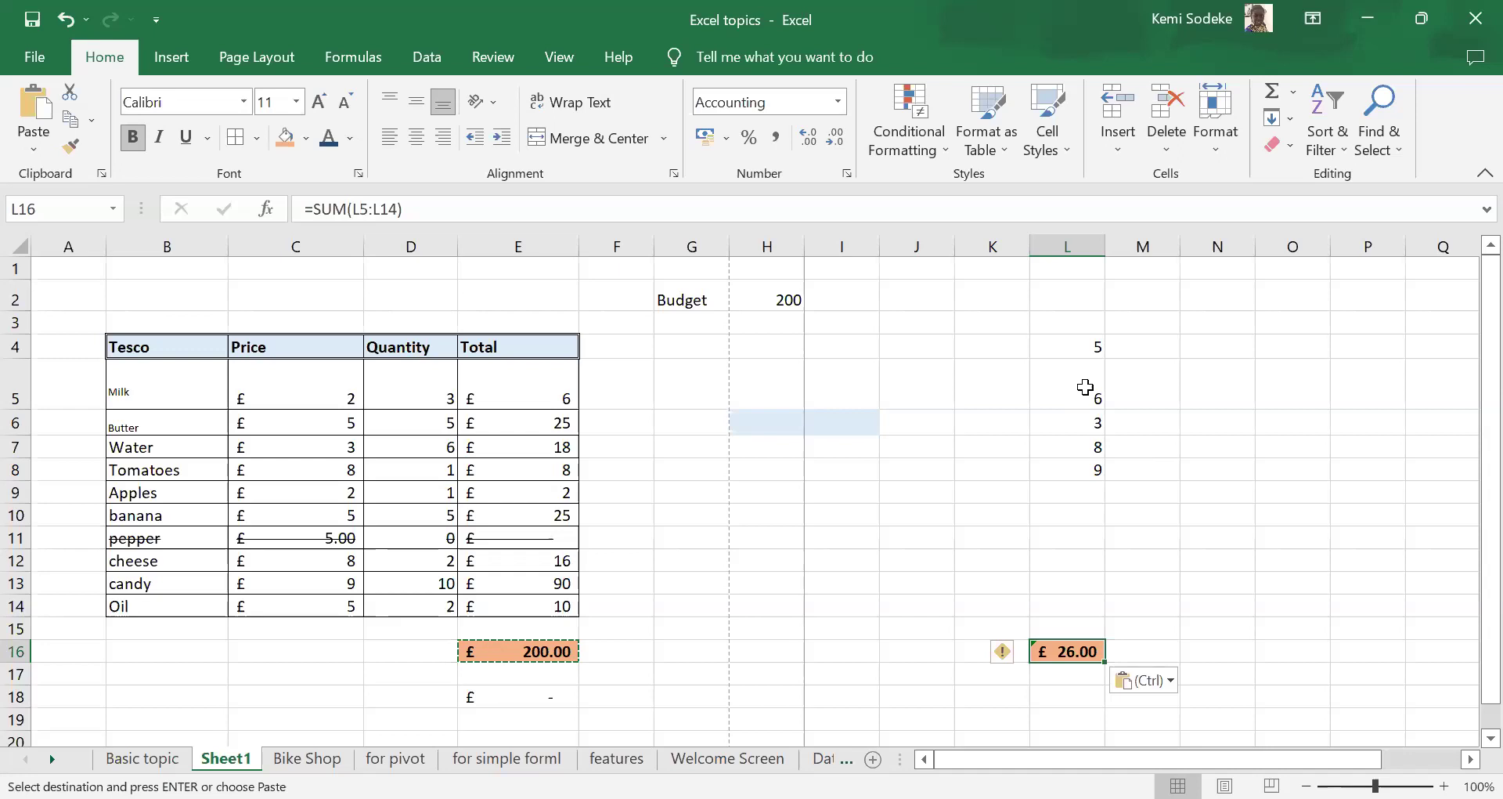
# - Compare the L5:L15 sum and the excluded 5 in L4 against L16's £26.00
pyautogui.moveTo(1085, 386); pyautogui.dragTo(1100, 584)
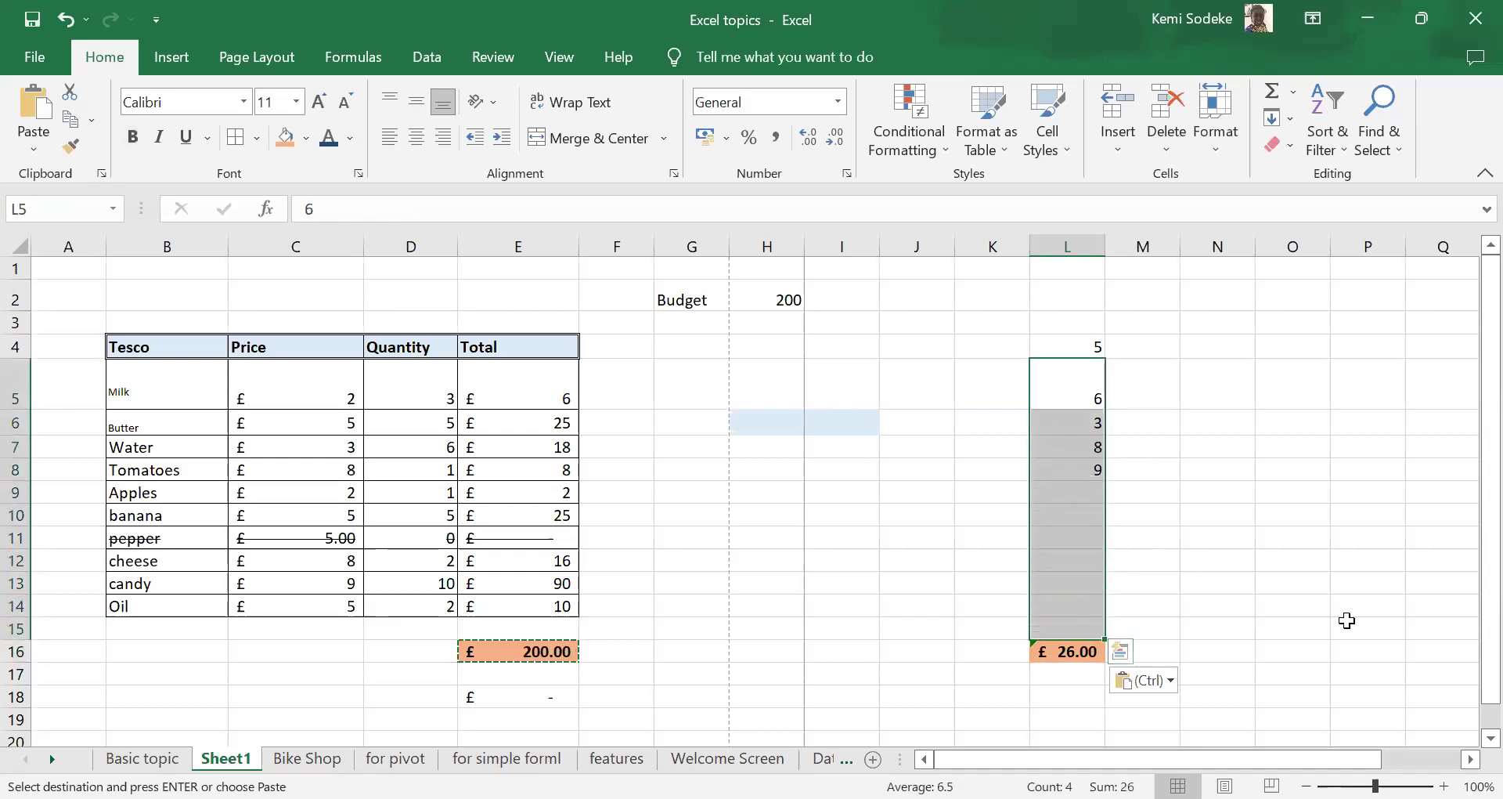
pyautogui.click(1074, 345)
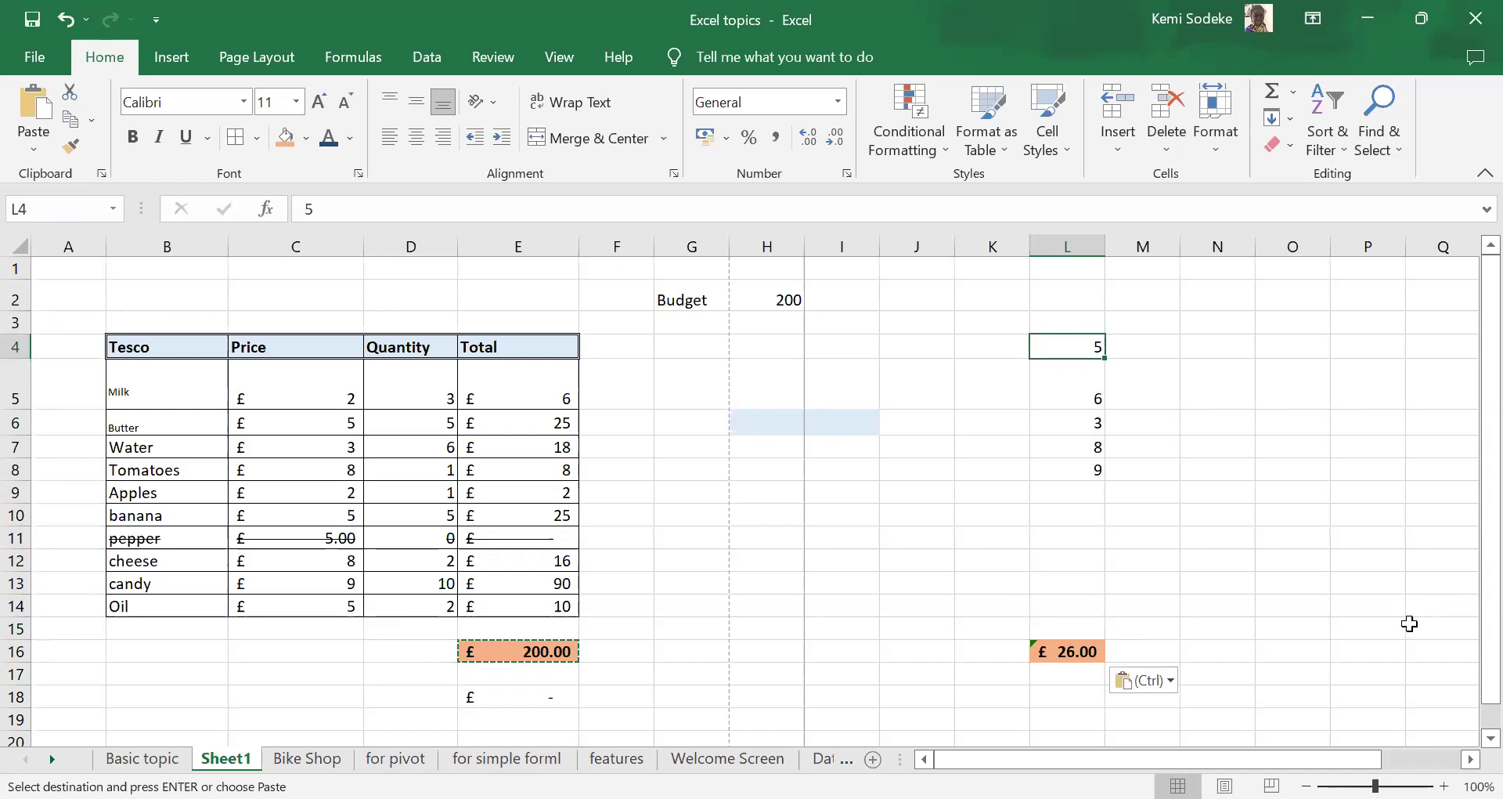
pyautogui.click(1064, 648)
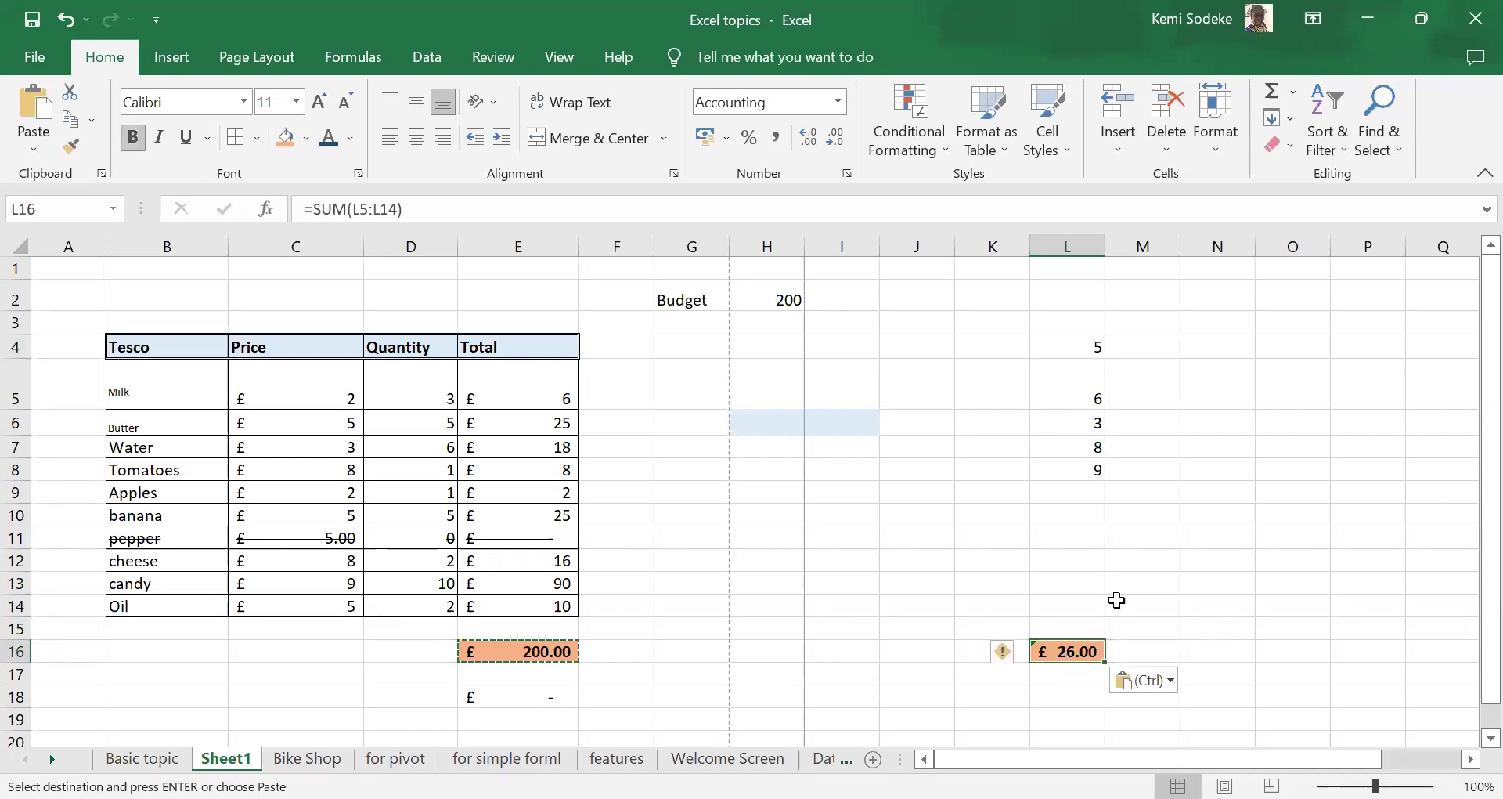
# - Widen the L16 total to =SUM(L4:L8) so it includes the 5 in L4 and shows £31.00
pyautogui.click(418, 207)
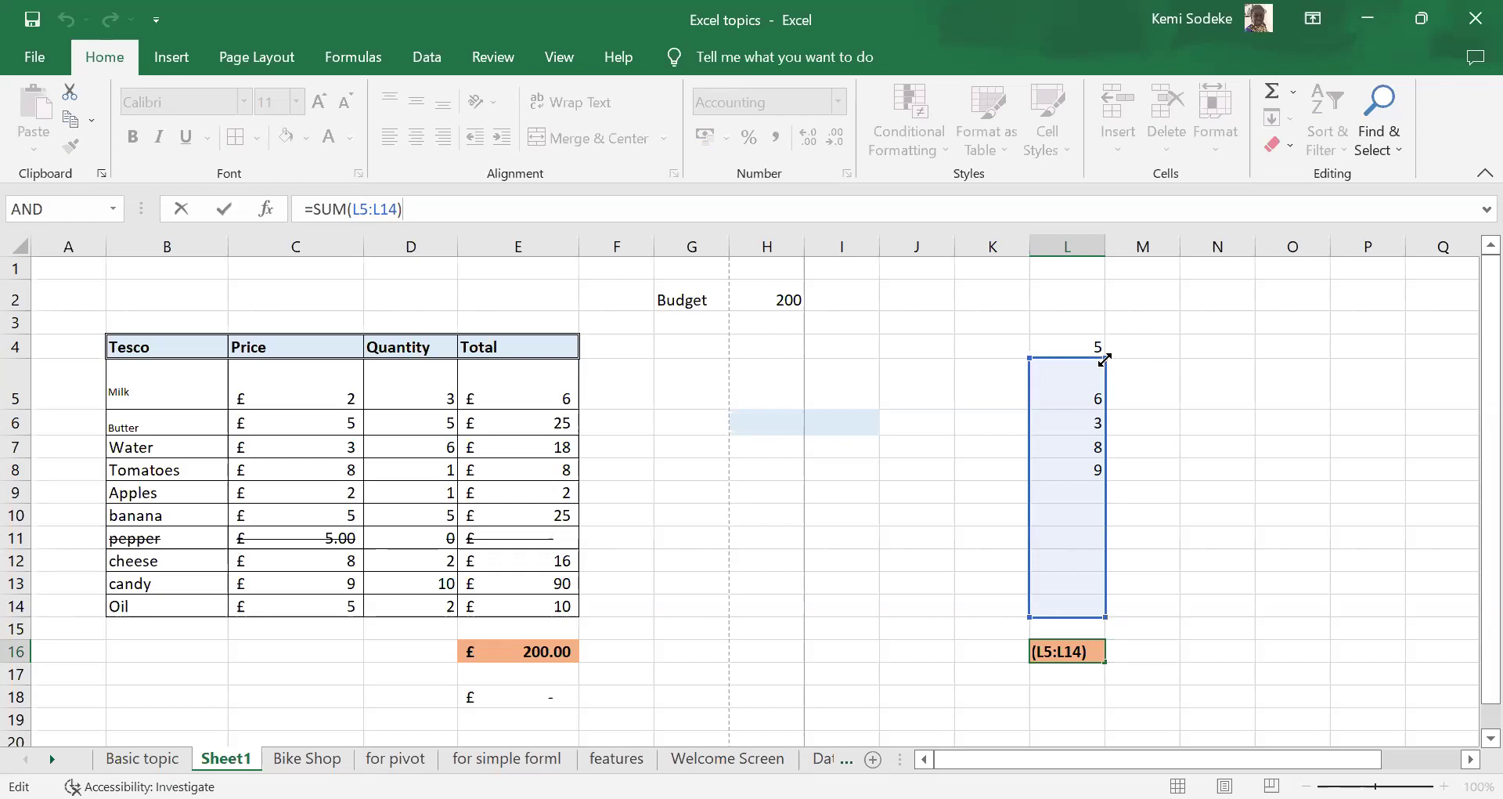
pyautogui.moveTo(1104, 359); pyautogui.dragTo(1102, 338)
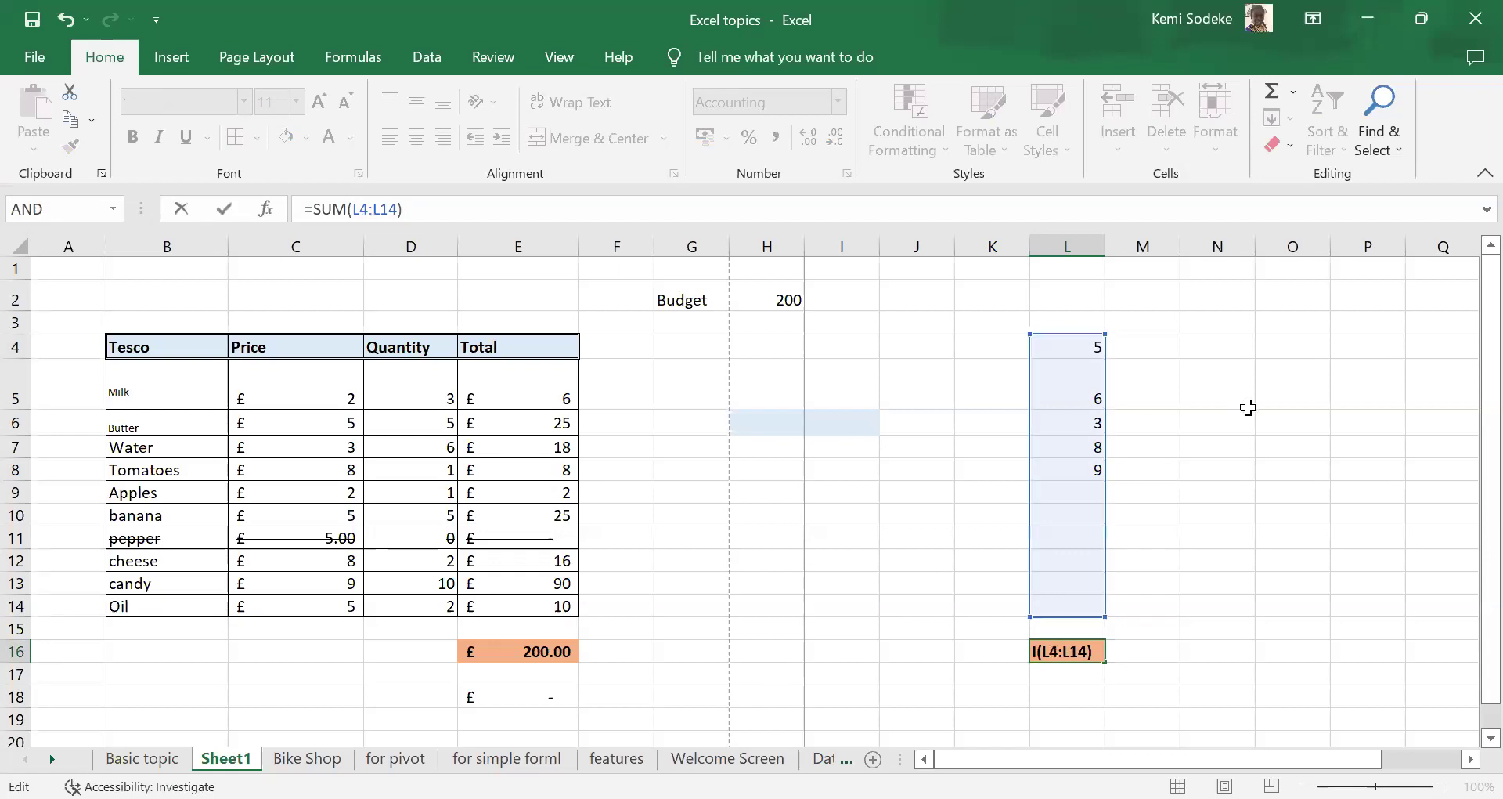
pyautogui.press('Return')
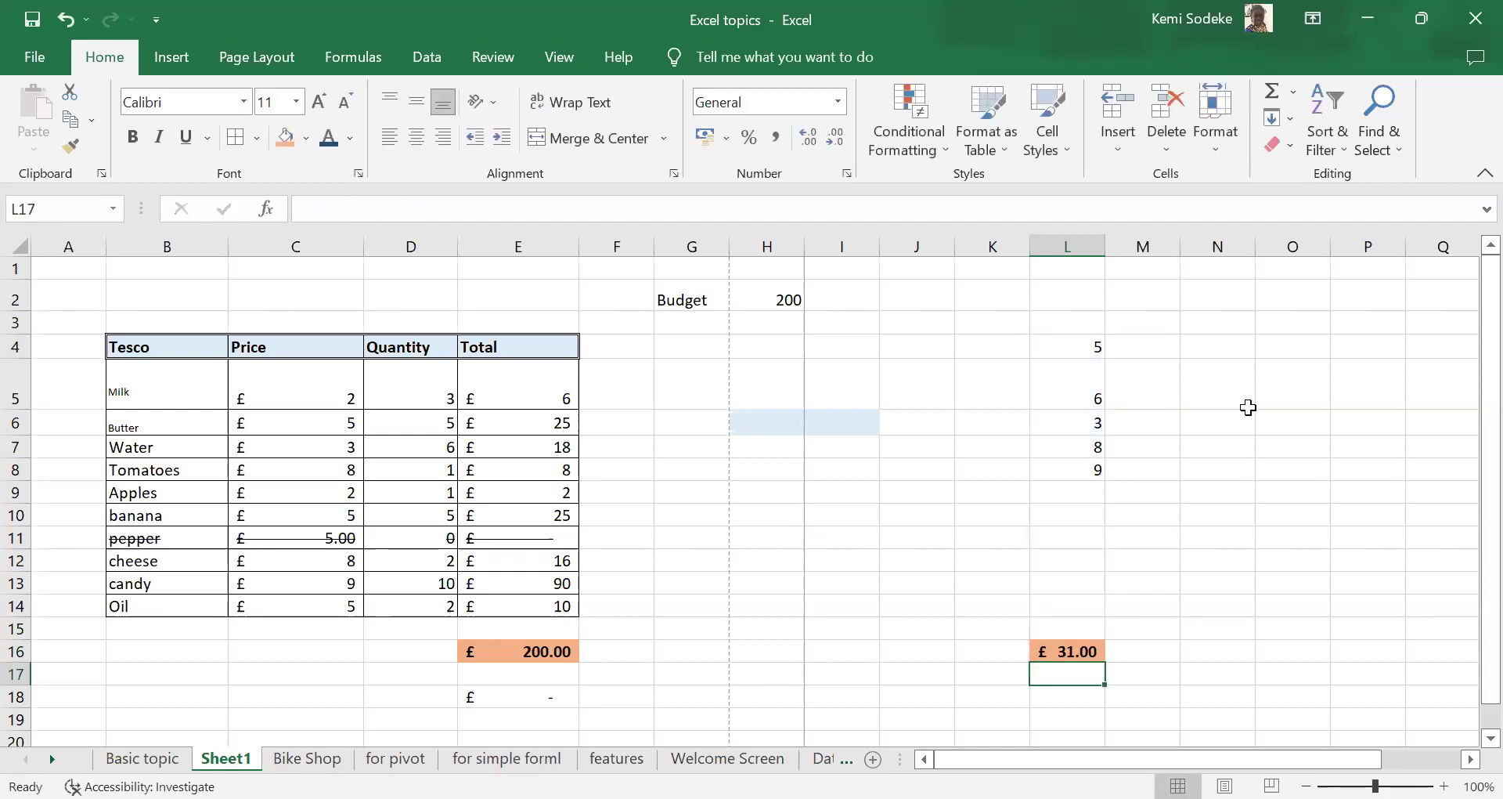
pyautogui.click(1092, 654)
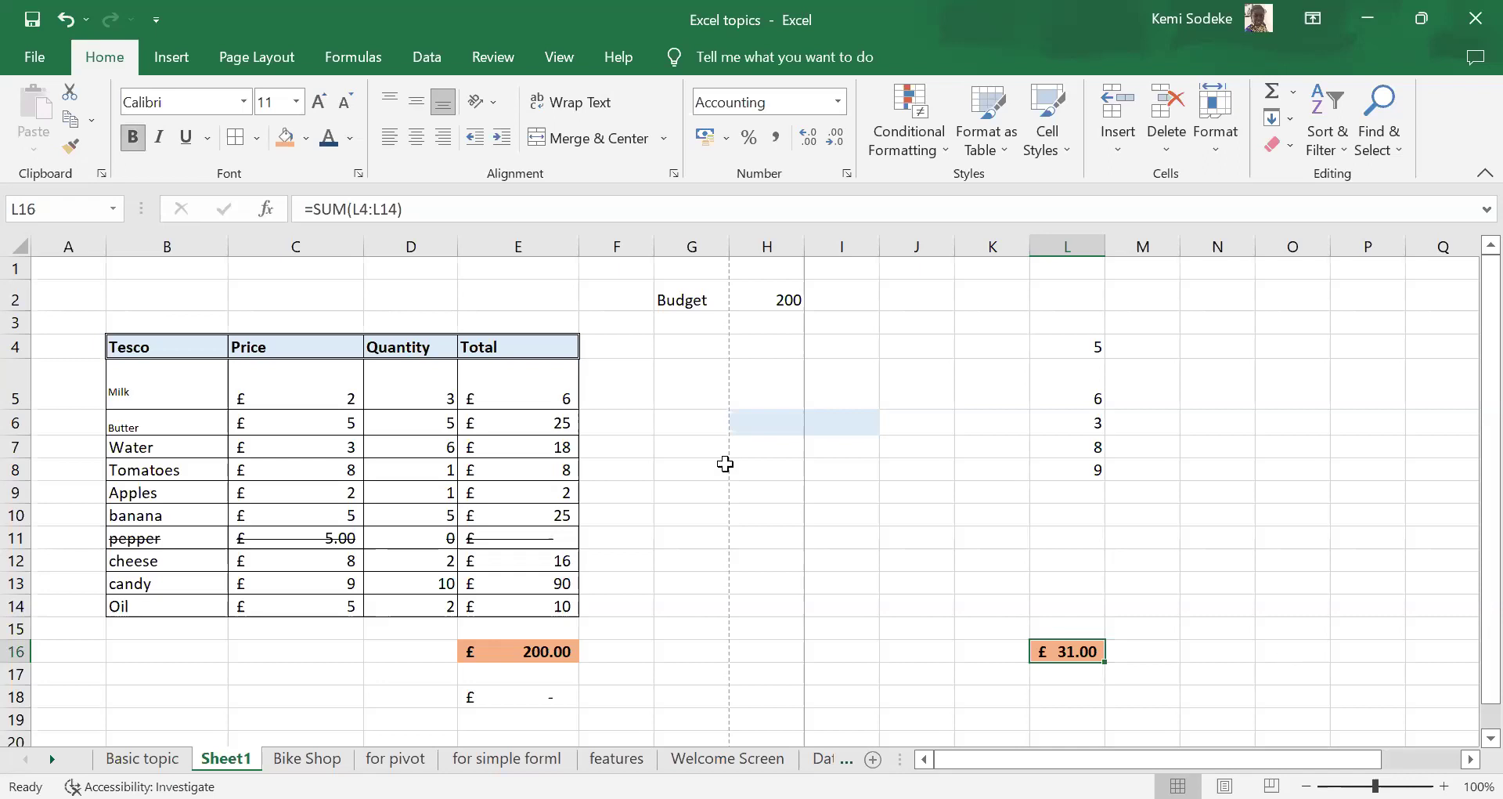
pyautogui.click(414, 210)
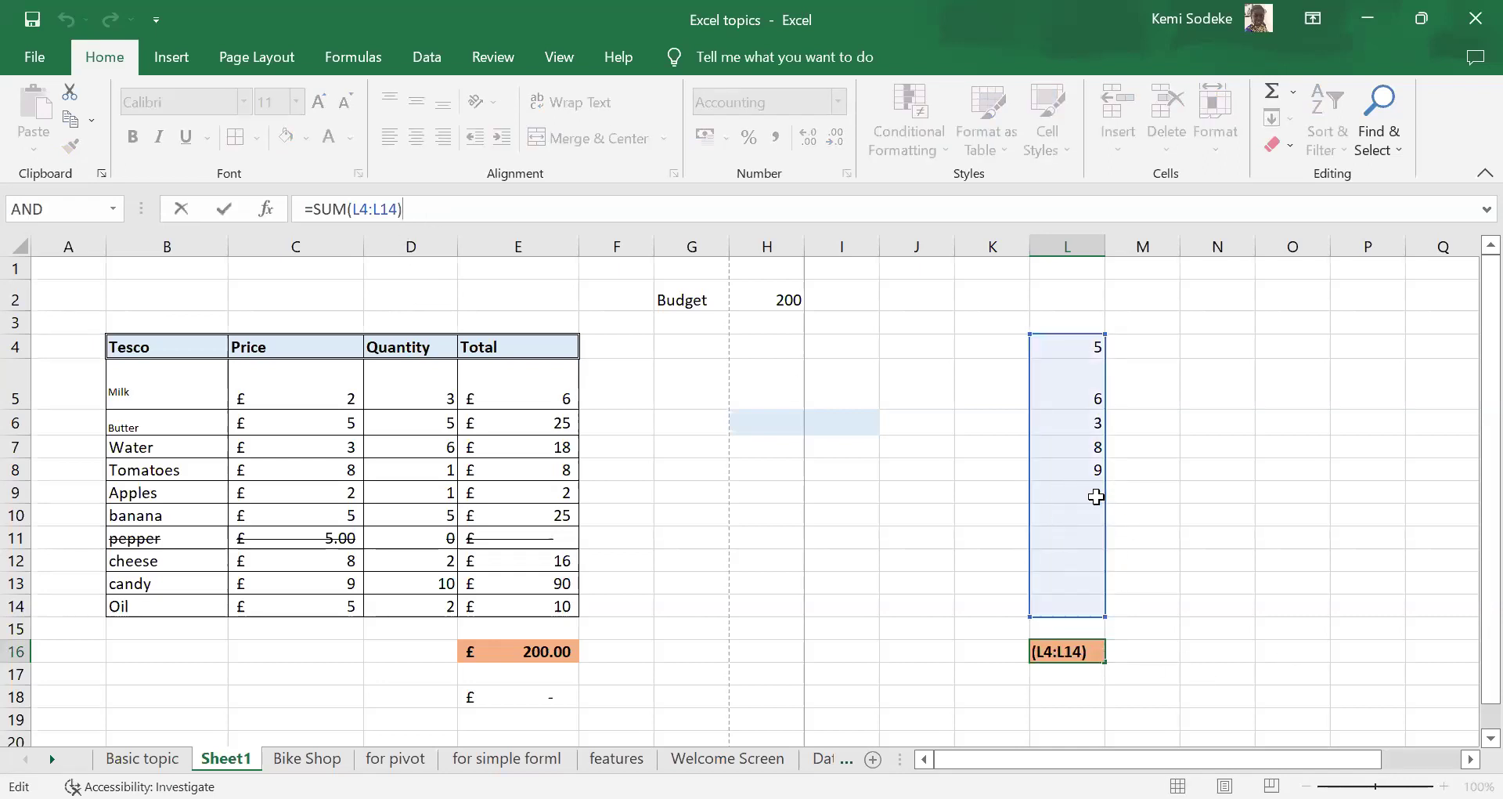
pyautogui.moveTo(1106, 620); pyautogui.dragTo(1104, 479)
pyautogui.press('Return')
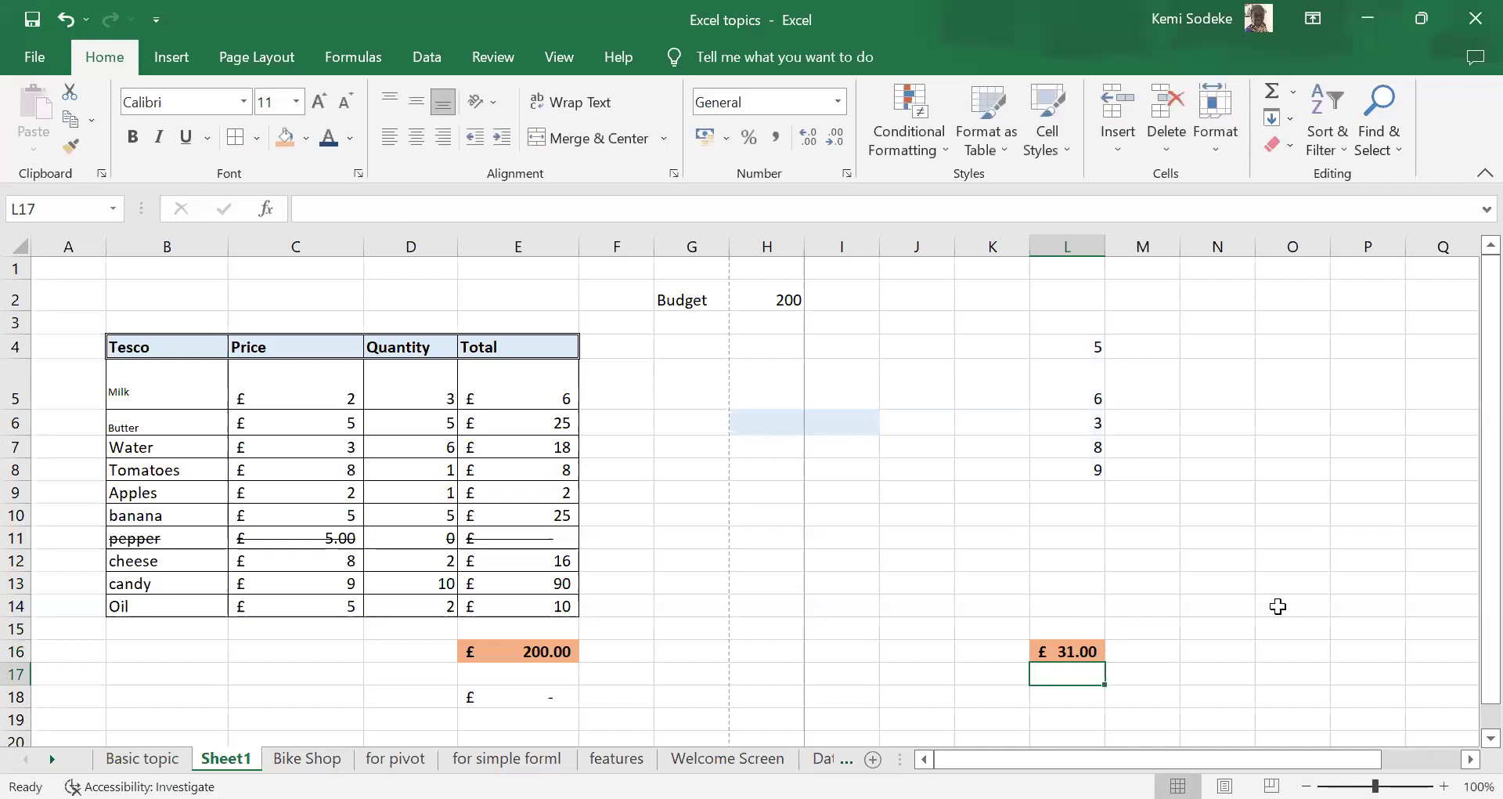
pyautogui.click(1065, 654)
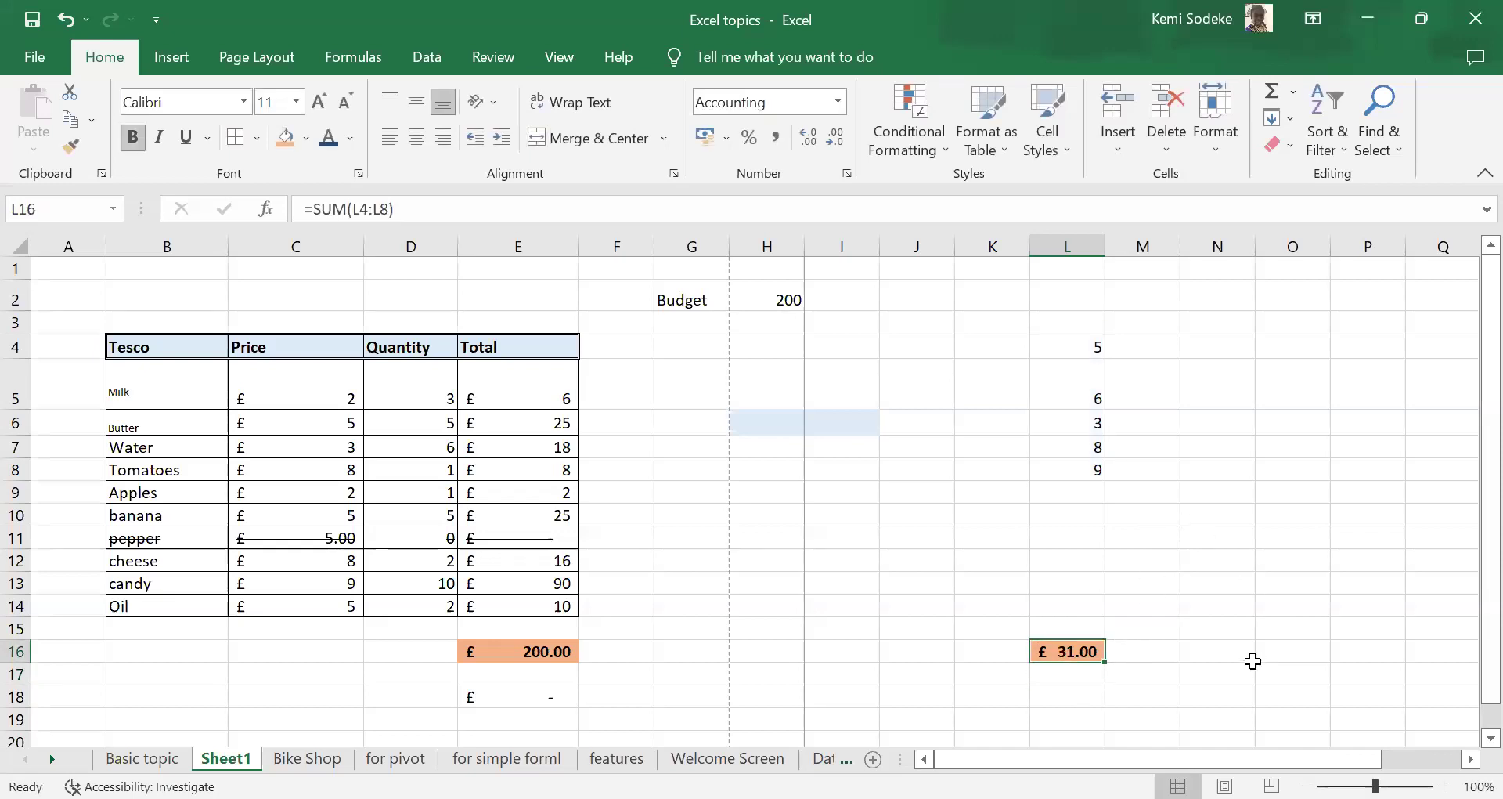
pyautogui.moveTo(1065, 661); pyautogui.dragTo(1062, 659)
# - Move the £31.00 column L total from L16 up to L10, beneath its five numbers
pyautogui.moveTo(1070, 660); pyautogui.dragTo(1075, 667)
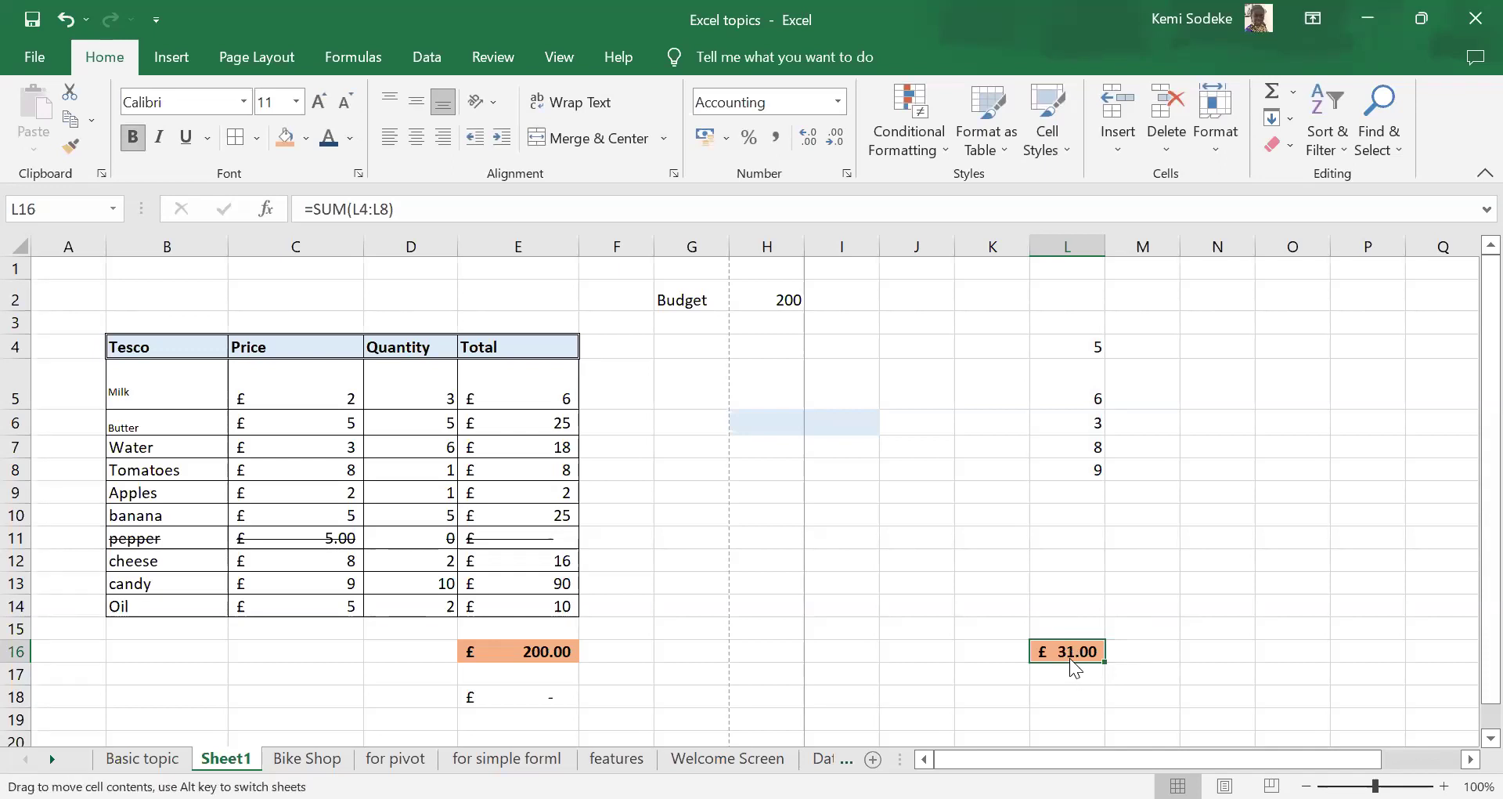
pyautogui.moveTo(1100, 515)
pyautogui.mouseDown()
pyautogui.moveTo(943, 455)
pyautogui.moveTo(1096, 513)
pyautogui.mouseUp()
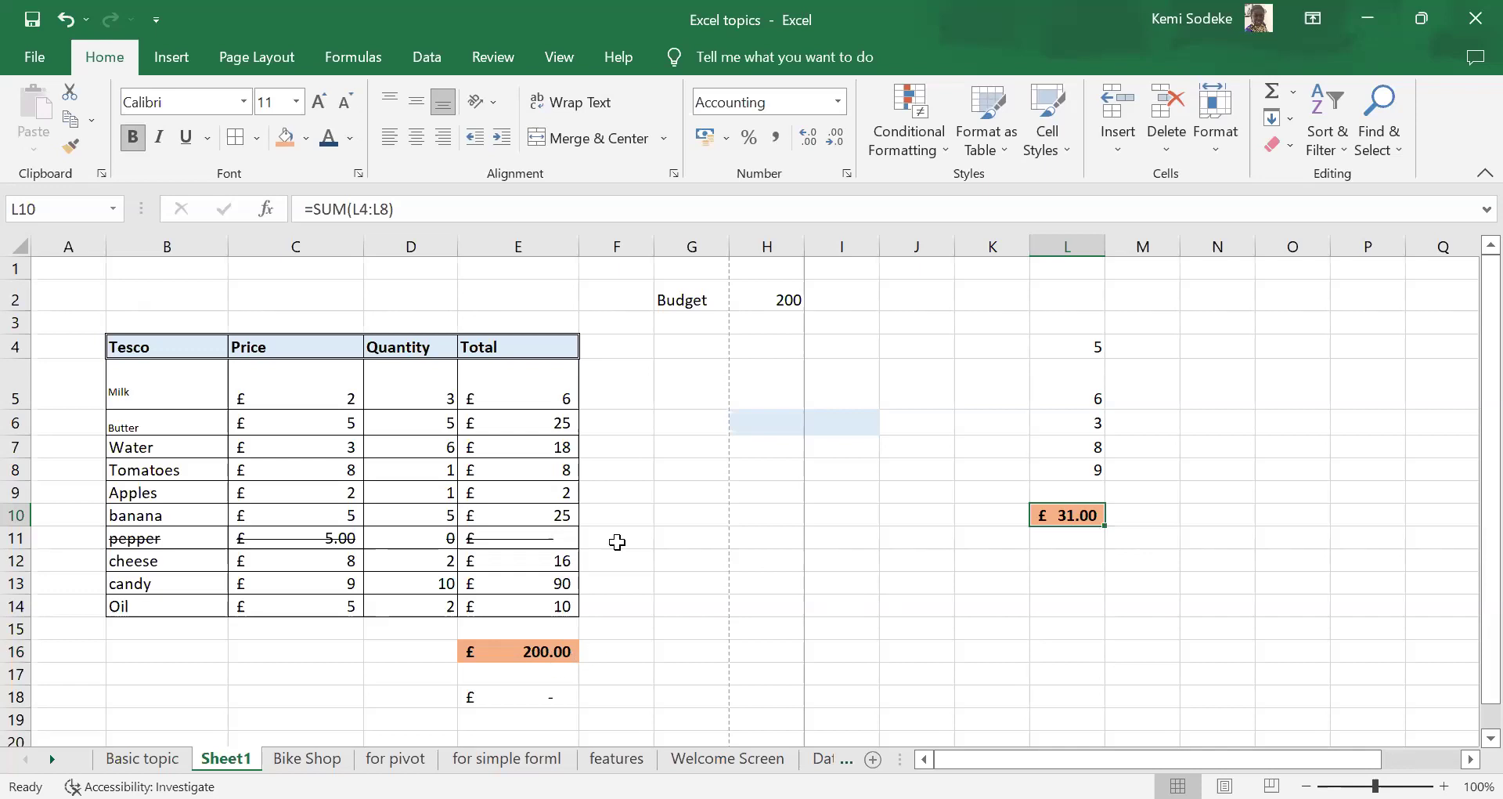
pyautogui.scroll(-1, 618, 540)
# - Copy the £200.00 E16 total formula and bring up paste options on J16
pyautogui.click(552, 574)
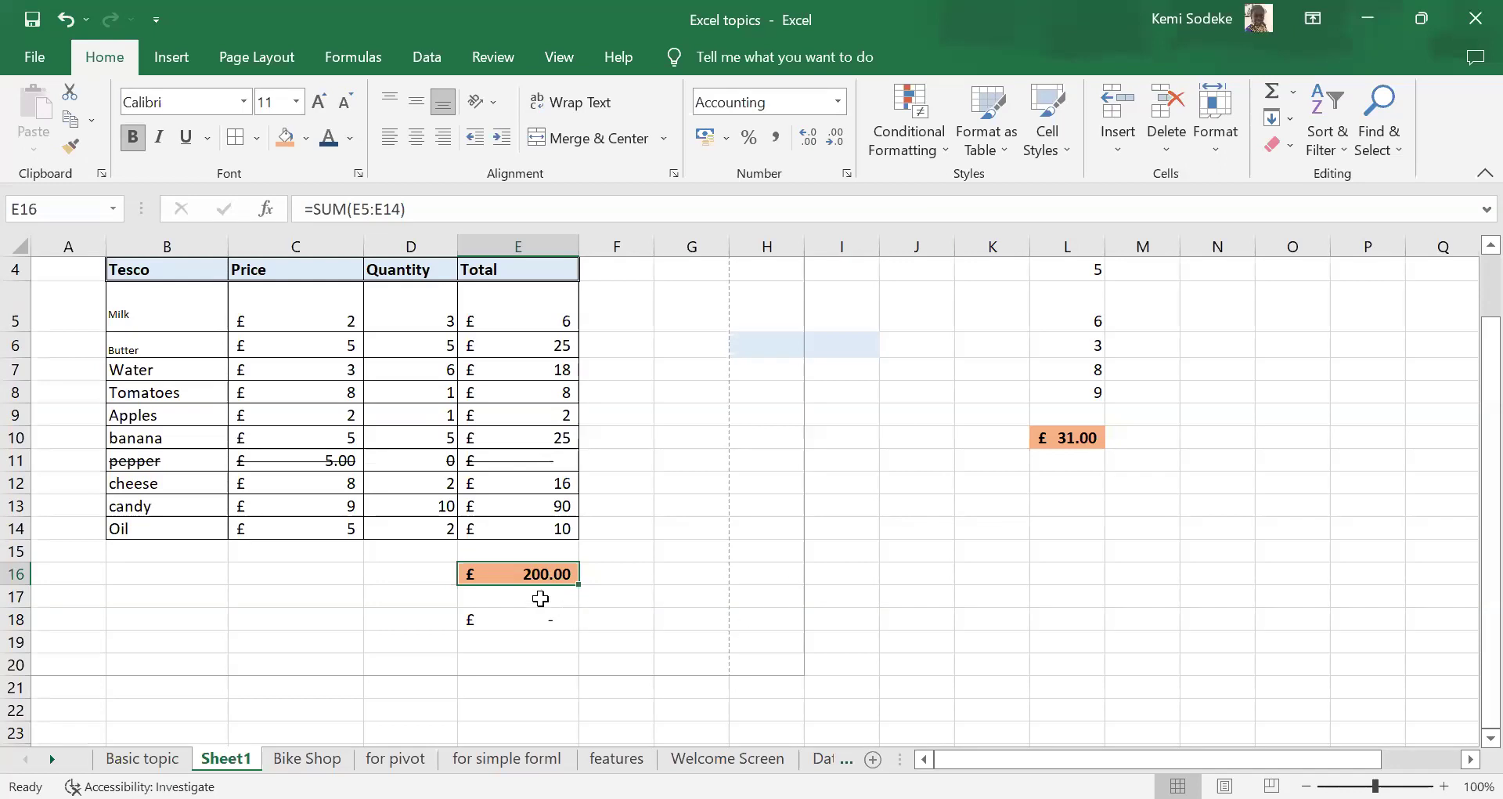
pyautogui.click(70, 119)
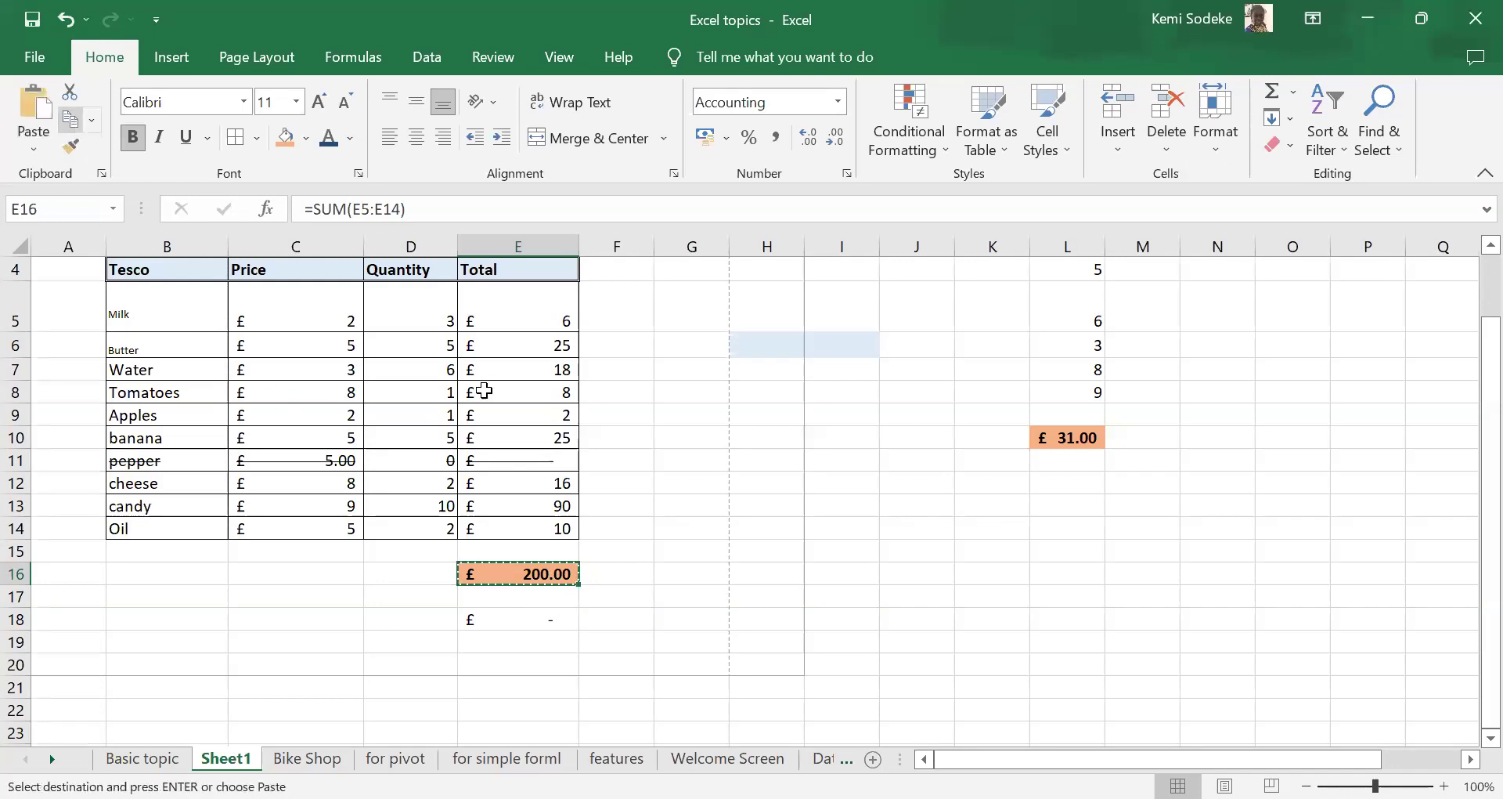
pyautogui.click(910, 570)
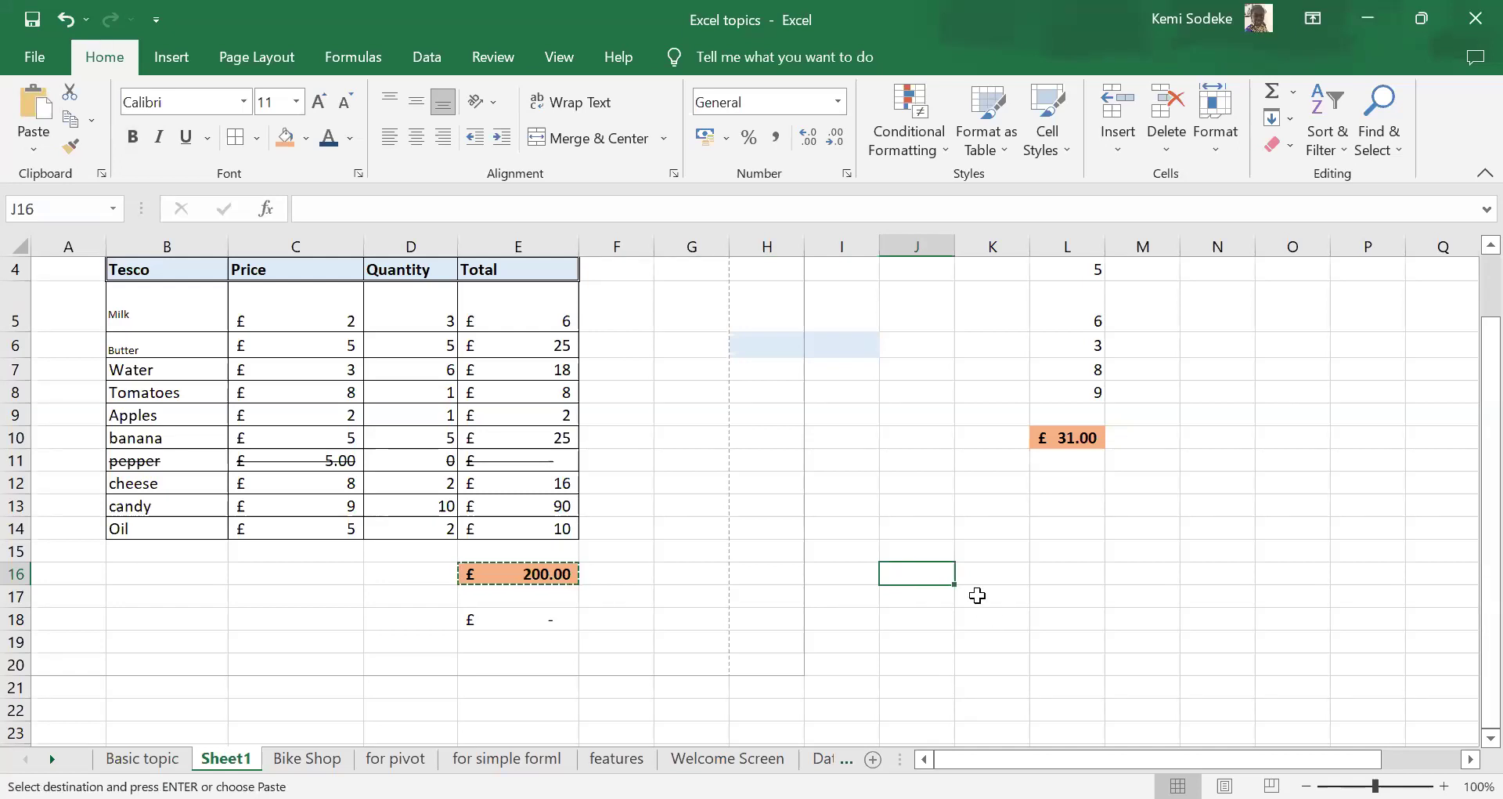
pyautogui.rightClick(924, 575)
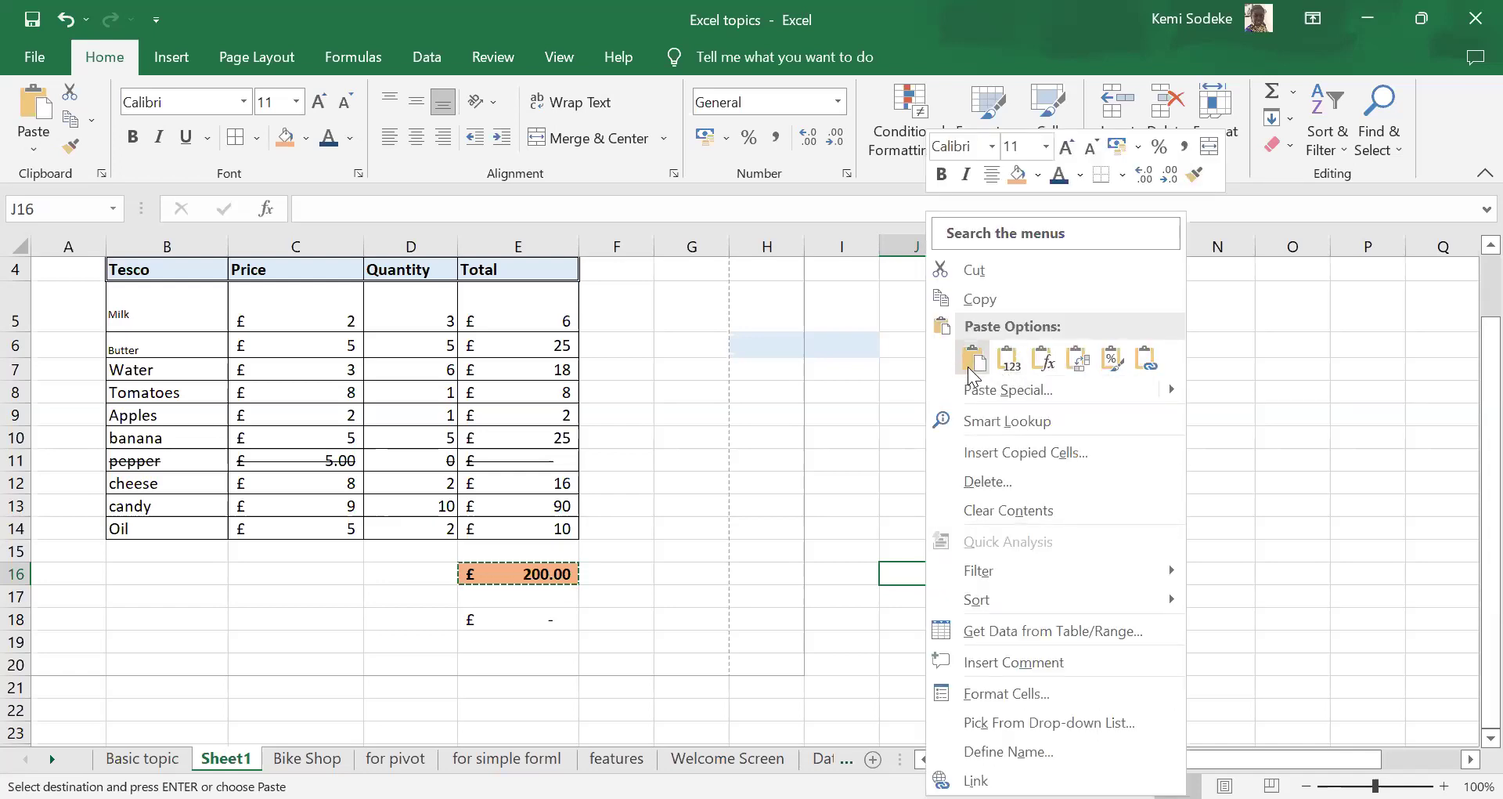
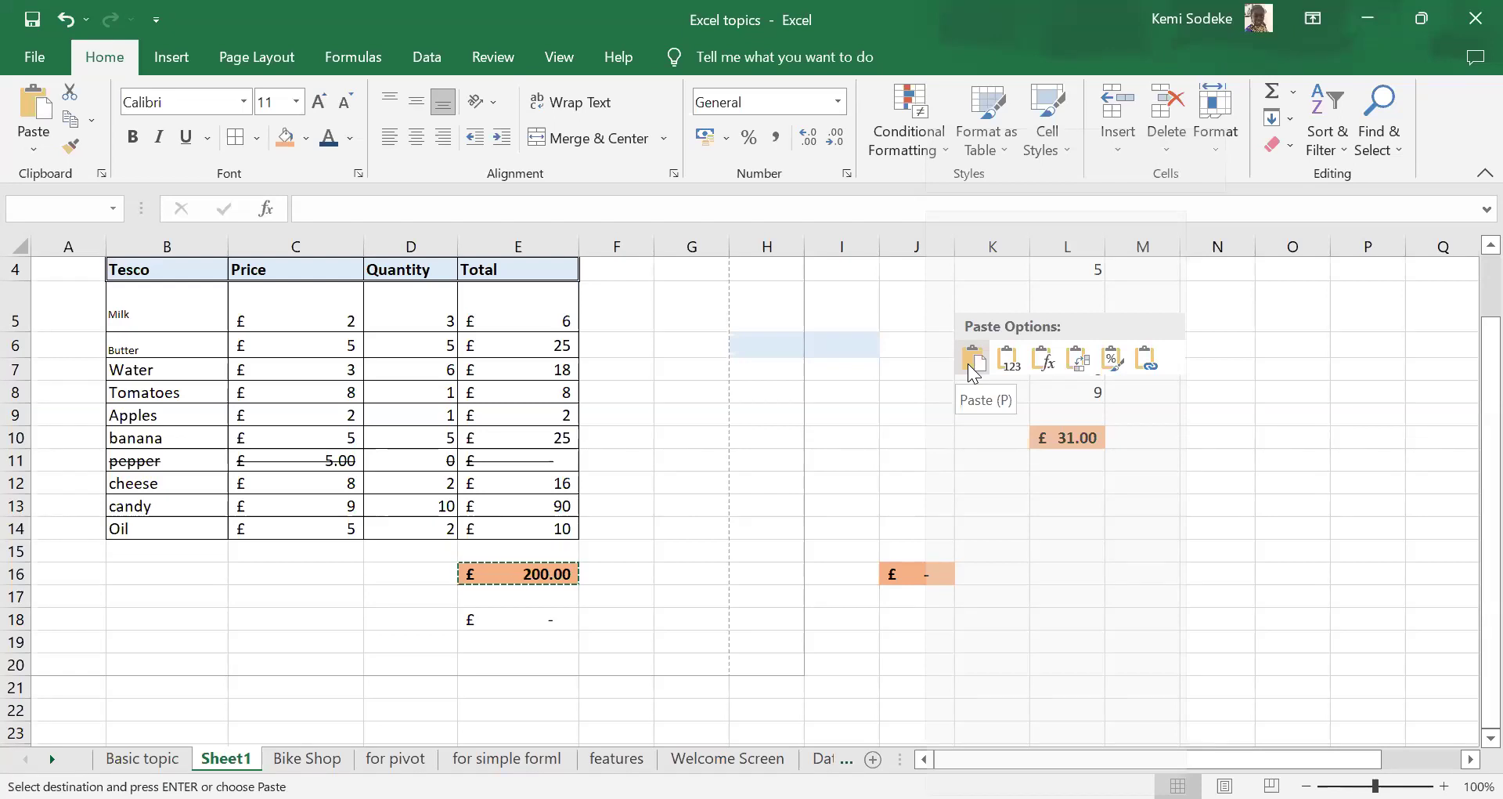
# - Paste E16's value into J16 and its SUM total formula into J18
pyautogui.click(1016, 362)
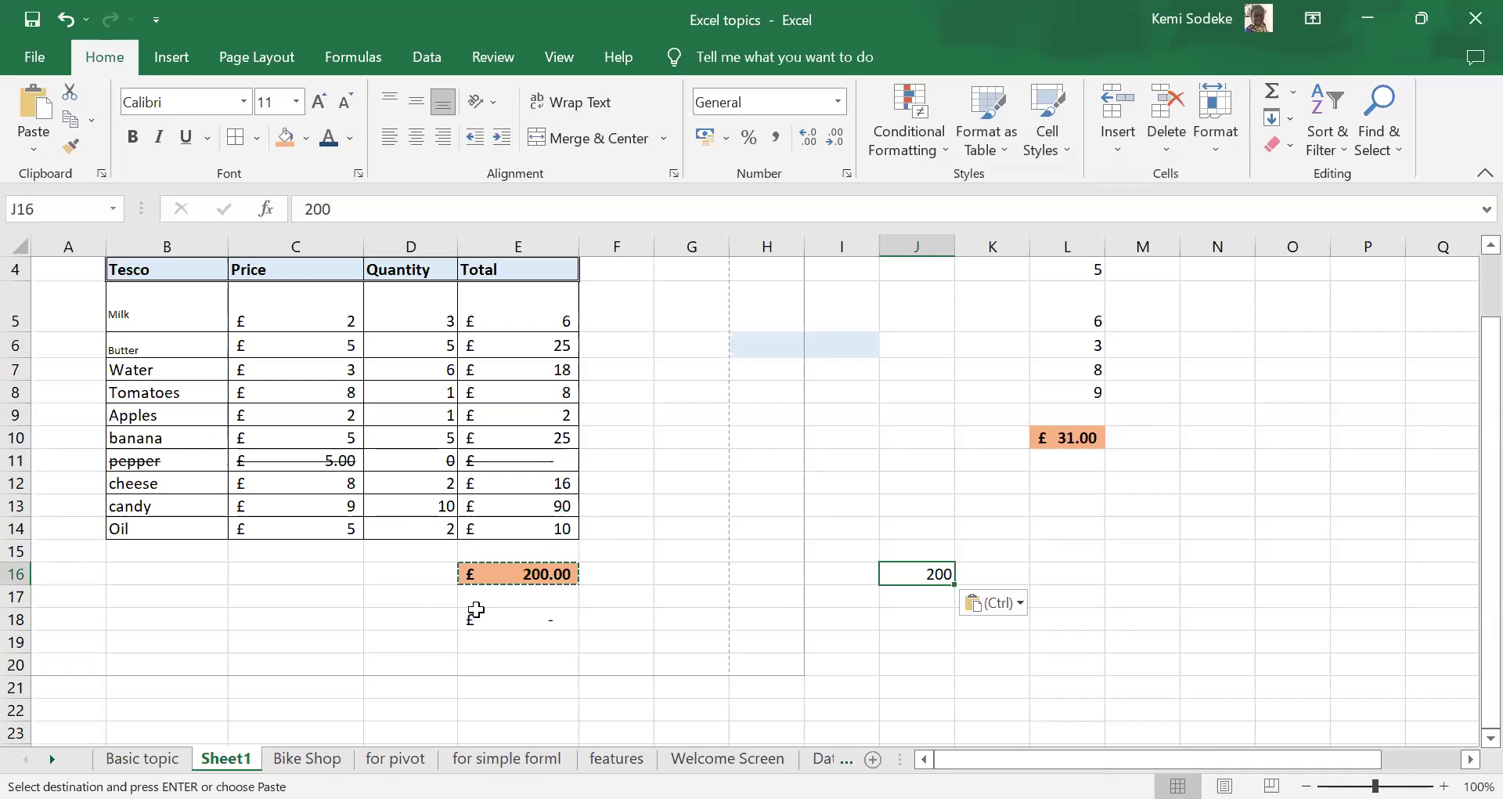
pyautogui.click(542, 571)
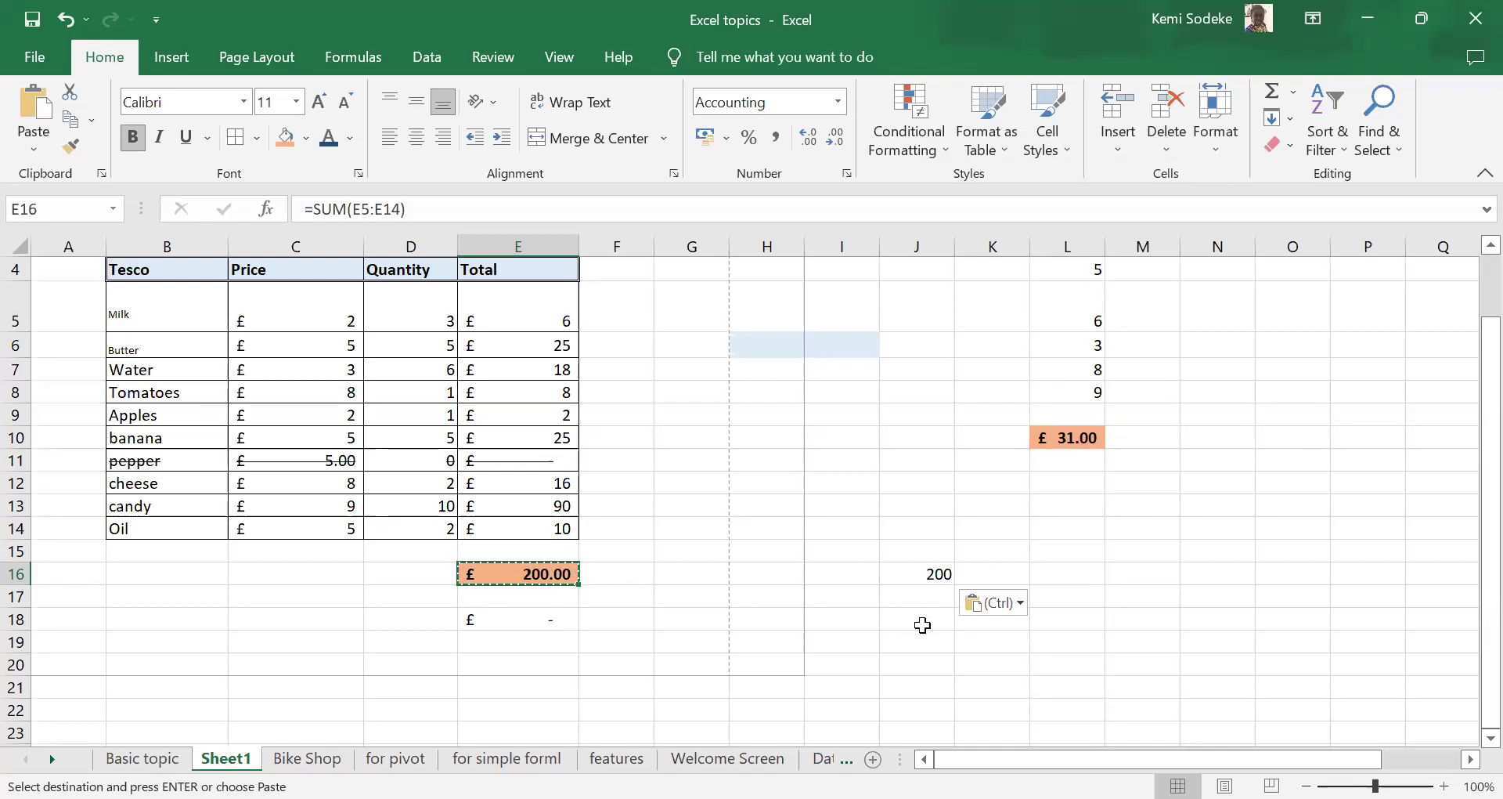
pyautogui.click(925, 620)
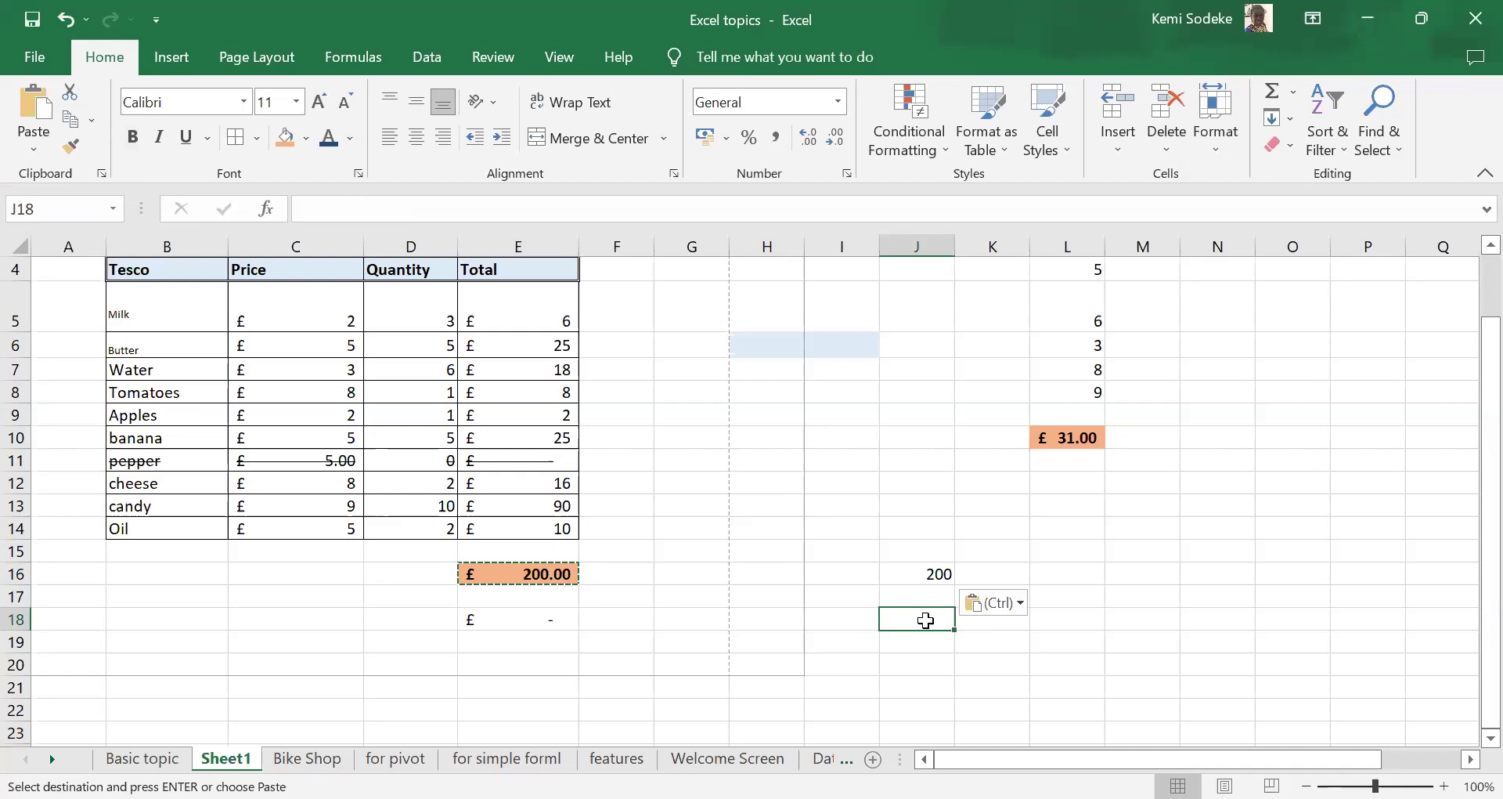
pyautogui.rightClick(926, 620)
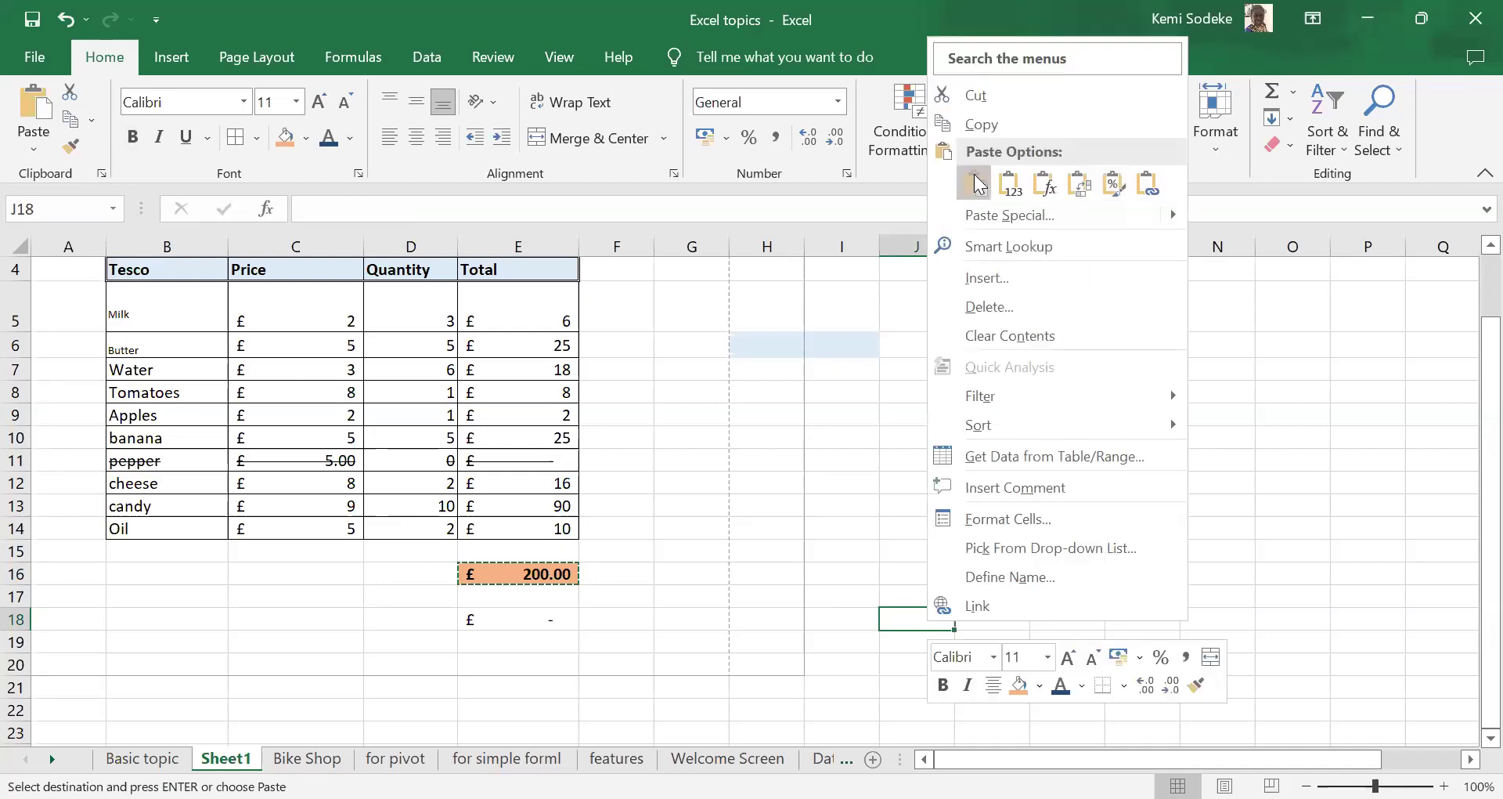
pyautogui.click(975, 185)
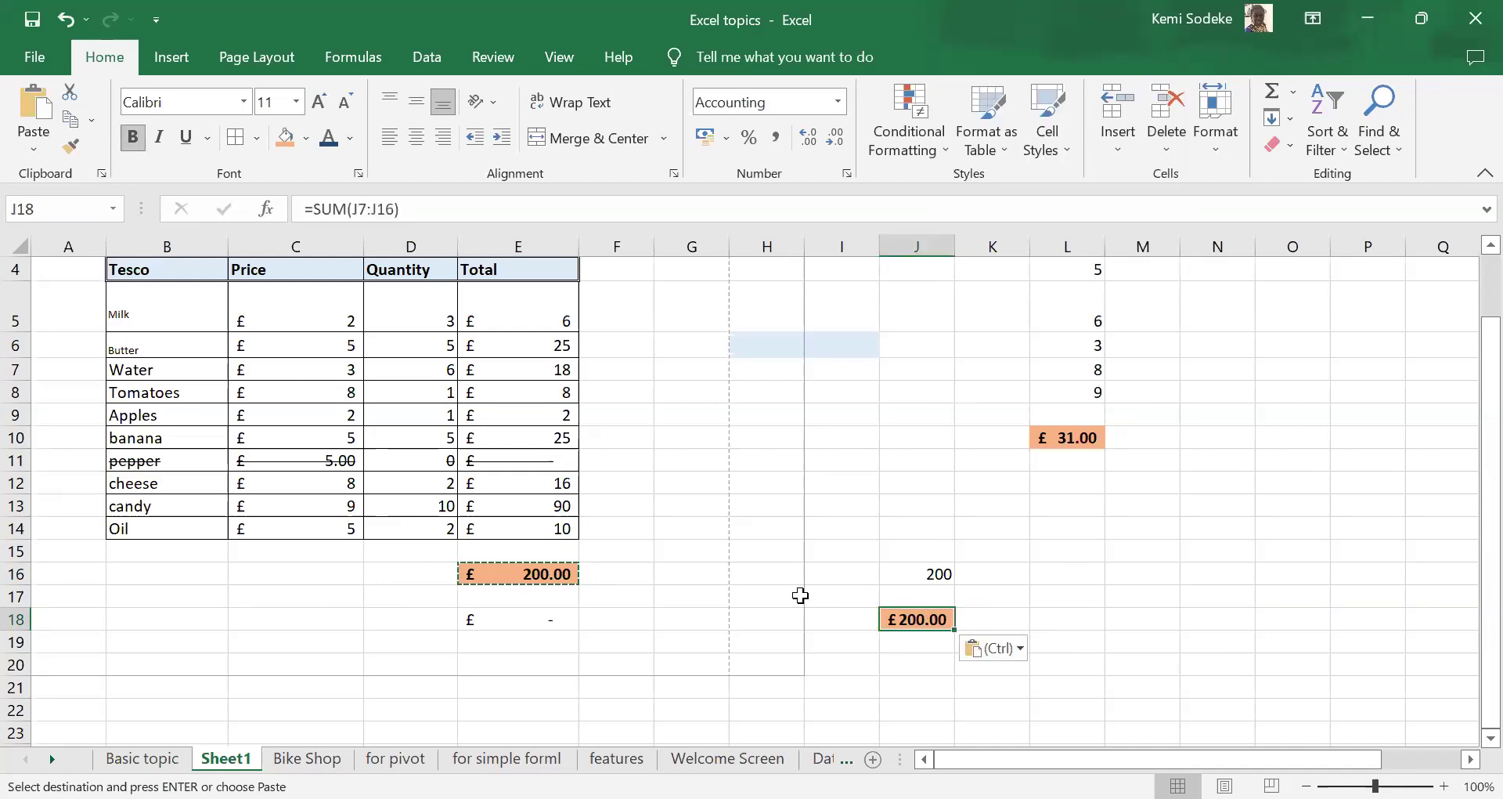
# - Enter 50 in J16 so J18 recalculates to £50.00
pyautogui.click(934, 578)
pyautogui.click(913, 617)
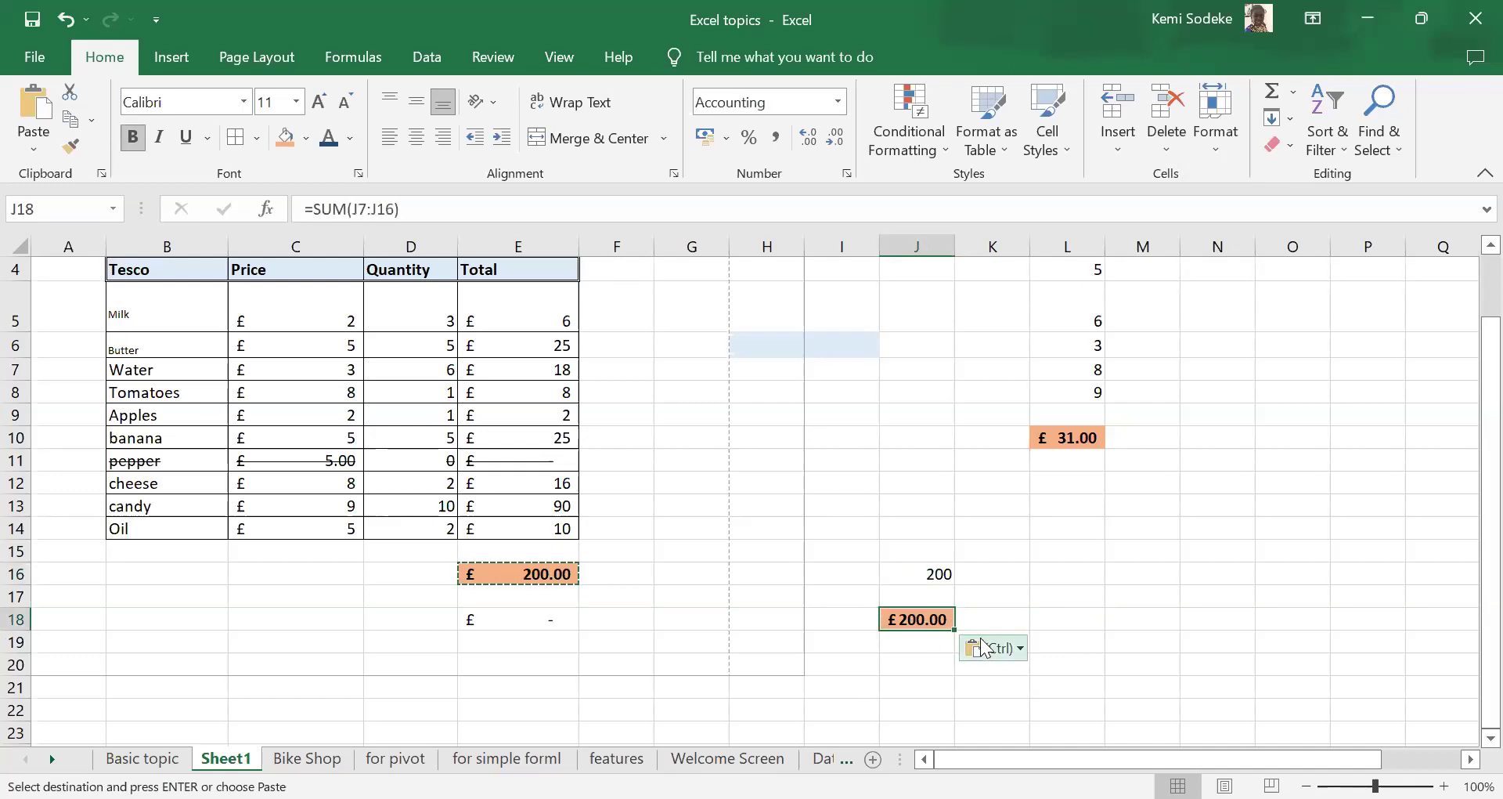
pyautogui.click(924, 576)
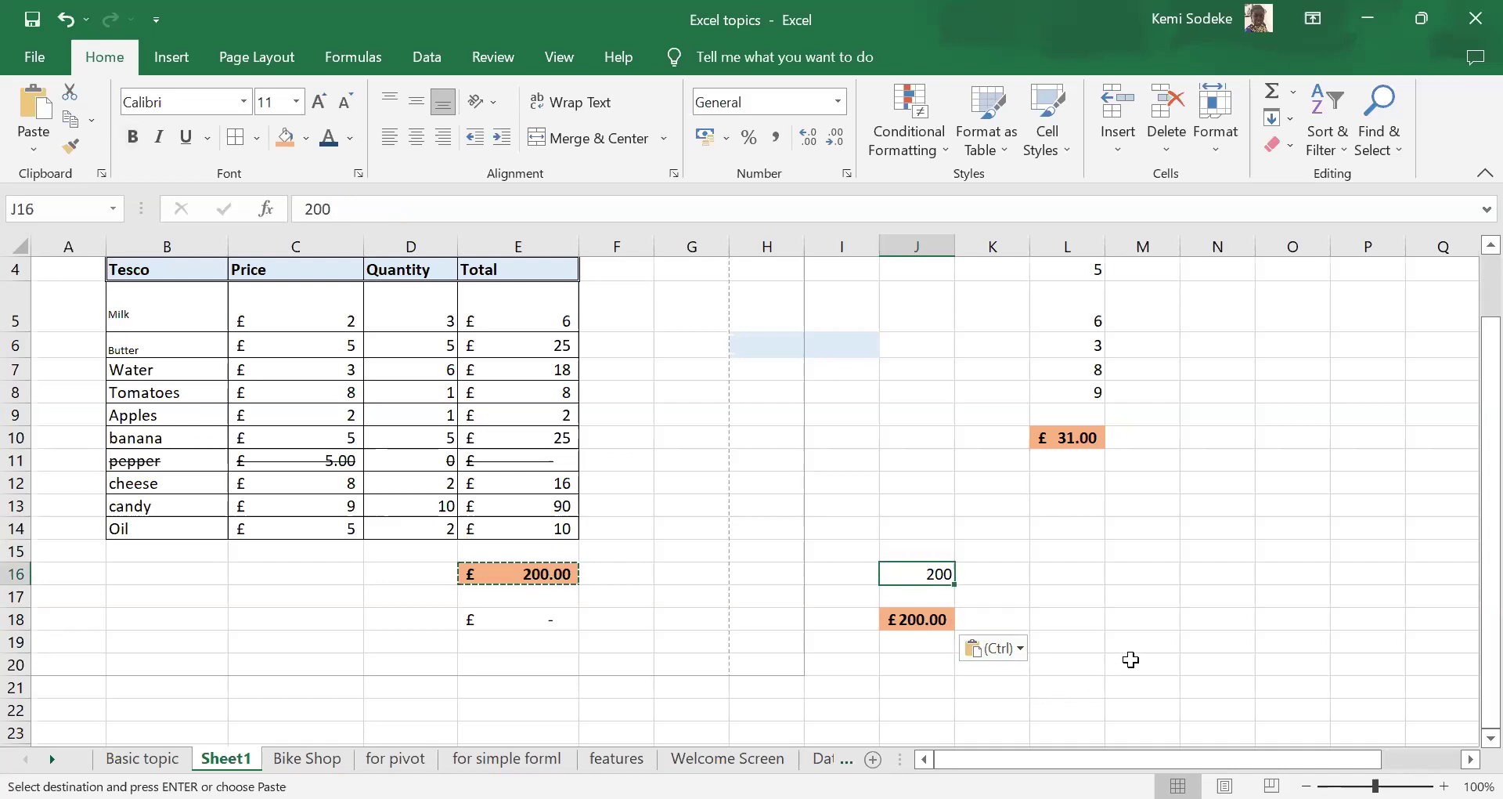
pyautogui.write('50')
pyautogui.press('Return')
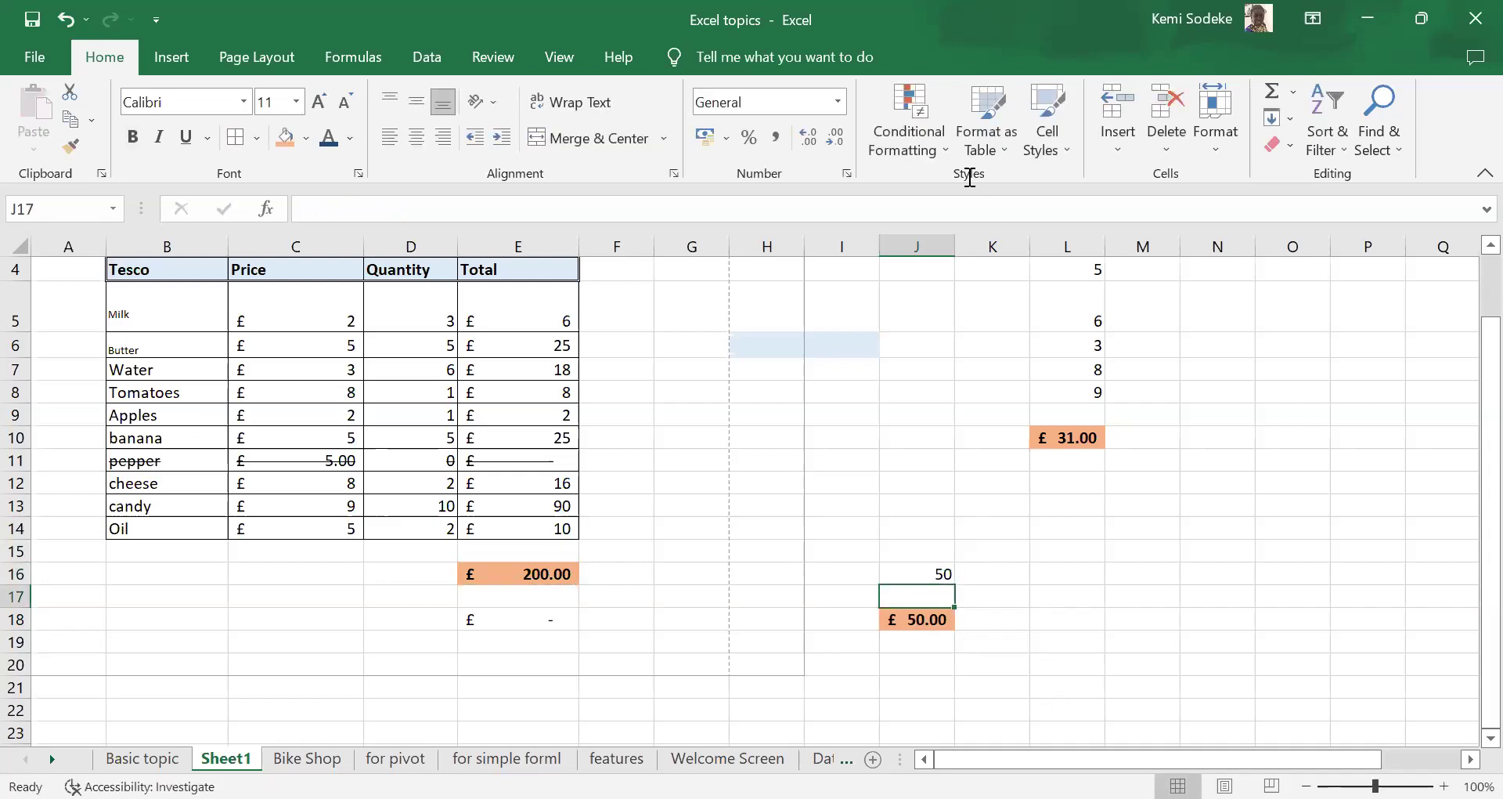
pyautogui.click(939, 624)
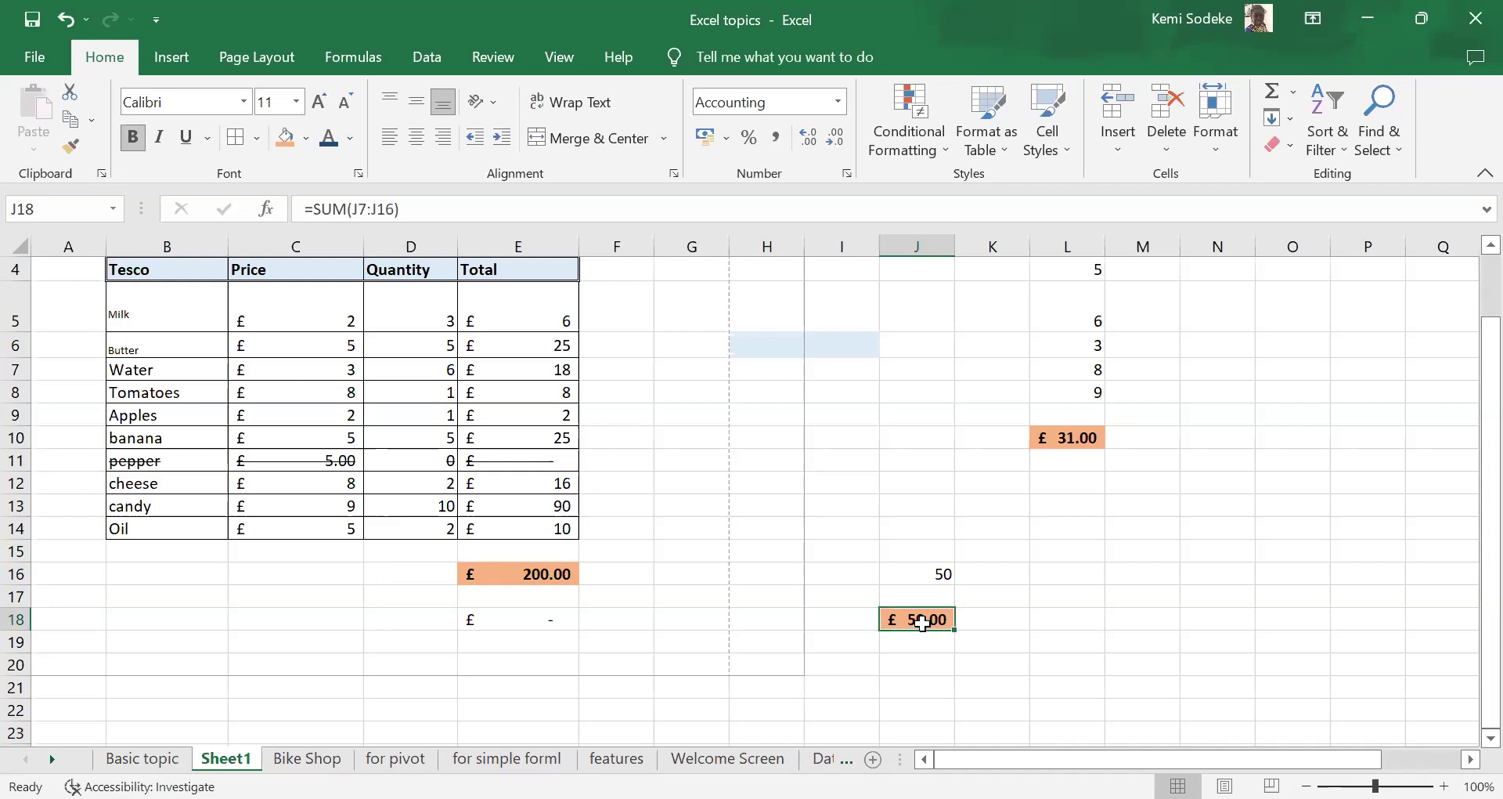
# - Copy the £200.00 Tesco total in E16 again
pyautogui.click(510, 574)
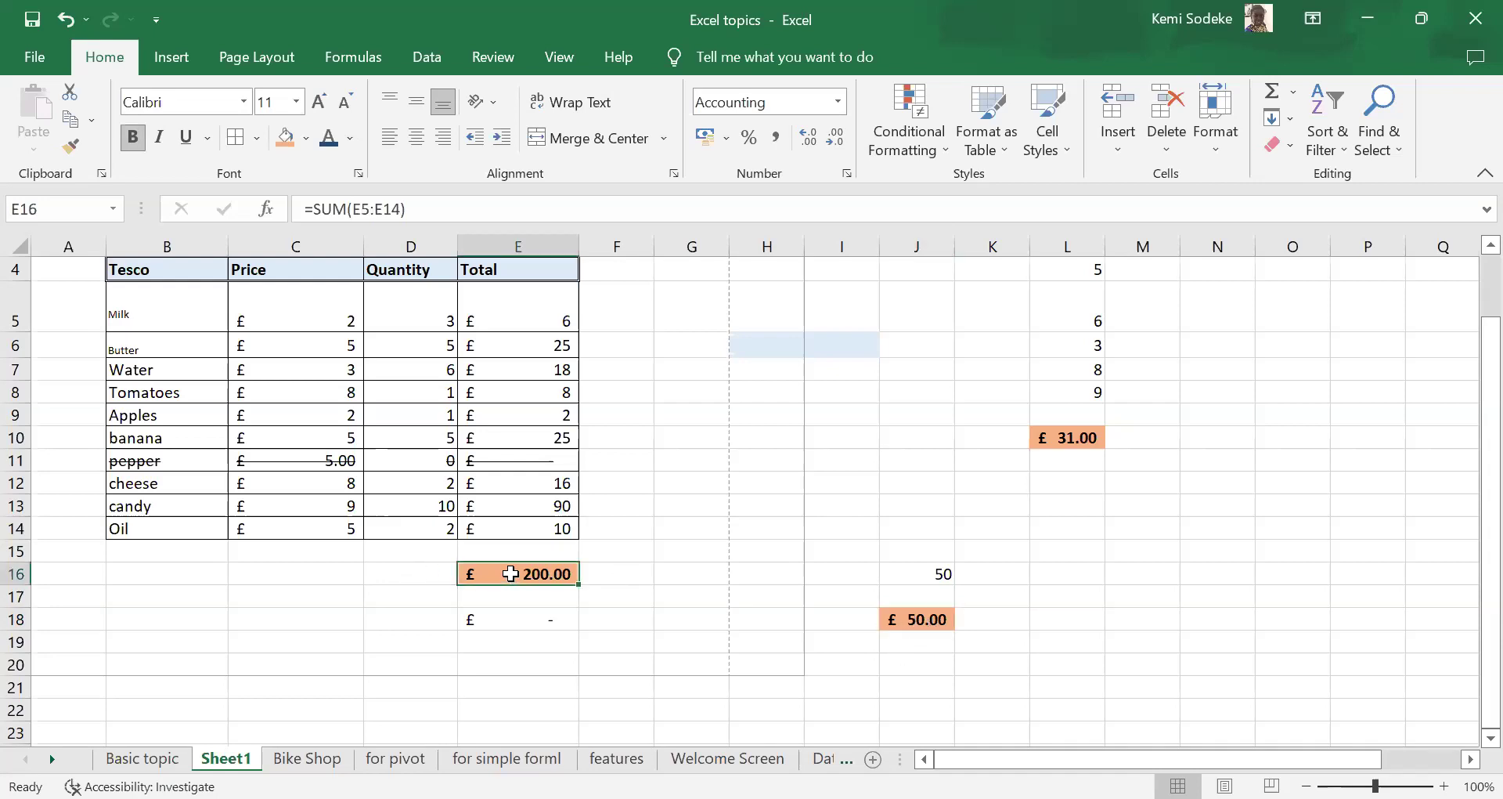
pyautogui.rightClick(510, 574)
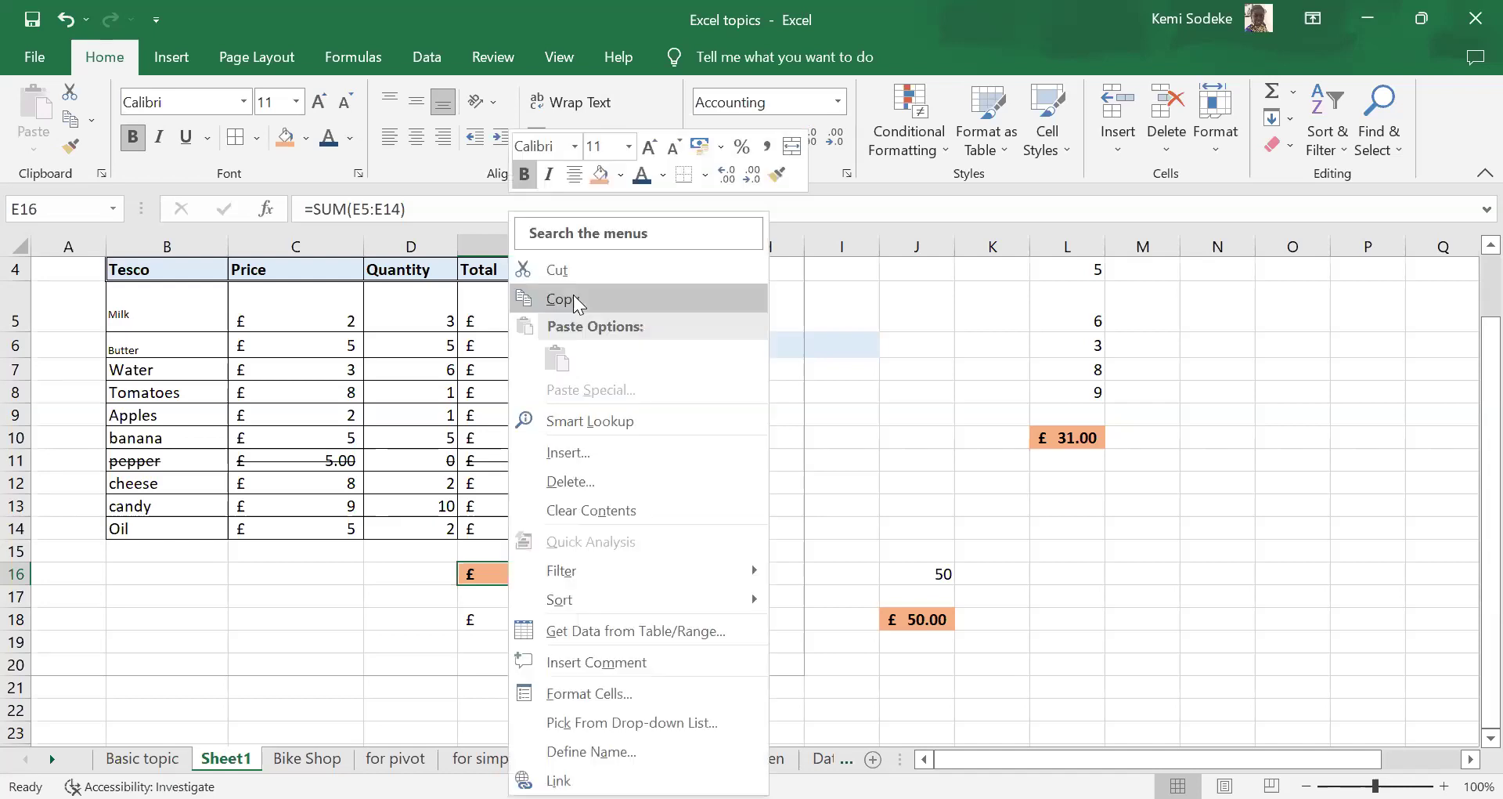
pyautogui.hotkey('ctrl', 'c')
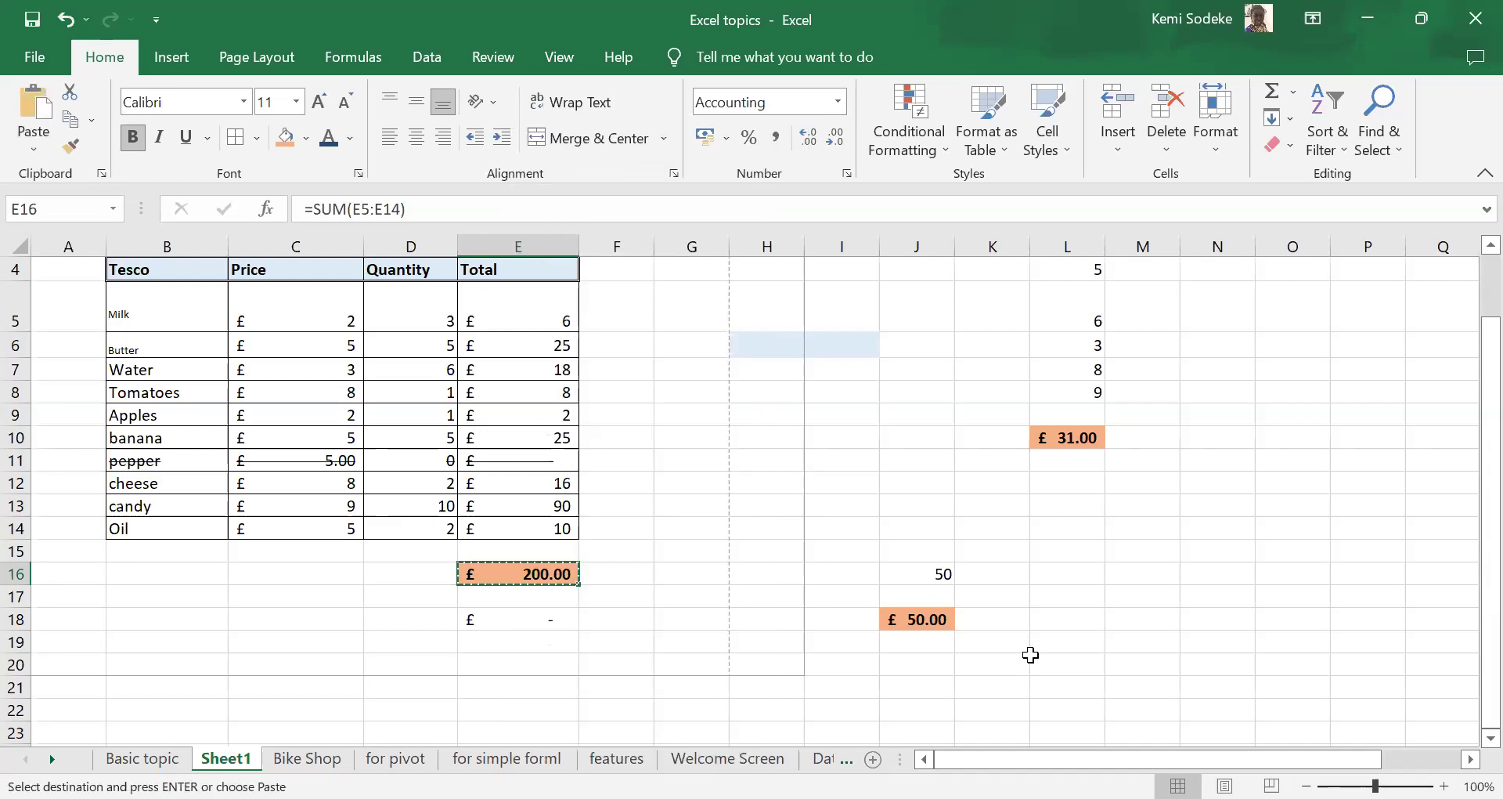
pyautogui.click(999, 618)
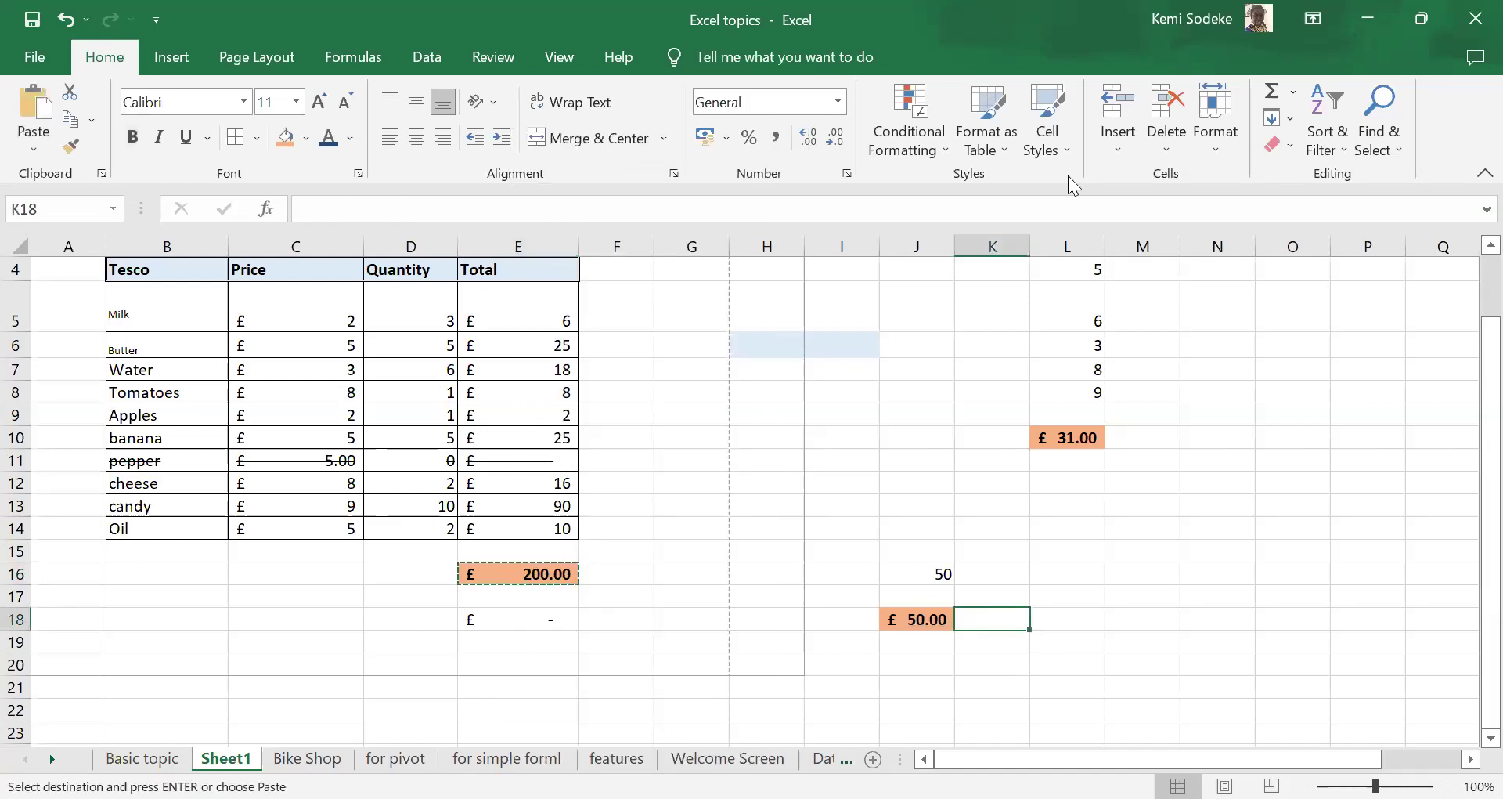
# - Paste the total into K18 as a value with its source currency formatting
pyautogui.rightClick(999, 618)
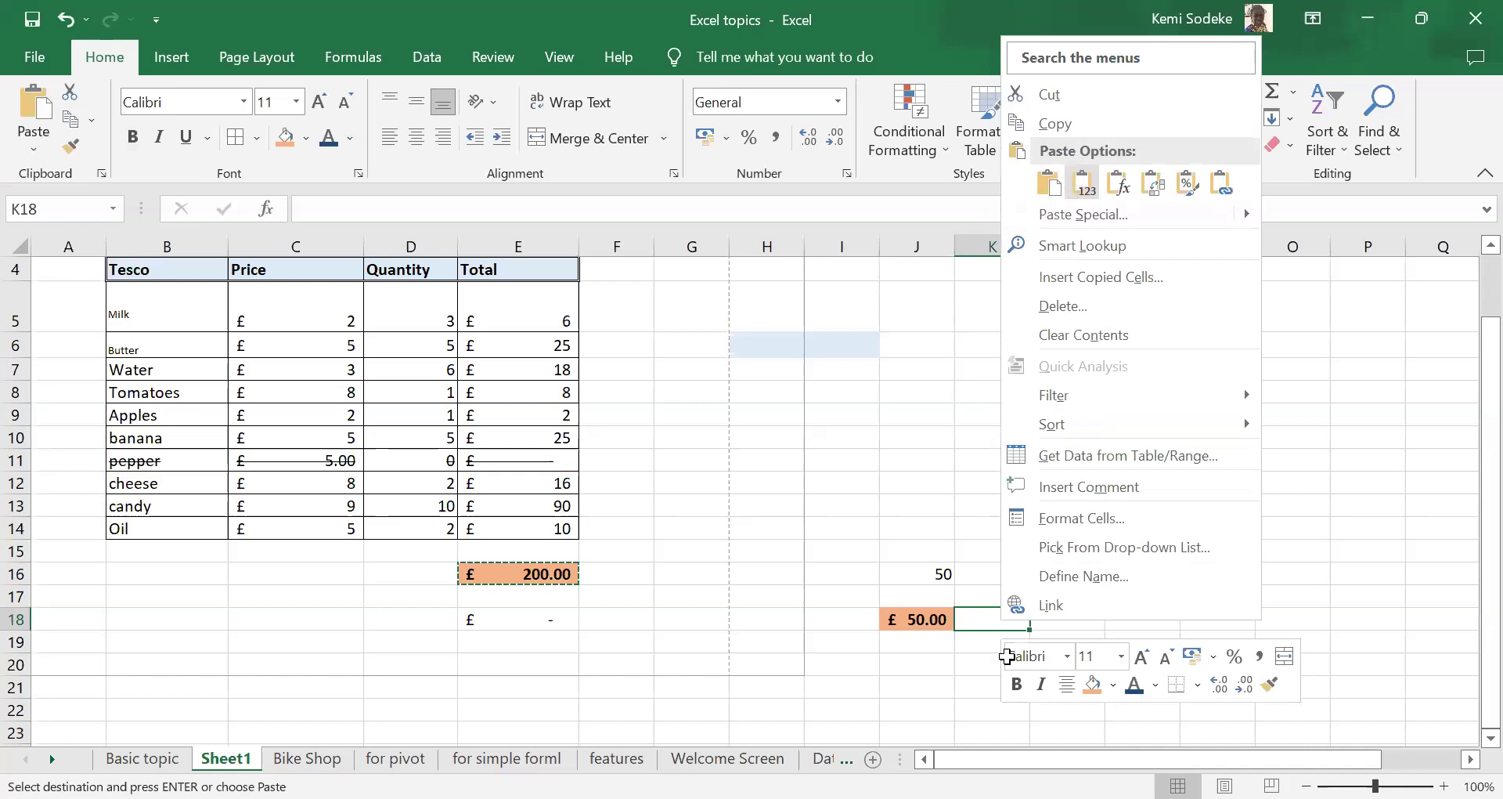
pyautogui.click(1080, 184)
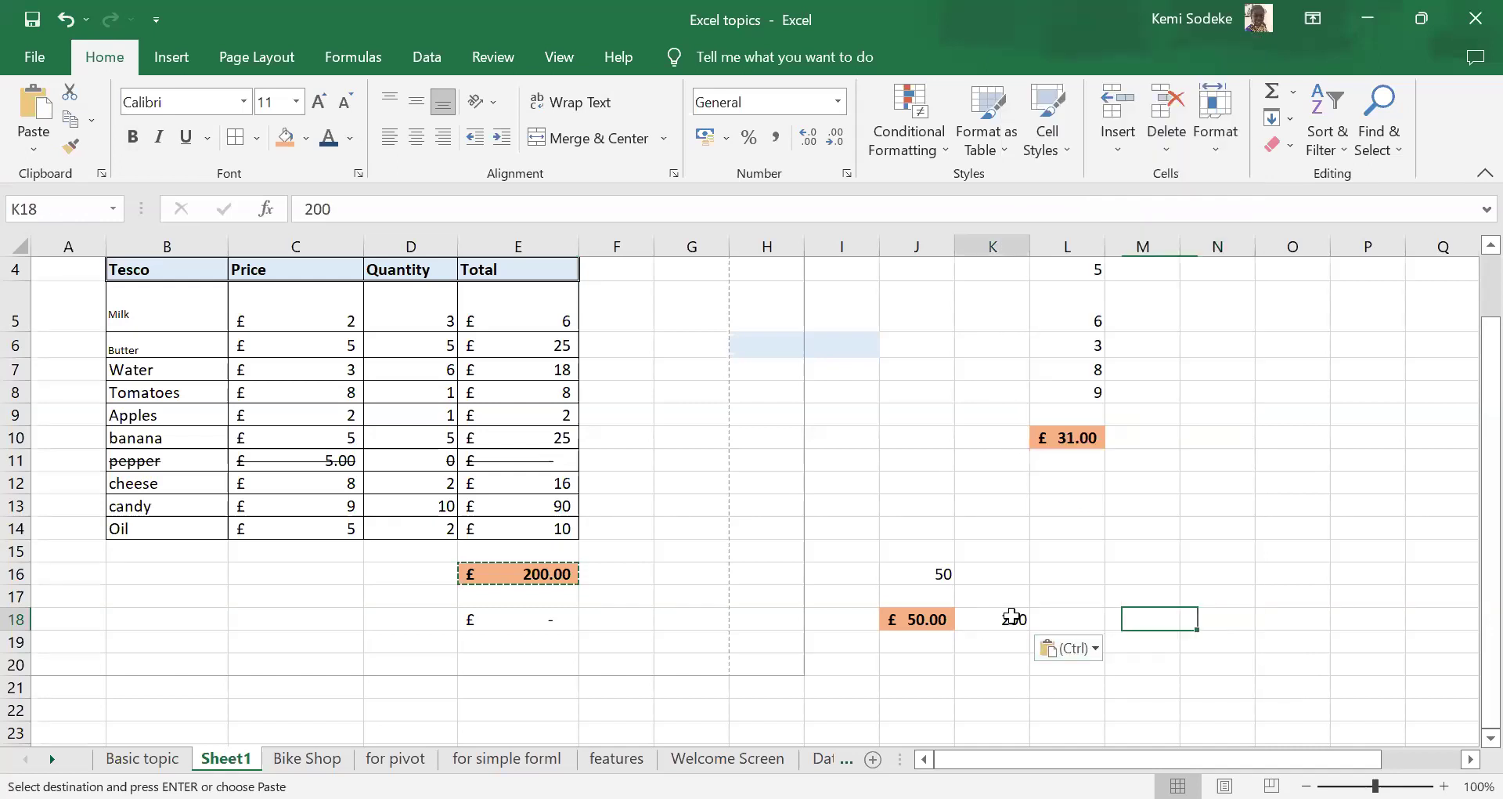
pyautogui.click(1096, 646)
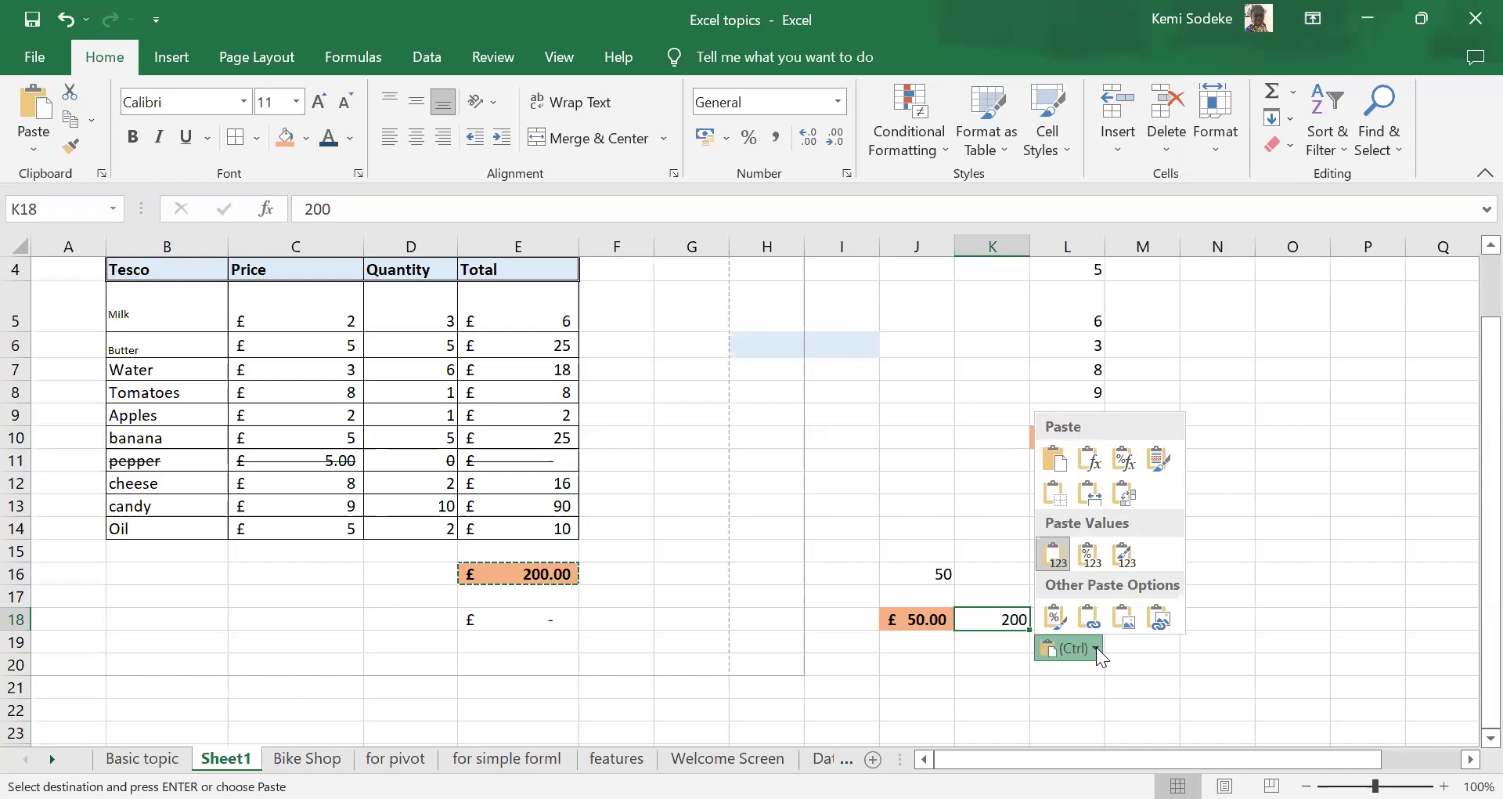
pyautogui.click(1123, 557)
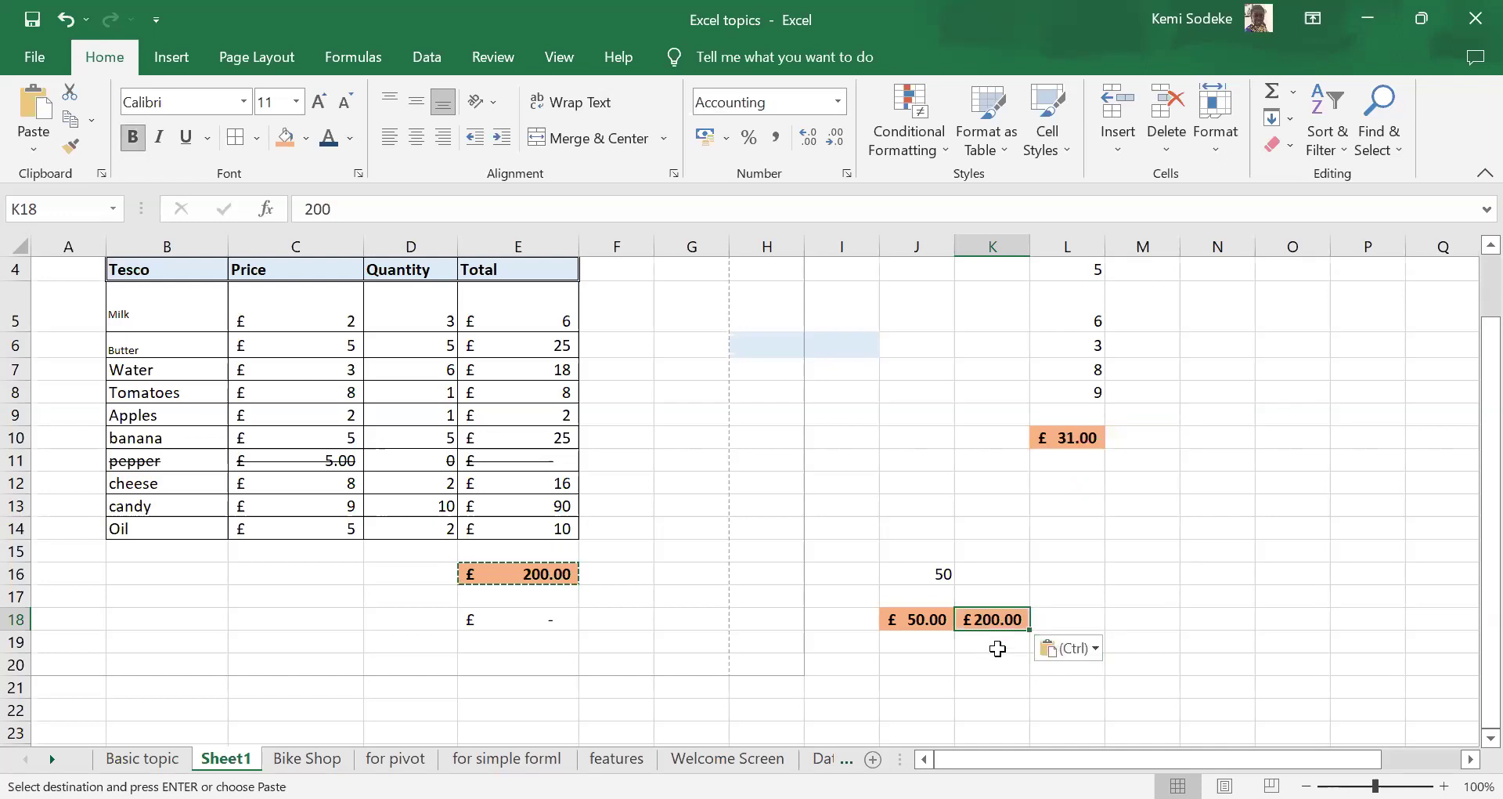
pyautogui.click(1000, 652)
pyautogui.click(994, 620)
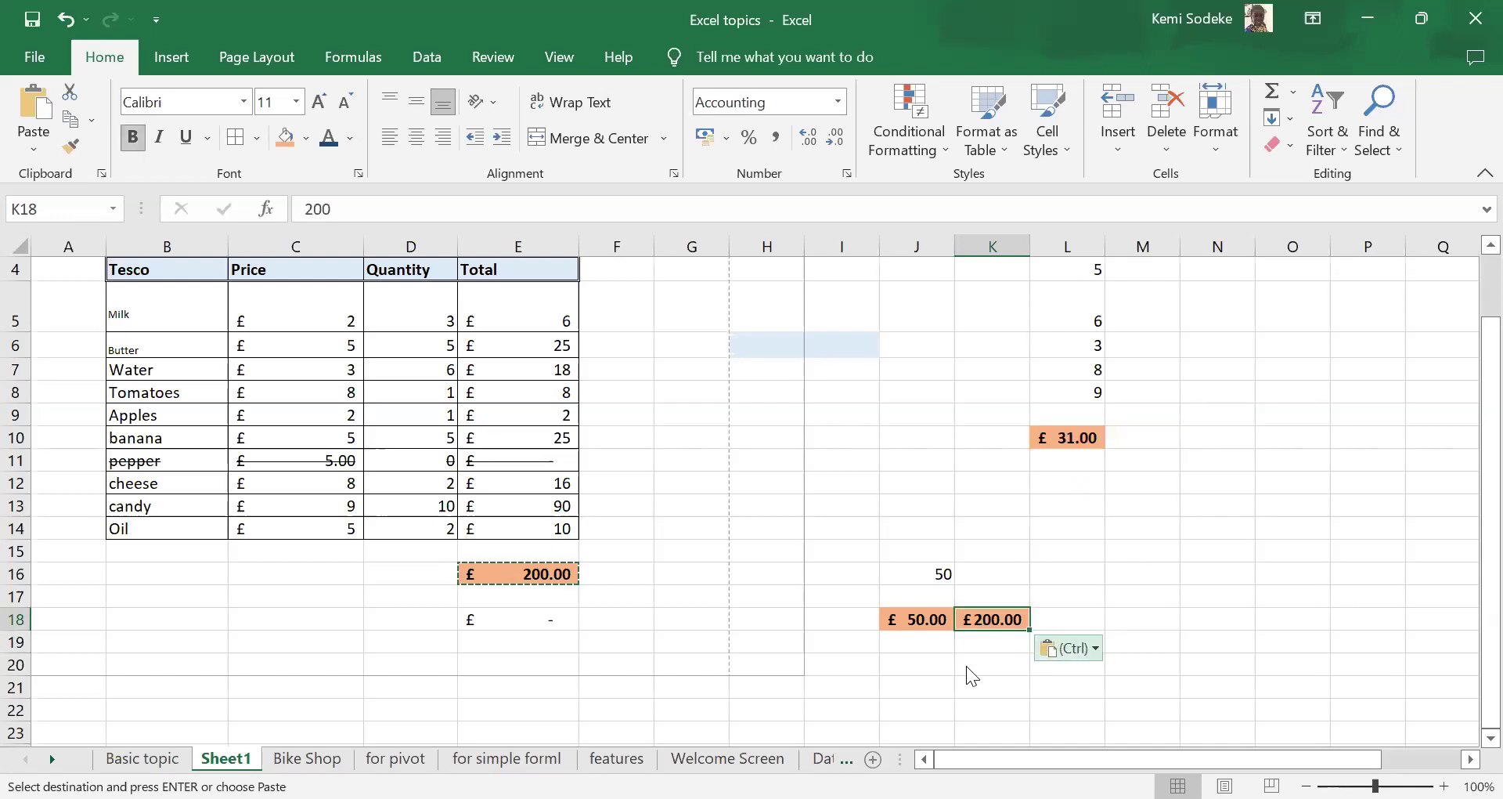
# - Clear the trial values from J15:L19
pyautogui.scroll(1, 901, 641)
pyautogui.scroll(-1, 940, 572)
pyautogui.moveTo(920, 552); pyautogui.dragTo(1118, 633)
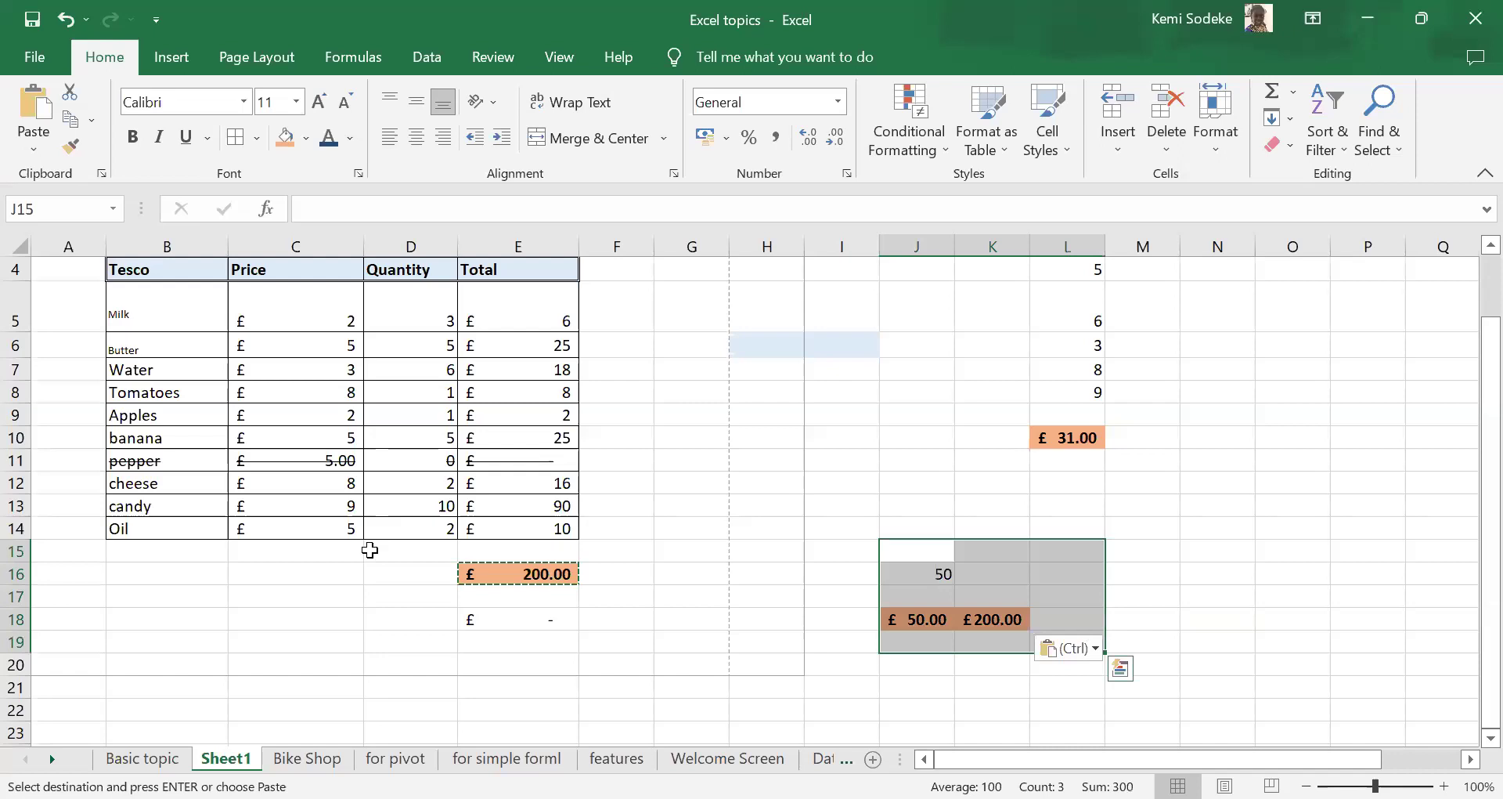
pyautogui.hotkey('ctrl', 'z')
pyautogui.scroll(1, 376, 529)
# - Enter item numbers 1, 2, 3 and 4 in A5:A8
pyautogui.click(160, 384)
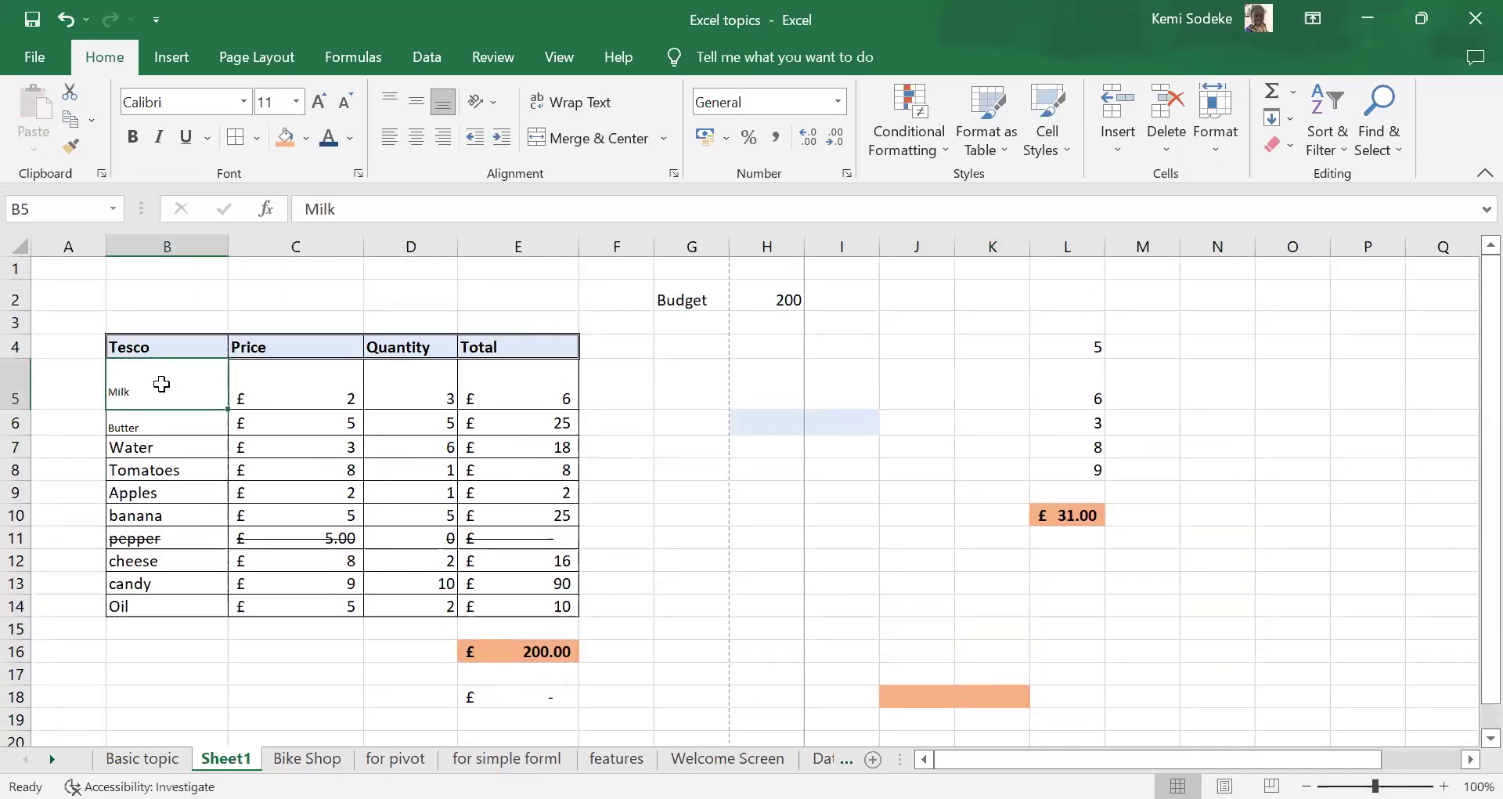
pyautogui.click(82, 391)
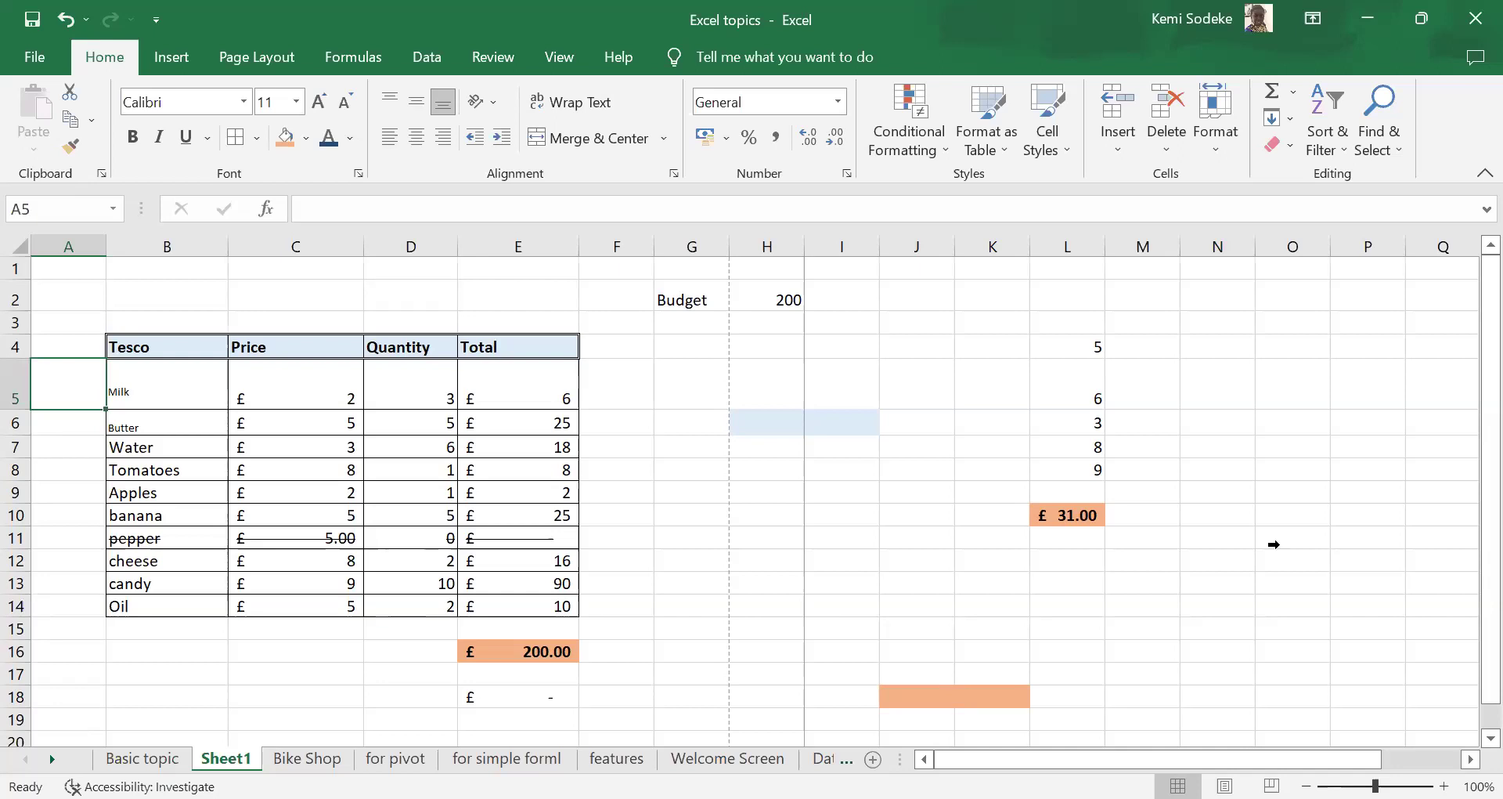
pyautogui.write('1')
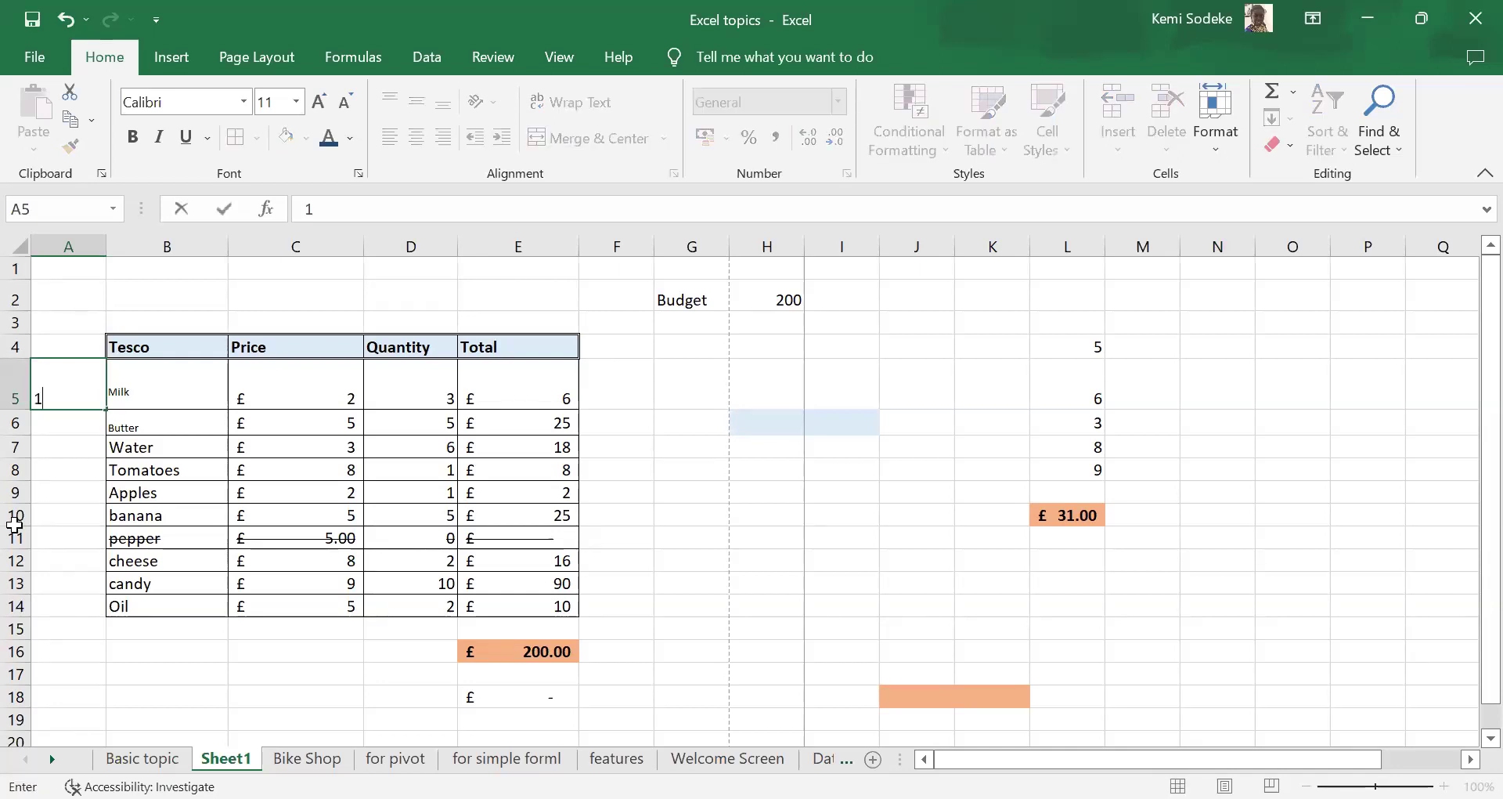
pyautogui.press('Return')
pyautogui.write('2')
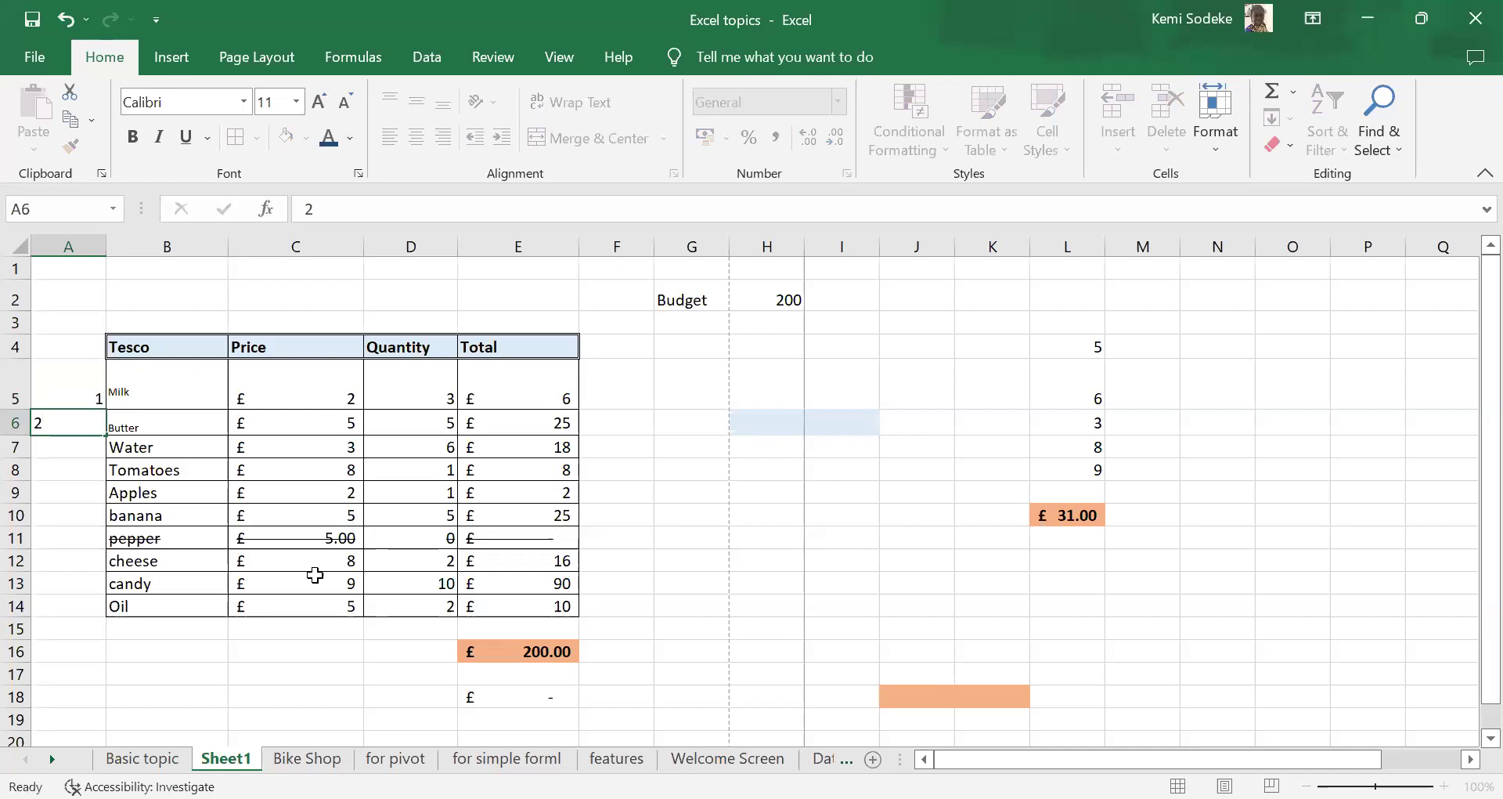
pyautogui.press('Return')
pyautogui.write('3')
pyautogui.press('Return')
pyautogui.write('4')
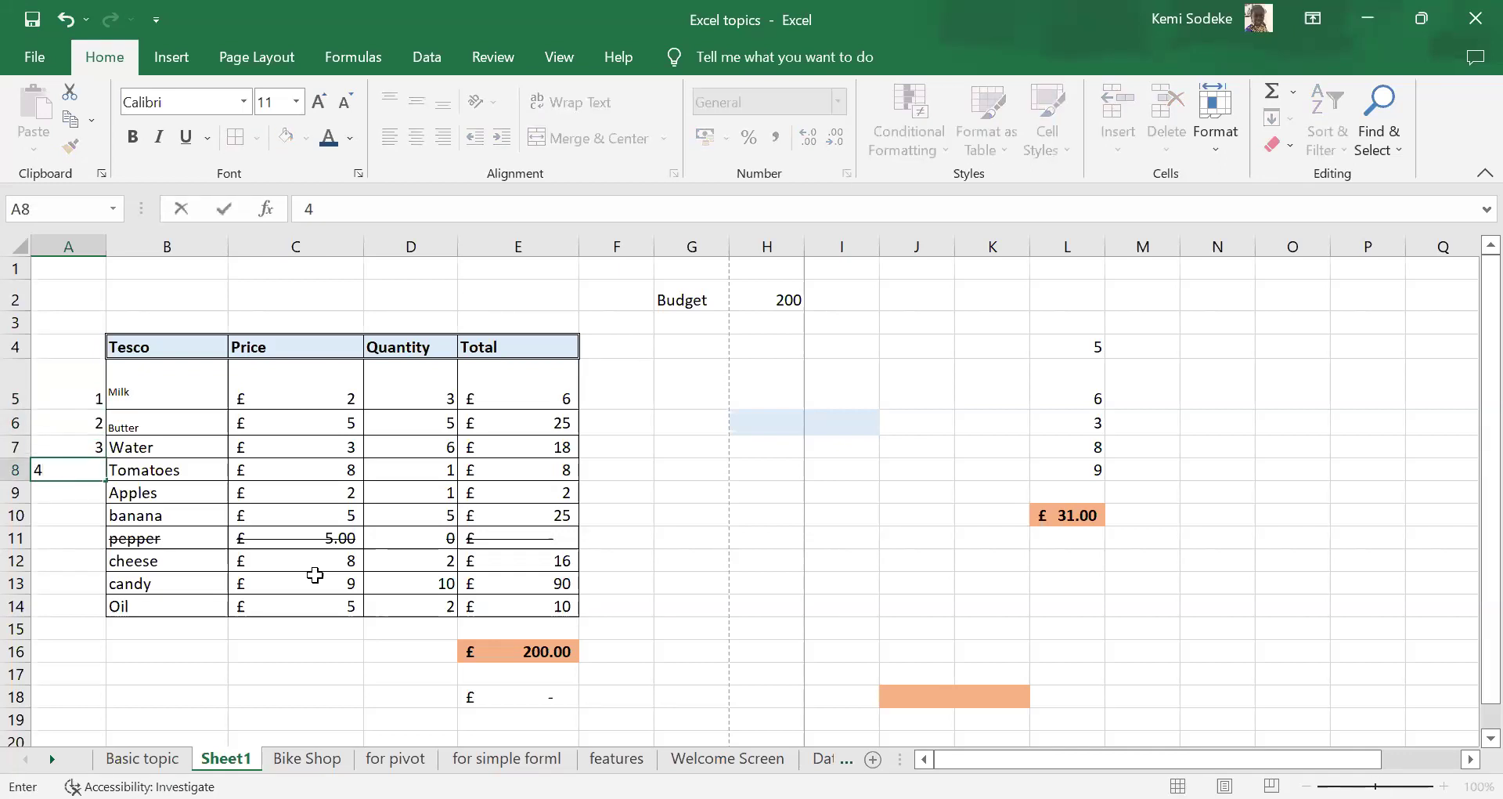
pyautogui.write('5')
pyautogui.press('Return')
pyautogui.click(71, 468)
pyautogui.write('4')
pyautogui.press('Return')
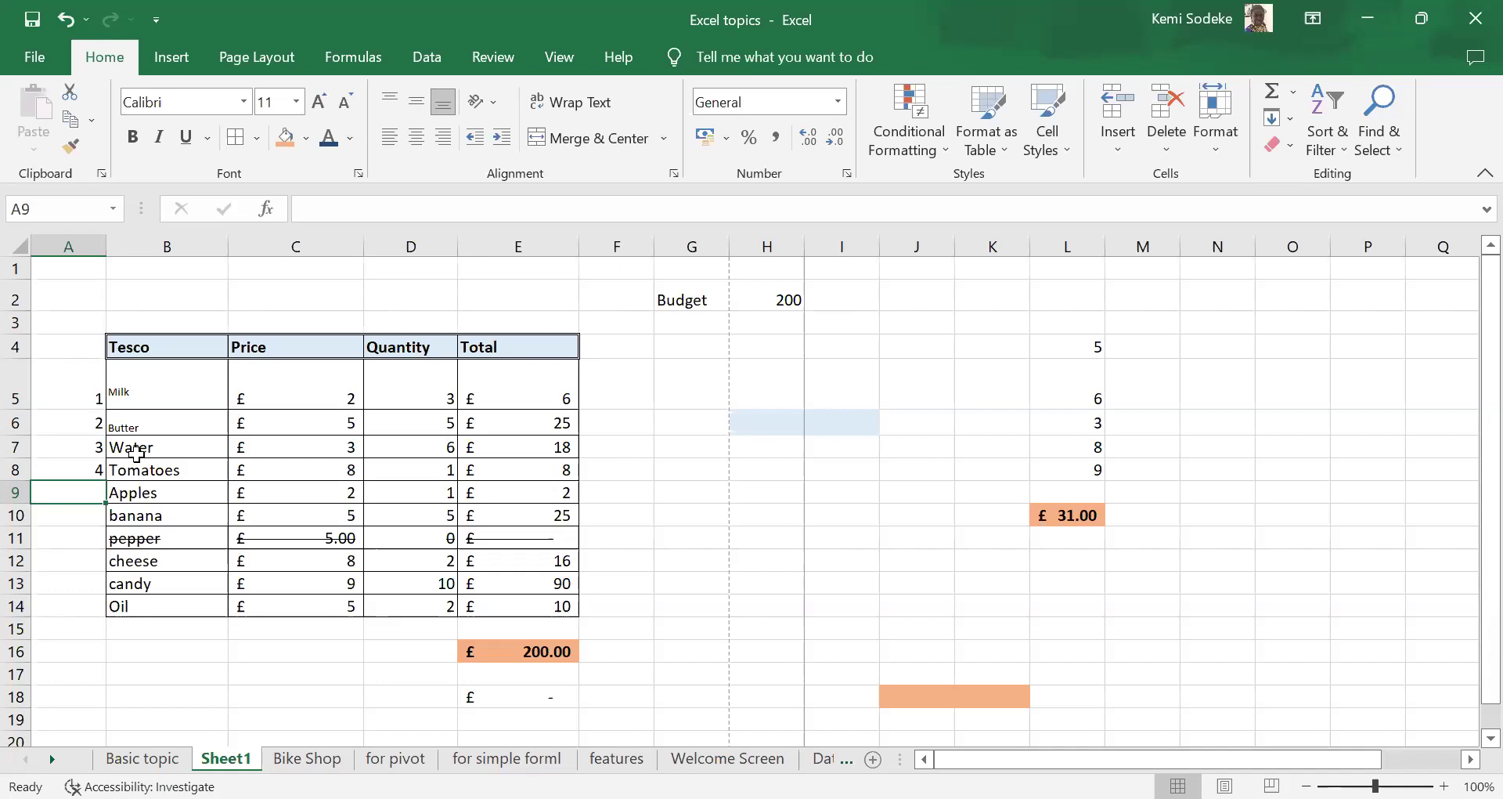
# - Clear A6:A8 and fill the 1 from A5 down to A14
pyautogui.click(82, 386)
pyautogui.moveTo(78, 433); pyautogui.dragTo(82, 467)
pyautogui.press('Delete')
pyautogui.click(97, 613)
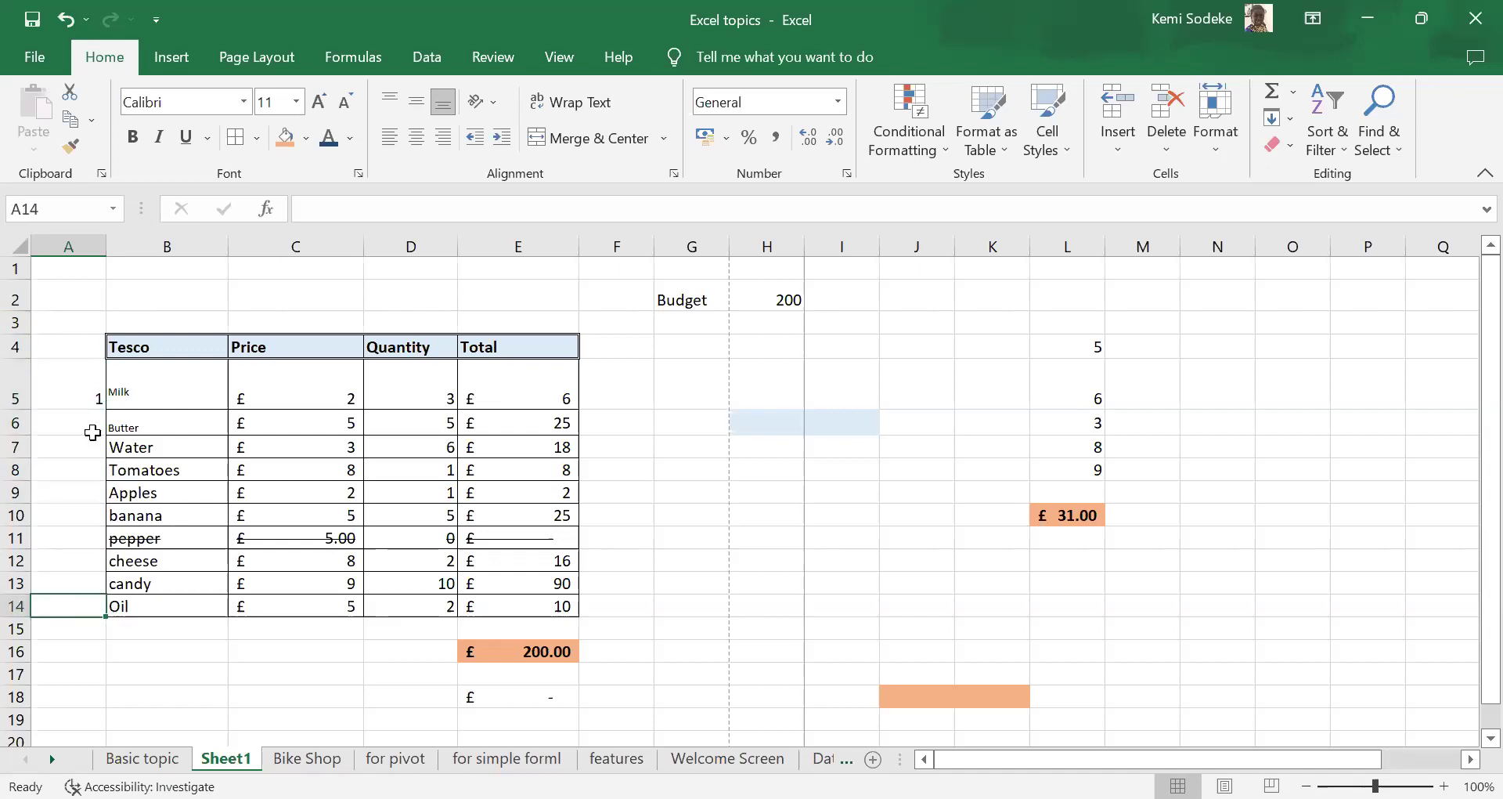
pyautogui.click(58, 404)
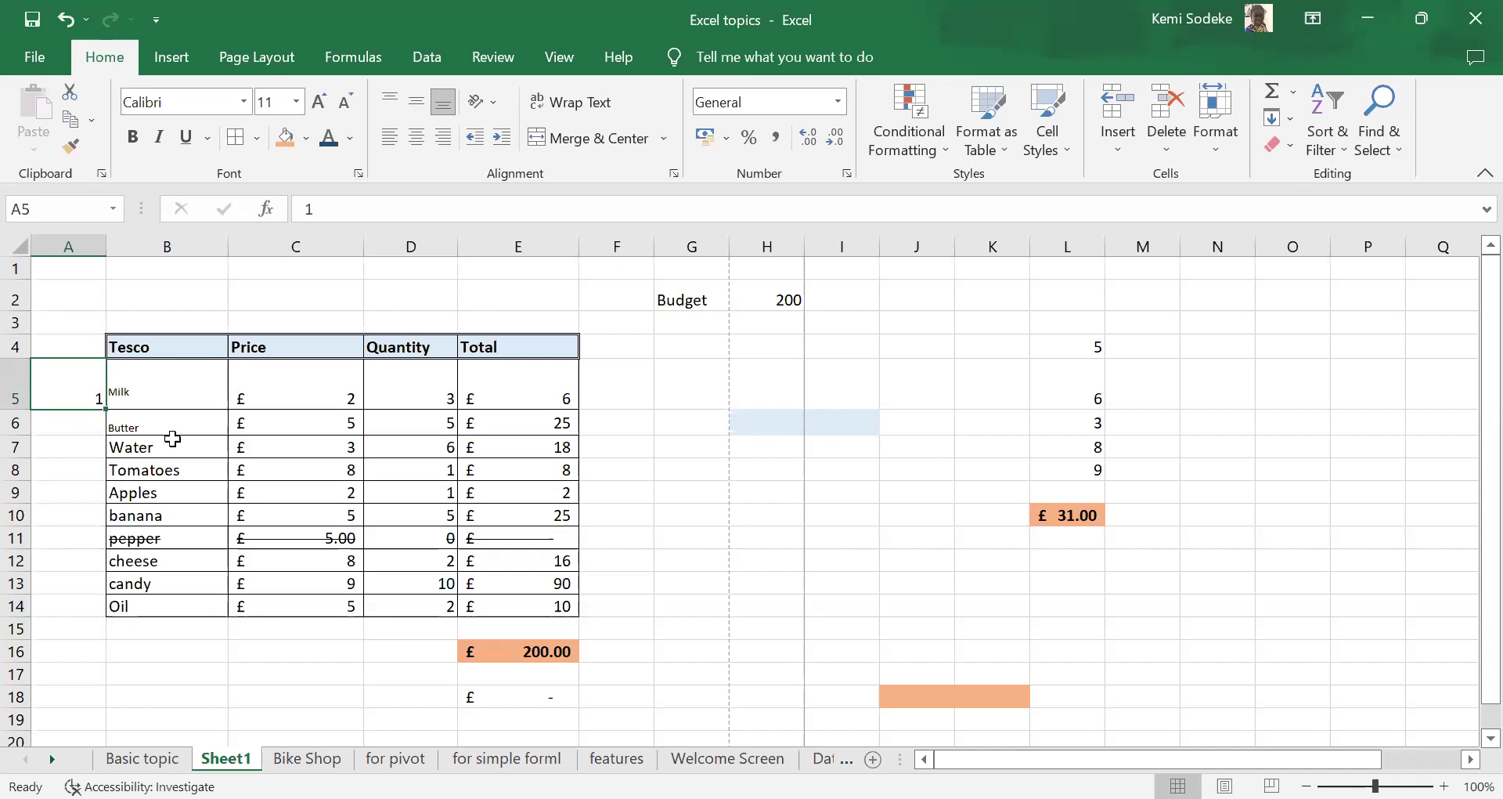
pyautogui.moveTo(106, 411); pyautogui.dragTo(97, 616)
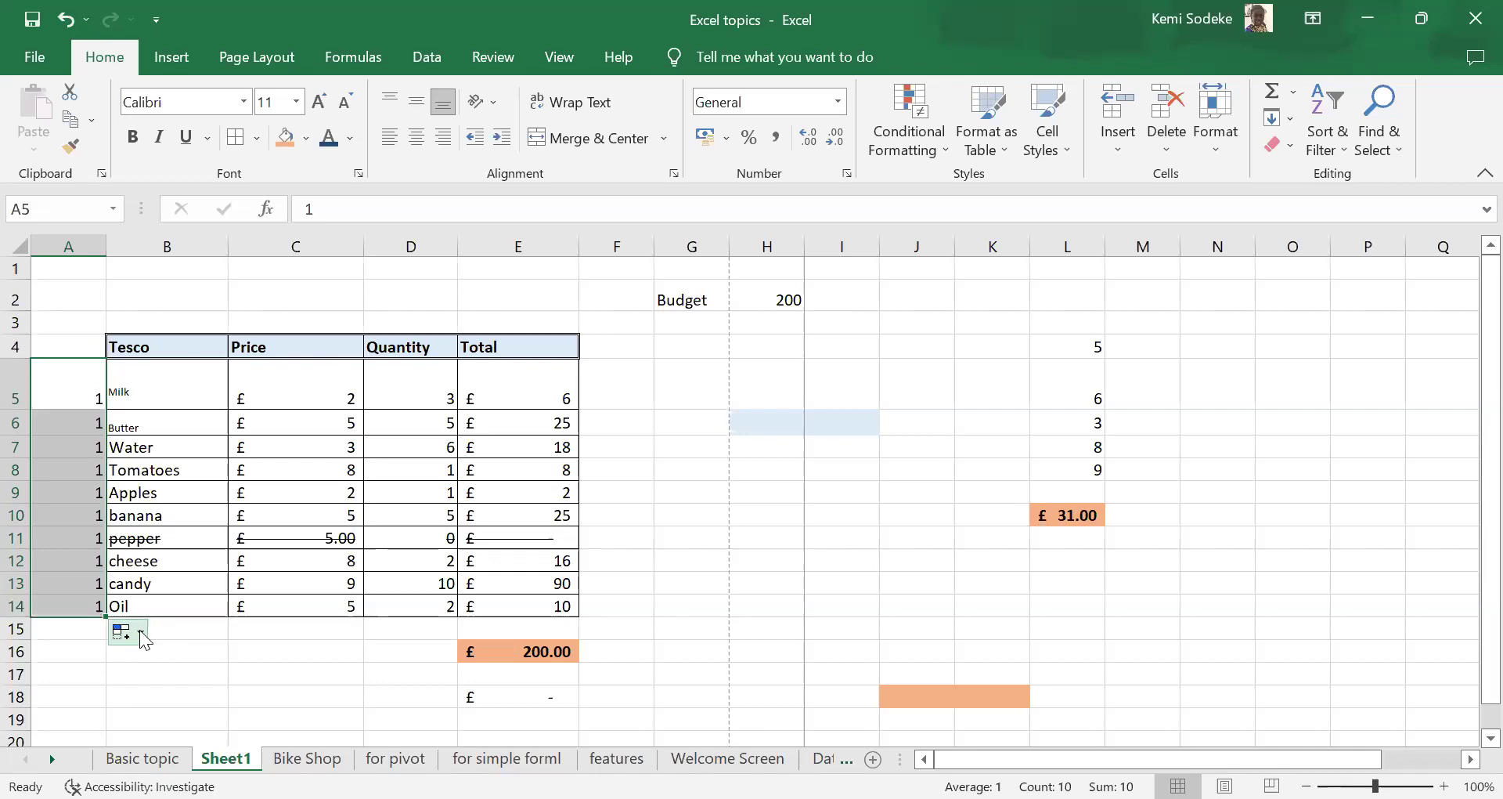
# - Set A5:A14 to Fill Series so the items are numbered 1 to 10
pyautogui.click(139, 631)
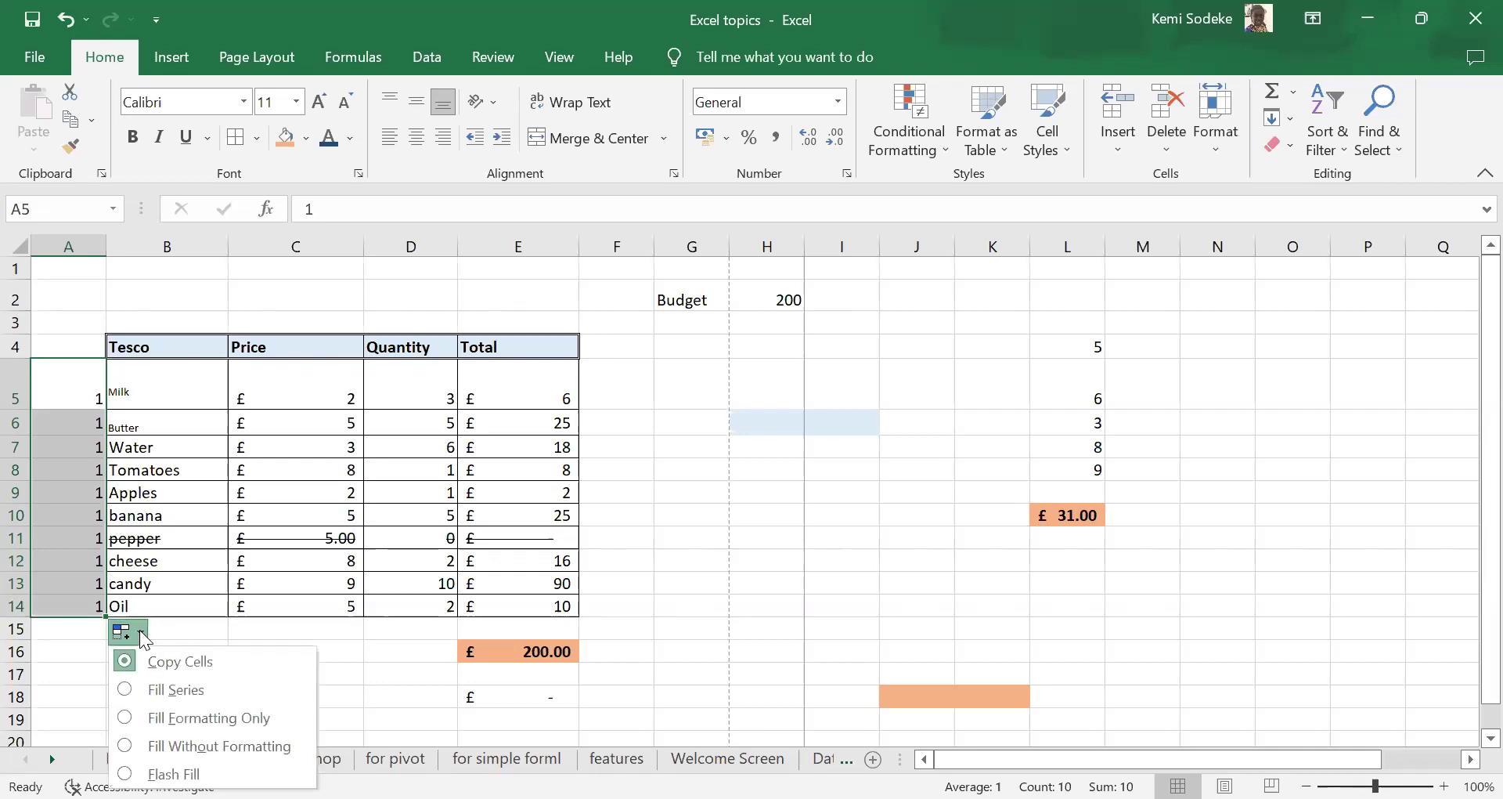
pyautogui.click(191, 689)
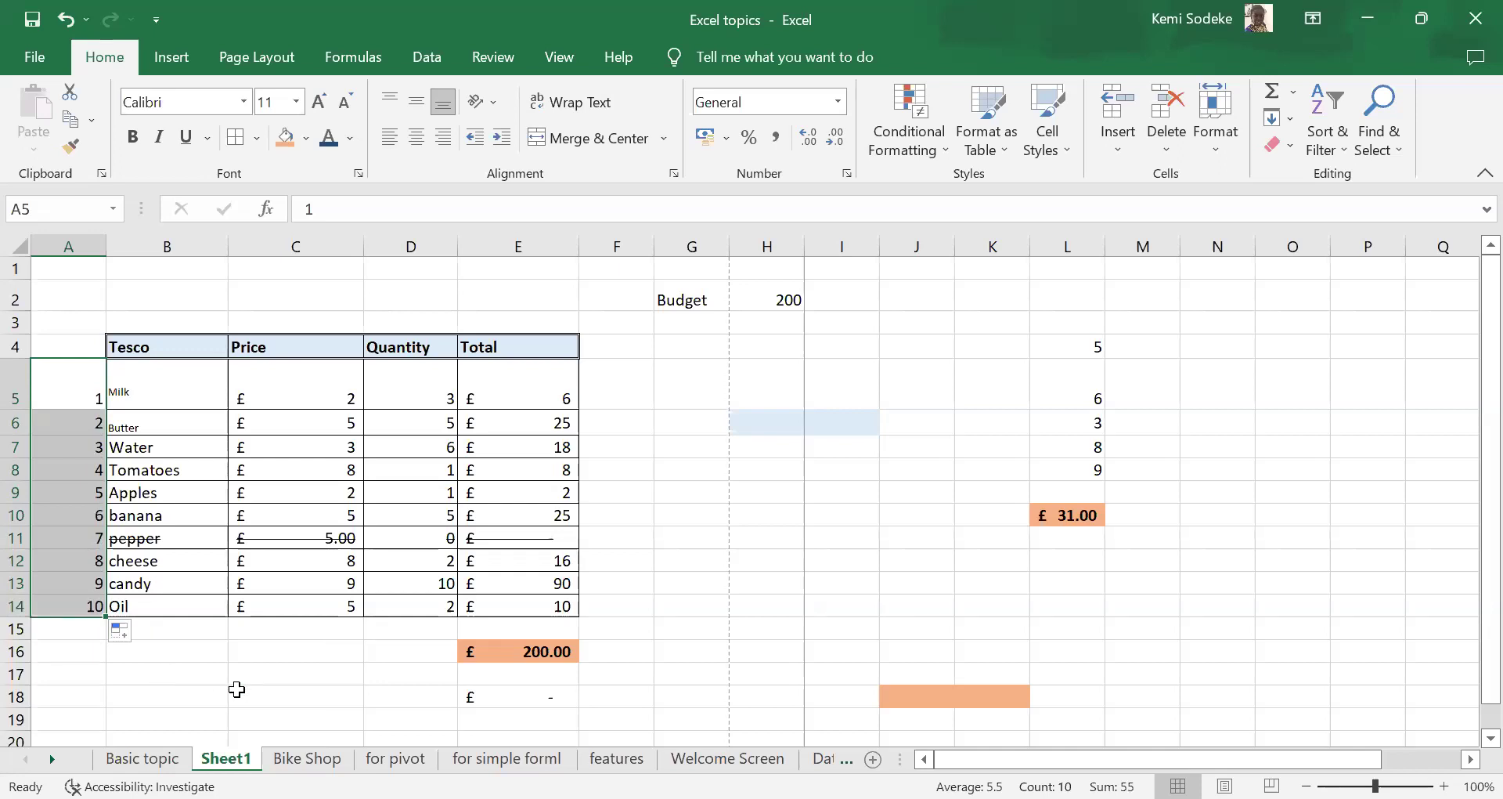
pyautogui.click(92, 650)
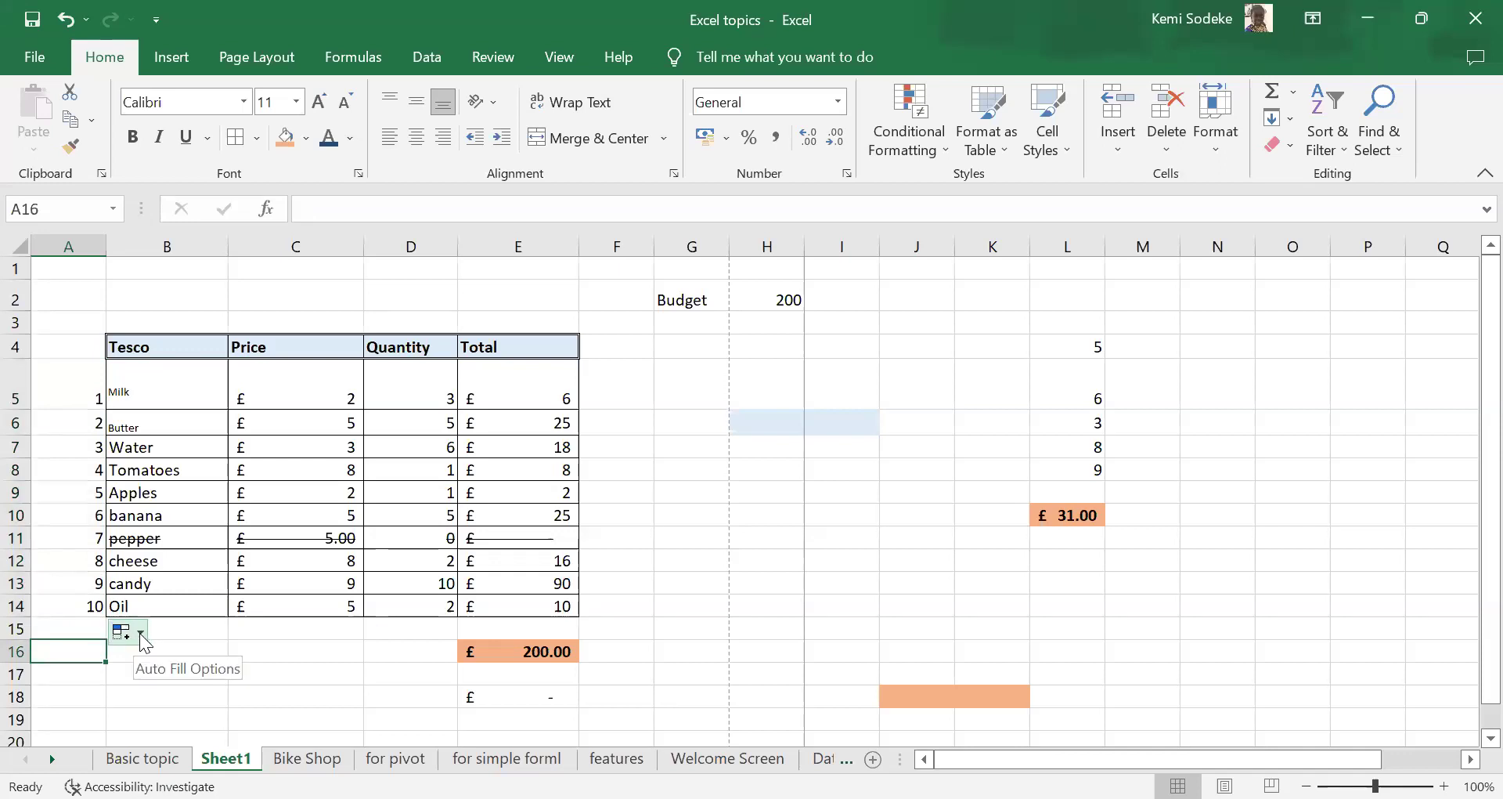
pyautogui.click(139, 633)
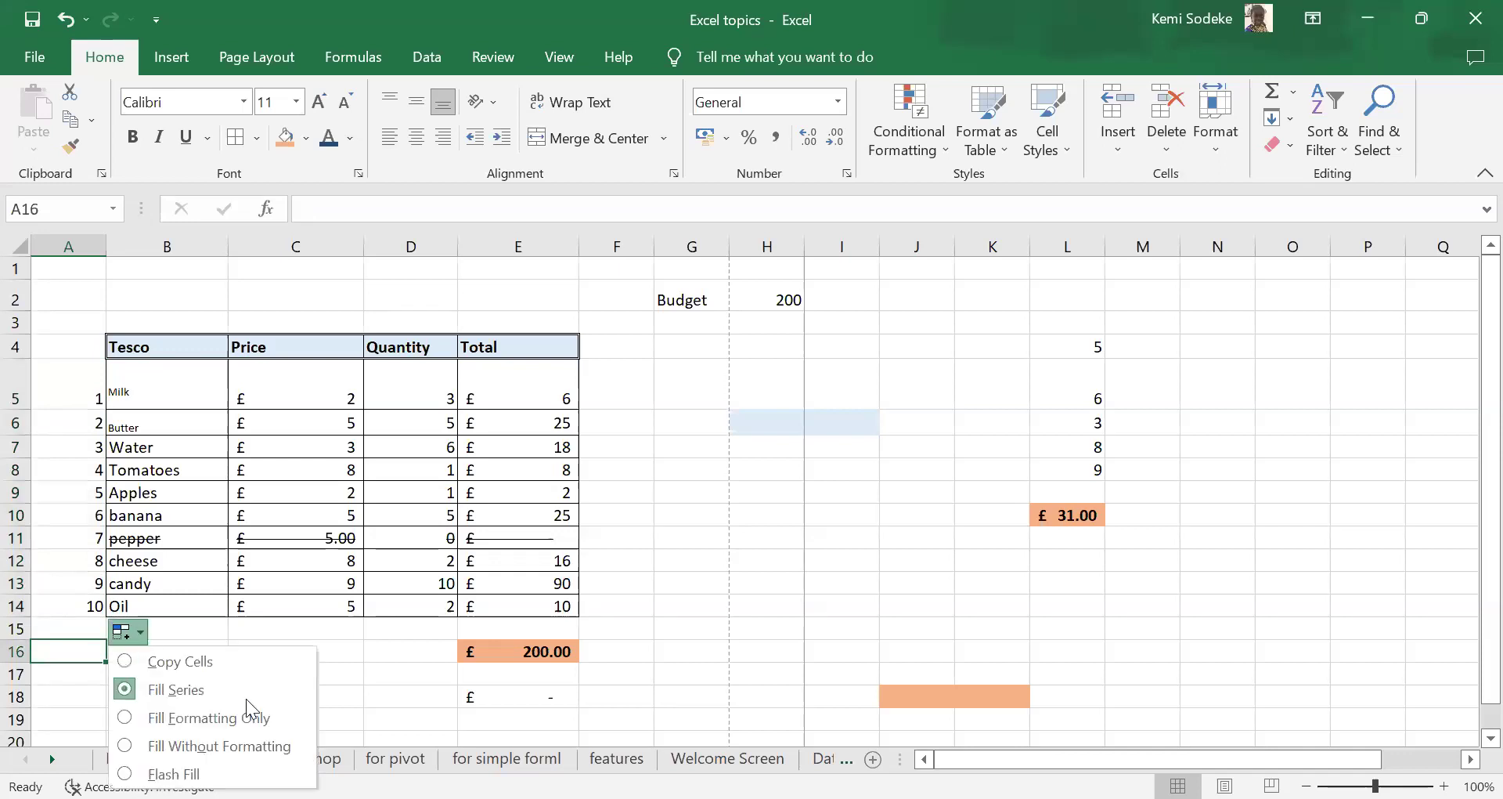
pyautogui.click(168, 662)
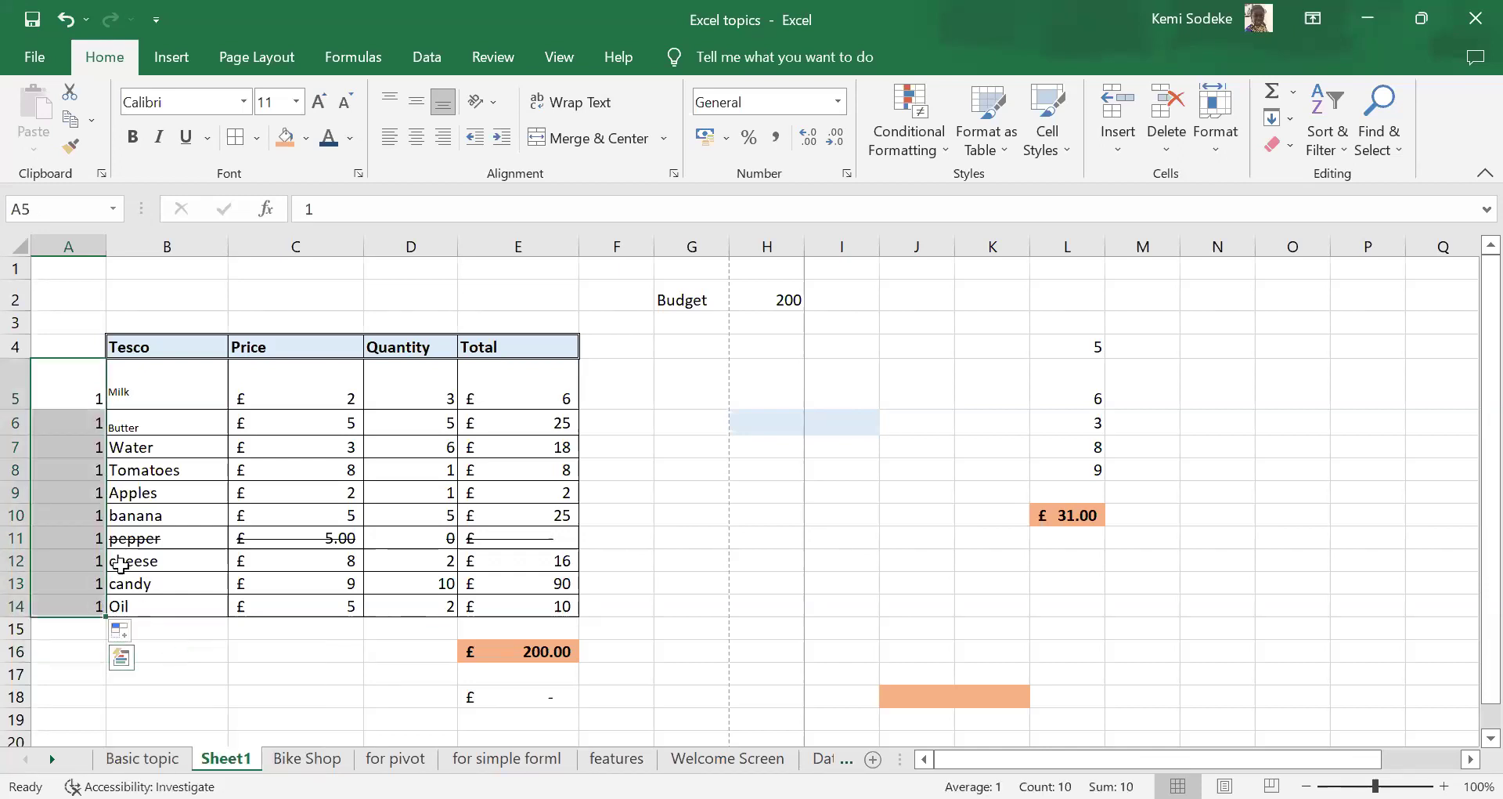
pyautogui.click(141, 632)
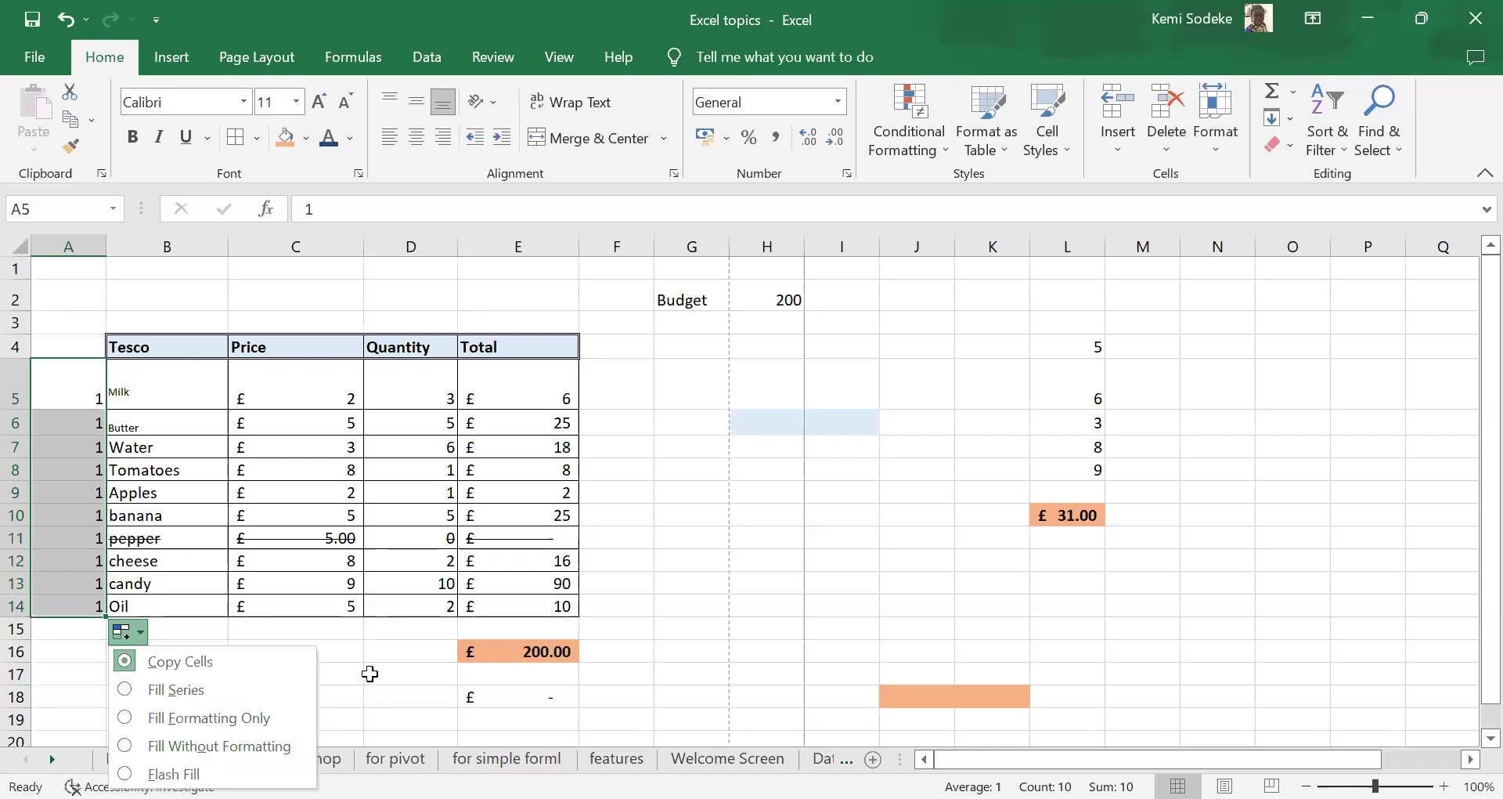
pyautogui.press('Escape')
pyautogui.click(129, 631)
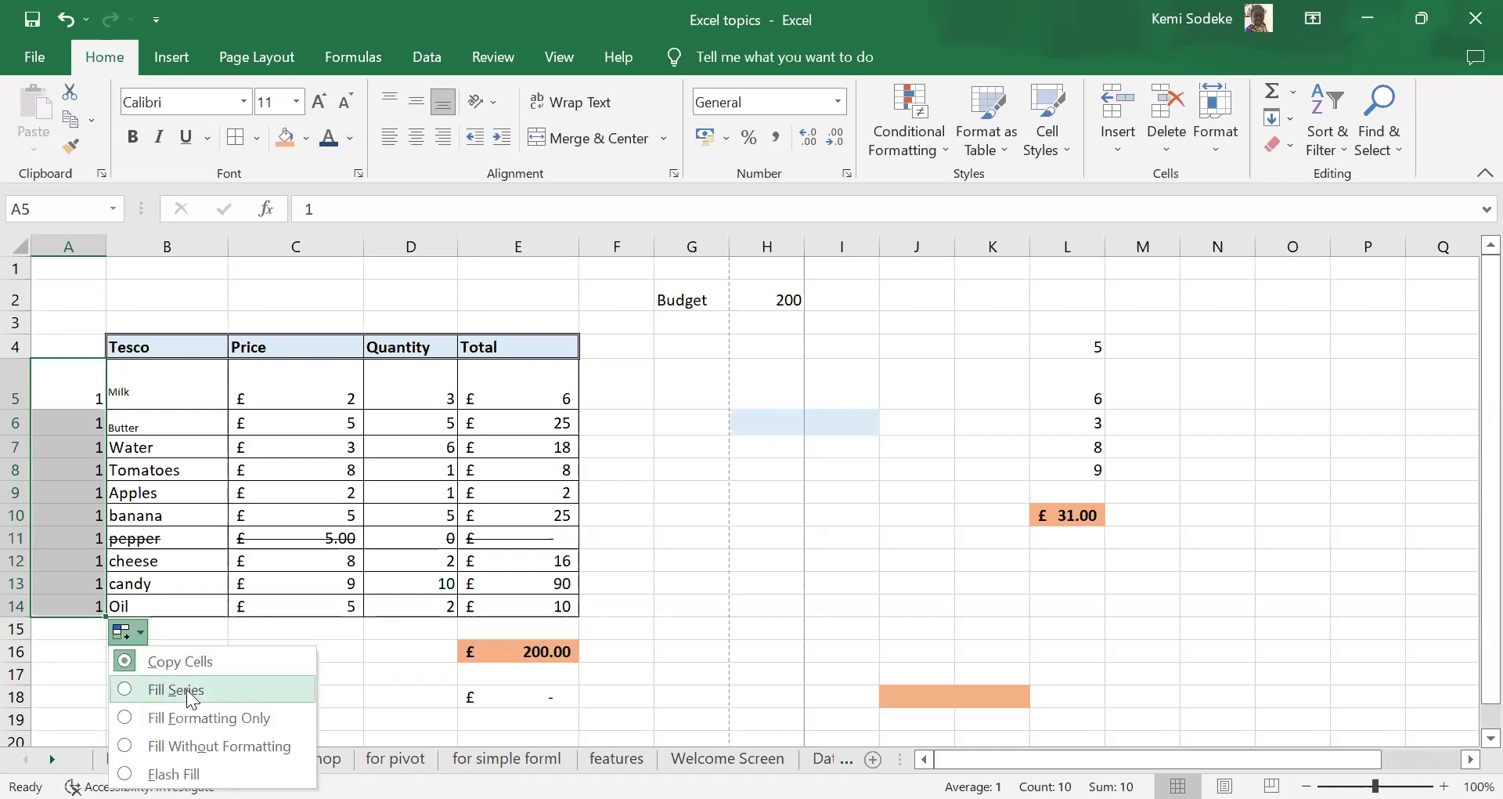
pyautogui.click(186, 689)
pyautogui.click(55, 672)
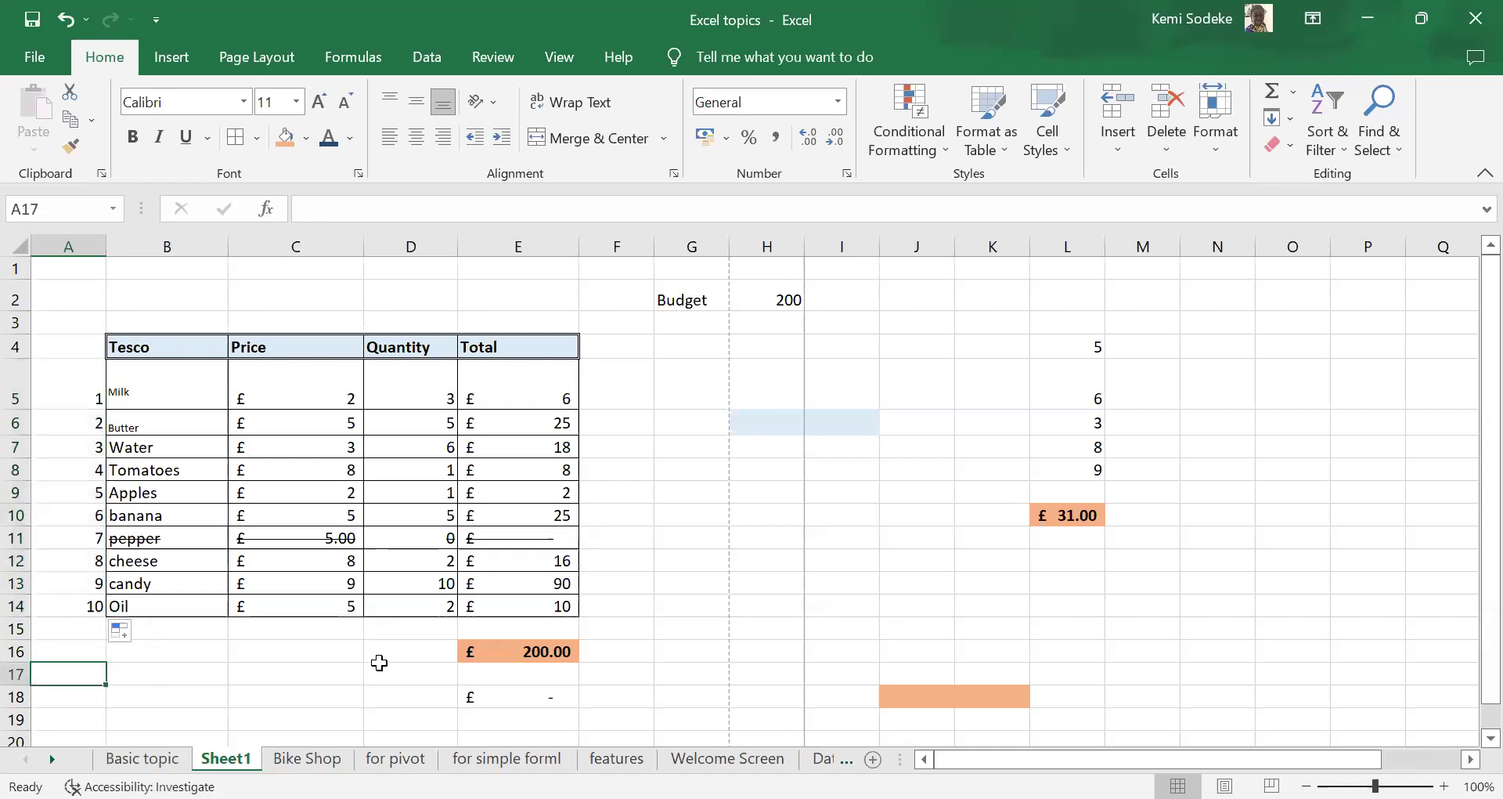
# - Extend the numbering series down to row 26
pyautogui.click(81, 389)
pyautogui.click(79, 607)
pyautogui.scroll(-4, 73, 359)
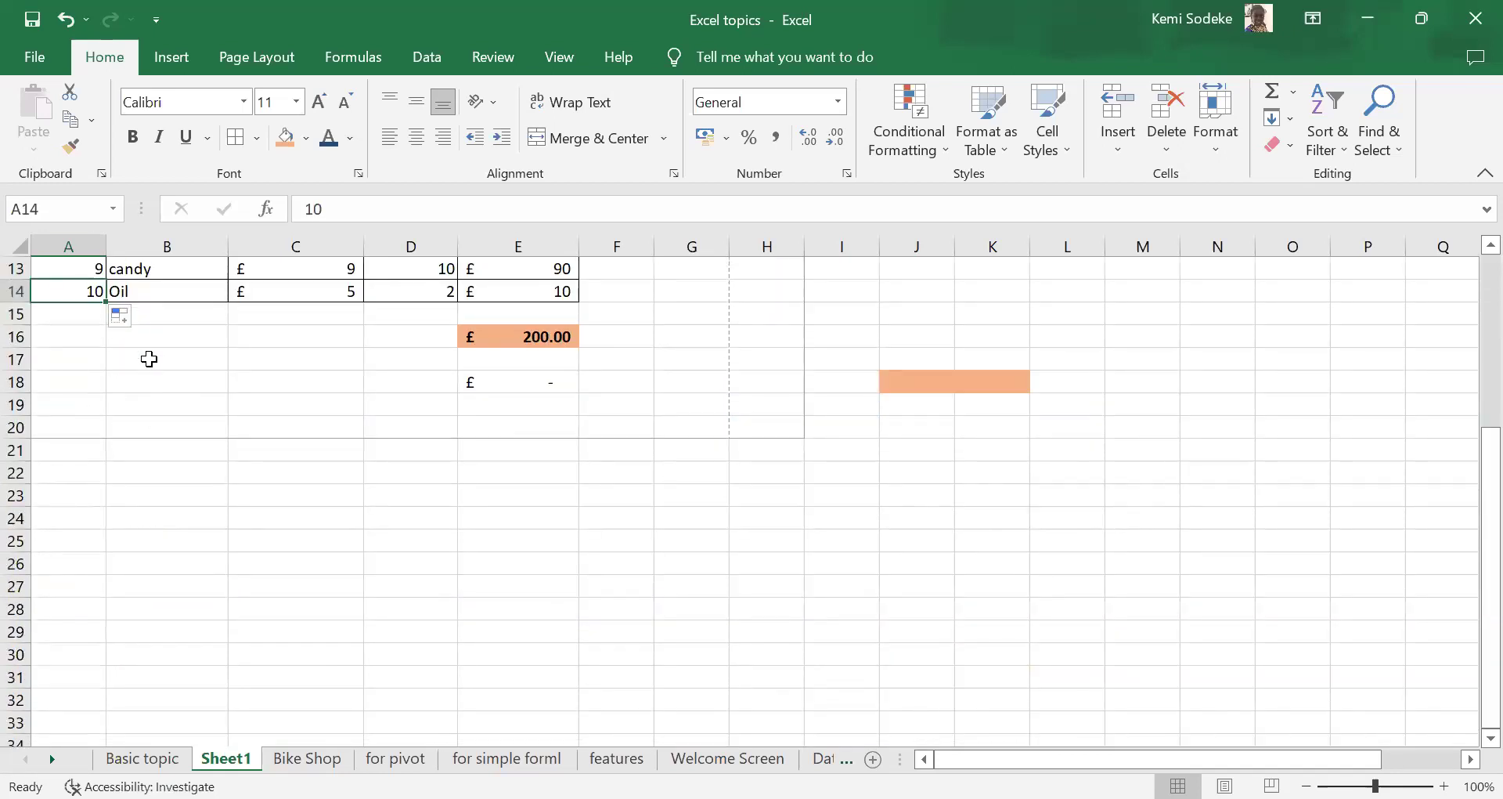
pyautogui.scroll(2, 148, 355)
pyautogui.moveTo(98, 359); pyautogui.dragTo(95, 428)
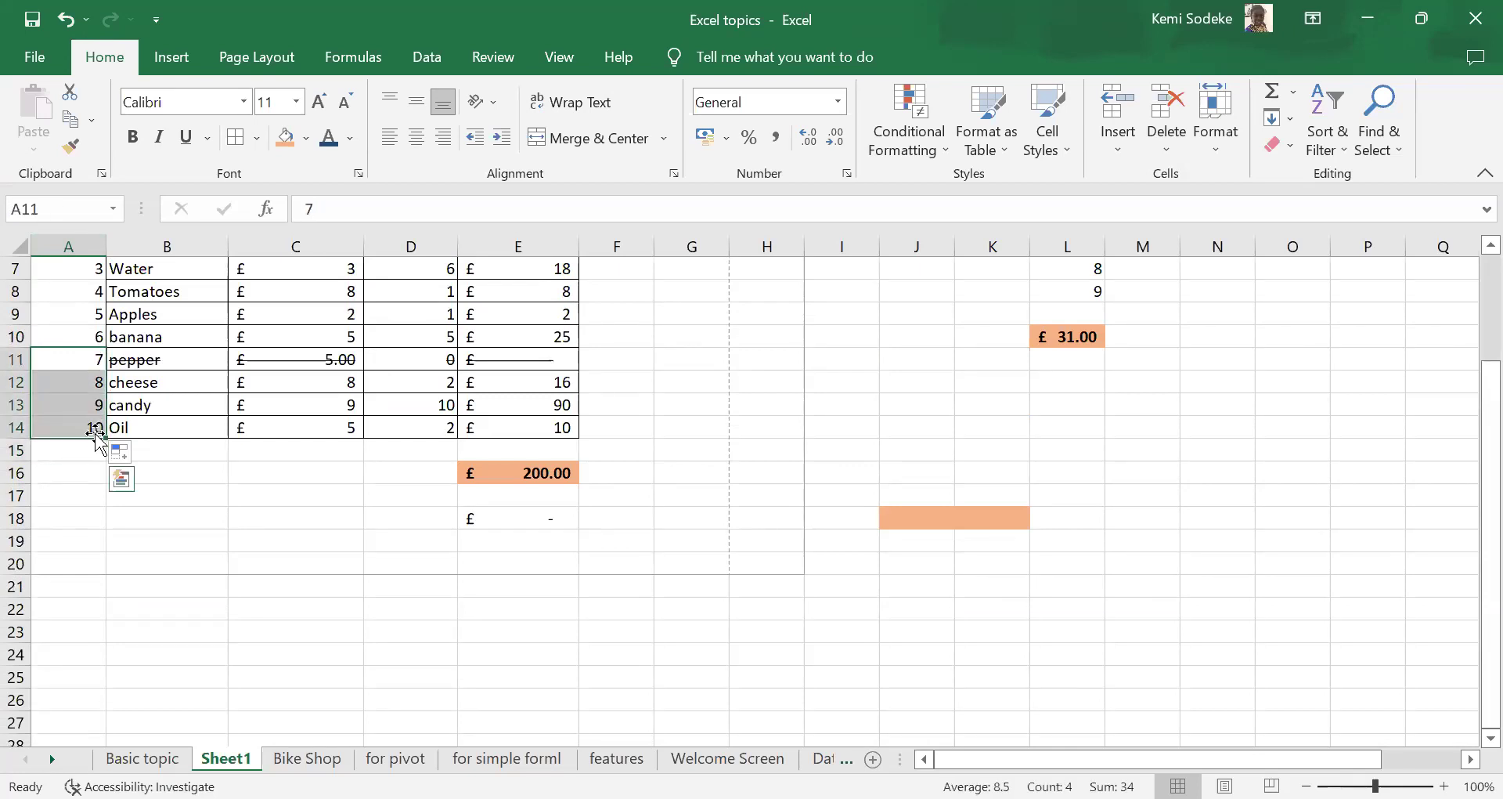
pyautogui.moveTo(105, 717); pyautogui.dragTo(104, 712)
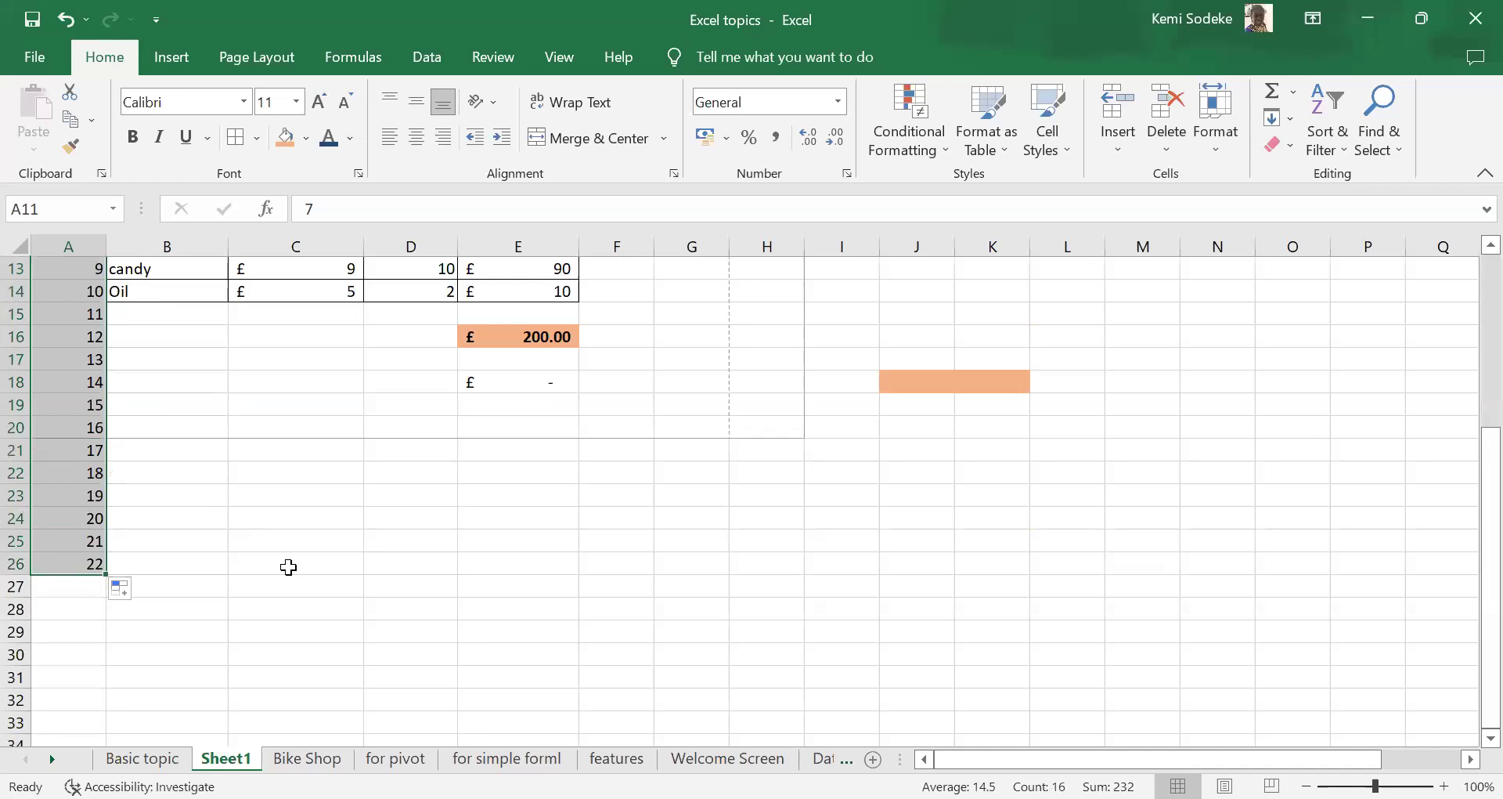
# - Clear the extra series numbers in A15:A26 below the table
pyautogui.moveTo(91, 310); pyautogui.dragTo(94, 563)
pyautogui.press('Delete')
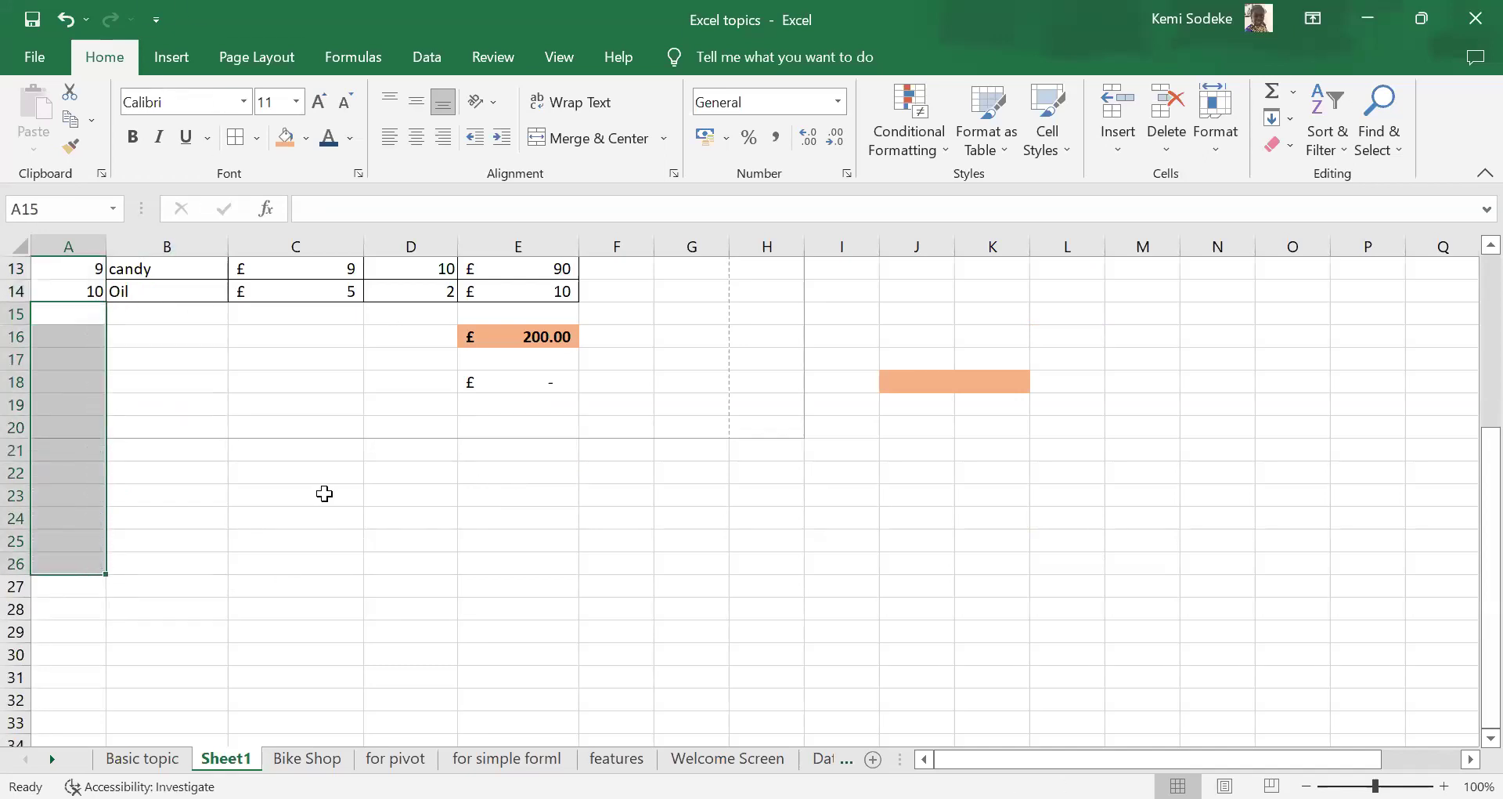
pyautogui.scroll(3, 322, 493)
pyautogui.scroll(-5, 580, 429)
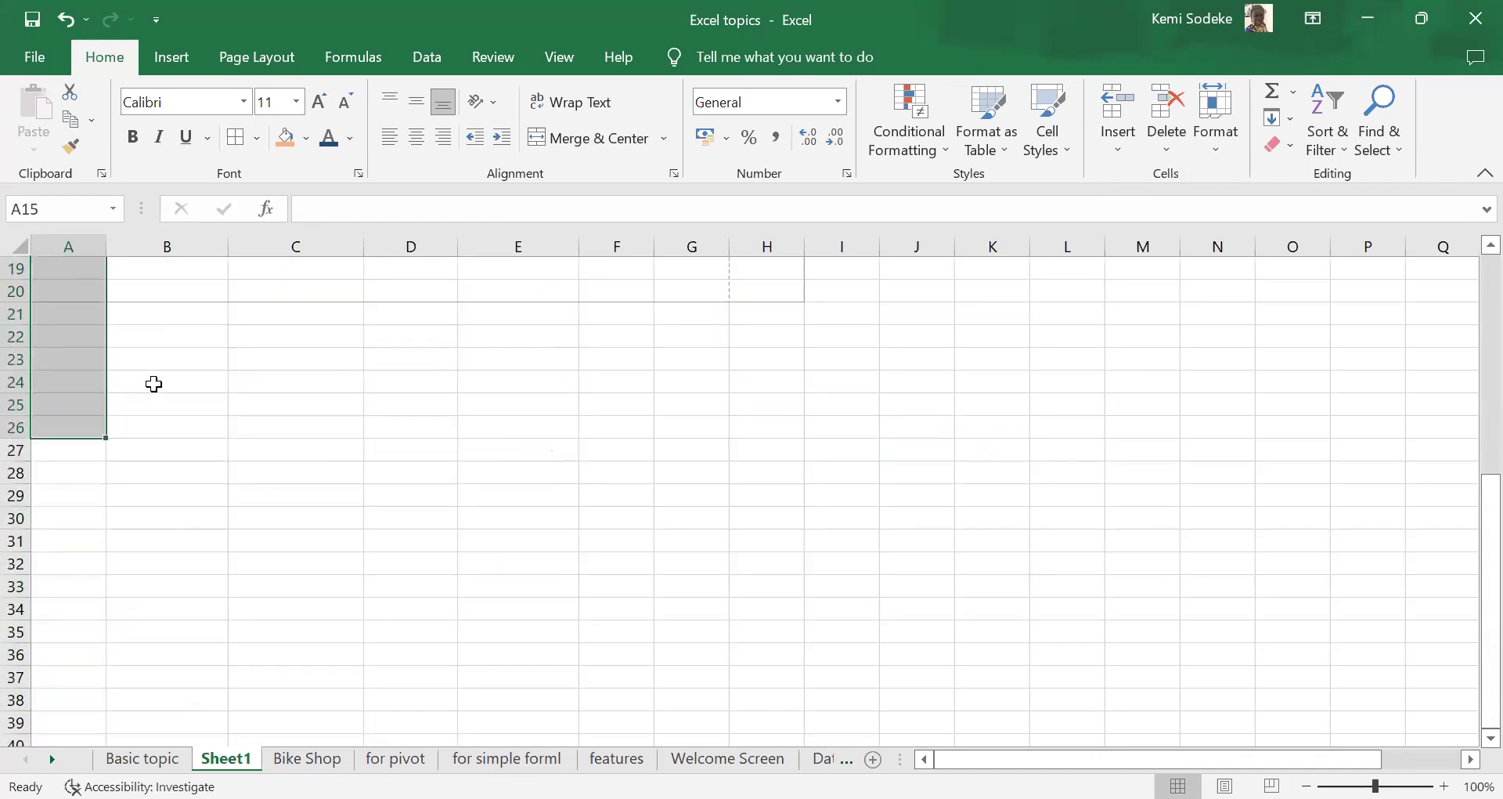
# - Enter Mon in B22 and fill it down to B30 as copied cells
pyautogui.click(153, 337)
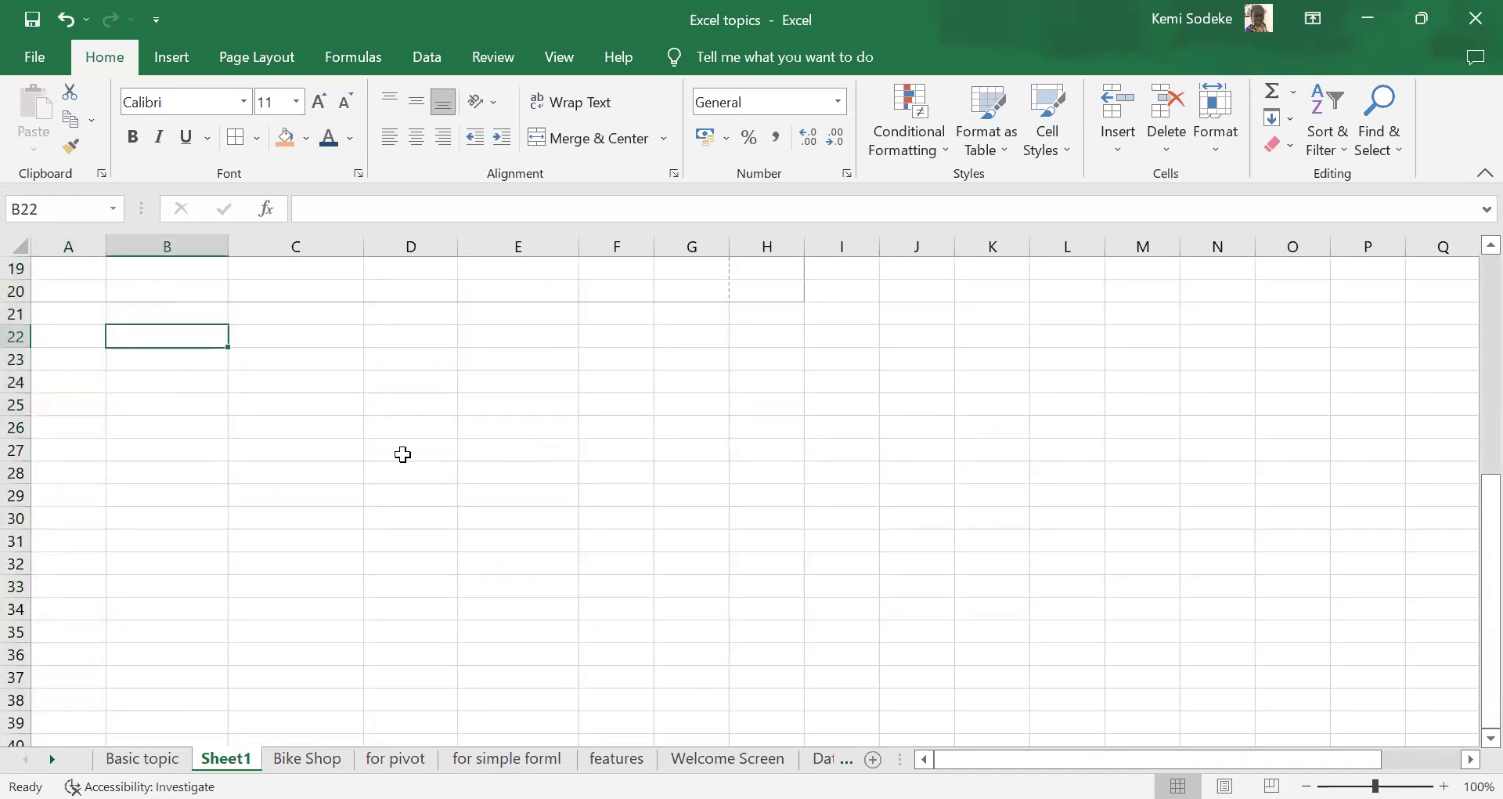
pyautogui.write('Mon')
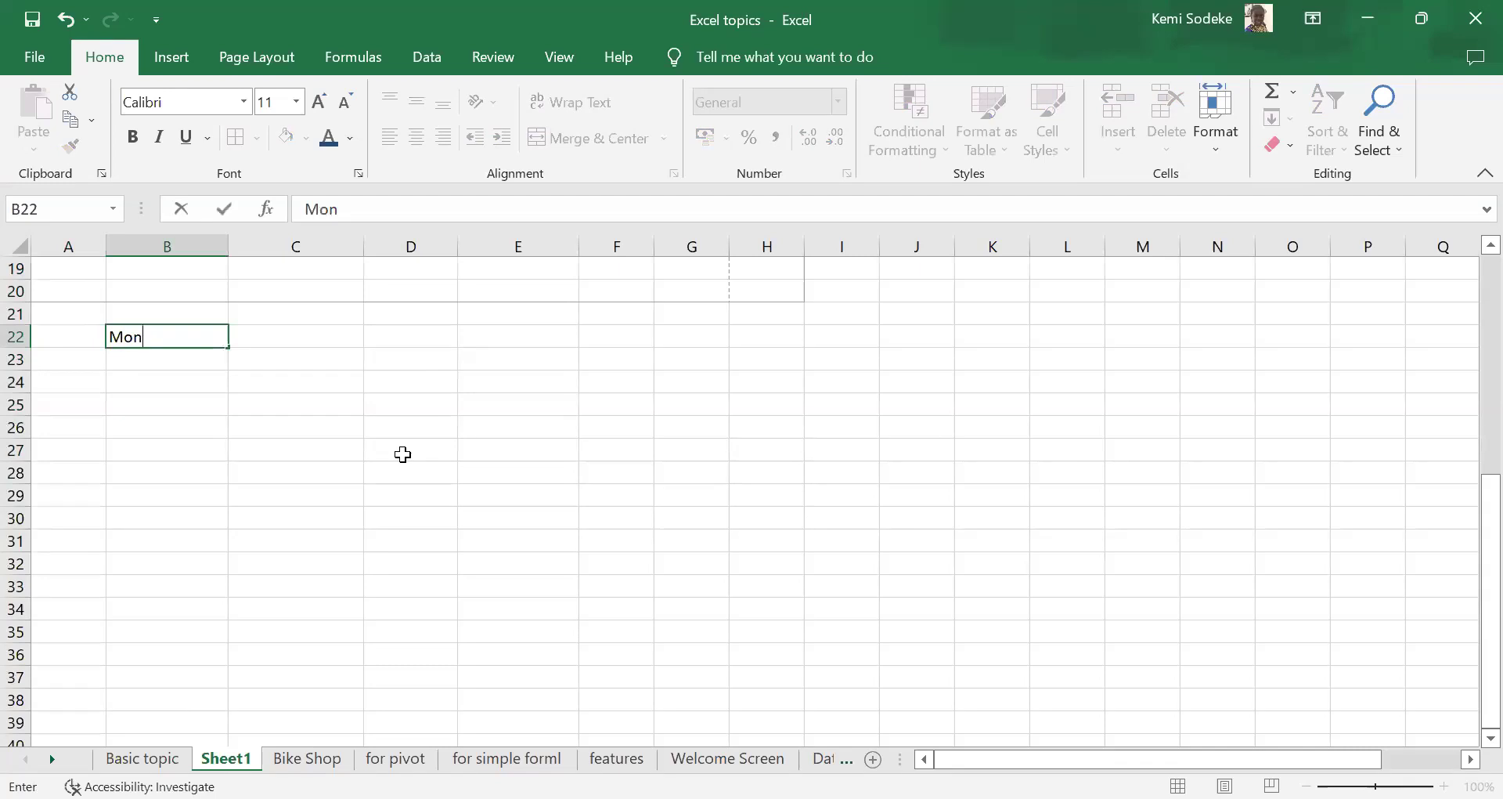
pyautogui.press('Return')
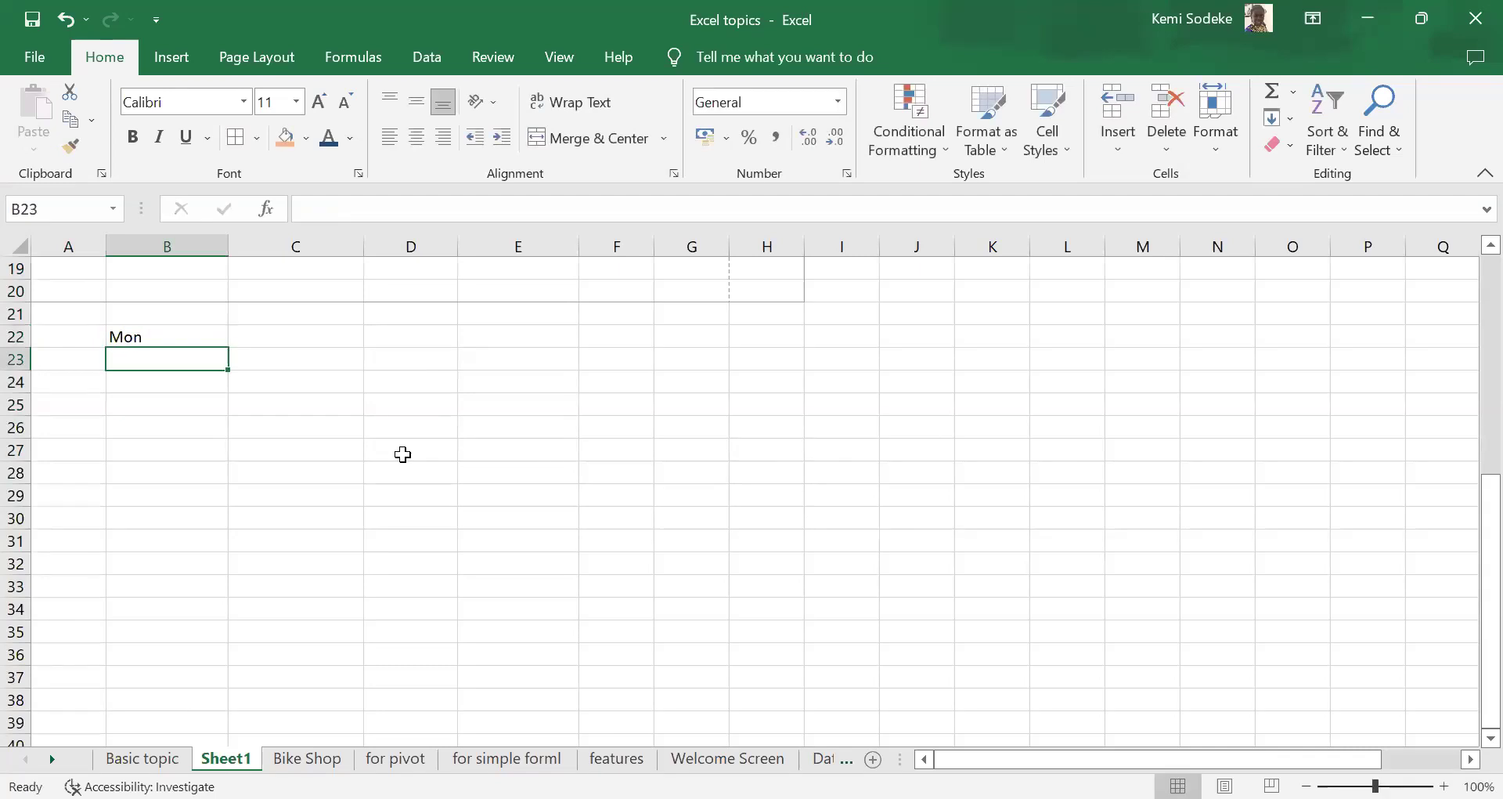
pyautogui.click(154, 332)
pyautogui.moveTo(229, 349); pyautogui.dragTo(202, 580)
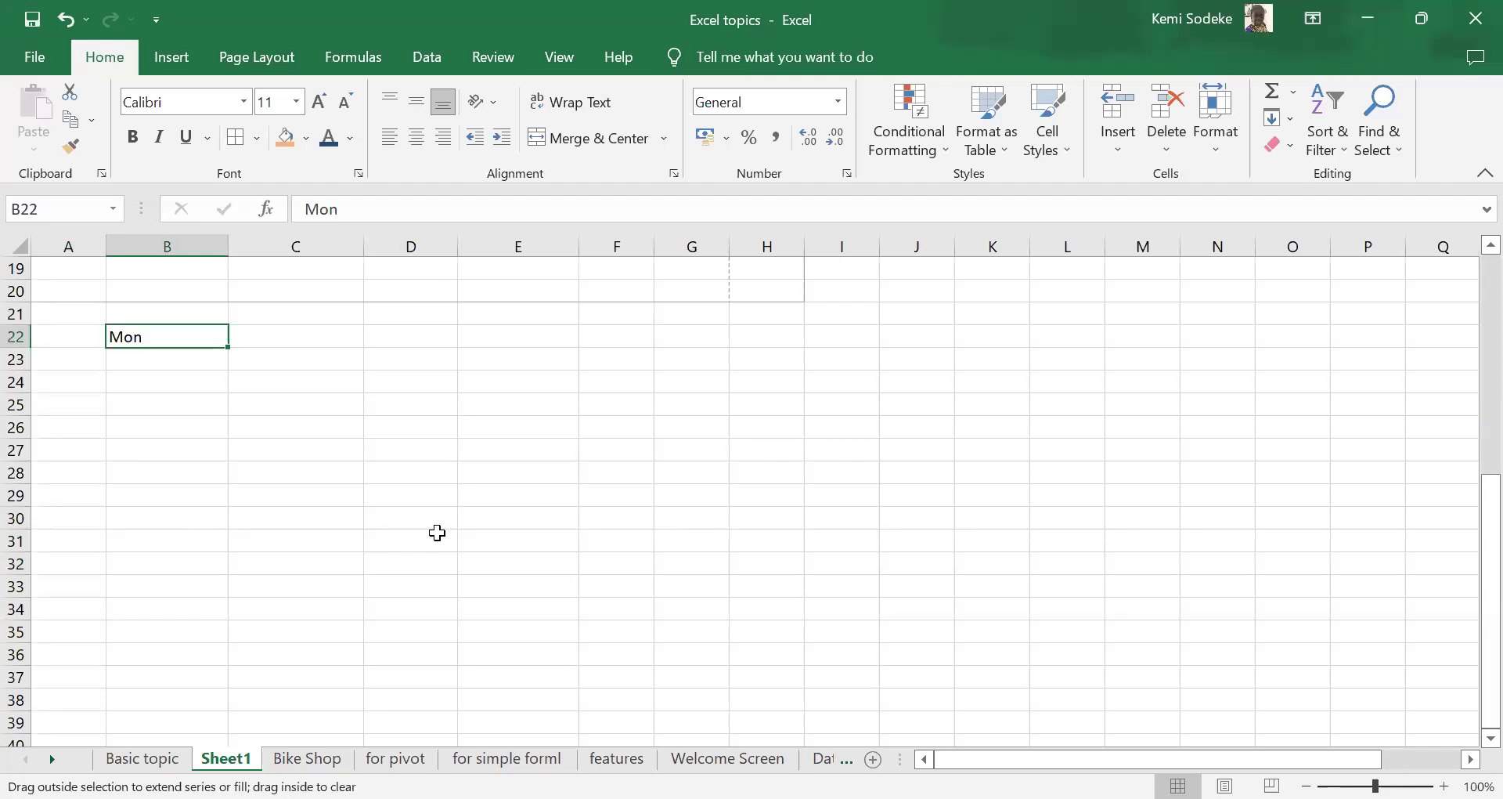
pyautogui.moveTo(436, 532); pyautogui.dragTo(192, 523)
pyautogui.click(251, 544)
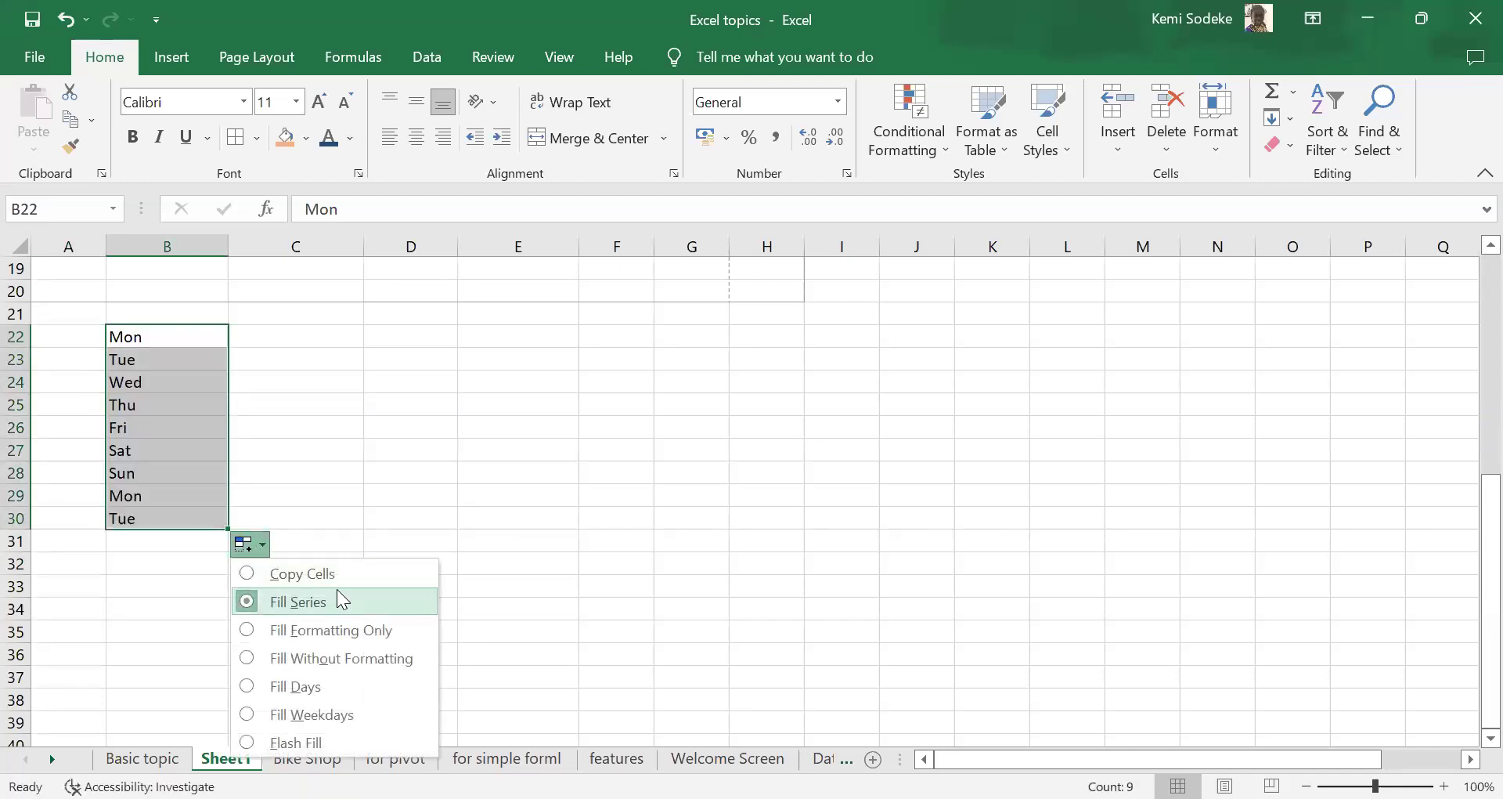
pyautogui.click(346, 570)
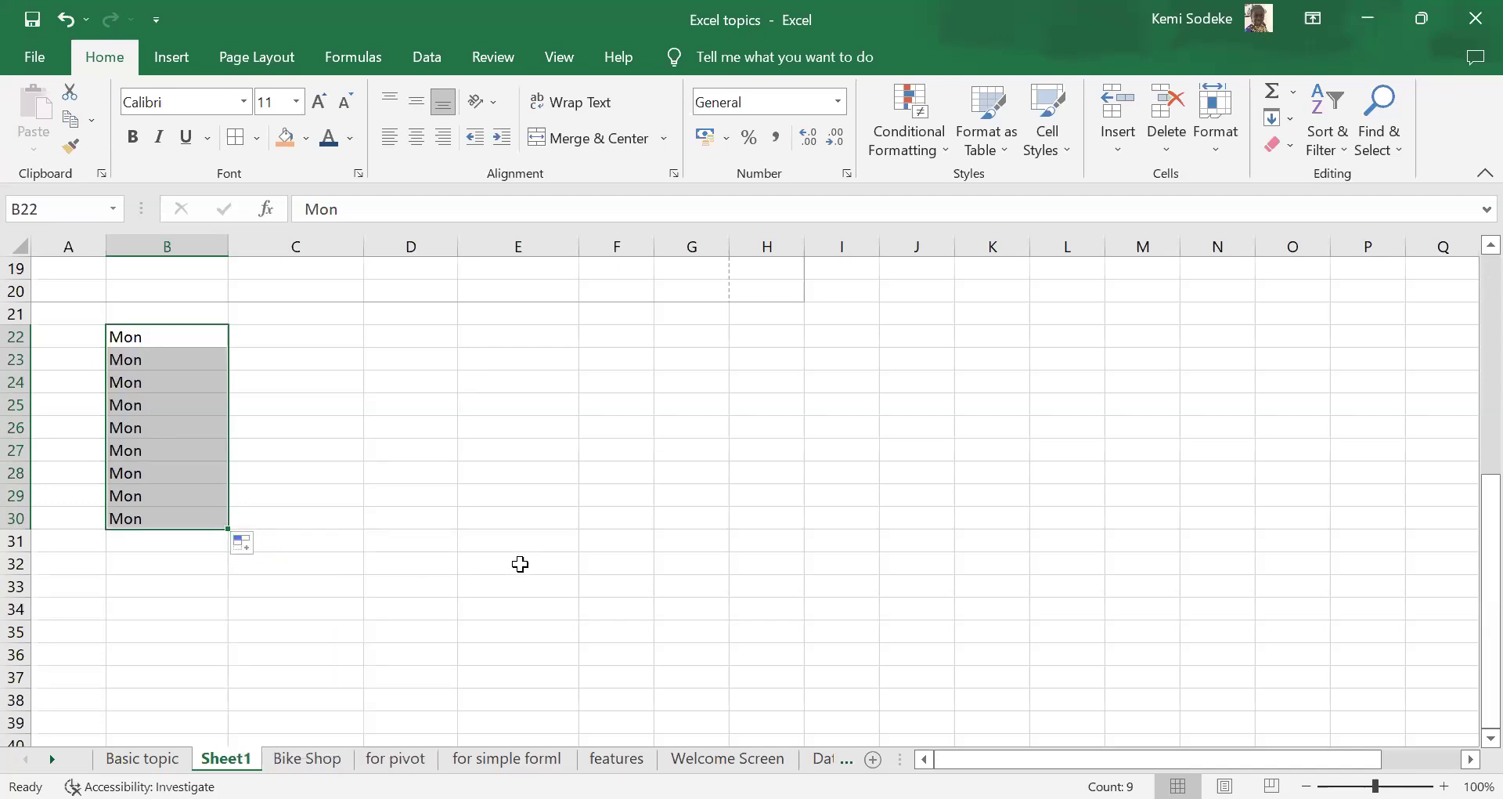
# - Switch the B22:B30 fill to a day series running Mon through Sun, Mon, Tue
pyautogui.click(166, 334)
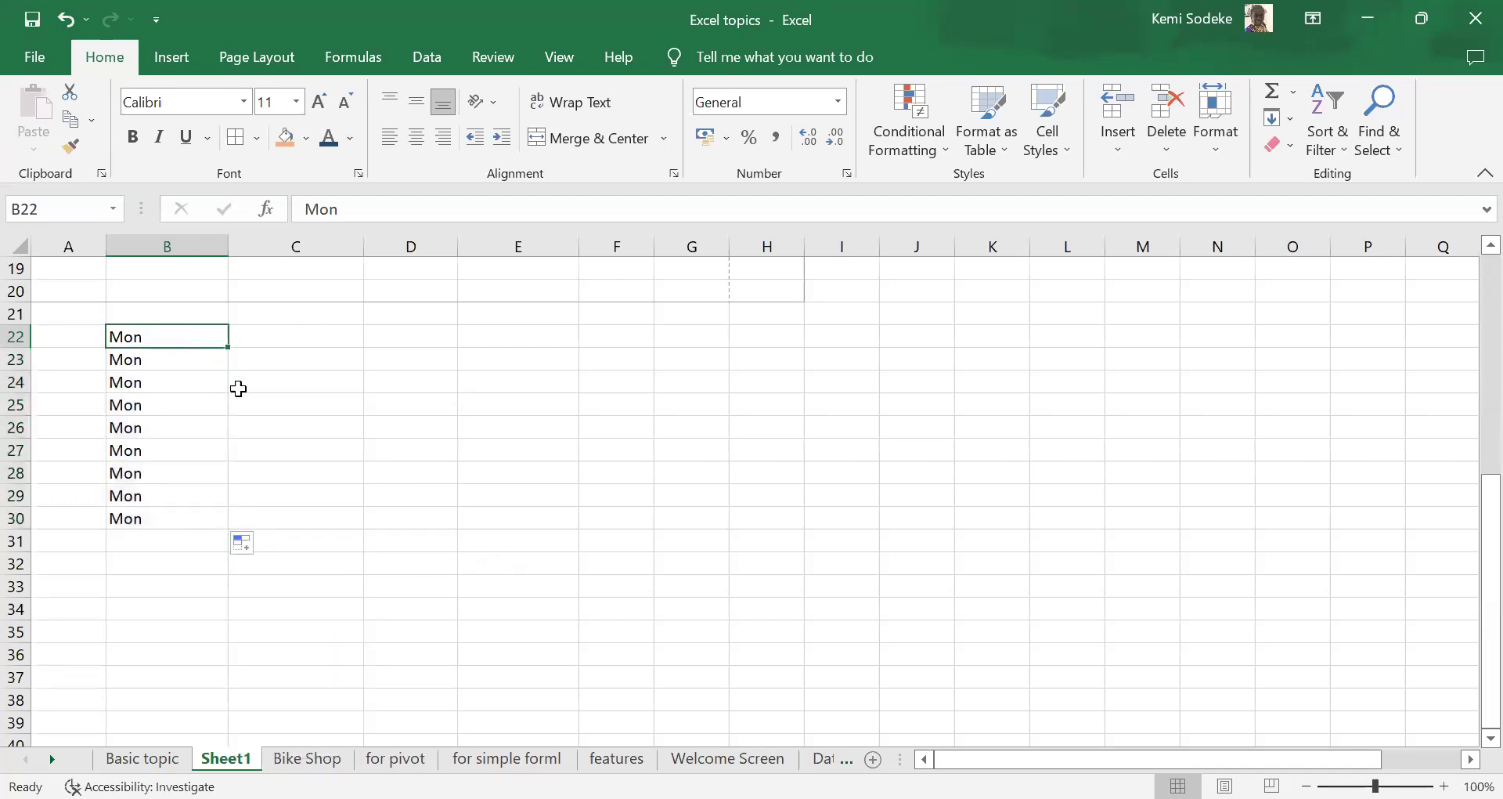
pyautogui.click(250, 550)
pyautogui.click(329, 603)
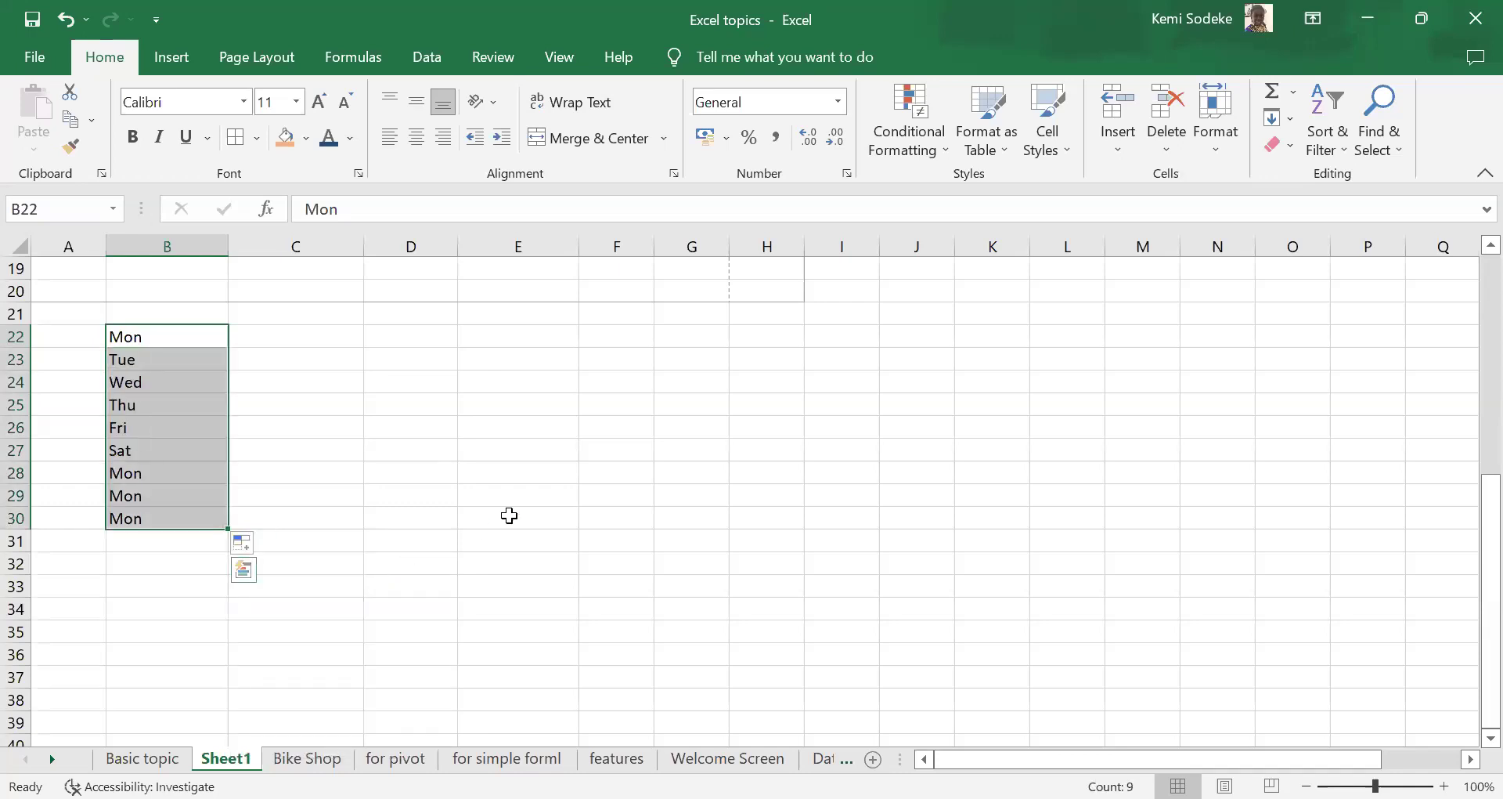
pyautogui.scroll(2, 522, 503)
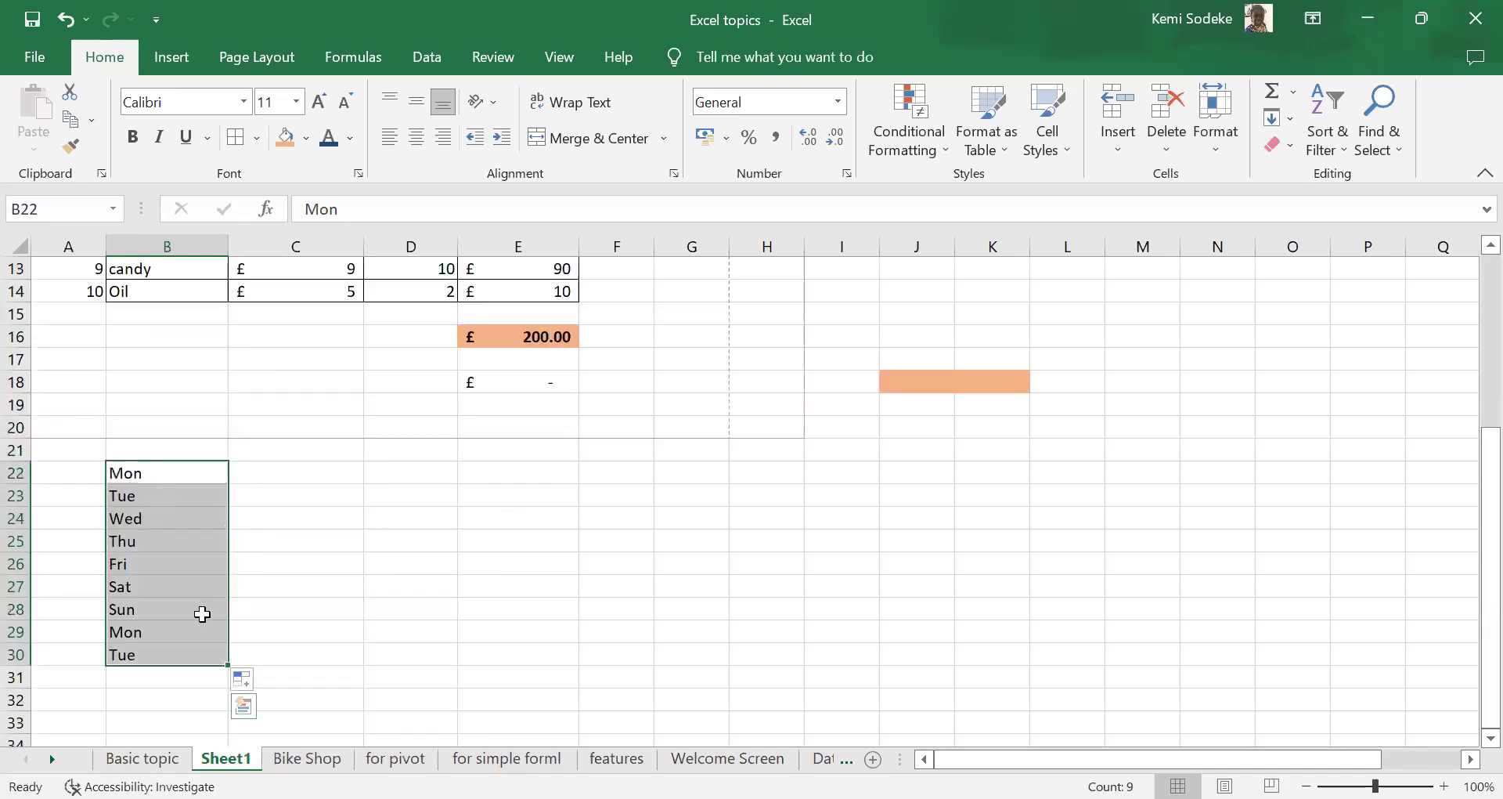
pyautogui.moveTo(162, 608); pyautogui.dragTo(158, 650)
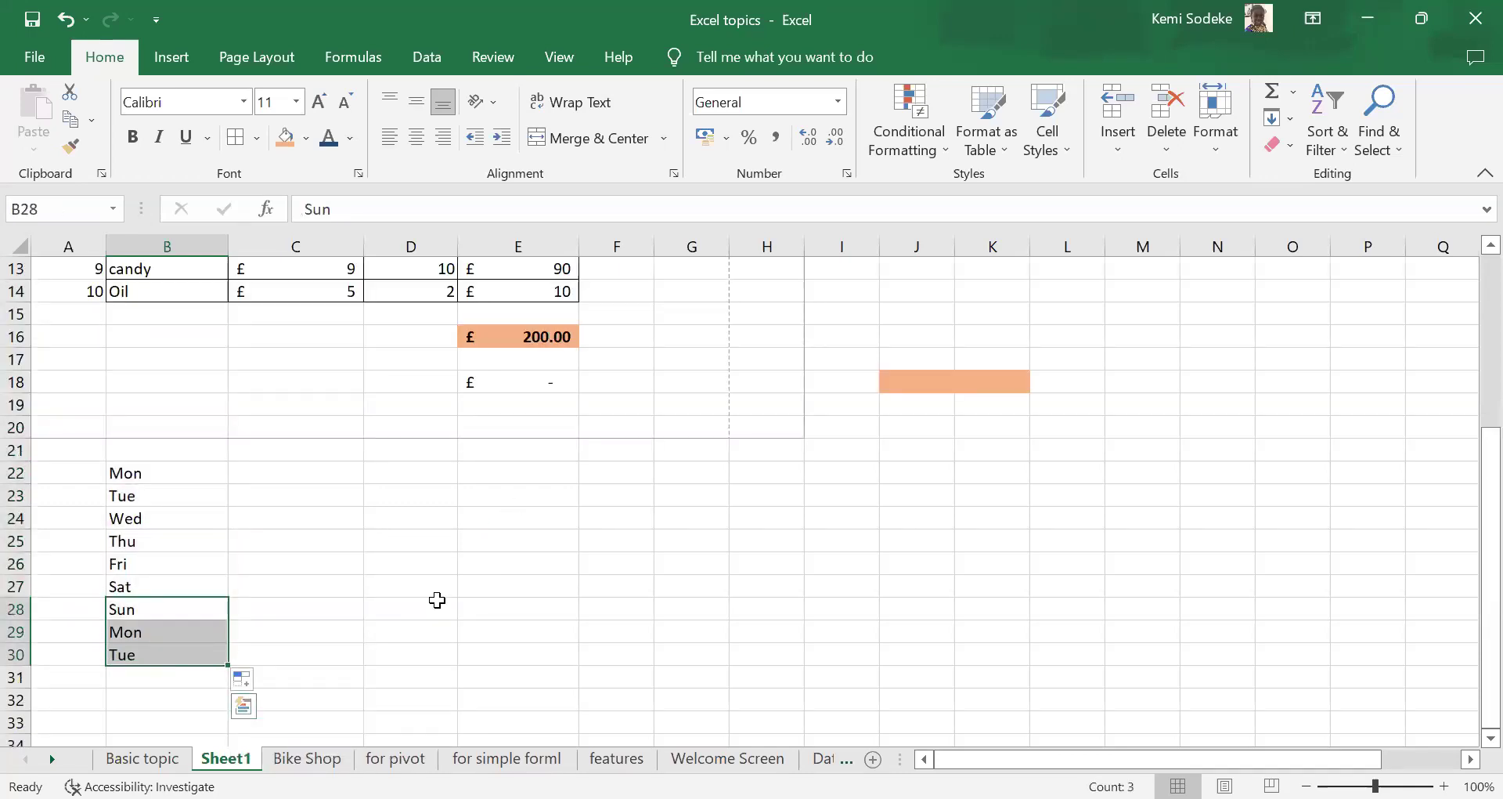
pyautogui.moveTo(175, 631); pyautogui.dragTo(178, 660)
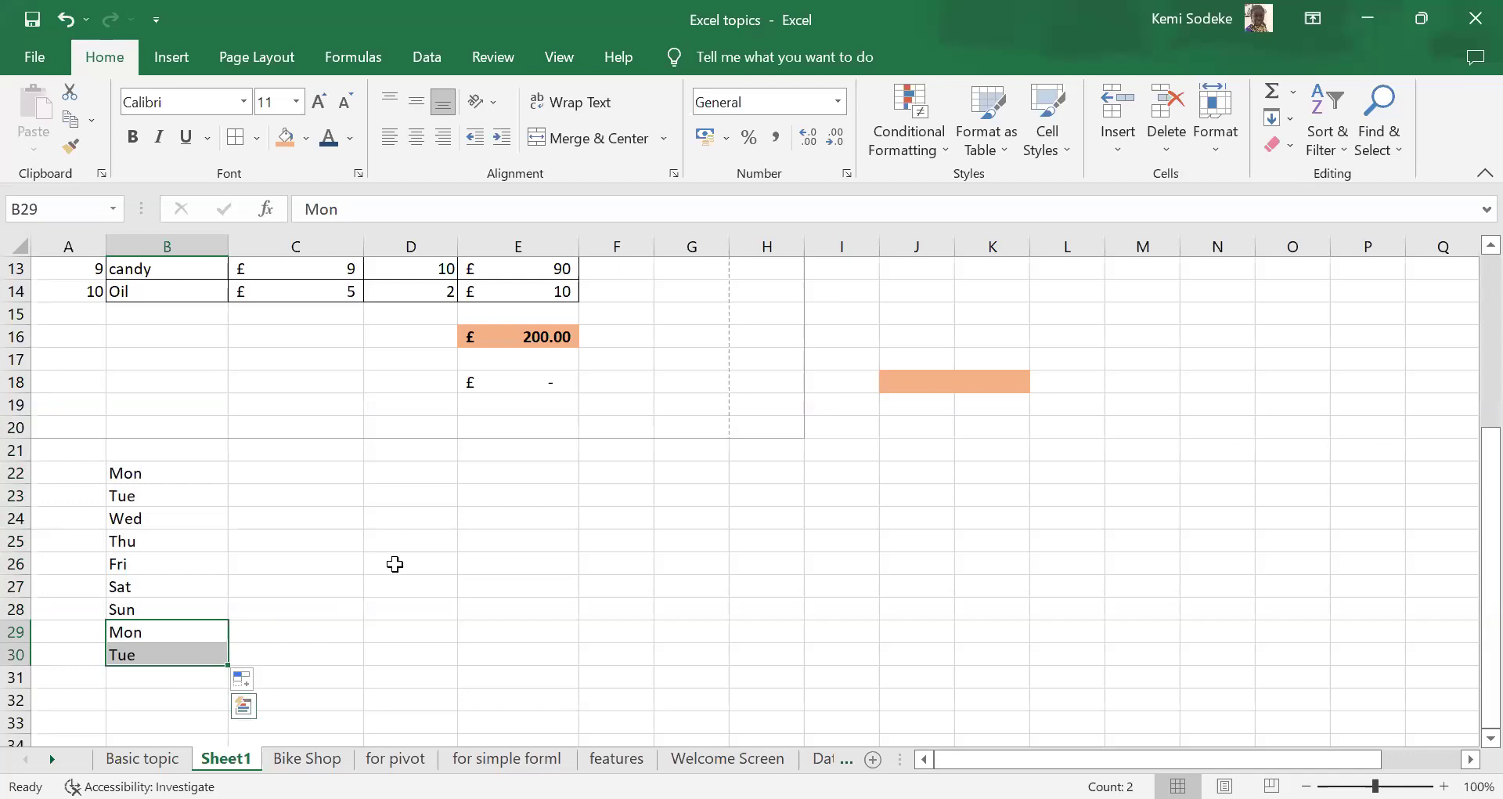
pyautogui.scroll(-1, 360, 559)
pyautogui.scroll(5, 360, 559)
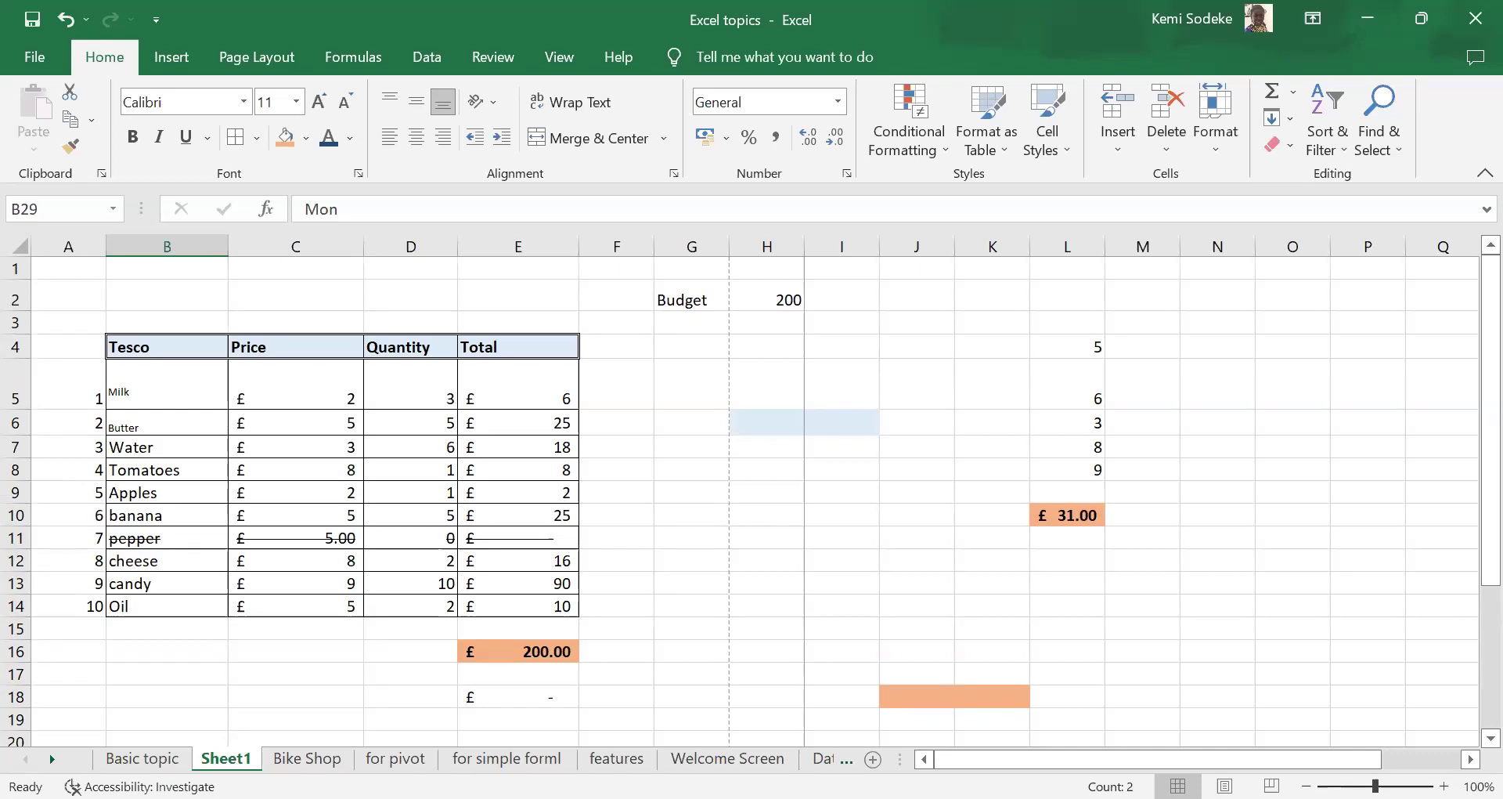
pyautogui.hotkey('ctrl', 'pageup')
pyautogui.scroll(-2, 282, 501)
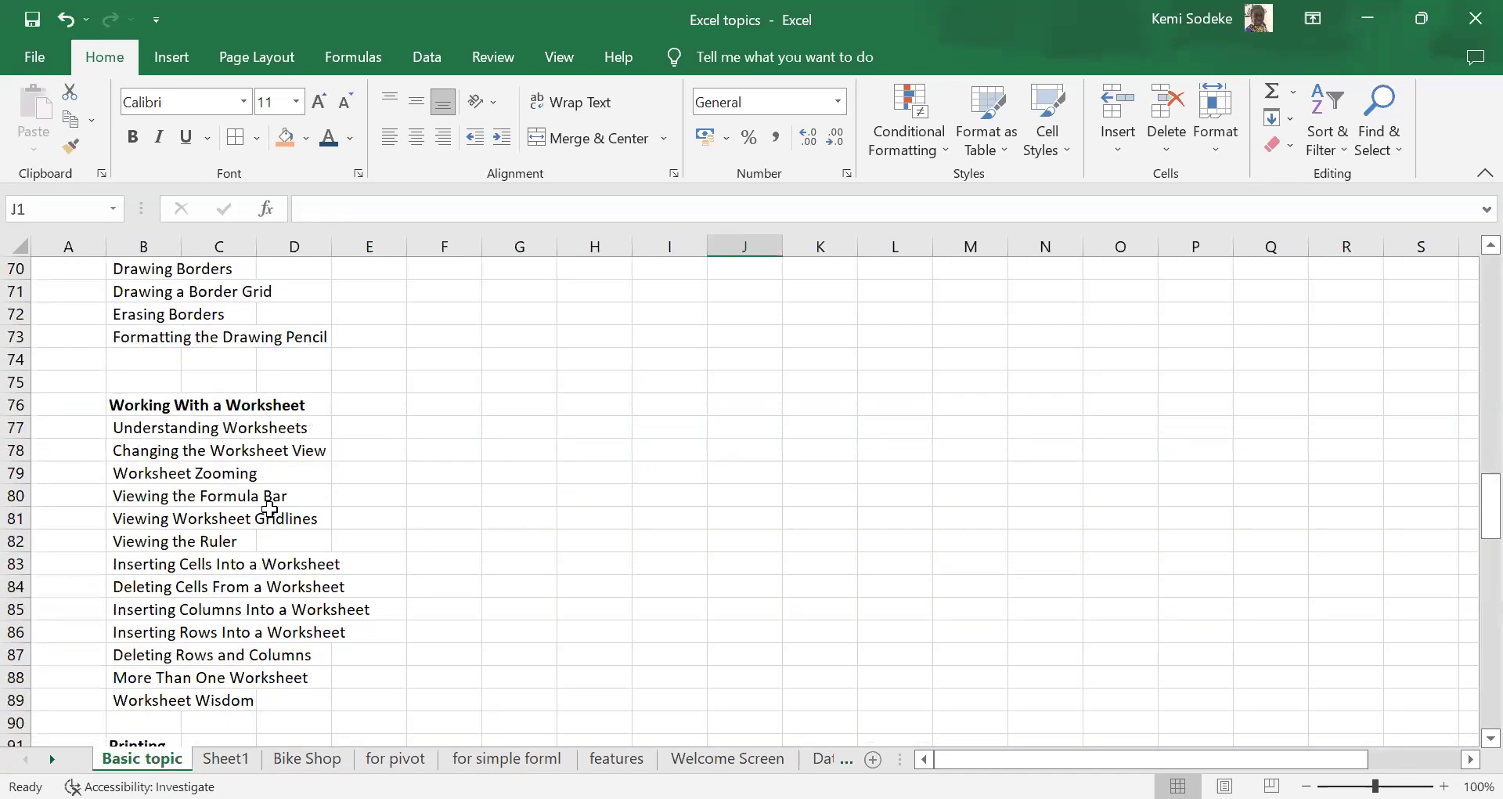
pyautogui.scroll(-4, 269, 509)
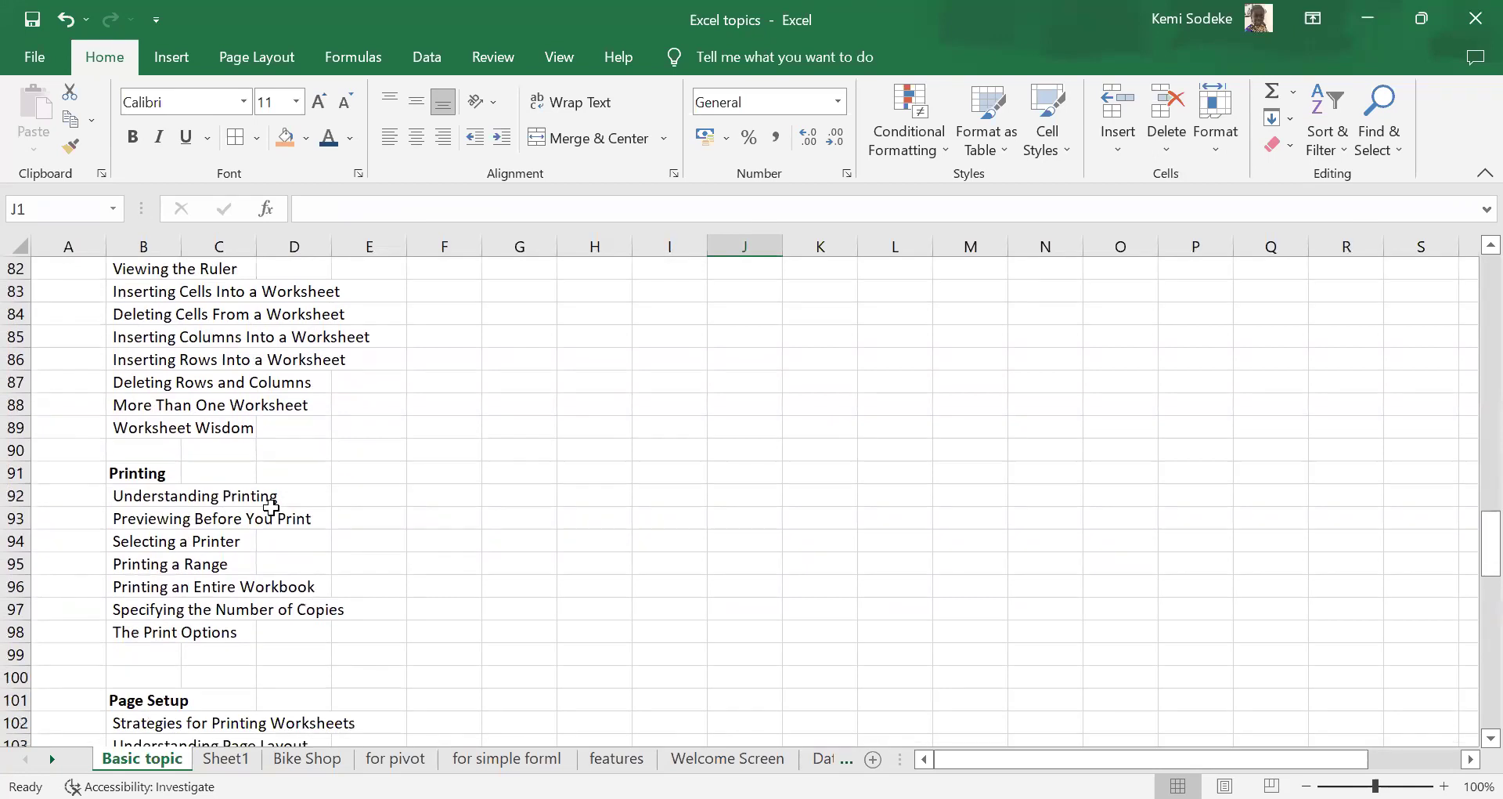
pyautogui.scroll(-2, 271, 508)
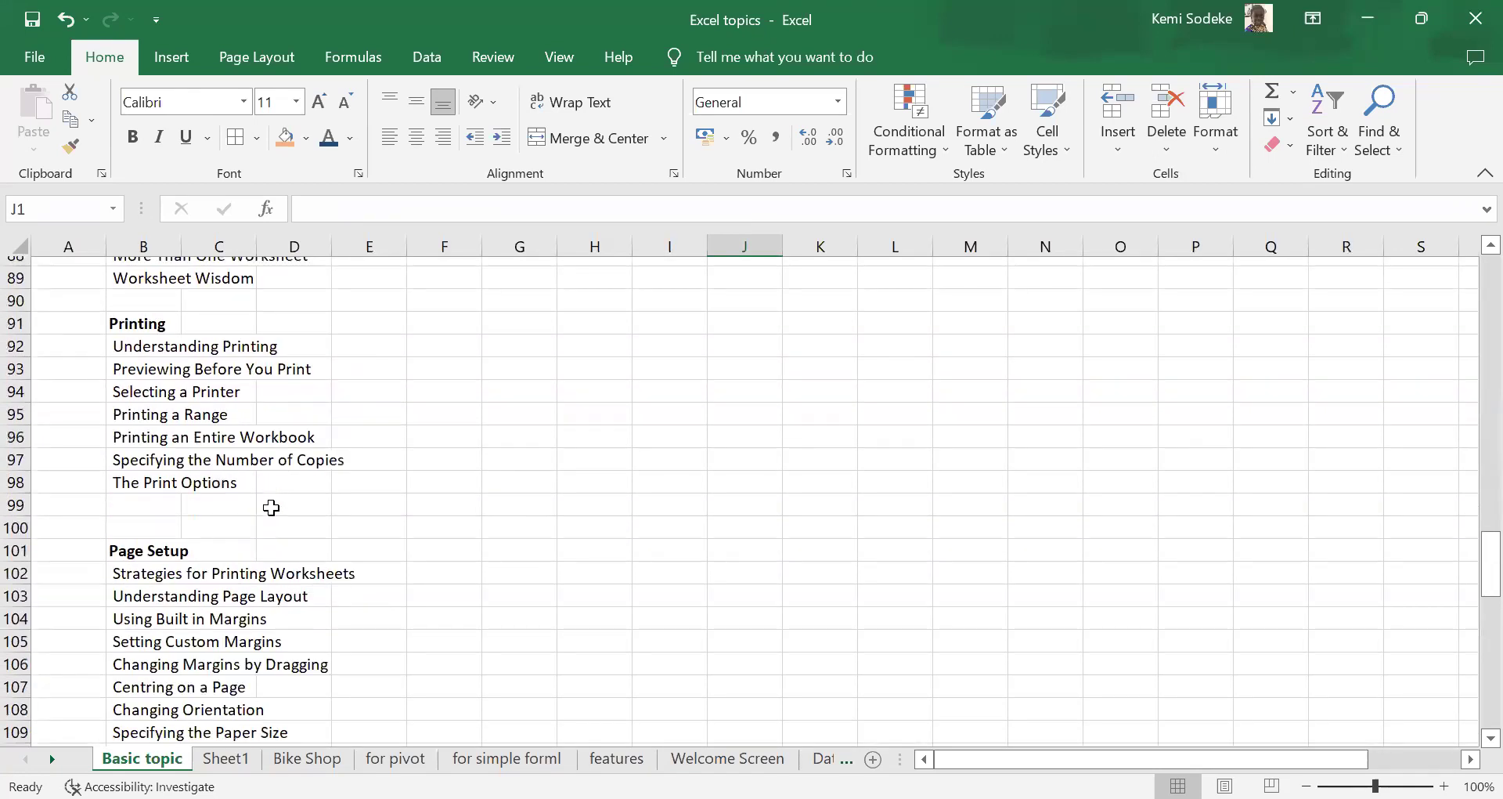
pyautogui.scroll(-11, 271, 508)
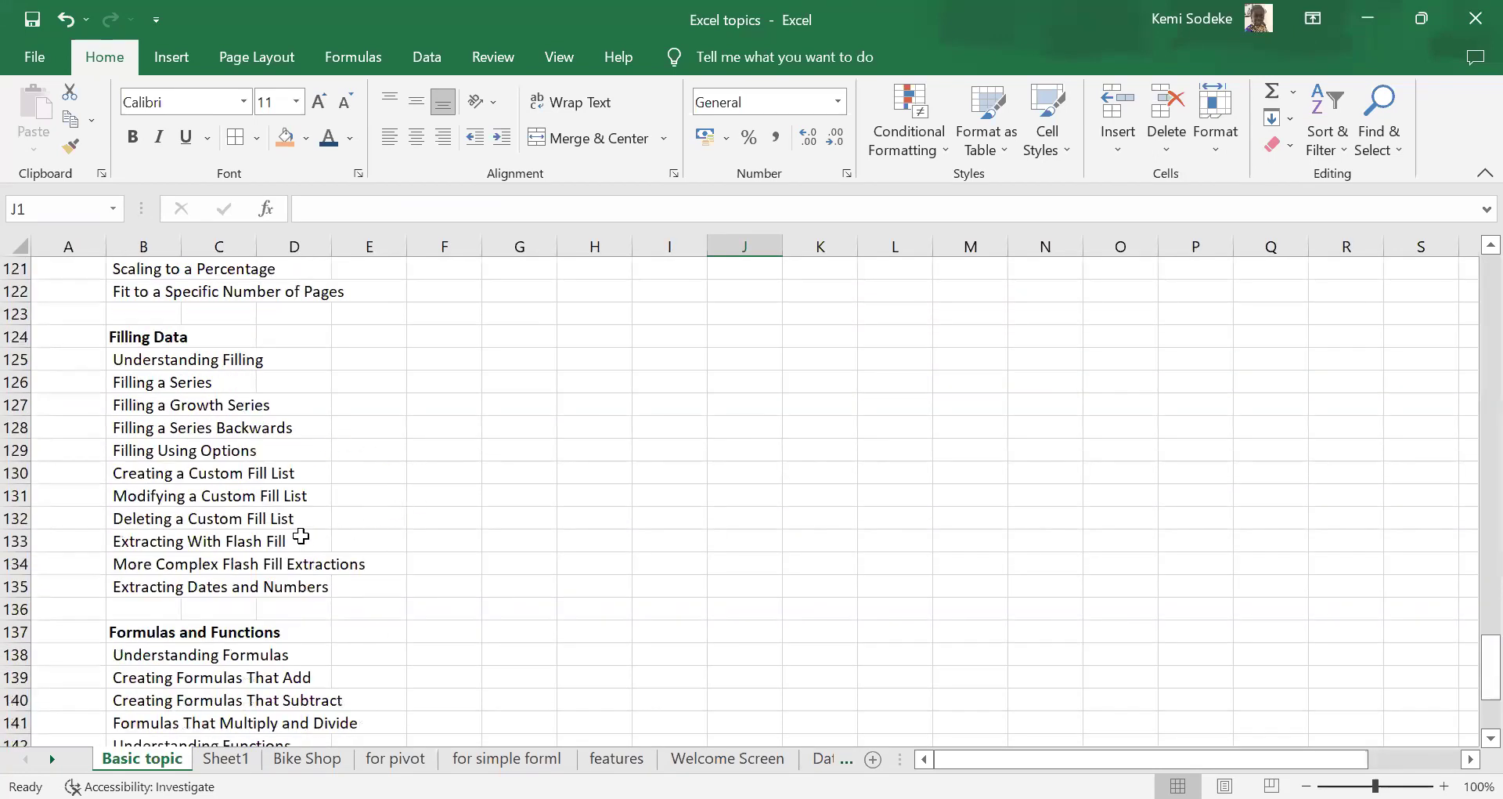
pyautogui.scroll(-4, 302, 536)
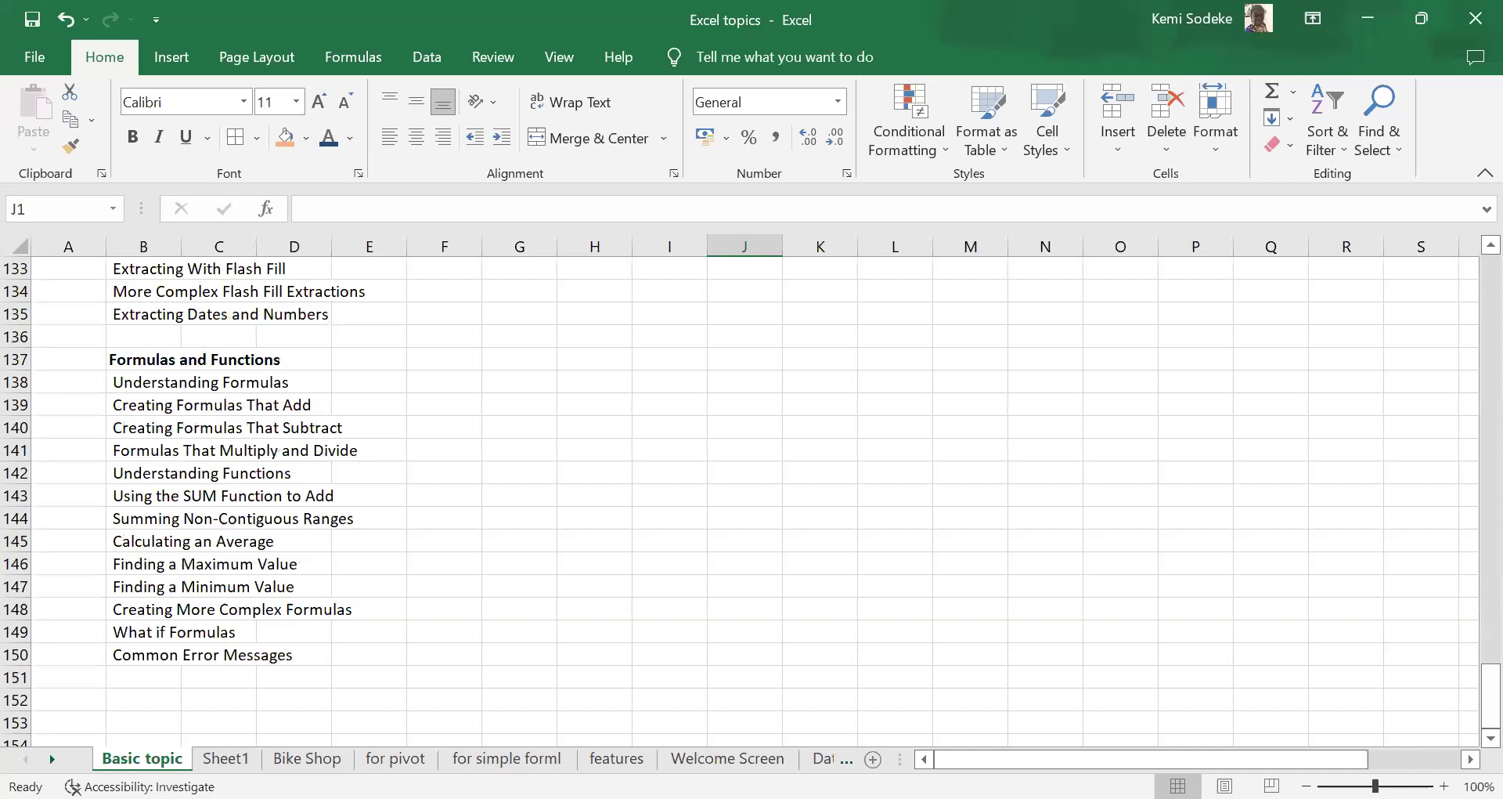
pyautogui.click(444, 381)
pyautogui.click(226, 757)
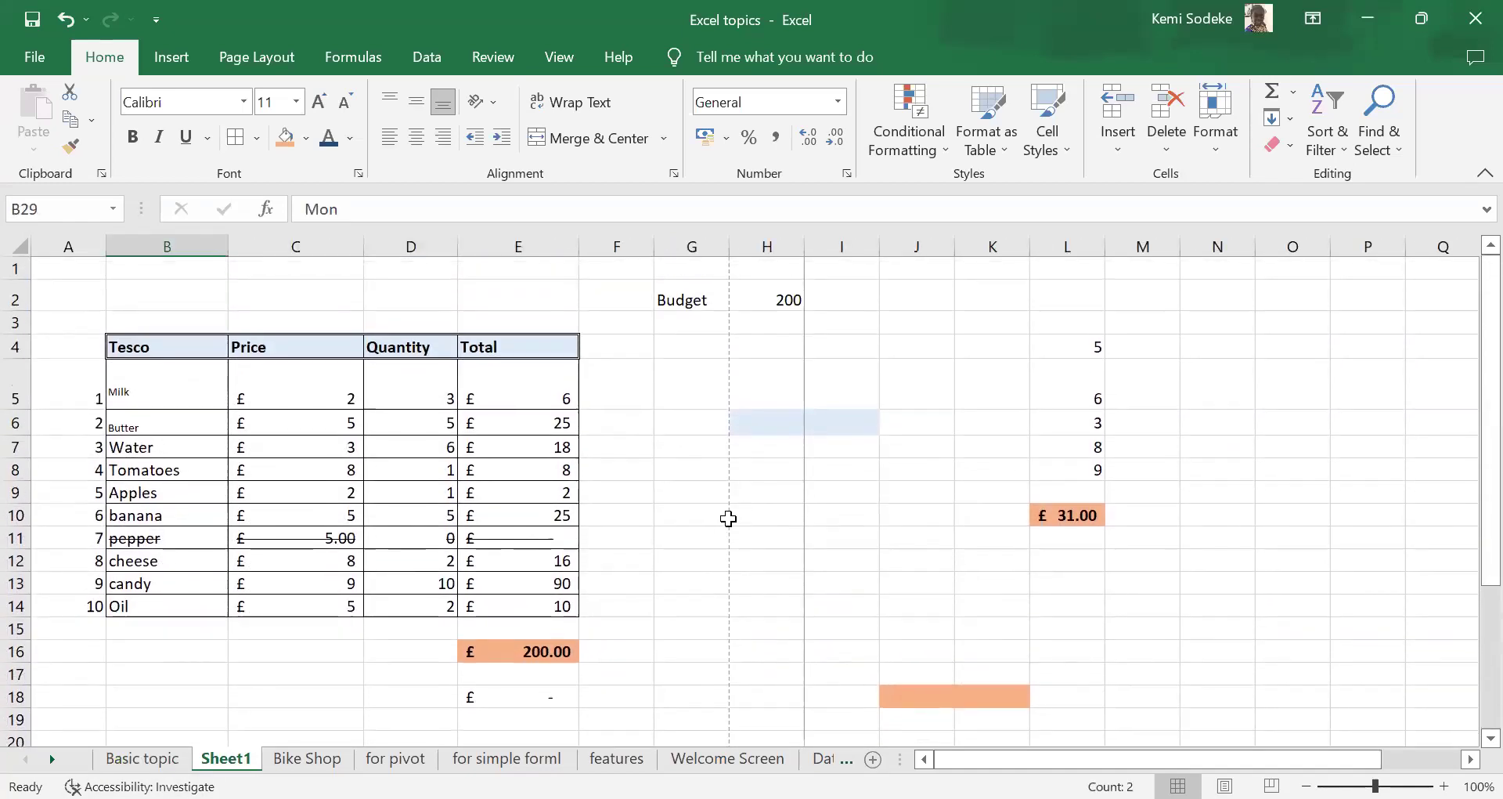
pyautogui.scroll(-2, 550, 539)
# - Delete the repeated Mon and Tue at the end of the day list
pyautogui.scroll(-2, 550, 538)
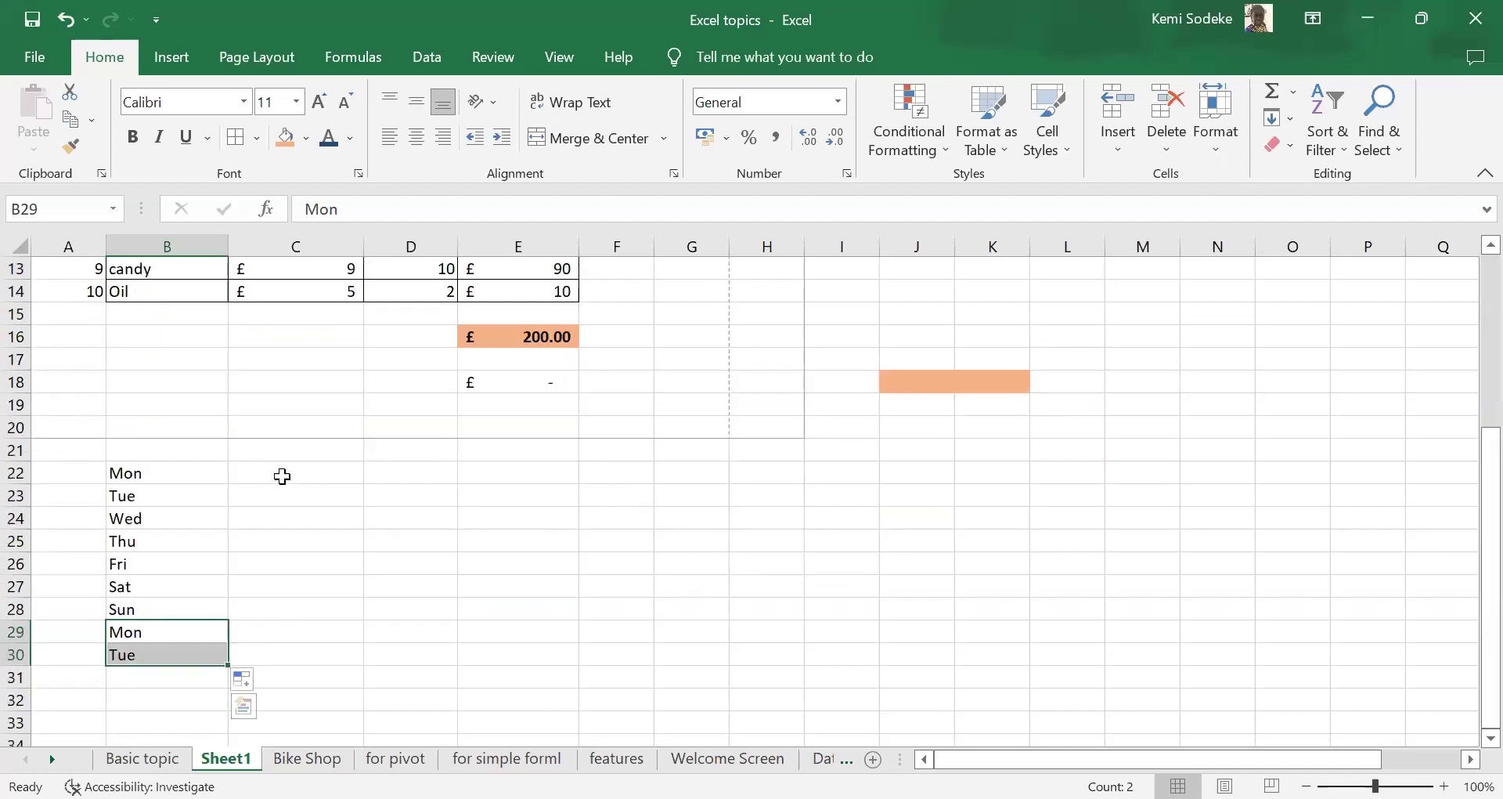
pyautogui.click(290, 473)
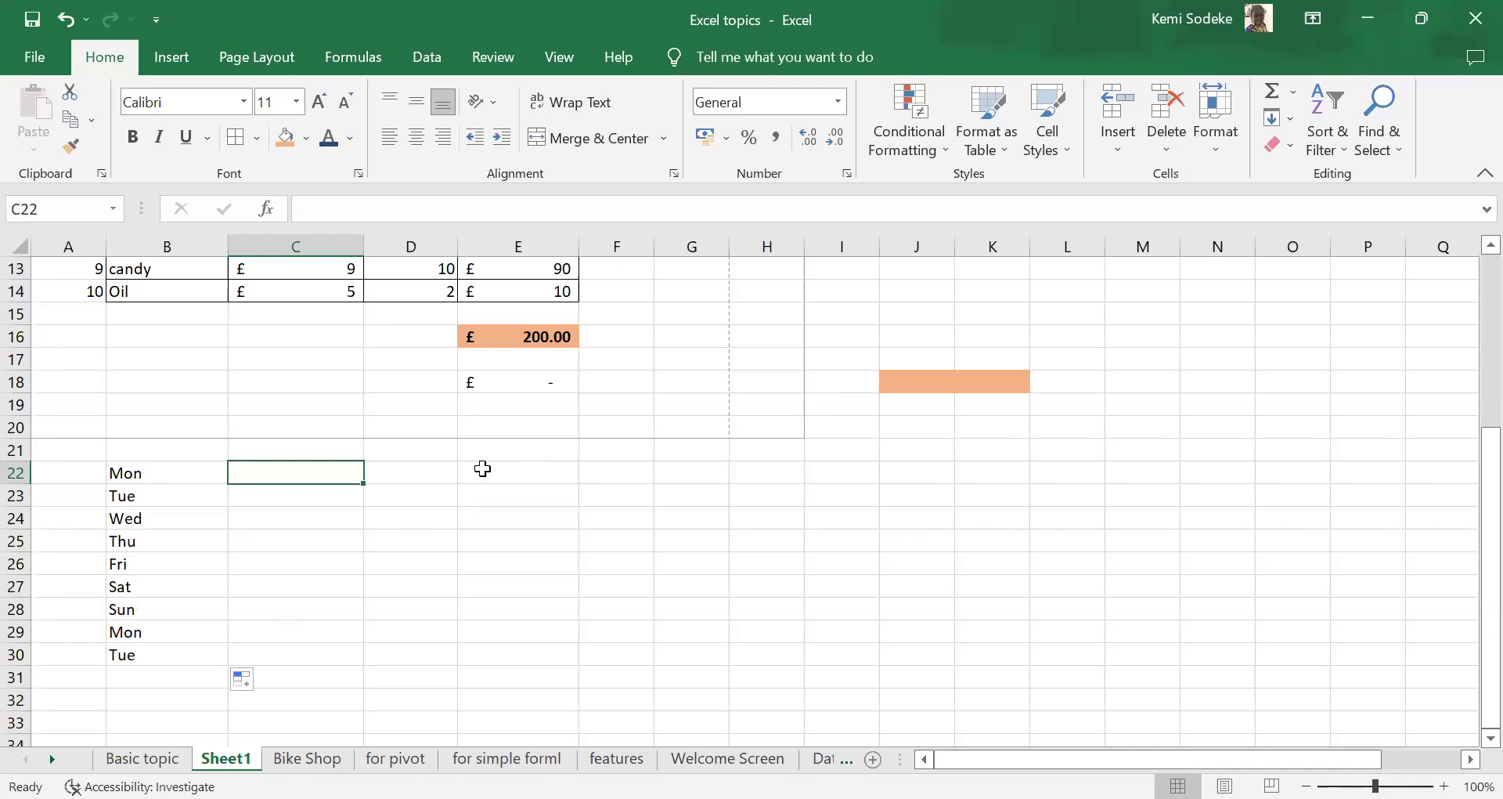
pyautogui.click(160, 475)
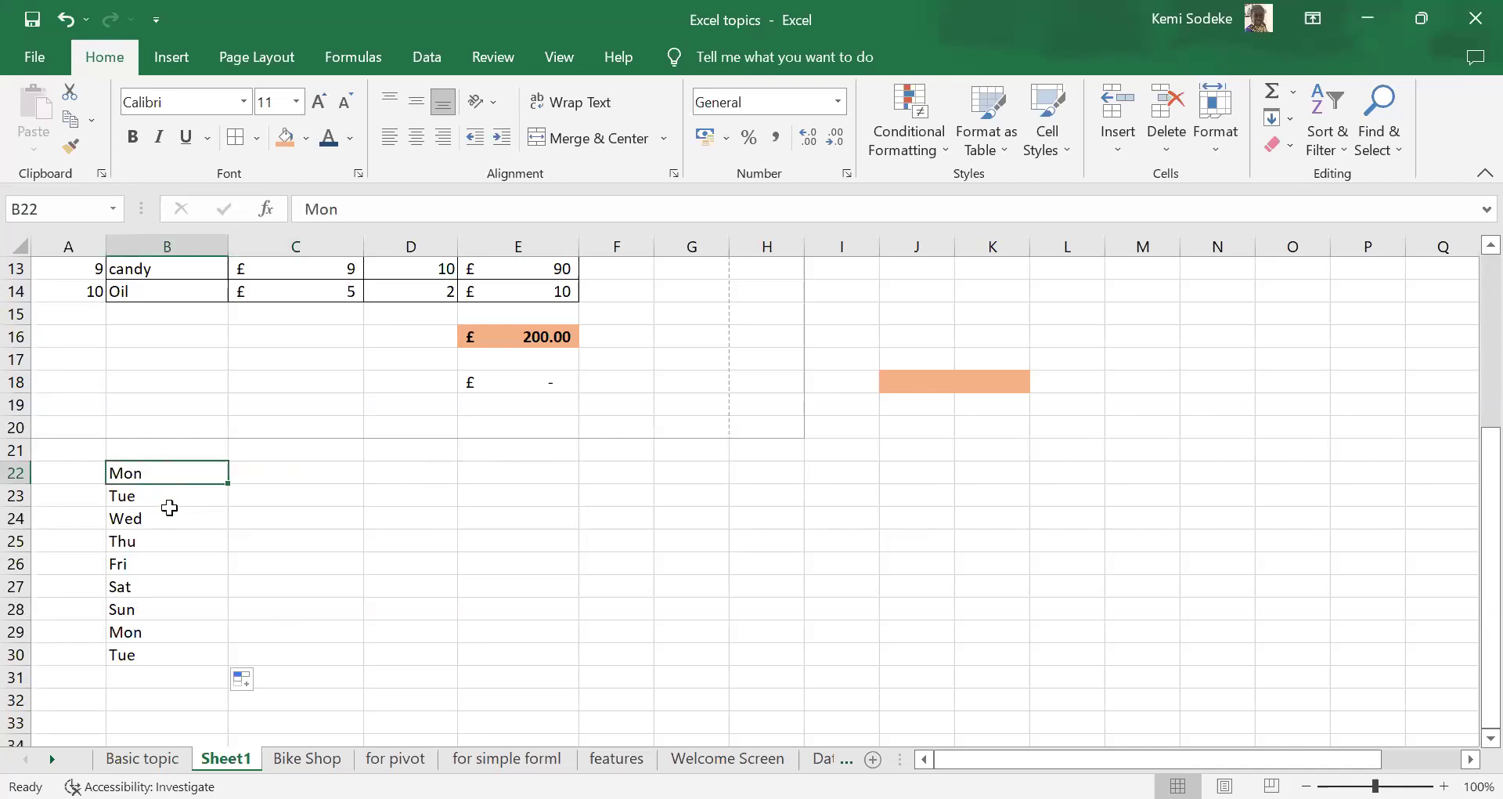
pyautogui.moveTo(142, 631); pyautogui.dragTo(152, 647)
pyautogui.press('Delete')
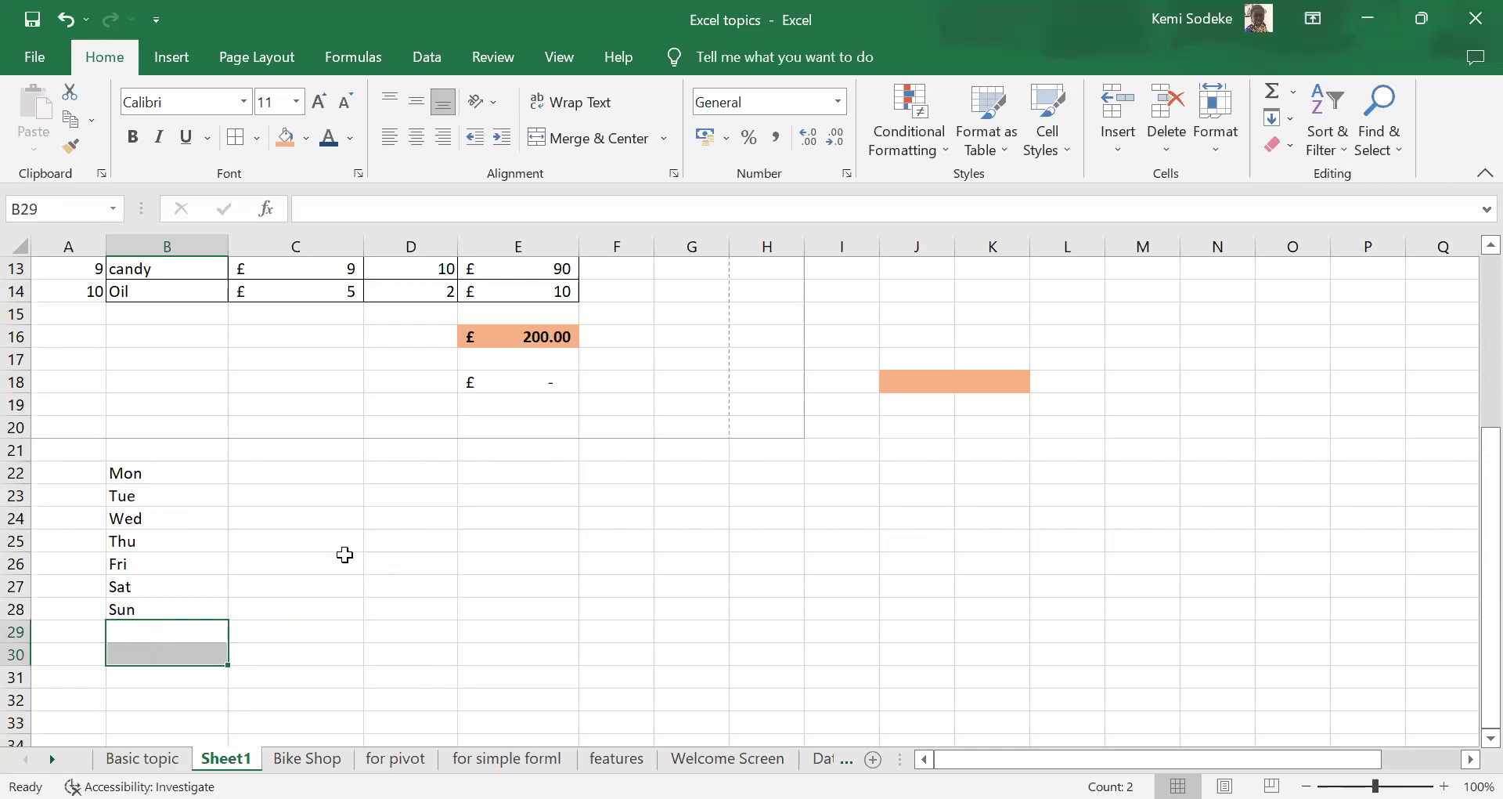
# - Type four lowercase first names into C22:C25
pyautogui.click(296, 470)
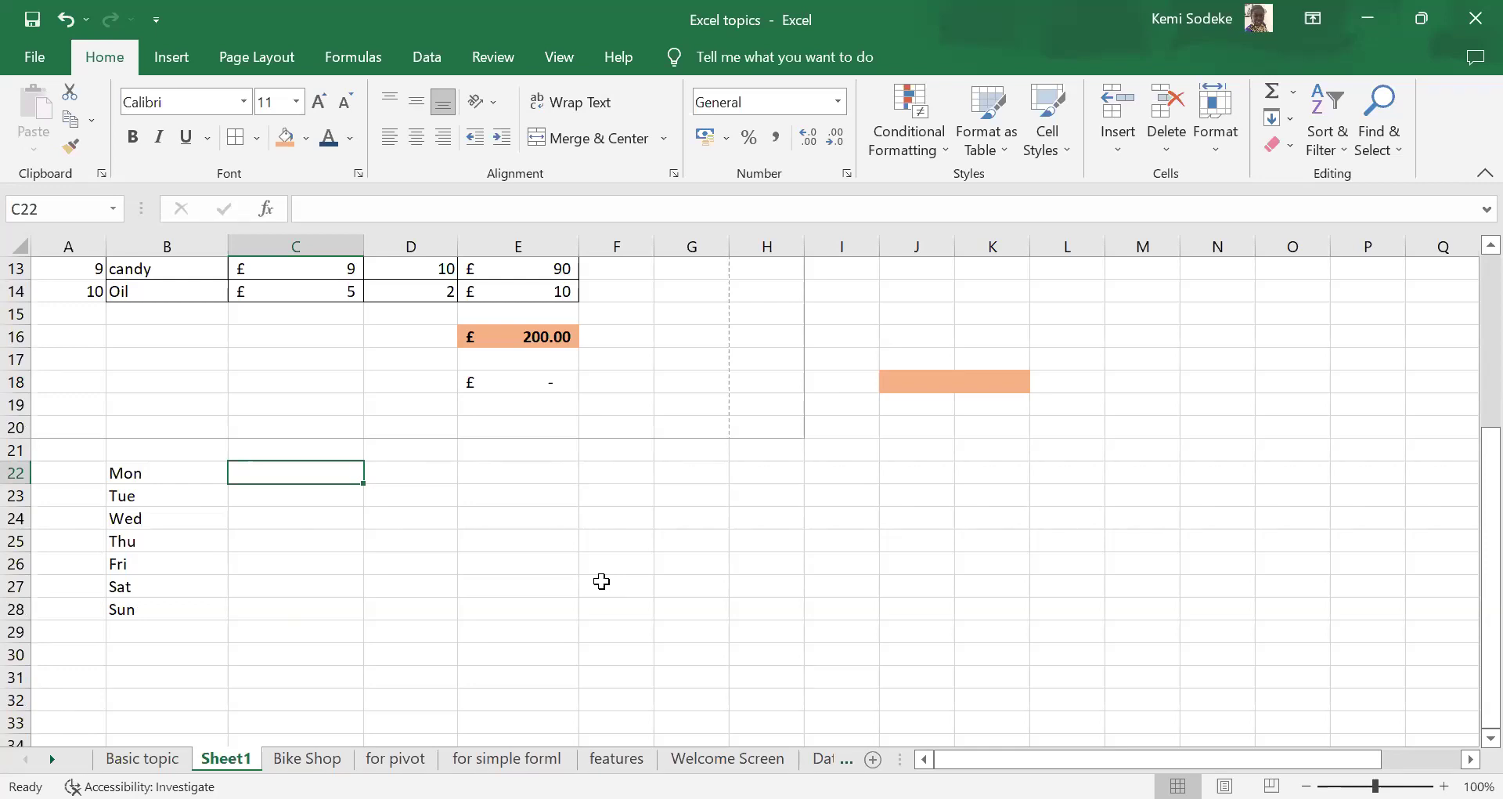
pyautogui.write('adam')
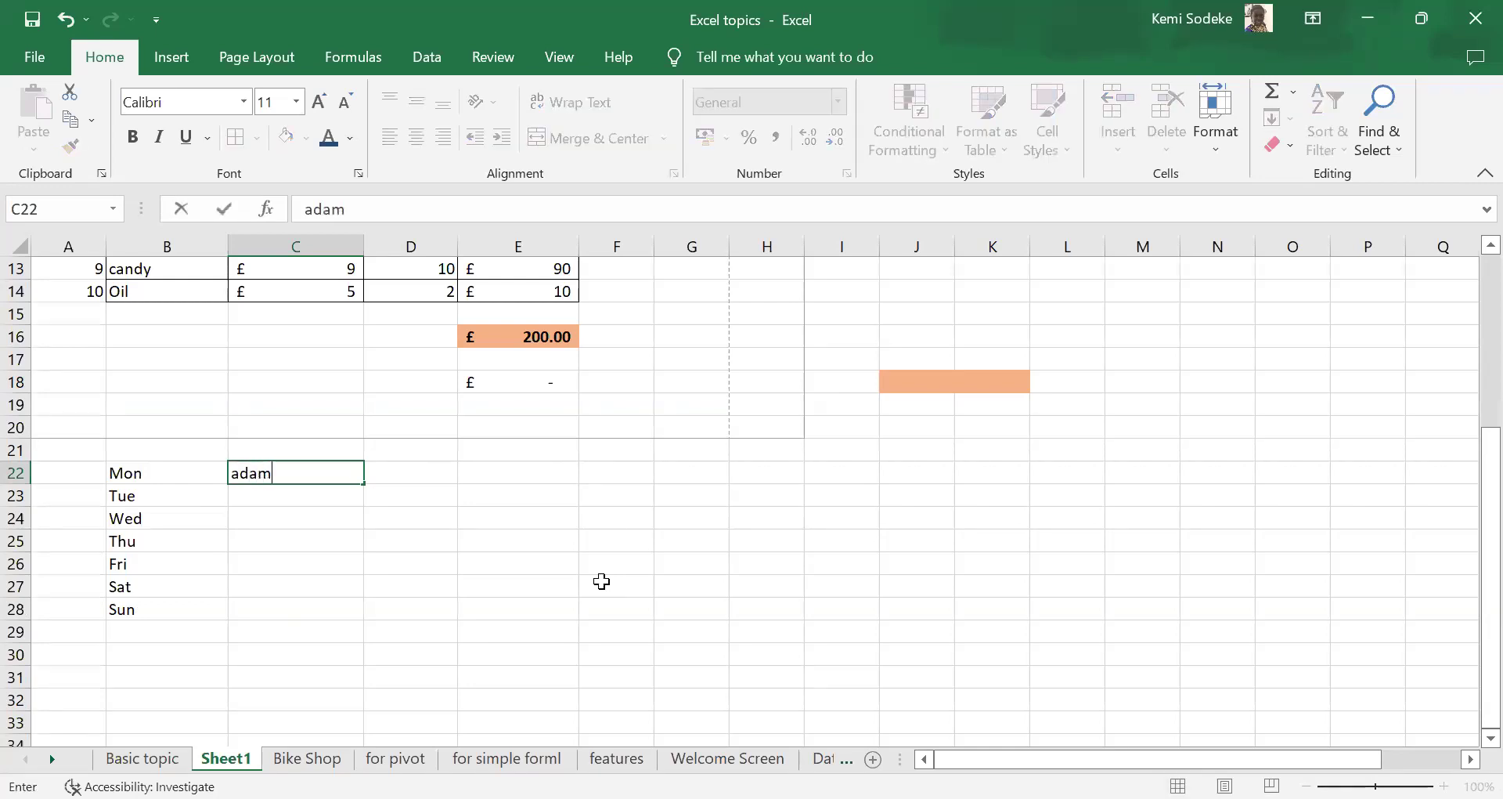
pyautogui.press('Return')
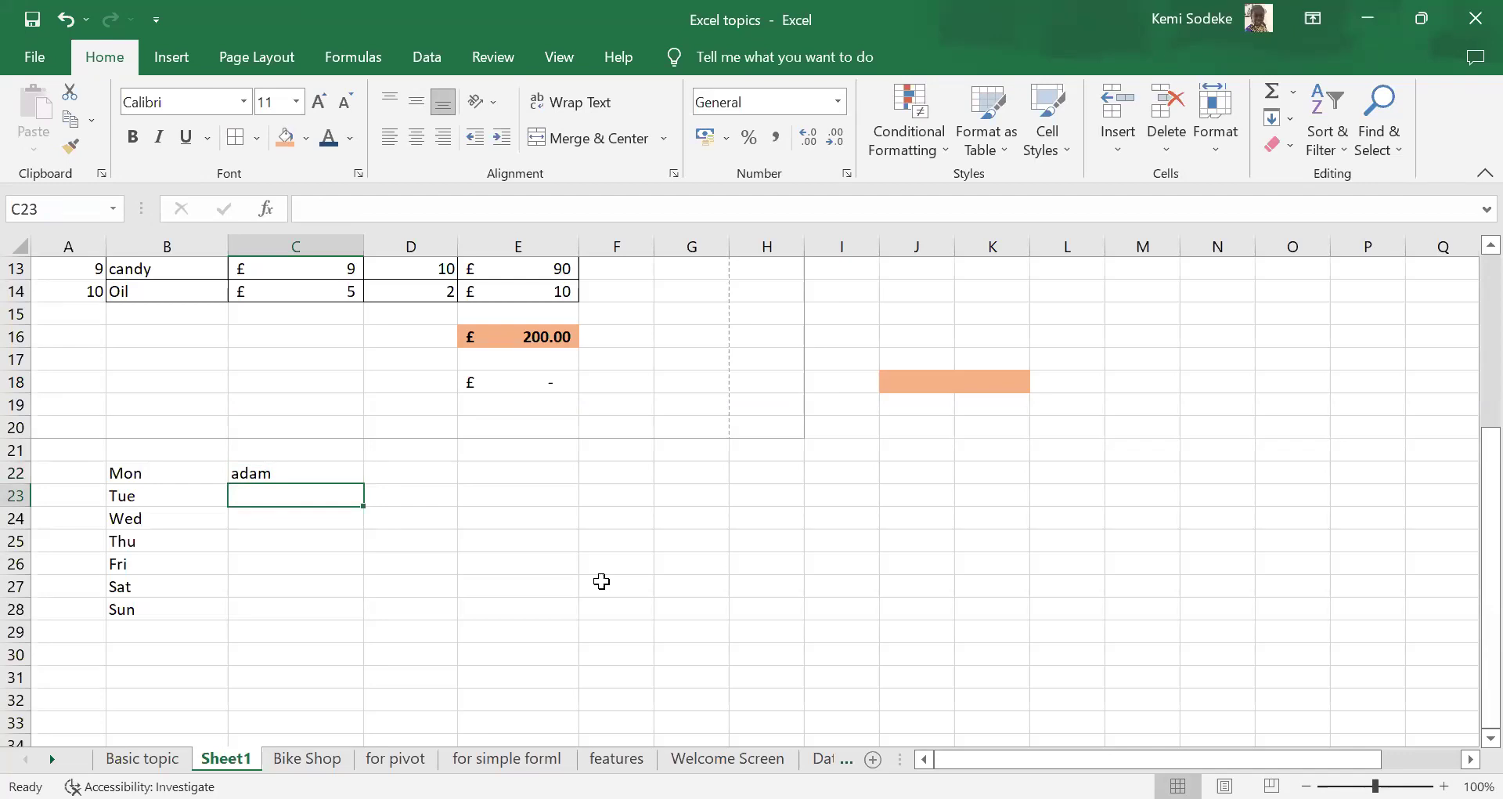
pyautogui.write('steve')
pyautogui.press('Return')
pyautogui.write('jane')
pyautogui.press('Return')
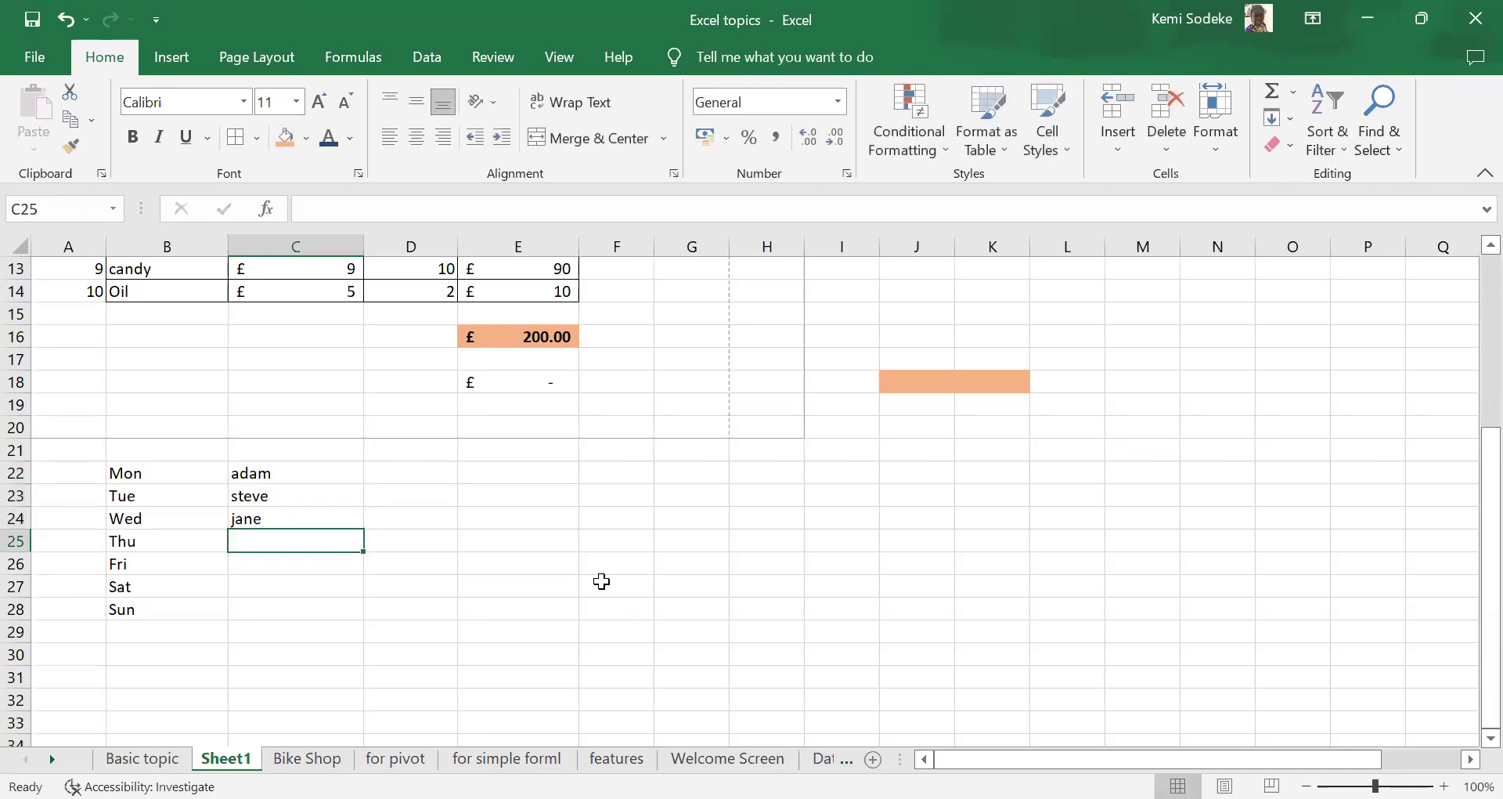
pyautogui.write('carl')
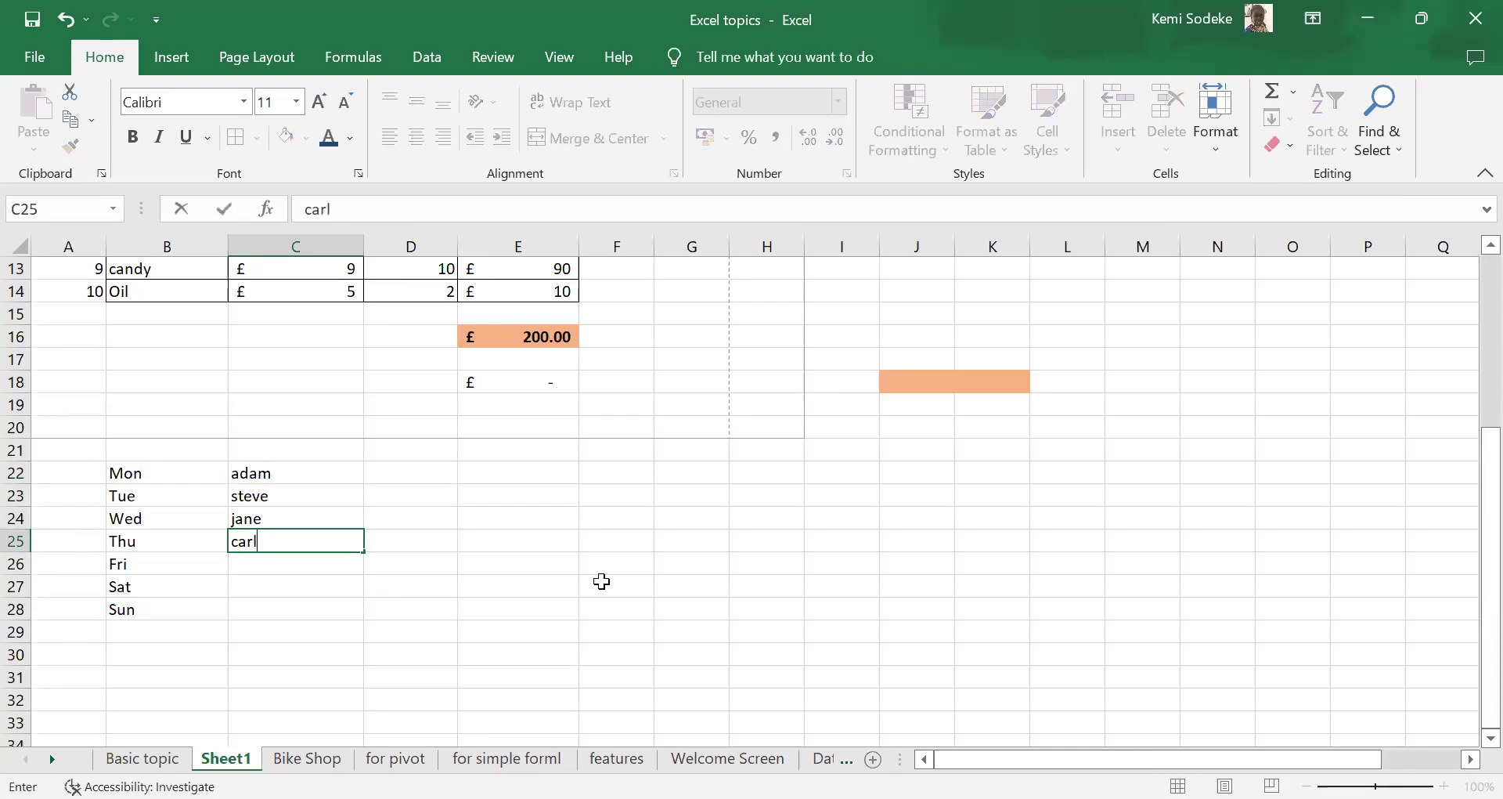
pyautogui.press('Return')
pyautogui.click(294, 478)
pyautogui.click(386, 468)
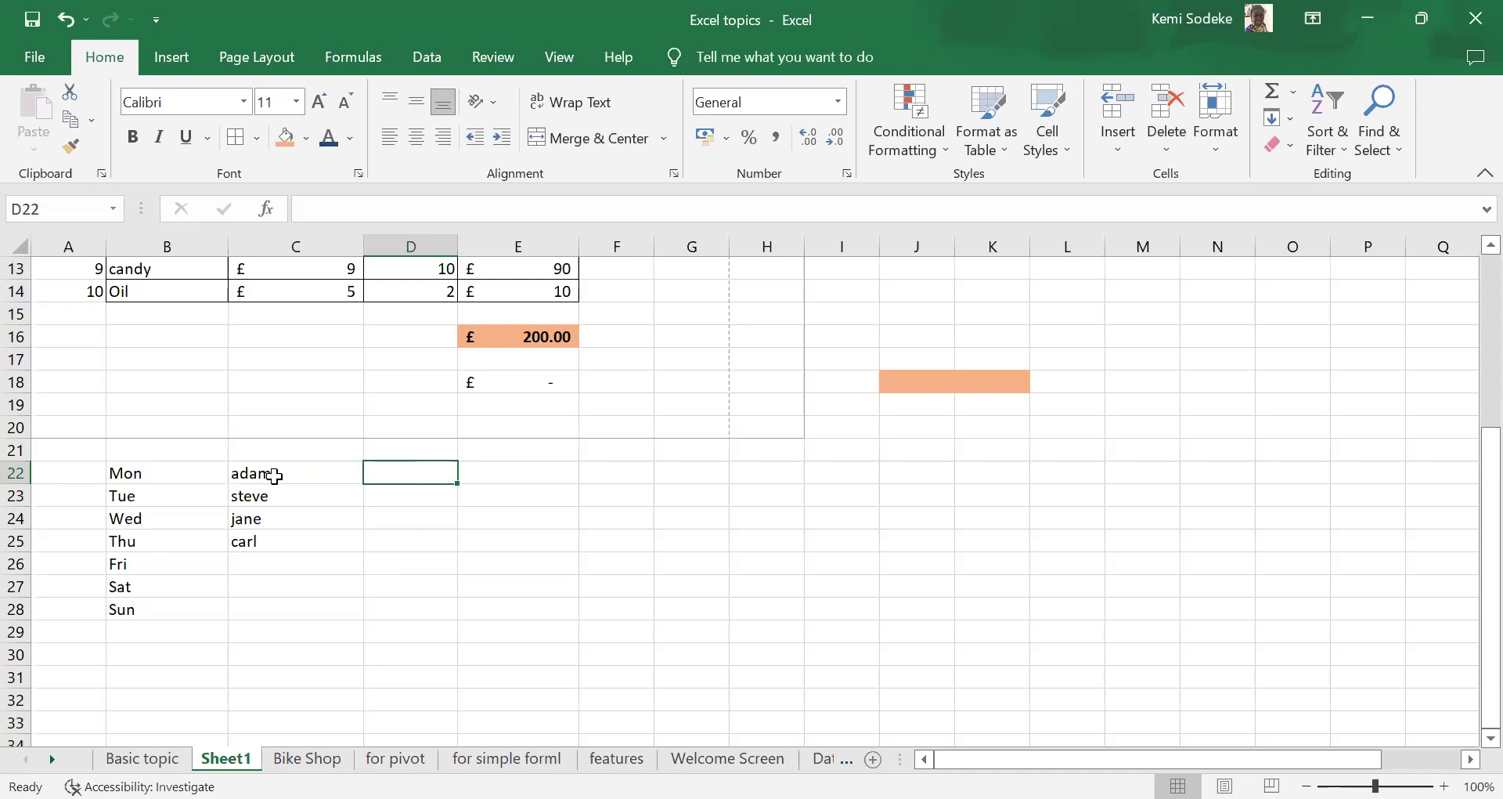
pyautogui.click(281, 474)
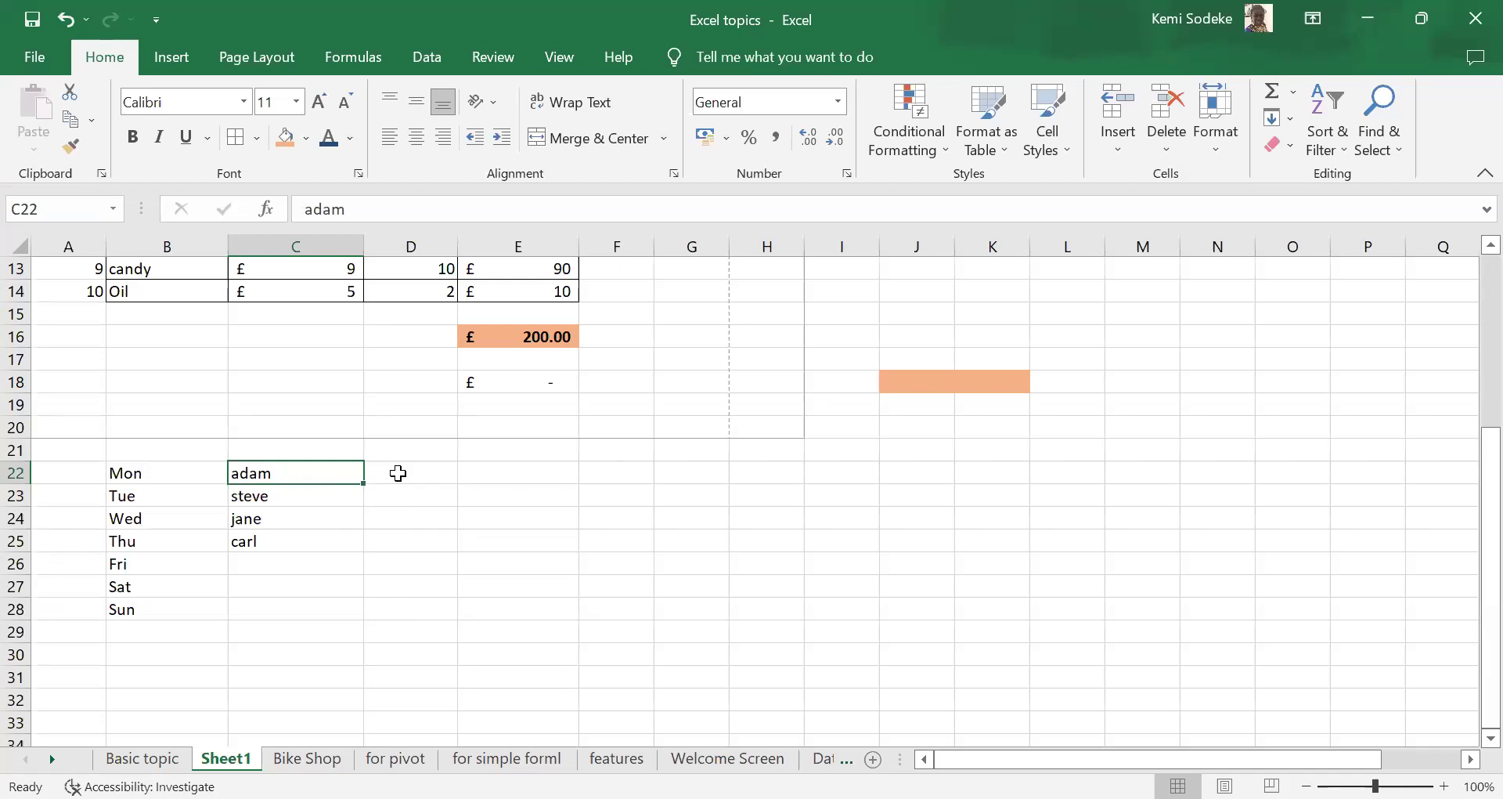
# - Replace the first letter of the C22 name with a capital A
pyautogui.doubleClick(237, 473)
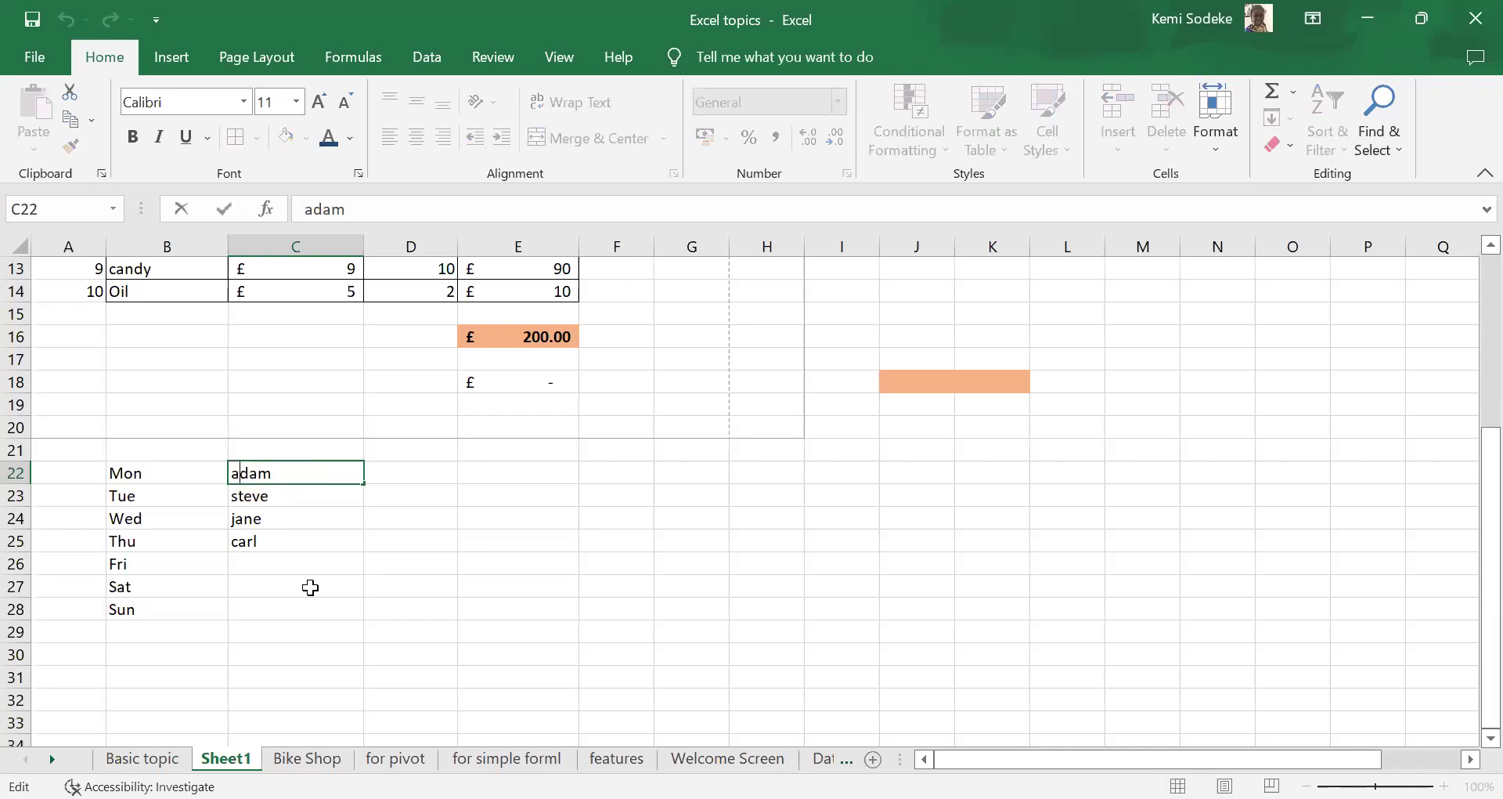
pyautogui.press('BackSpace')
pyautogui.write('A')
pyautogui.press('Return')
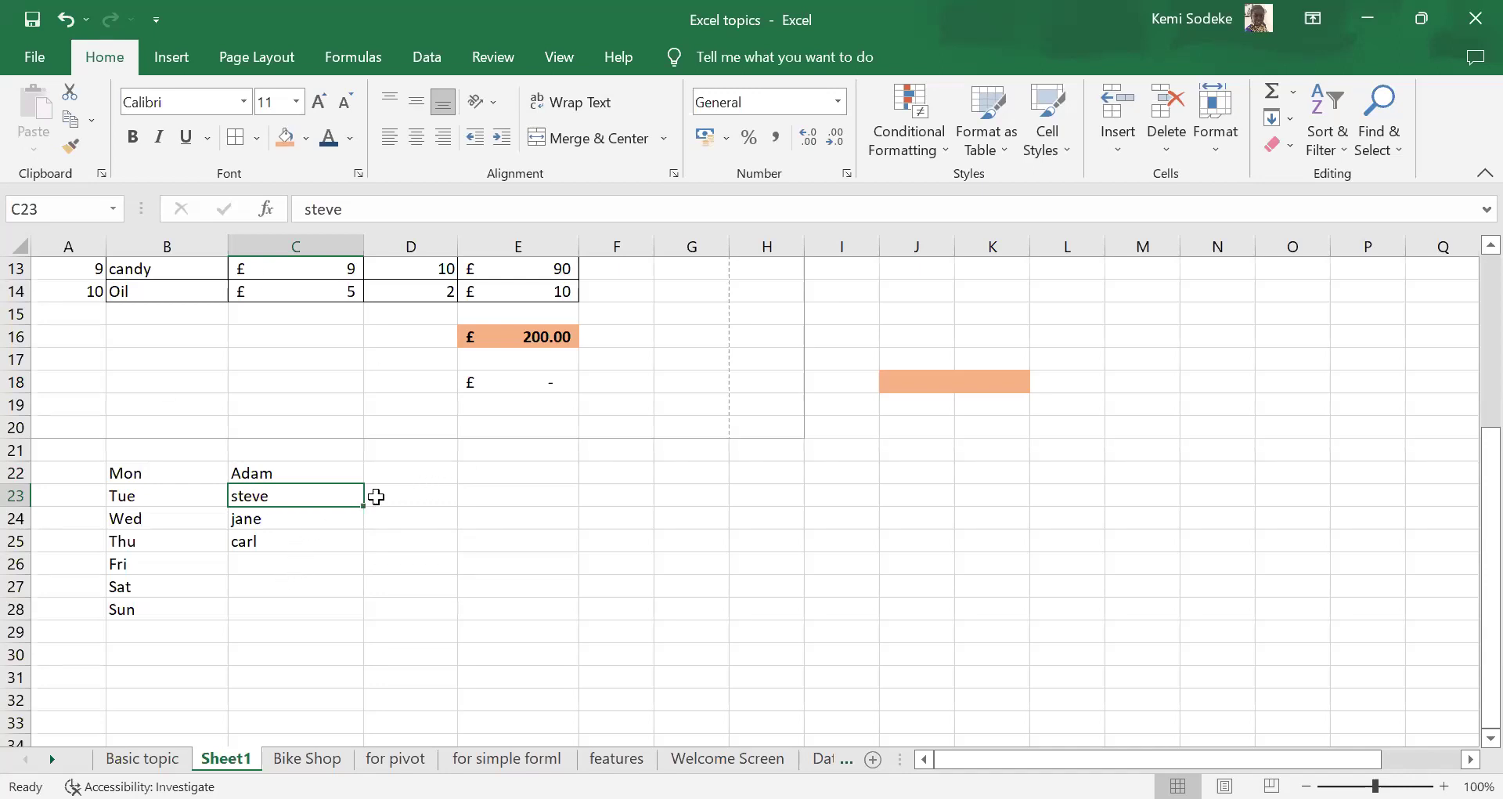
pyautogui.click(411, 495)
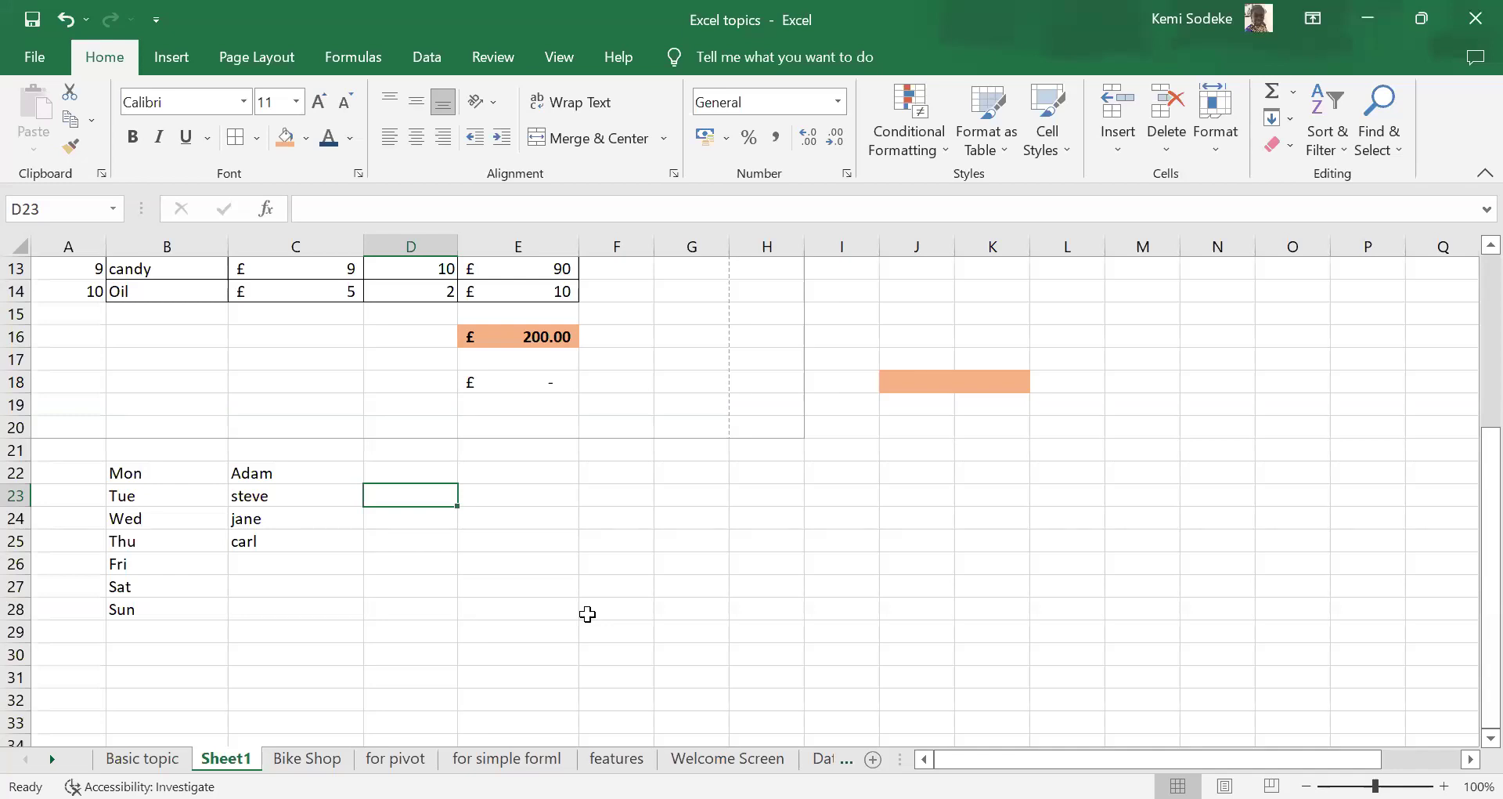
# - Enter =PROPER(C23) in D23
pyautogui.write('=')
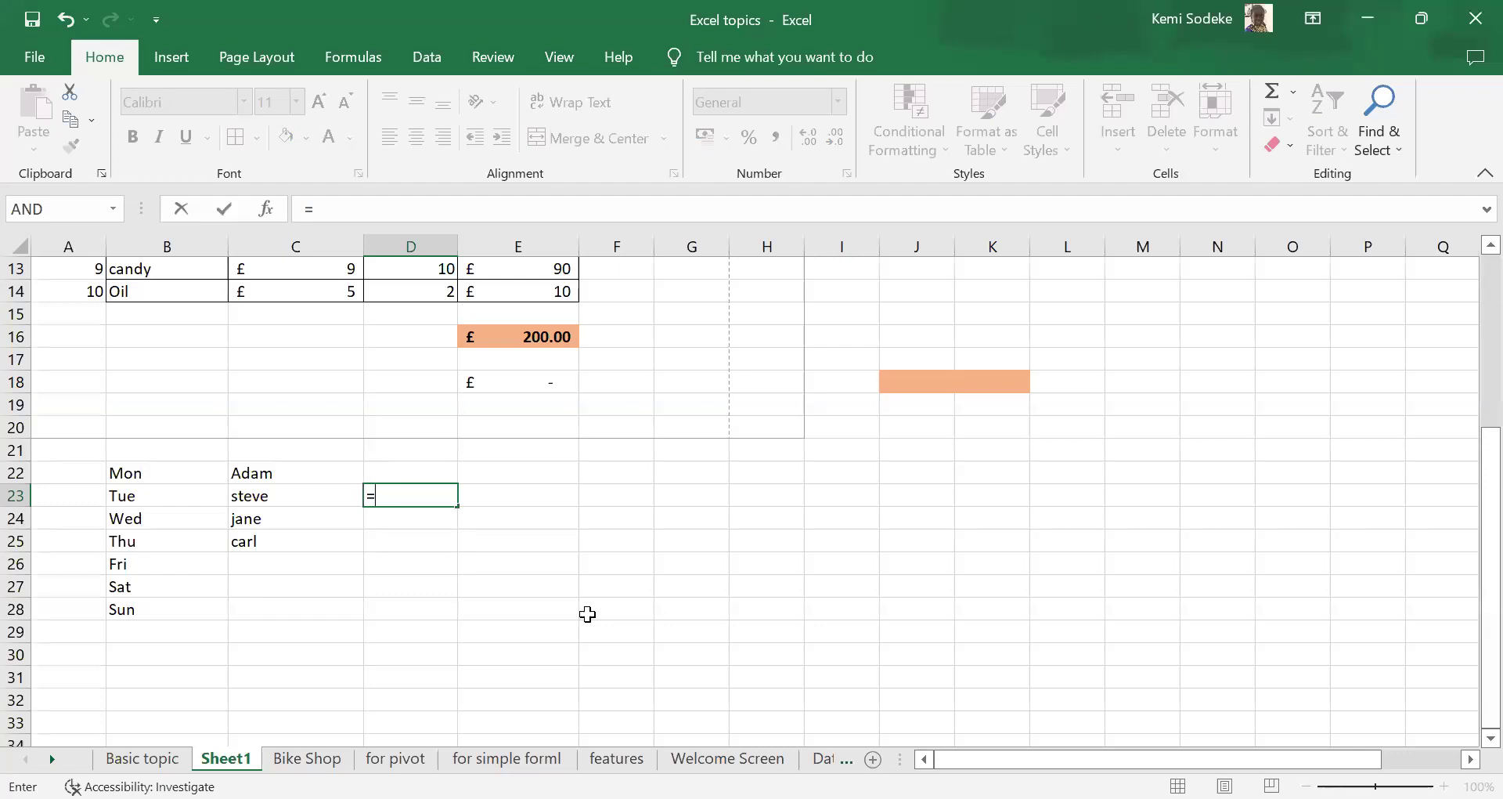
pyautogui.write('Proper')
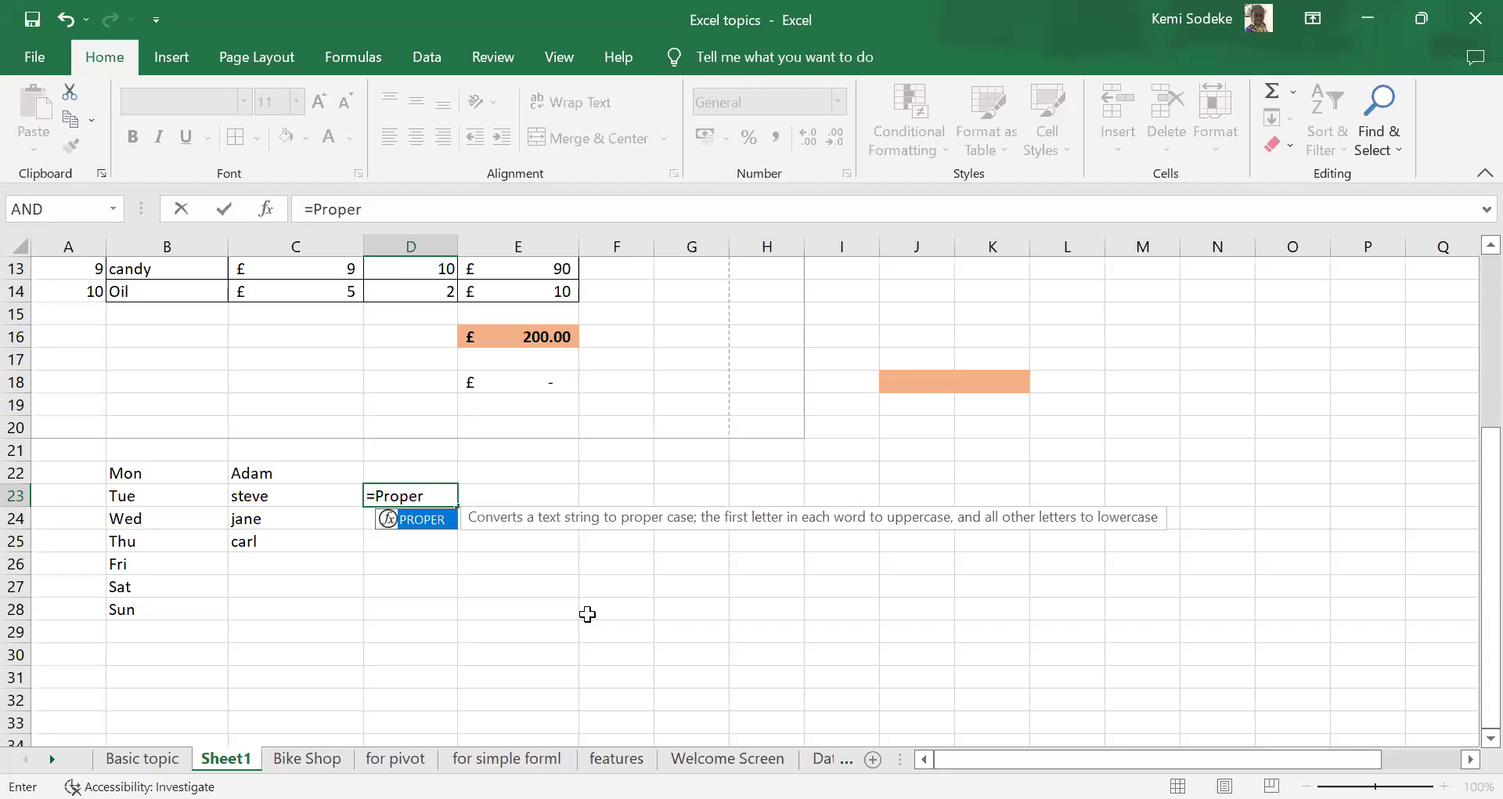
pyautogui.write('(')
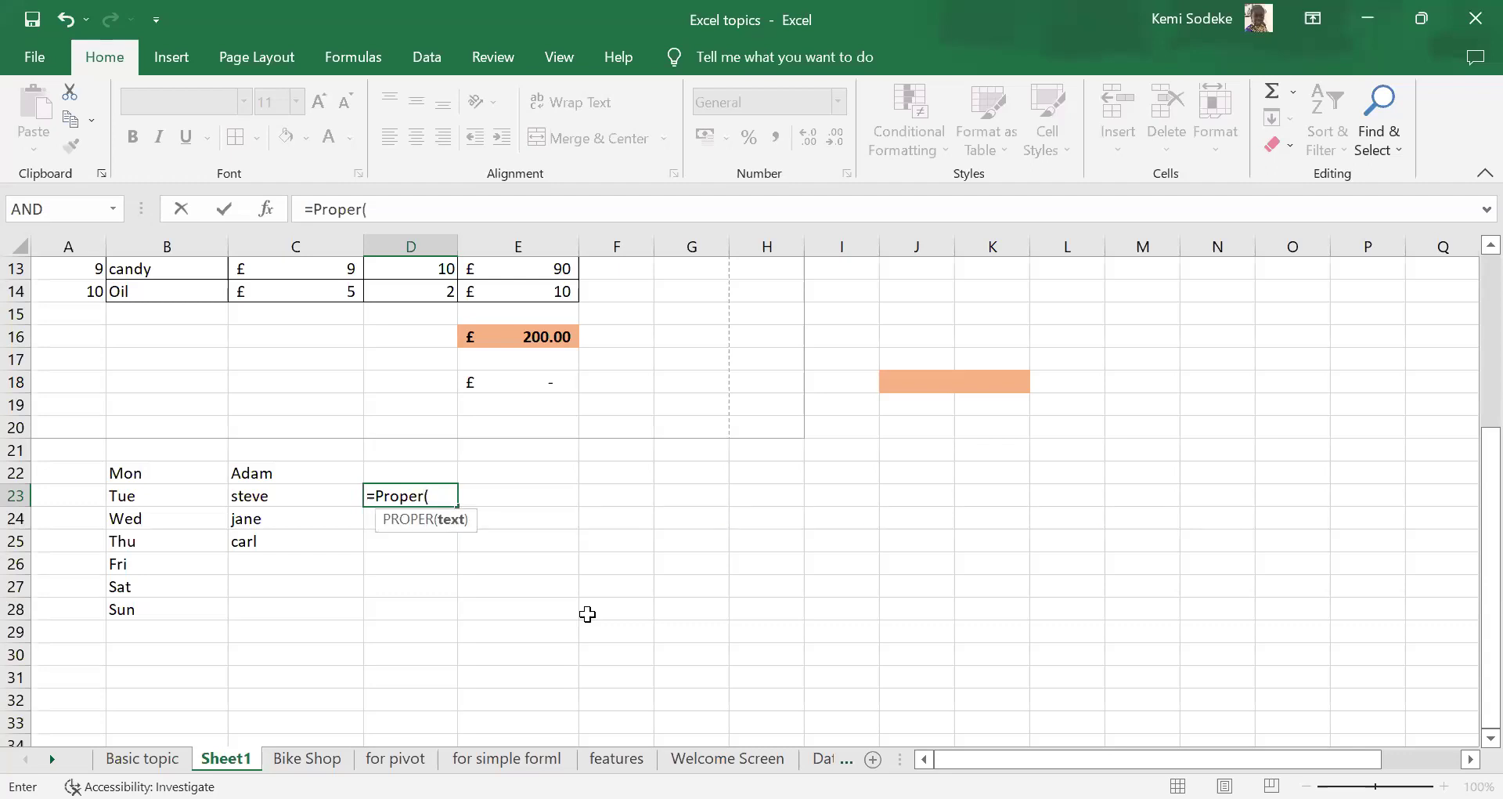
pyautogui.click(281, 496)
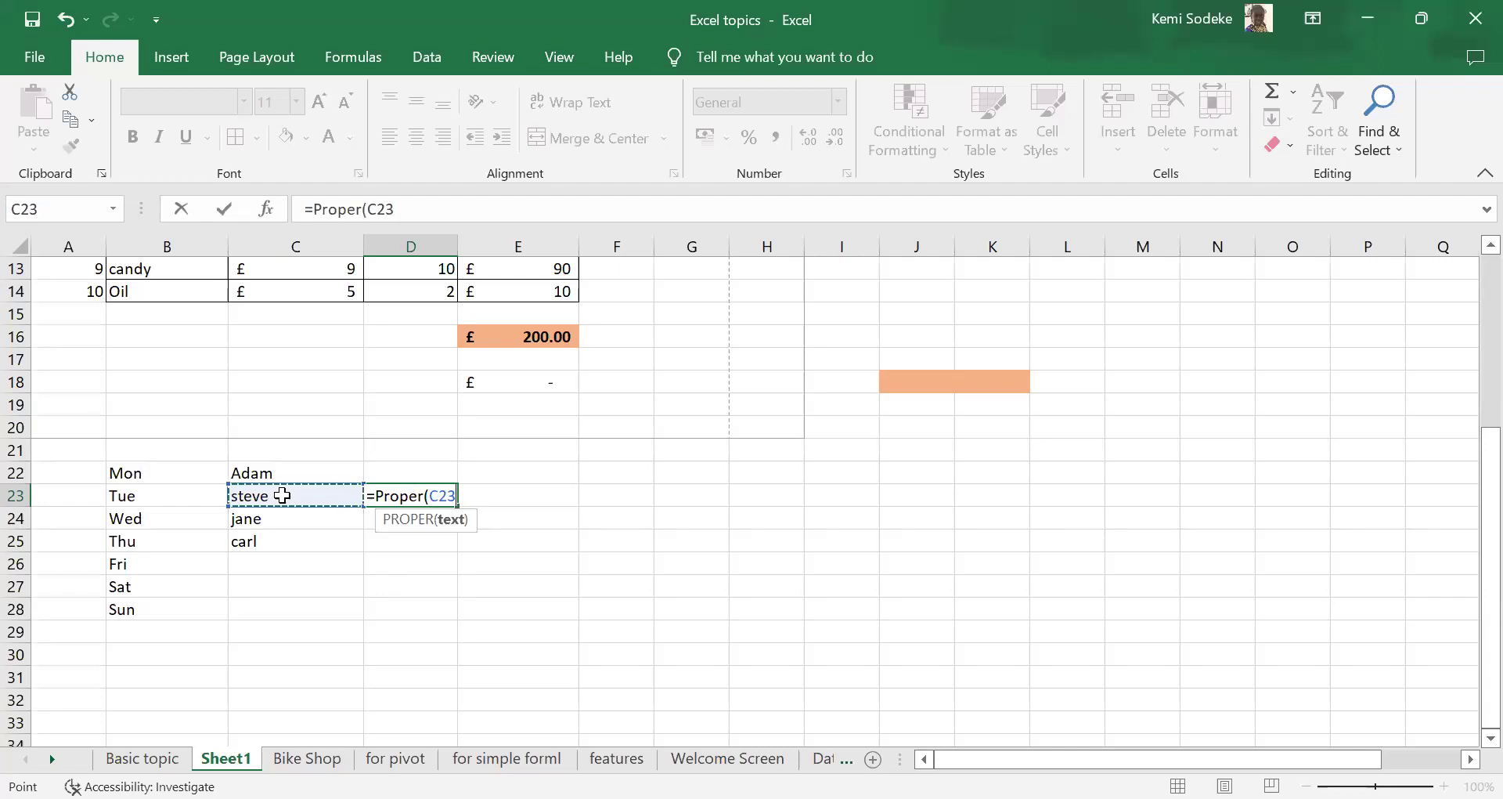
pyautogui.write(')')
pyautogui.press('Return')
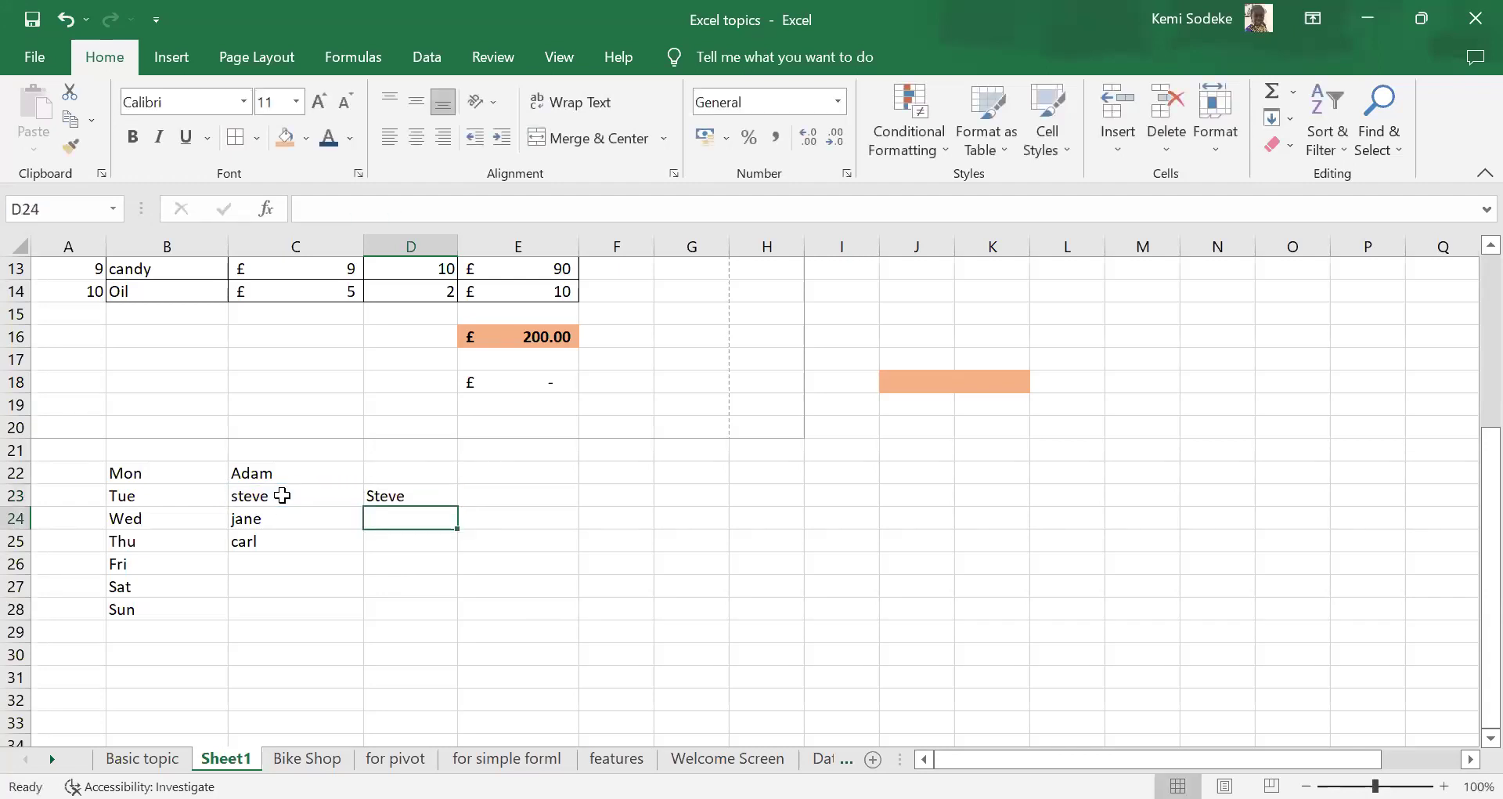
pyautogui.click(404, 497)
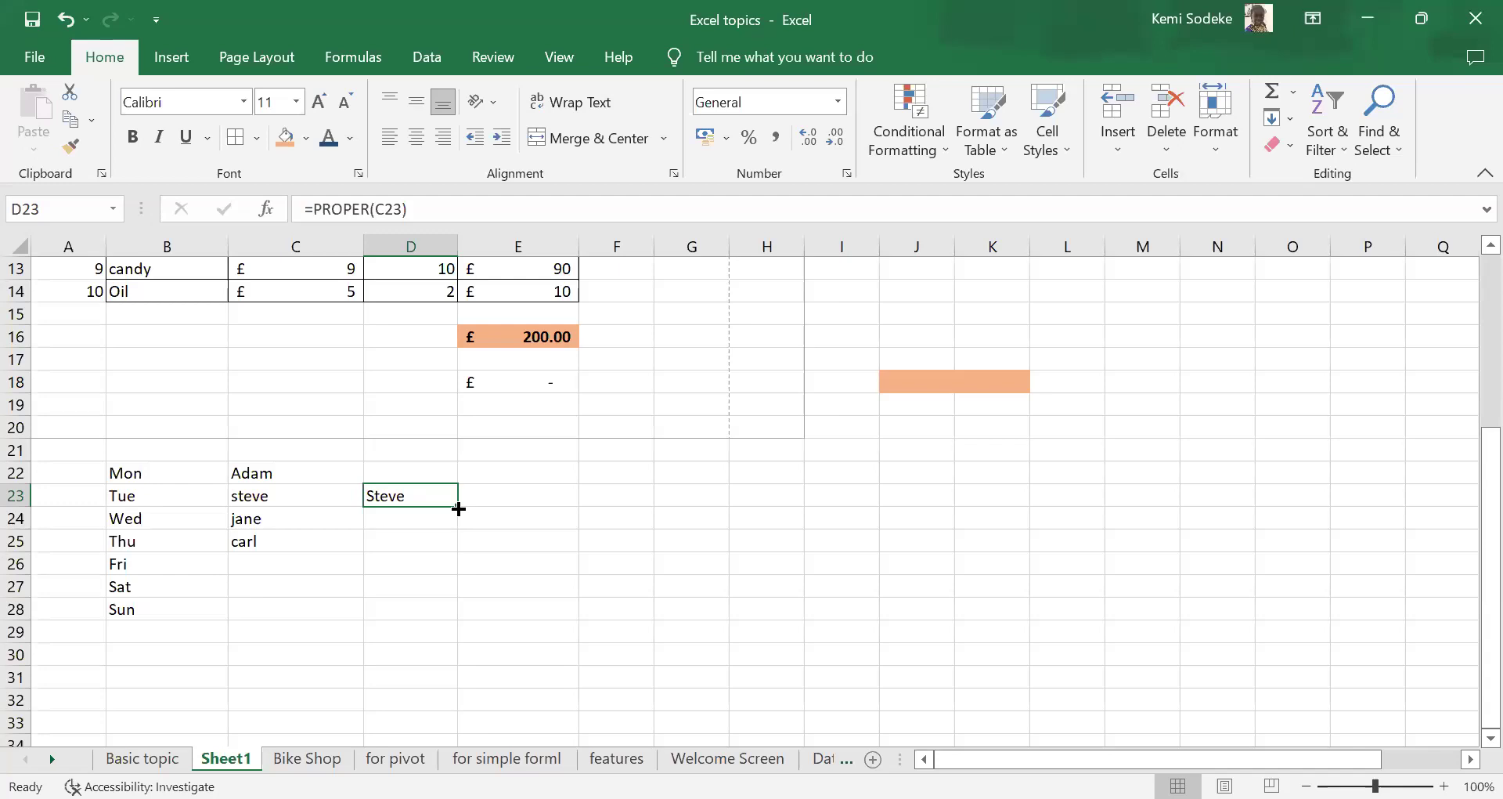
# - Fill the PROPER formula down to D25 and up to D22
pyautogui.moveTo(458, 509); pyautogui.dragTo(457, 551)
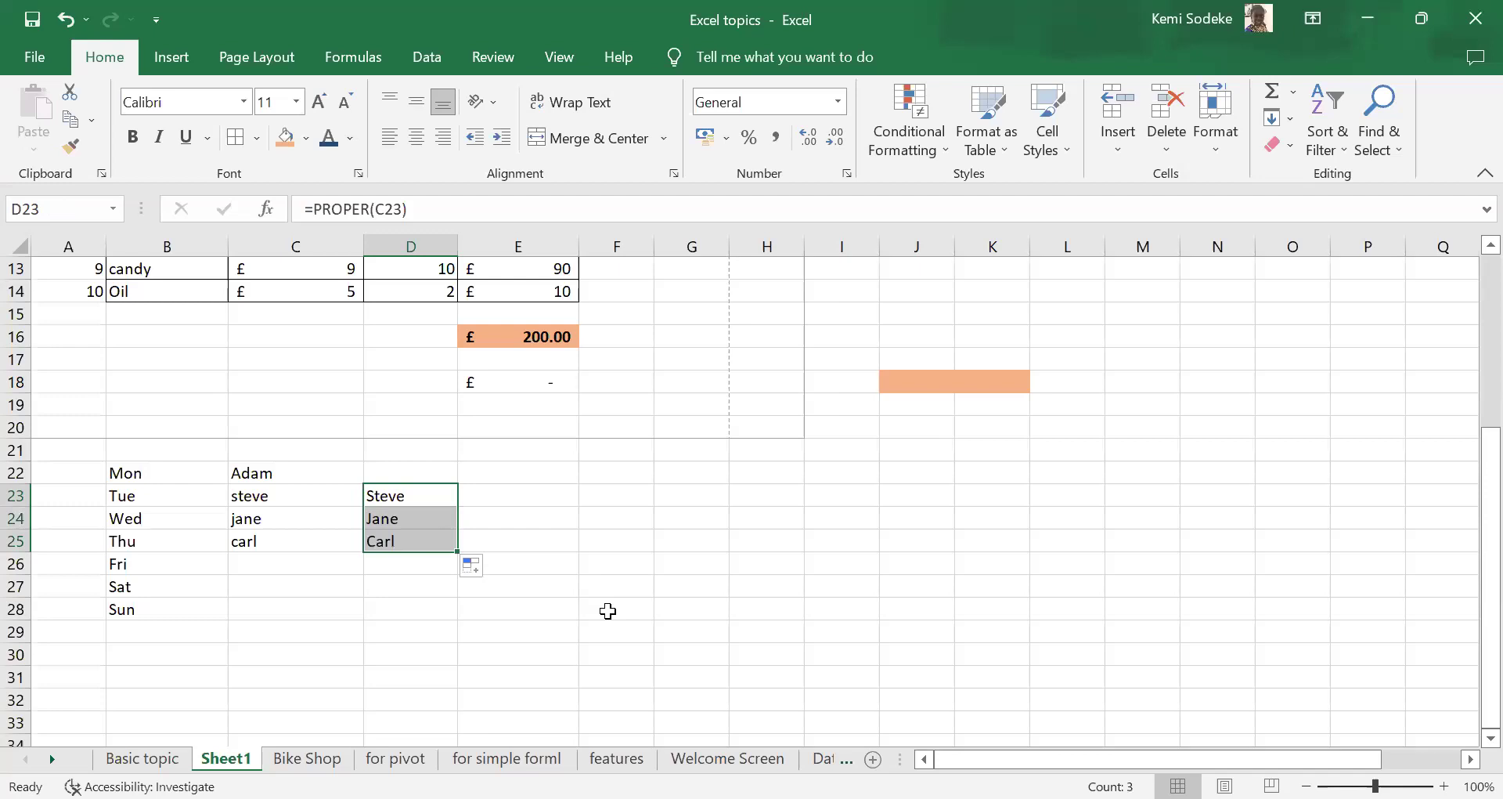
pyautogui.click(416, 514)
pyautogui.click(424, 539)
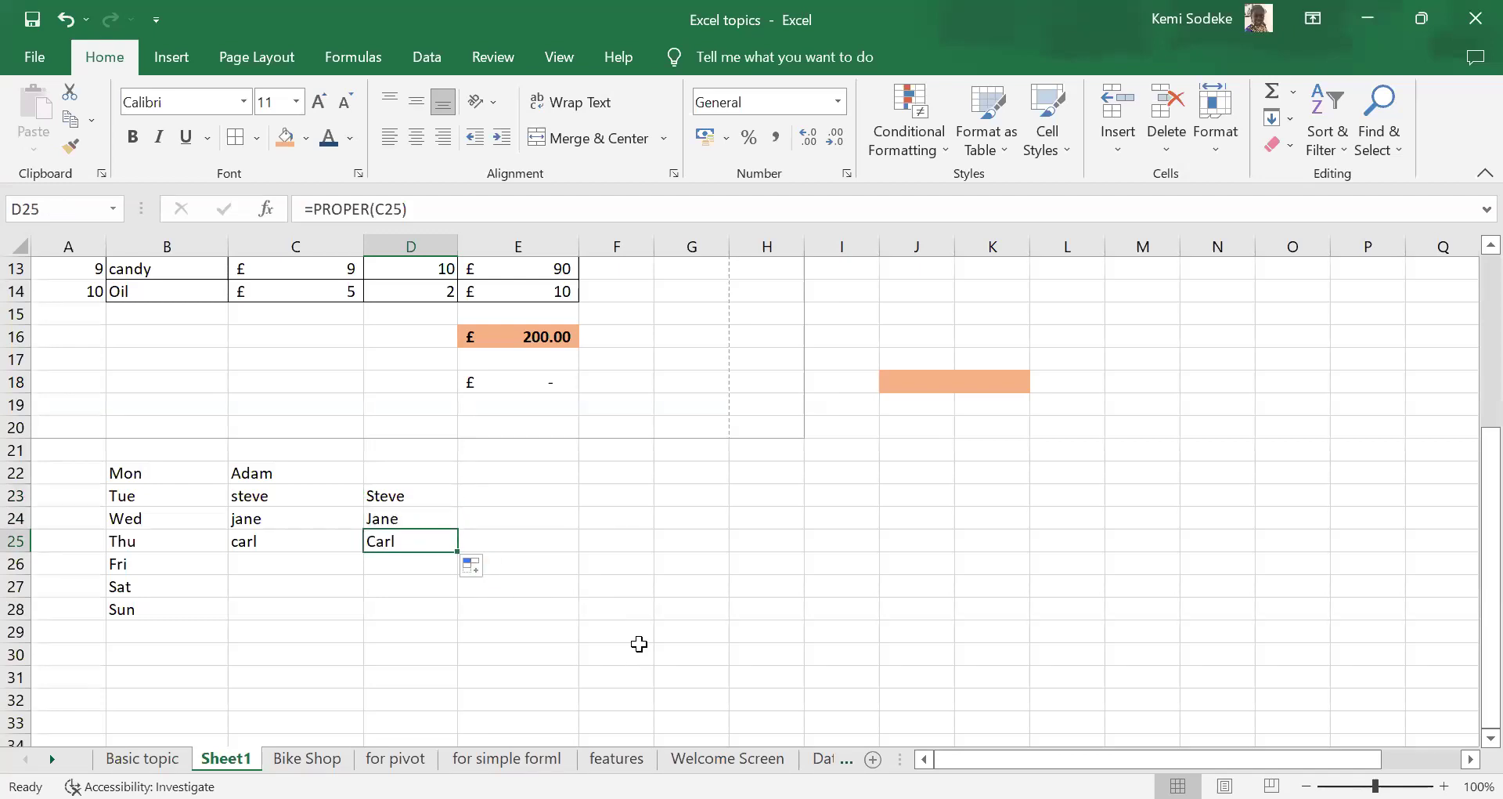
pyautogui.click(412, 497)
pyautogui.moveTo(454, 508); pyautogui.dragTo(450, 471)
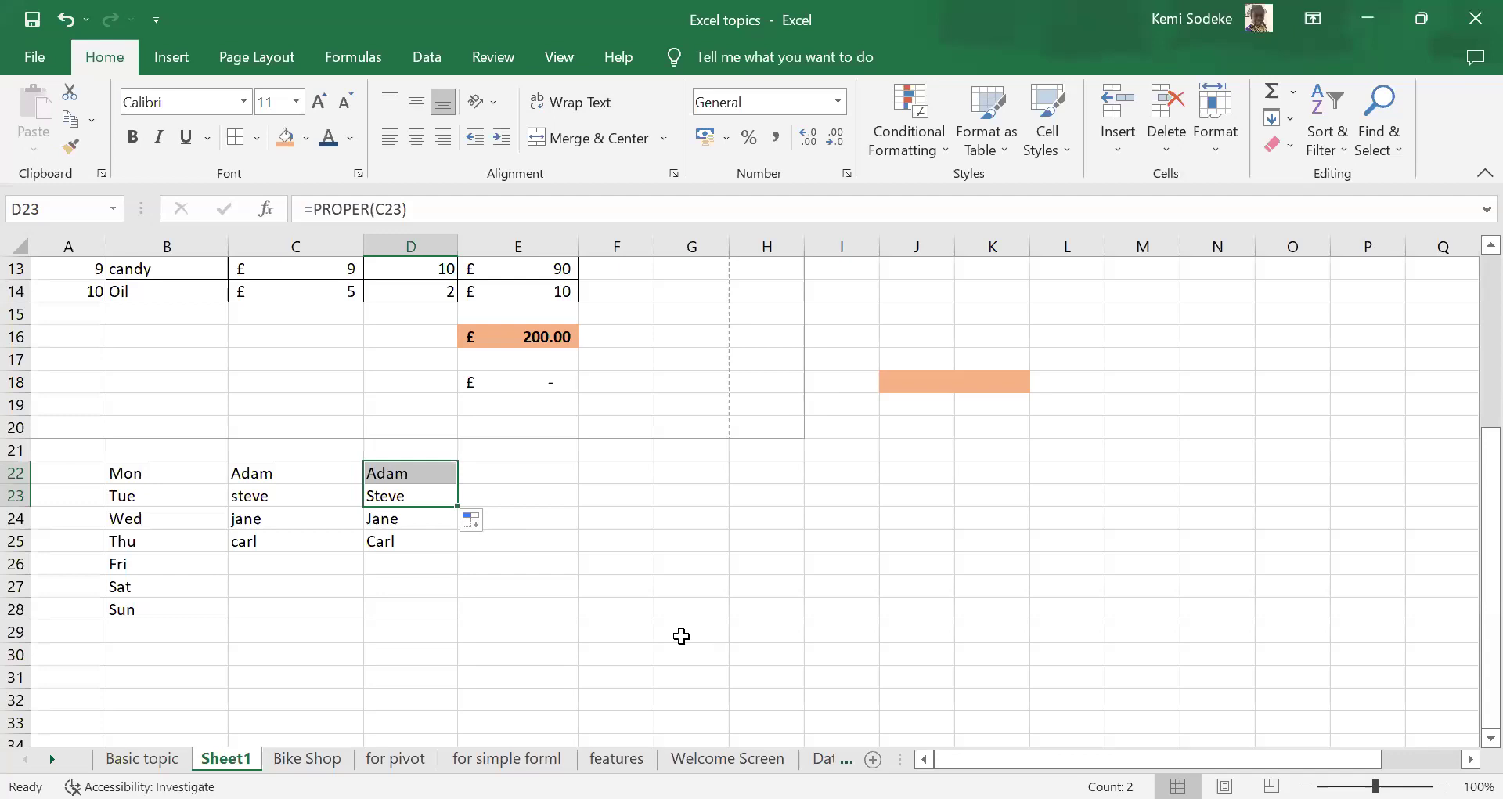
pyautogui.click(394, 470)
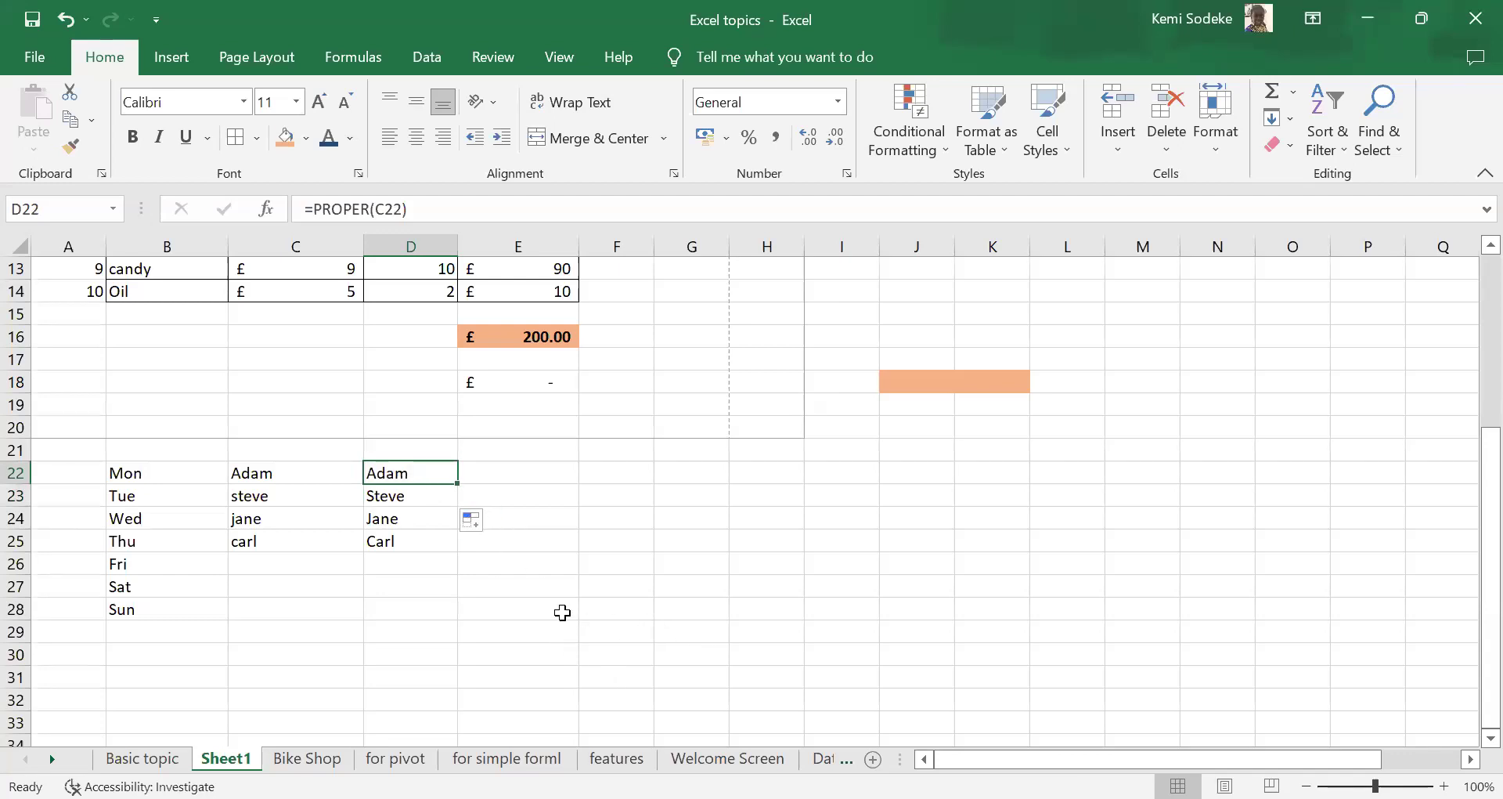
pyautogui.click(302, 565)
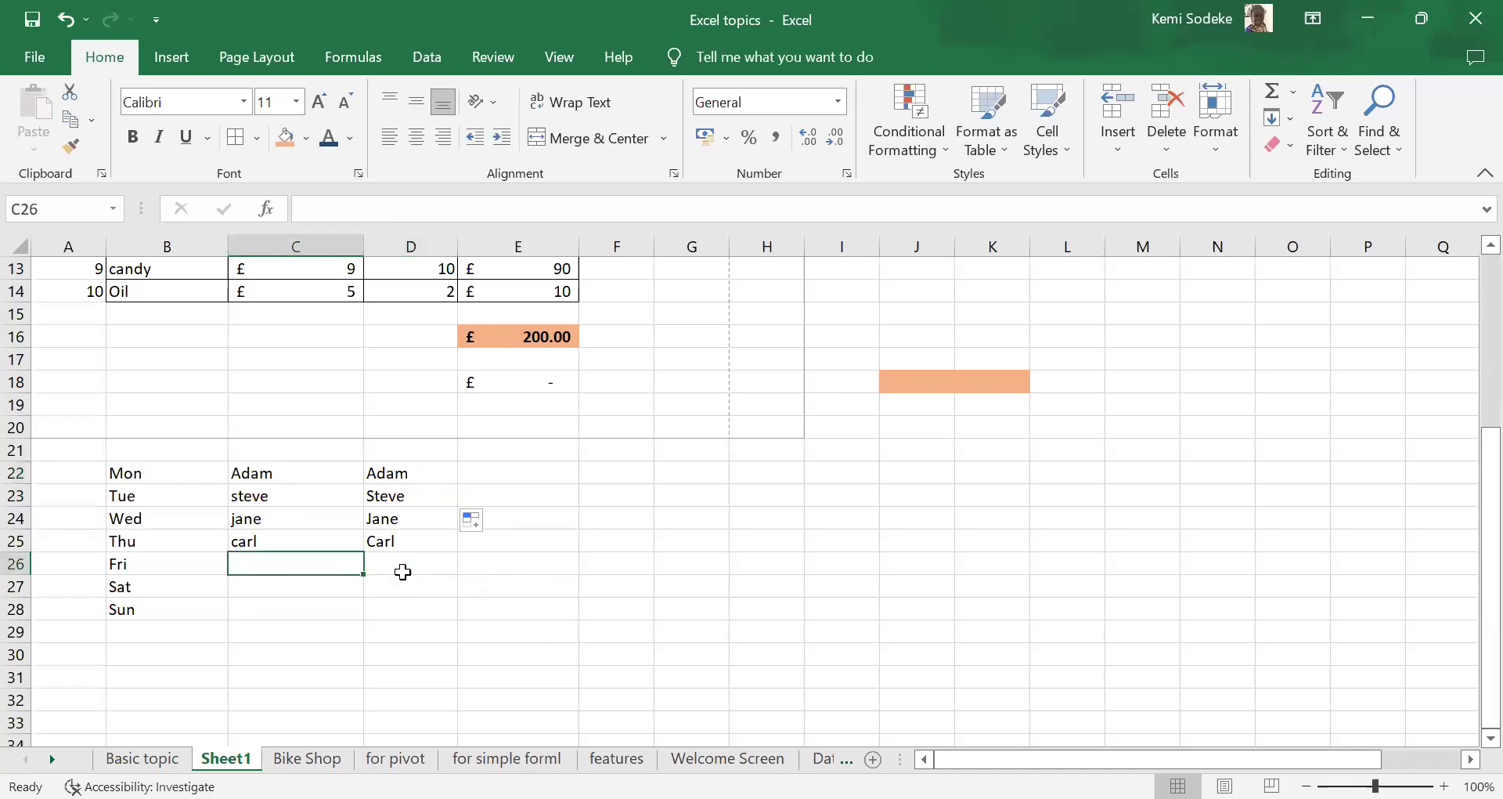
pyautogui.moveTo(396, 479); pyautogui.dragTo(397, 542)
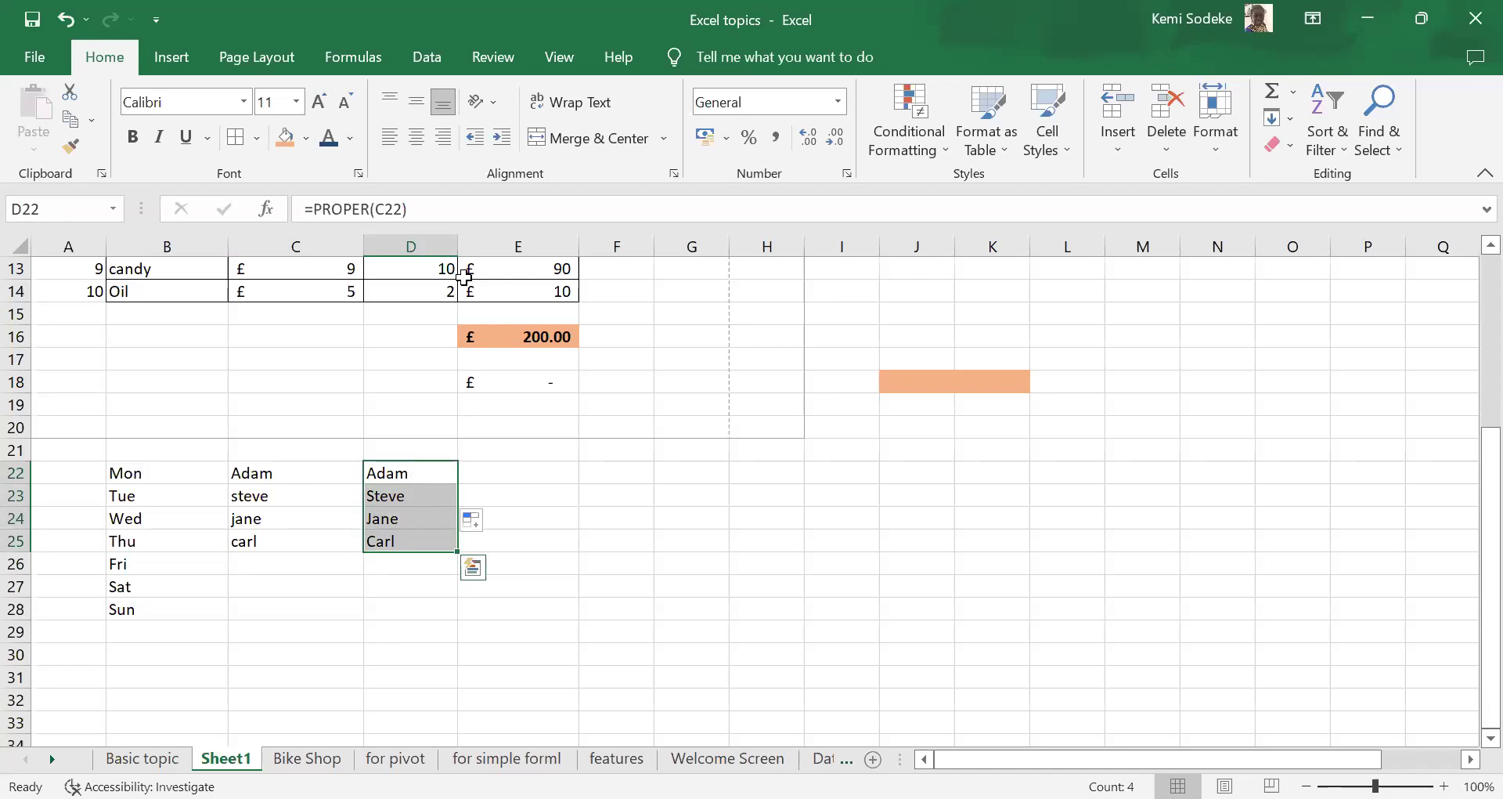
# - Copy D22:D25 and paste them into H22:H25 as values only
pyautogui.hotkey('ctrl', 'c')
pyautogui.click(752, 467)
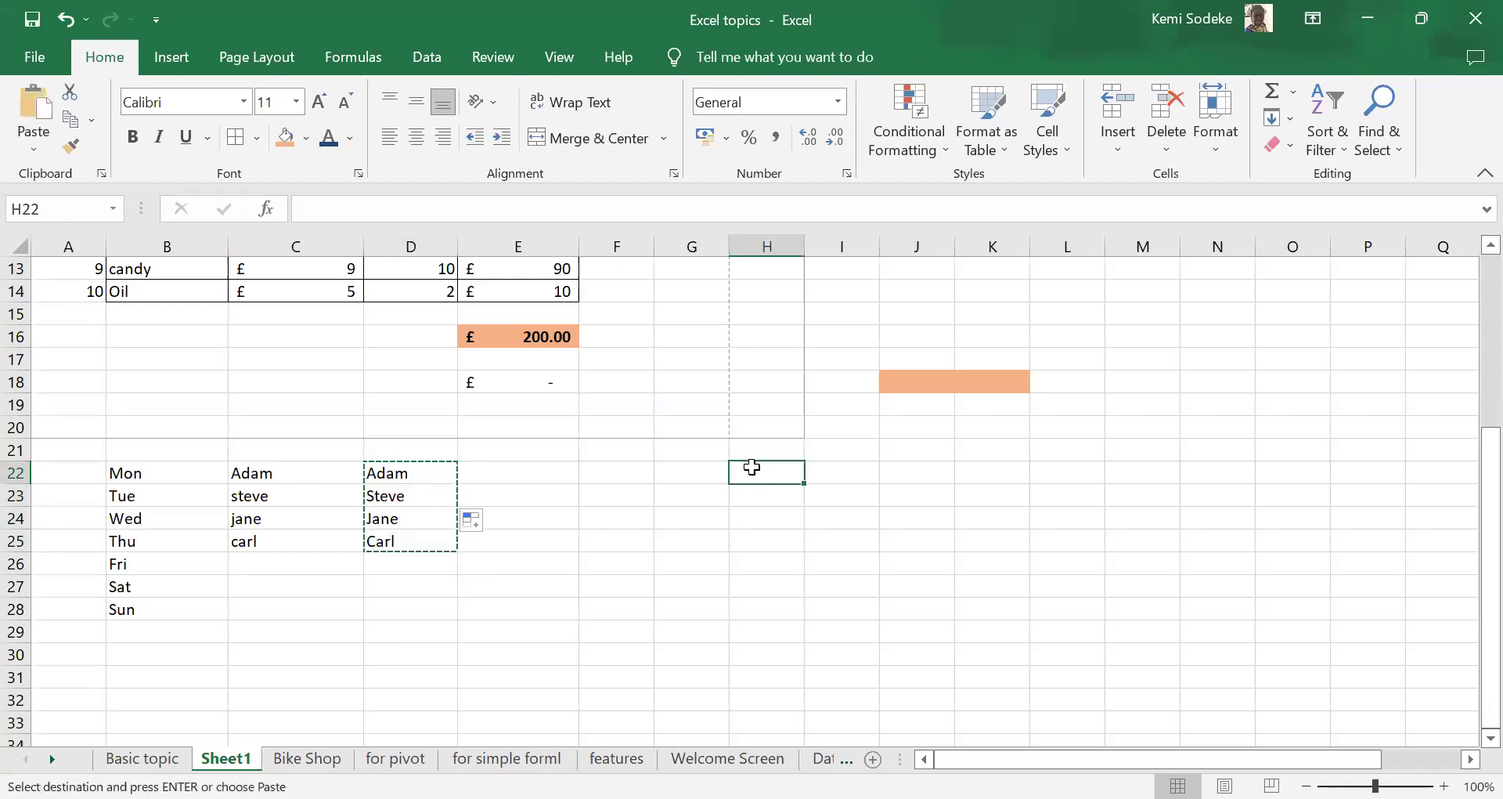
pyautogui.rightClick(751, 467)
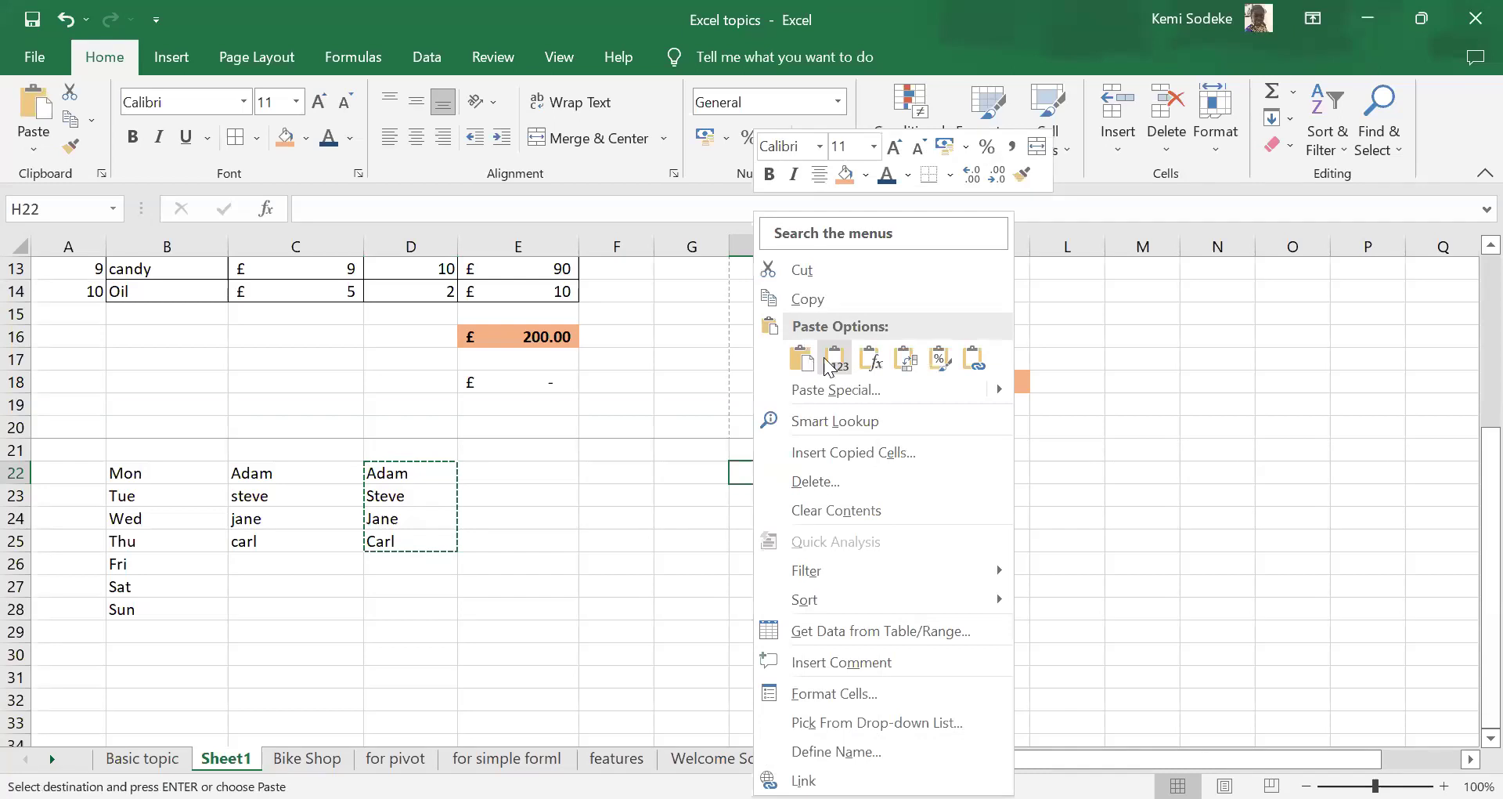
pyautogui.click(828, 360)
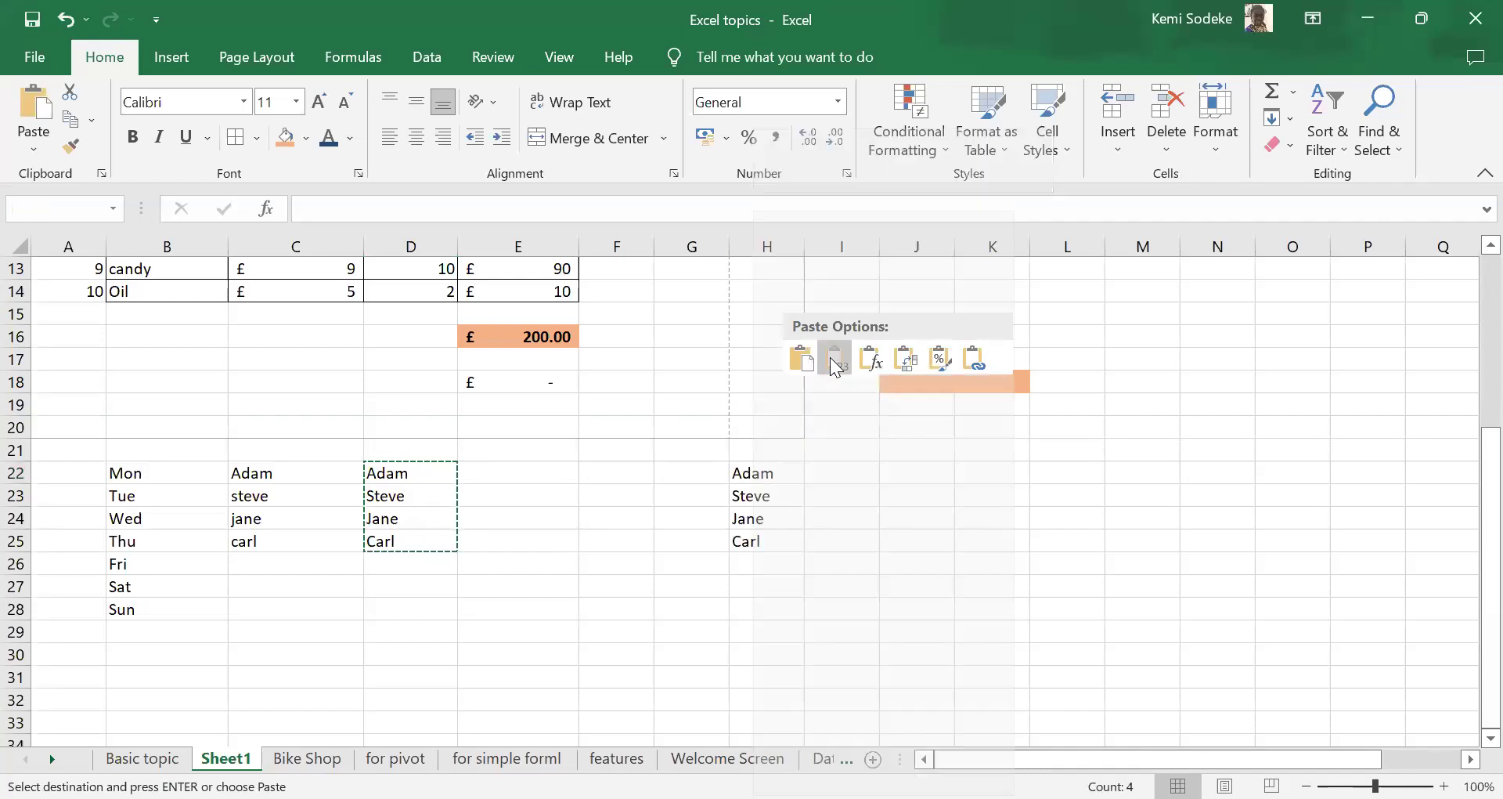
pyautogui.click(867, 463)
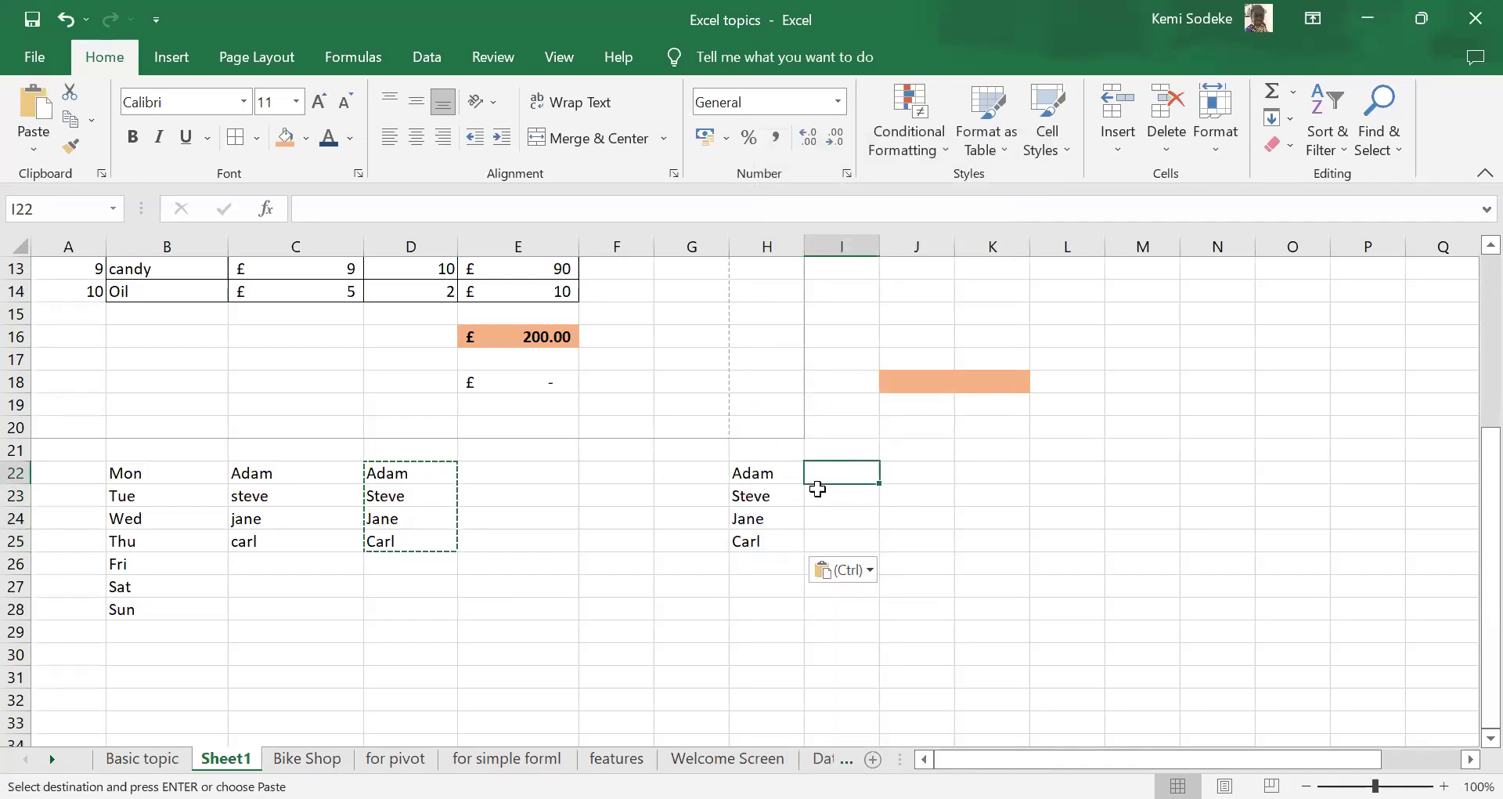
pyautogui.click(770, 476)
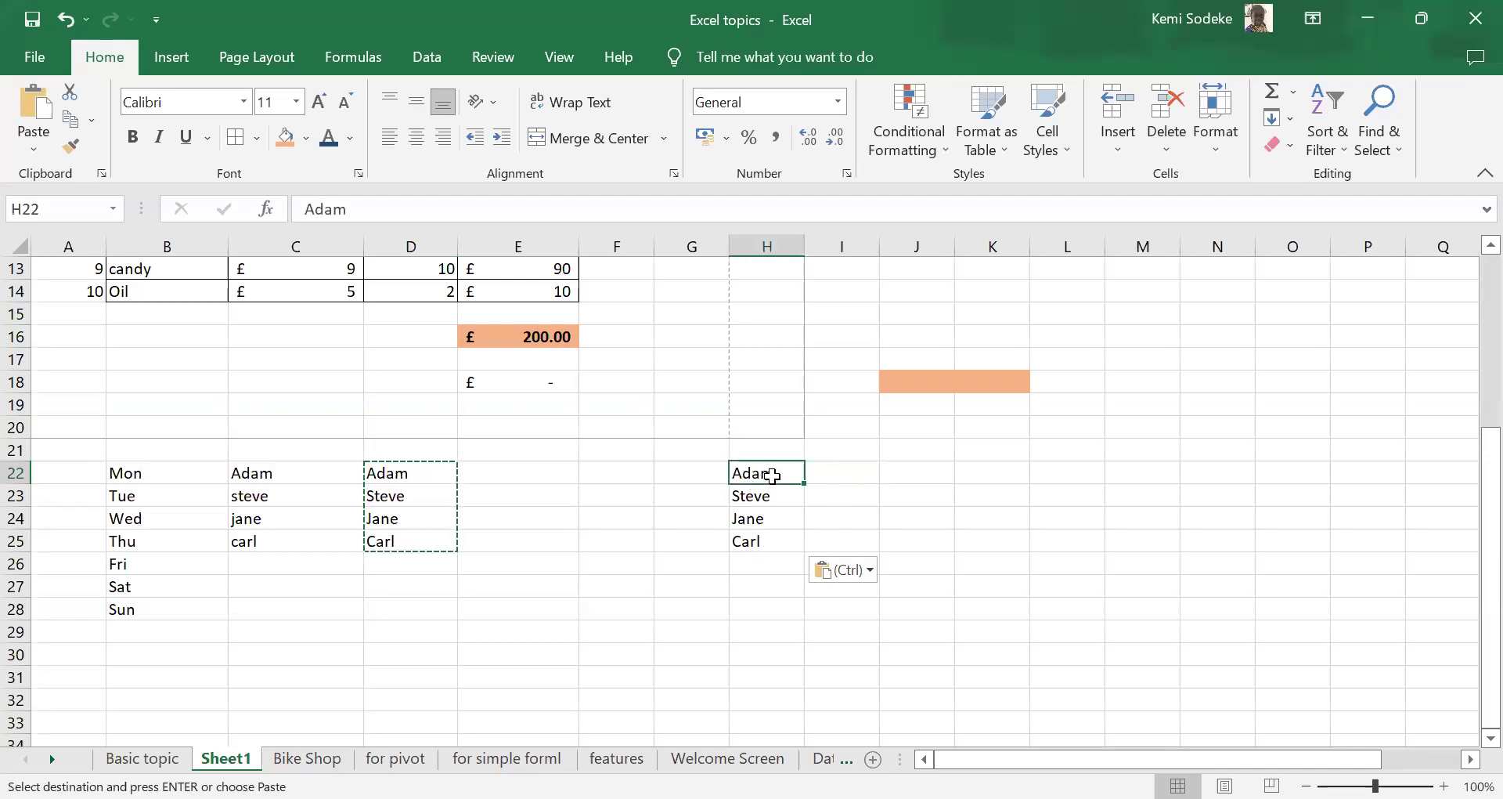
pyautogui.click(836, 475)
pyautogui.click(766, 473)
# - Enter =LOWER(H22) in I22 to show the H22 name in lowercase
pyautogui.click(843, 469)
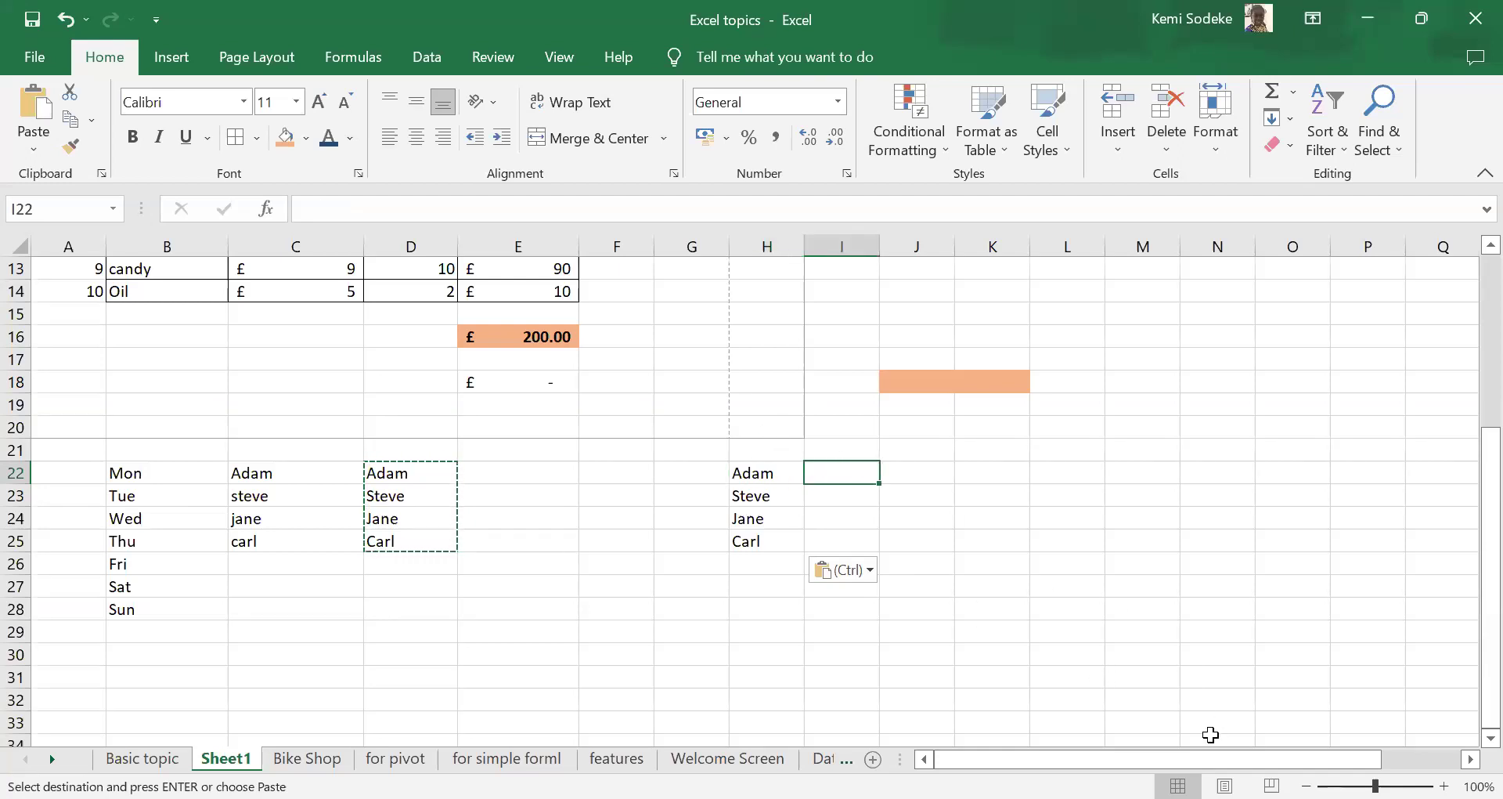
pyautogui.write('=')
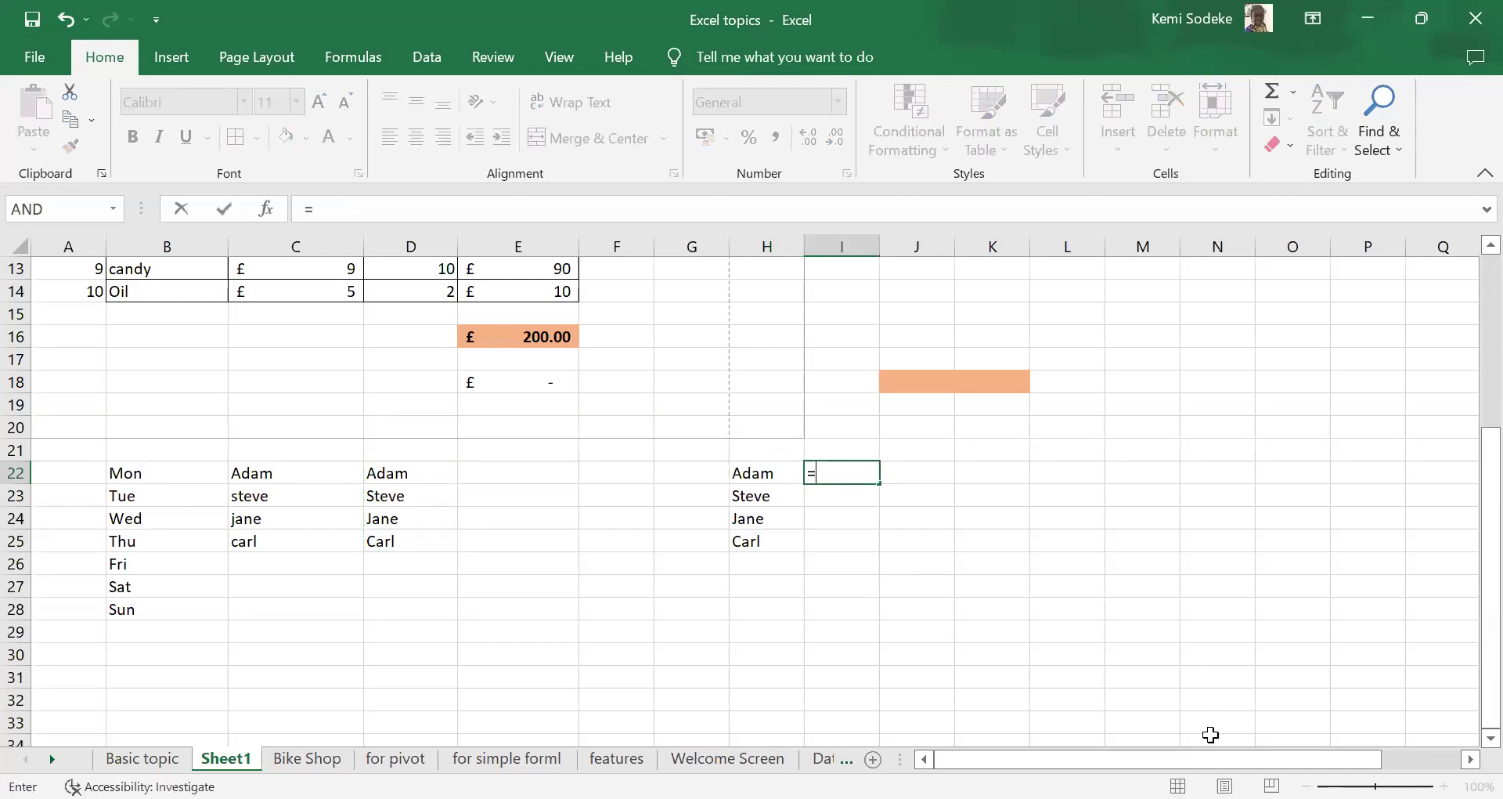
pyautogui.write('lower')
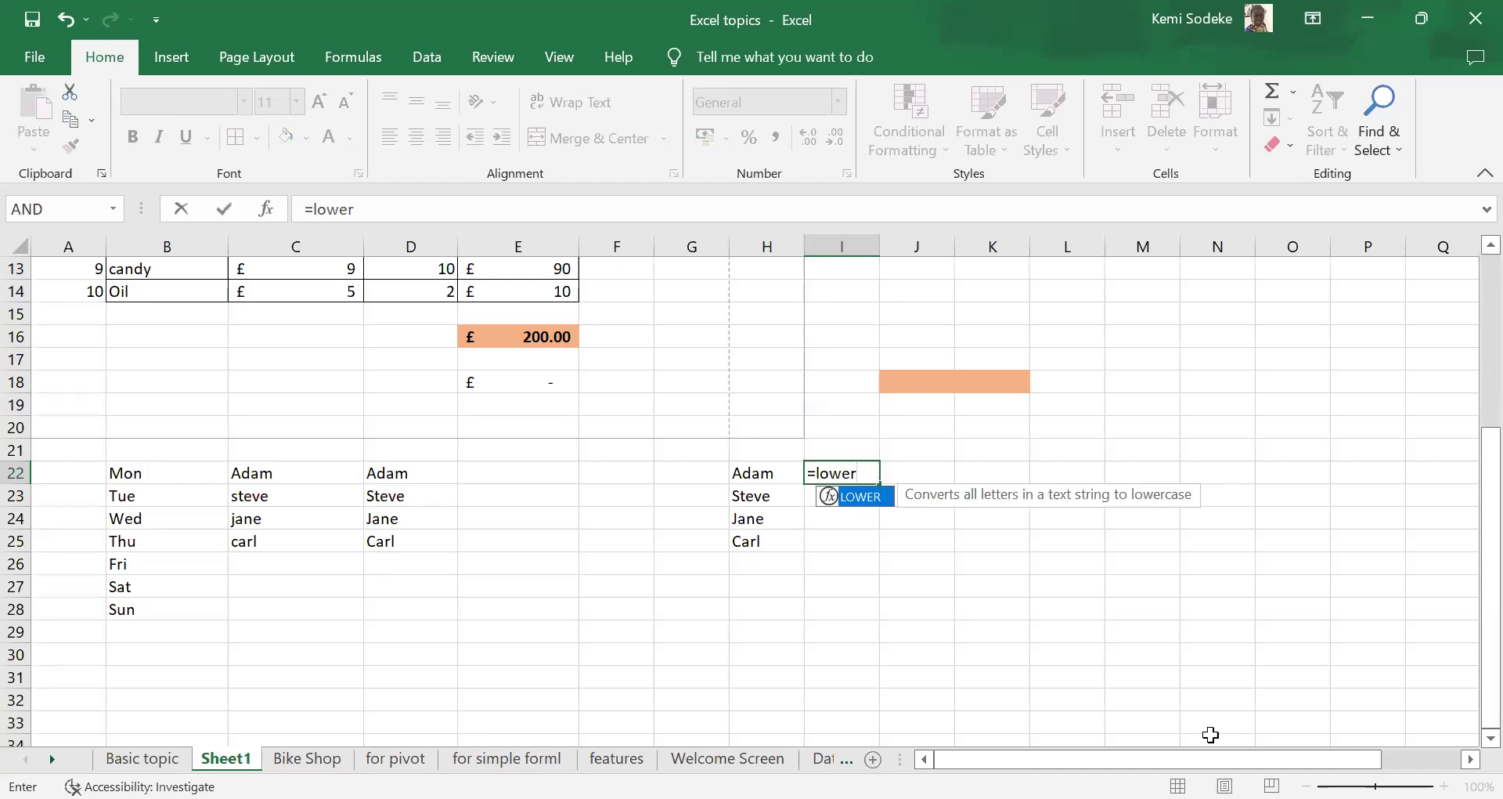
pyautogui.write('(')
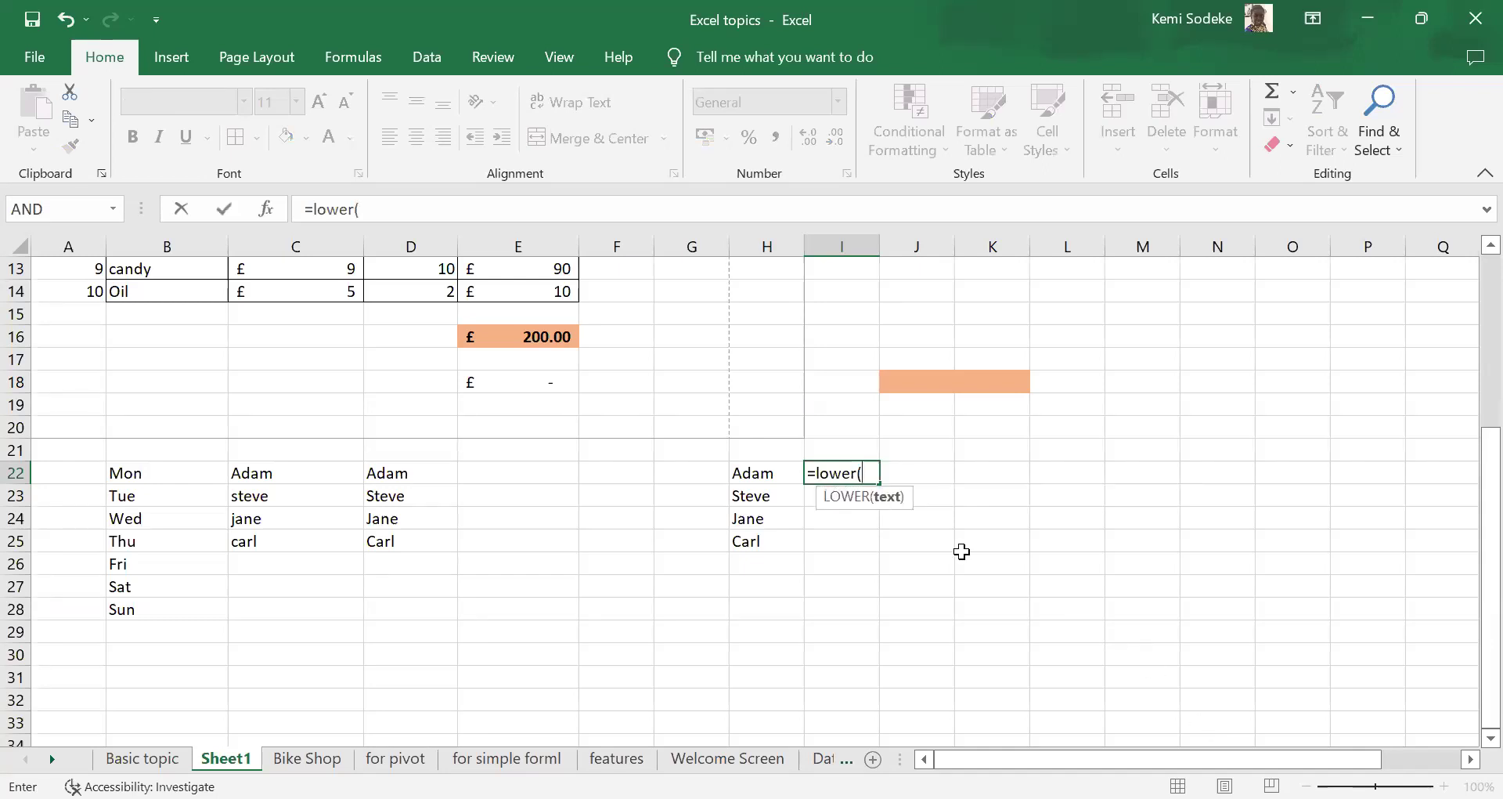
pyautogui.click(790, 474)
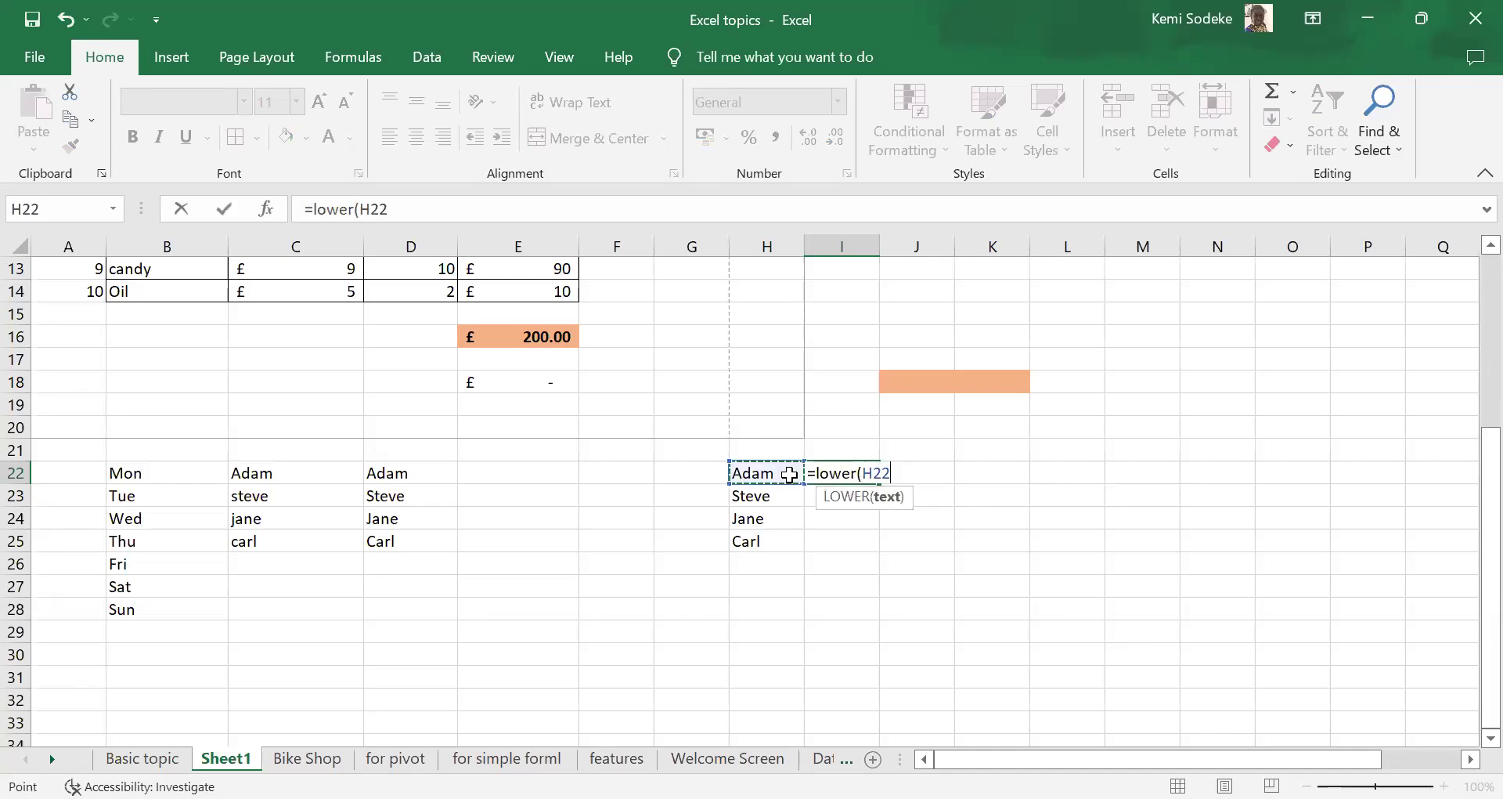
pyautogui.press('Return')
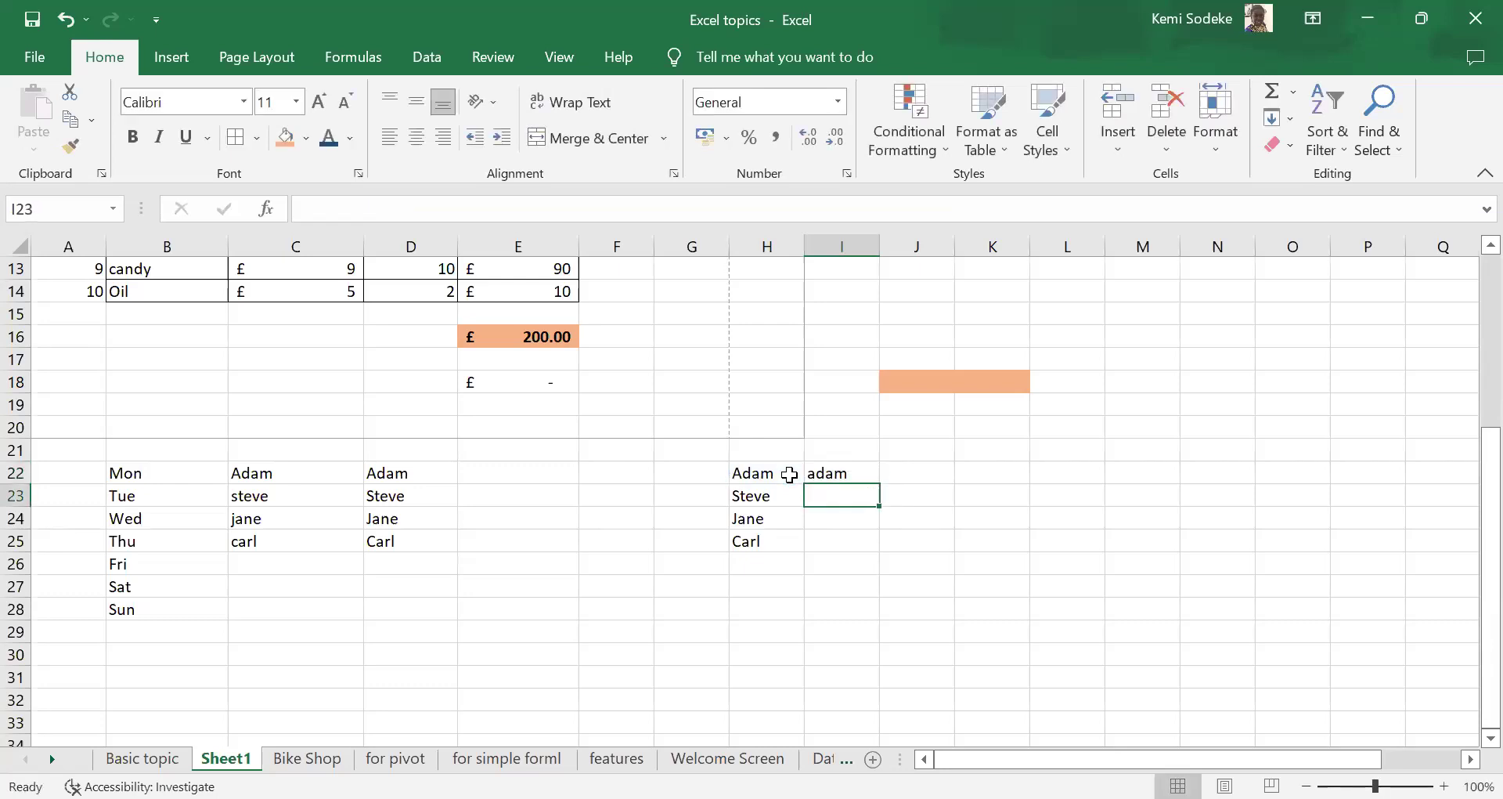
pyautogui.click(856, 472)
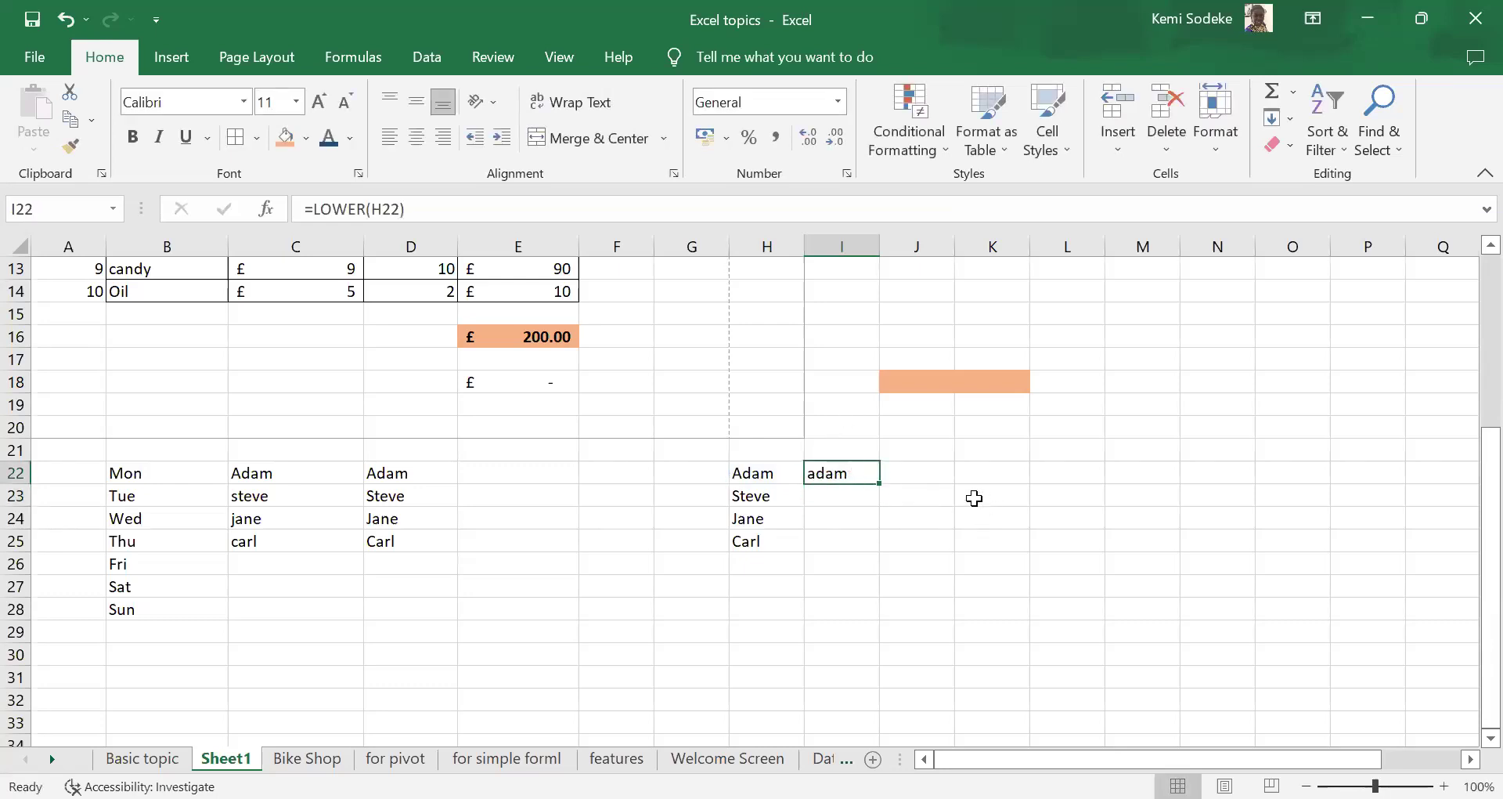
pyautogui.click(932, 479)
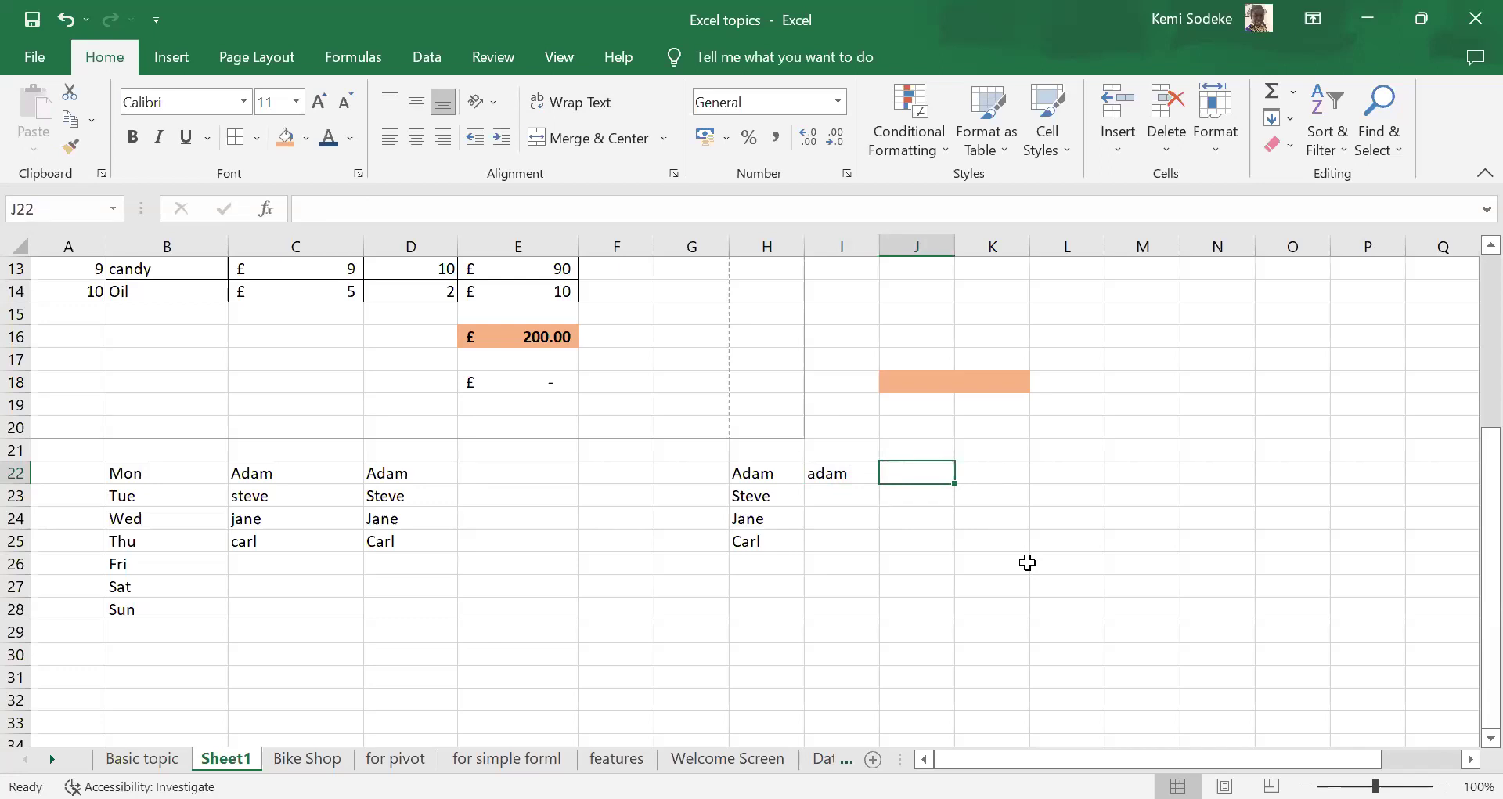
# - Enter =UPPER(H22) in J22 to show the first name from H22 in capitals
pyautogui.write('=')
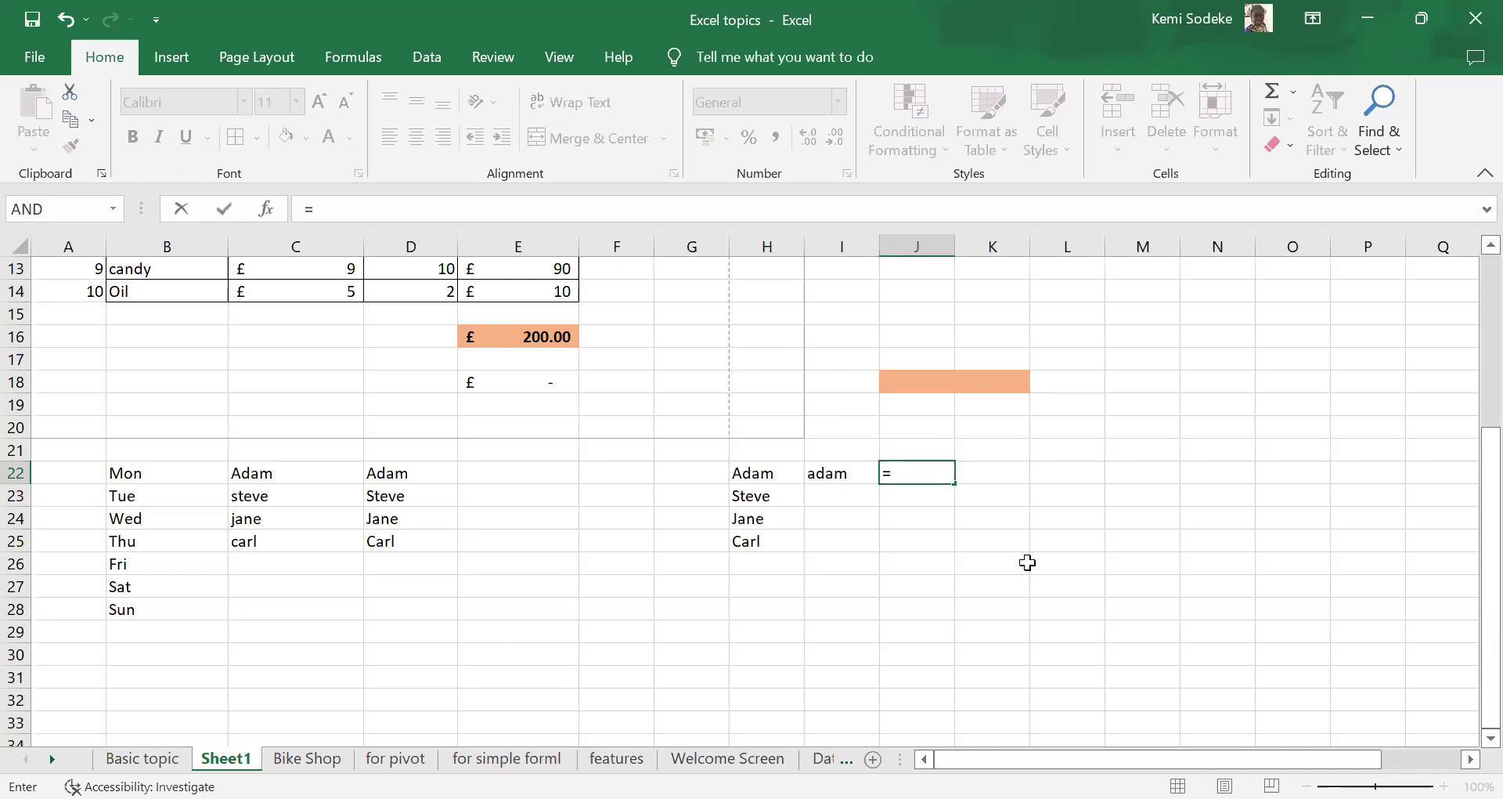
pyautogui.write('upper(')
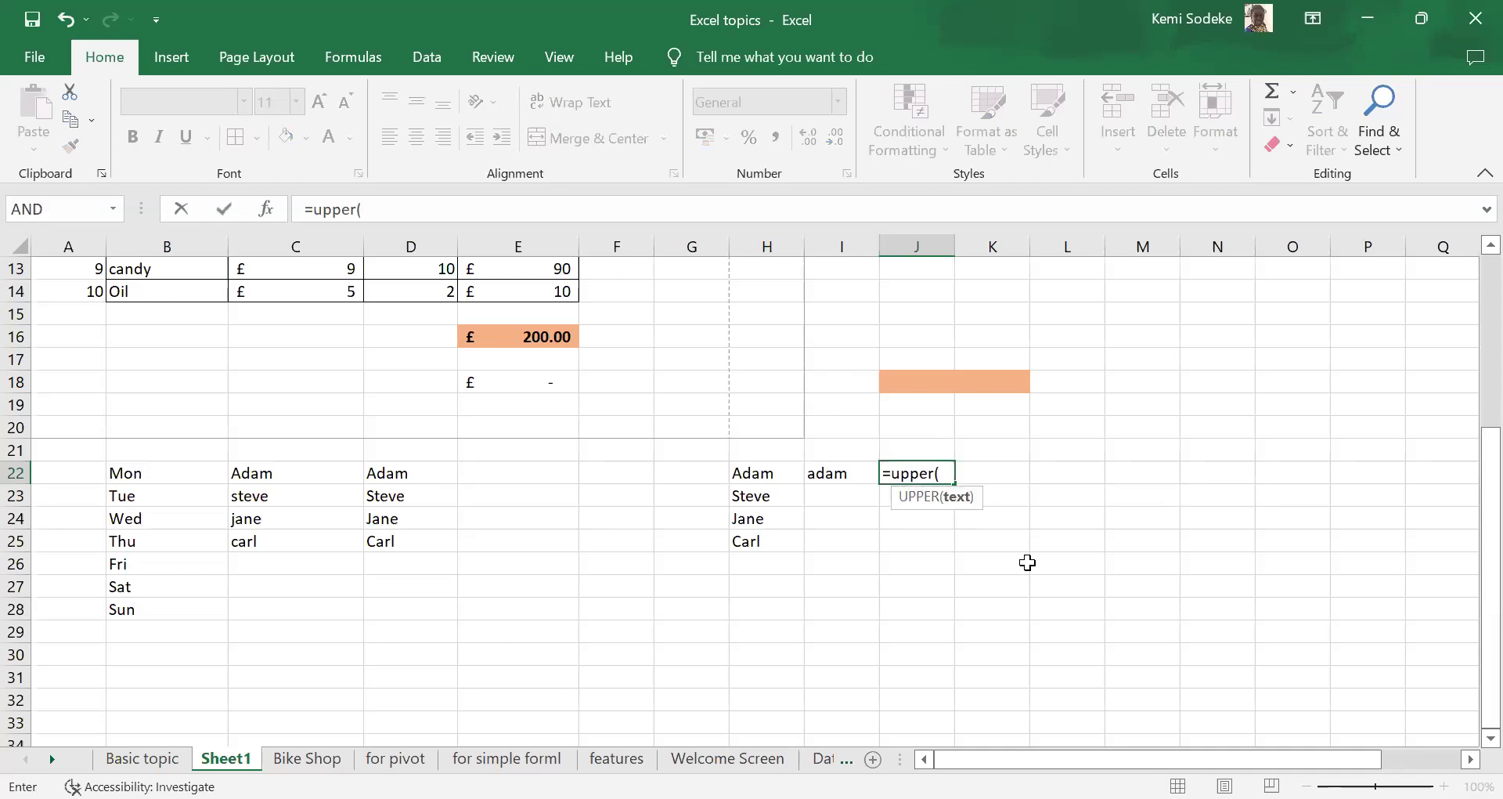
pyautogui.click(777, 472)
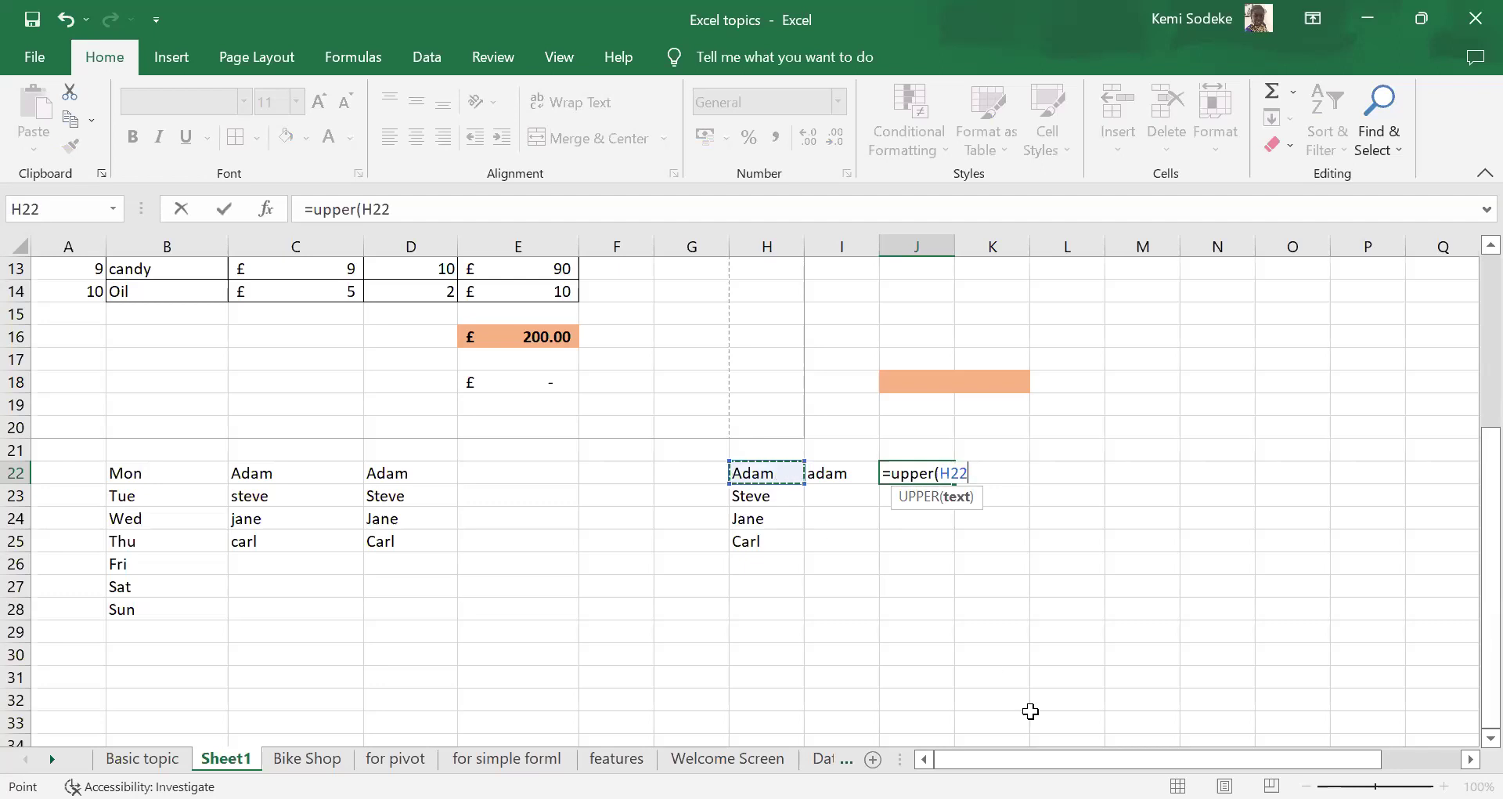
pyautogui.write(')')
pyautogui.press('Return')
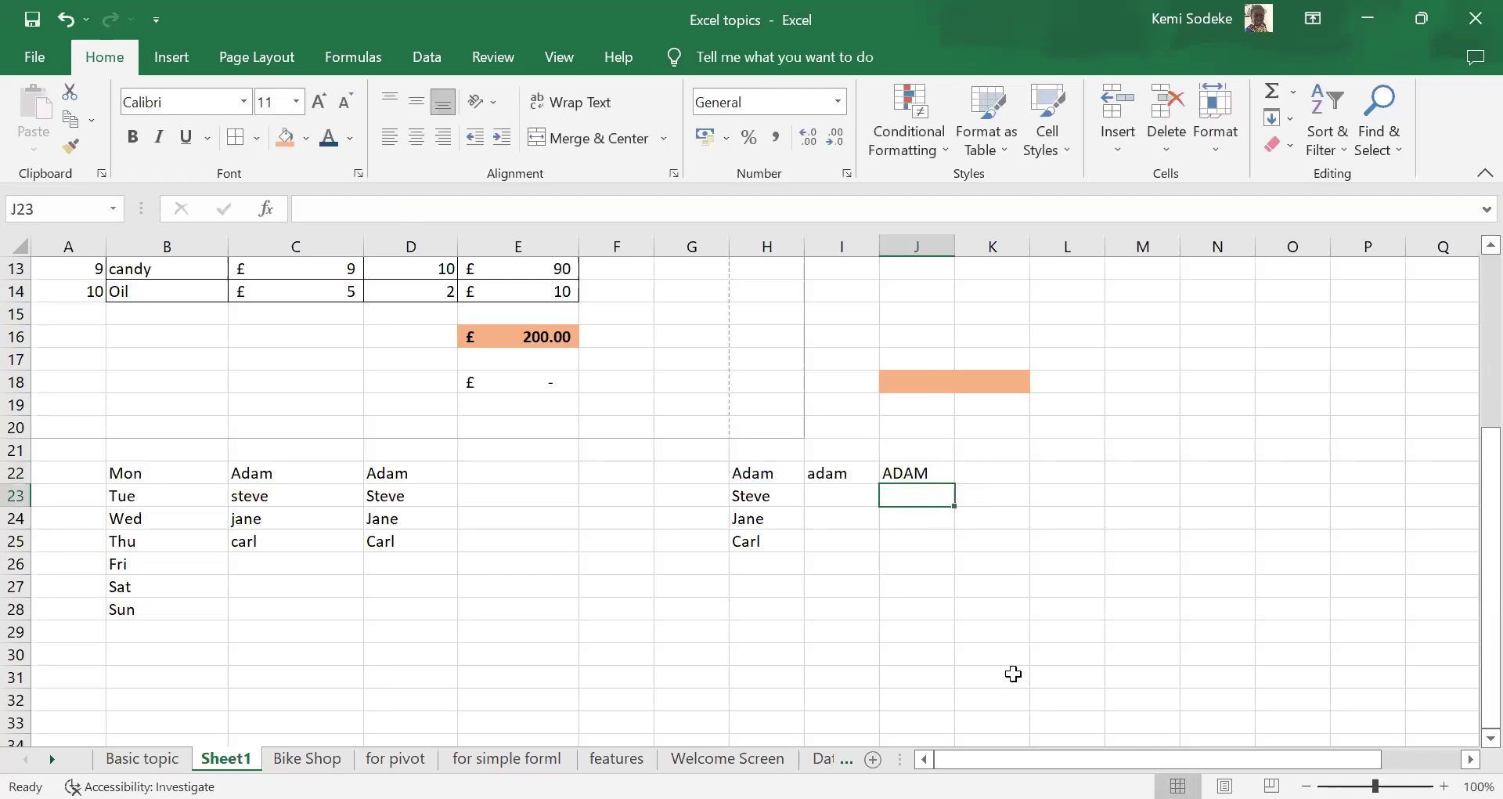
pyautogui.click(922, 475)
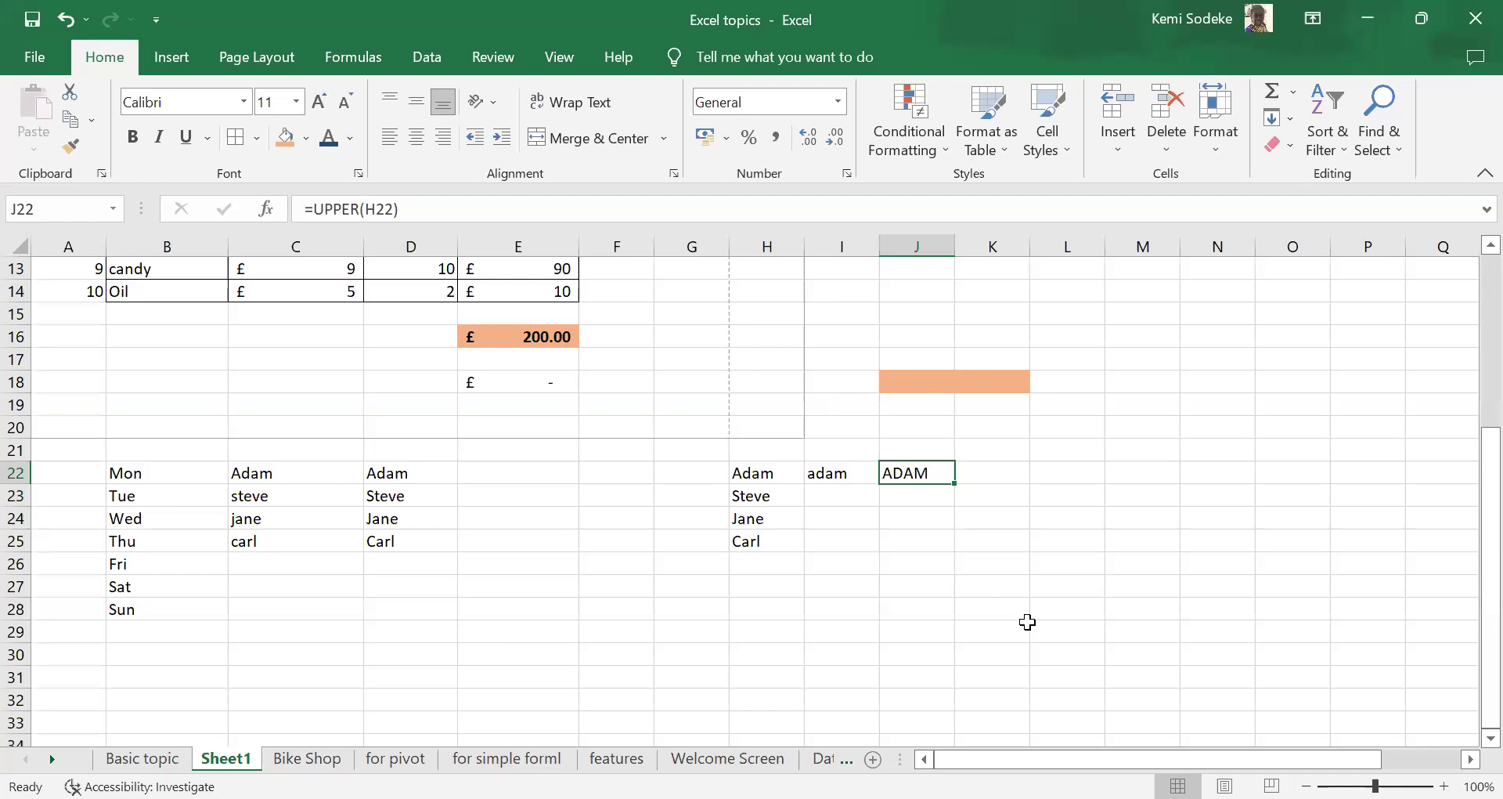
pyautogui.click(410, 473)
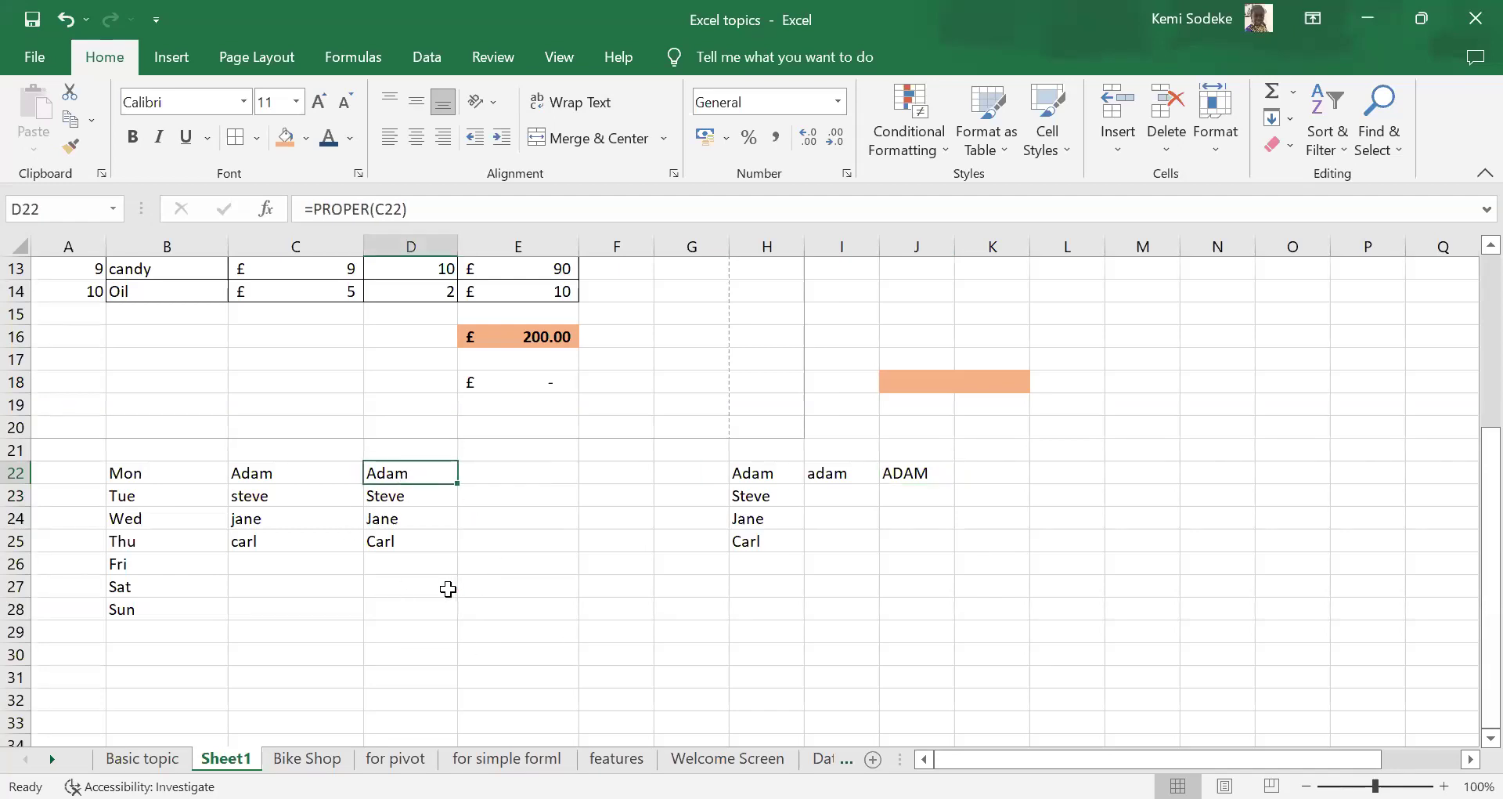
pyautogui.click(820, 475)
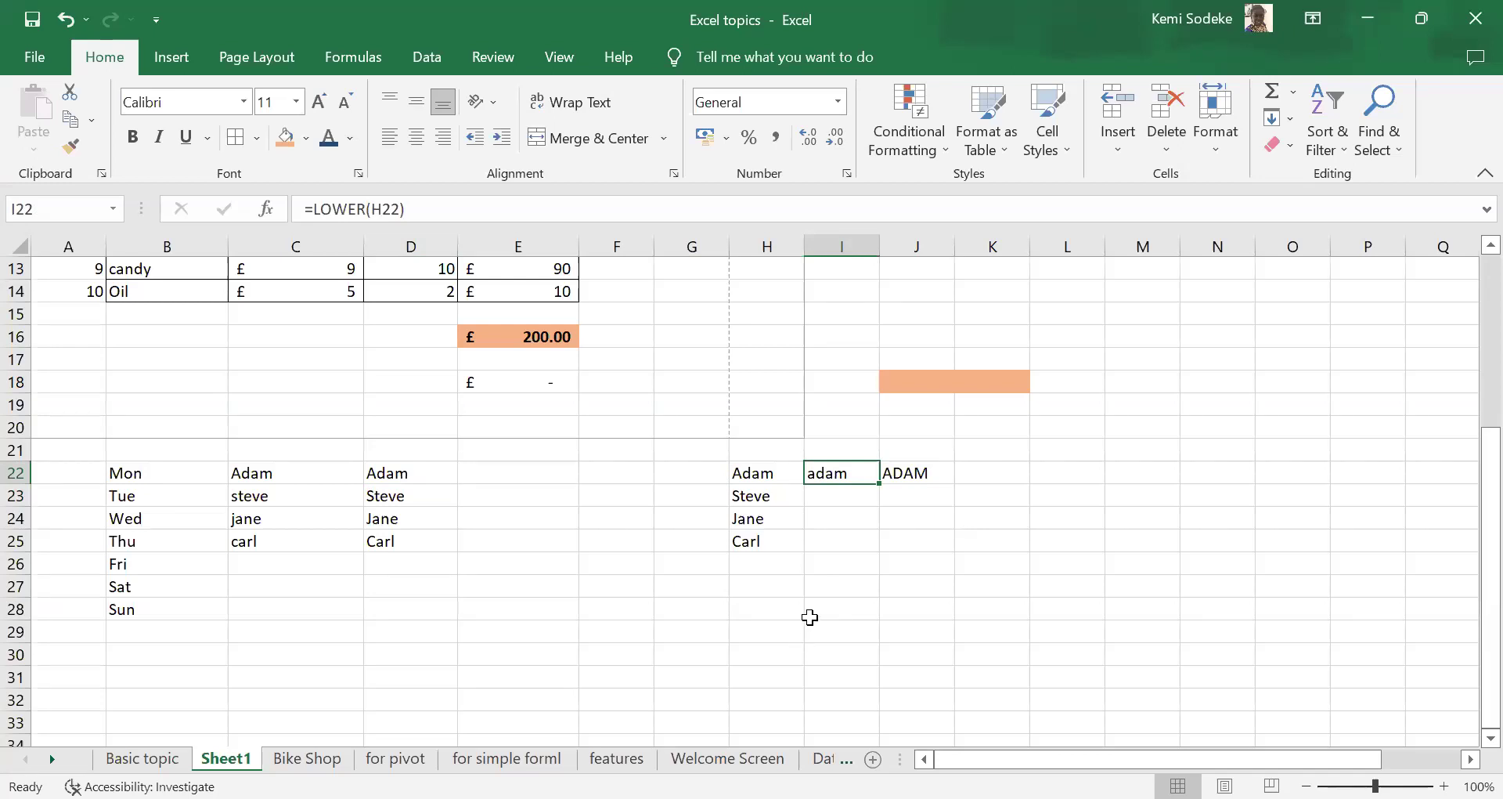
pyautogui.click(918, 473)
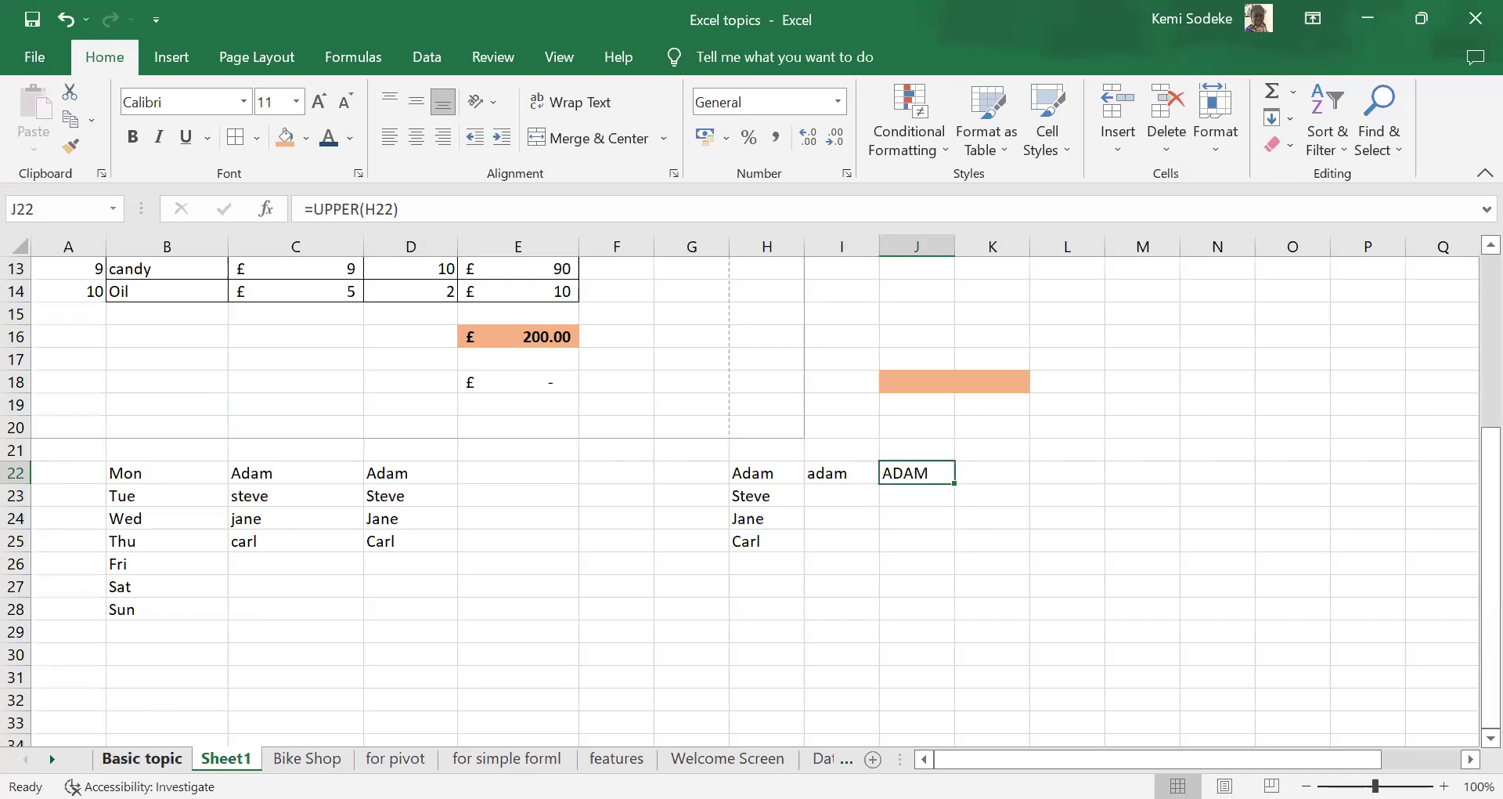
pyautogui.click(143, 758)
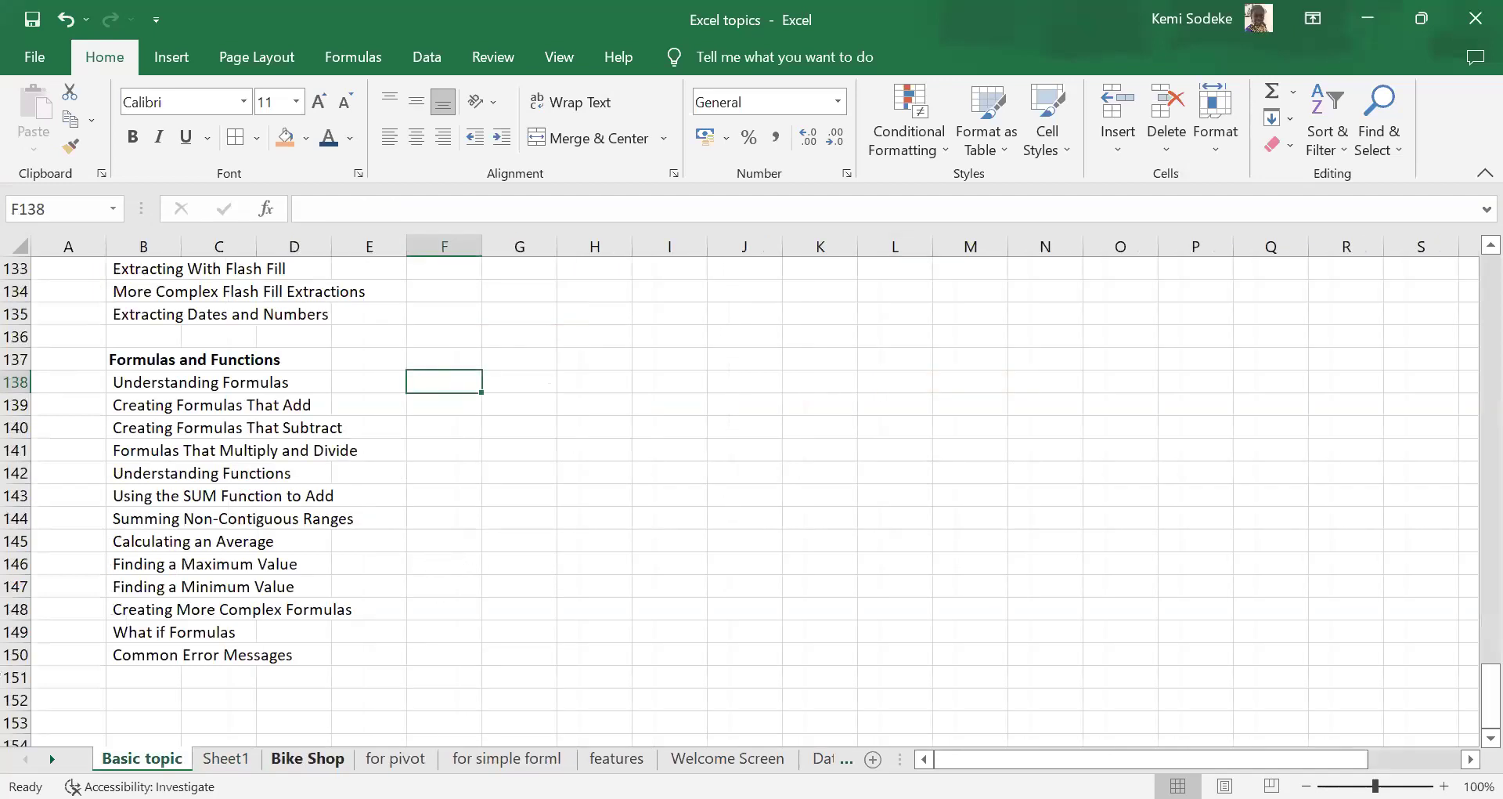
pyautogui.click(226, 758)
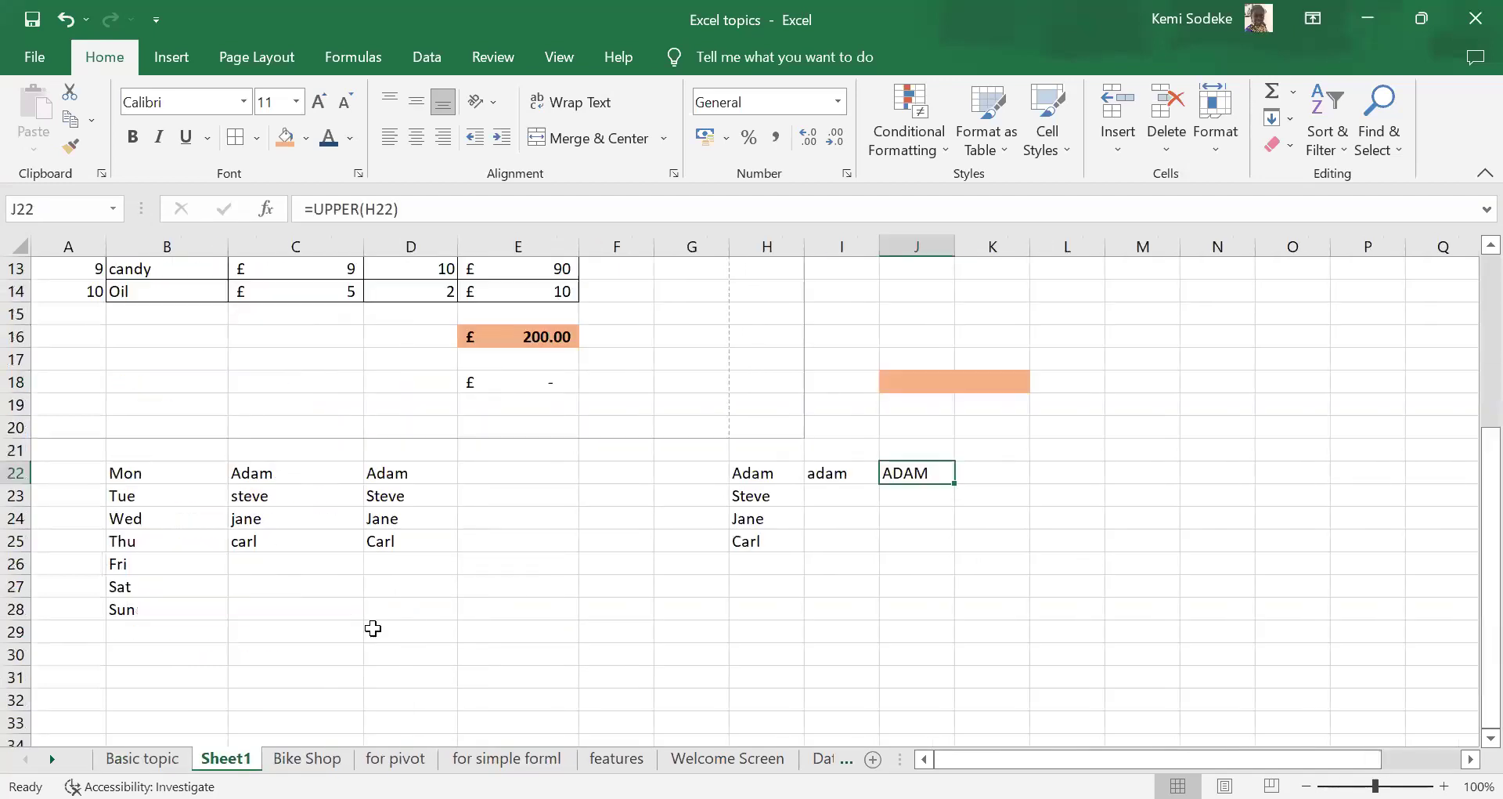
pyautogui.click(846, 562)
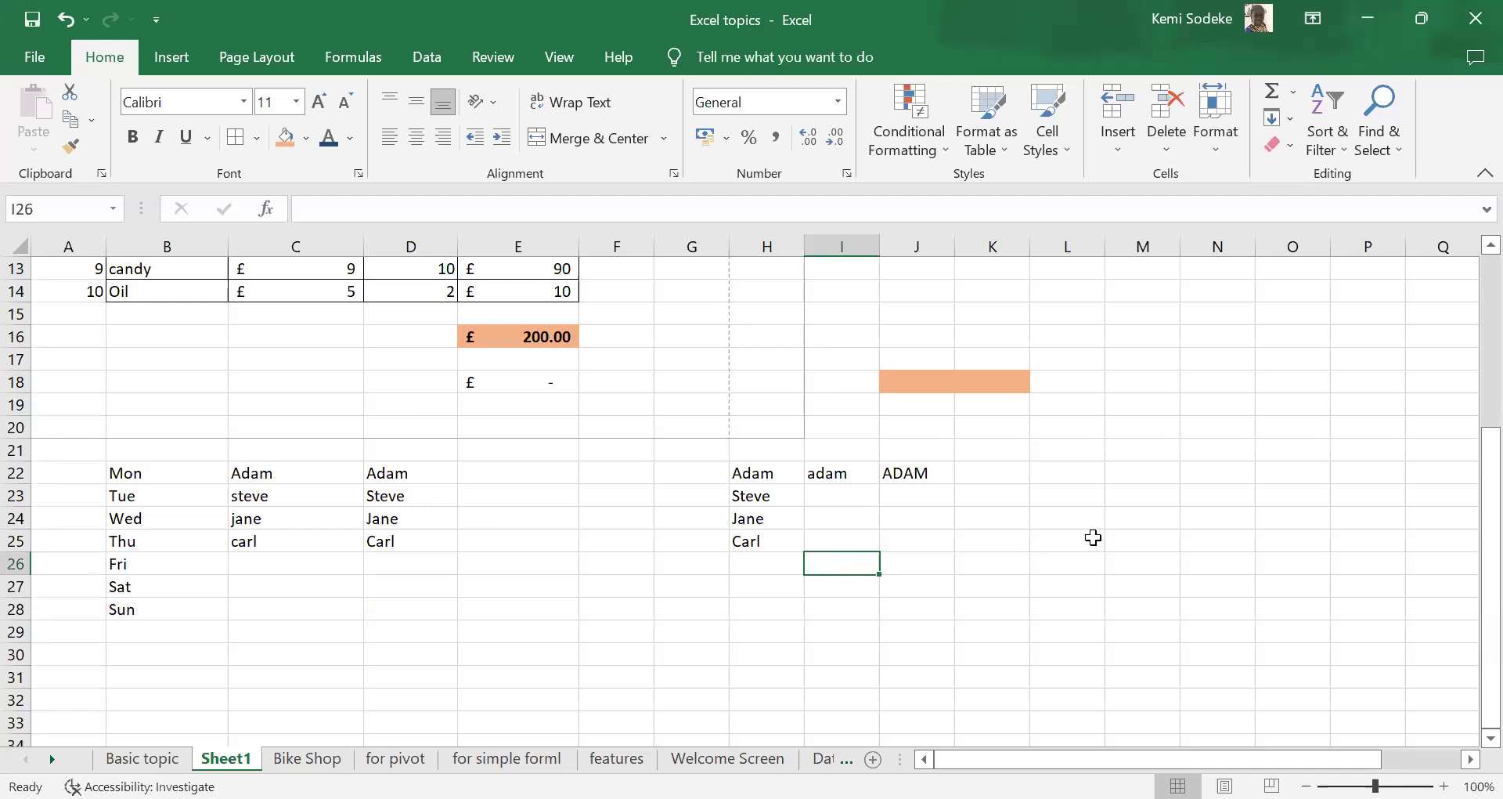
pyautogui.scroll(4, 1080, 510)
pyautogui.scroll(-3, 1383, 595)
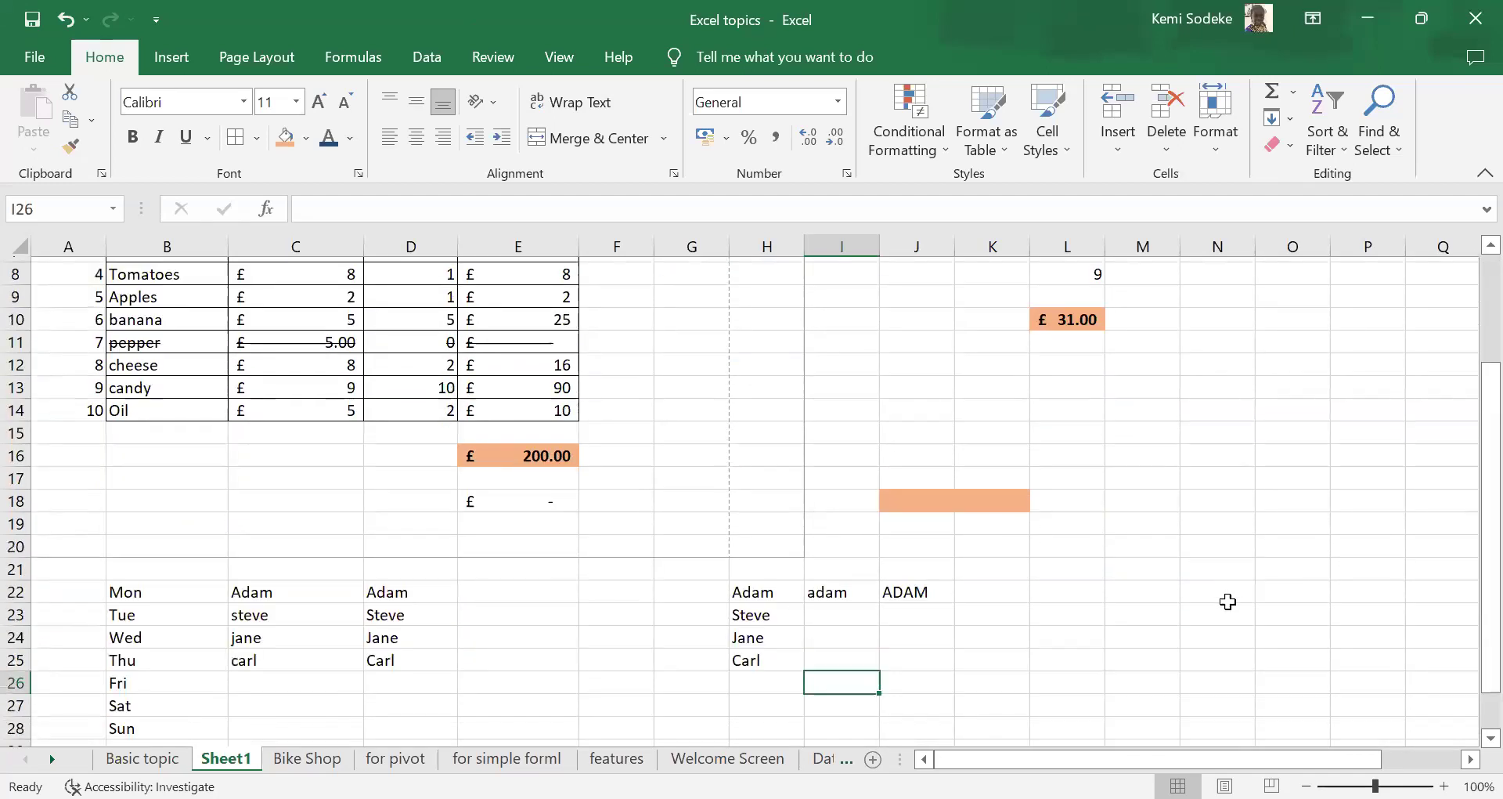
pyautogui.scroll(-2, 656, 517)
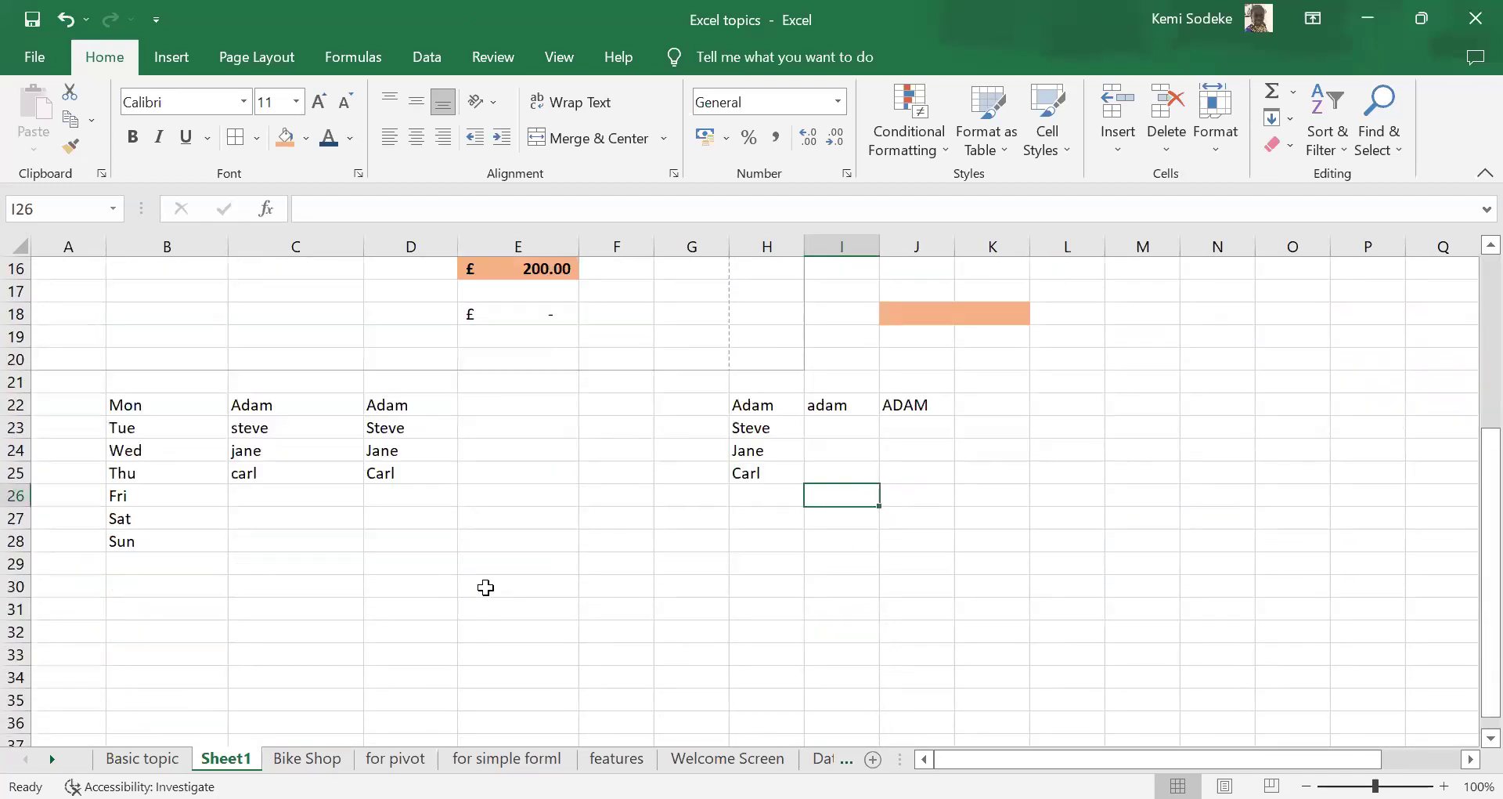
pyautogui.click(184, 610)
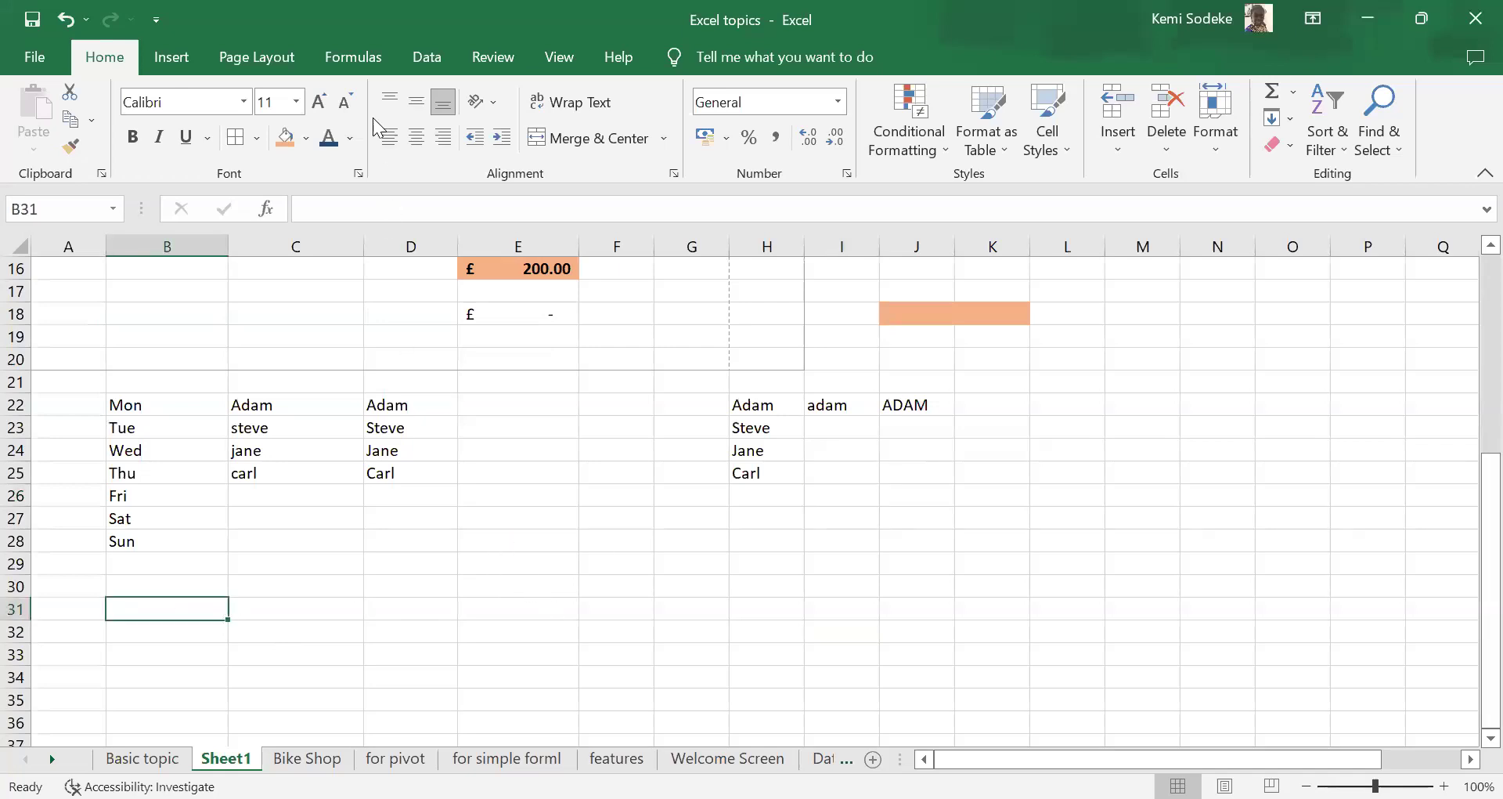
# - Browse the Formulas tab's Math & Trig function list, from ABS through TRUNC
pyautogui.click(354, 56)
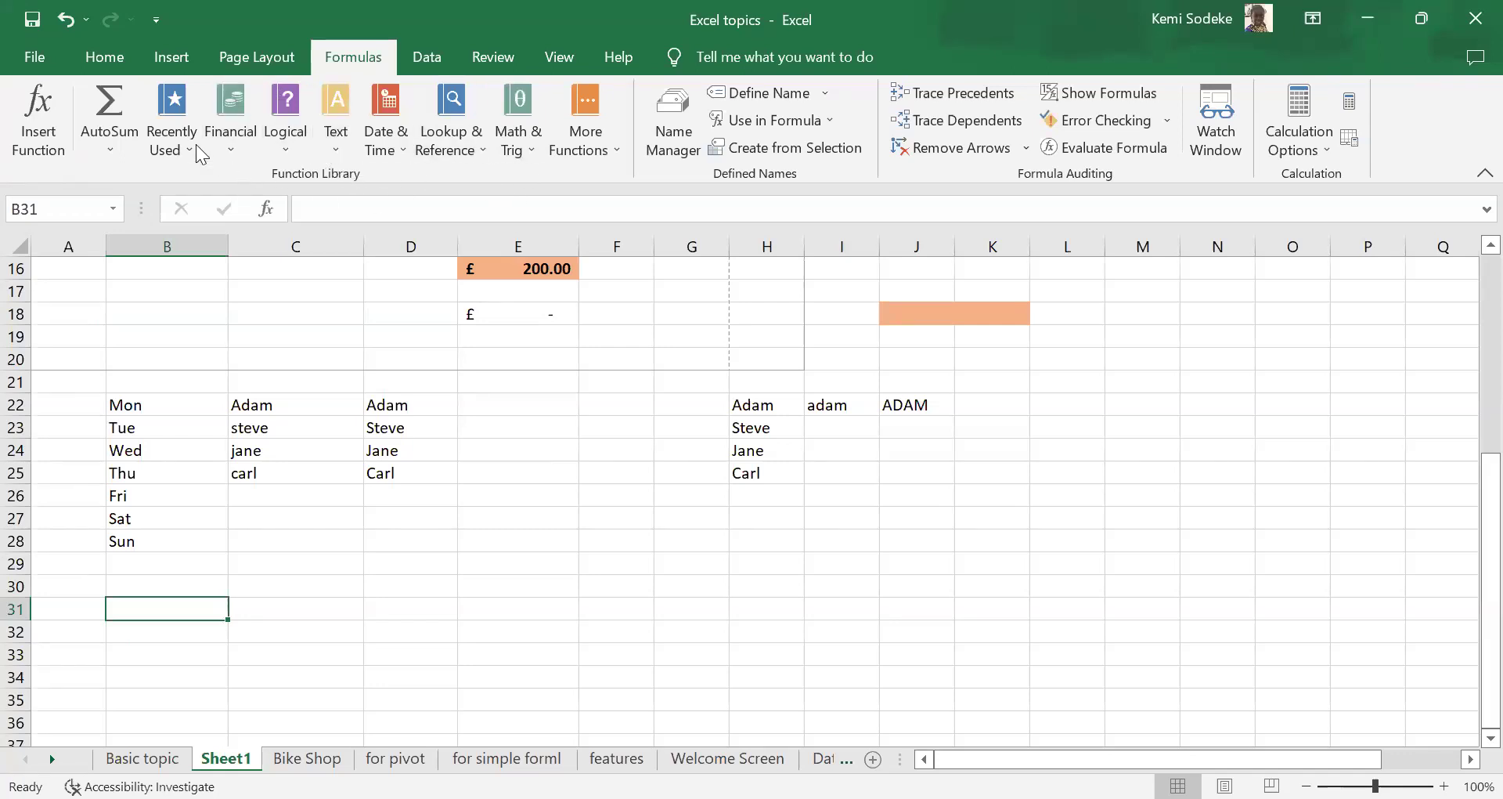
pyautogui.click(532, 157)
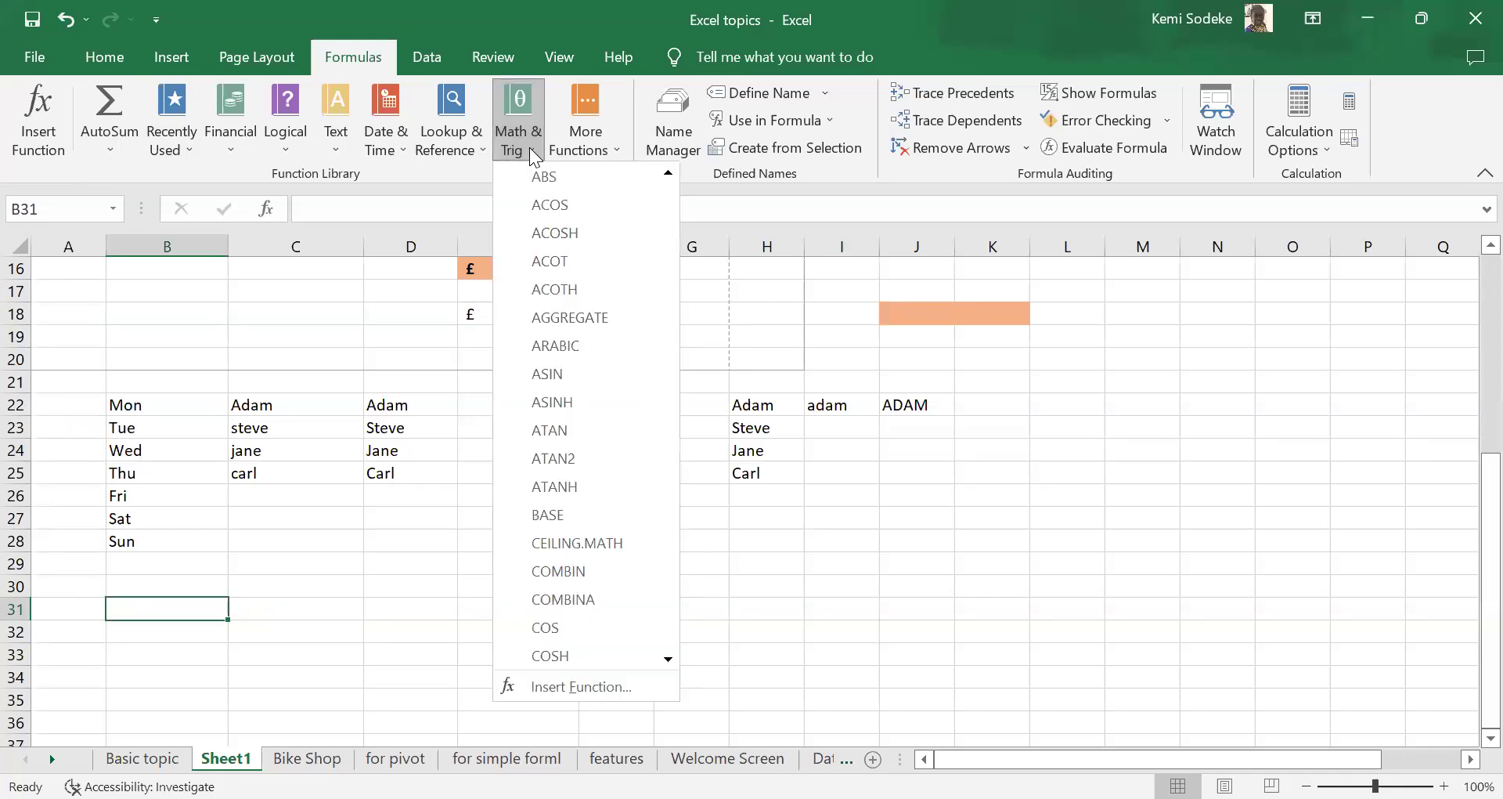
pyautogui.scroll(-10, 548, 407)
pyautogui.scroll(-7, 523, 491)
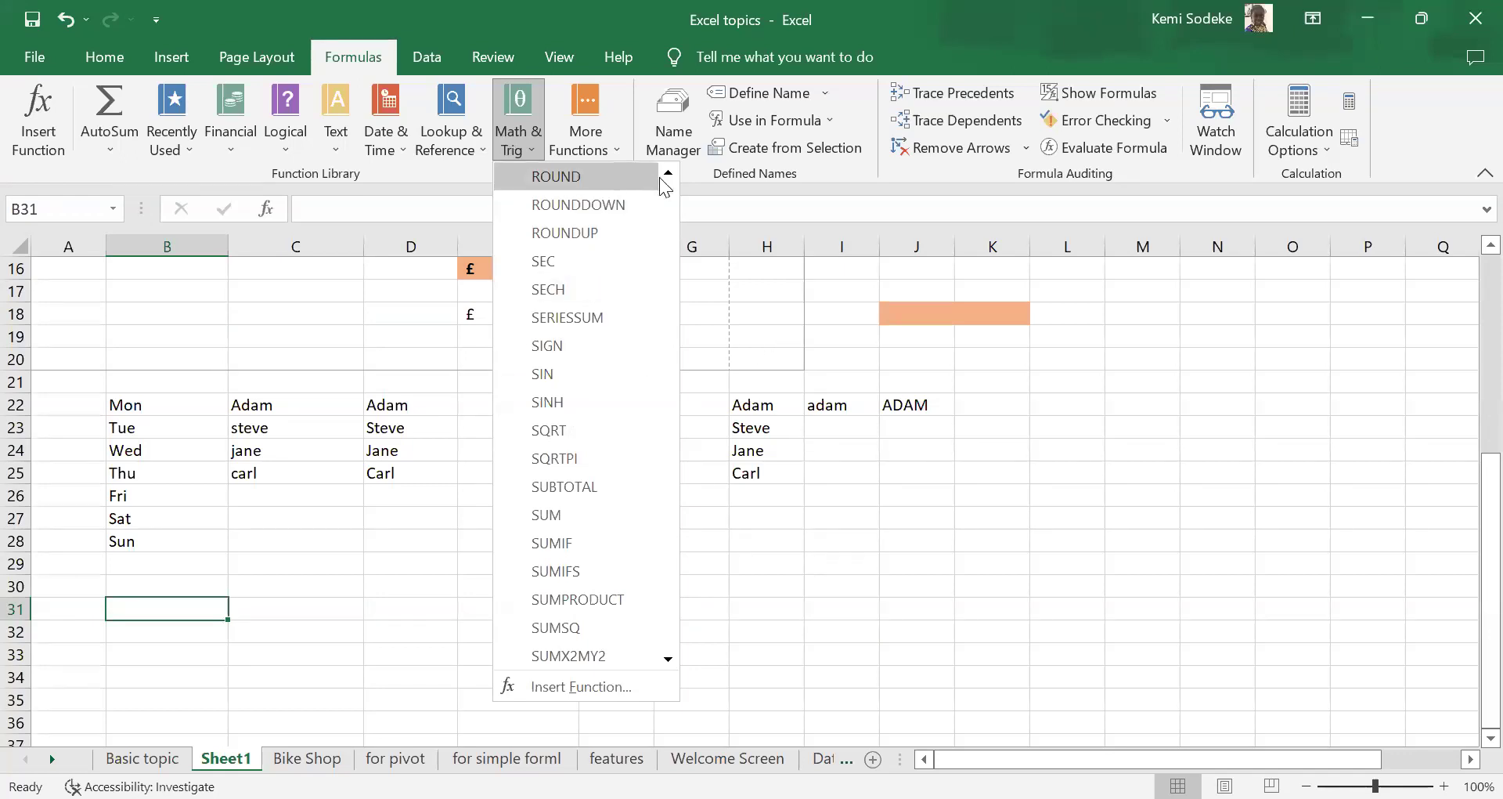
pyautogui.scroll(-2, 669, 631)
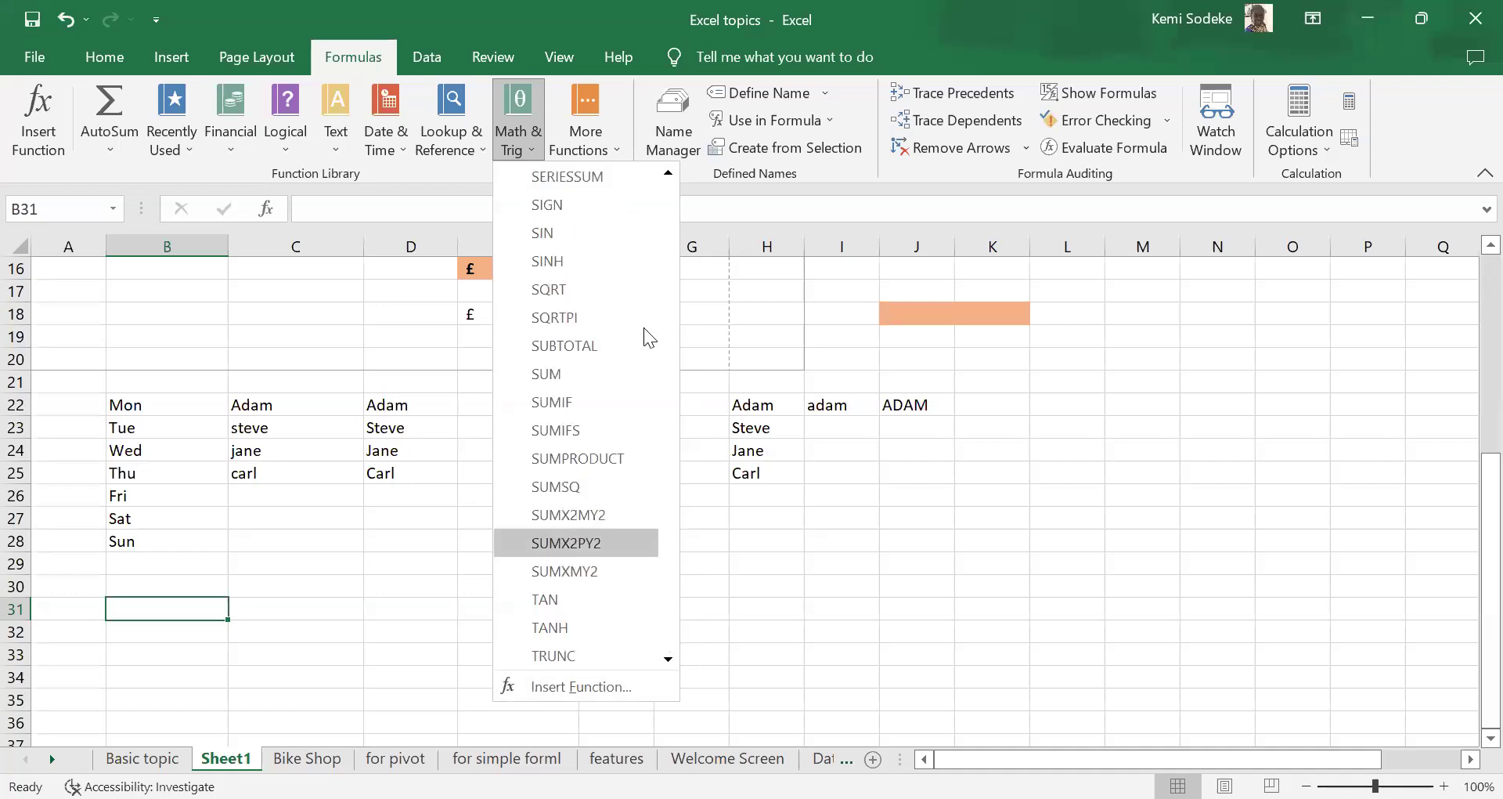
pyautogui.scroll(1, 661, 351)
pyautogui.scroll(15, 639, 348)
pyautogui.scroll(3, 637, 350)
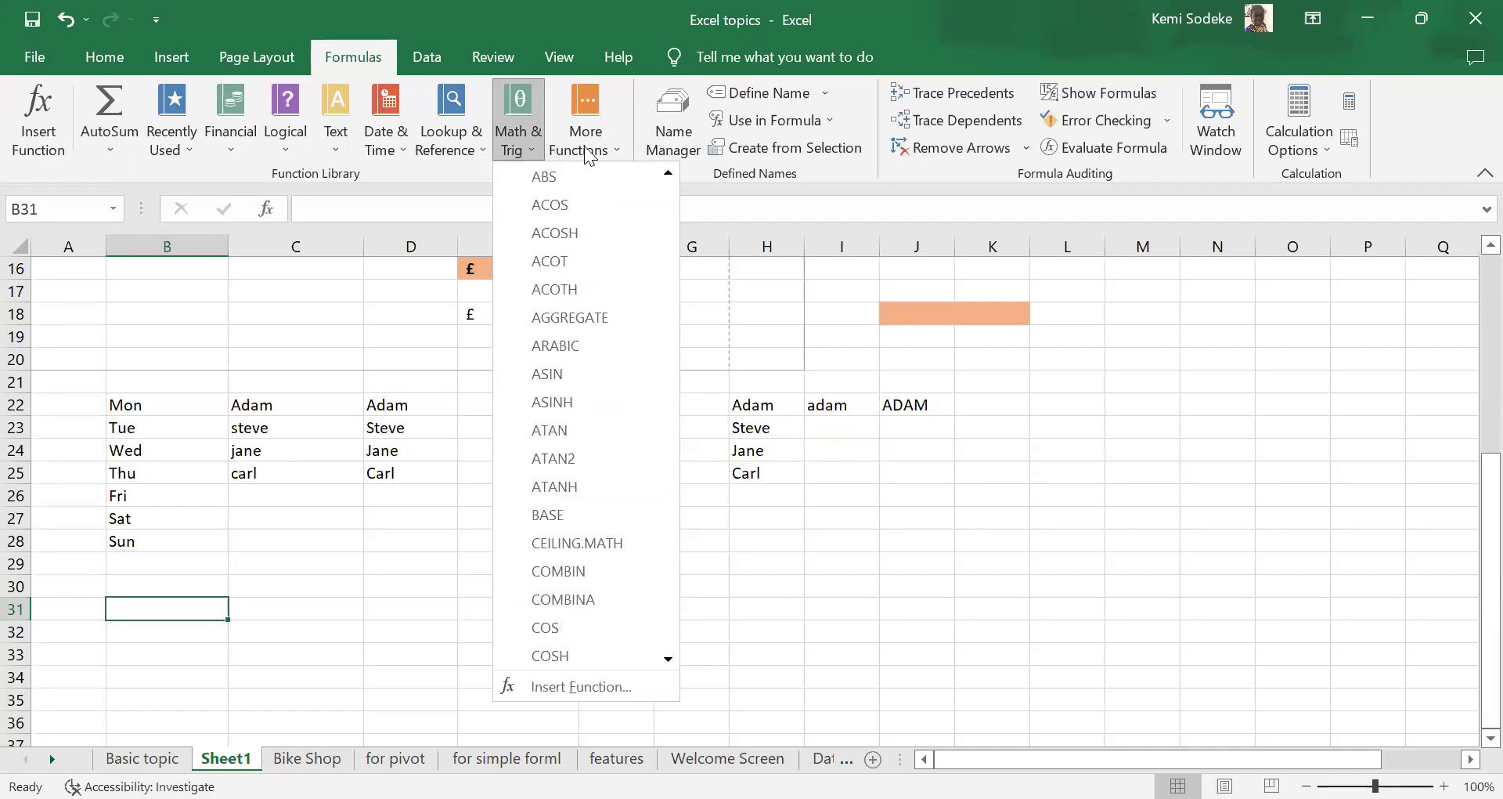
# - Close the Math & Trig list and review the Lookup & Reference and Date & Time function lists
pyautogui.click(465, 144)
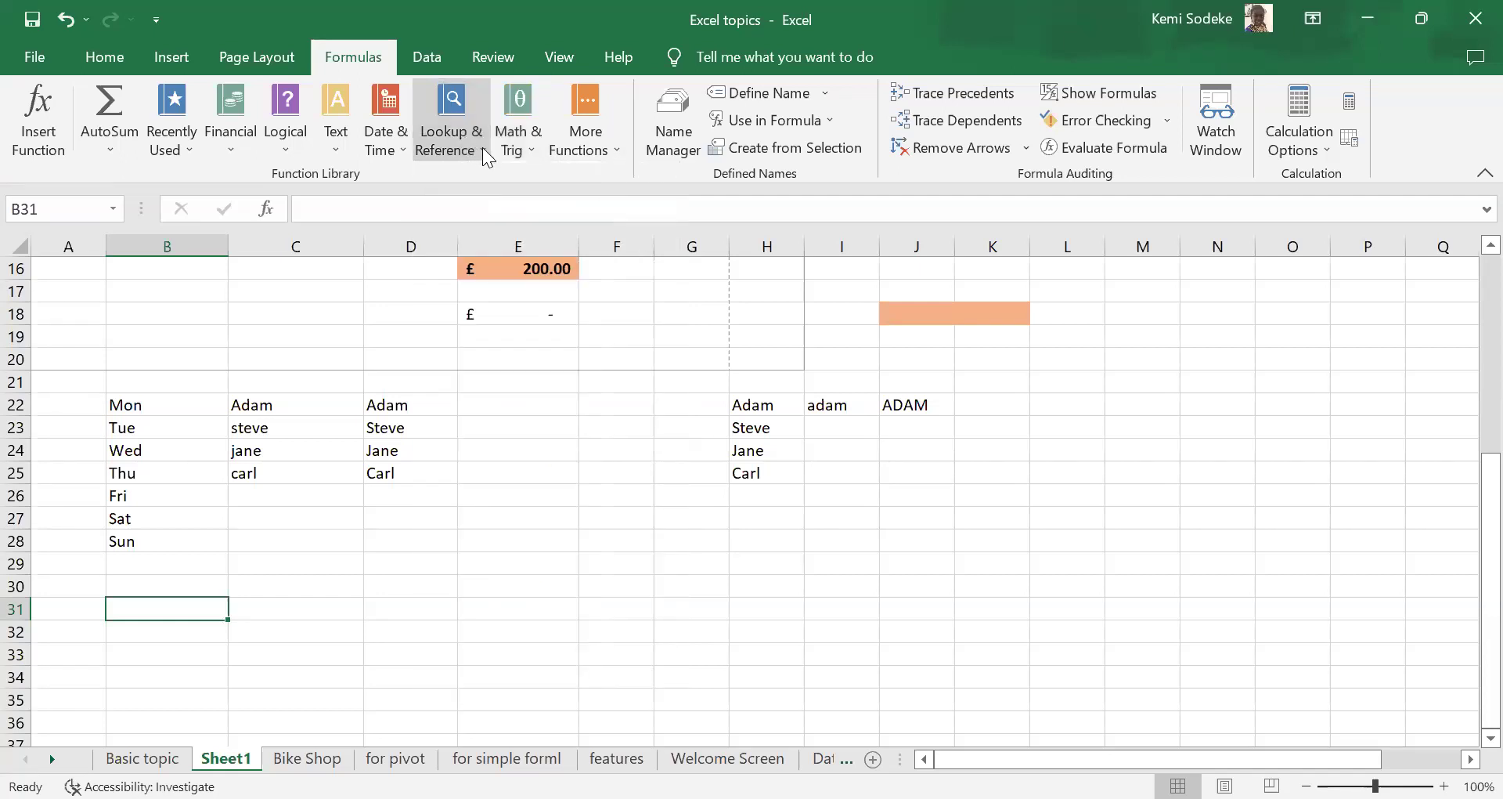
pyautogui.click(483, 147)
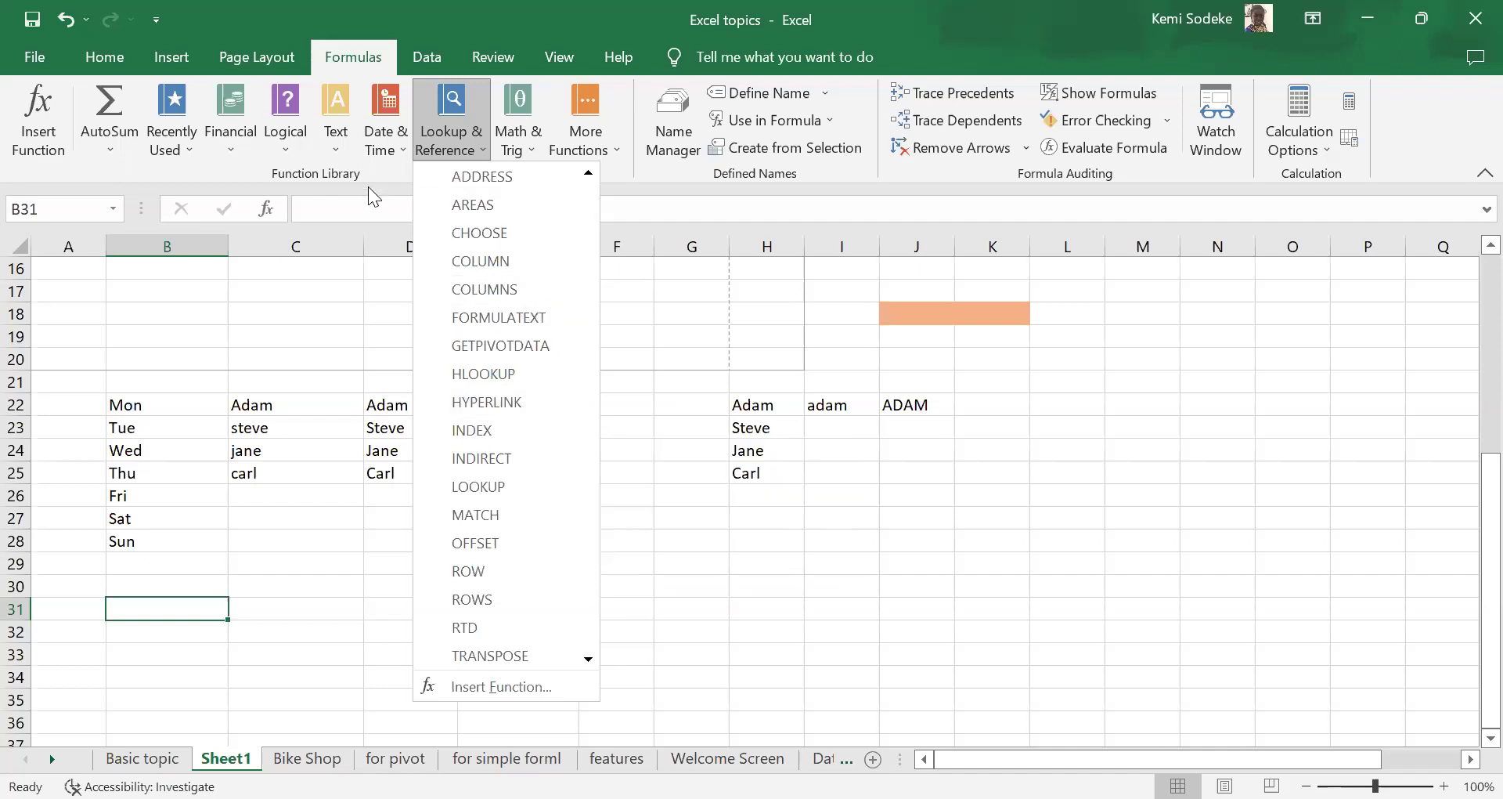
pyautogui.click(399, 155)
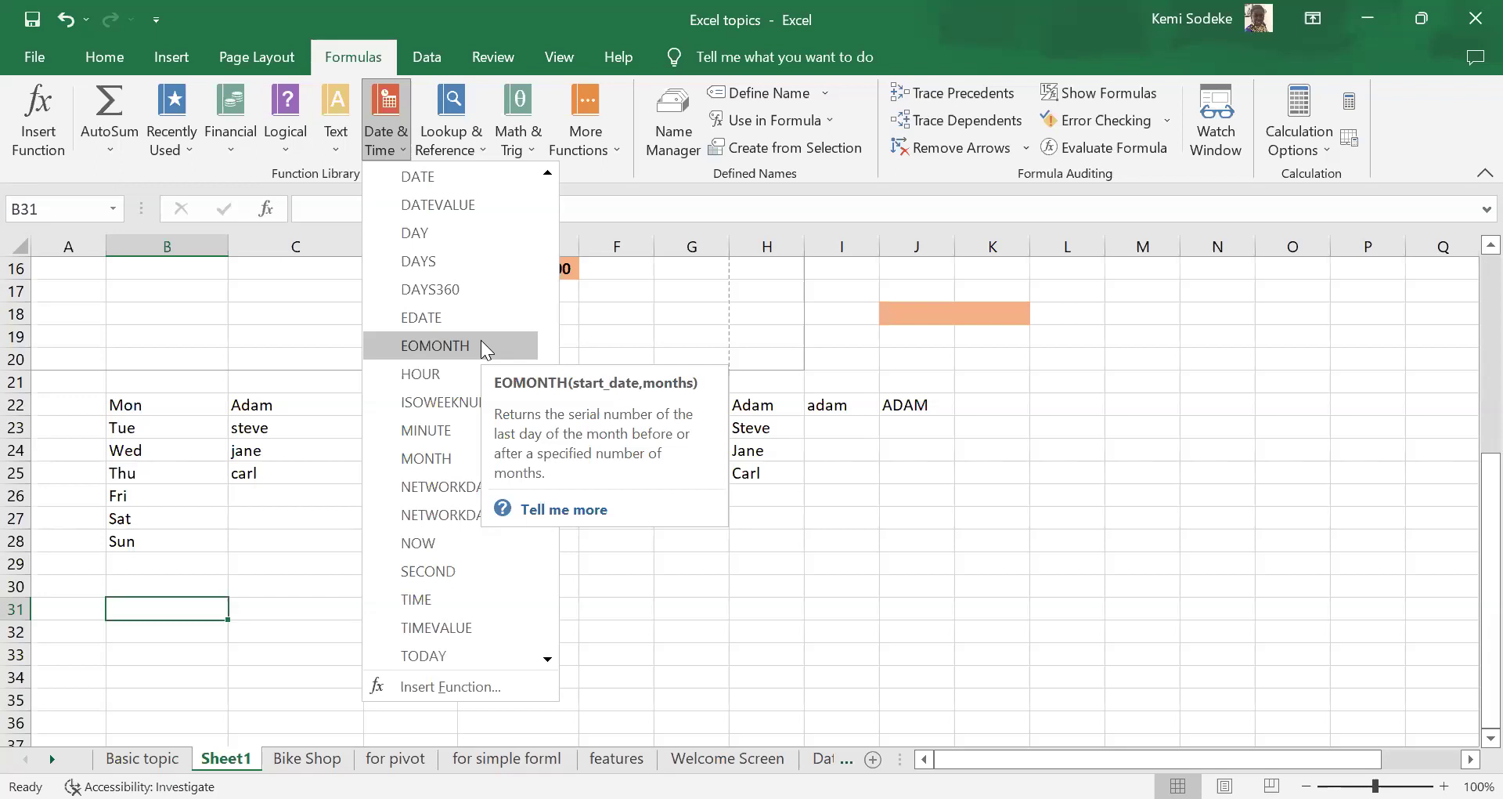
# - Look through the Text function list, then the Logical function list (AND through XOR)
pyautogui.click(330, 147)
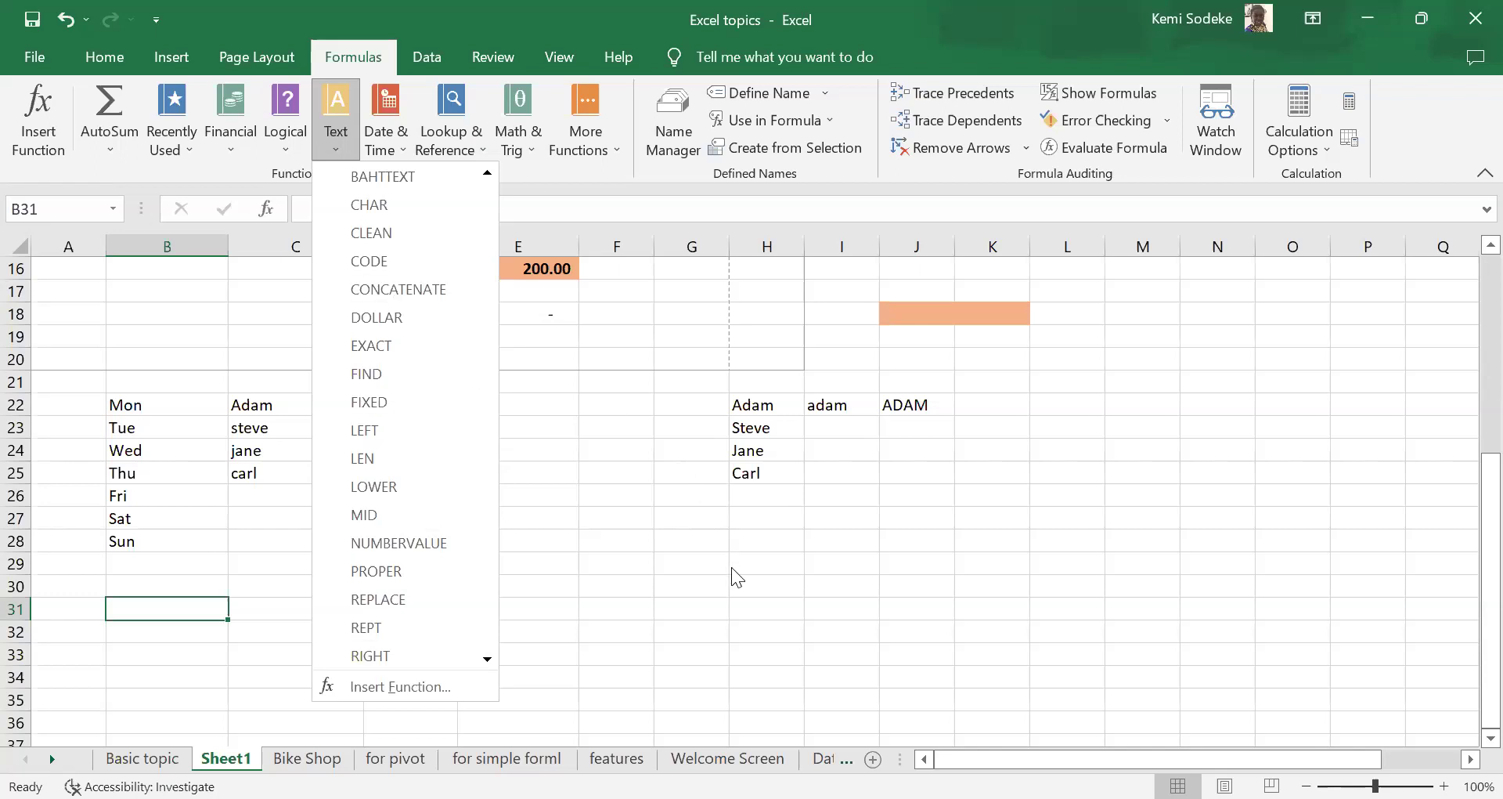
pyautogui.click(286, 147)
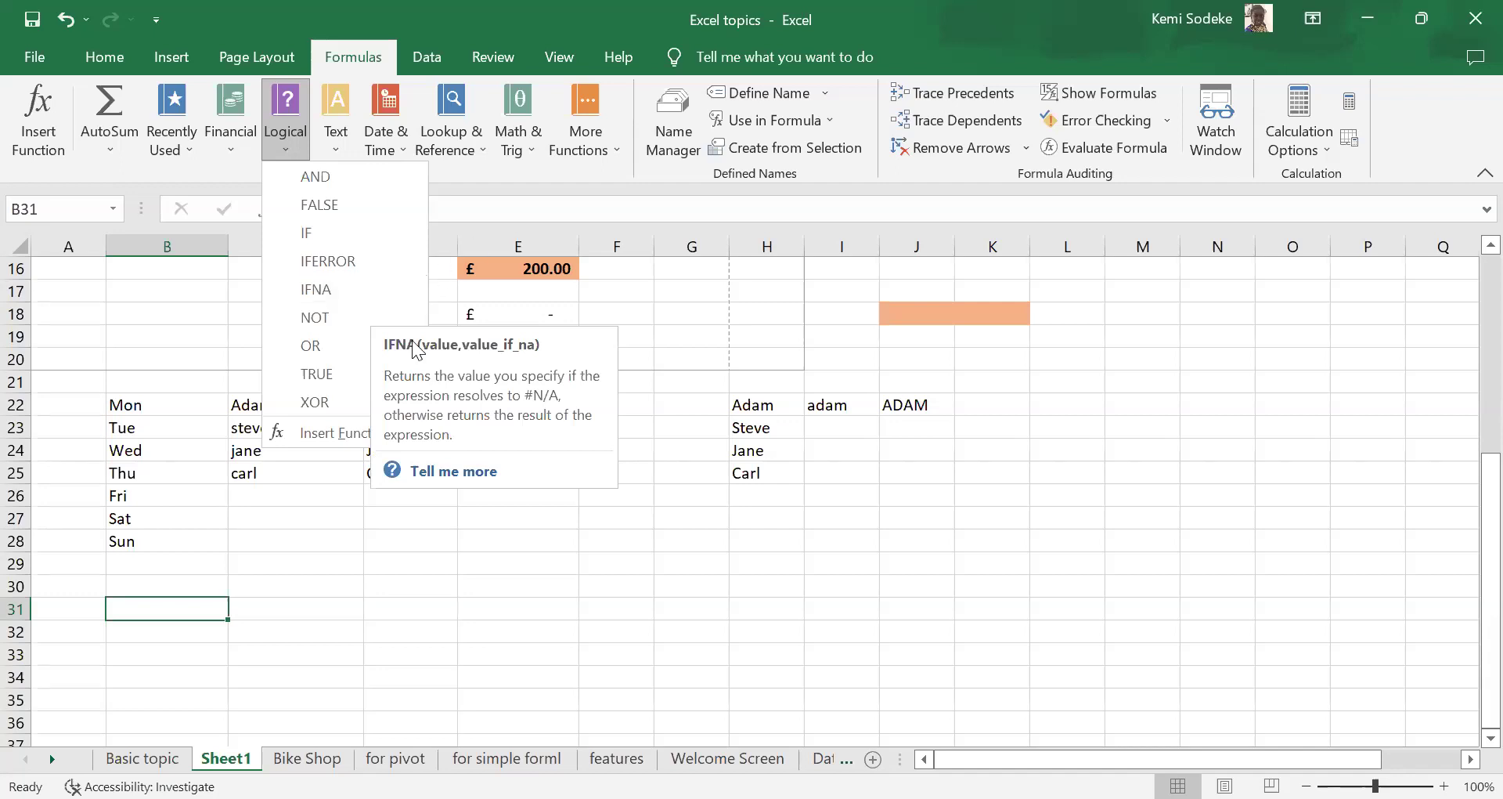
# - Check the existing total in E16, then undo it to leave E16 empty
pyautogui.scroll(5, 554, 594)
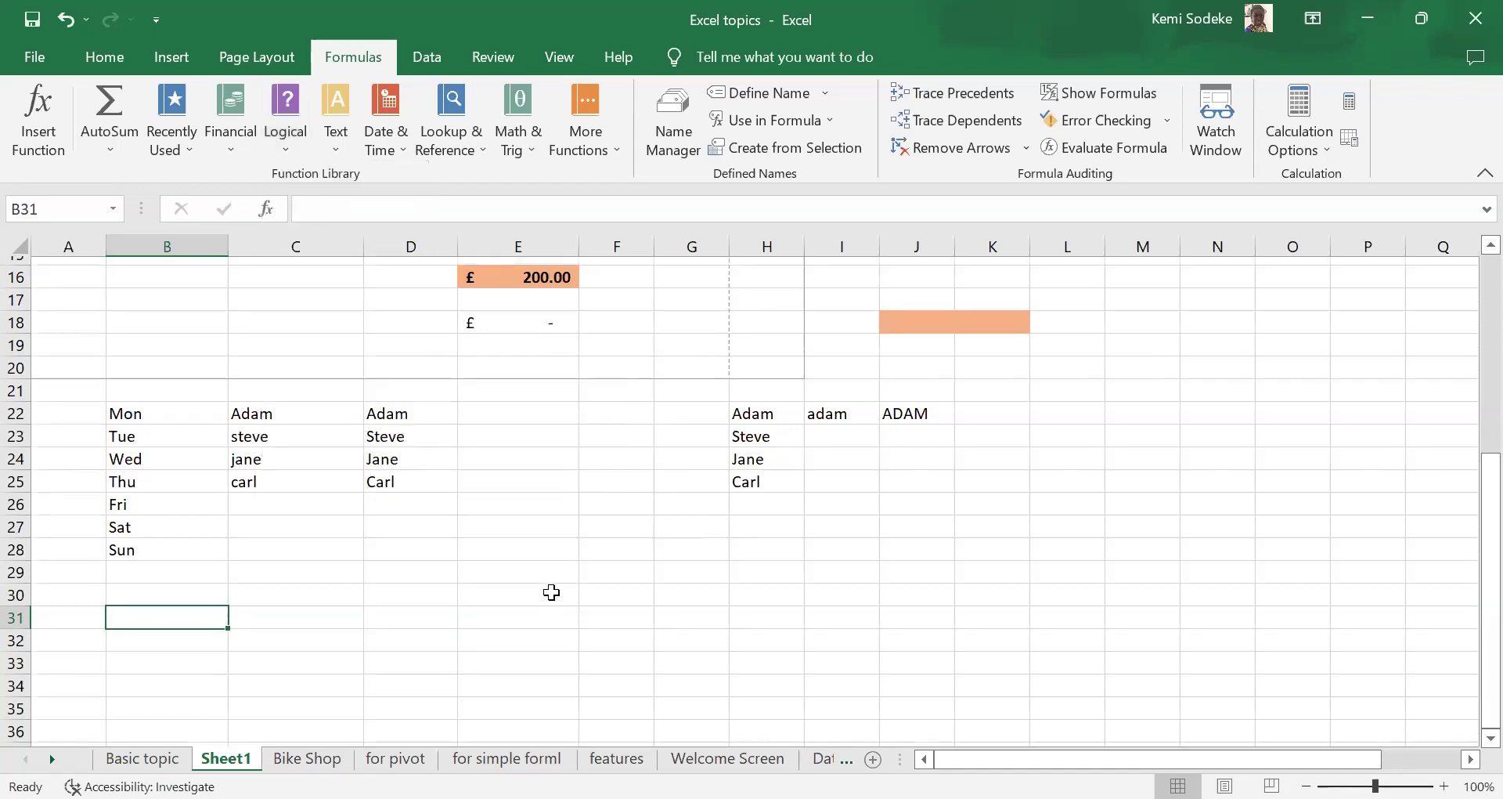
pyautogui.scroll(-1, 493, 466)
pyautogui.click(552, 575)
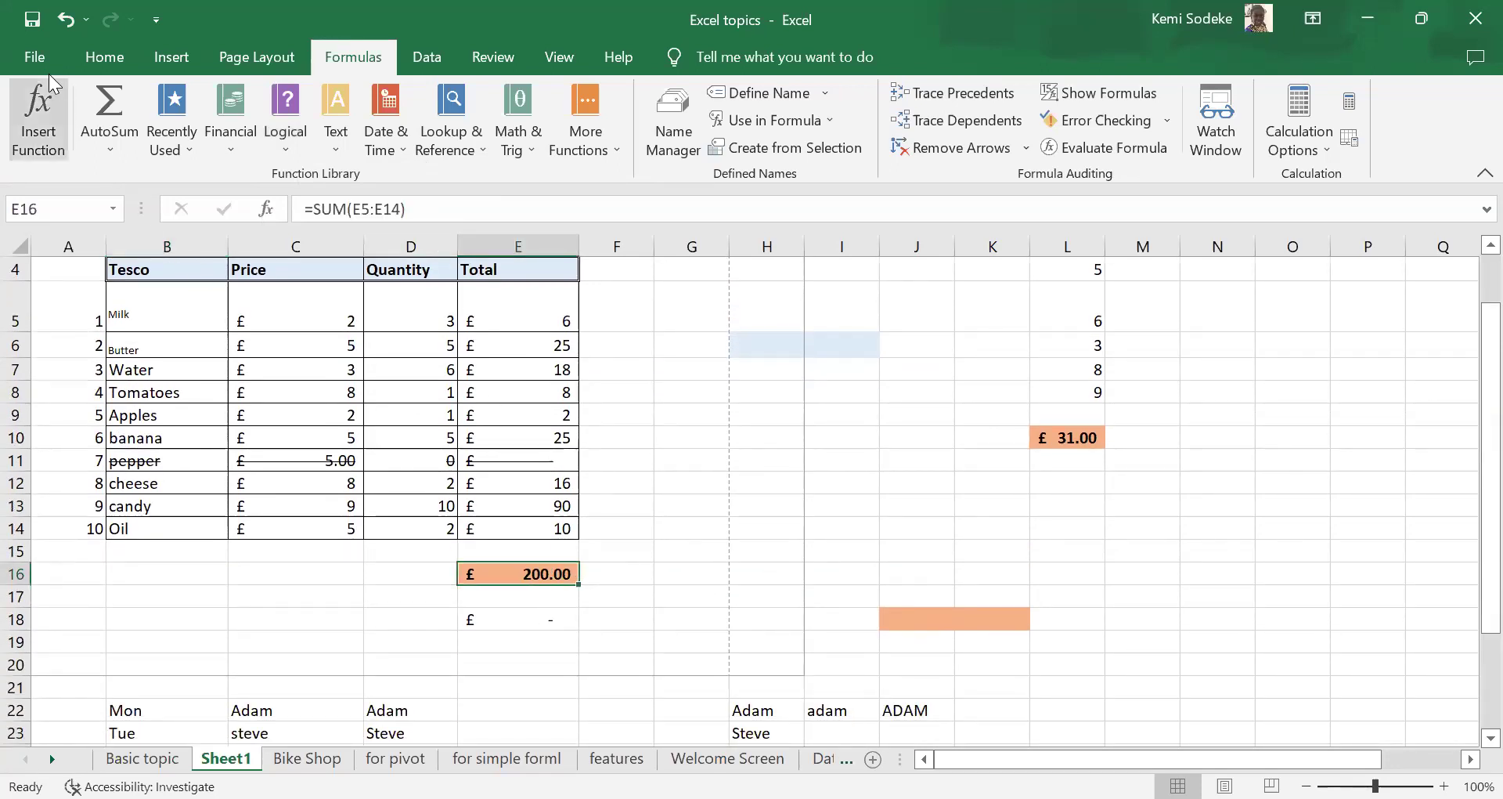
pyautogui.click(35, 56)
pyautogui.click(91, 71)
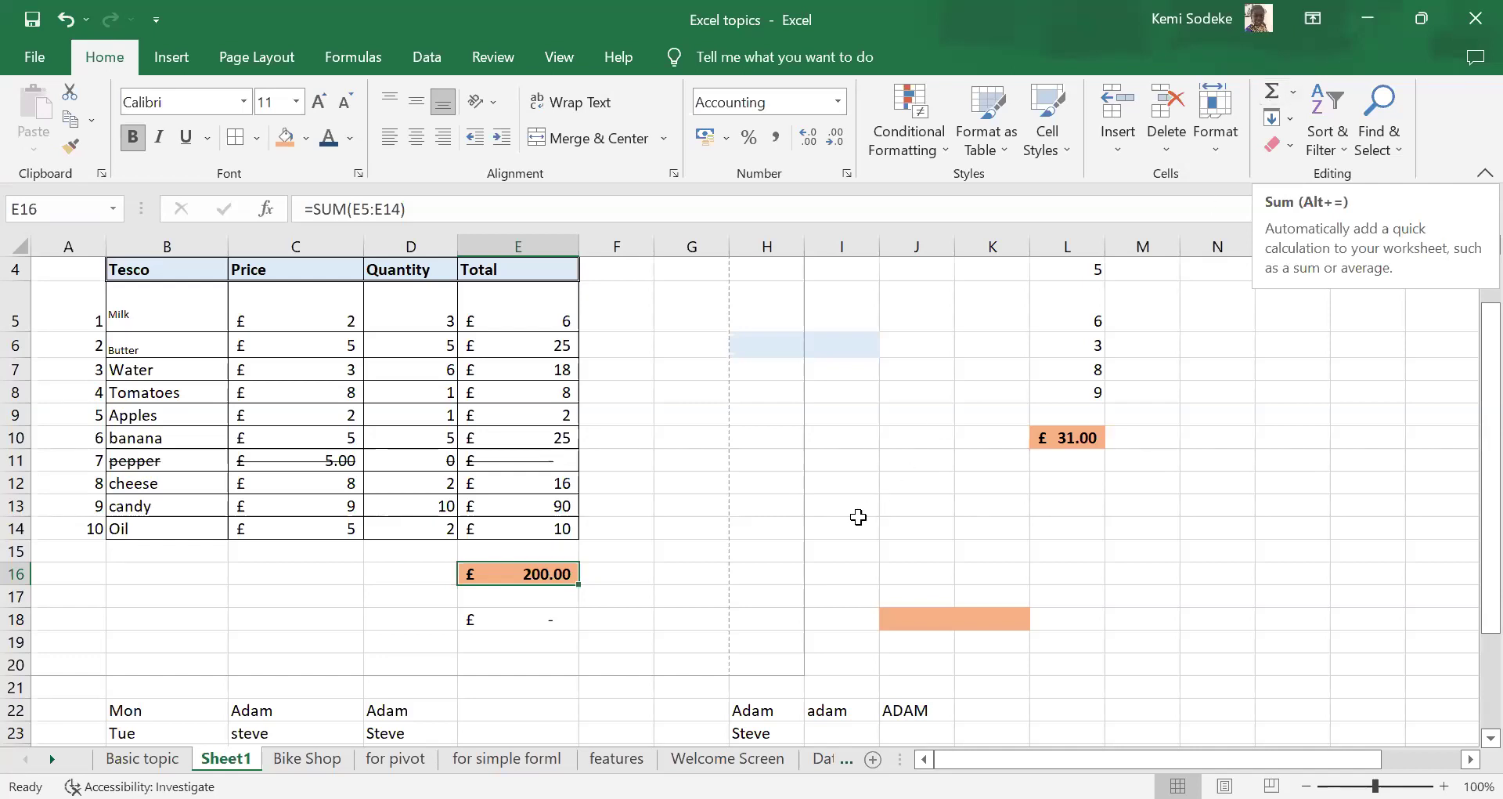
pyautogui.hotkey('ctrl', 'z')
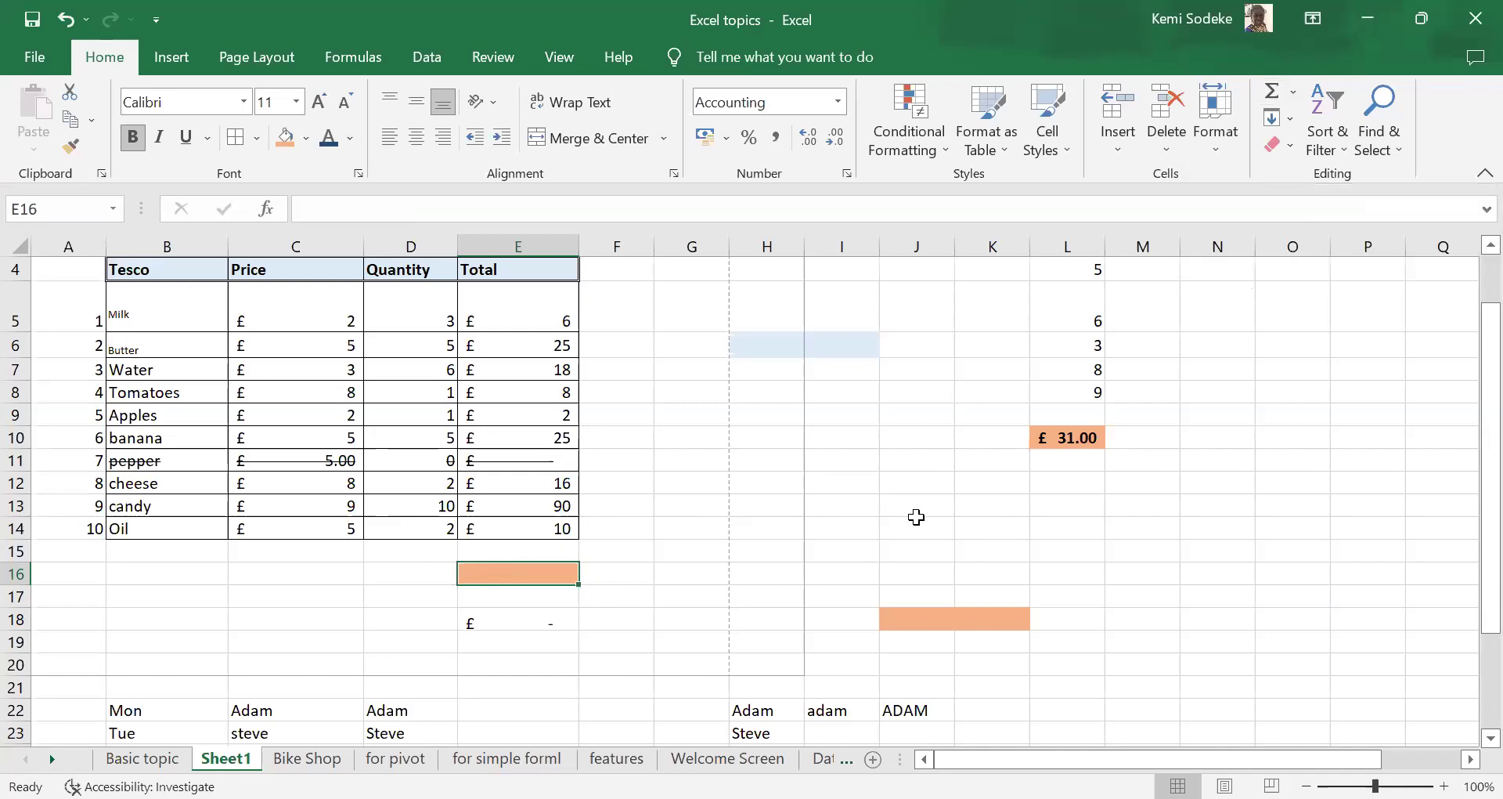
# - Recreate the E16 total with AutoSum as =SUM(E5:E15), giving £200.00
pyautogui.click(842, 508)
pyautogui.click(561, 577)
pyautogui.click(1272, 98)
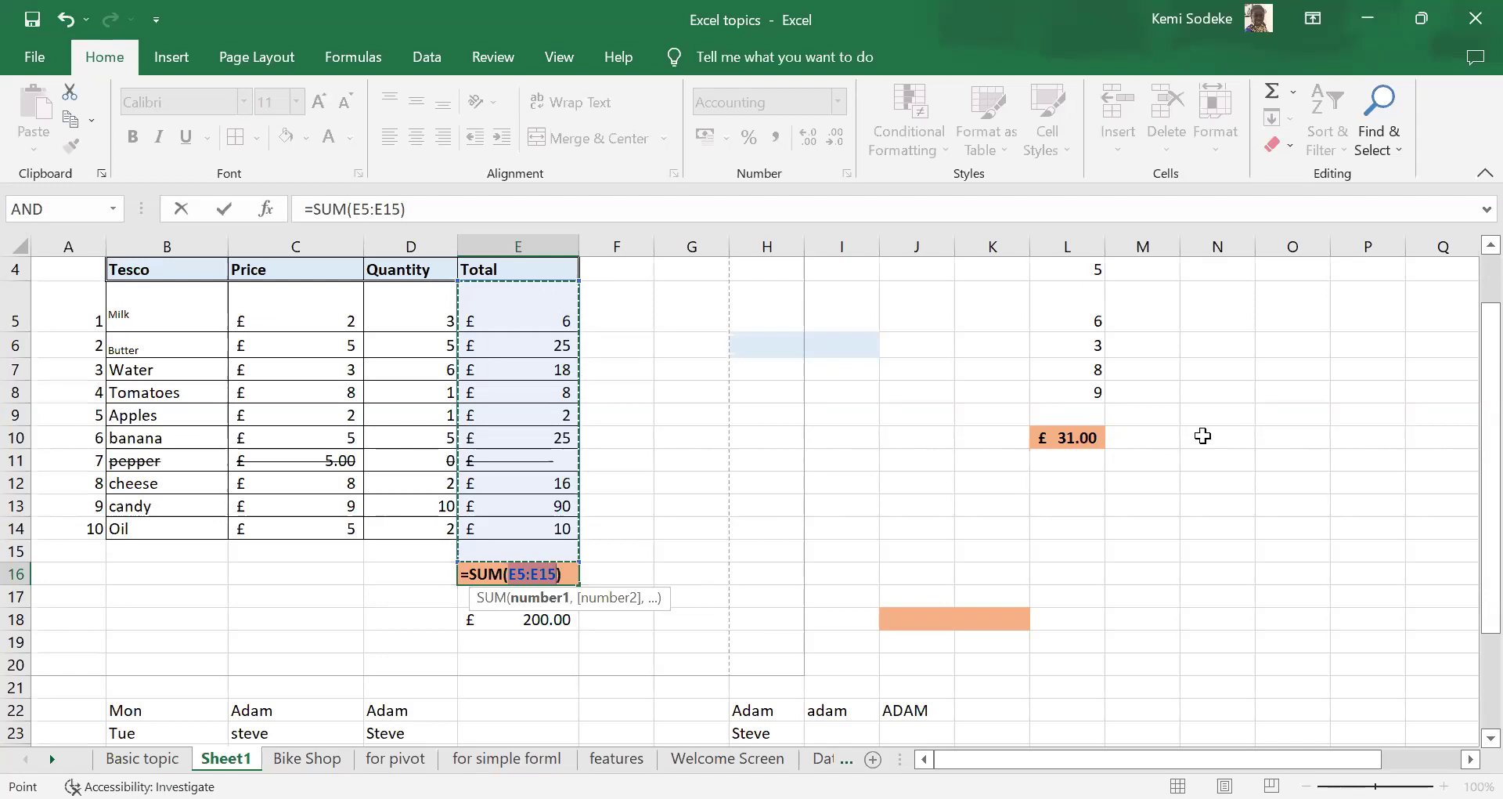
pyautogui.press('Return')
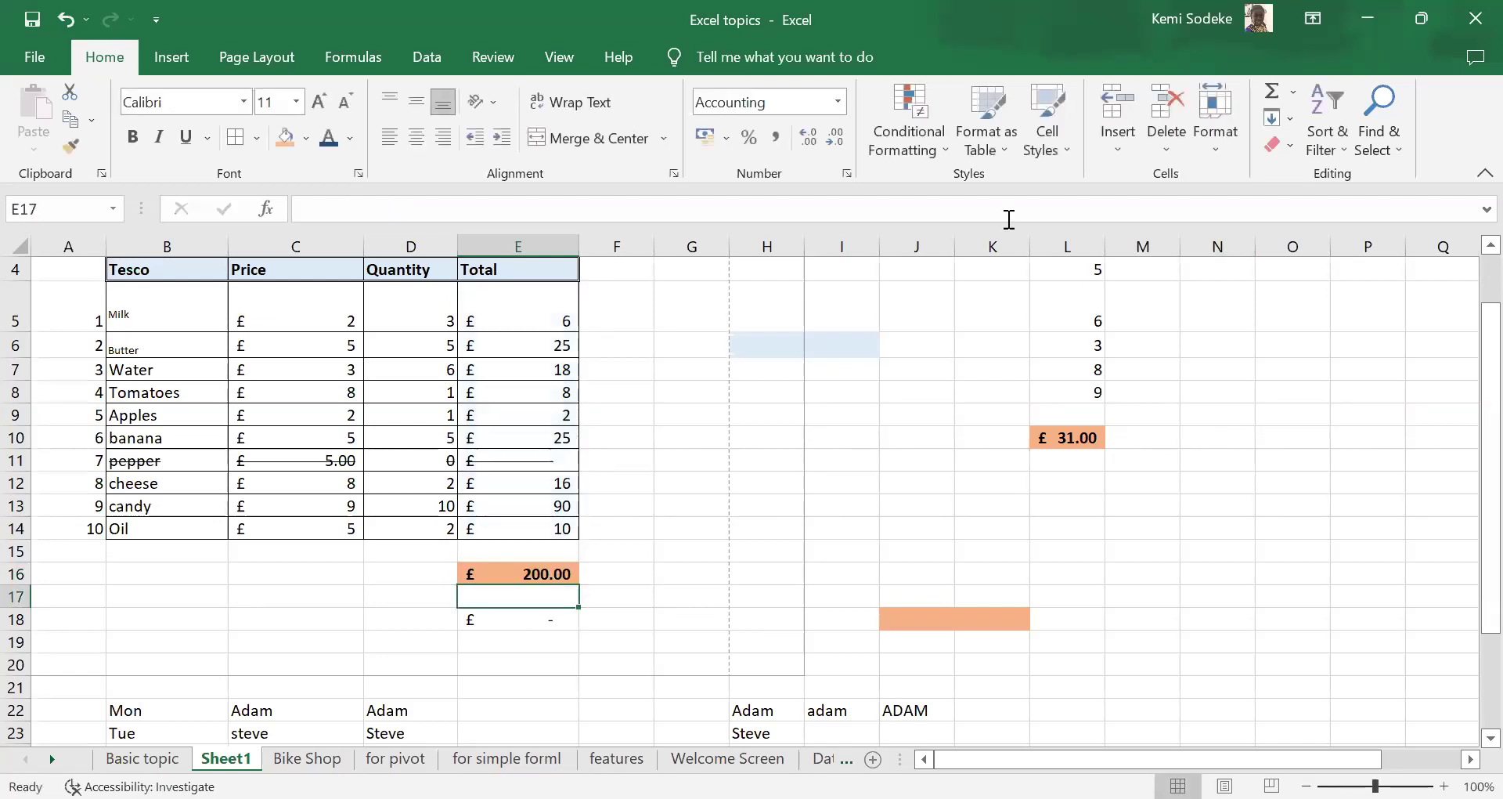
pyautogui.click(574, 567)
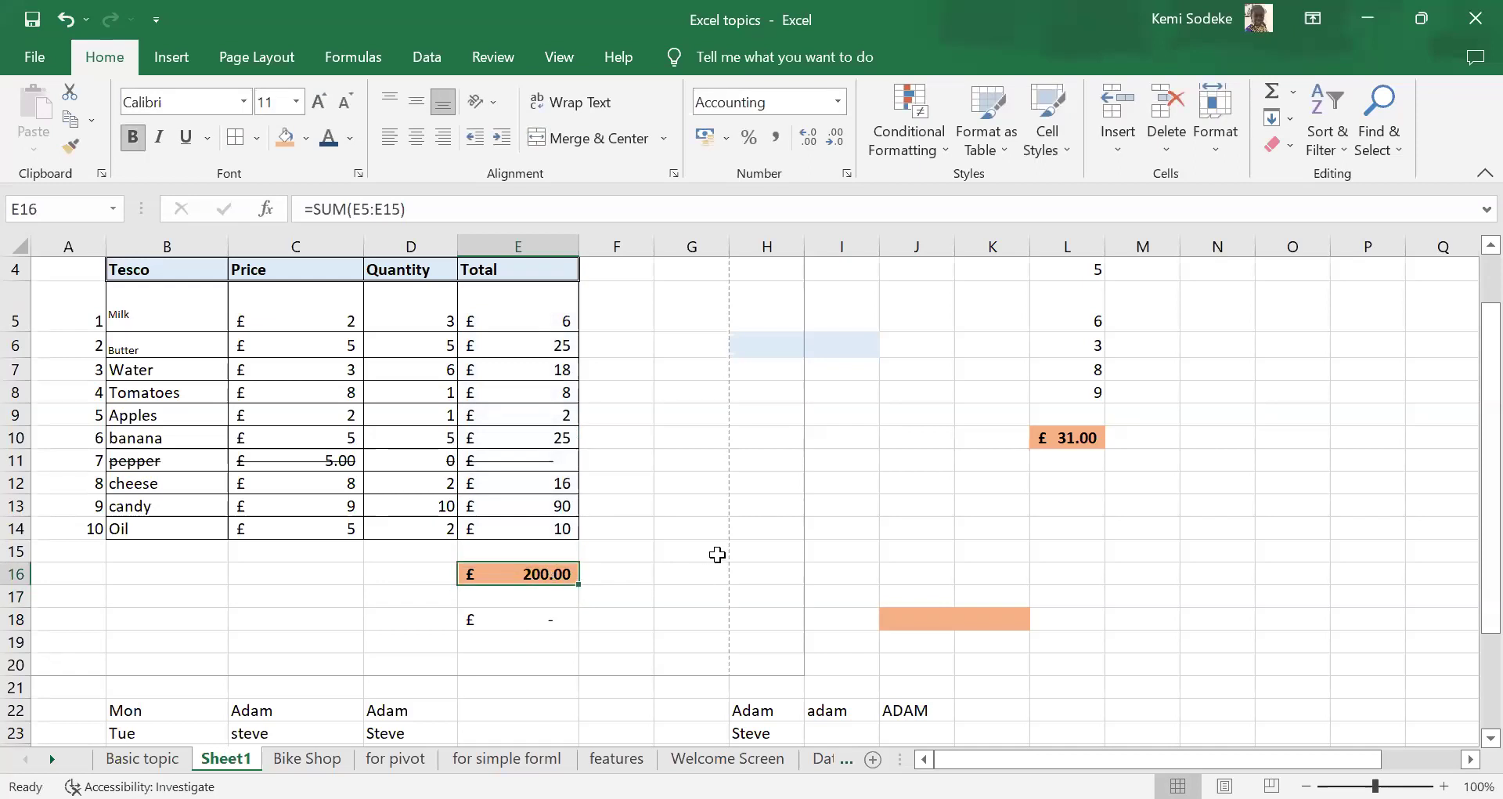
pyautogui.scroll(1, 872, 528)
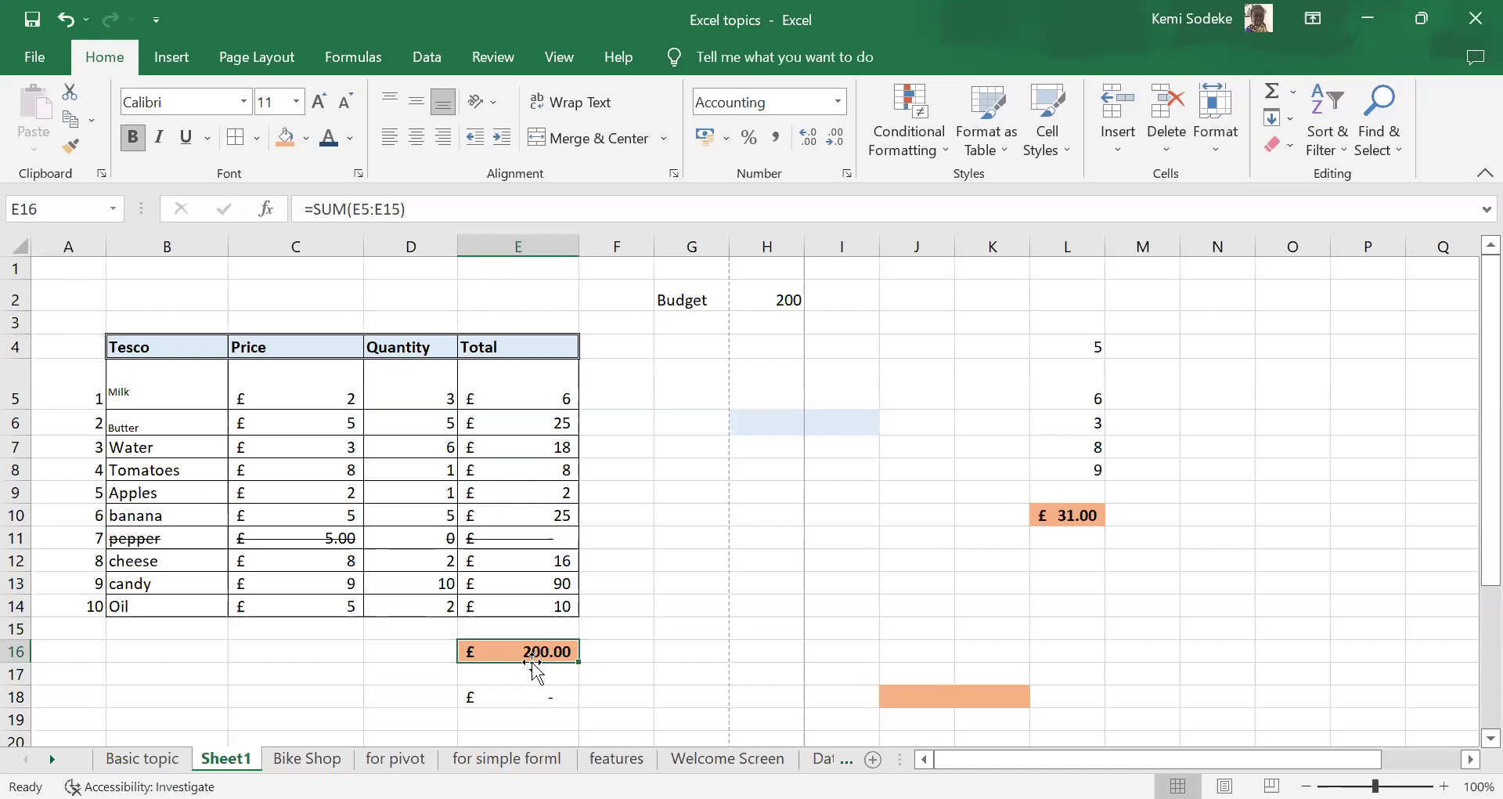
pyautogui.click(64, 21)
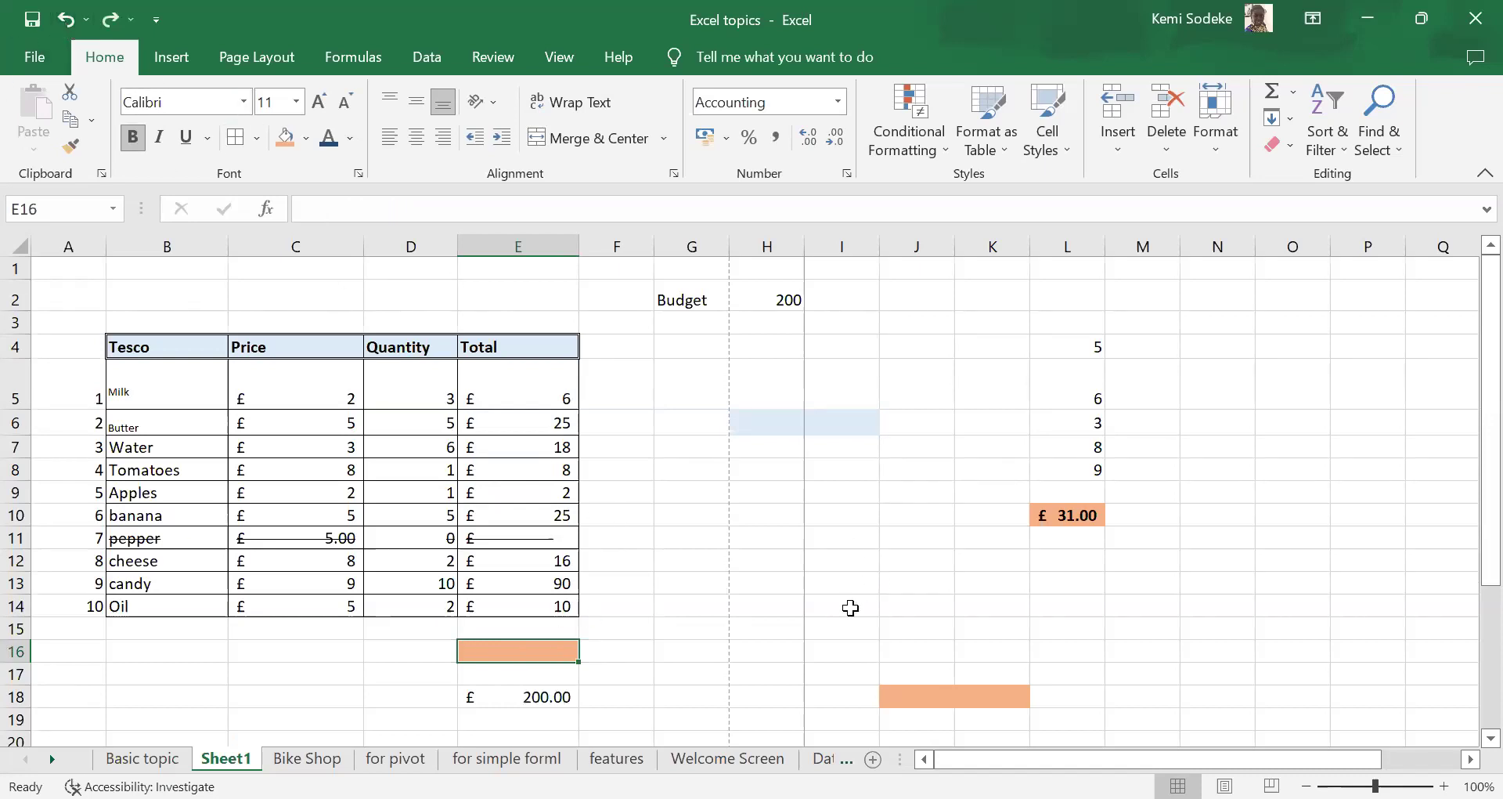
pyautogui.click(1272, 91)
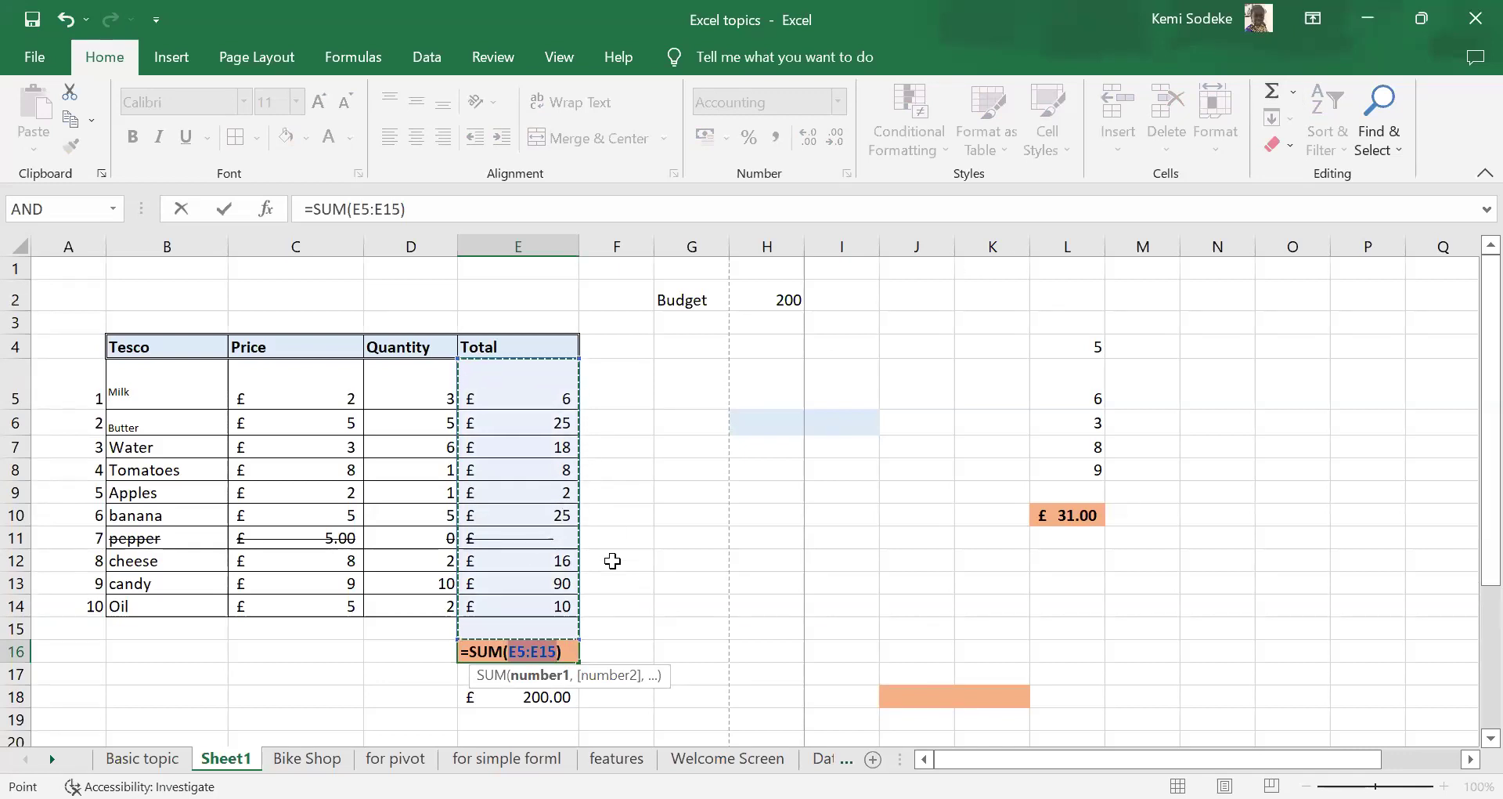
pyautogui.click(423, 384)
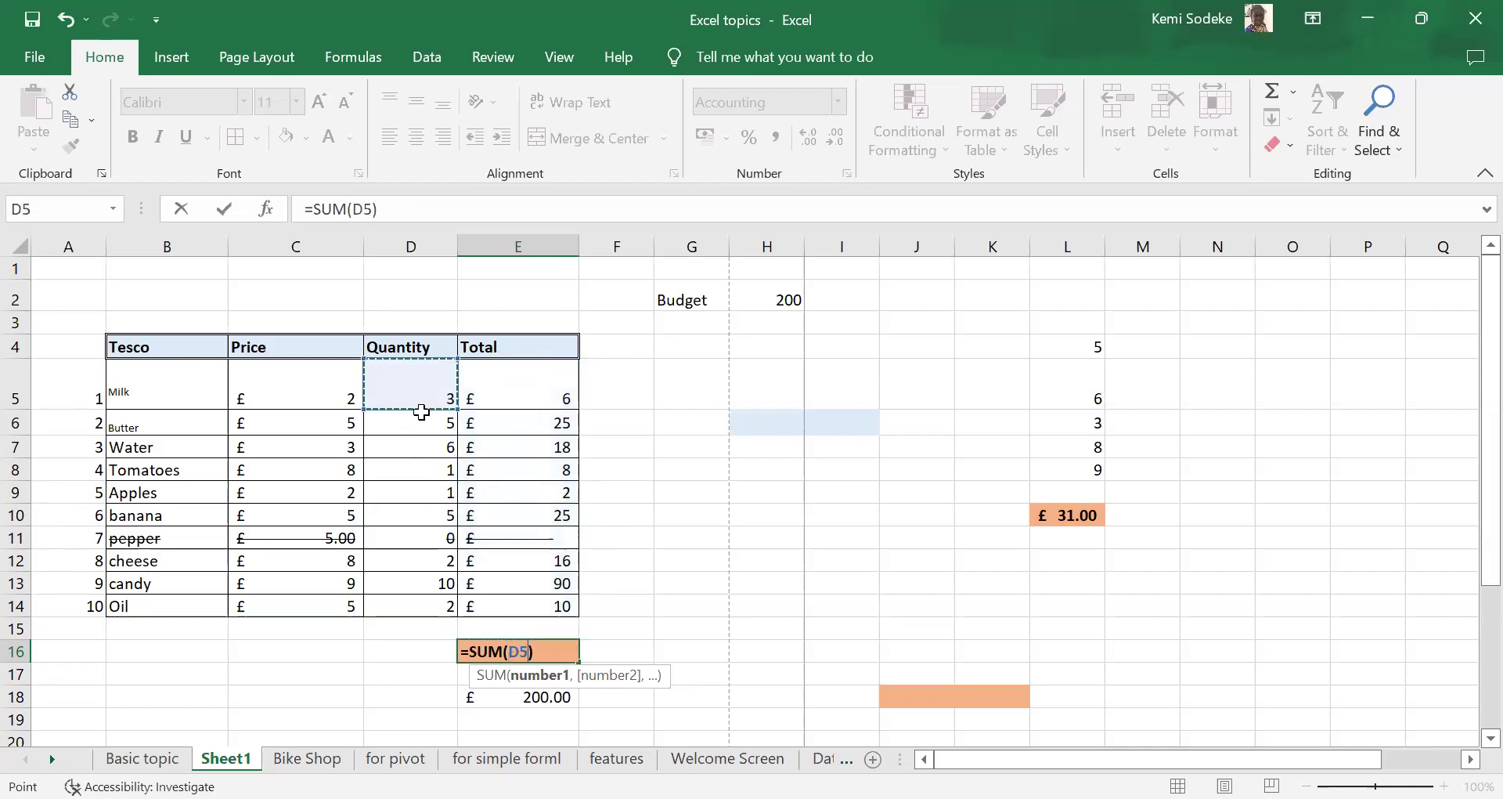
pyautogui.keyDown('shift'); pyautogui.click(421, 602); pyautogui.keyUp('shift')
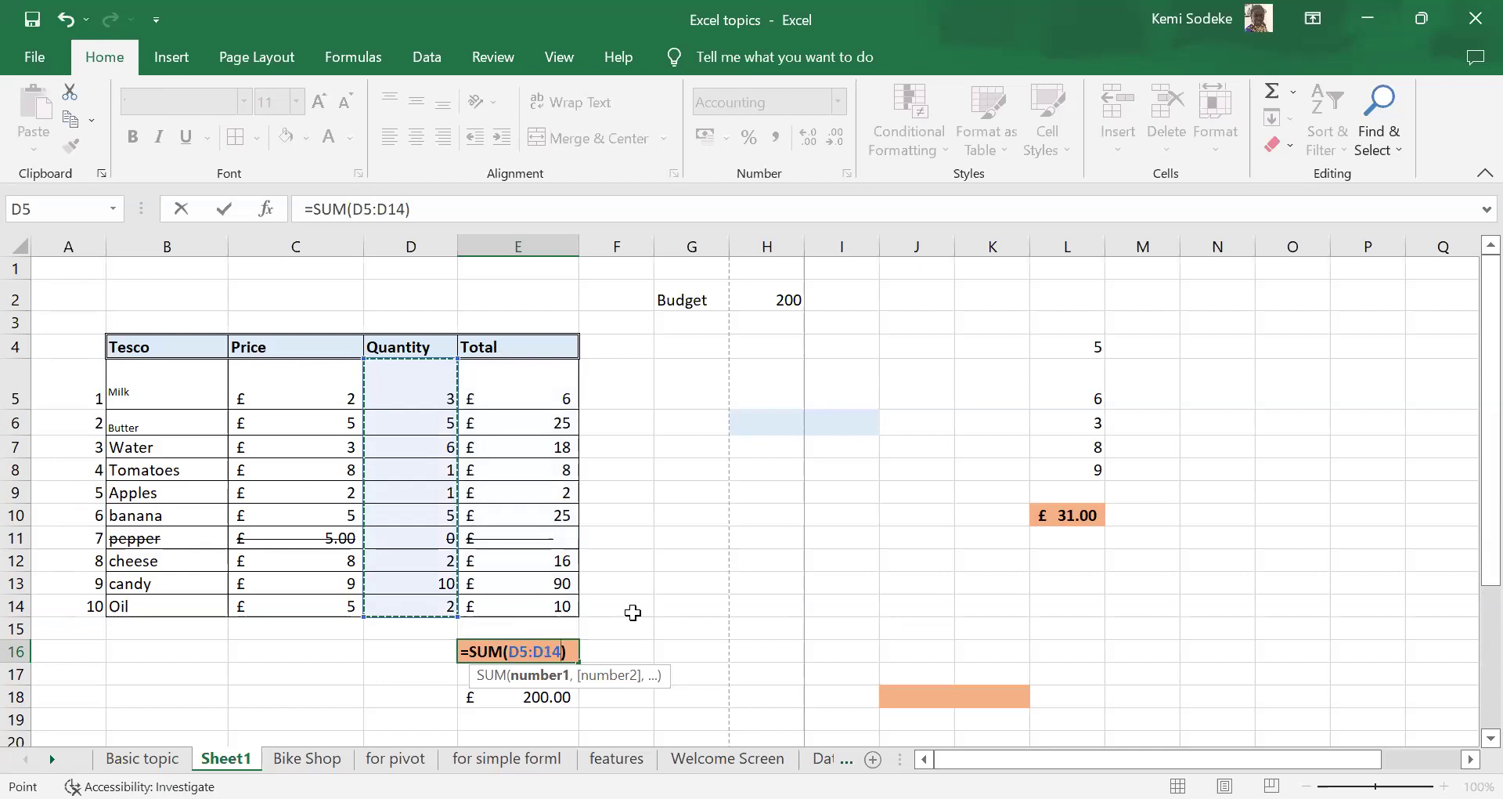
pyautogui.press('Return')
pyautogui.click(546, 647)
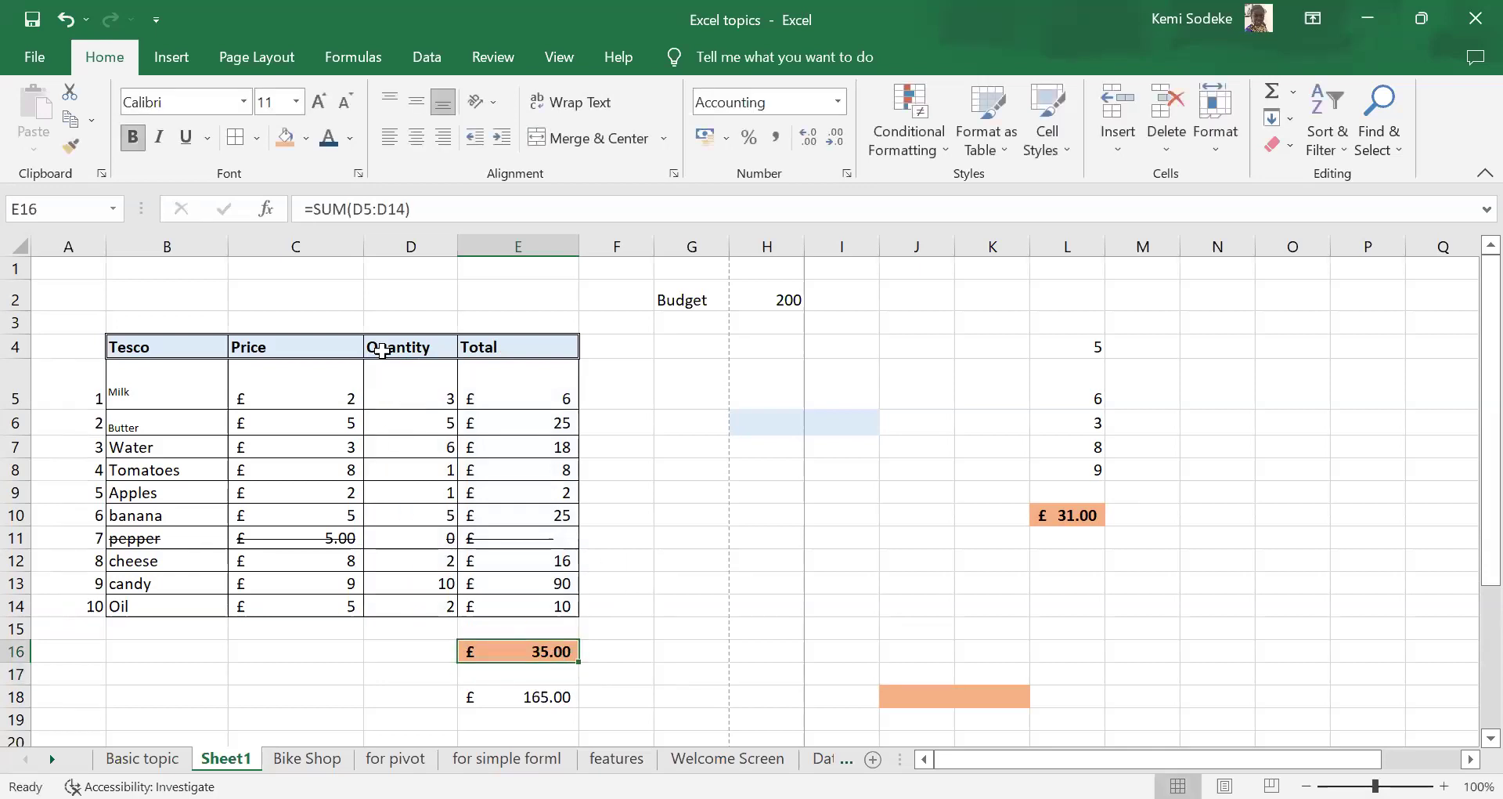
pyautogui.press('F2')
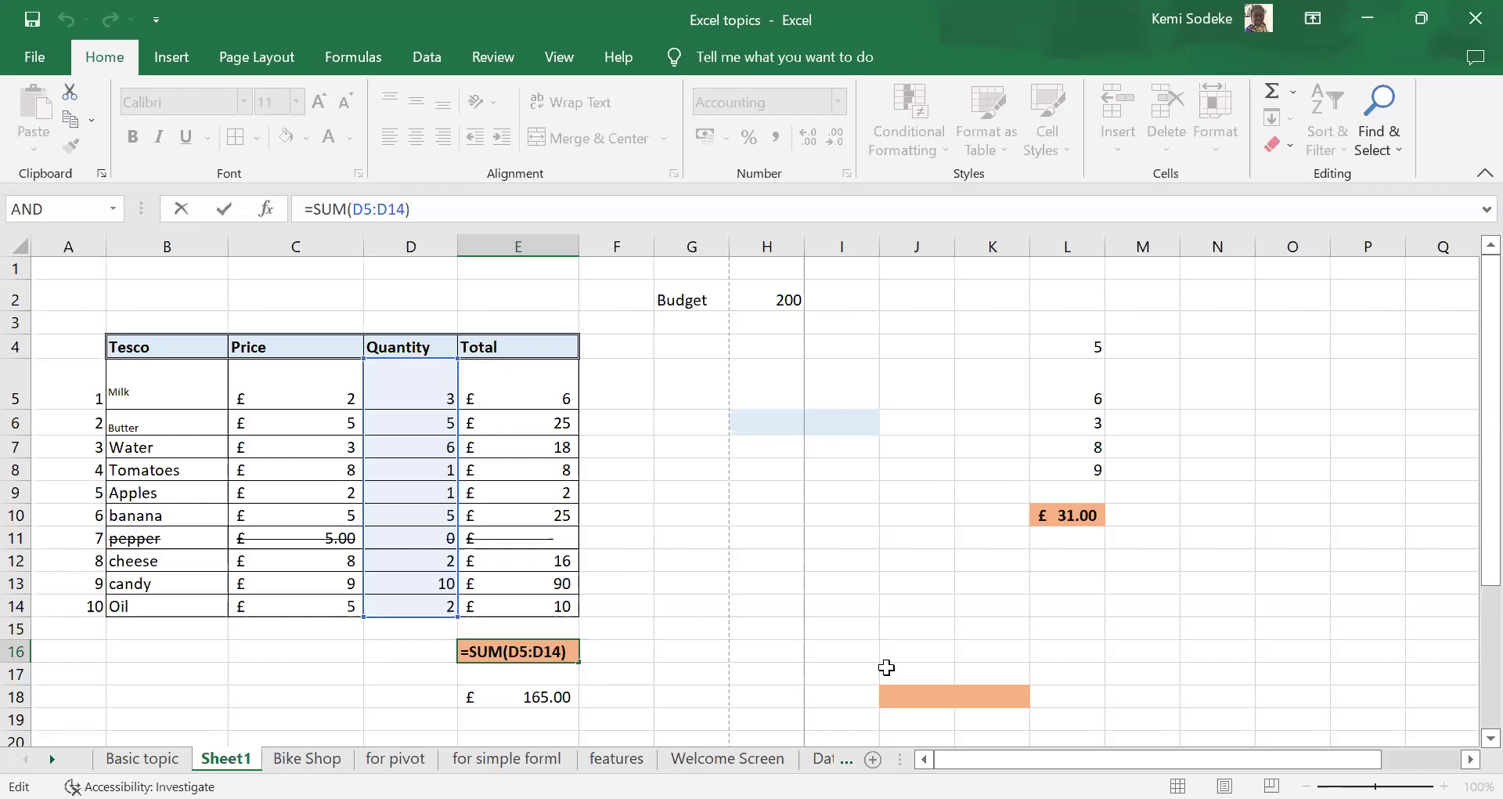
pyautogui.click(736, 513)
pyautogui.click(56, 21)
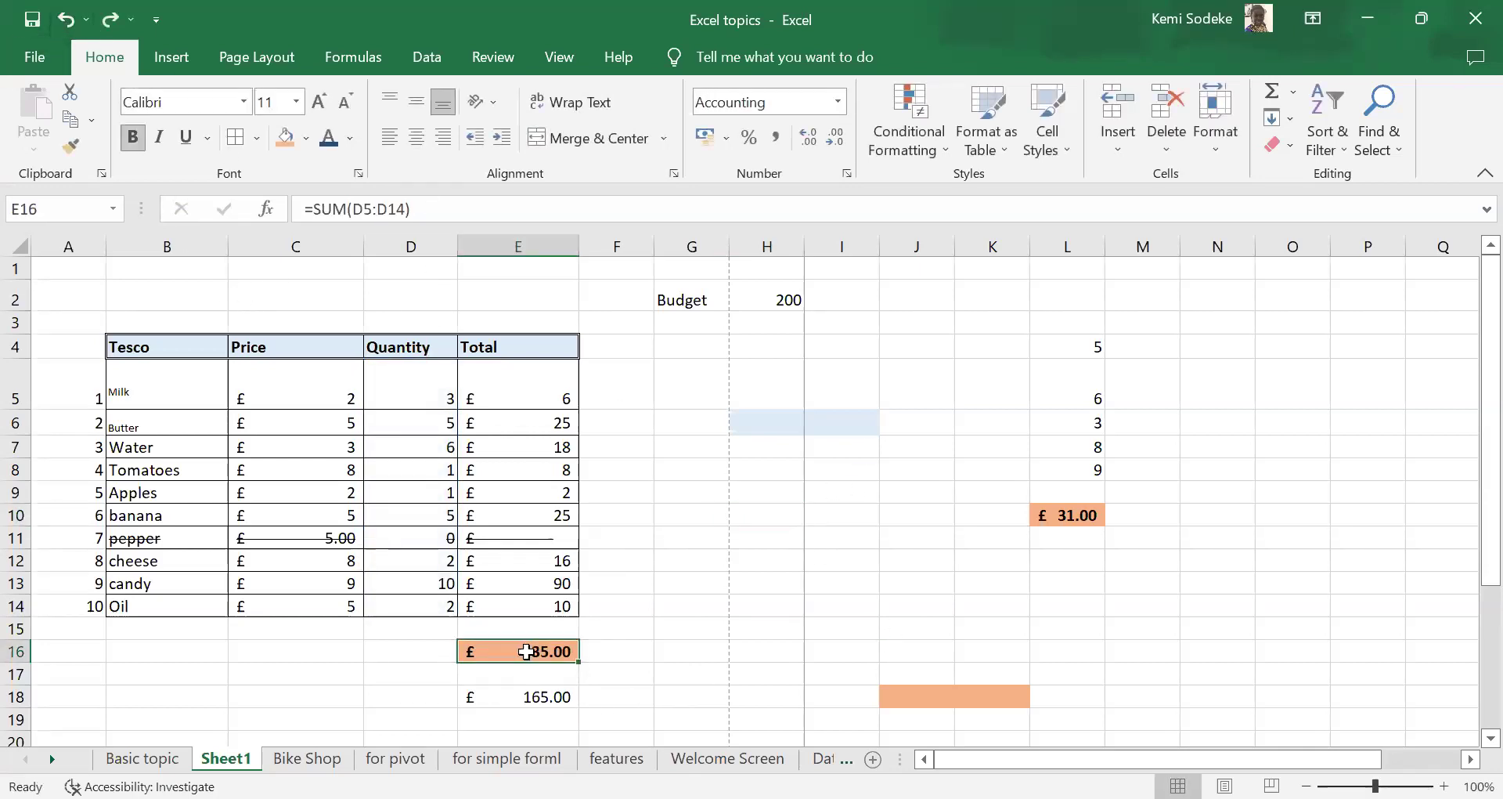
pyautogui.click(64, 21)
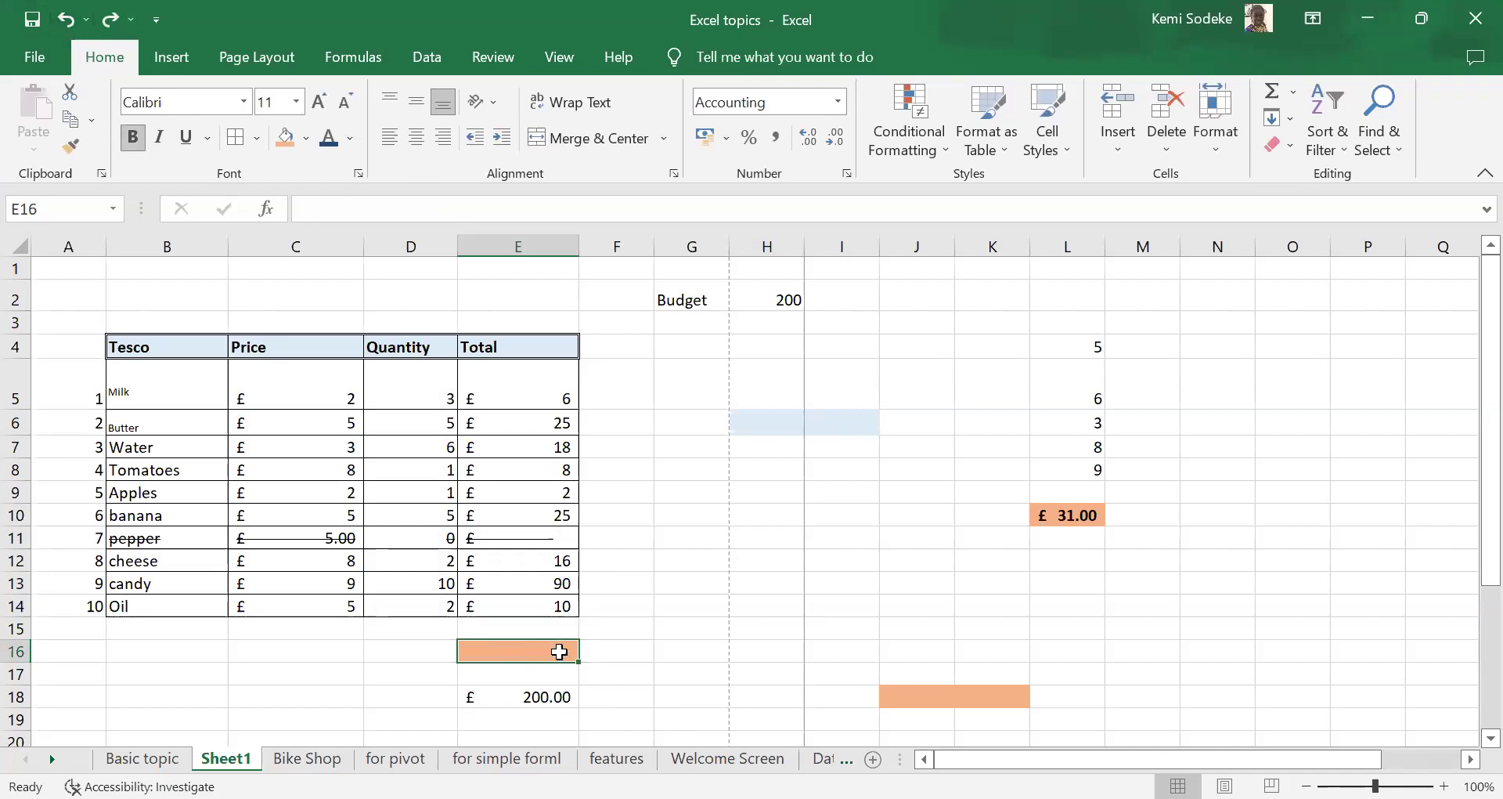
pyautogui.click(1273, 90)
pyautogui.press('Return')
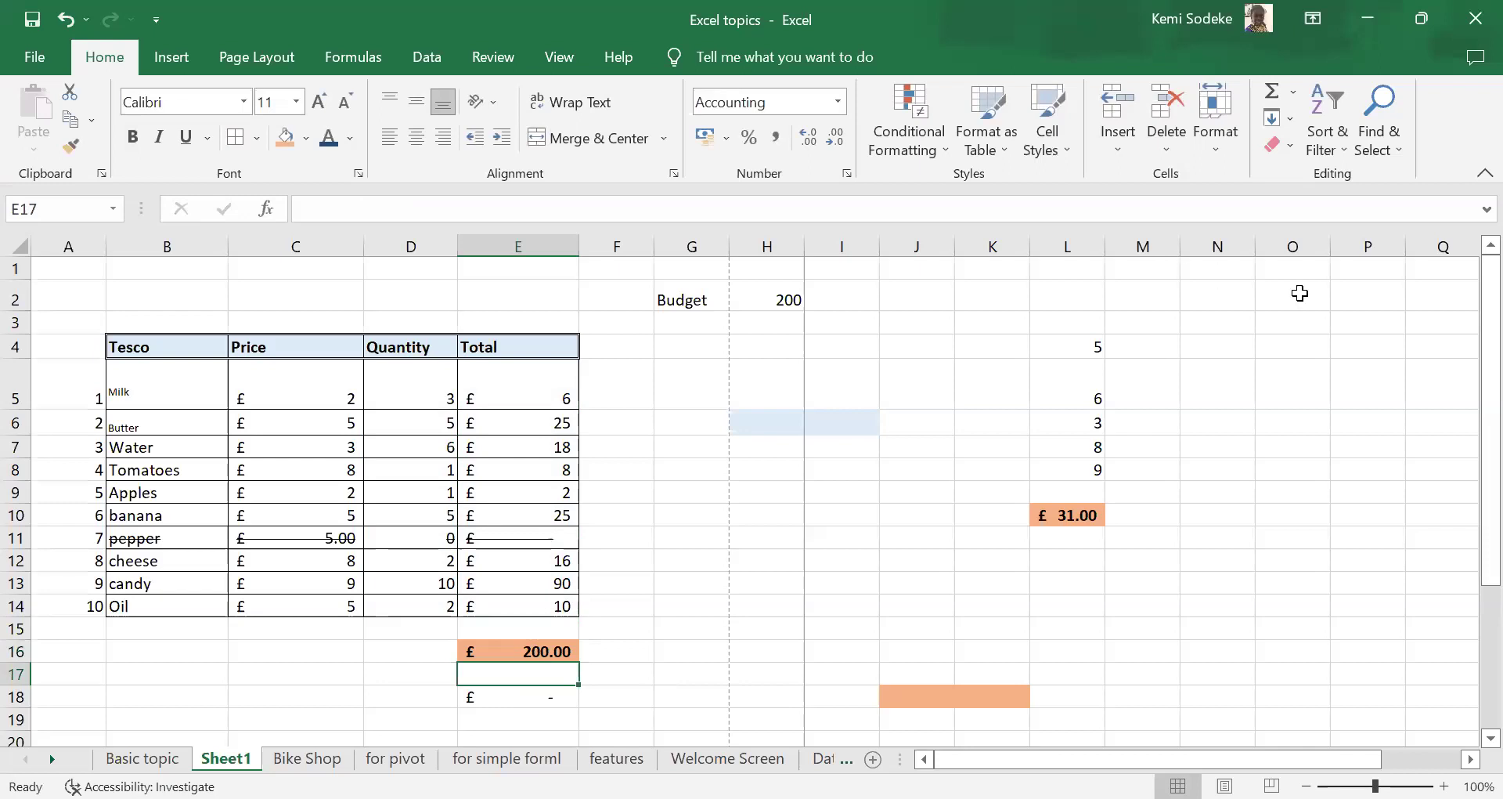
pyautogui.click(688, 491)
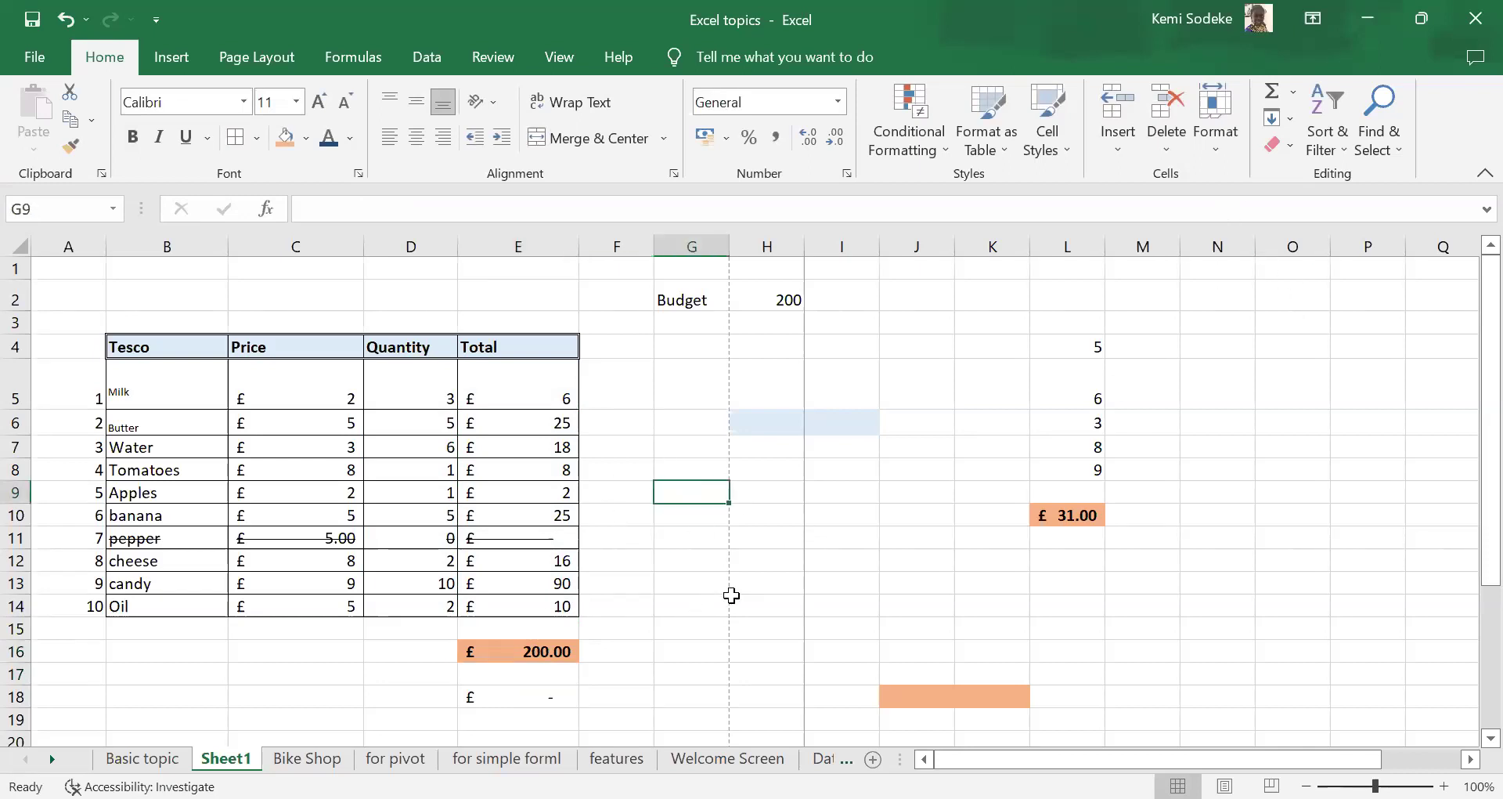
# - Delete the budget, number list and name data in columns G:O and A17:P30
pyautogui.scroll(-3, 702, 616)
pyautogui.scroll(3, 967, 422)
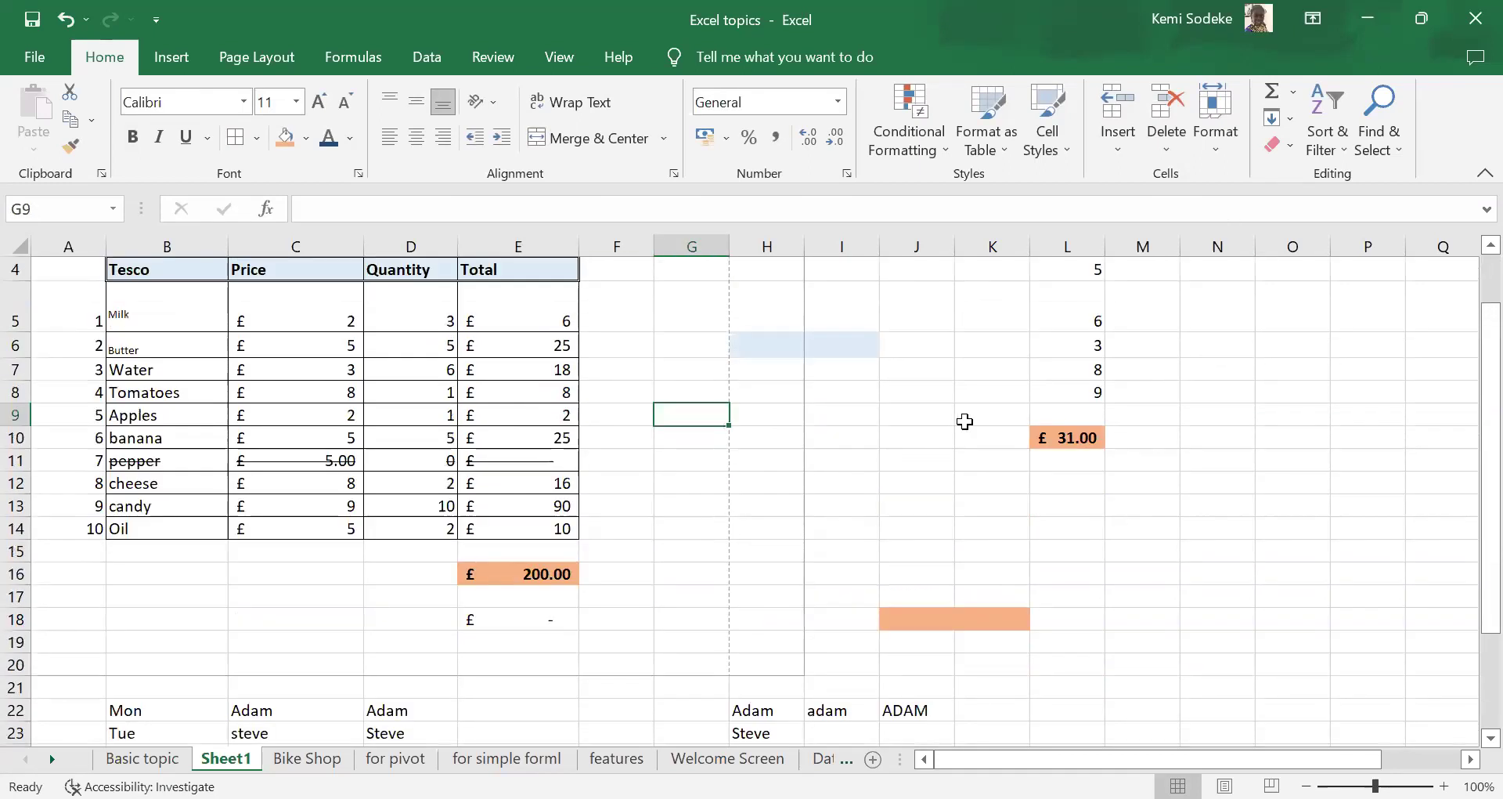
pyautogui.moveTo(691, 245); pyautogui.dragTo(1323, 396)
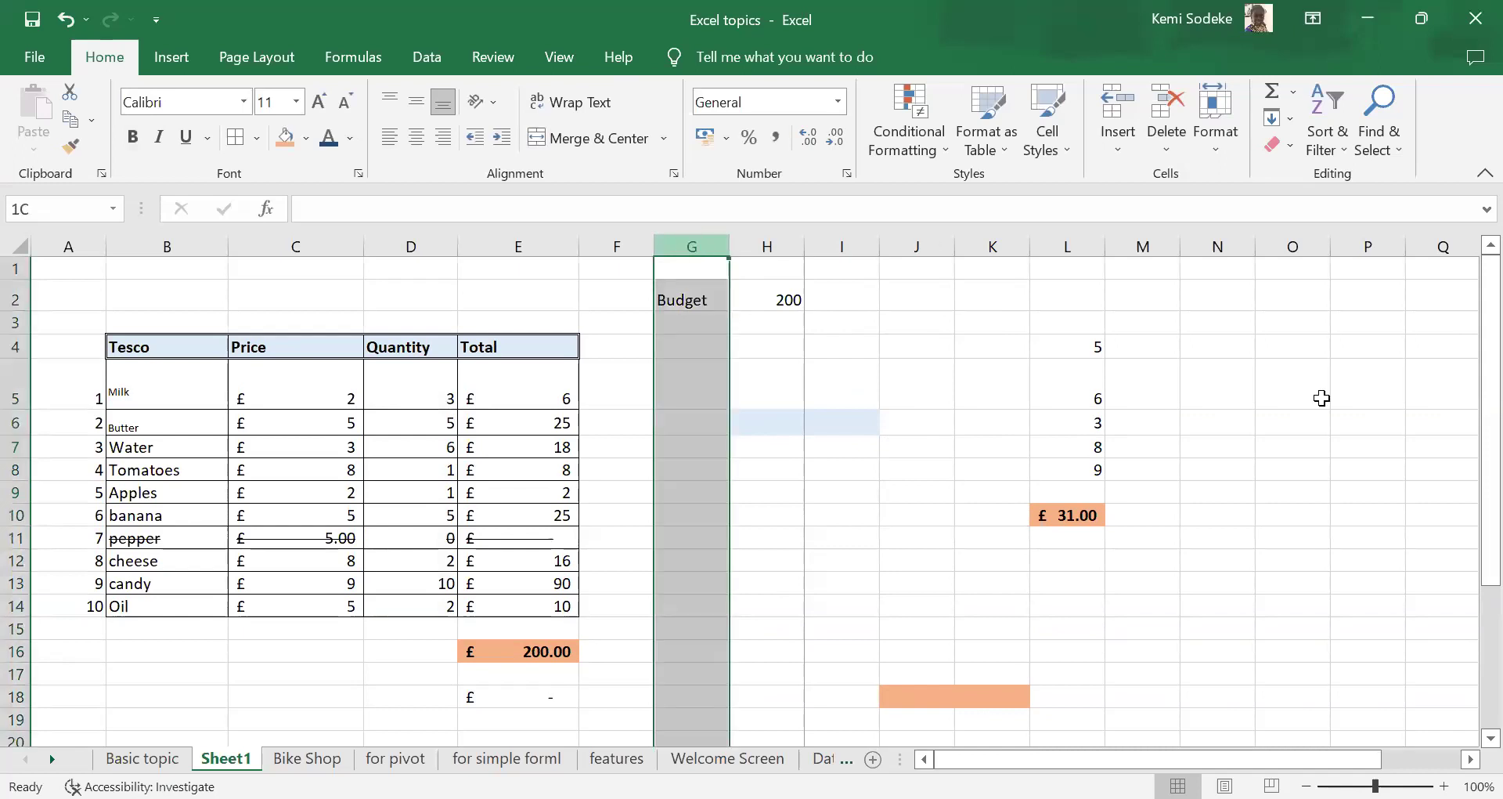
pyautogui.scroll(-3, 1168, 483)
pyautogui.moveTo(55, 427); pyautogui.dragTo(1401, 722)
pyautogui.press('Delete')
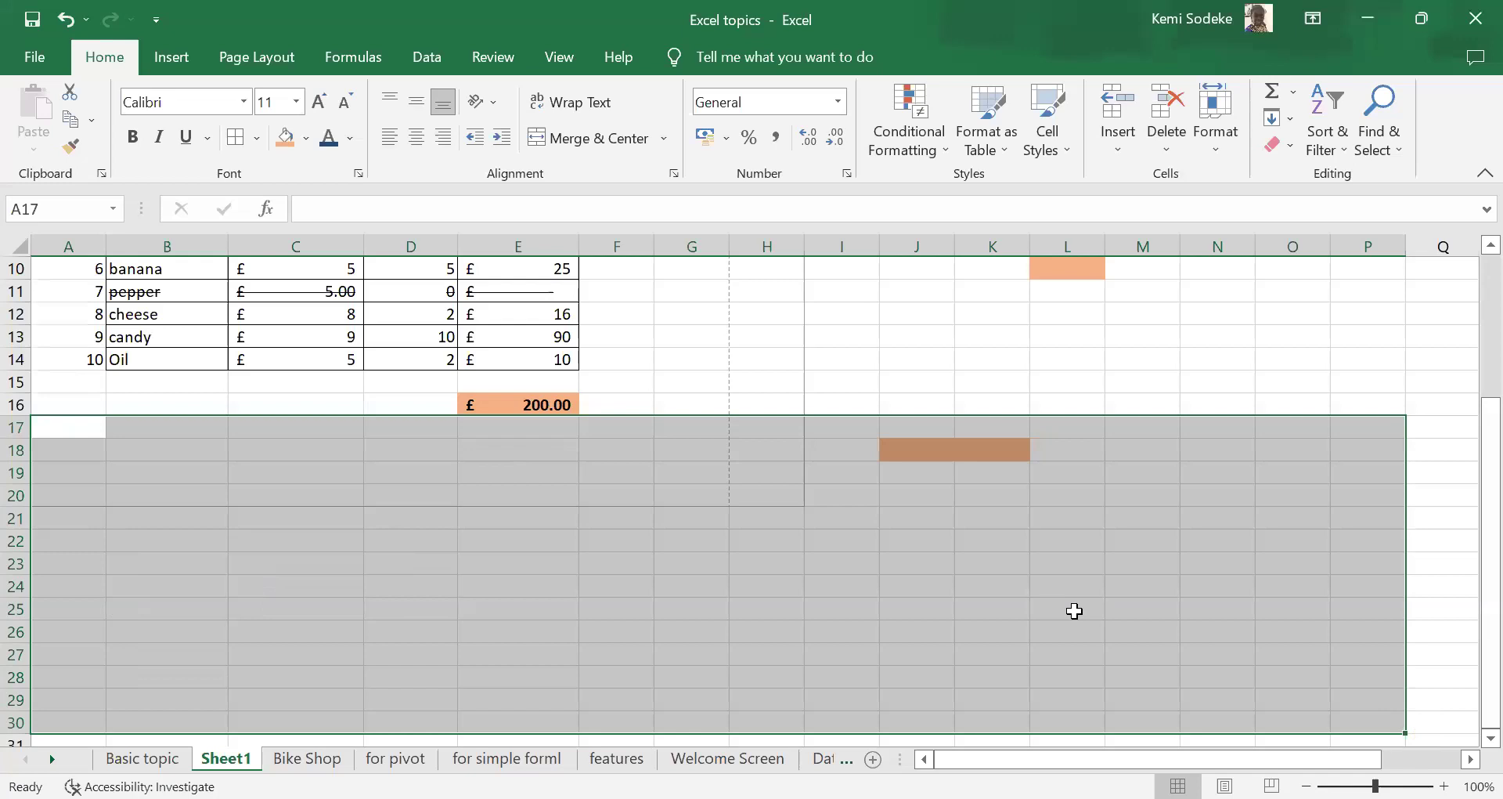
pyautogui.scroll(3, 1067, 604)
pyautogui.click(862, 537)
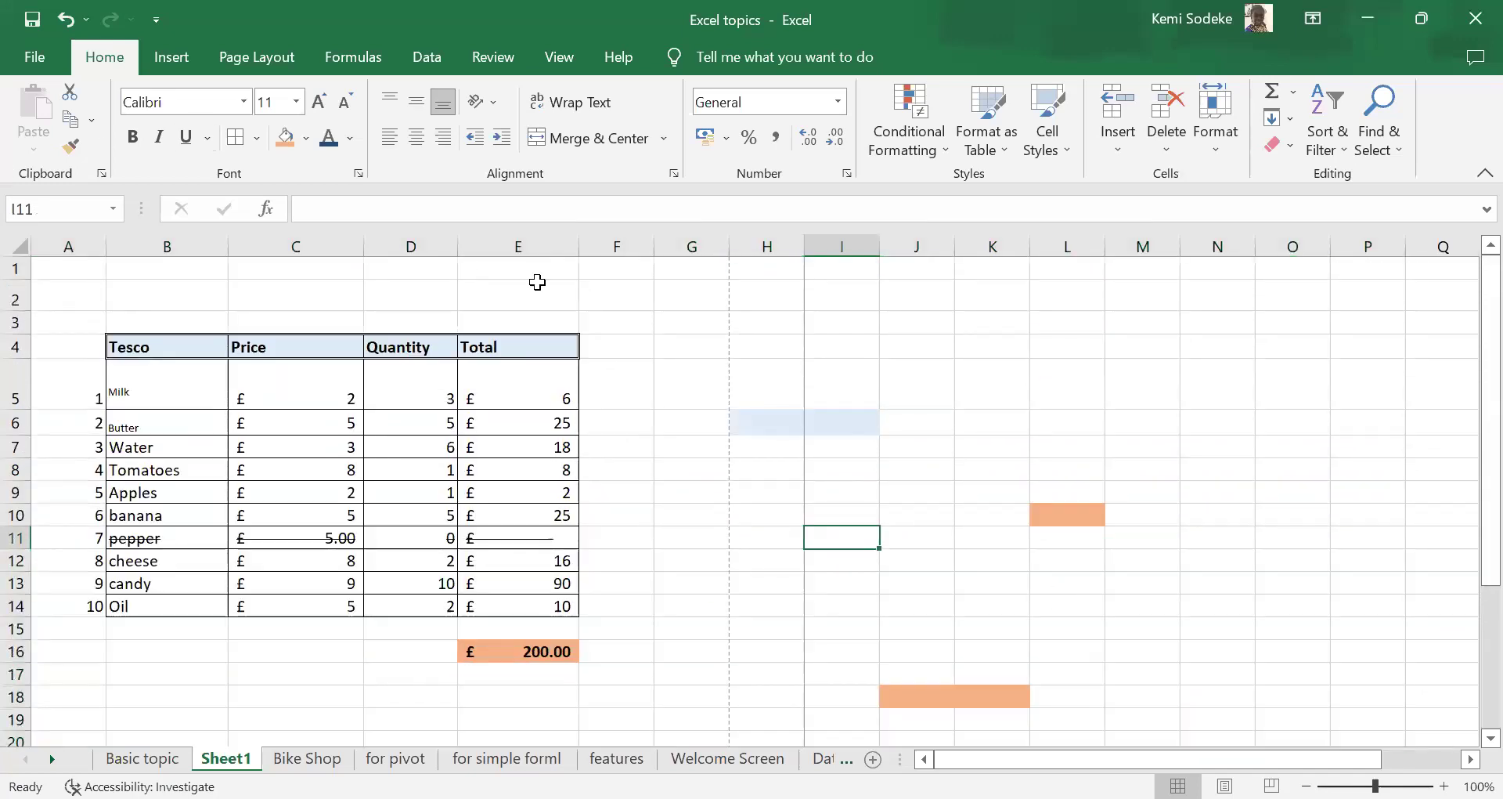
# - Select the Tesco table from its Tesco–Total header row down through the items, B4:E14
pyautogui.click(312, 346)
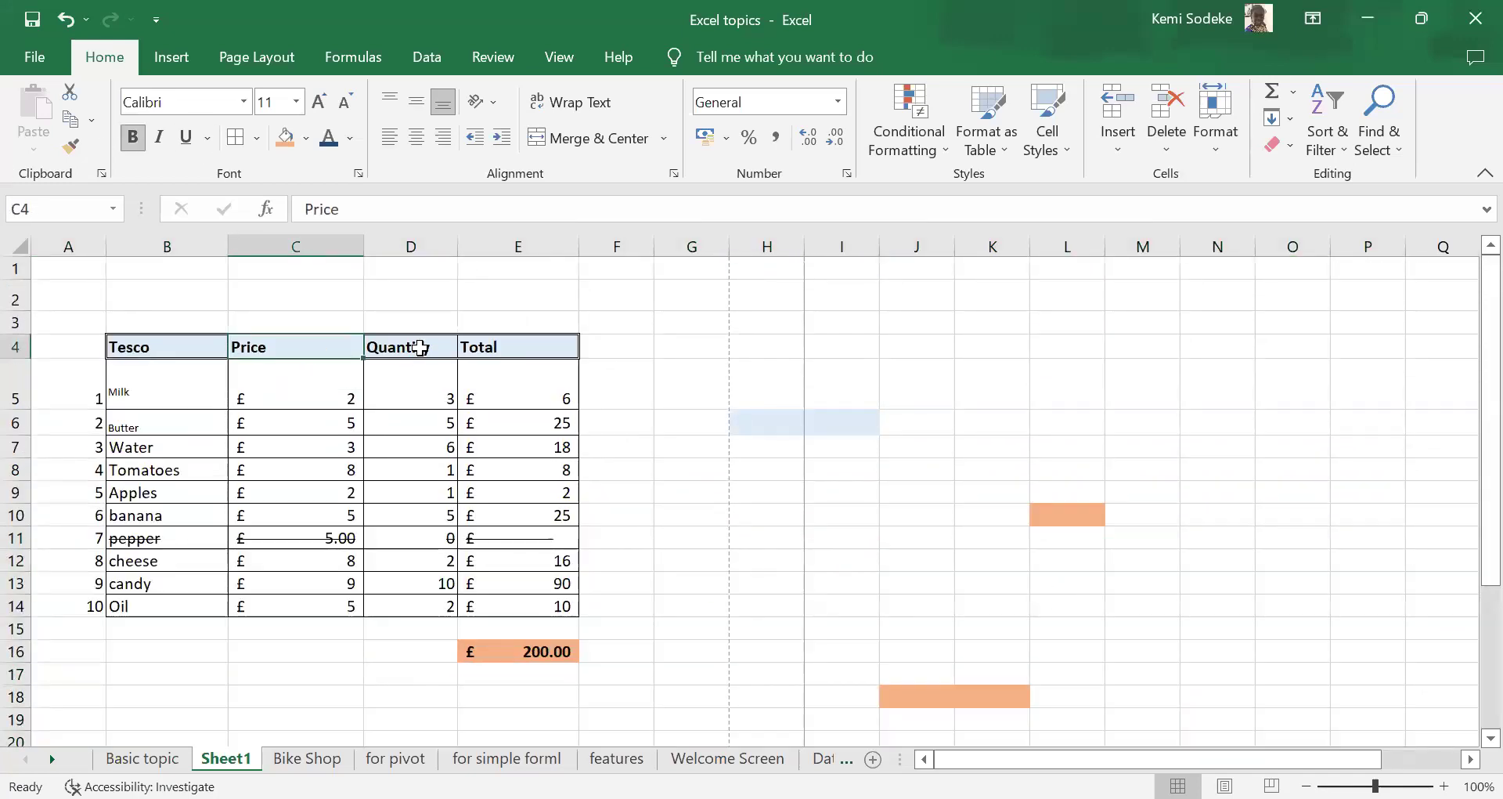
pyautogui.click(423, 346)
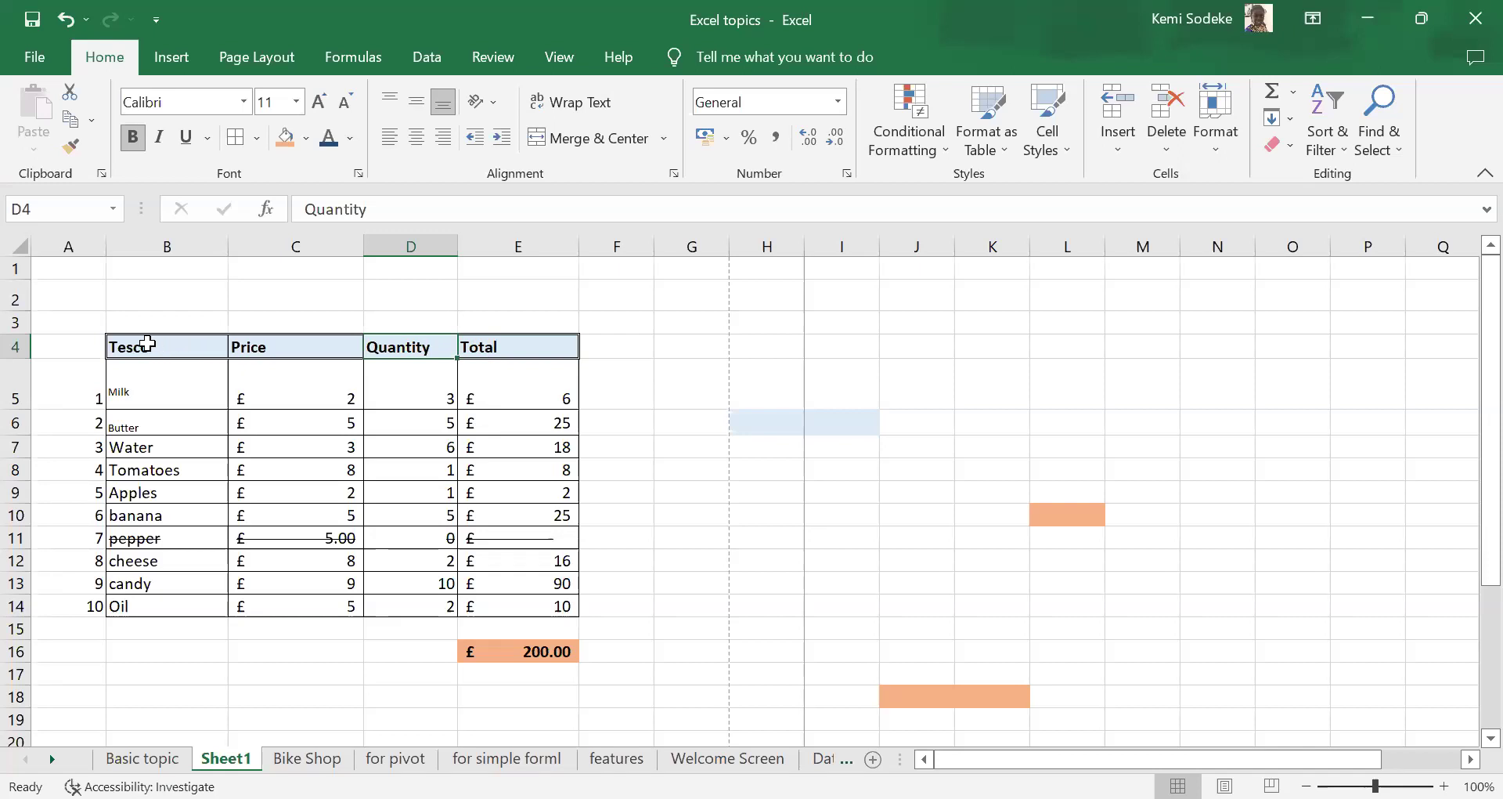
pyautogui.click(143, 344)
pyautogui.moveTo(143, 343); pyautogui.dragTo(522, 357)
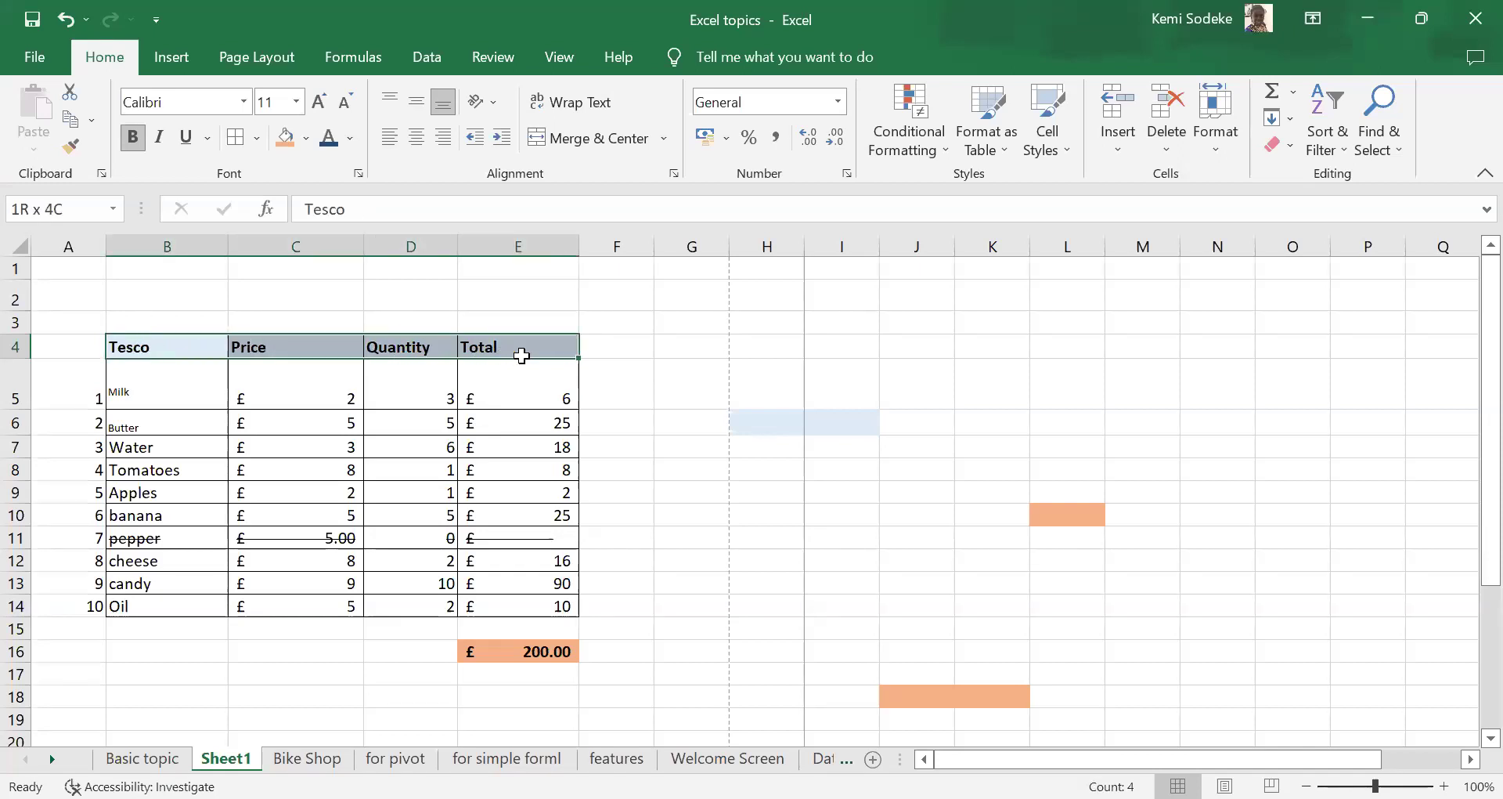
pyautogui.moveTo(522, 357); pyautogui.dragTo(540, 605)
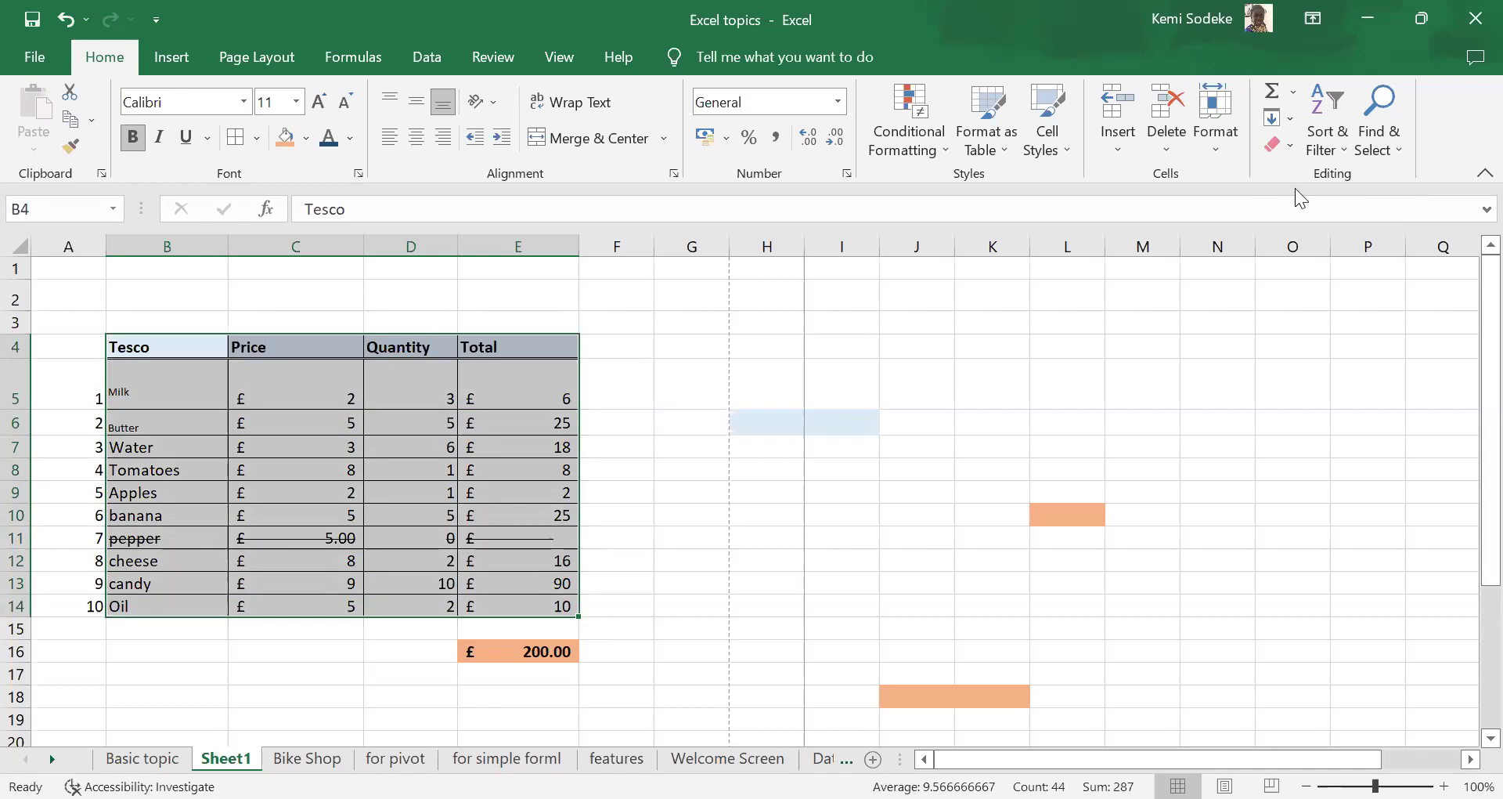
# - Add Data > Filter arrows to the Tesco table headers and bring up the Price filter options
pyautogui.click(423, 56)
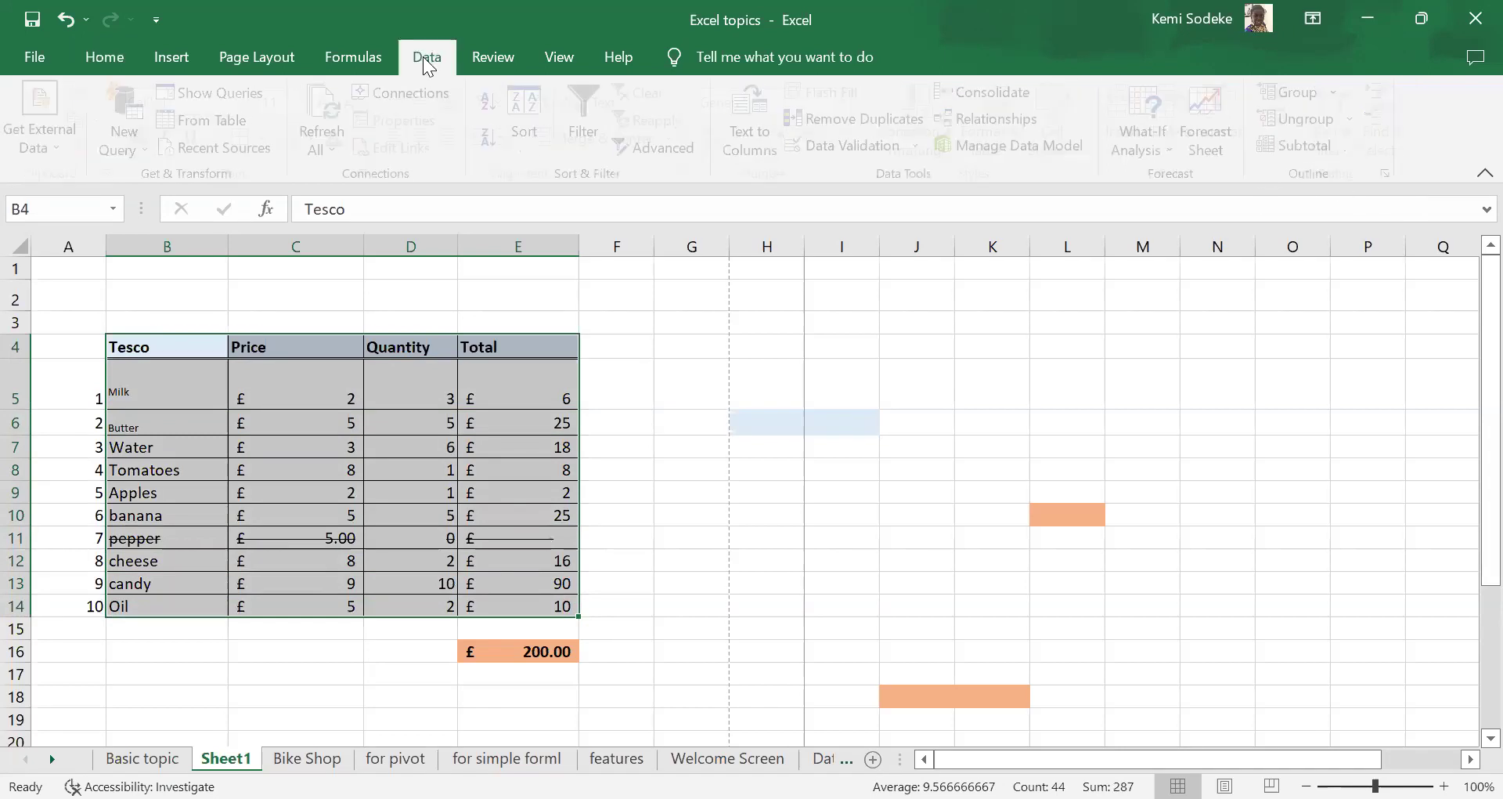
pyautogui.click(590, 100)
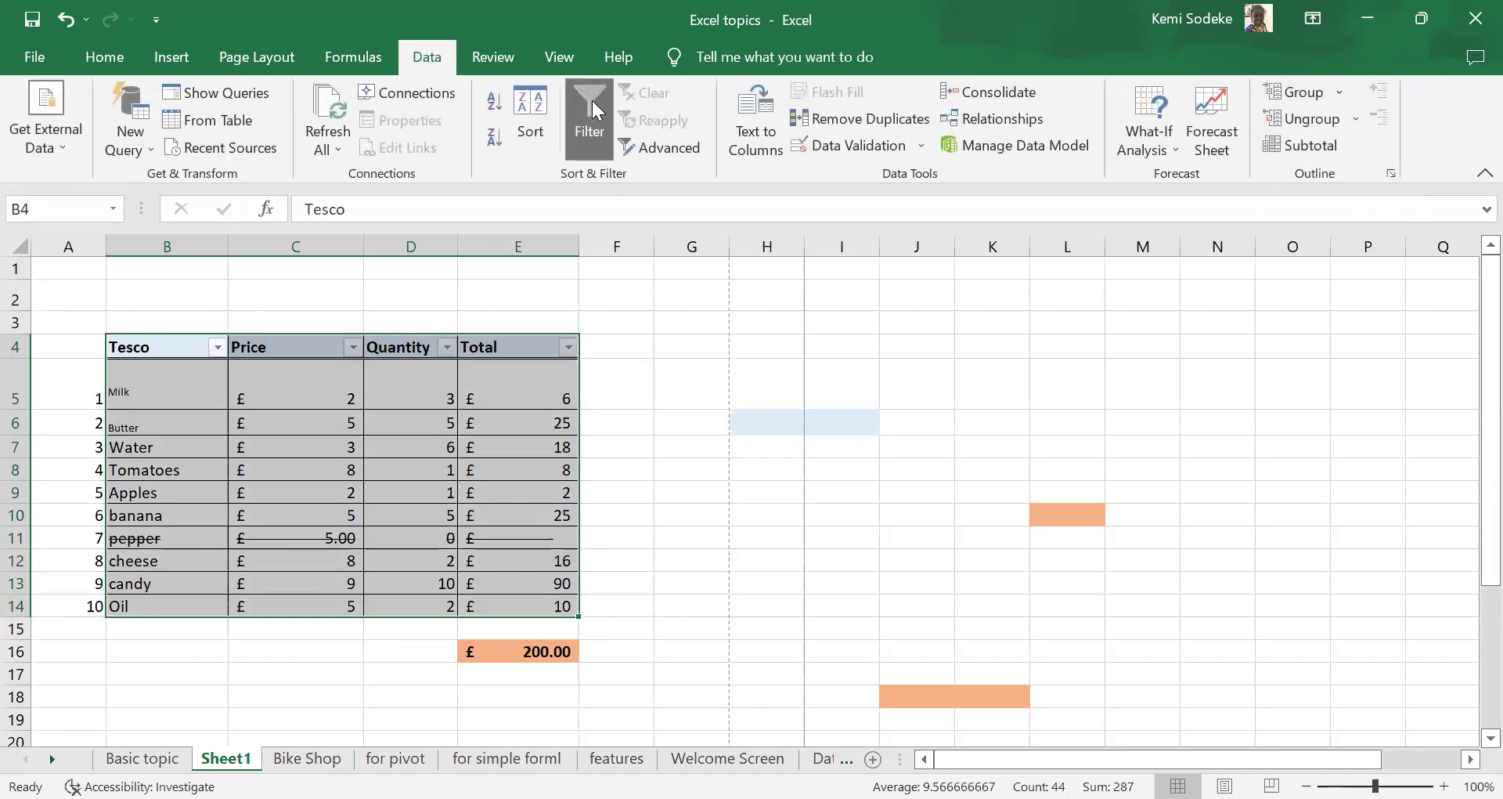
pyautogui.click(761, 470)
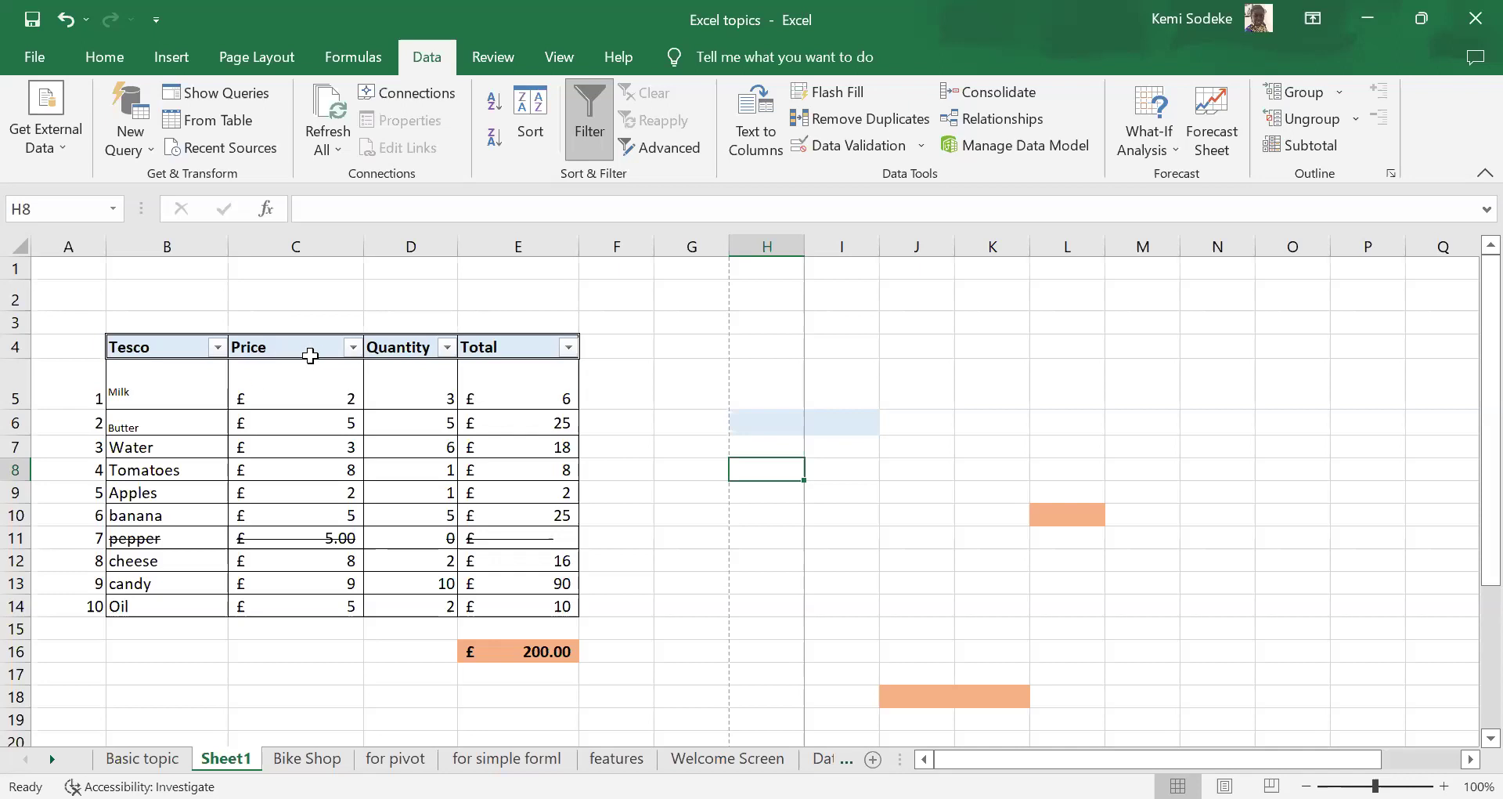
pyautogui.click(353, 348)
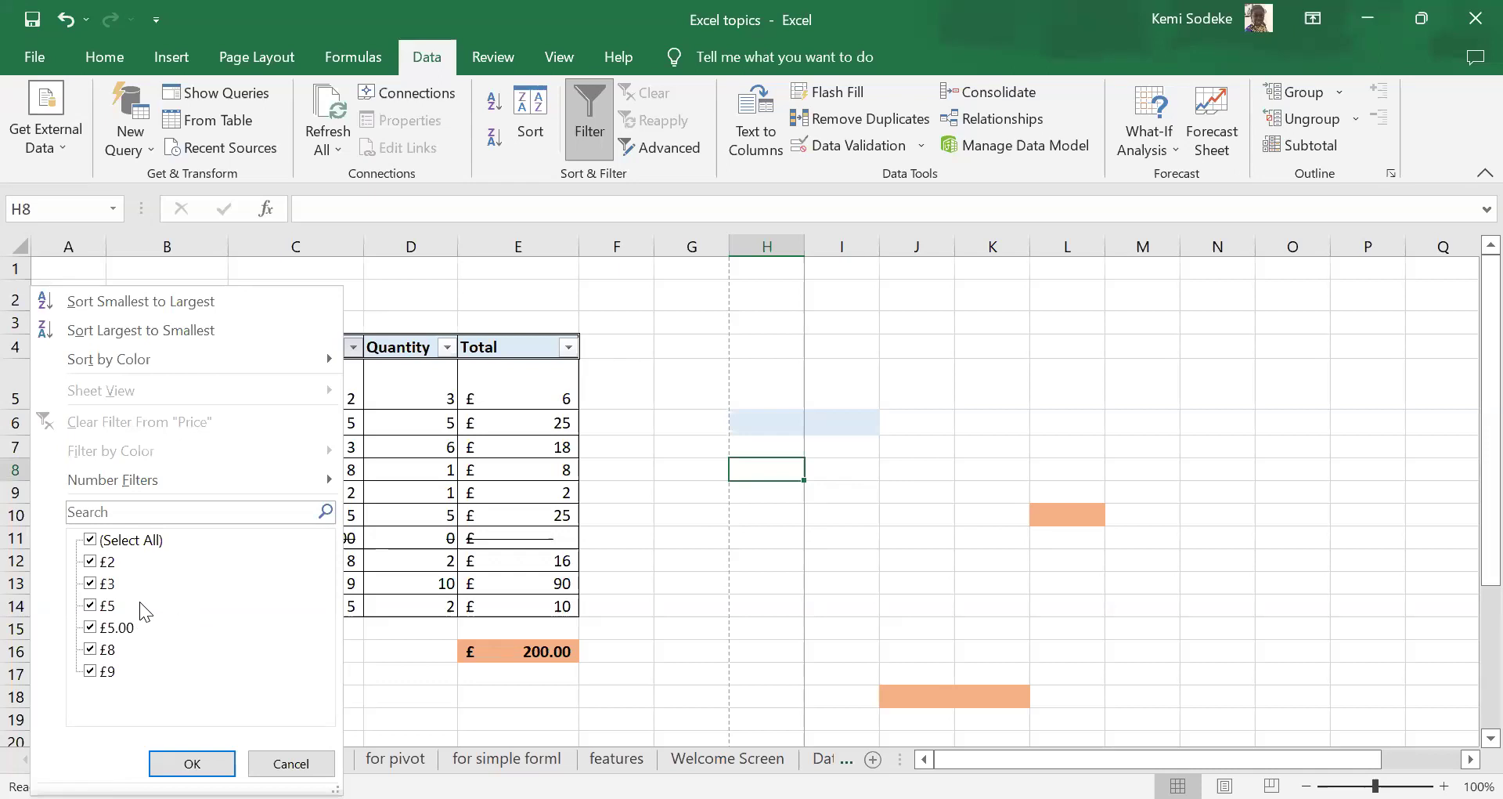
# - Filter the Price column to show only the £2 and £3 items
pyautogui.click(90, 540)
pyautogui.click(91, 584)
pyautogui.click(89, 584)
pyautogui.click(91, 561)
pyautogui.click(192, 763)
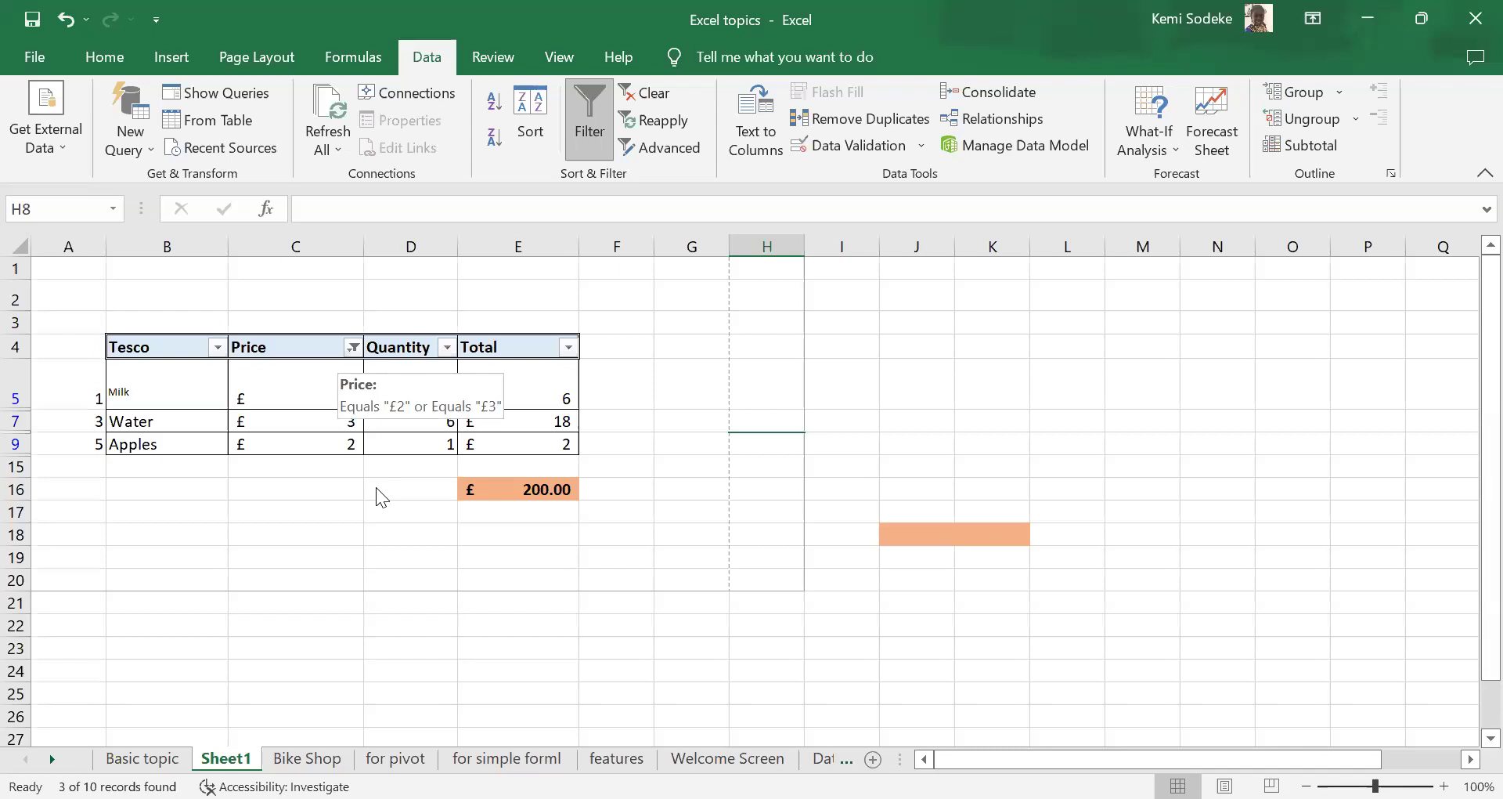
# - Remove the Price filter with Data > Clear so all ten items show again
pyautogui.click(354, 347)
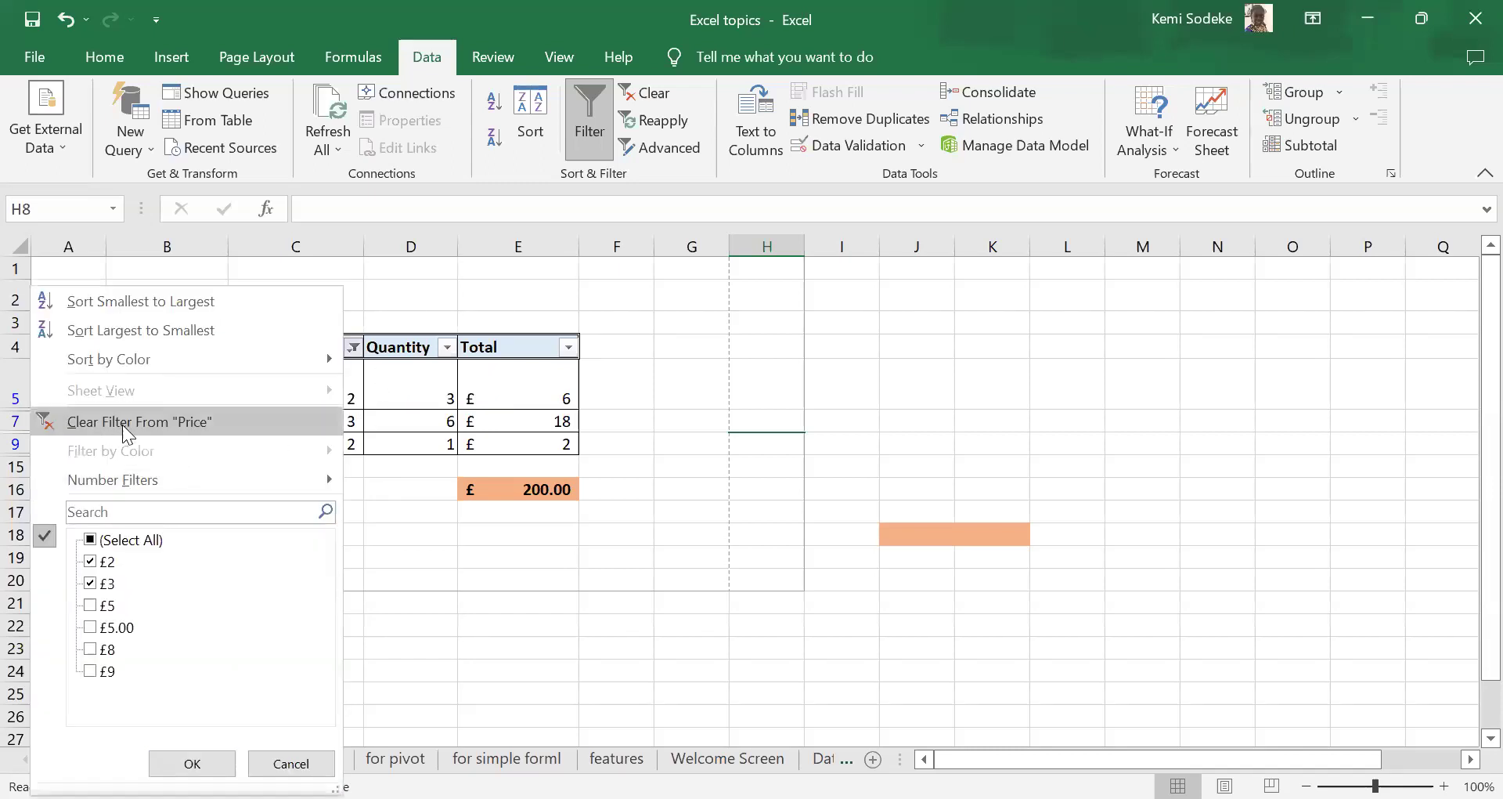
pyautogui.click(90, 539)
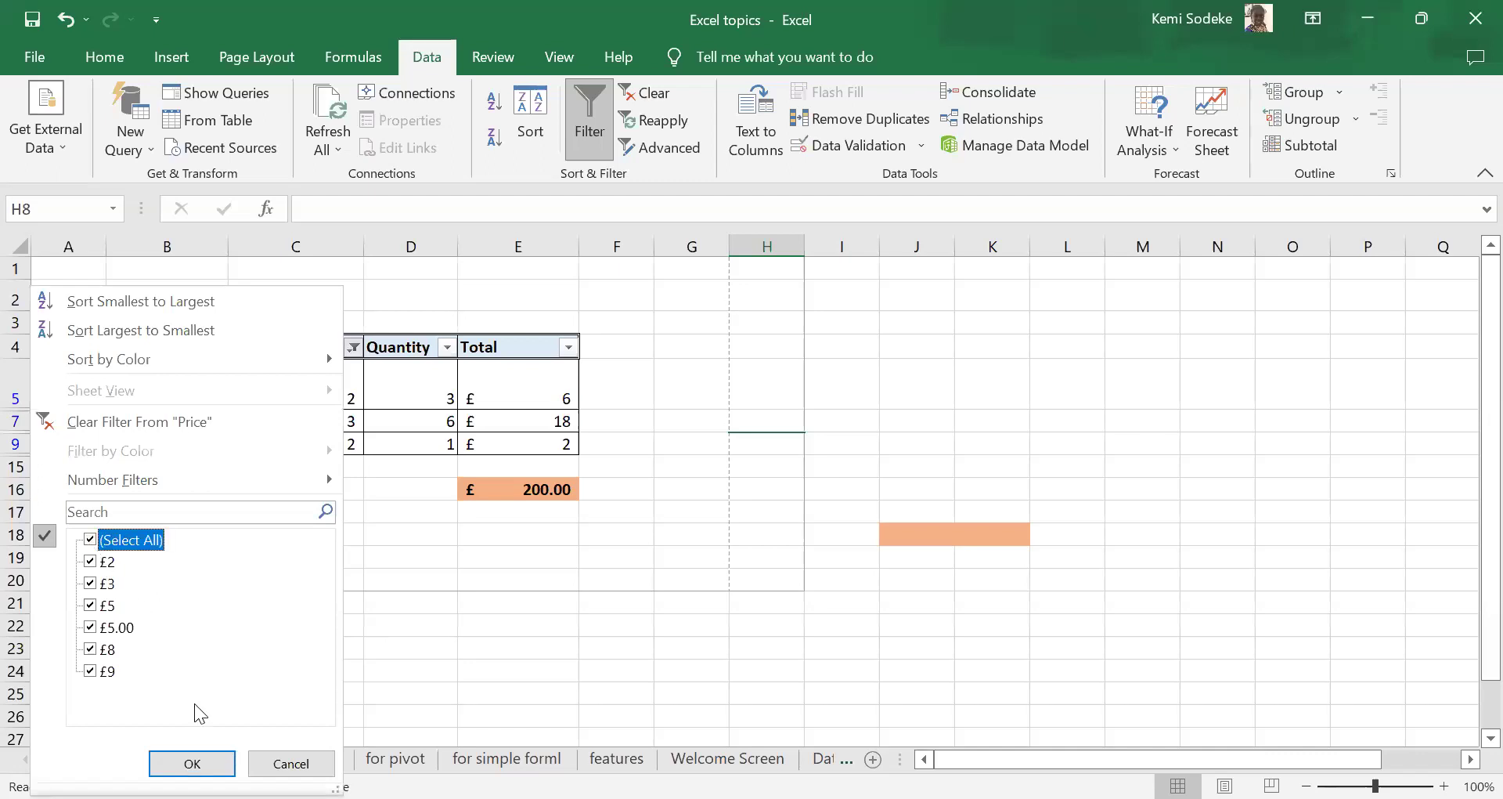
pyautogui.press('Return')
pyautogui.click(66, 19)
pyautogui.click(353, 347)
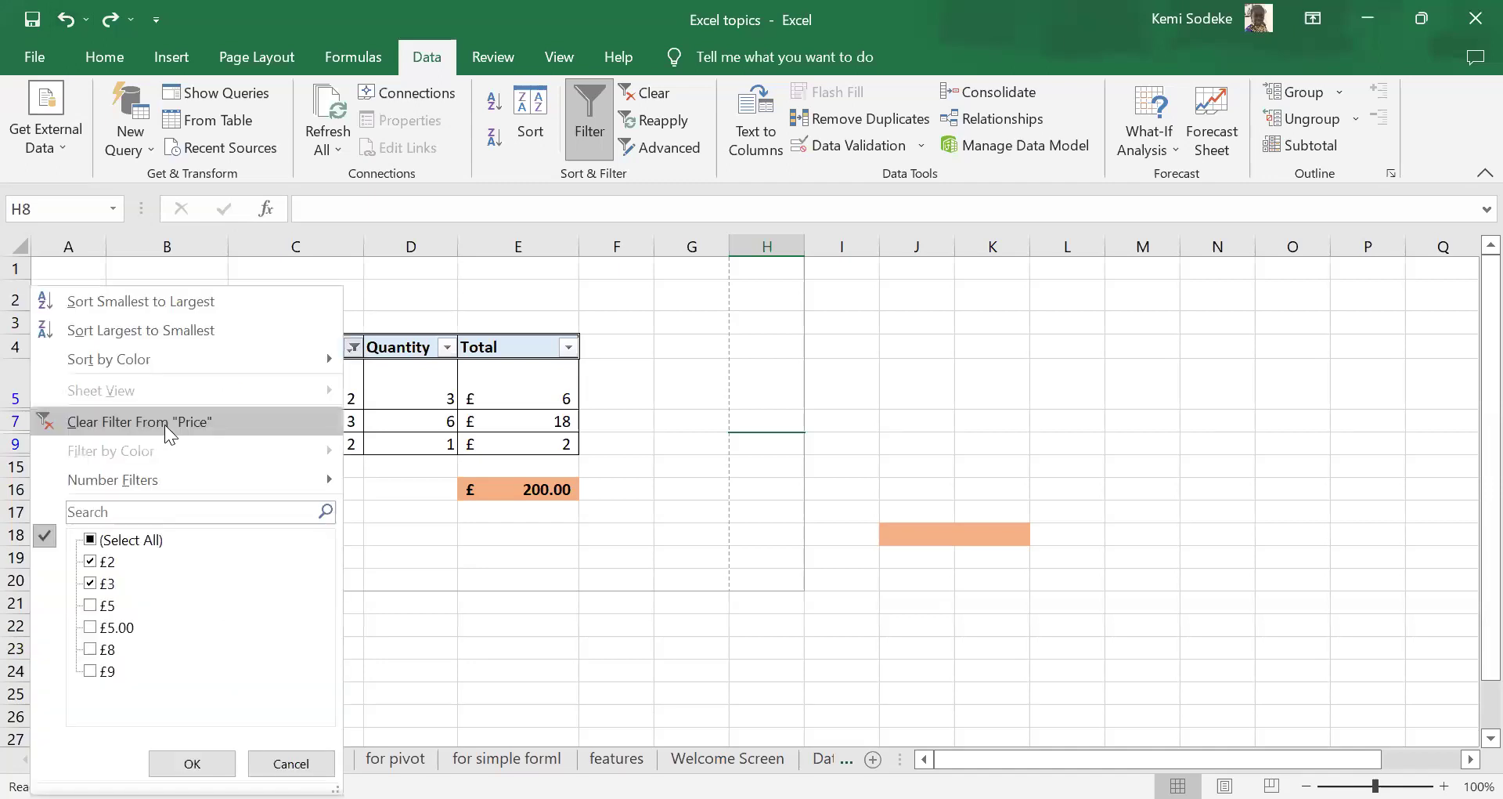
pyautogui.click(164, 425)
pyautogui.click(63, 20)
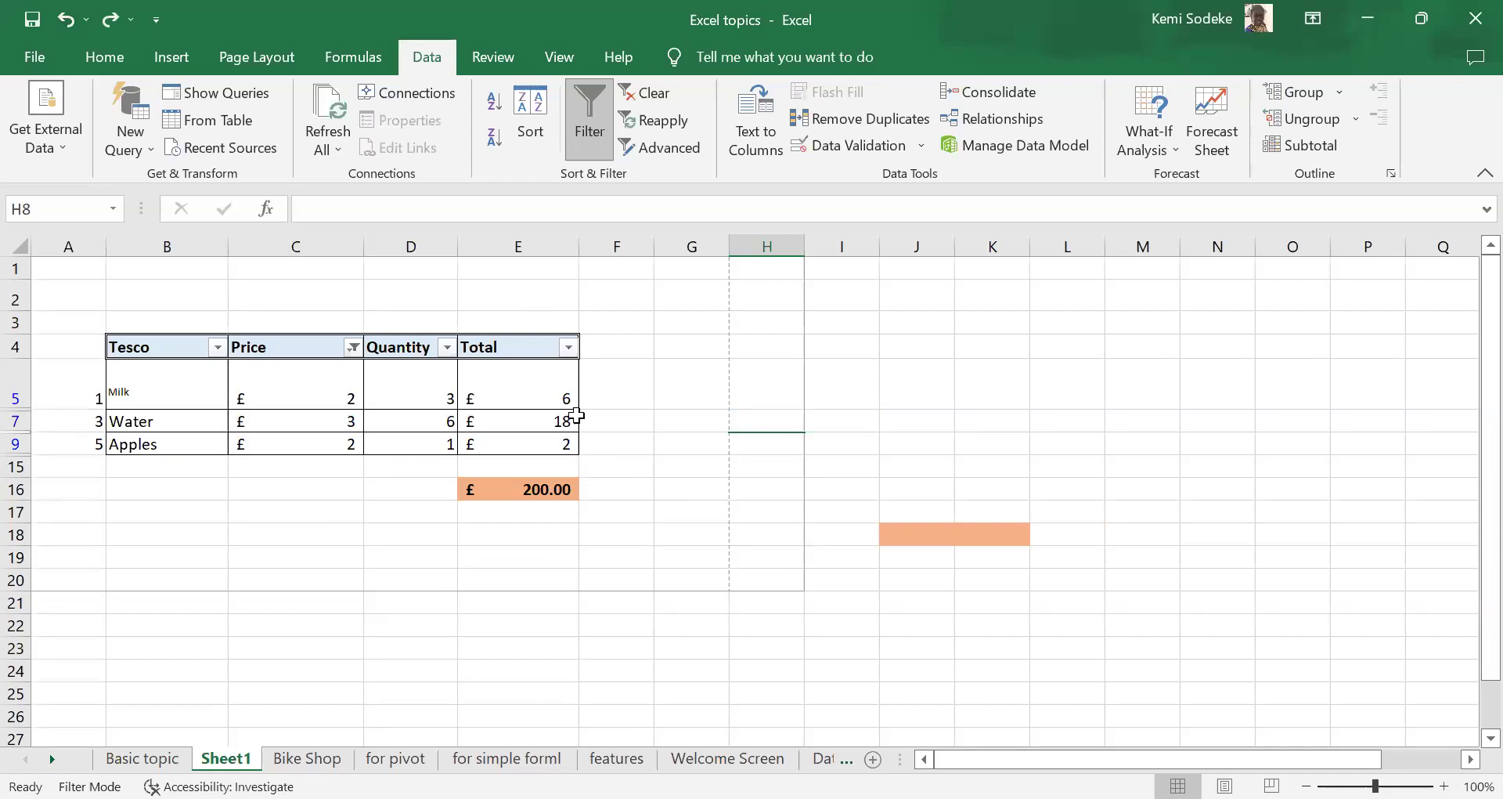
pyautogui.click(662, 97)
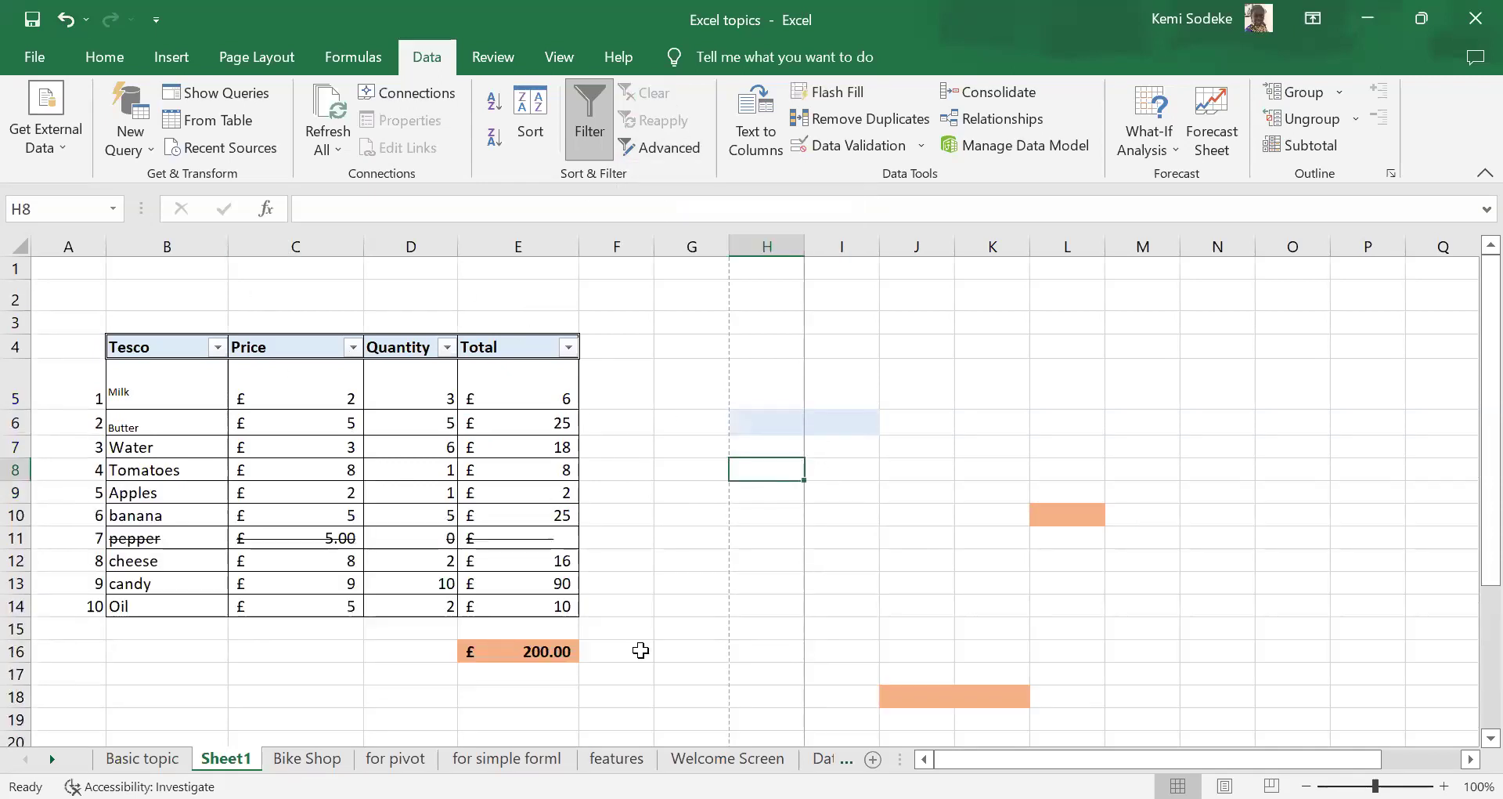